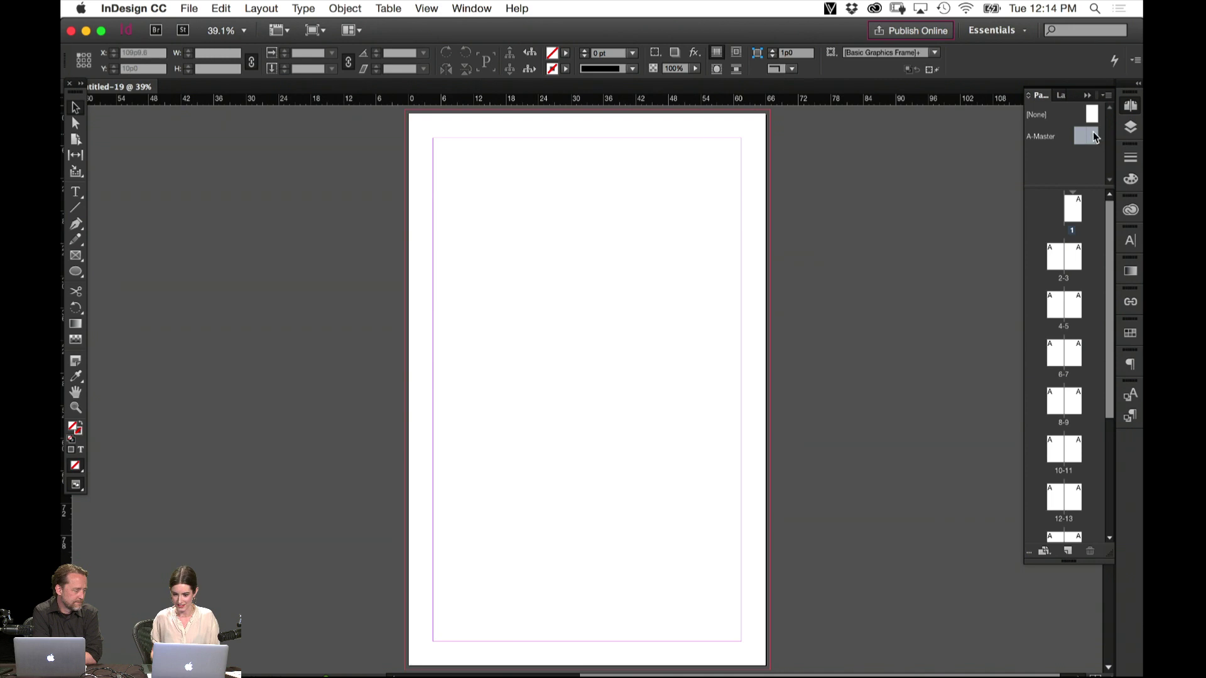
Open the A-Master spread and add a new layer named Guides
double_click(1094, 137)
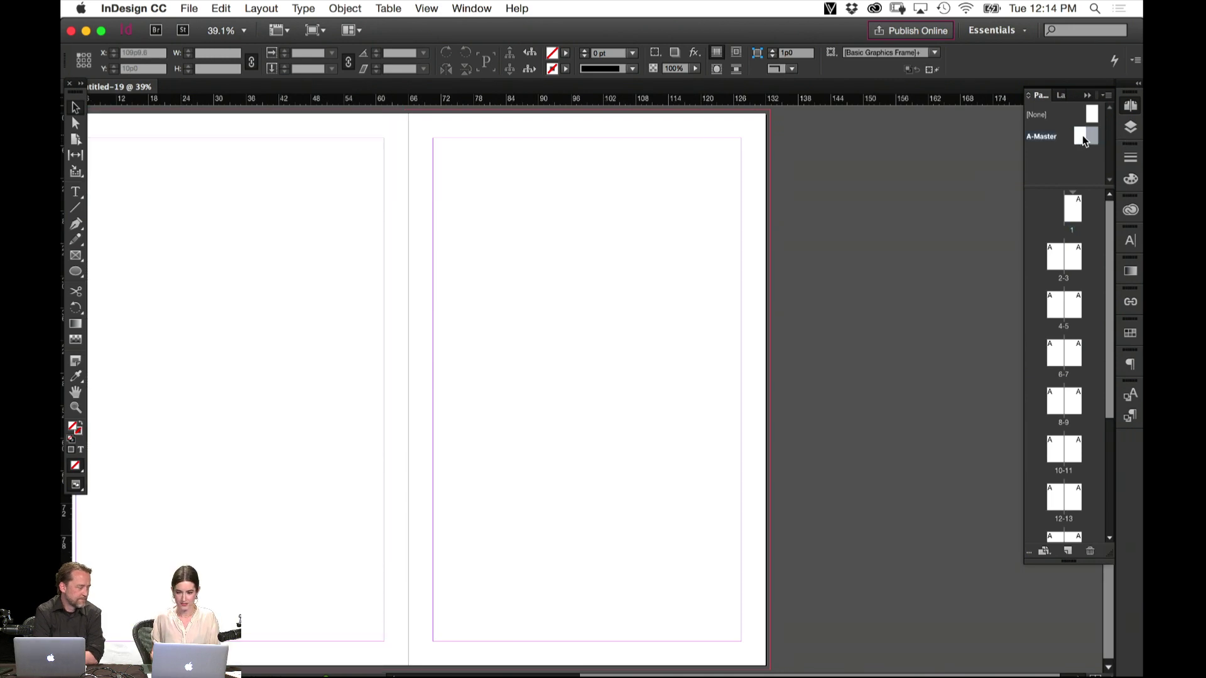
left_click(1130, 128)
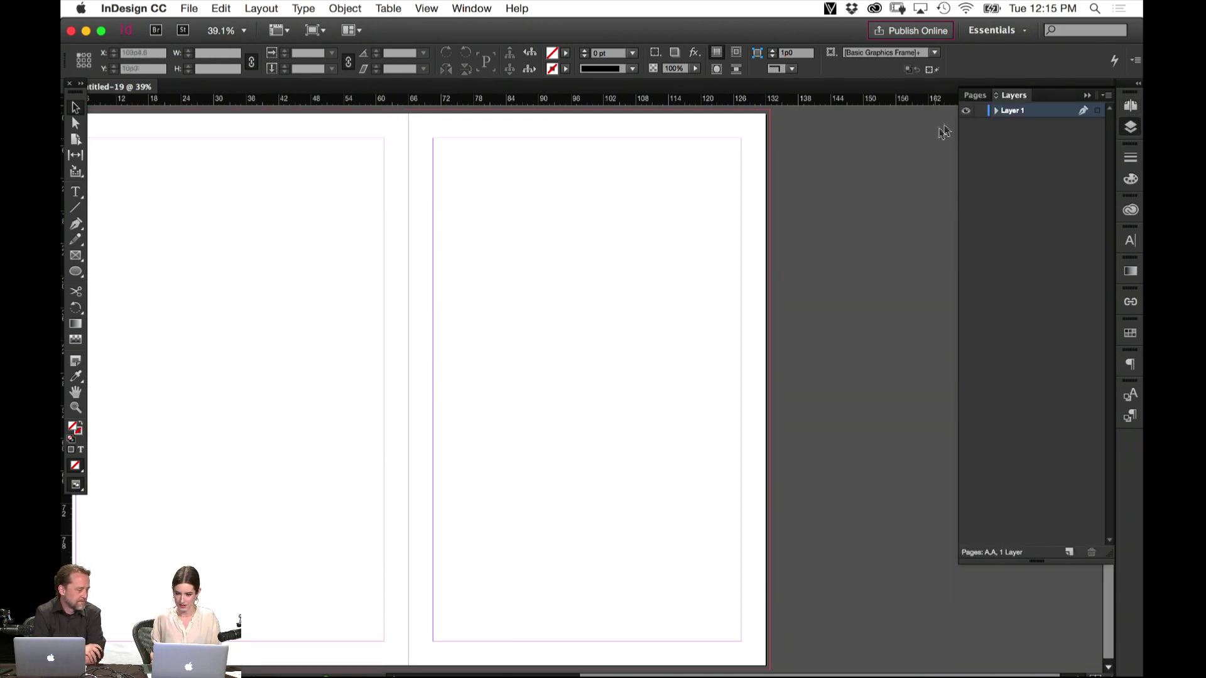
left_click(1069, 551)
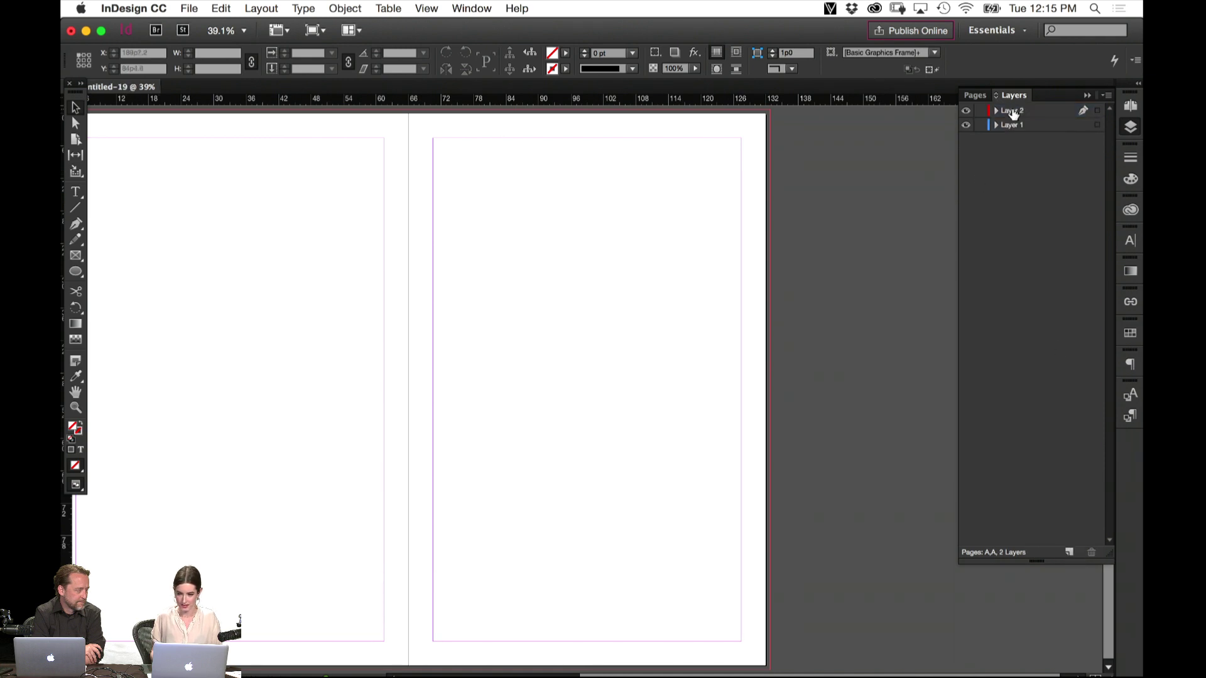
double_click(1013, 112)
type("Guides")
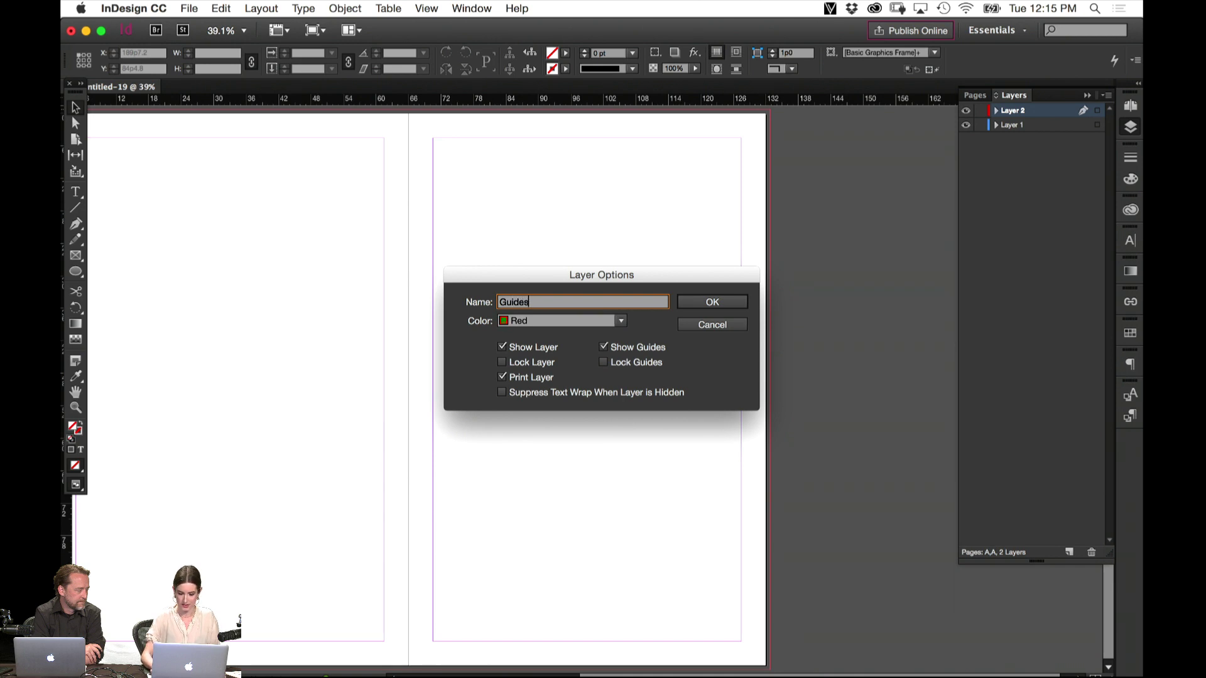
key("Return")
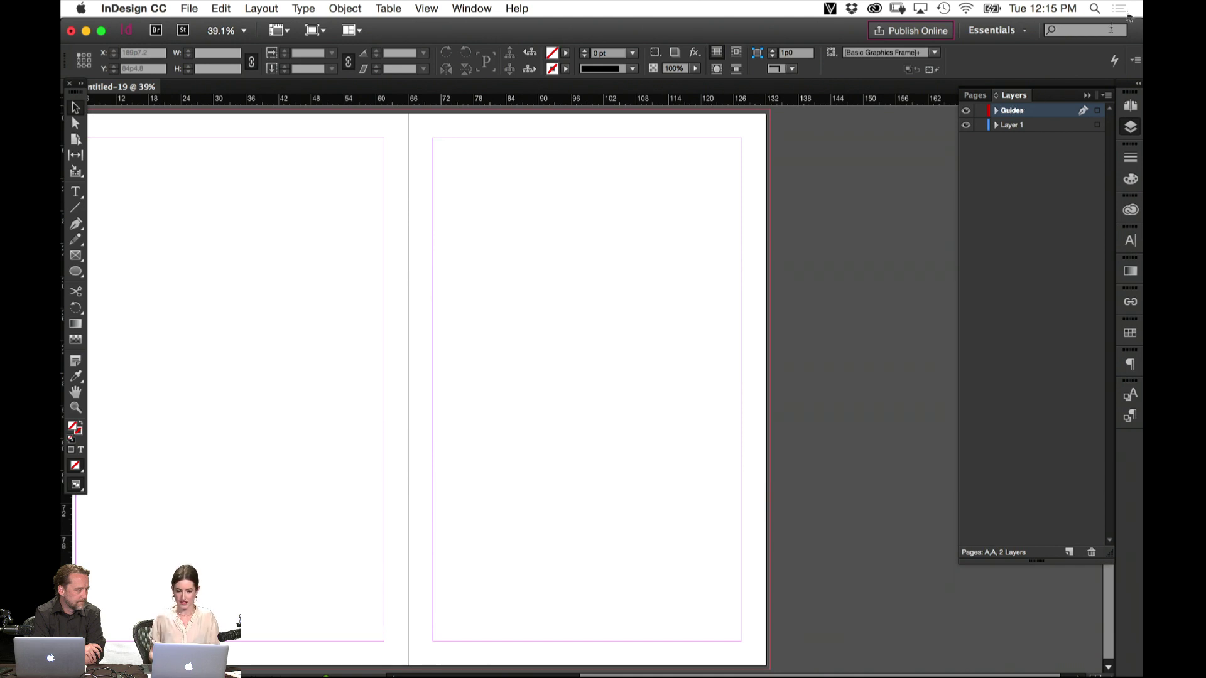
left_click_drag(473, 283, 721, 277)
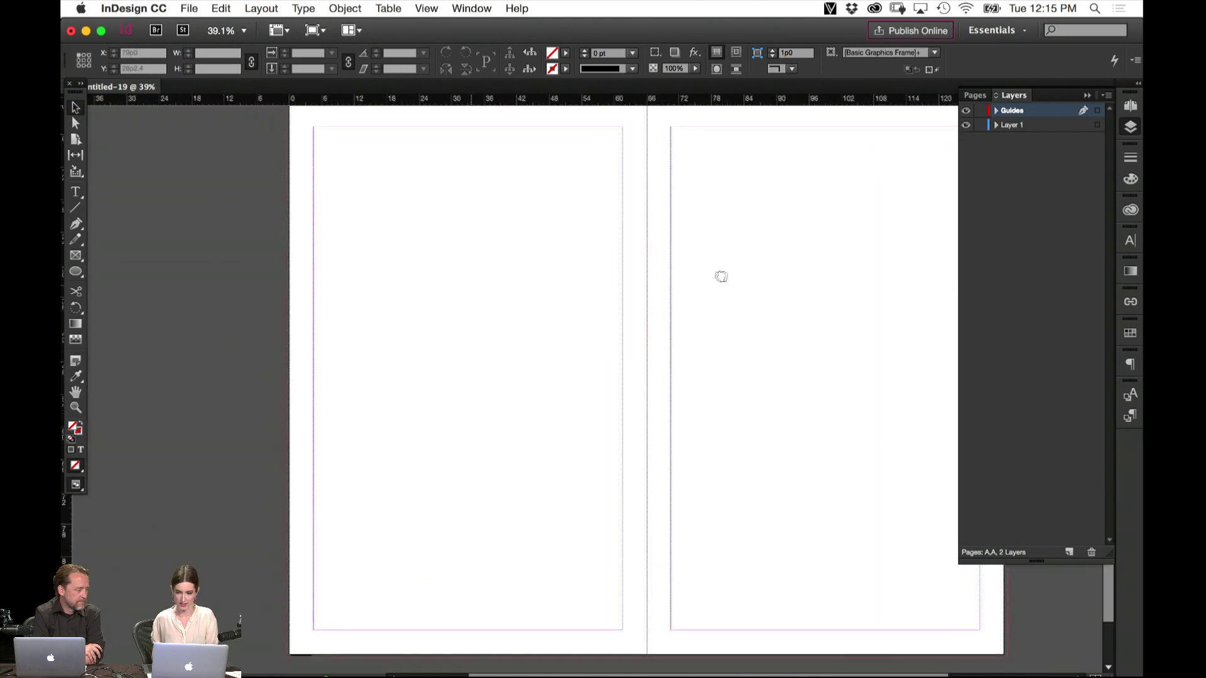
left_click(975, 95)
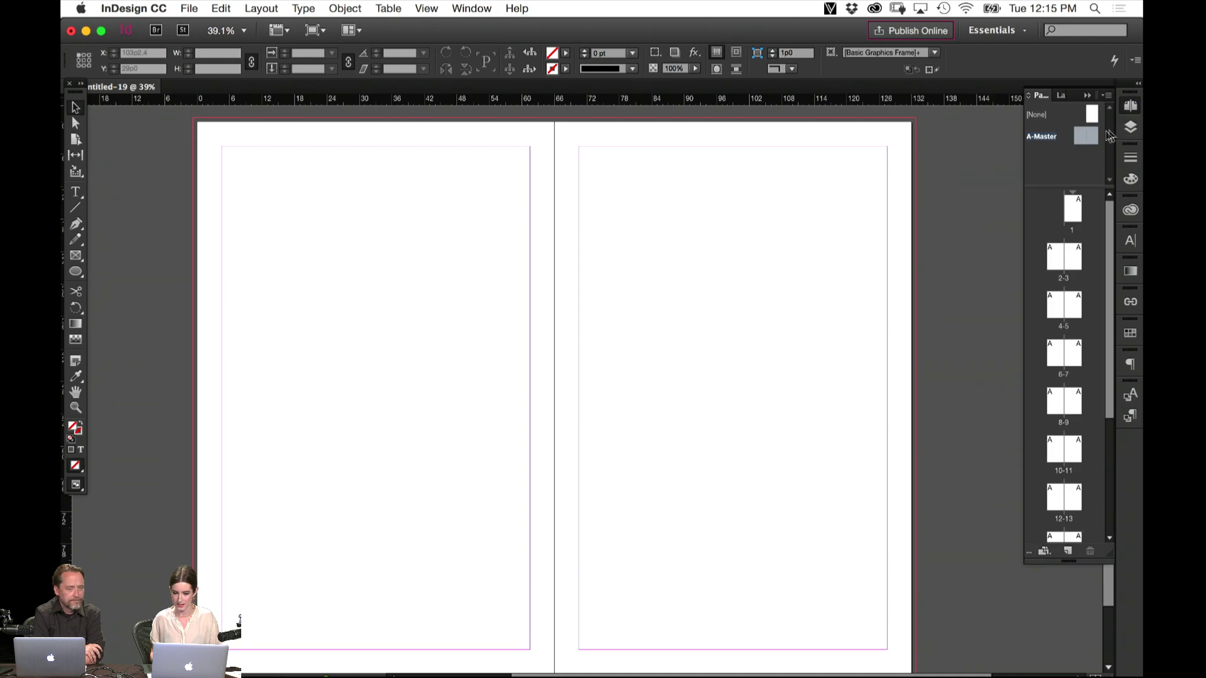
left_click(349, 8)
mouse_move(261, 10)
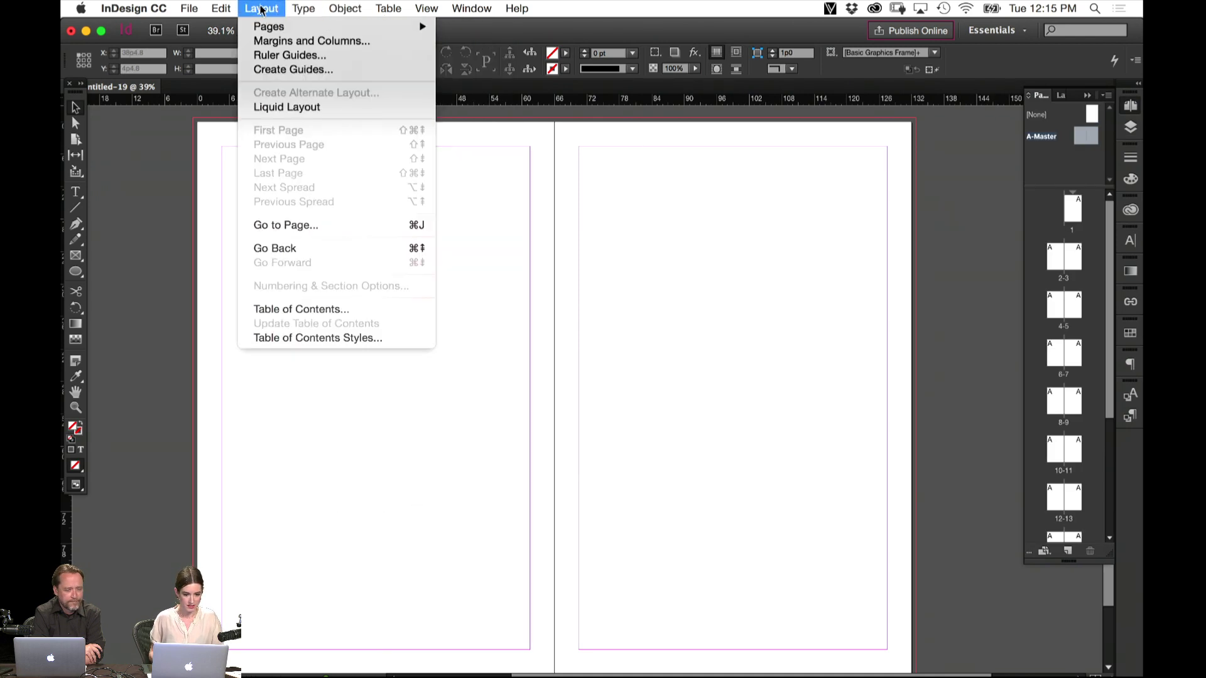
left_click(259, 69)
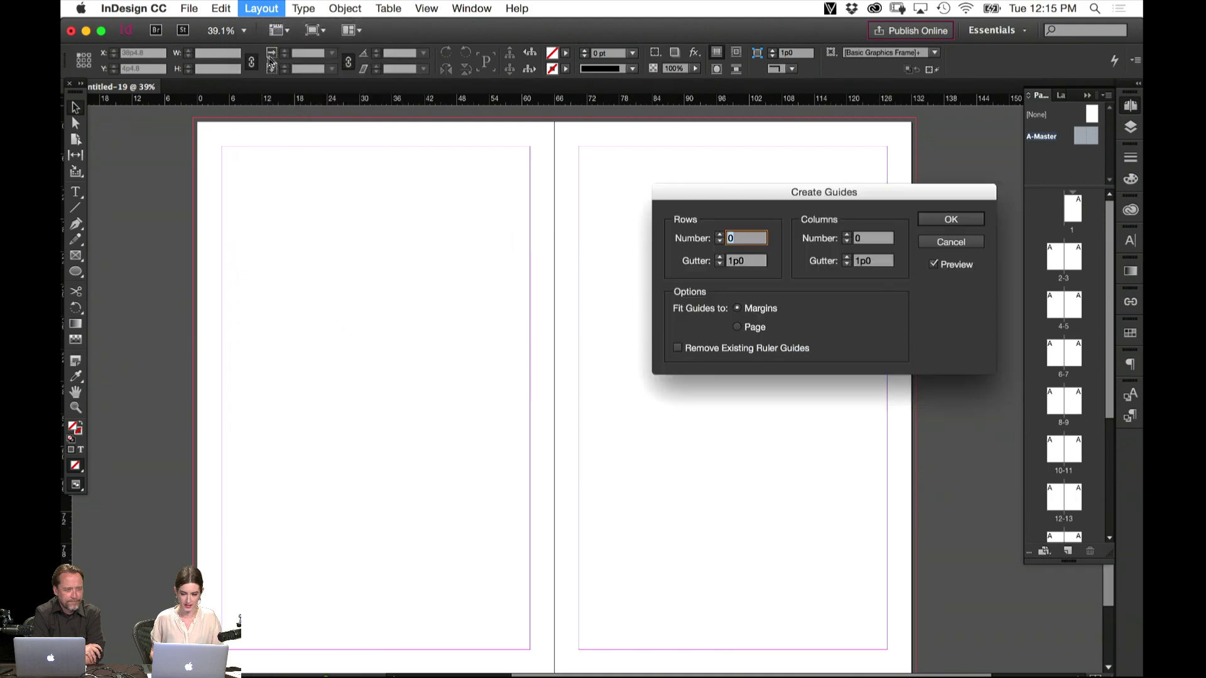
left_click(949, 241)
Set the document's ruler guide color to Light Blue
left_click(275, 8)
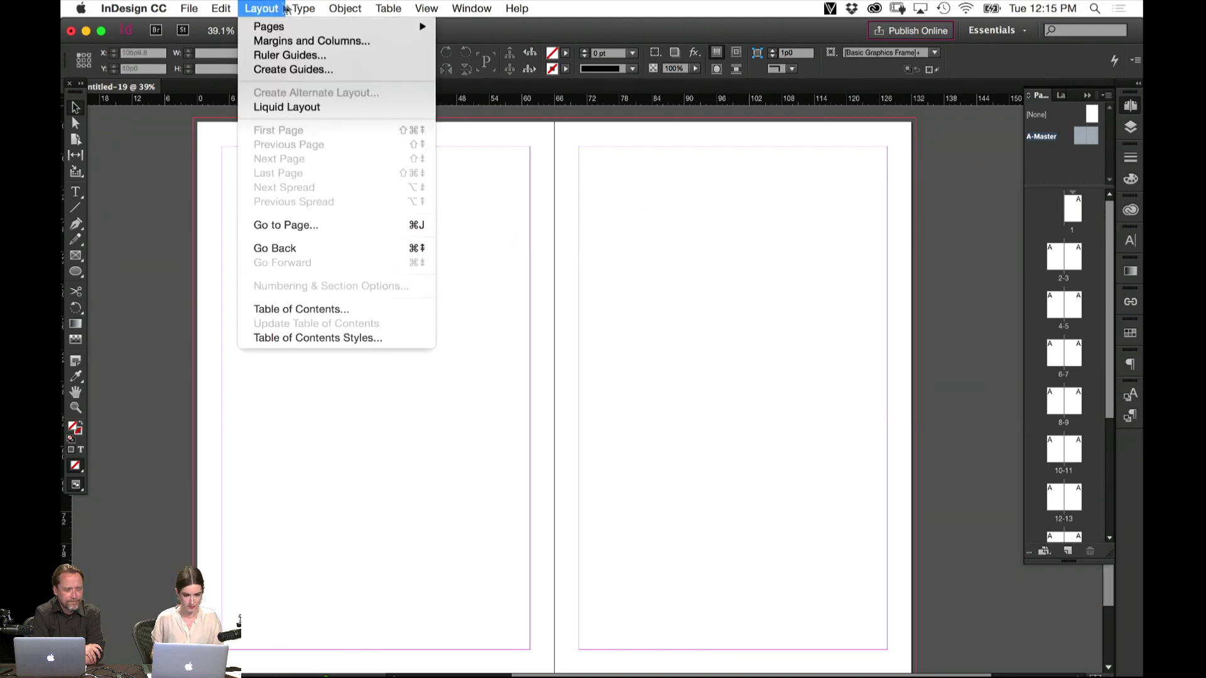
left_click(289, 56)
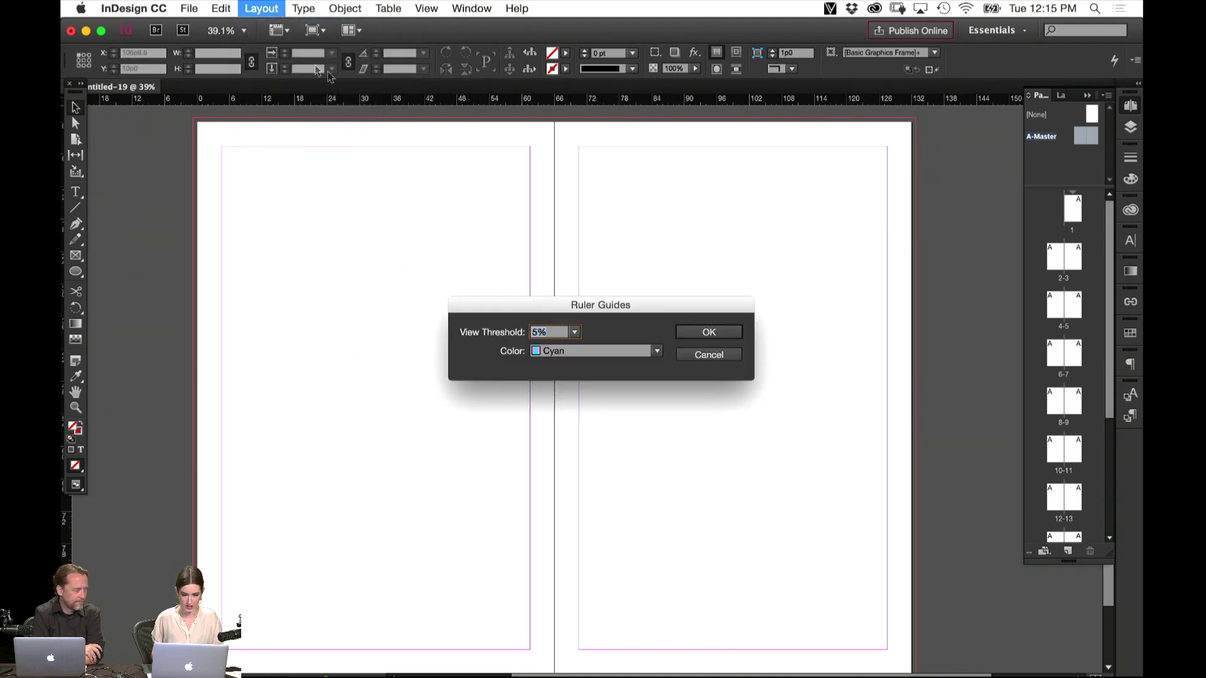
left_click(654, 351)
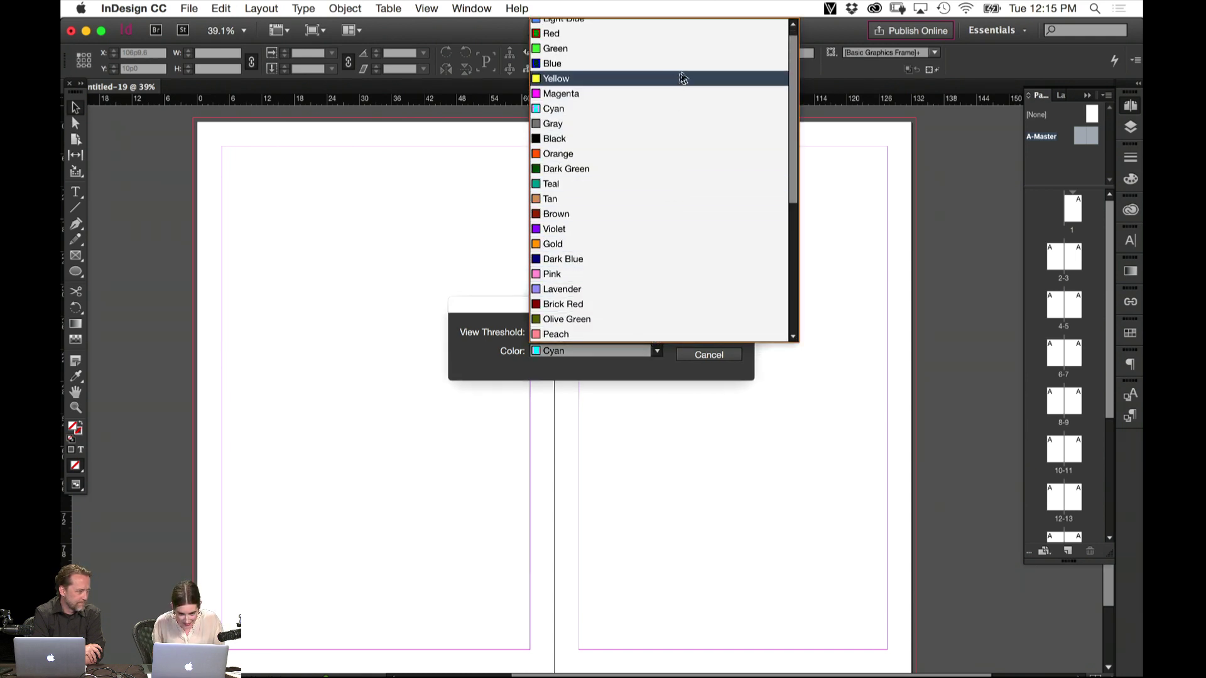
left_click(735, 29)
left_click(737, 332)
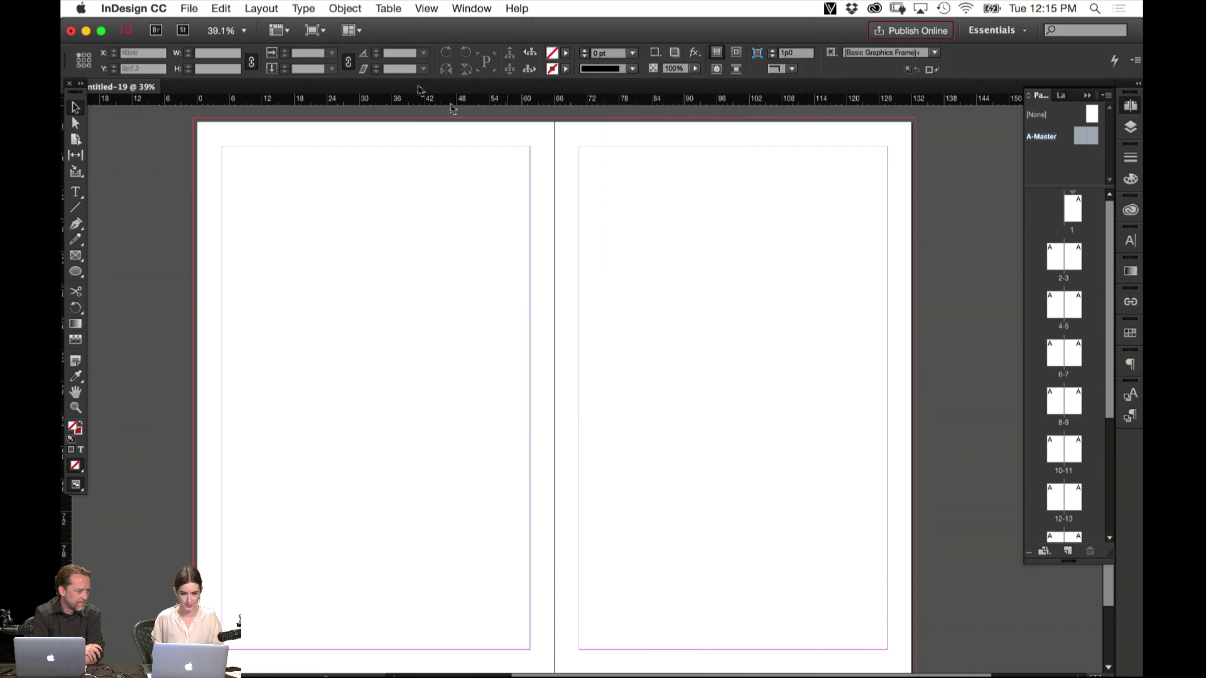
left_click(266, 8)
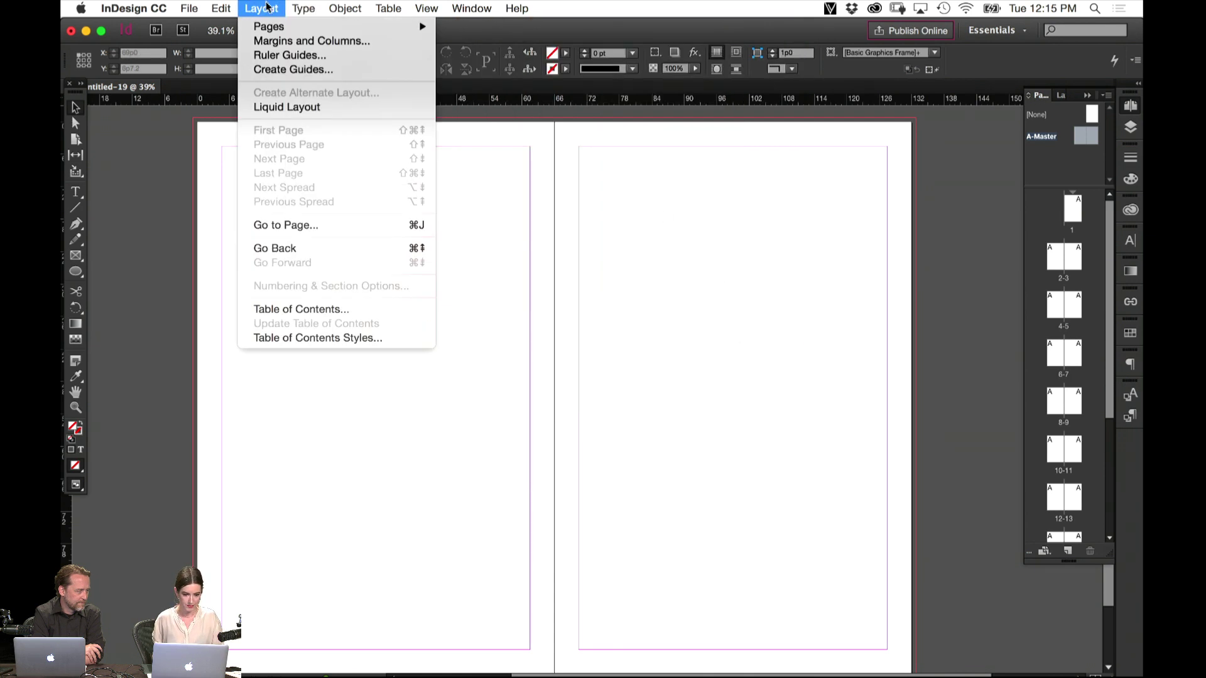
left_click(273, 55)
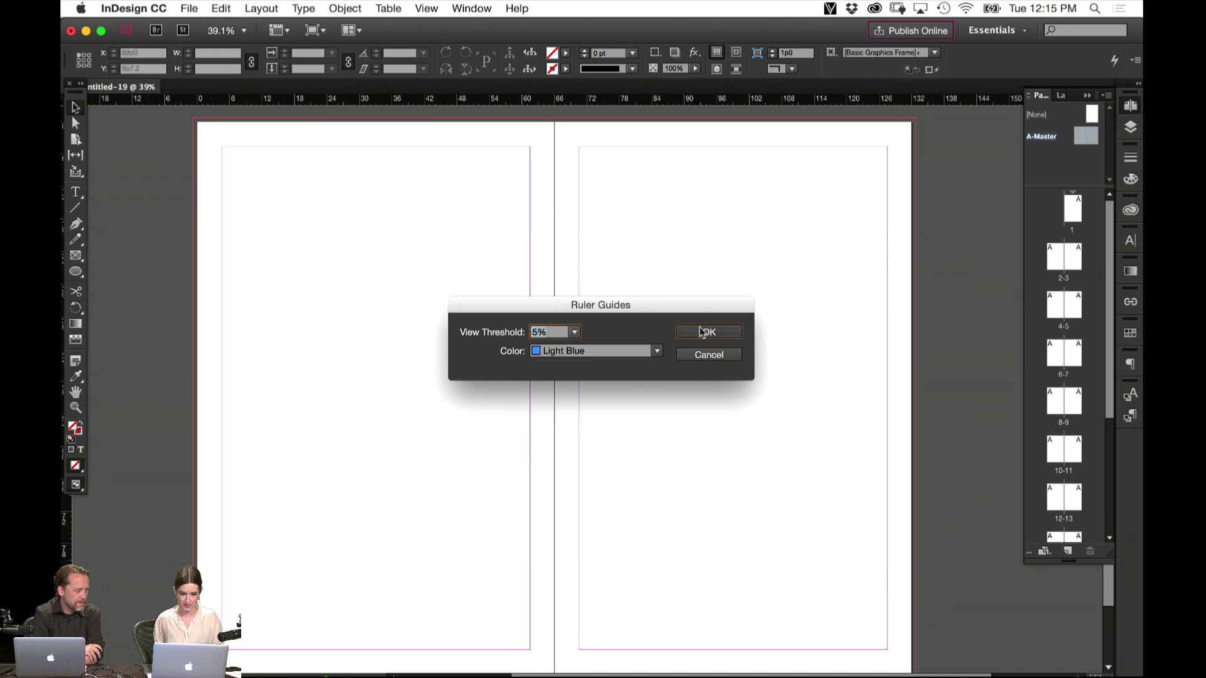
left_click(710, 331)
Start creating guides on the A-Master spread and set the number of rows to 12
left_click(261, 8)
left_click(286, 70)
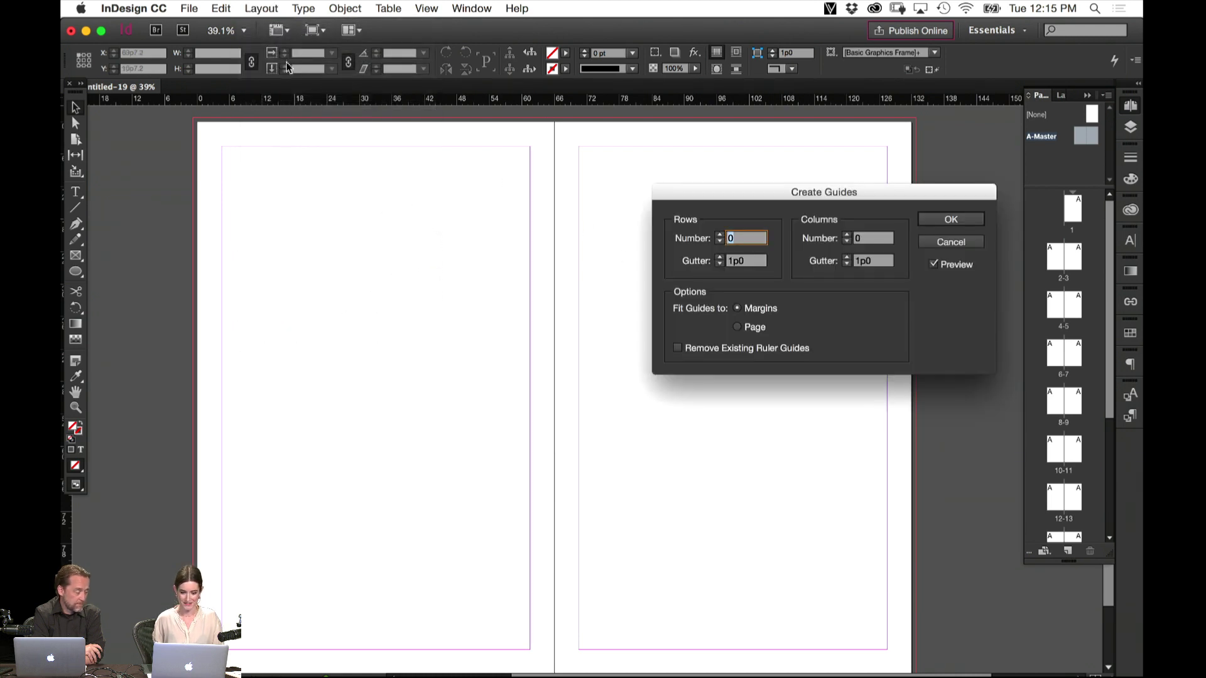
left_click_drag(812, 189, 675, 175)
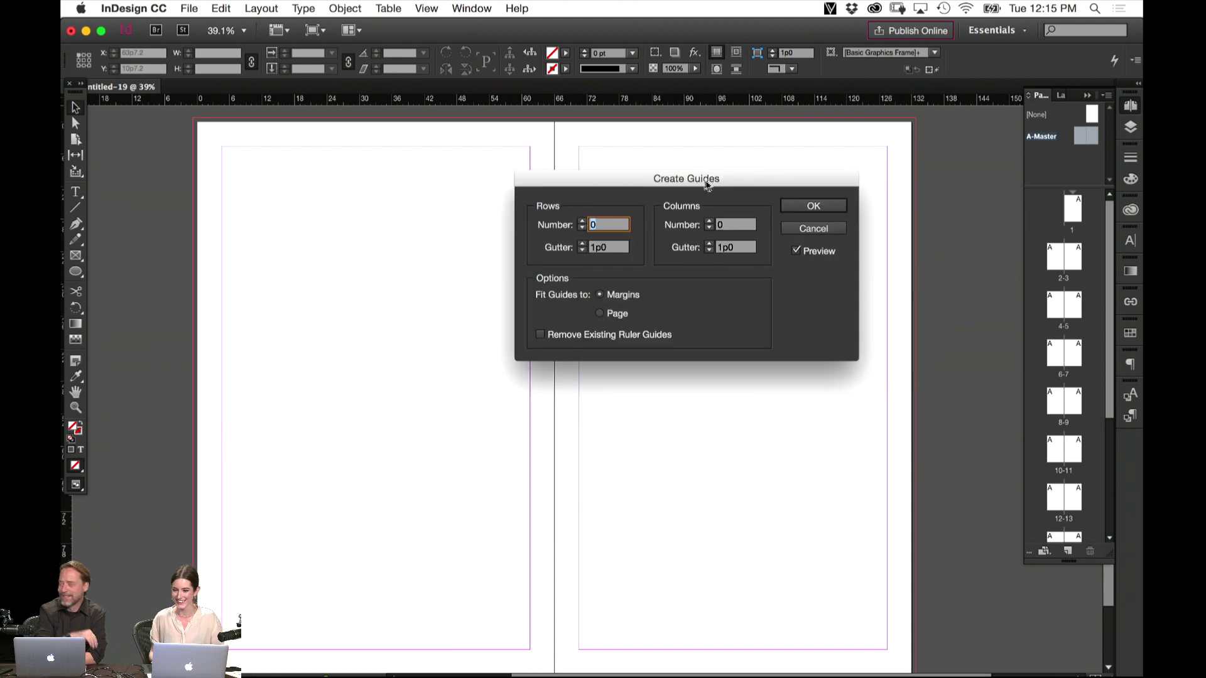
left_click(582, 222)
left_click(582, 221)
left_click(582, 221)
left_click(582, 222)
left_click(582, 222)
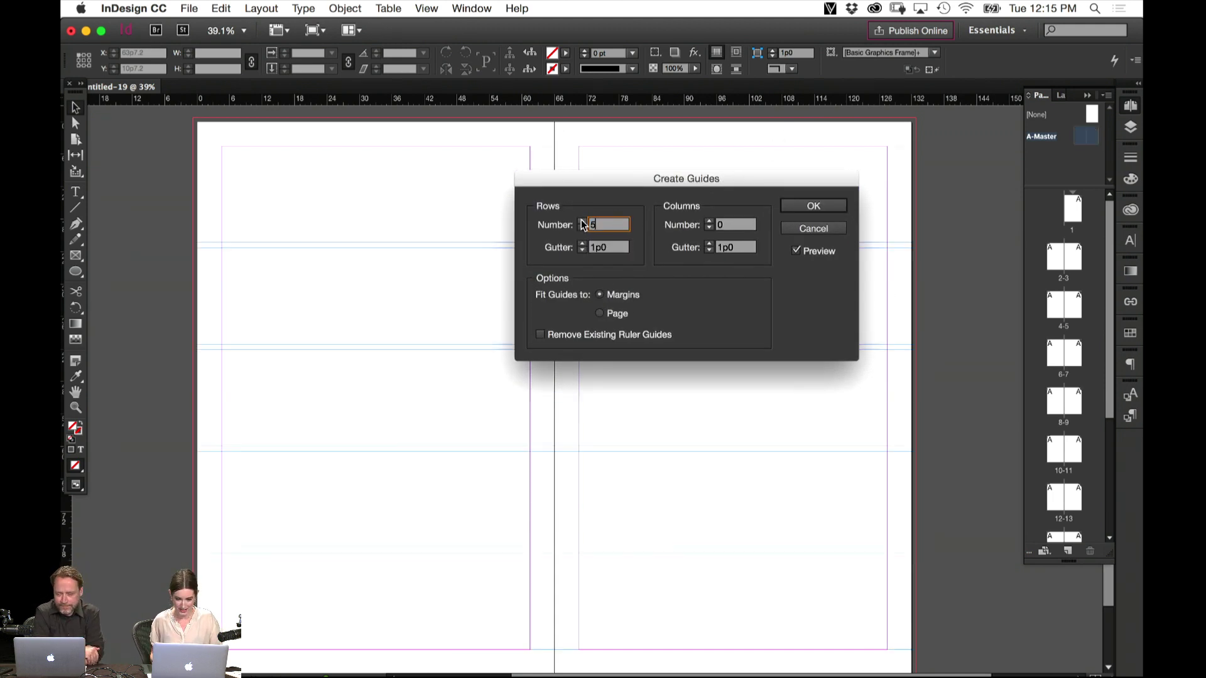
left_click(582, 221)
left_click(583, 222)
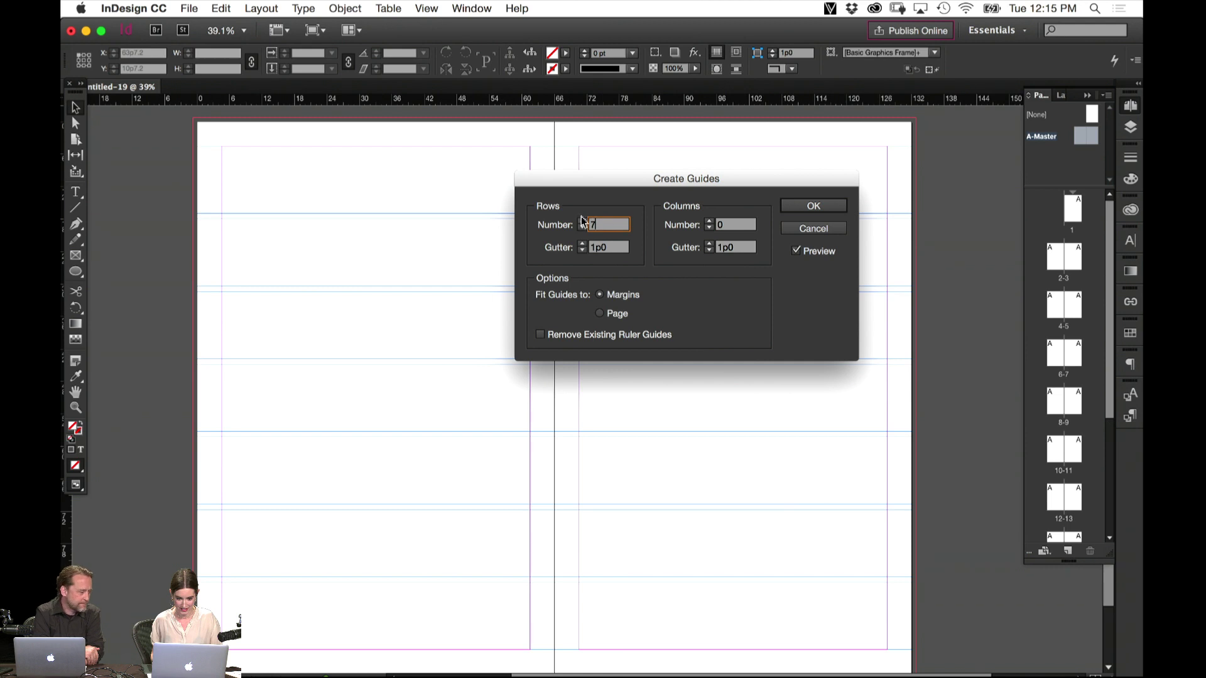
left_click(582, 222)
left_click(582, 222)
left_click(583, 222)
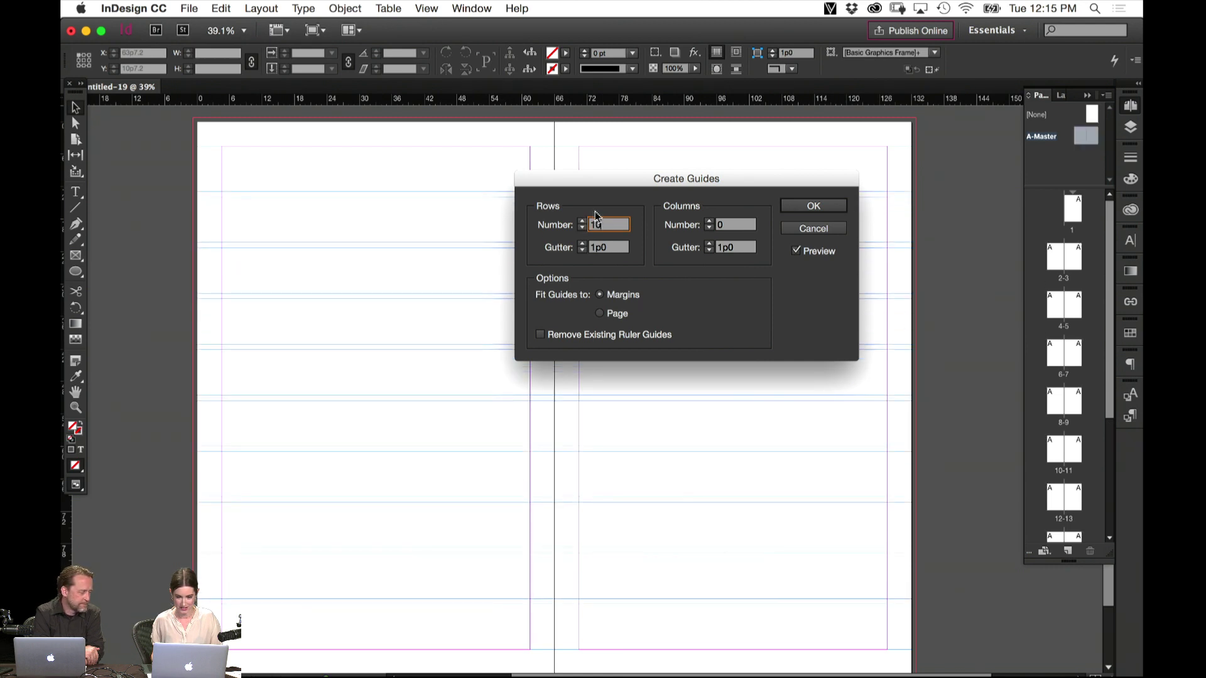
left_click(582, 222)
left_click(582, 221)
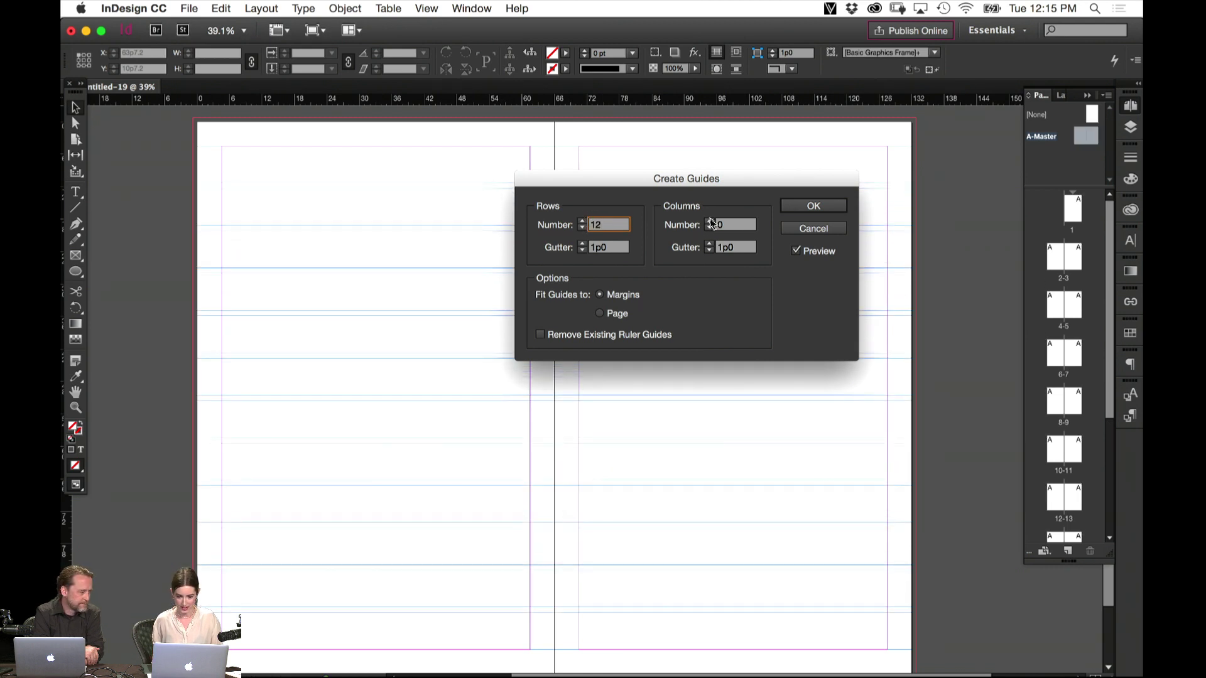
Set the number of guide columns to 8
left_click(708, 222)
left_click(708, 222)
left_click(708, 221)
left_click(708, 221)
left_click(708, 222)
left_click(708, 222)
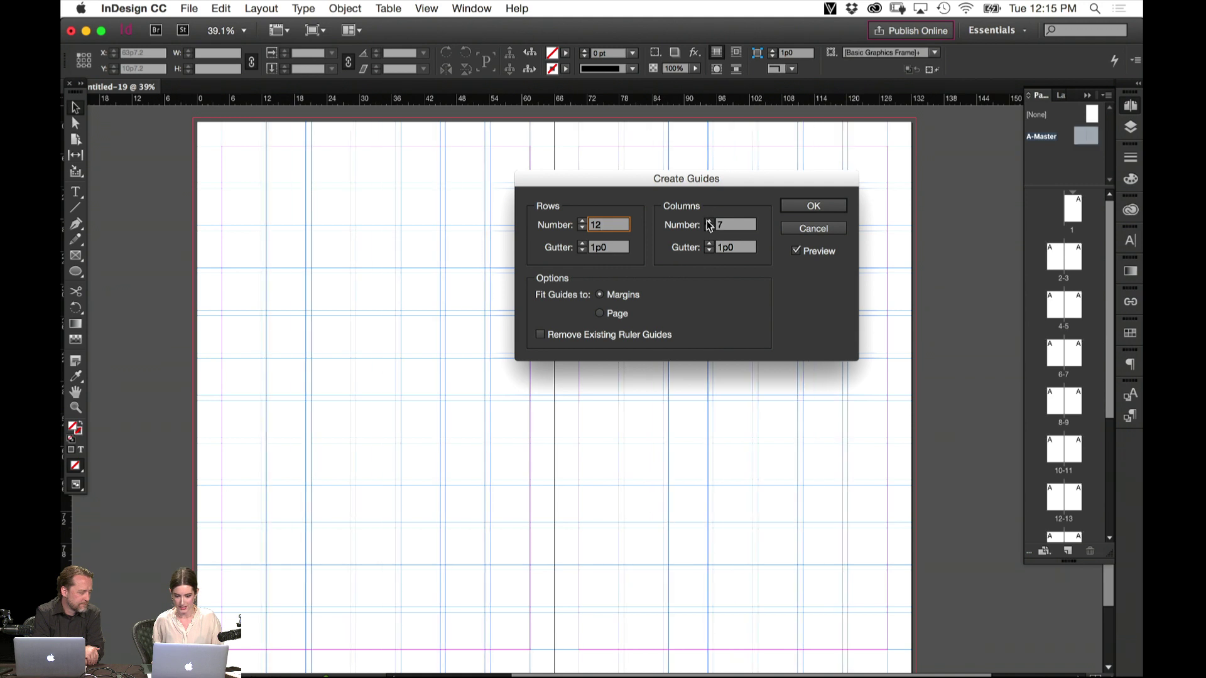
left_click(708, 221)
left_click(708, 222)
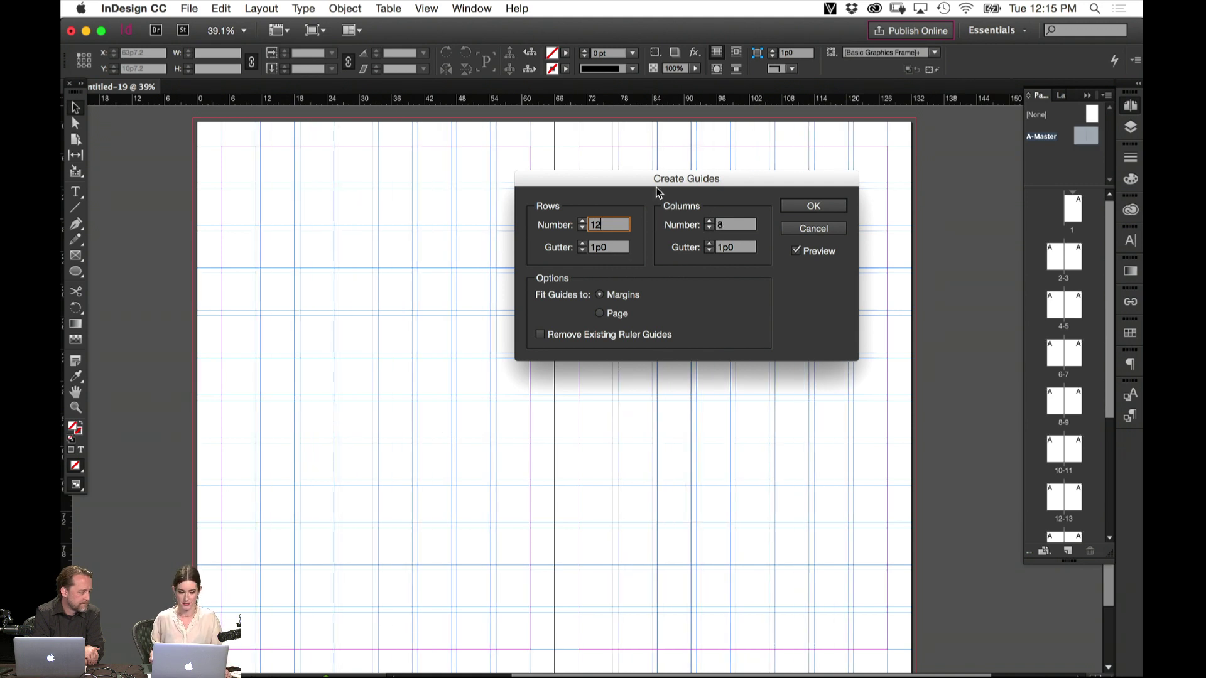
Compare fitting the guides to the page, then fit them to the margins and create them
left_click(600, 313)
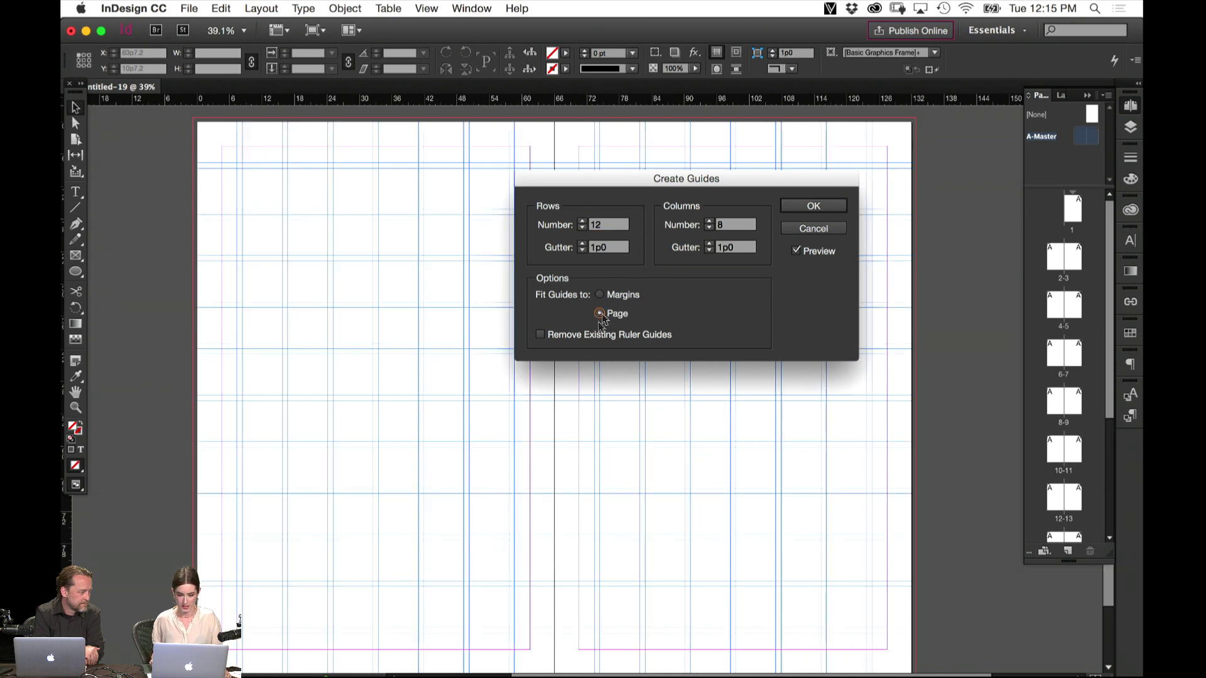
left_click(599, 295)
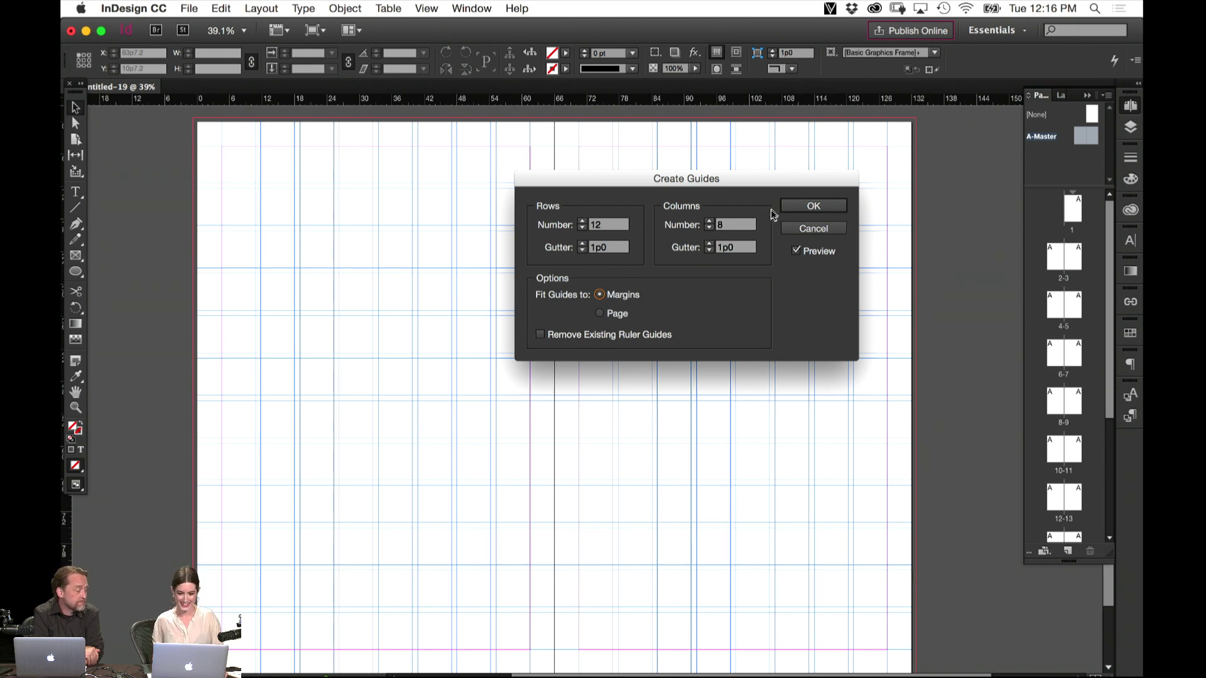
left_click_drag(766, 182, 717, 178)
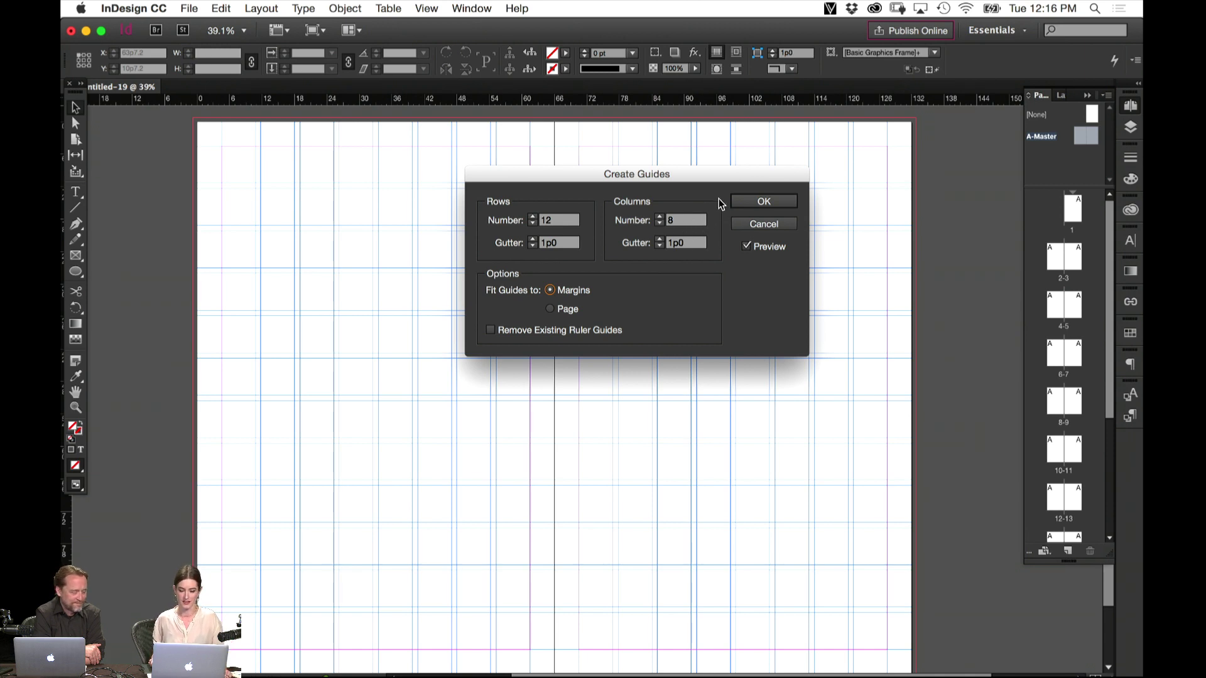
left_click(766, 201)
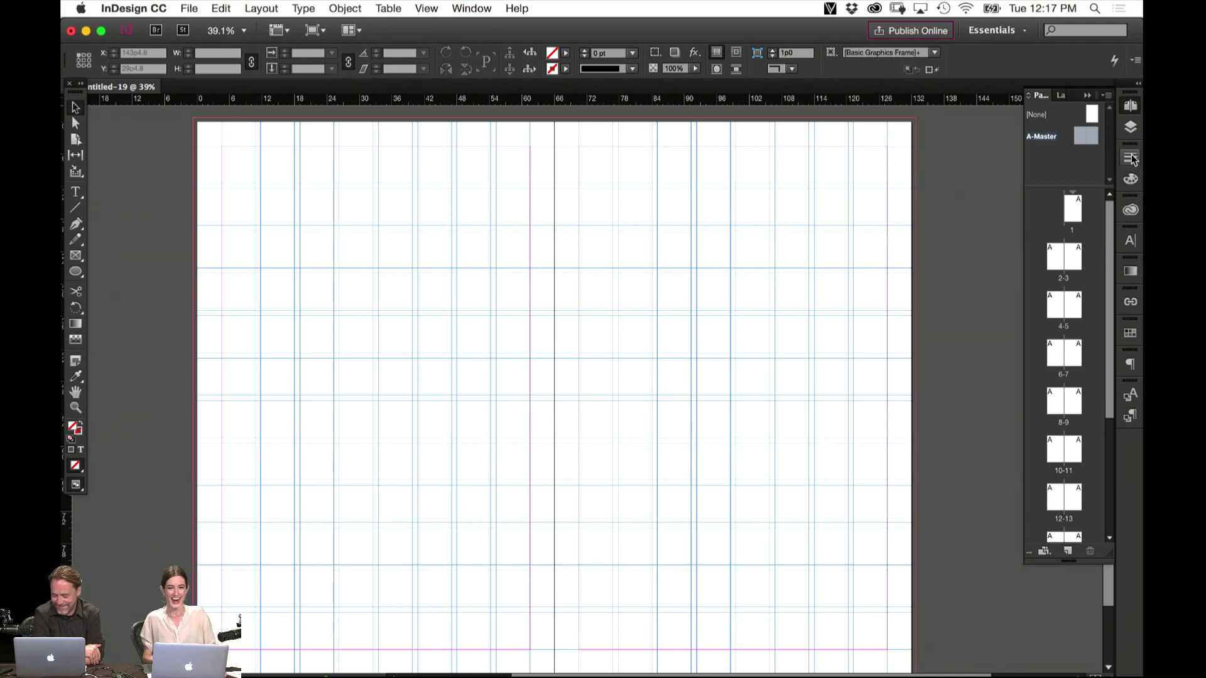
Check the Guides layer, then go to the 2-3 spread and view it in Preview mode without guides
left_click(1125, 129)
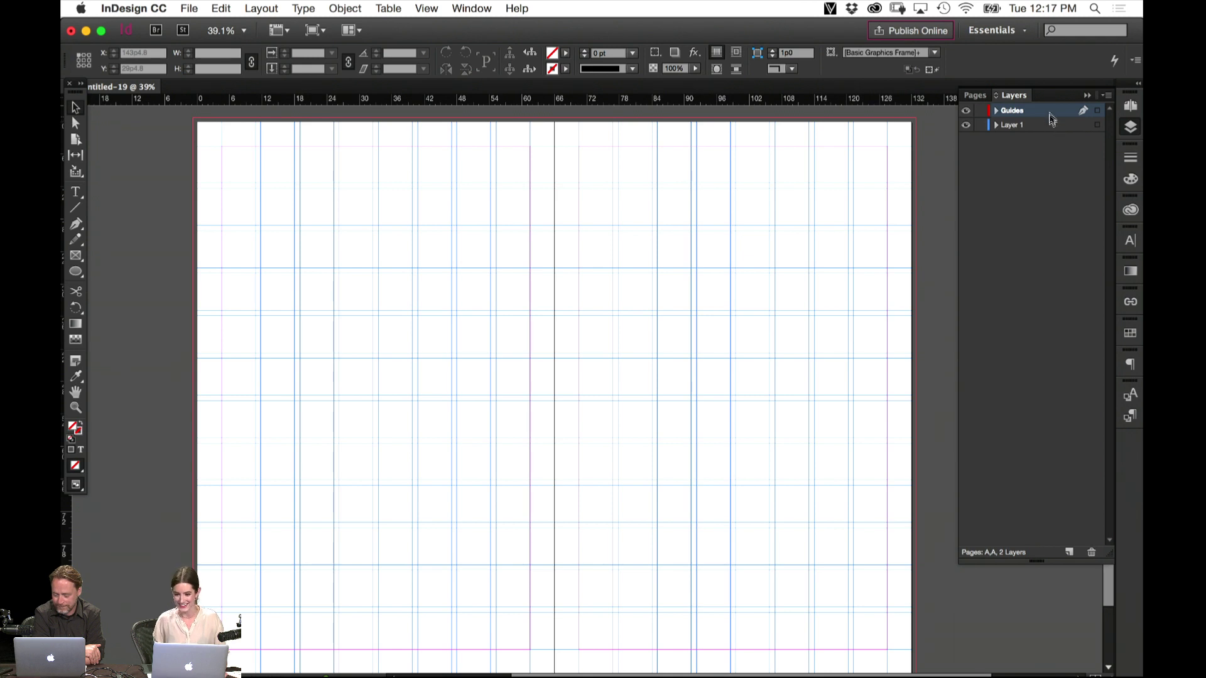
left_click(1129, 112)
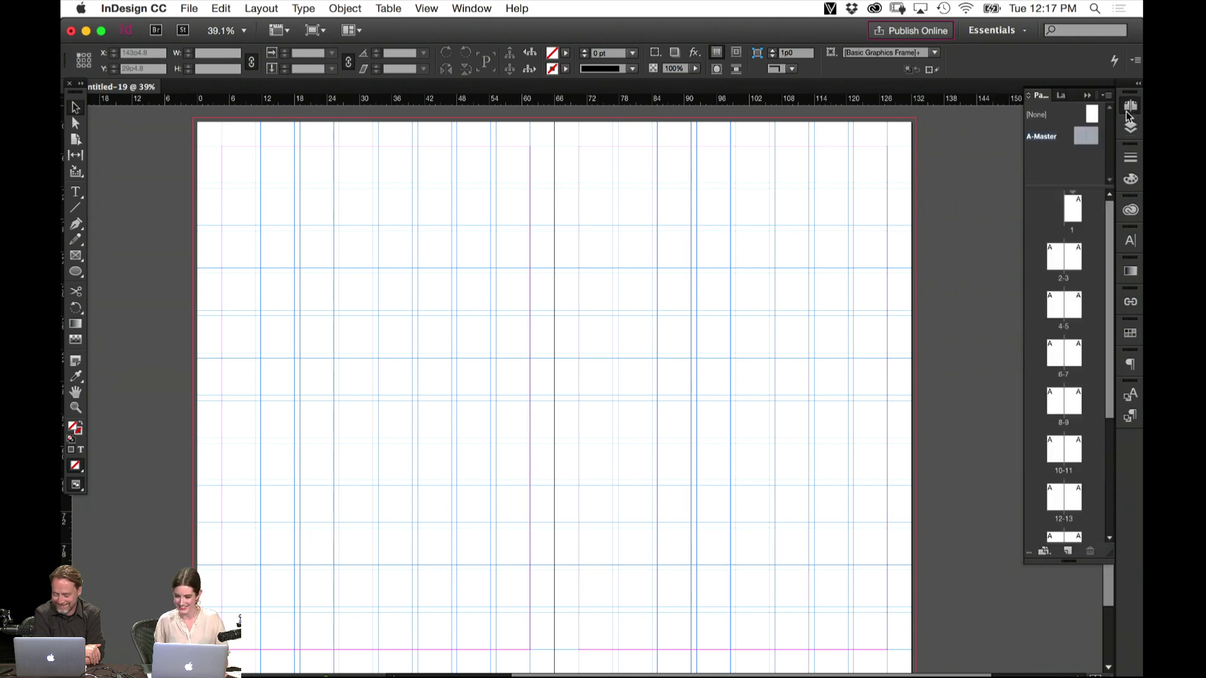
double_click(1050, 258)
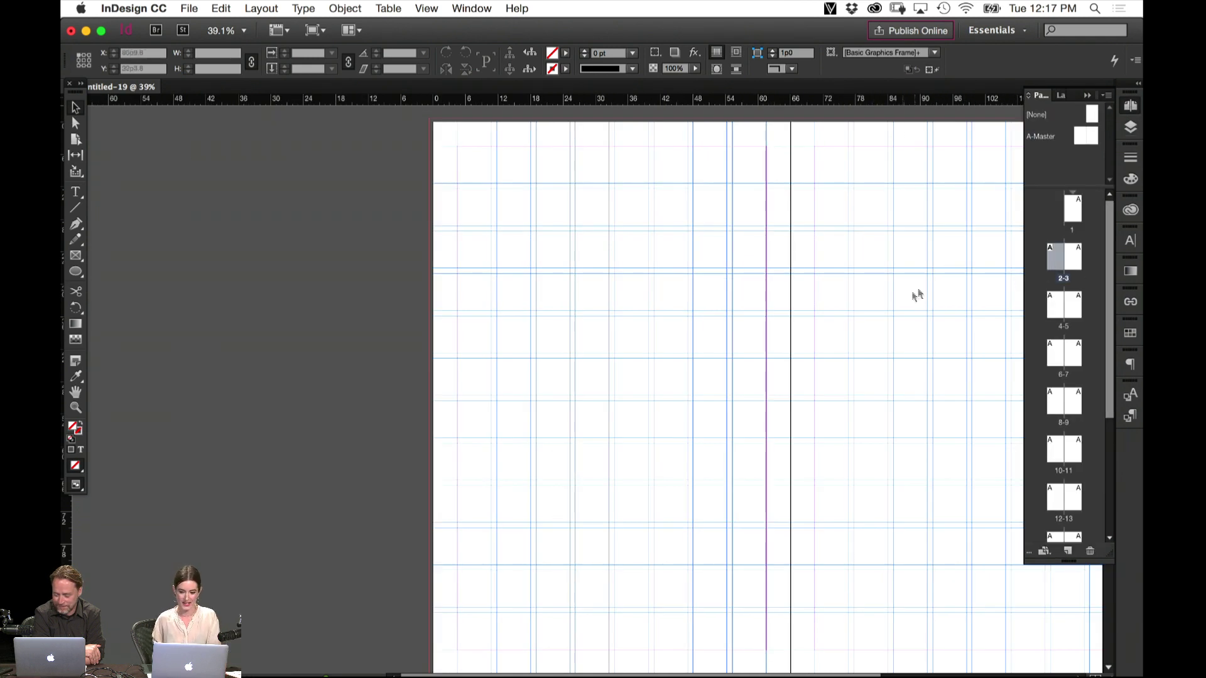
left_click_drag(918, 295, 673, 445)
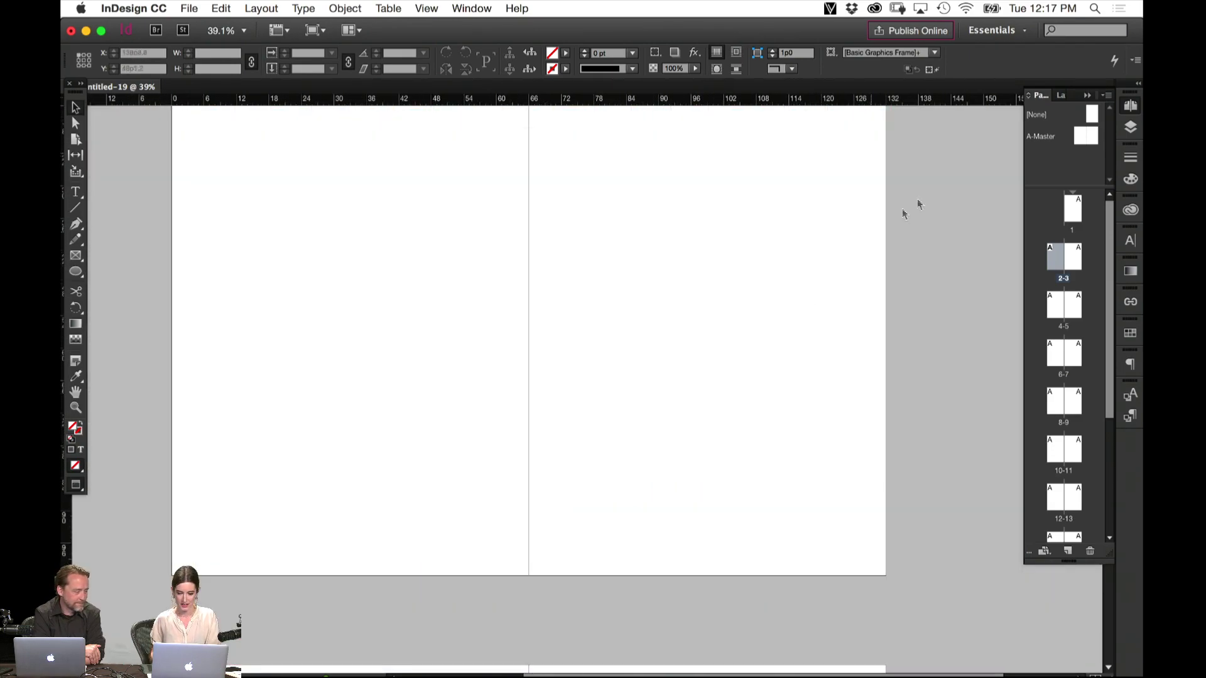
left_click_drag(834, 183, 848, 368)
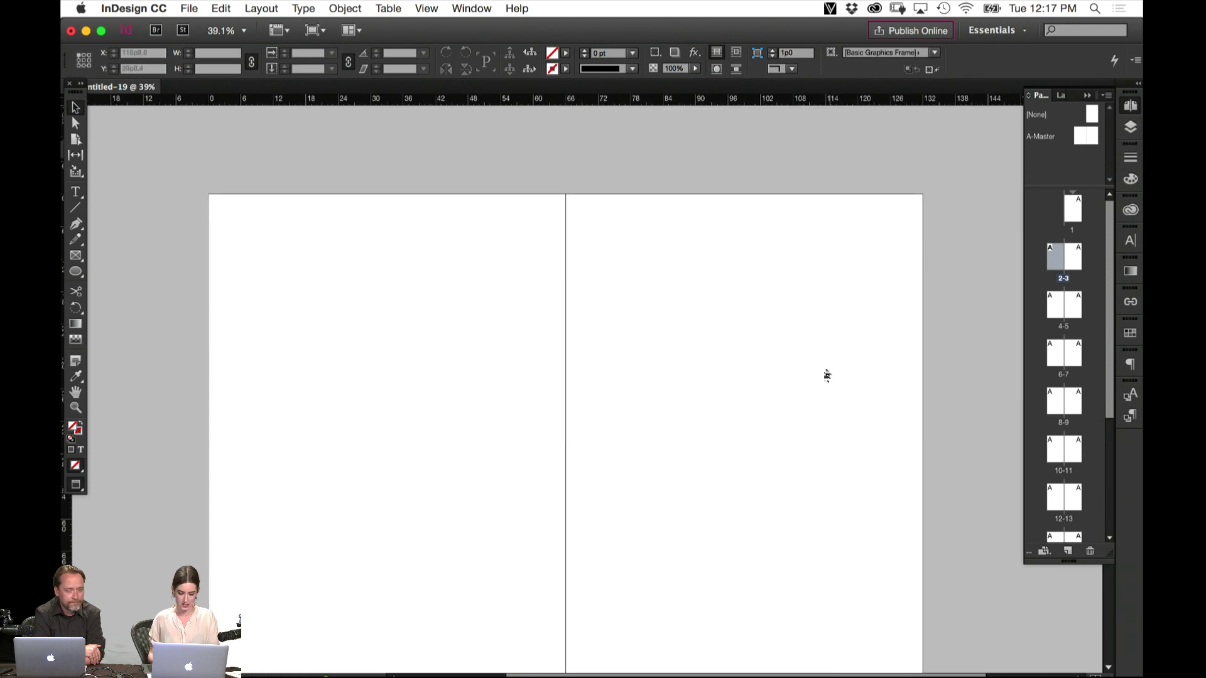
left_click_drag(827, 375, 829, 308)
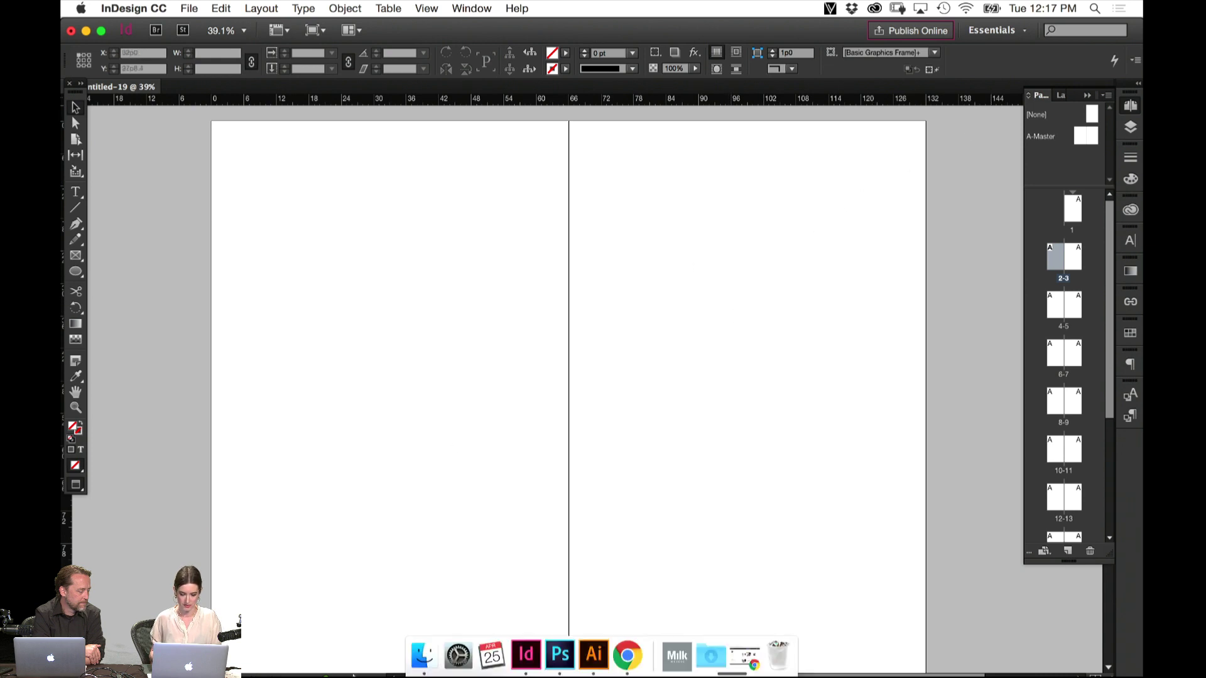
left_click(421, 662)
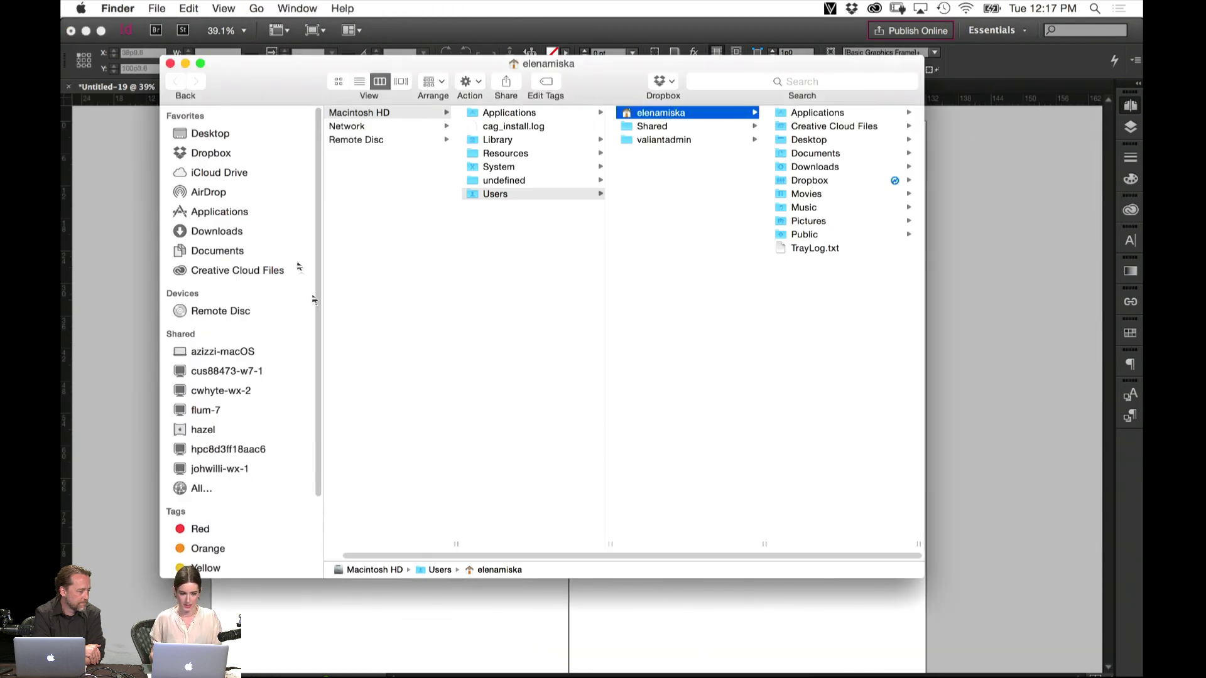
left_click(170, 63)
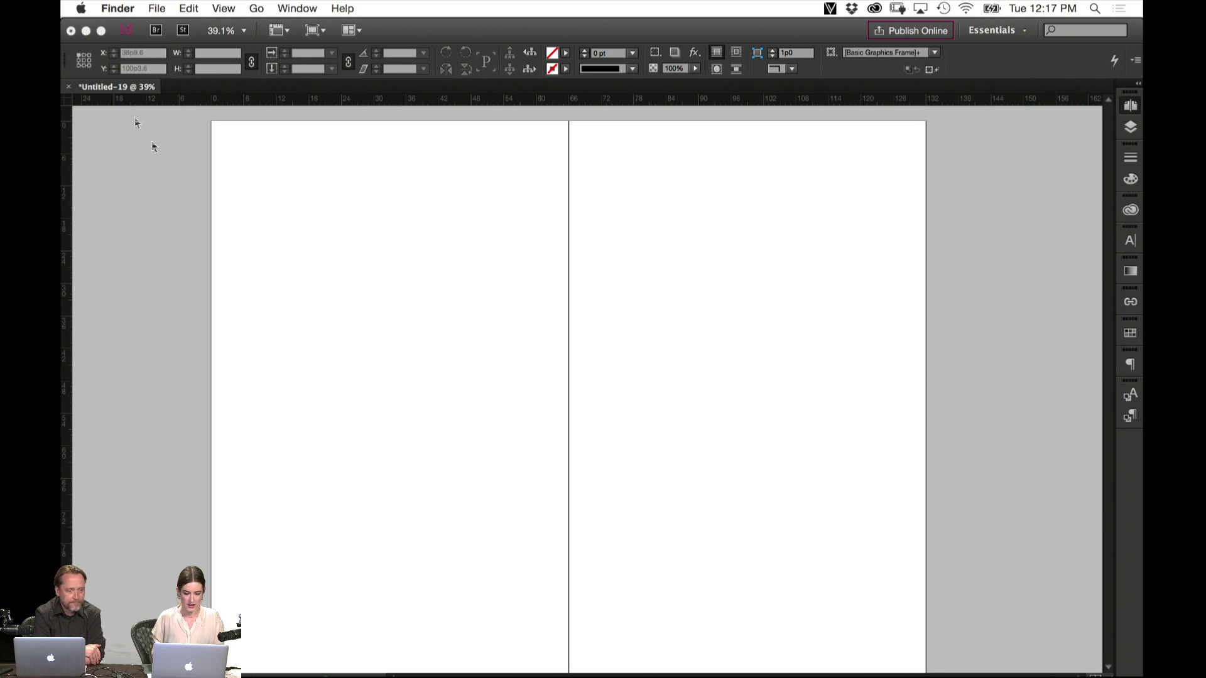
Start placing an image and browse to the Links folder inside AdobeLive on the Desktop
left_click(376, 326)
key("super+d")
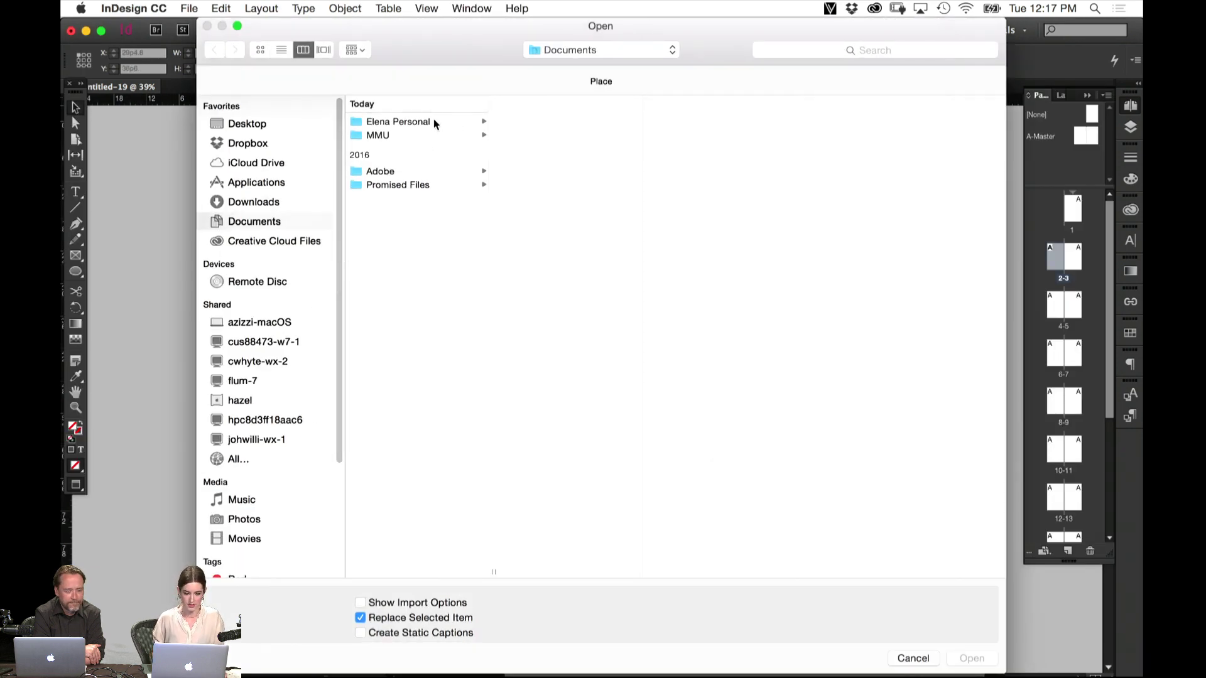
left_click(292, 126)
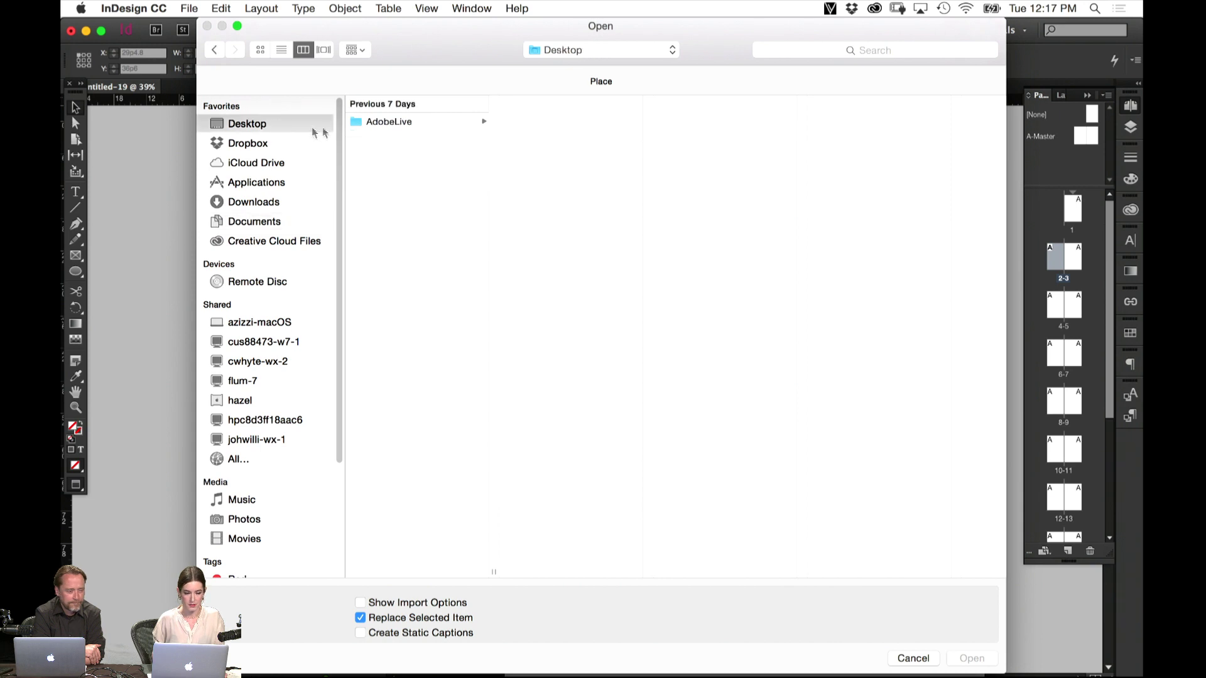
left_click(396, 123)
left_click(545, 122)
left_click(533, 155)
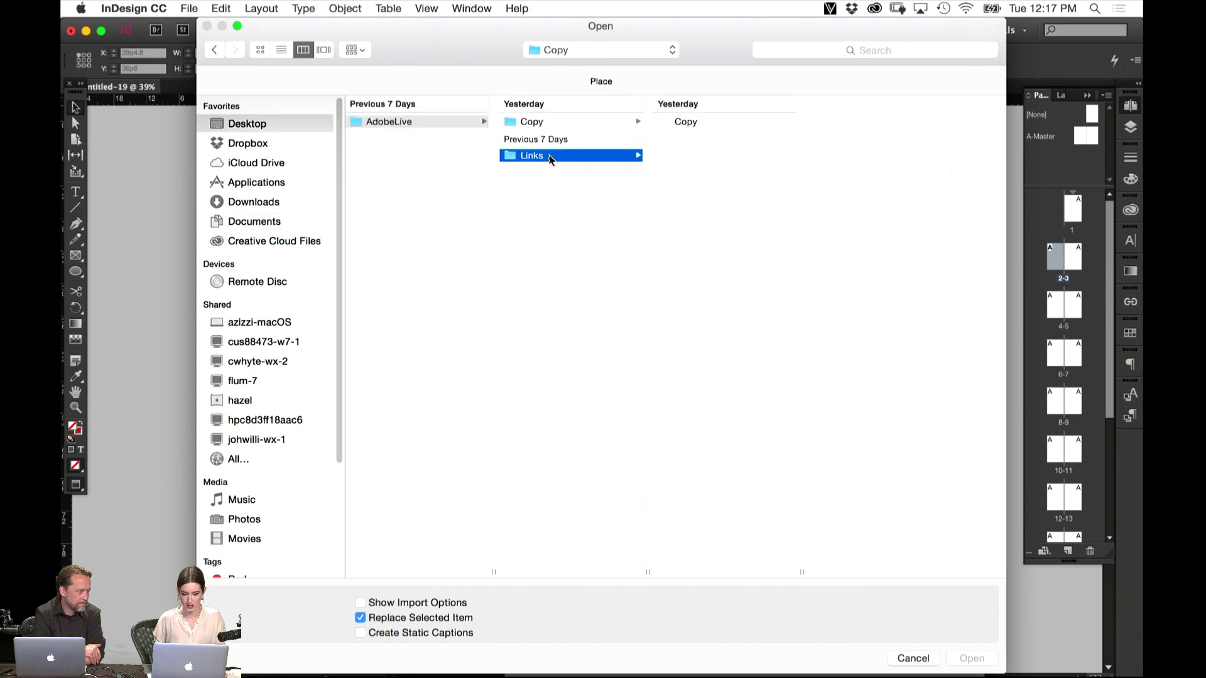
left_click(729, 121)
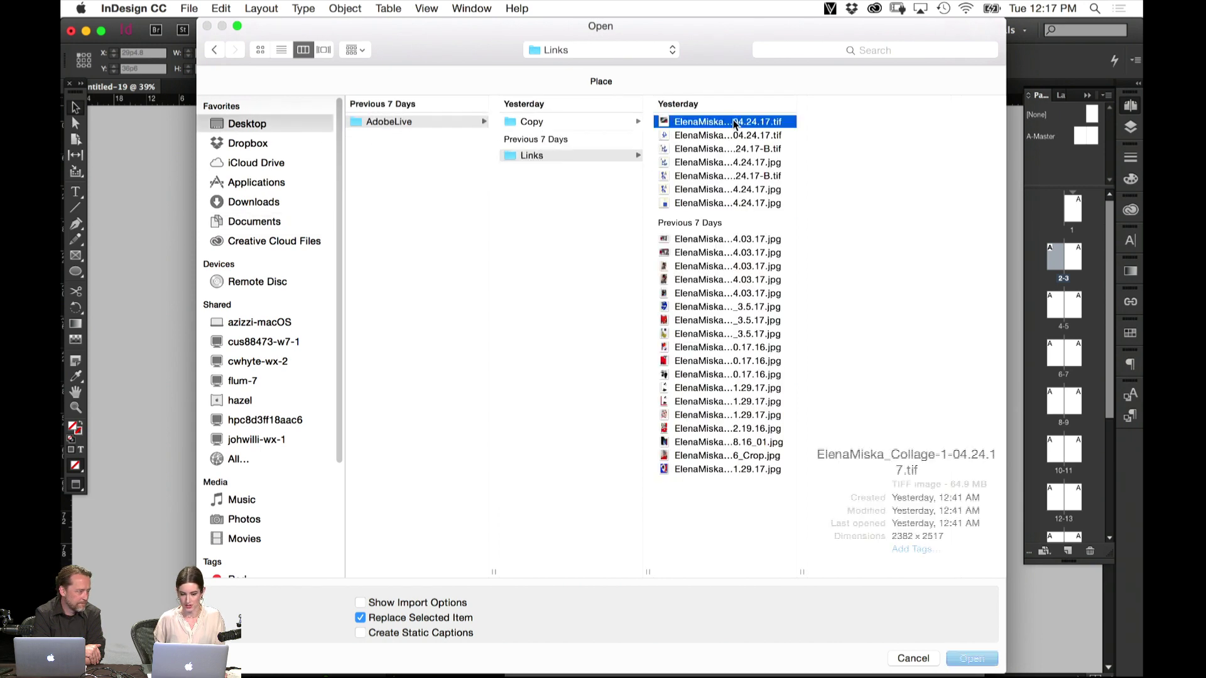
Preview the collage and gouache JPG images in the Links folder one after another, then leave without placing any
left_click(728, 239)
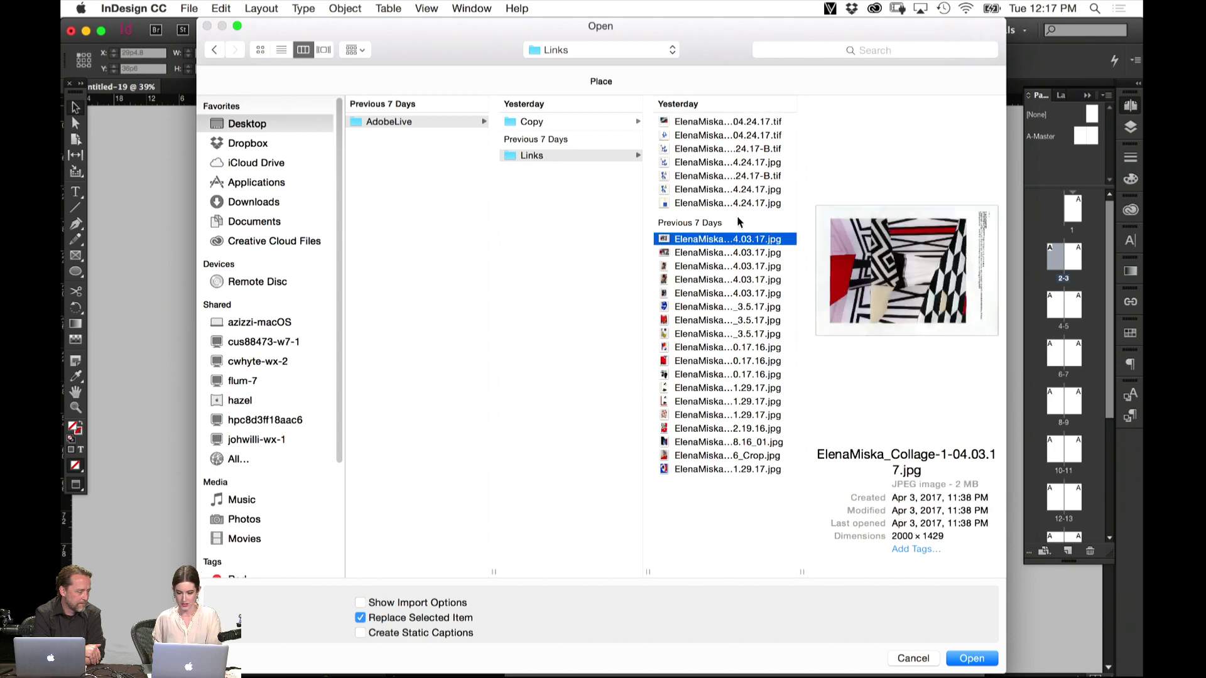
key("space")
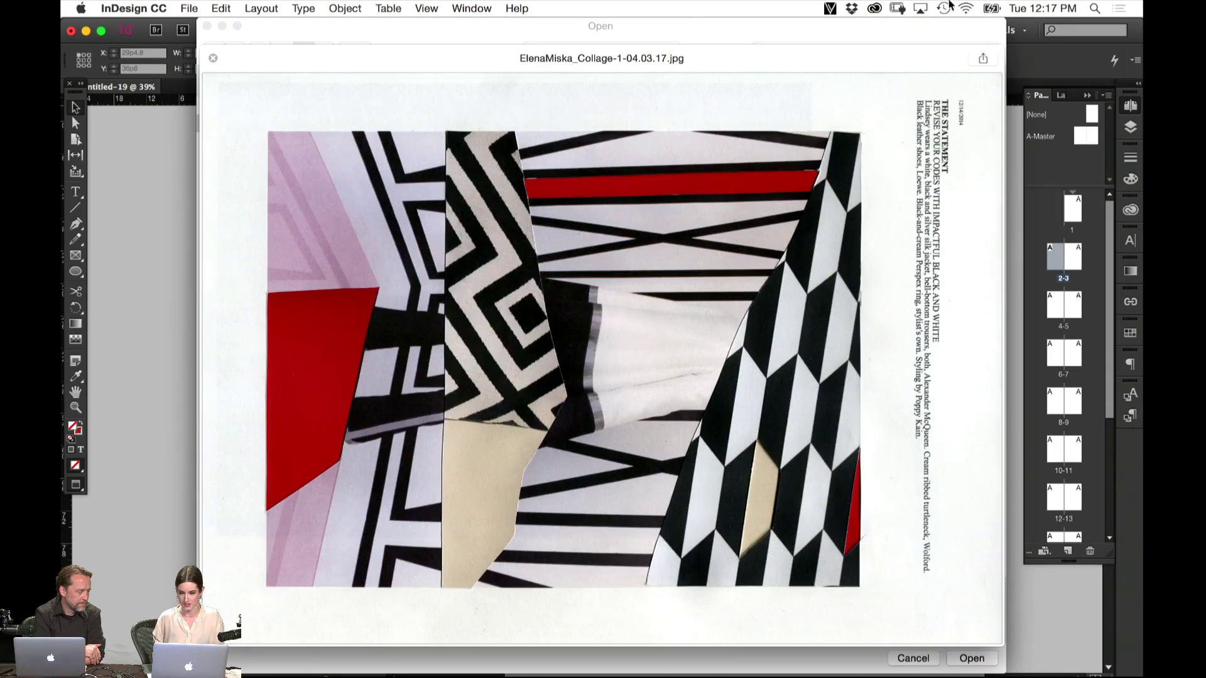
key("Down")
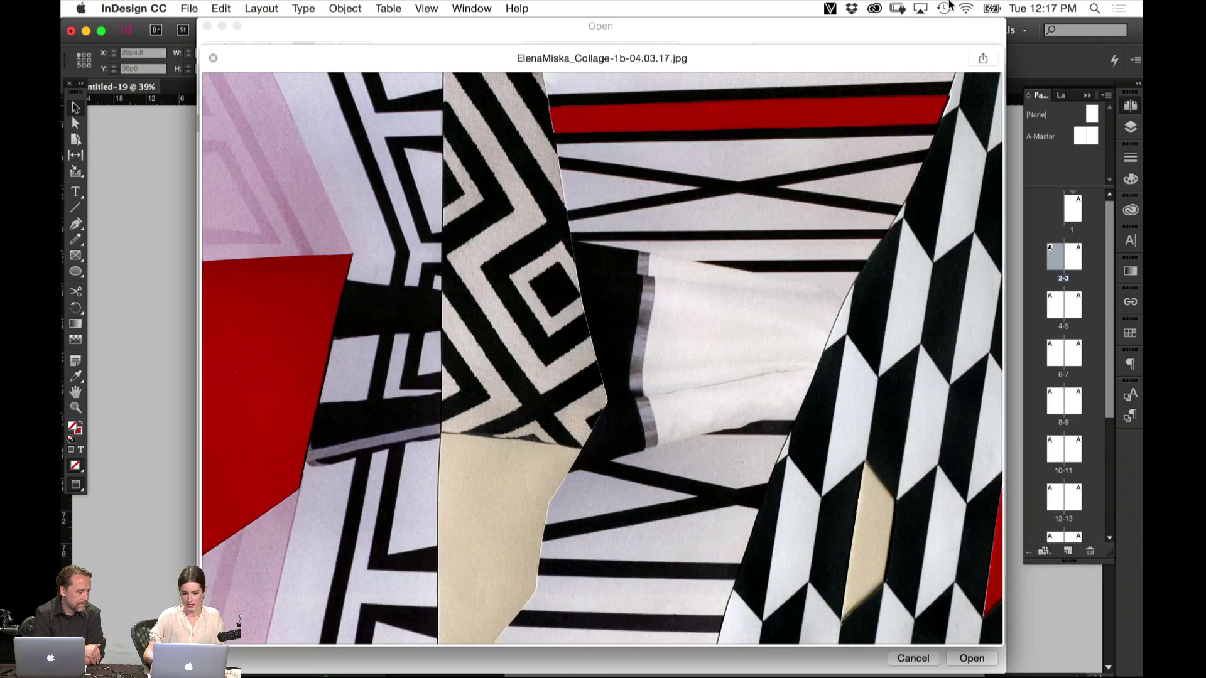
key("Down")
key("Down")
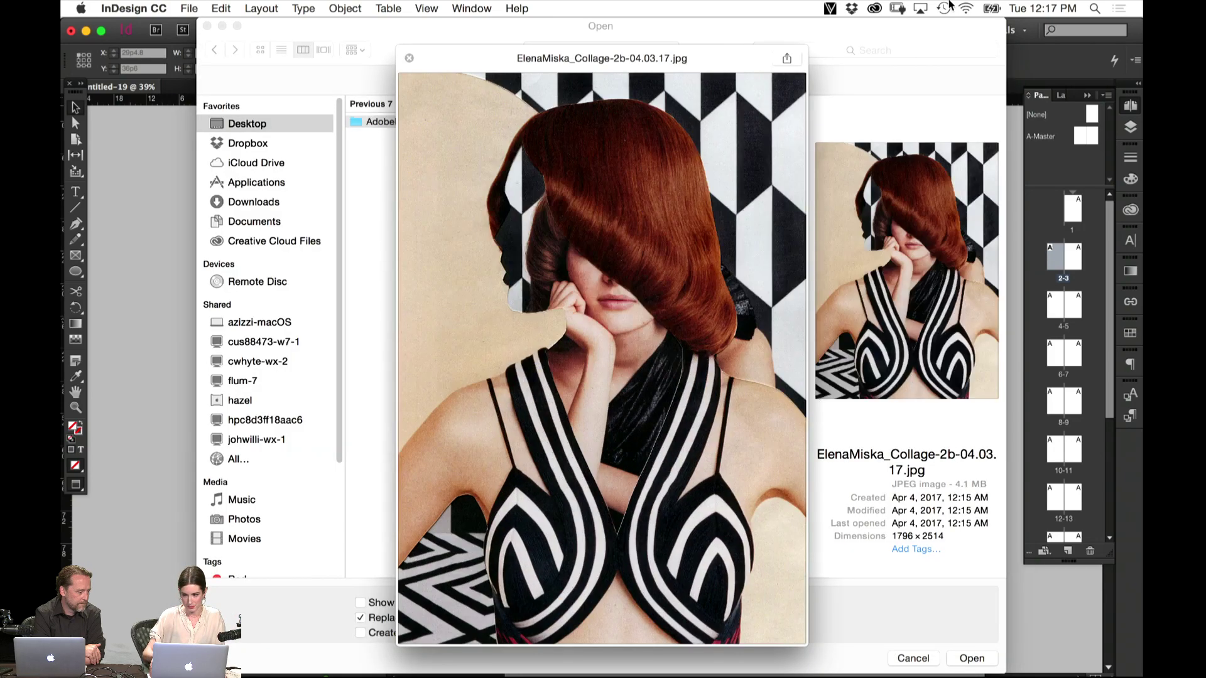
key("Down")
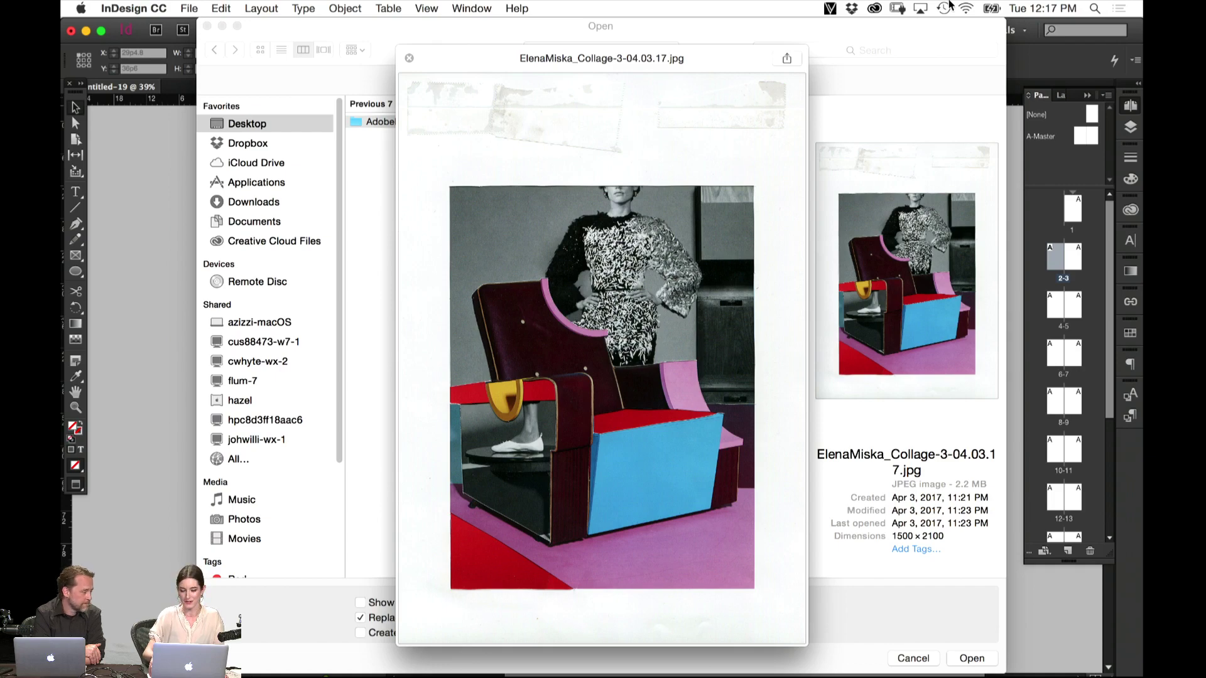
key("Down")
key("Down")
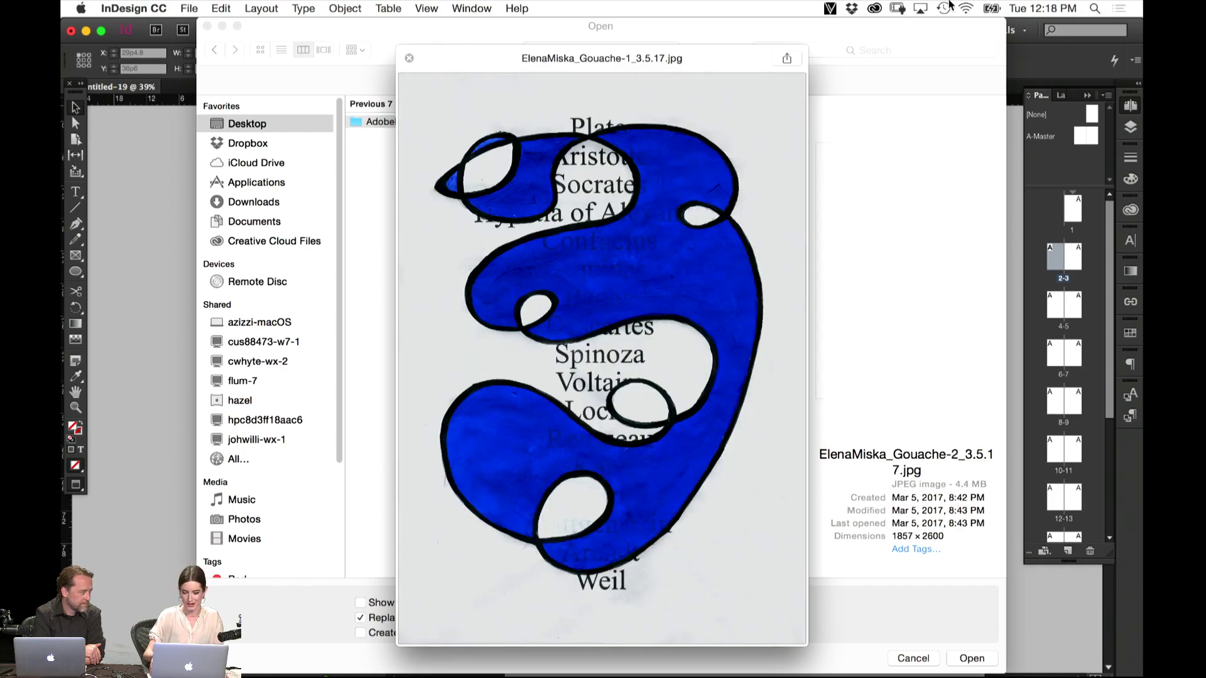
key("Down")
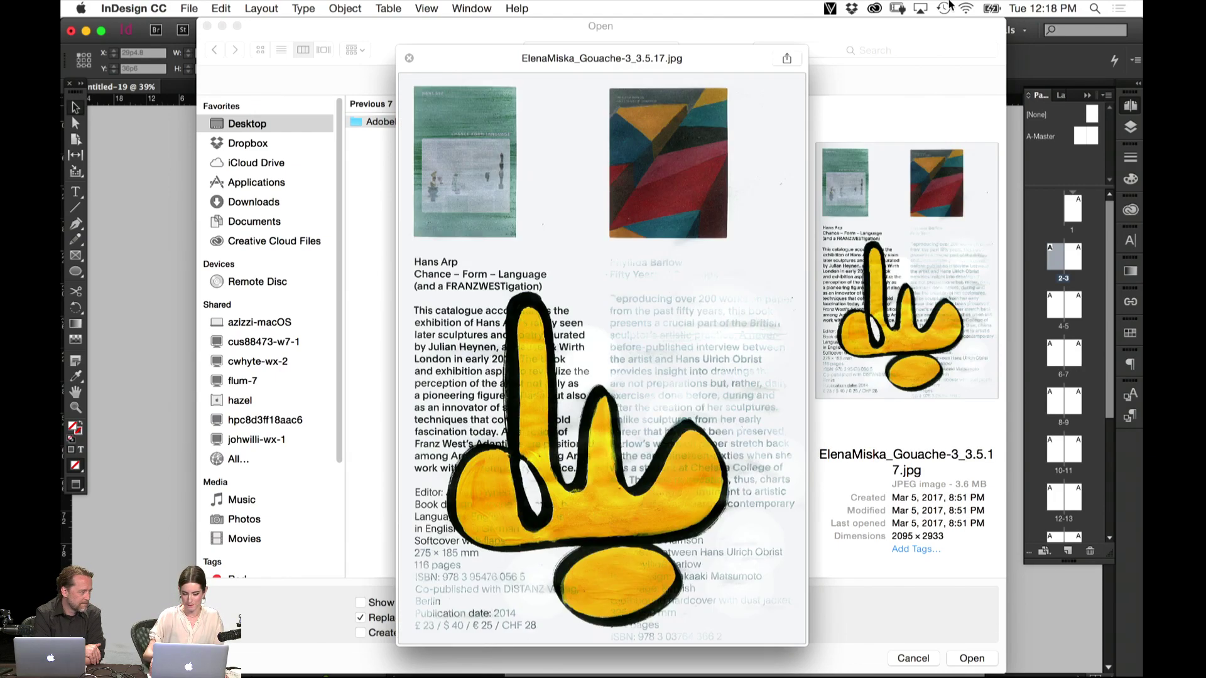
key("Down")
key("Down")
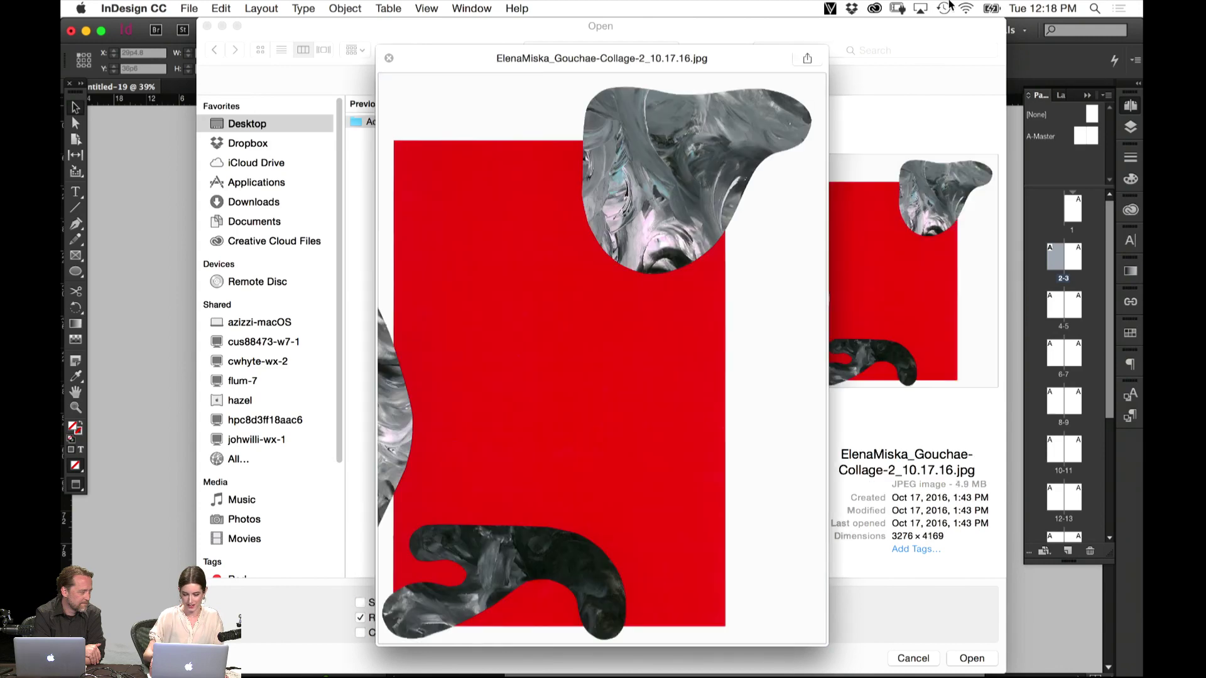
key("Down")
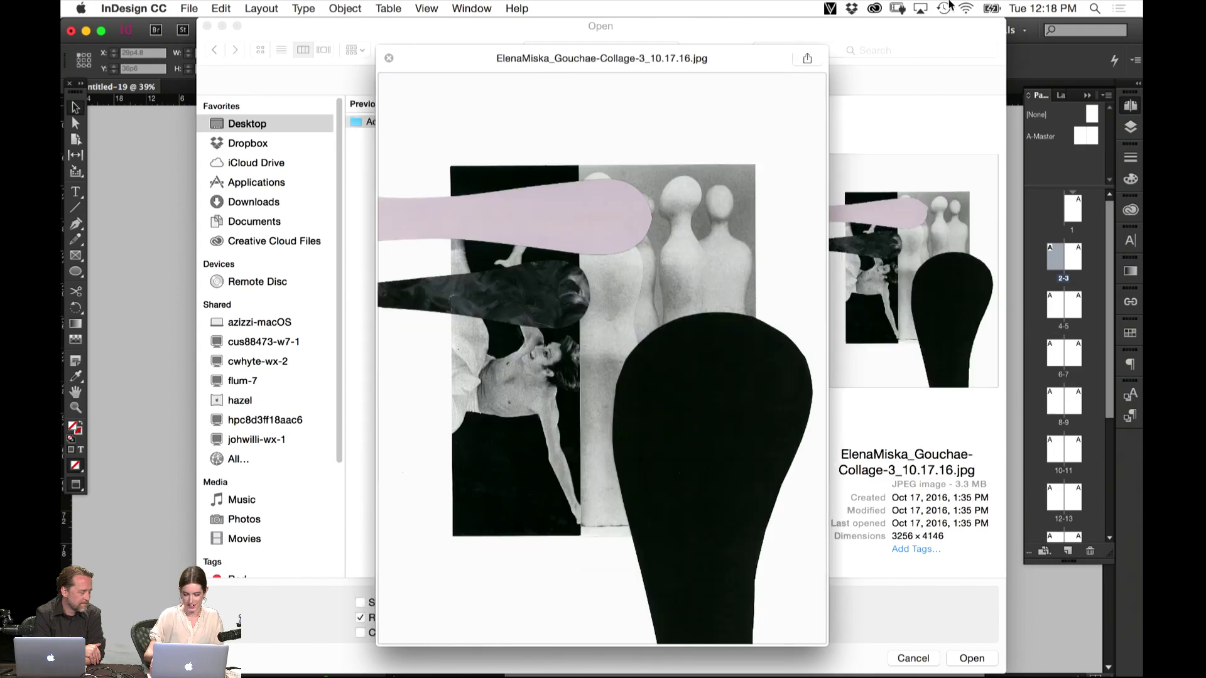
key("Down")
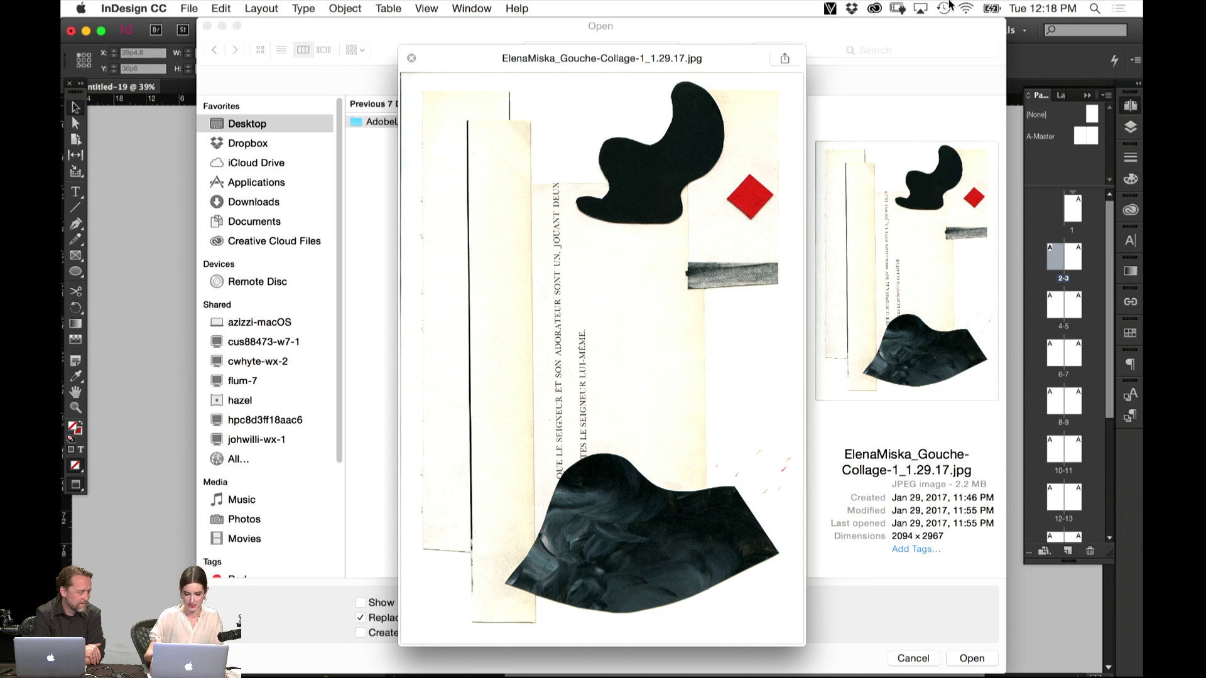
key("Down")
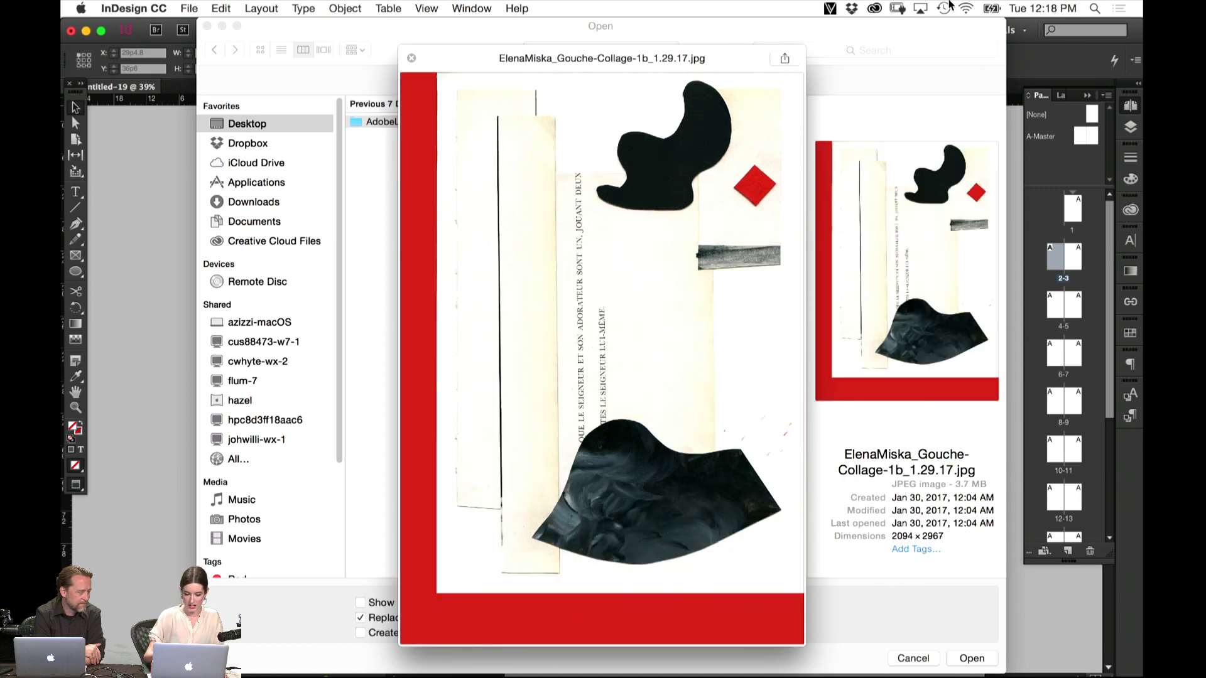
key("Down")
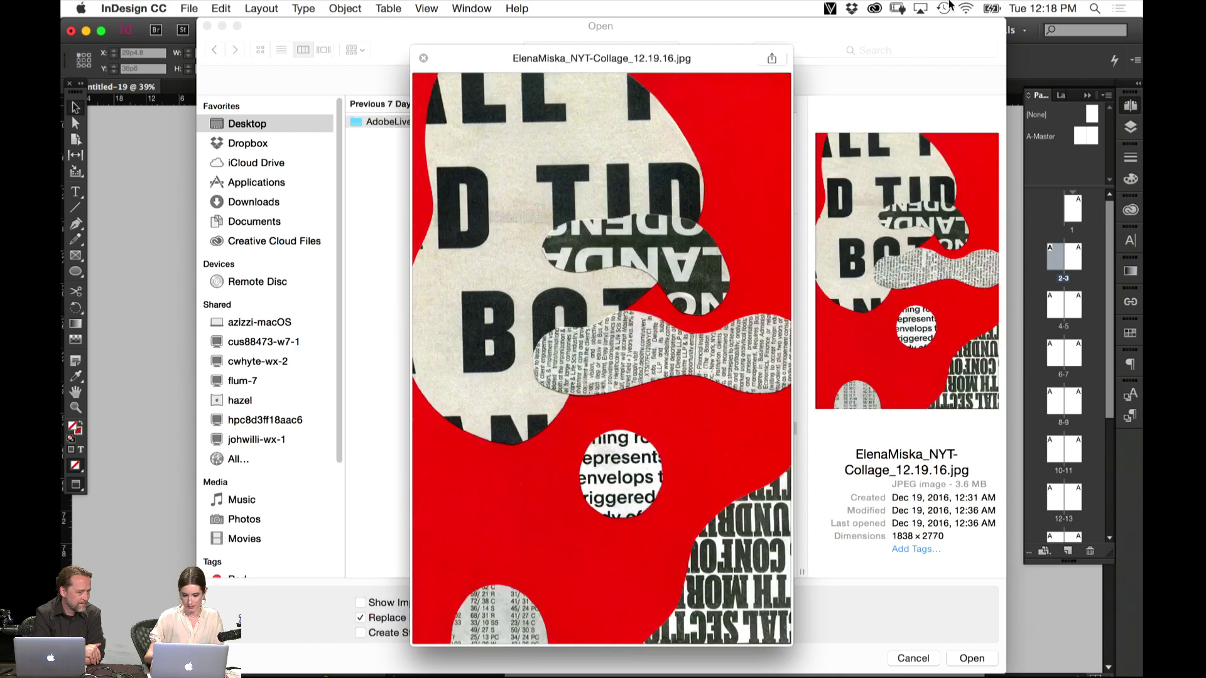
key("Down")
key("Down")
key("Down")
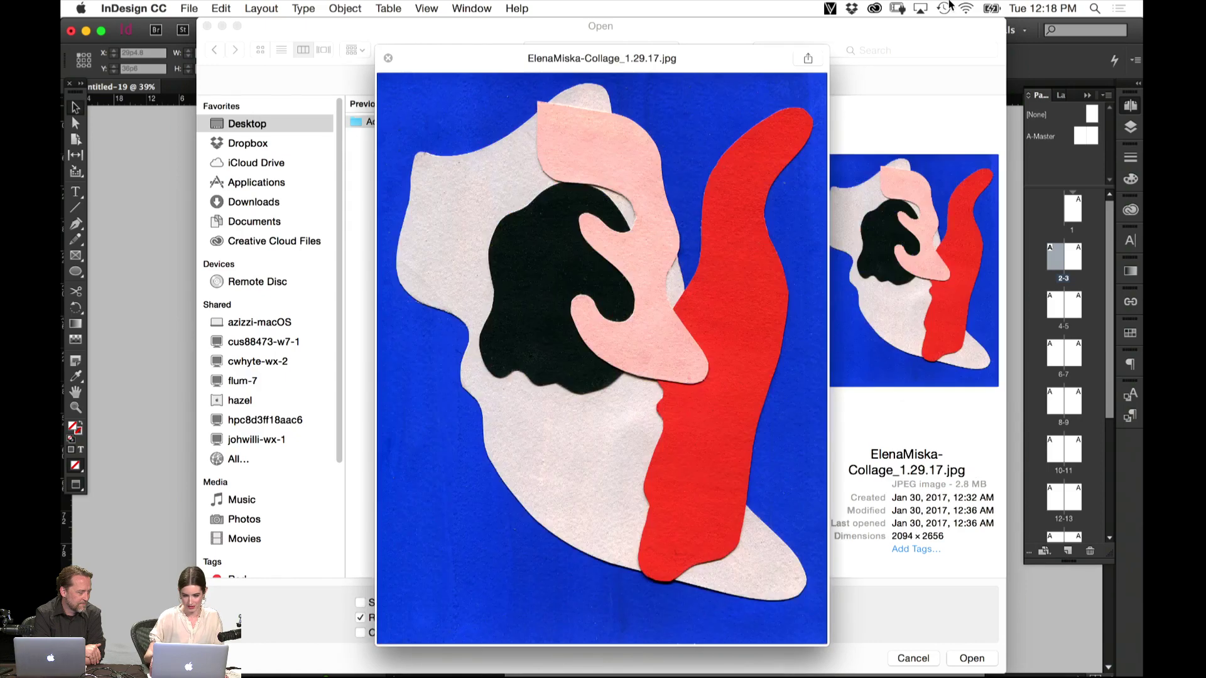
key("space")
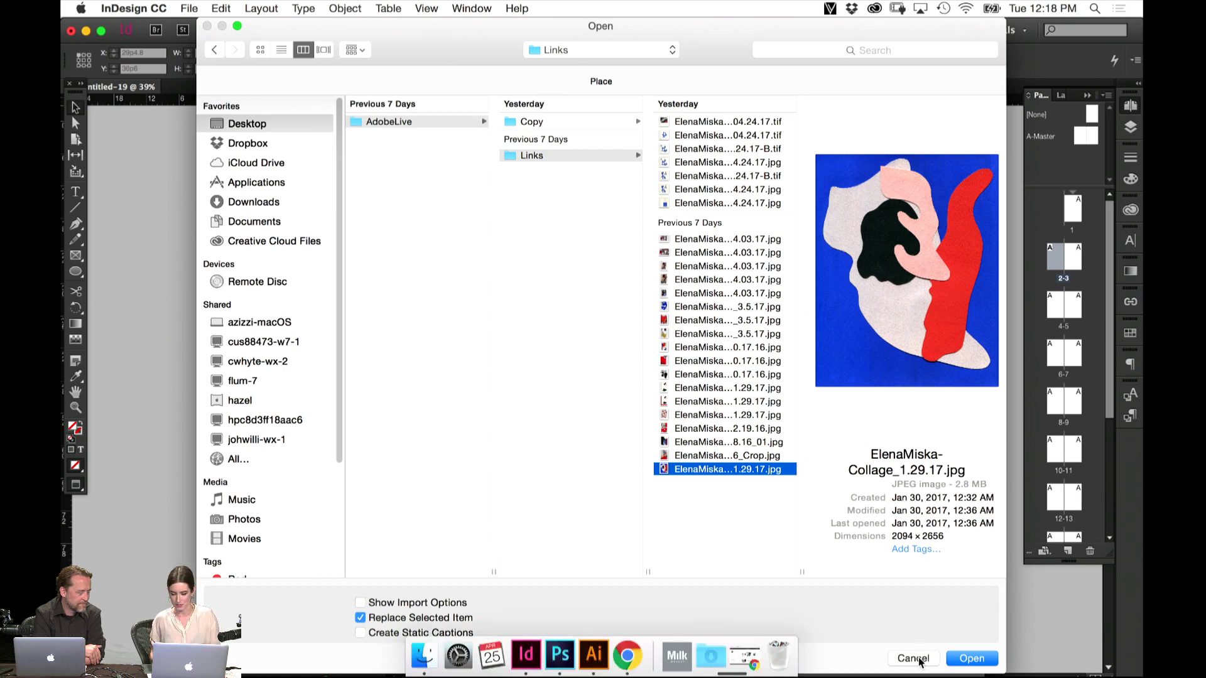
left_click(916, 659)
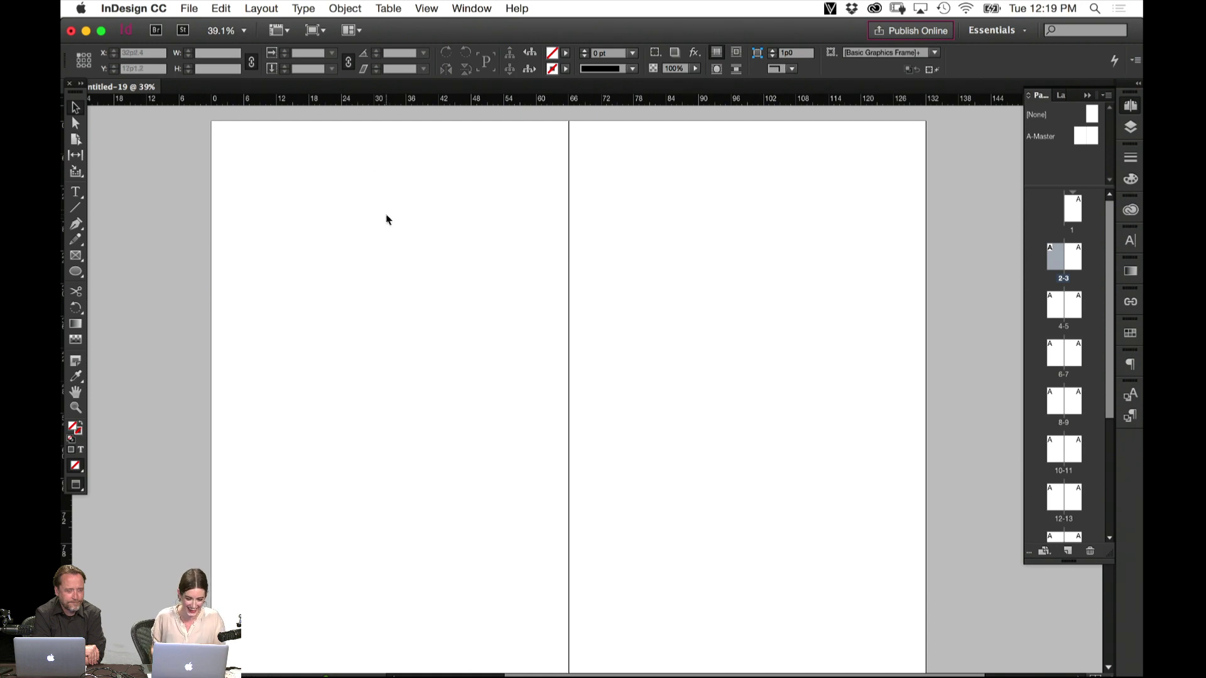
Add a new layer named Page Number and set its color to Gray
left_click_drag(808, 199, 589, 399)
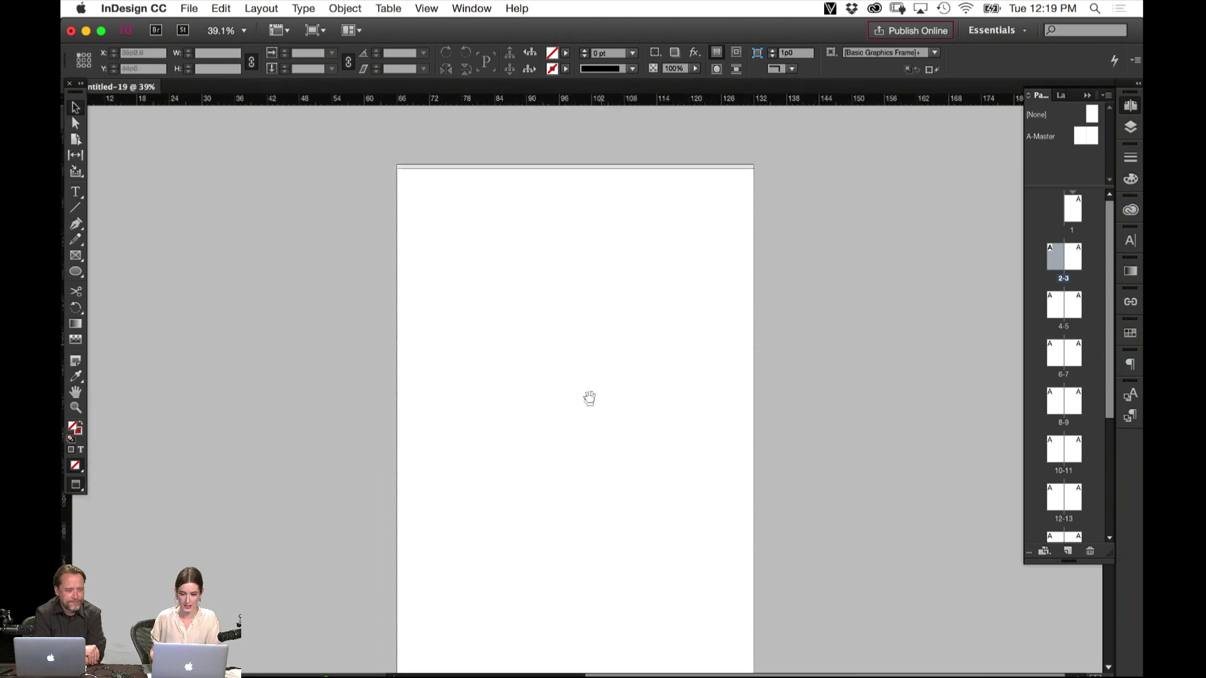
left_click(1132, 128)
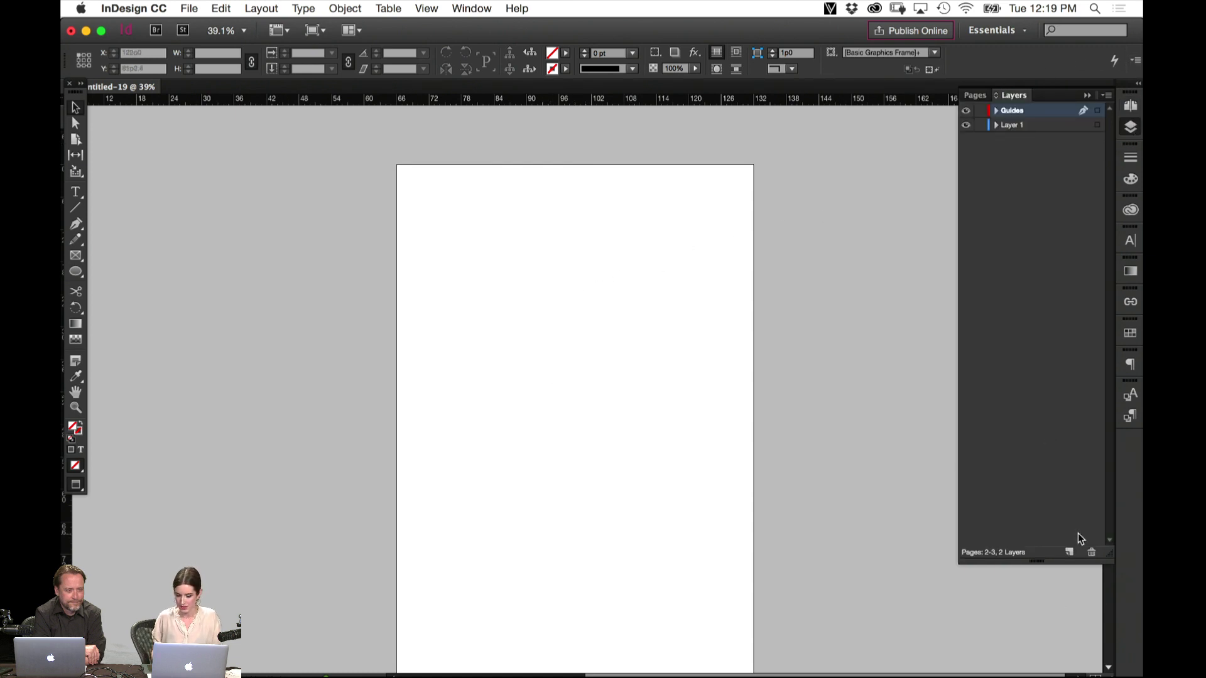
left_click(1067, 553)
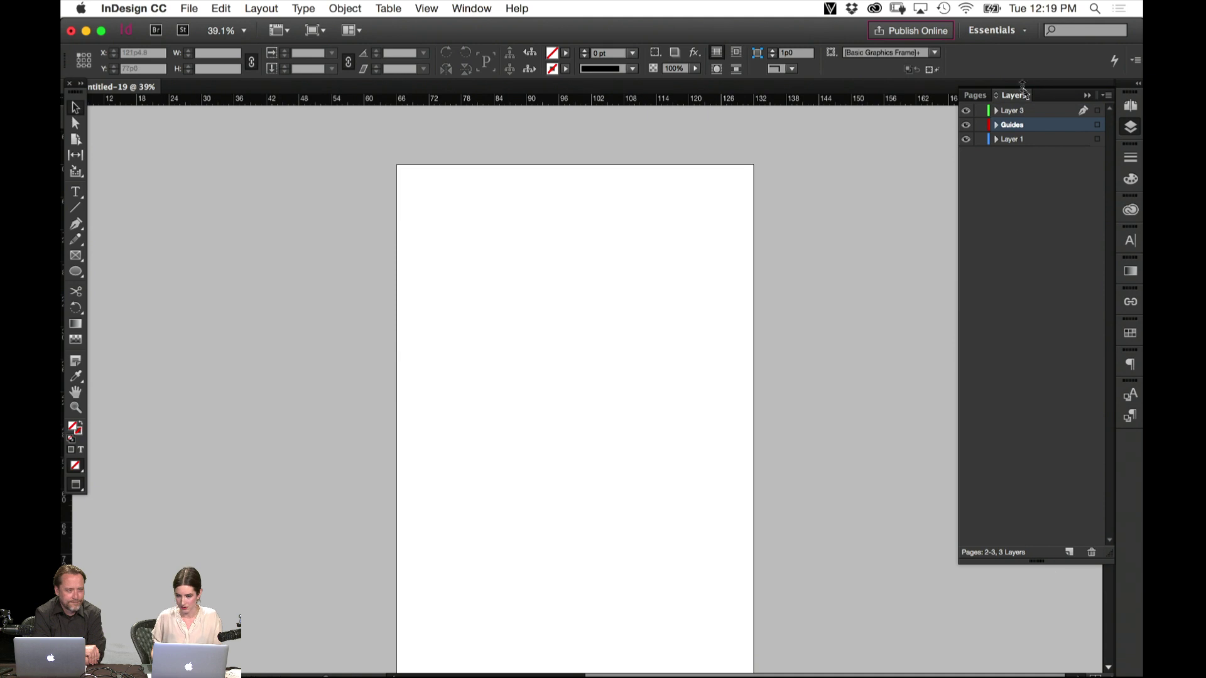
double_click(1014, 112)
type("F")
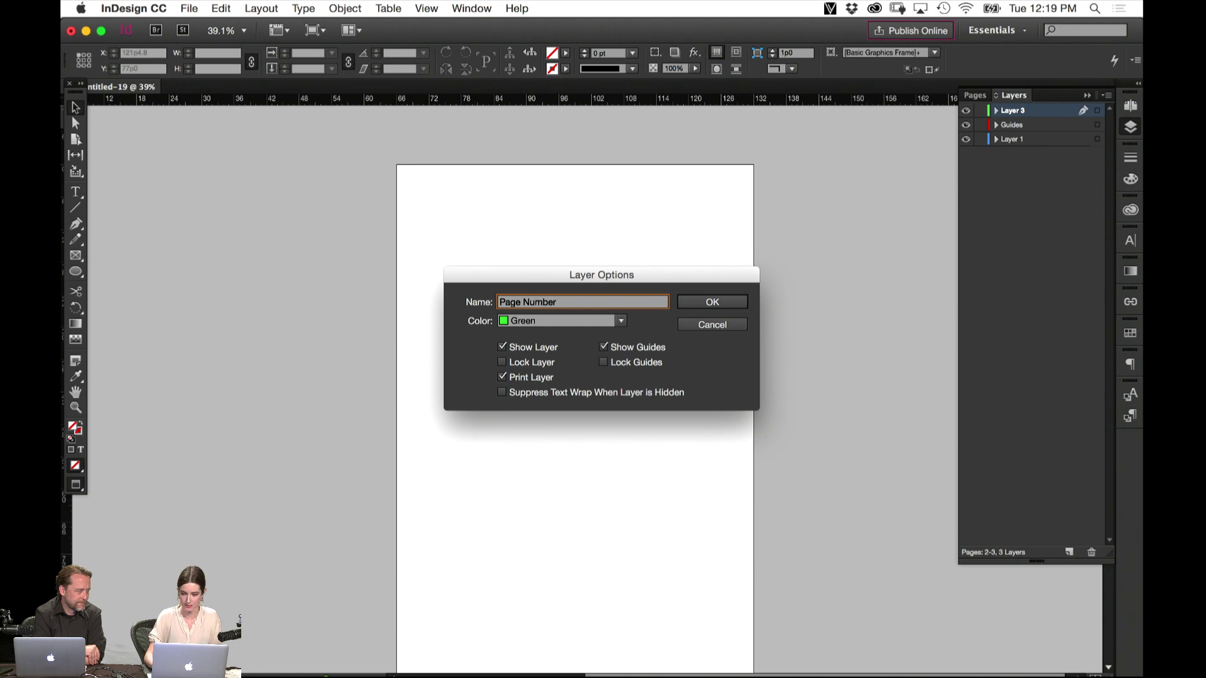
left_click(604, 326)
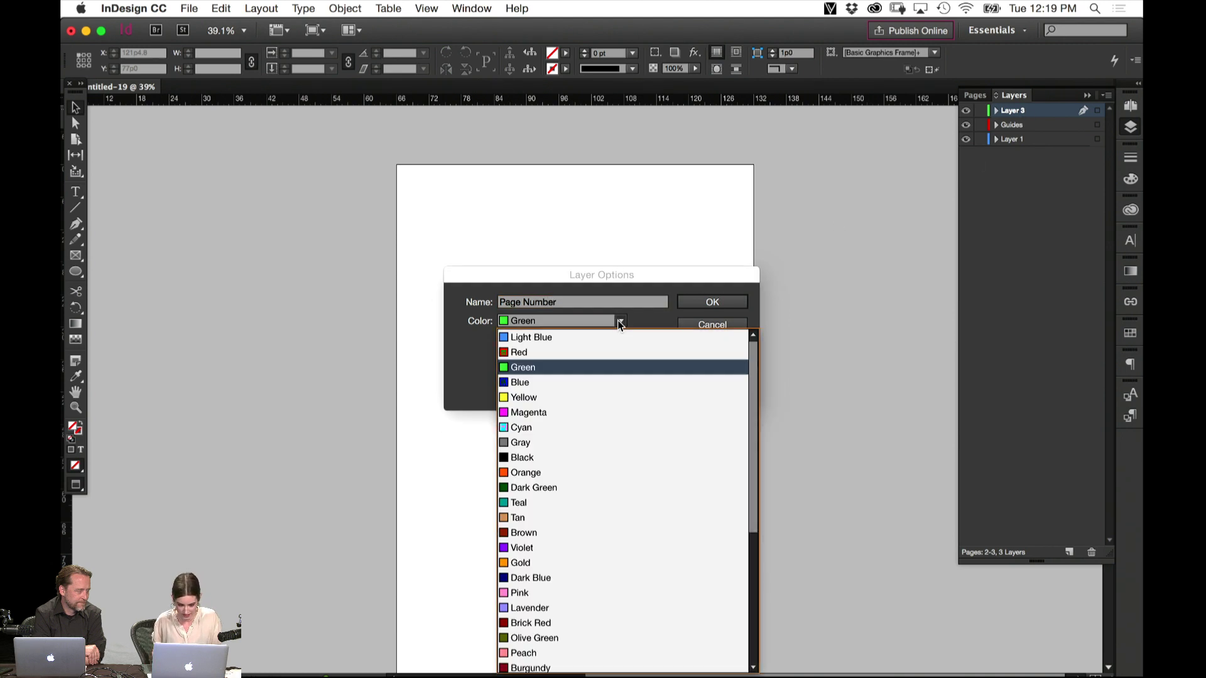
left_click(565, 440)
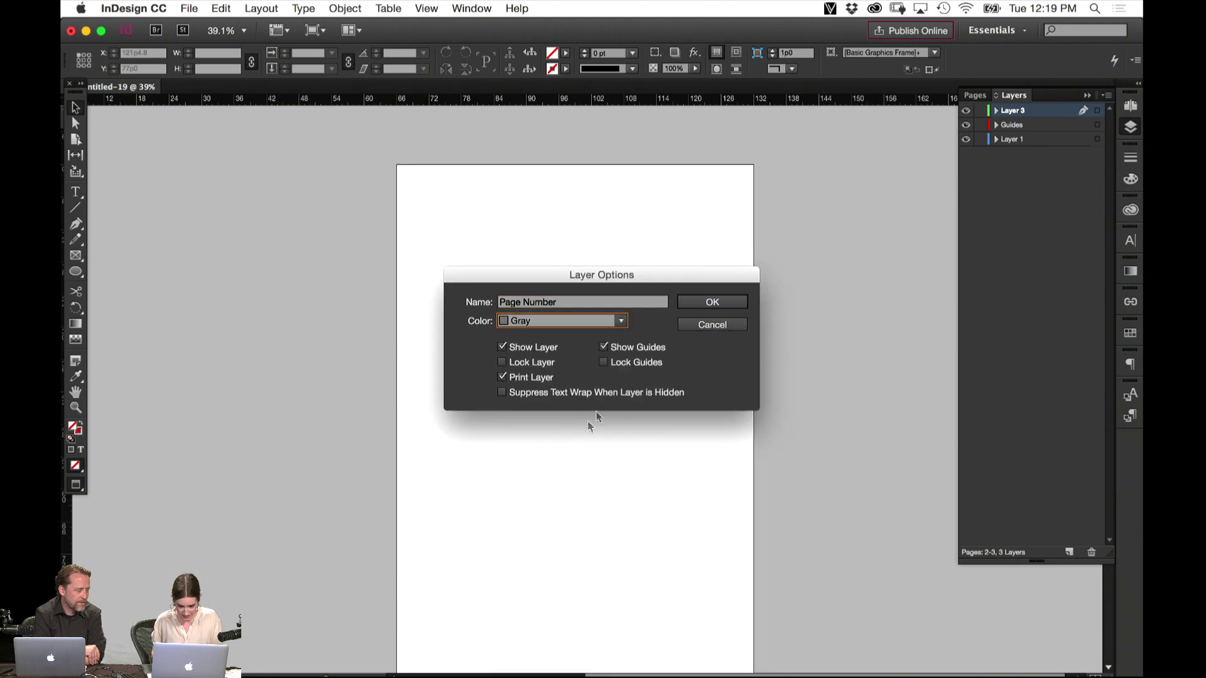
left_click(717, 303)
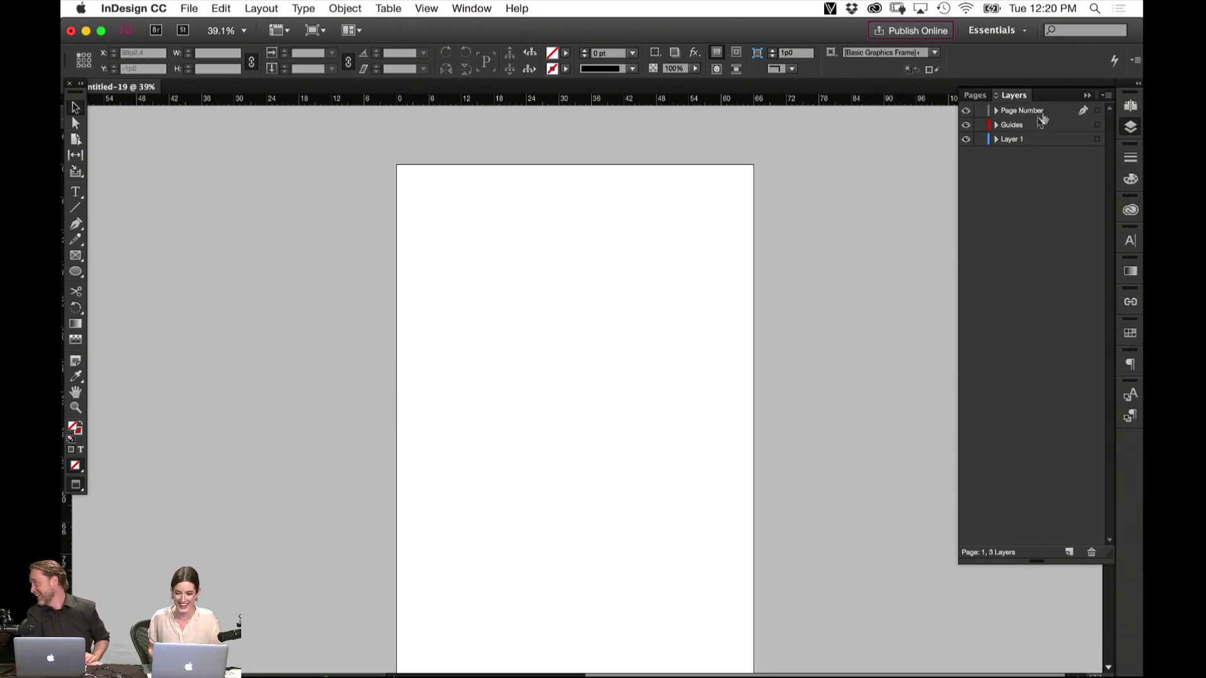
Open the A-Master spread for editing and bring both of its pages into view
left_click(1130, 106)
left_click(1085, 136)
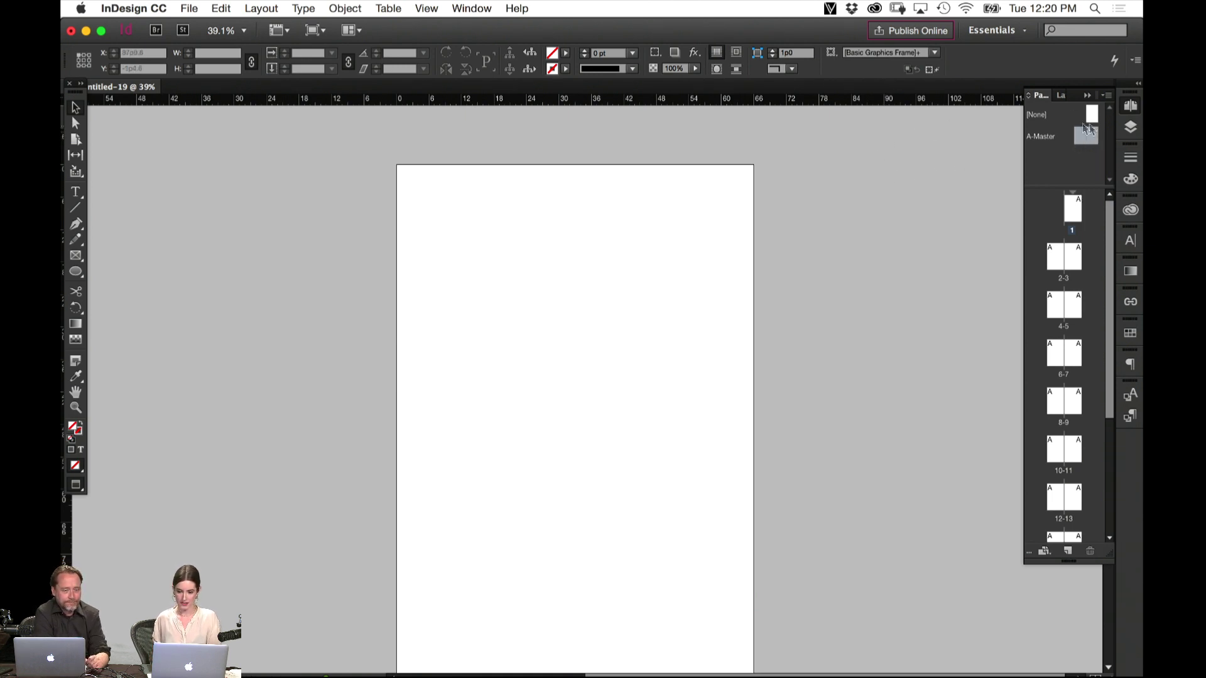
double_click(1087, 138)
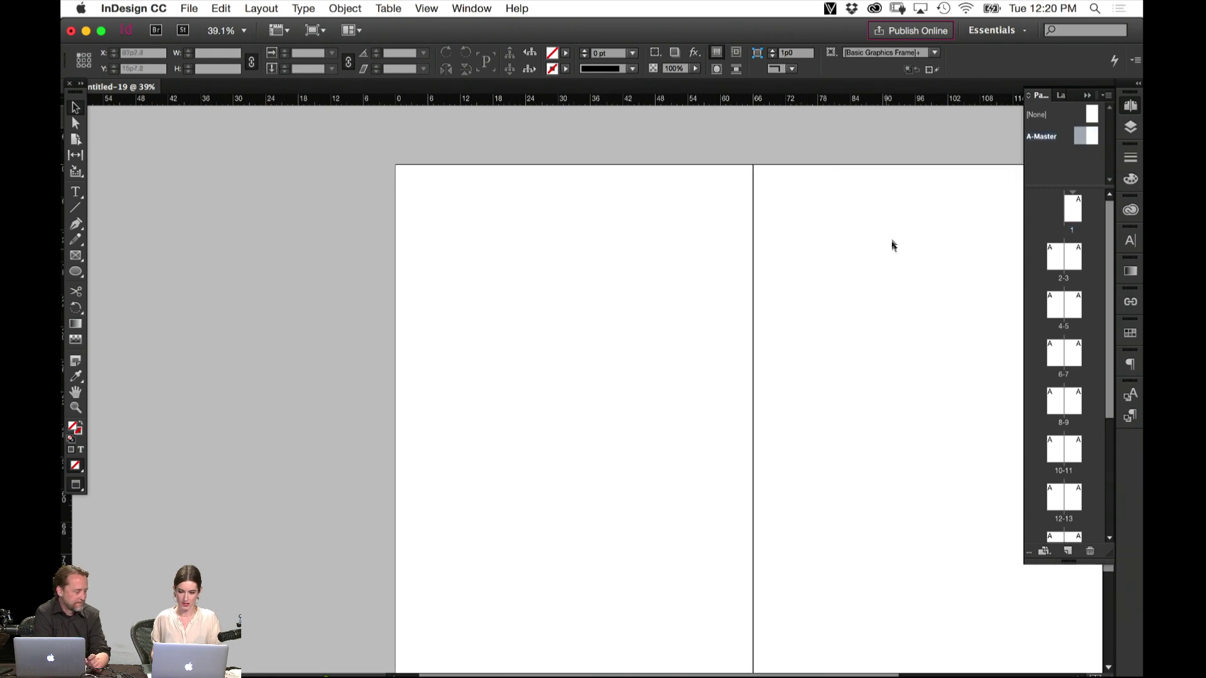
left_click_drag(892, 245, 732, 245)
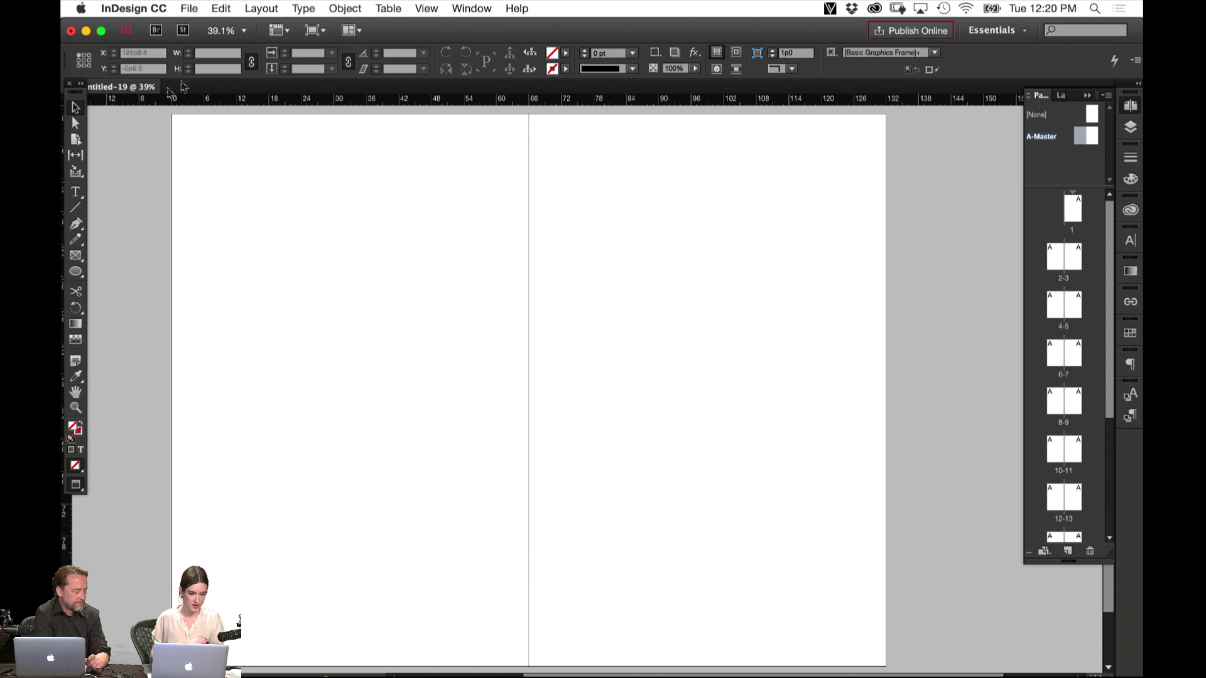
Create a text frame about 29p9.6 by 10p2.4 in the left master page's upper-left corner, containing "w" at 14 pt
left_click(77, 192)
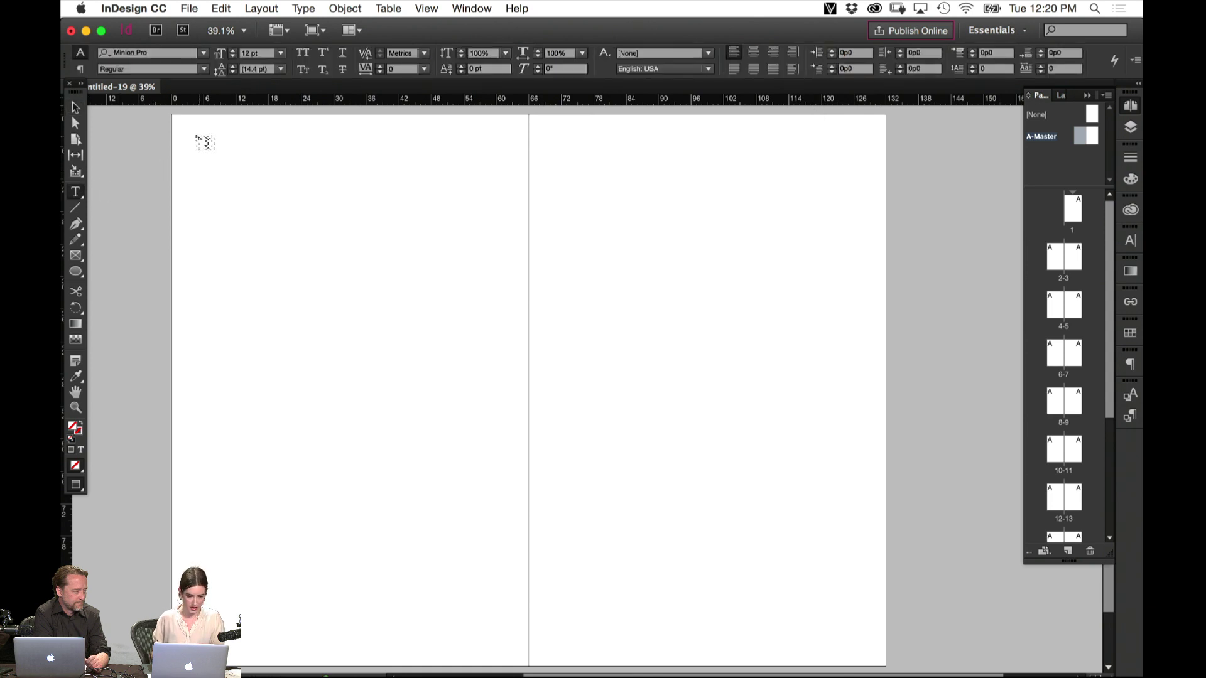
left_click_drag(188, 129, 347, 187)
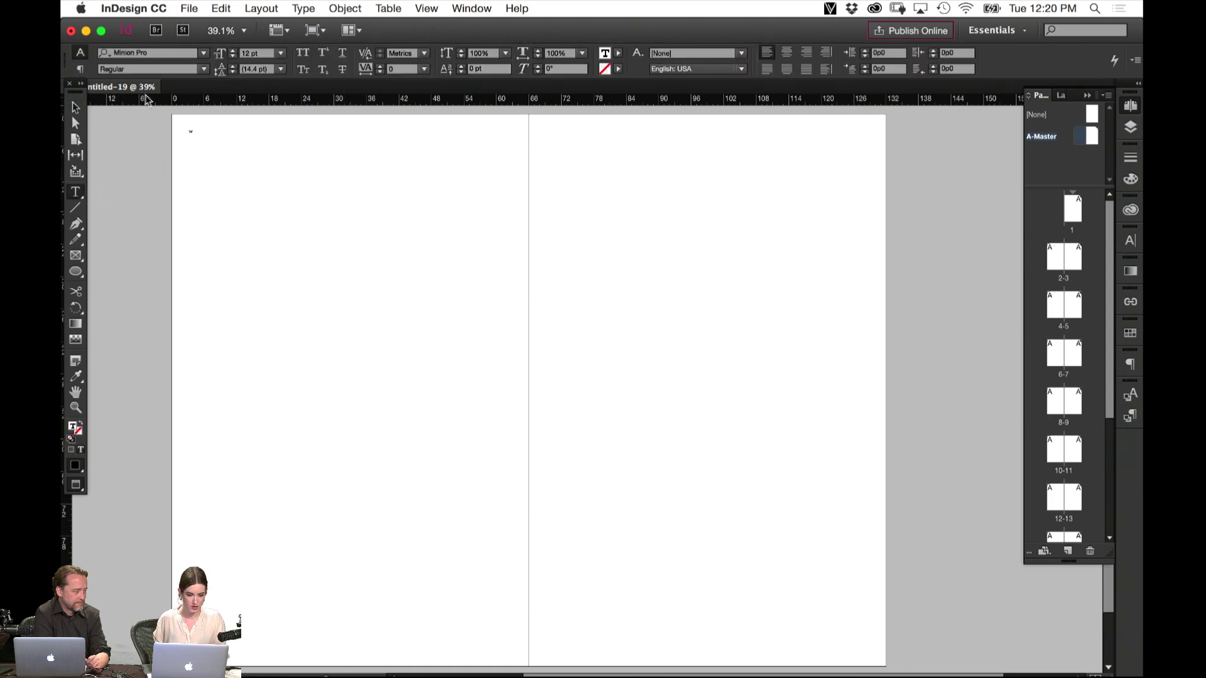
left_click(283, 58)
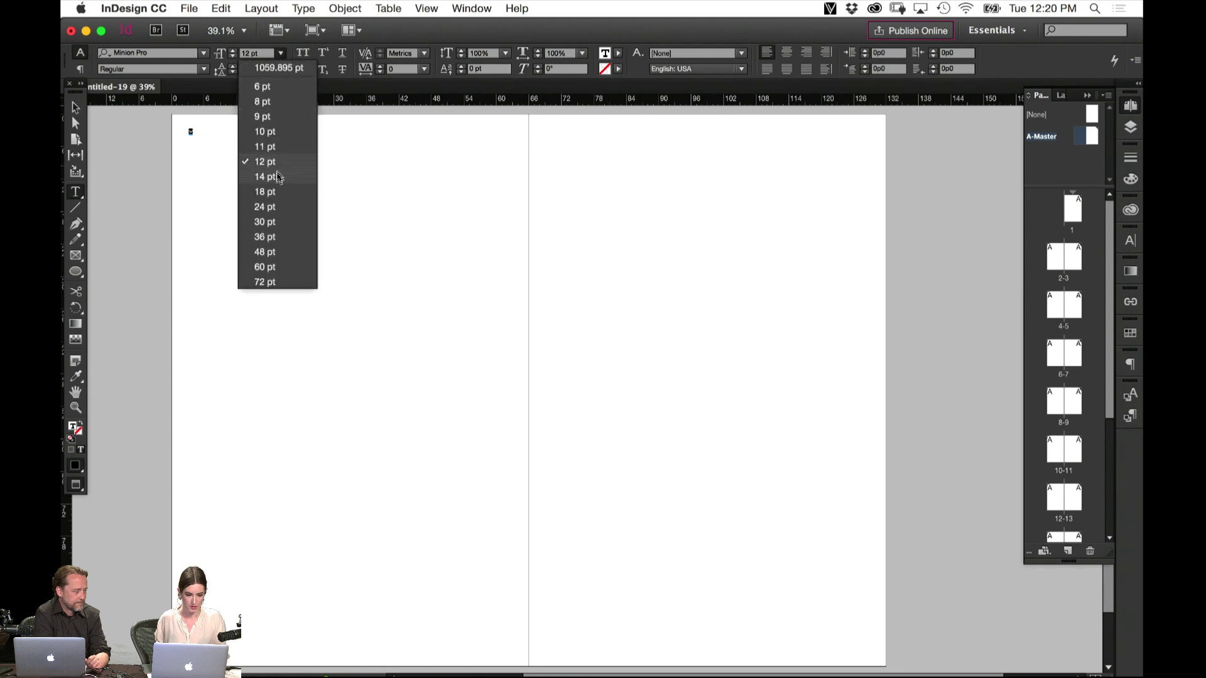
left_click(282, 164)
left_click(74, 107)
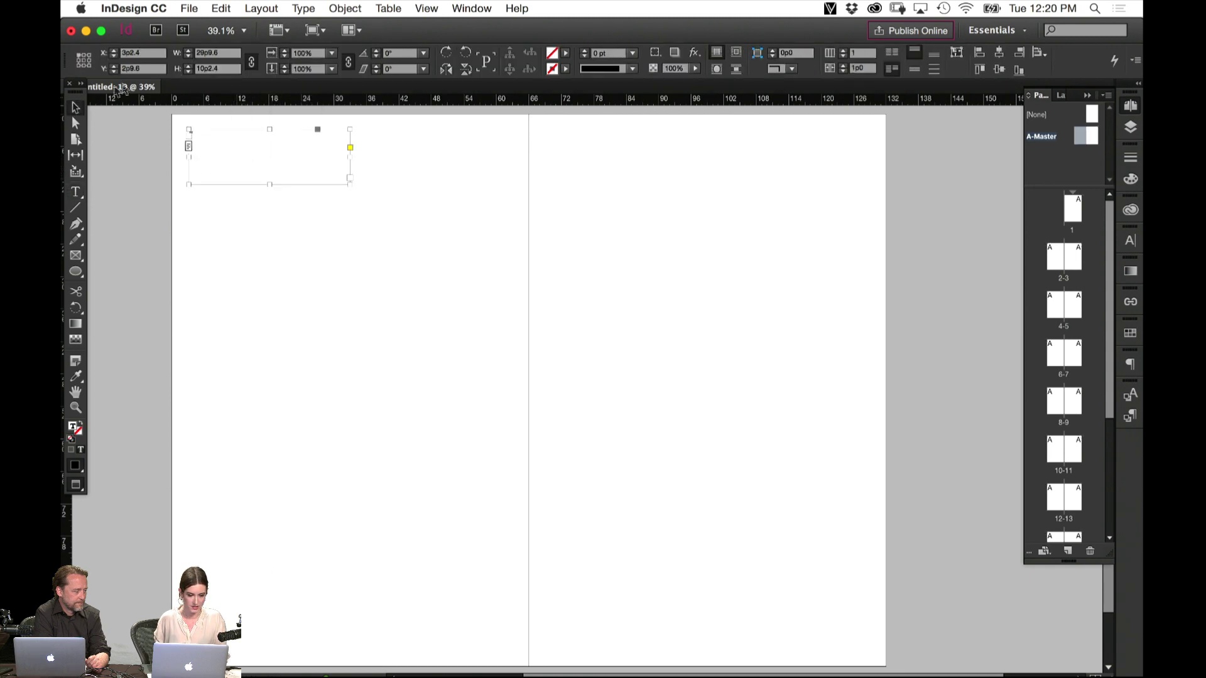
Replace the placeholder text in the left master page's upper text frame with "Color, Shape & Emotion"
key("super+equal")
key("super+equal")
key("super+equal")
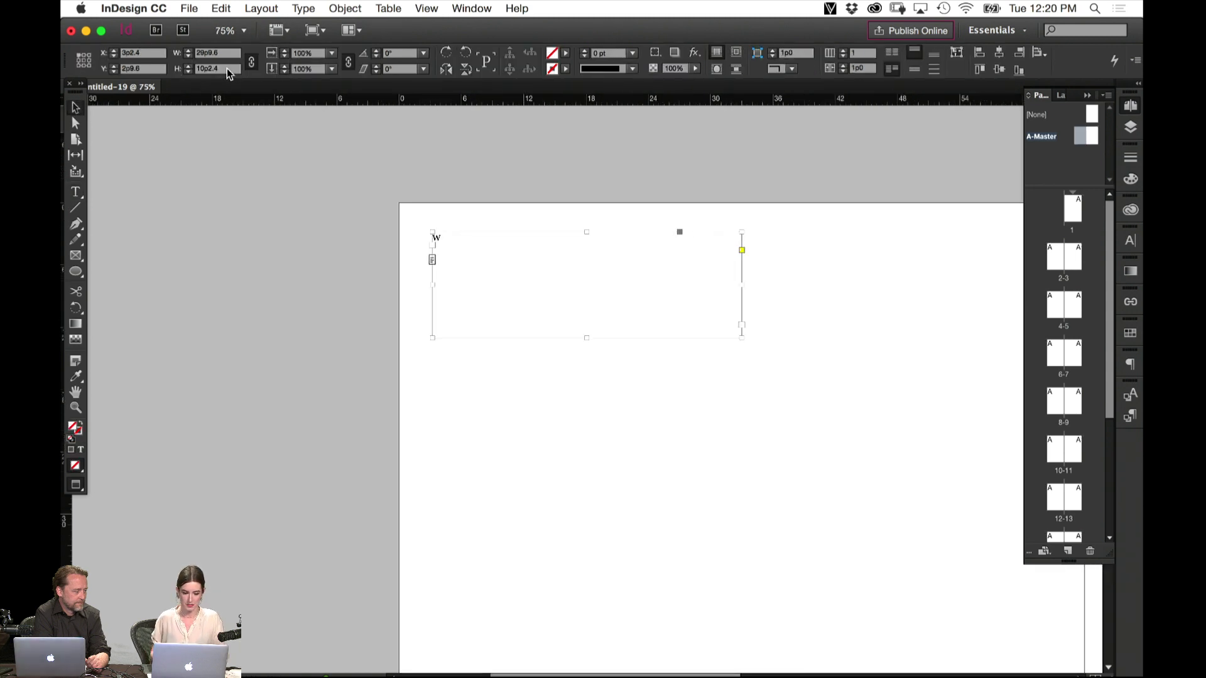
key("t")
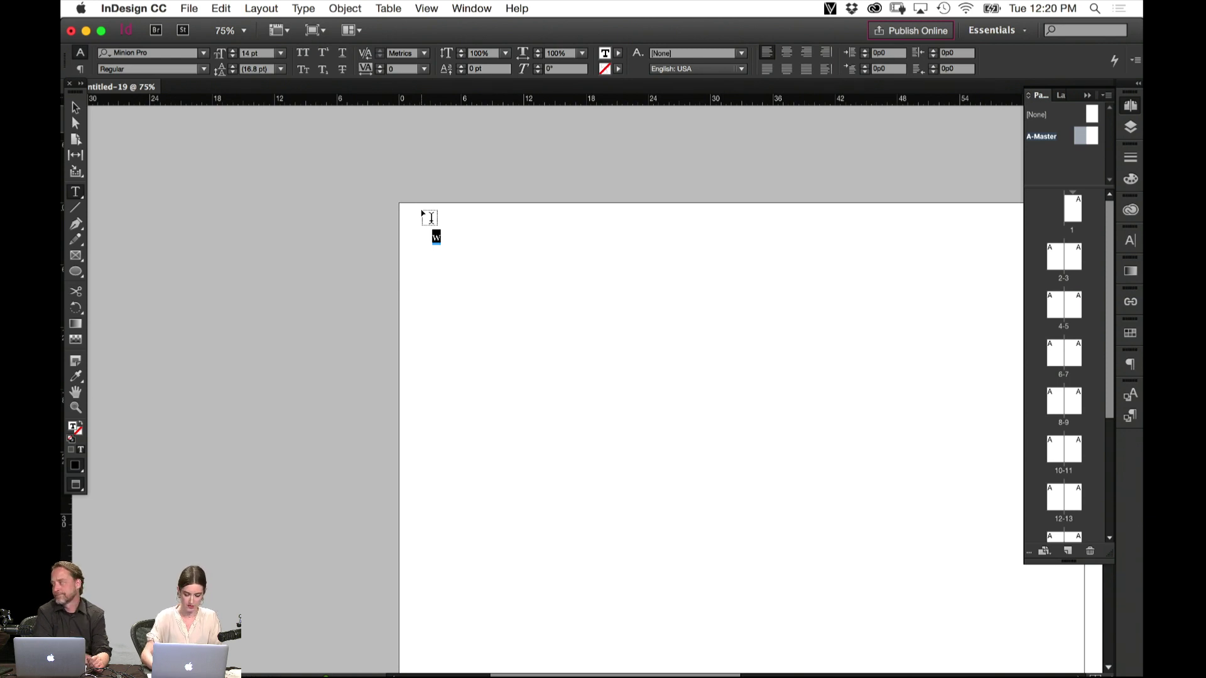
type("Color, Shape & Emotion")
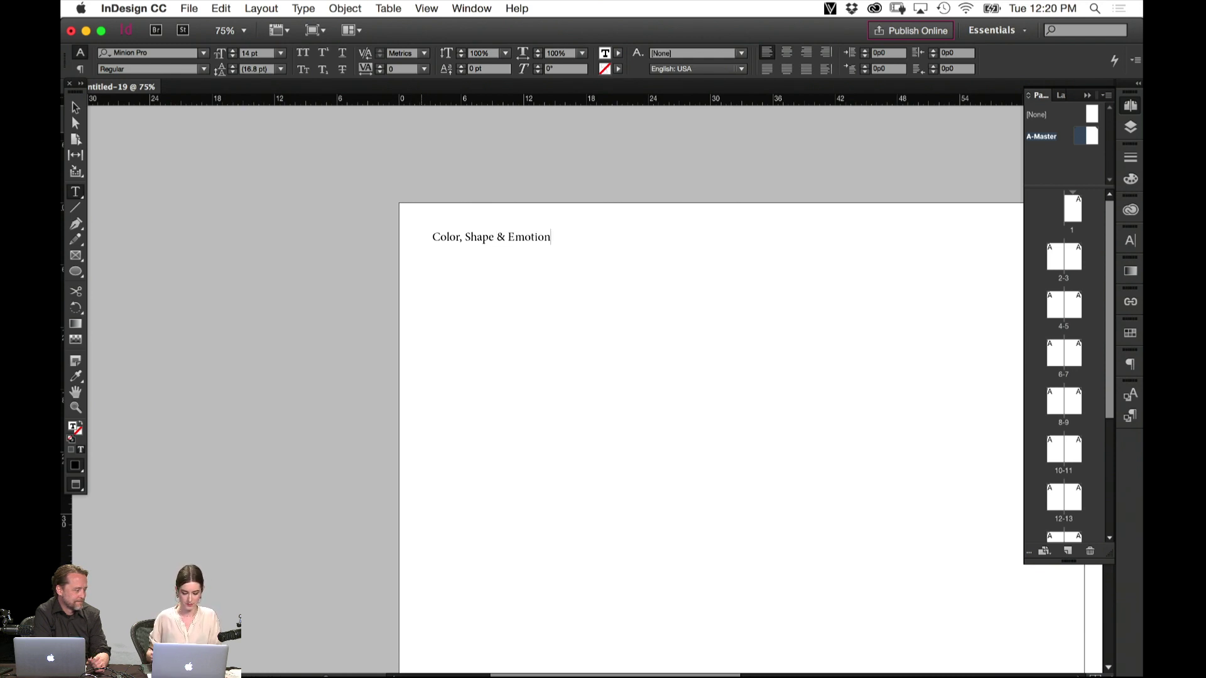
Set the "Color, Shape & Emotion" header text in the Averta Semibold font
key("super+a")
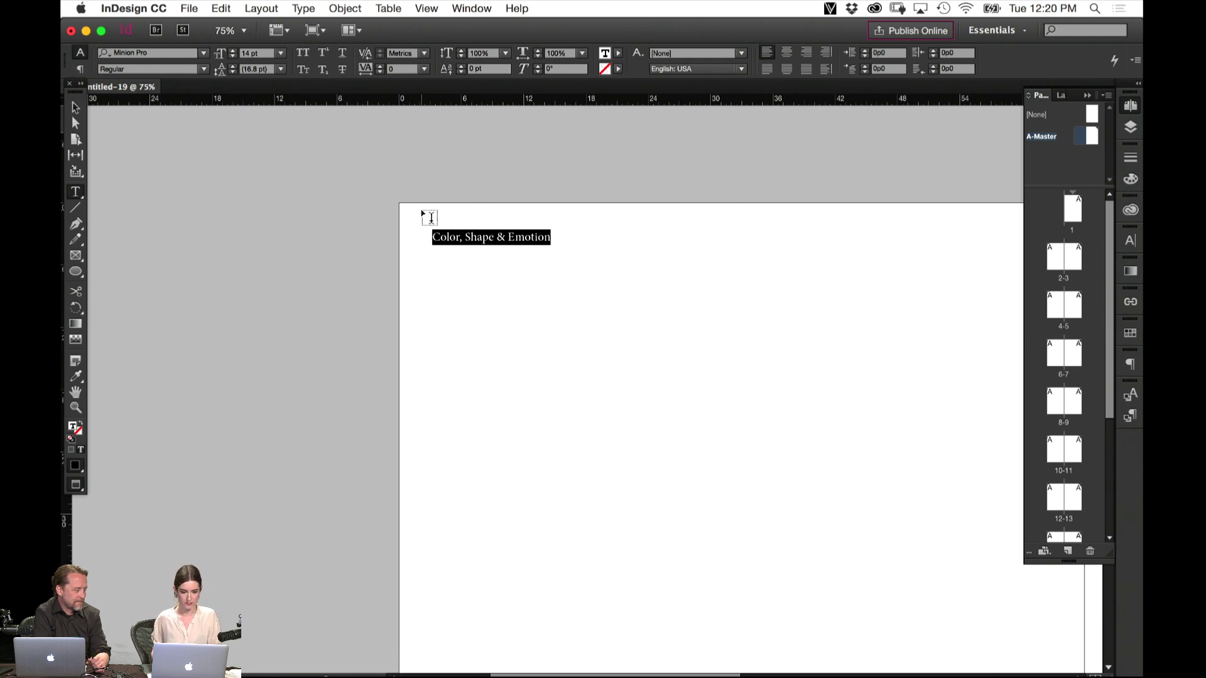
left_click(177, 52)
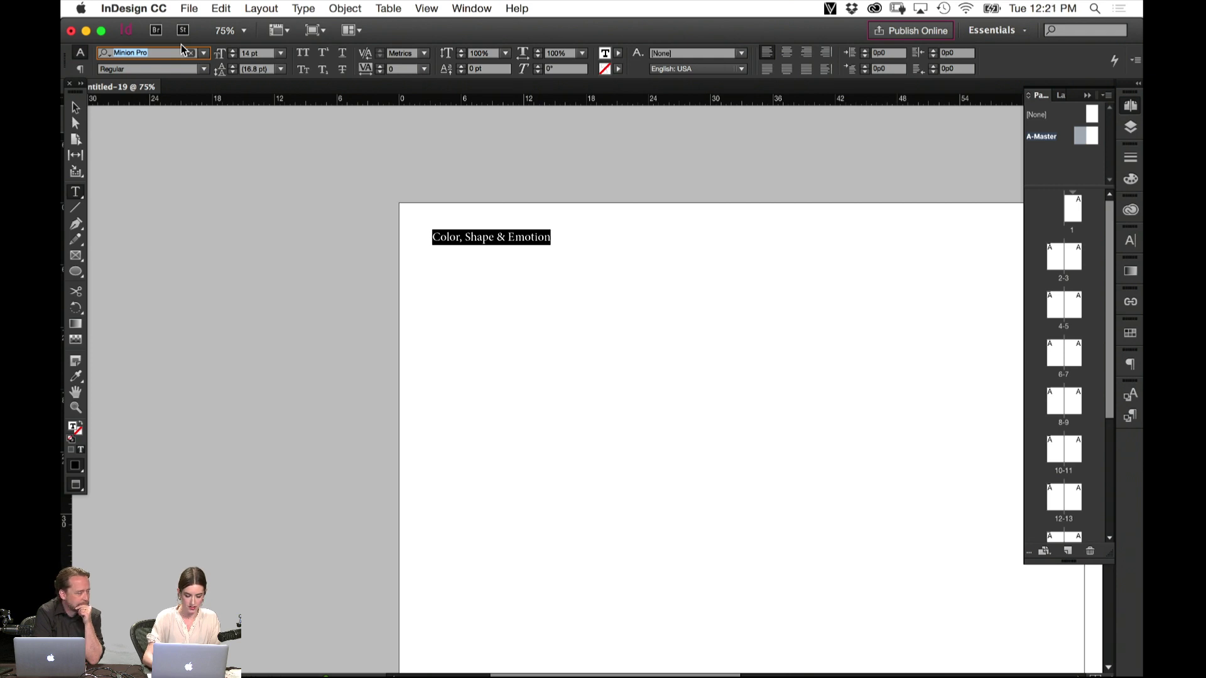
type("avert")
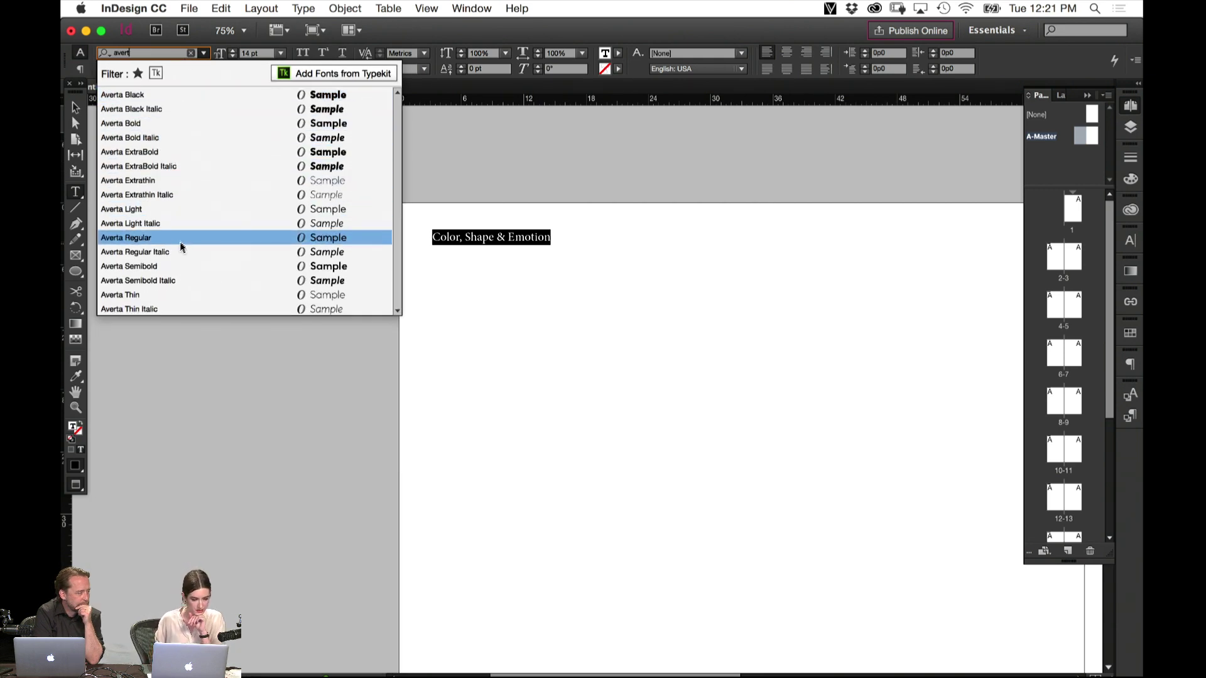
left_click(170, 267)
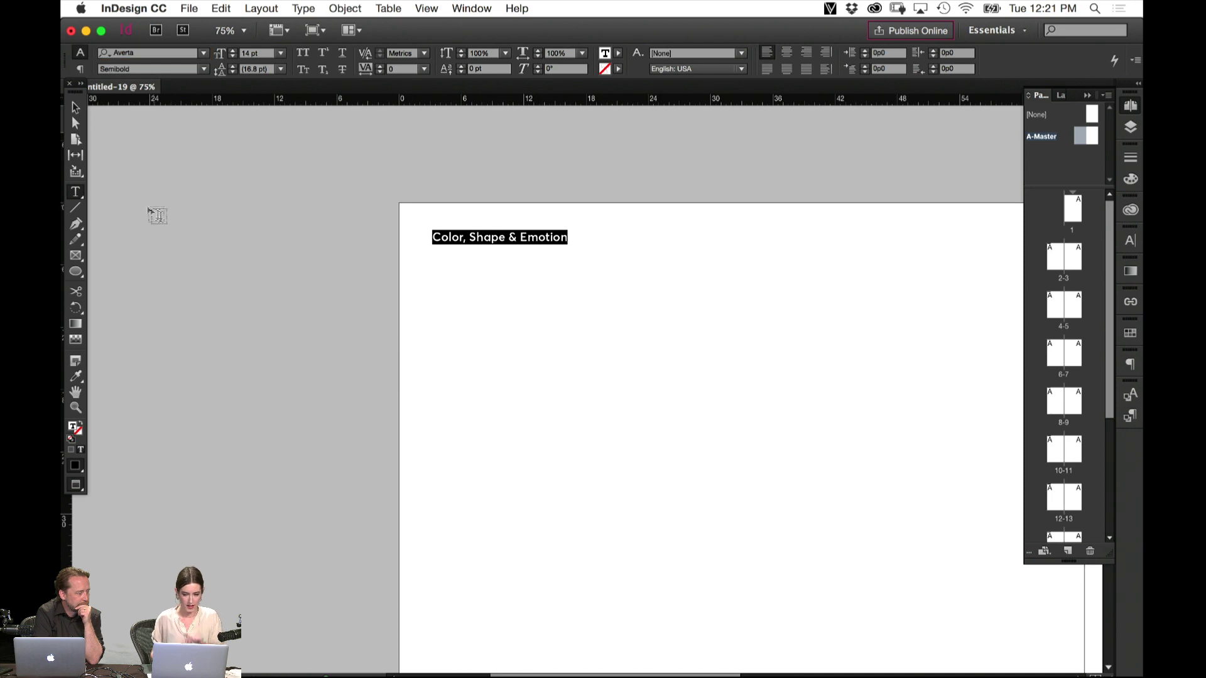
Show the guides, snap the header frame to the left page's upper-left margin corner at 4p6, 4p6, and resize it to 20p9 by 4p0
left_click(73, 104)
left_click(140, 167)
key("w")
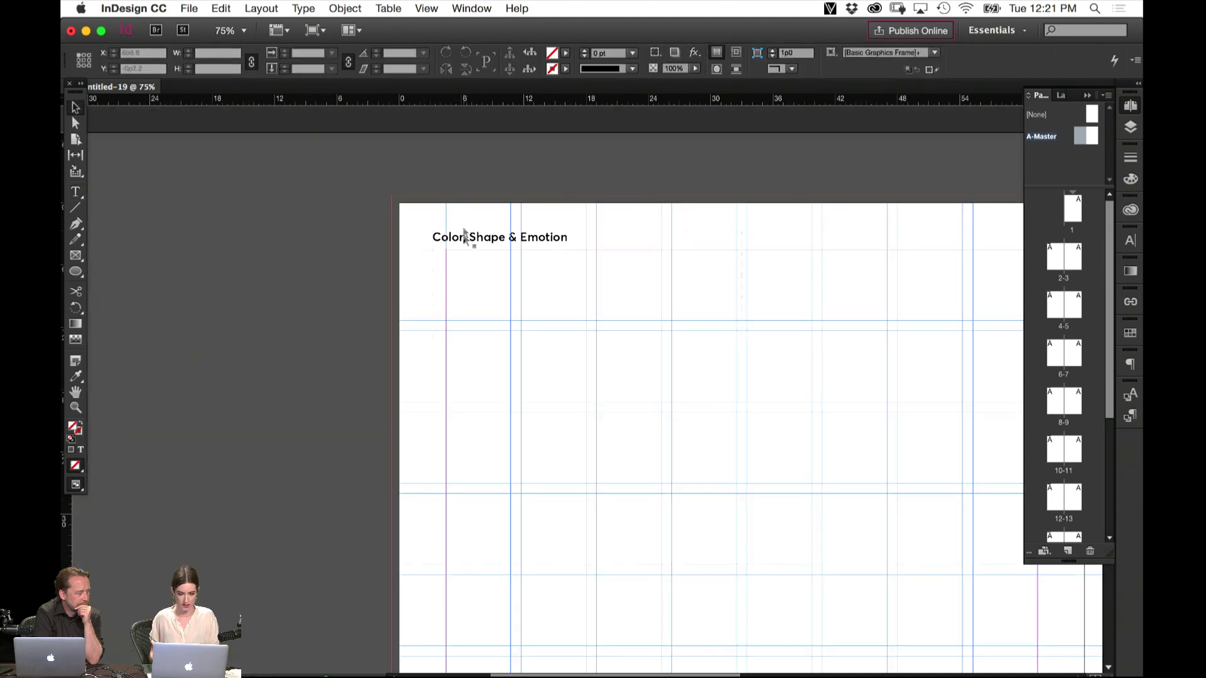
left_click_drag(465, 247, 479, 264)
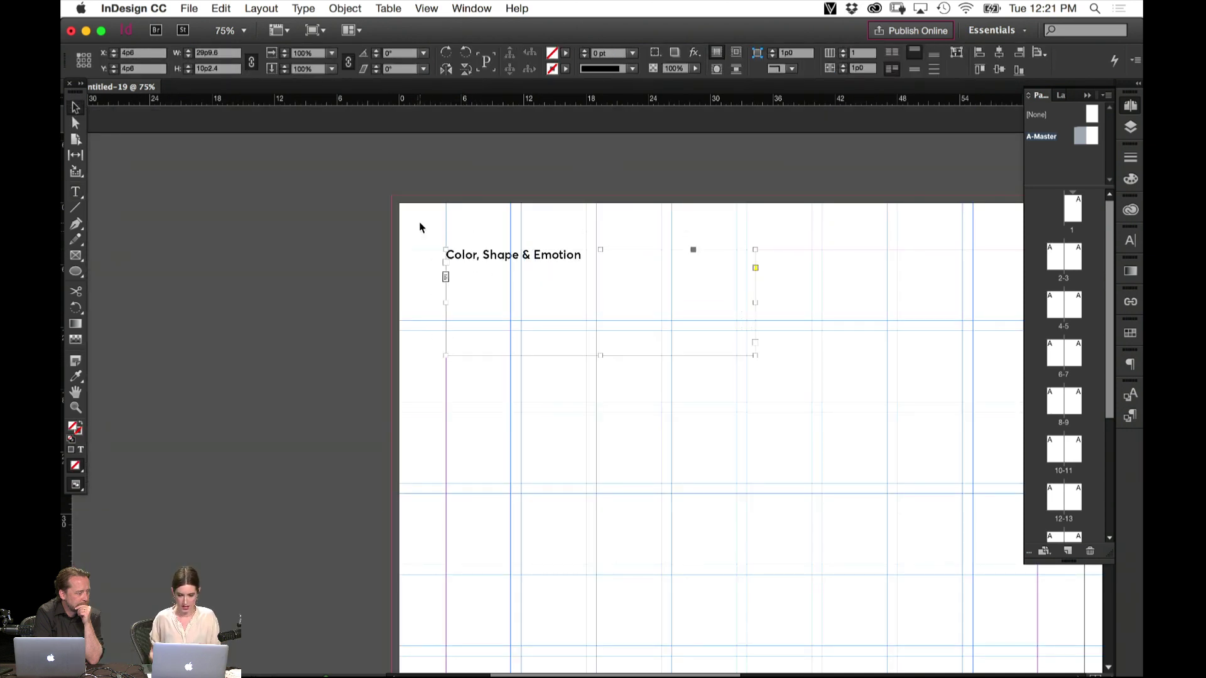
left_click(421, 226)
left_click(694, 320)
left_click_drag(757, 355, 661, 291)
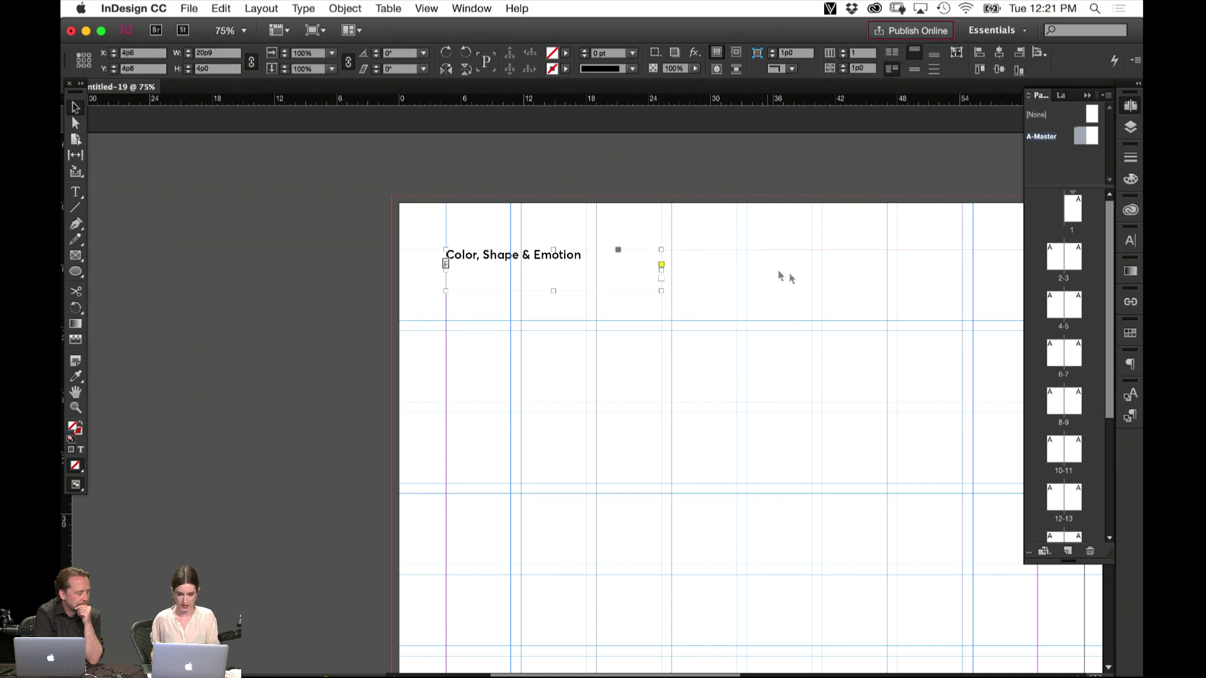
Duplicate the header frame to the right master page's upper-right margin corner and right-align its text
left_click_drag(858, 288, 499, 294)
left_click_drag(257, 263, 842, 267)
left_click_drag(921, 336, 459, 326)
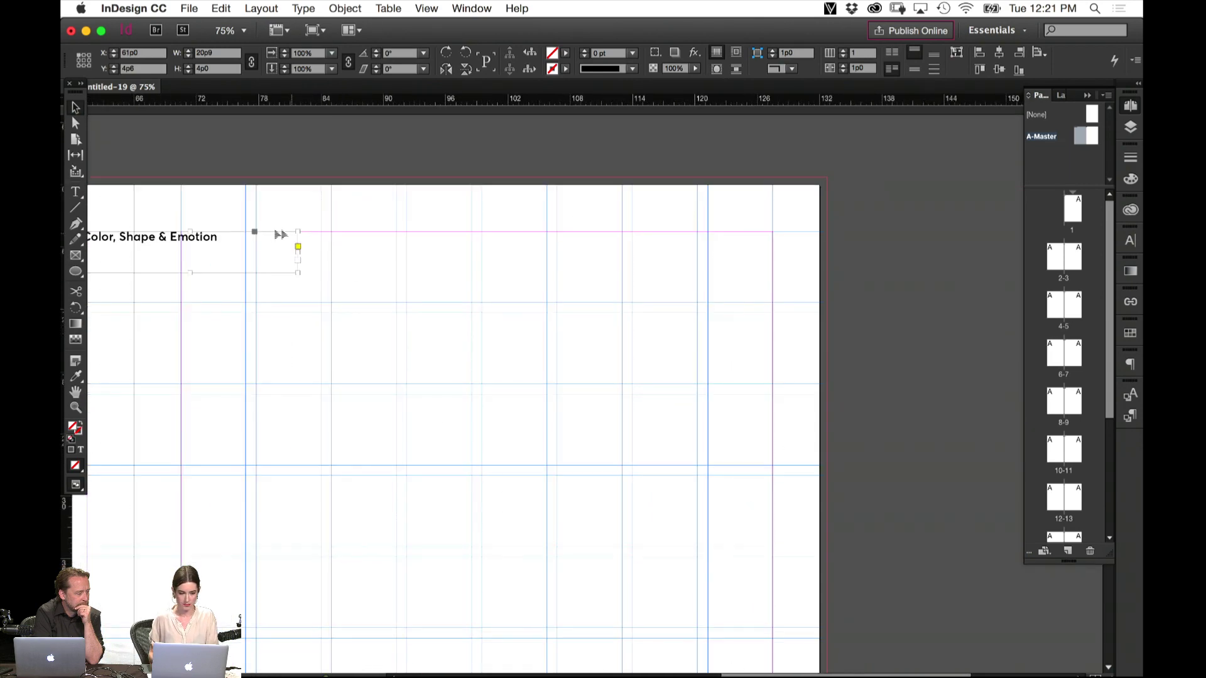
left_click_drag(229, 241, 708, 250)
double_click(706, 246)
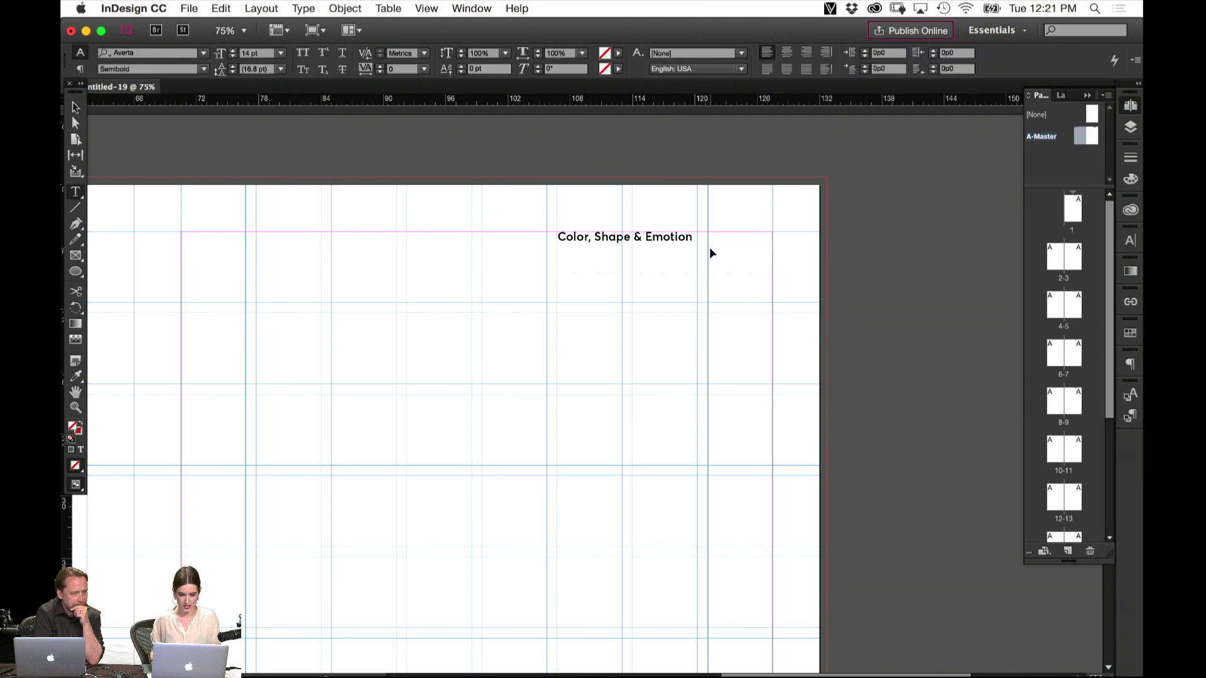
key("super+a")
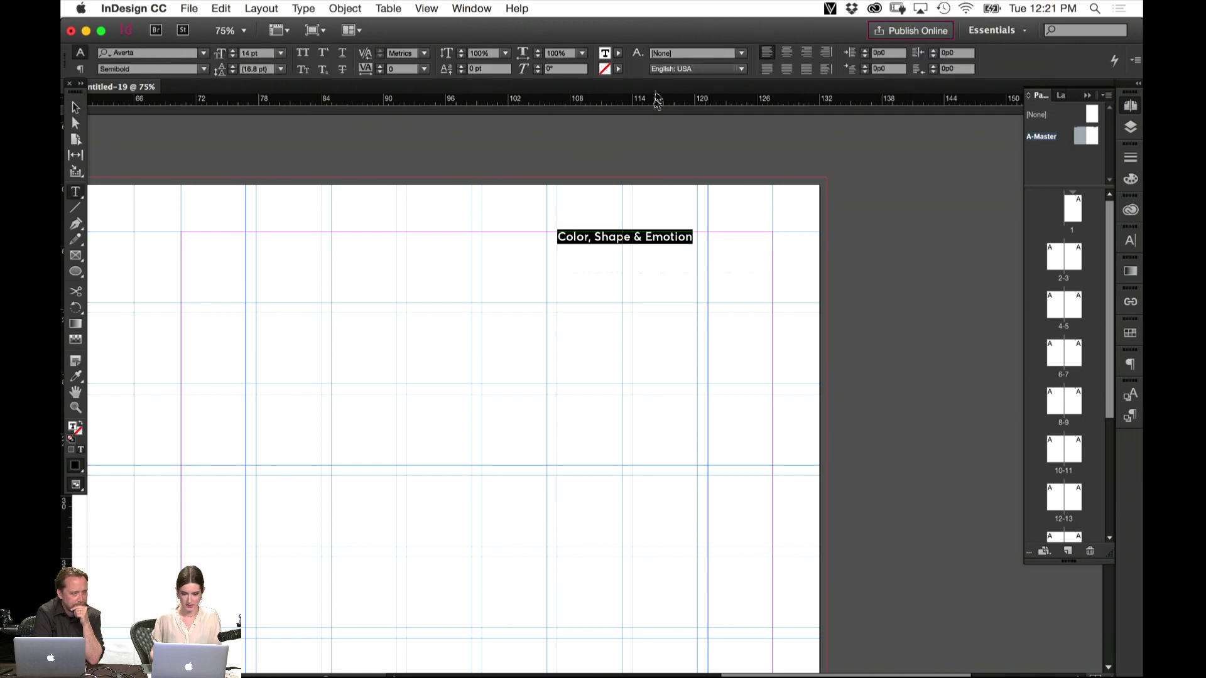
left_click(807, 52)
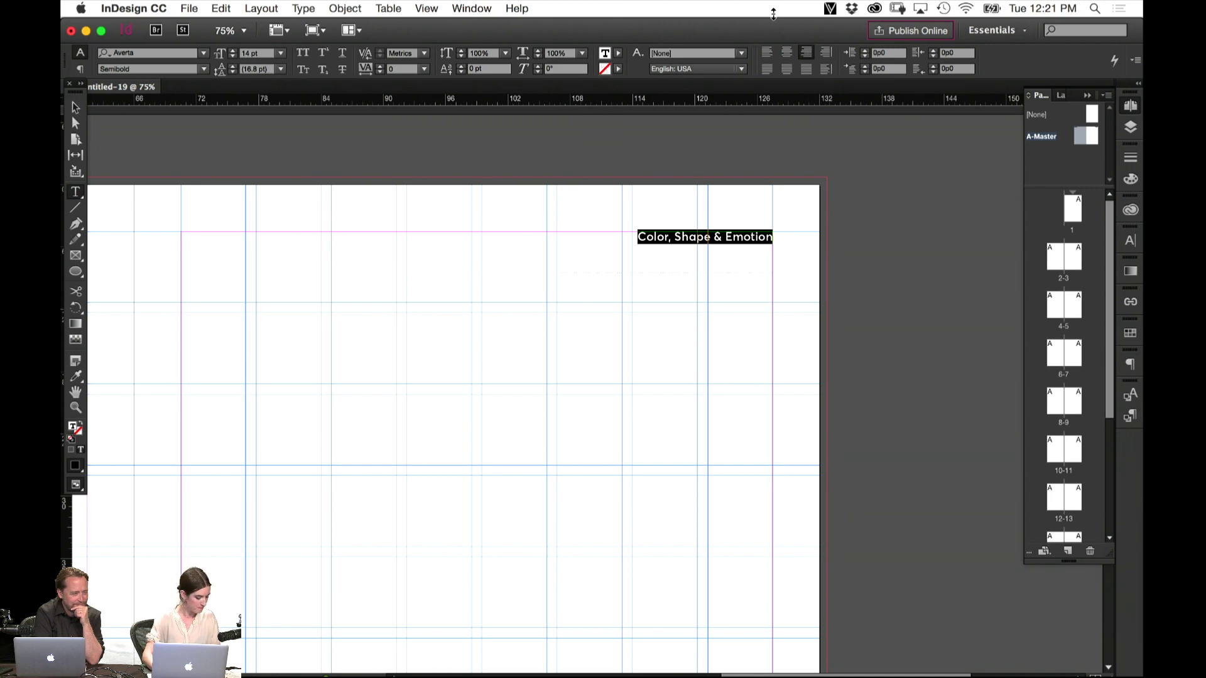
Replace the right page header text with "Issue One"
type("Issue")
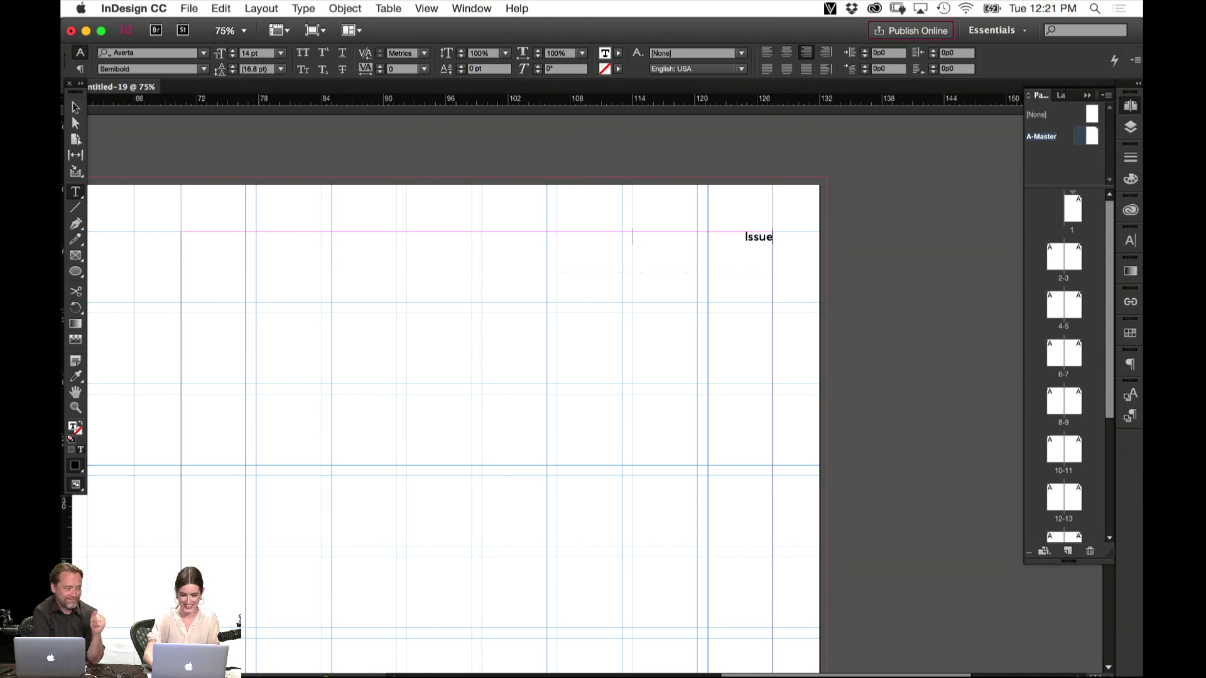
type(" 01")
key("BackSpace")
key("BackSpace")
key("BackSpace")
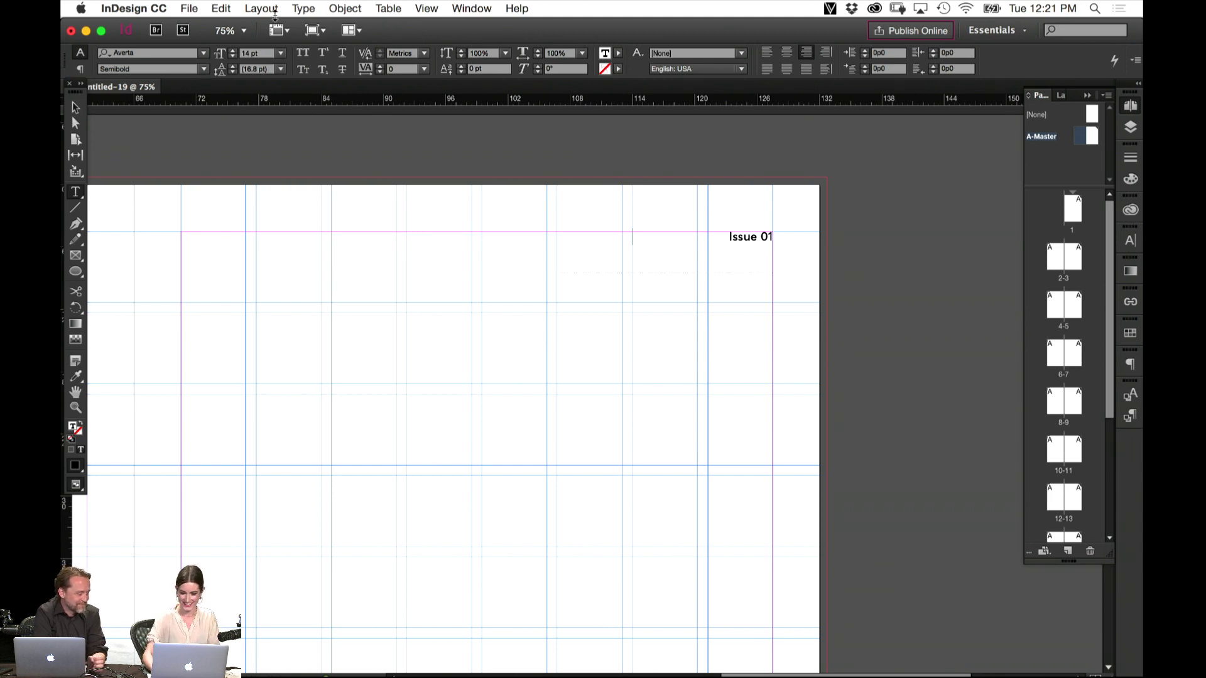
type("01")
key("BackSpace")
key("BackSpace")
key("BackSpace")
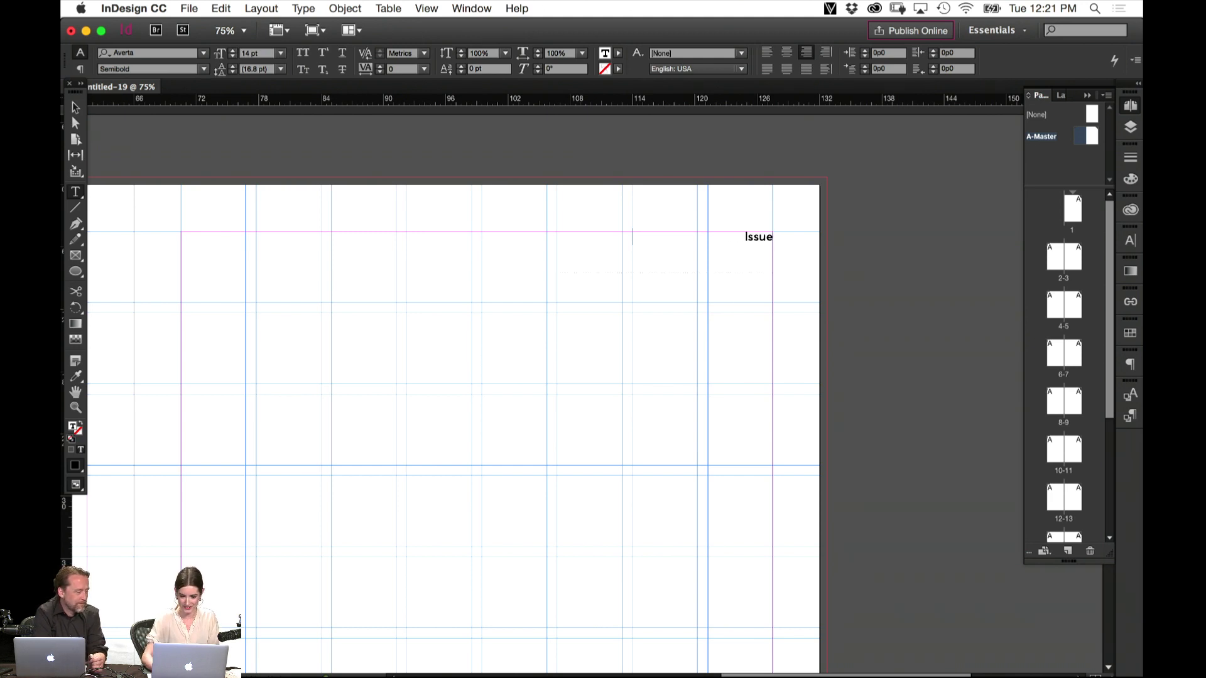
type("One")
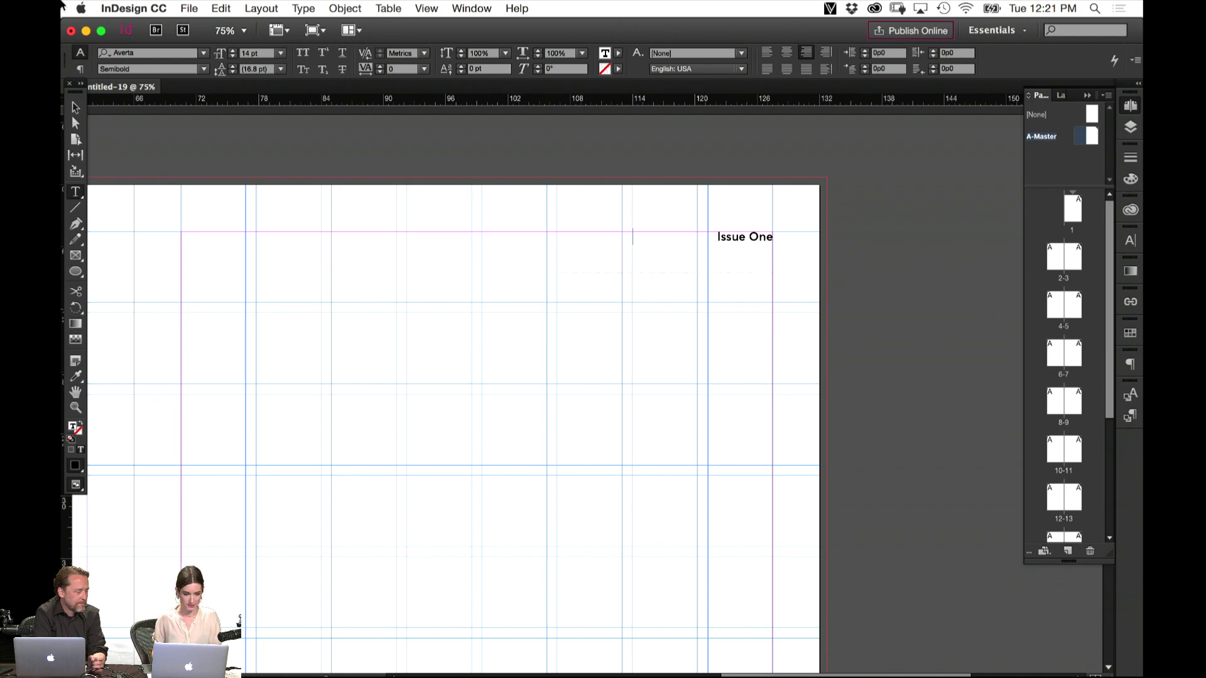
left_click(76, 108)
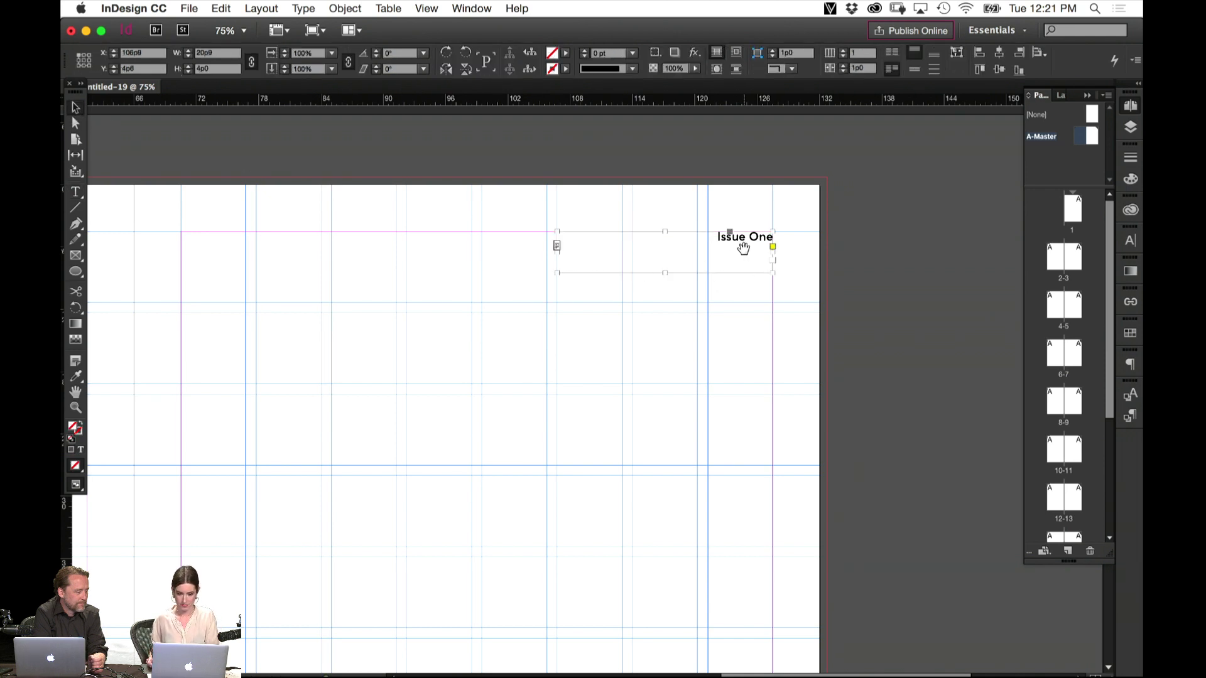
Duplicate the "Issue One" frame straight down to the right page's lower-right margin corner, at Y 93p6
scroll(722, 239, "up", 1)
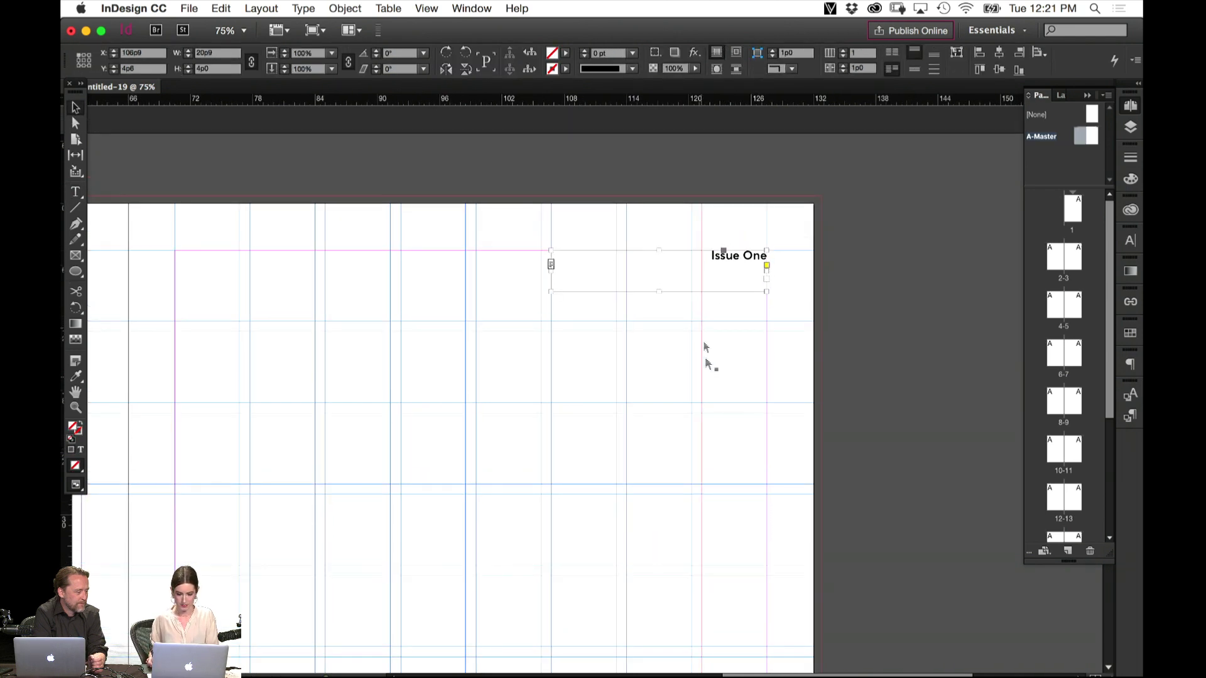
key("super+minus")
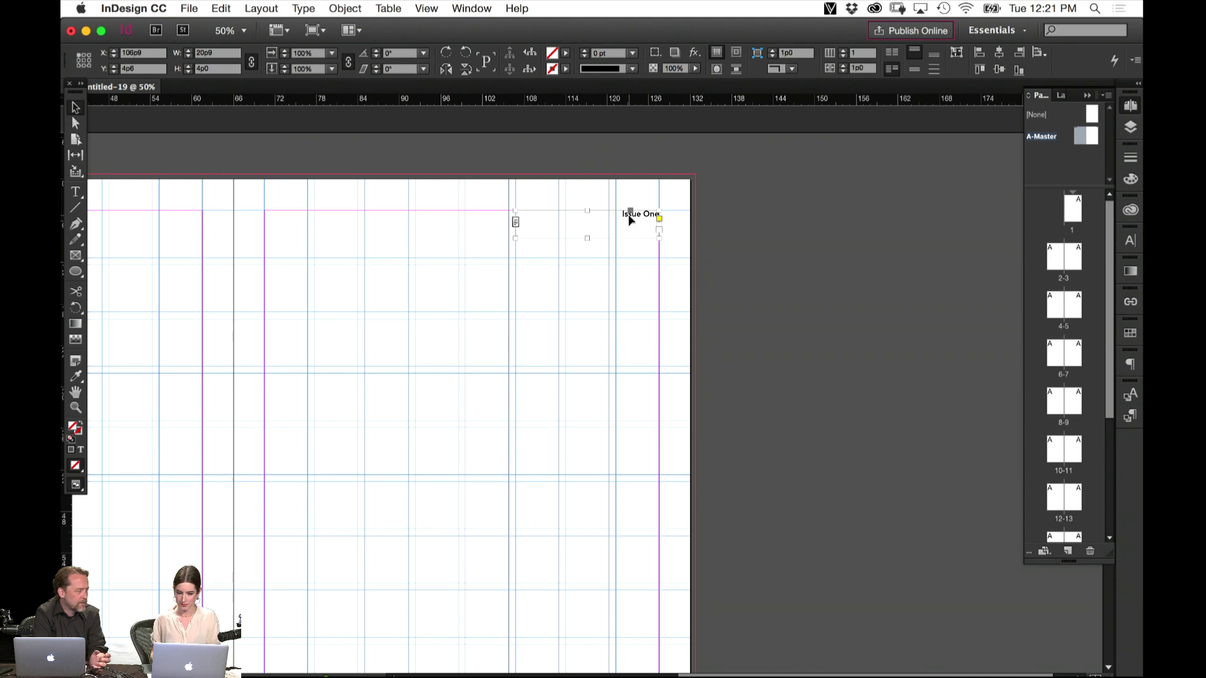
left_click_drag(631, 220, 632, 452)
scroll(587, 463, "down", 5)
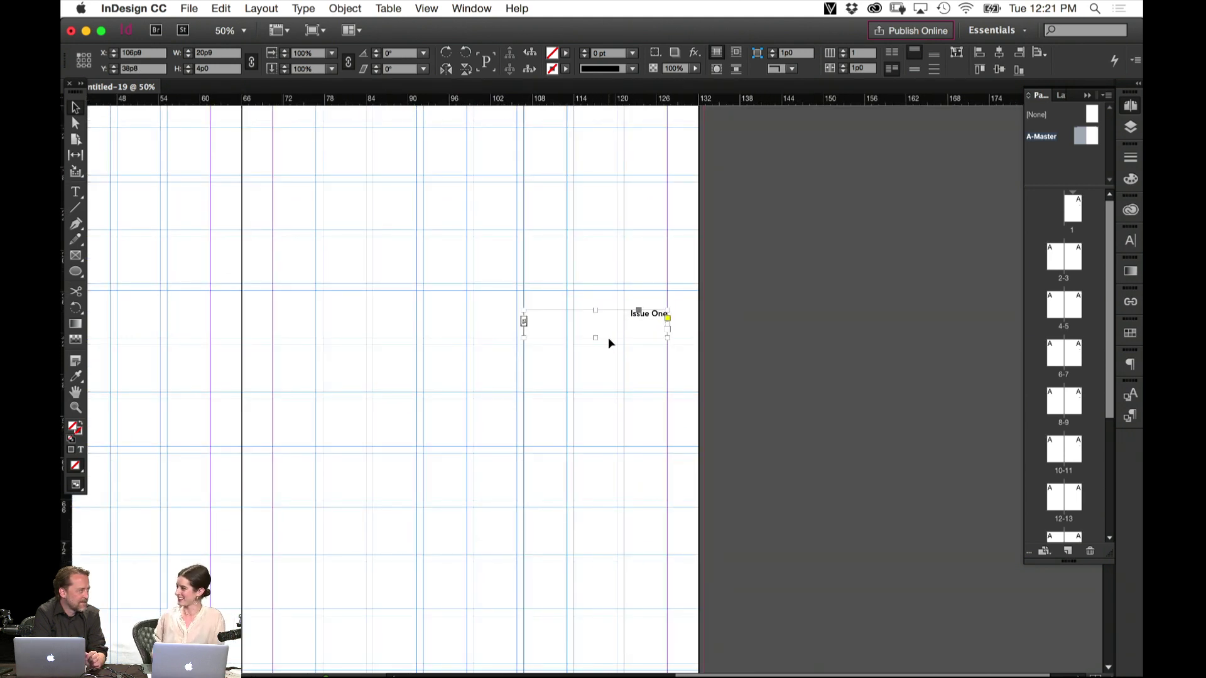
left_click_drag(662, 329, 622, 573)
scroll(622, 553, "down", 5)
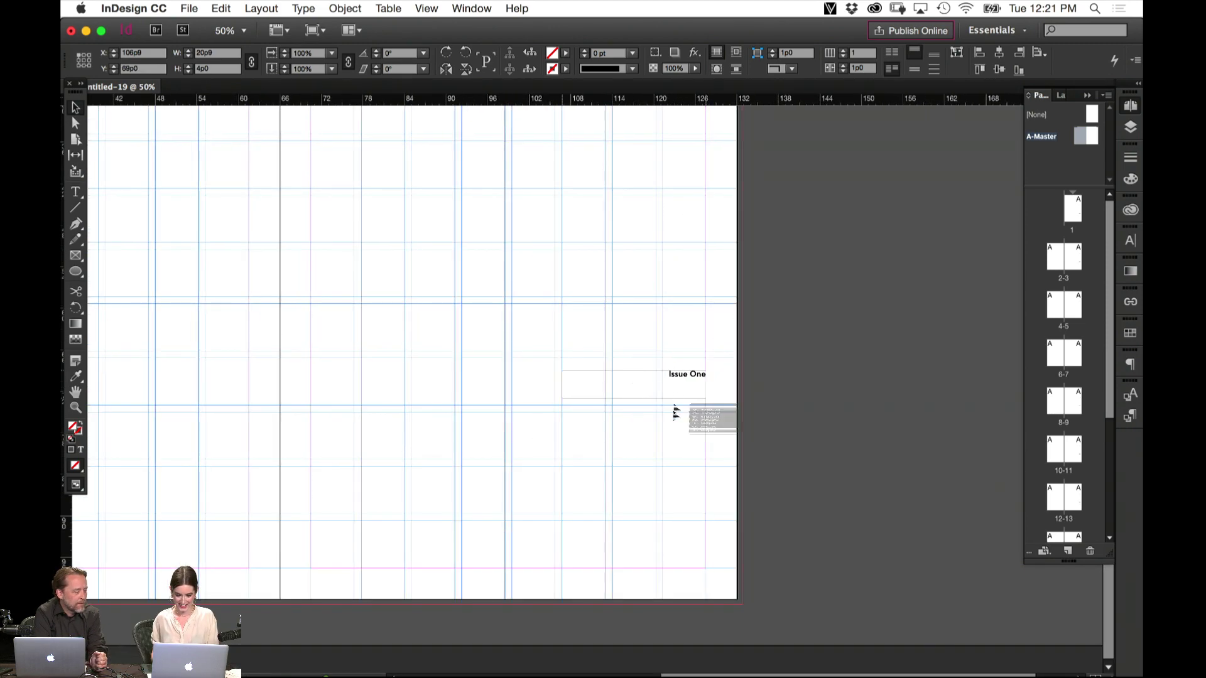
left_click_drag(675, 413, 676, 537)
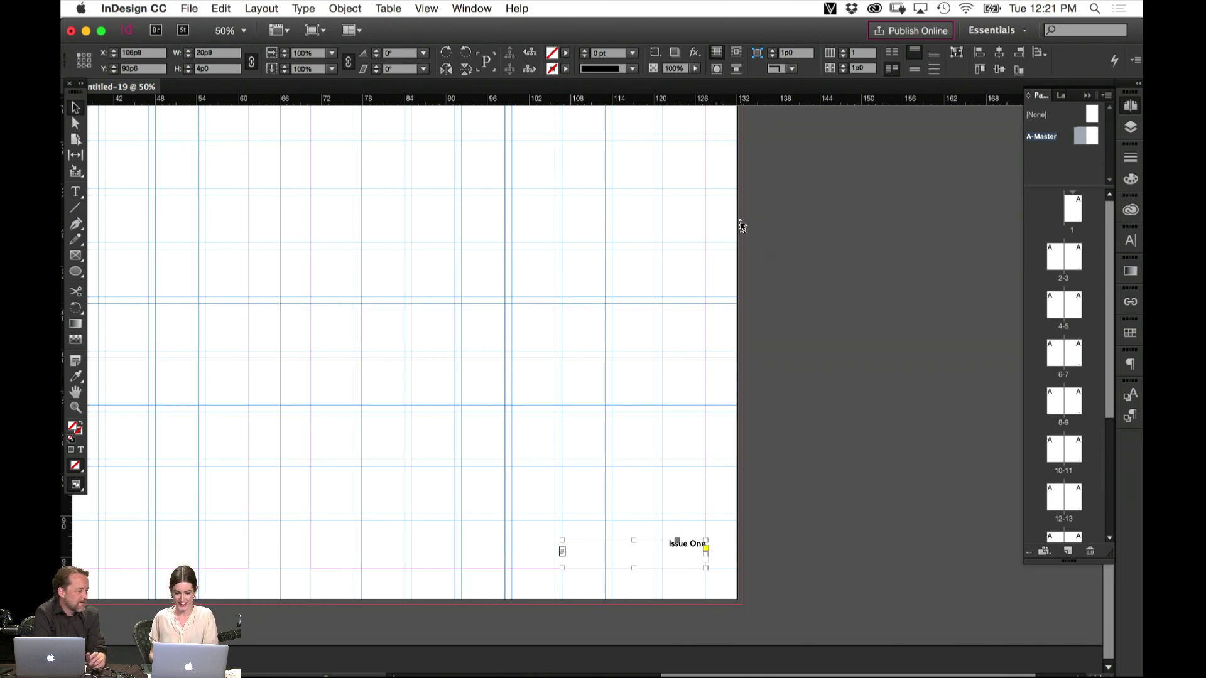
Change the right page's upper header text to "Issue Zero"
scroll(734, 435, "down", 10)
double_click(699, 215)
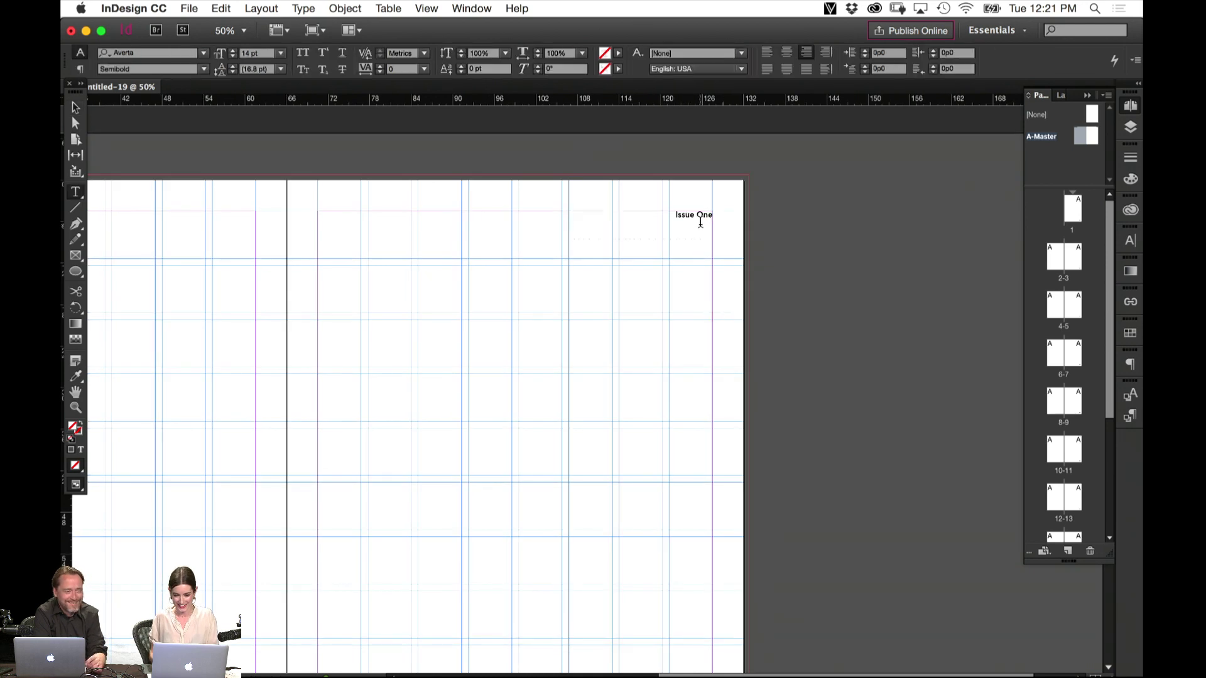
double_click(700, 215)
type("Z")
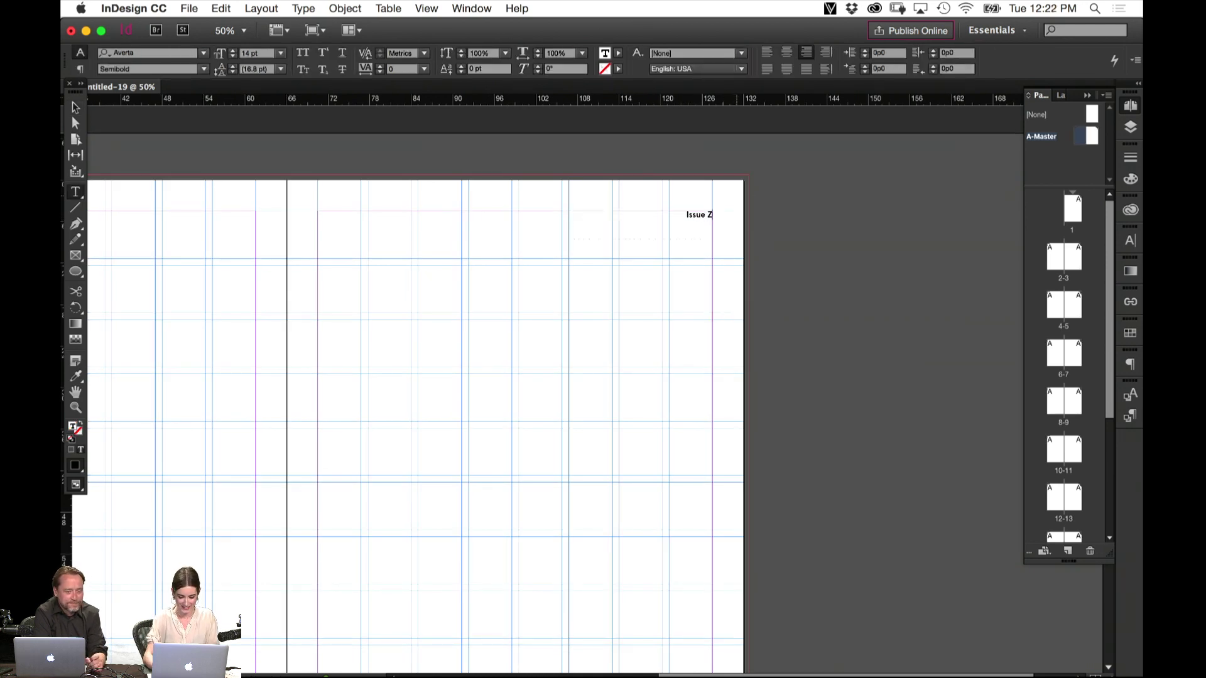
type("ero")
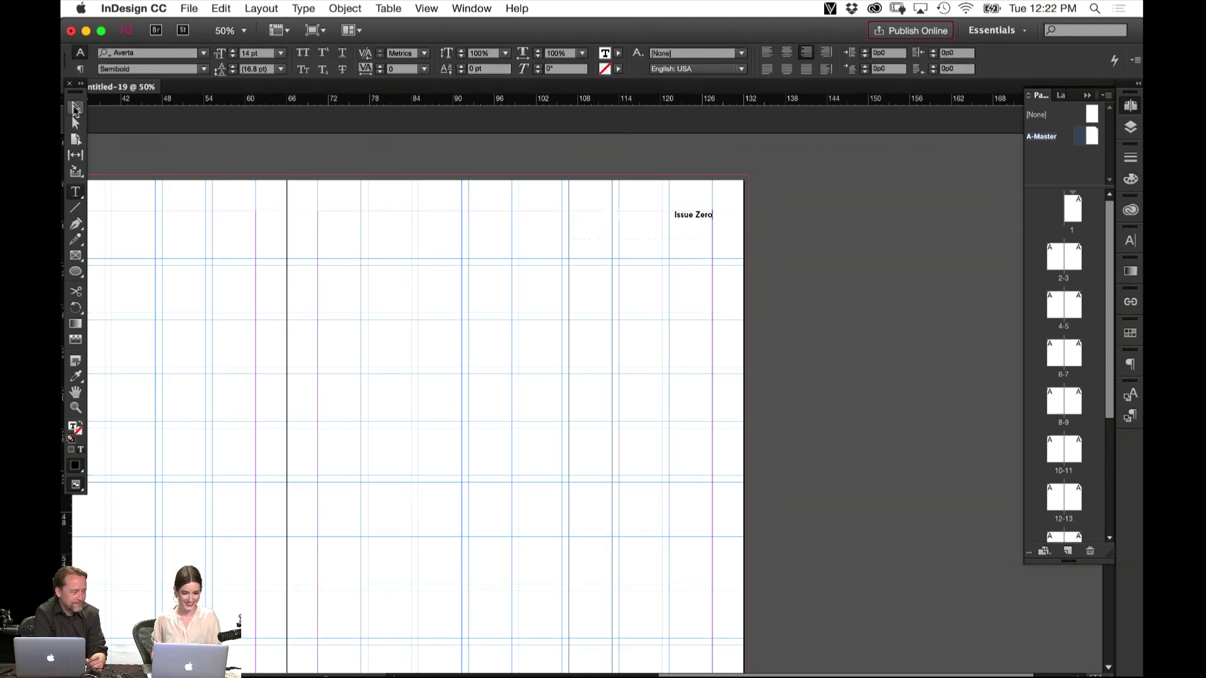
key("Escape")
Replace the lower-right frame's text with "By" and the author's full name, and align it to the bottom of the frame
scroll(575, 516, "down", 5)
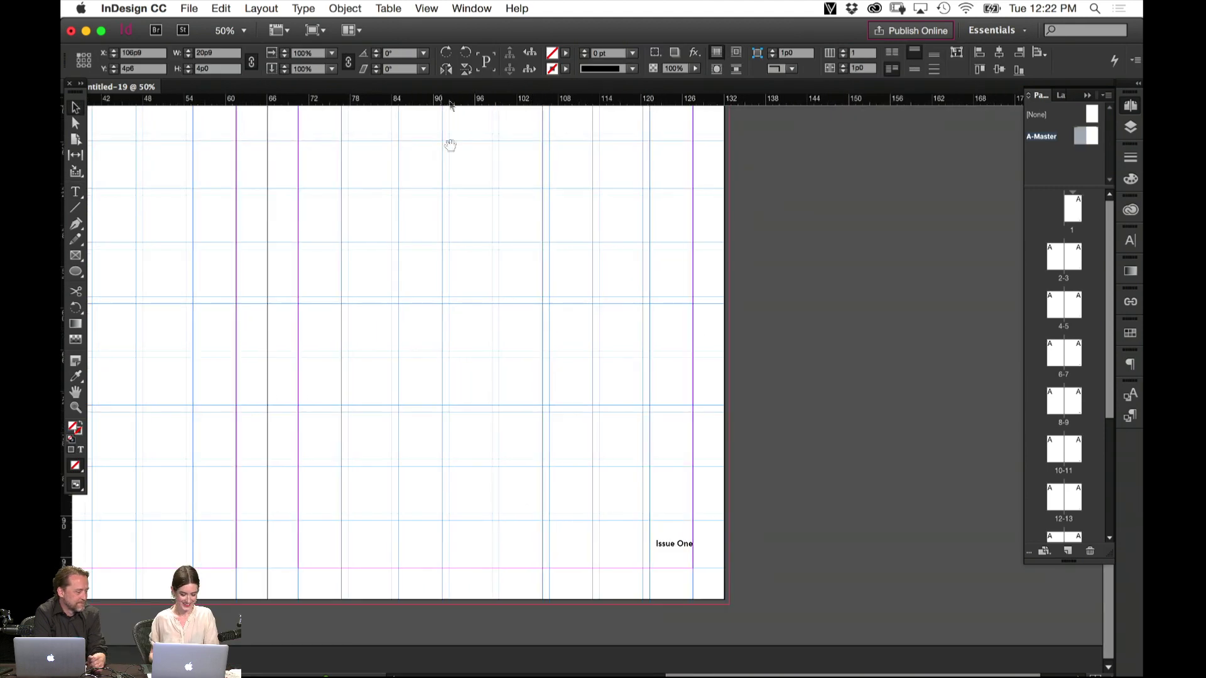
double_click(671, 544)
key("super+a")
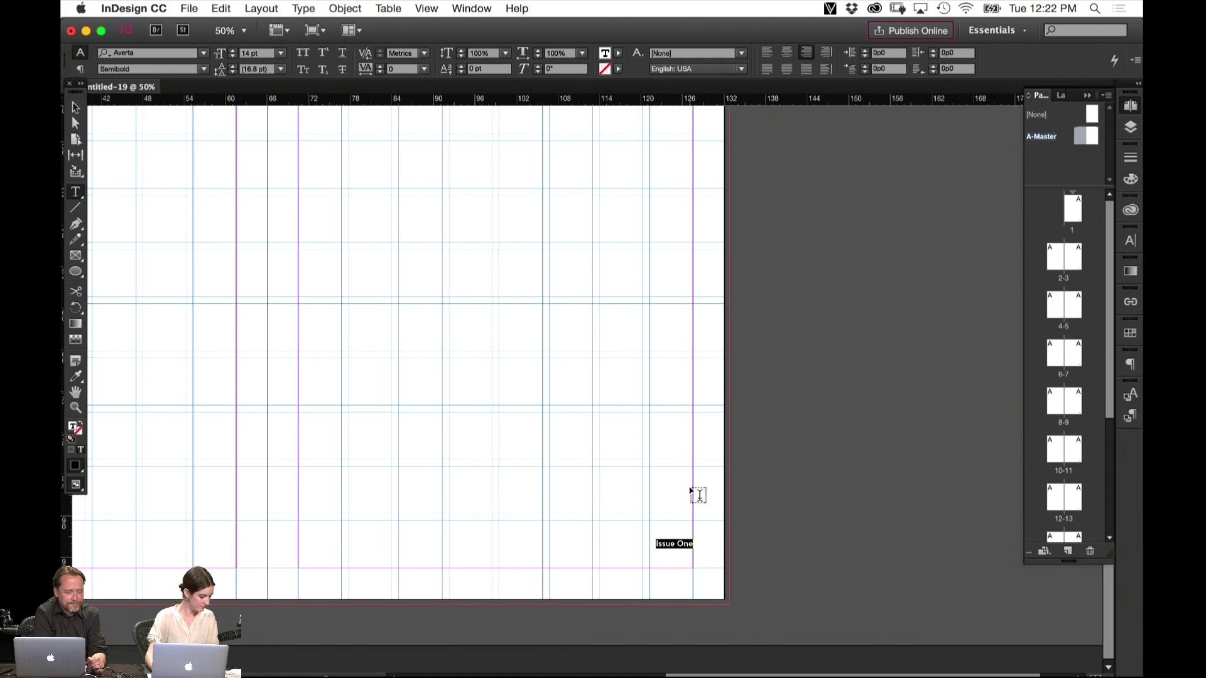
type("By El")
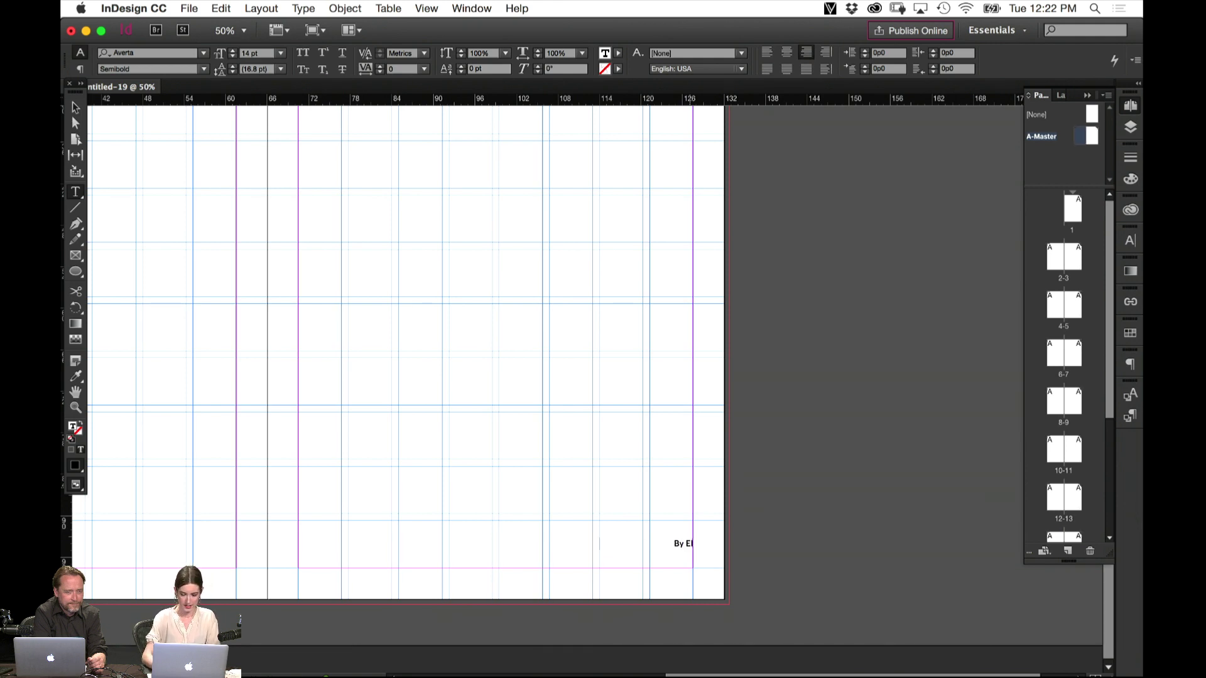
type("ena Miksa")
key("super+a")
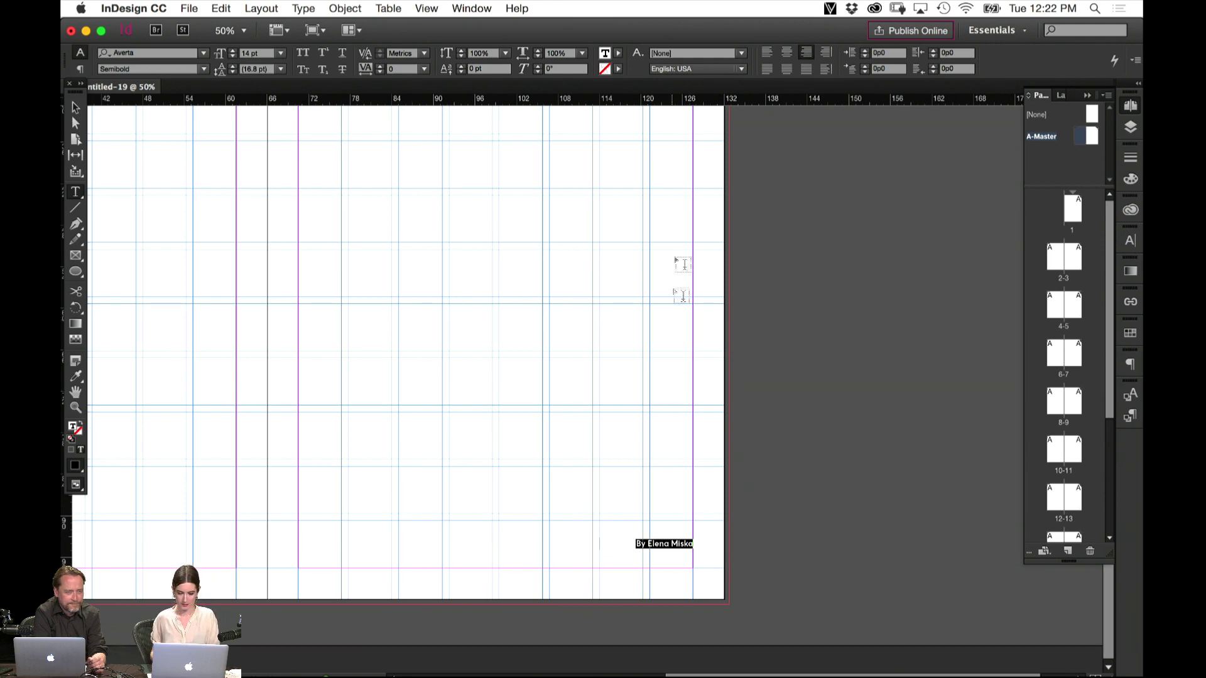
key("Escape")
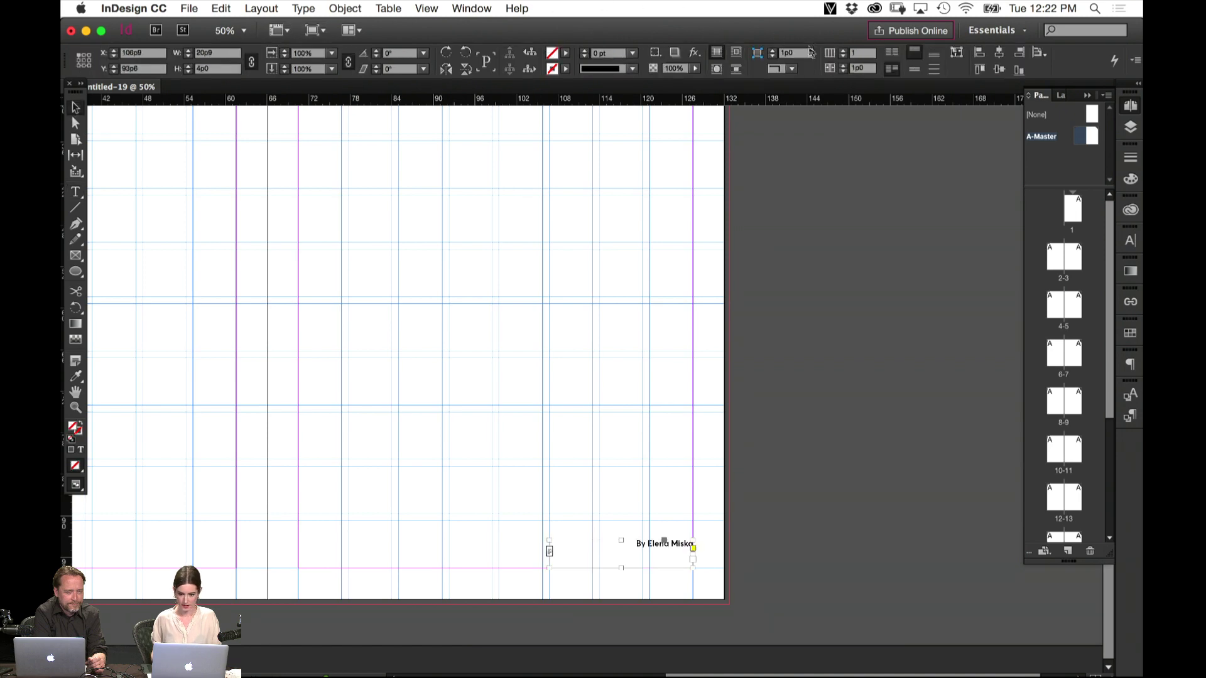
left_click(935, 62)
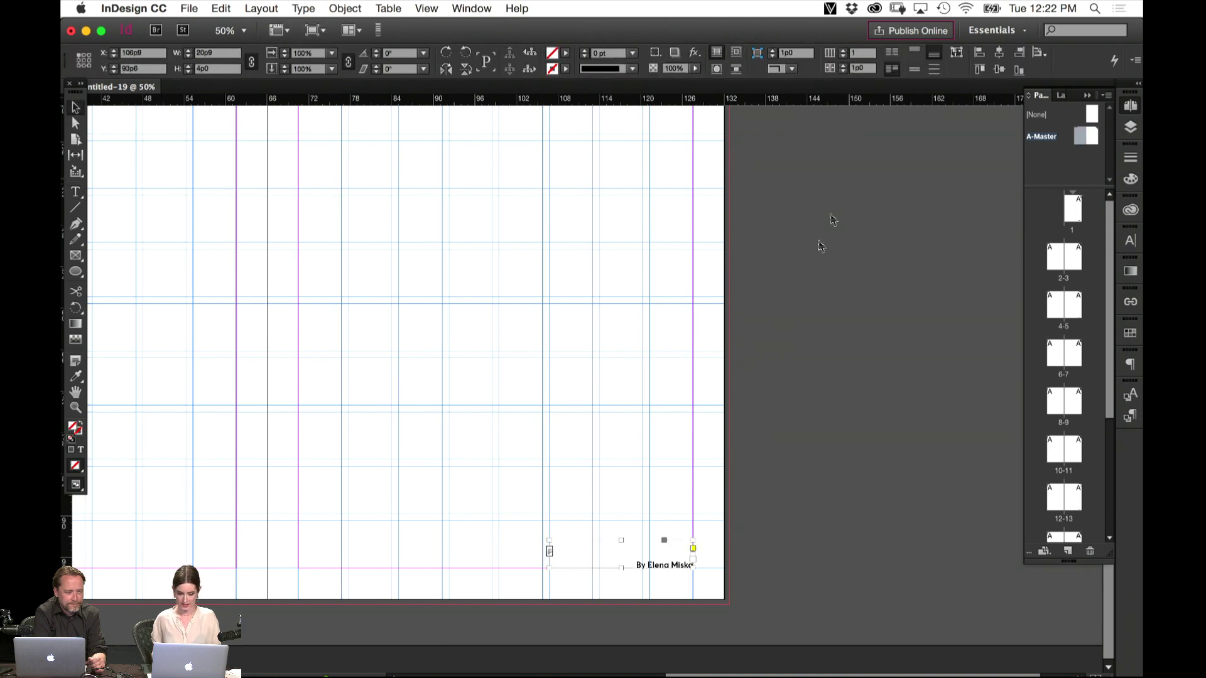
left_click(710, 385)
Duplicate the author credit frame to the left page's lower outer margin corner and change the copy's text to "Working Title"
left_click_drag(409, 393, 851, 482)
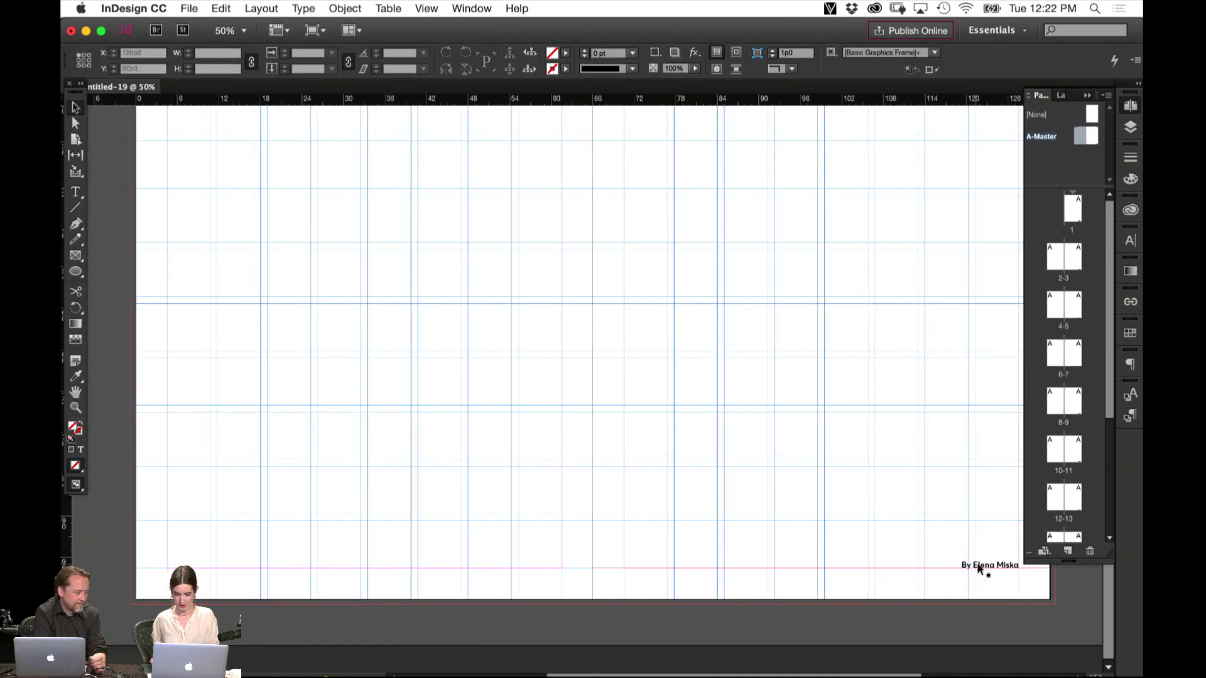
left_click_drag(980, 567, 239, 555)
triple_click(263, 564)
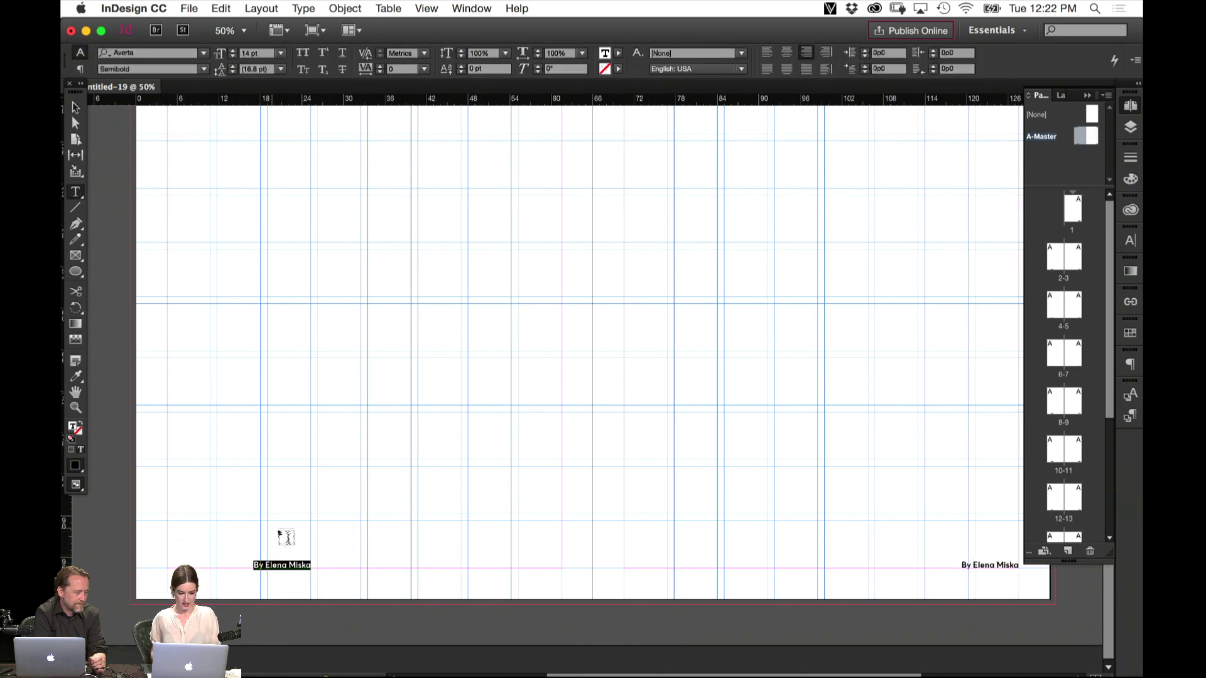
type("Working")
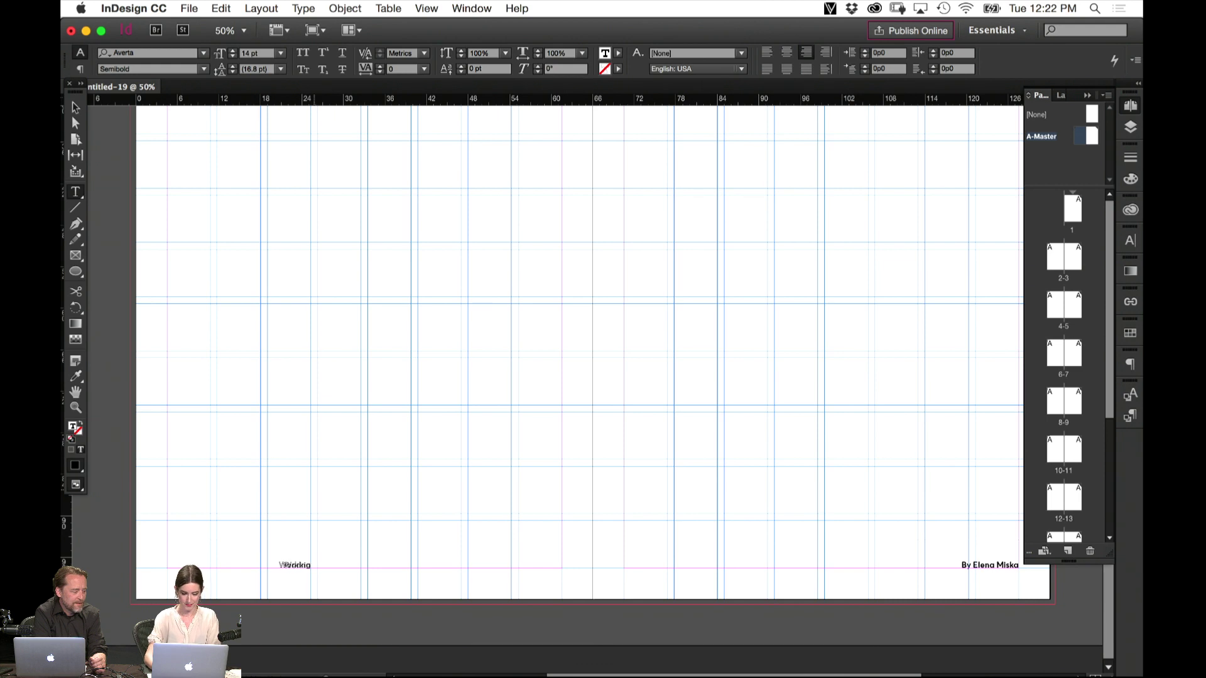
type(" Title")
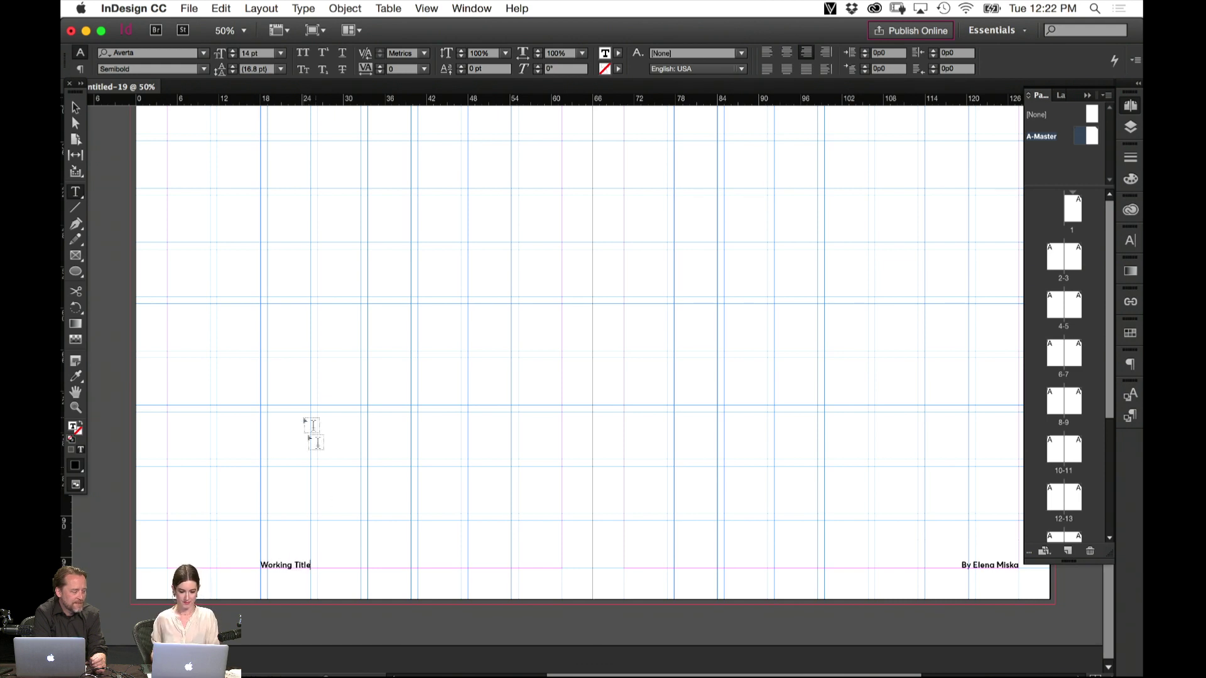
Left-align the "Working Title" text in its frame on the left page
key("super+a")
left_click(766, 52)
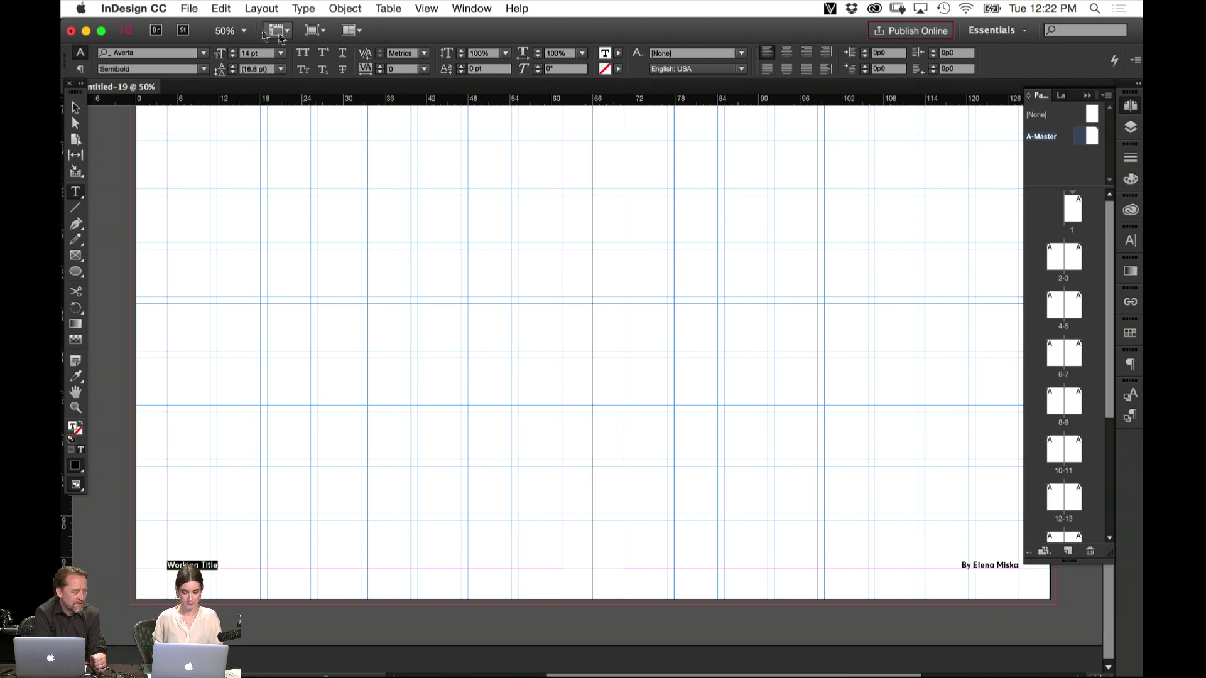
left_click(76, 108)
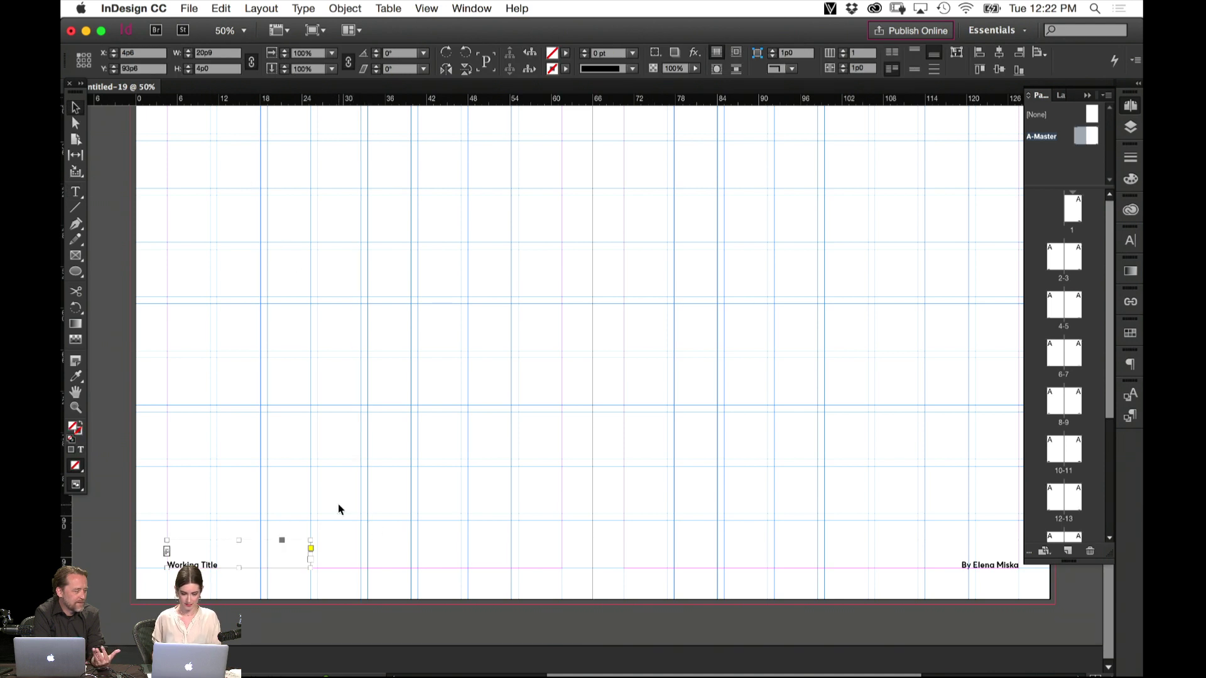
Duplicate the "Working Title" frame across to the left page's lower inner margin corner, at X 40p9, and right-align its text
left_click_drag(257, 558, 528, 559)
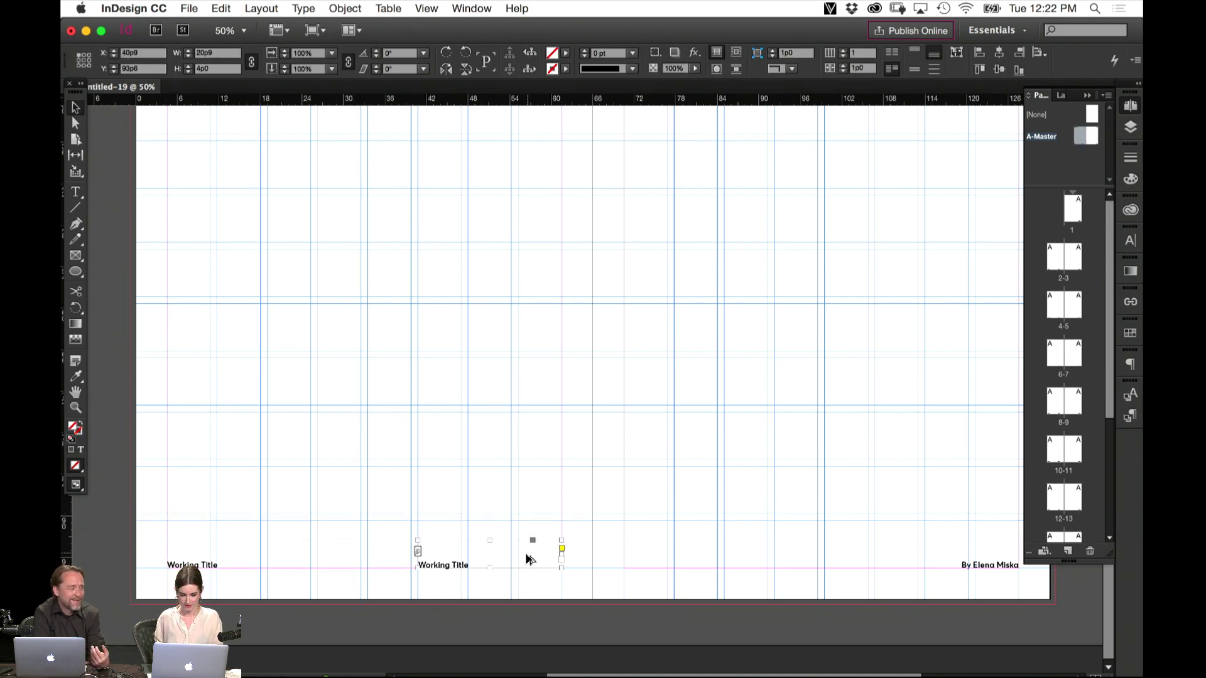
key("super+b")
left_click(635, 494)
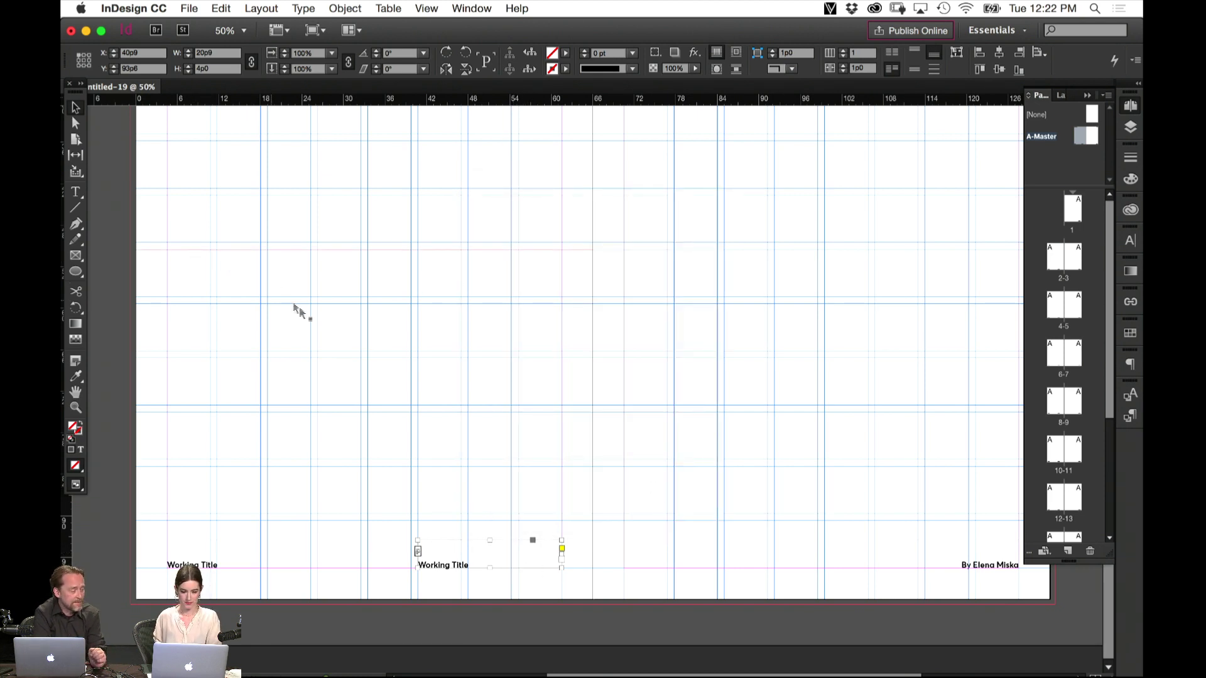
key("t")
triple_click(452, 563)
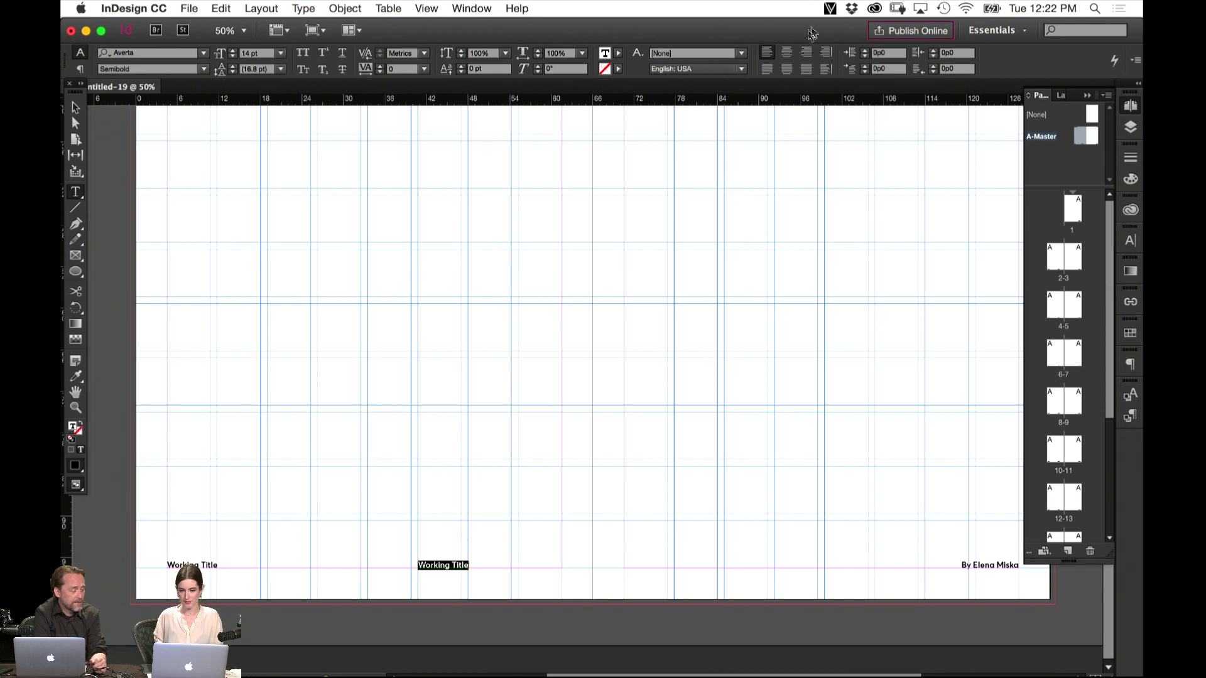
key("shift+super+r")
left_click(77, 110)
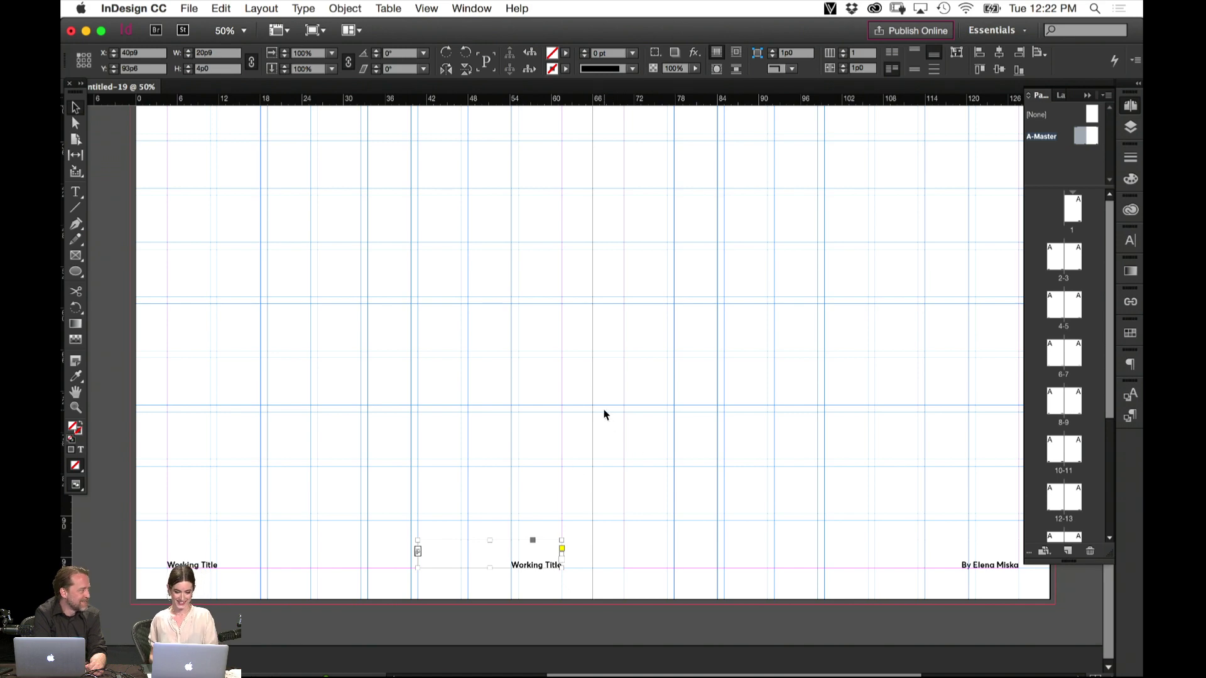
Replace the text of the left page's lower inner frame with a Current Page Number marker
scroll(647, 502, "right", 2)
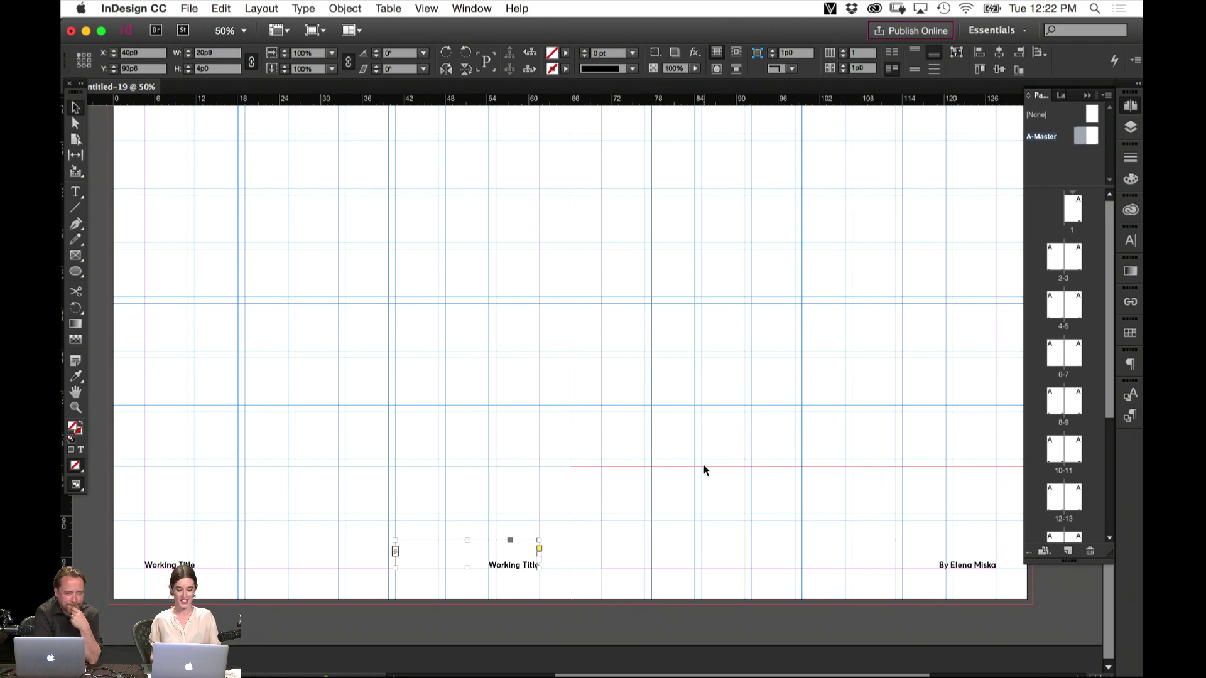
key("super+equal")
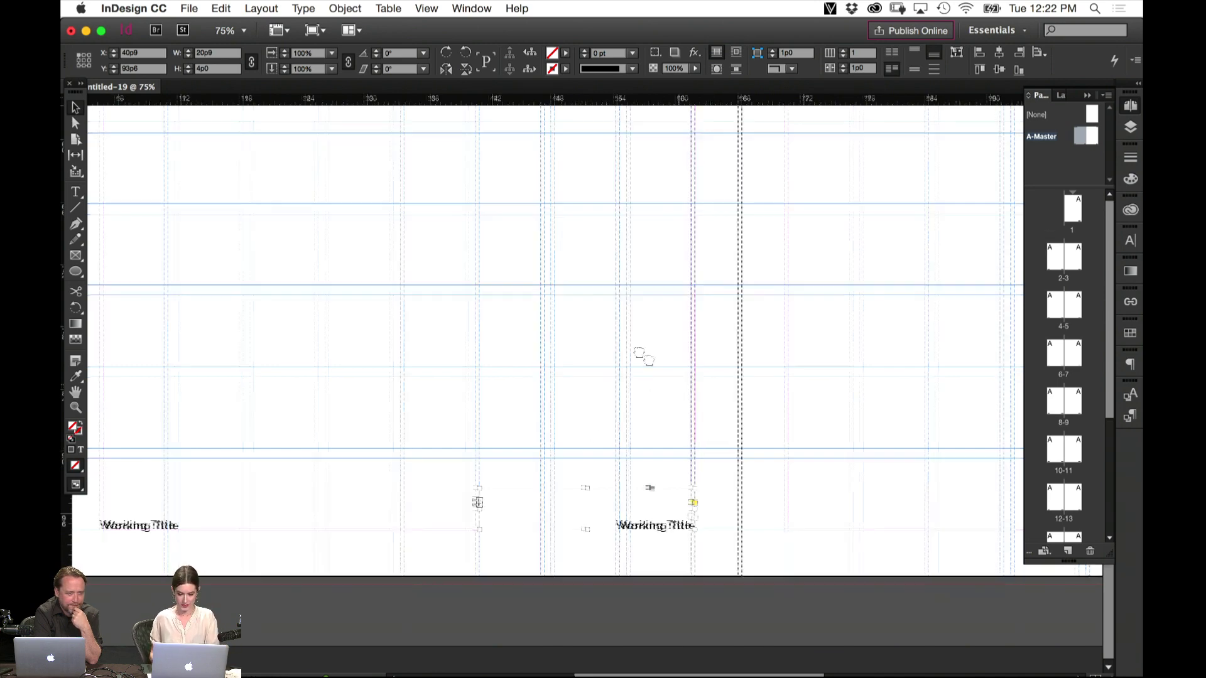
scroll(642, 353, "right", 3)
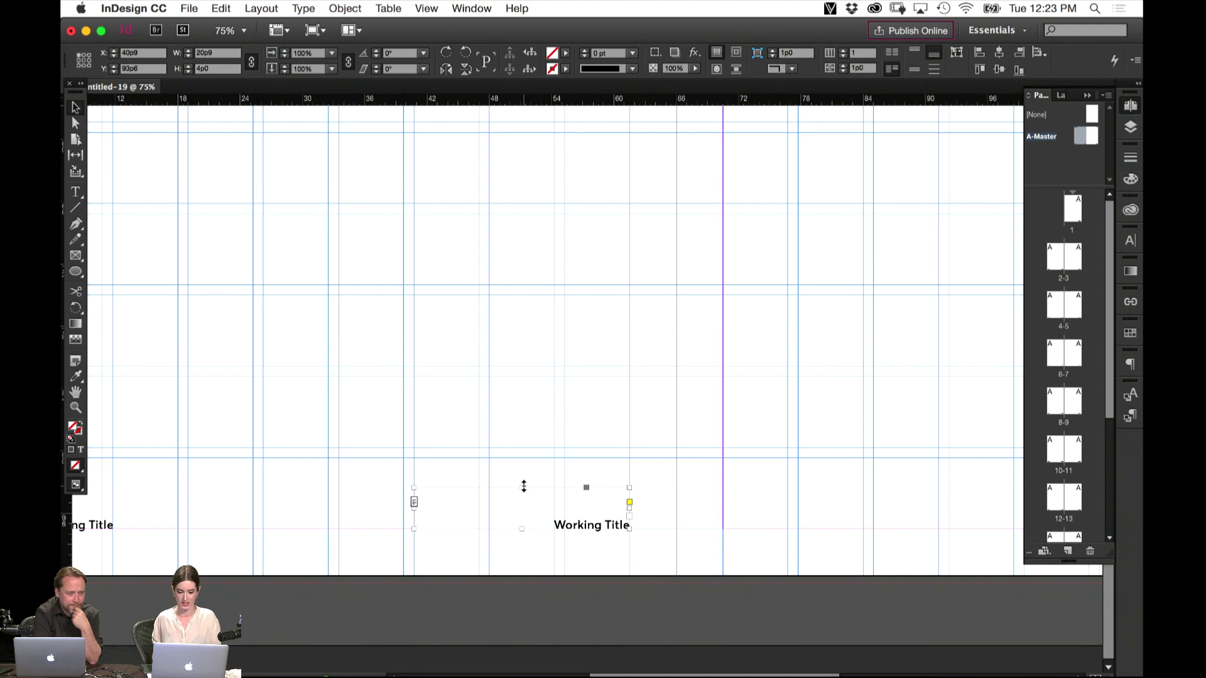
triple_click(600, 520)
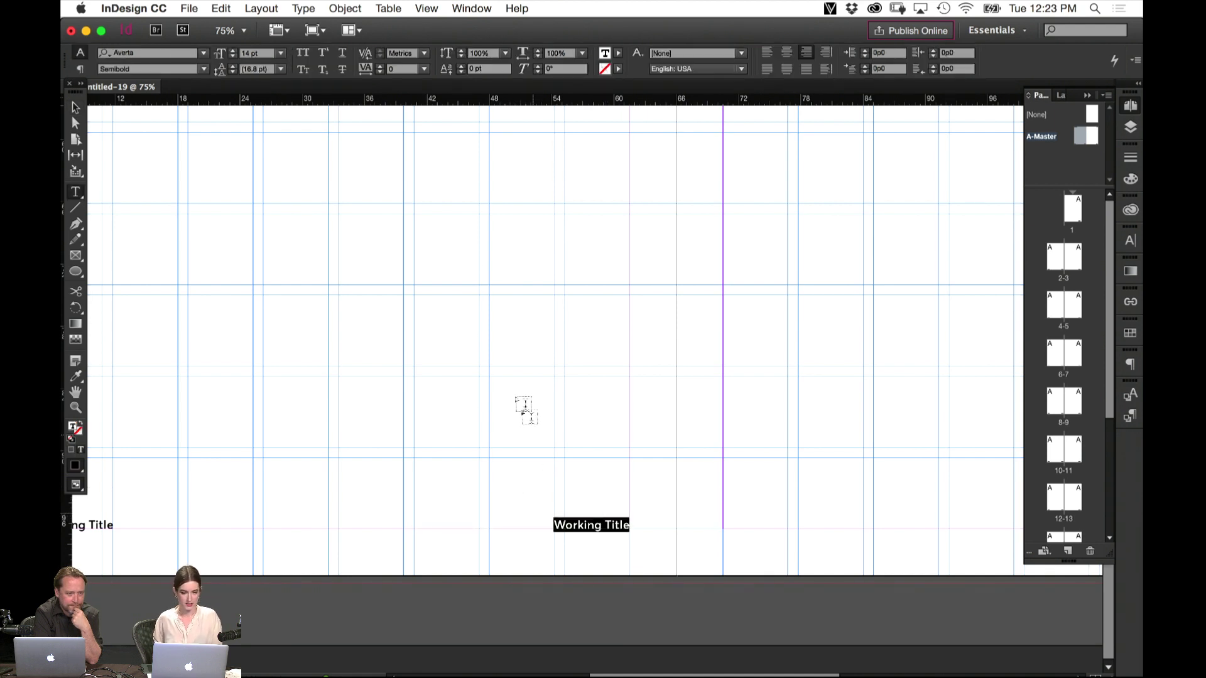
key("BackSpace")
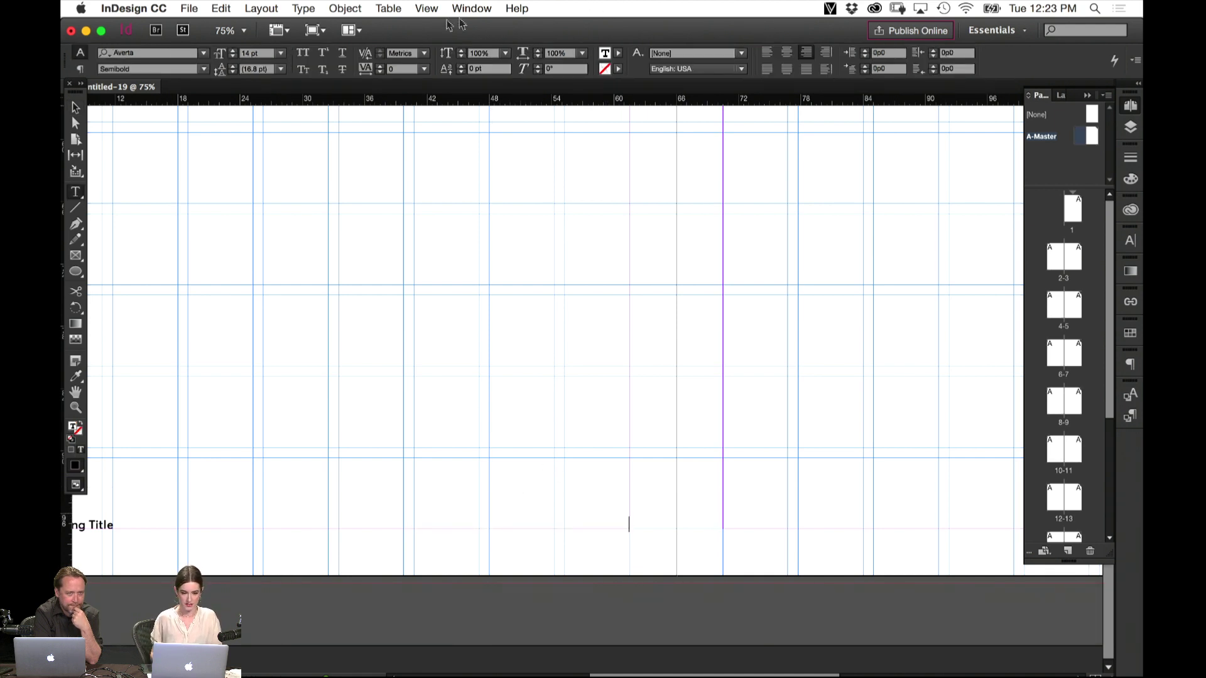
left_click(353, 8)
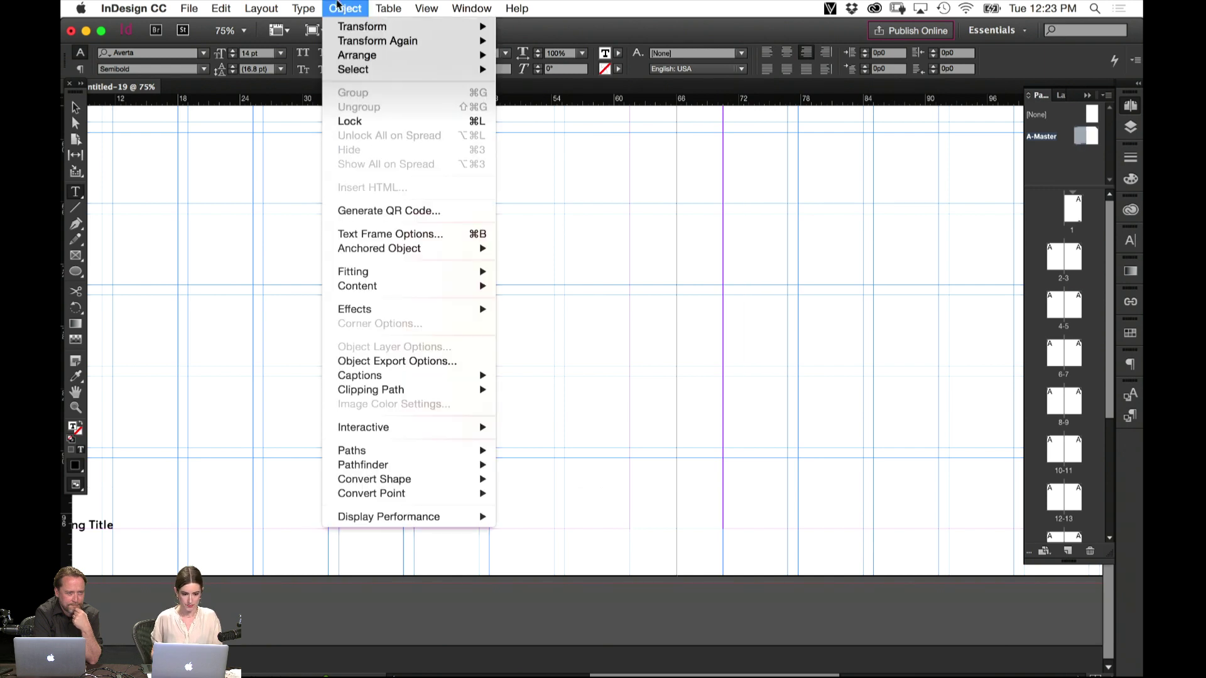
mouse_move(303, 8)
mouse_move(407, 425)
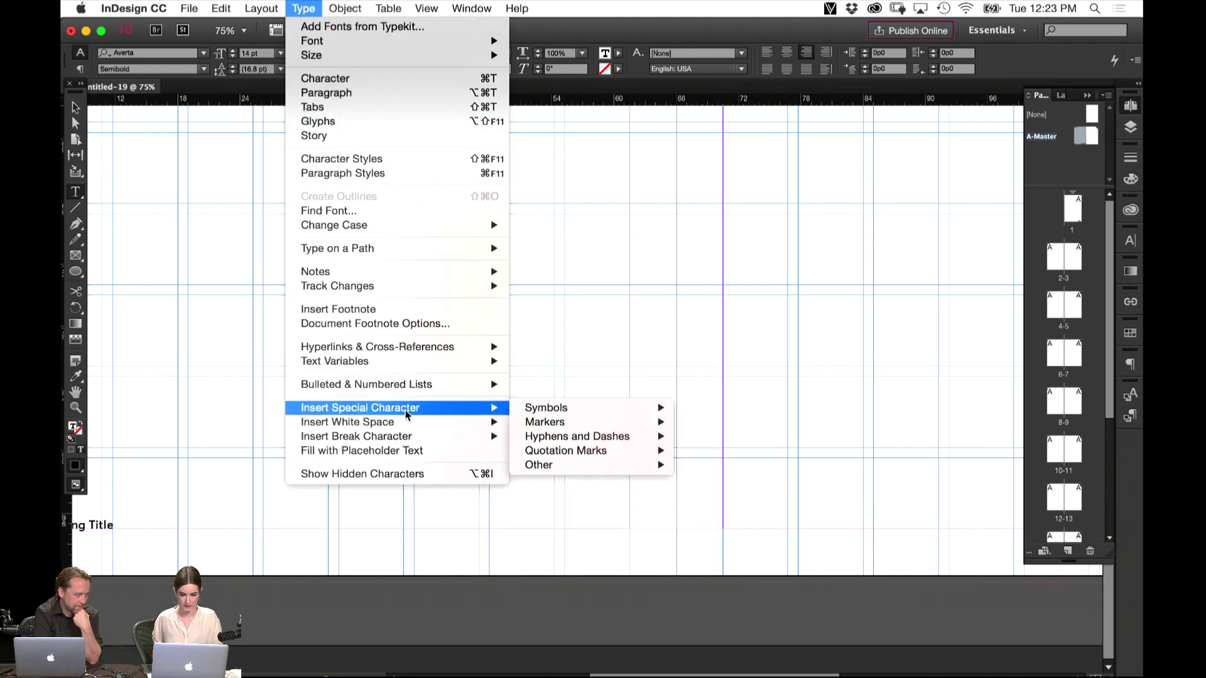
mouse_move(564, 424)
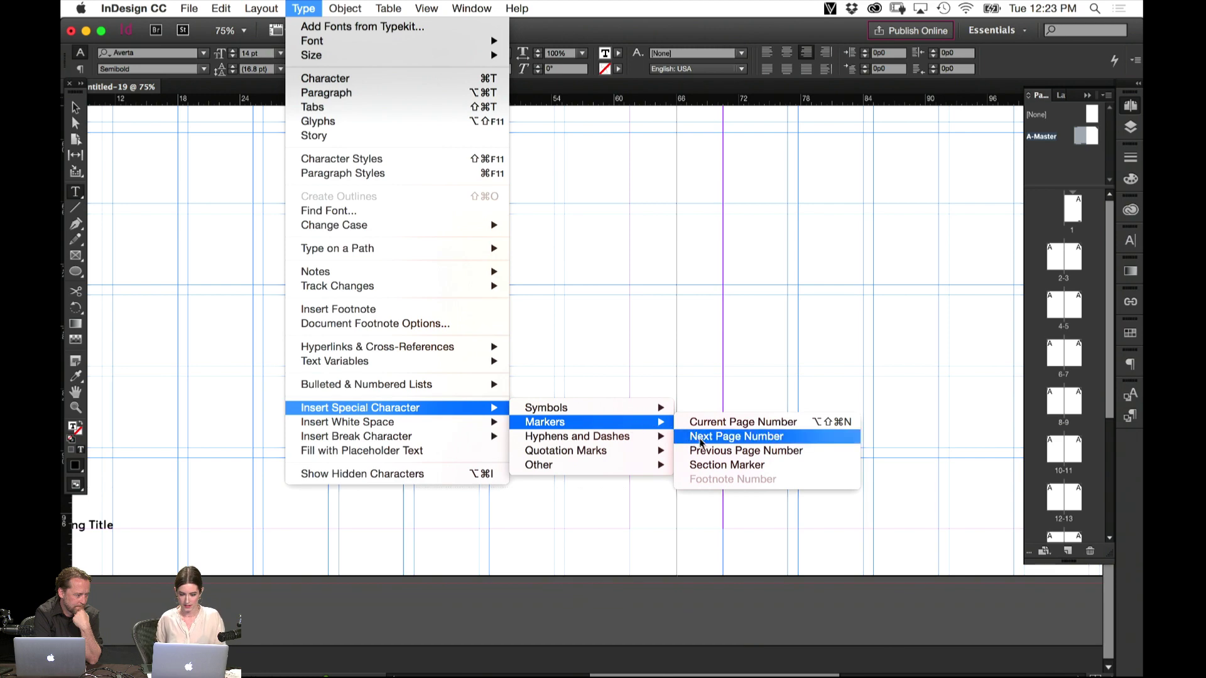
left_click(725, 422)
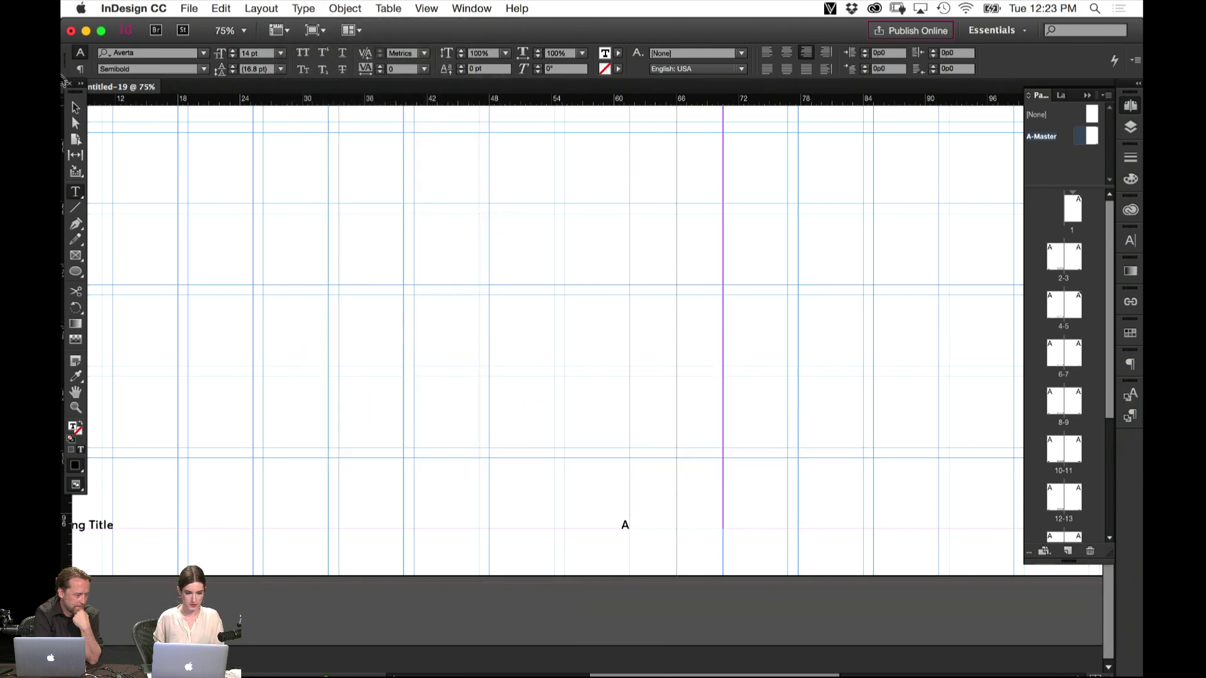
Narrow the page number frame to 6p3 wide and duplicate it to the right page's lower inner margin corner, at X 70p6
left_click(76, 107)
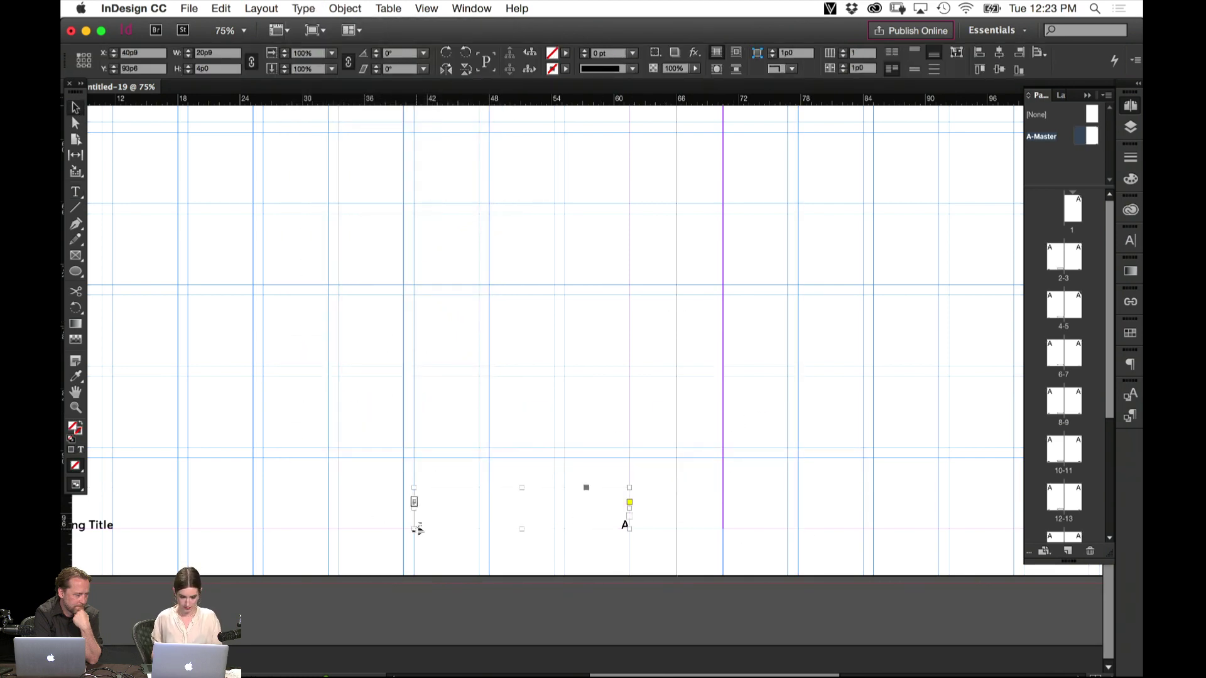
left_click_drag(414, 509, 759, 511)
key("super+b")
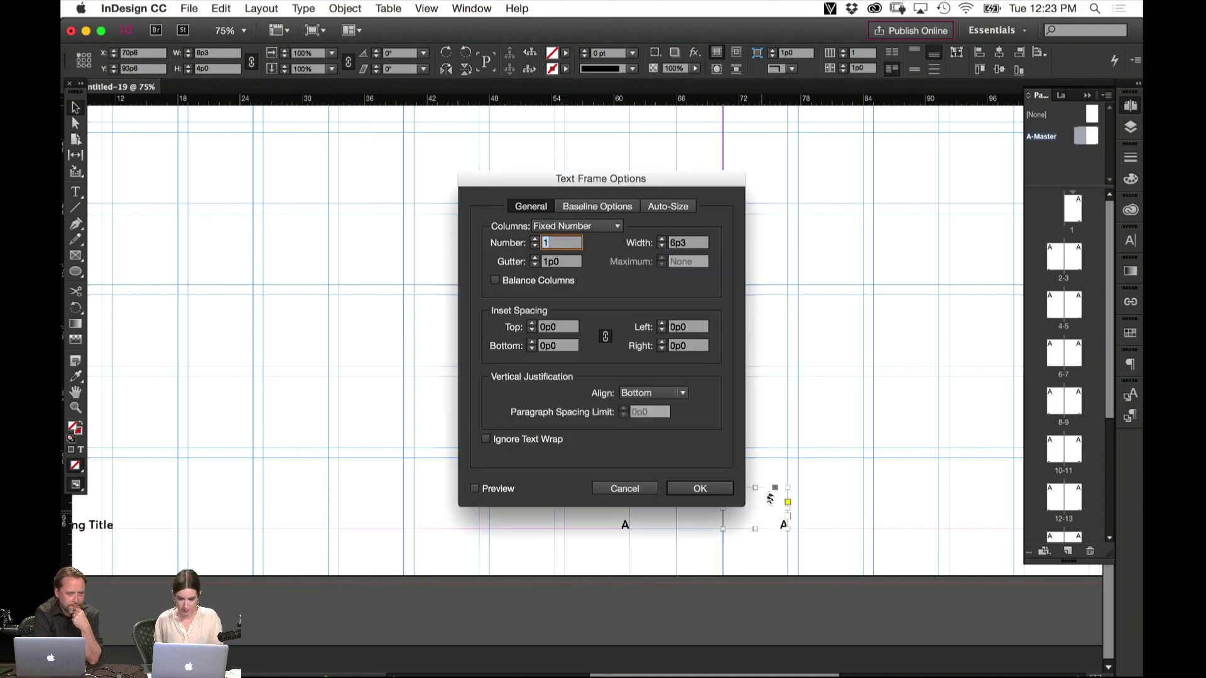
left_click(699, 488)
Left-align the page number marker in the right page's frame and deselect it
double_click(770, 527)
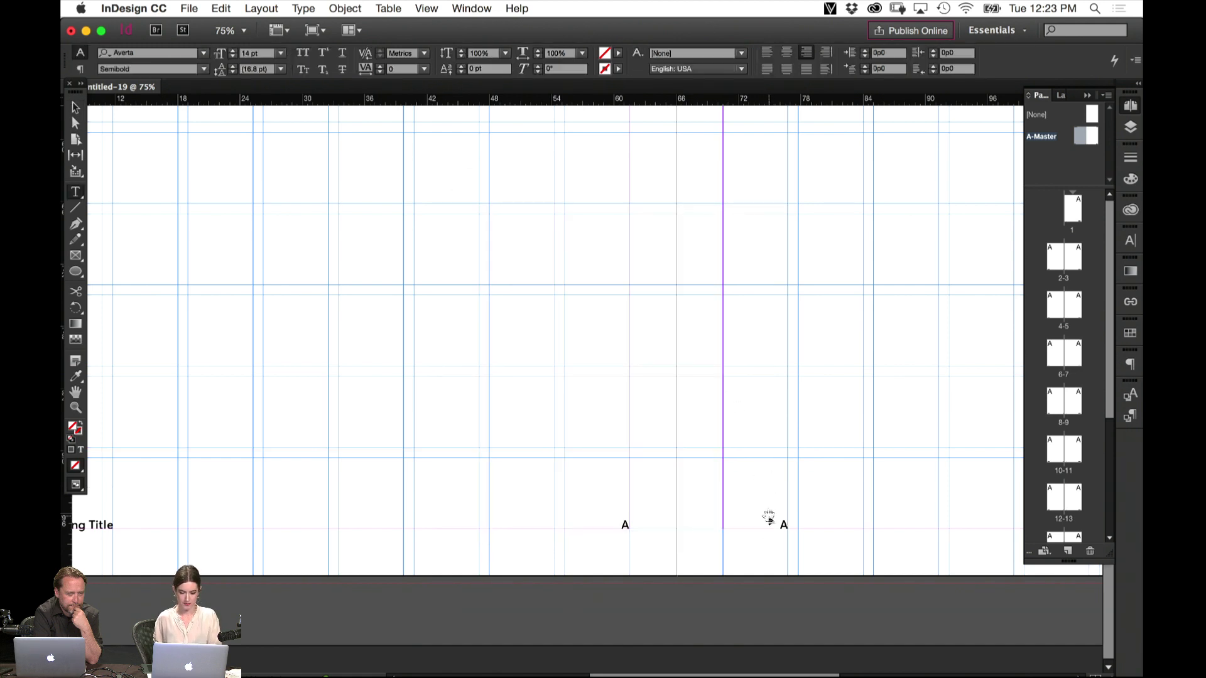
double_click(767, 517)
left_click(767, 52)
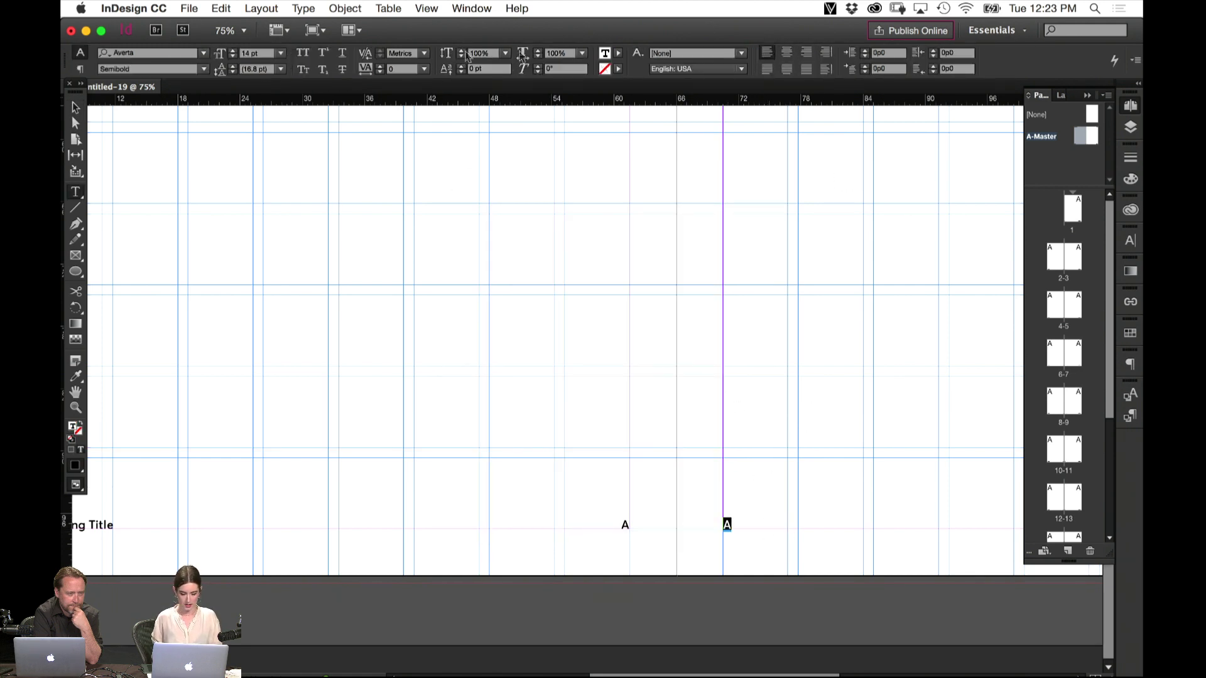
left_click(75, 107)
left_click(898, 405)
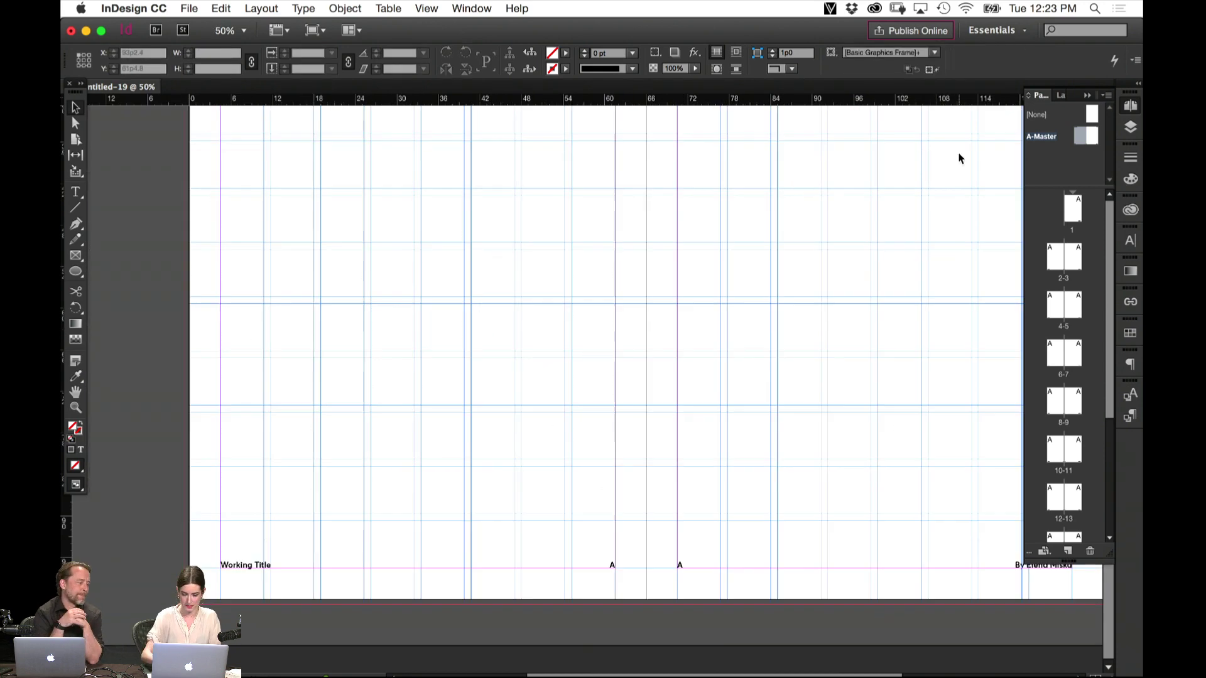
Turn on Overprint Preview with the whole master spread in view
key("super+minus")
key("super+minus")
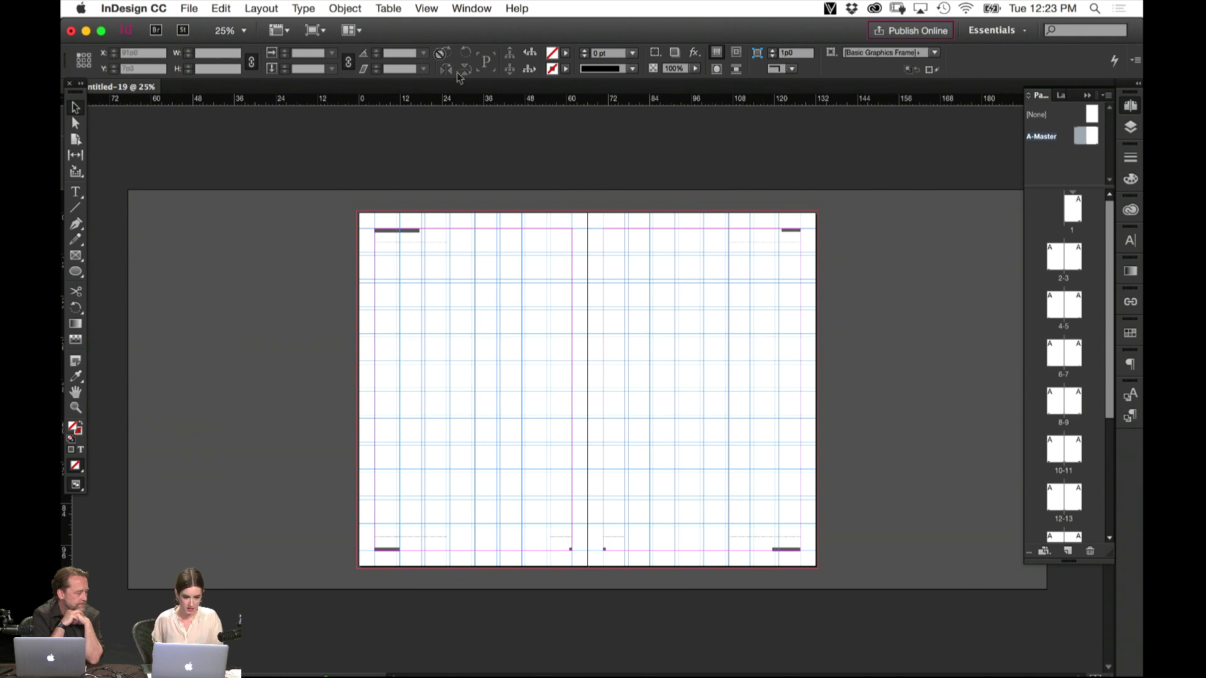
left_click(425, 9)
left_click(424, 26)
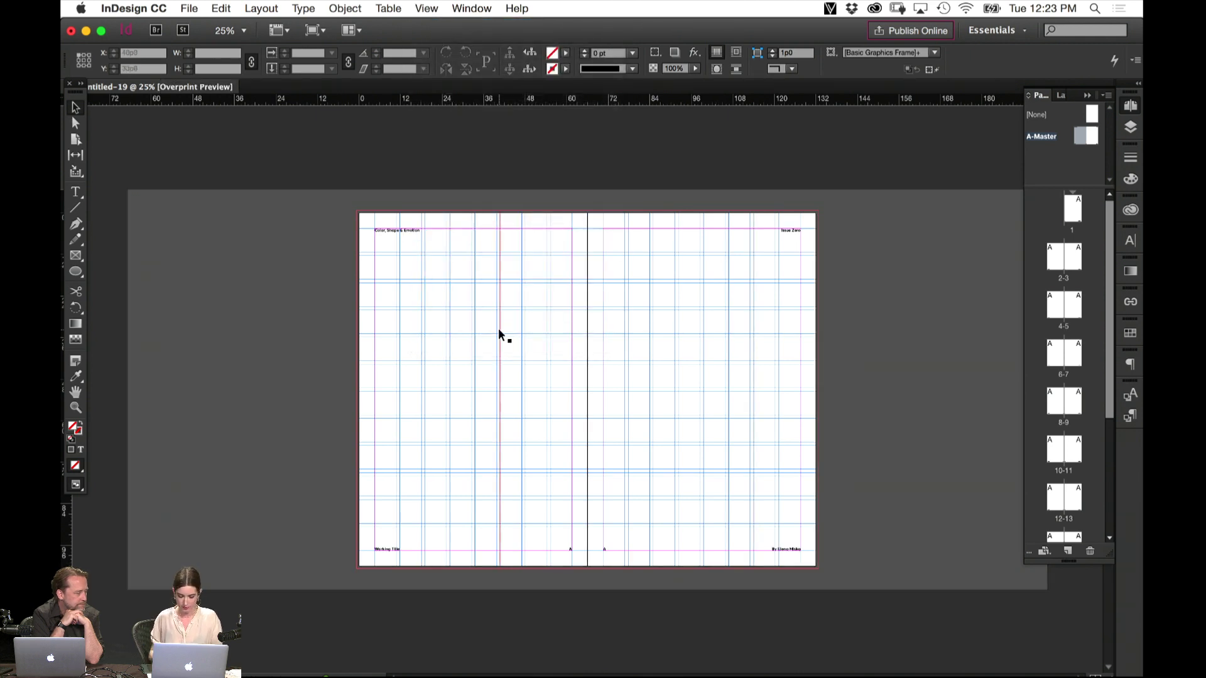
Go to spread 2-3 in Preview screen mode and examine the headers, footers and page numbers across the document's spreads
key("super+equal")
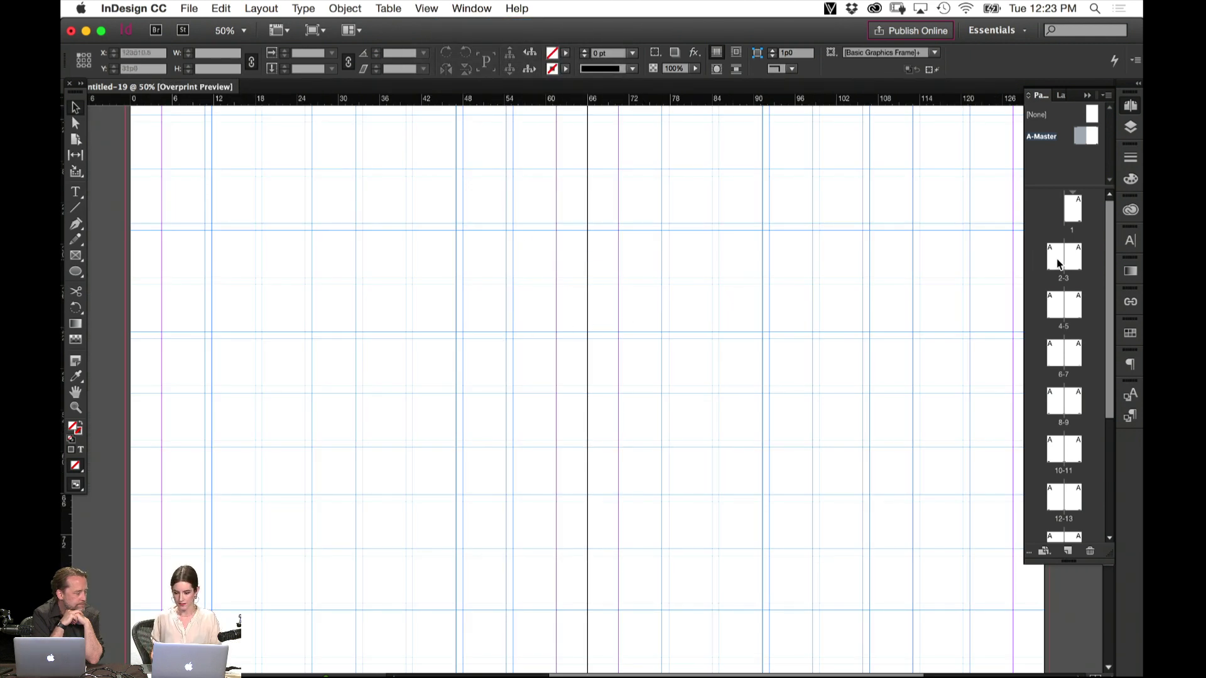
left_click_drag(1060, 265, 1075, 258)
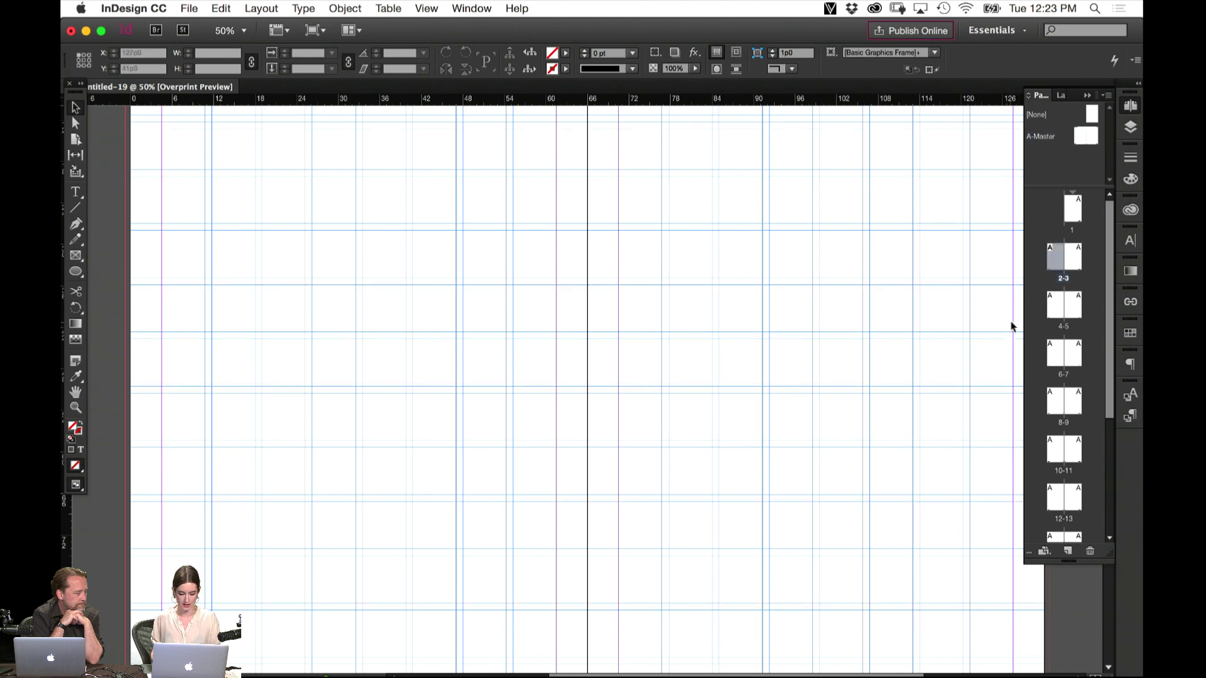
key("w")
key("super+minus")
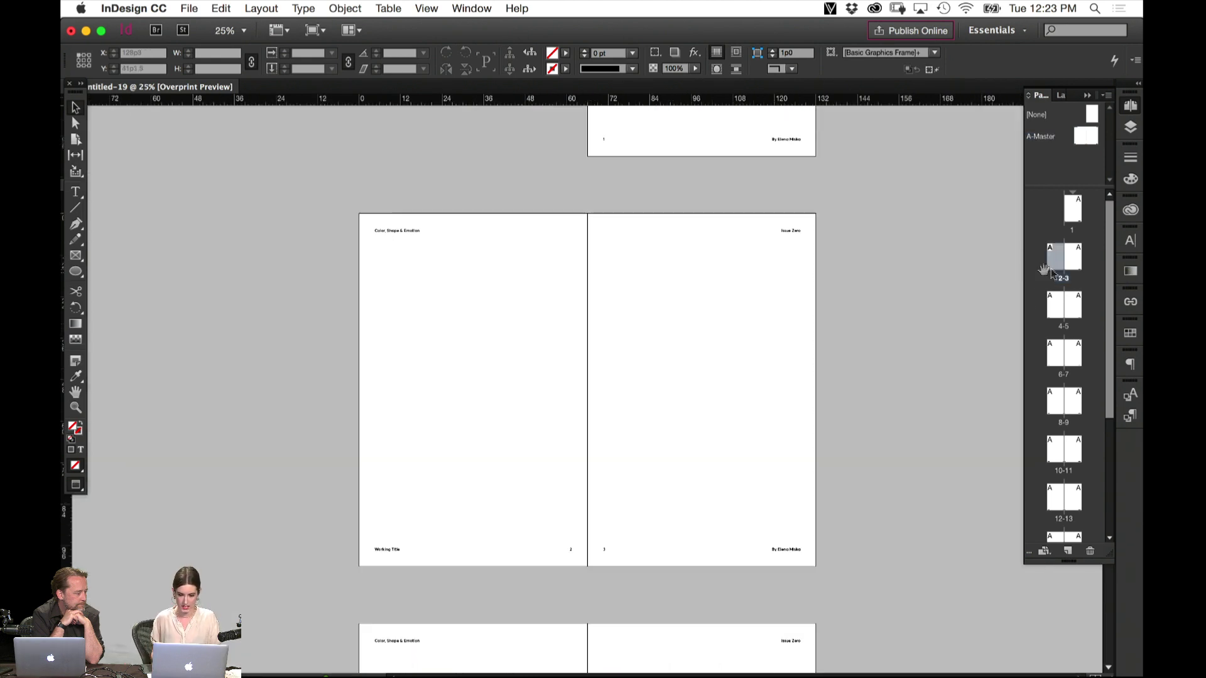
scroll(687, 565, "down", 15)
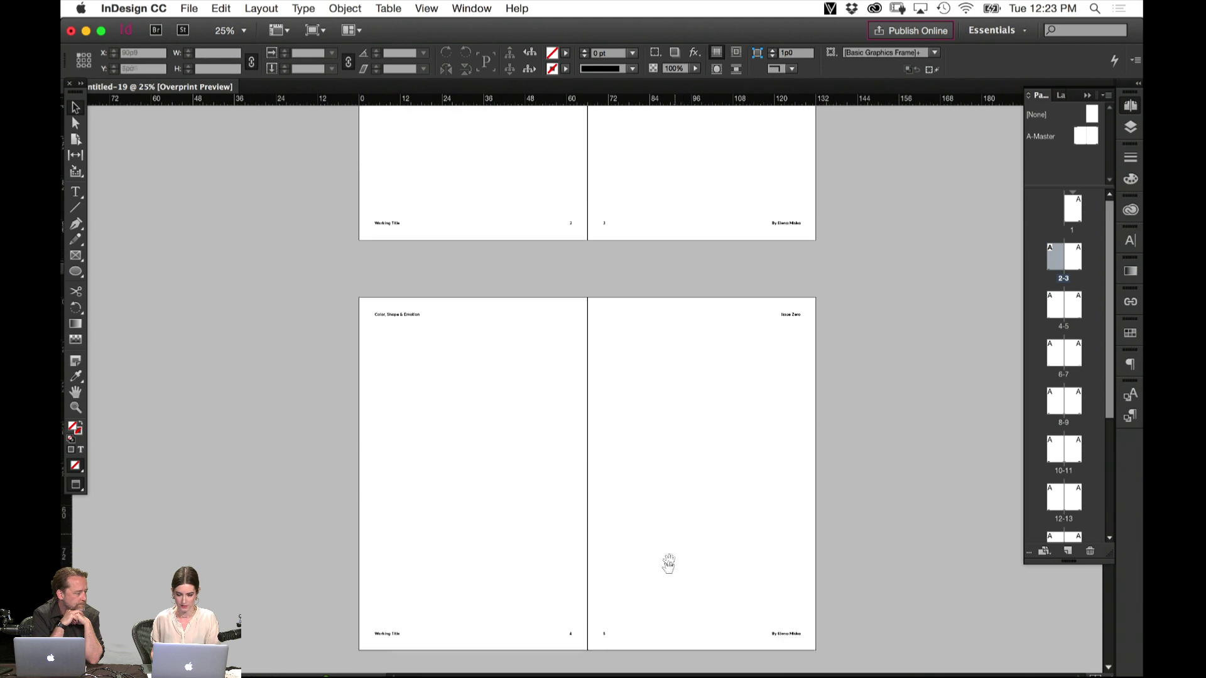
scroll(600, 221, "up", 3)
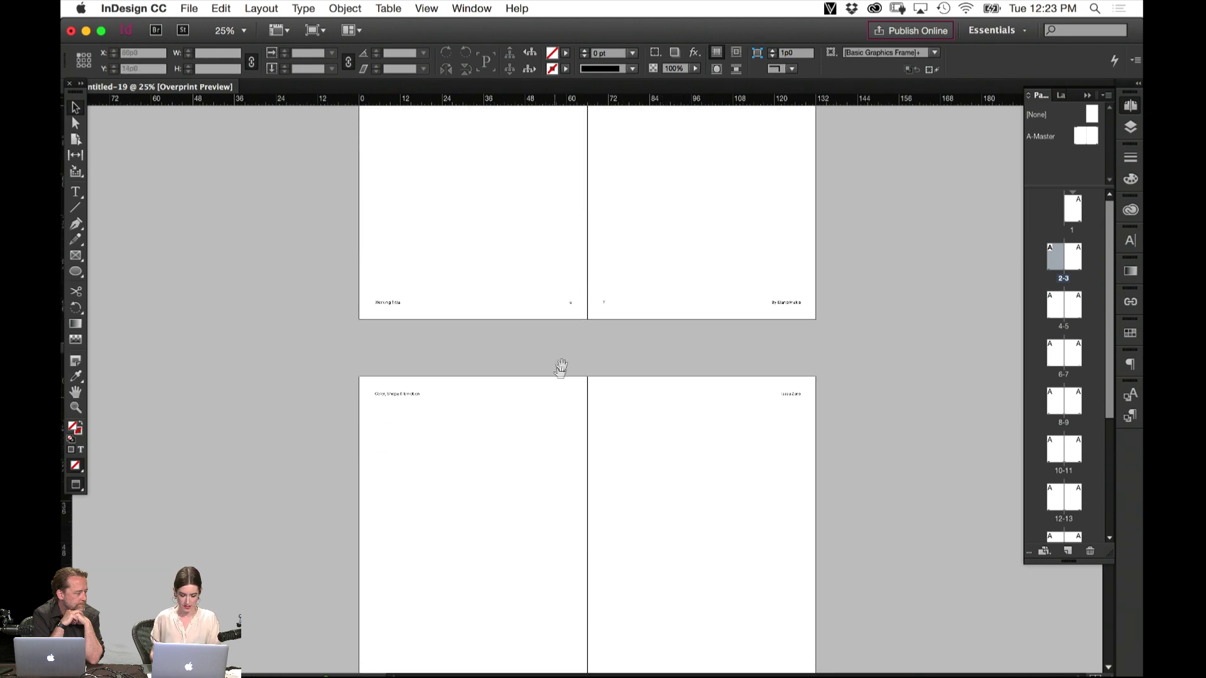
scroll(569, 297, "down", 1)
scroll(569, 297, "up", 4)
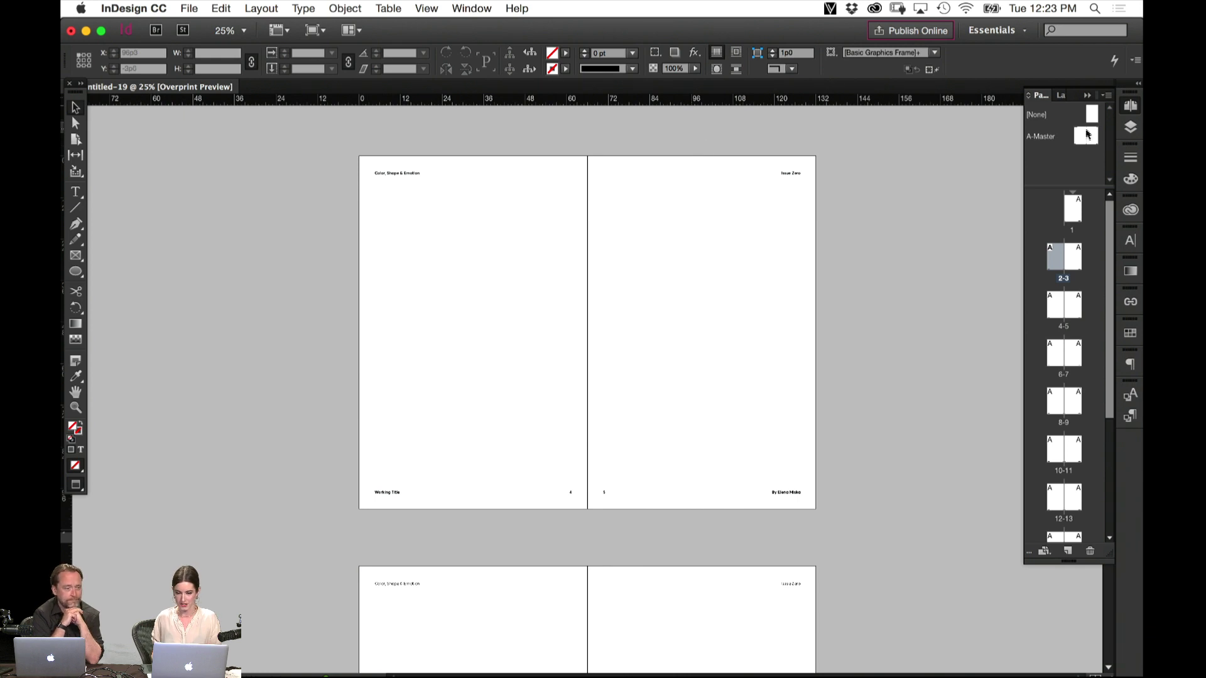
Return to A-Master and scale up the left page's "Color, Shape & Emotion" header until it spans about half the page width
double_click(1084, 138)
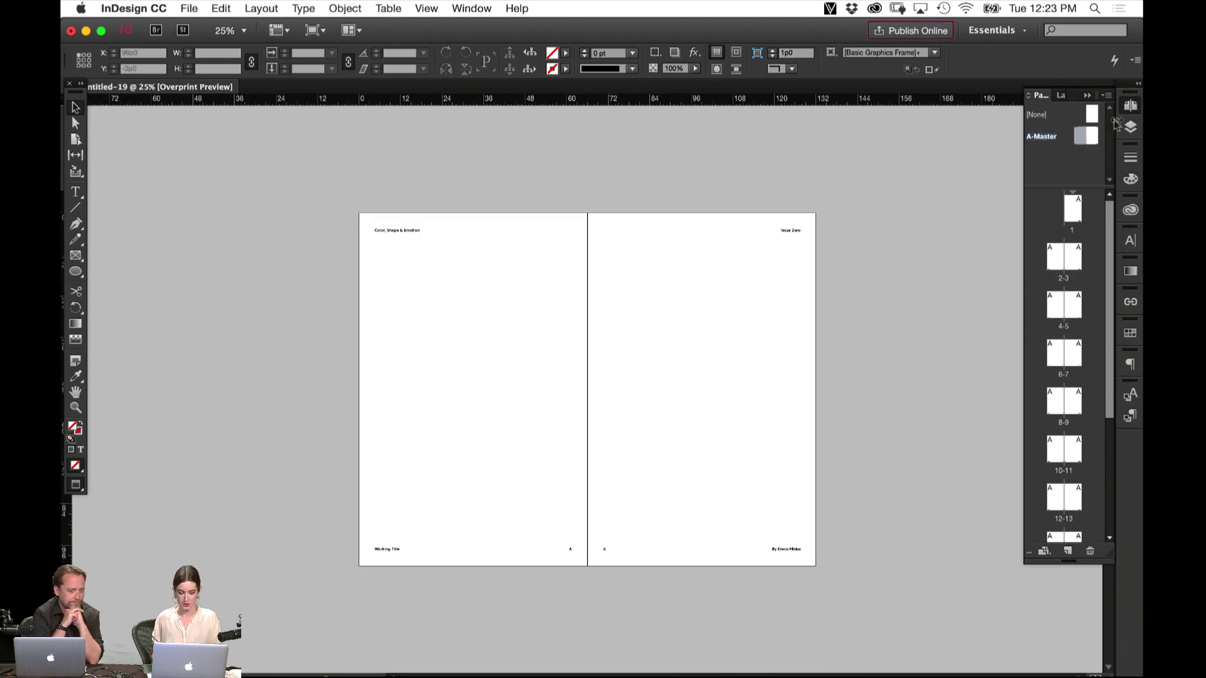
left_click(428, 236)
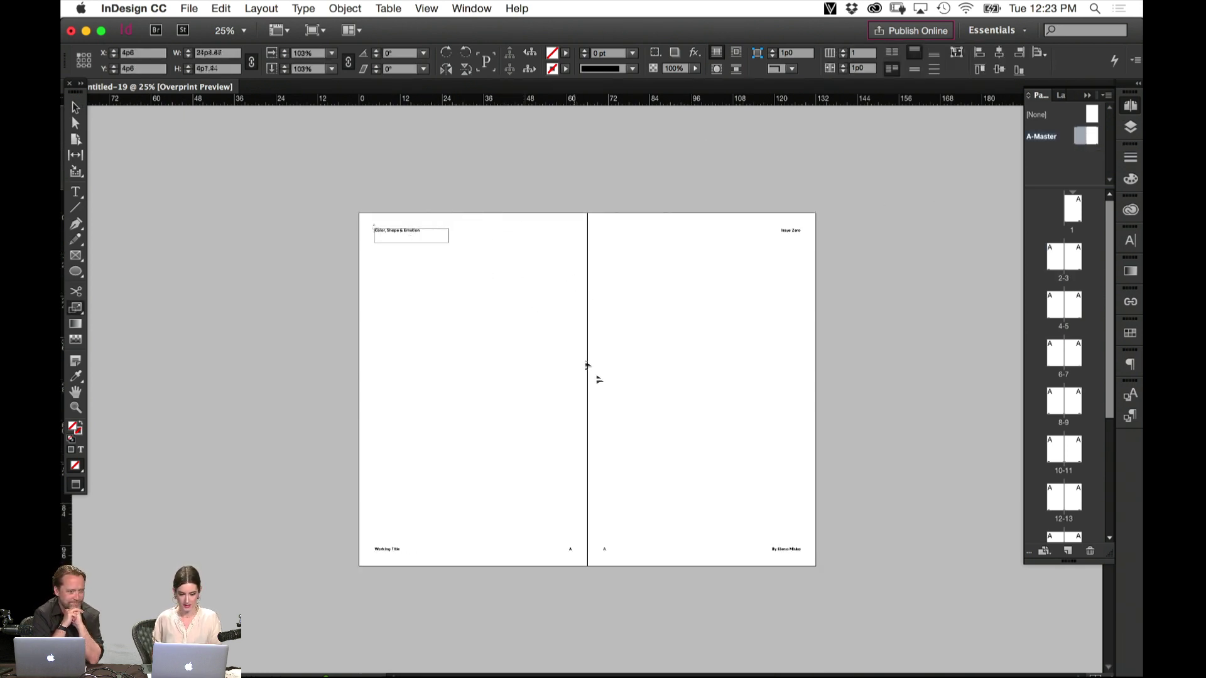
key("v")
left_click(784, 391)
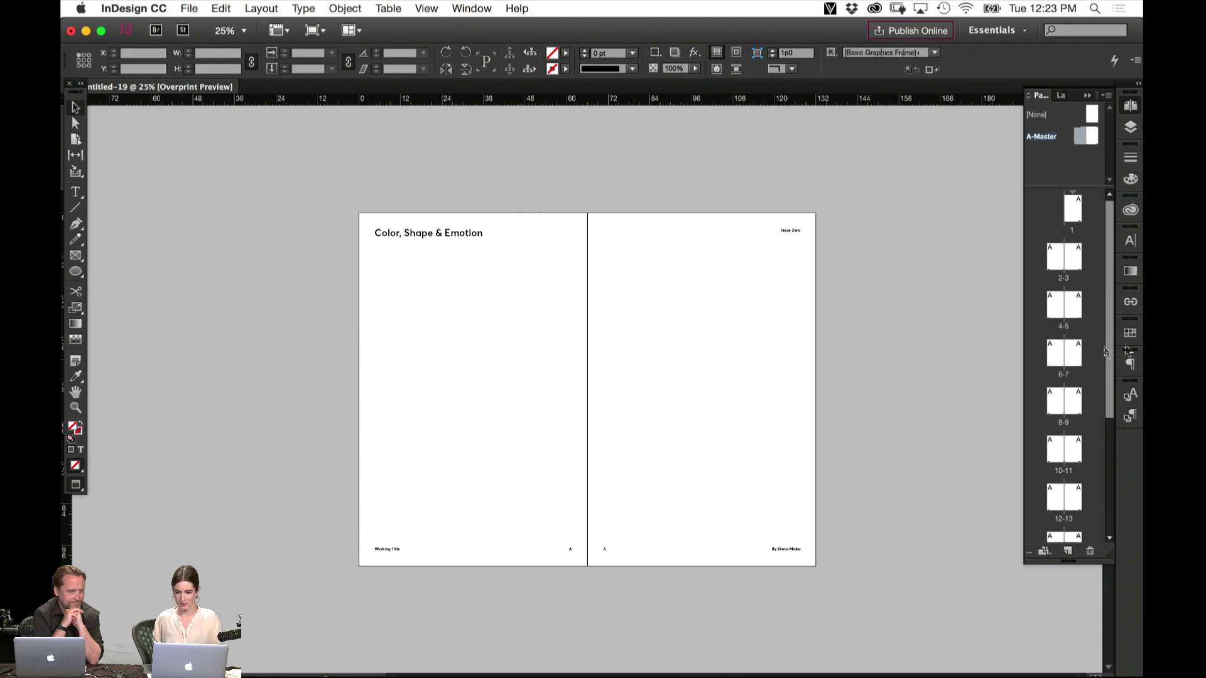
Check the enlarged header on spread 4-5, return to A-Master and undo the header's scaling
double_click(1076, 306)
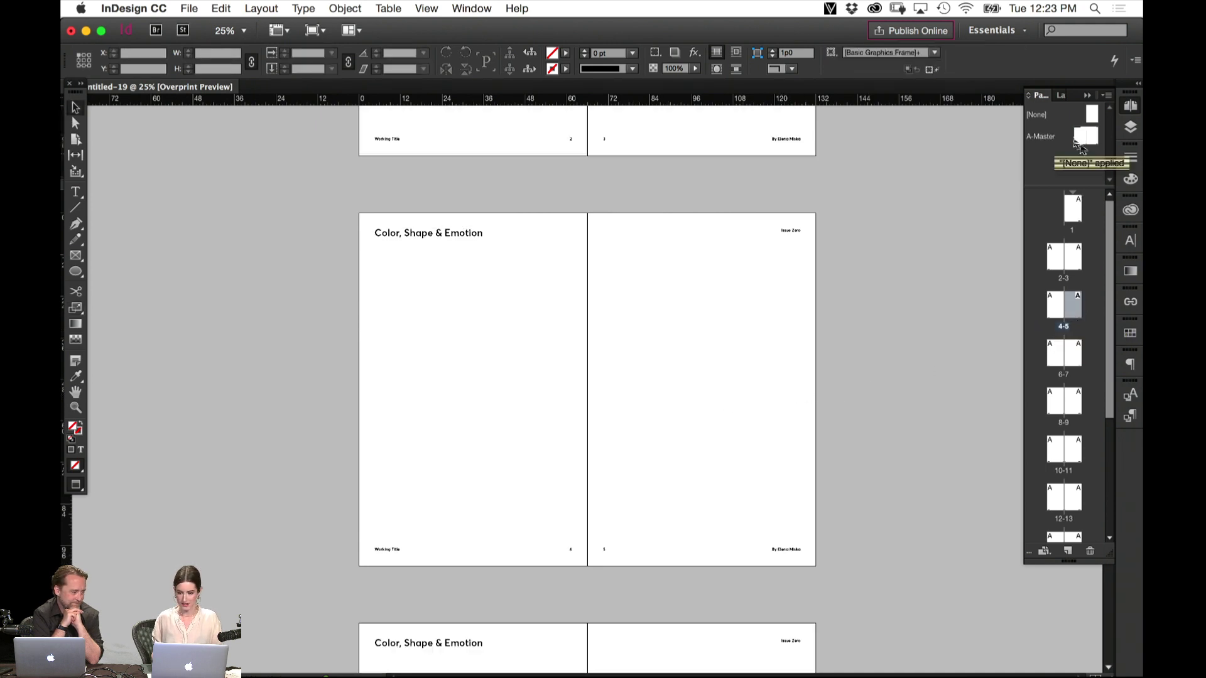
double_click(1083, 138)
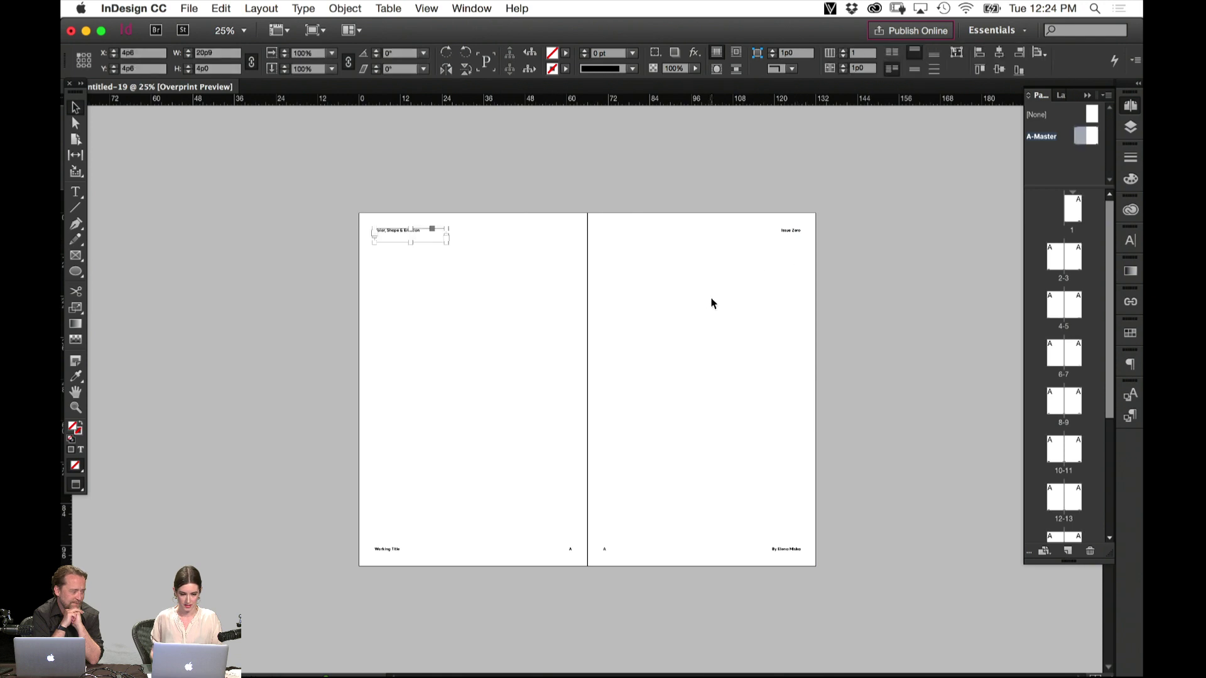
left_click(708, 313)
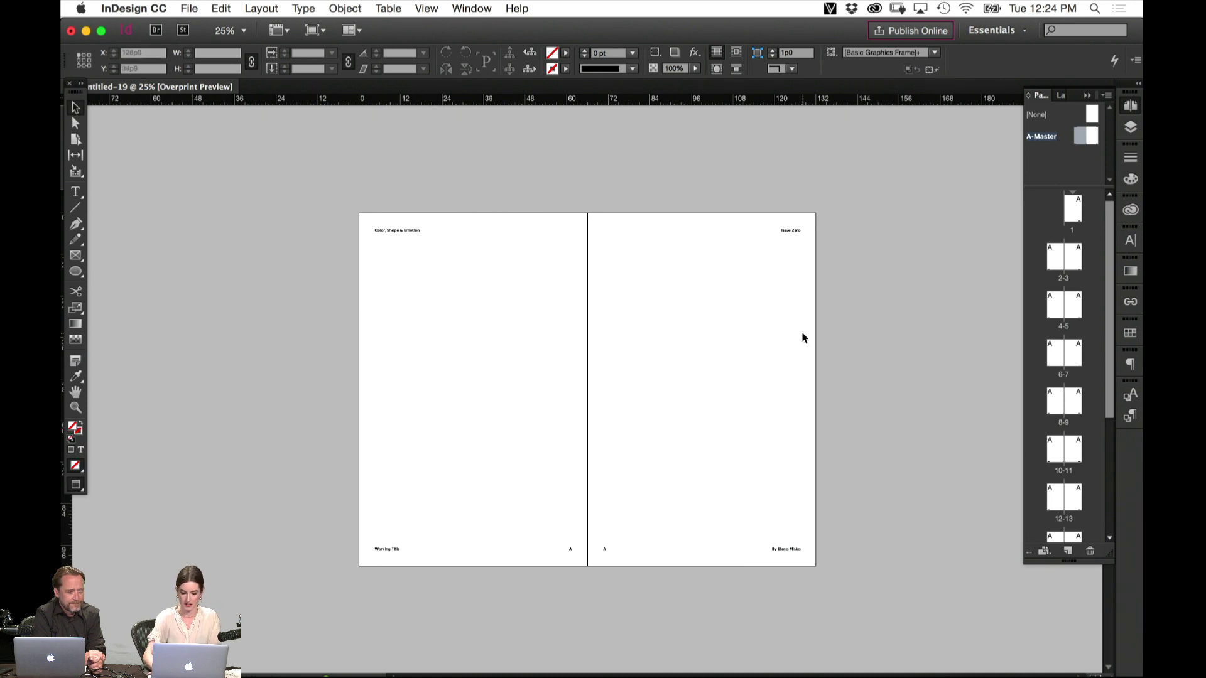
Compare the page number markers on A-Master with the page numbers on spread 2-3
key("super+equal")
left_click_drag(842, 253, 659, 463)
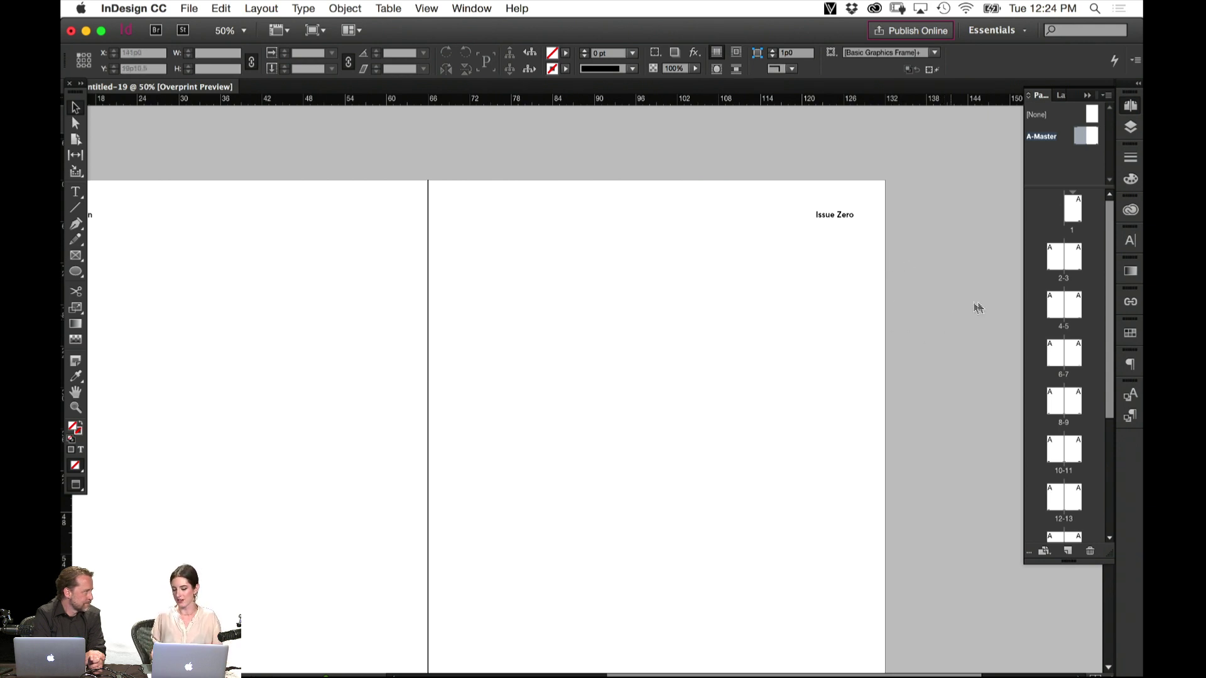
left_click_drag(680, 463, 773, 318)
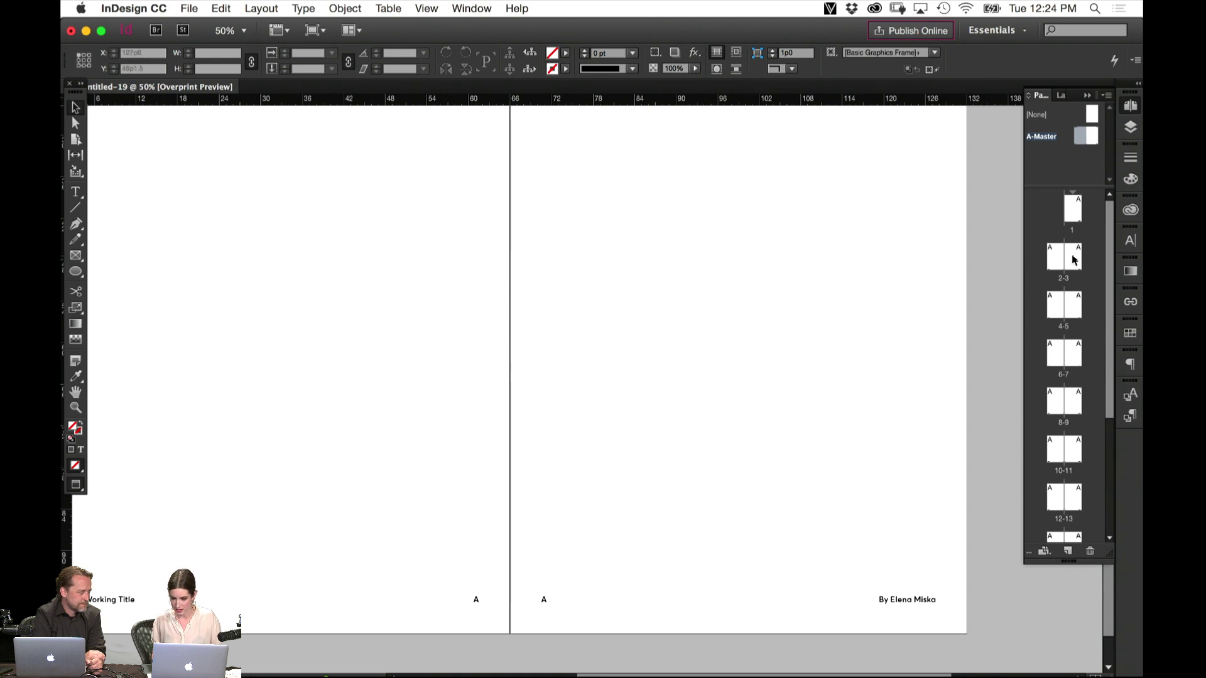
left_click_drag(1075, 259, 1078, 255)
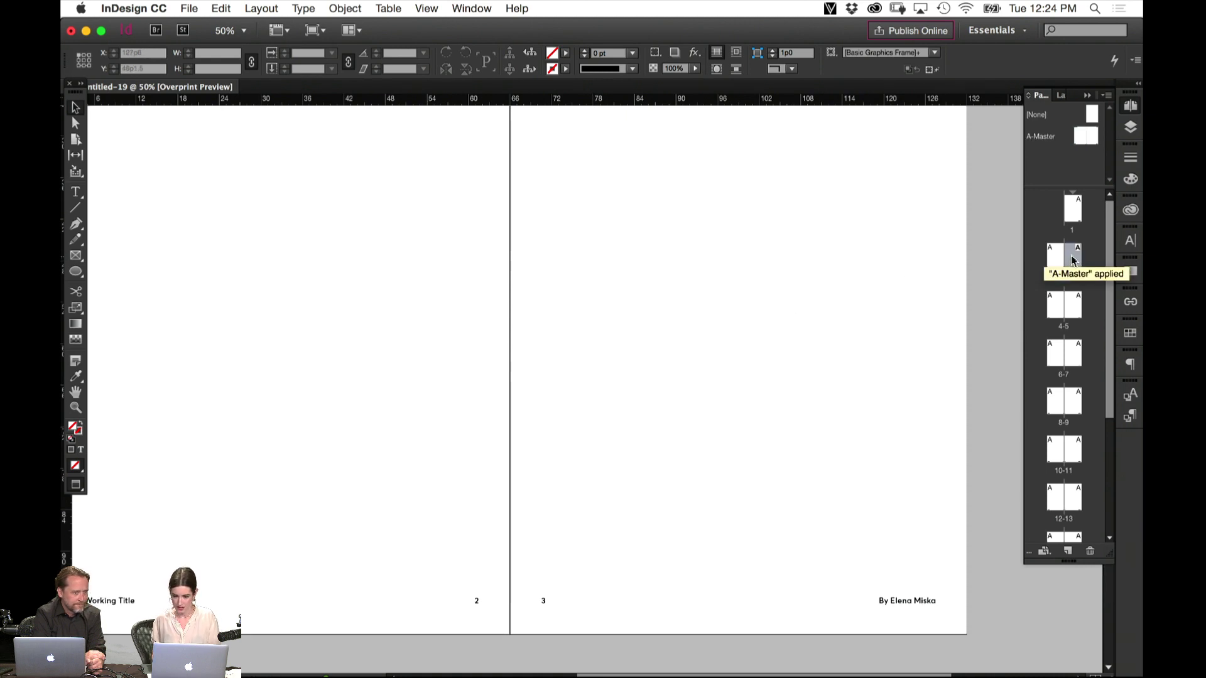
double_click(1071, 263)
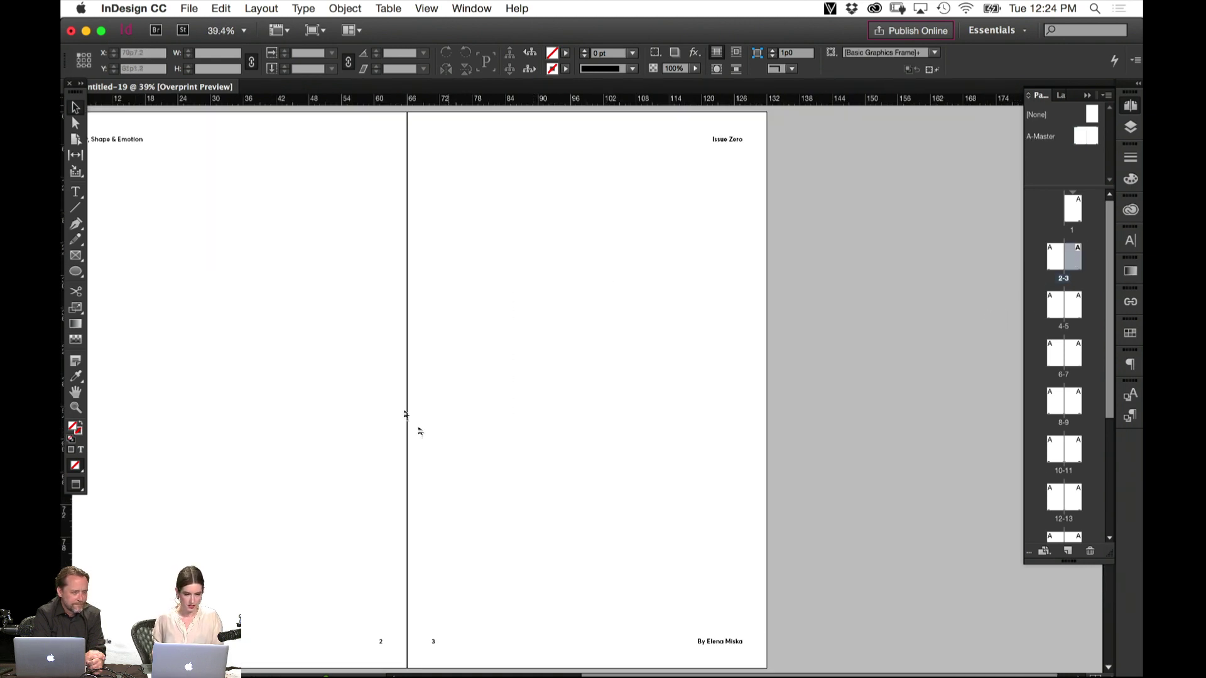
left_click(312, 8)
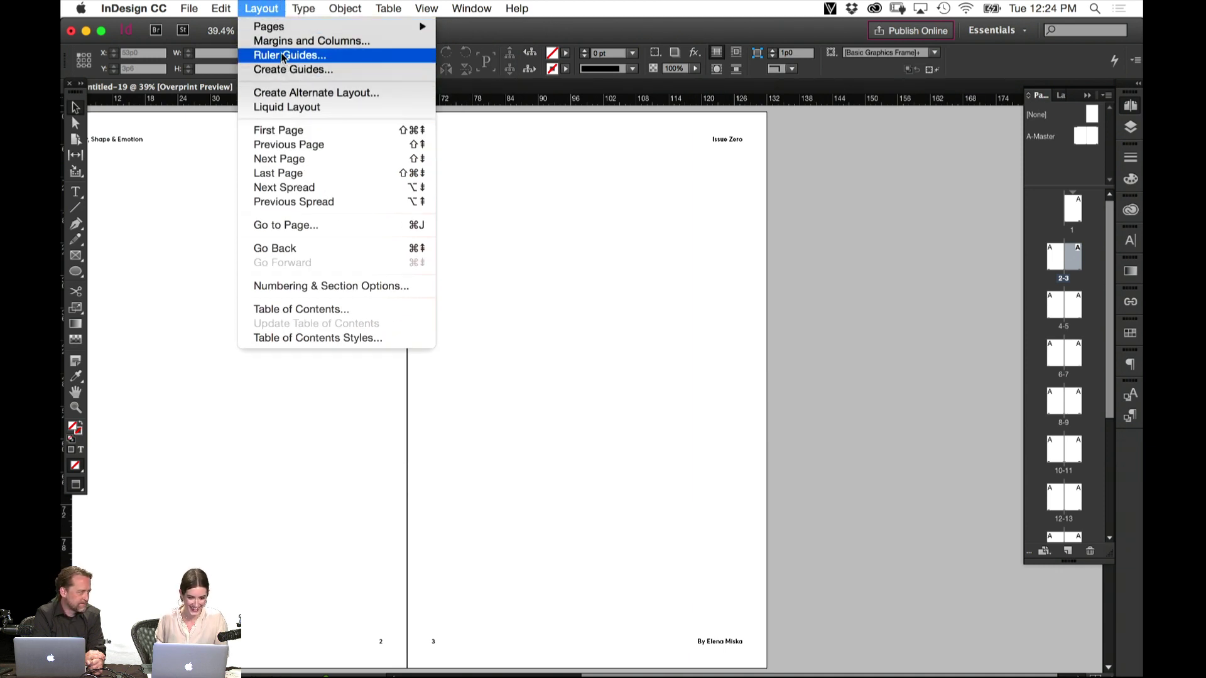
mouse_move(302, 13)
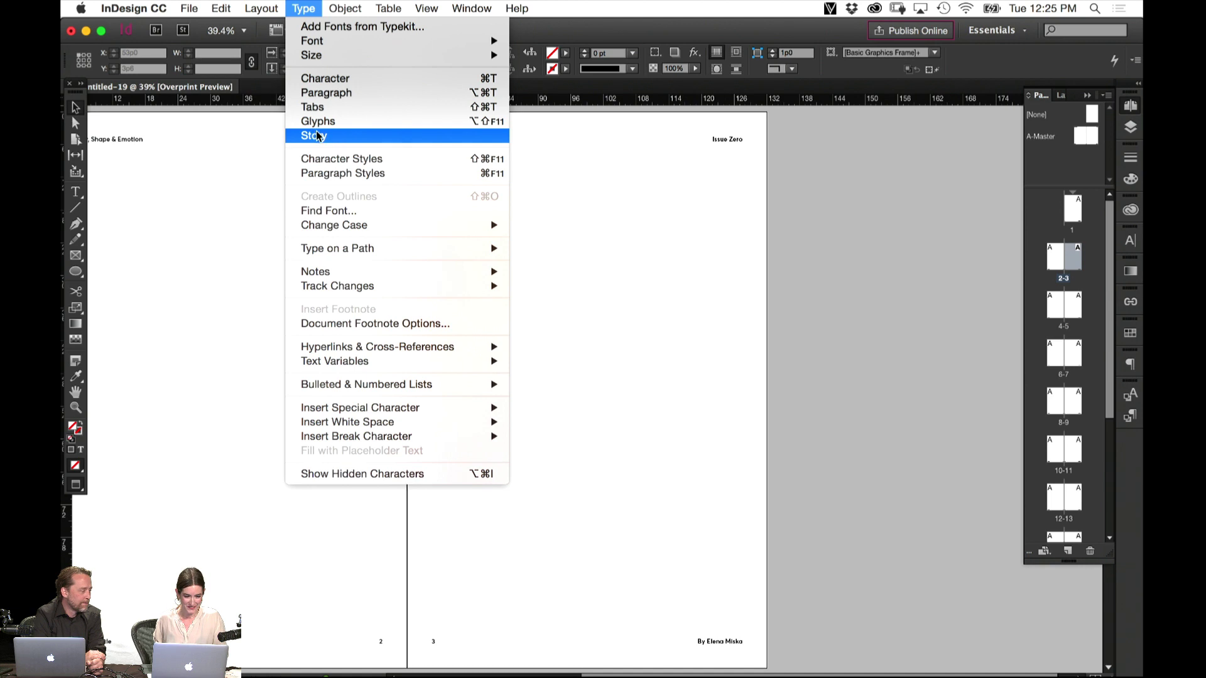
mouse_move(341, 58)
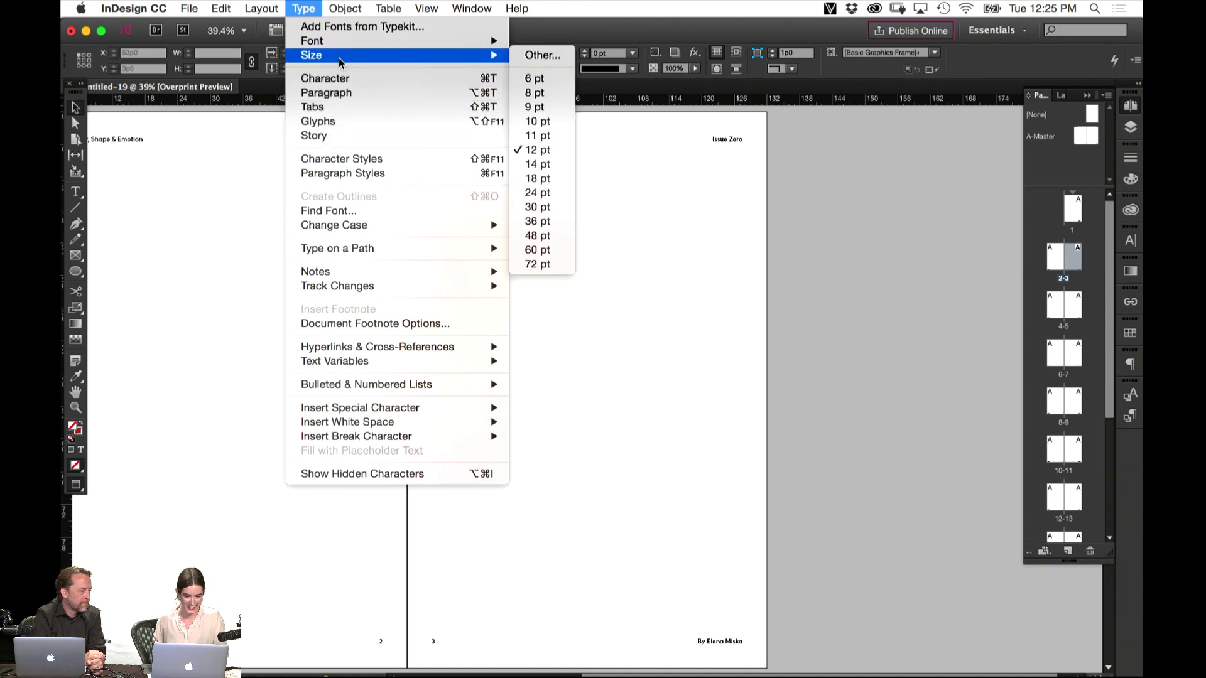
left_click(219, 135)
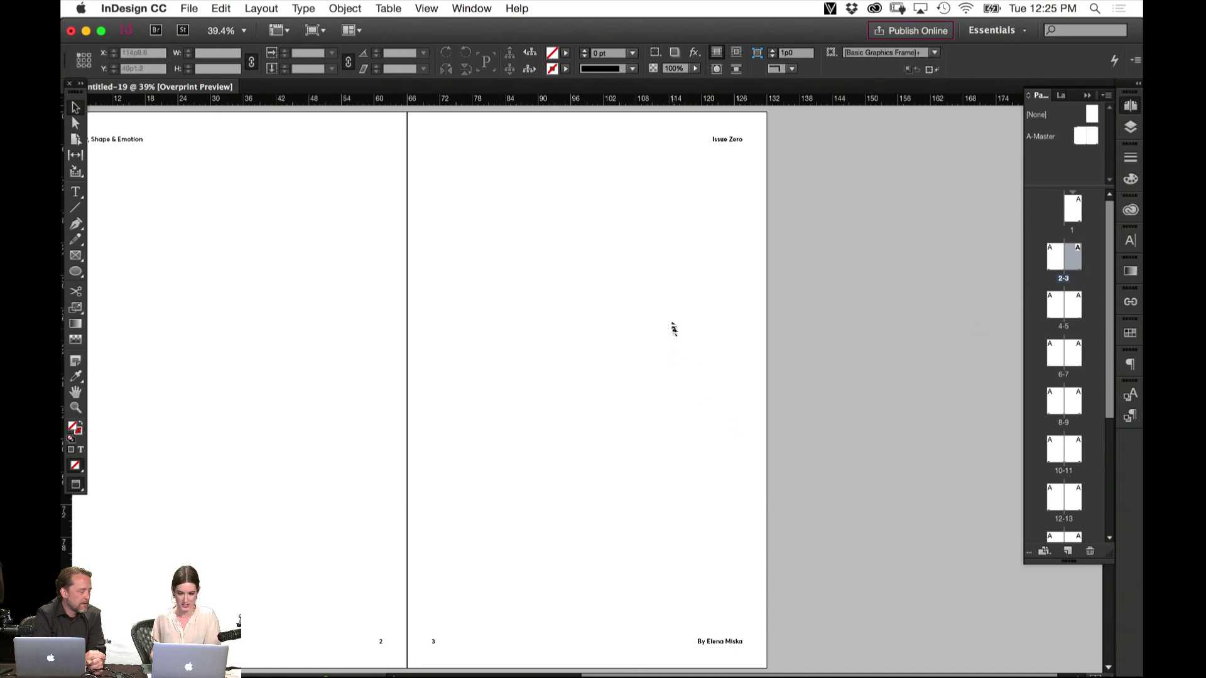
Start a new section on page 3, with page numbering restarting at 1 in the 01,02,03... style
right_click(1079, 254)
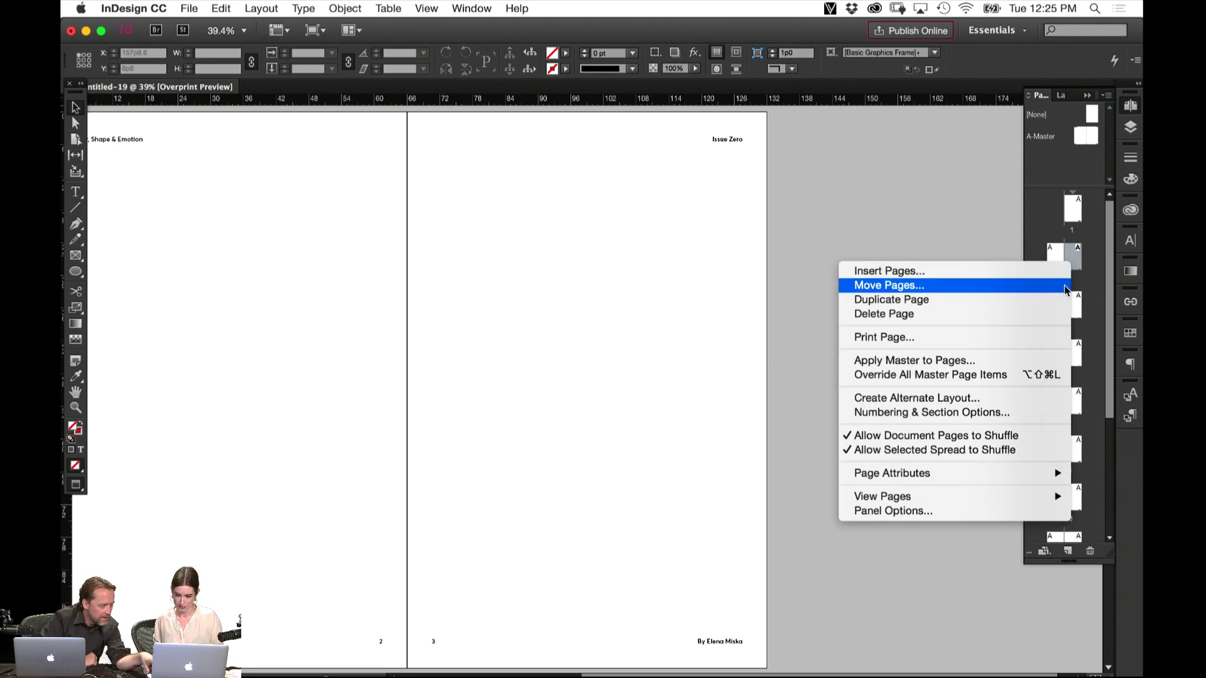
left_click(971, 414)
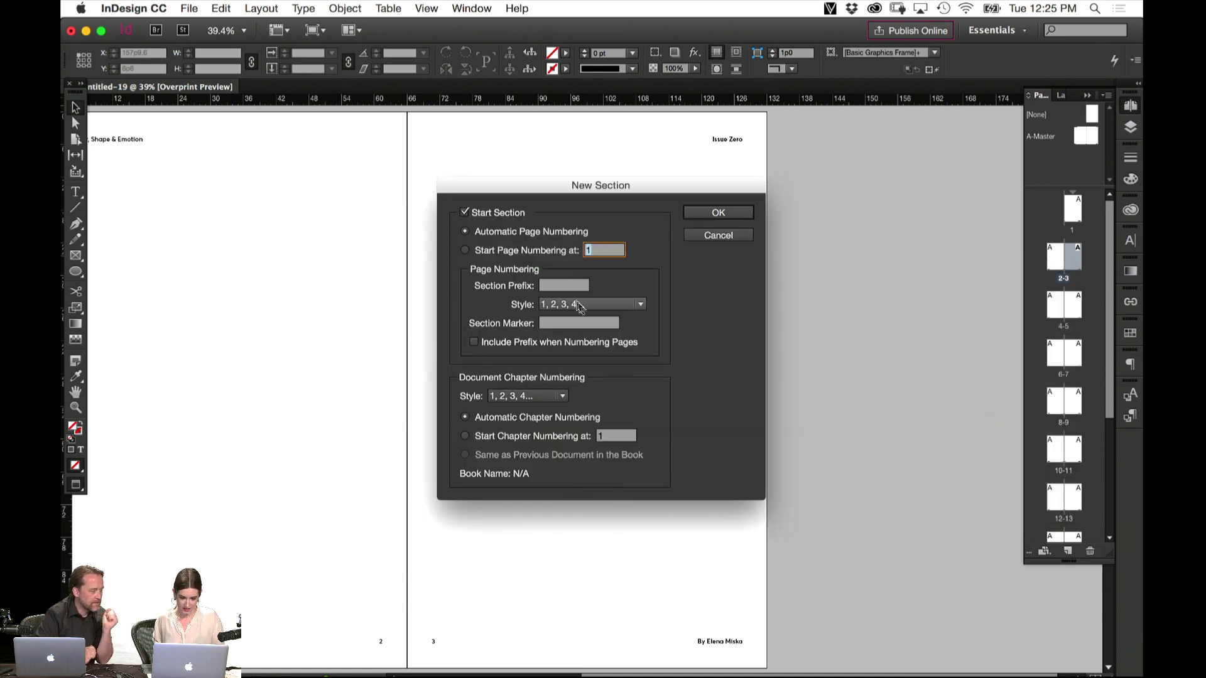
left_click(578, 304)
left_click(575, 335)
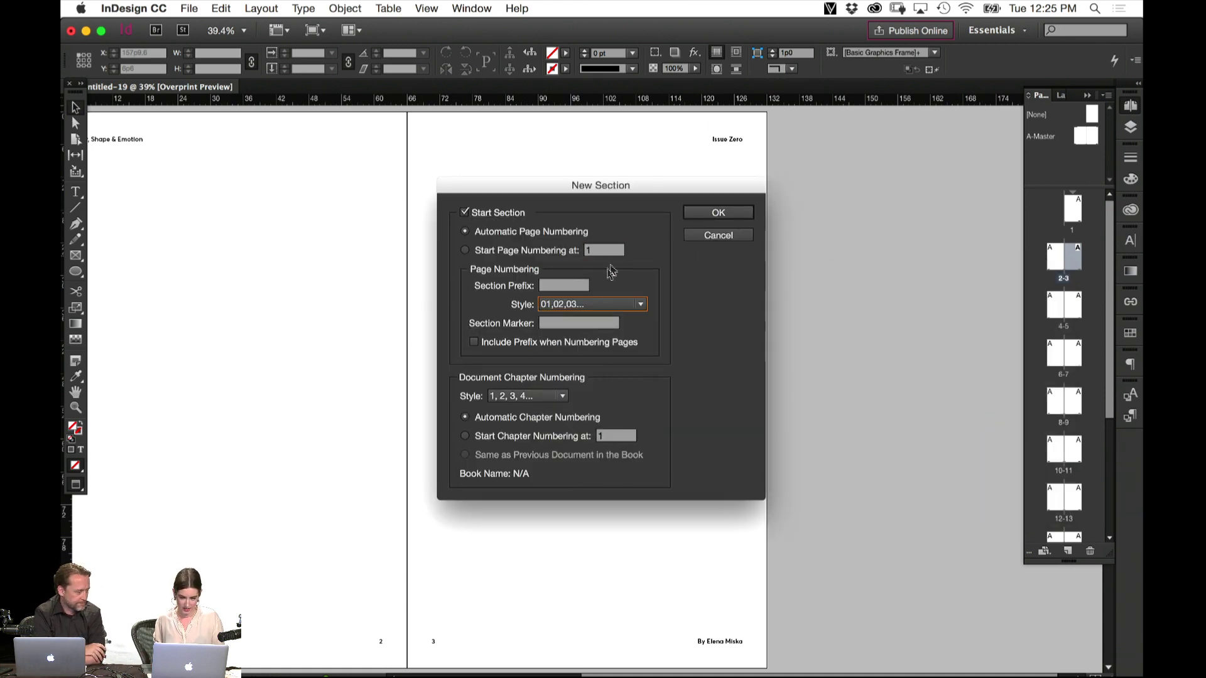
left_click(719, 215)
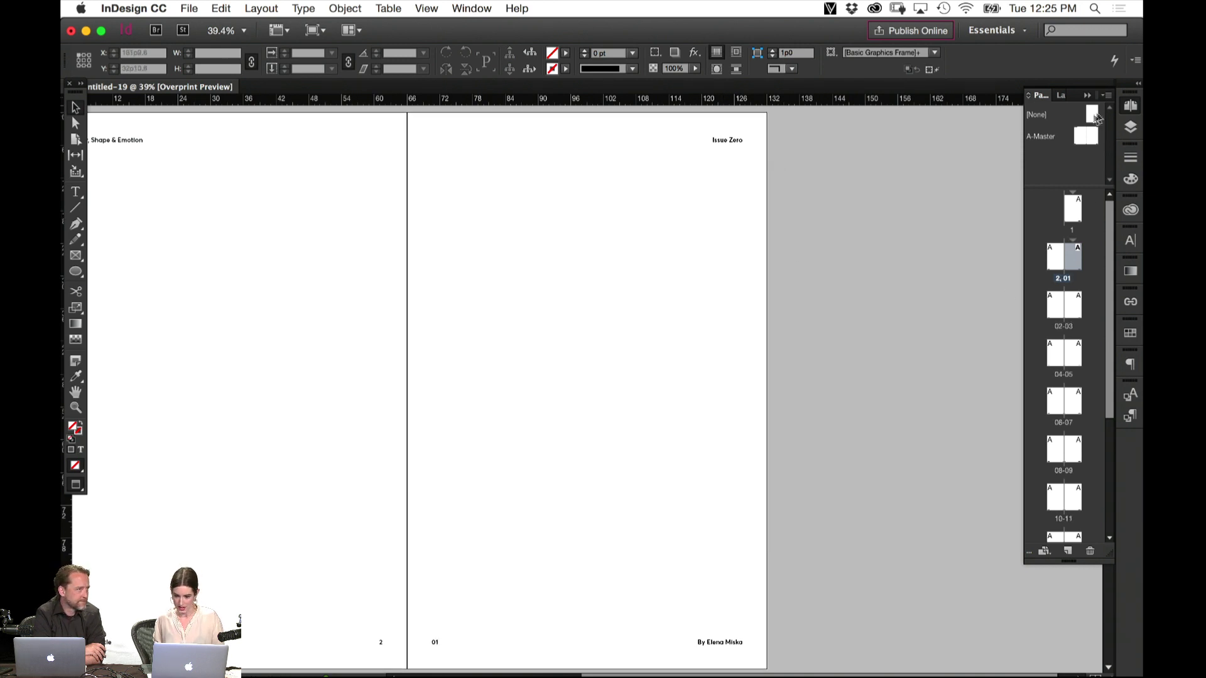
Apply the [None] master to page 2 and to the first page of the document
left_click_drag(1096, 126, 1054, 255)
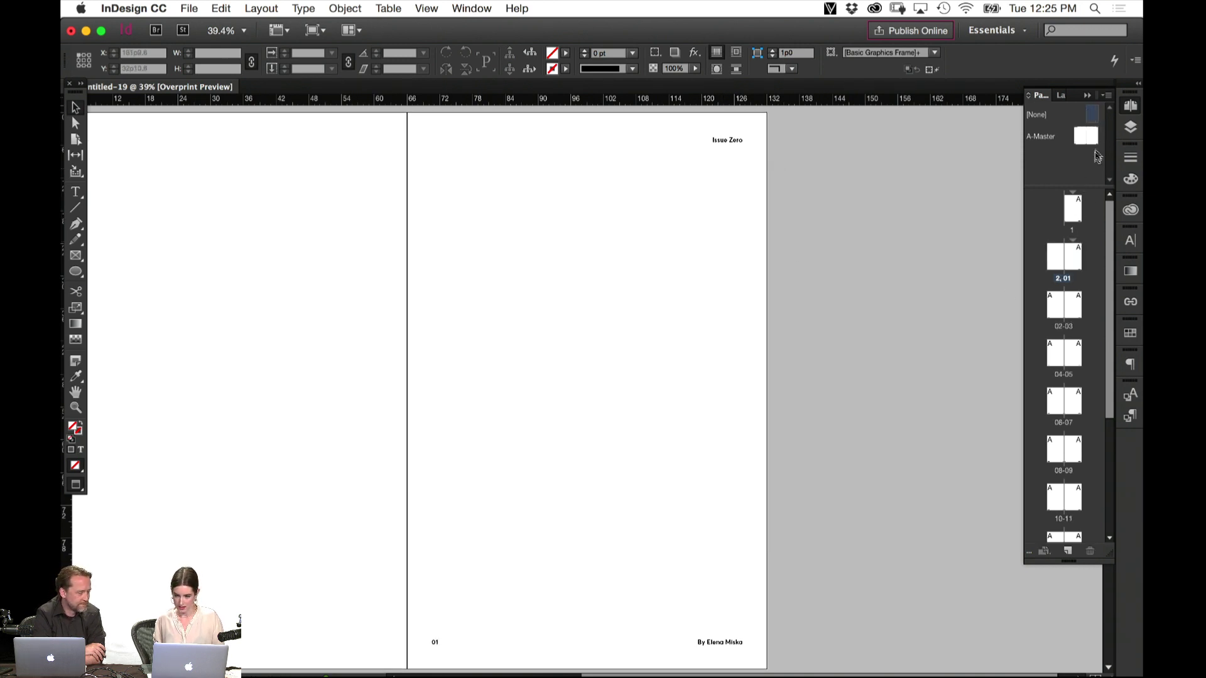
left_click_drag(1087, 117, 1071, 212)
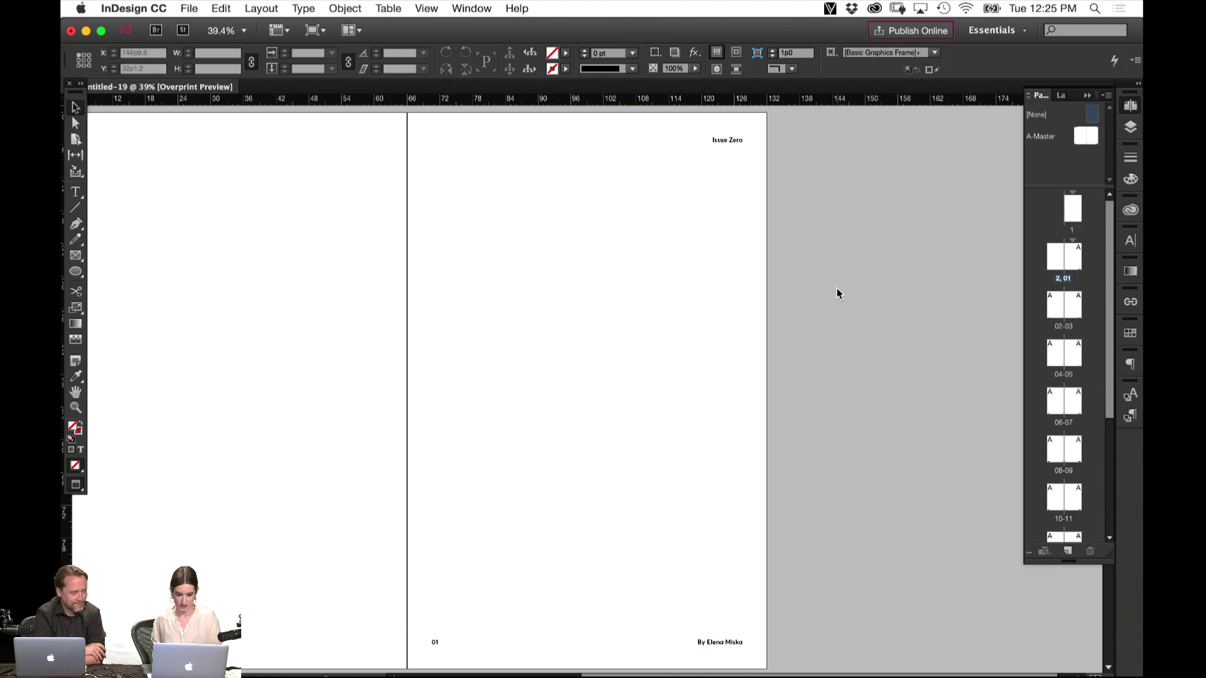
left_click_drag(577, 274, 679, 429)
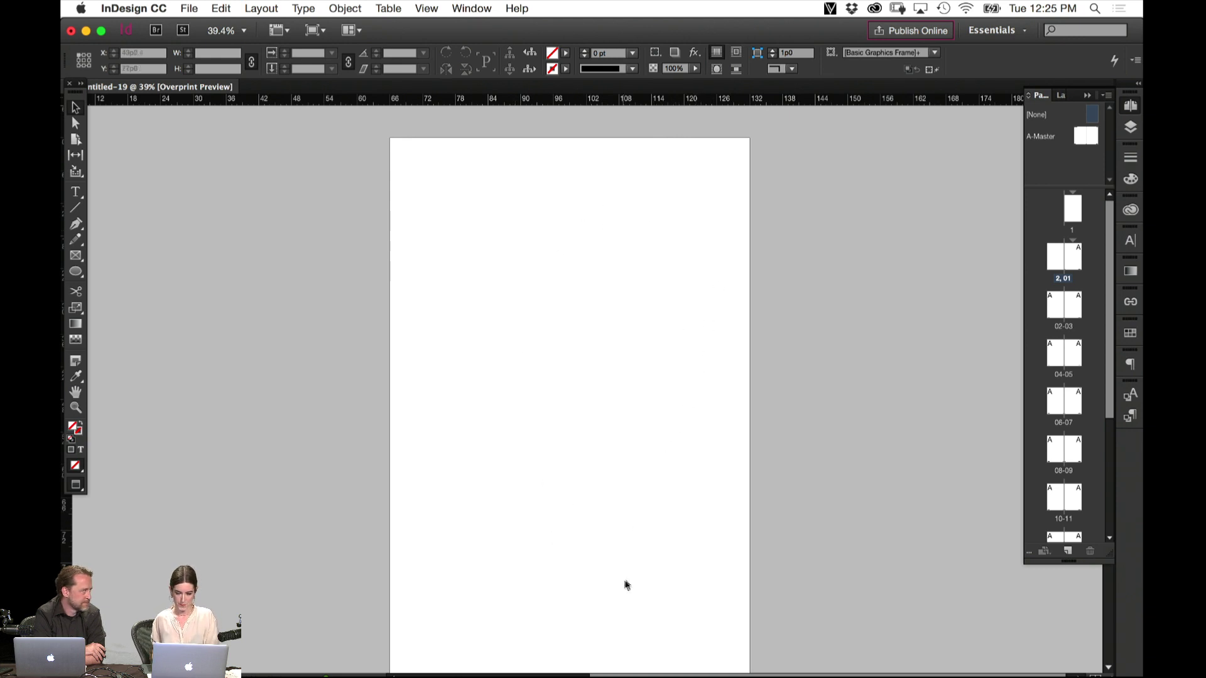
left_click_drag(628, 601, 695, 207)
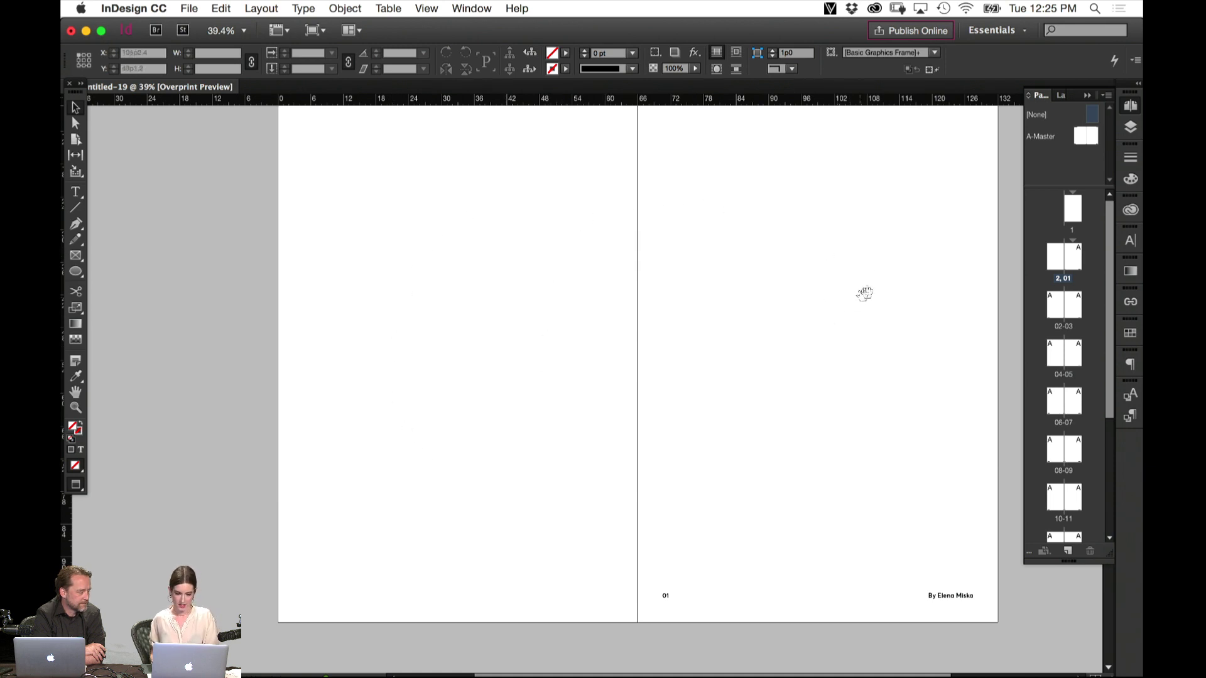
Examine the headers, footers and page numbers on spreads 2,01 and 02-03 and compare them with A-Master and page 1
left_click_drag(864, 291, 813, 320)
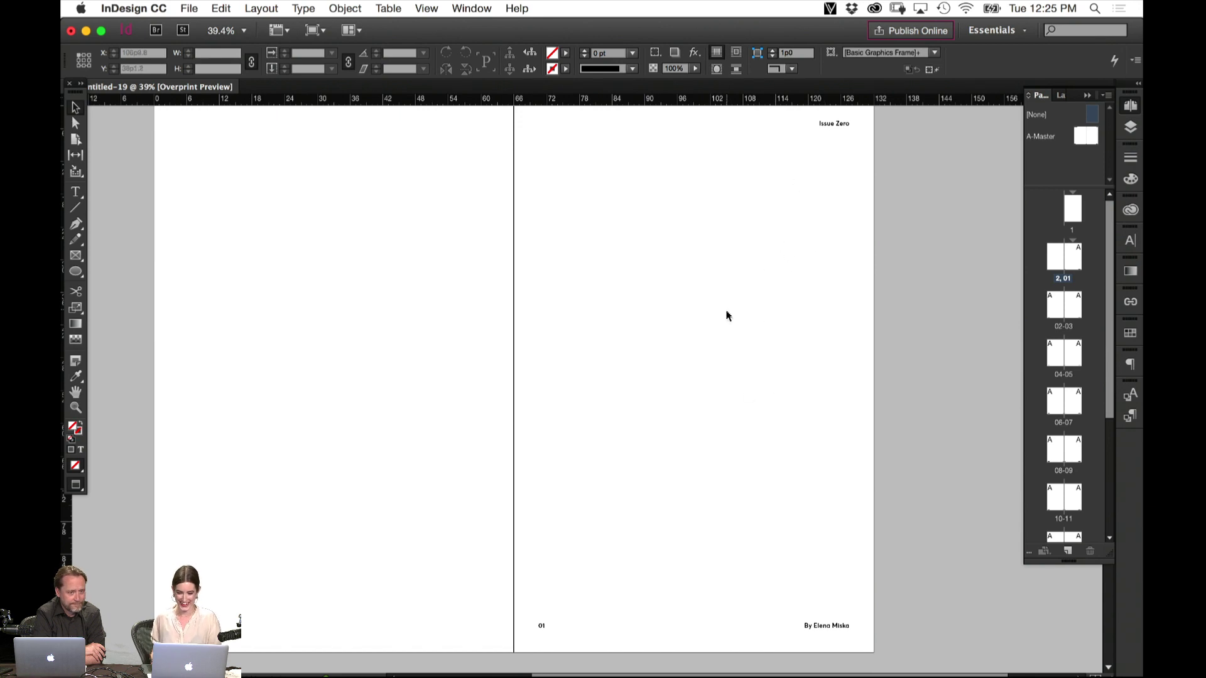
mouse_move(712, 331)
left_mouse_down()
mouse_move(703, 358)
mouse_move(712, 347)
left_mouse_up()
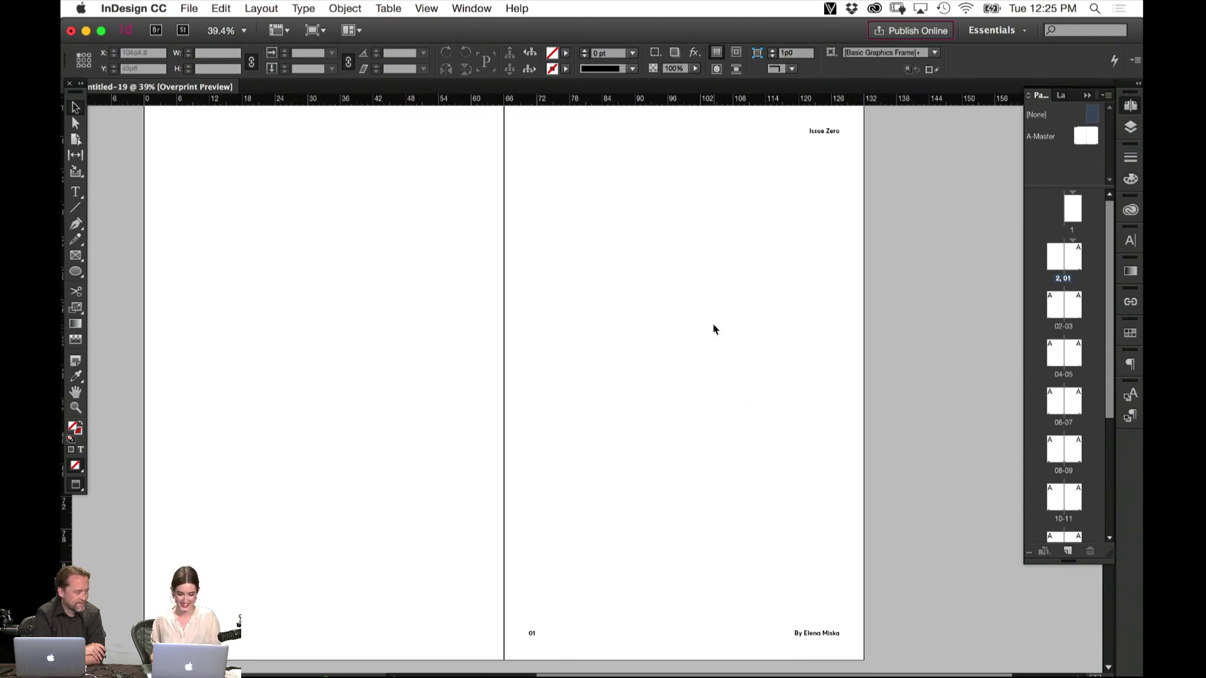
scroll(690, 407, "down", 10)
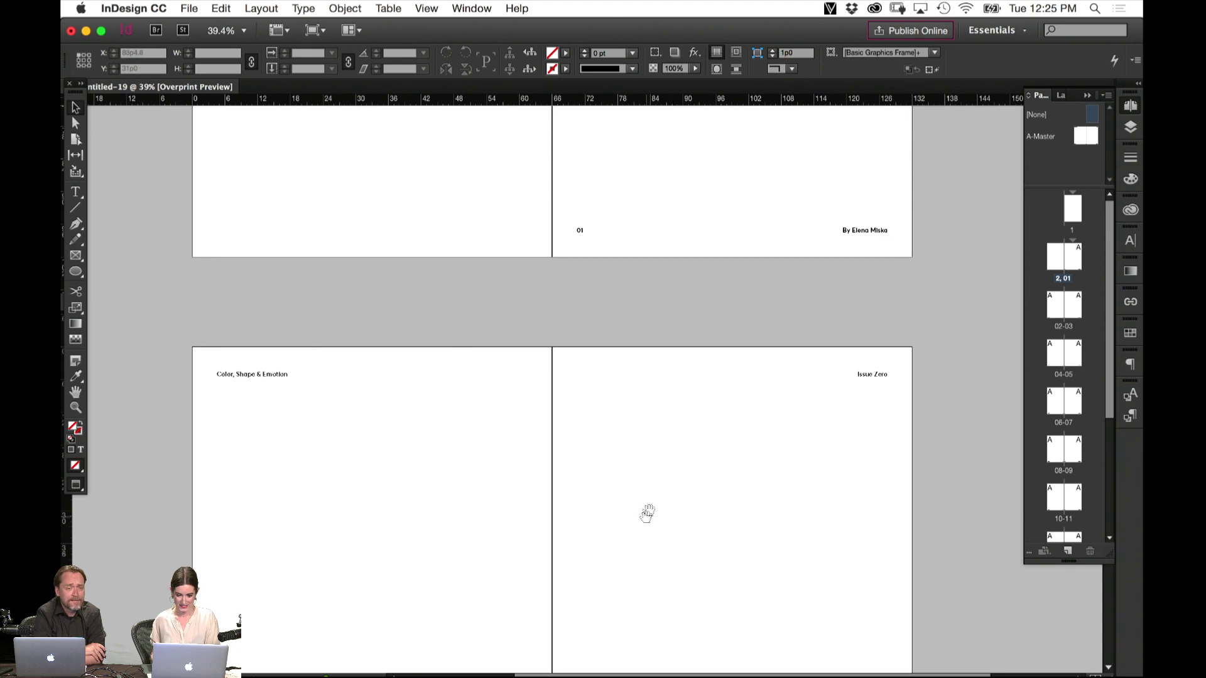
scroll(647, 509, "down", 5)
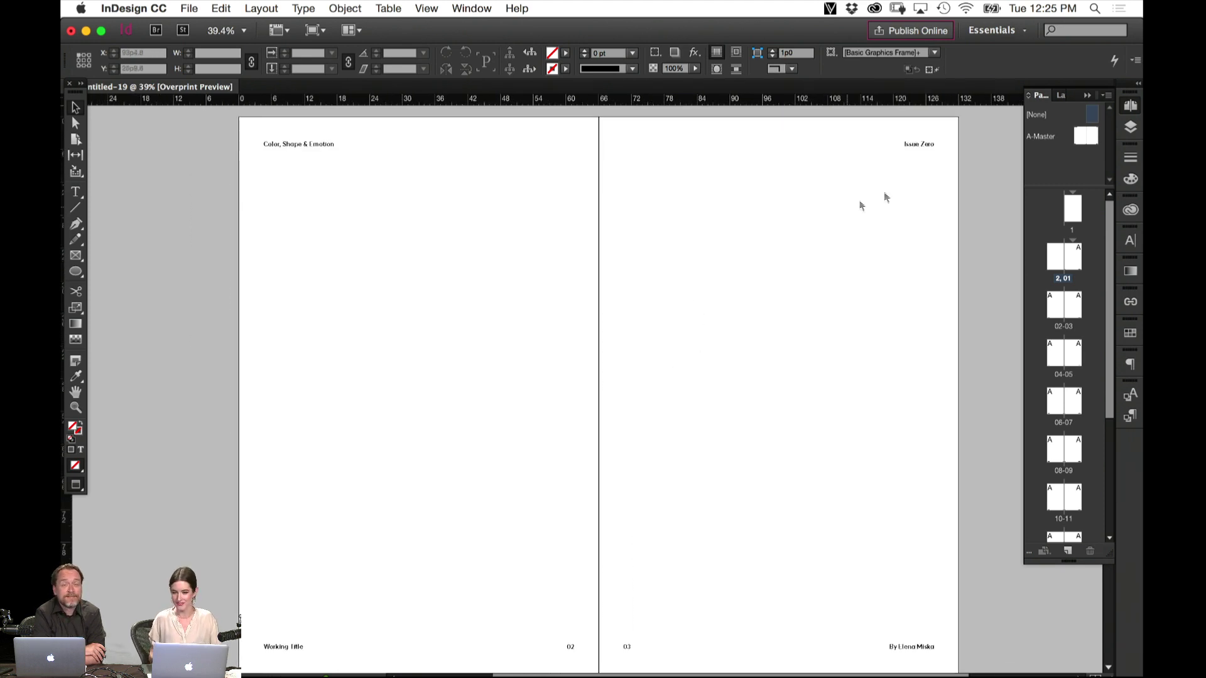
double_click(1077, 136)
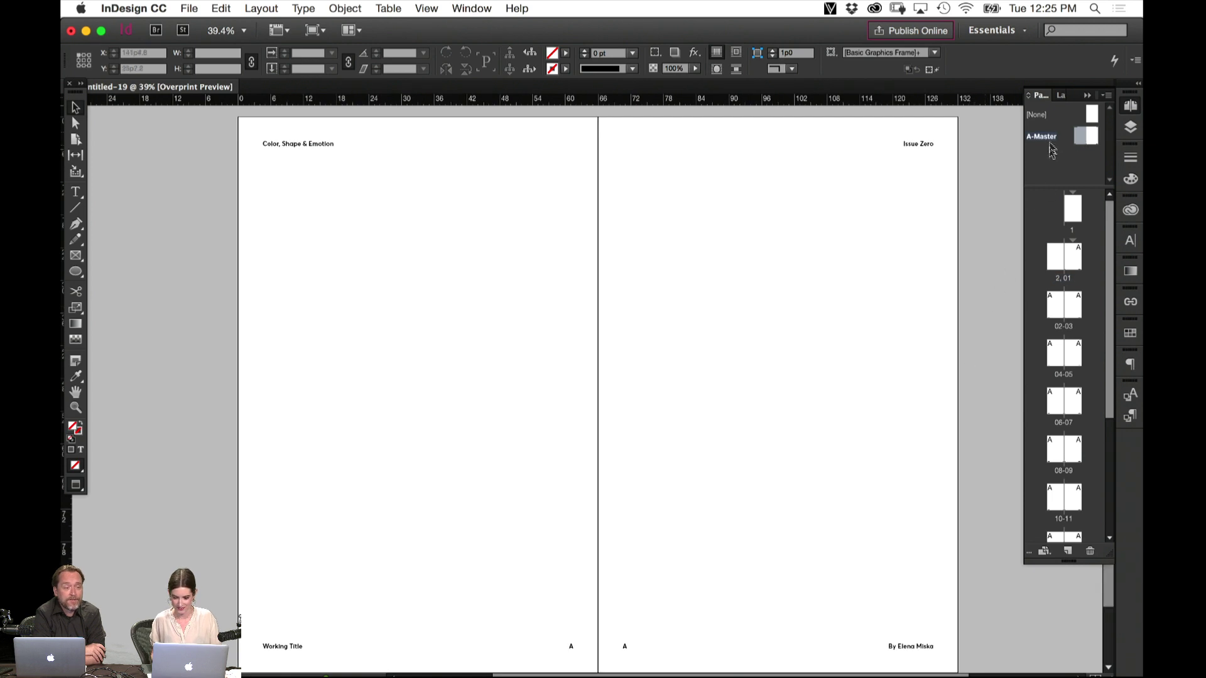
double_click(1074, 267)
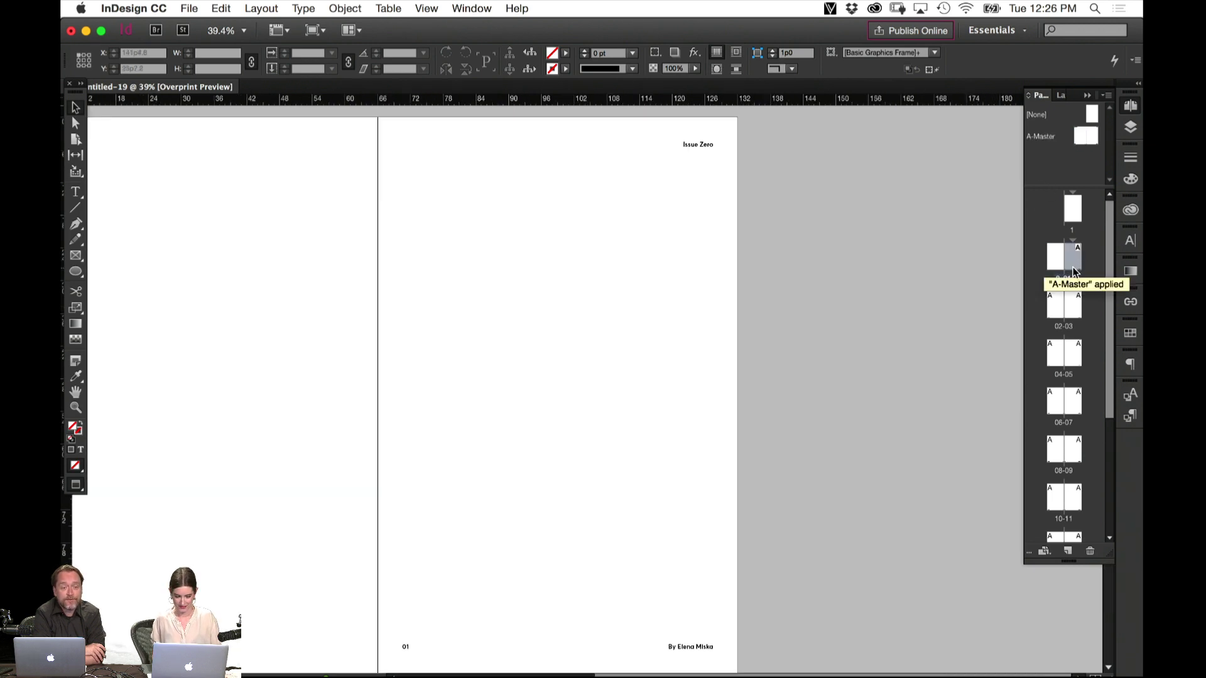
double_click(1076, 311)
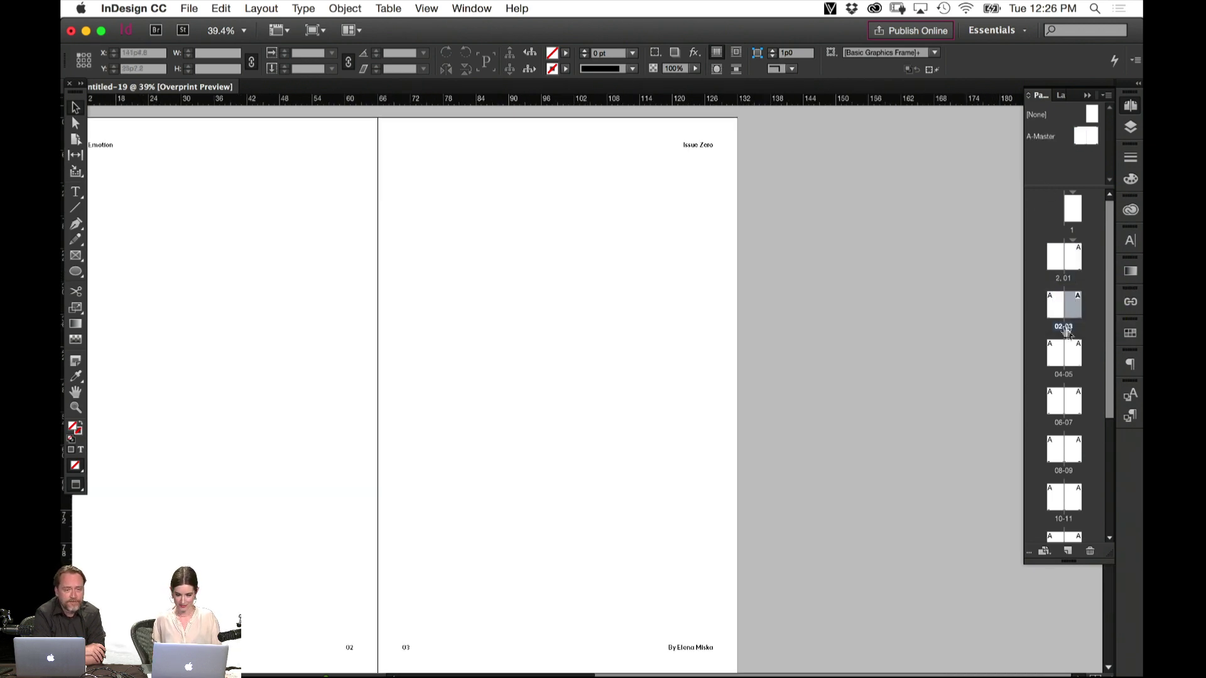
double_click(1074, 354)
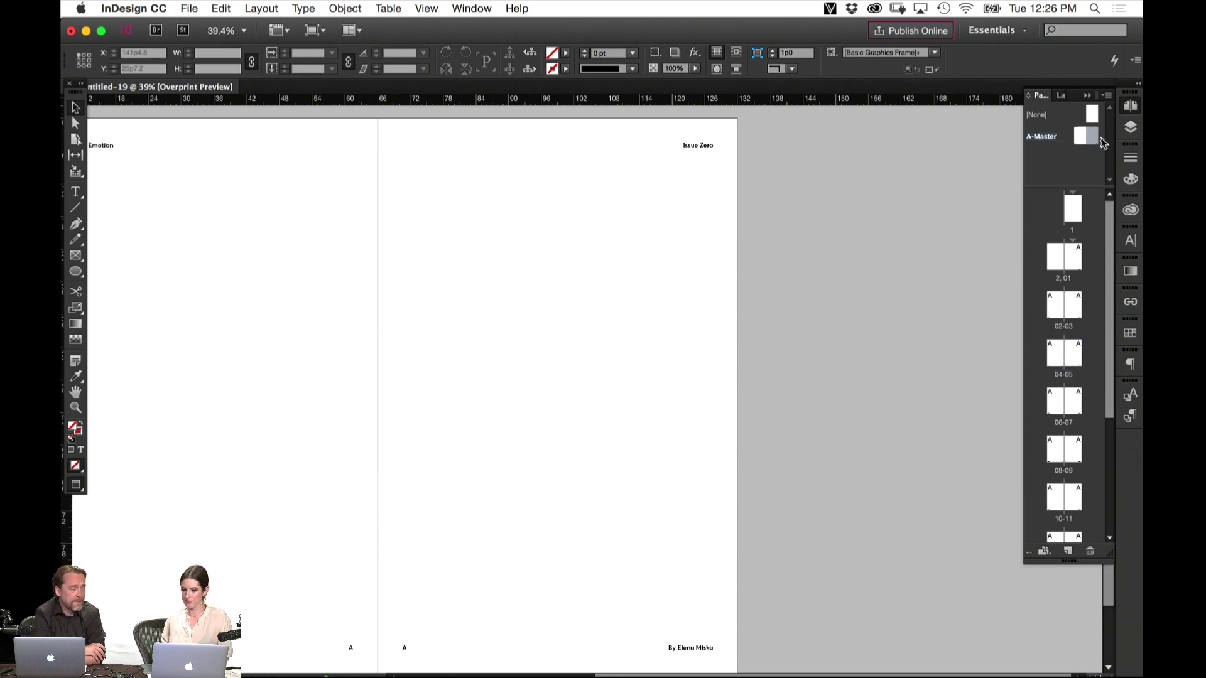
double_click(1080, 215)
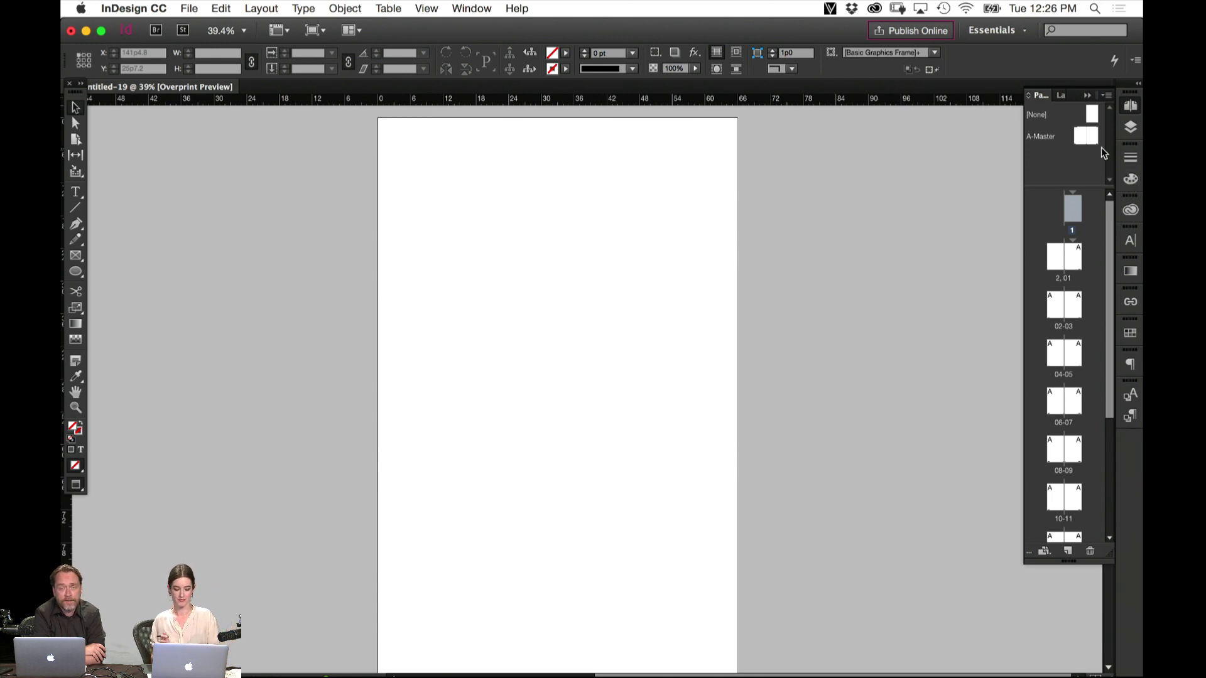
Switch to Normal screen mode and compare the guides on page 01 with the pages that use the [None] master
key("w")
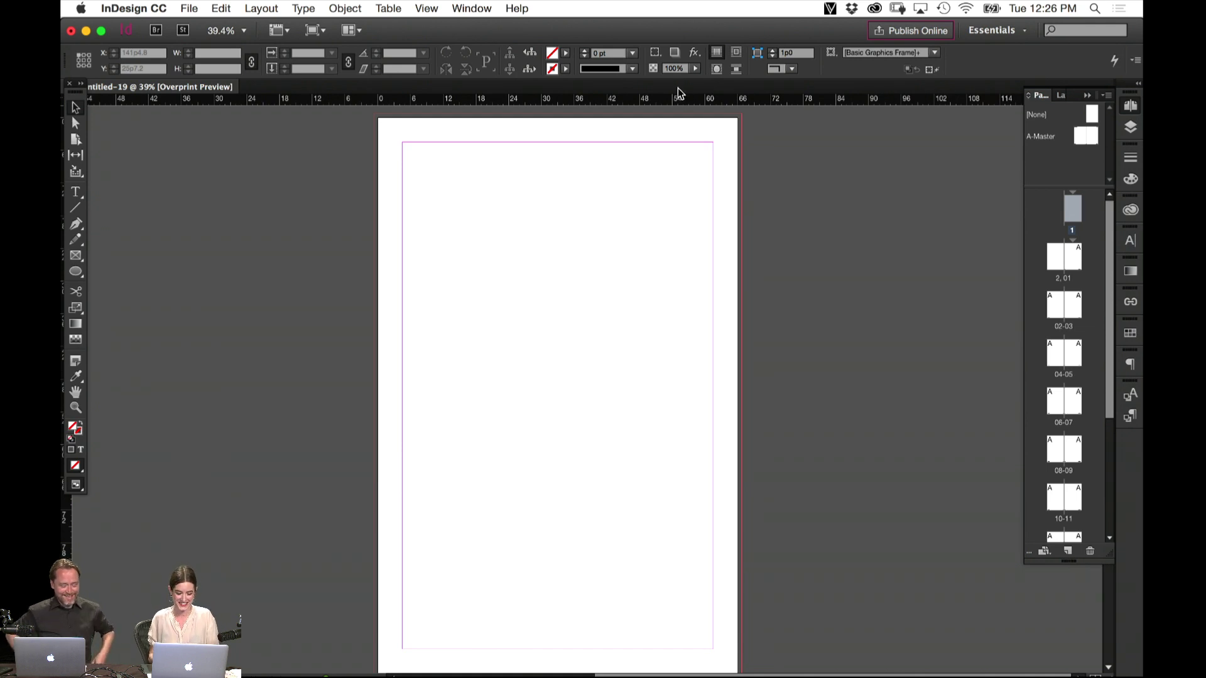
scroll(663, 330, "down", 10)
scroll(664, 331, "down", 7)
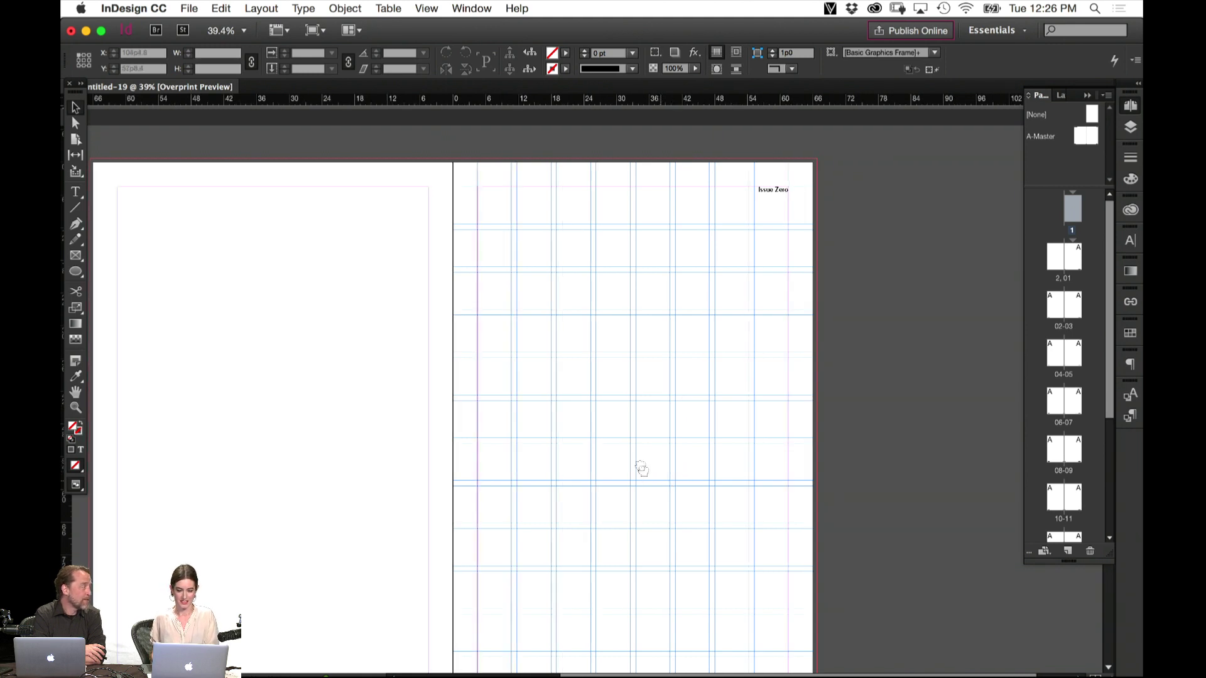
left_click_drag(672, 468, 657, 429)
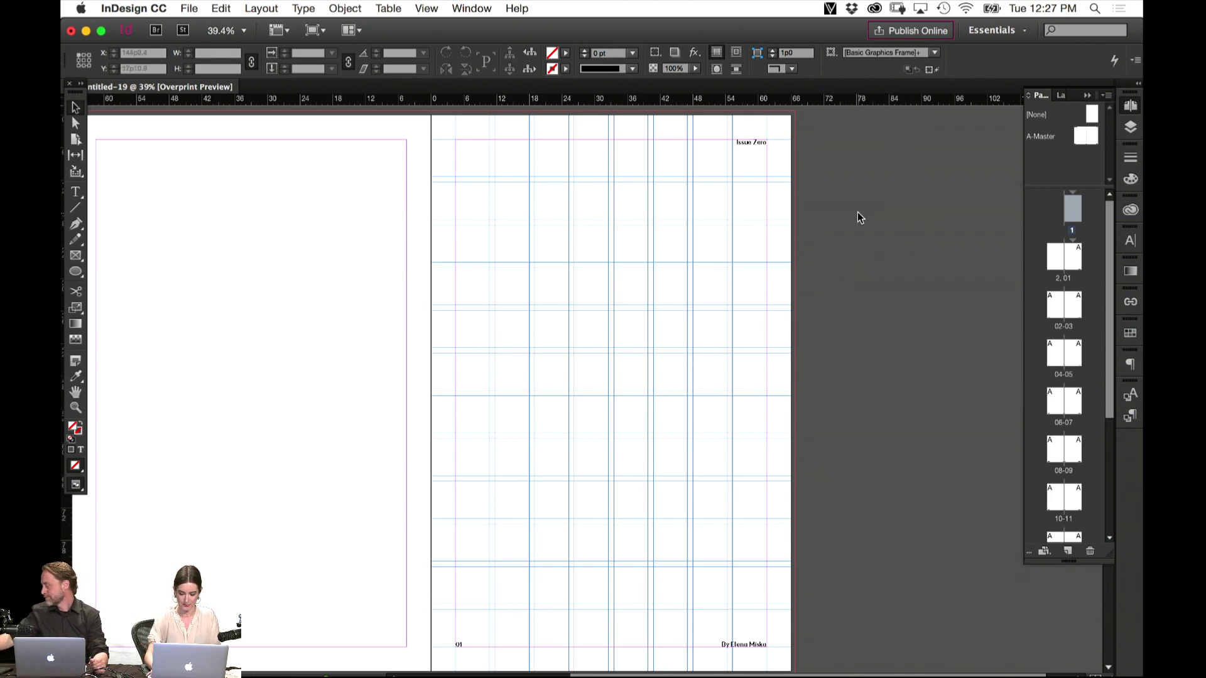
key("super+equal")
scroll(802, 306, "right", 3)
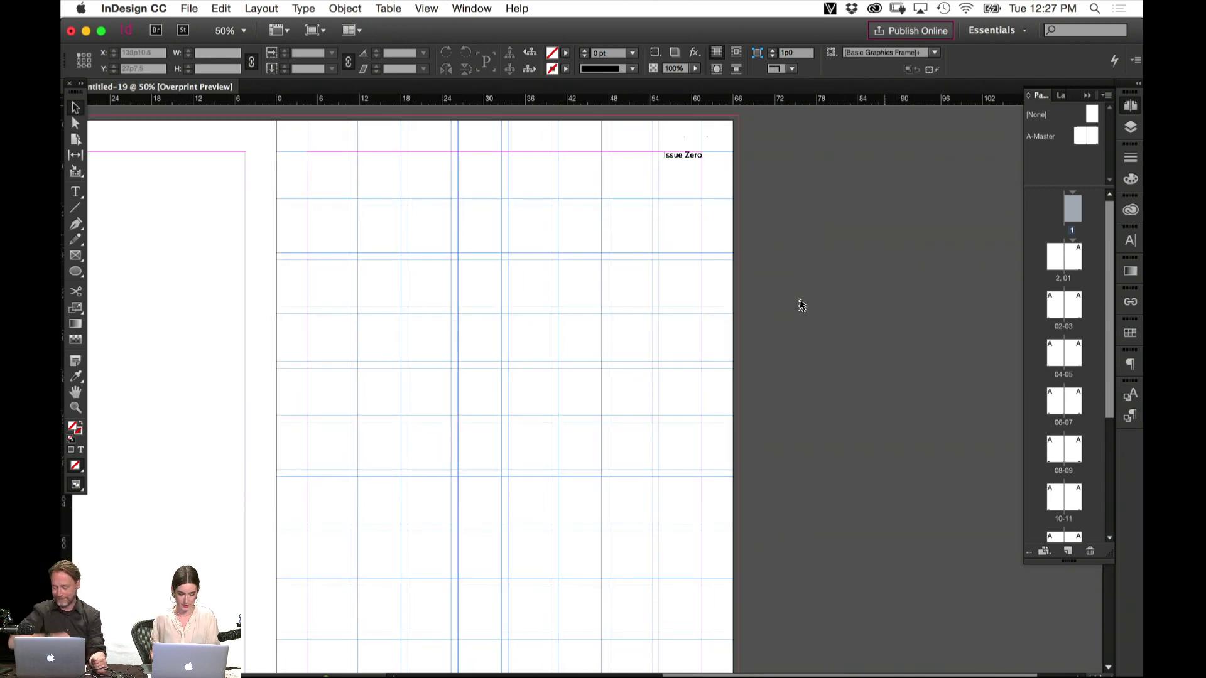
key("w")
left_click_drag(568, 129, 590, 321)
key("w")
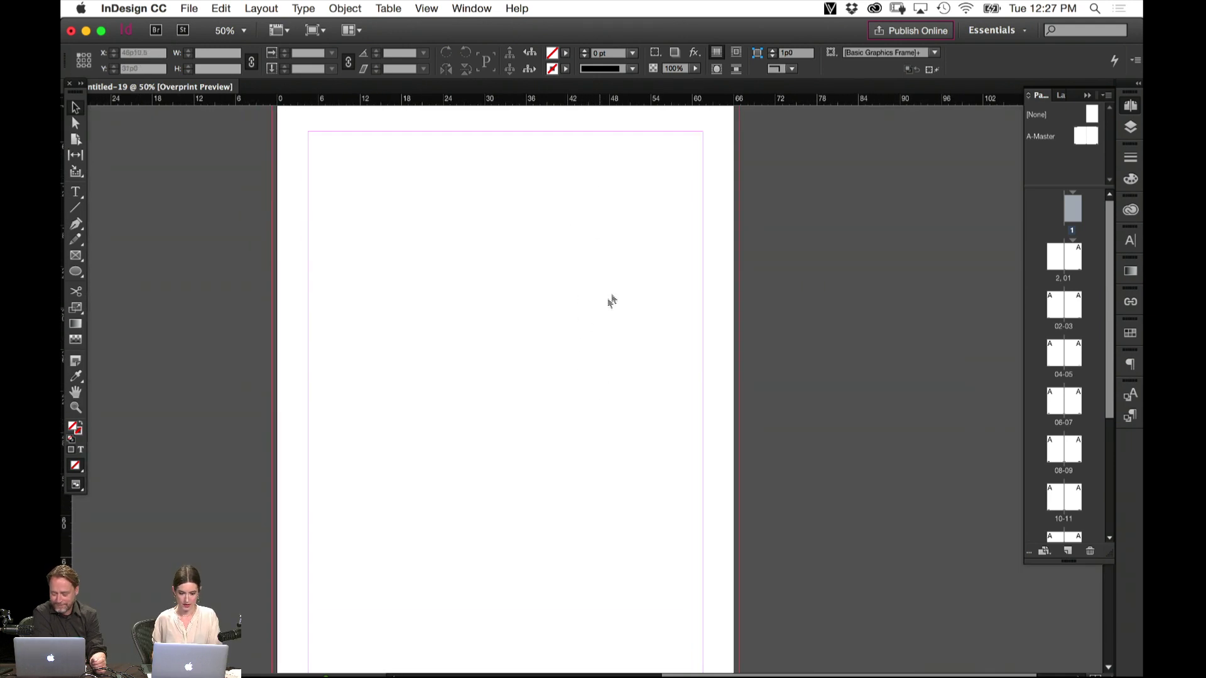
Place the Gouchae-Collage-1_10.17.16.jpg image from the AdobeLive Links folder on the cover page, spanning the width between the side margins
key("super+d")
left_click(280, 124)
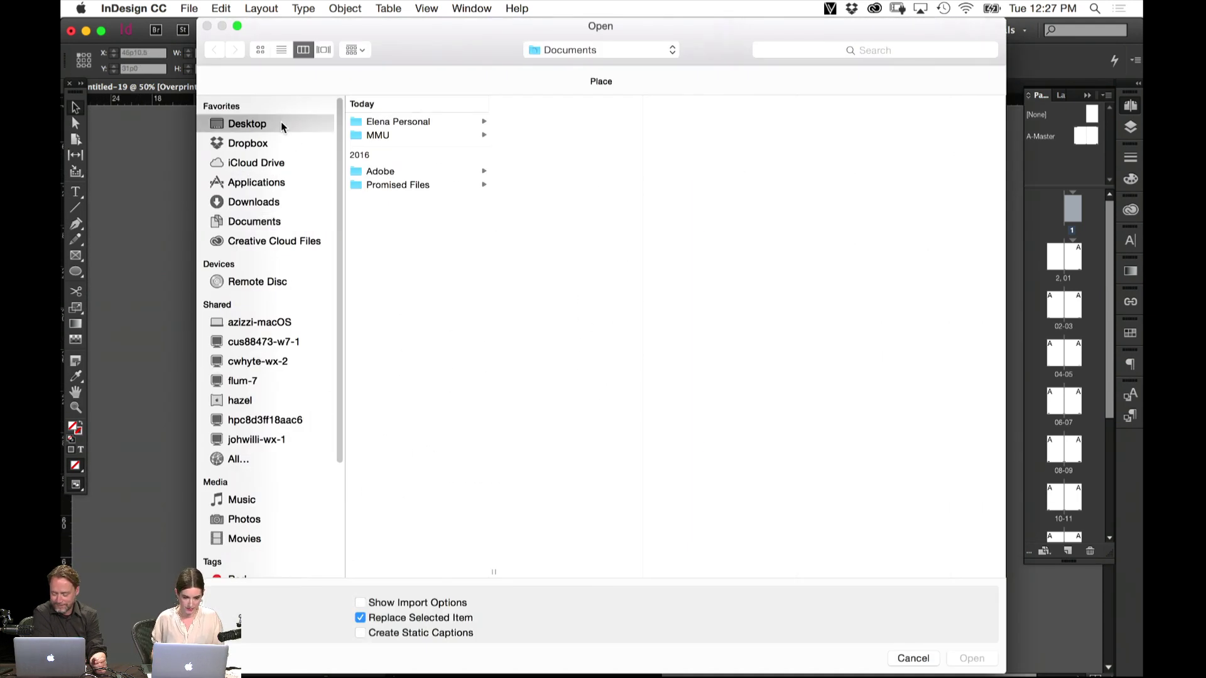
left_click(427, 123)
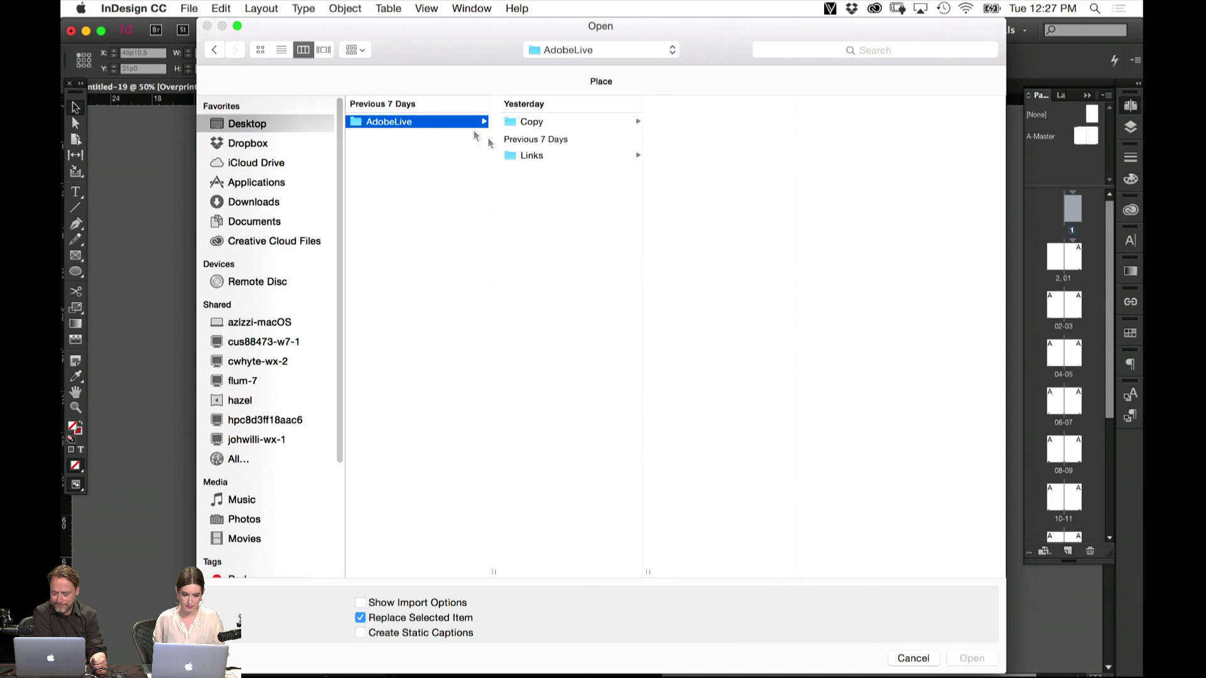
left_click(587, 154)
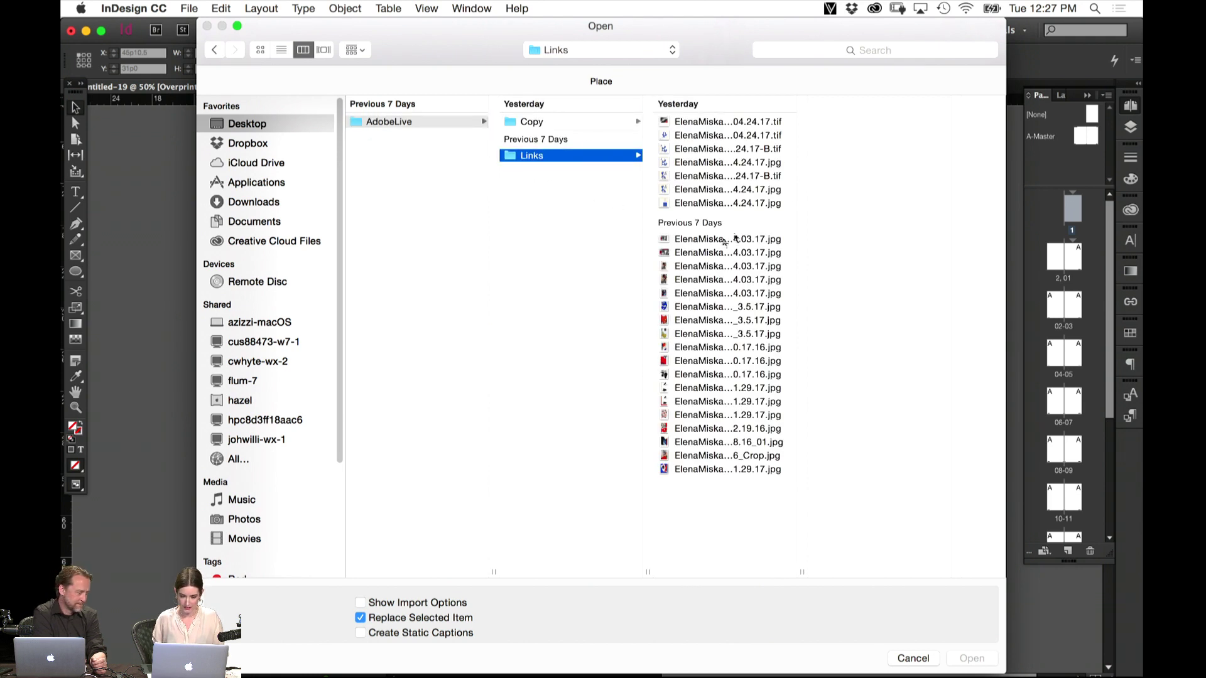
left_click(719, 348)
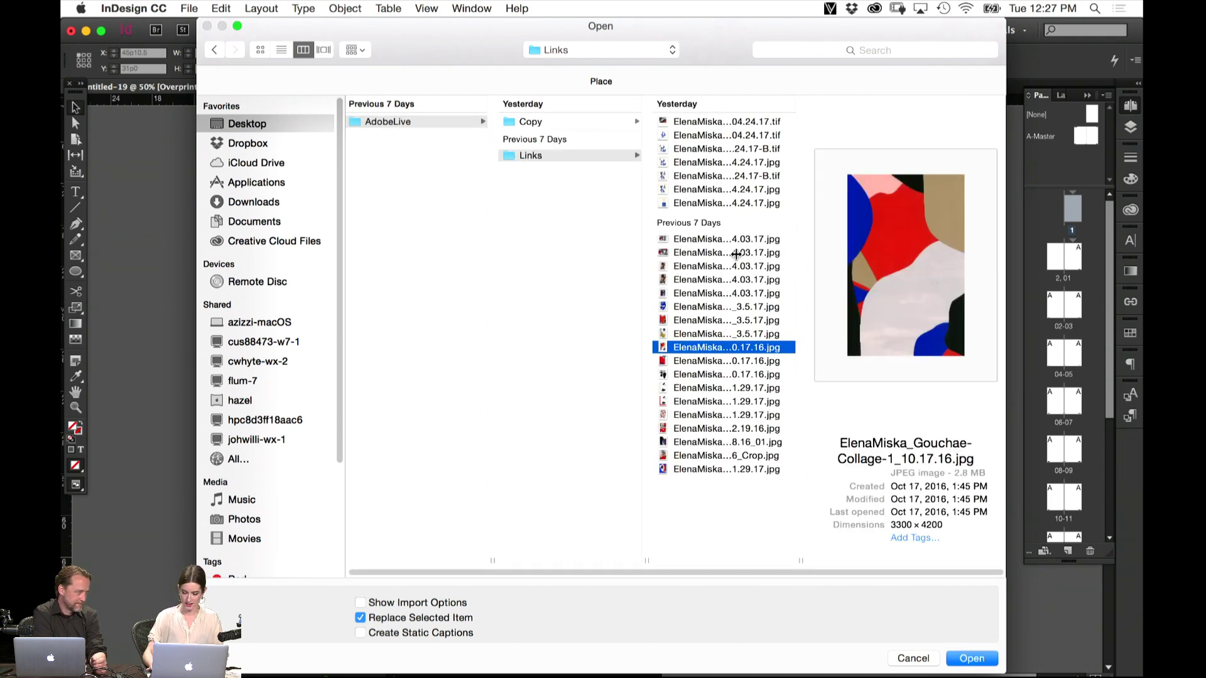
key("Return")
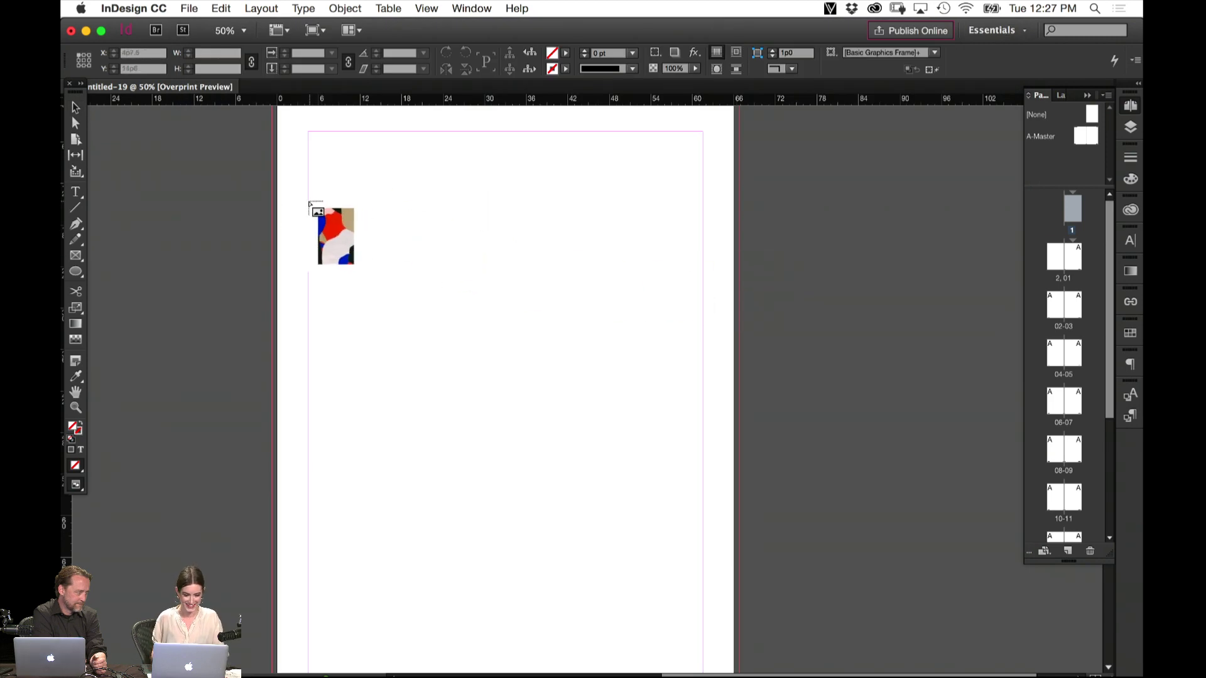
left_click_drag(309, 202, 647, 602)
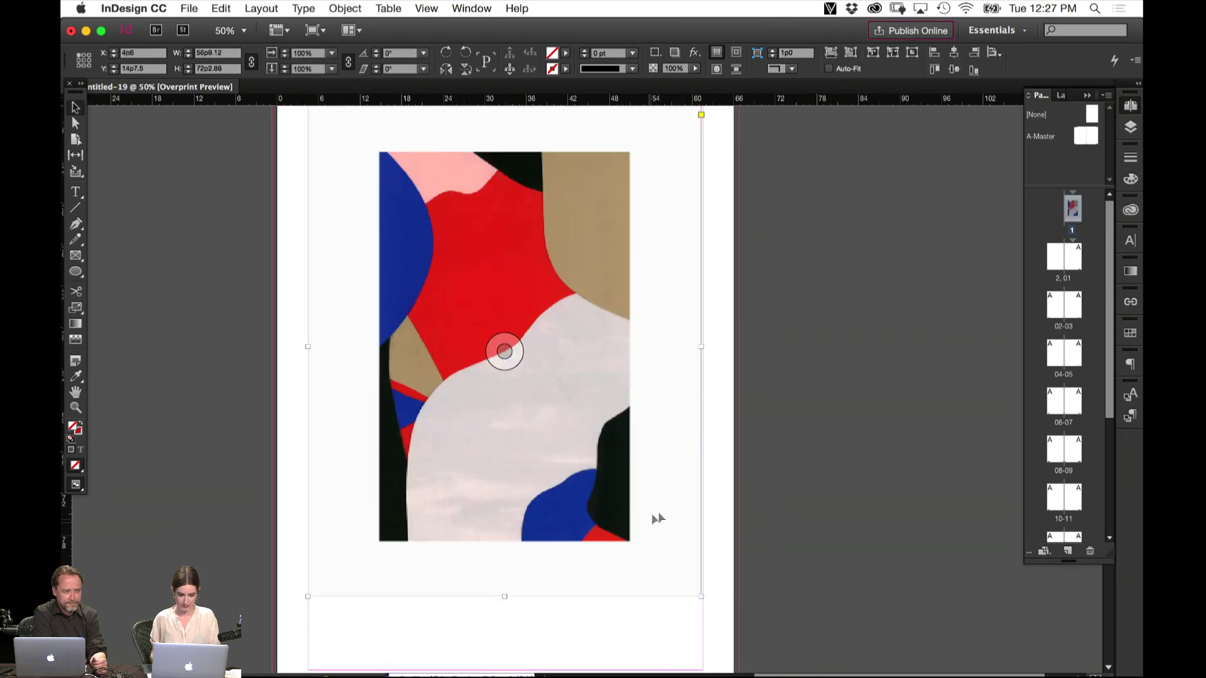
Extend the collage frame to the bottom margin, making it 57p0 wide and 82p10.5 high, and fill the frame proportionally with the image
scroll(747, 534, "down", 5)
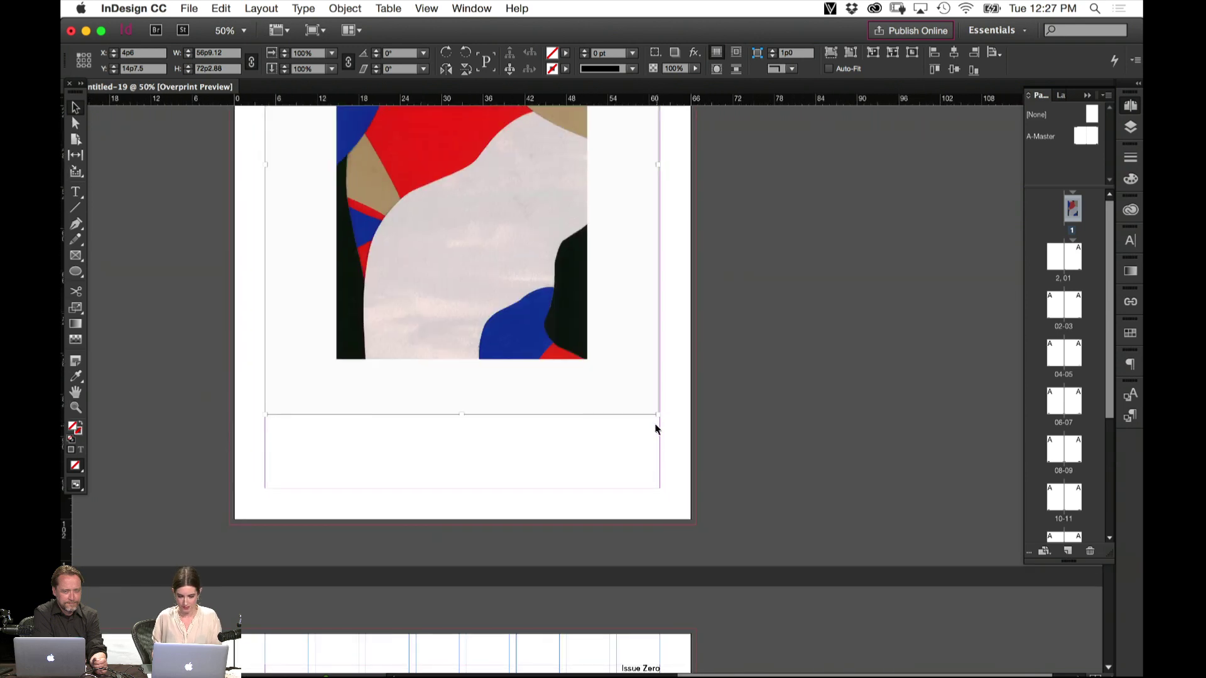
left_click_drag(660, 412, 660, 485)
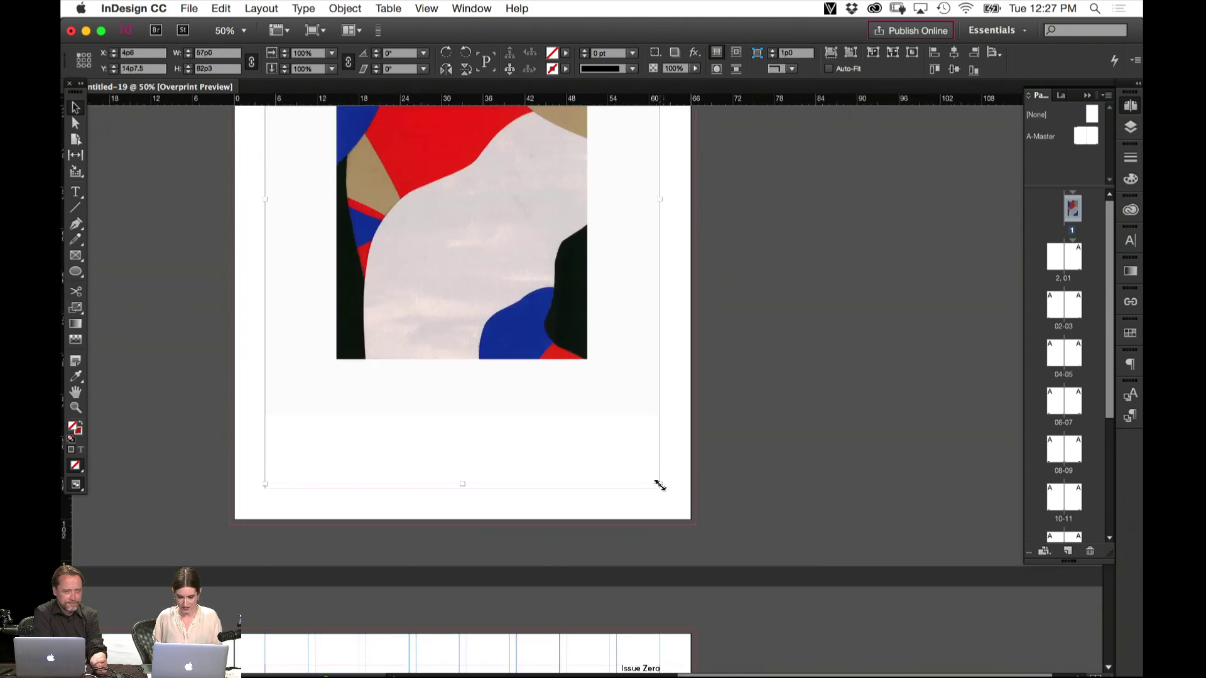
left_click_drag(460, 481, 460, 486)
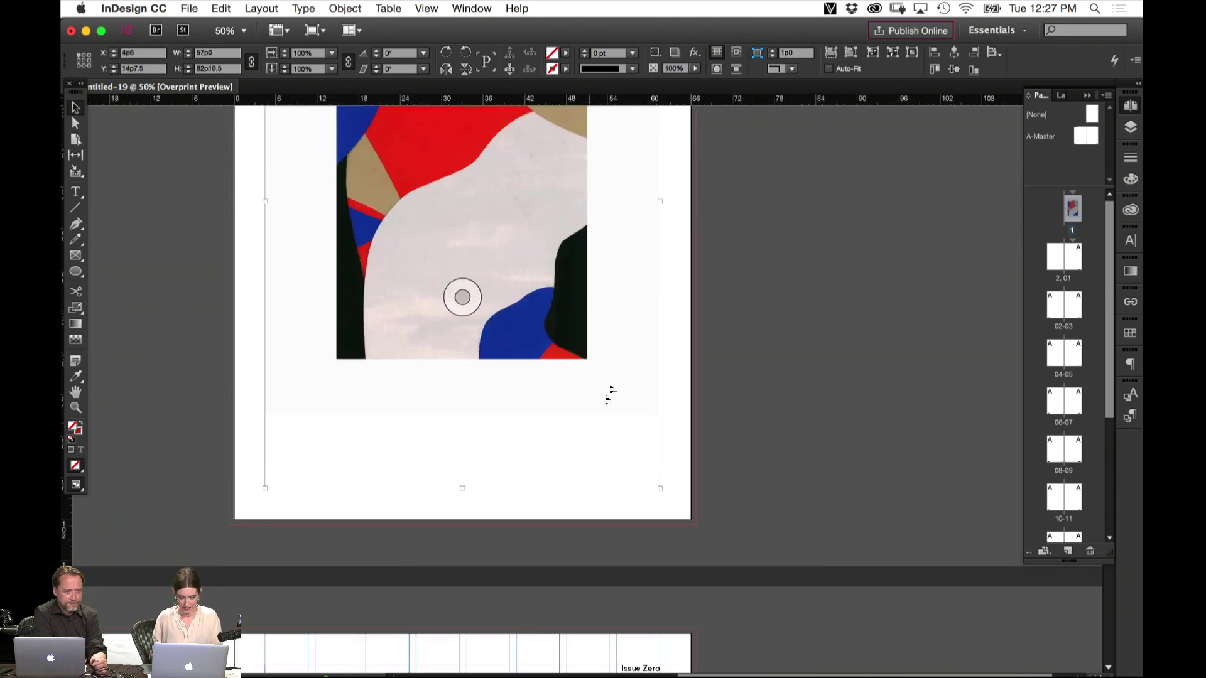
scroll(607, 433, "up", 5)
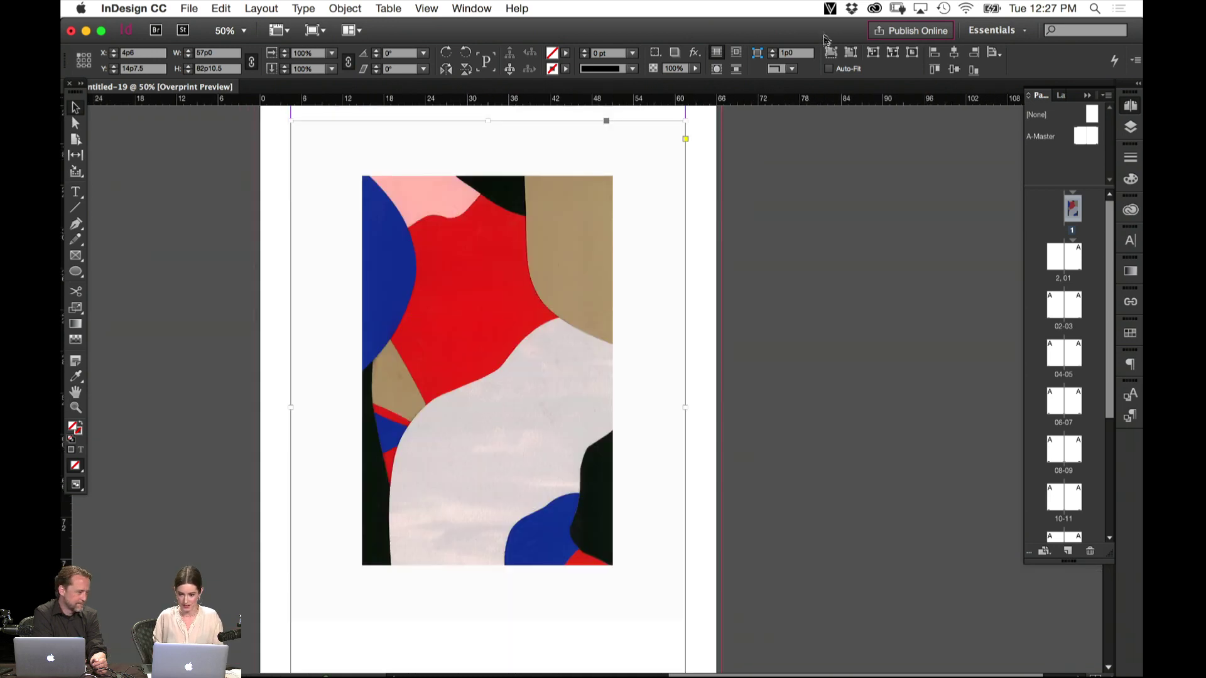
left_click(831, 52)
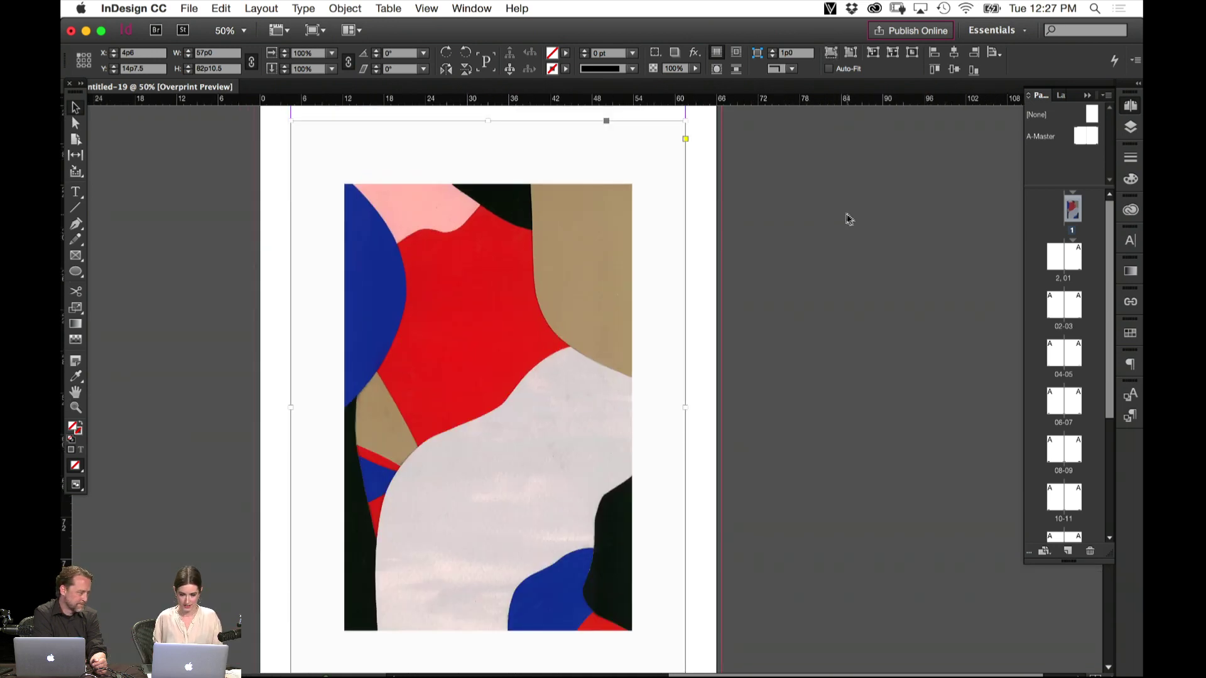
Lower the top edge of the collage frame so that the frame is 81p0 high
left_click(821, 408)
scroll(797, 323, "down", 4)
scroll(797, 323, "left", 2)
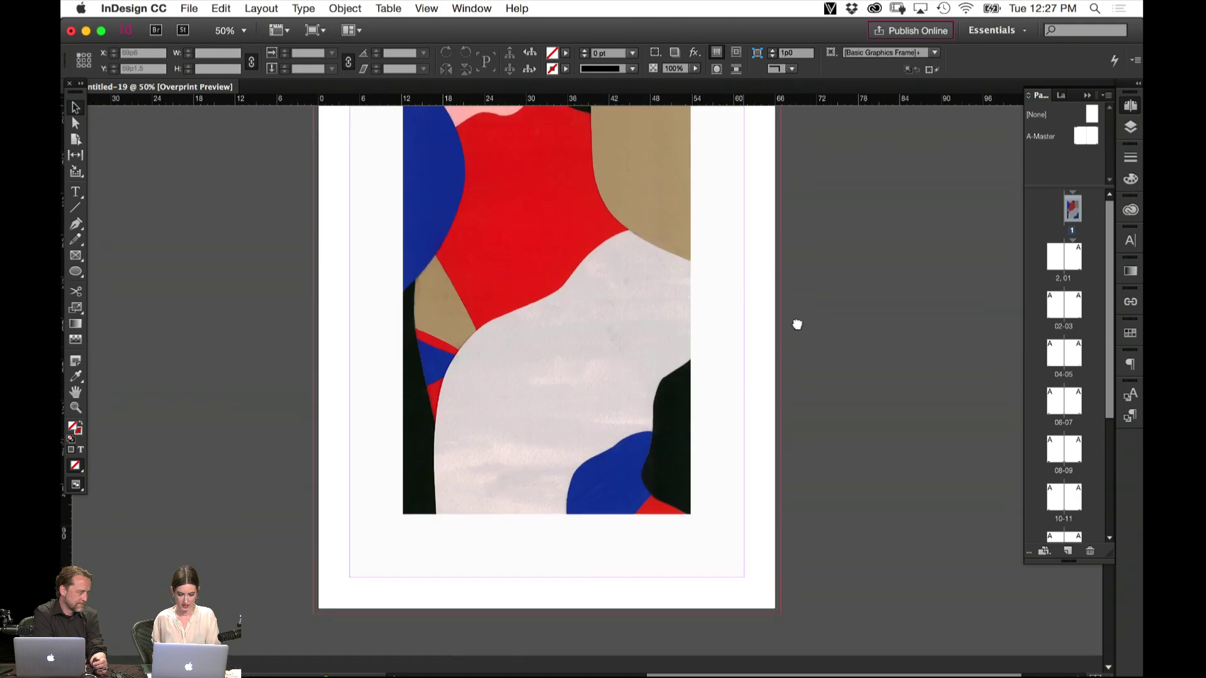
scroll(813, 458, "up", 5)
left_click_drag(556, 143, 558, 171)
left_click(557, 412)
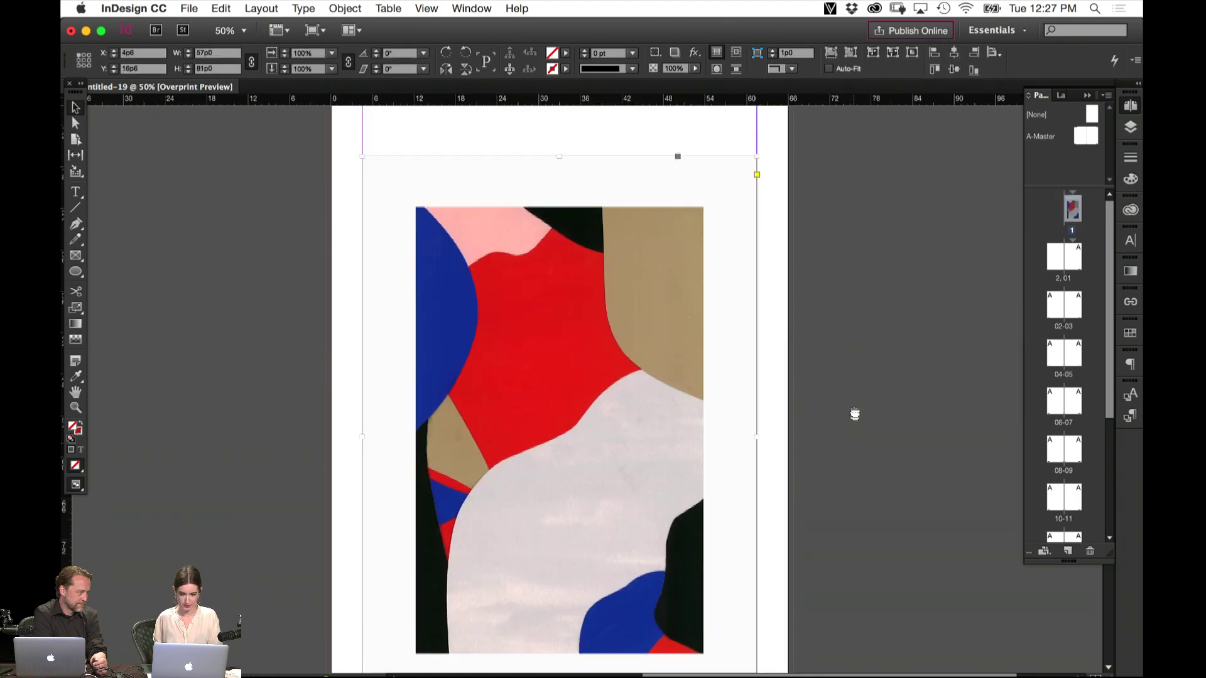
mouse_move(559, 430)
left_mouse_down()
mouse_move(556, 377)
mouse_move(565, 408)
left_mouse_up()
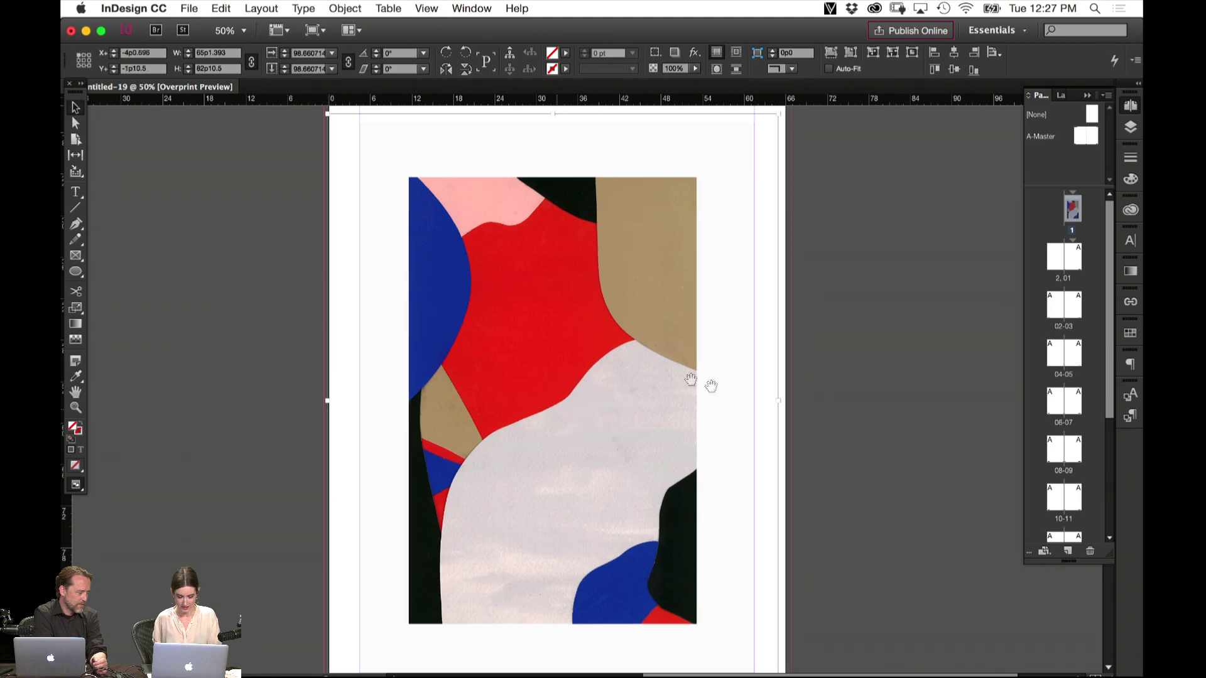
key("Escape")
key("super+equal")
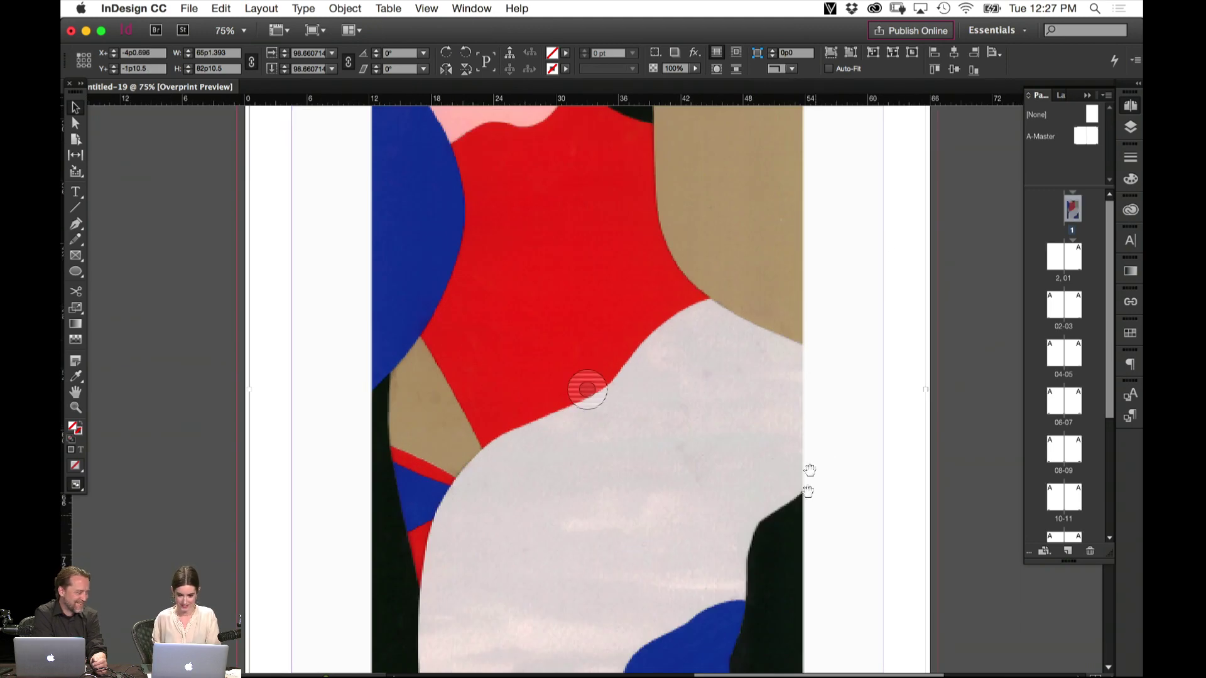
left_click(418, 8)
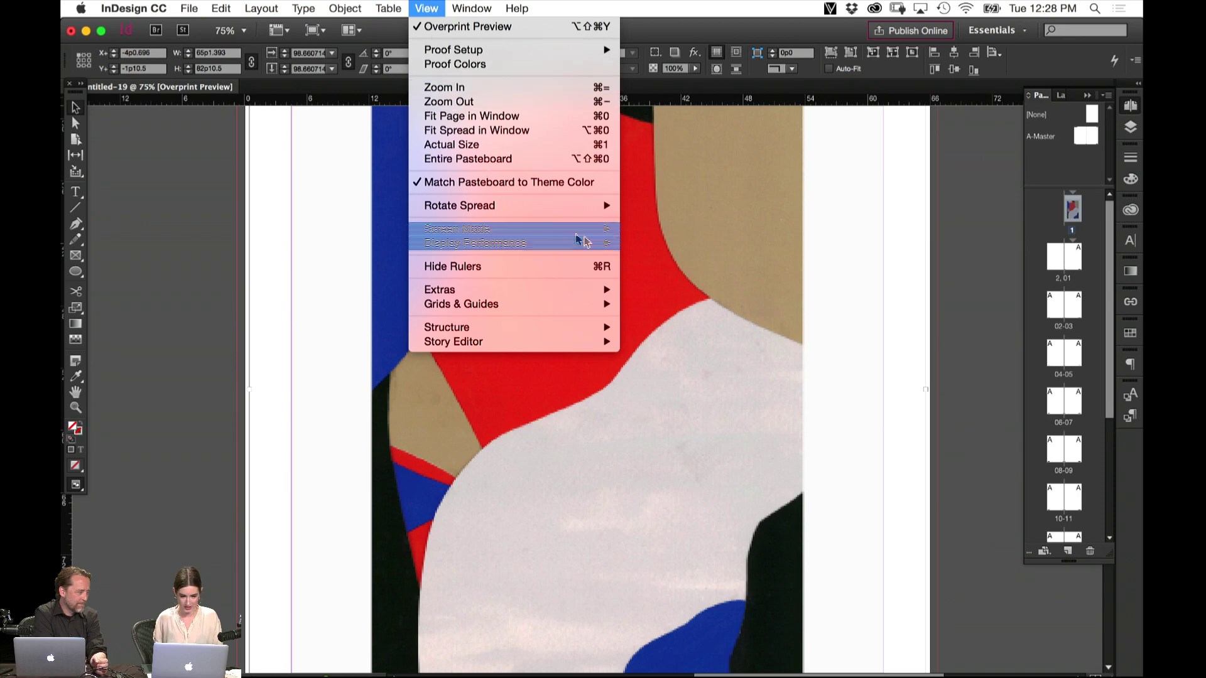
mouse_move(594, 245)
left_click(654, 274)
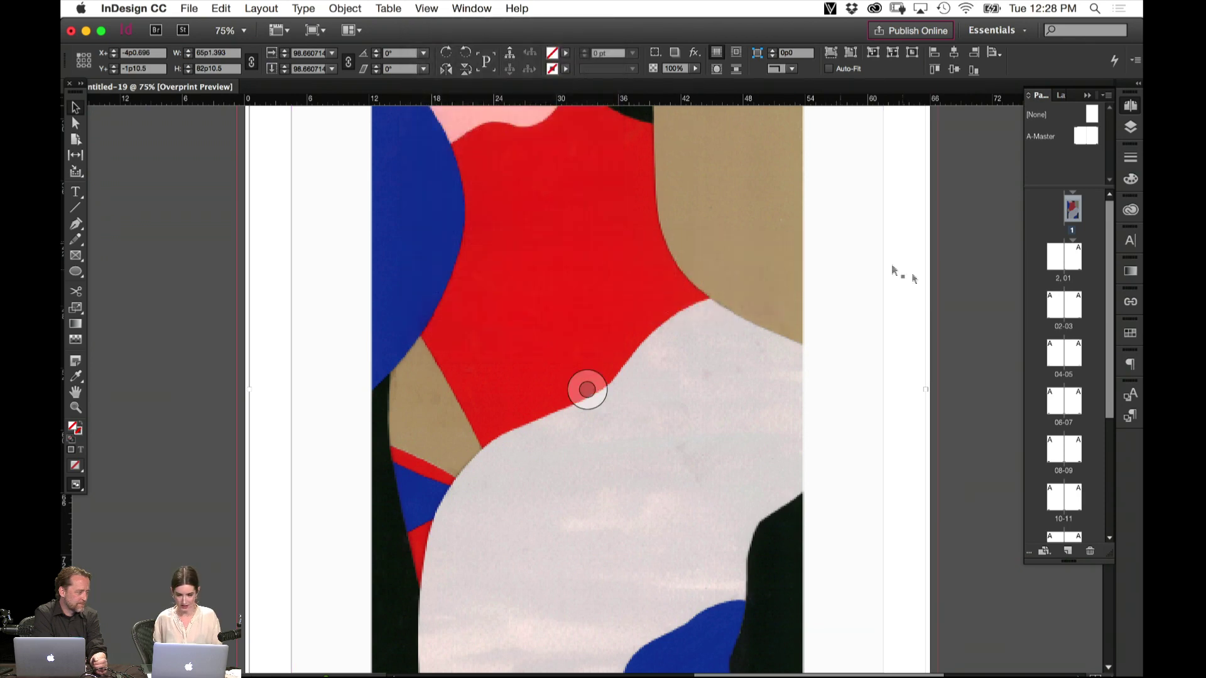
key("super+minus")
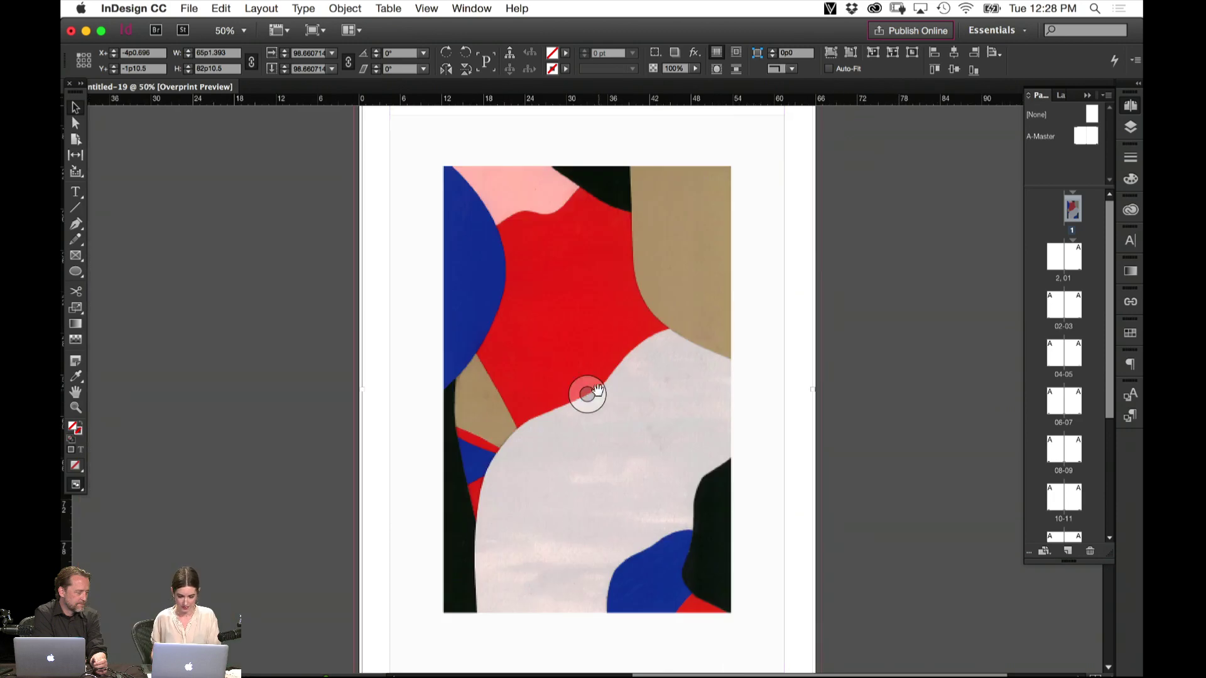
key("super+d")
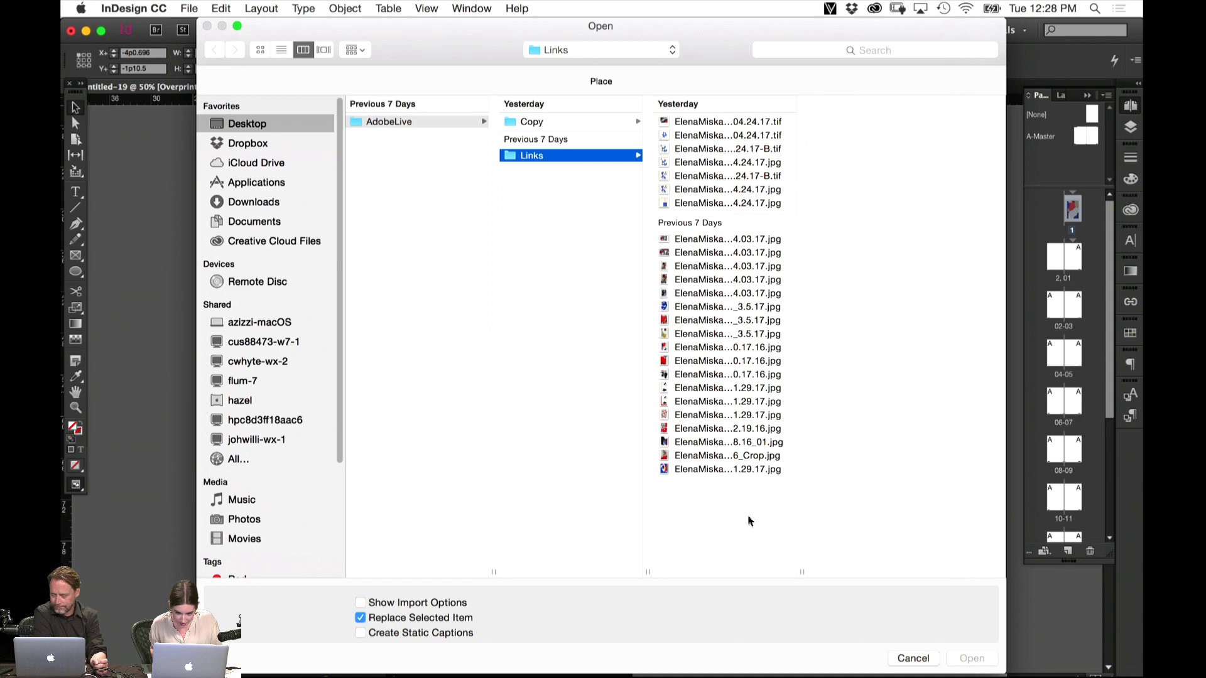
left_click(917, 661)
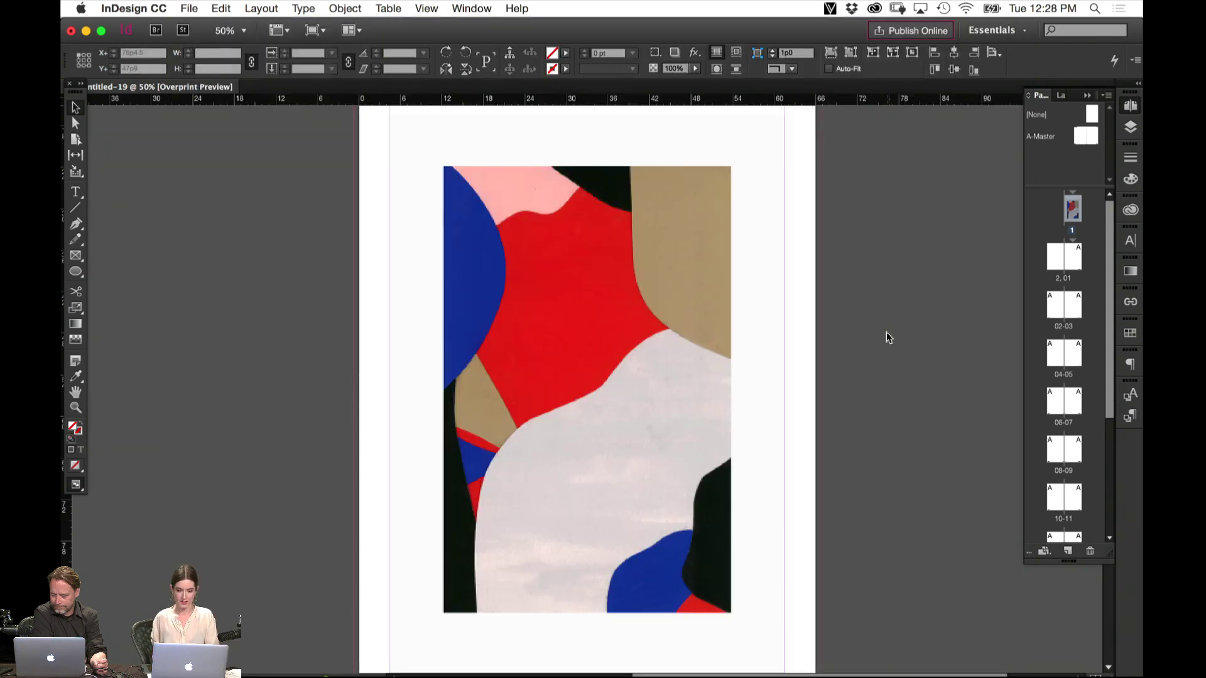
left_click_drag(880, 224, 845, 340)
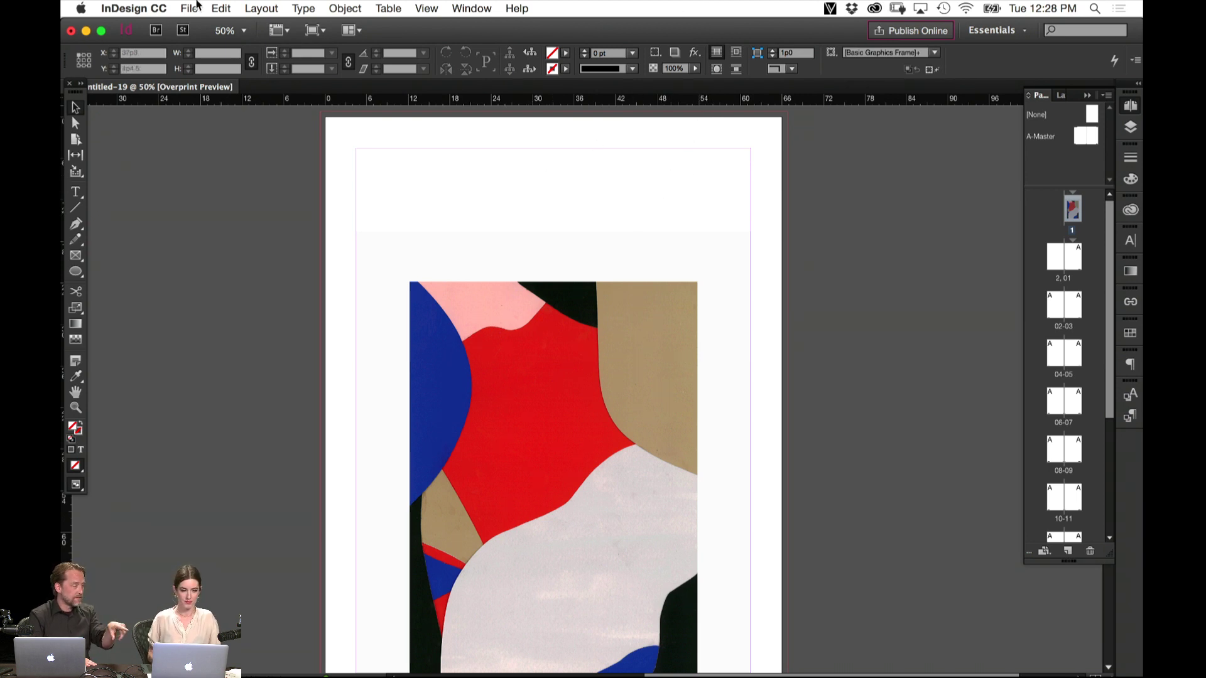
Search the application's help for "type"
left_click(519, 8)
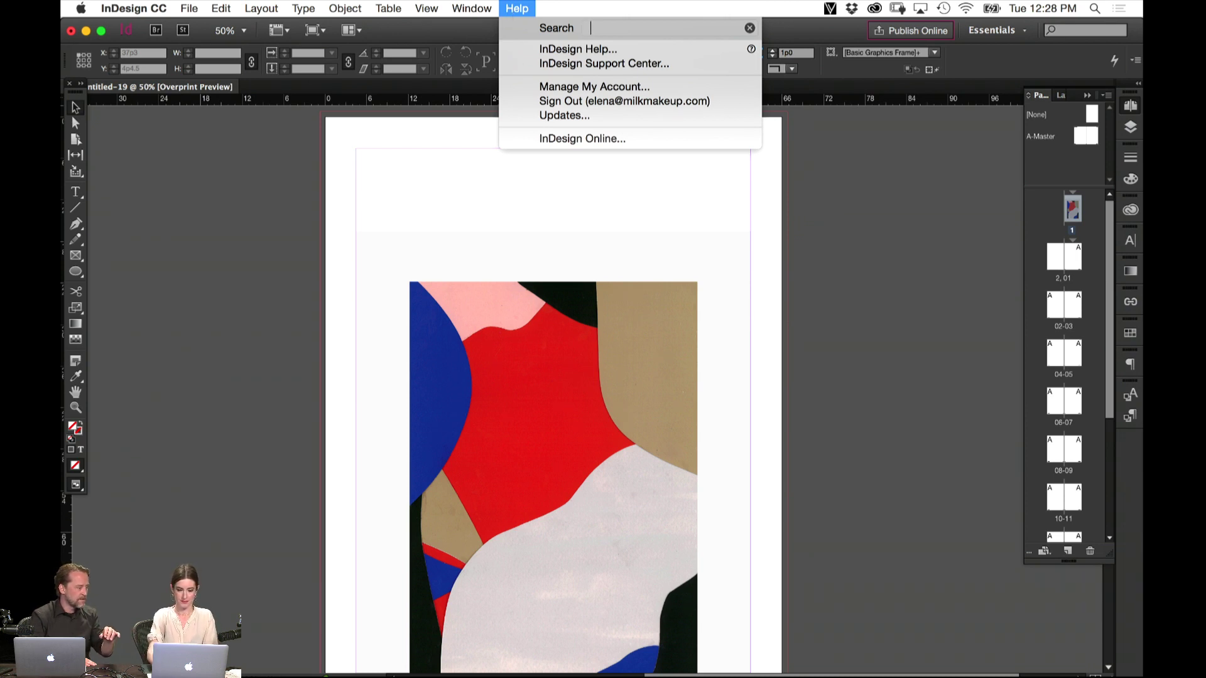
type("type")
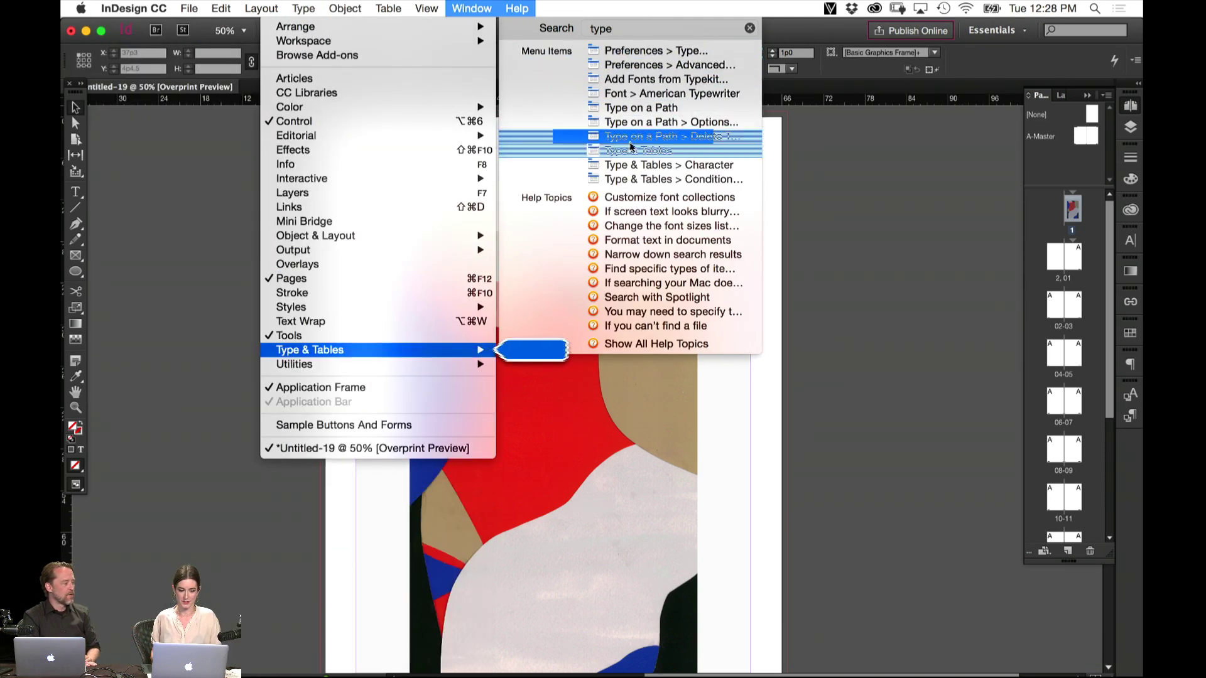
left_click(674, 99)
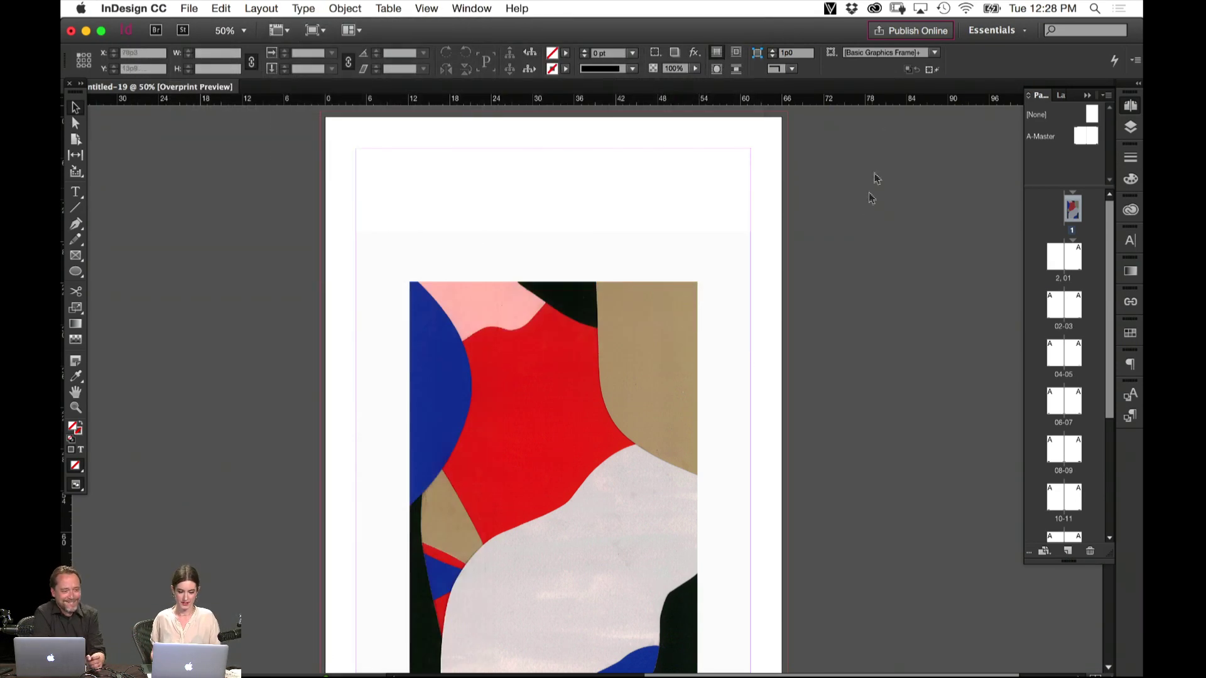
Draw a text frame about 47p6 wide and 14p10.5 high above the cover collage and enter "XYZ" in it
left_click(76, 191)
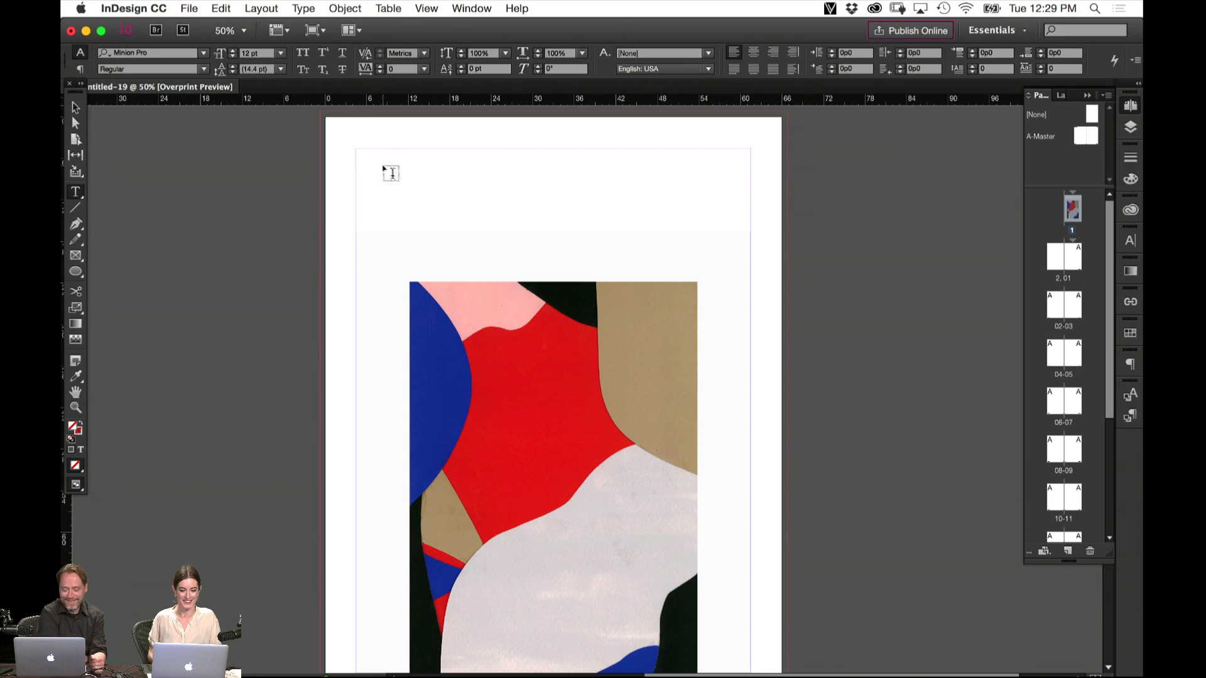
left_click_drag(363, 153, 672, 234)
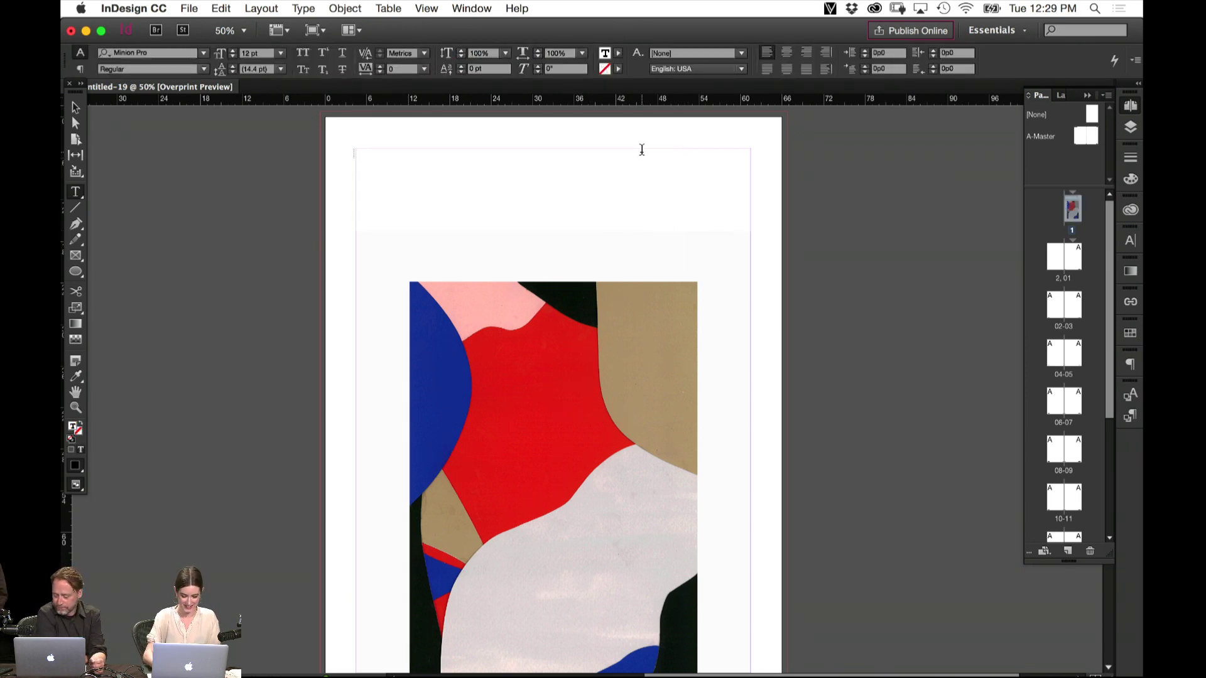
type("XYZ")
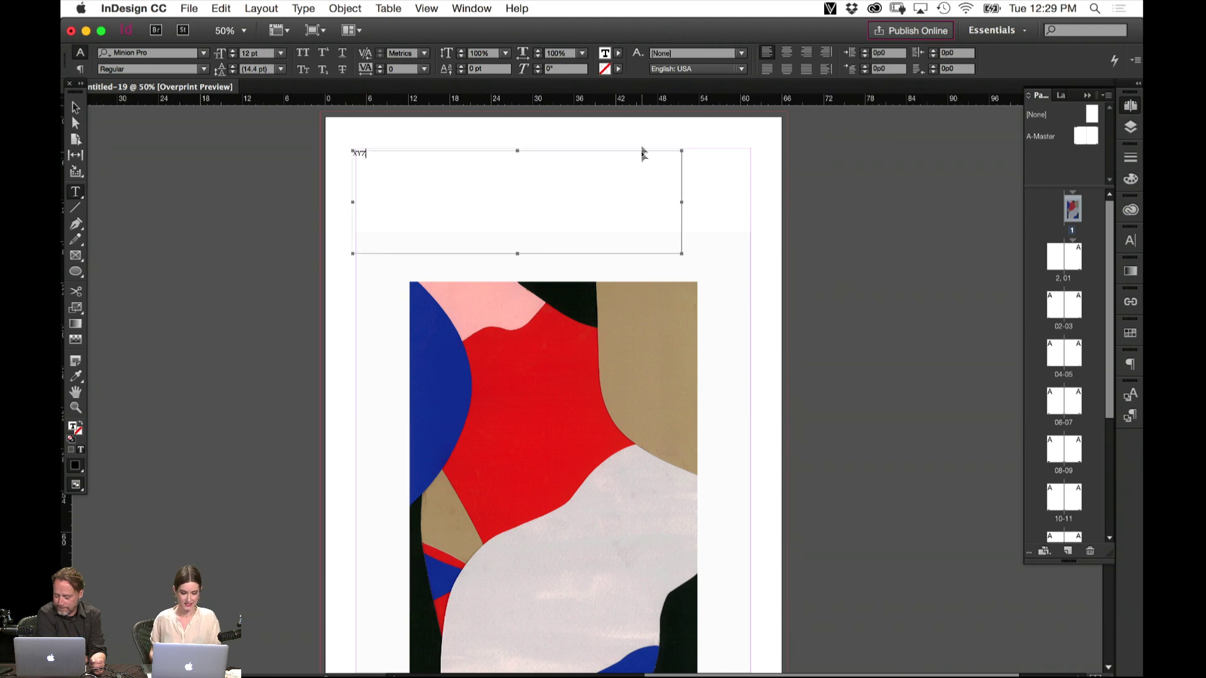
key("super+a")
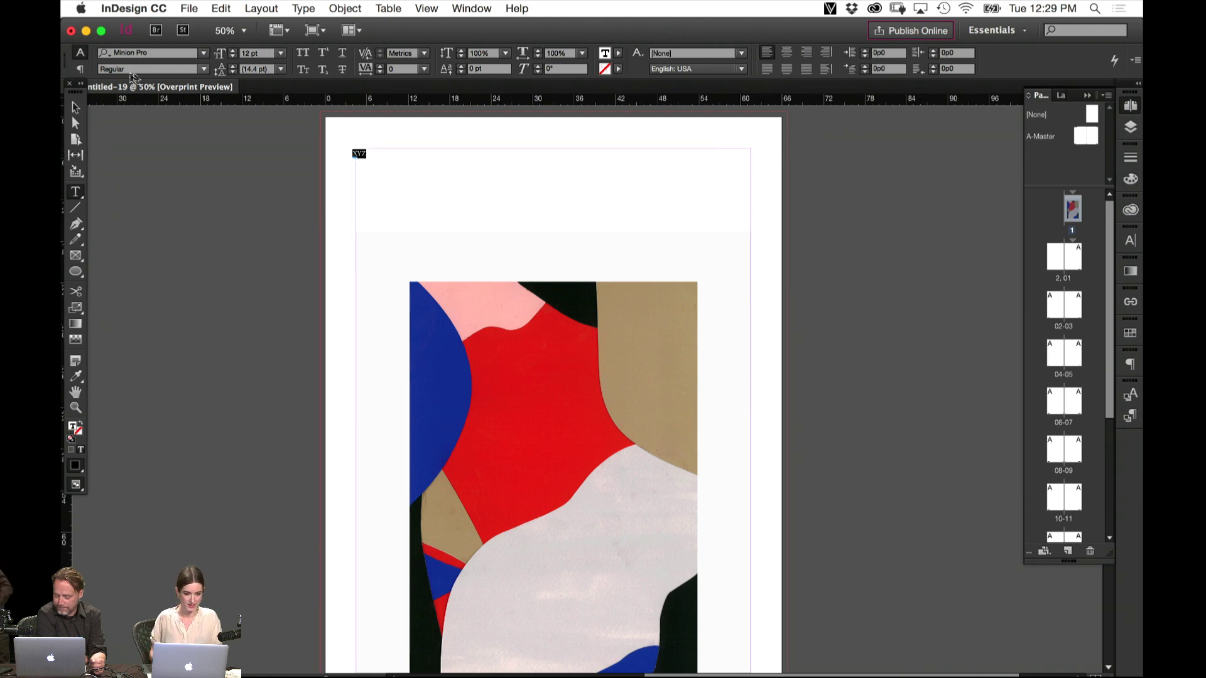
Align the text frame with the upper-left margin corner at X 4p6, Y 4p6 and widen it to 57p0, reaching the right margin
left_click(76, 108)
left_click(412, 192)
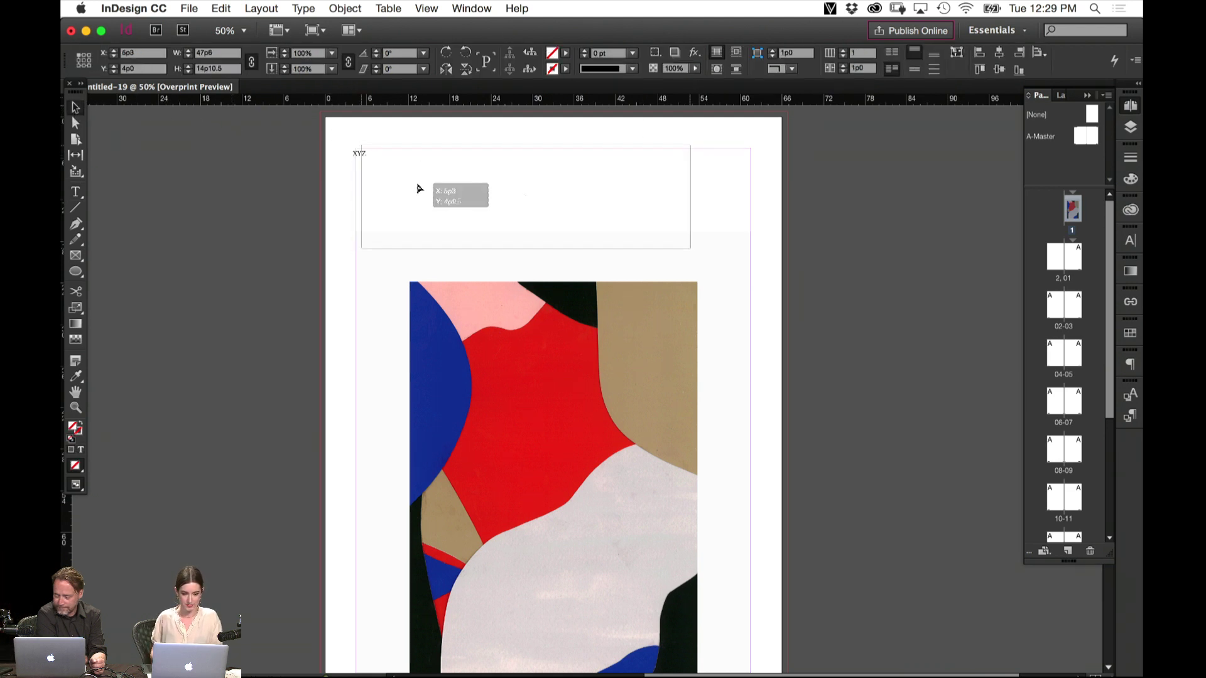
left_click_drag(685, 251, 752, 251)
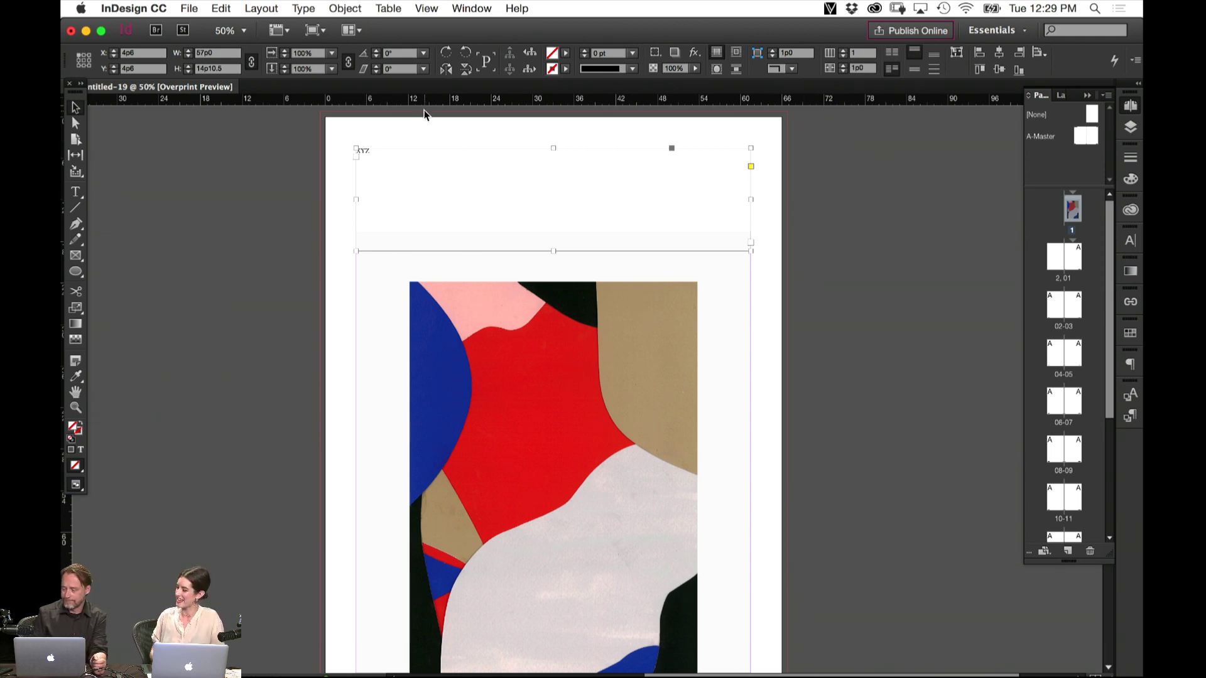
Replace the placeholder text in the cover's text frame with "ZENZINE"
double_click(380, 155)
double_click(380, 156)
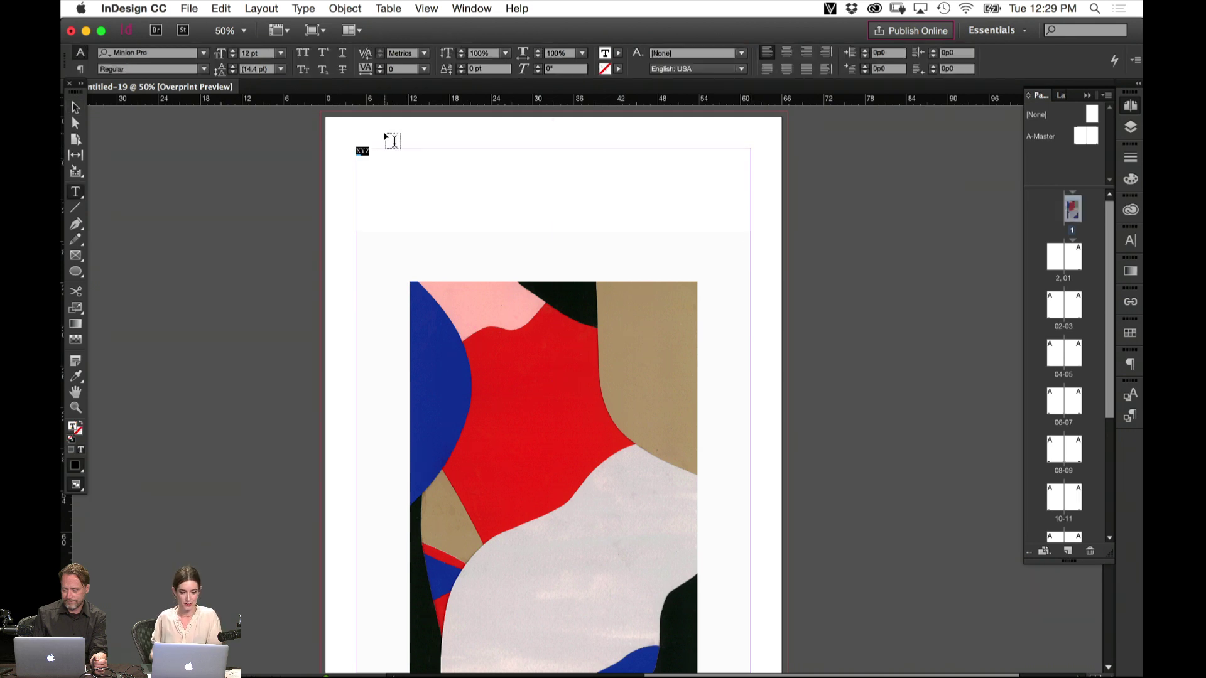
type("ZENZINE")
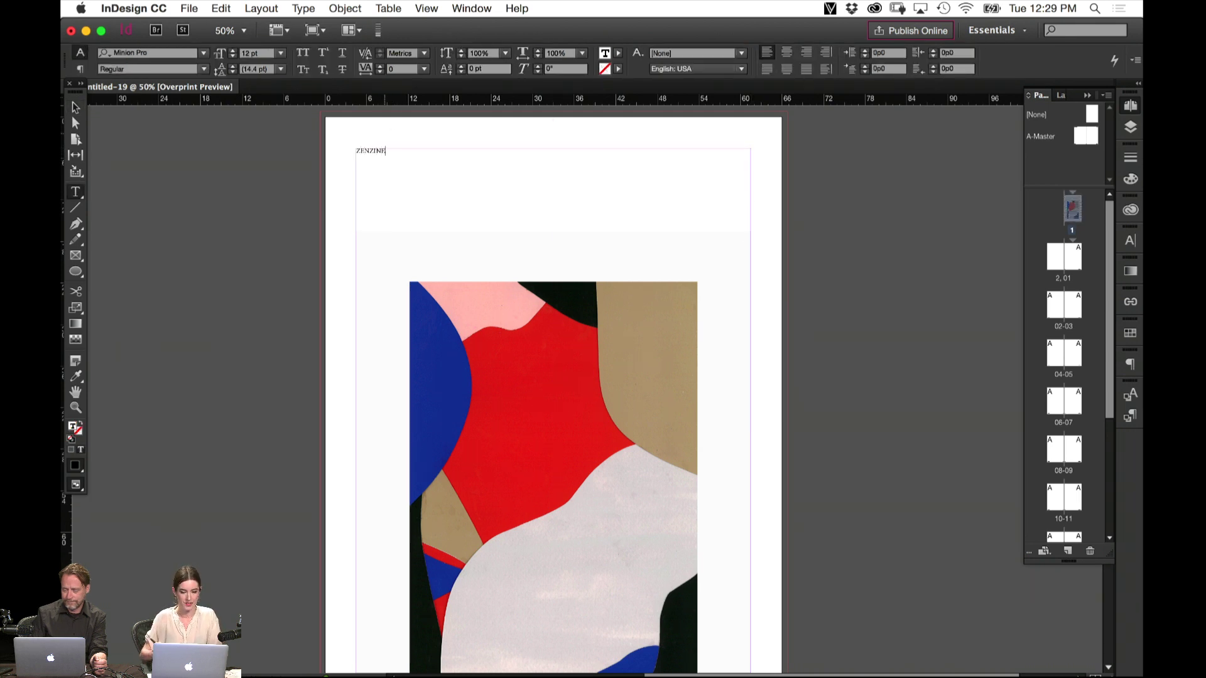
left_click(76, 108)
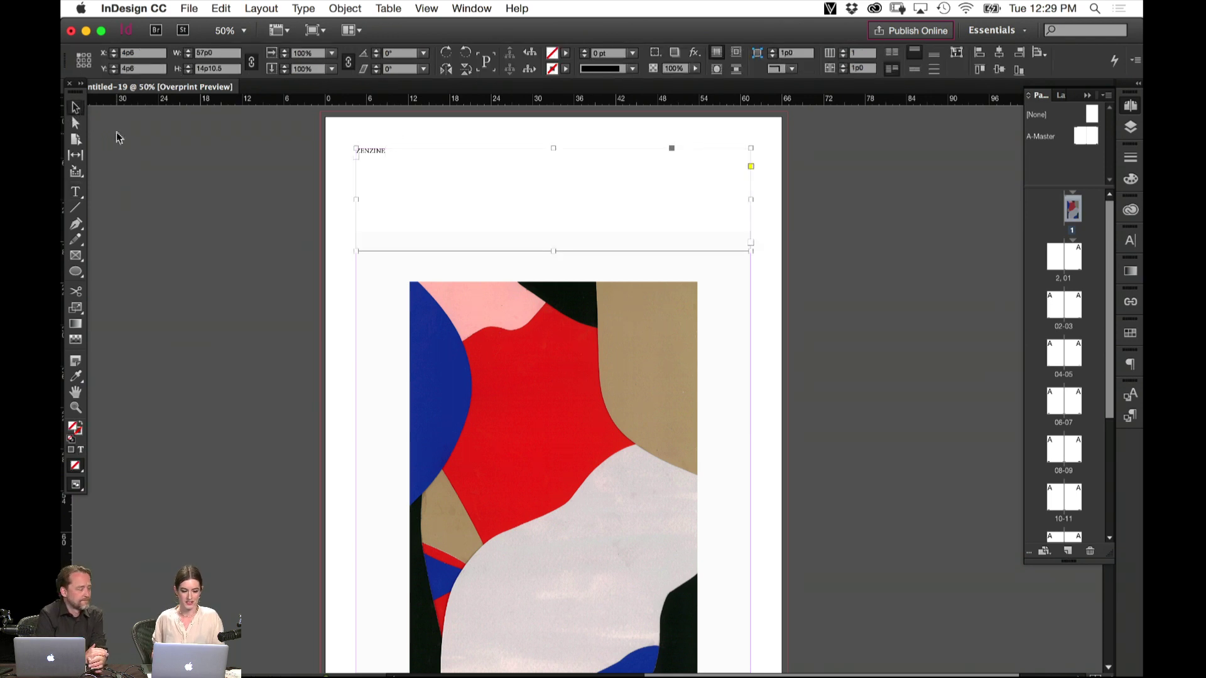
Replace the text in the cover's title frame with the two-word name in capitals
double_click(470, 182)
key("super+a")
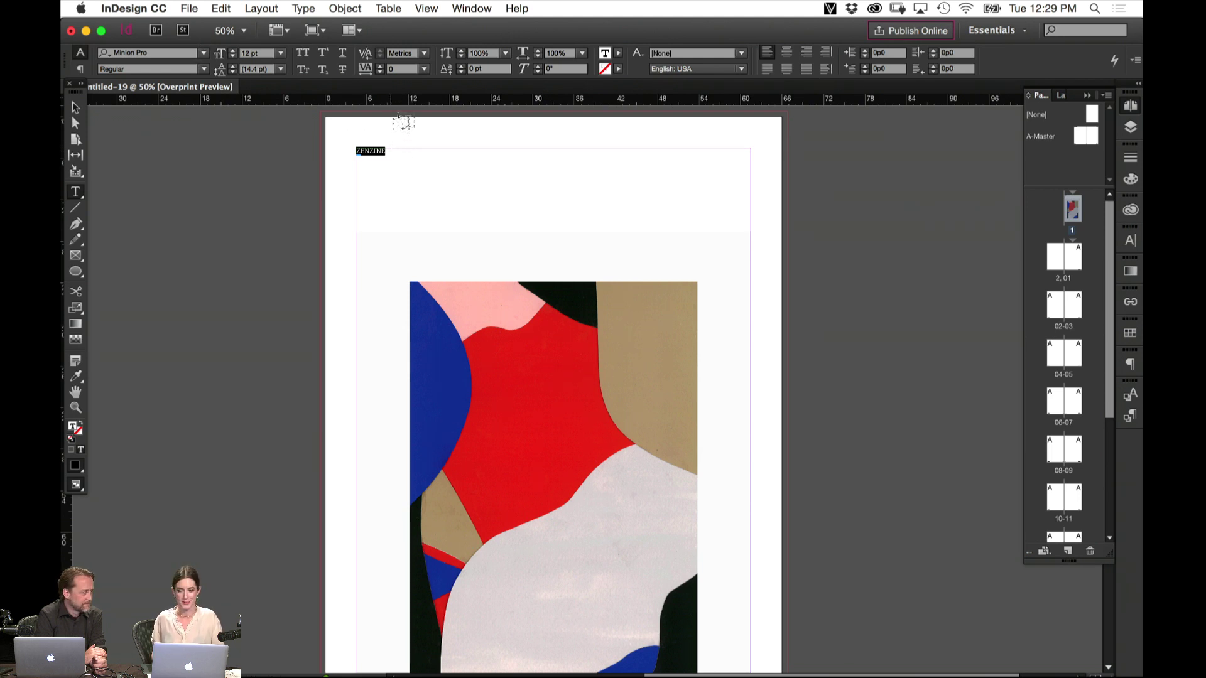
type("G")
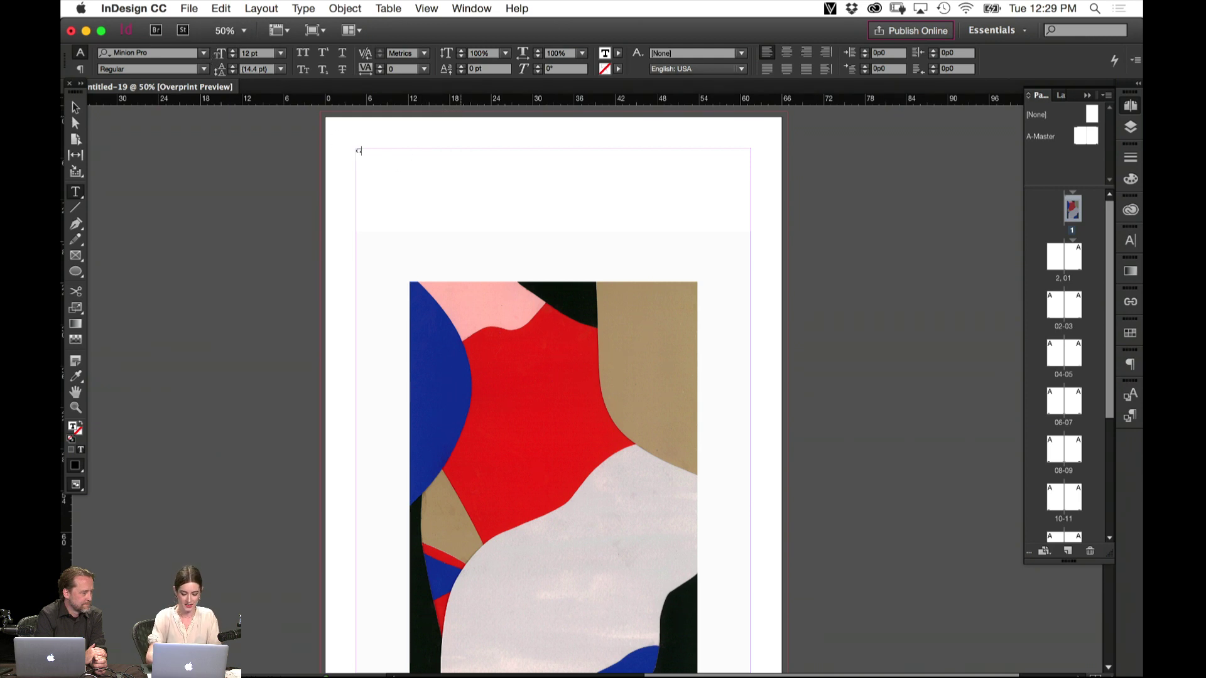
type("ARBER MISKA")
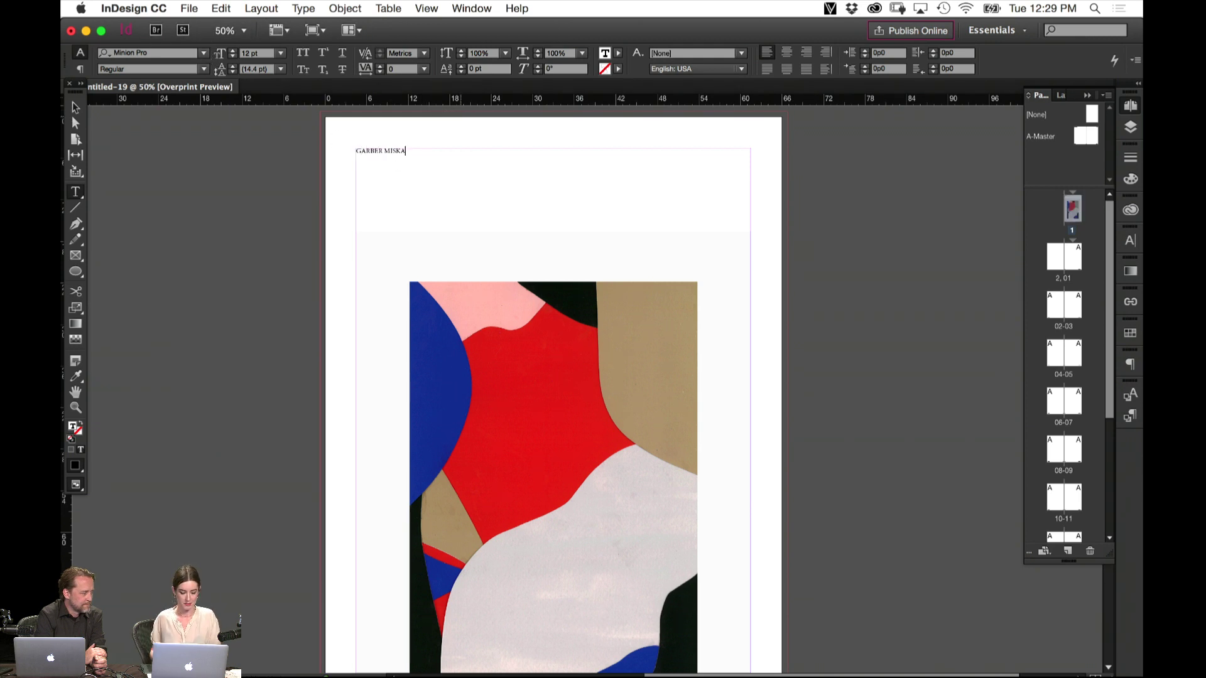
Set the font size of the name in the cover's text frame to 72 pt
key("super+a")
left_click_drag(281, 53, 283, 210)
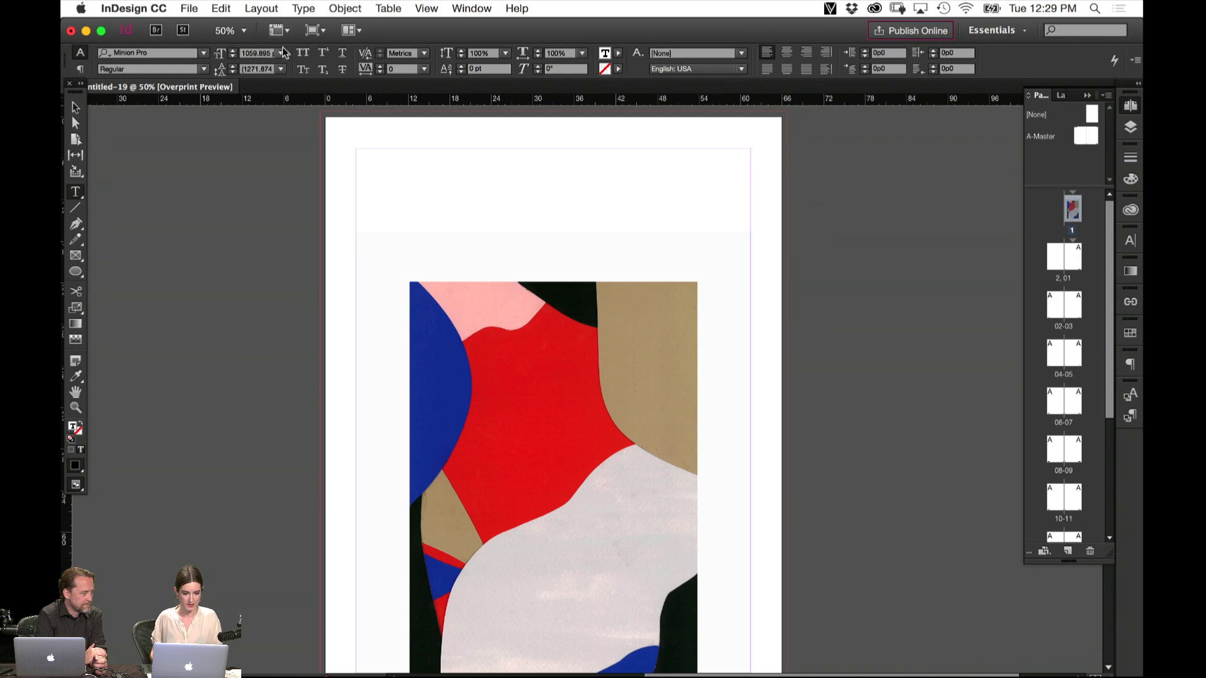
key("super+z")
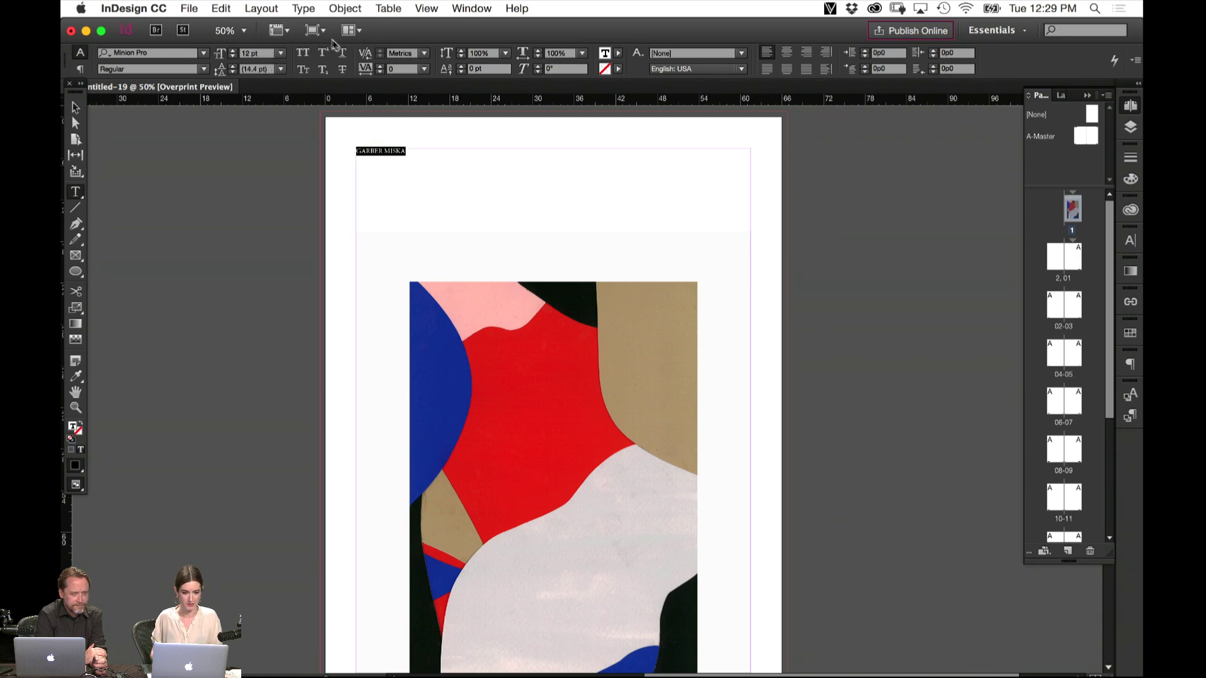
left_click(280, 53)
left_click(269, 280)
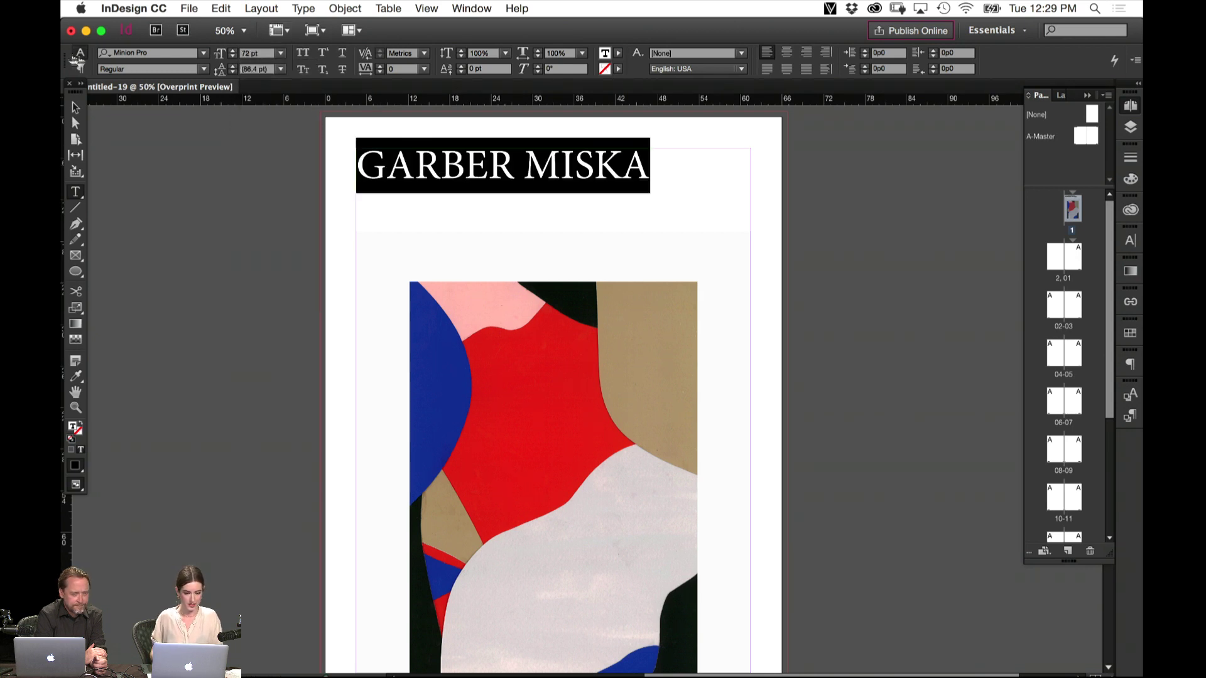
Copy the cover's text frame onto page 01 and position it below the "Issue Zero" header at X 72p0, Y 10p7.5
left_click(76, 108)
left_click(302, 309)
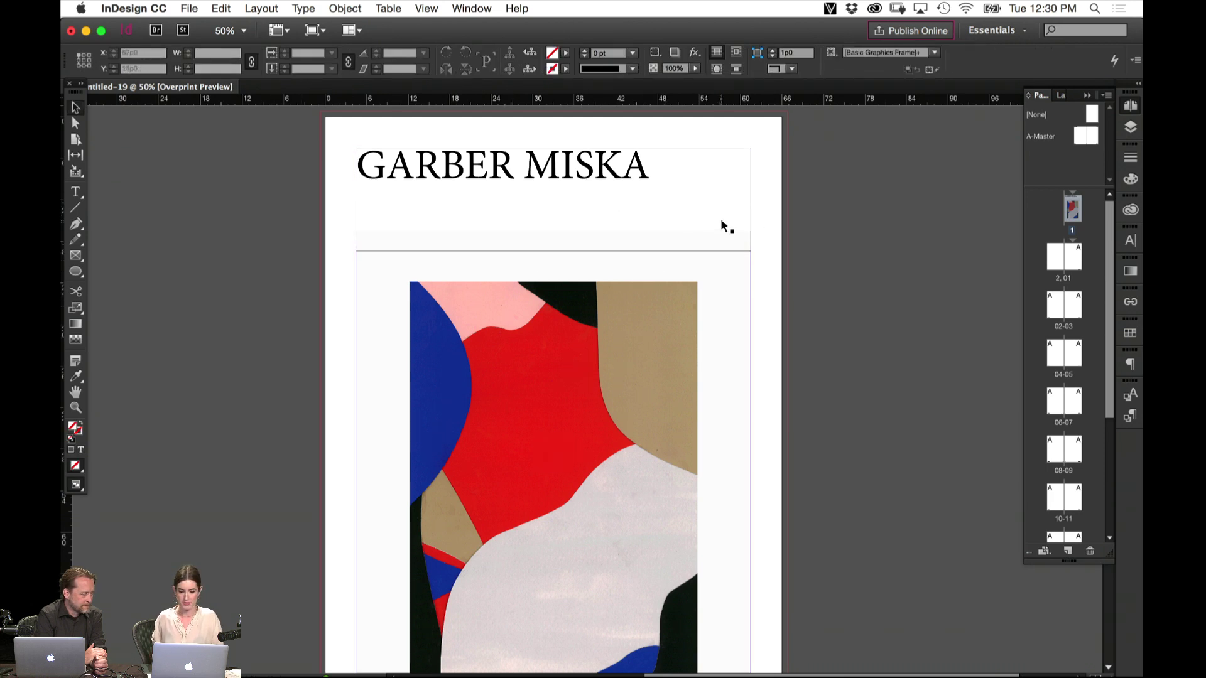
left_click(713, 192)
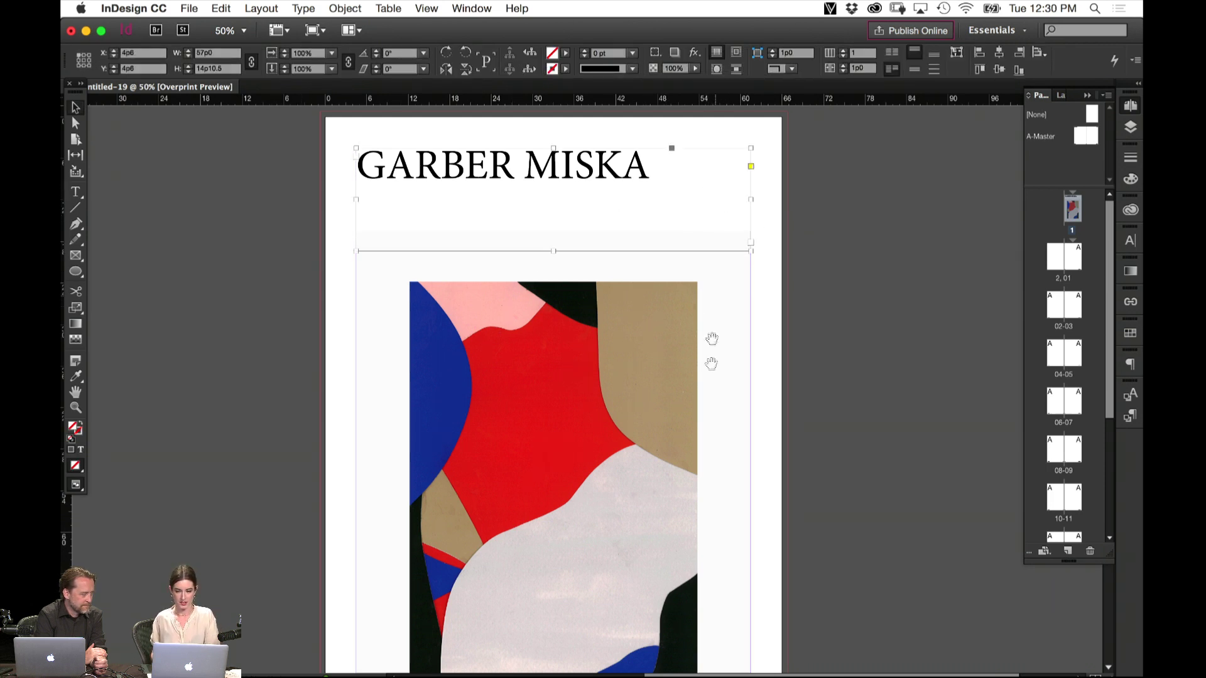
scroll(713, 534, "down", 1)
scroll(670, 501, "down", 15)
scroll(671, 501, "left", 2)
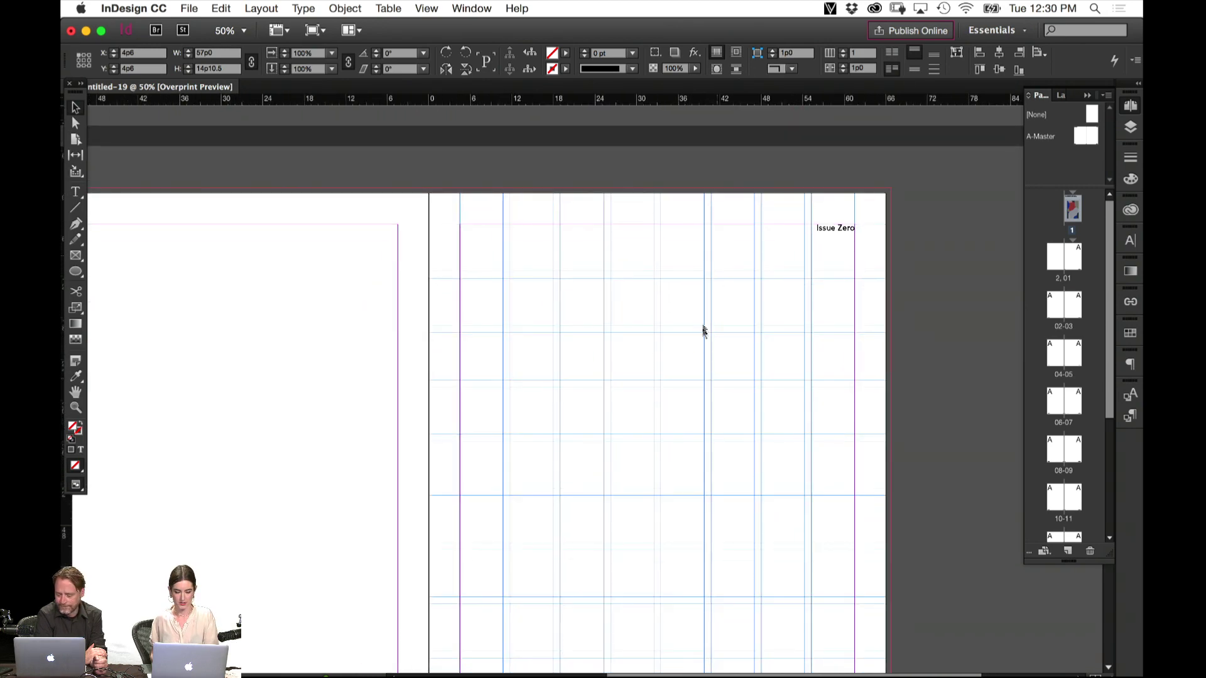
key("super+v")
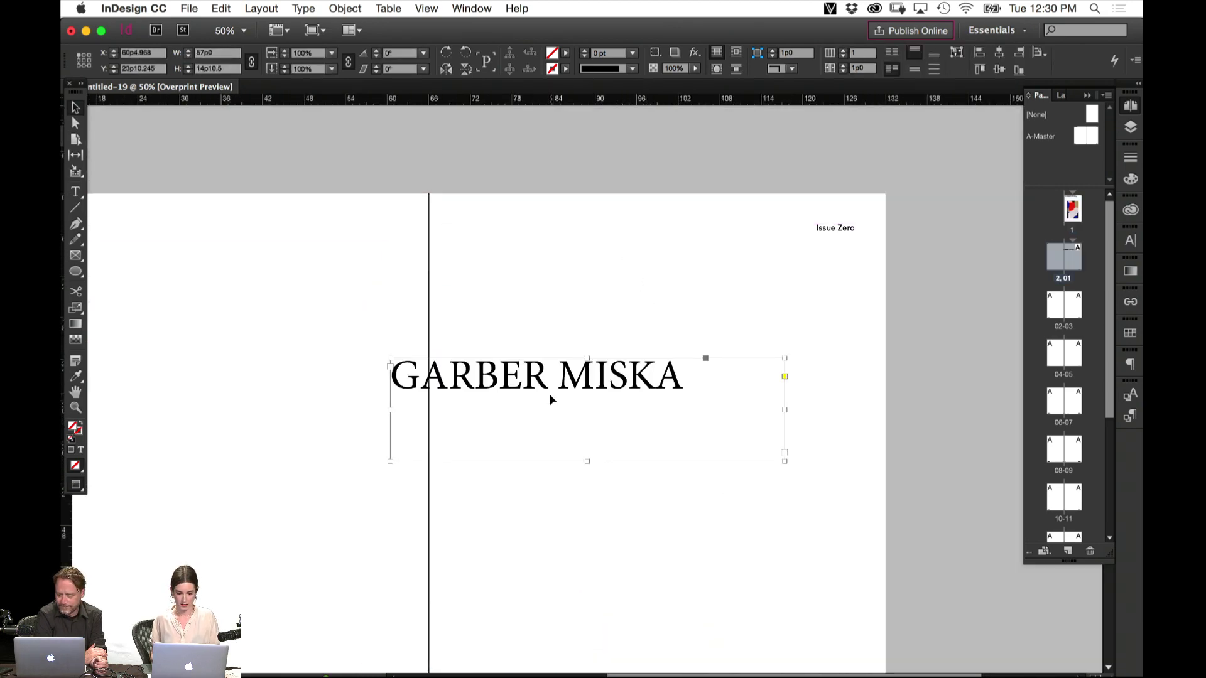
left_click_drag(551, 398, 638, 299)
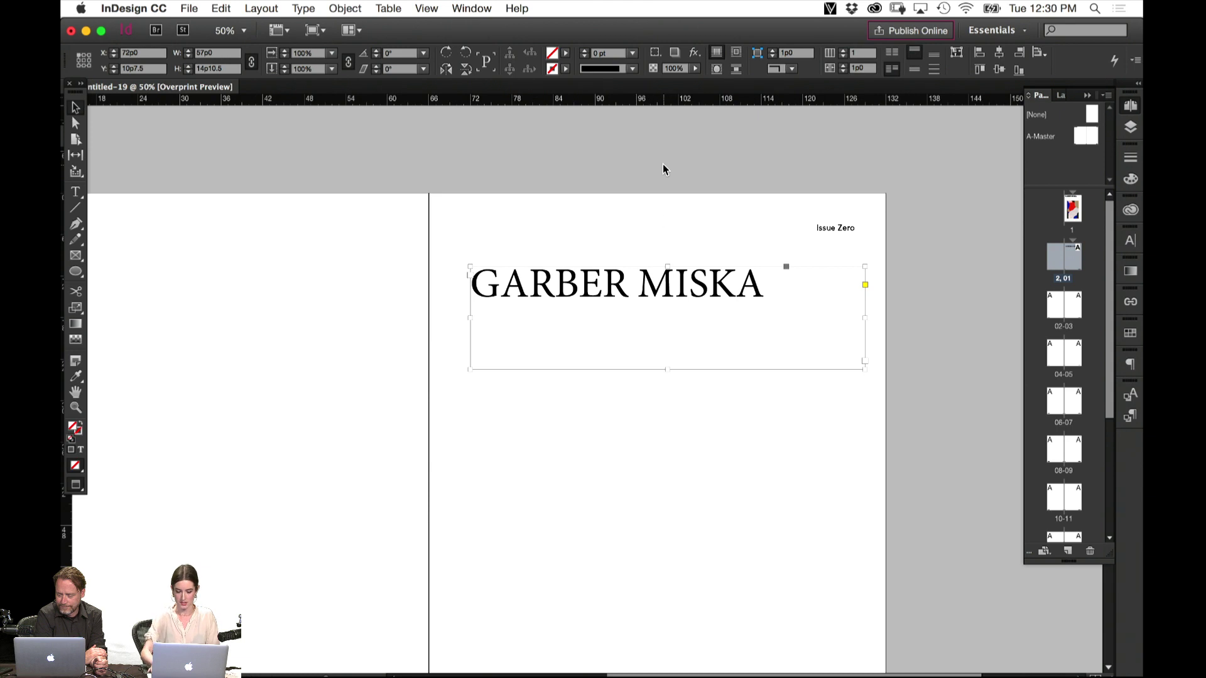
Replace the text in the copied frame on page 01 with "ZENZINE"
key("super+equal")
double_click(535, 338)
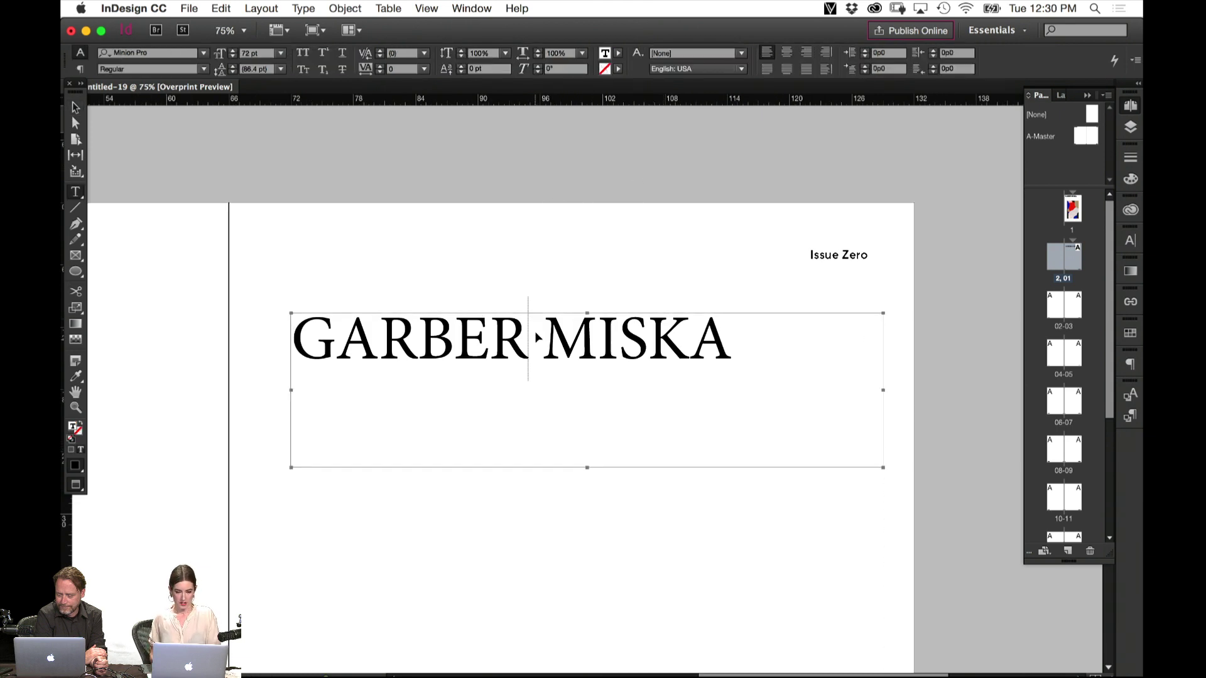
key("super+a")
type("ZENZINE")
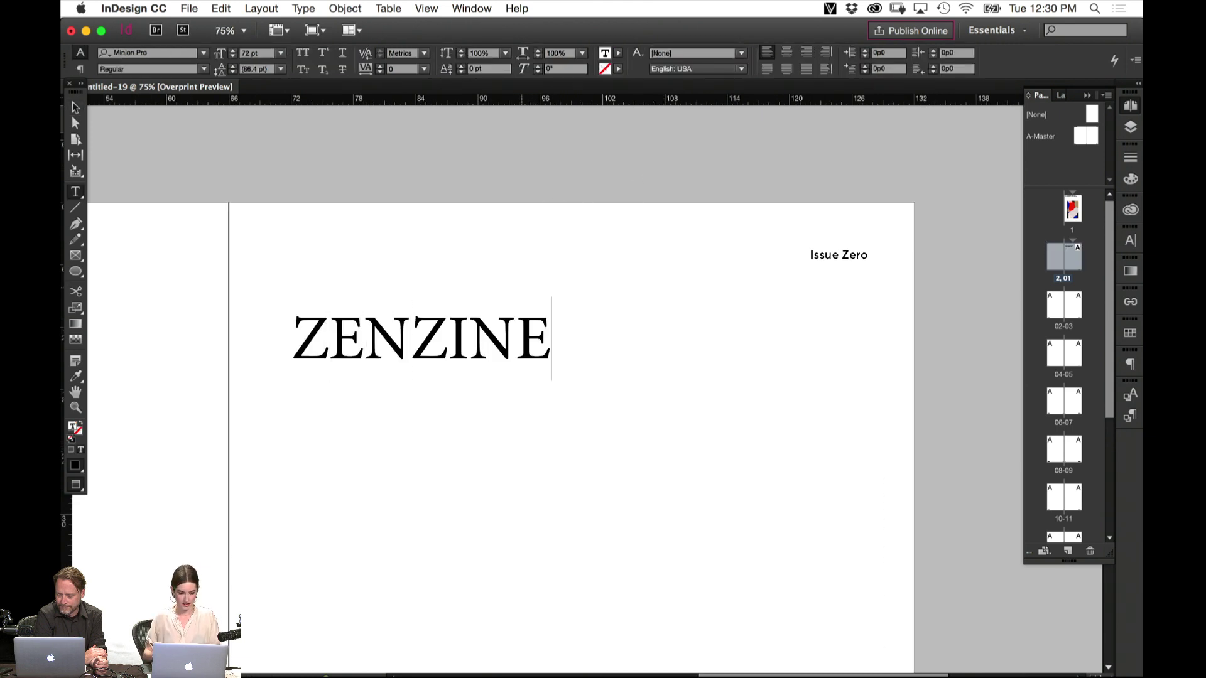
left_click(75, 107)
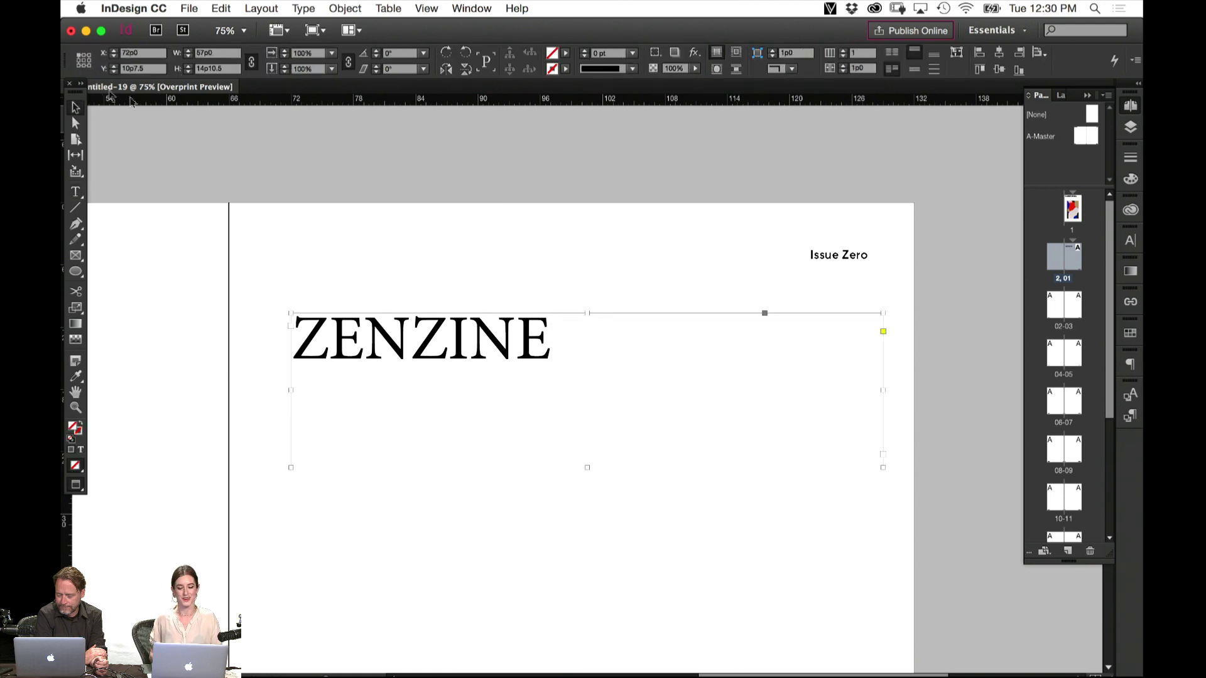
Center the "ZENZINE" title horizontally within its frame on page 01
double_click(556, 373)
key("super+a")
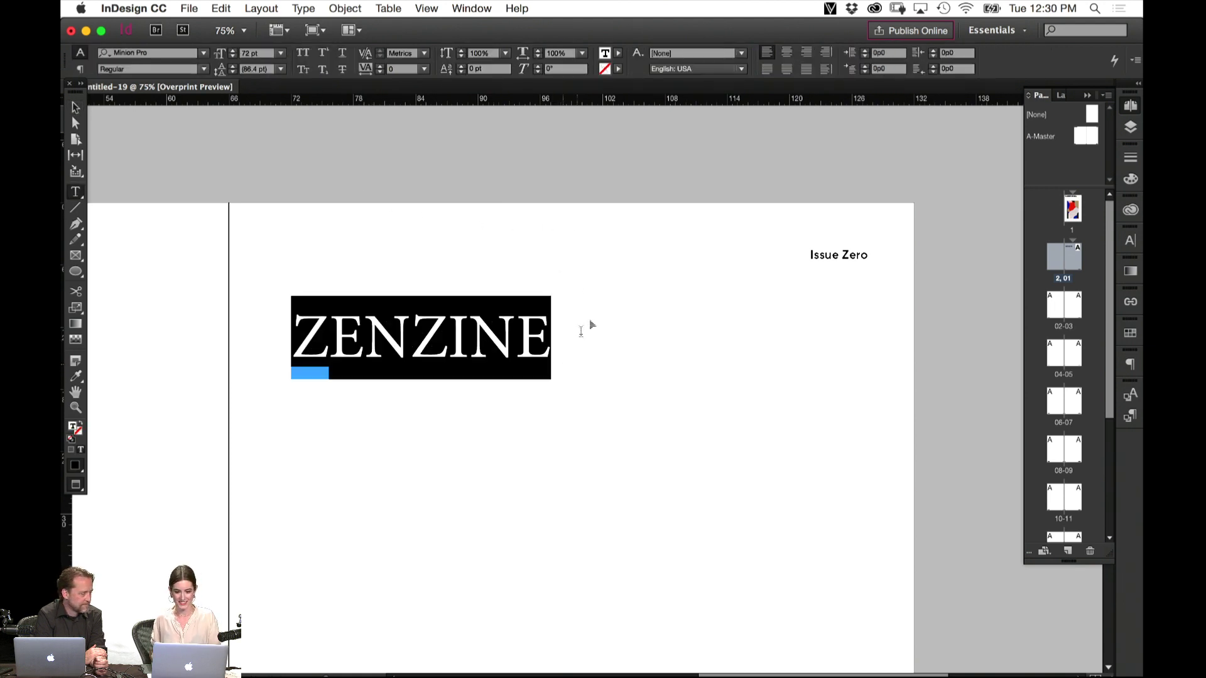
left_click(787, 52)
left_click(76, 107)
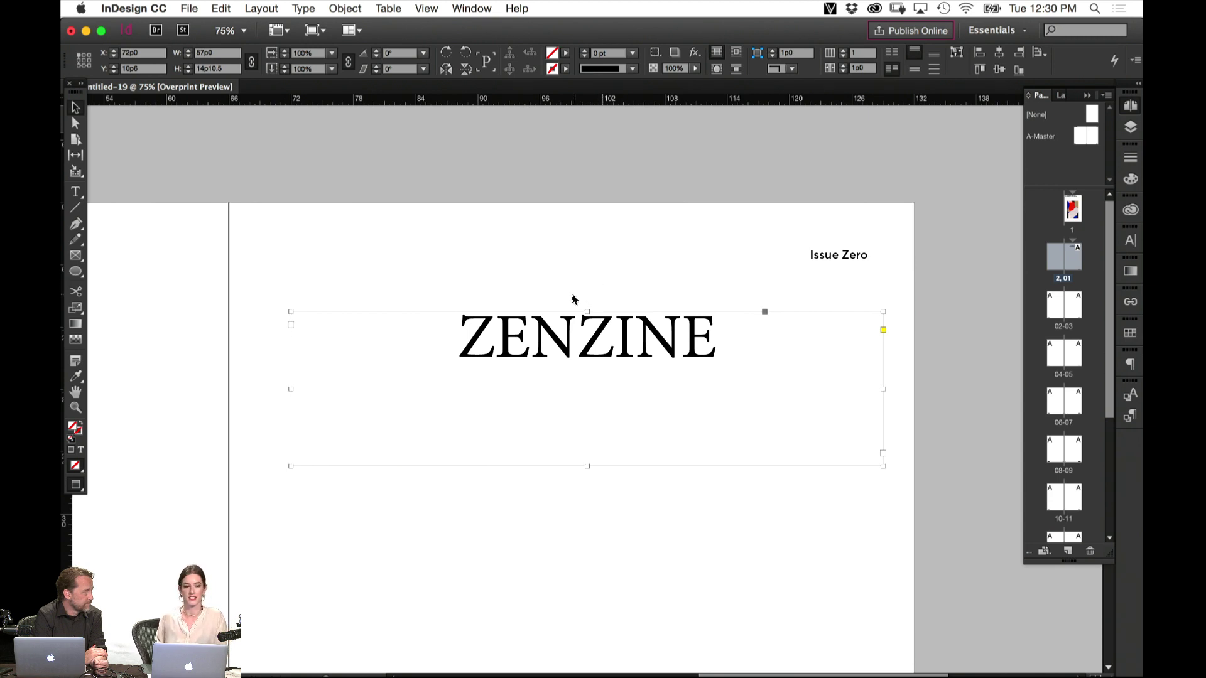
double_click(614, 355)
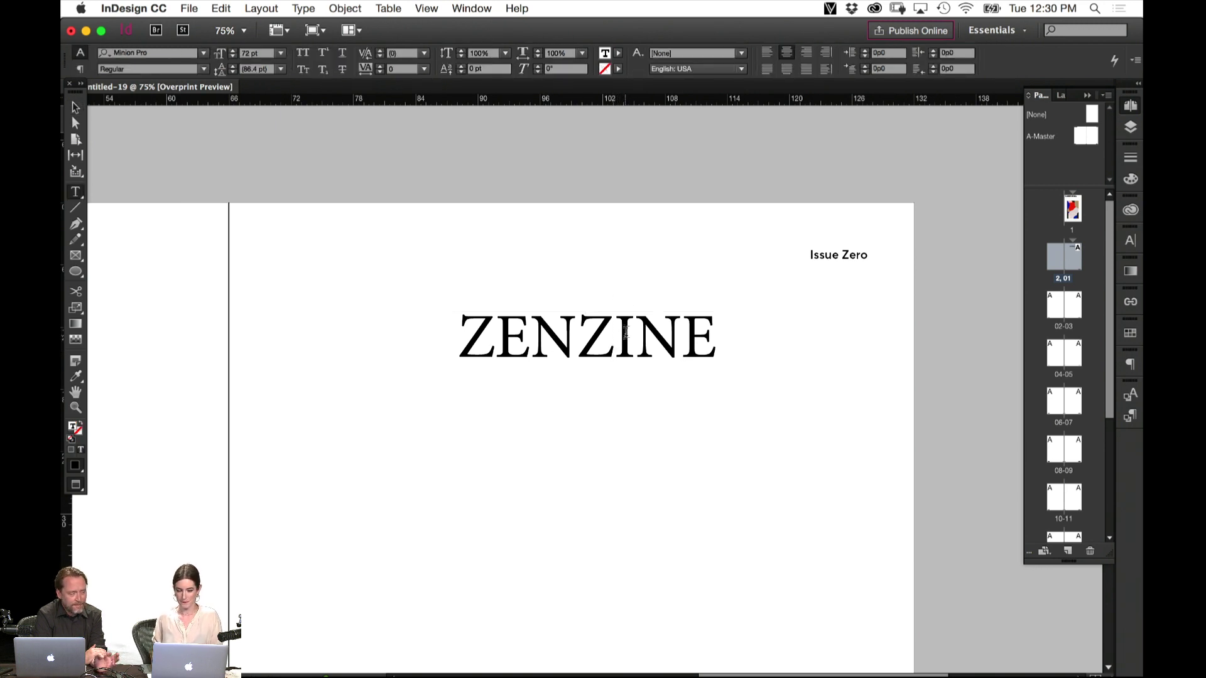
key("super+a")
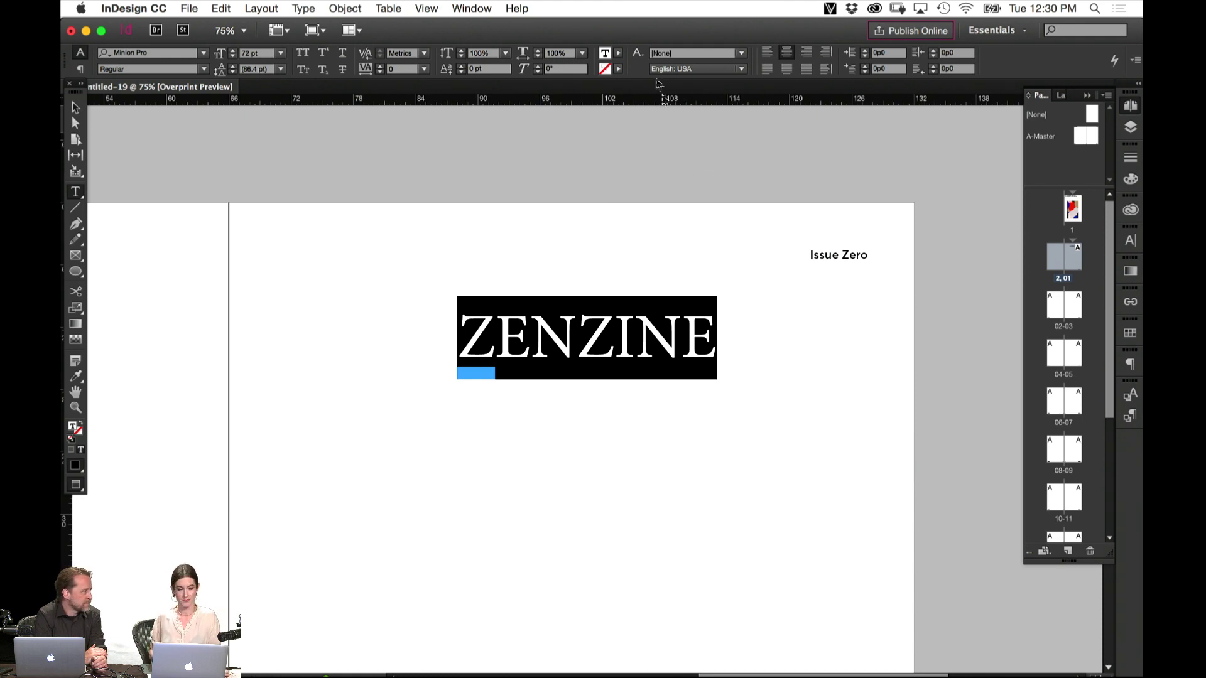
key("Escape")
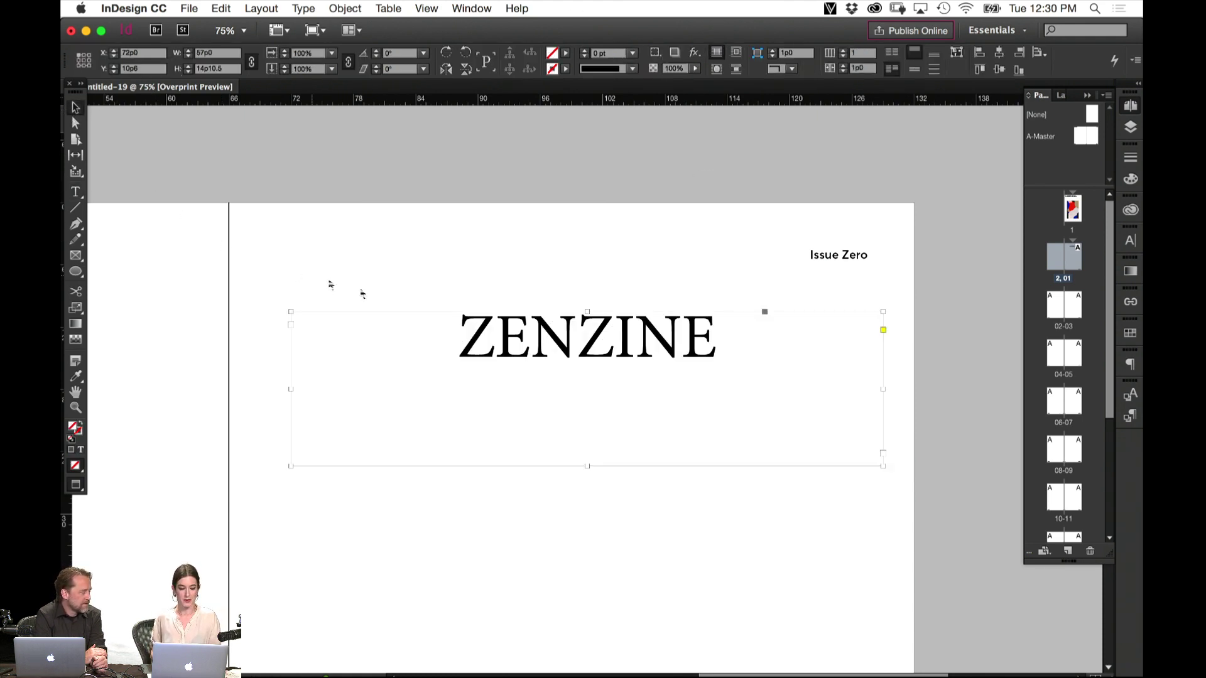
left_click_drag(258, 317, 534, 317)
scroll(534, 318, "left", 10)
scroll(534, 317, "down", 8)
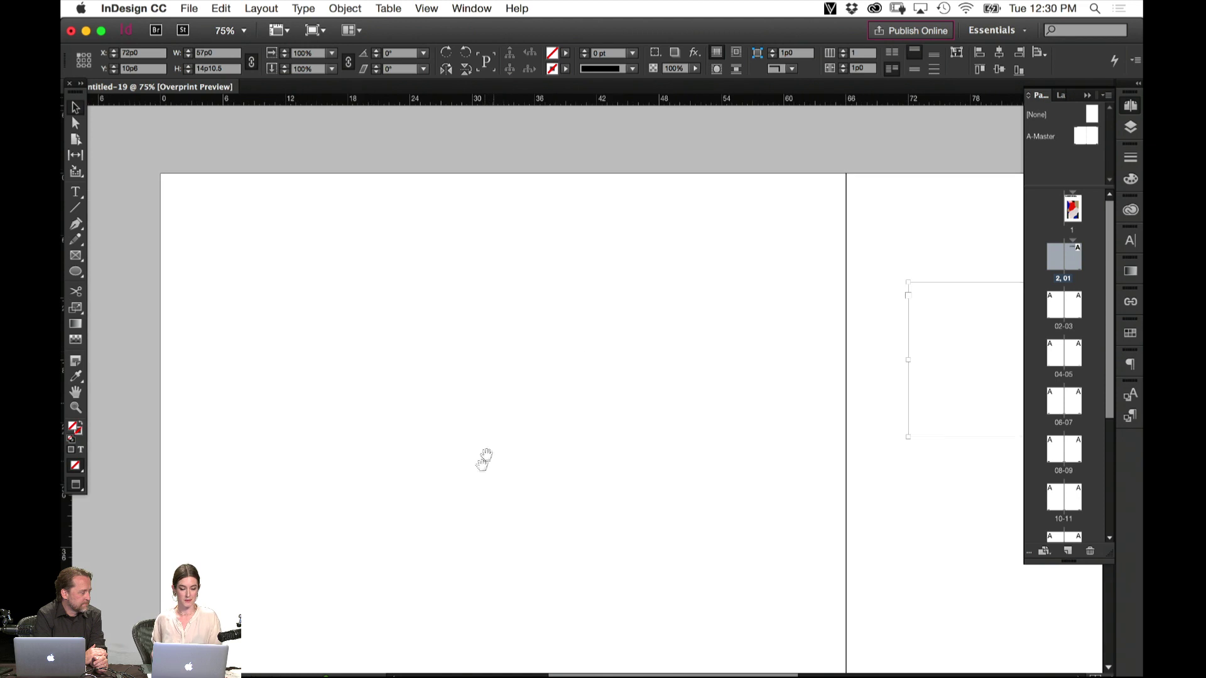
scroll(459, 334, "right", 10)
scroll(459, 334, "up", 5)
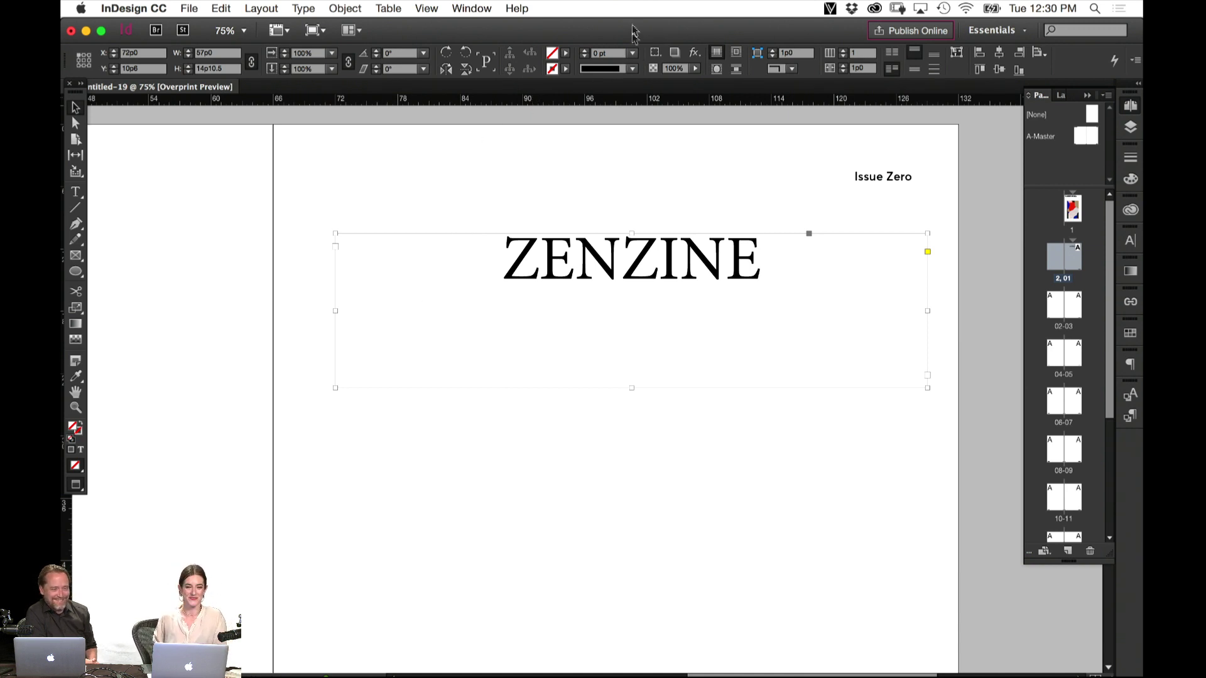
Set the "ZENZINE" title on page 01 in the font Eksell Display Large
double_click(653, 272)
key("super+a")
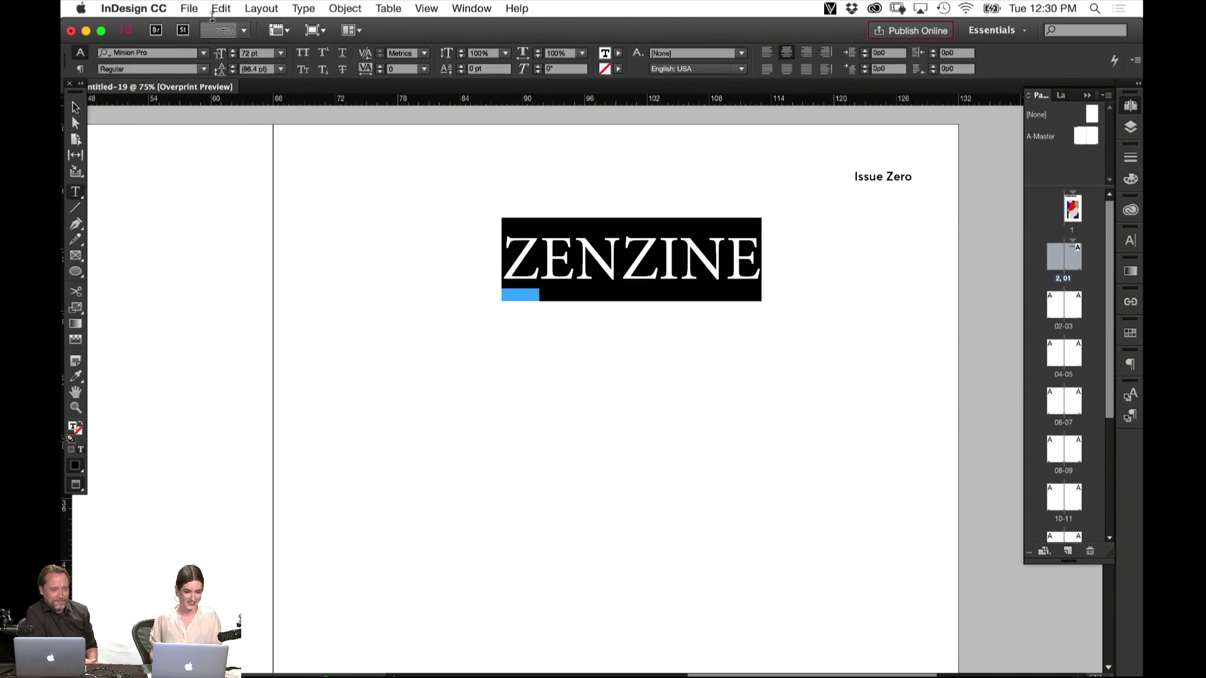
left_click(185, 52)
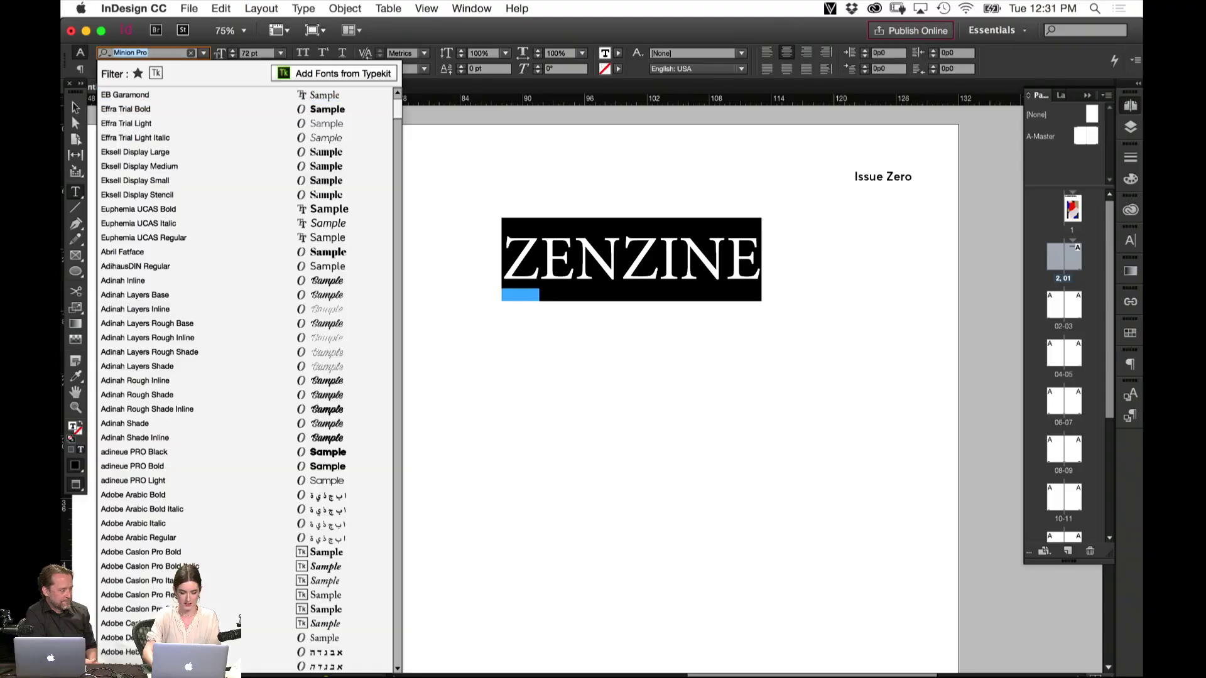
type("ekse")
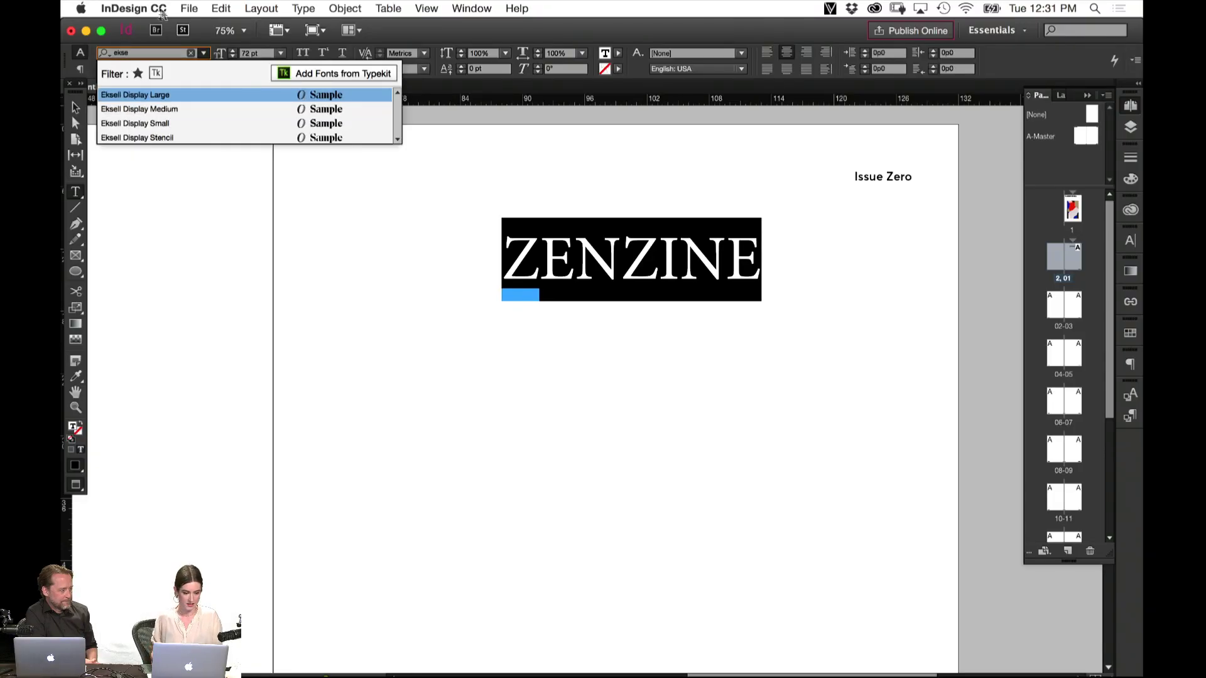
left_click(149, 95)
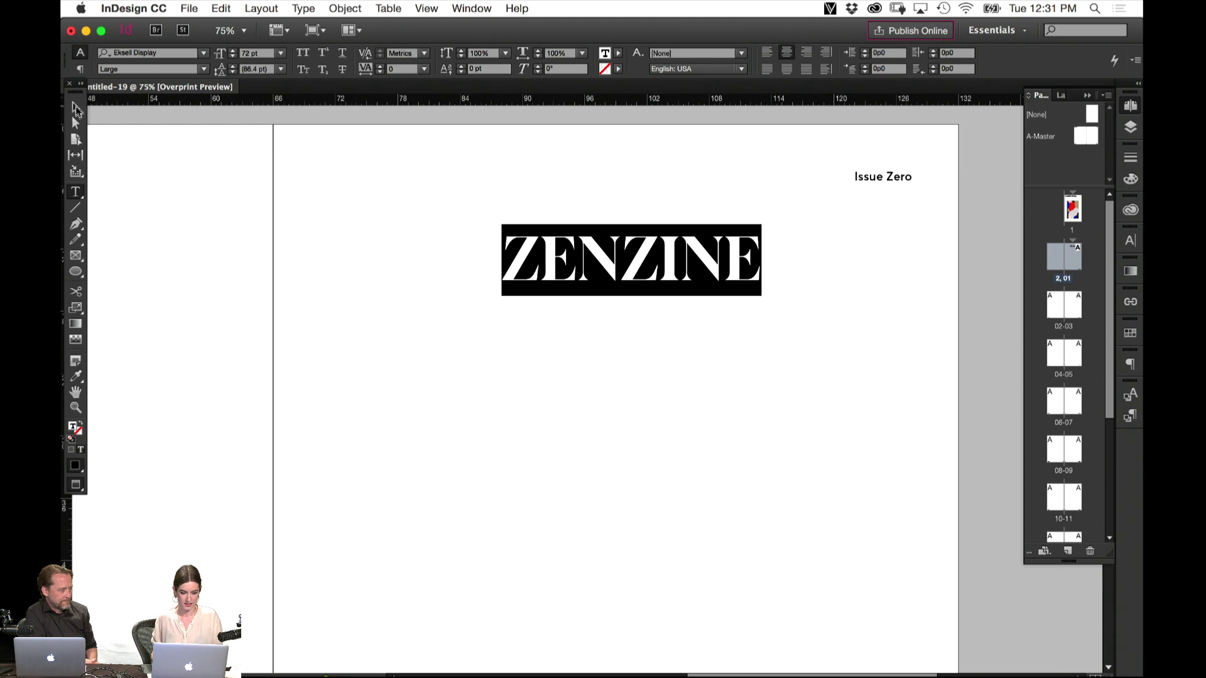
left_click(76, 110)
Enlarge the "ZENZINE" title on page 01 to a font size of 100 pt
double_click(779, 290)
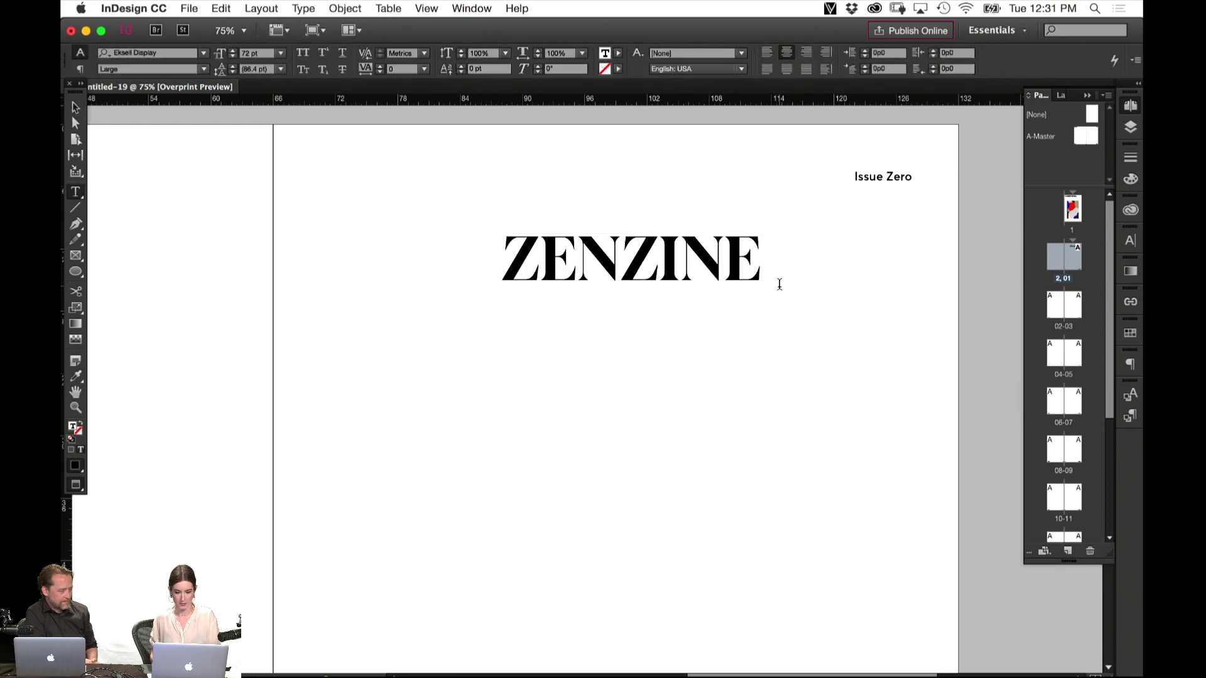
key("super+a")
left_click(280, 53)
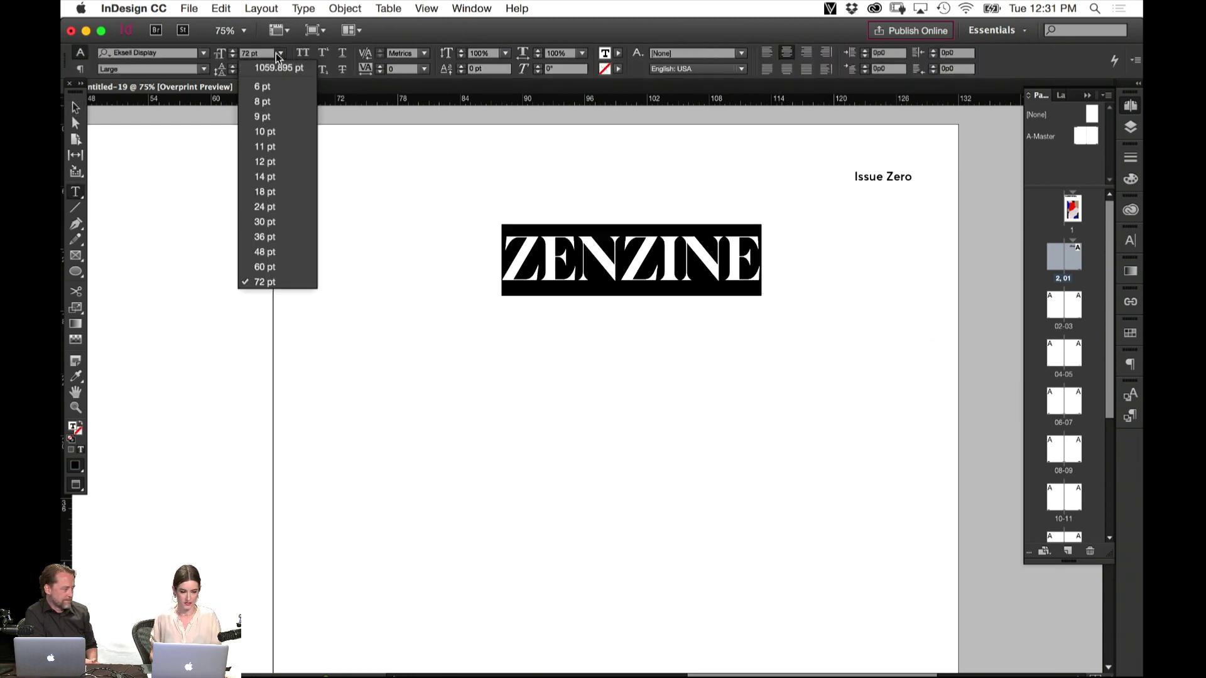
left_click(267, 54)
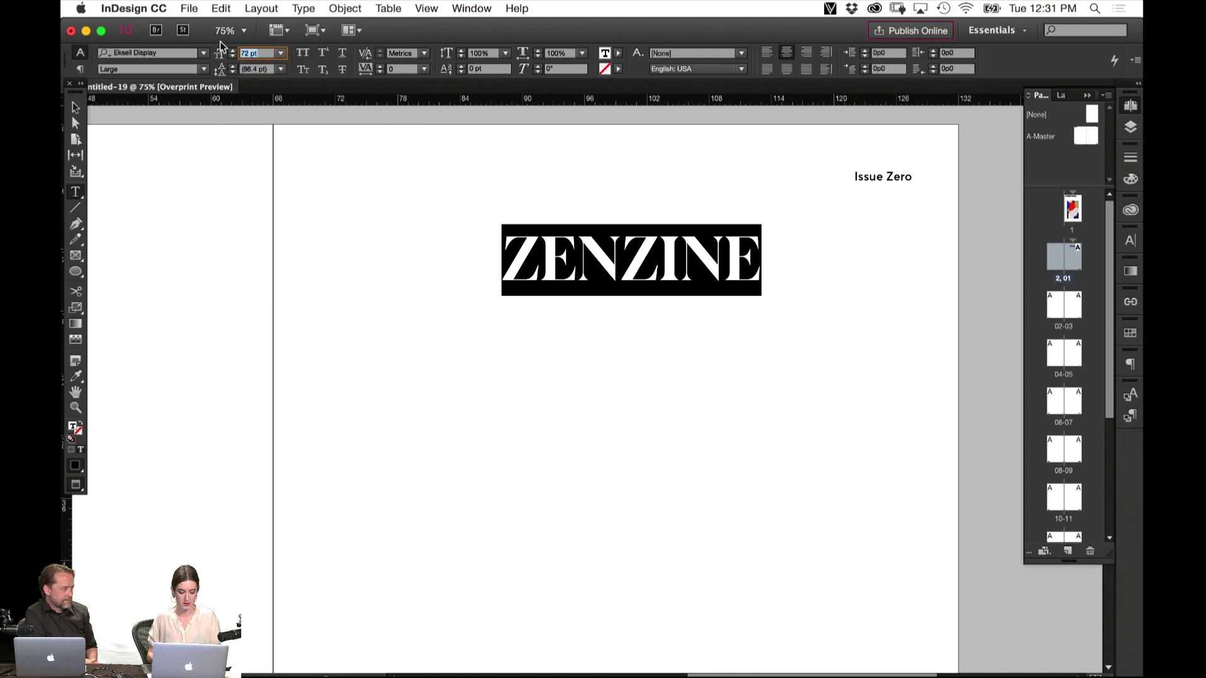
key("Return")
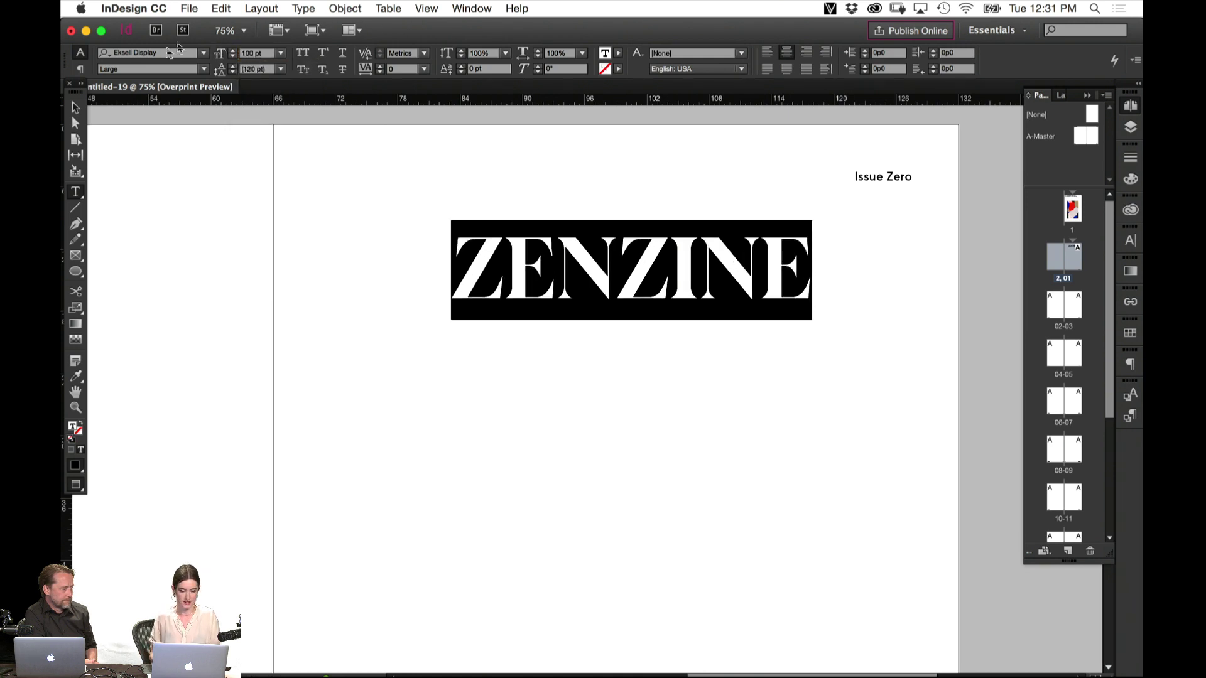
Set the tracking of the "ZENZINE" title on page 01 to 10
left_click(425, 68)
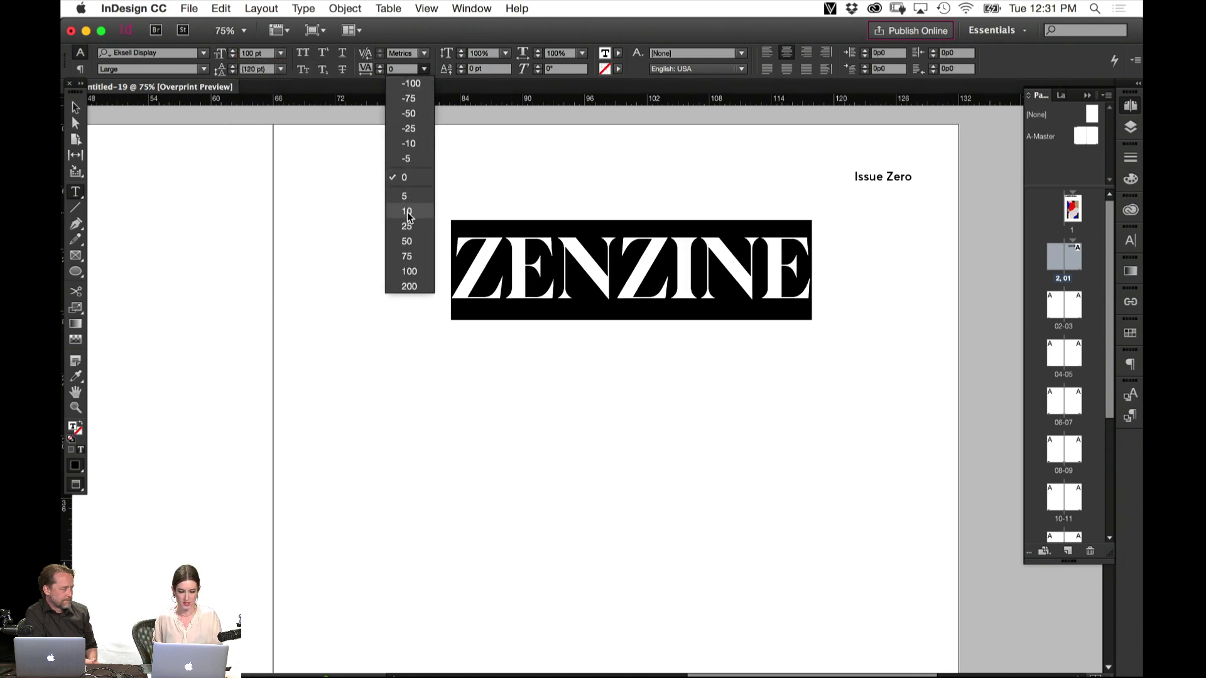
left_click(407, 211)
left_click(76, 109)
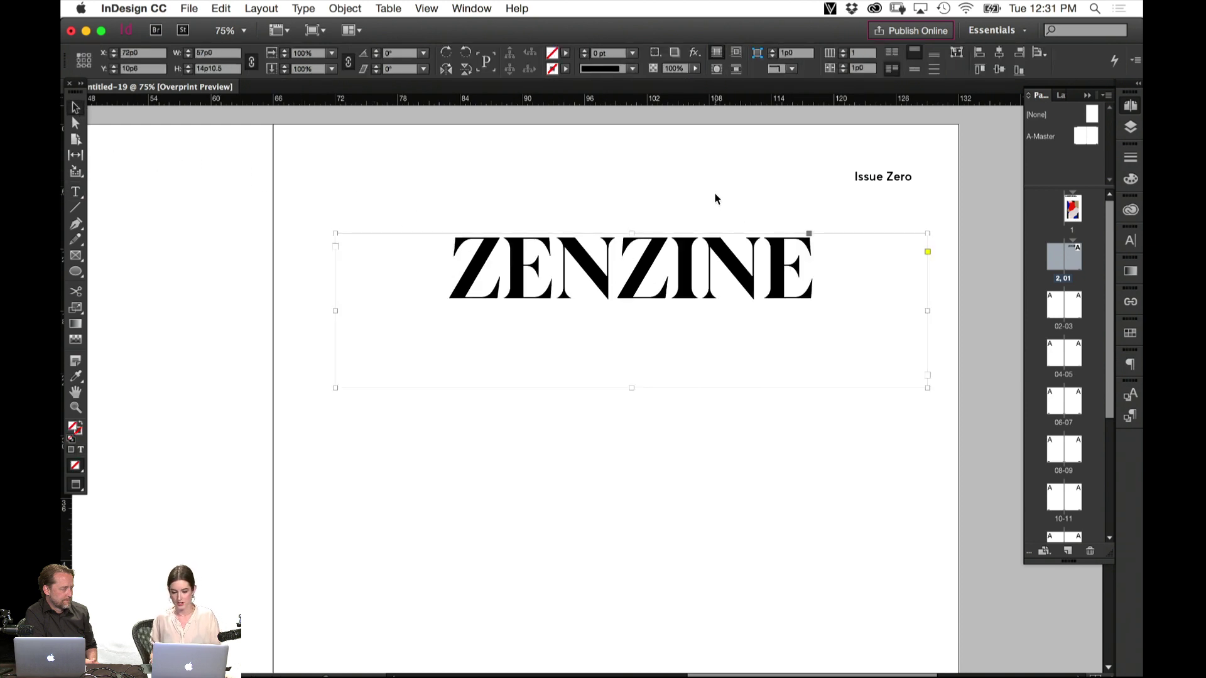
Shorten the "ZENZINE" frame to roughly half its height and place a duplicate directly below it
scroll(682, 377, "down", 3)
scroll(682, 377, "right", 2)
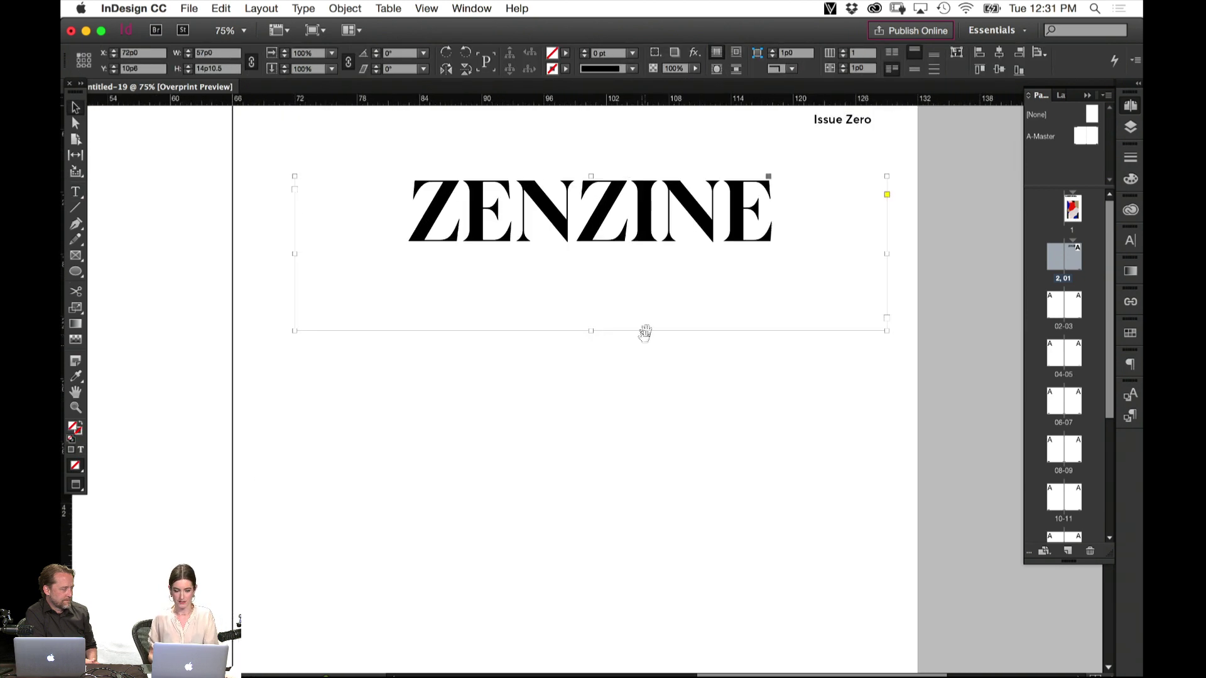
left_click_drag(593, 330, 649, 333)
left_click(590, 320)
Set the lower "ZENZINE" copy in Didot Bold and deepen its frame to about 13 picas so the text fits
double_click(649, 312)
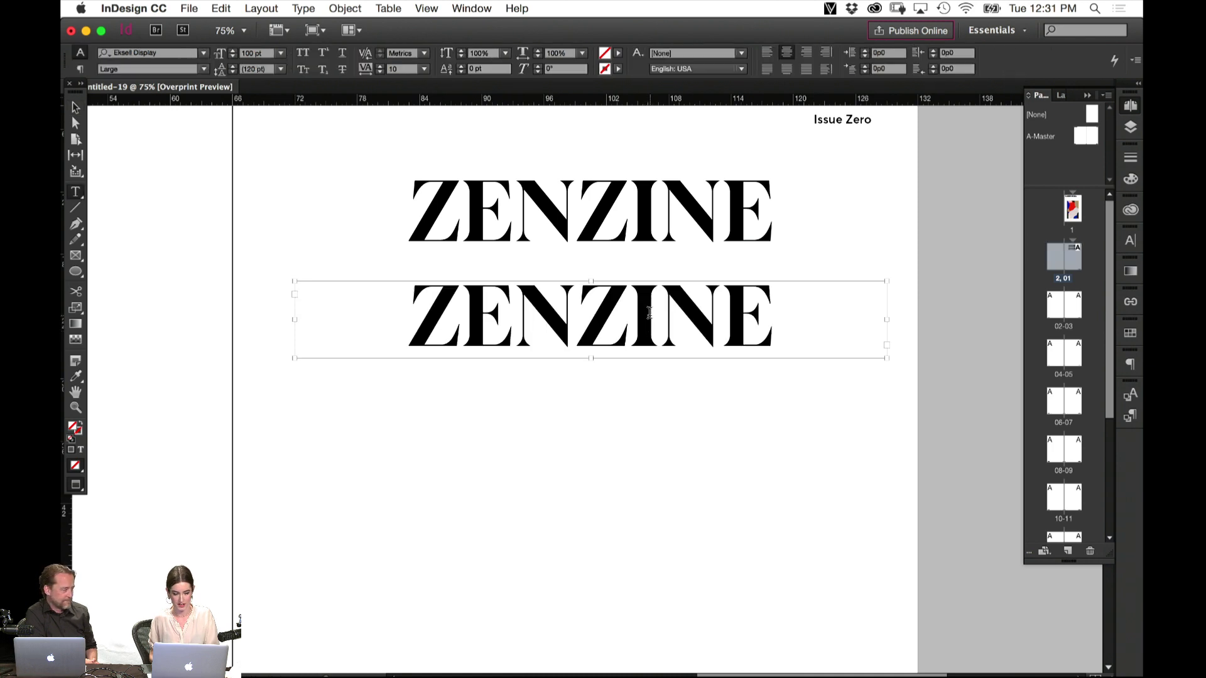
key("super+a")
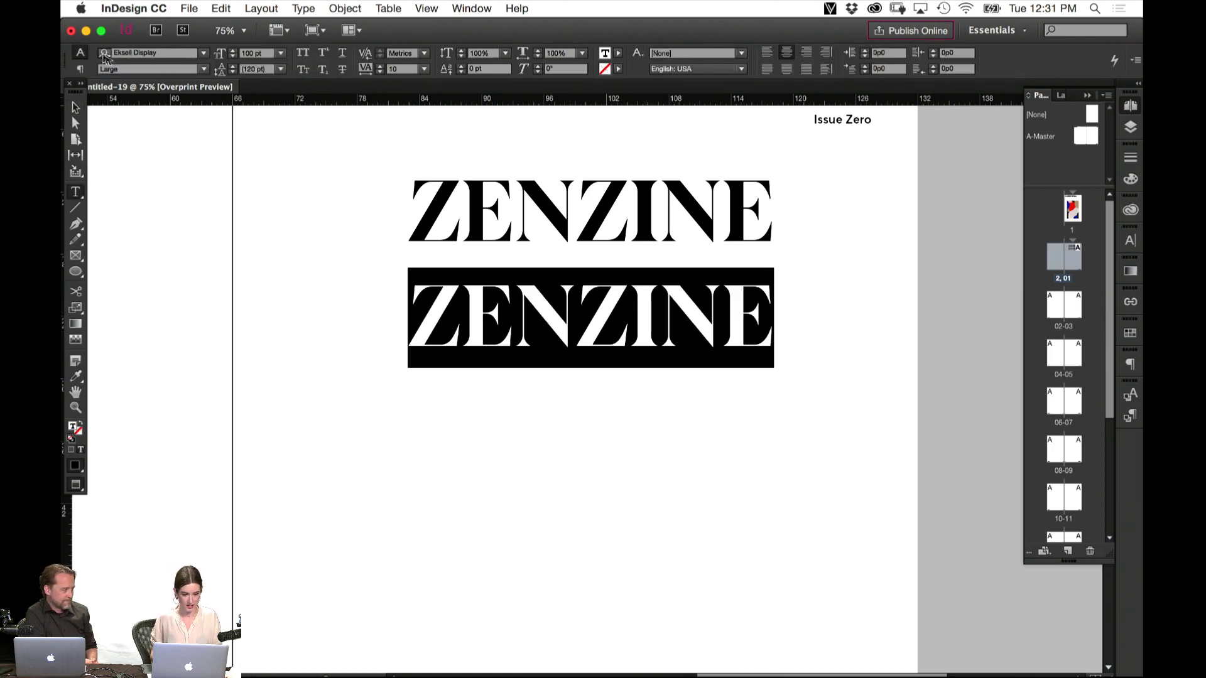
left_click(150, 54)
type("Didot")
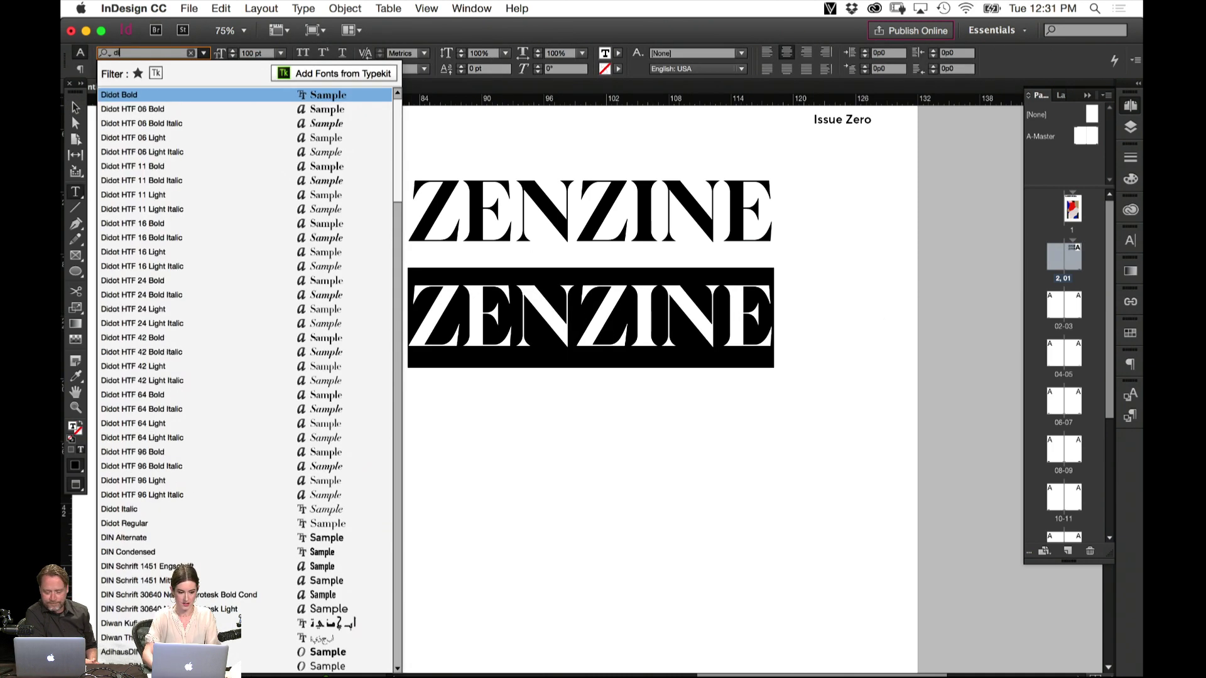
key("Return")
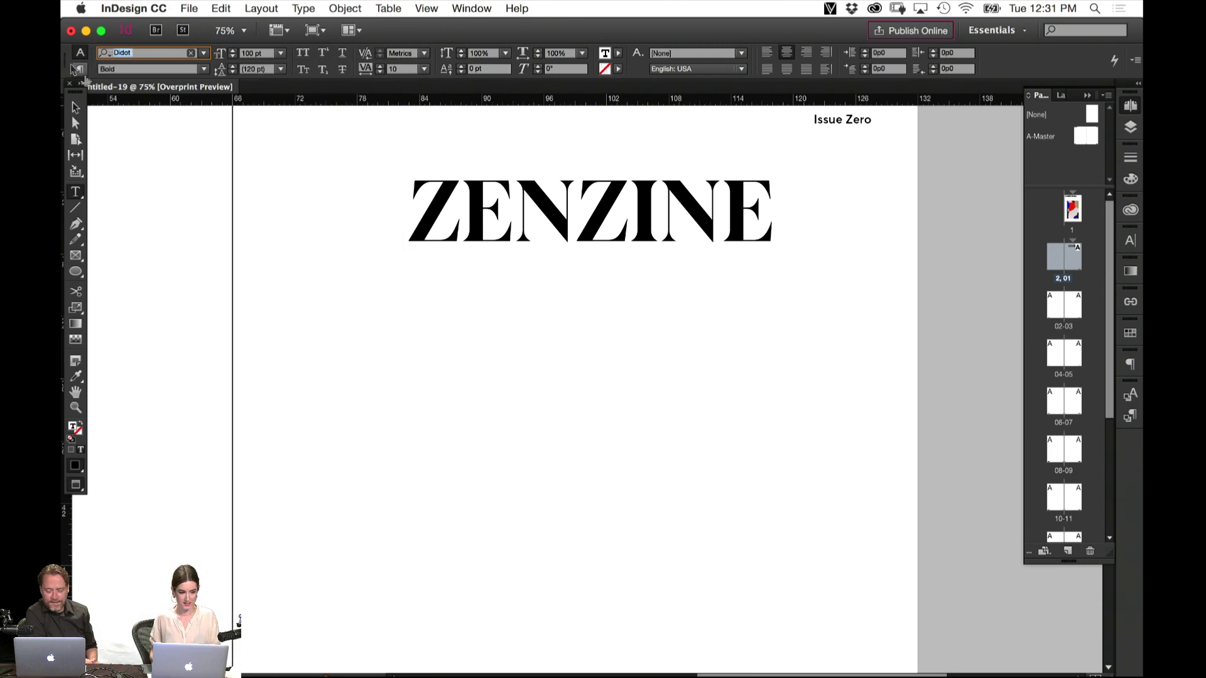
left_click(76, 108)
left_click_drag(590, 356, 604, 425)
left_click(557, 483)
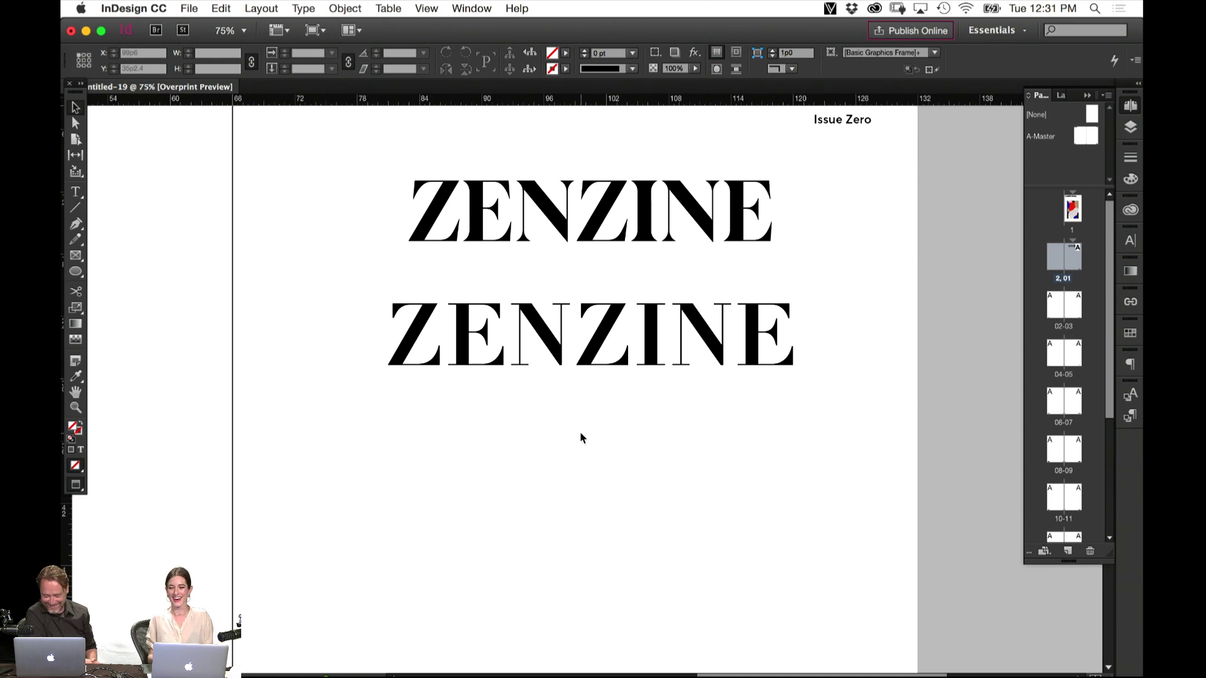
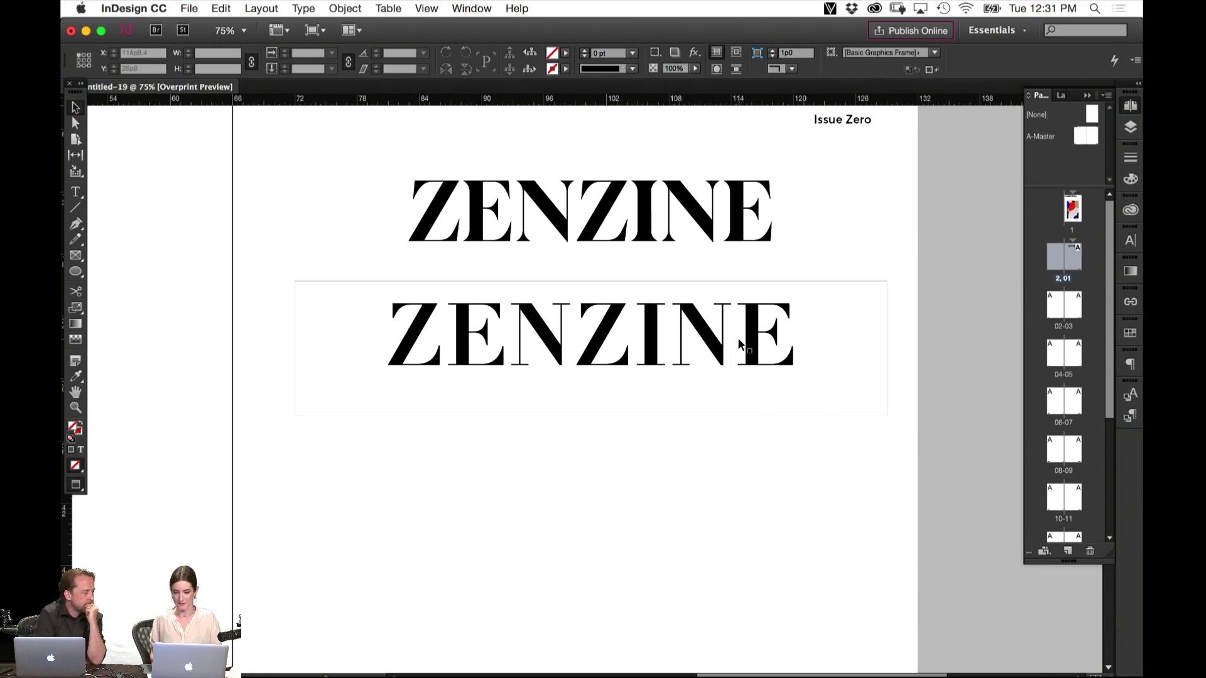
Delete the Didot "ZENZINE" copy and place a duplicate of the Eksell Display title directly below the original
left_click(736, 347)
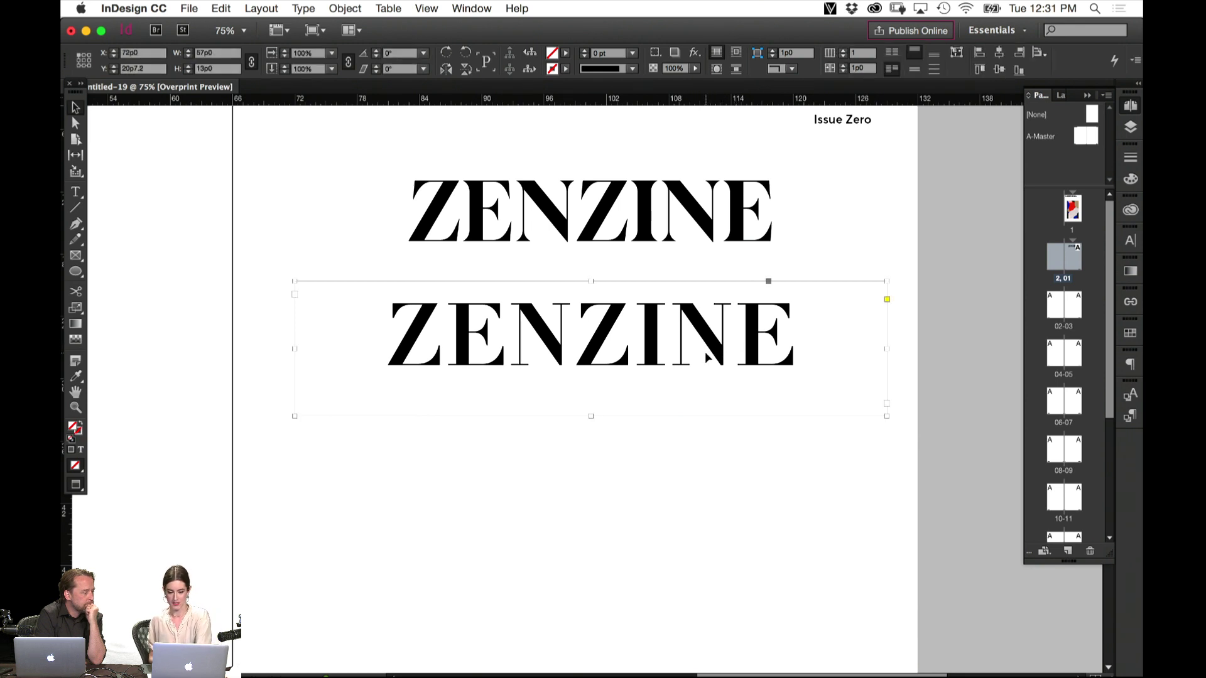
key("BackSpace")
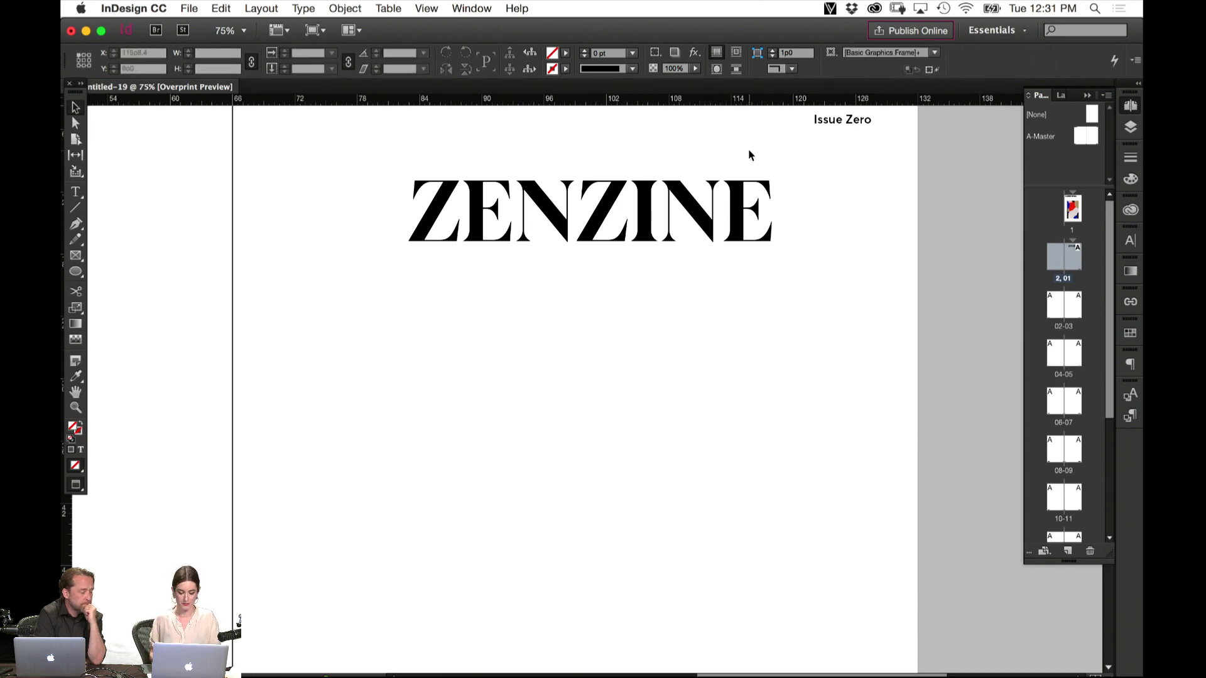
left_click_drag(729, 223, 729, 318)
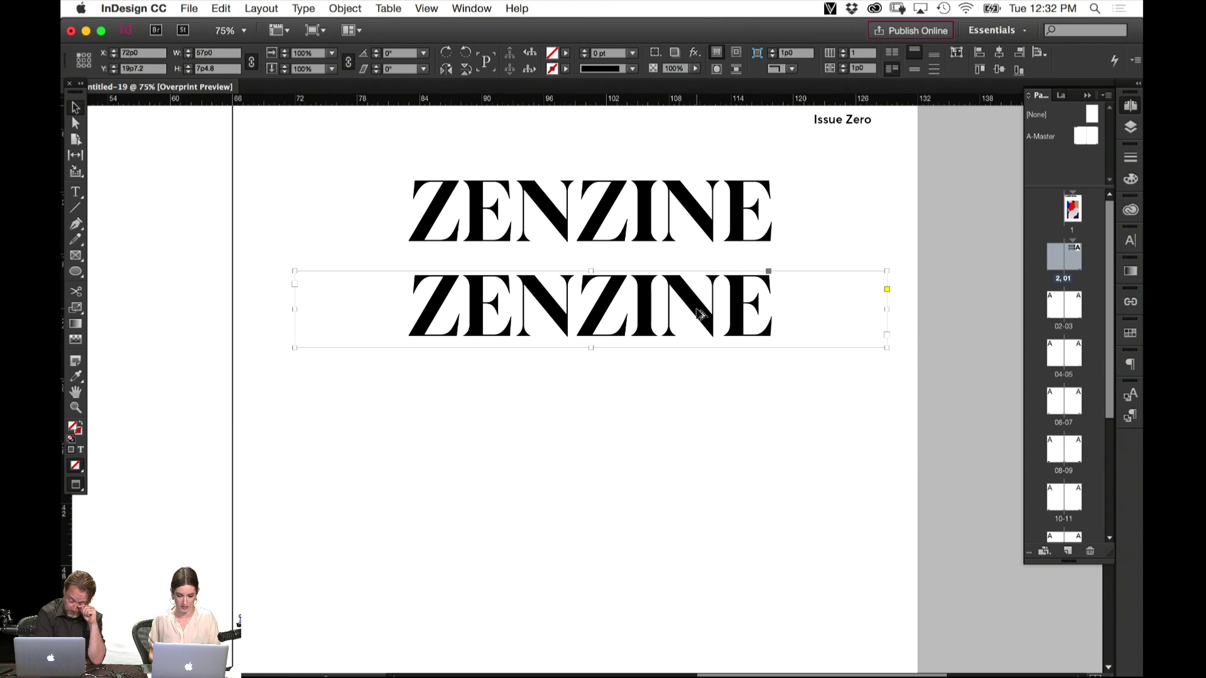
double_click(710, 308, "alt")
left_click(624, 489)
Set the lower "ZENZINE" duplicate in the Medium style of Eksell Display
double_click(699, 331)
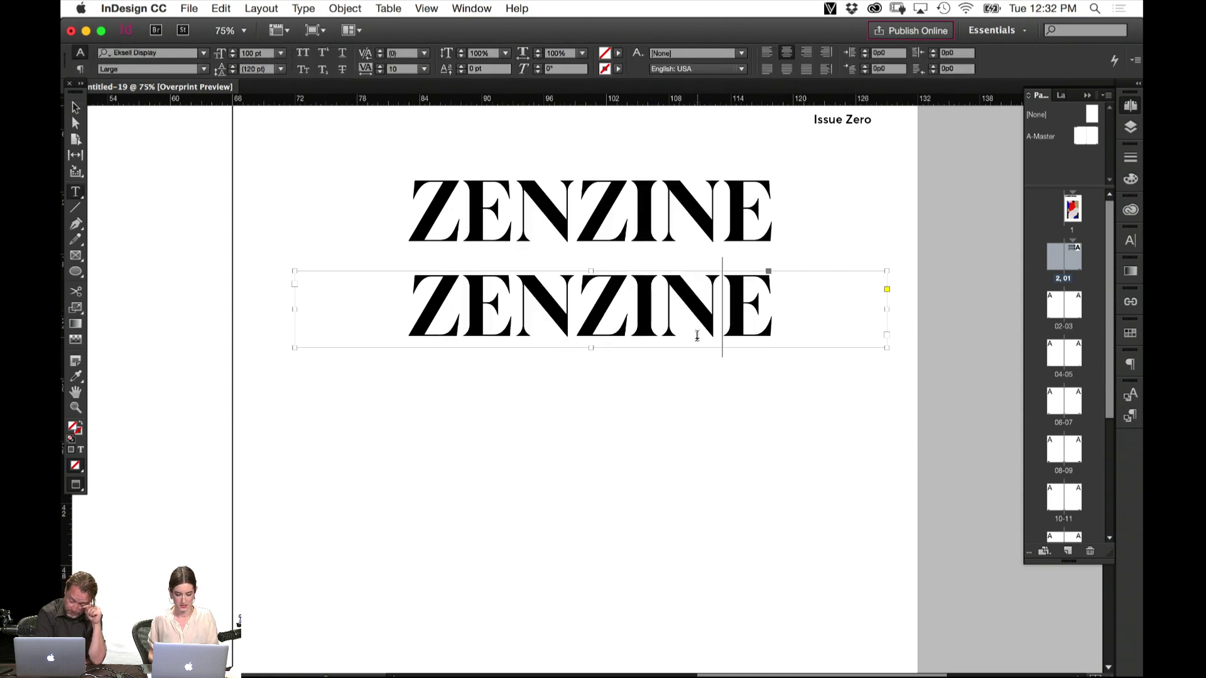
double_click(699, 331)
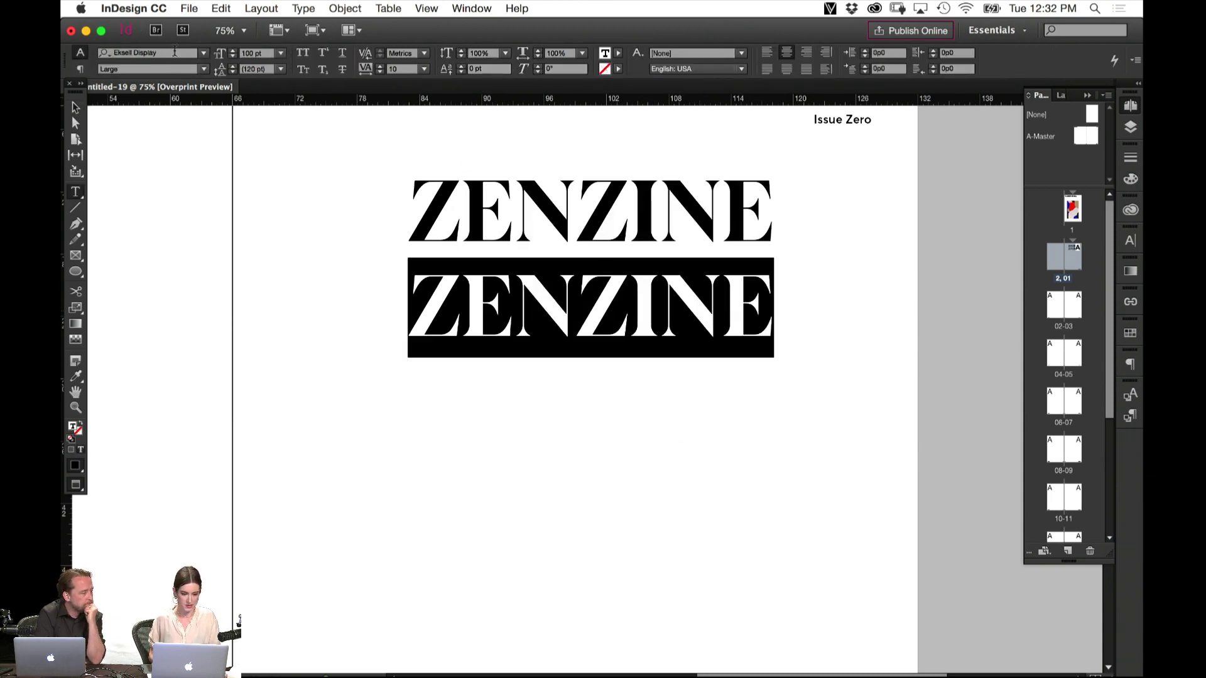
left_click(171, 53)
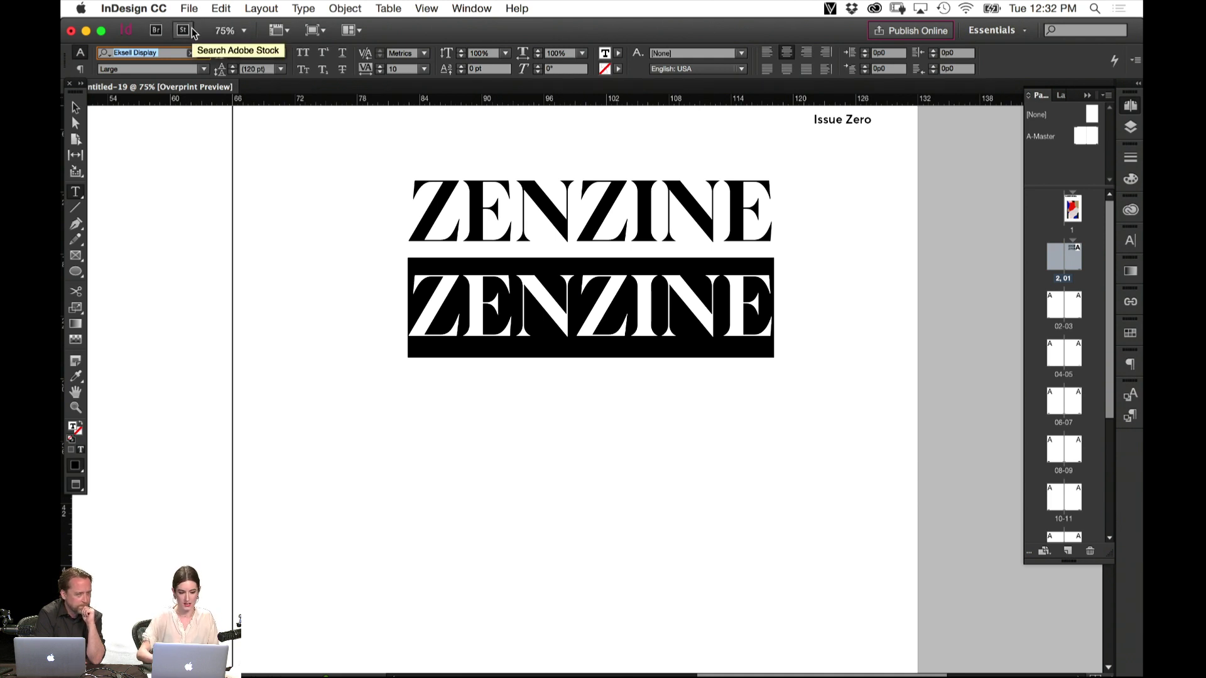
left_click(204, 70)
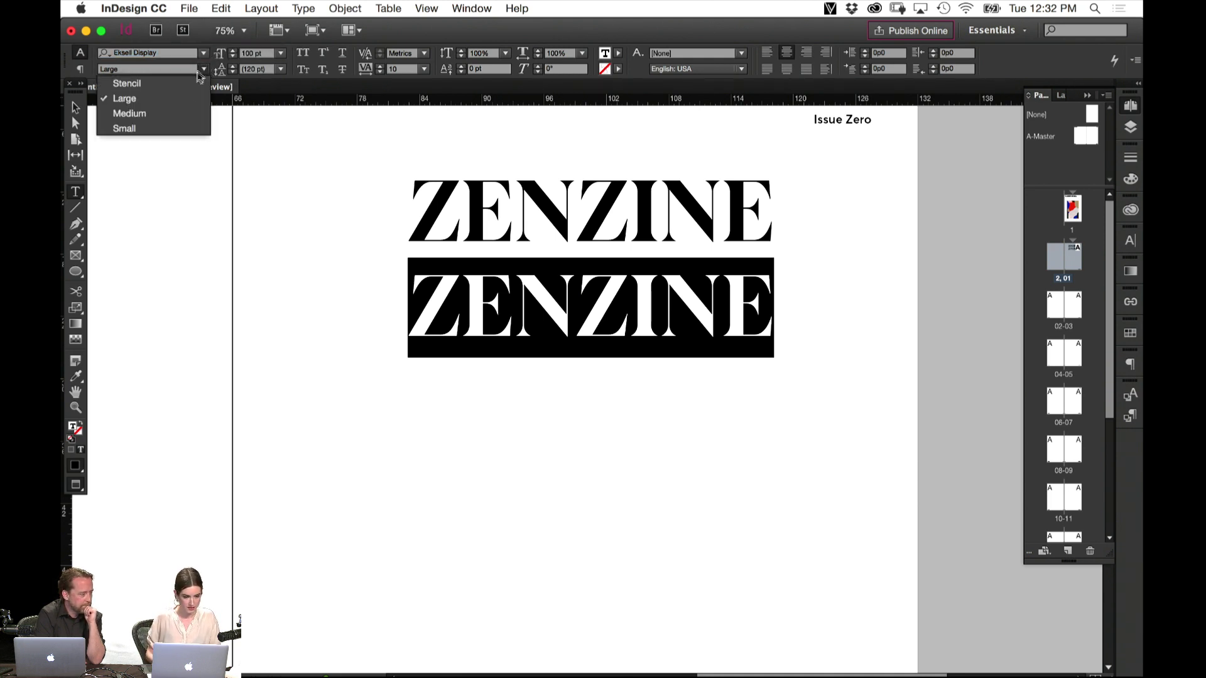
left_click(182, 113)
left_click(75, 108)
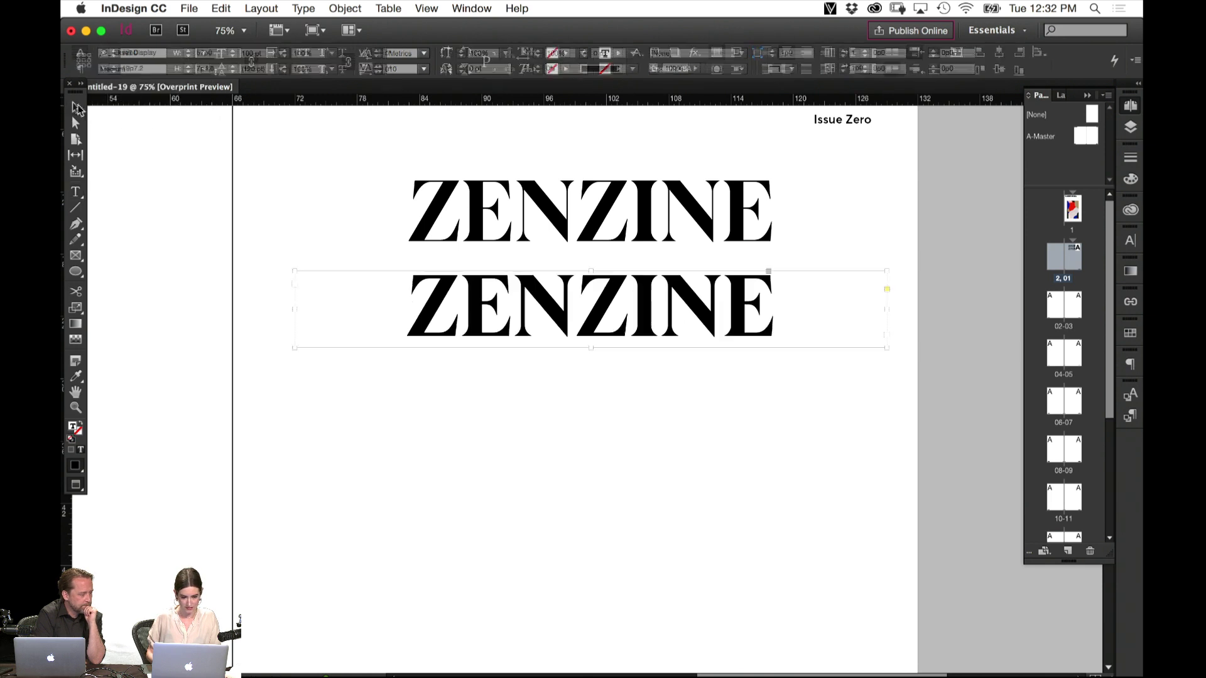
left_click(385, 489)
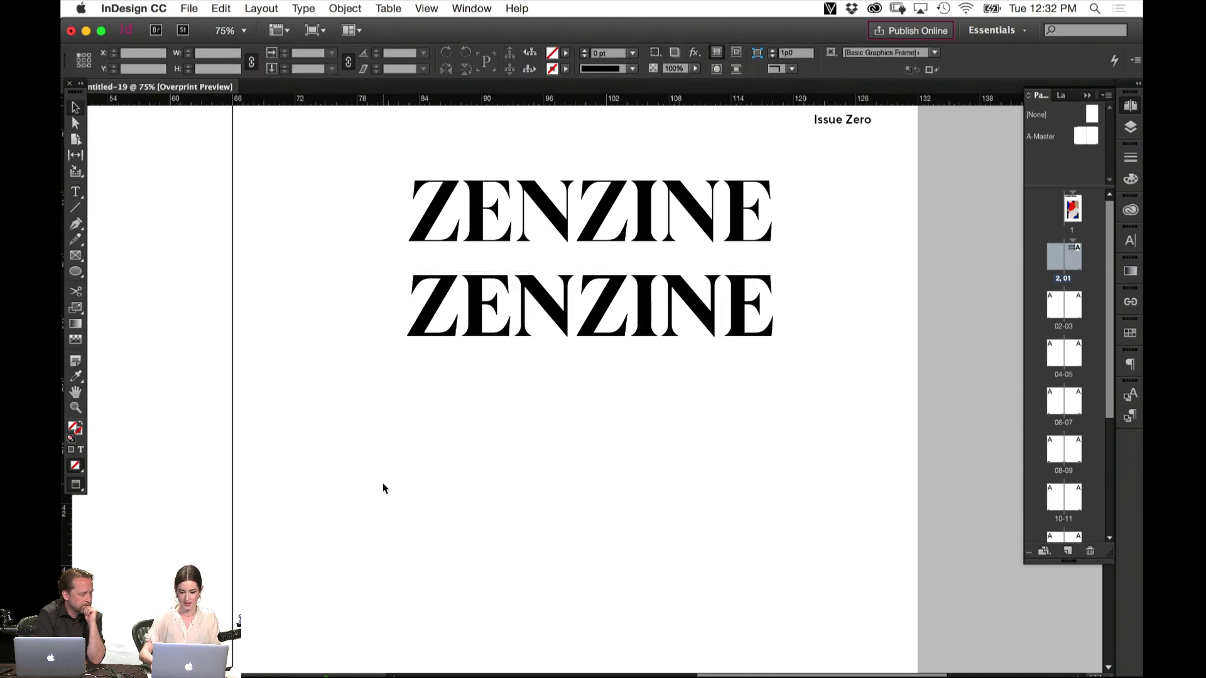
Move the lower "ZENZINE" copy further down to widen the gap between it and the original title
key("super+1")
left_click_drag(646, 317, 631, 377)
left_click(613, 463)
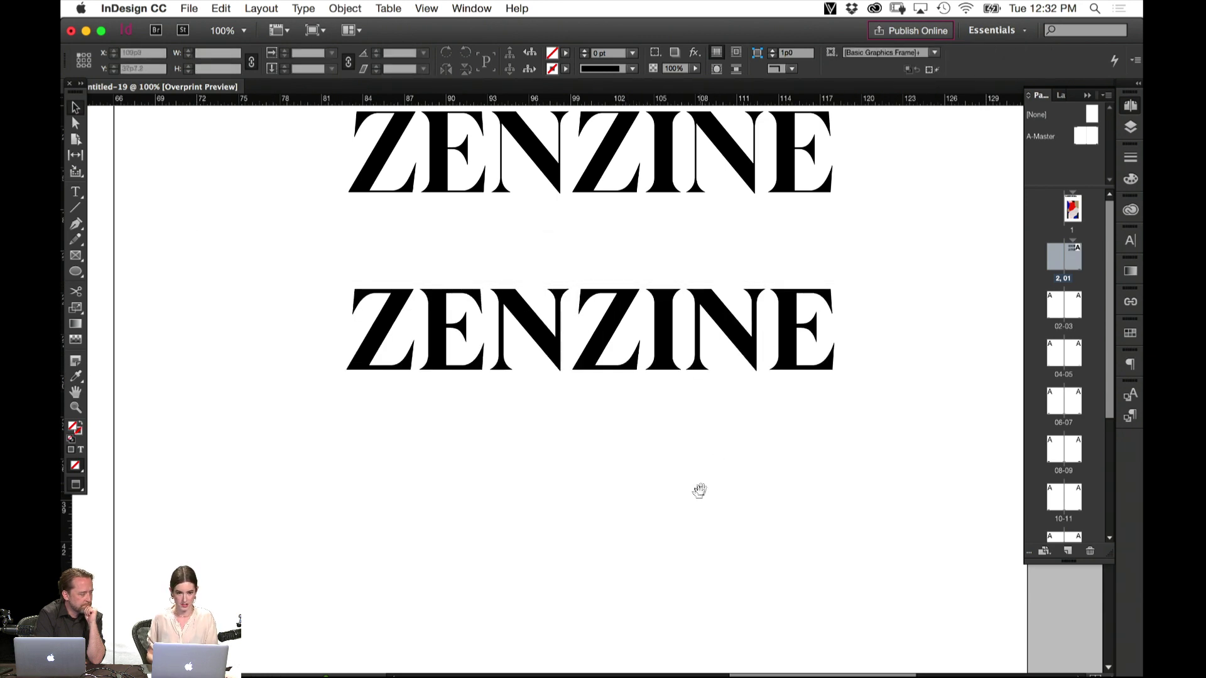
left_click_drag(682, 510, 690, 463)
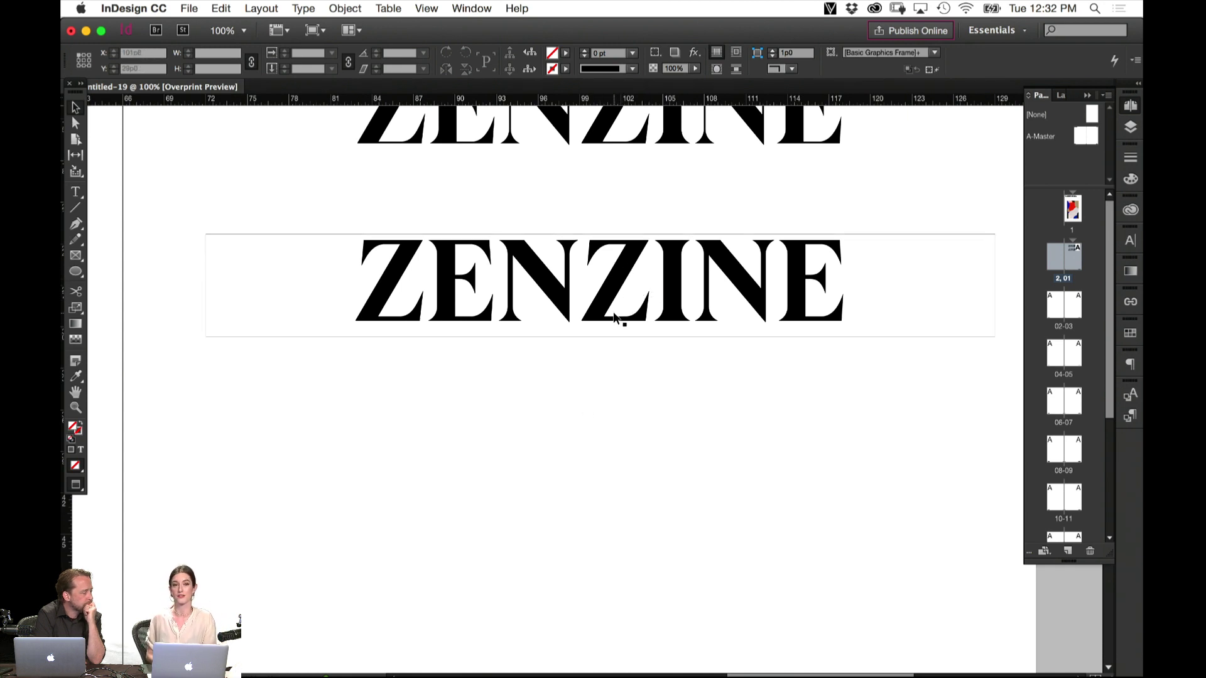
key("t")
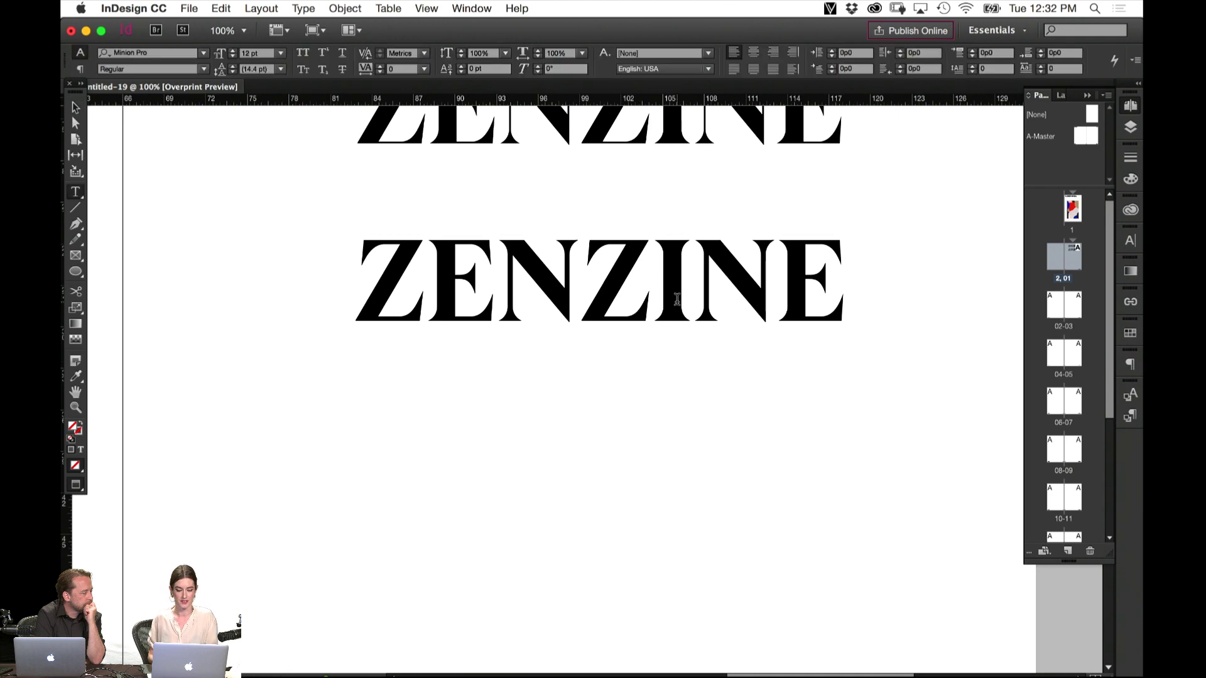
left_click(75, 108)
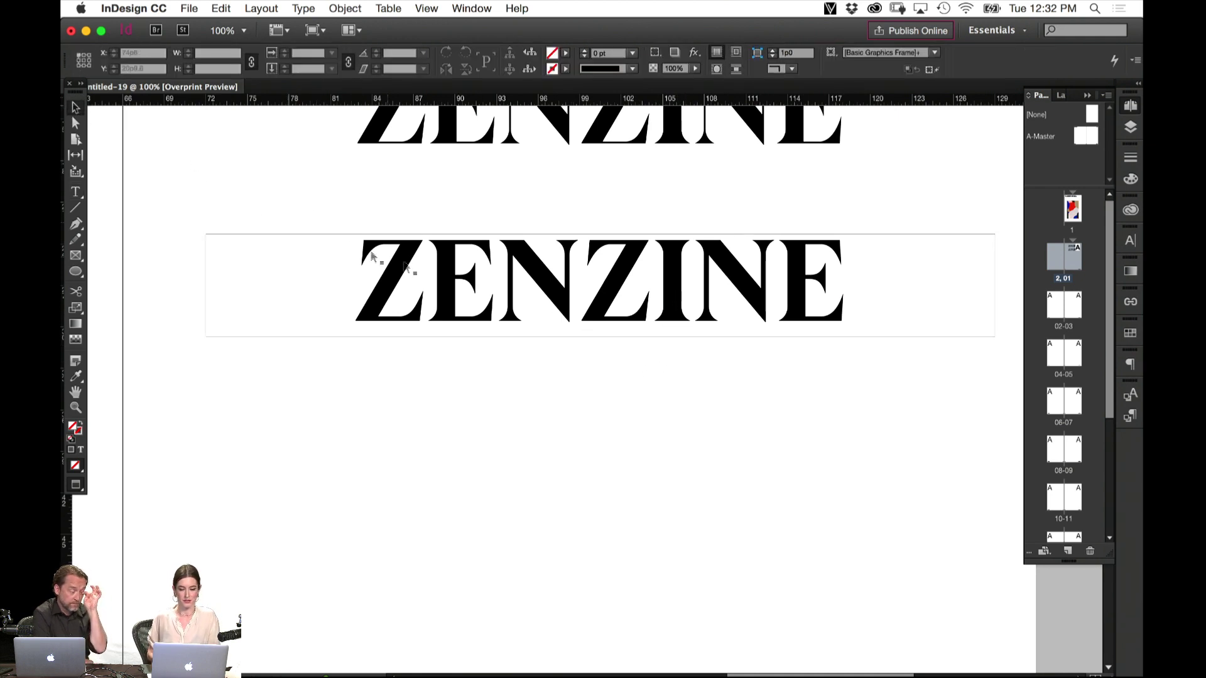
double_click(642, 294)
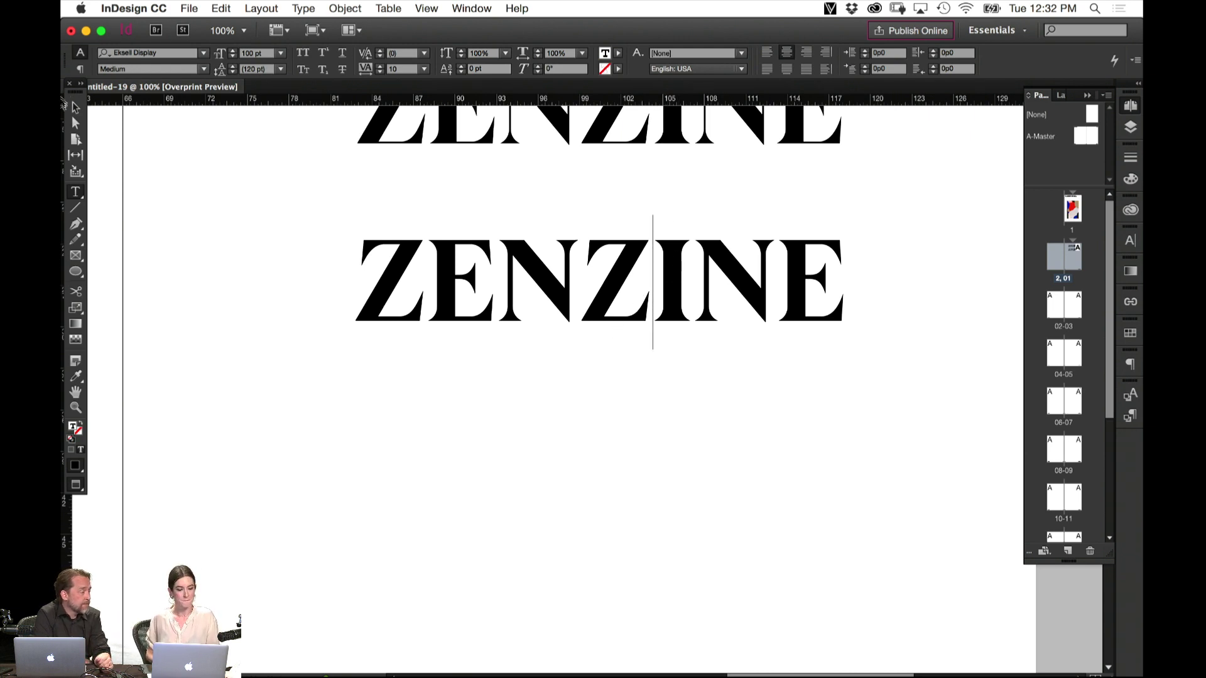
left_click(75, 108)
left_click(676, 422)
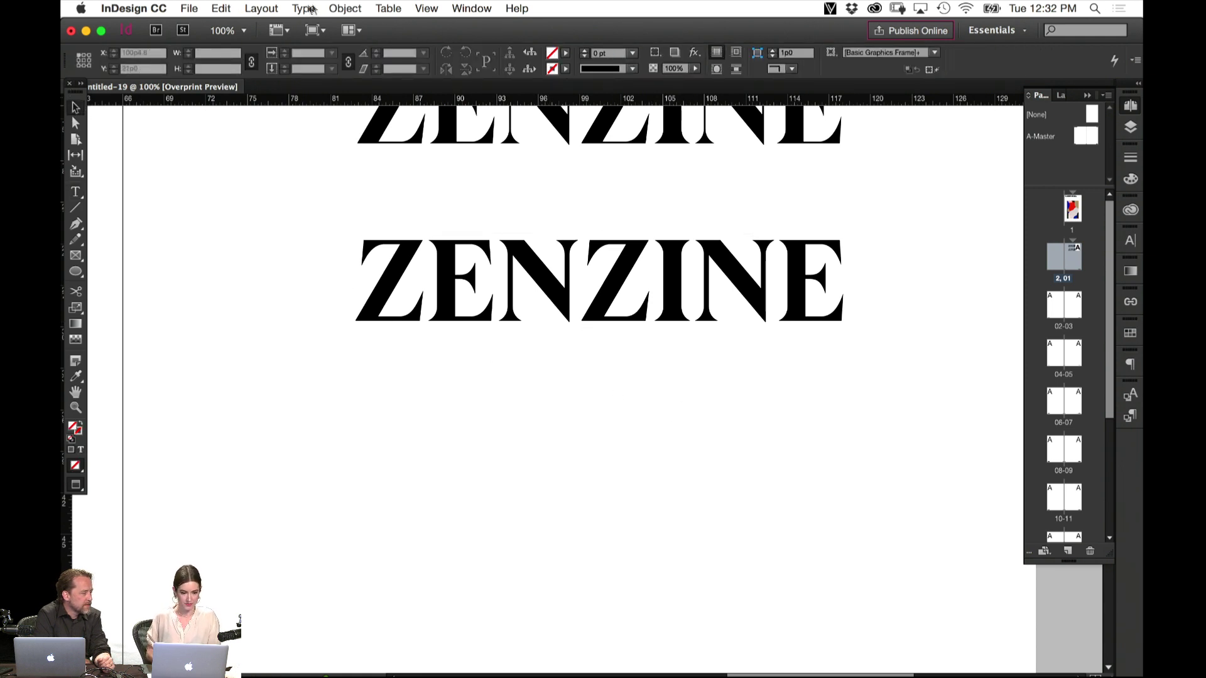
left_click(259, 8)
left_click(264, 8)
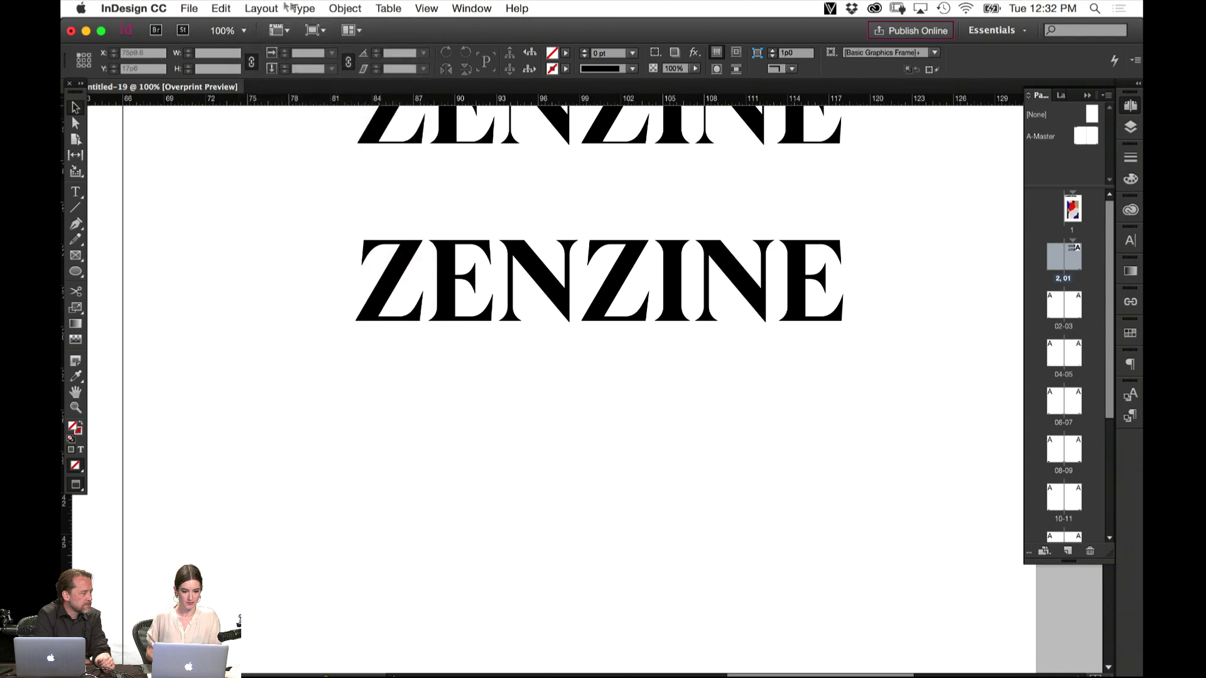
left_click(302, 8)
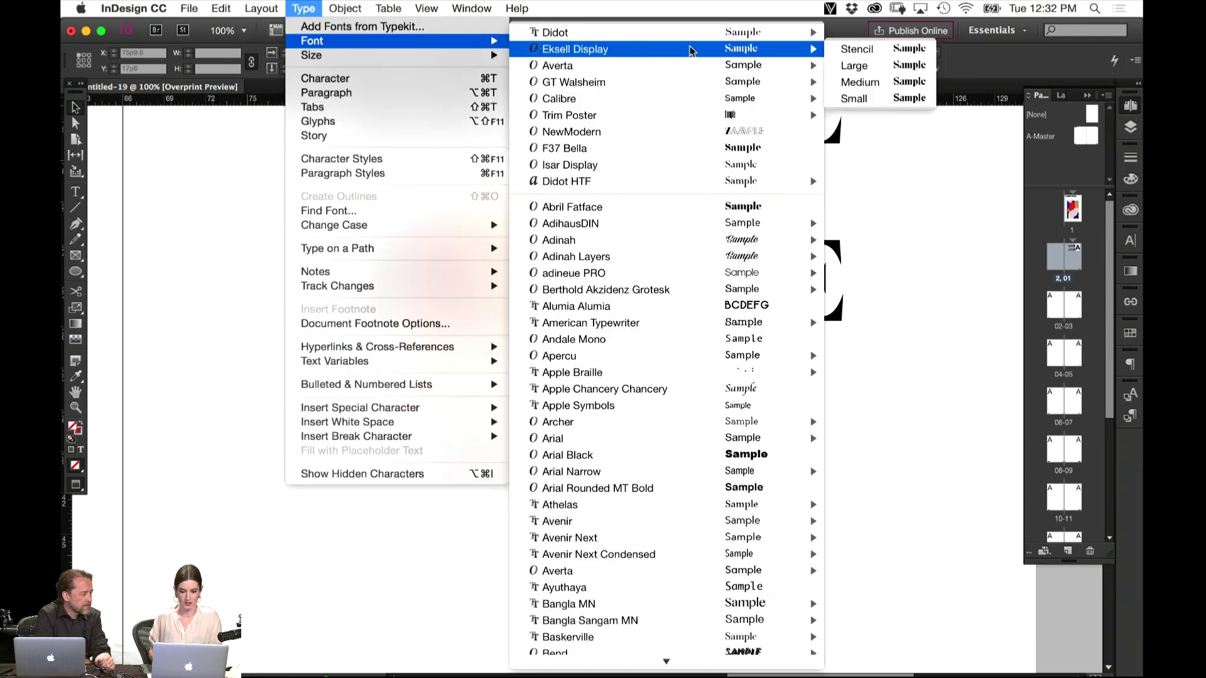
mouse_move(446, 41)
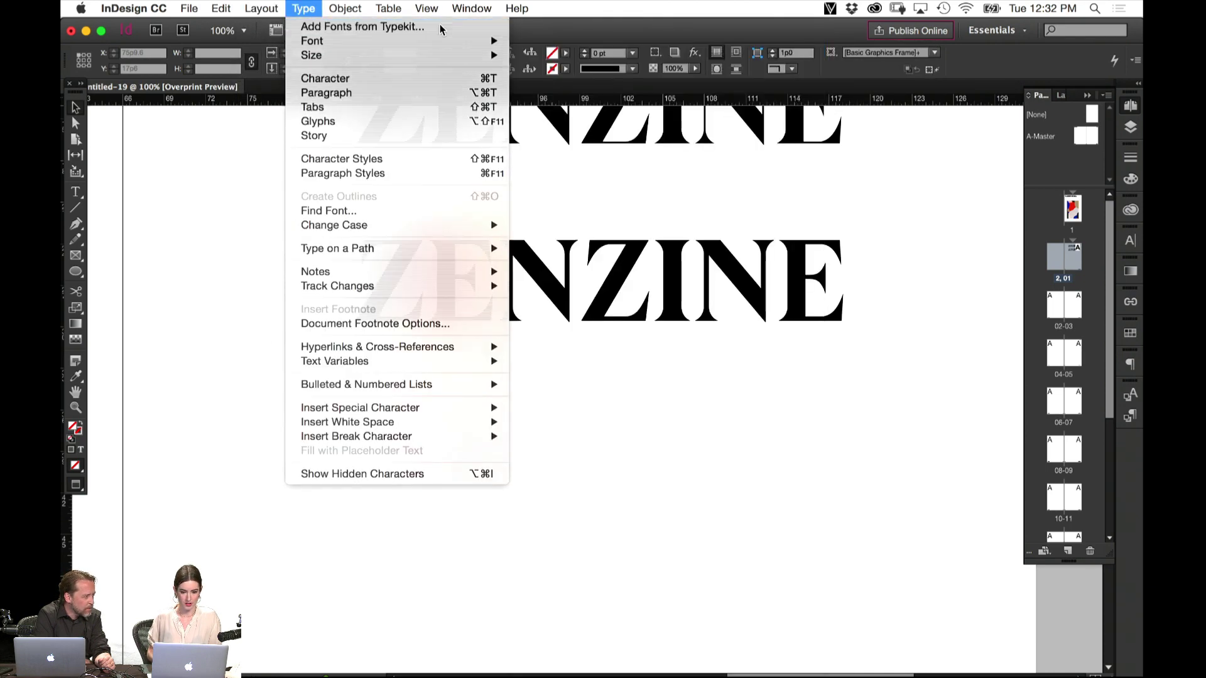
key("Escape")
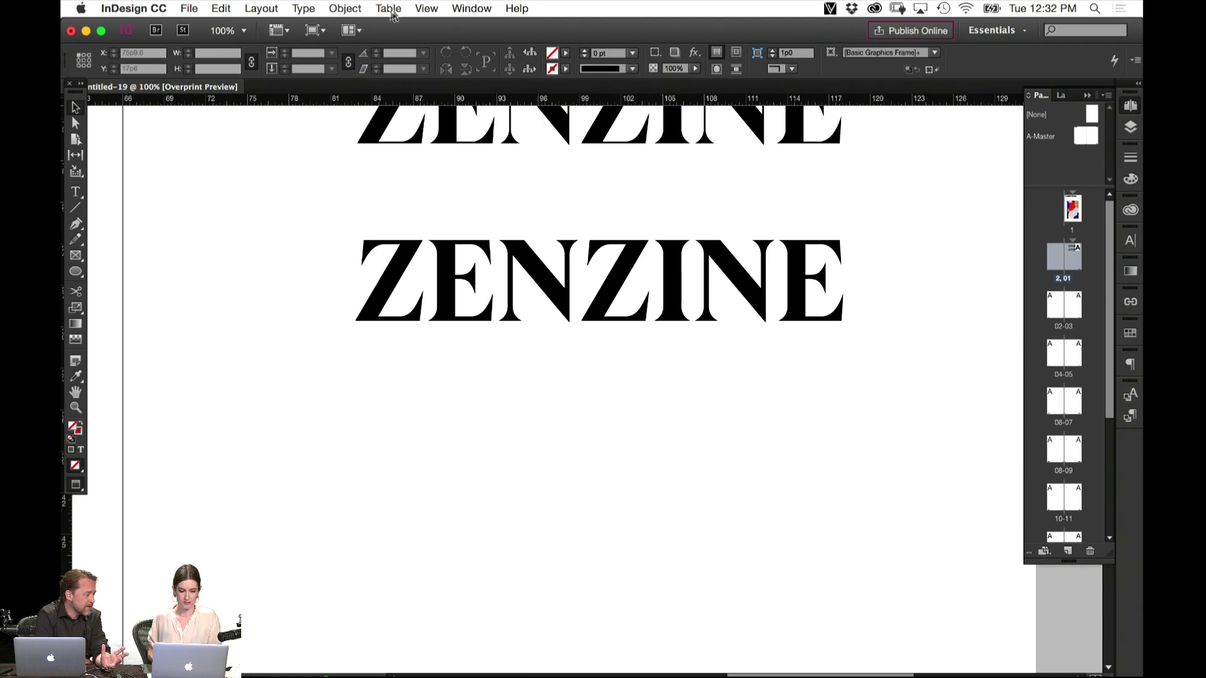
left_click(298, 7)
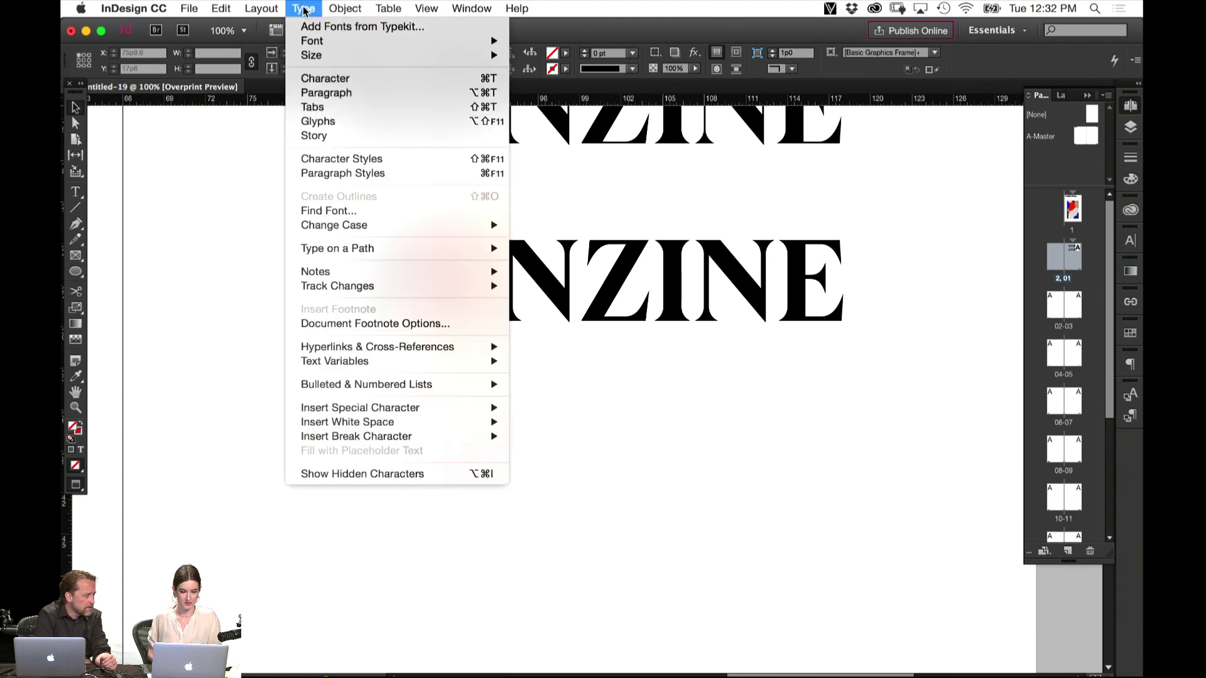
mouse_move(304, 44)
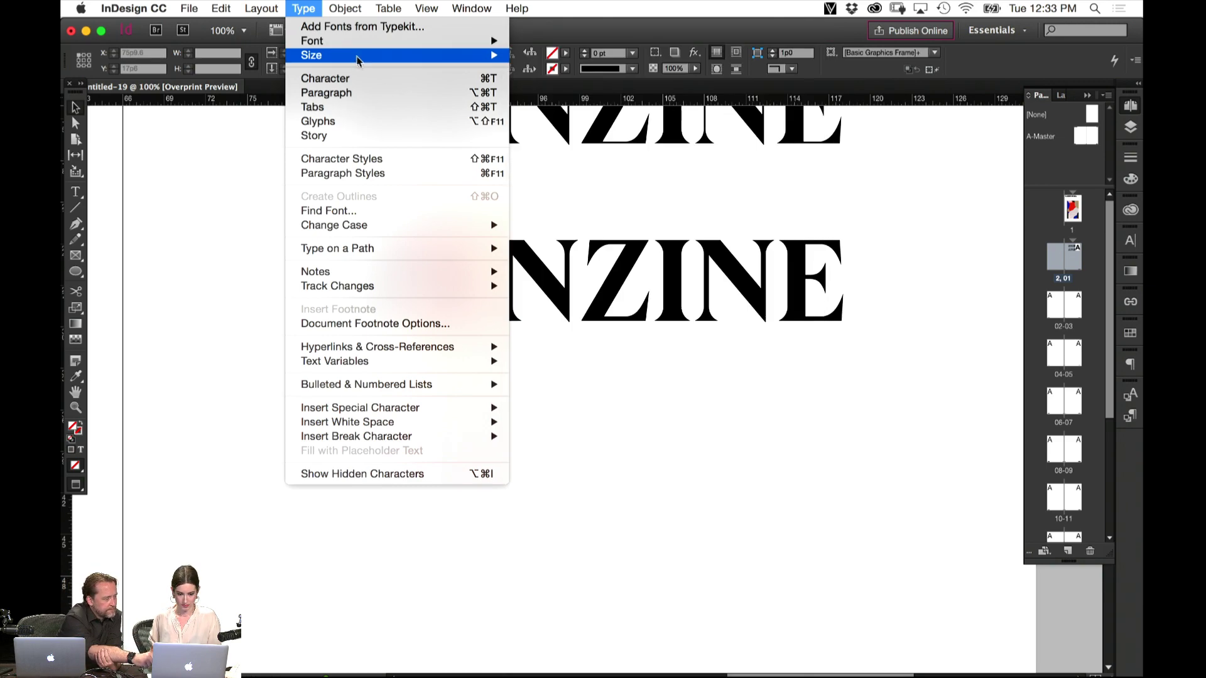
left_click(471, 274)
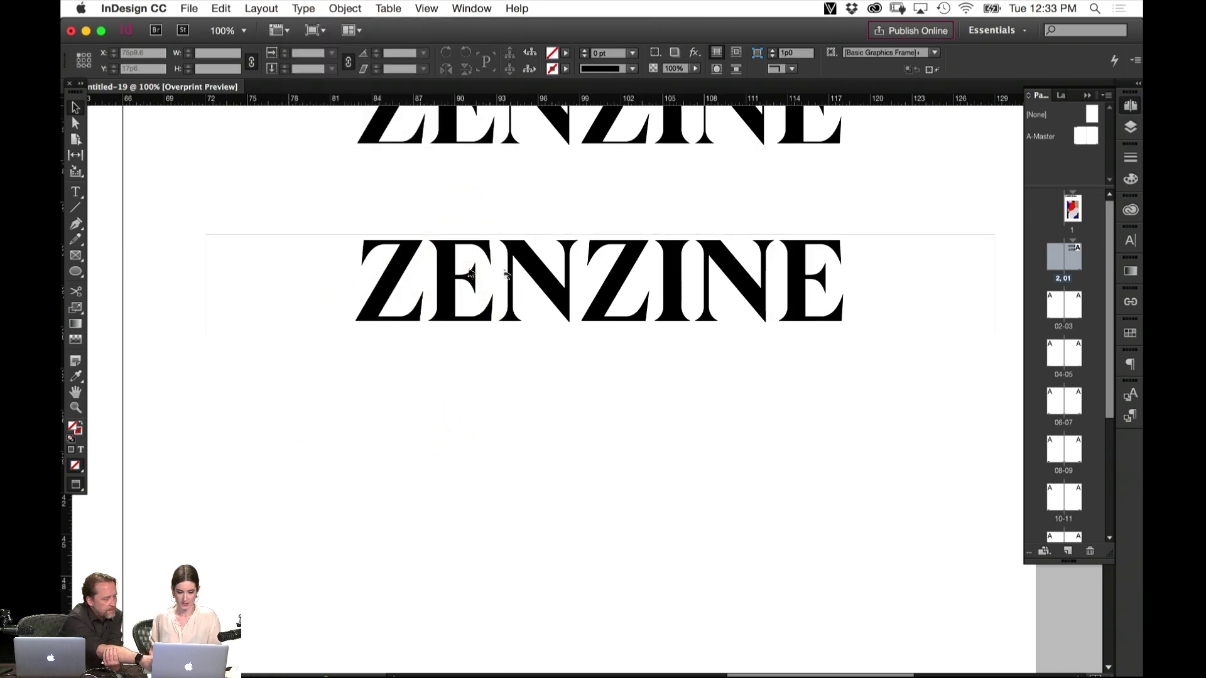
Select all text of the lower "ZENZINE" copy and switch to Adobe Typekit in Chrome to add fonts
double_click(642, 288)
key("super+a")
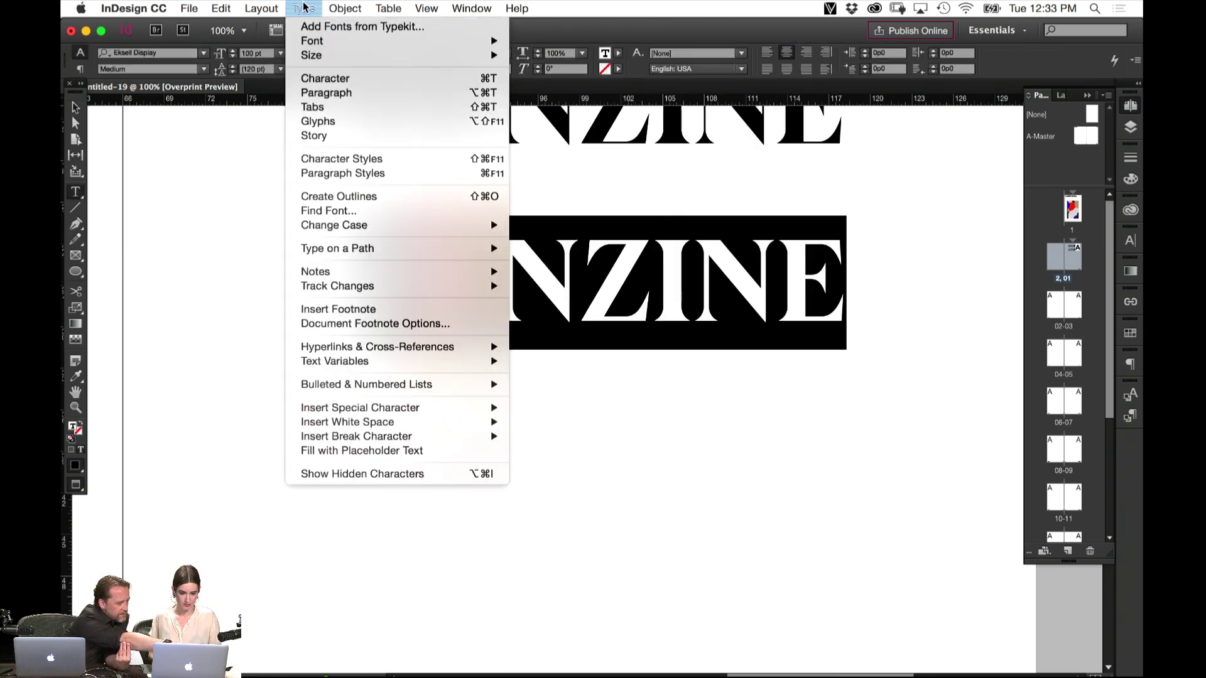
left_click(304, 8)
mouse_move(222, 12)
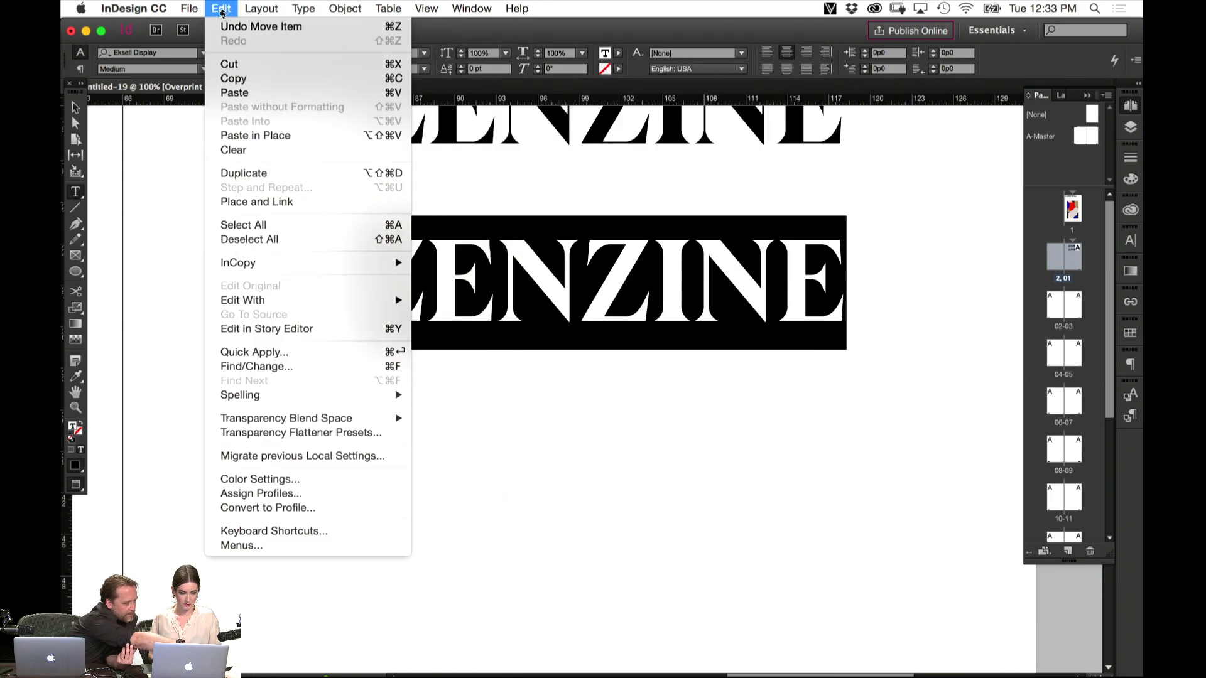
left_click(168, 55)
left_click(203, 52)
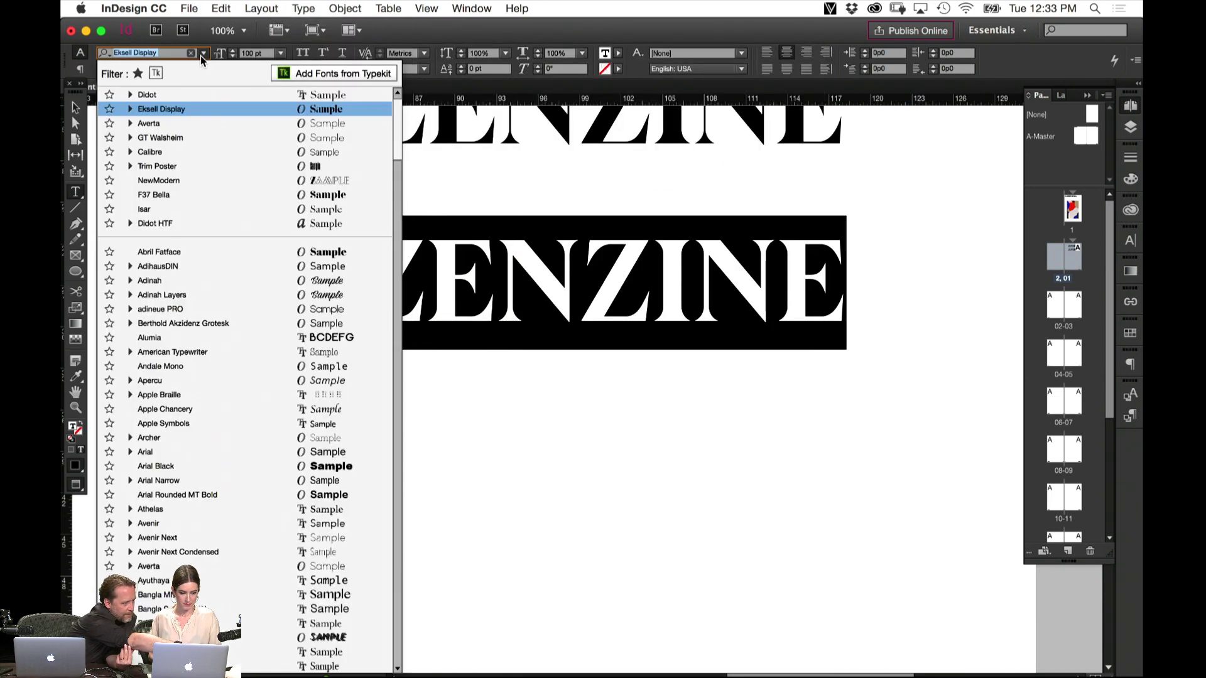
left_click(318, 74)
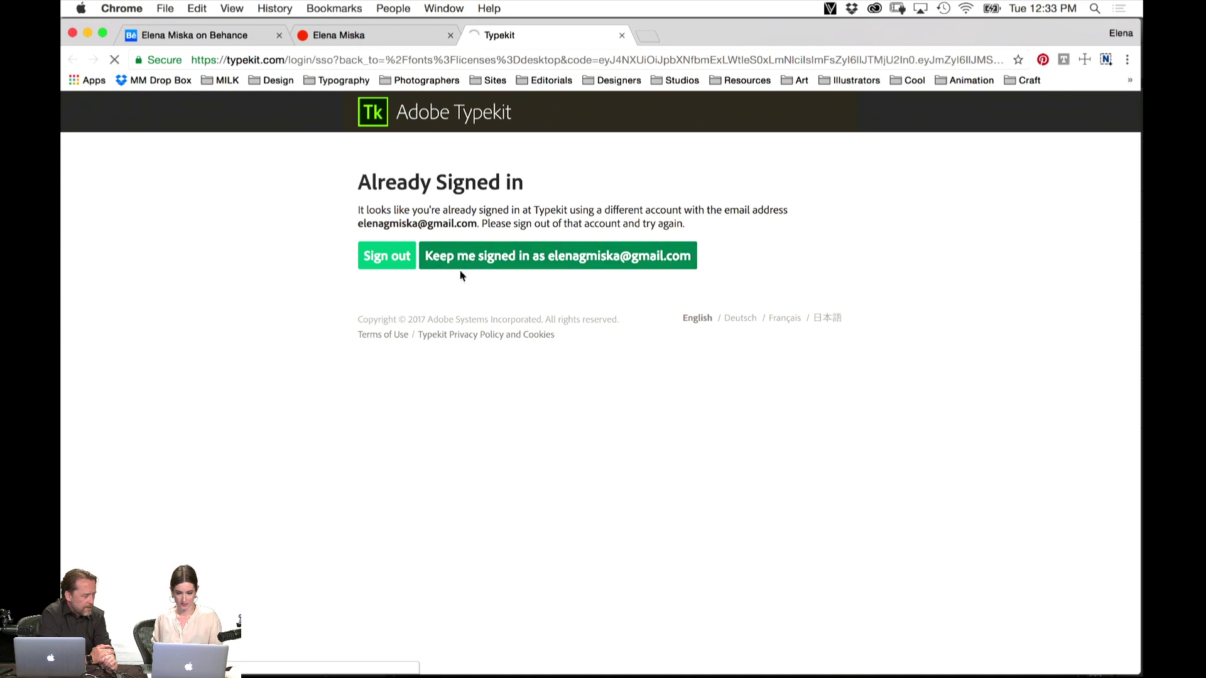
Stay signed in to the current Typekit account and filter the font library to the Serif classification
left_click(432, 265)
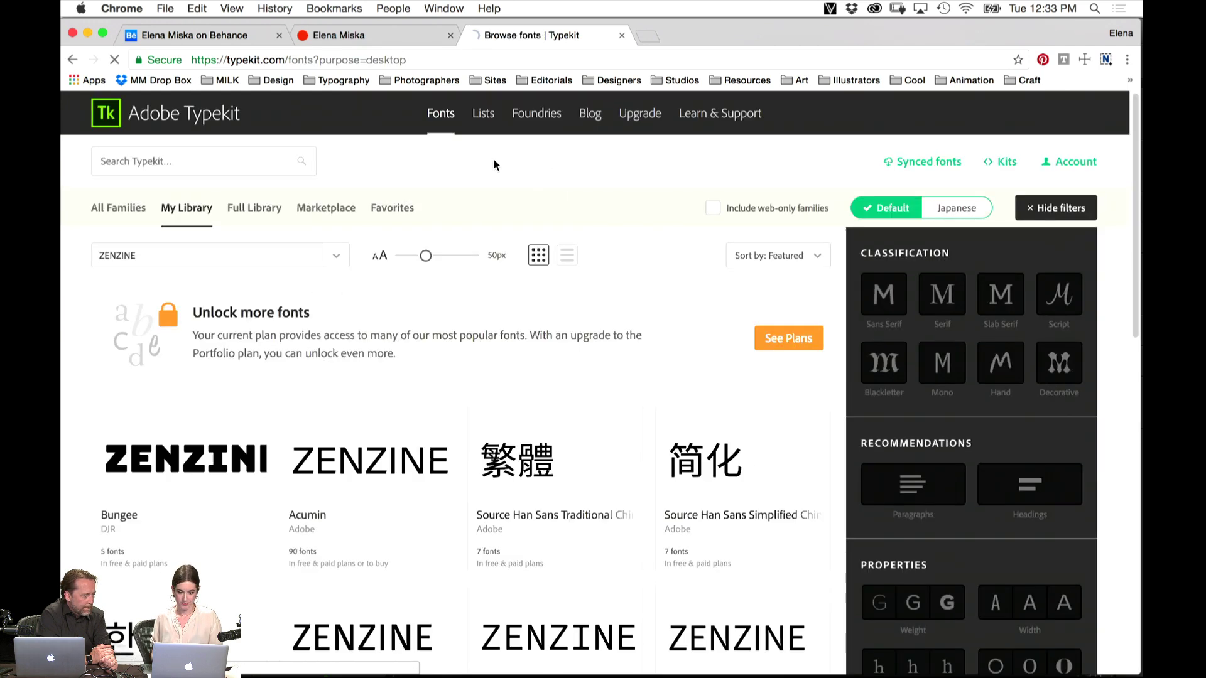
left_click(946, 295)
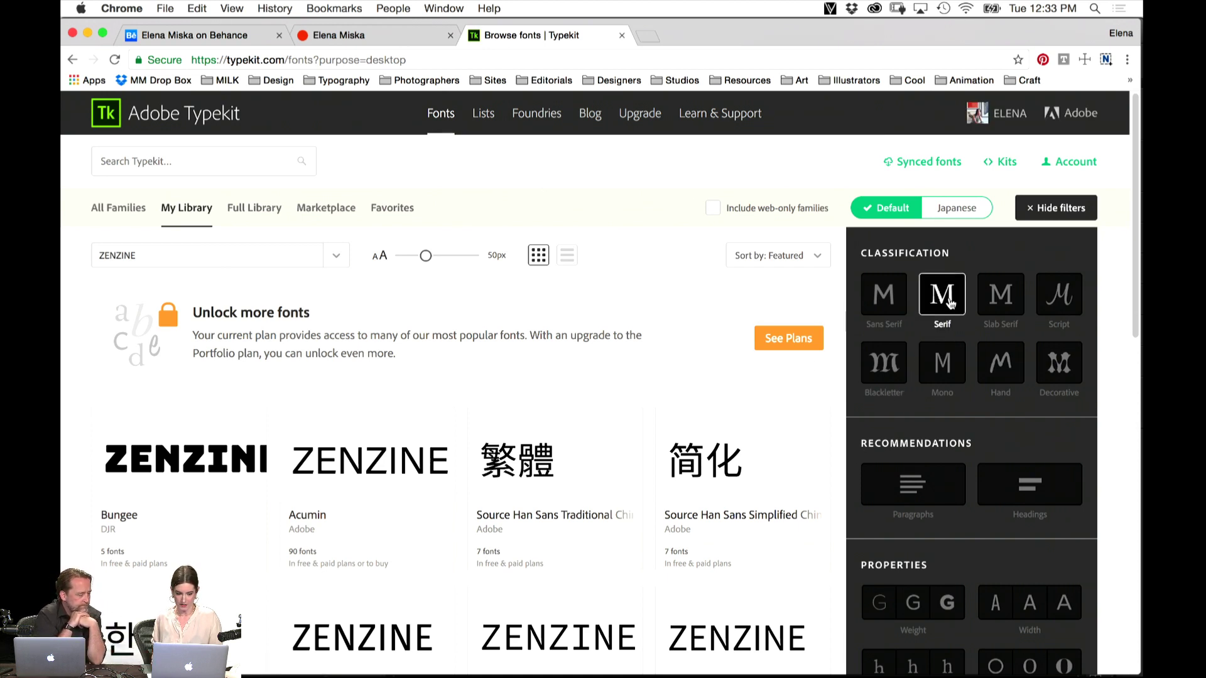
left_click(946, 304)
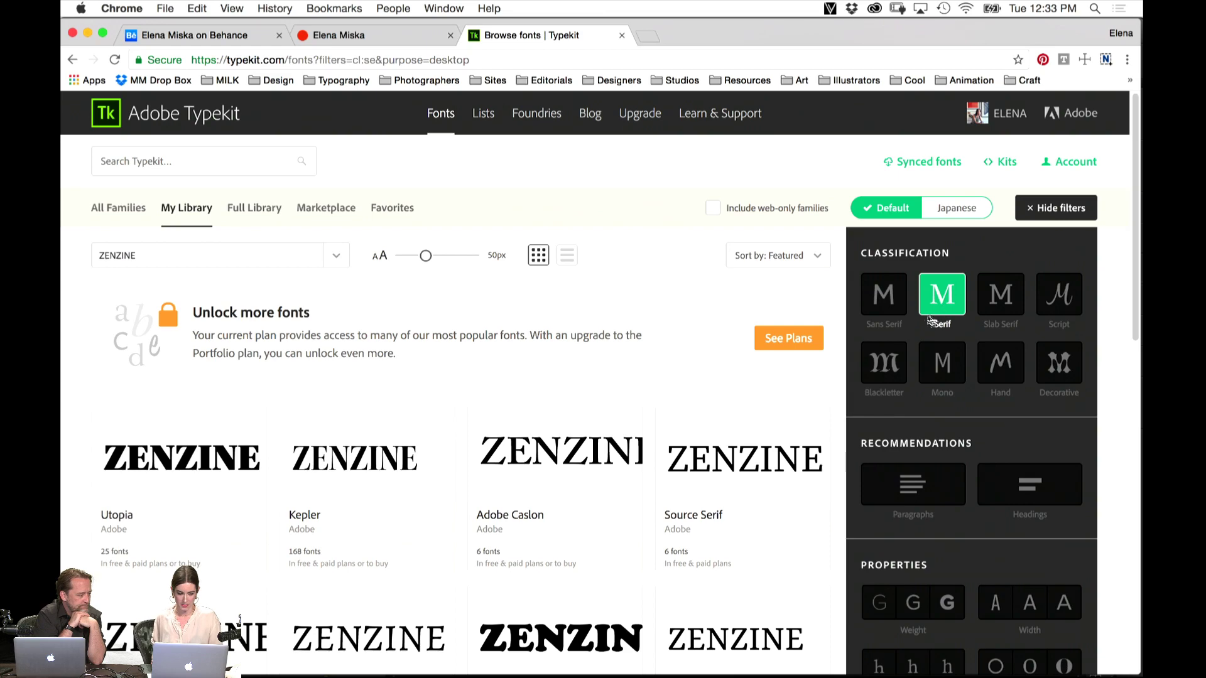
Review the "ZENZINE" previews of the Typekit serif families, both with and without the high contrast filter
scroll(728, 478, "down", 5)
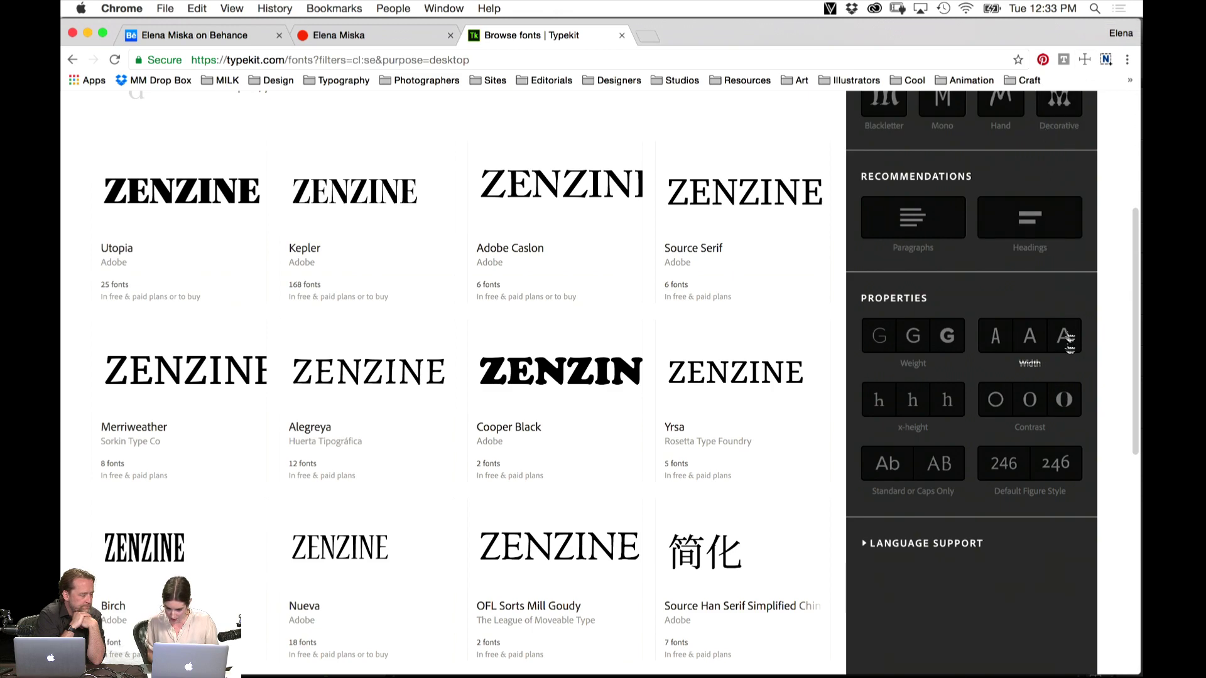
left_click(1068, 399)
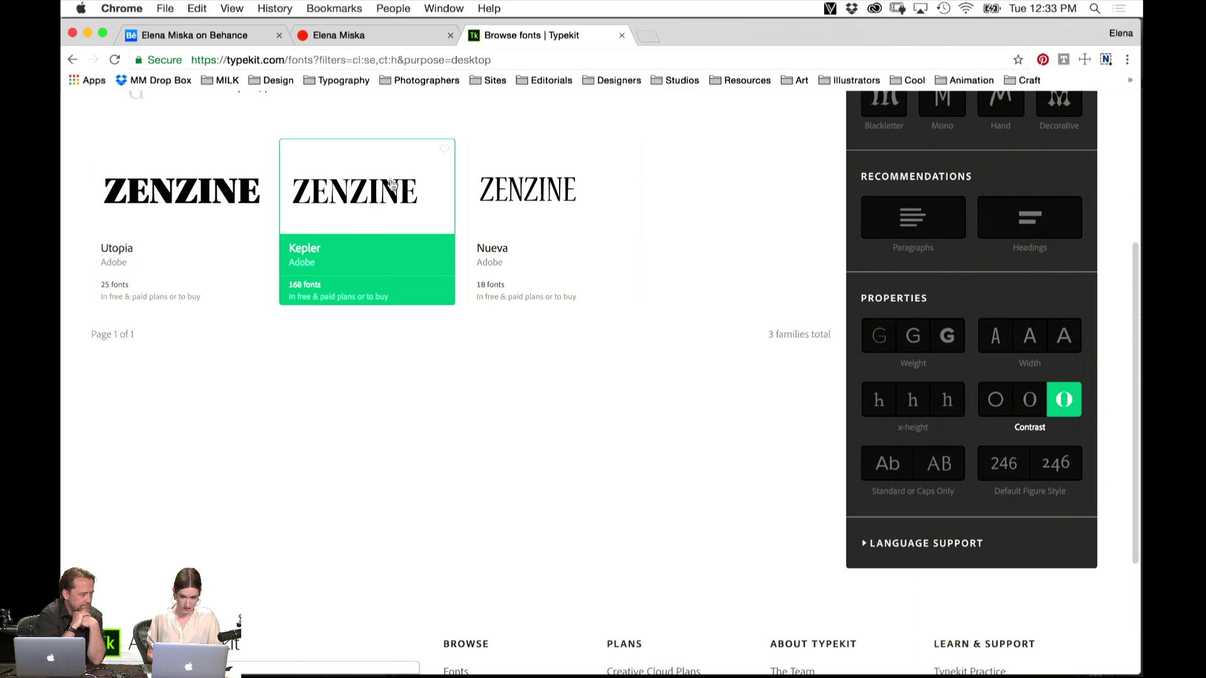
scroll(672, 375, "up", 5)
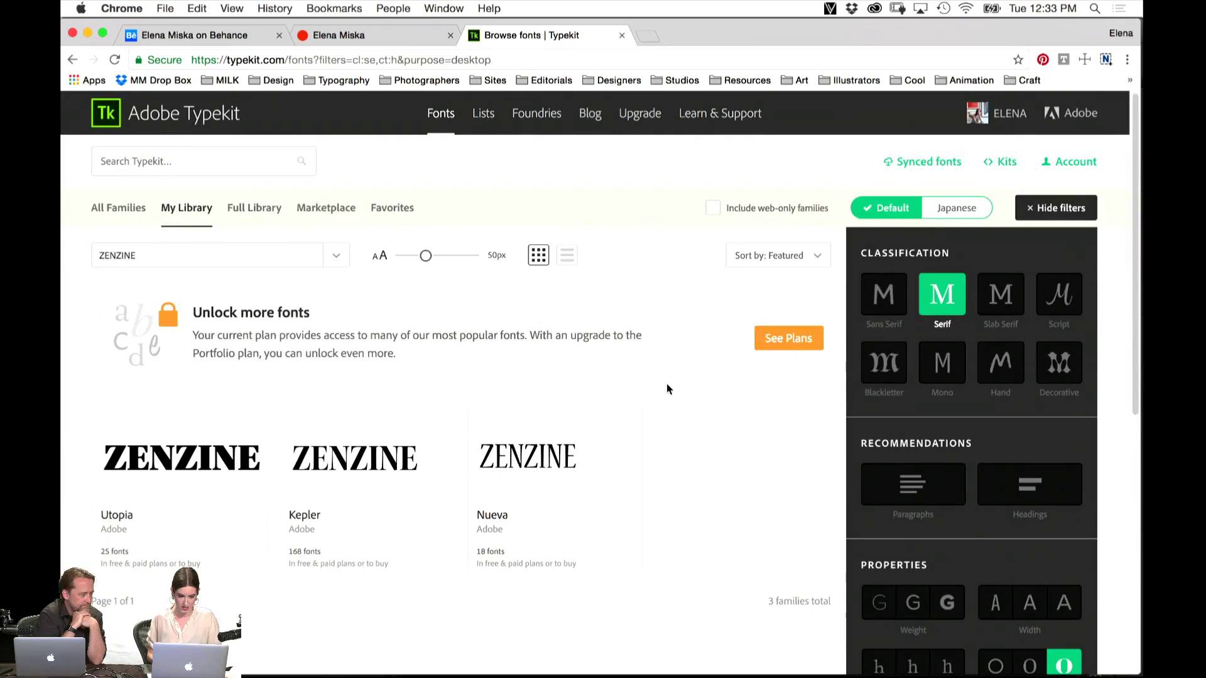
scroll(1084, 570, "down", 3)
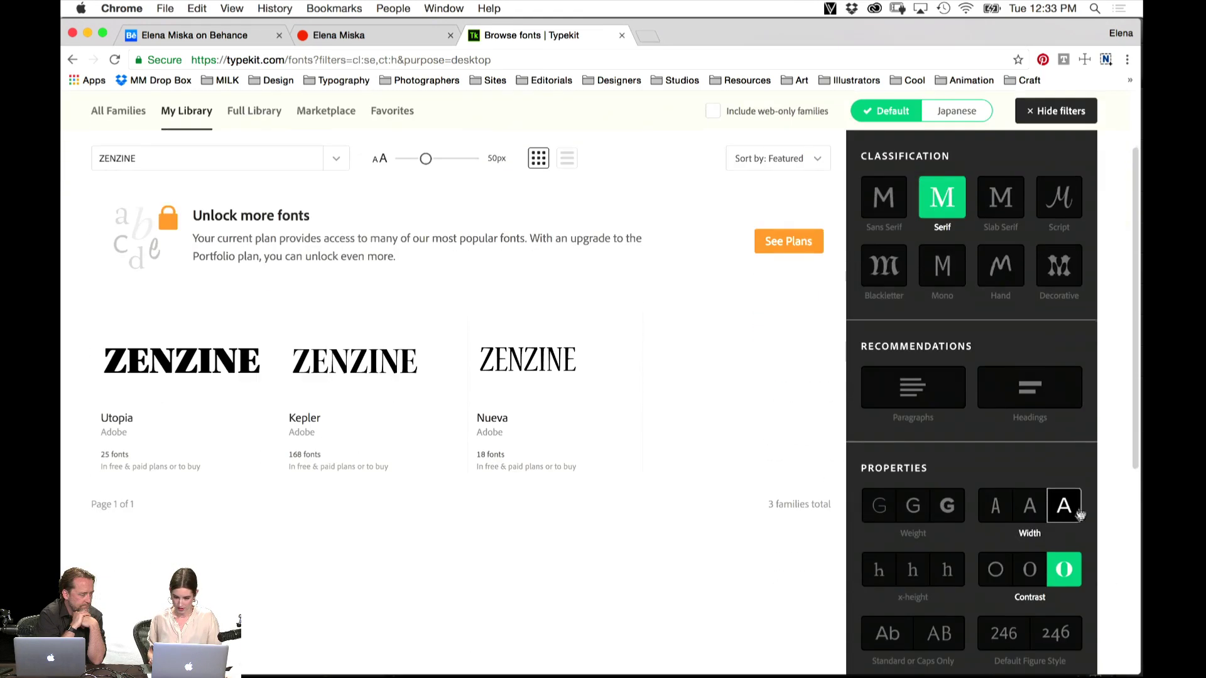
left_click(1066, 573)
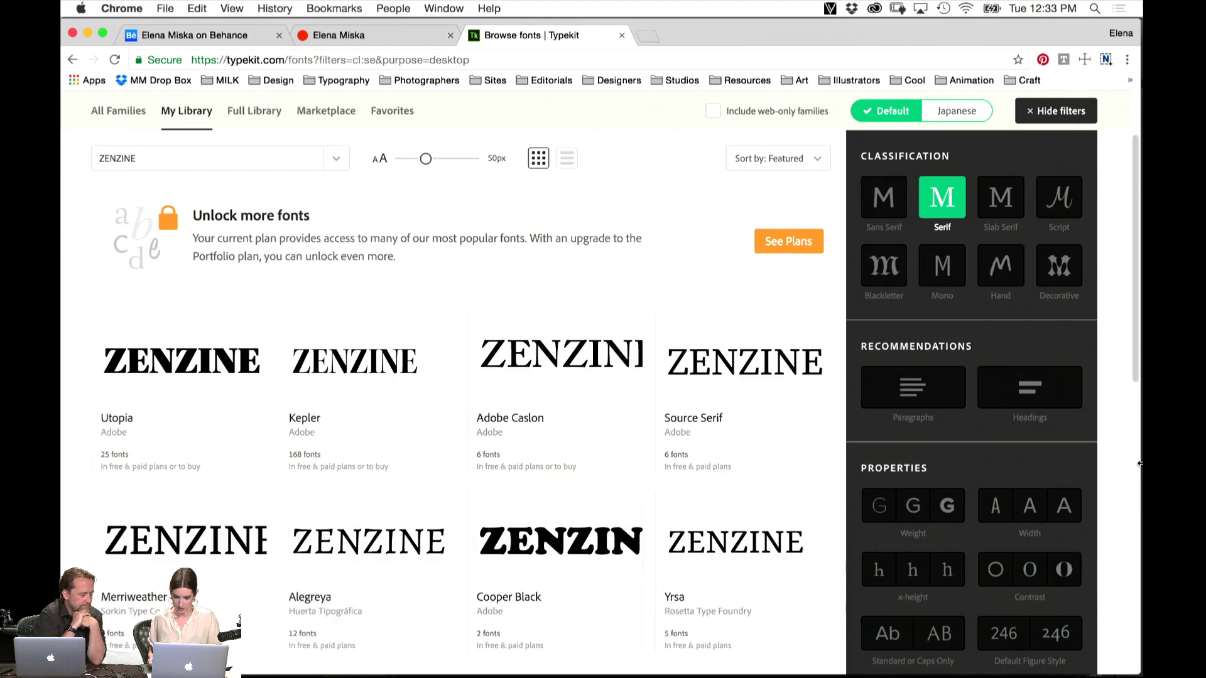
scroll(452, 389, "down", 5)
scroll(471, 400, "down", 5)
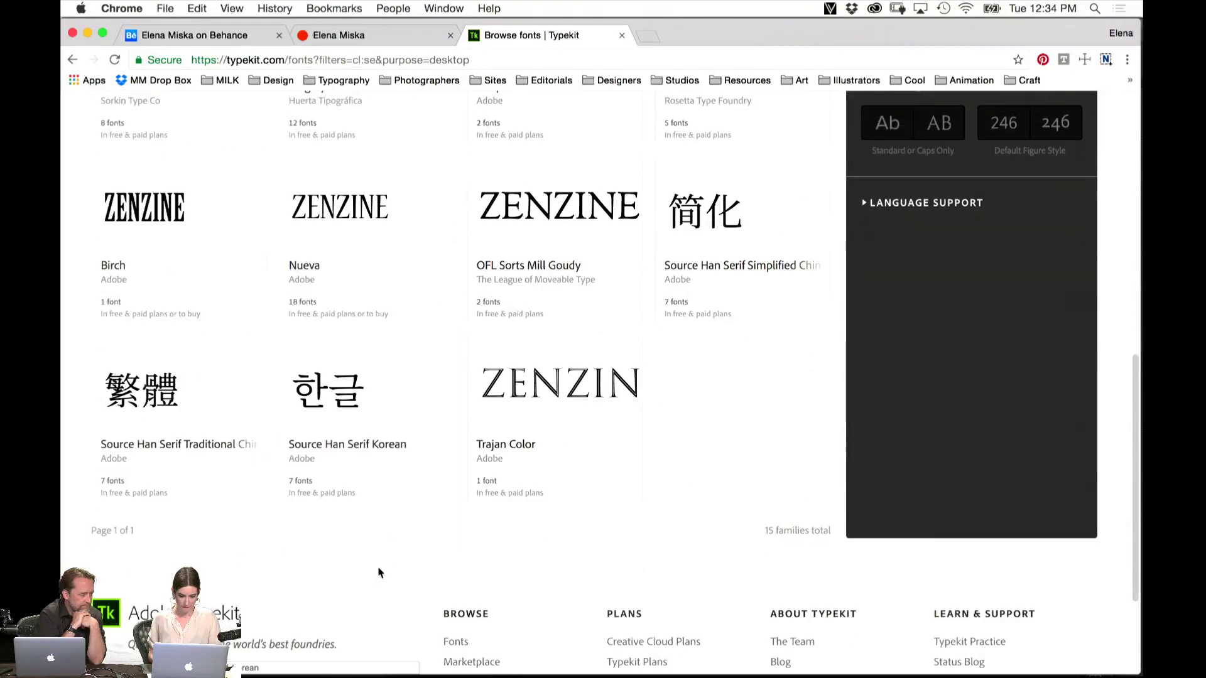
scroll(409, 443, "up", 15)
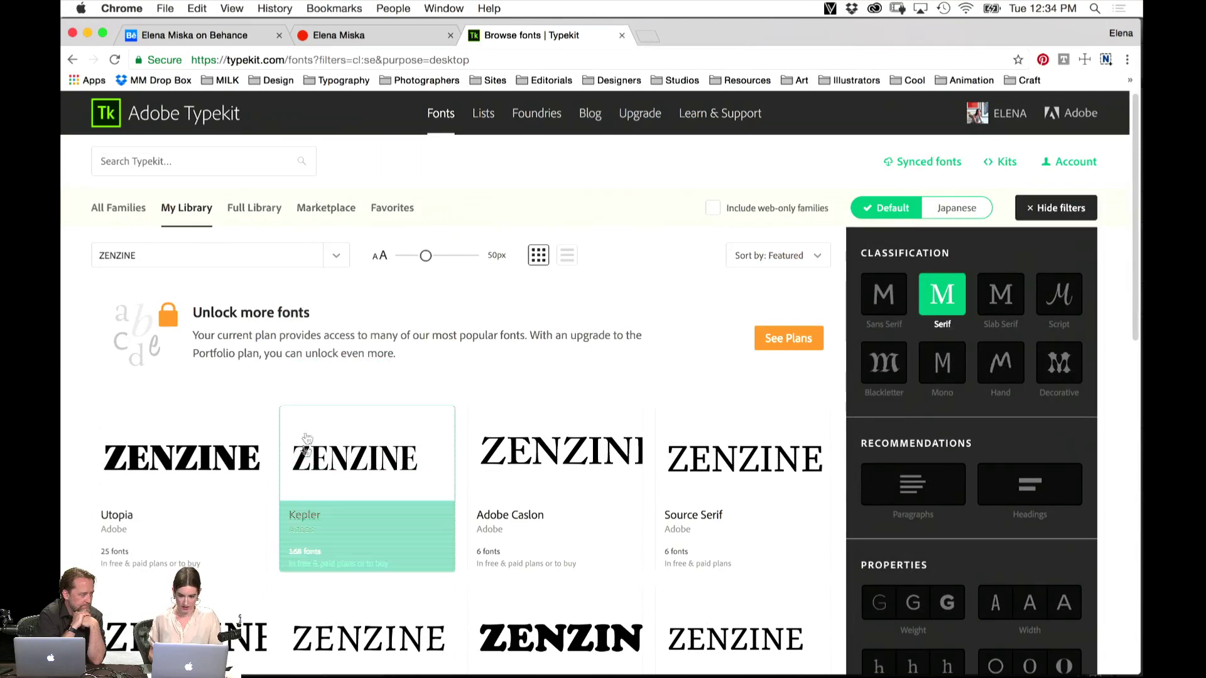
scroll(307, 477, "down", 3)
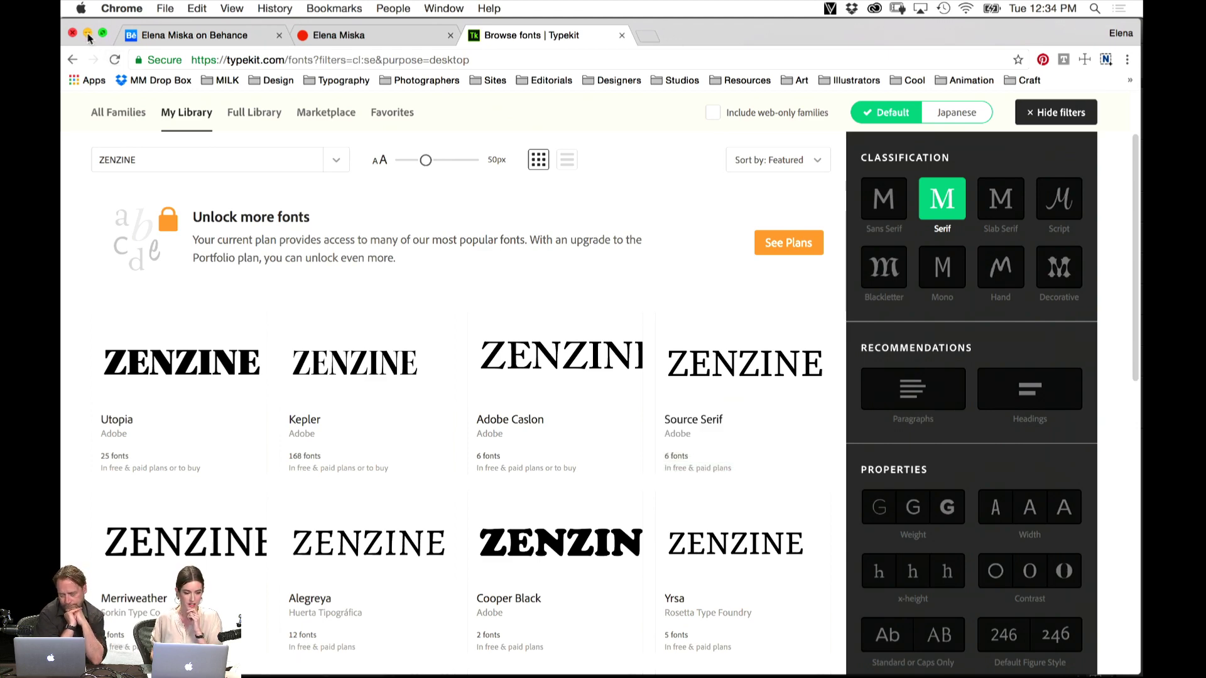
Return to InDesign and duplicate the lower "ZENZINE" title directly below itself
left_click(89, 35)
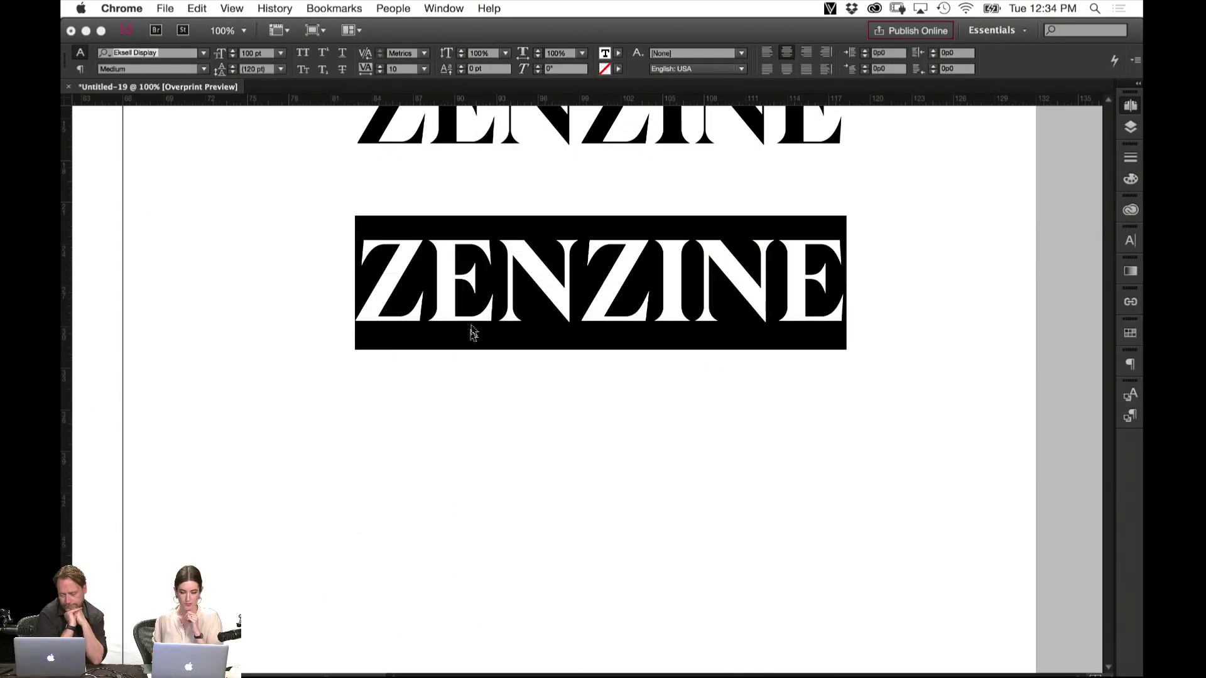
left_click(503, 344)
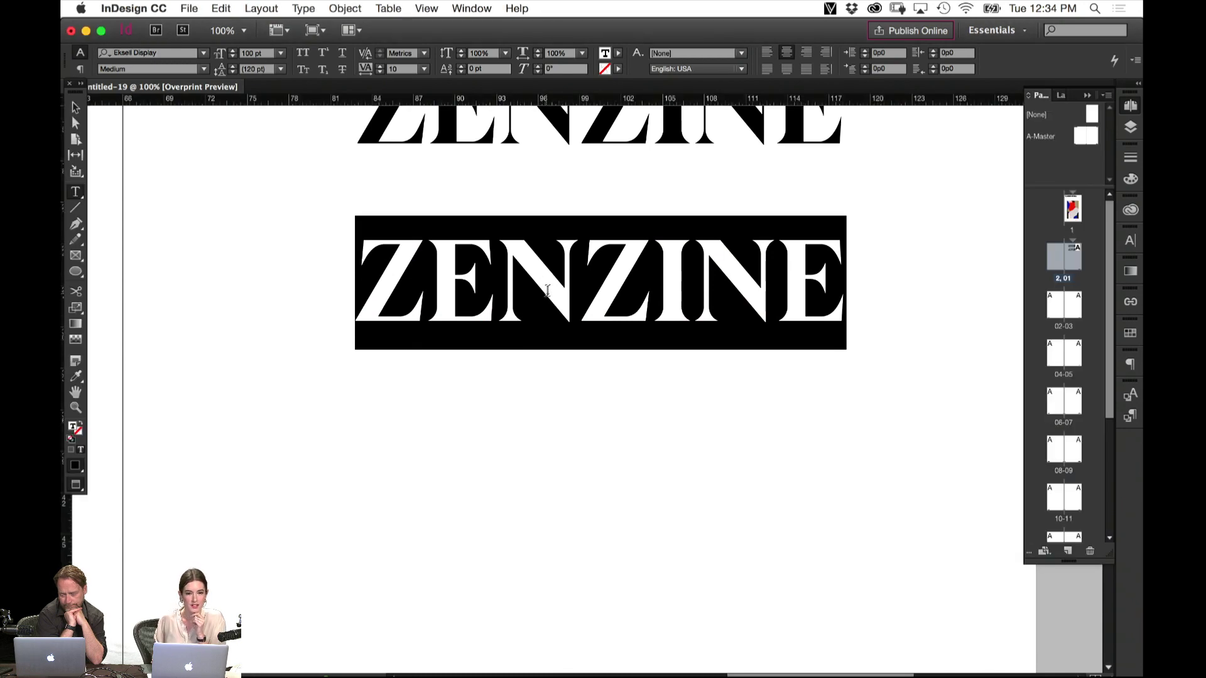
left_click(560, 308)
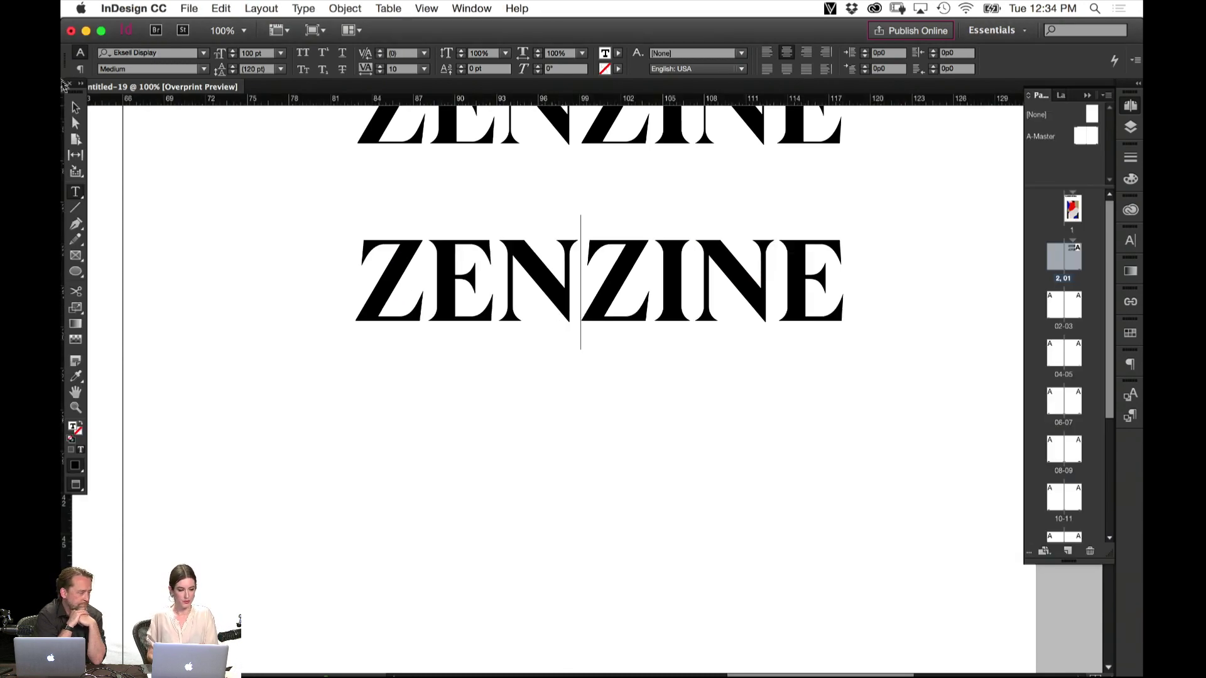
key("Escape")
left_click_drag(307, 452, 304, 315)
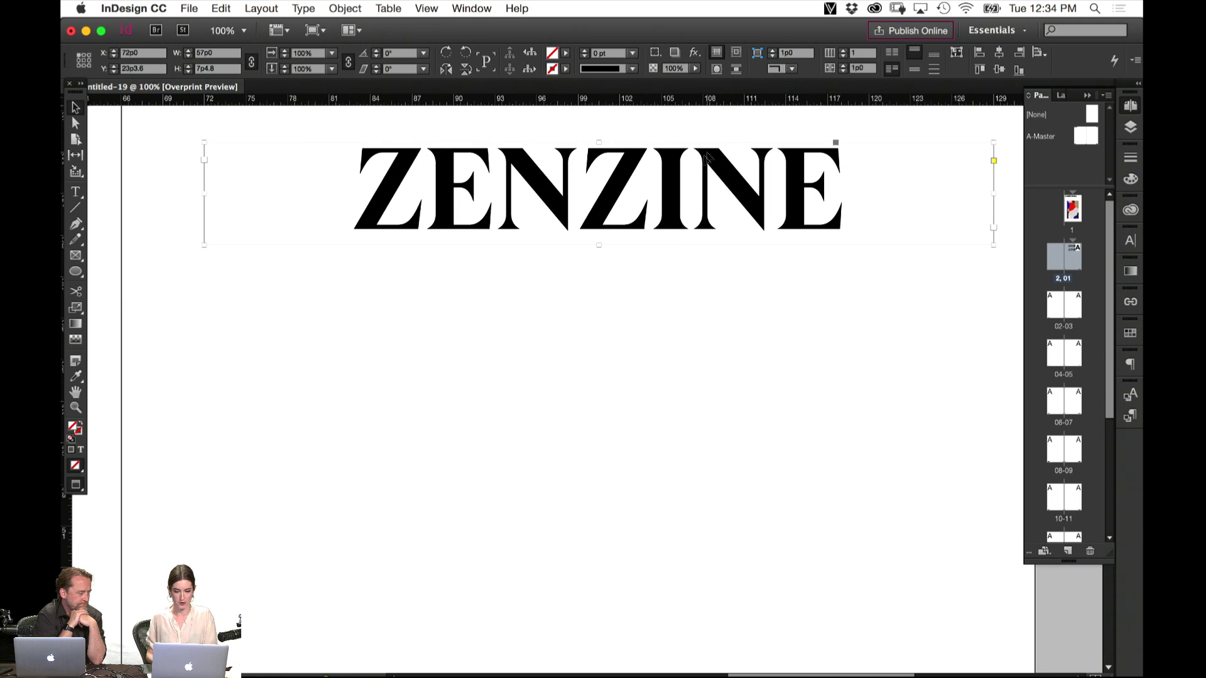
left_click_drag(702, 200, 691, 337)
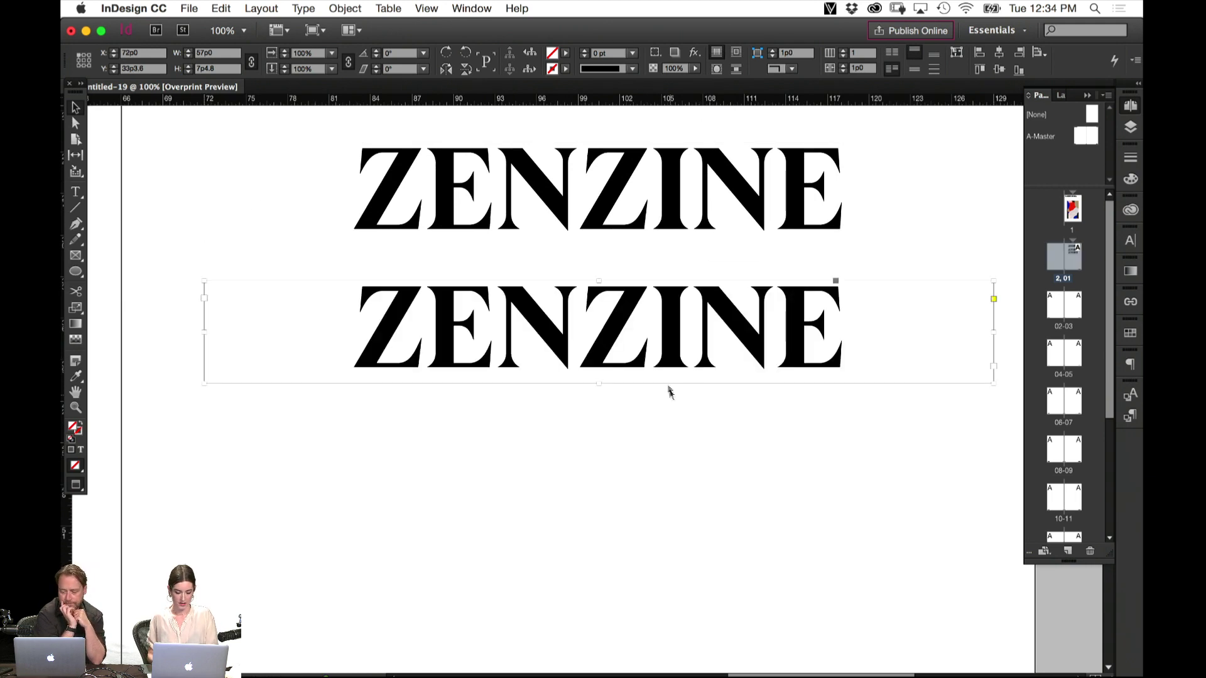
double_click(679, 336)
key("super+a")
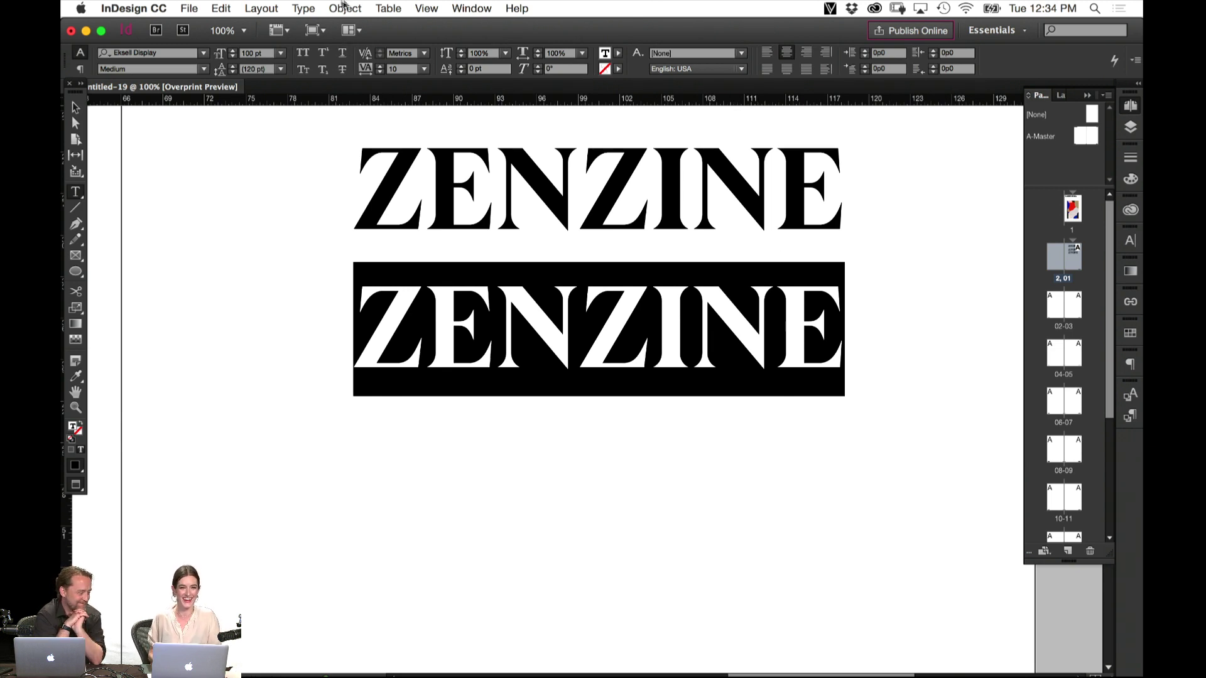
left_click(205, 55)
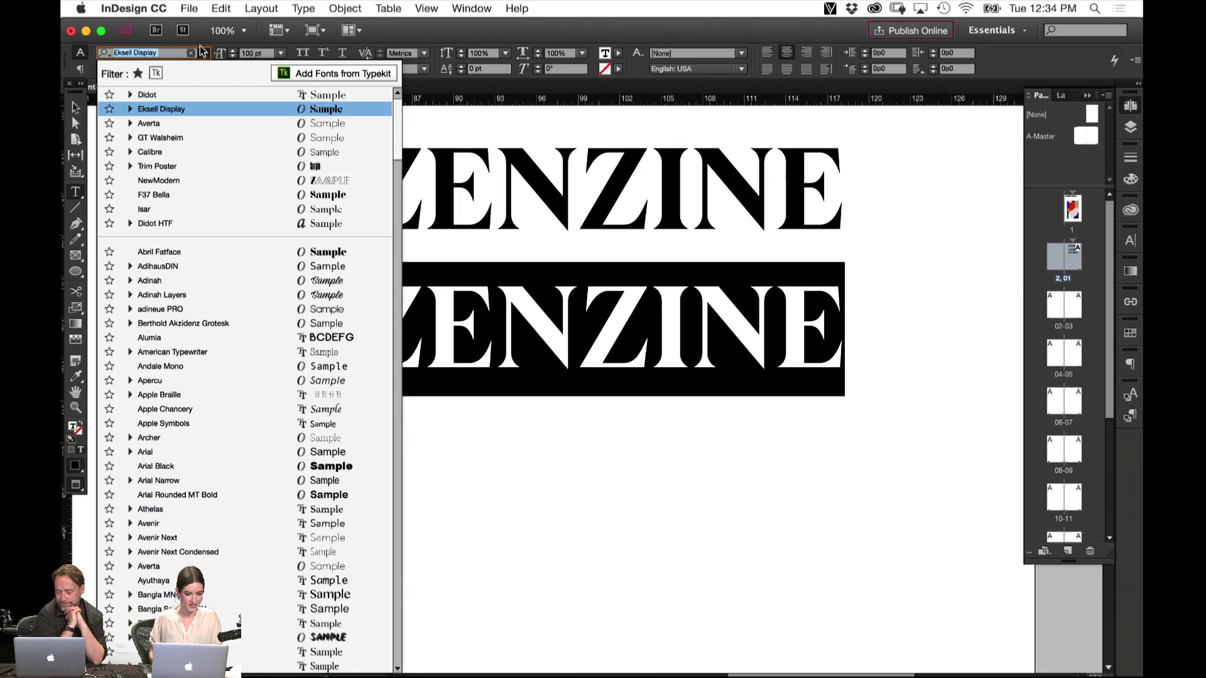
left_click(595, 493)
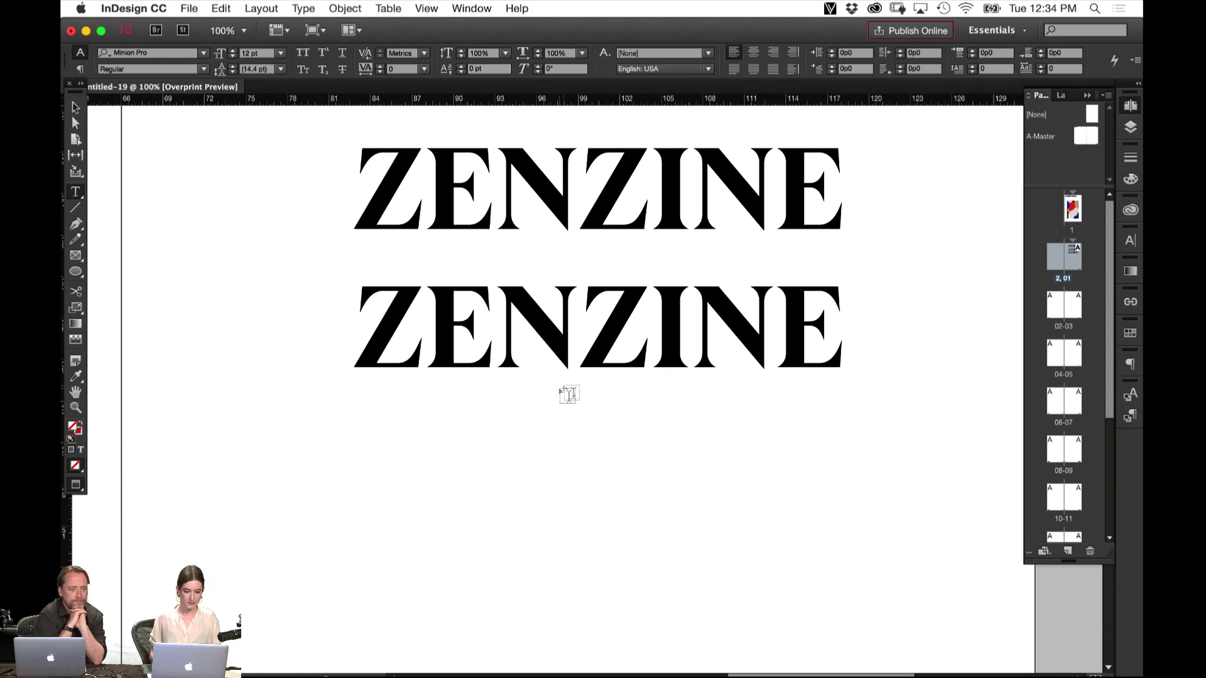
Set the lowest "ZENZINE" copy in the Regular style of Romana BT
left_click(604, 317)
double_click(604, 317)
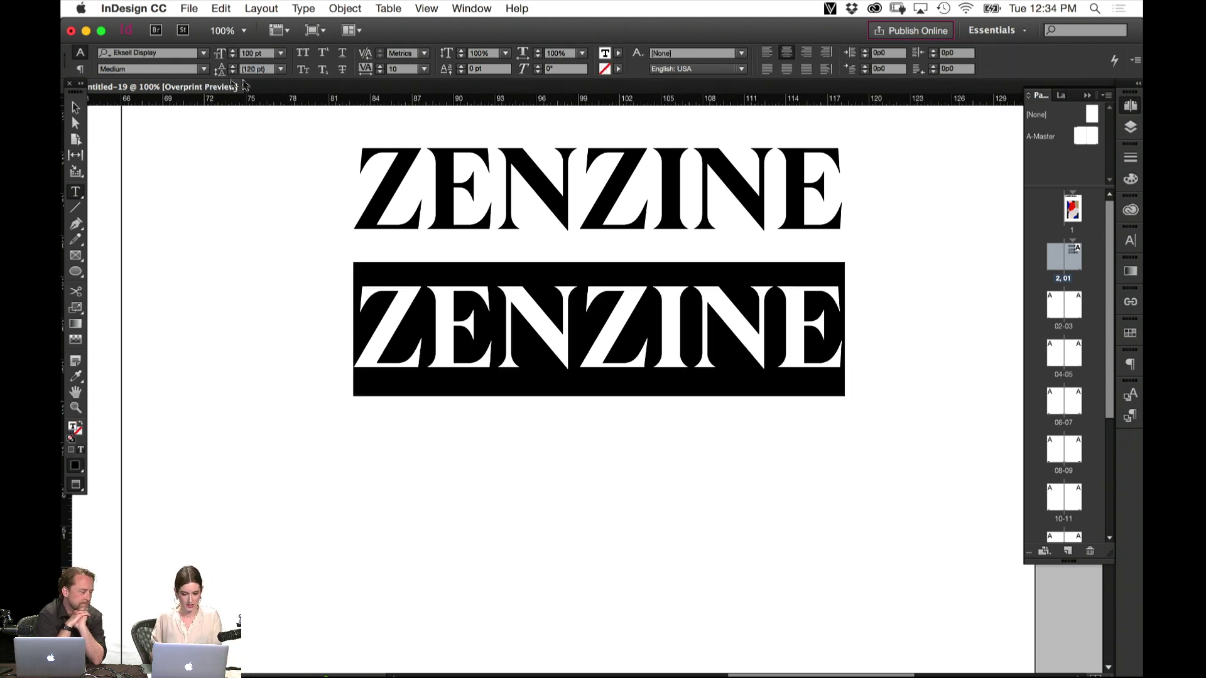
left_click(106, 56)
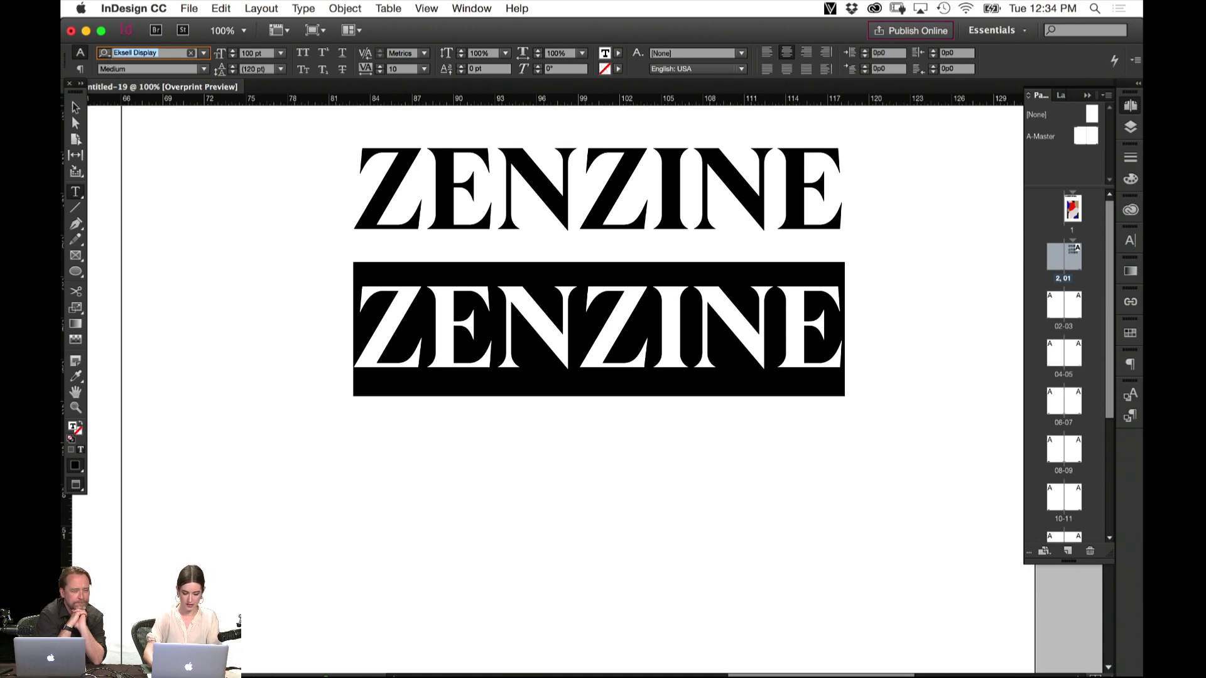
type("roma")
key("Return")
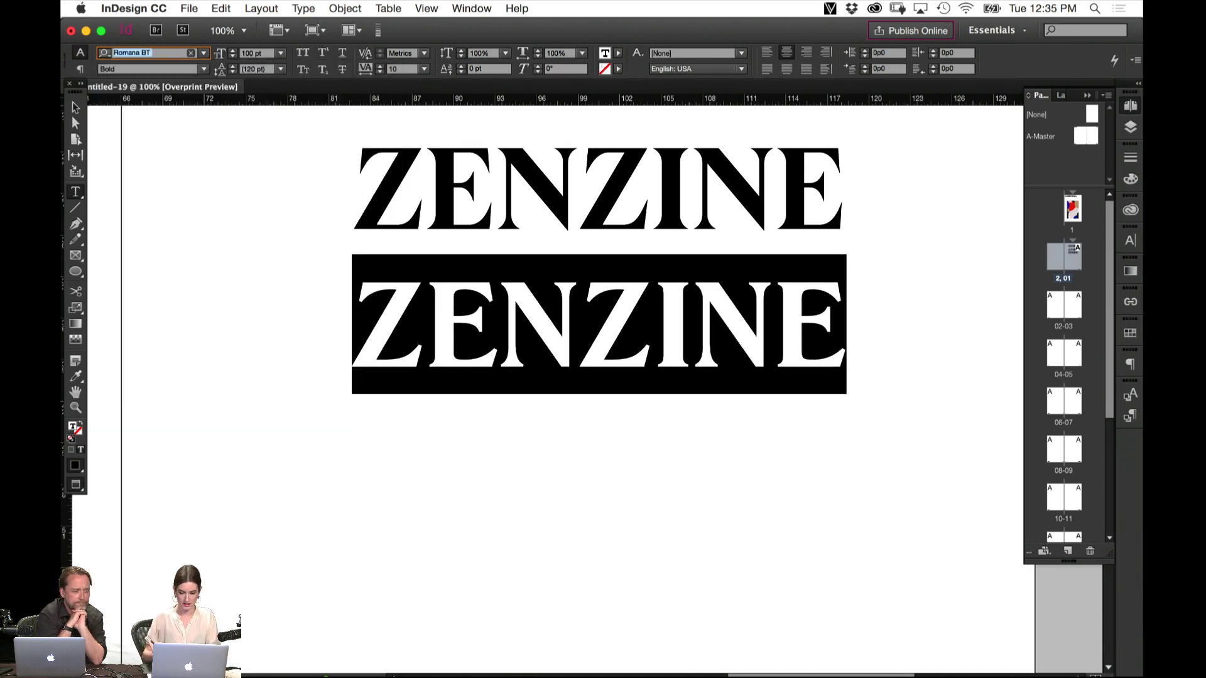
left_click(203, 69)
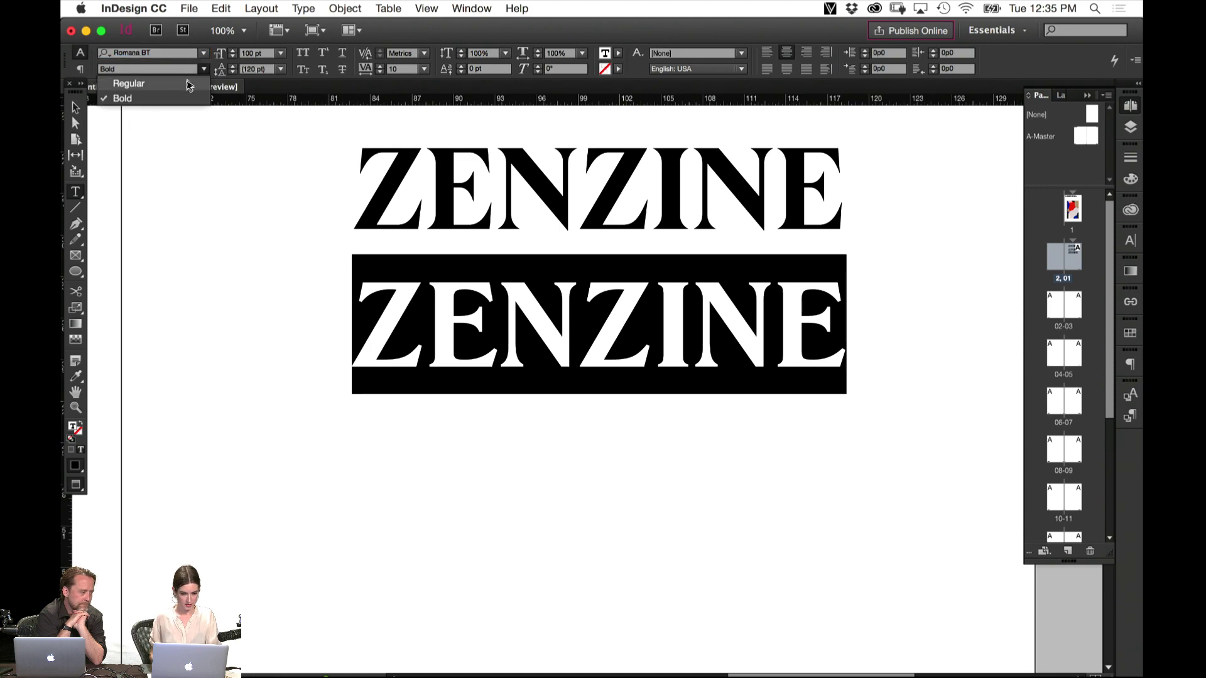
left_click(182, 82)
left_click(75, 110)
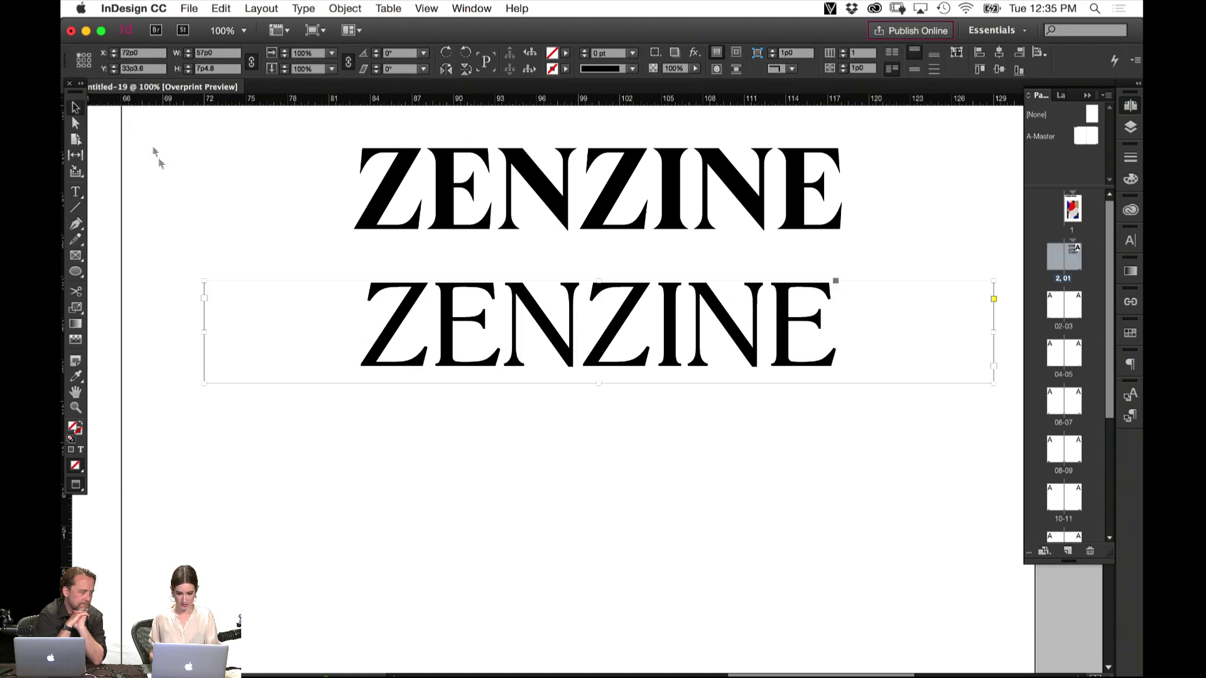
Move the second "ZENZINE" title up slightly to even the spacing, and duplicate the Romana BT title below itself
left_click_drag(506, 521, 462, 432)
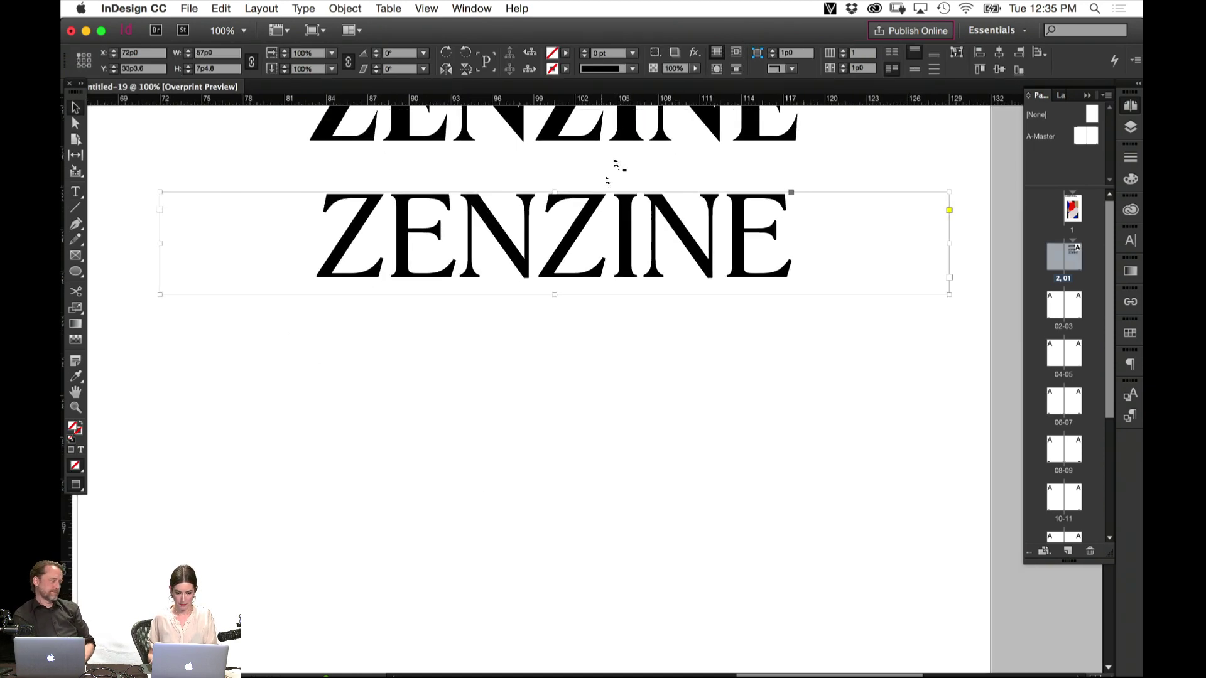
key("super+minus")
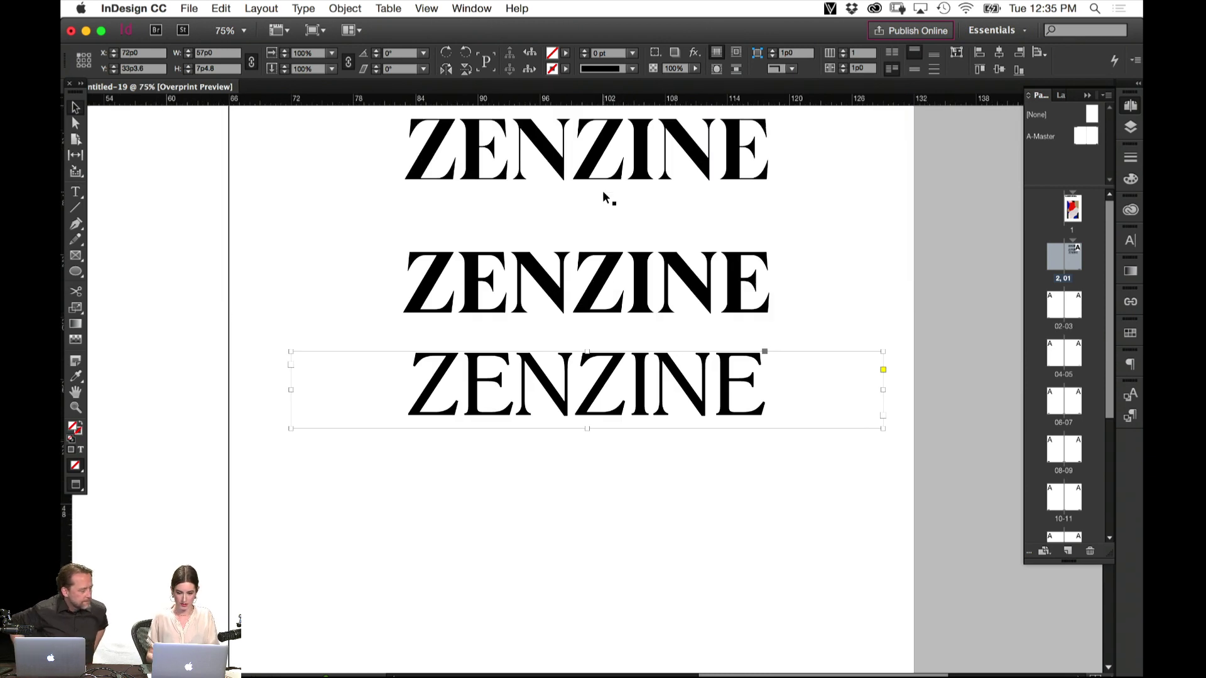
left_click(617, 300)
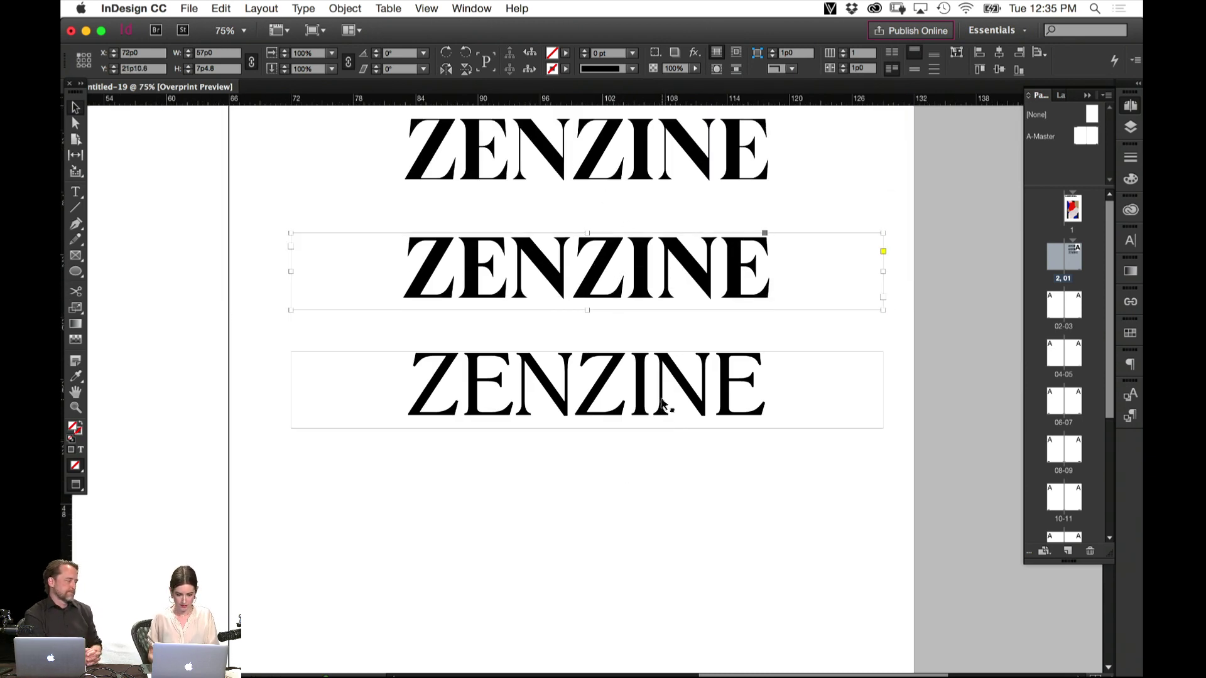
left_click_drag(660, 404, 638, 519)
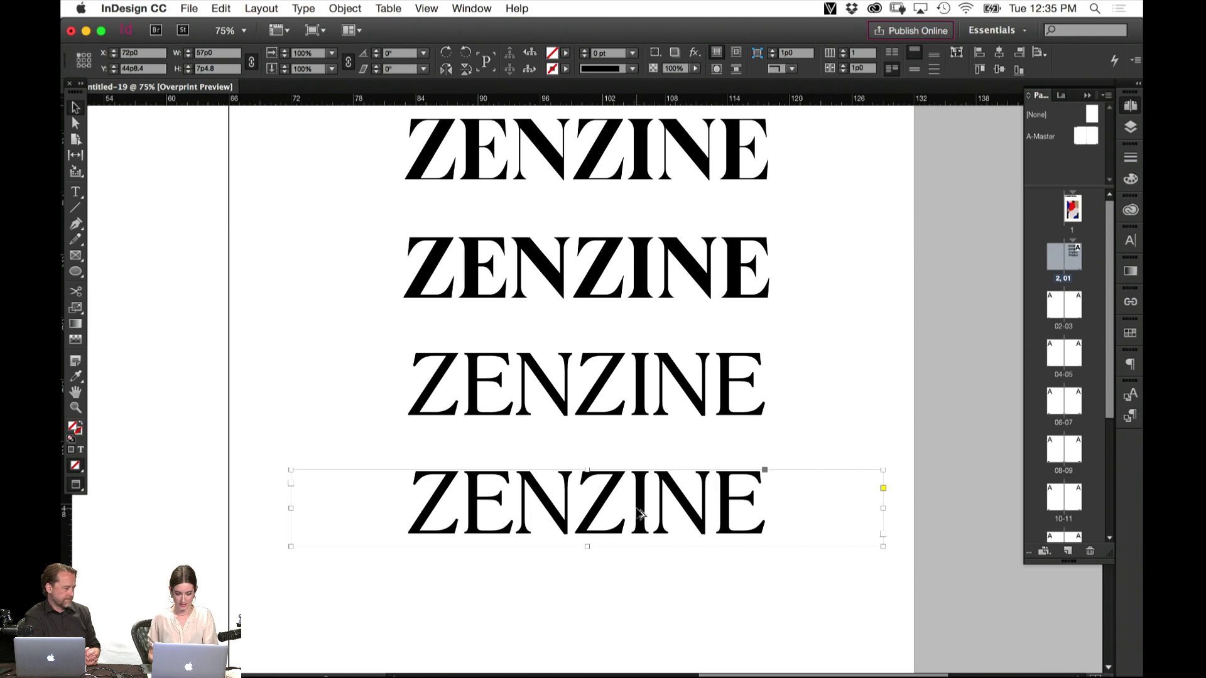
Set all text of the new bottom "ZENZINE" duplicate in F37BellaHeavy
double_click(638, 499)
key("super+a")
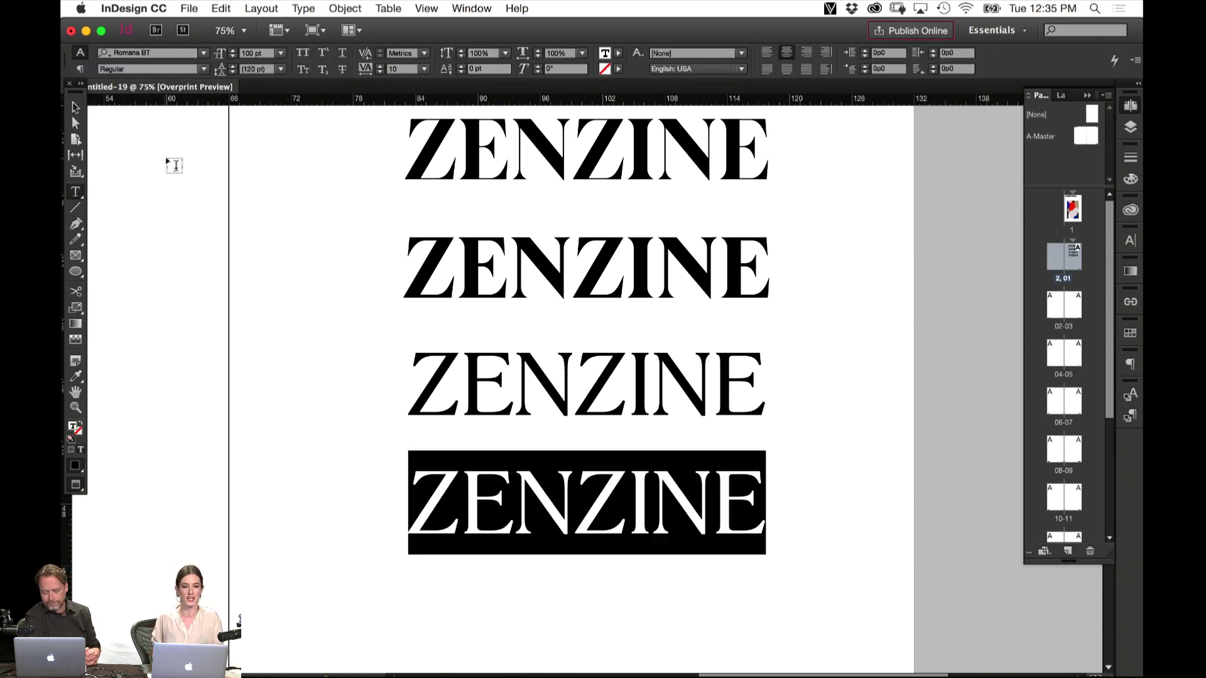
left_click(205, 69)
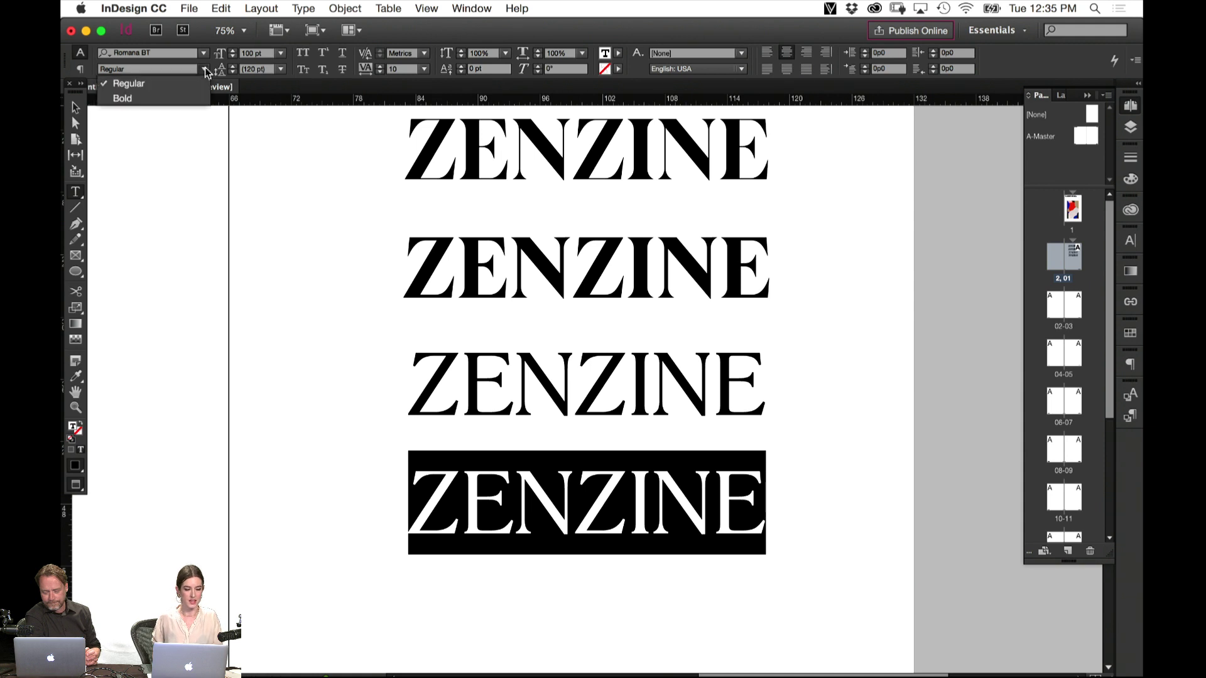
left_click(204, 54)
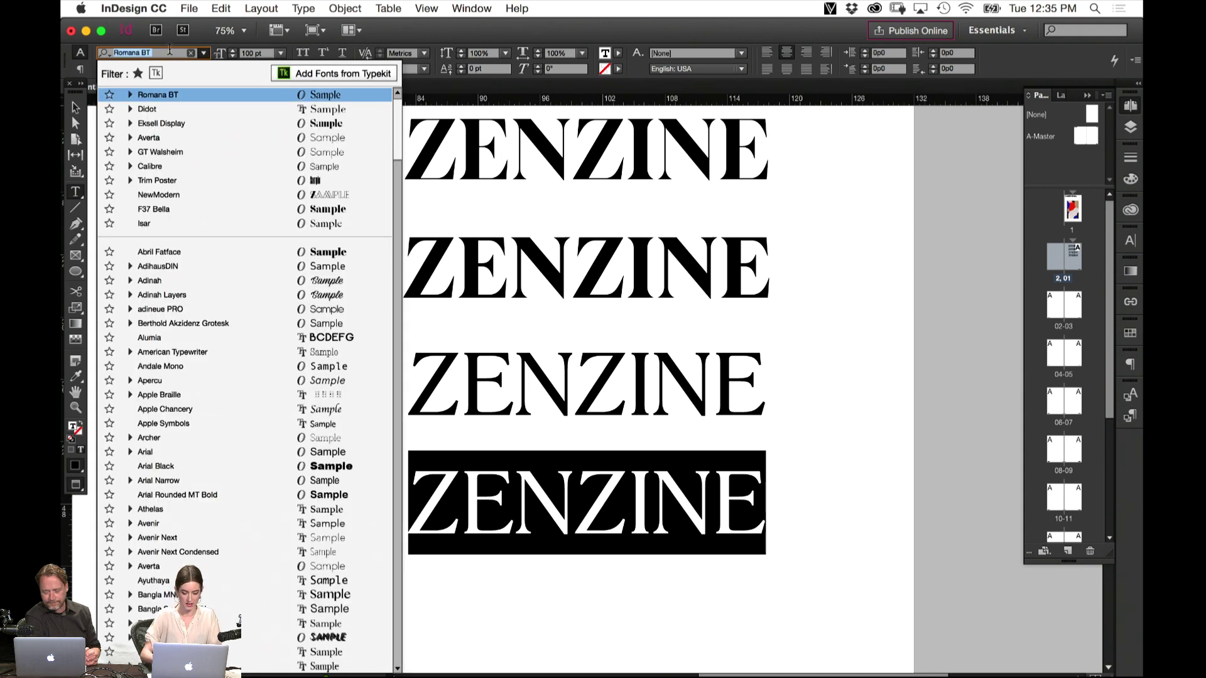
type("f37")
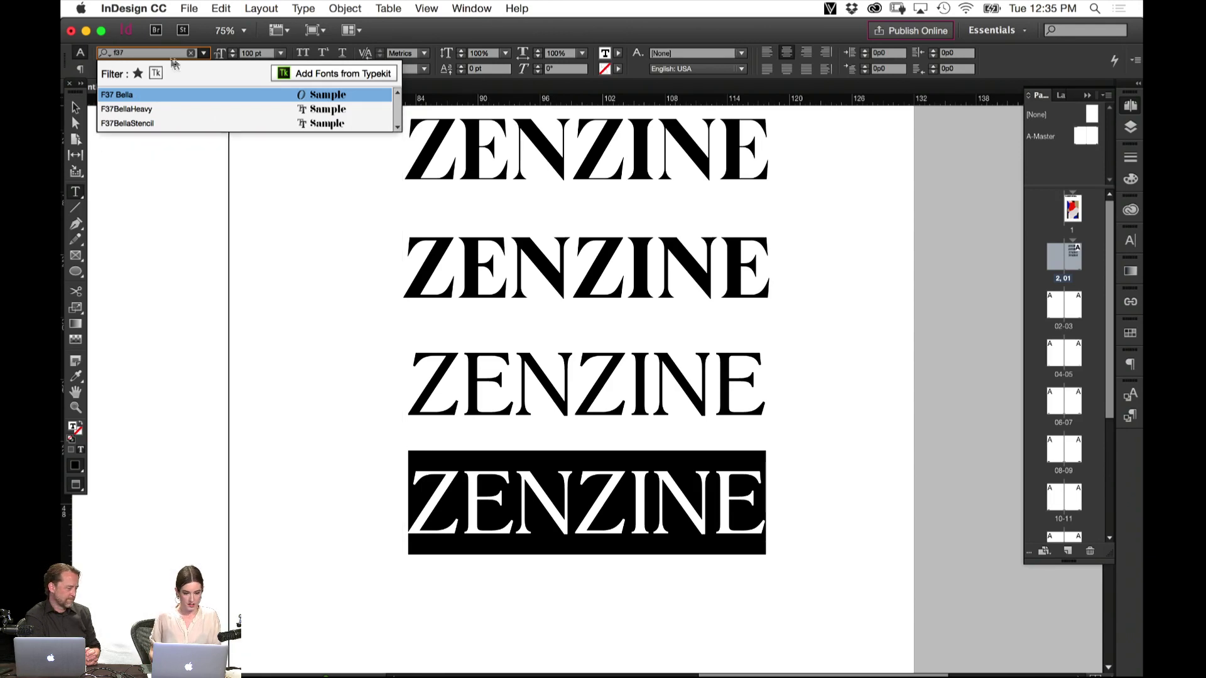
left_click(181, 109)
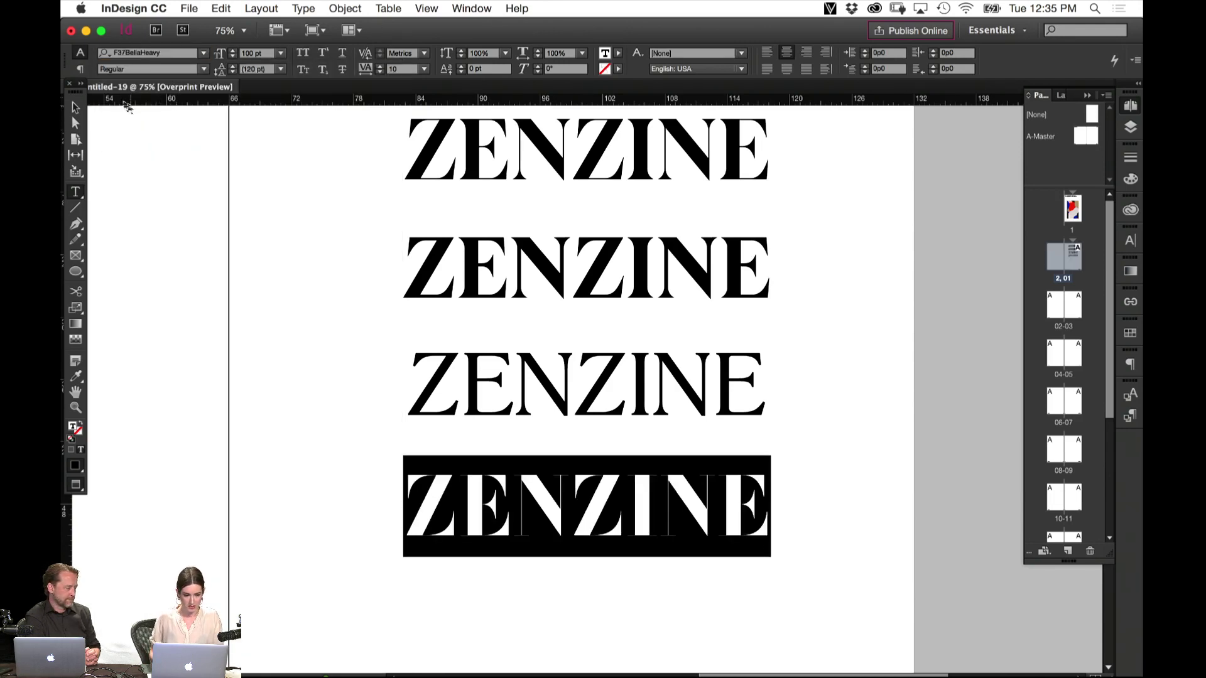
left_click(75, 108)
Examine the F37BellaHeavy "ZENZINE" title up close and check the font list for alternative typefaces
left_click_drag(411, 590, 347, 473)
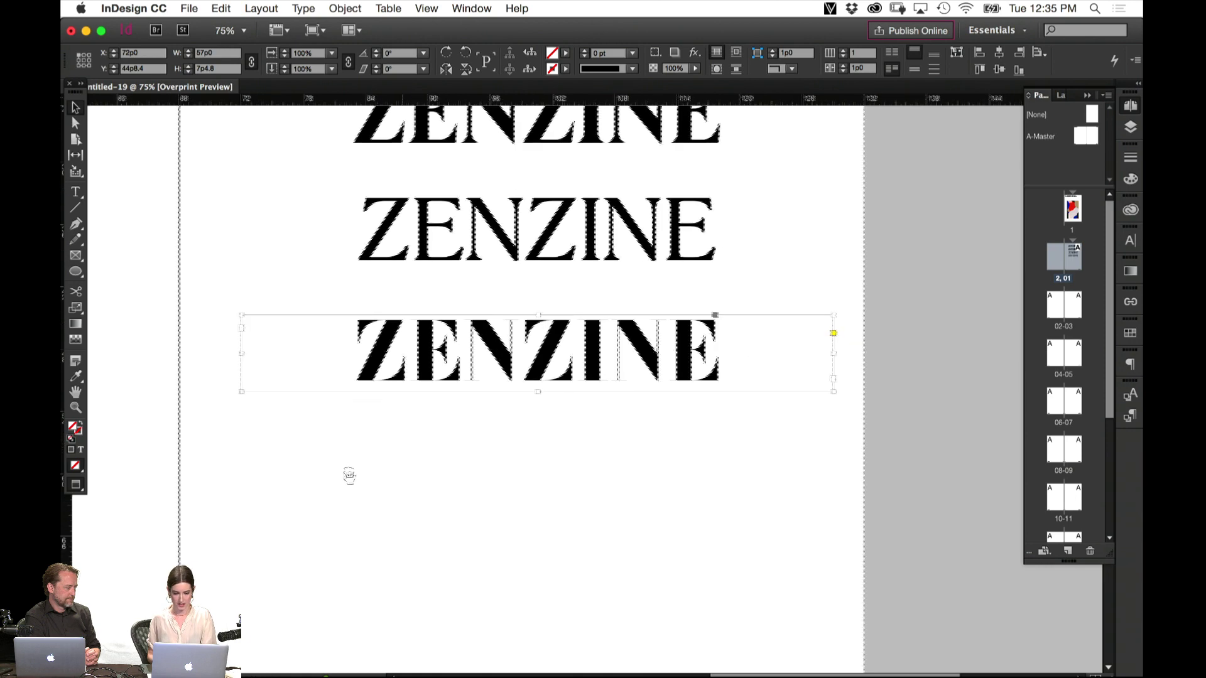
key("super+equal")
key("super+equal")
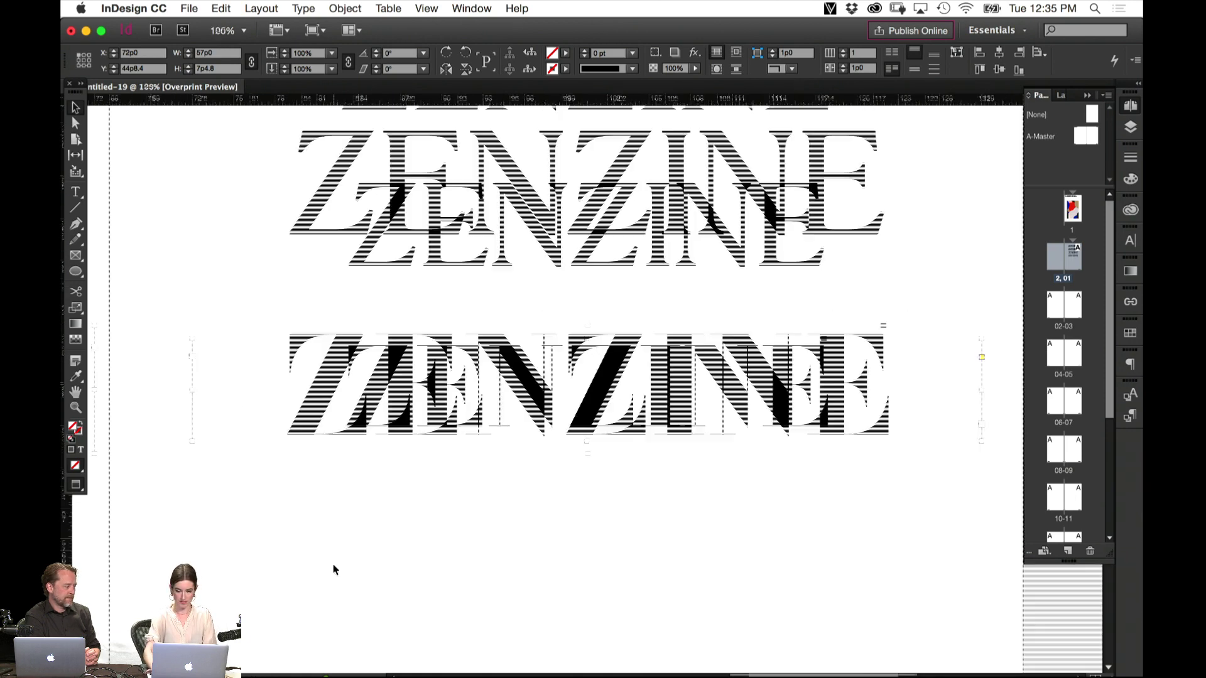
double_click(569, 400)
key("super+a")
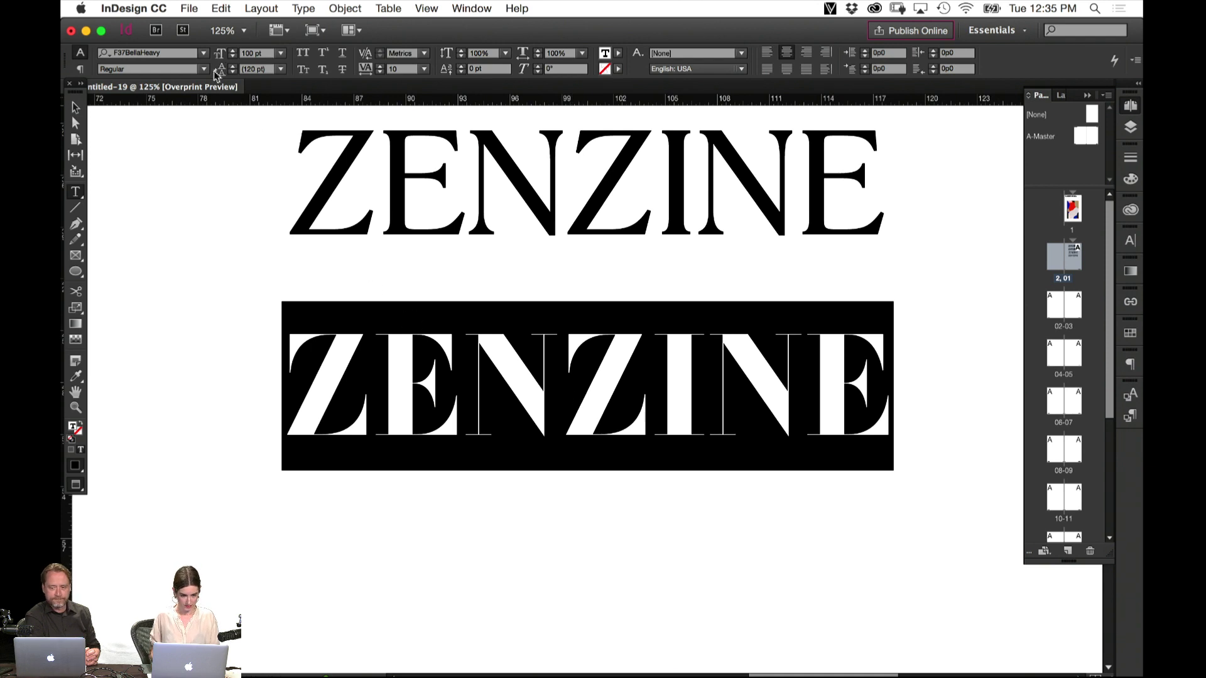
left_click(205, 54)
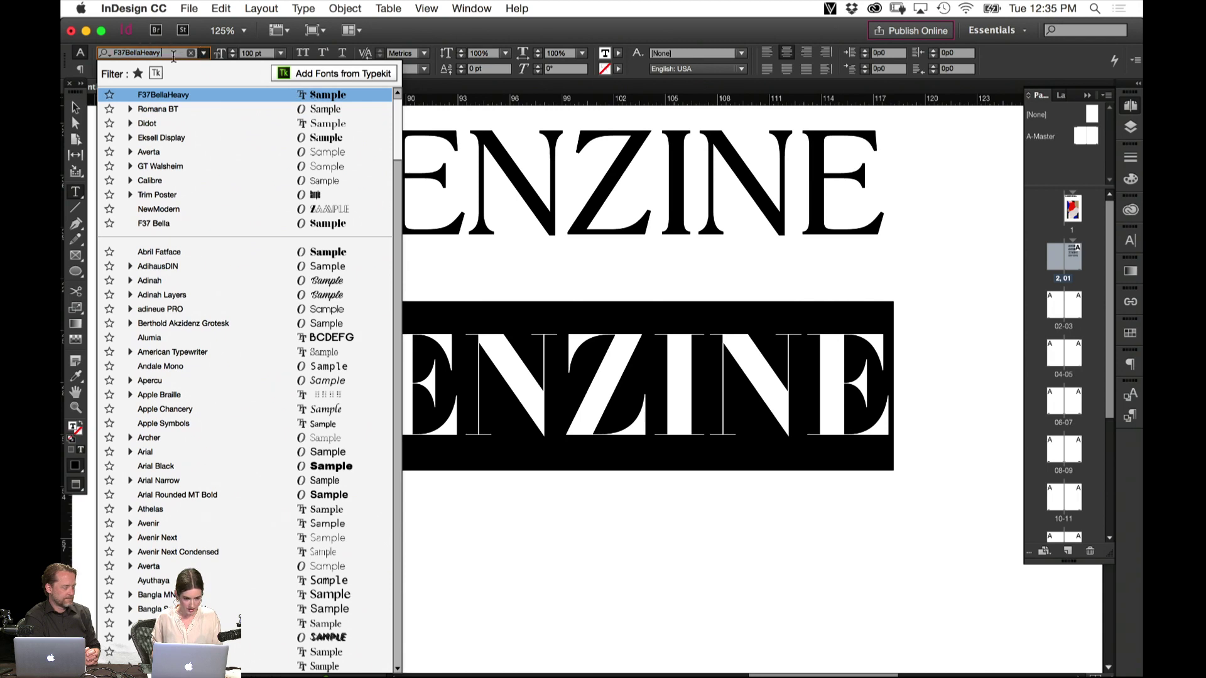
left_click(693, 443)
key("super+a")
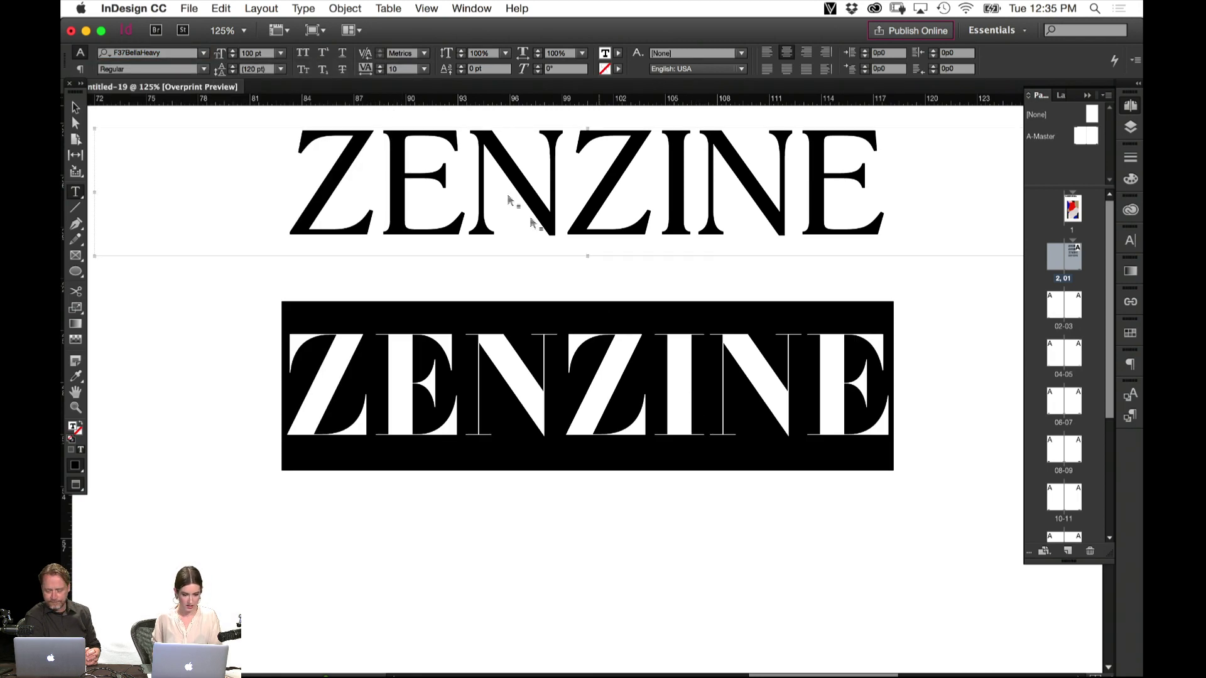
left_click(205, 69)
left_click(540, 449)
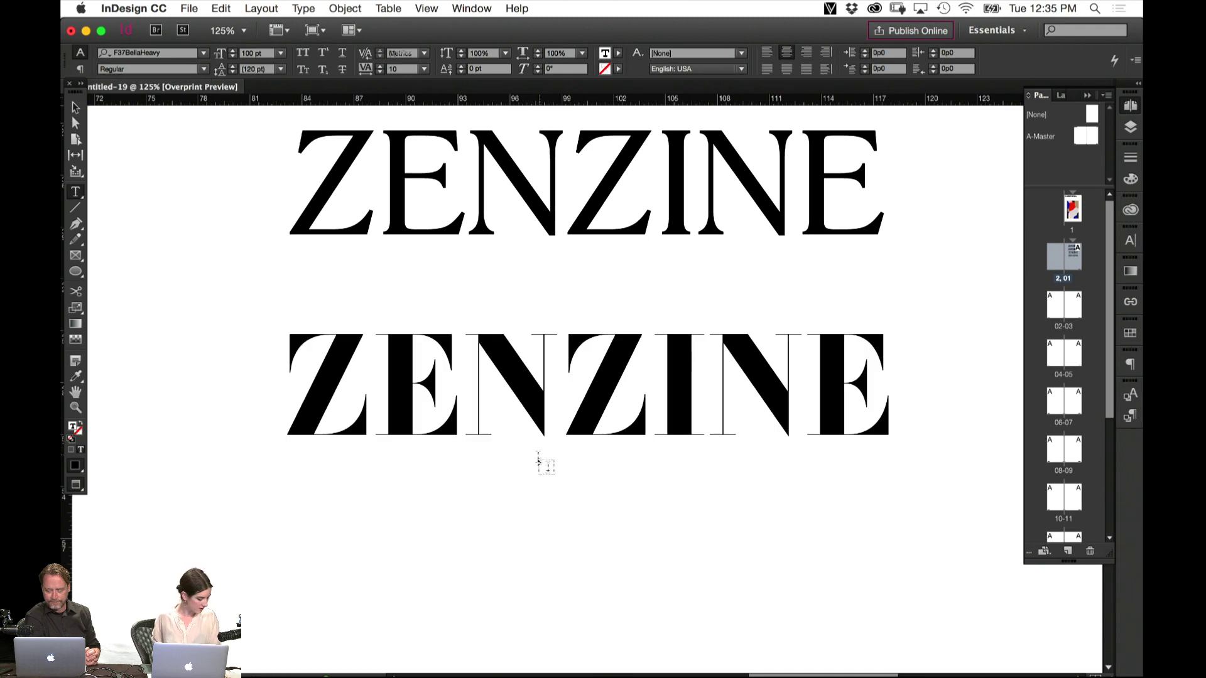
left_click(76, 108)
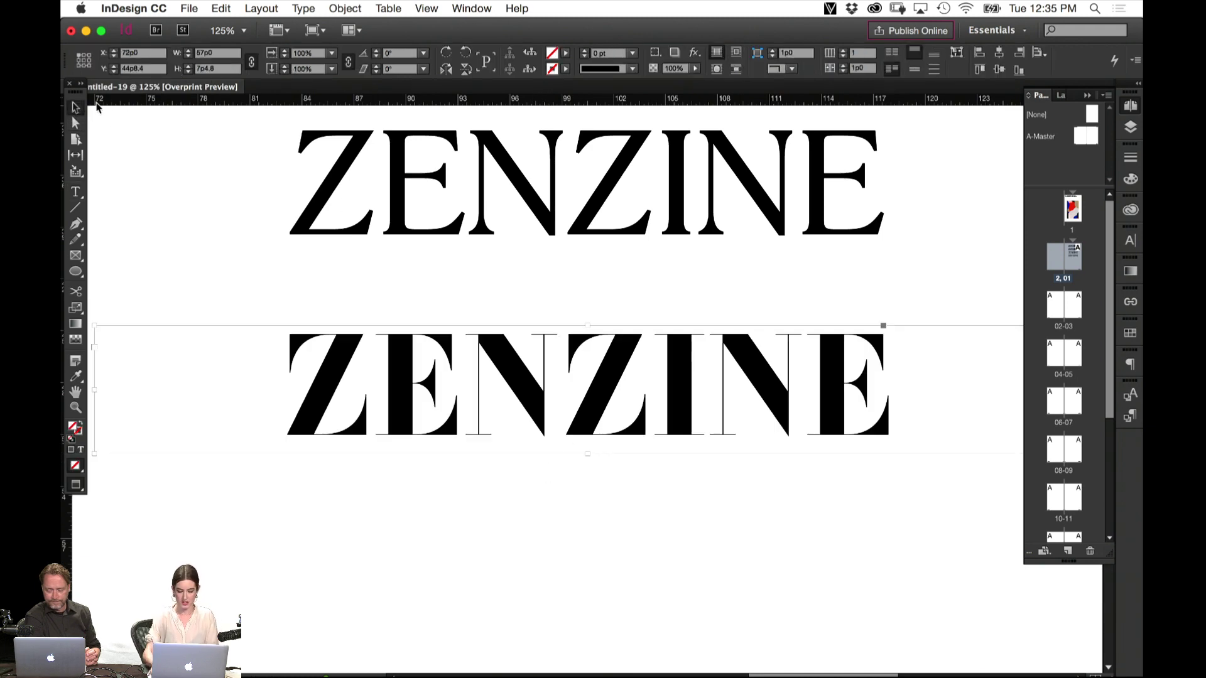
Delete every "ZENZINE" title on the page except the second one, set in Eksell Display
key("super+minus")
scroll(458, 491, "up", 10)
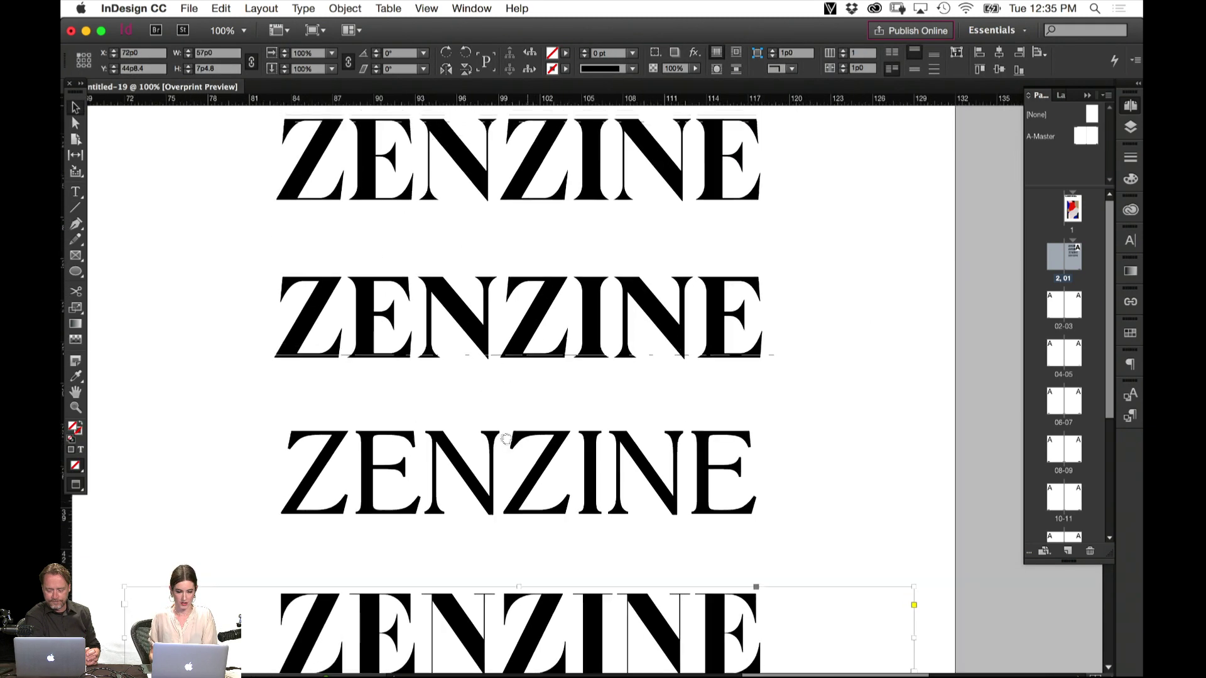
scroll(491, 476, "right", 2)
scroll(491, 476, "down", 1)
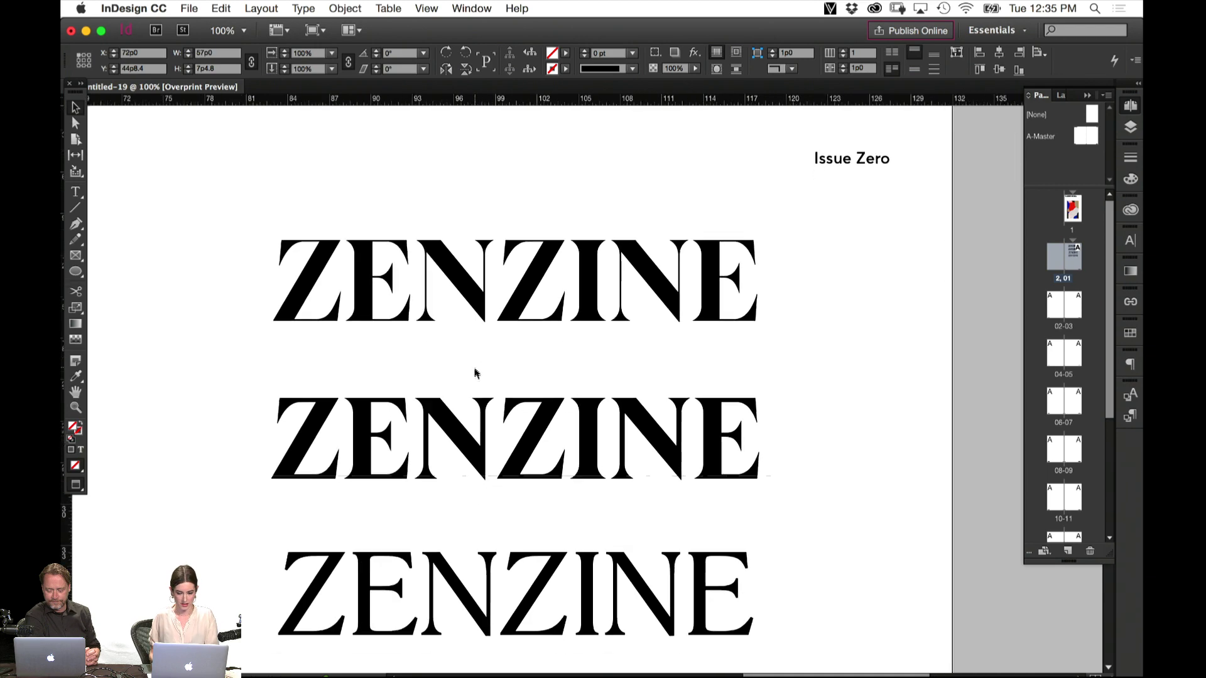
left_click(535, 483)
key("super+z")
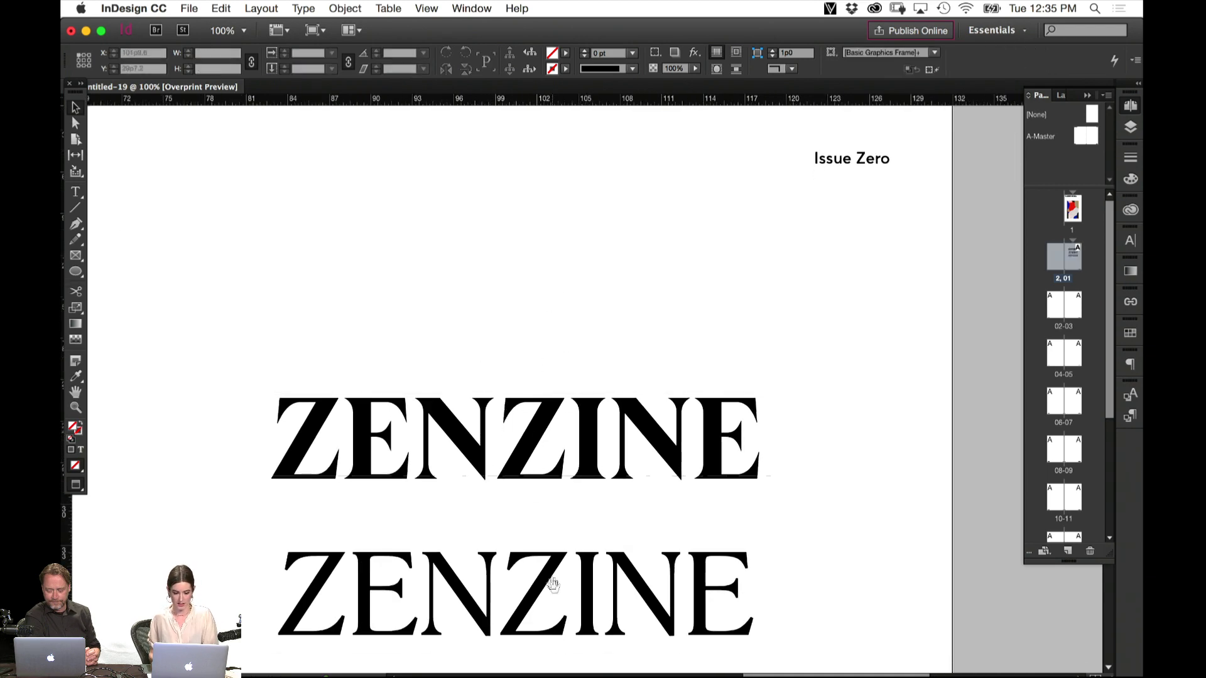
scroll(579, 328, "down", 8)
left_click_drag(592, 577, 602, 273)
key("Delete")
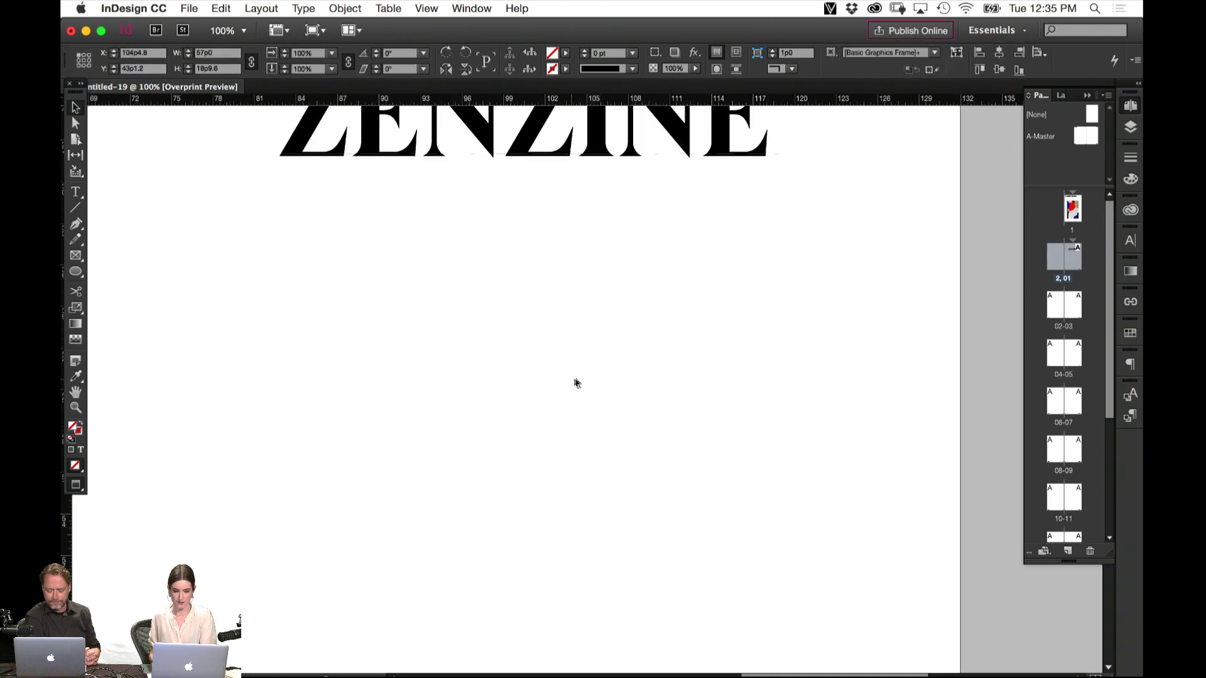
left_click_drag(580, 208, 579, 487)
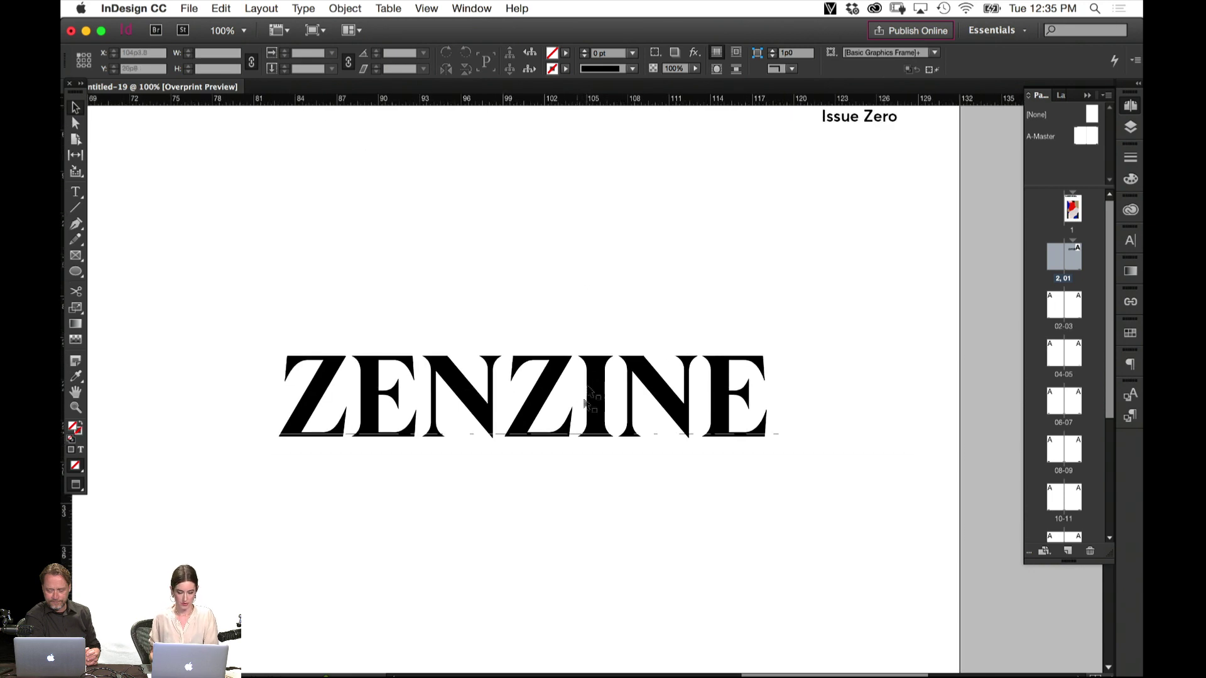
Show the layout guides, cut the remaining "ZENZINE" title from page 01 and go to the cover page
key("w")
left_click_drag(553, 437, 509, 317)
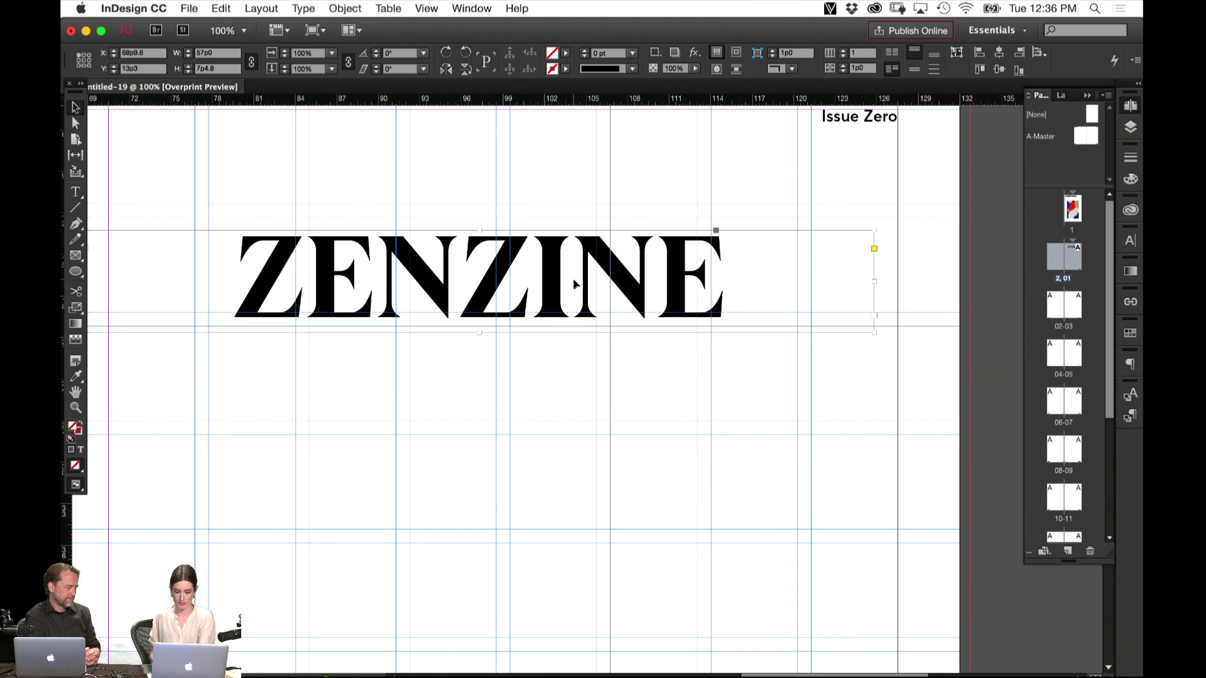
key("super+x")
scroll(473, 586, "up", 10)
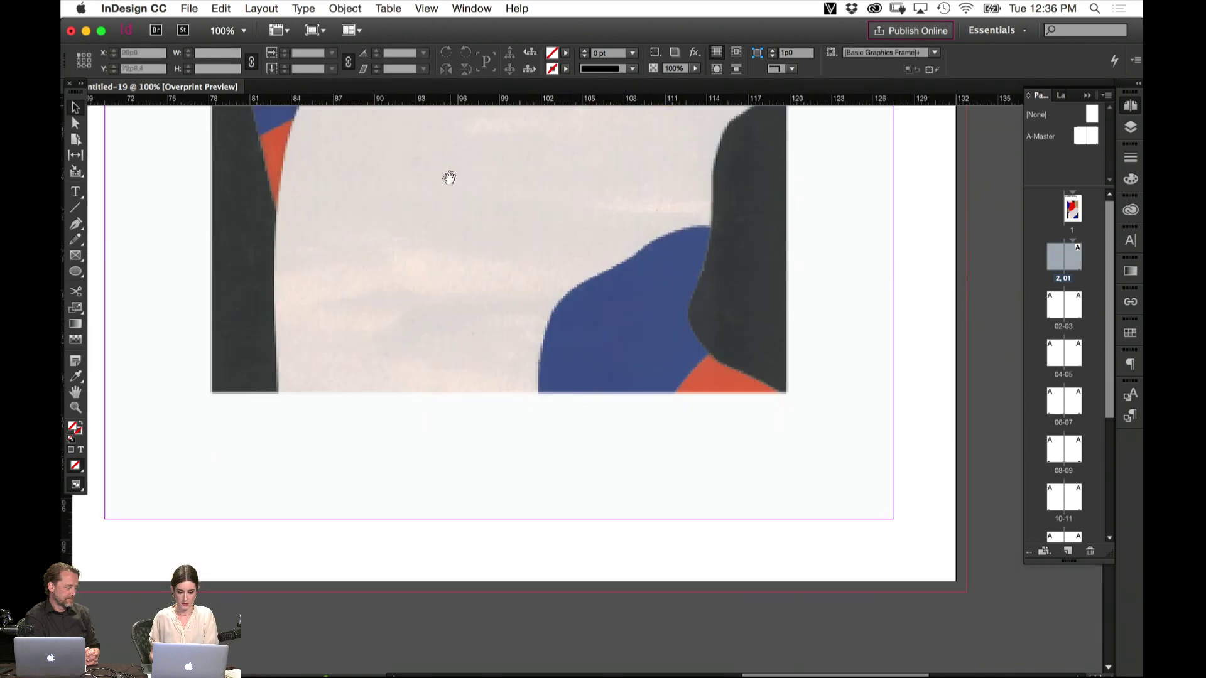
scroll(449, 177, "up", 10)
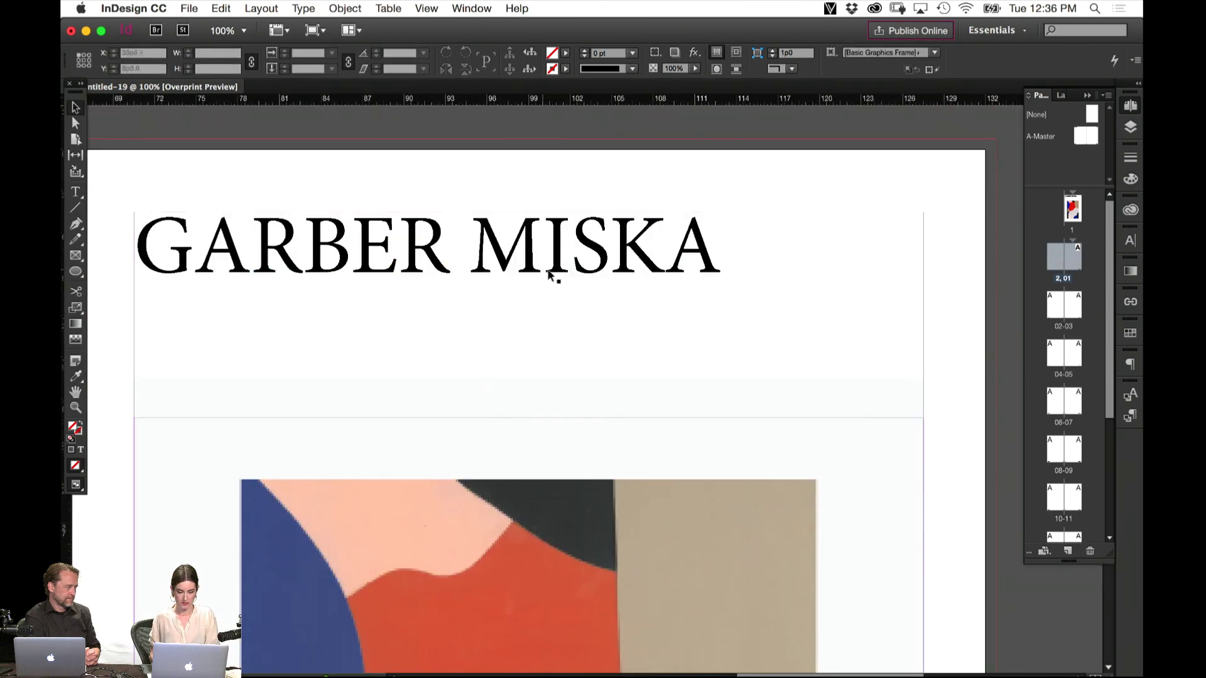
left_click(725, 425)
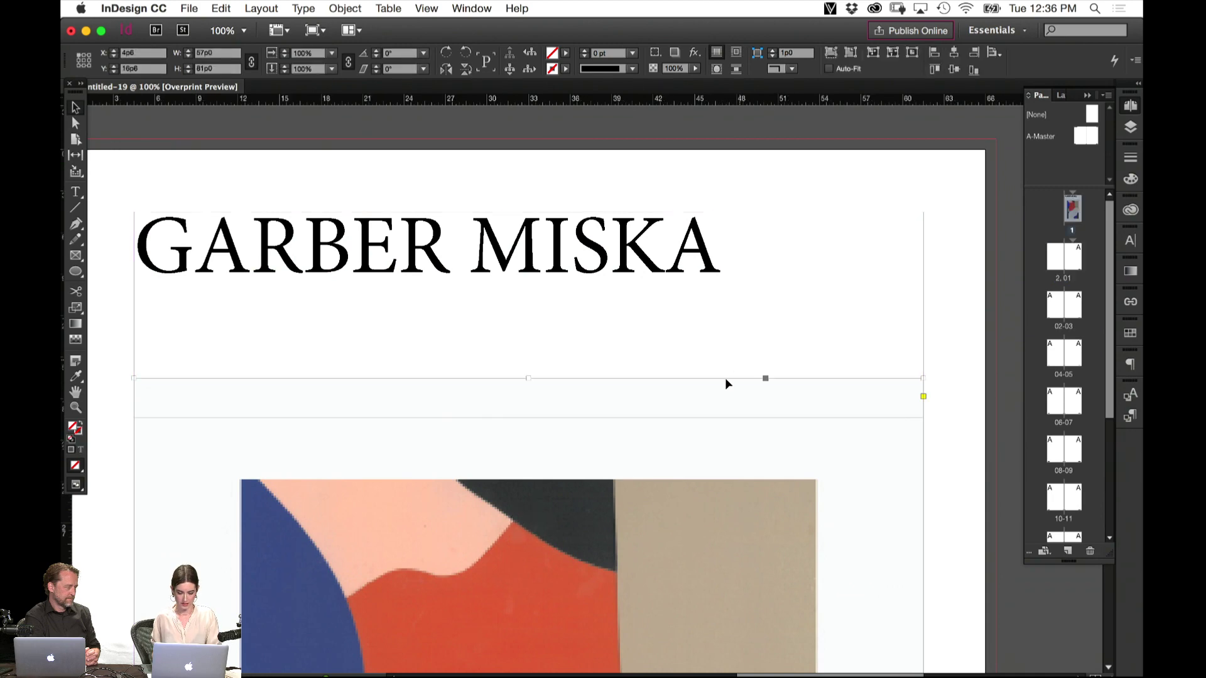
key("super+d")
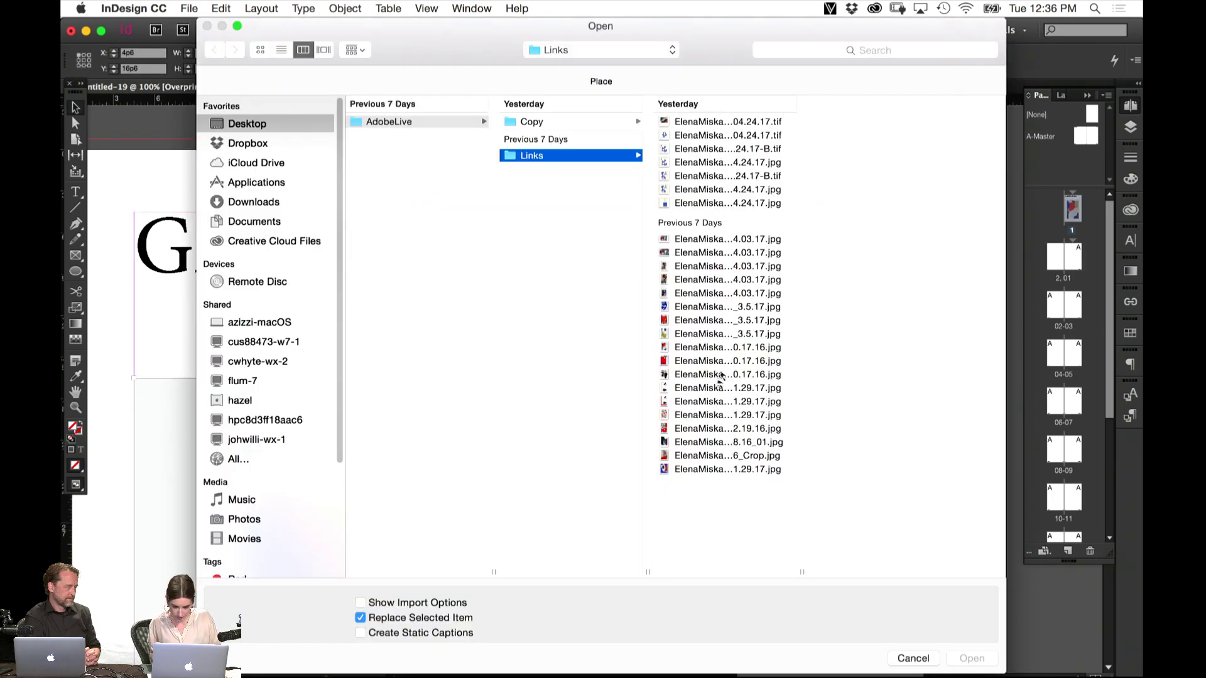
left_click(912, 658)
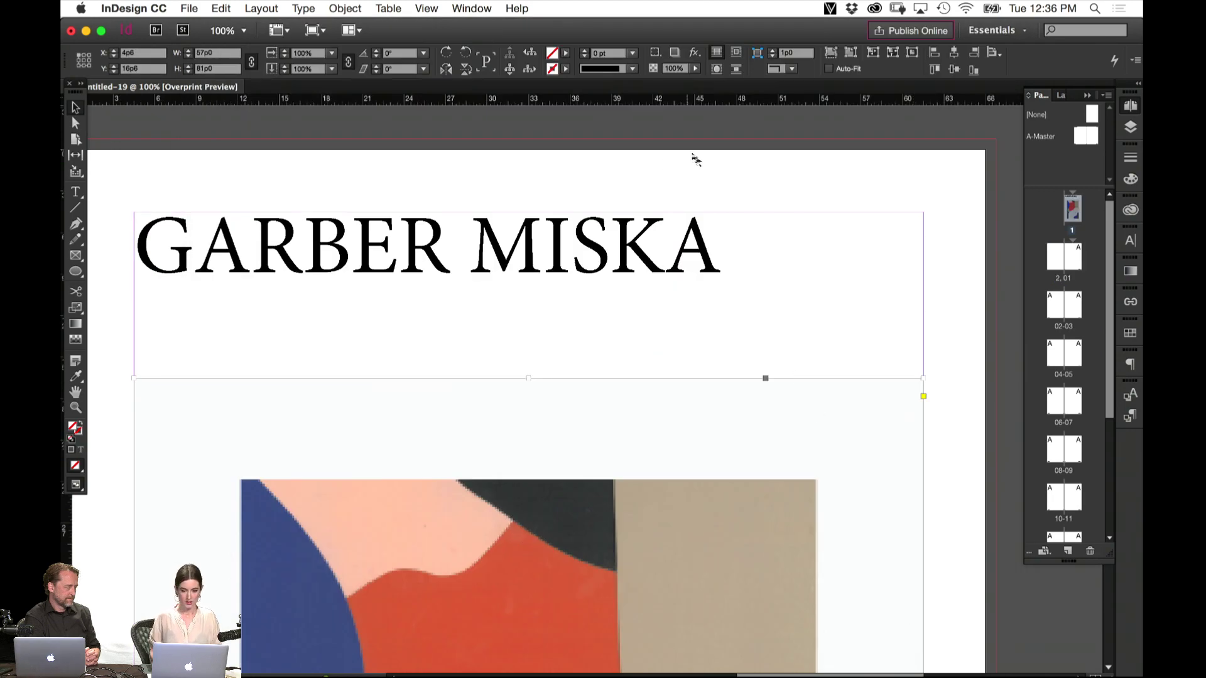
Delete the existing cover heading and paste the "ZENZINE" title in its place at X 4p6, Y 4p6
left_click(617, 276)
key("Delete")
key("Delete")
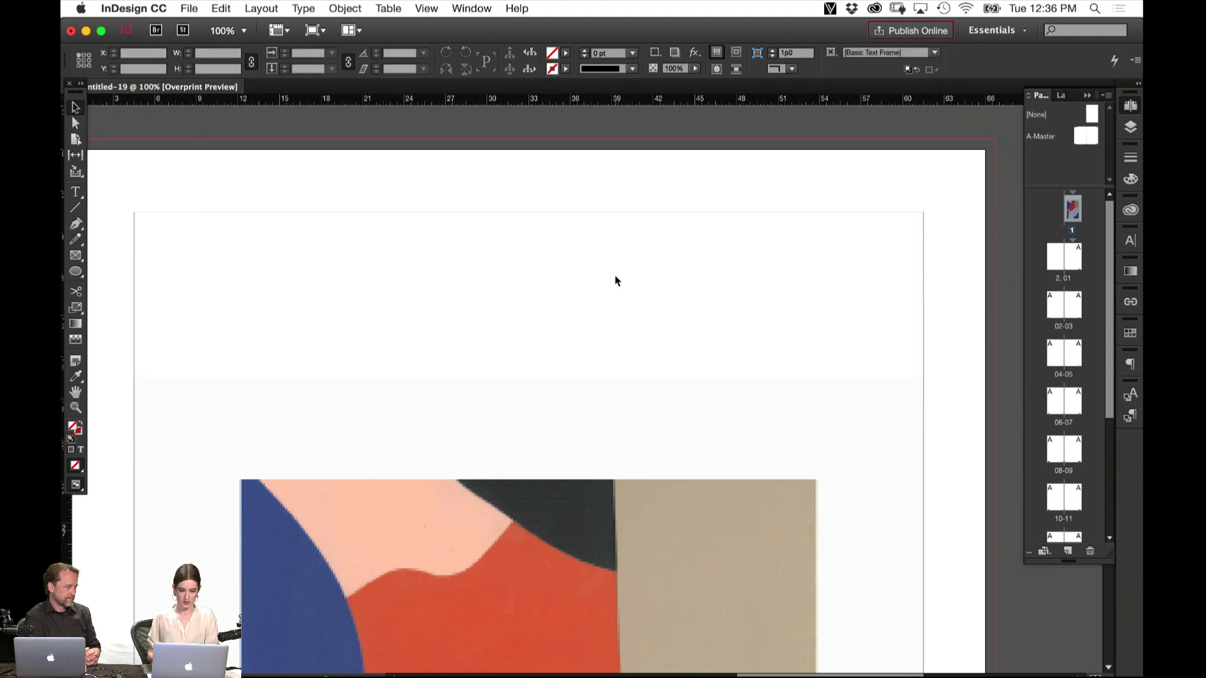
key("super+v")
left_click_drag(465, 267, 504, 259)
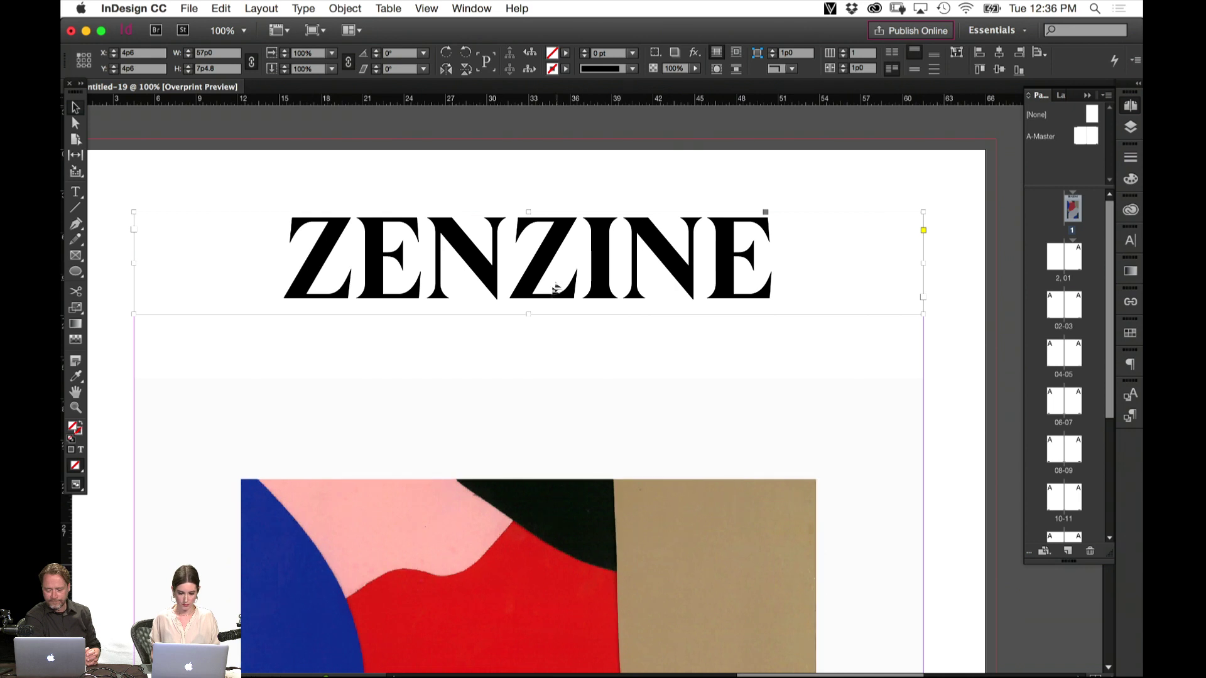
Set the font size of the cover's "ZENZINE" title to 115 pt
double_click(561, 273)
key("super+a")
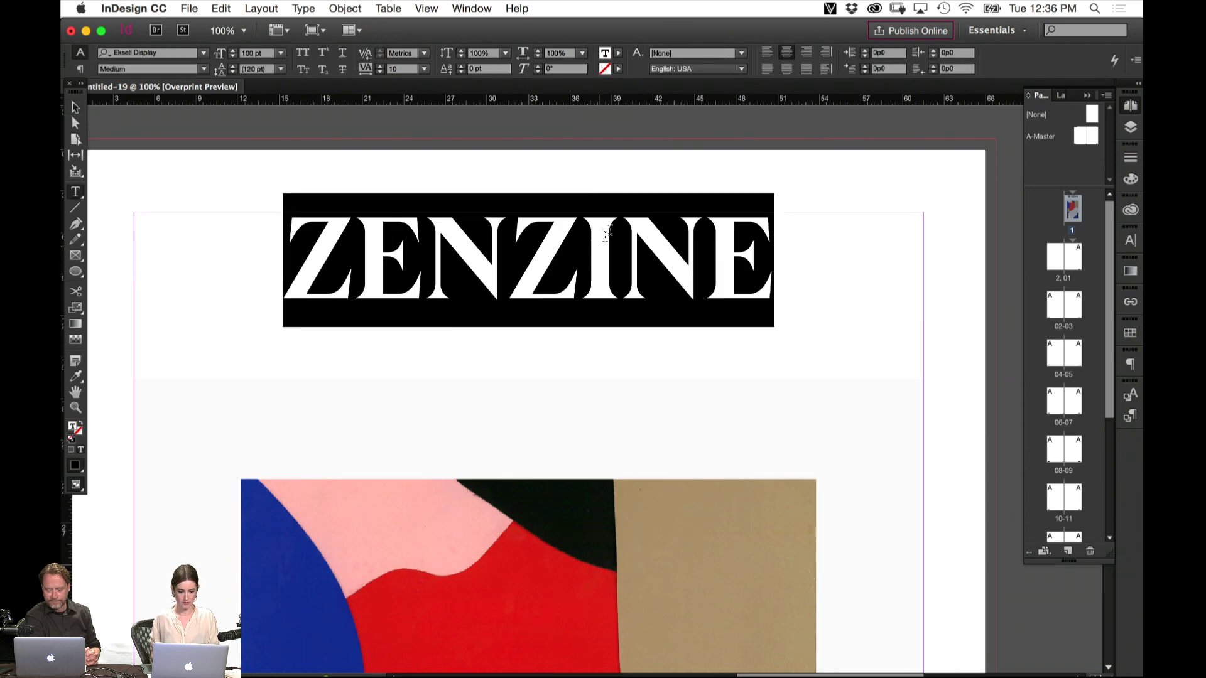
left_click(261, 53)
type("115")
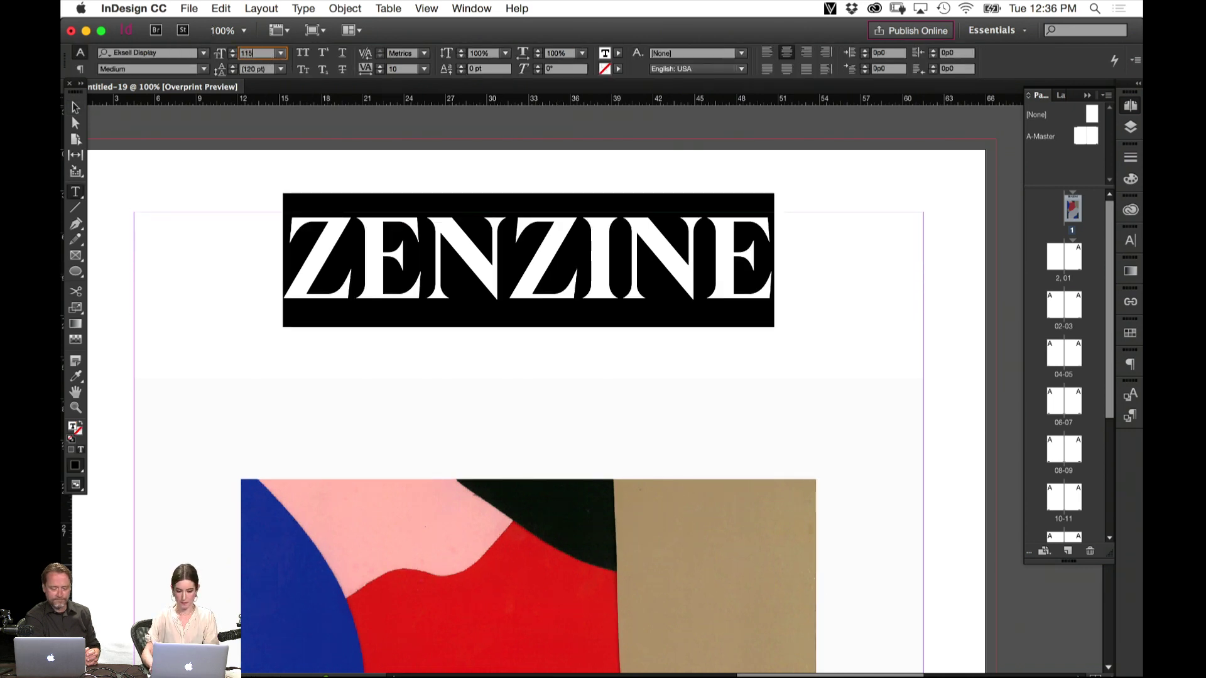
key("Return")
left_click(76, 108)
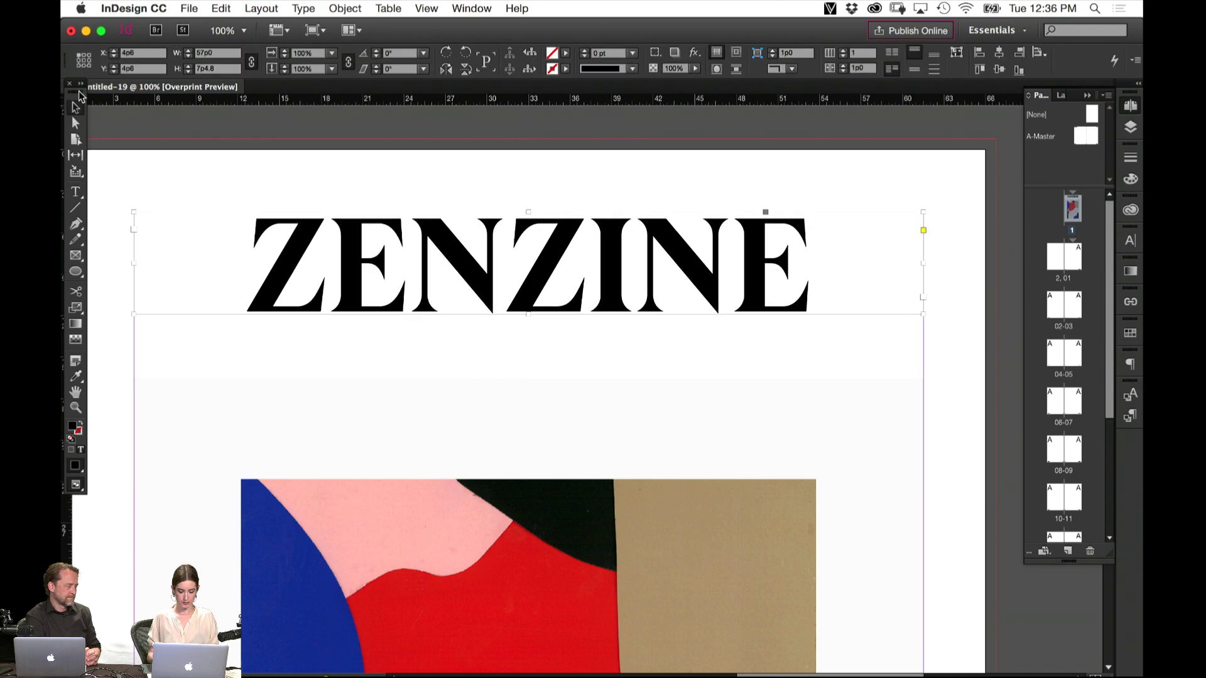
Preview the cover without guides and examine how the "ZENZINE" title sits above the collage image
key("super+minus")
key("super+minus")
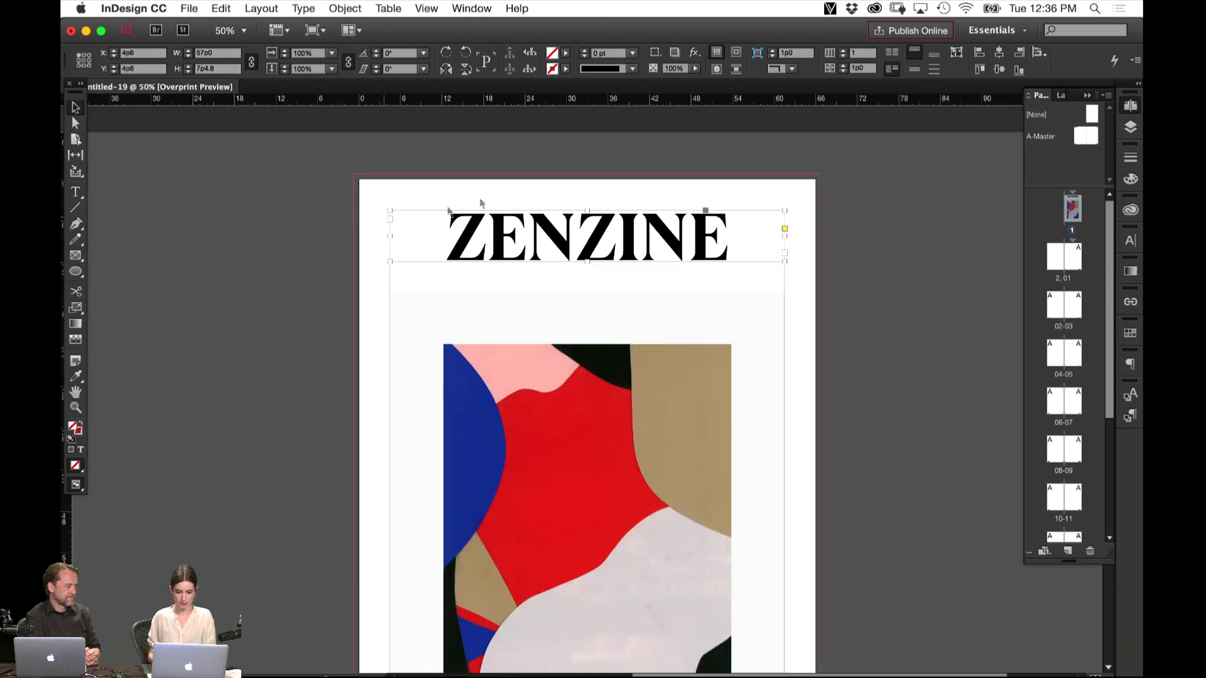
left_click(897, 185)
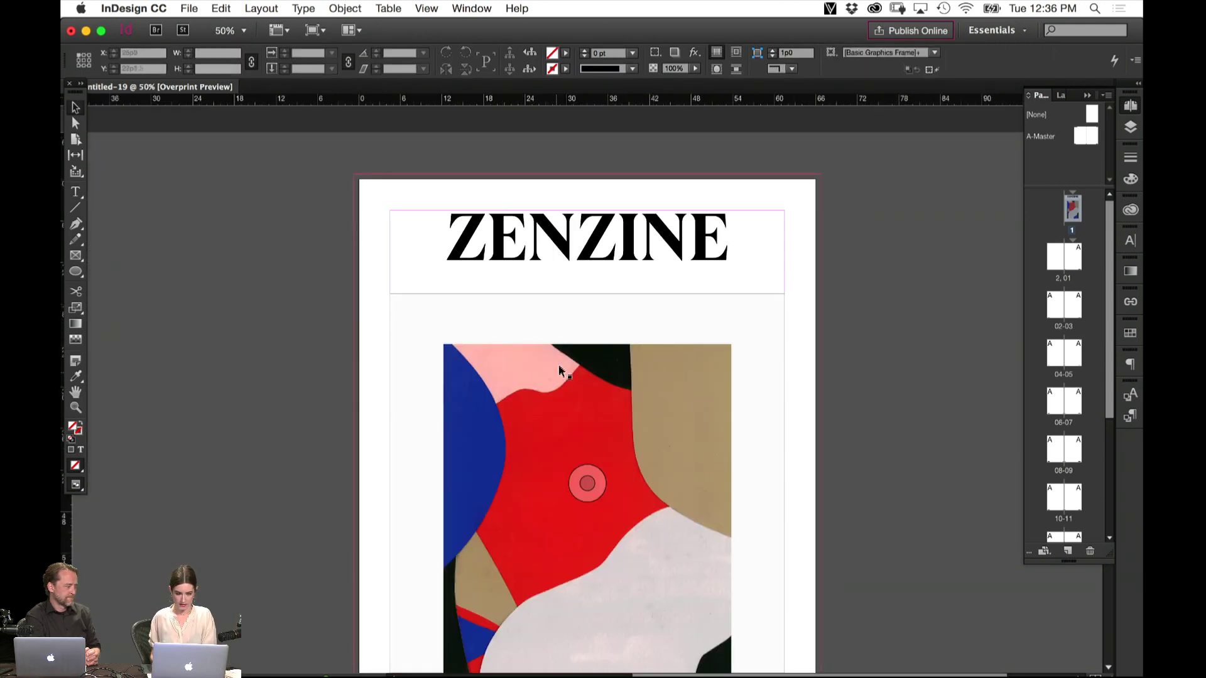
key("w")
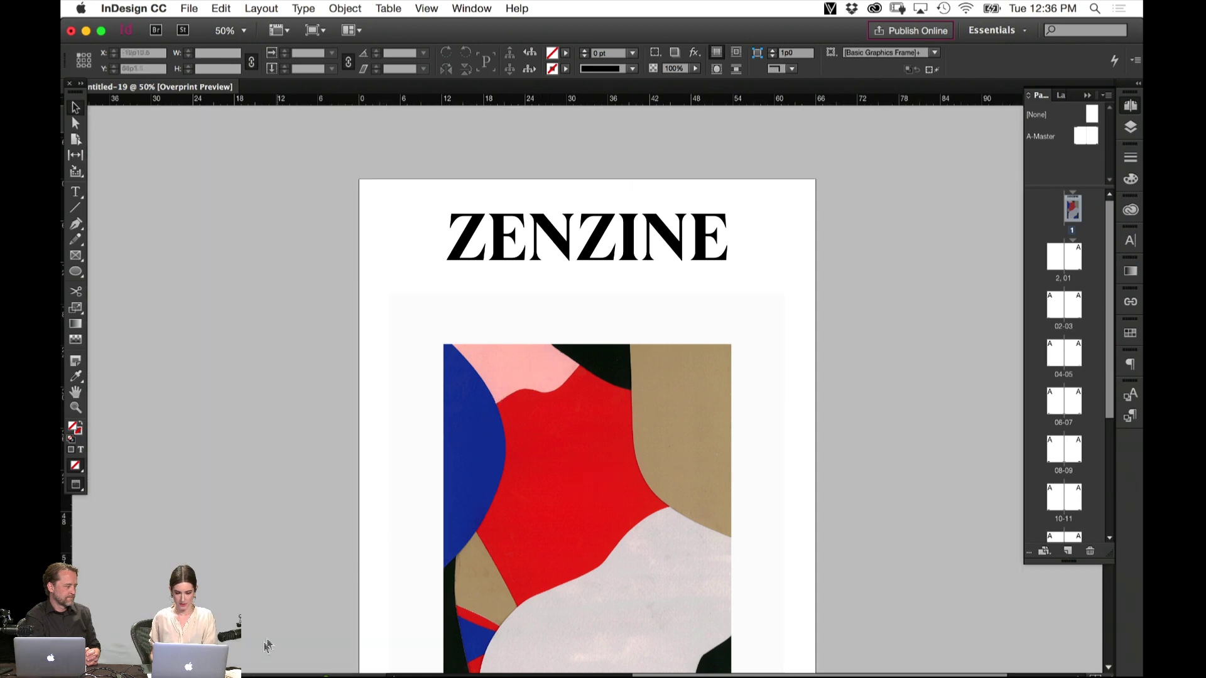
scroll(252, 501, "down", 3)
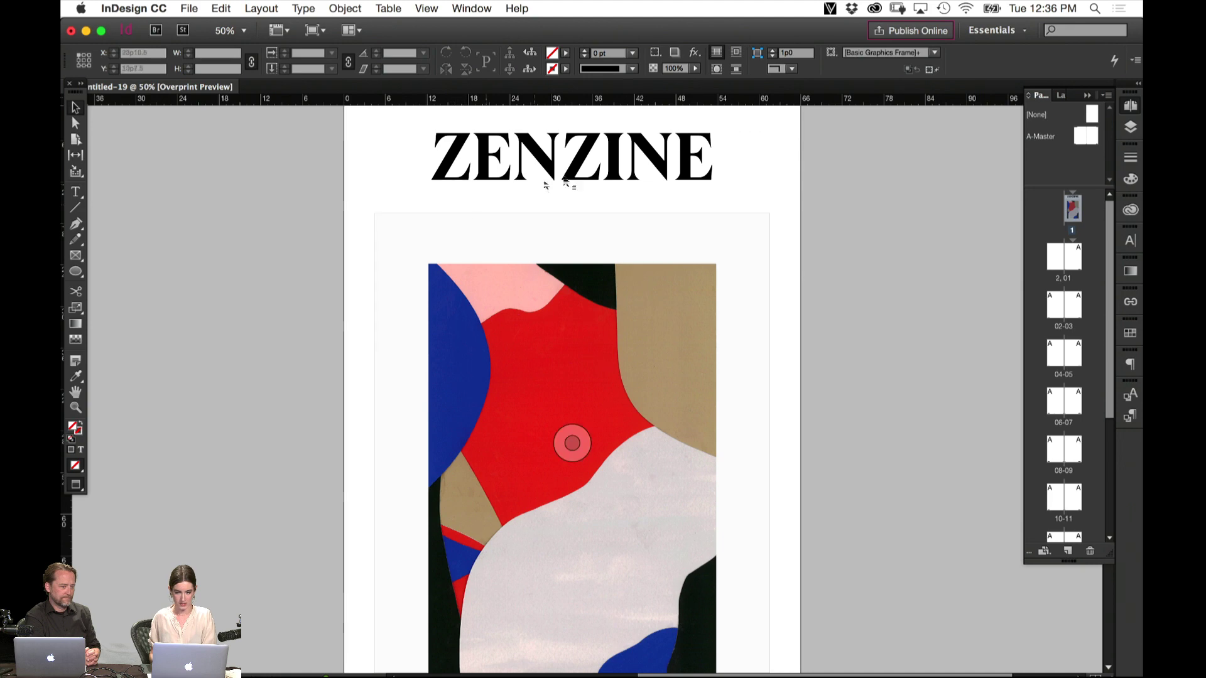
left_click_drag(846, 164, 793, 244)
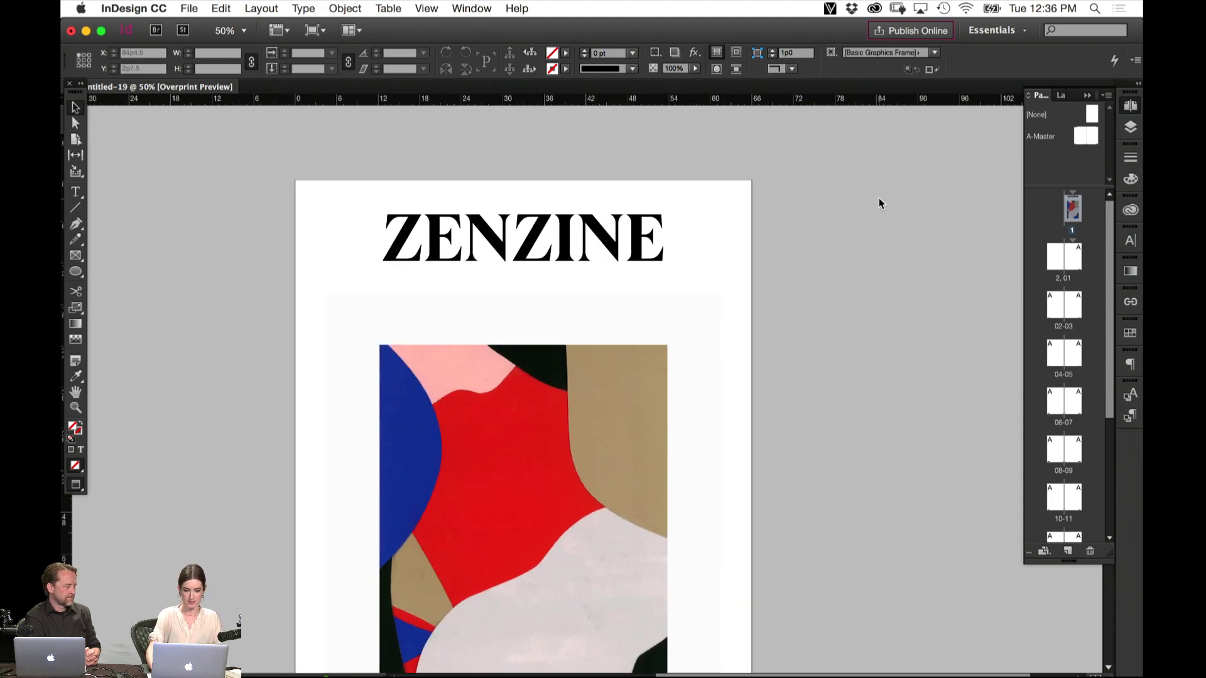
key("super+equal")
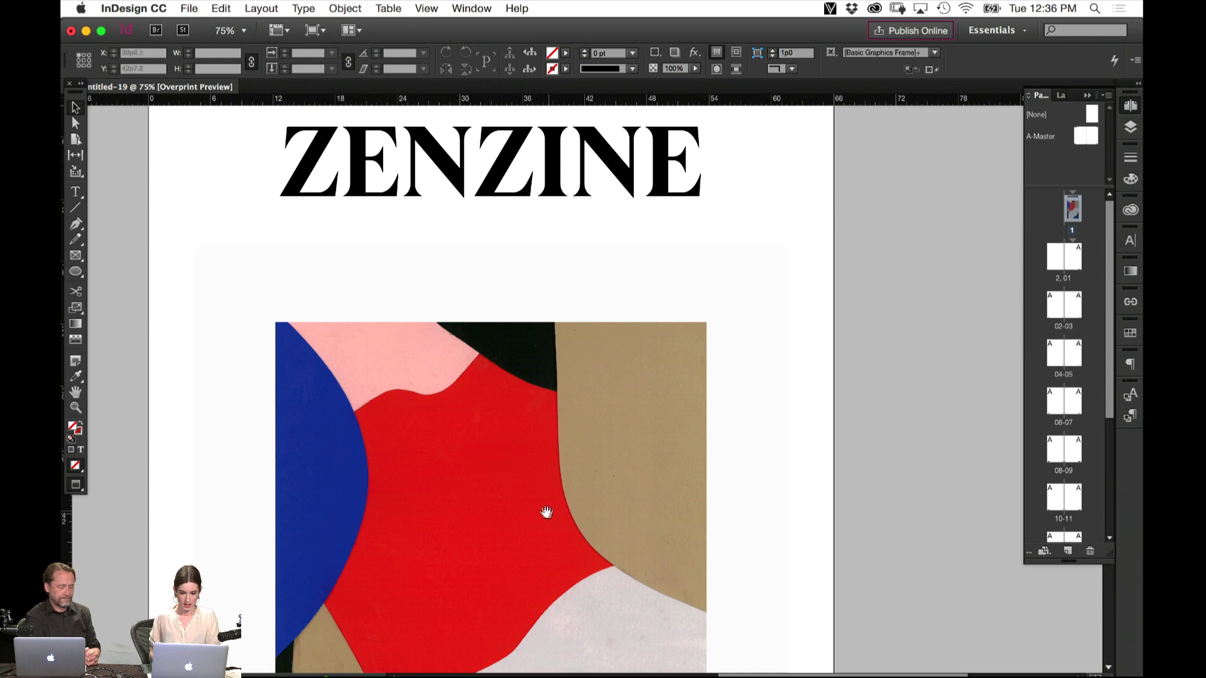
Copy the "Color, Shape & Emotion" header from A-Master onto the cover, placing it below the title at X 4p6, Y 12p6
double_click(1081, 137)
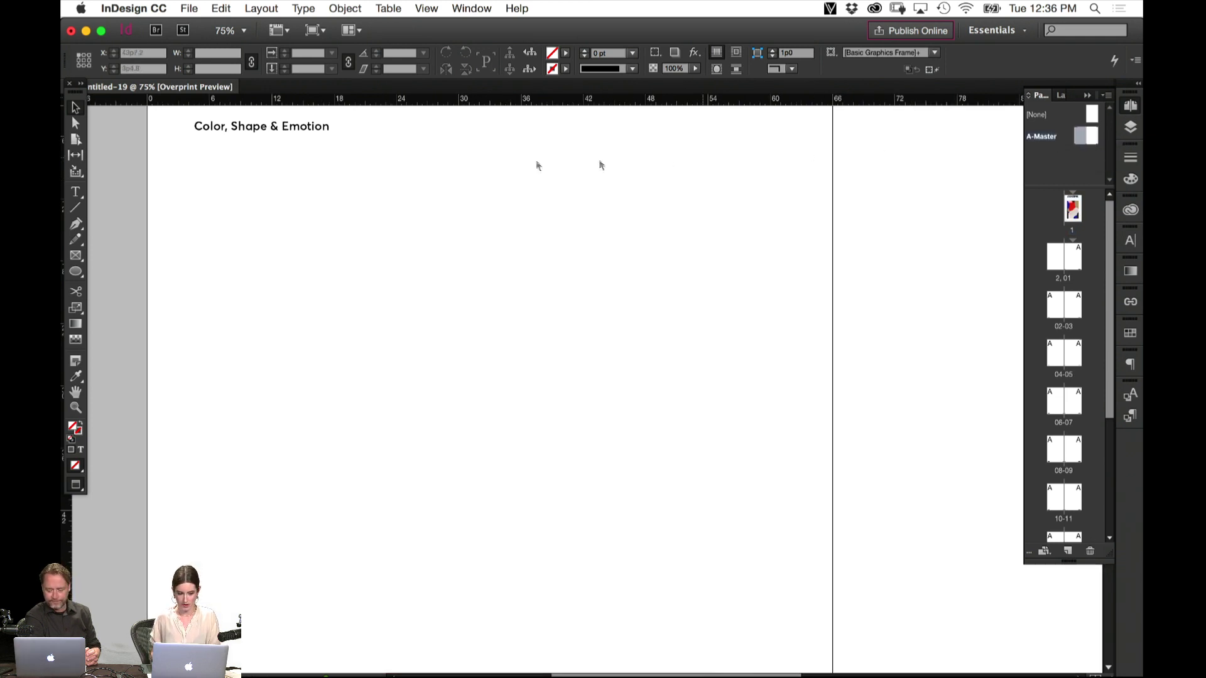
left_click(286, 127)
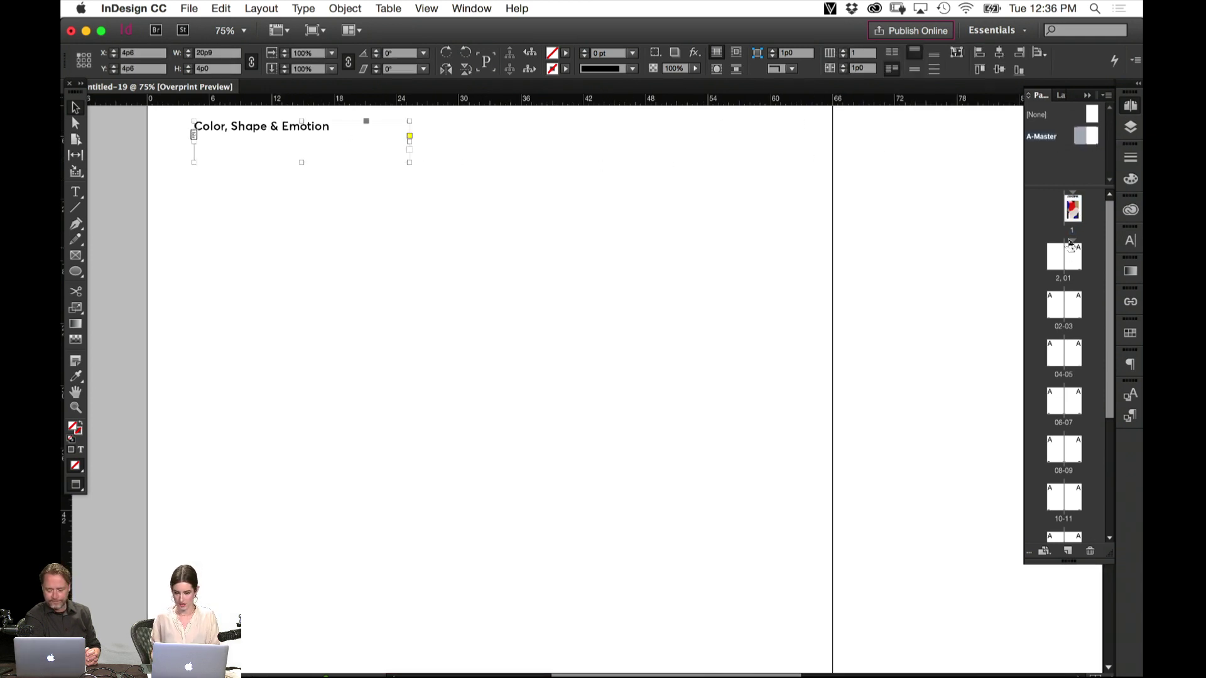
double_click(1073, 209)
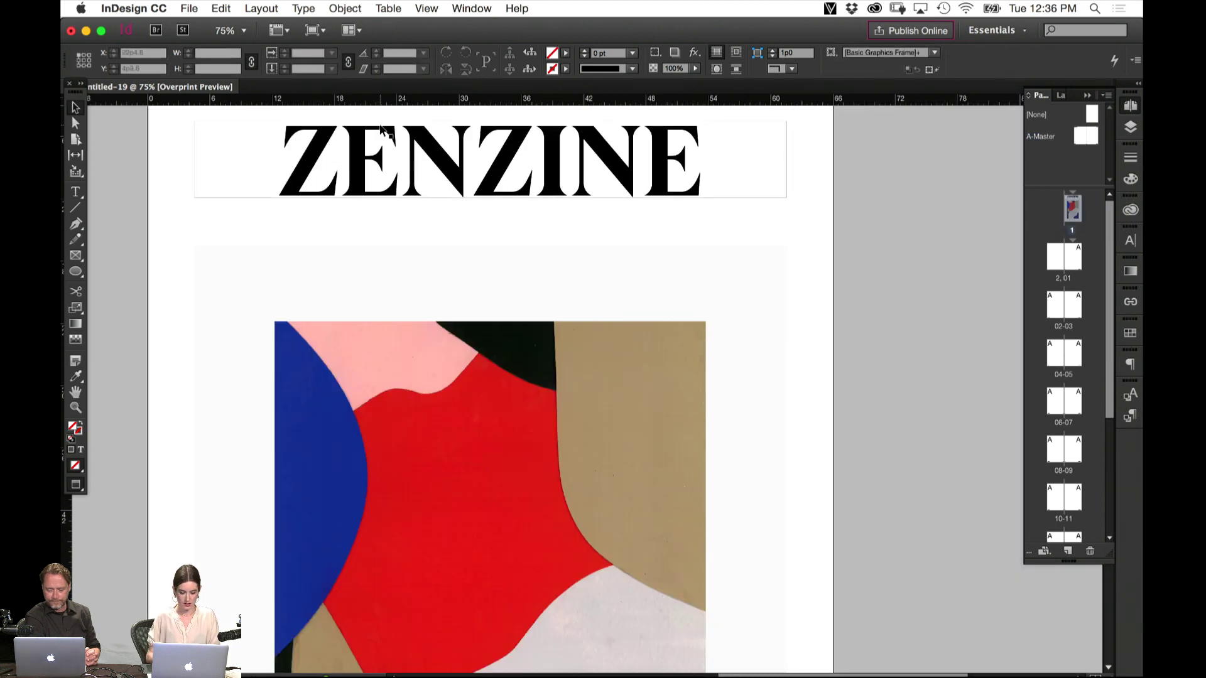
scroll(364, 277, "up", 3)
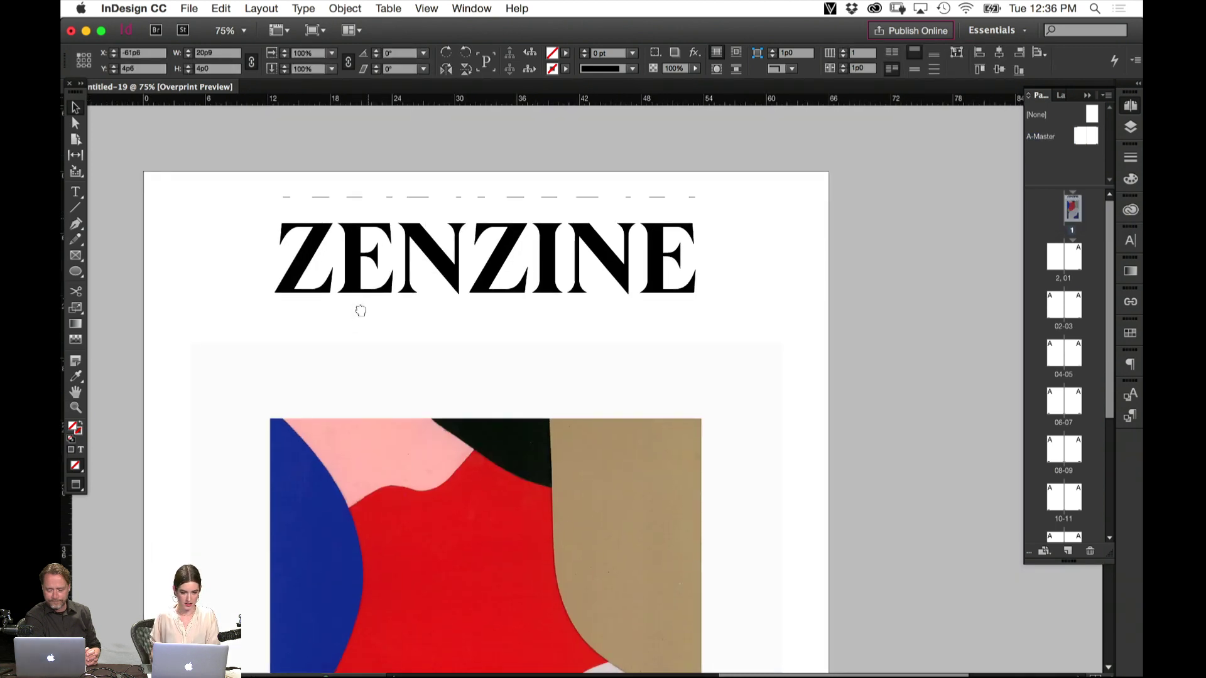
key("super+v")
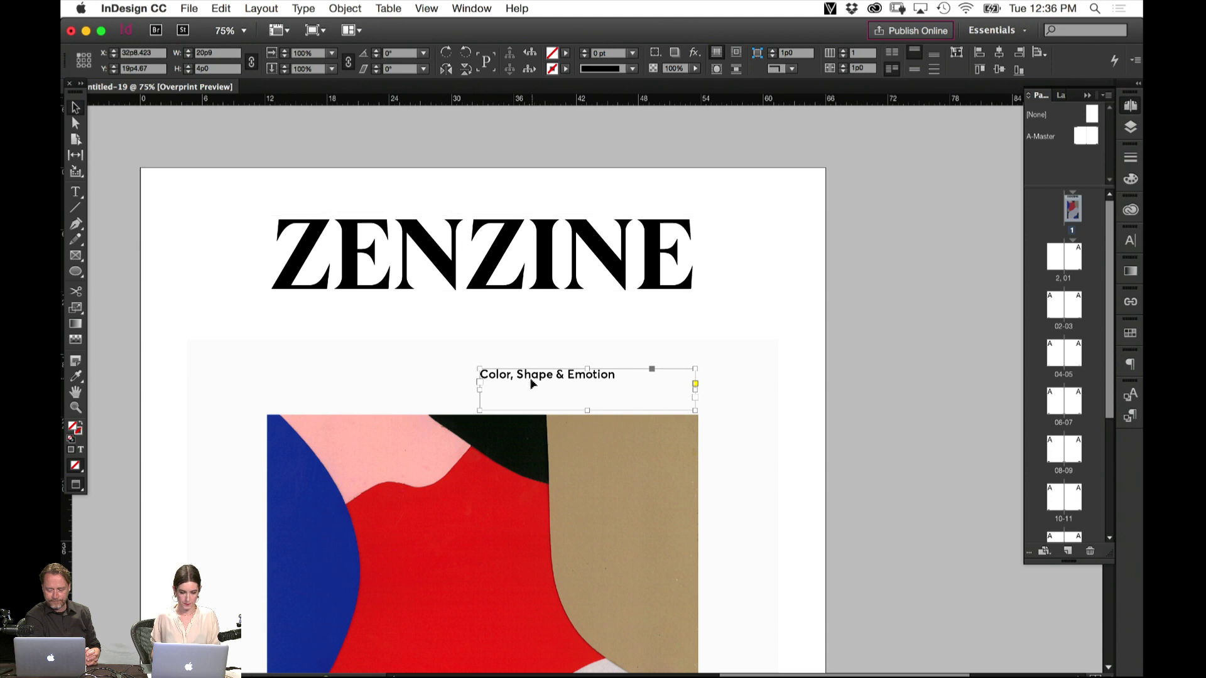
left_click_drag(531, 385, 220, 310)
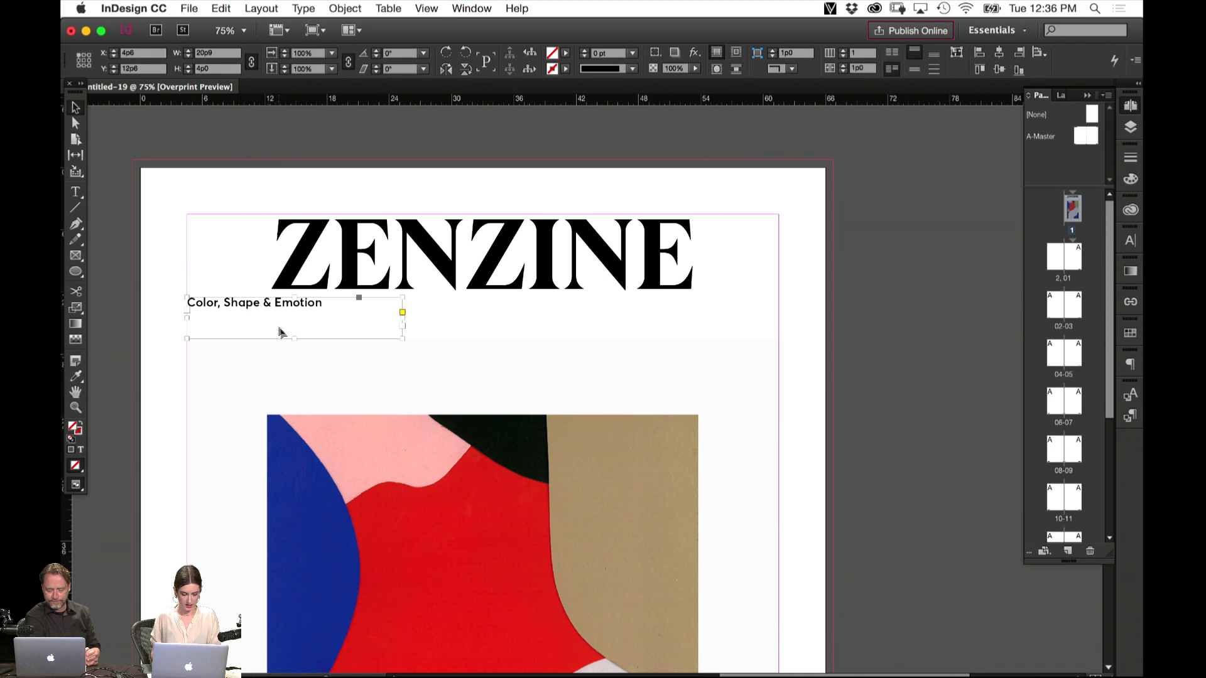
Shorten the cover's "Color, Shape & Emotion" text frame to 1p10.8 high and place it at Y 14p7.2, just above the image
left_click_drag(295, 338, 340, 326)
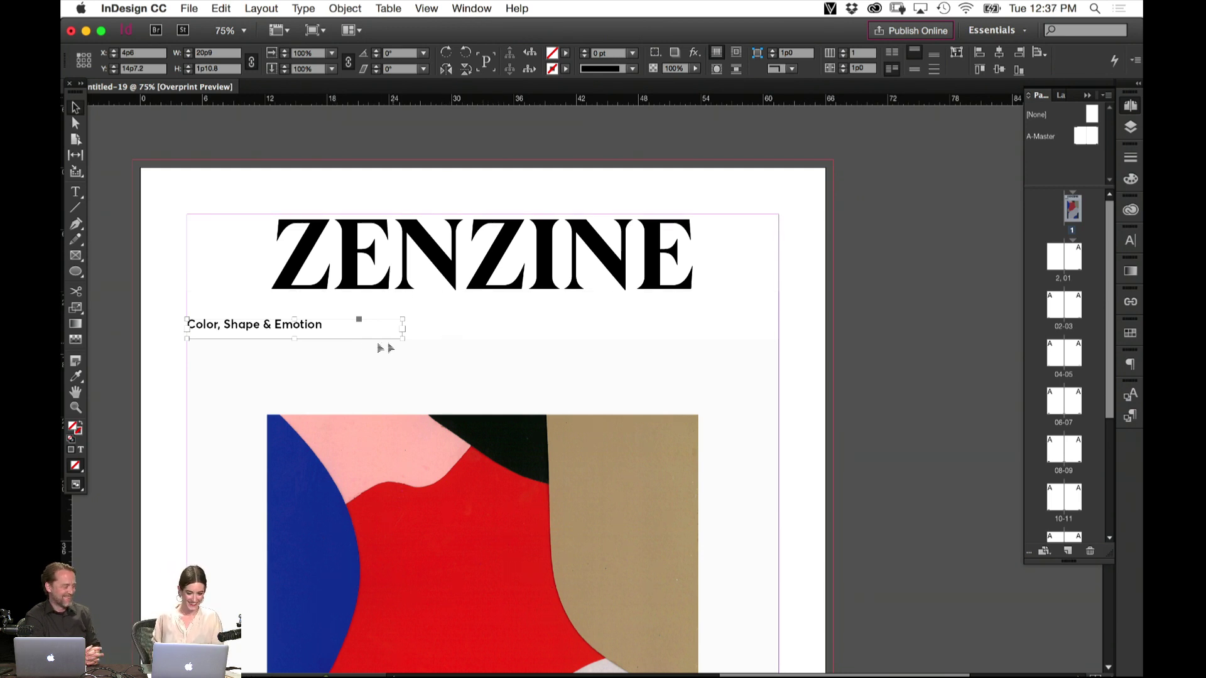
left_click(511, 326)
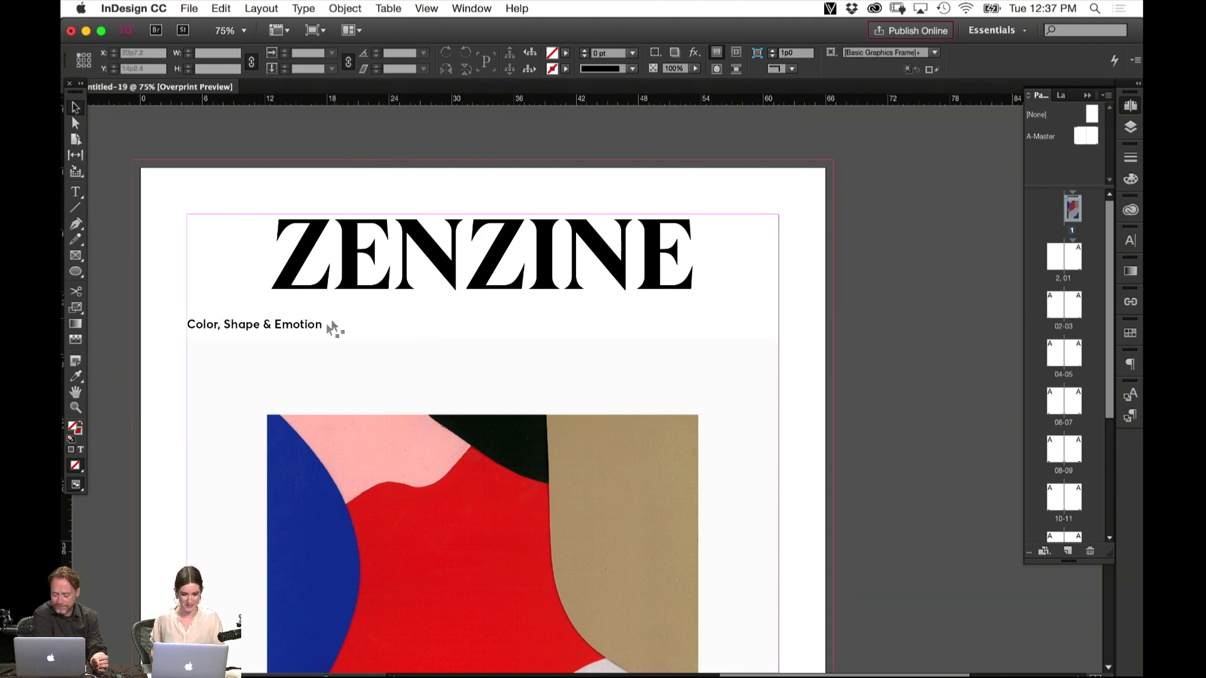
Duplicate the "Color, Shape & Emotion" frame to the page's right margin and replace the copy's text with "Issue Zero"
left_click_drag(332, 327, 670, 352)
double_click(713, 329)
key("super+a")
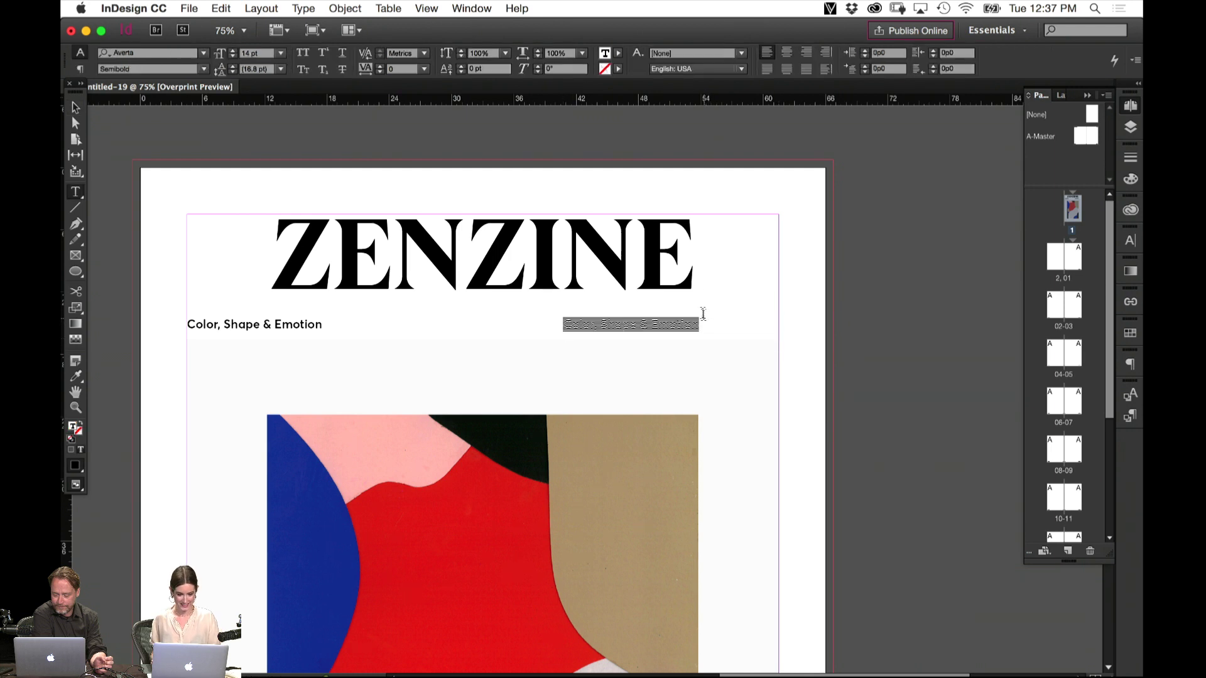
type("Issue S")
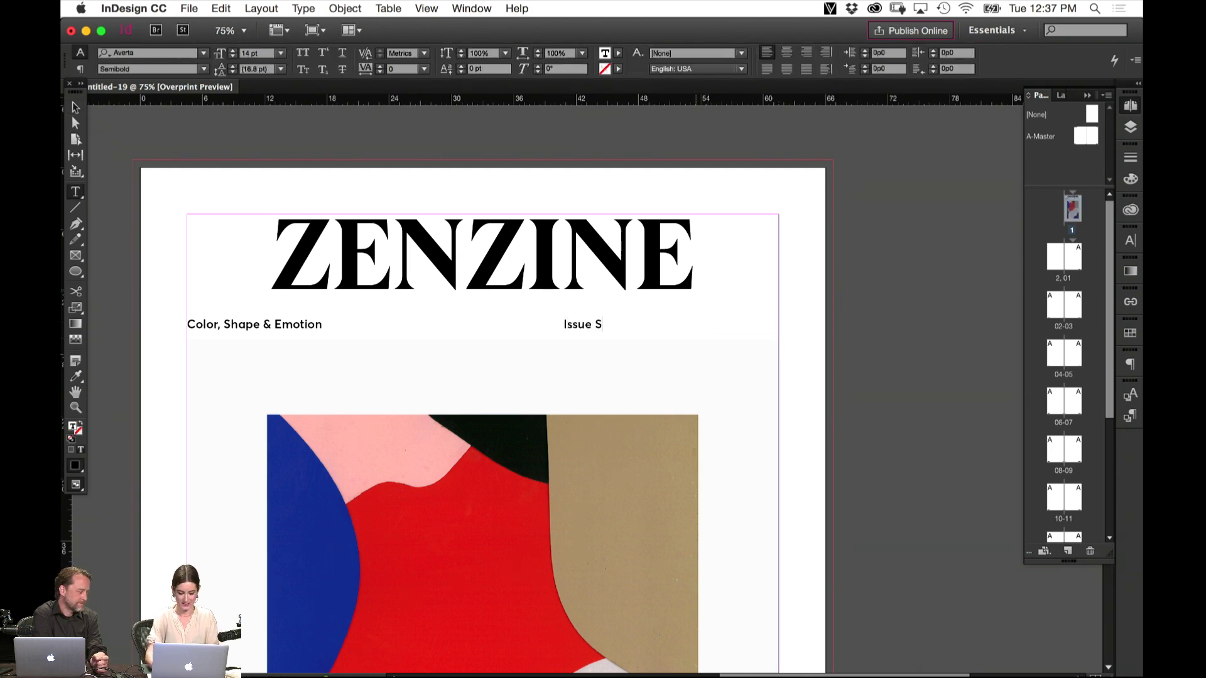
key("BackSpace")
type("Zero")
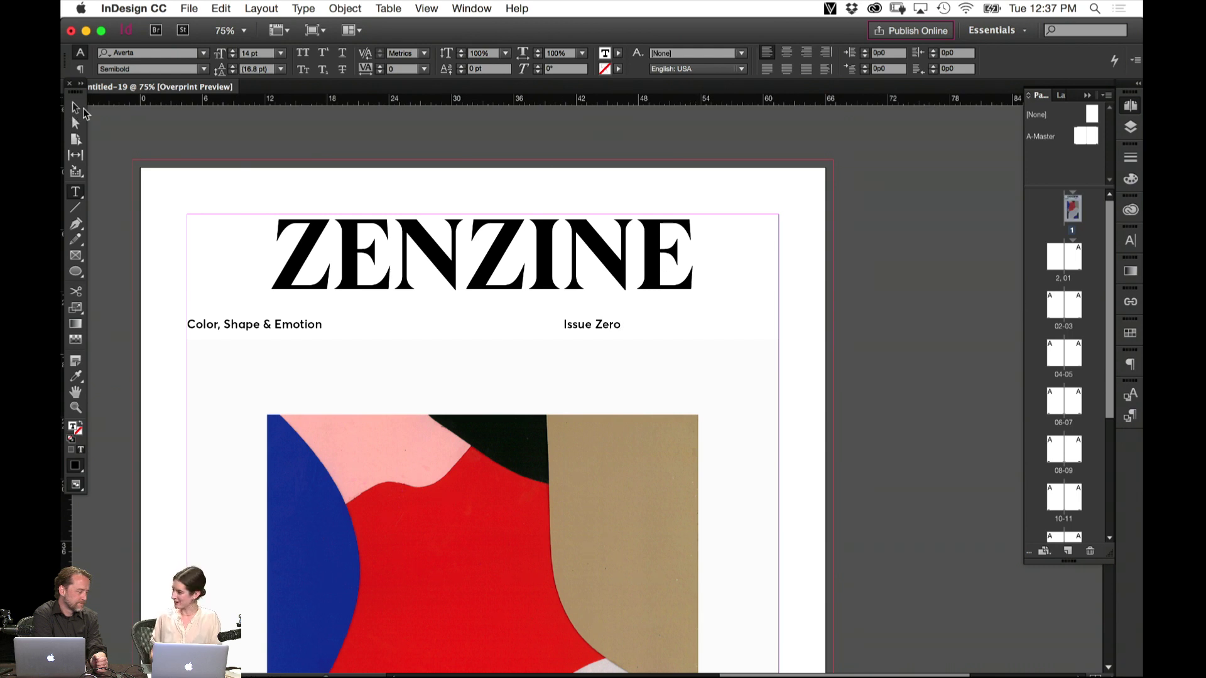
Right-align the "Issue Zero" text within its frame
key("super+a")
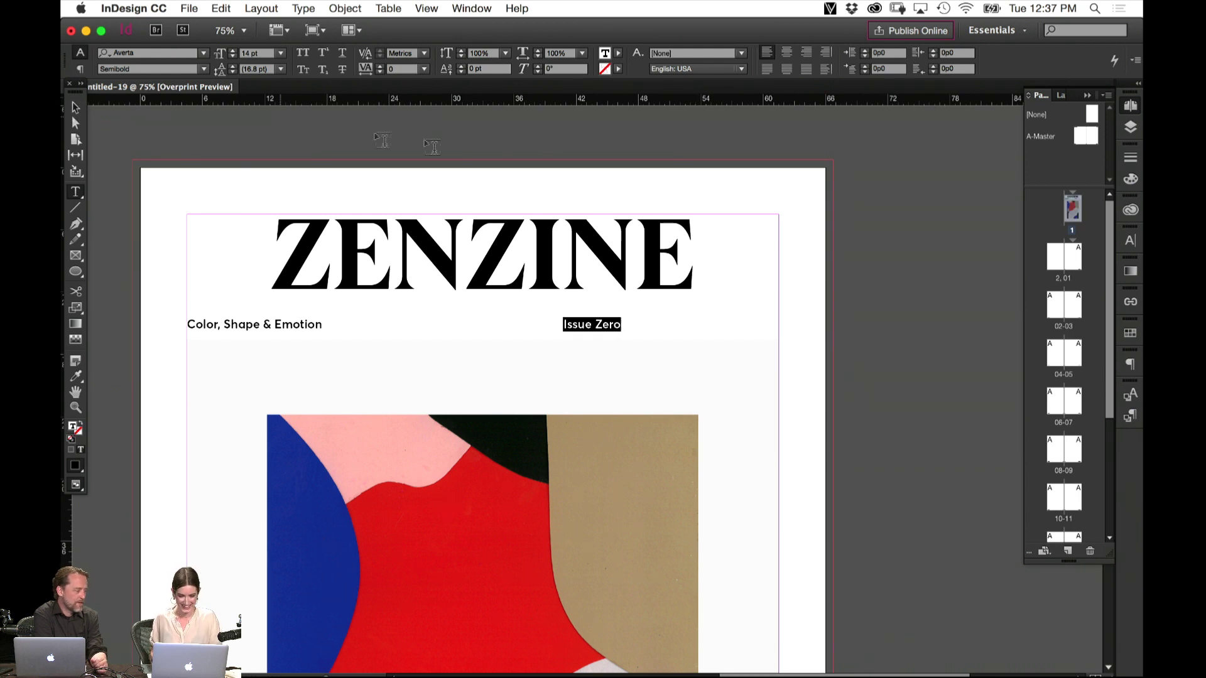
left_click(806, 53)
key("Escape")
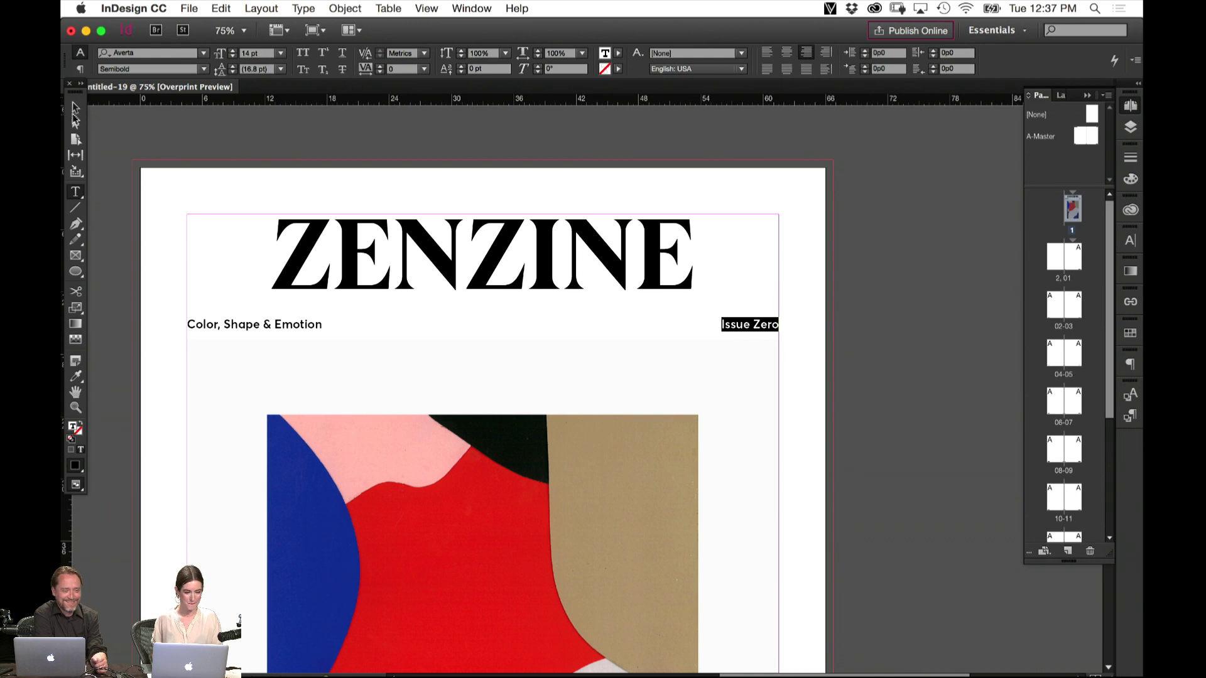
left_click(884, 326)
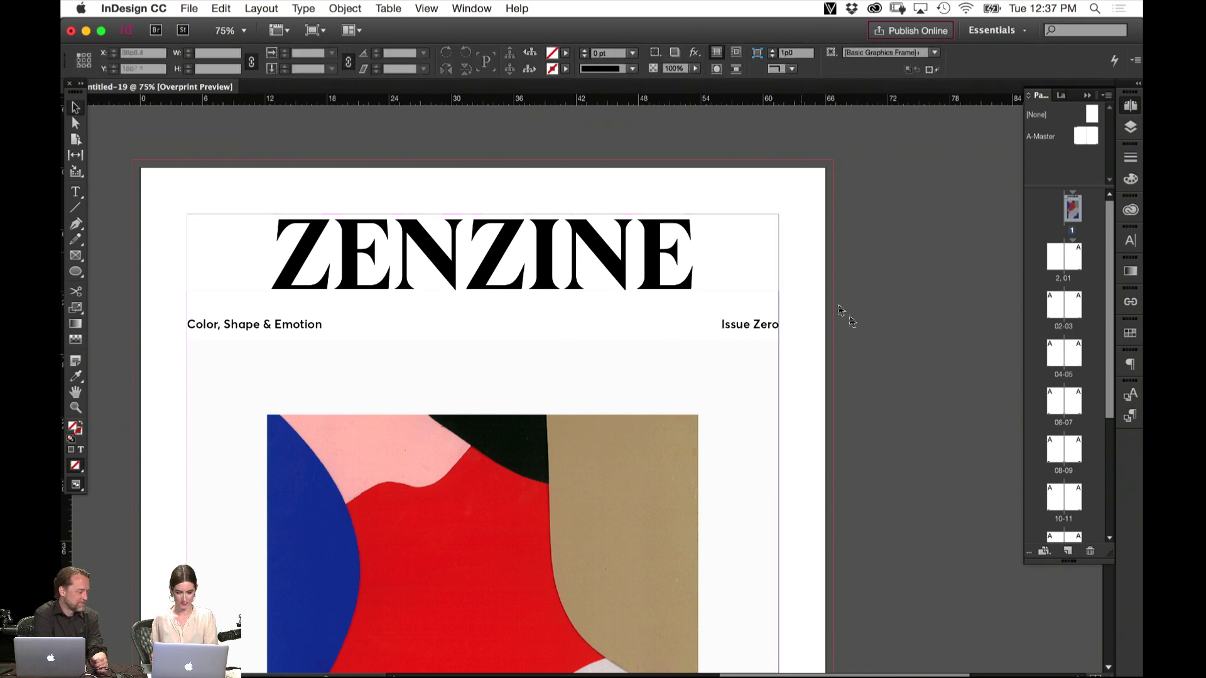
Preview the cover full screen and without guides to examine the title, header texts and collage together
key("shift+w")
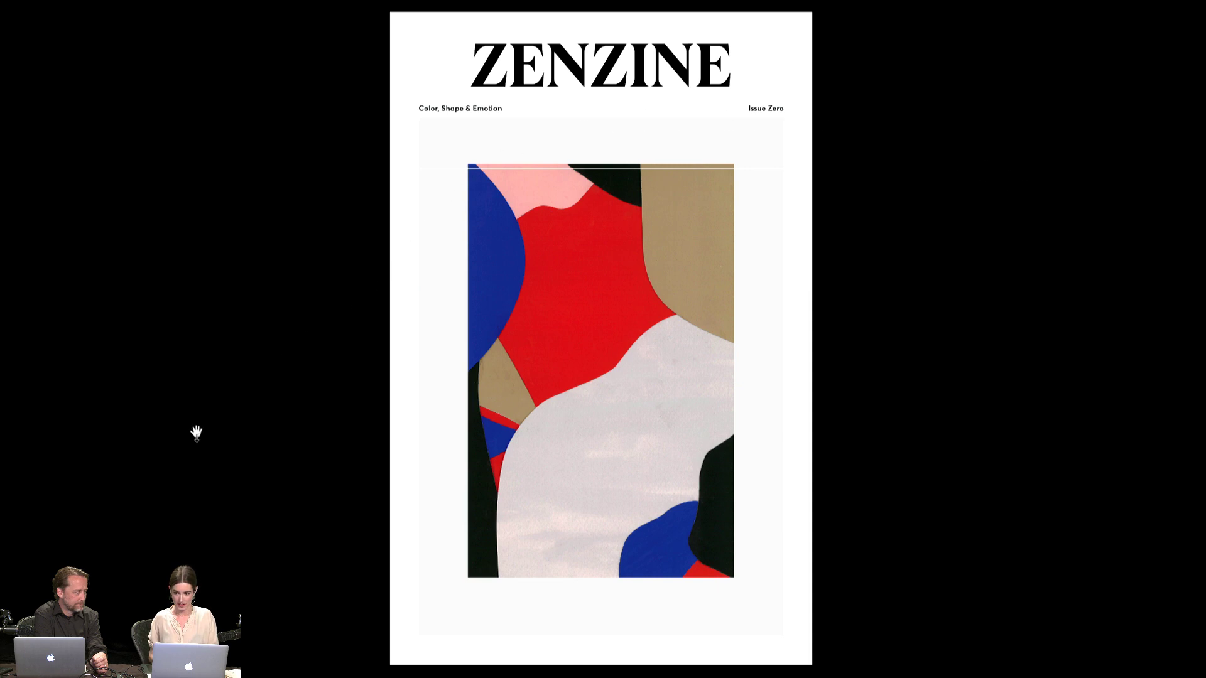
key("Escape")
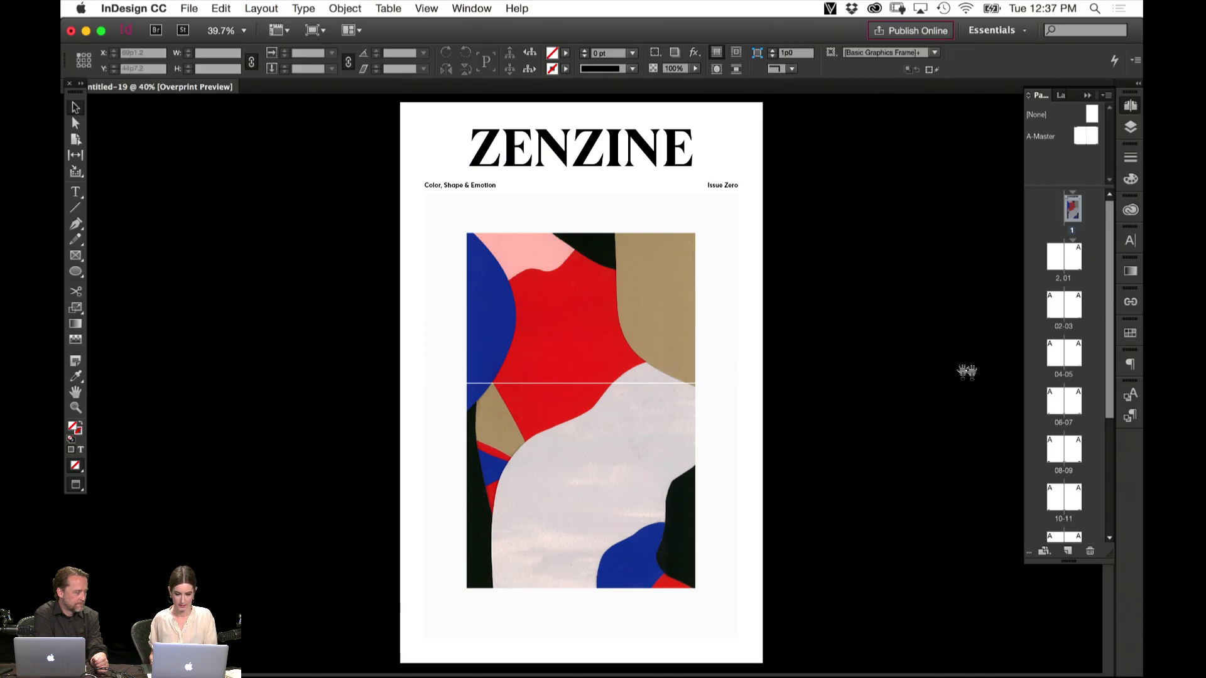
key("super+equal")
key("super+minus")
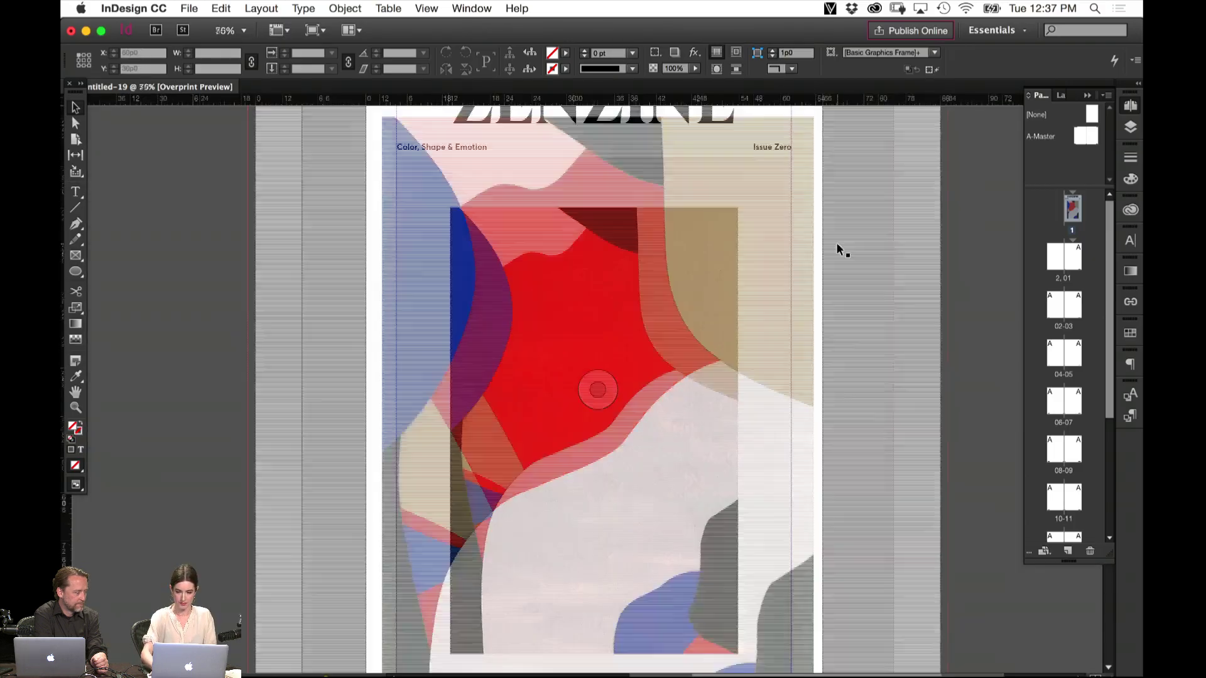
left_click_drag(864, 243, 858, 392)
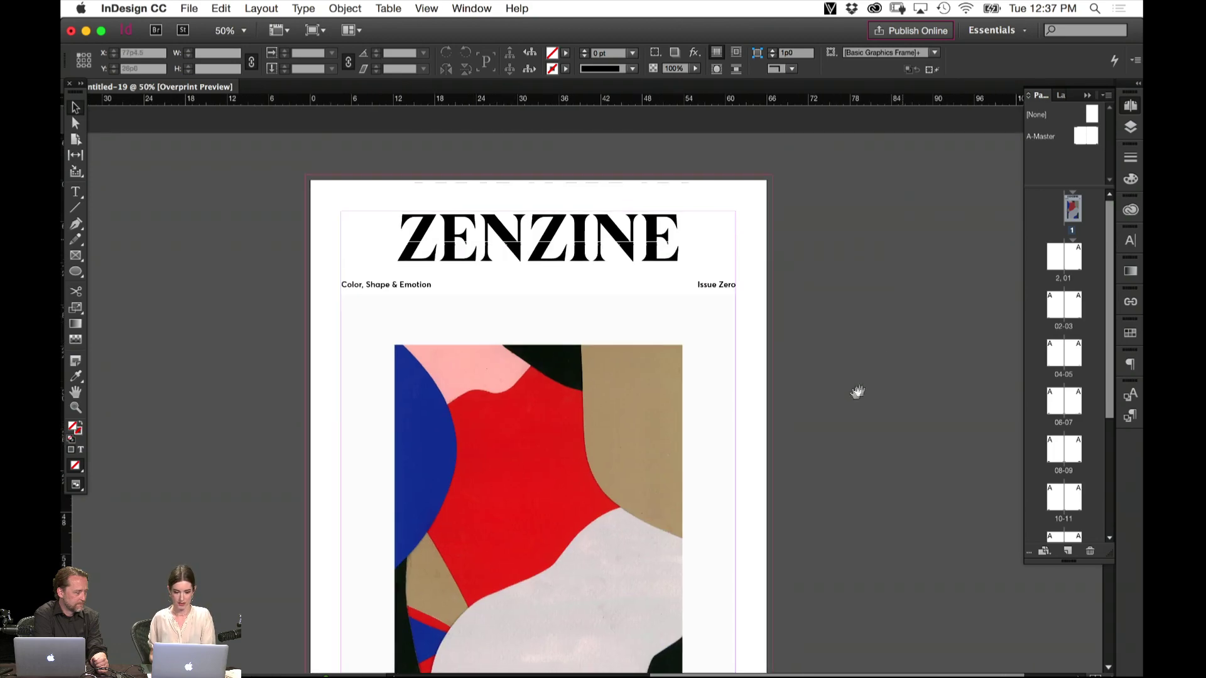
key("w")
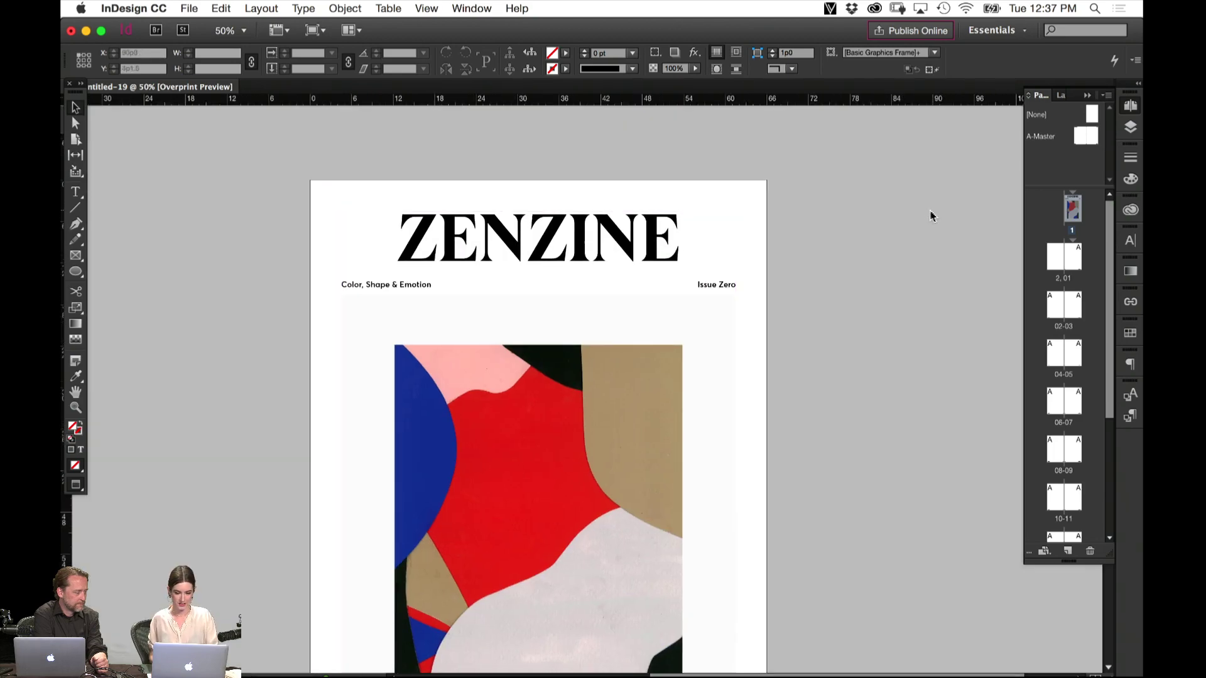
key("w")
Nudge the "ZENZINE" title up to Y 4p1 so its letters meet the top margin
left_click(559, 245)
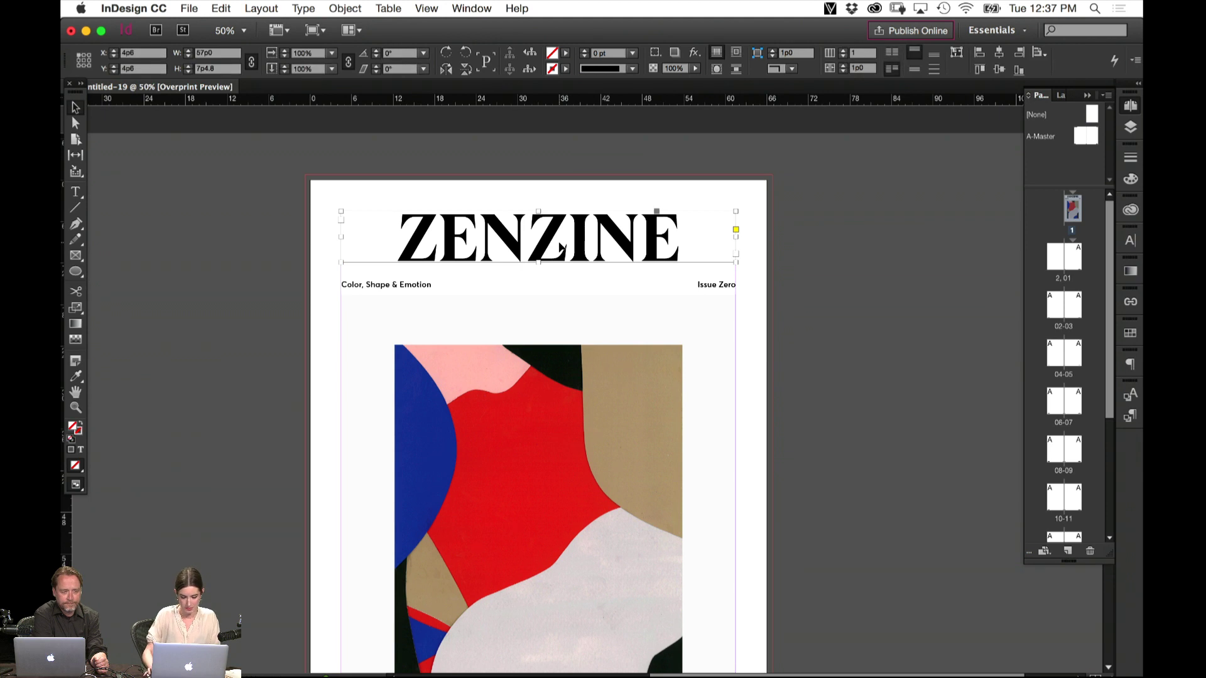
key("Down")
key("Down")
key("Down")
key("Down")
key("Down")
key("Down")
key("Down")
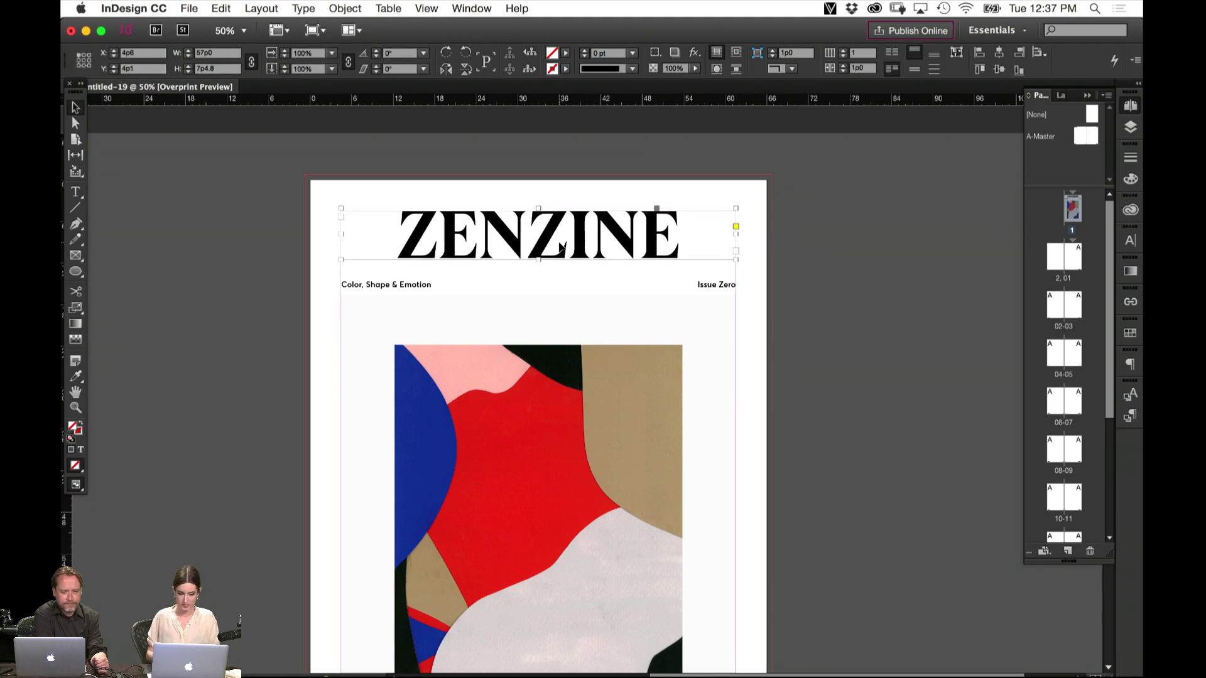
Move the "Color, Shape & Emotion" and "Issue Zero" frames up to Y 12p11.2 and close the Managed Software Center window
left_click_drag(288, 275, 726, 294)
key("shift+Up")
key("shift+Up")
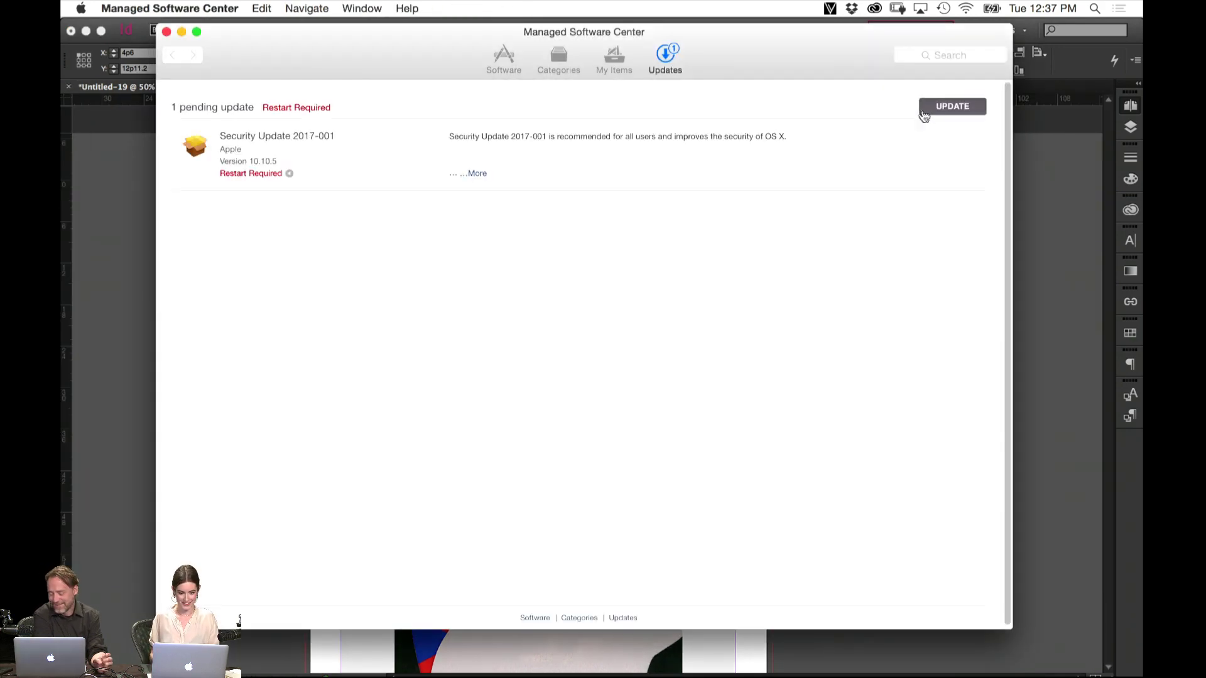
left_click(166, 32)
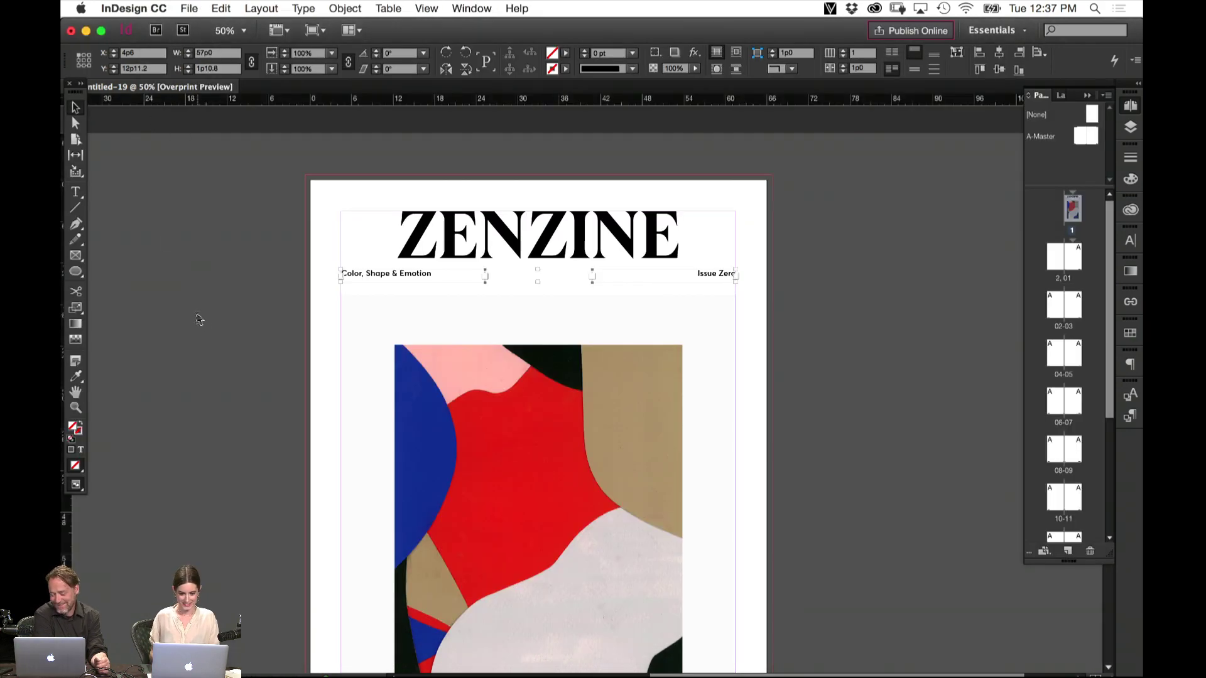
Move the collage image frame up to Y 15p6
left_click(538, 484)
left_click_drag(722, 359, 724, 353)
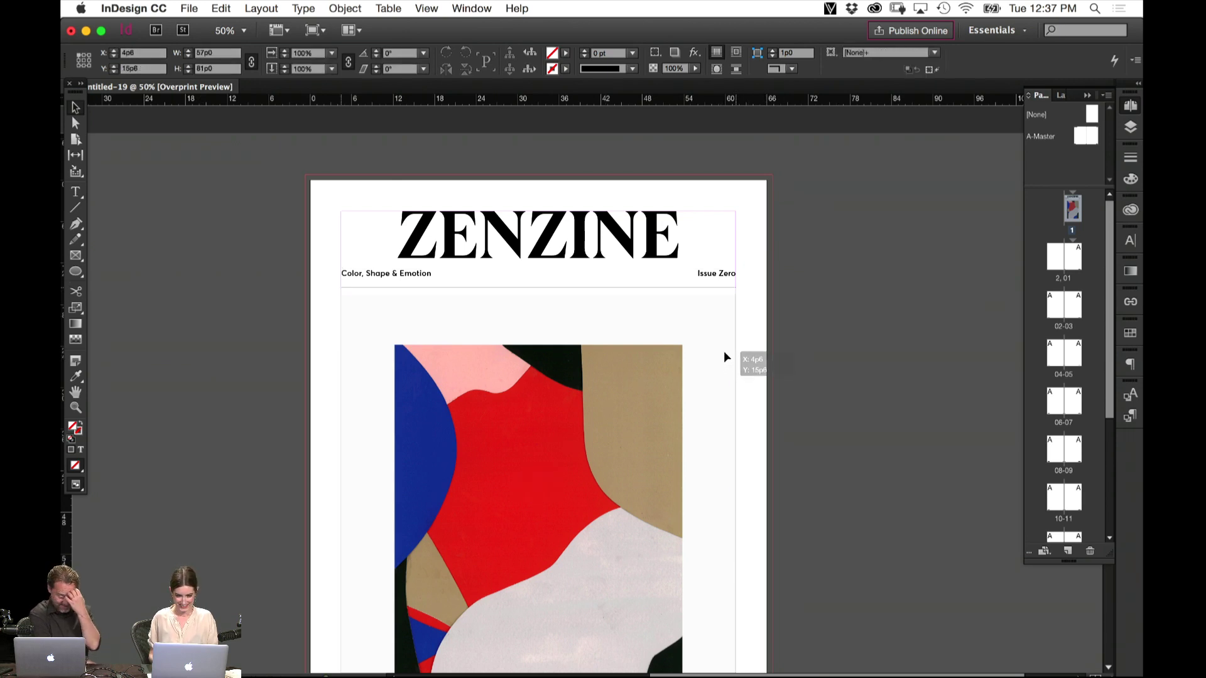
Move the "Color, Shape & Emotion" and "Issue Zero" frames to the page's bottom margin at Y 95p7.1 with their text bottom-aligned
left_click_drag(752, 258, 435, 563)
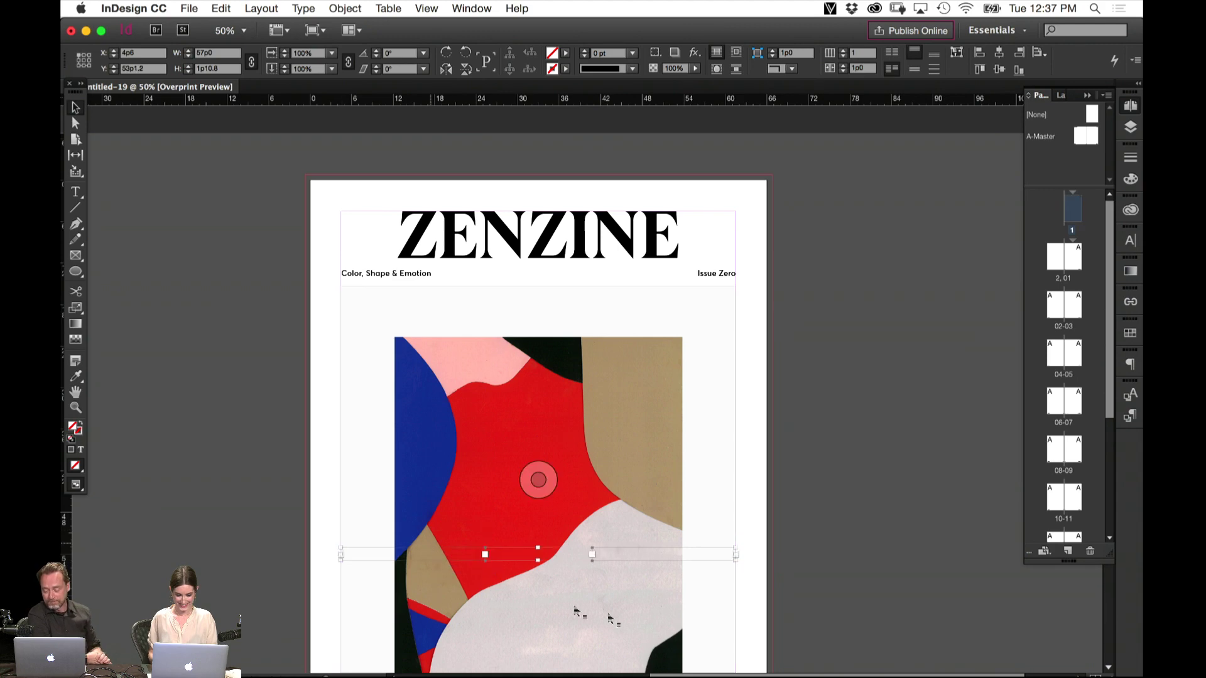
scroll(899, 320, "down", 8)
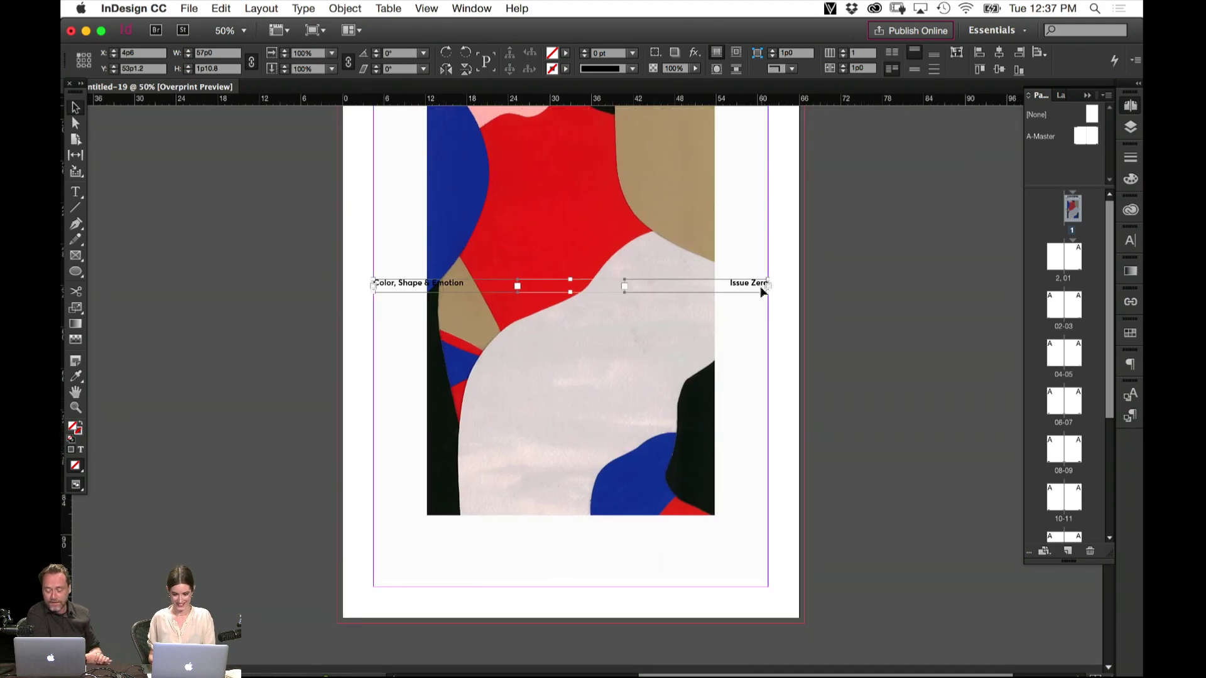
left_click_drag(763, 292, 720, 583)
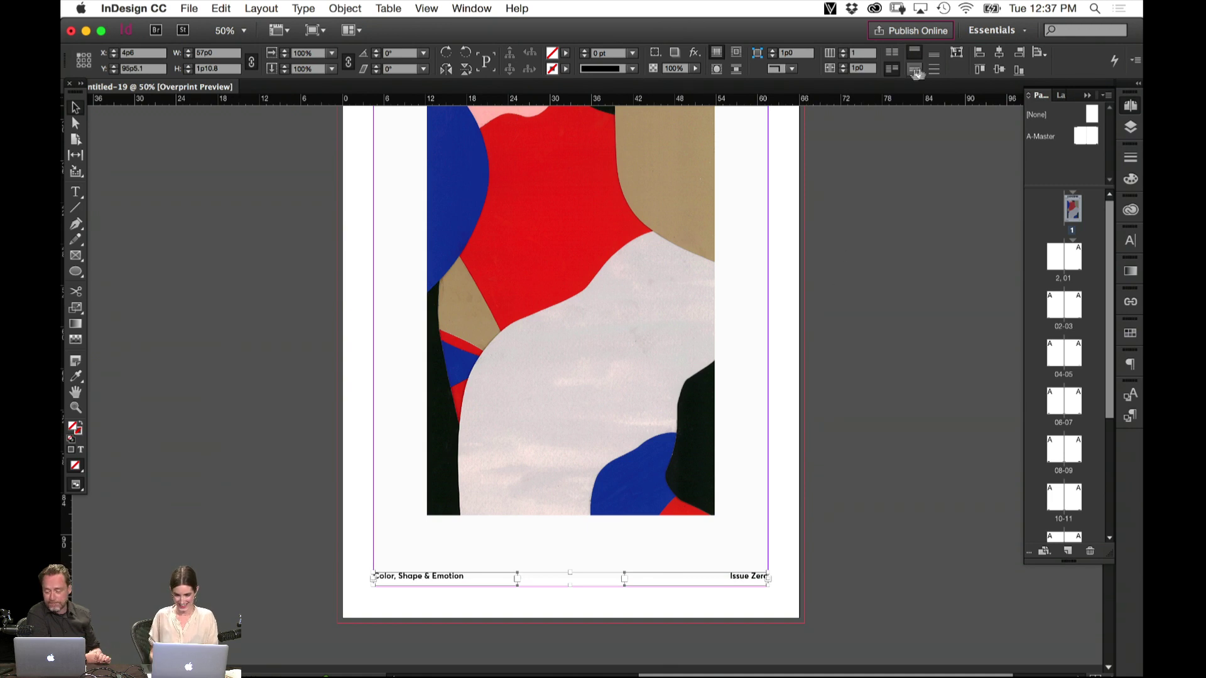
left_click(934, 54)
key("Down")
key("Down")
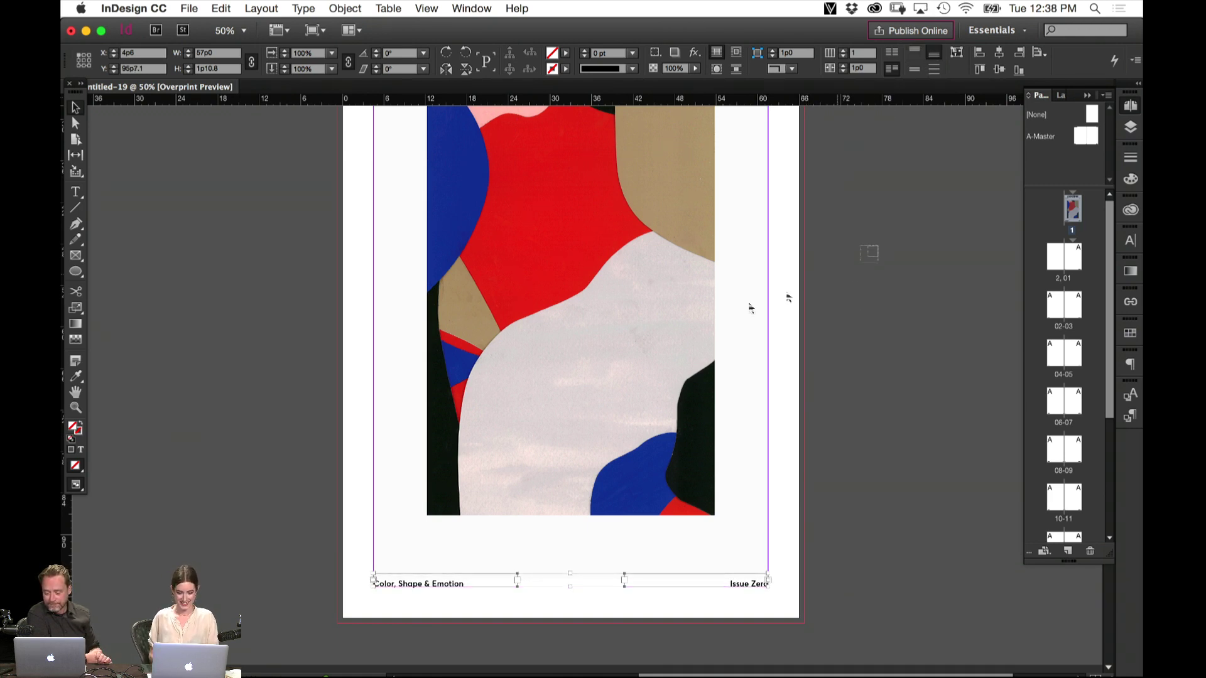
Raise the collage frame's bottom edge above the footer texts, making the frame about 79p6 high
left_click(571, 341)
left_click_drag(571, 581, 573, 570)
left_click(792, 217)
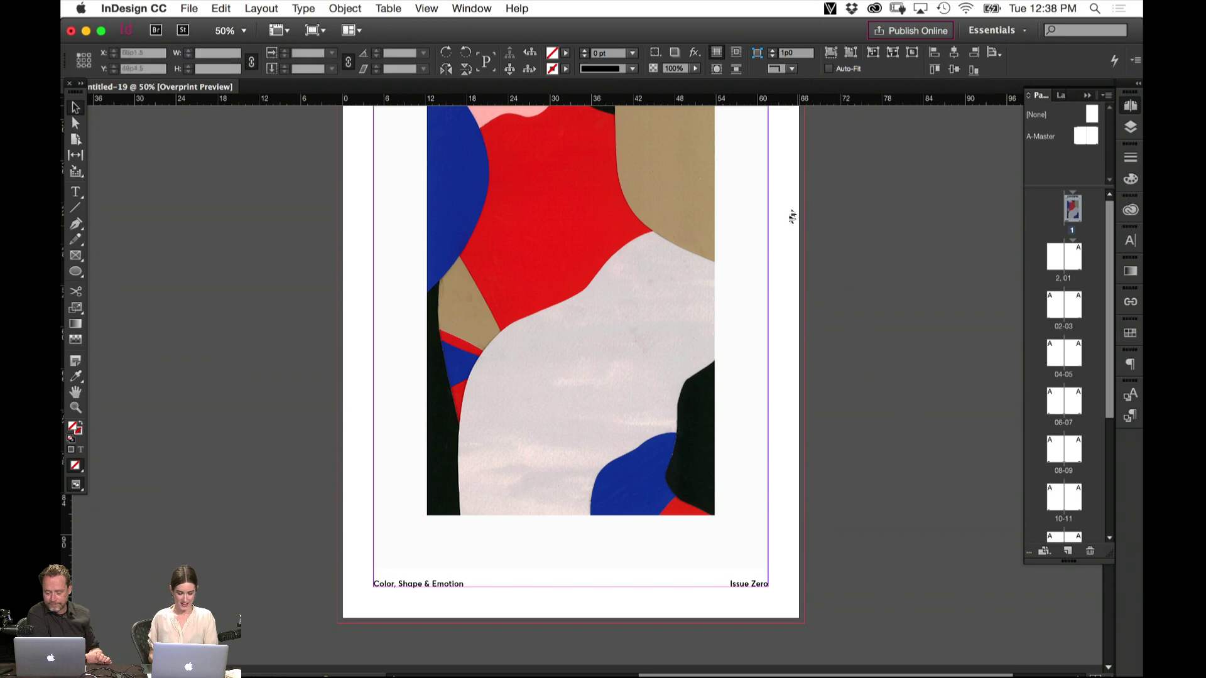
Fill the frame proportionally with the collage image, and enlarge the image by hand to about 69p0 wide and 92p7 high
scroll(691, 333, "up", 3)
scroll(691, 333, "right", 1)
left_click(536, 390)
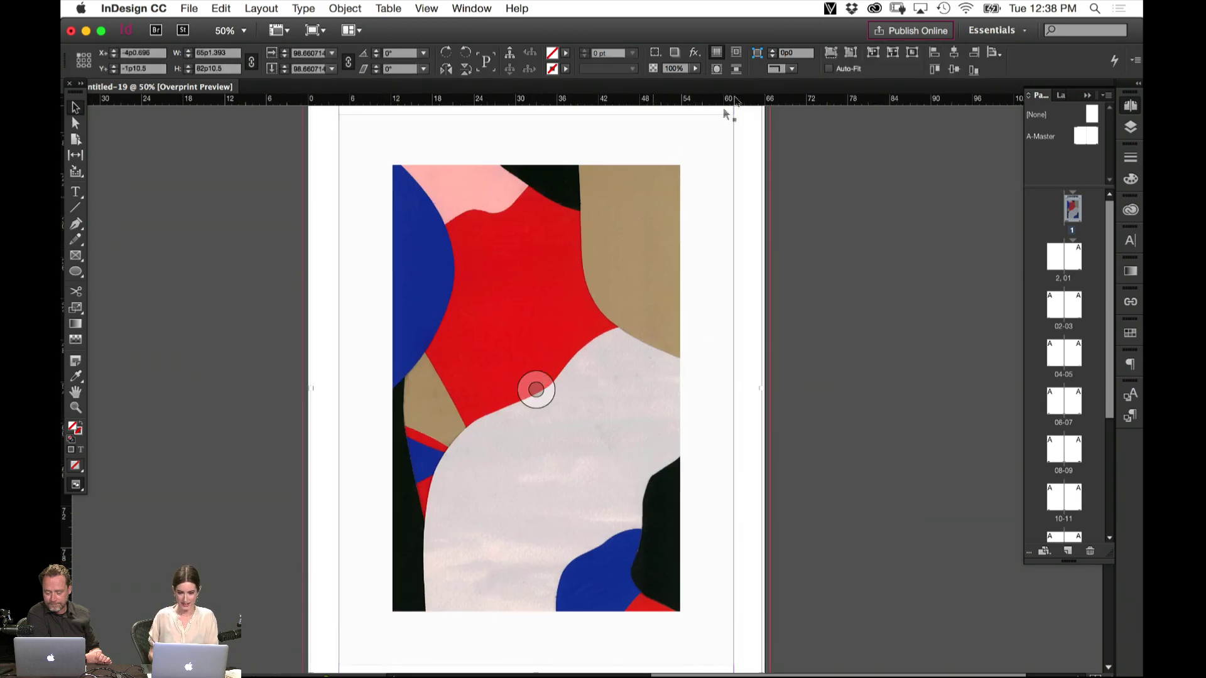
left_click(832, 53)
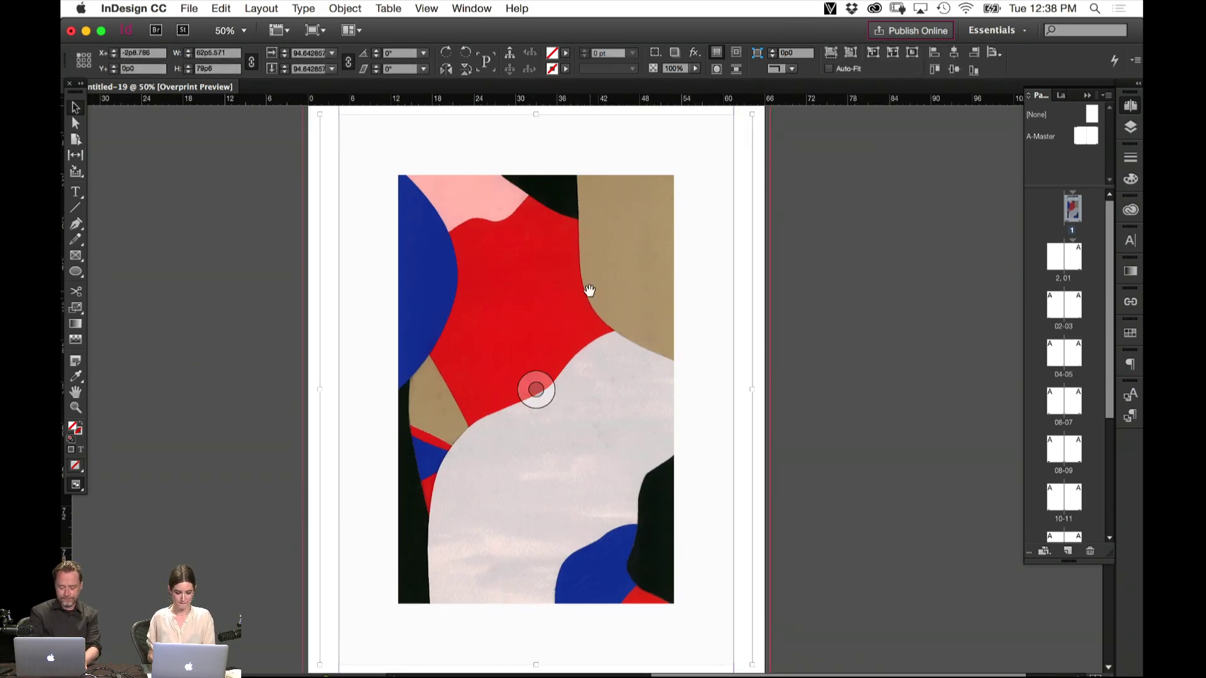
left_click_drag(802, 614, 799, 626)
left_click_drag(539, 419, 542, 368)
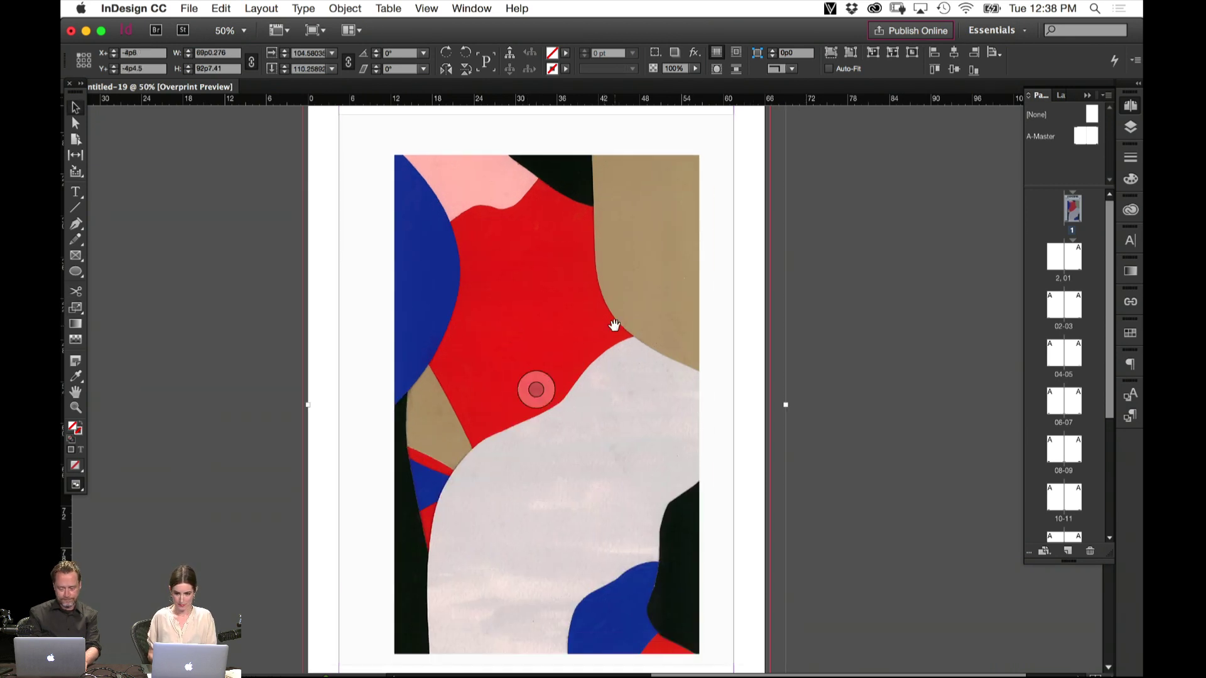
Center the collage image horizontally and vertically
left_click(954, 53)
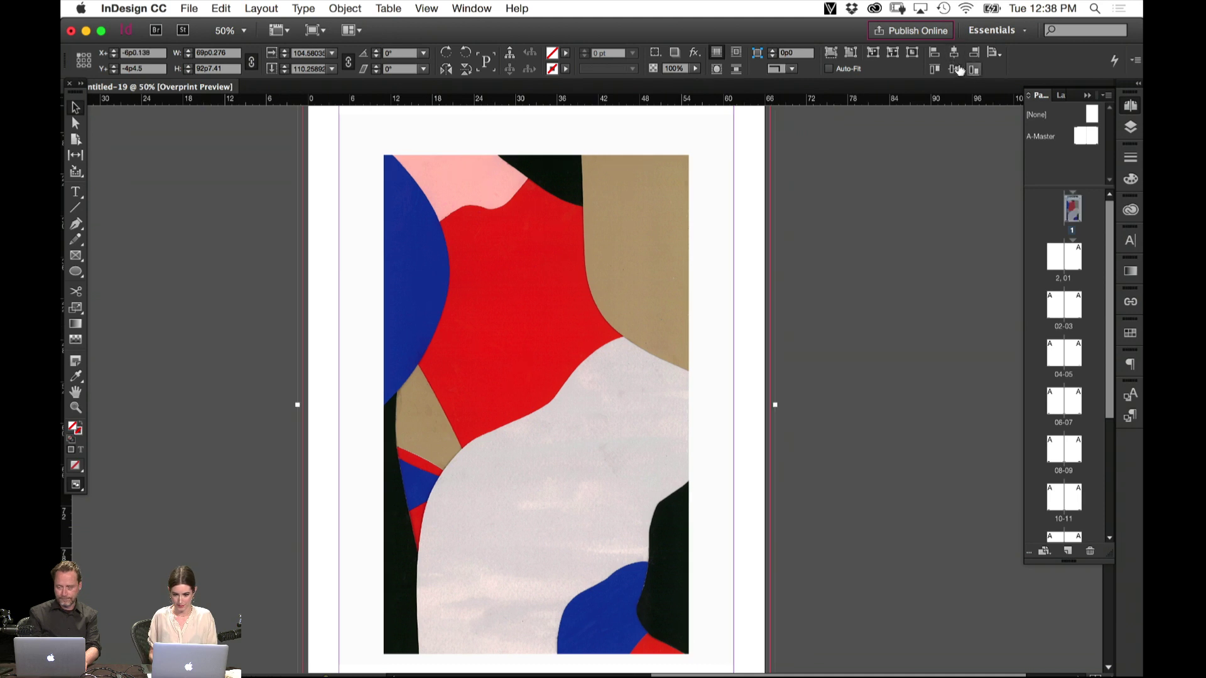
left_click(955, 69)
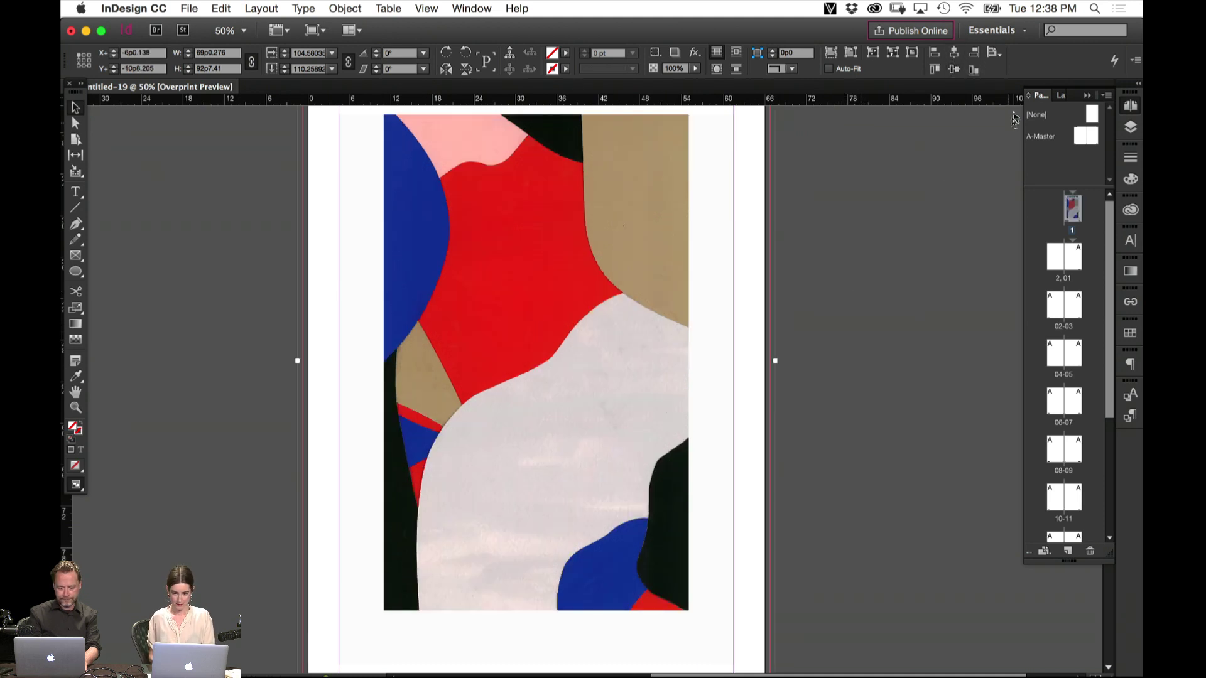
left_click(995, 52)
left_click(1009, 58)
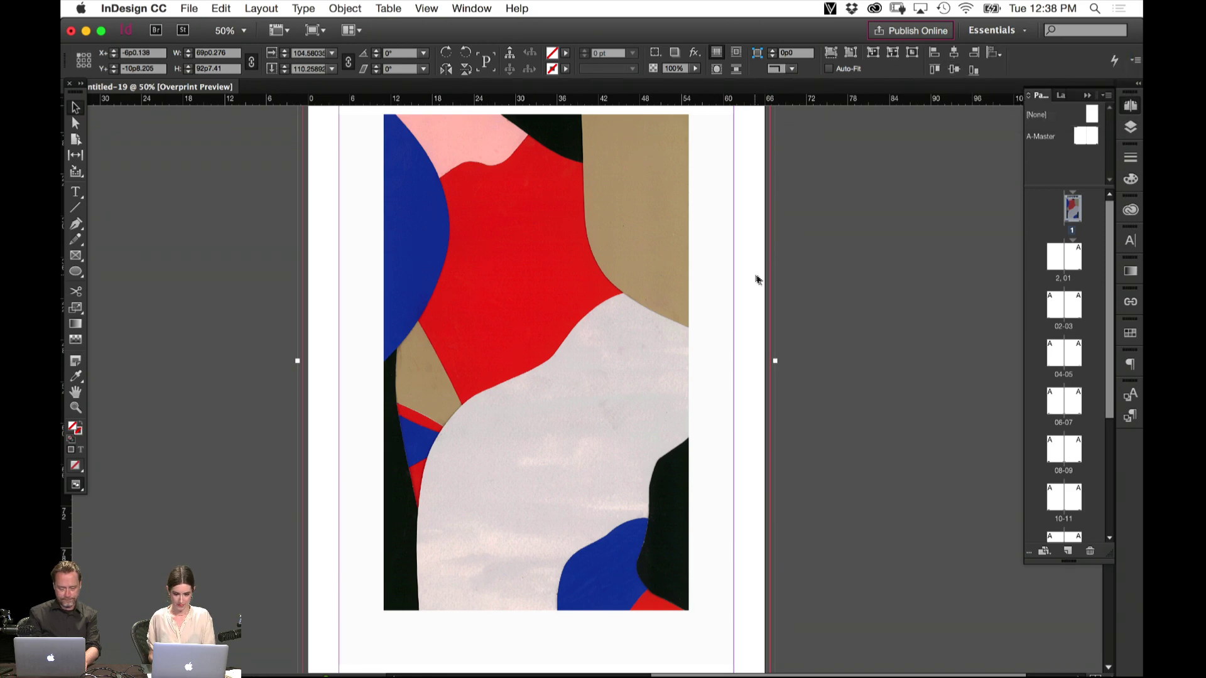
Move the collage image down inside its frame to a vertical offset of about -6p6.7
scroll(789, 341, "up", 3)
left_click_drag(557, 389, 541, 300)
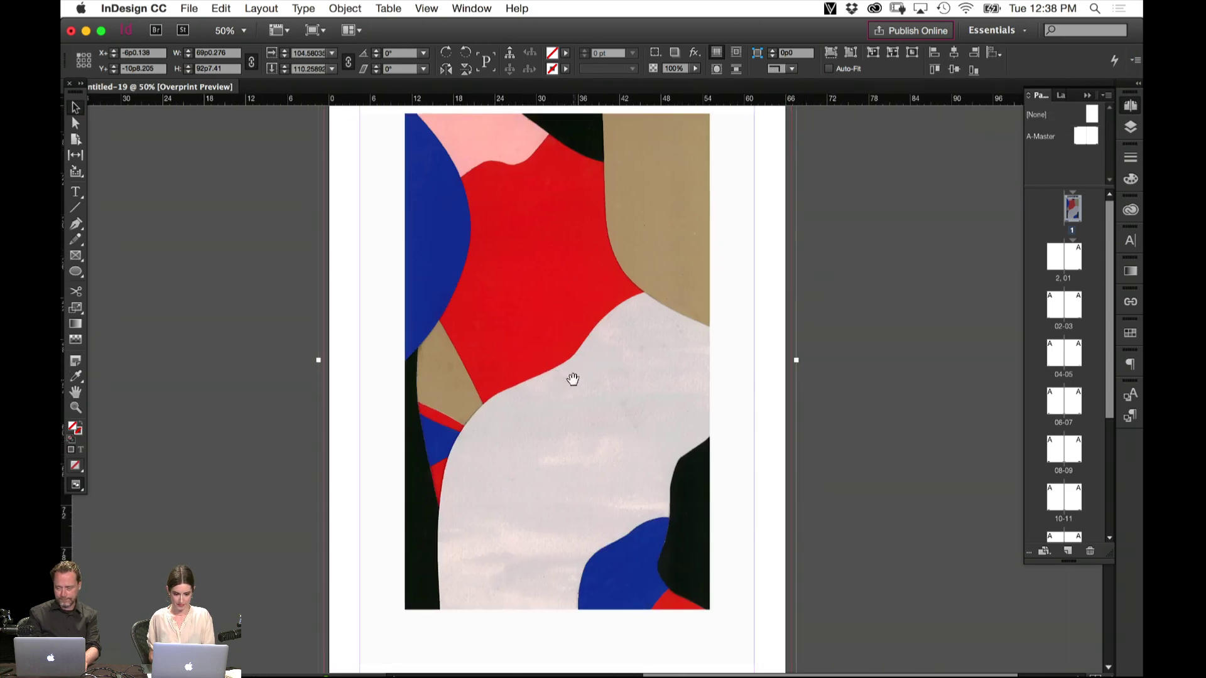
left_click_drag(570, 384, 573, 408)
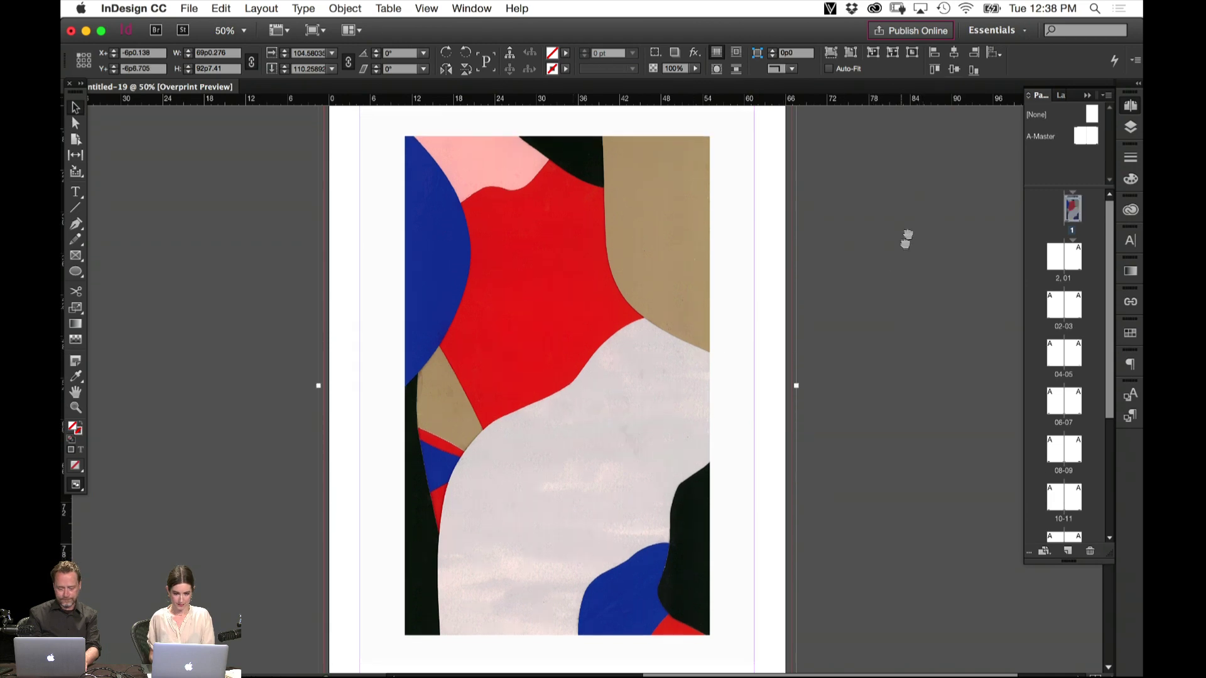
Scale the collage image down inside its frame to about 65p7 wide and 88p6 high
scroll(905, 236, "down", 3)
scroll(883, 270, "up", 1)
left_click_drag(542, 365, 552, 344)
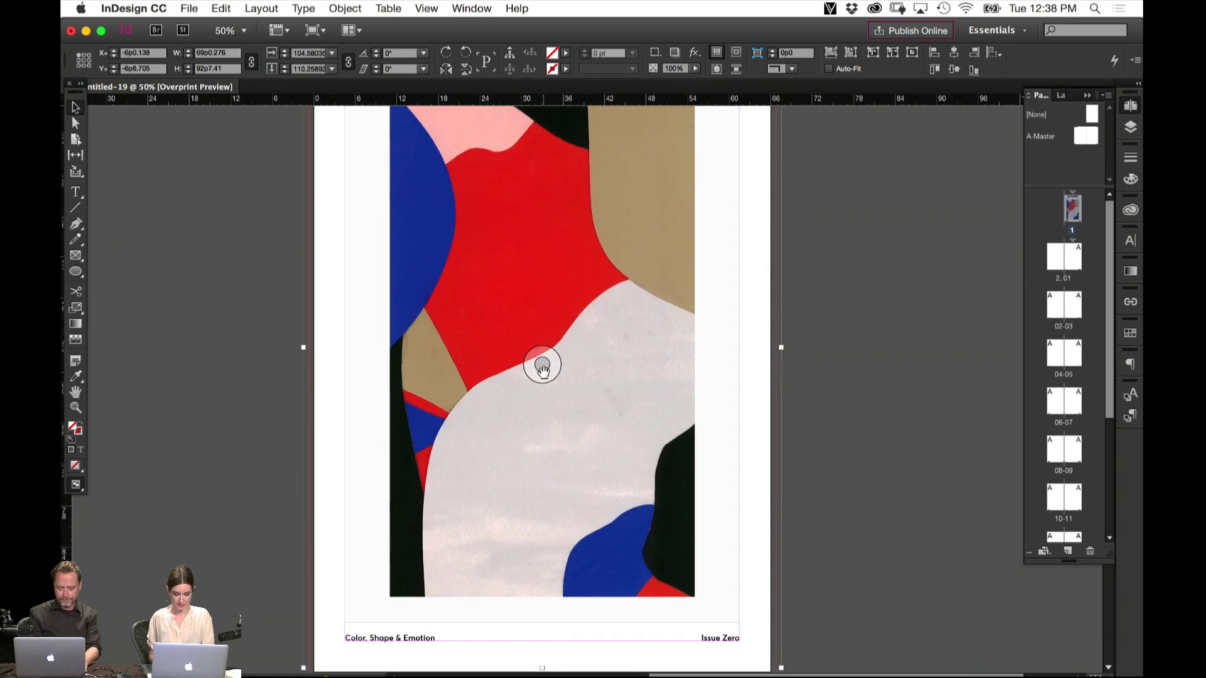
left_click_drag(747, 587, 718, 560)
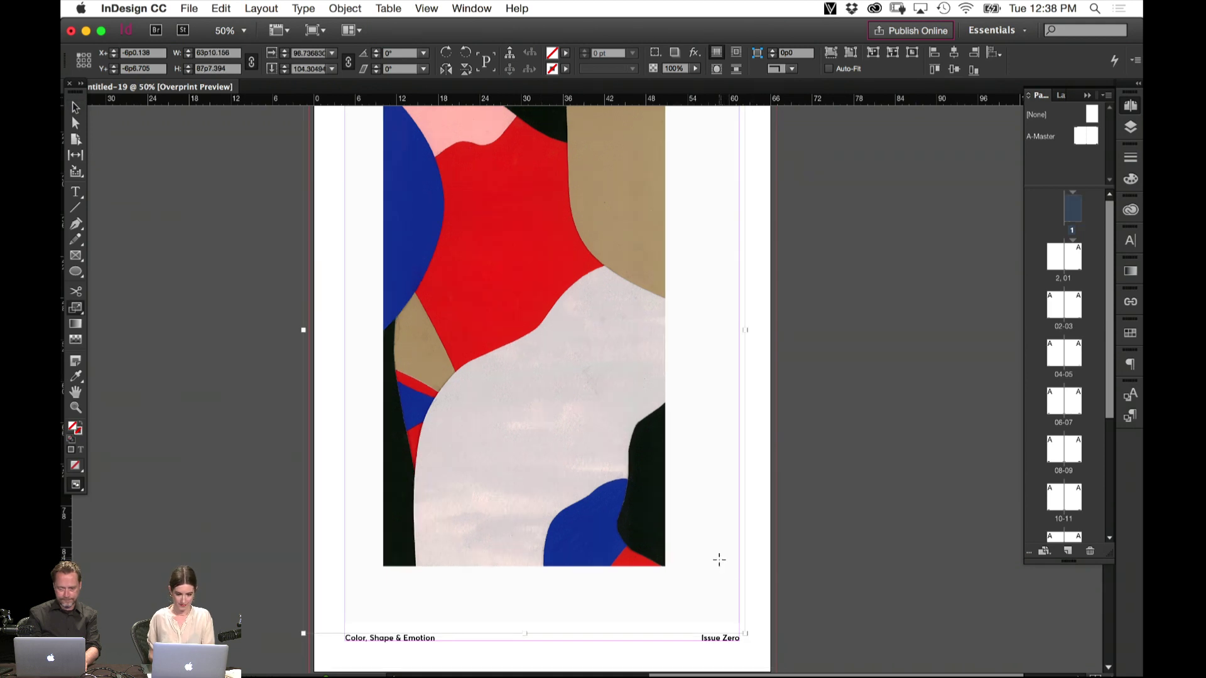
key("super+z")
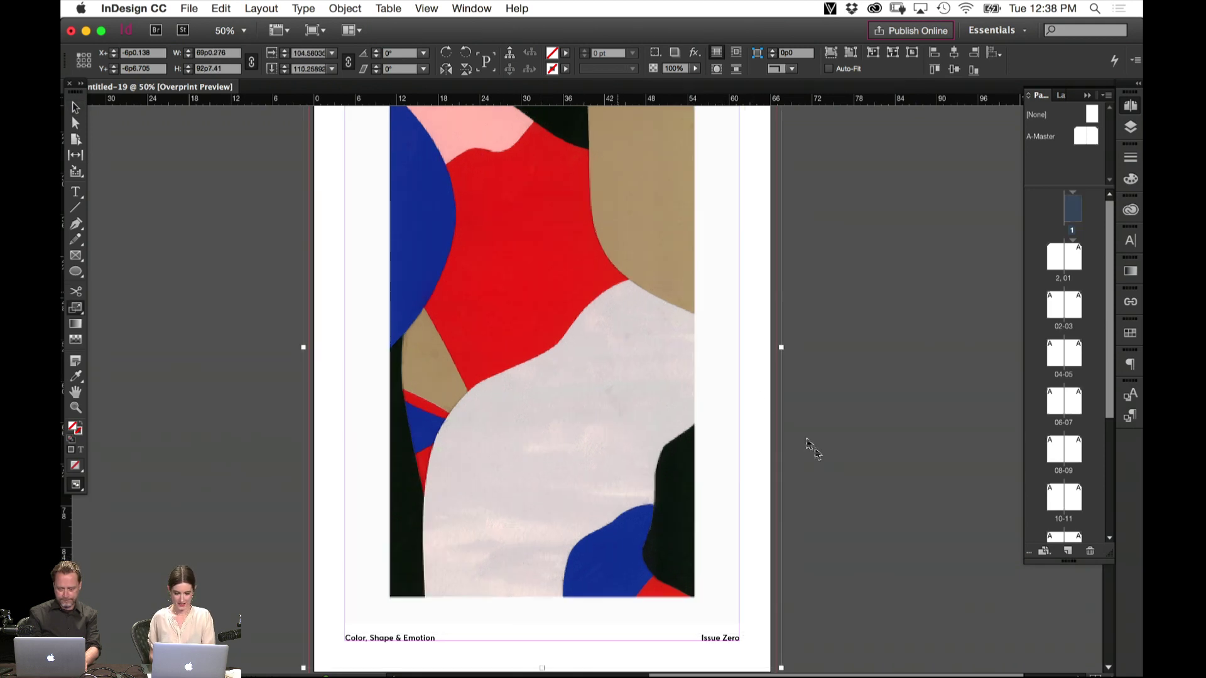
left_click_drag(751, 614, 722, 601)
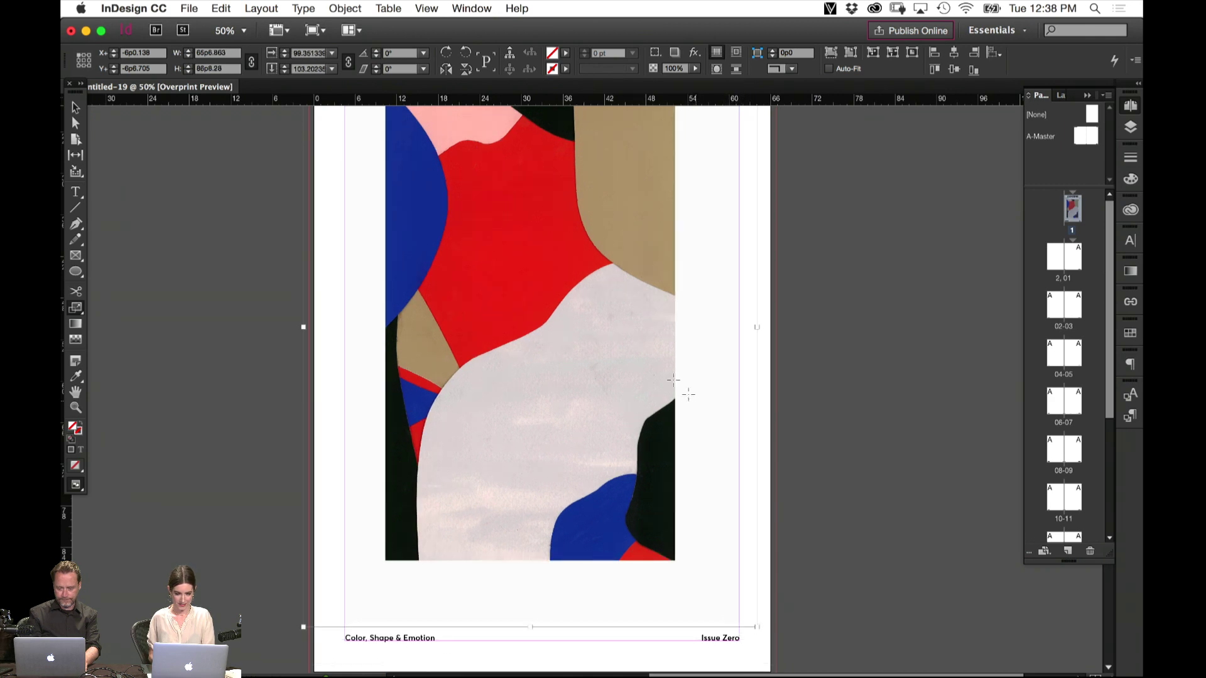
Move the collage image slightly right and down inside its cover frame, and deselect it
left_click_drag(541, 360, 560, 398)
left_click(857, 284)
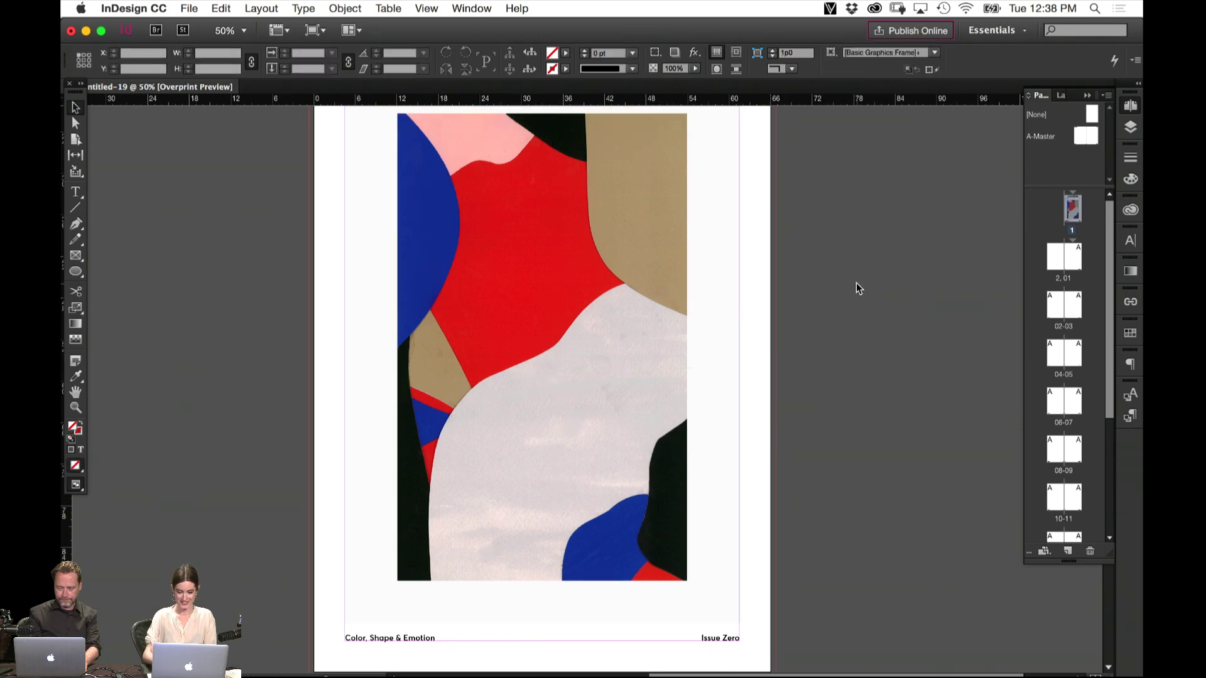
Preview the ZENZINE cover without guides and in full-screen Presentation mode, and return to the layout in Preview mode
scroll(857, 282, "down", 1)
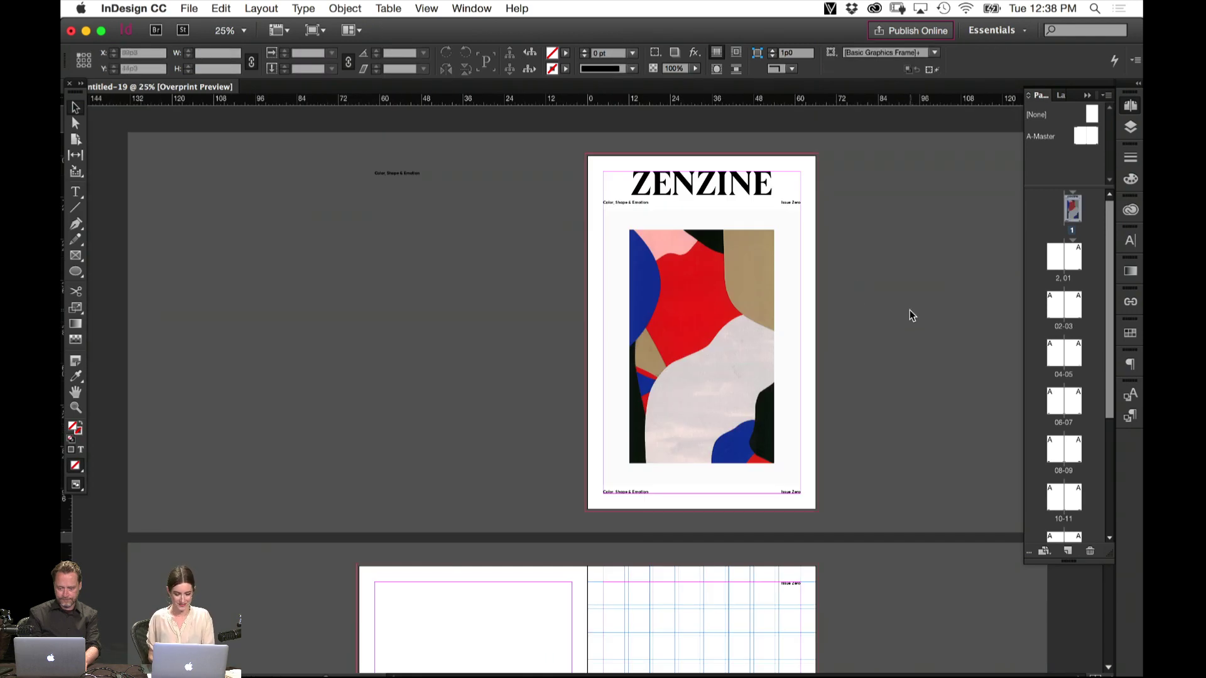
key("w")
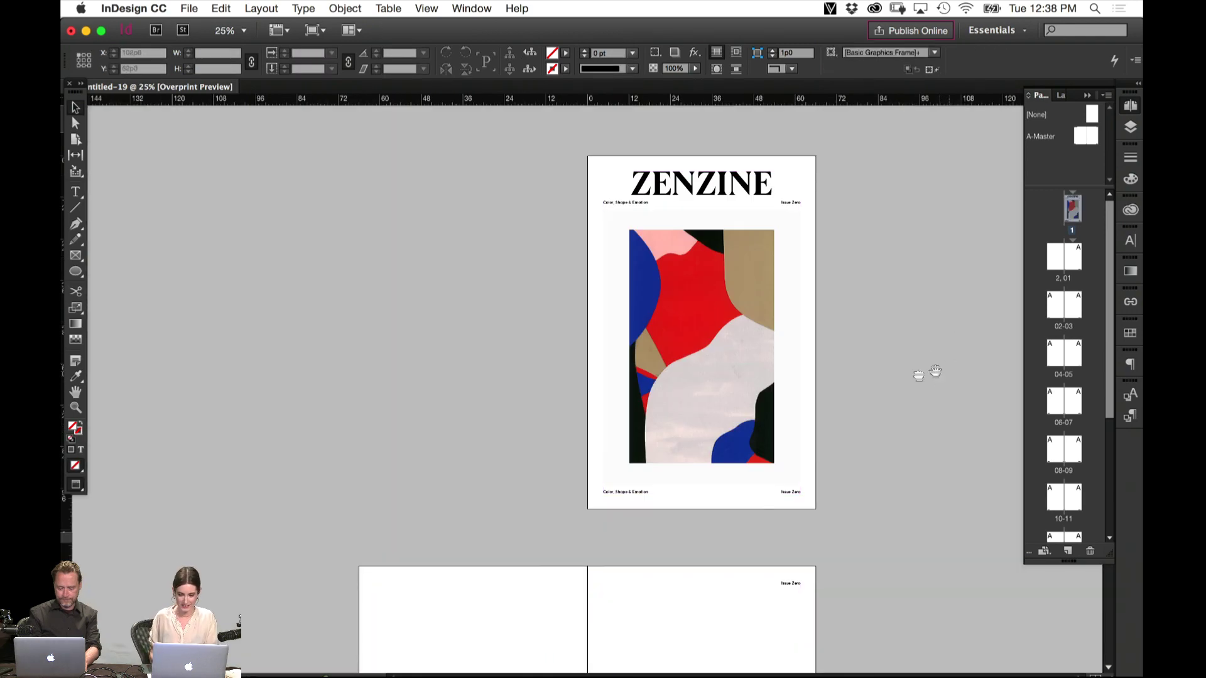
key("w")
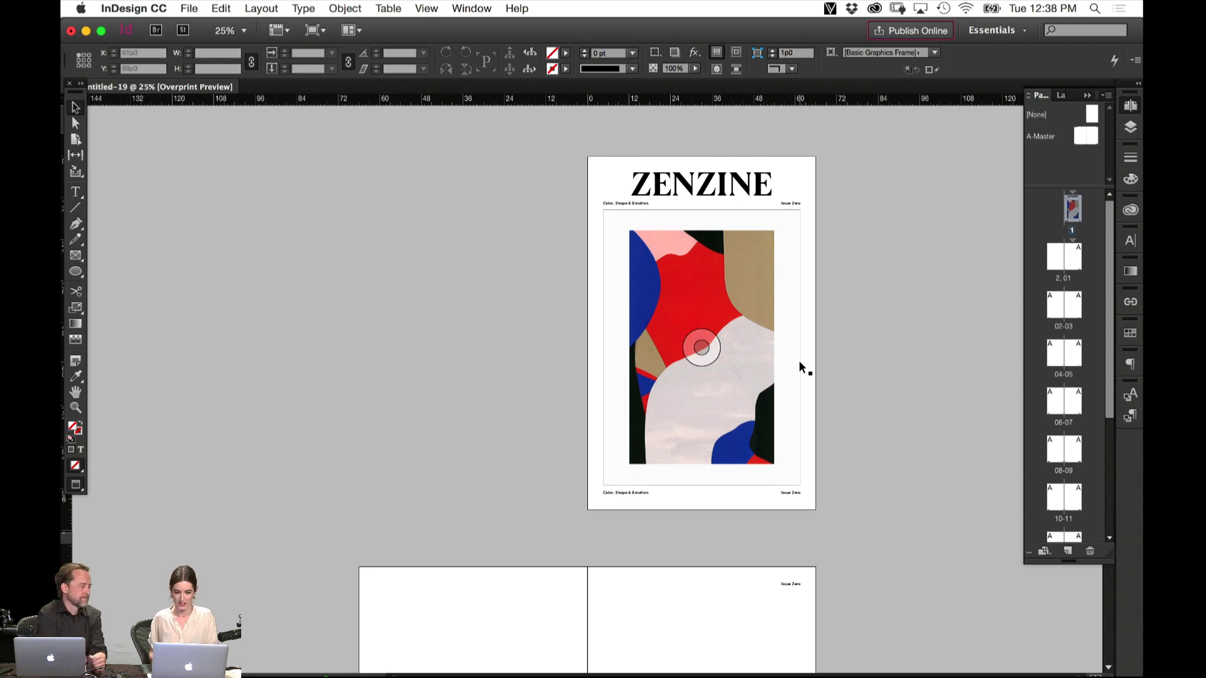
key("shift+w")
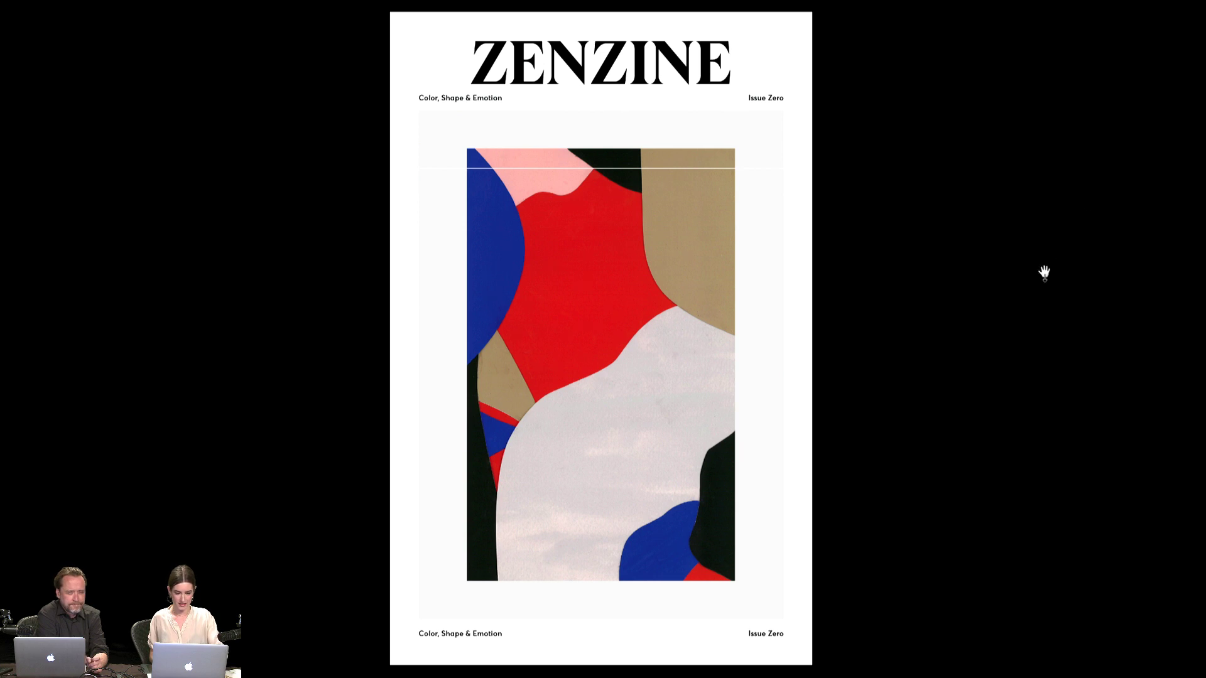
key("Escape")
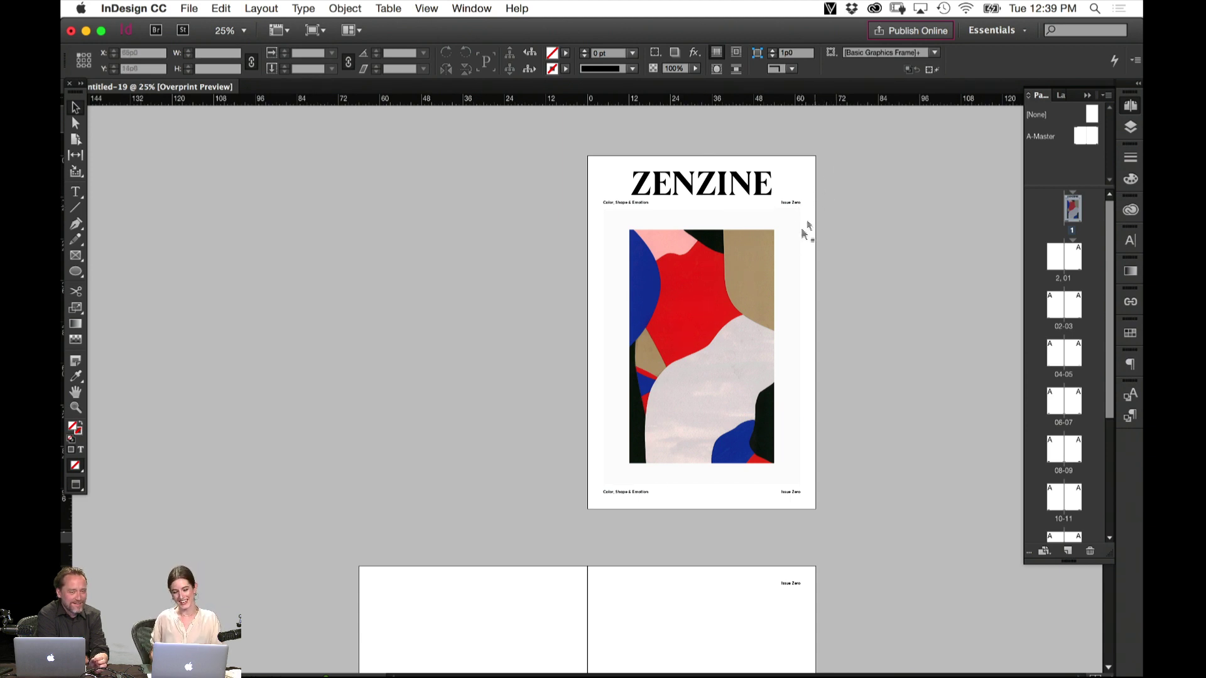
Try pasting the cover's collage frame onto page 01 of the spread below, and undo the pasted copies
scroll(878, 412, "down", 3)
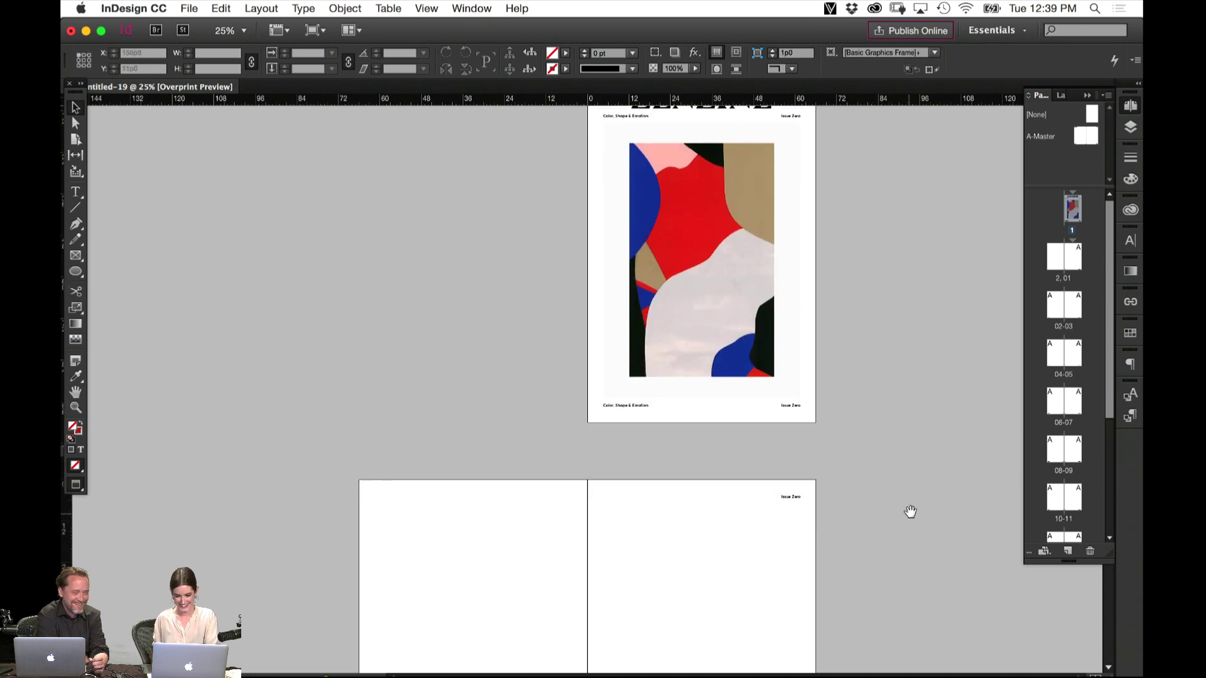
left_click_drag(907, 509, 915, 388)
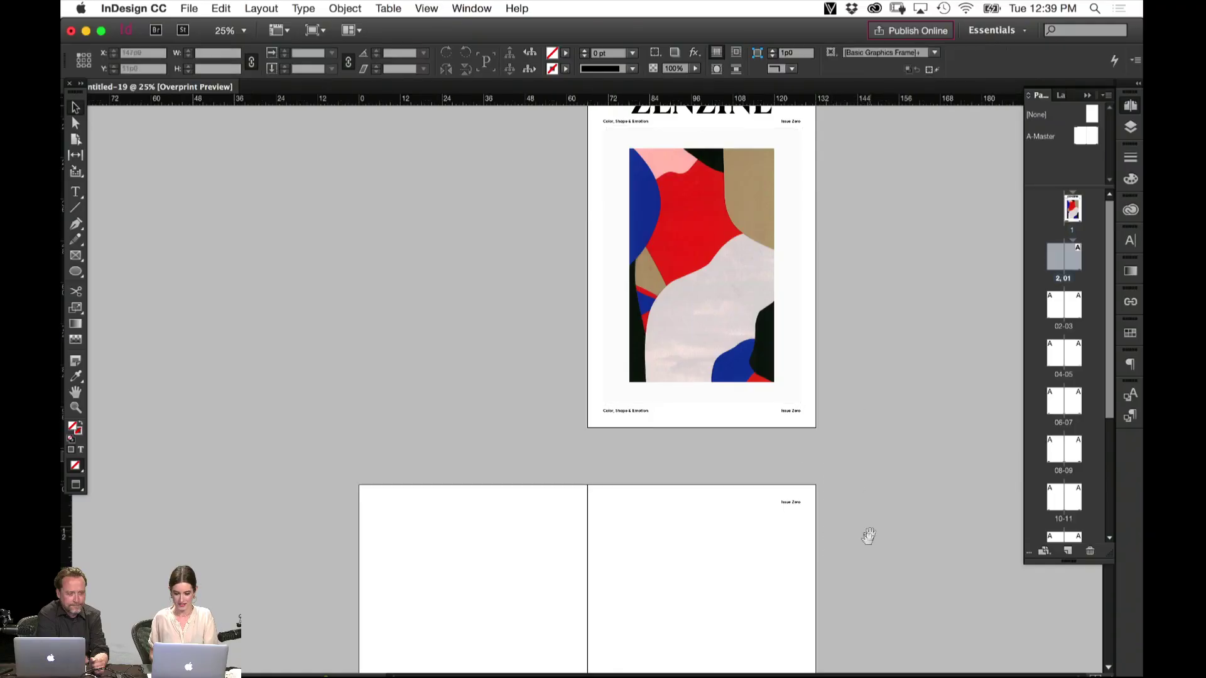
scroll(810, 478, "down", 5)
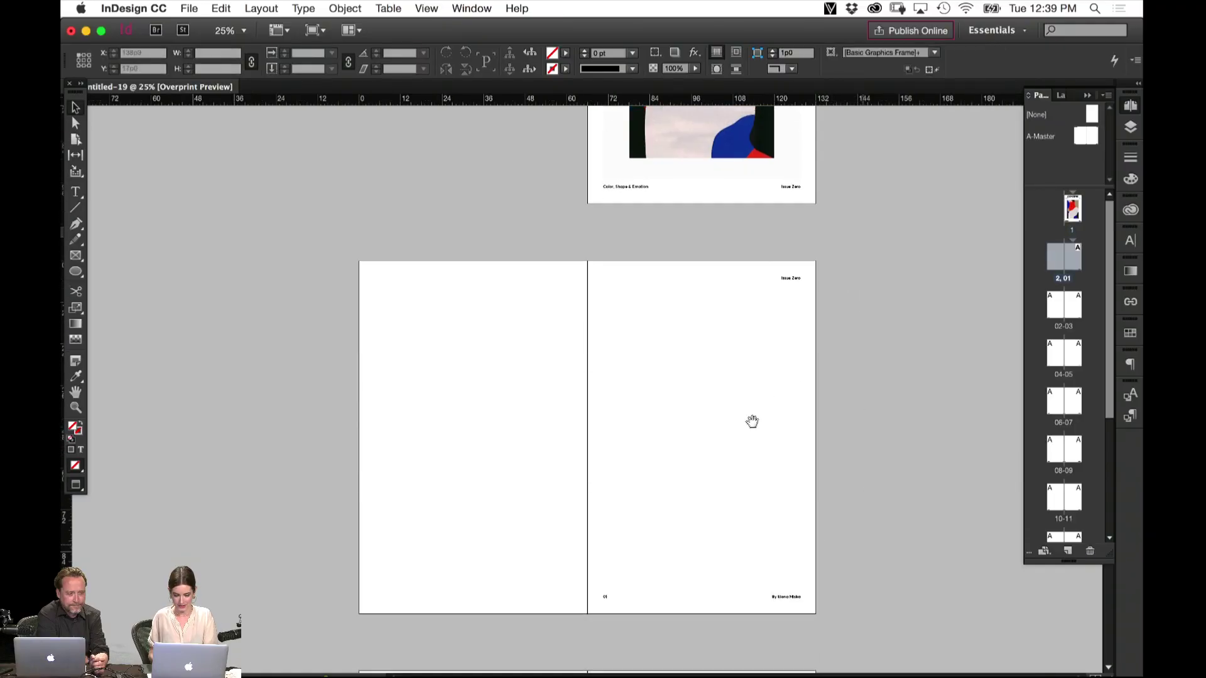
key("super+alt+shift+v")
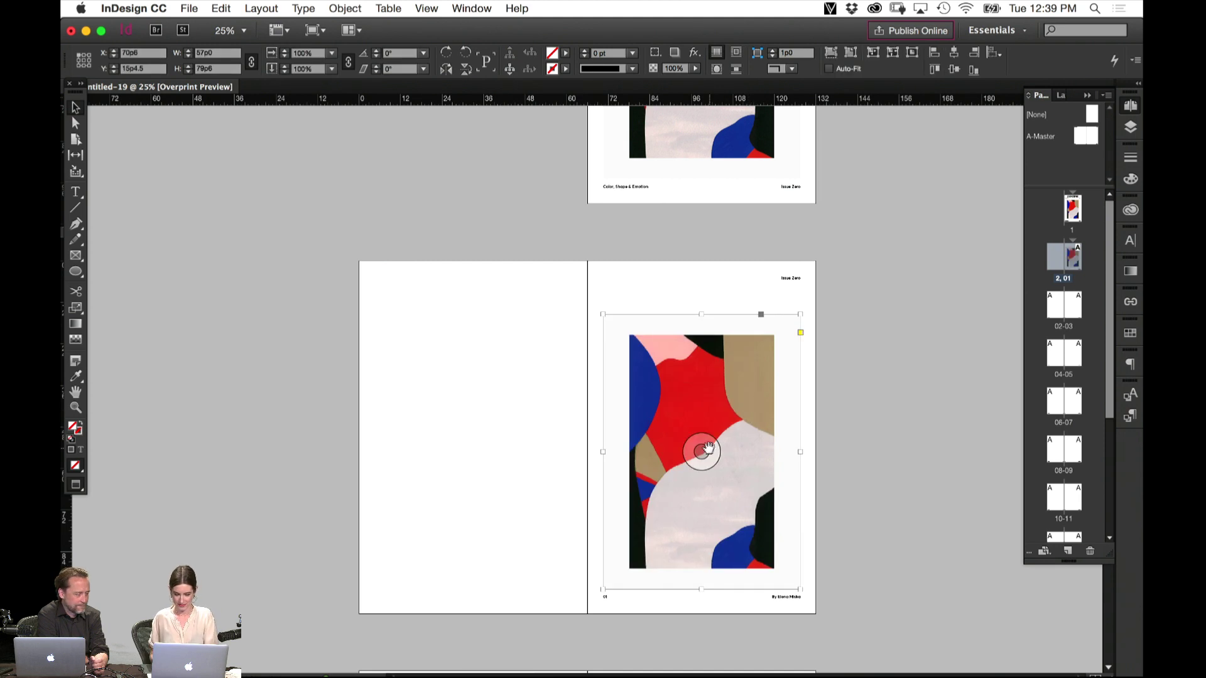
key("super+z")
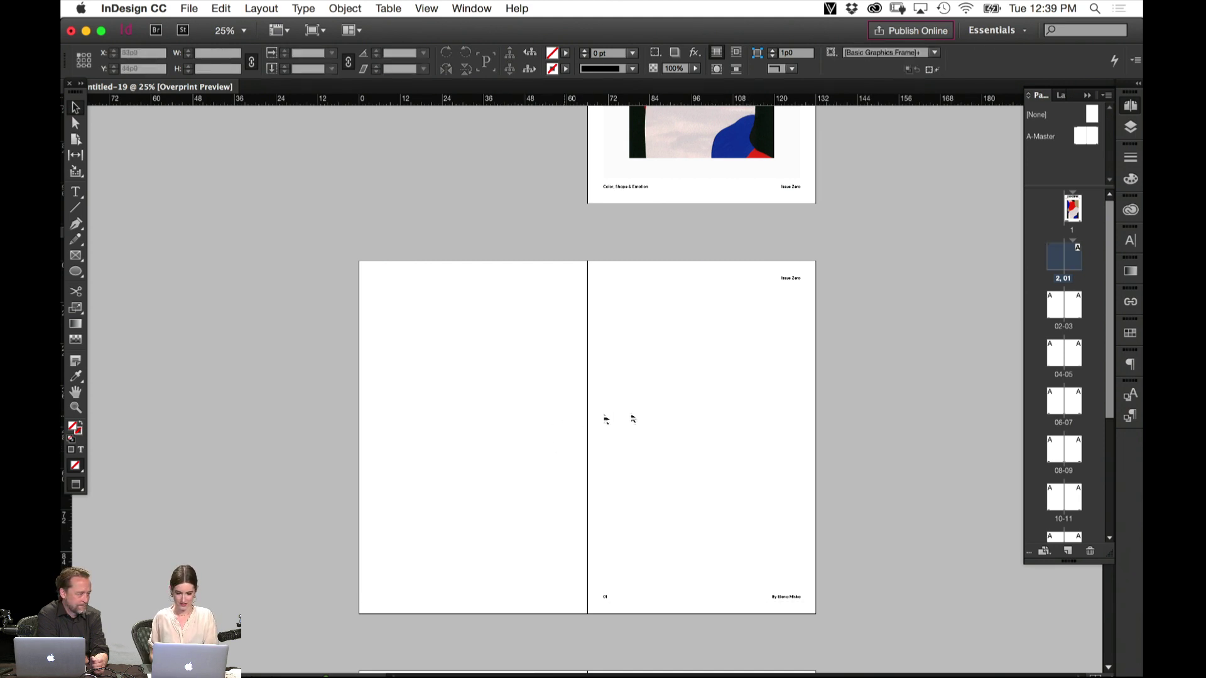
key("super+v")
key("super+z")
Paste a copy of the cover's collage frame on blank page 2, and paste another in place on page 01
key("super+alt+shift+v")
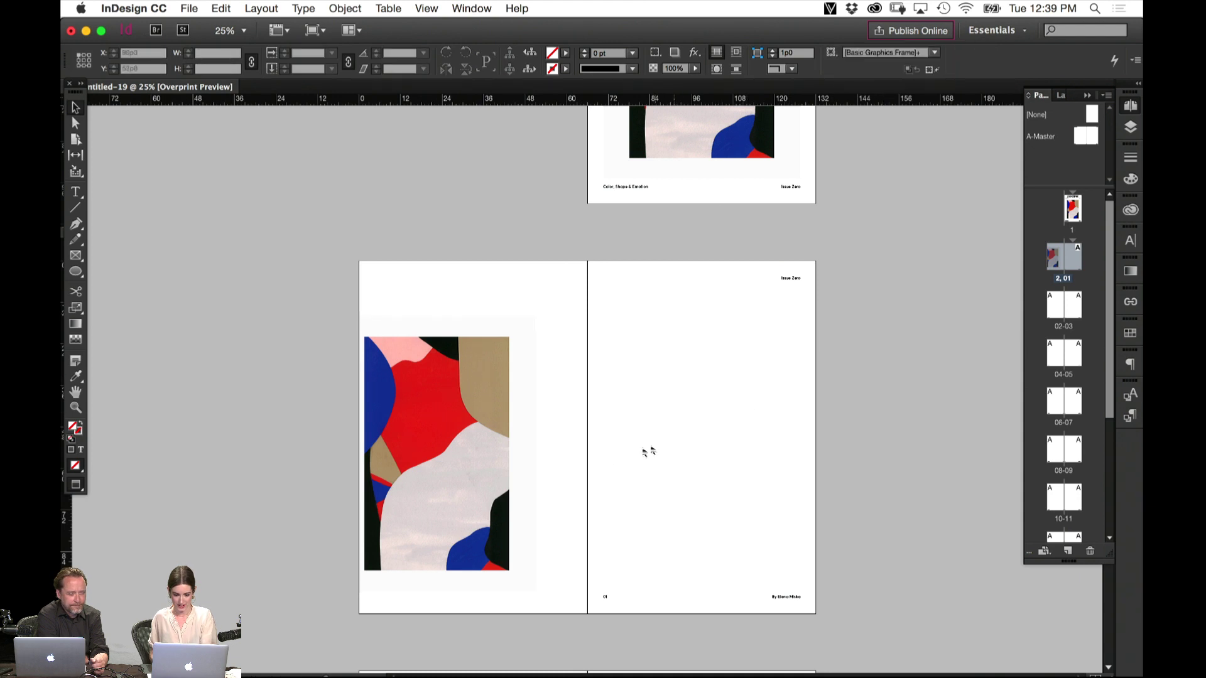
left_click(436, 454)
left_click(702, 142)
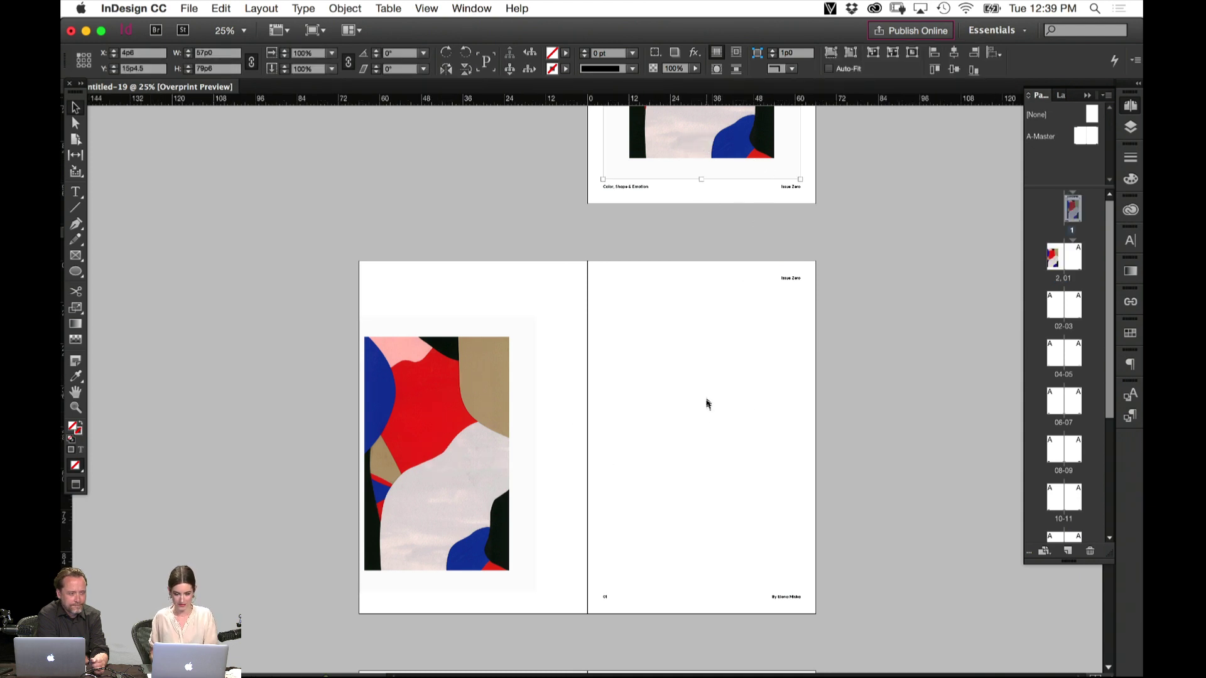
left_click(691, 370)
key("super+alt+shift+v")
left_click(702, 452)
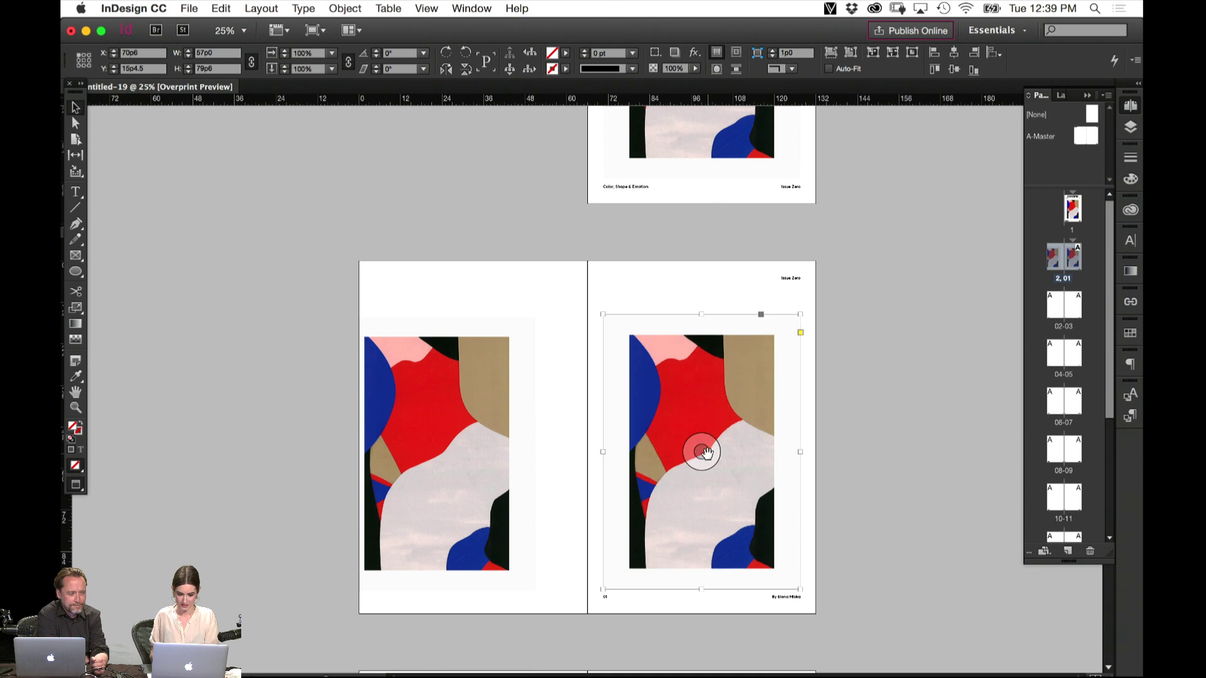
Delete the image from the page 01 frame and fill the frame with the beige sampled from the collage
key("Delete")
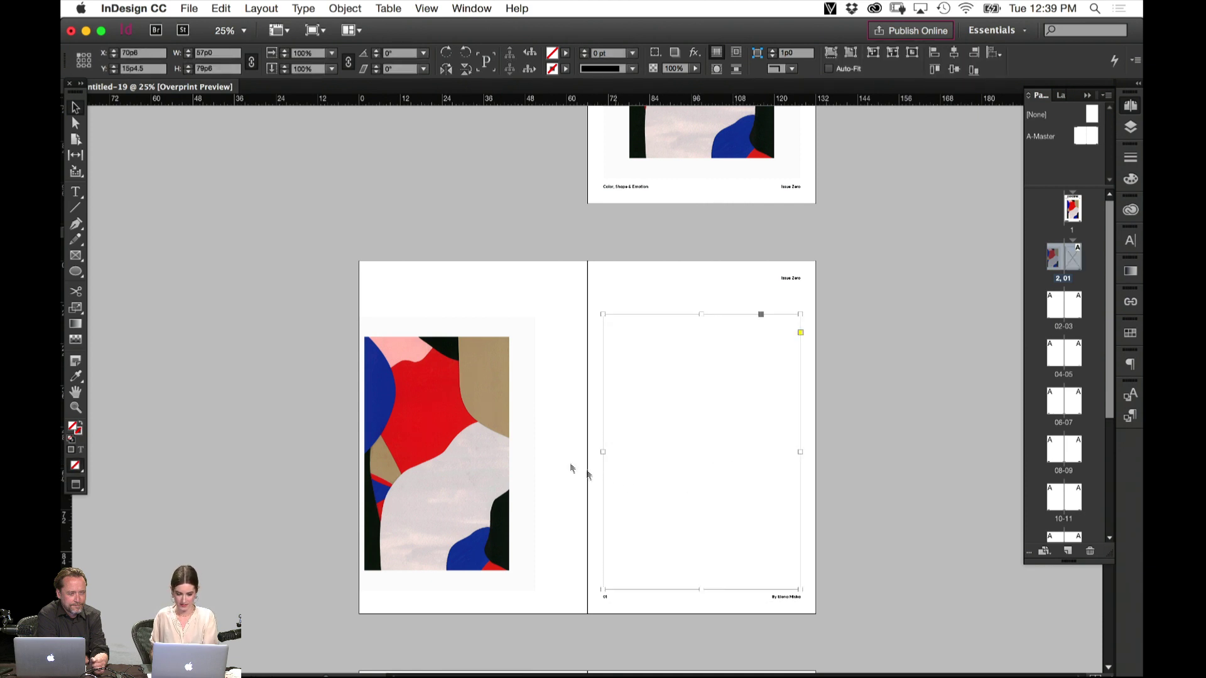
key("i")
left_click(483, 357)
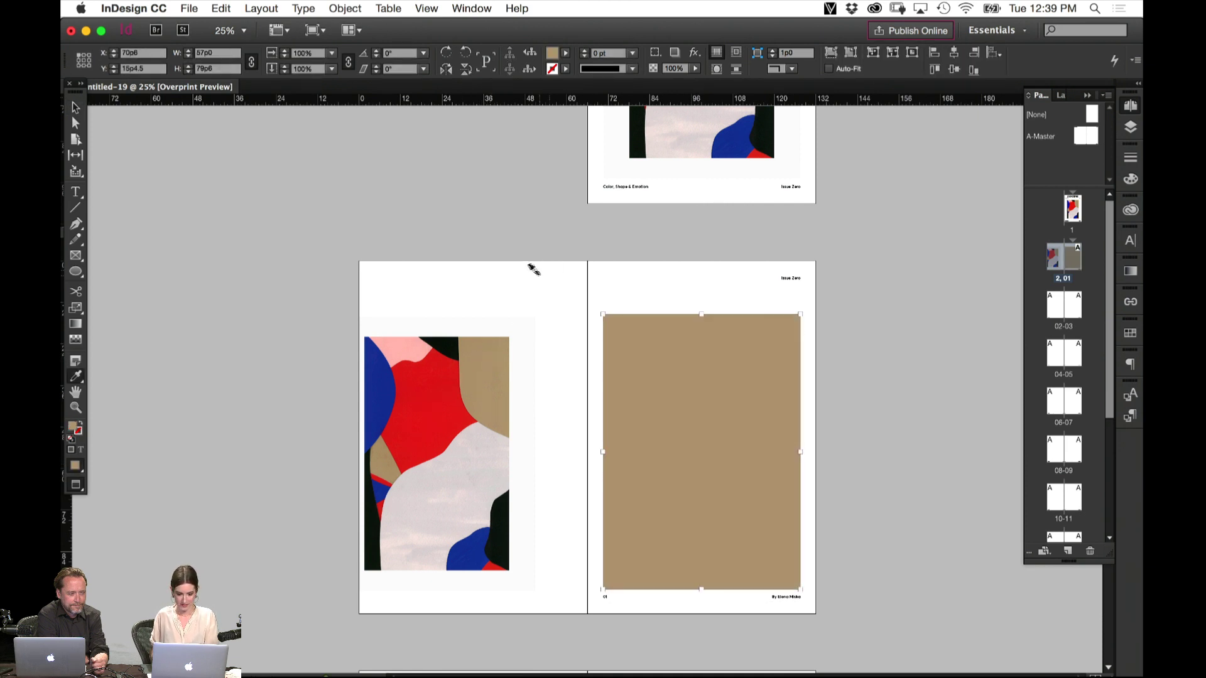
Delete the collage copy from page 2, facing the beige frame
key("v")
left_click(519, 384)
key("Delete")
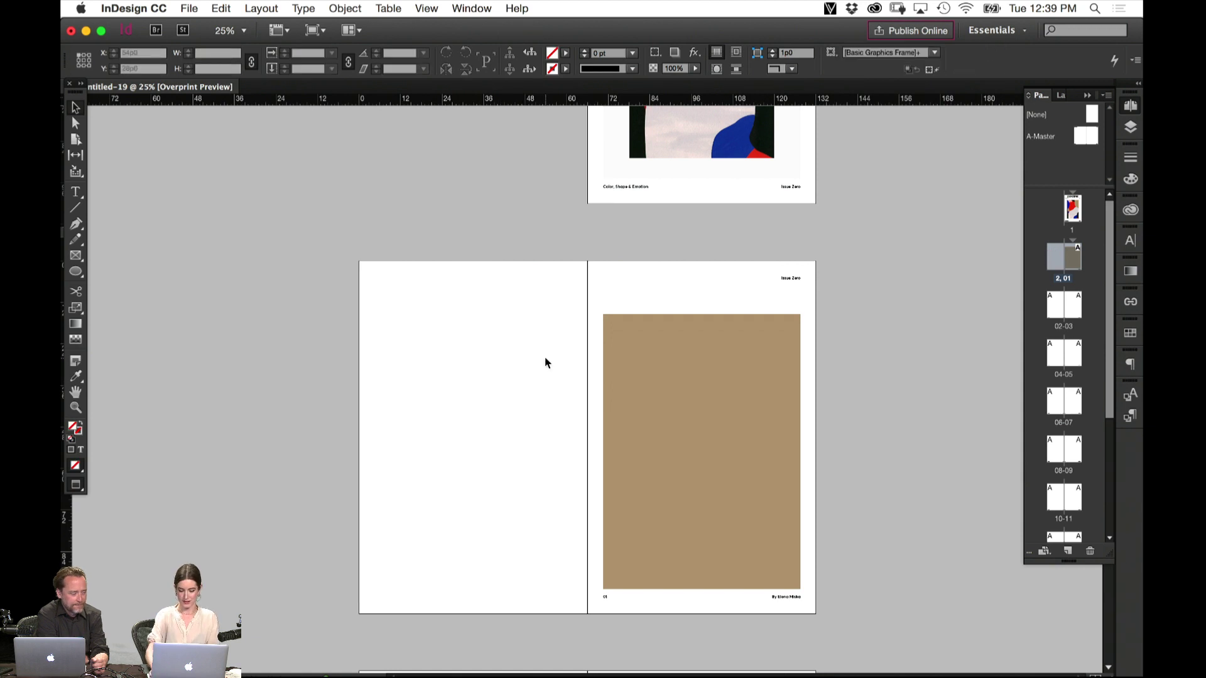
Select the beige frame on page 01 and show the document's color swatches
key("super+equal")
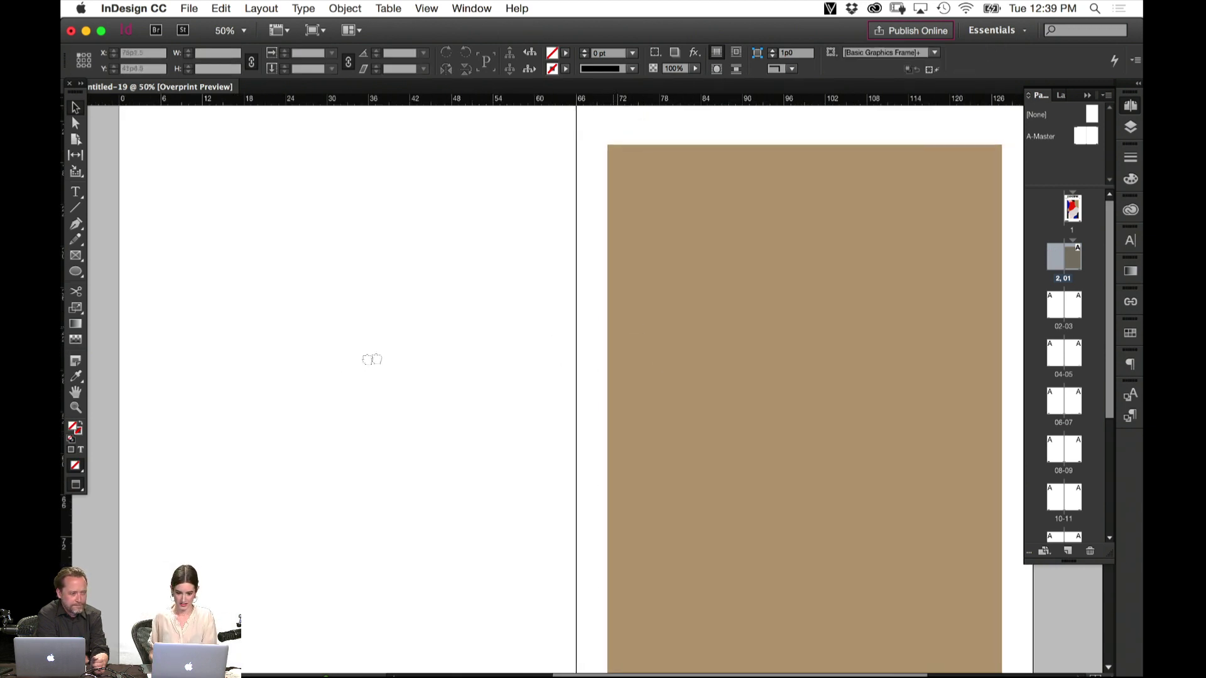
scroll(372, 359, "right", 5)
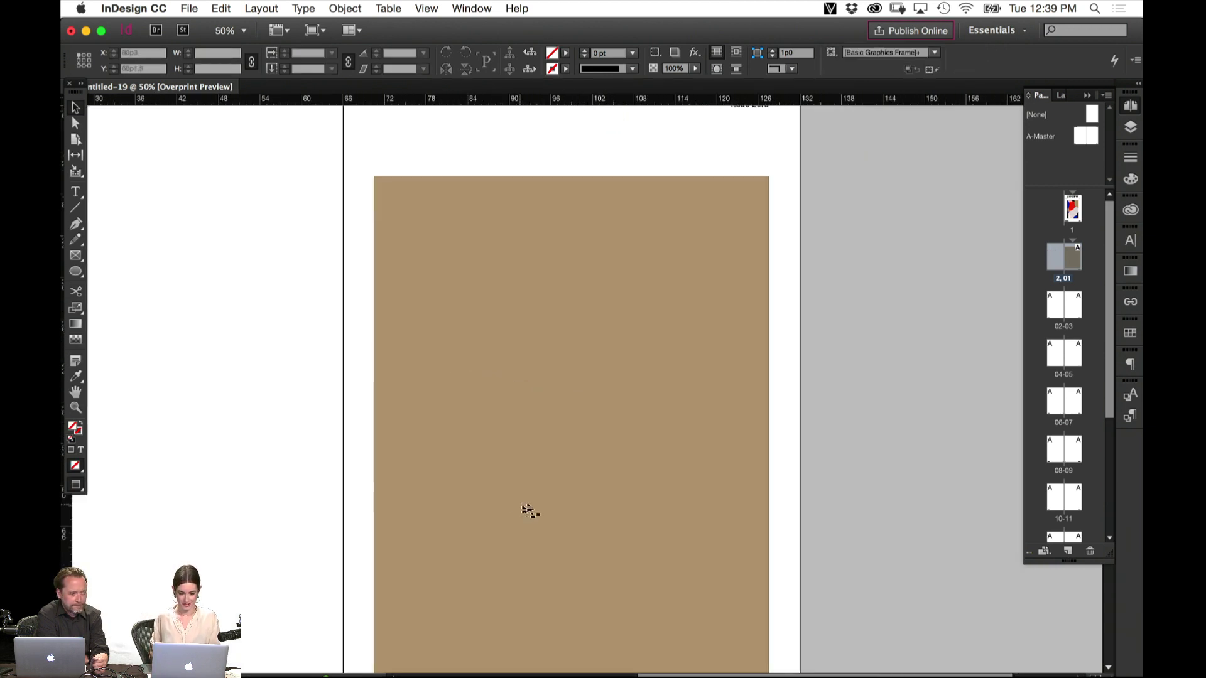
left_click(562, 482)
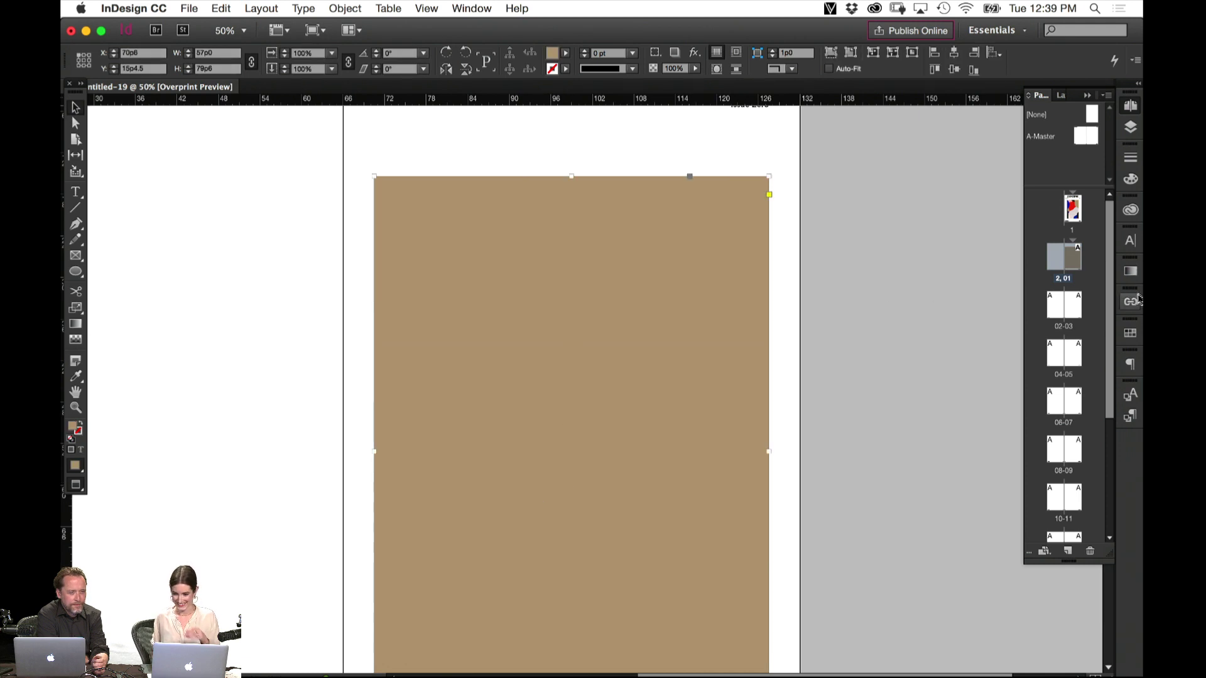
left_click(1131, 333)
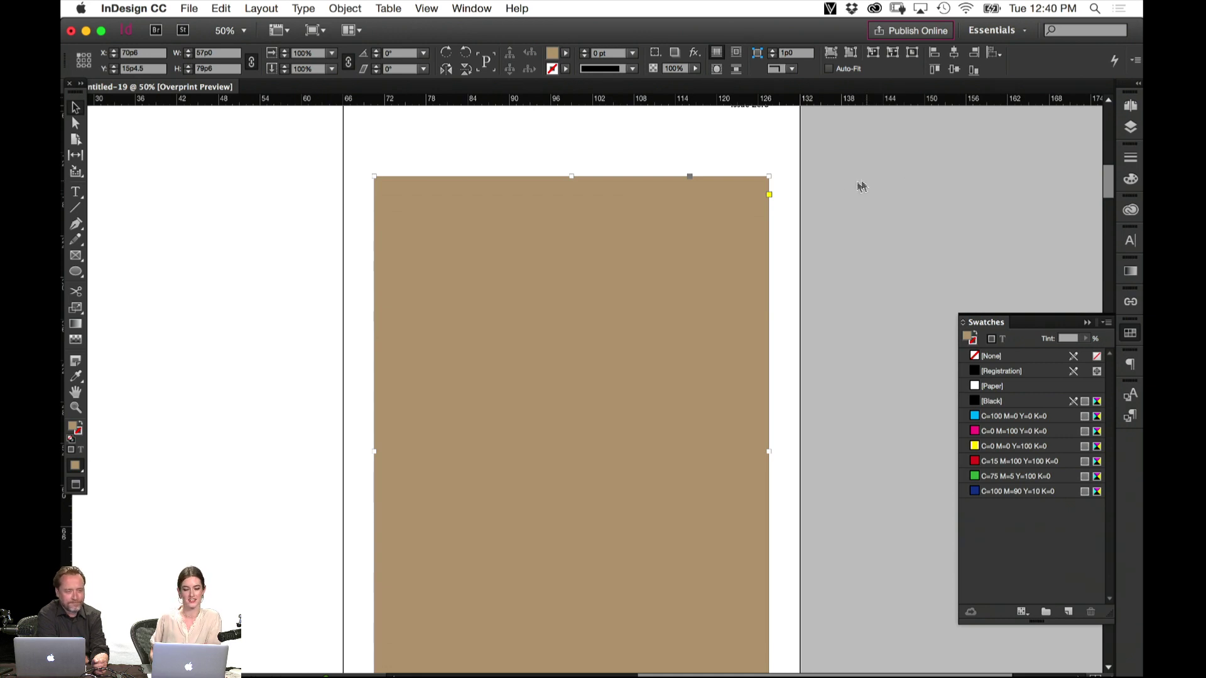
scroll(804, 179, "up", 10)
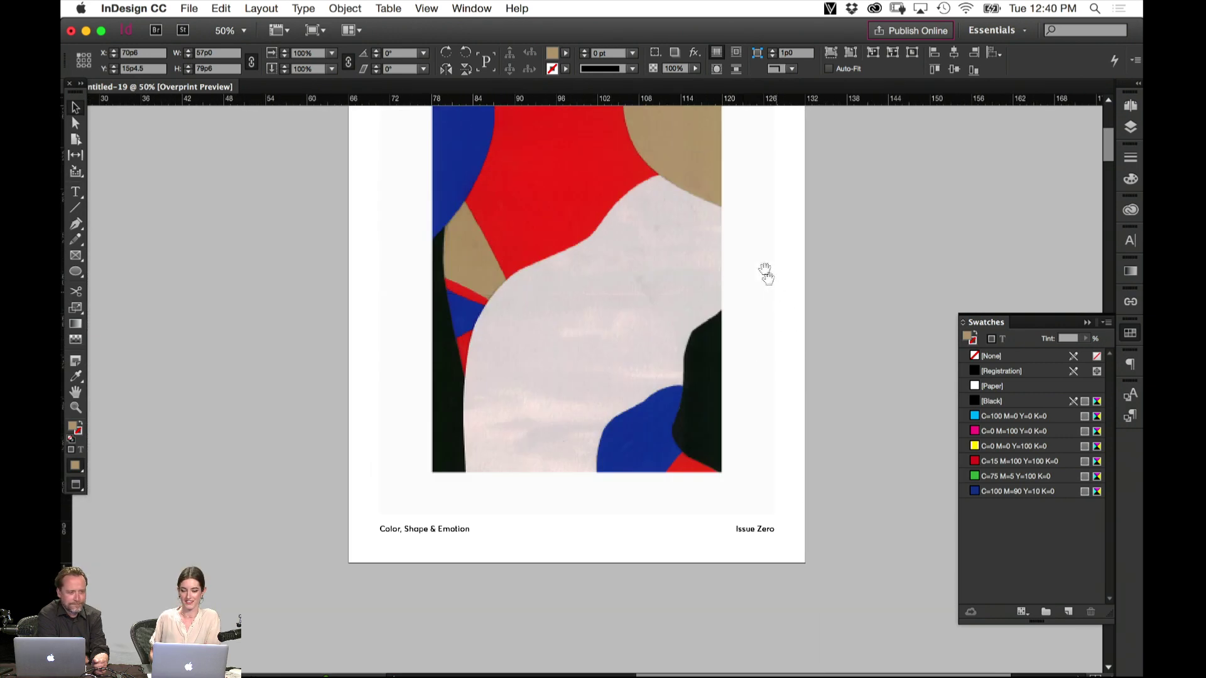
scroll(772, 415, "up", 3)
left_click(585, 395)
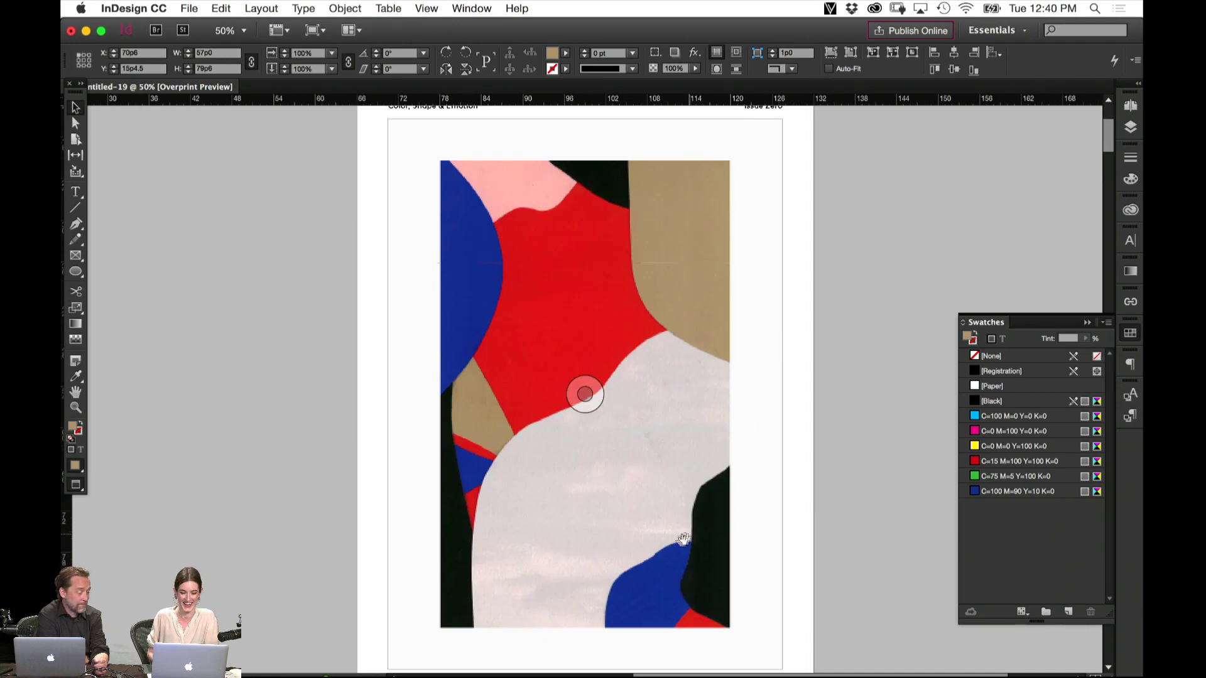
left_click_drag(688, 558, 720, 222)
left_click_drag(721, 520, 660, 303)
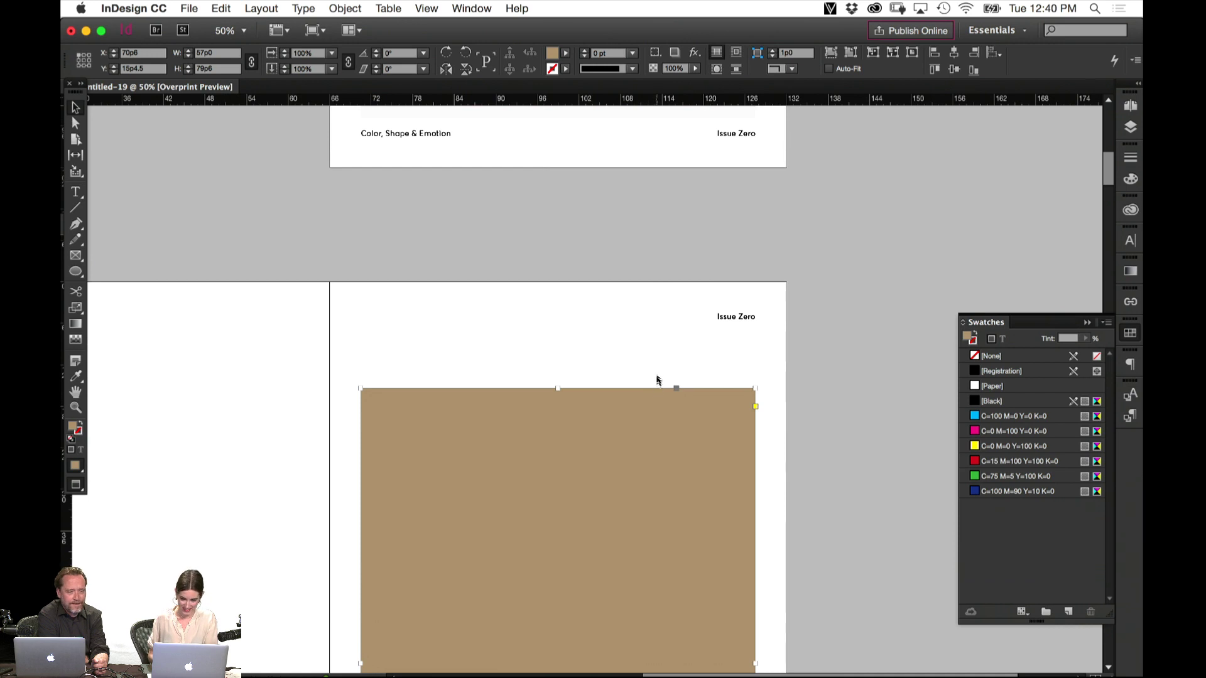
Try a warmer fill on the tan rectangle with a red value of 189
left_click(972, 339)
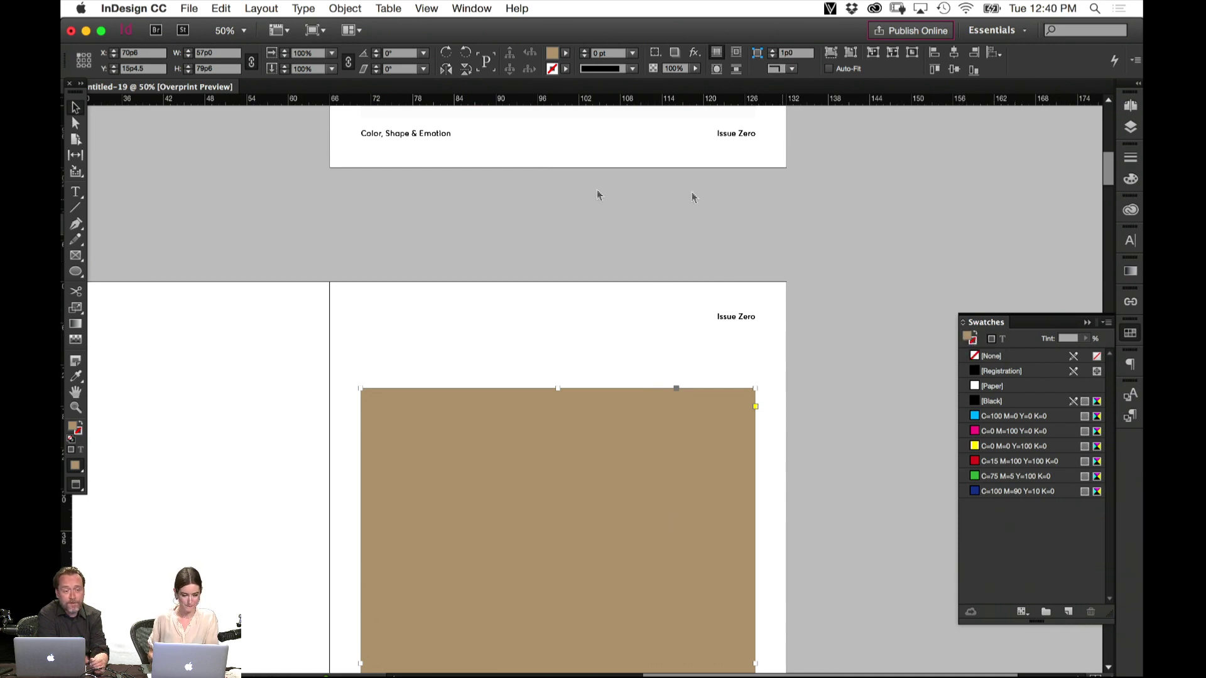
double_click(73, 430)
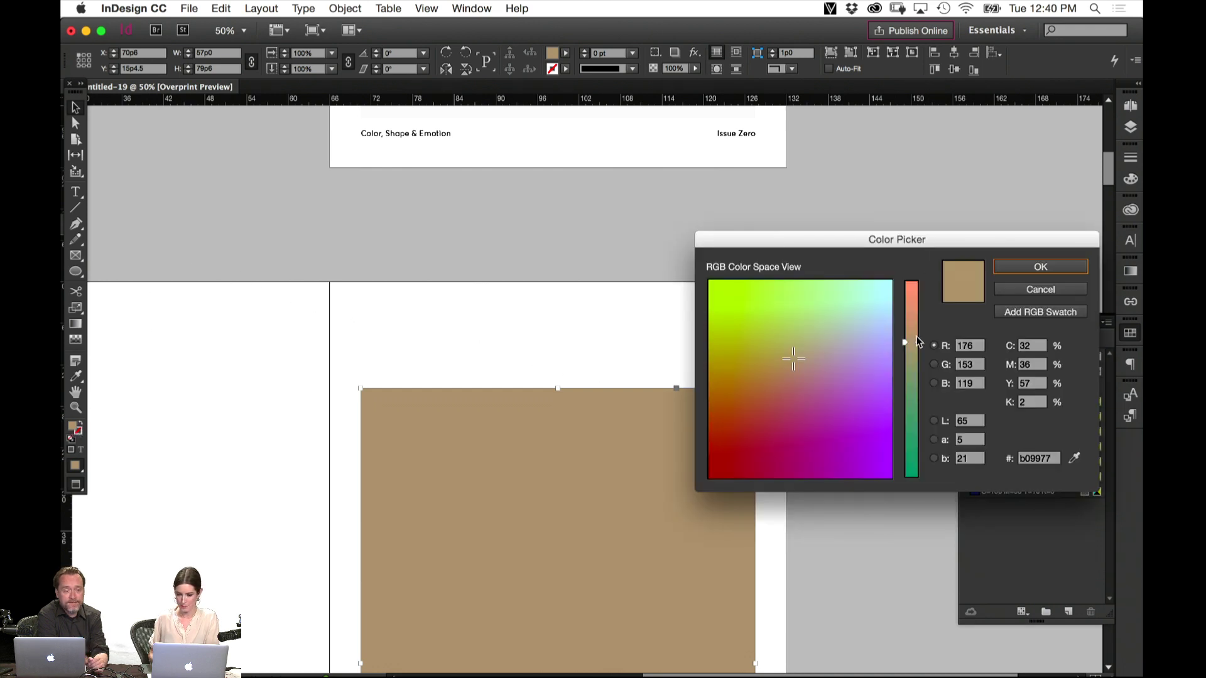
left_click_drag(918, 343, 923, 334)
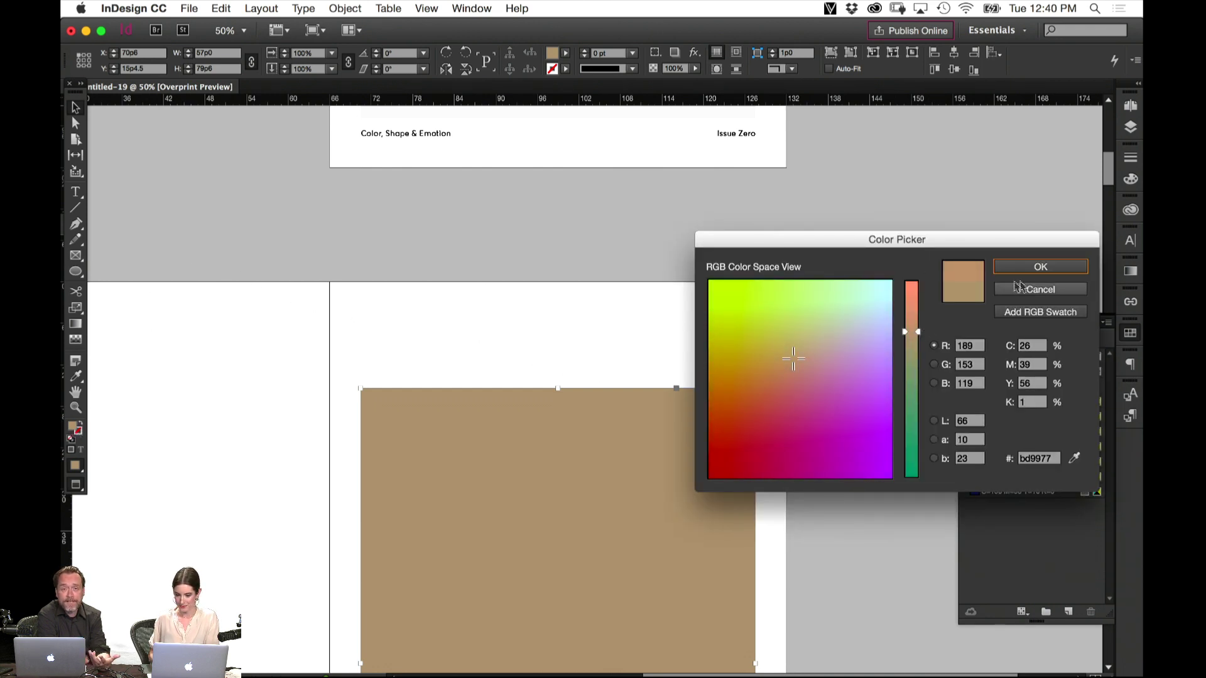
left_click(1041, 267)
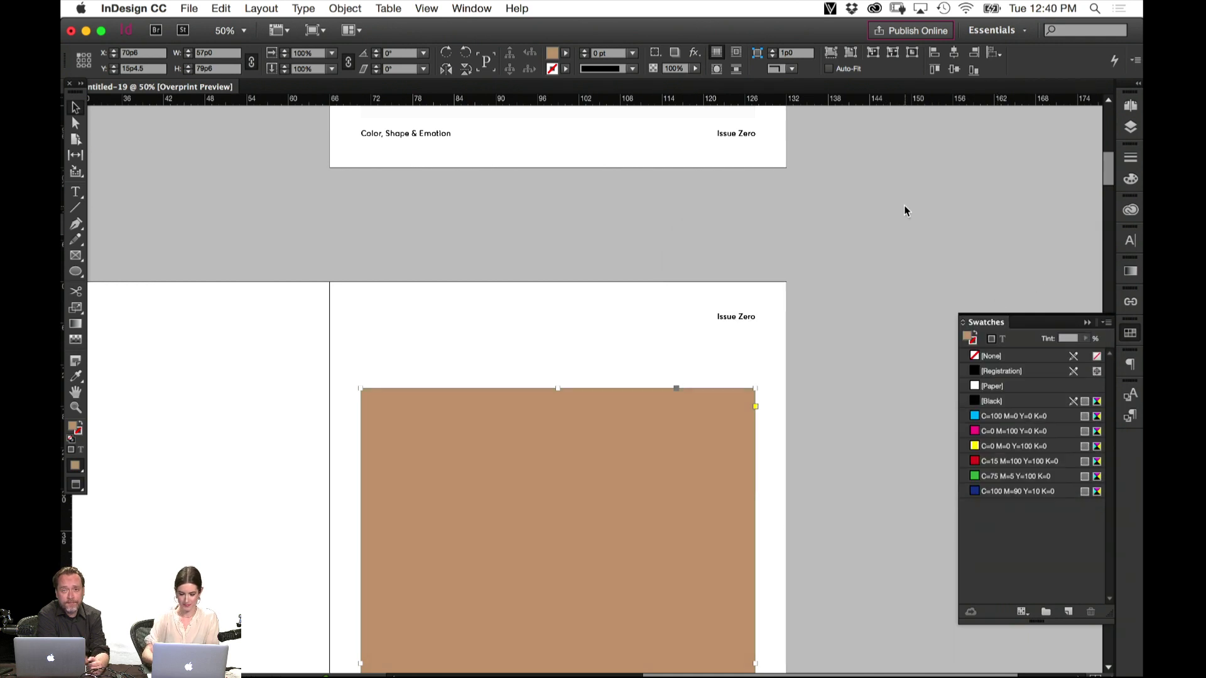
key("super+minus")
scroll(771, 367, "up", 5)
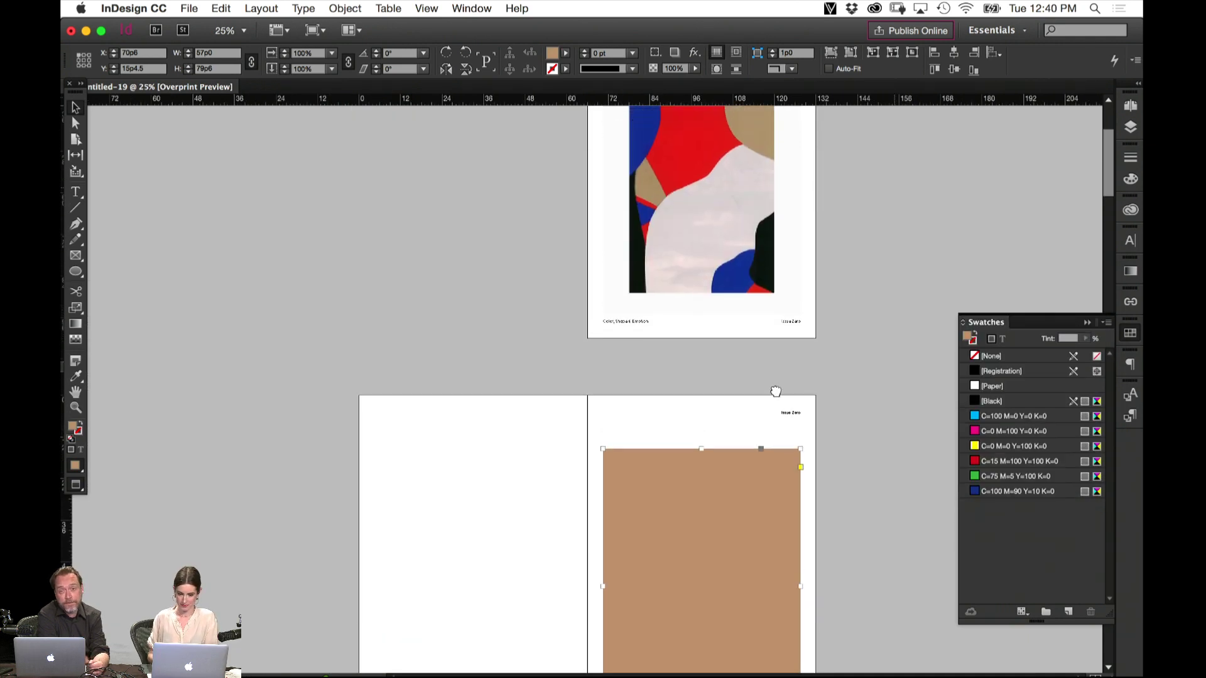
left_click(862, 366)
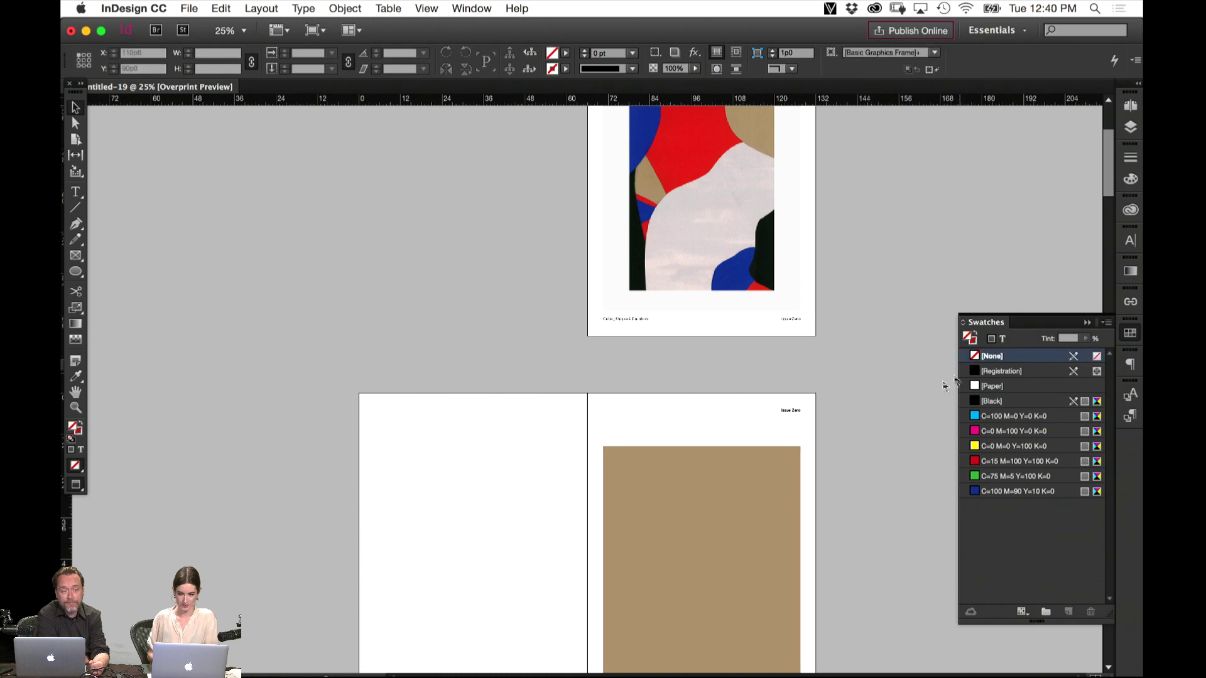
Copy the ZENZINE title frame from the cover page
scroll(731, 248, "up", 4)
left_click(739, 184)
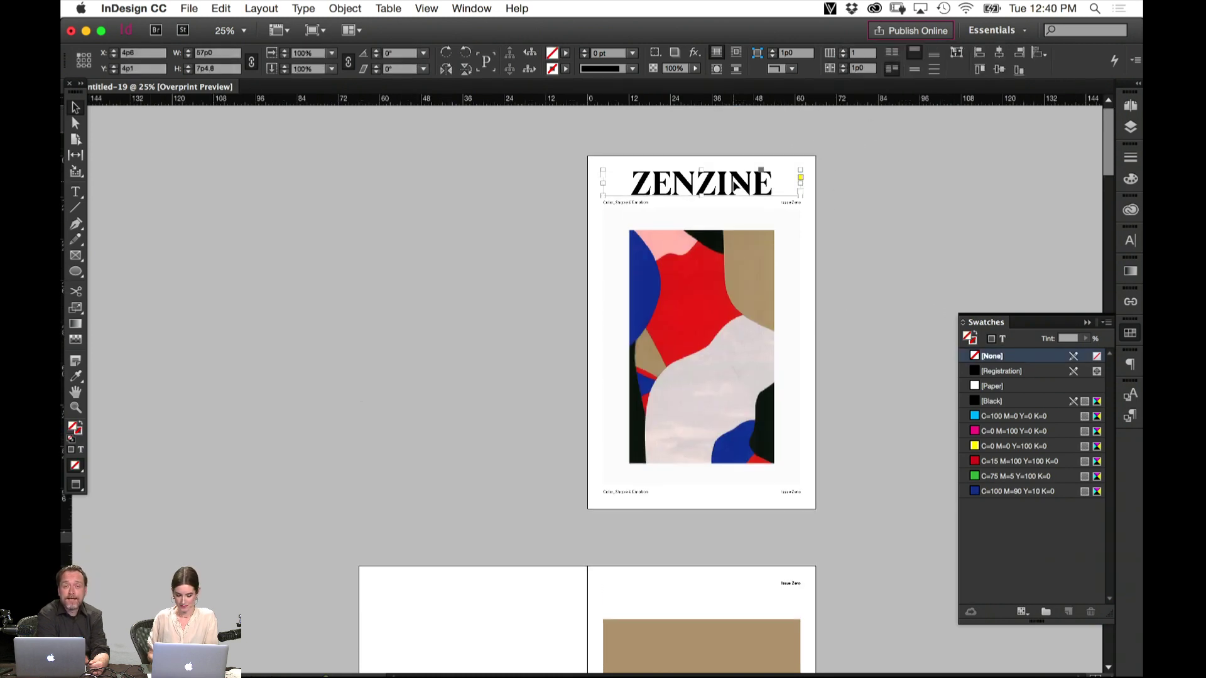
scroll(715, 388, "down", 2)
scroll(714, 387, "down", 5)
left_click(706, 302)
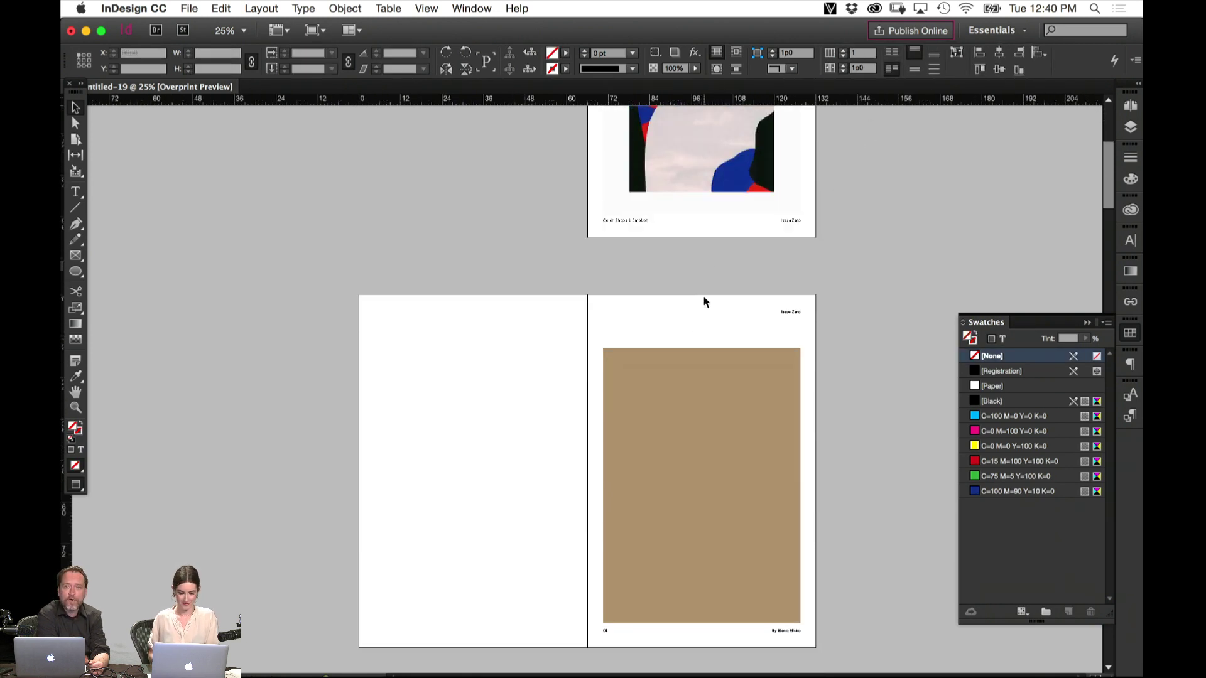
Show the layout guides and shorten the tan rectangle from its top and bottom edges to line up with the grid
left_click(791, 537)
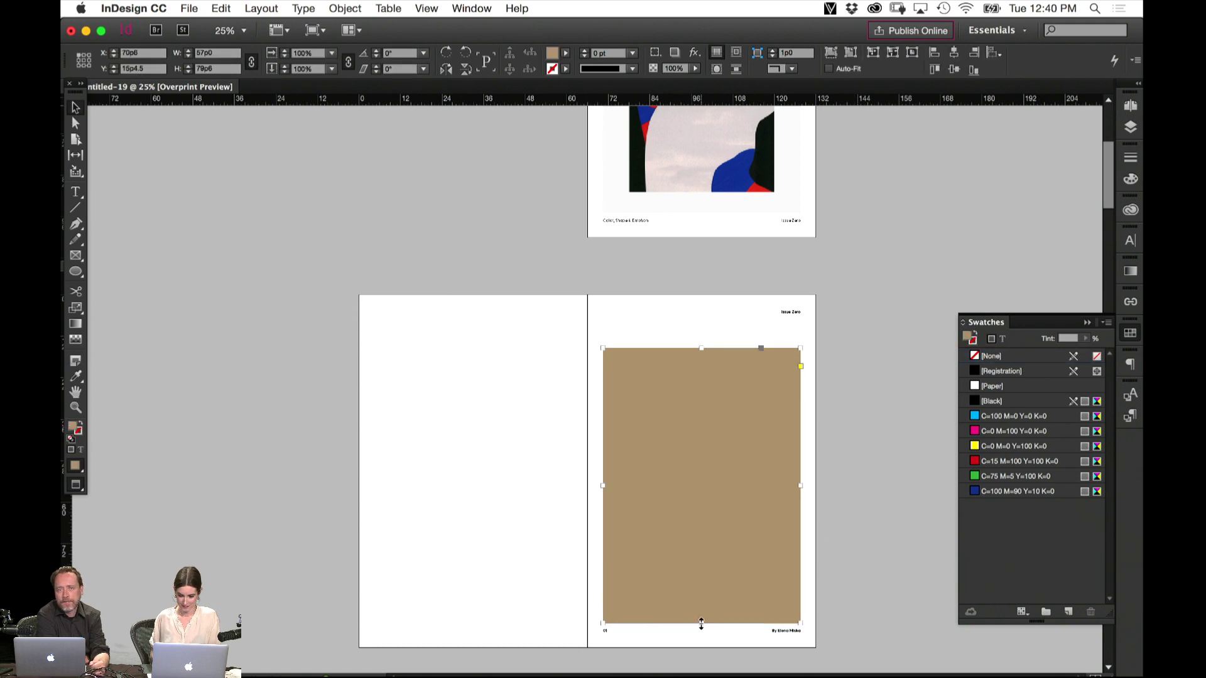
left_click_drag(702, 624, 702, 598)
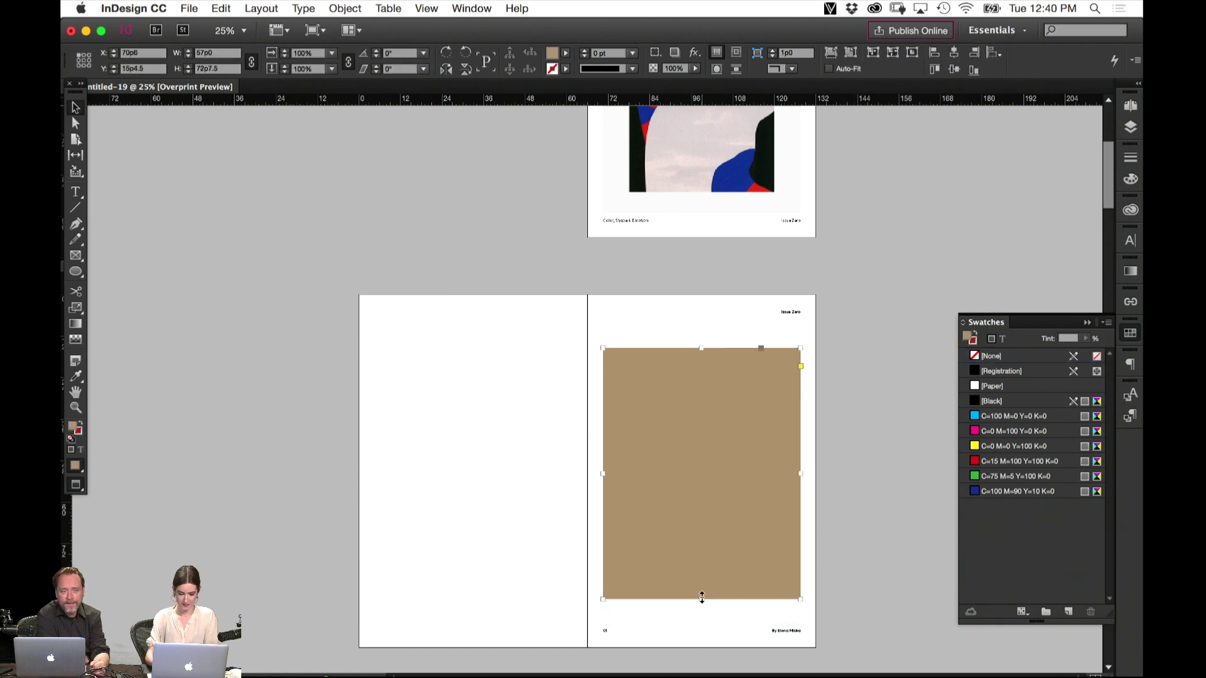
key("w")
key("super+equal")
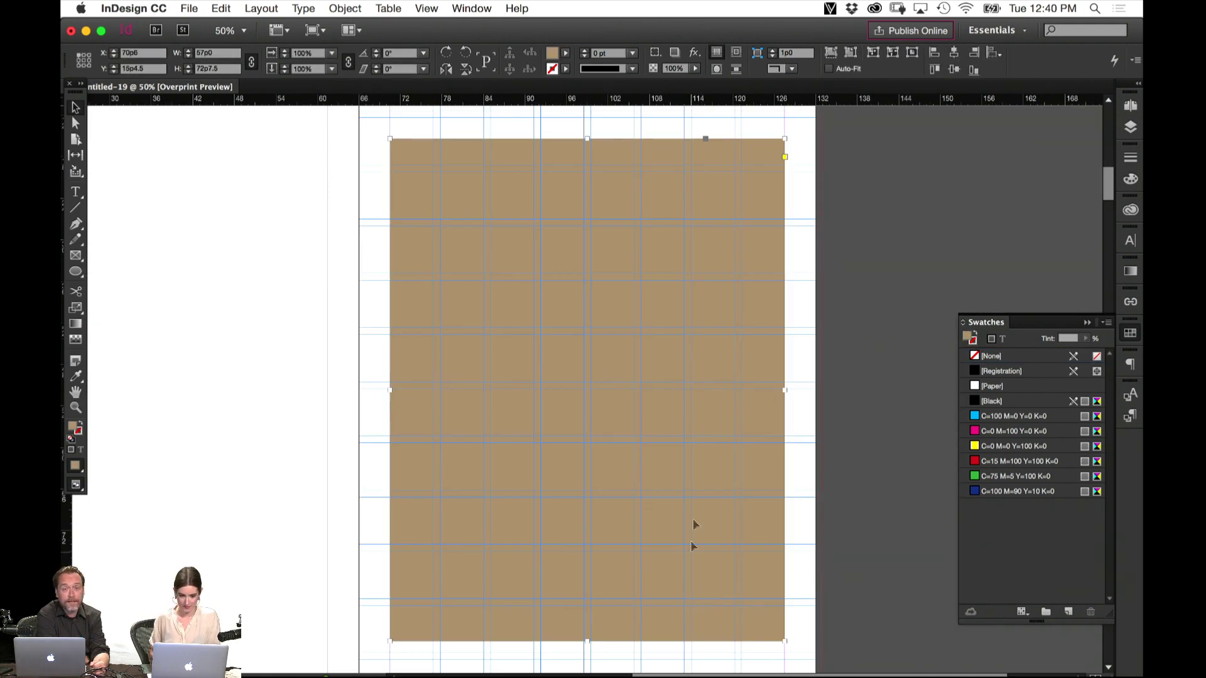
left_click_drag(591, 139, 591, 172)
left_click_drag(591, 647, 588, 599)
left_click(848, 411)
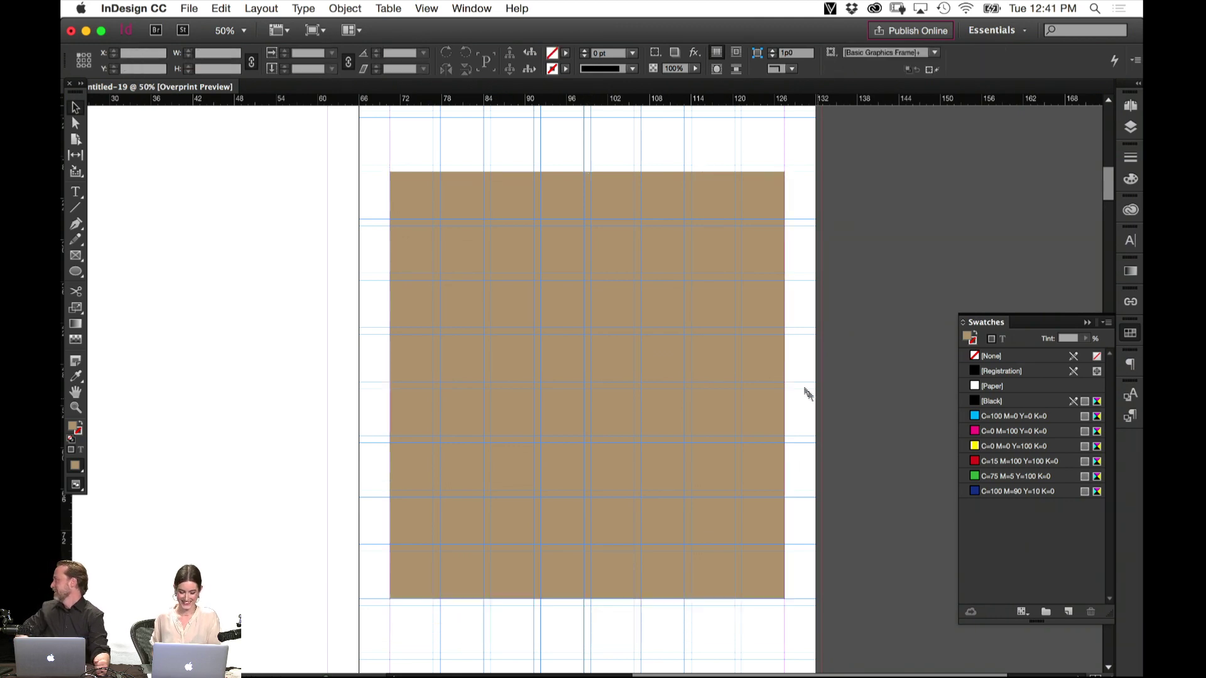
Paste the copied ZENZINE title in place on the page with the tan rectangle
key("w")
scroll(863, 248, "up", 5)
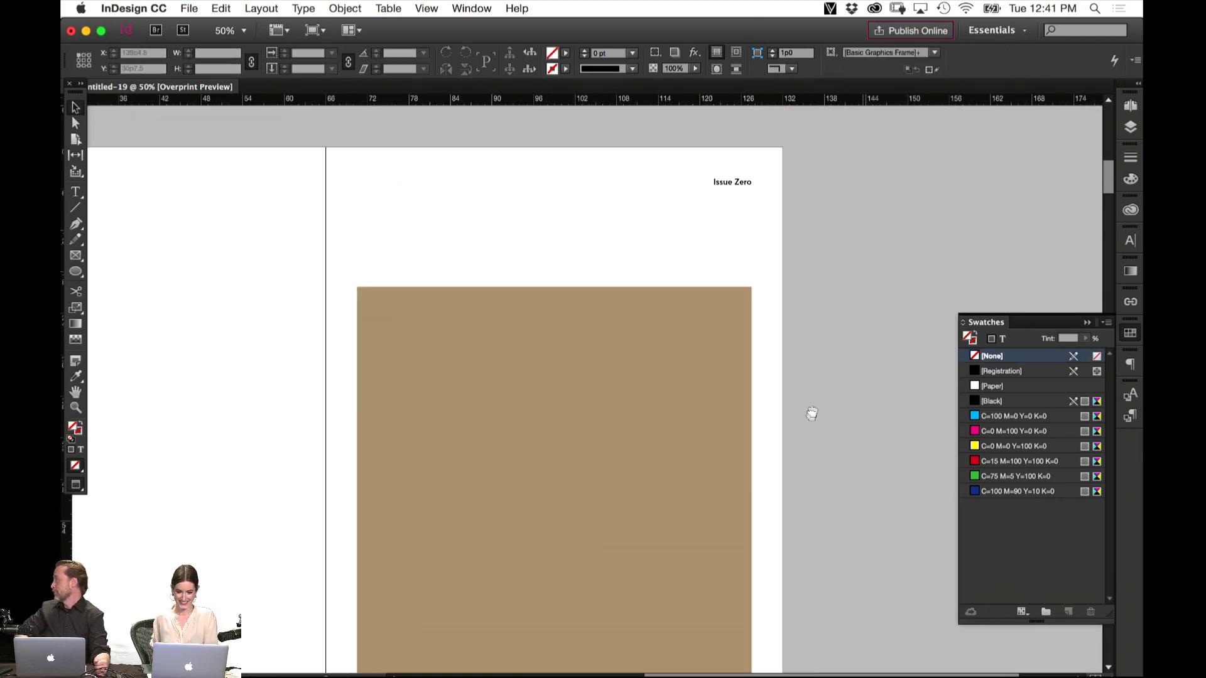
key("super+alt+shift+v")
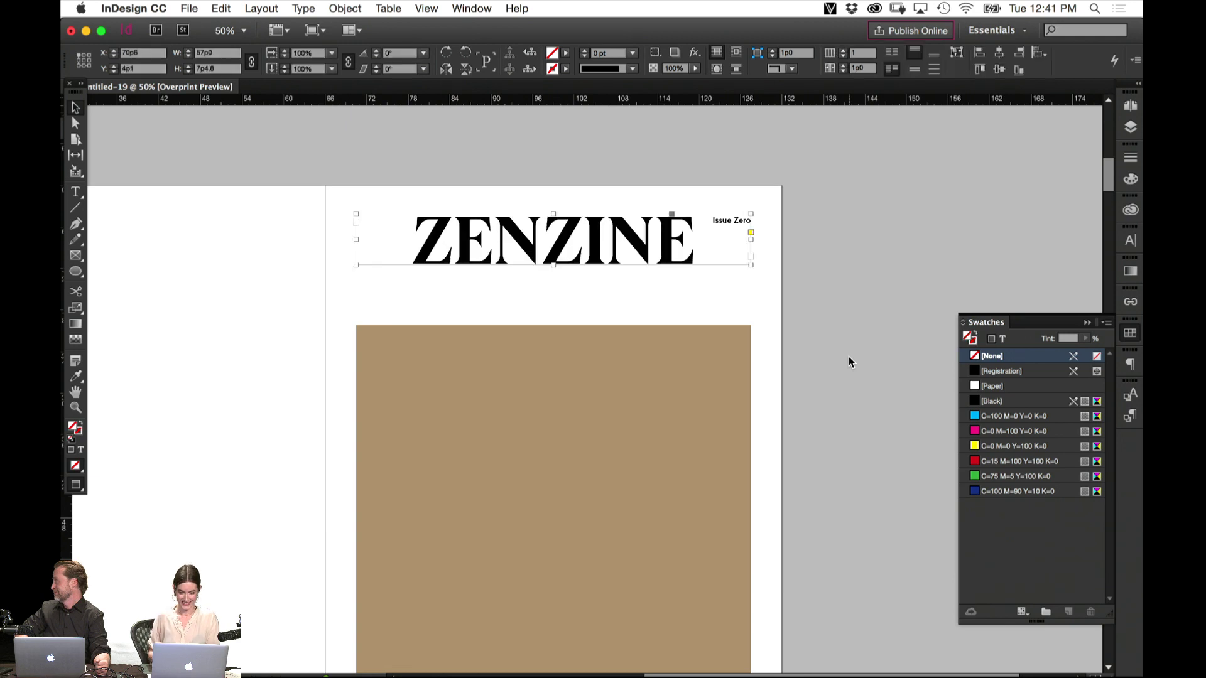
double_click(582, 254)
left_click(76, 110)
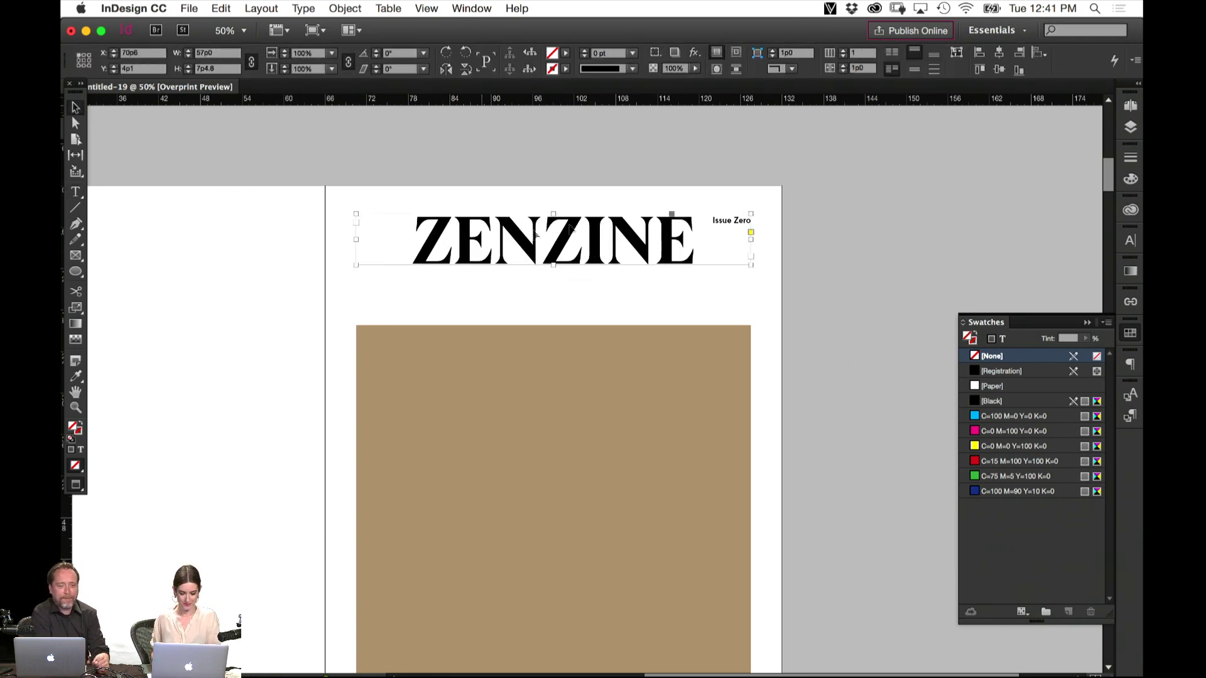
Move the ZENZINE text frame down to Y 12p4 and extend it to the page's bottom margin, 85p2 high
key("w")
left_click_drag(595, 249, 552, 535)
scroll(674, 352, "down", 1)
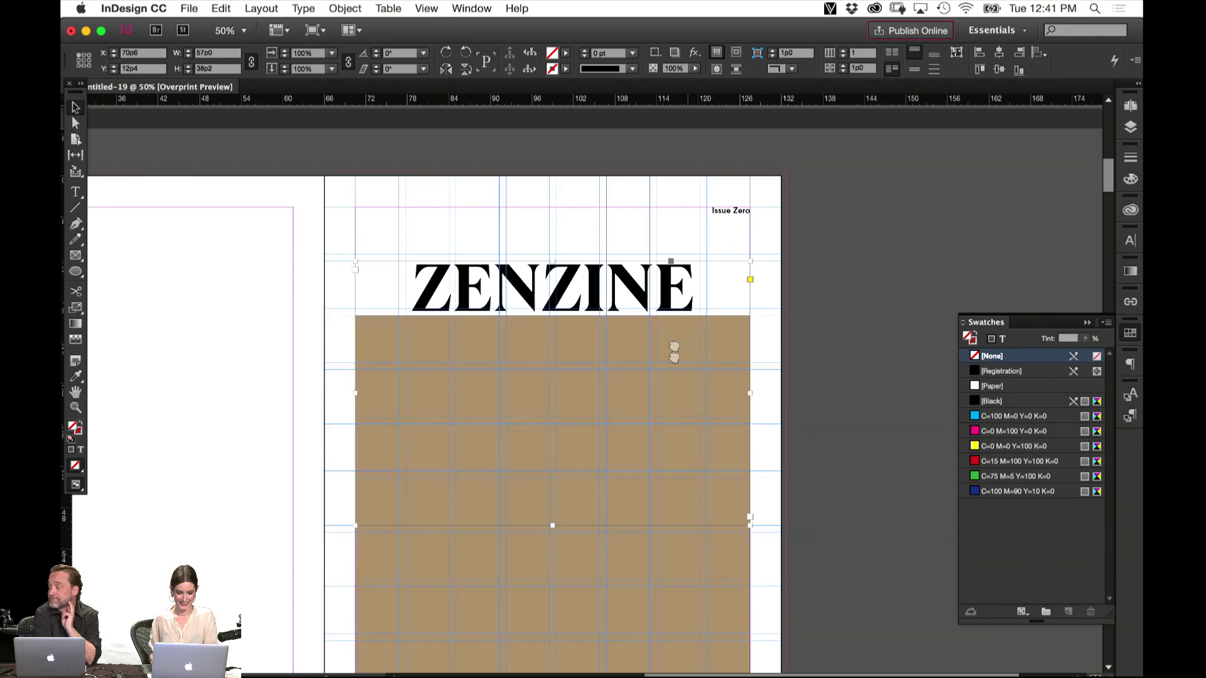
scroll(674, 352, "down", 5)
left_click_drag(544, 240, 543, 564)
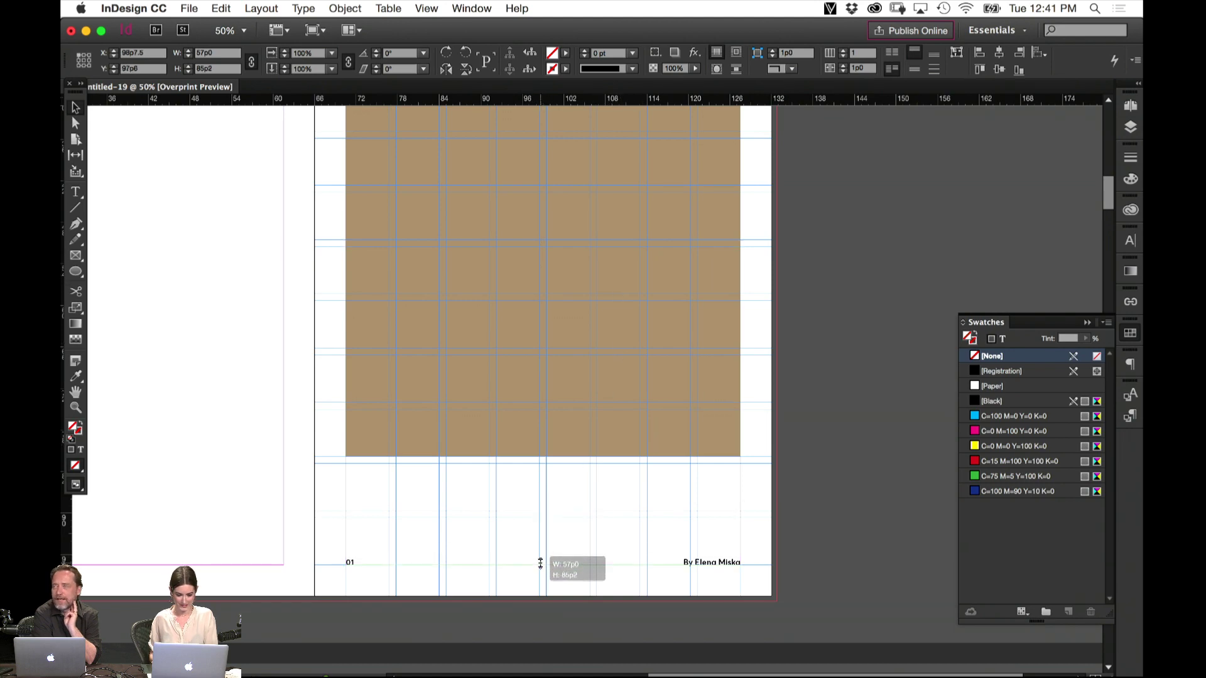
Replace the ZENZINE text with "VISUAL MUSINGS ON COLOR, SHAPE AND EMOTION" in capitals, stacked one word per line
scroll(804, 264, "up", 10)
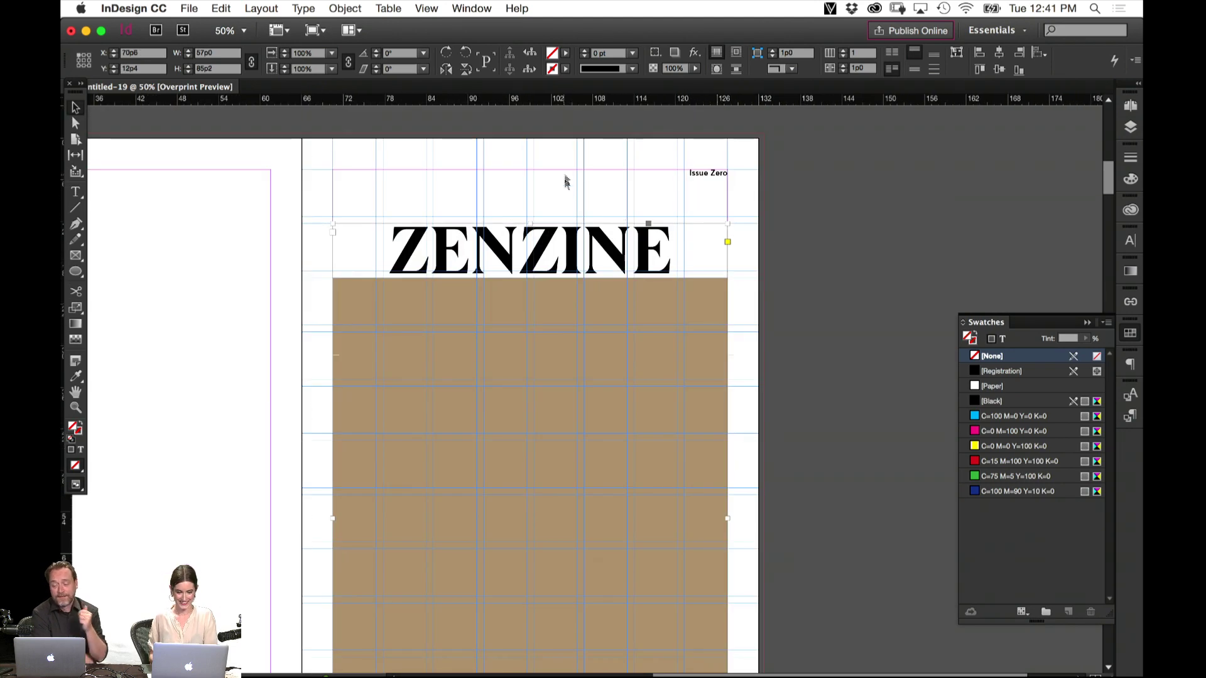
triple_click(571, 254)
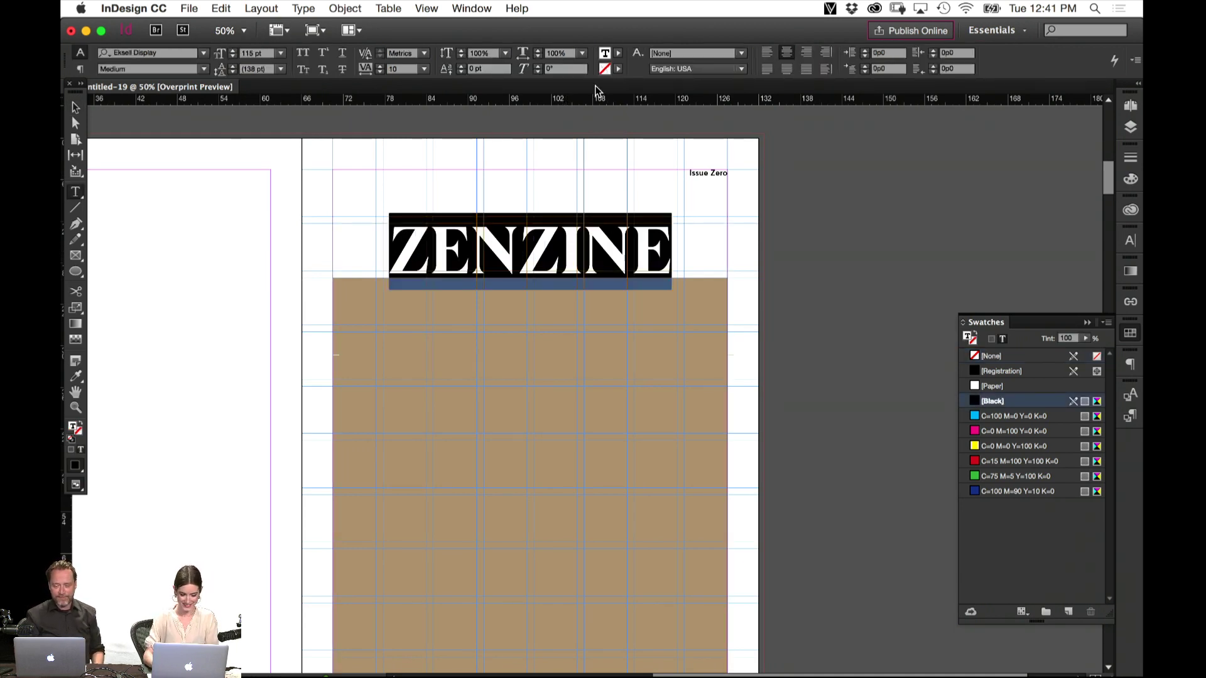
type("VISUAL")
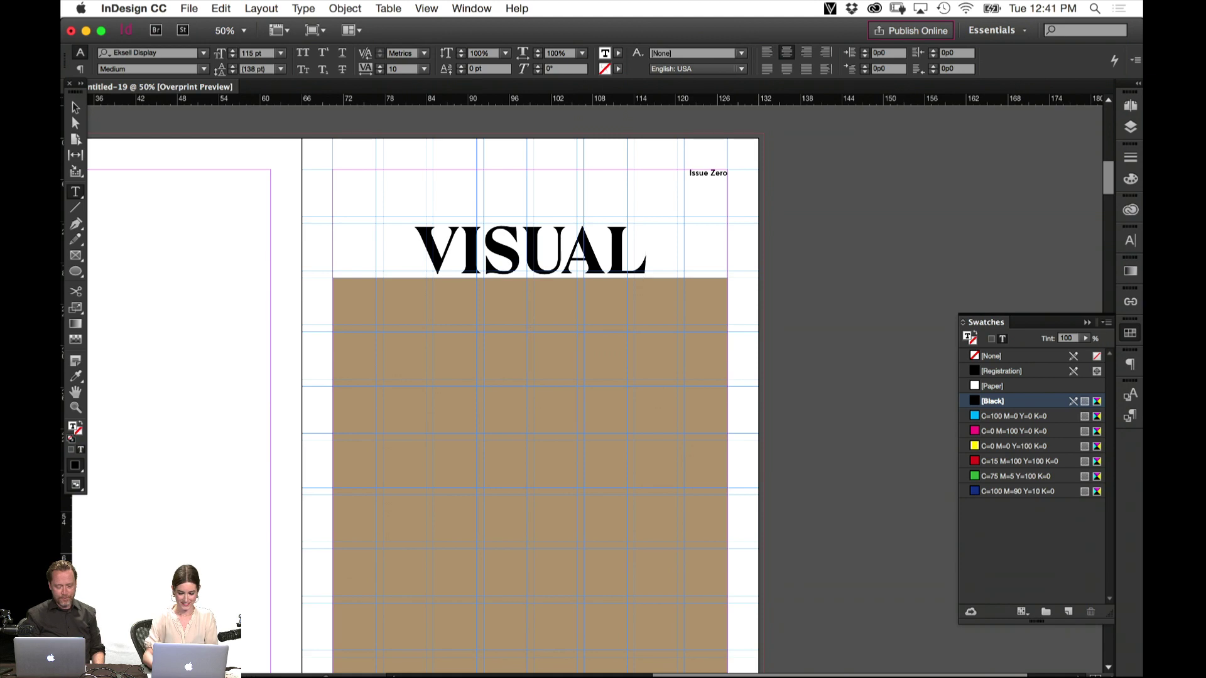
type("MUSINS")
key("BackSpace")
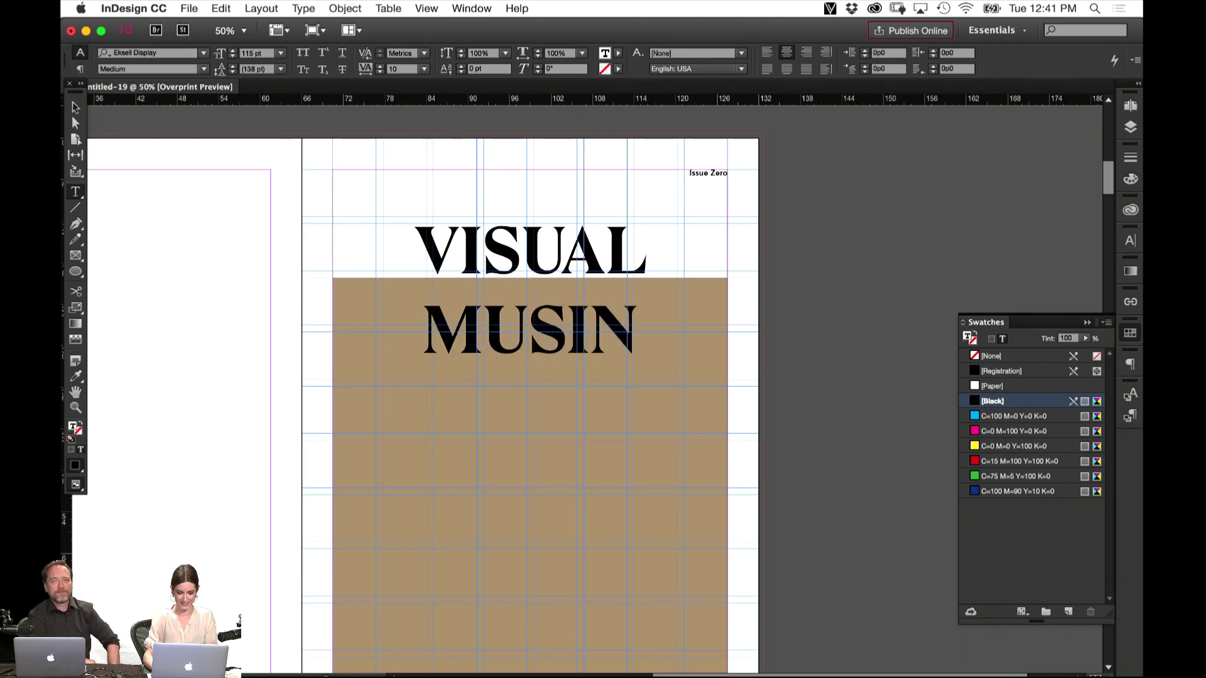
type("GS ")
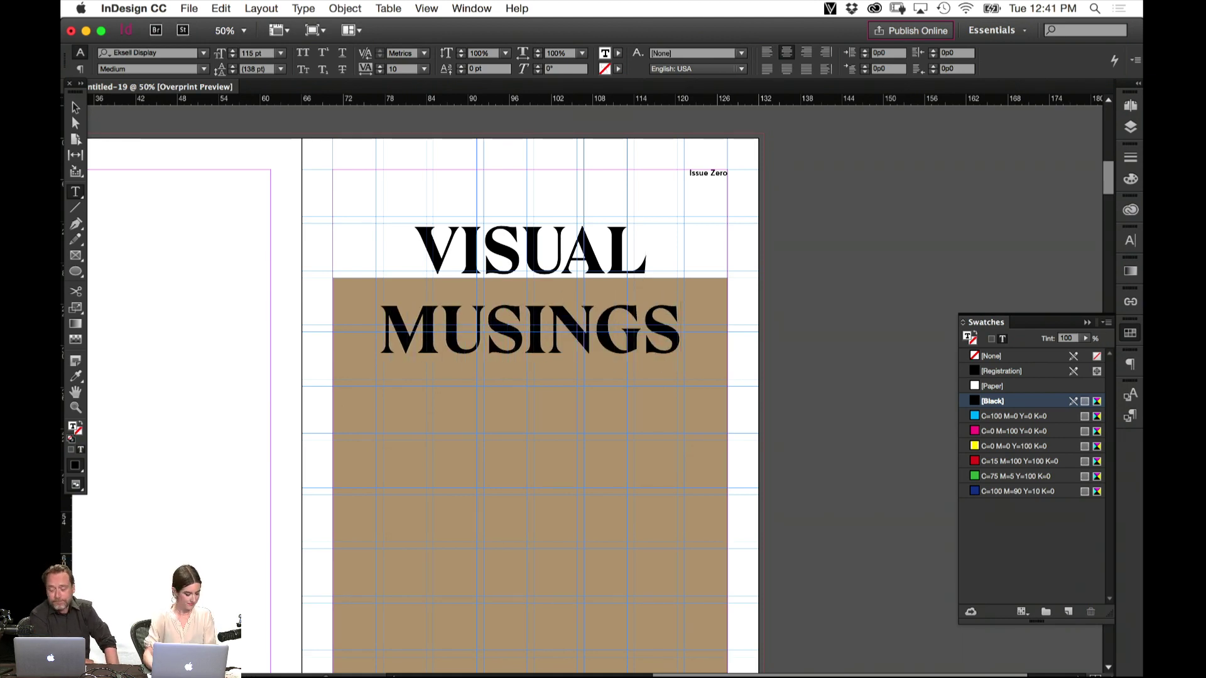
type("ON")
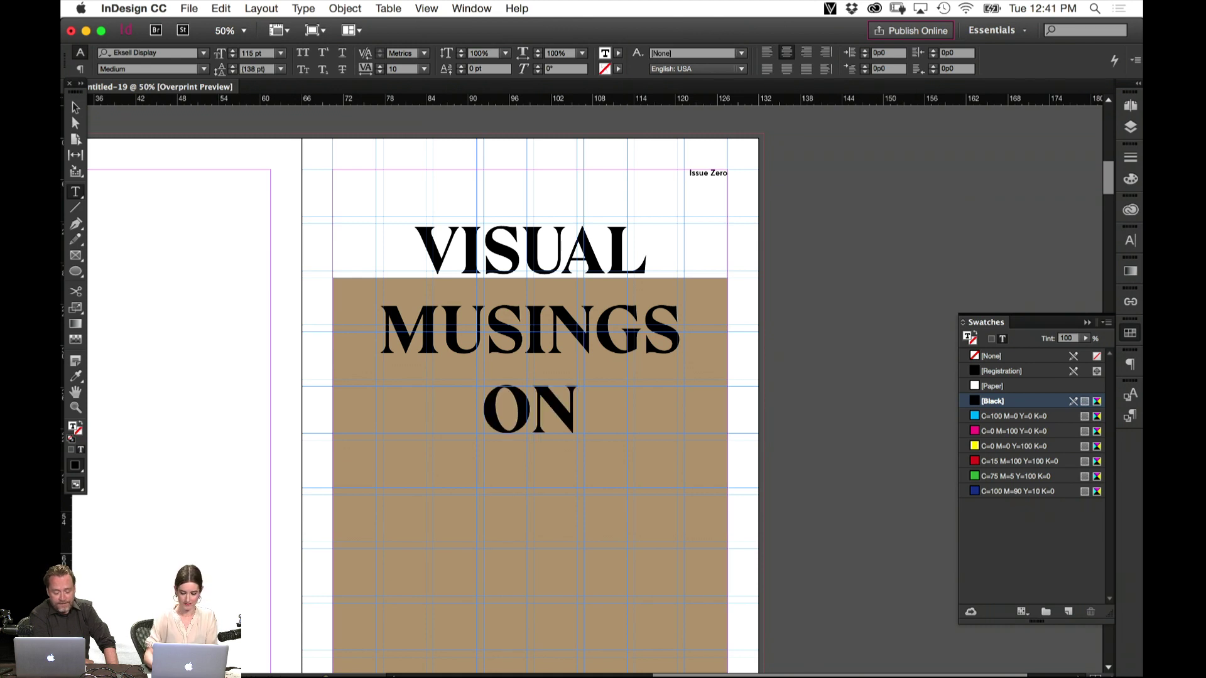
key("Return")
type("COLOR,")
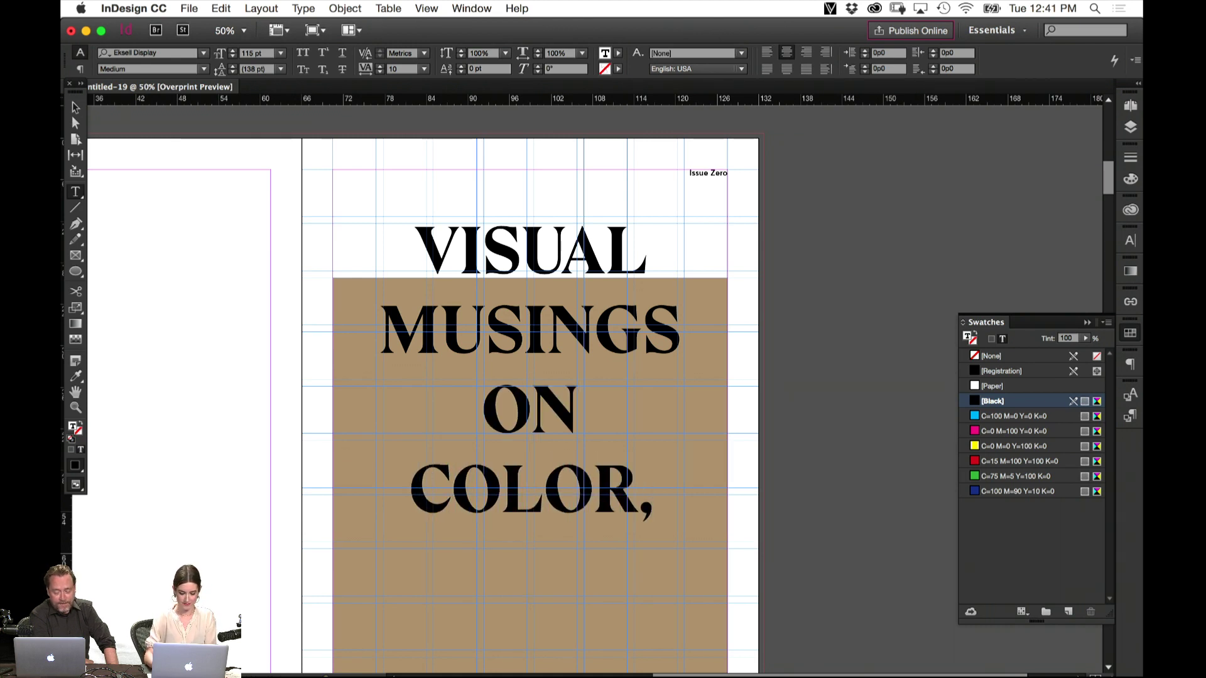
key("Return")
type("SHAPE")
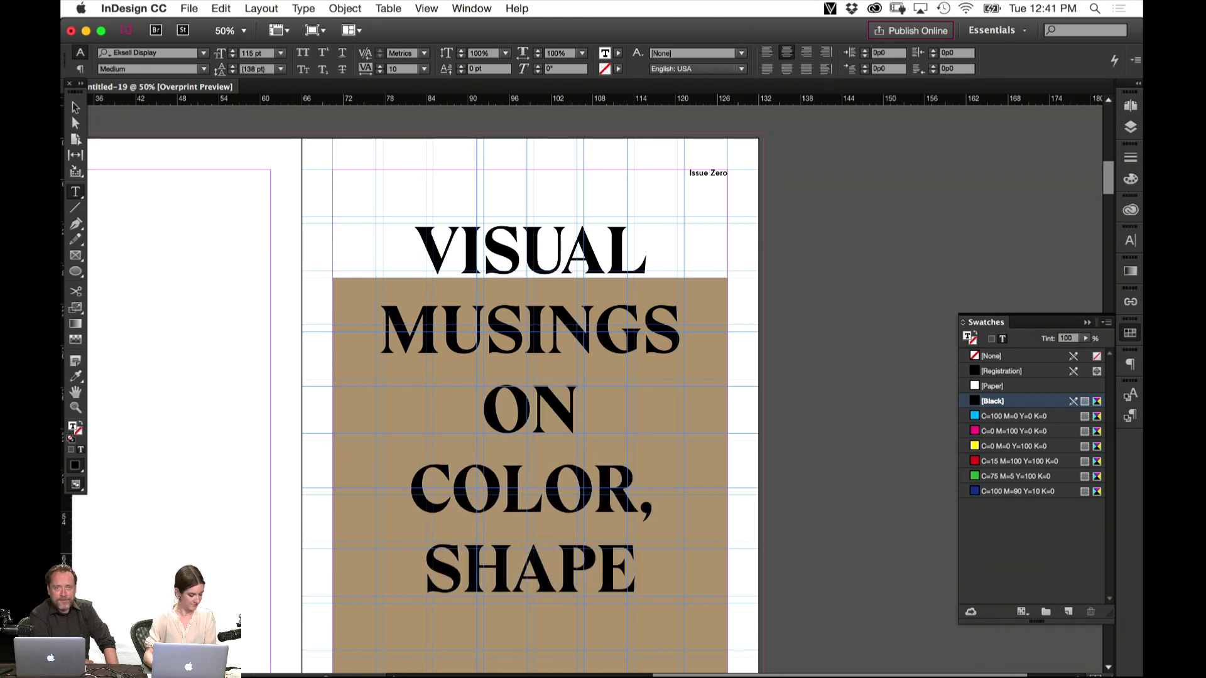
key("Return")
type("AND ")
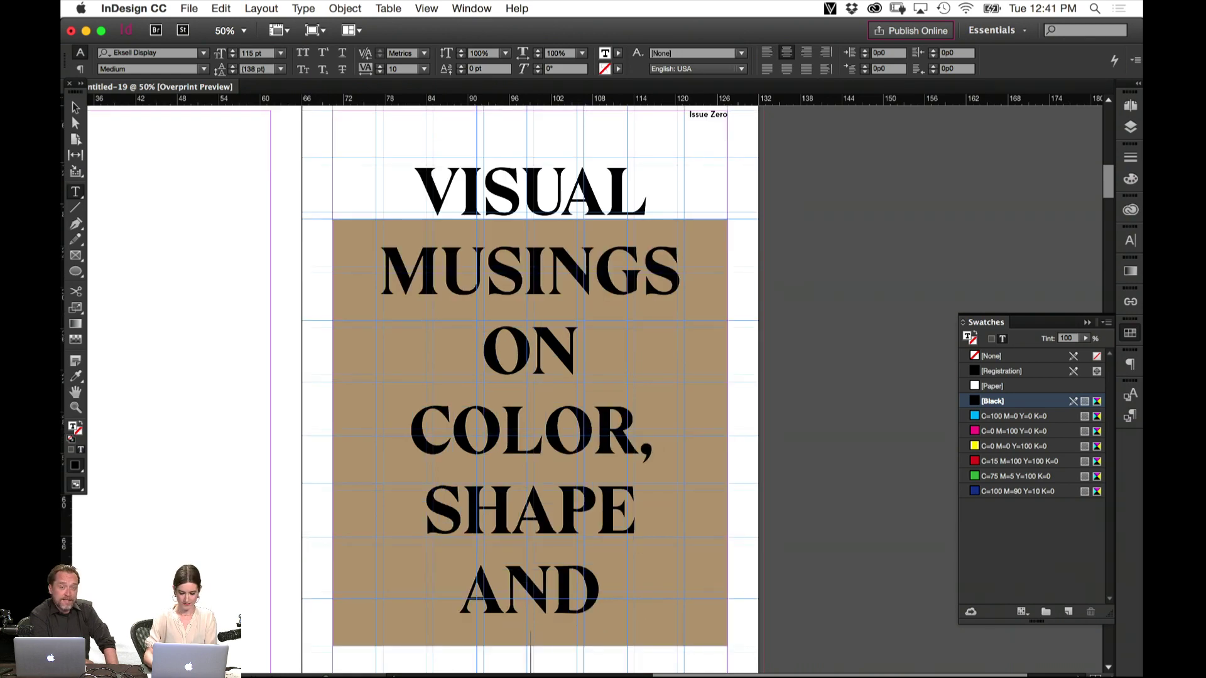
type("EMOTION")
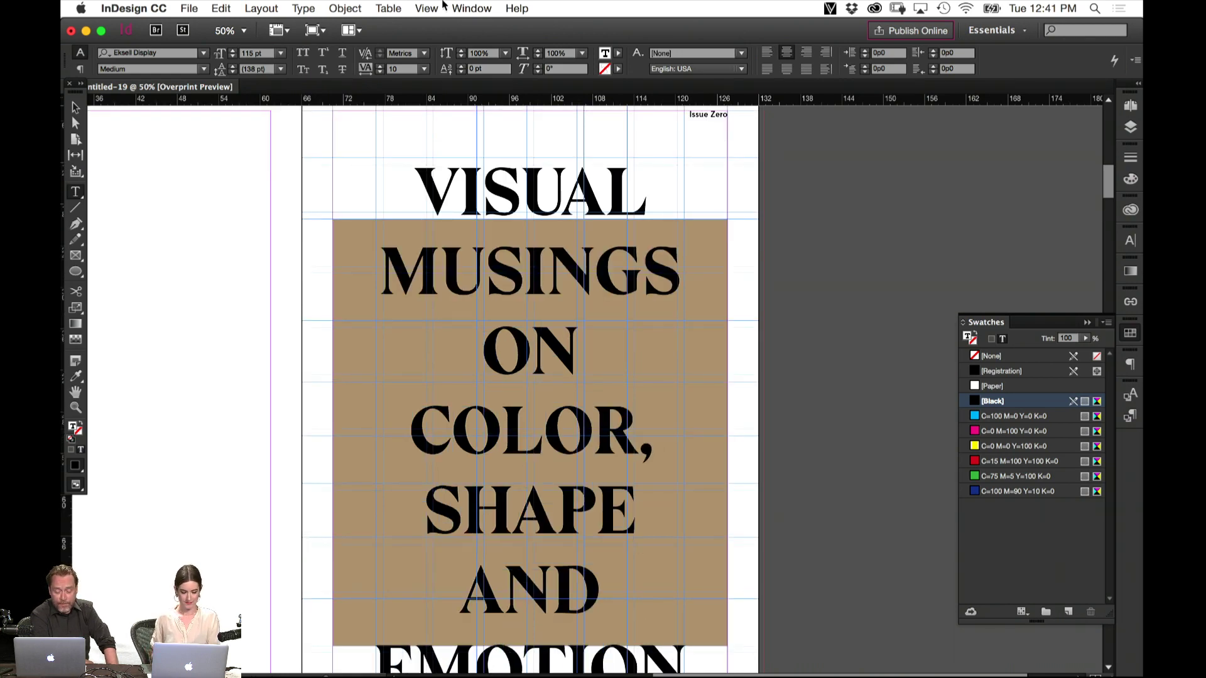
Tighten the leading of the whole stacked title to about 120 pt
key("super+a")
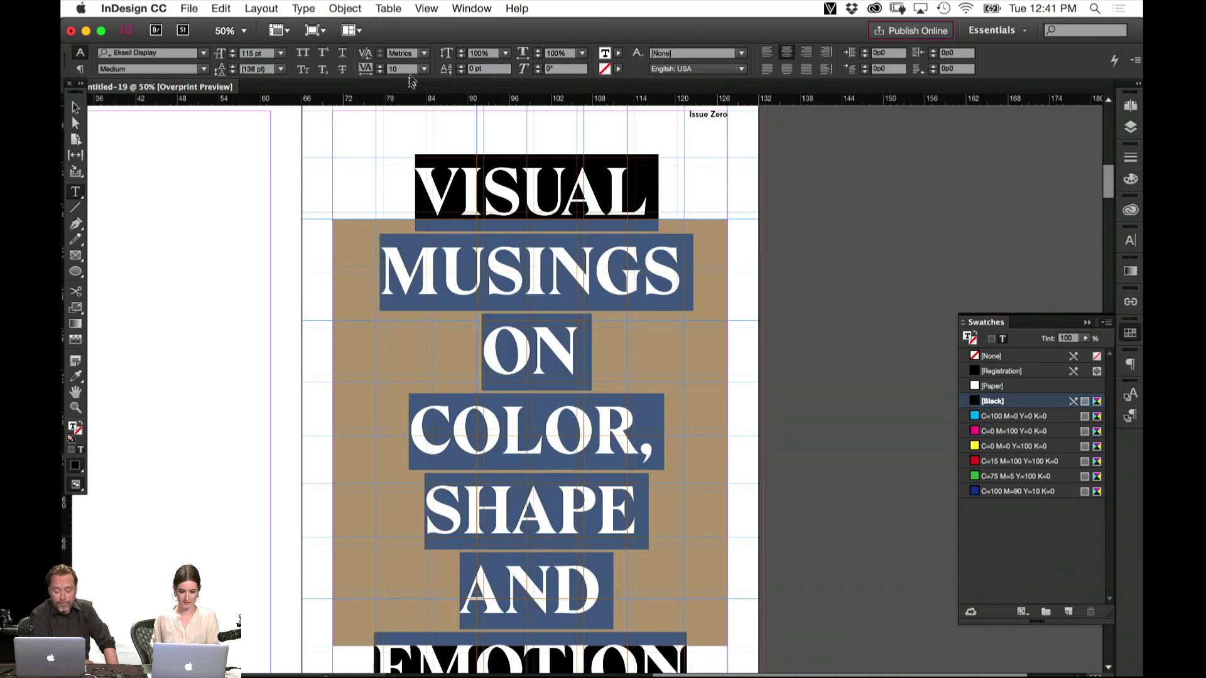
left_click(255, 69)
type("129")
key("Return")
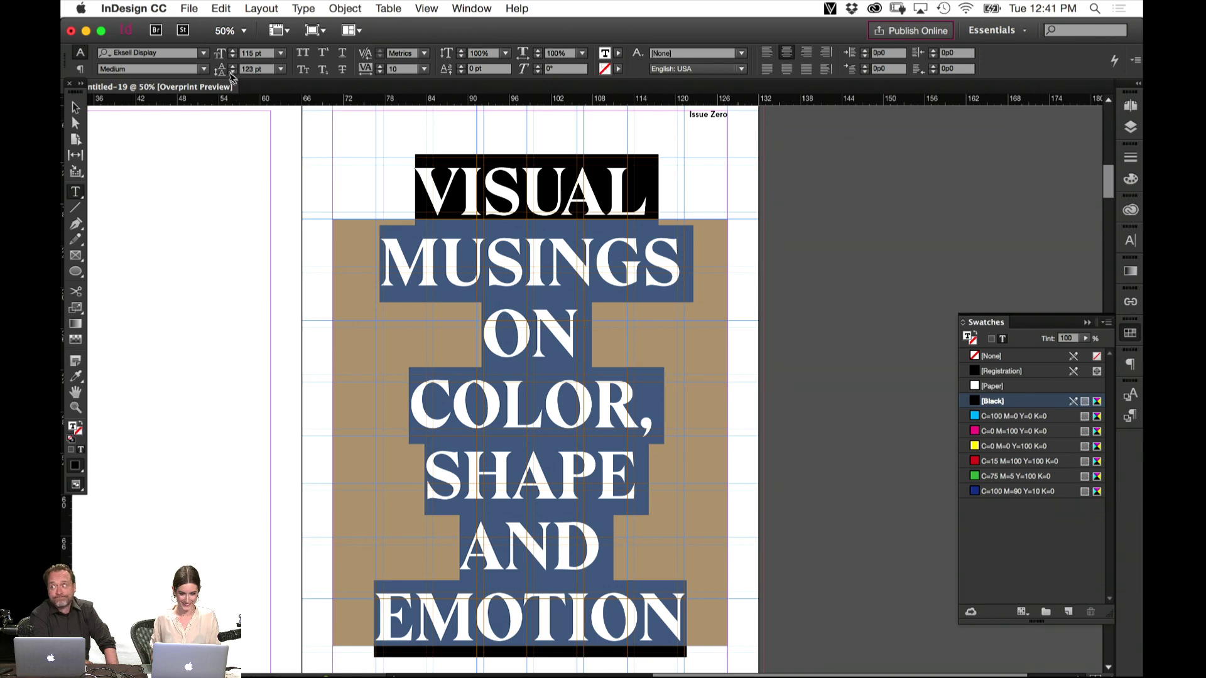
left_click(232, 71)
left_click(235, 73)
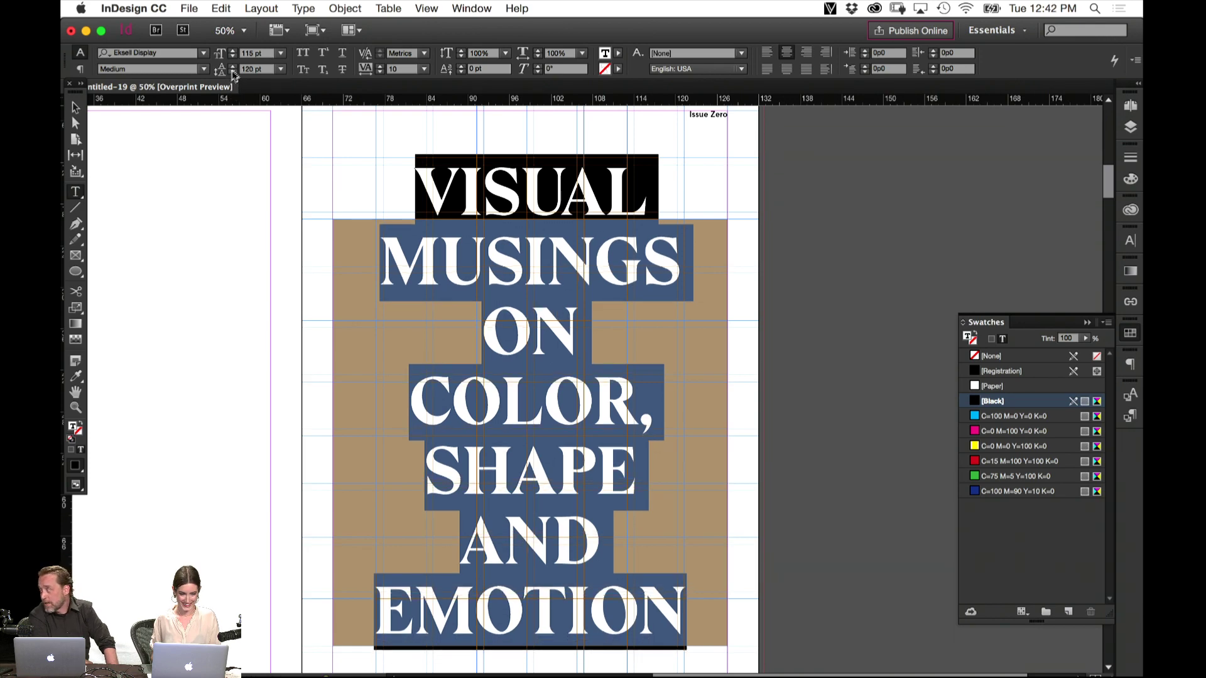
left_click(235, 73)
left_click(76, 108)
left_click(167, 153)
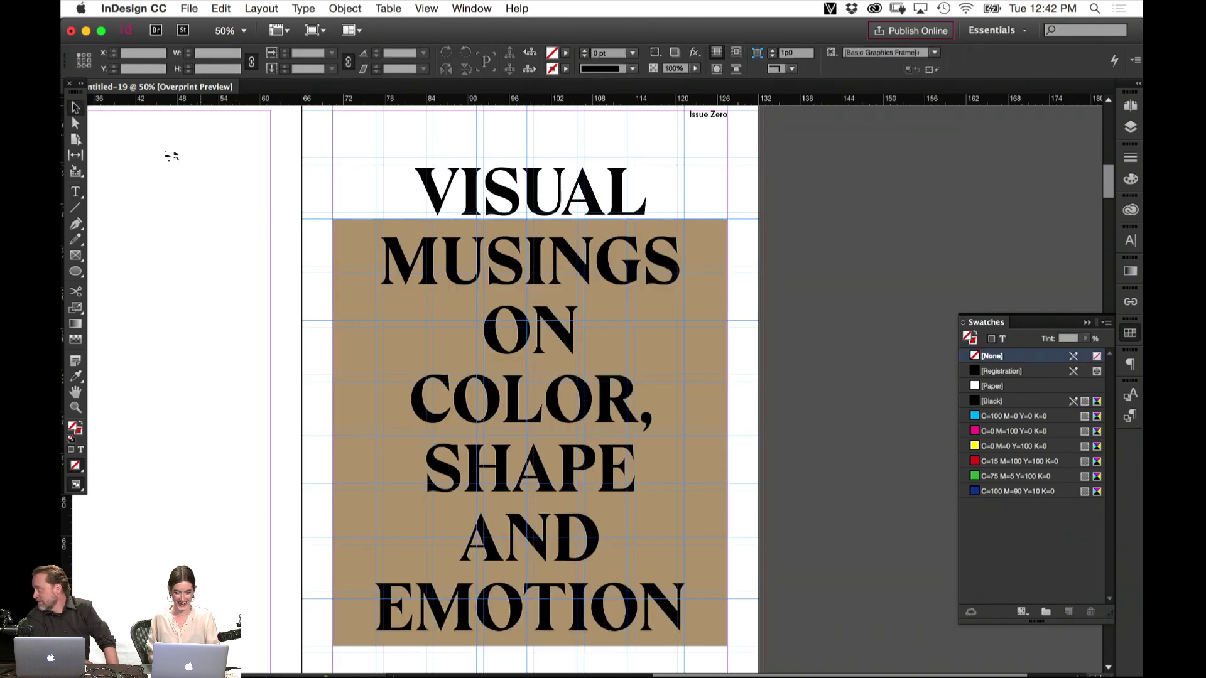
Hide the guides, fit the title frame to its text, and move it down over the tan rectangle to Y 17p10.875
key("w")
scroll(850, 269, "down", 3)
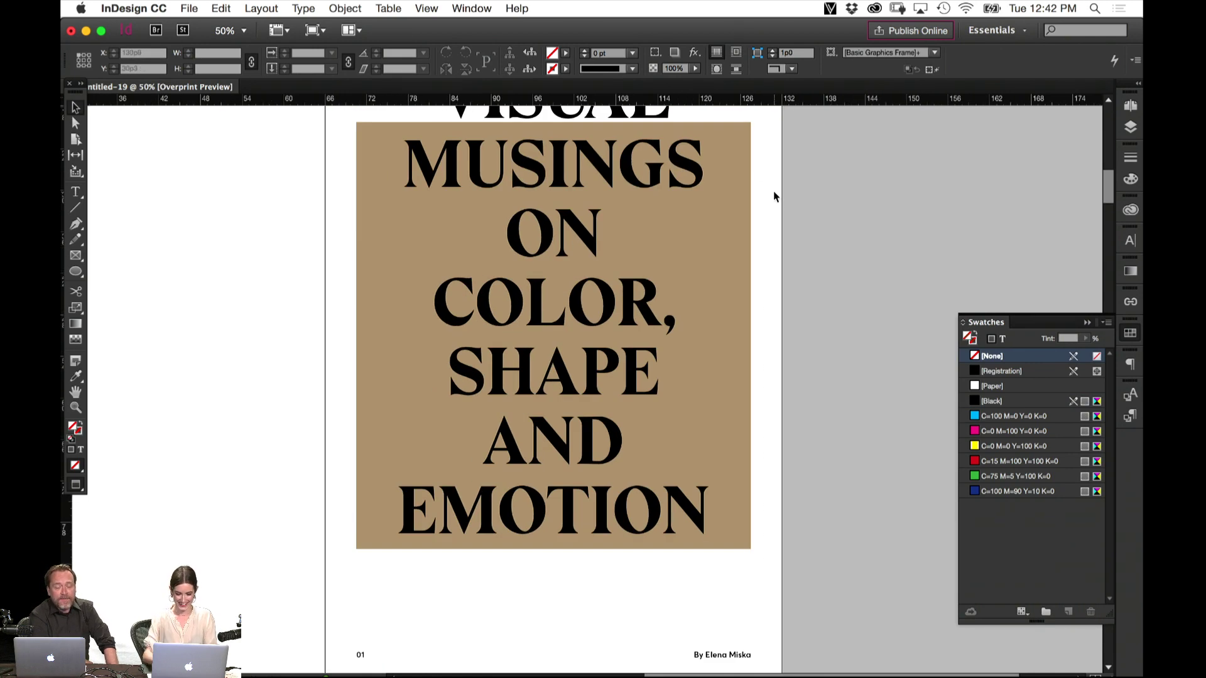
key("super+minus")
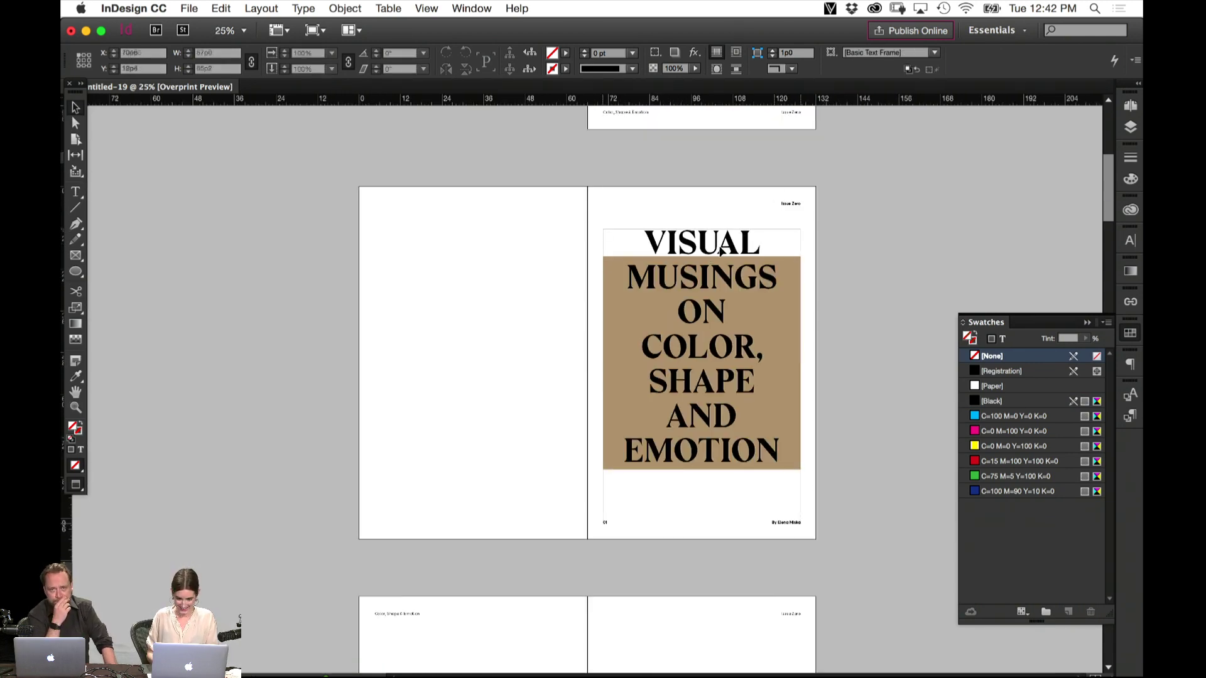
left_click(744, 251)
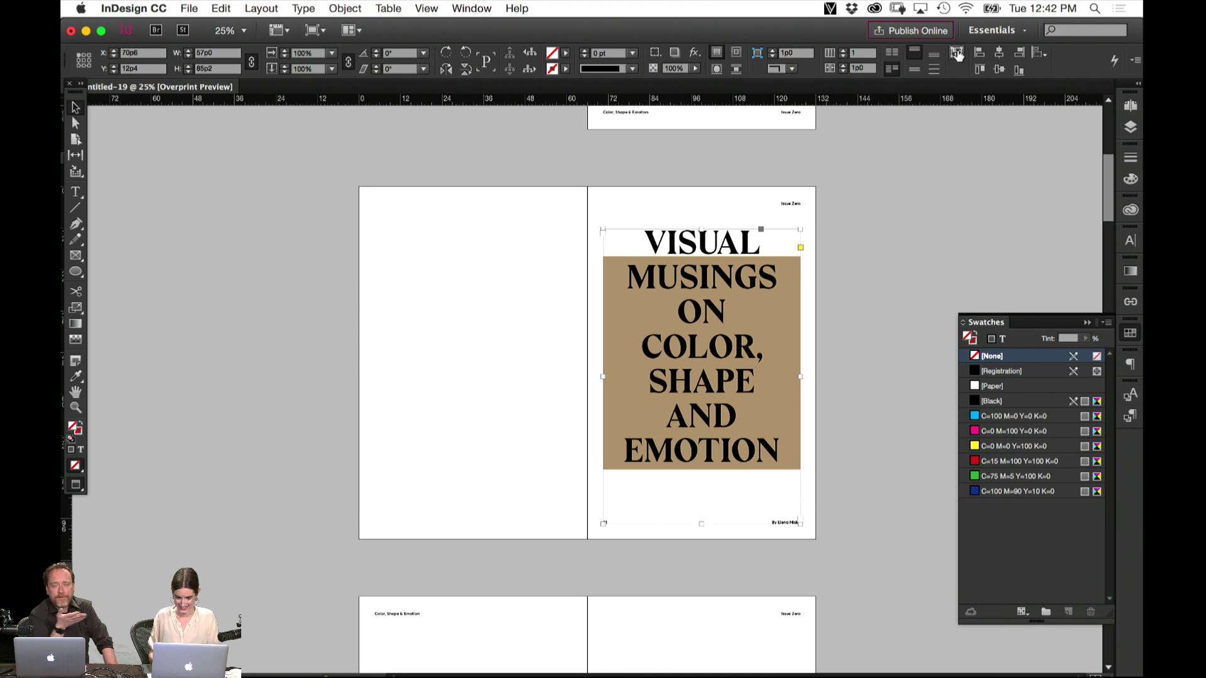
key("super+alt+c")
left_click_drag(722, 241, 738, 242)
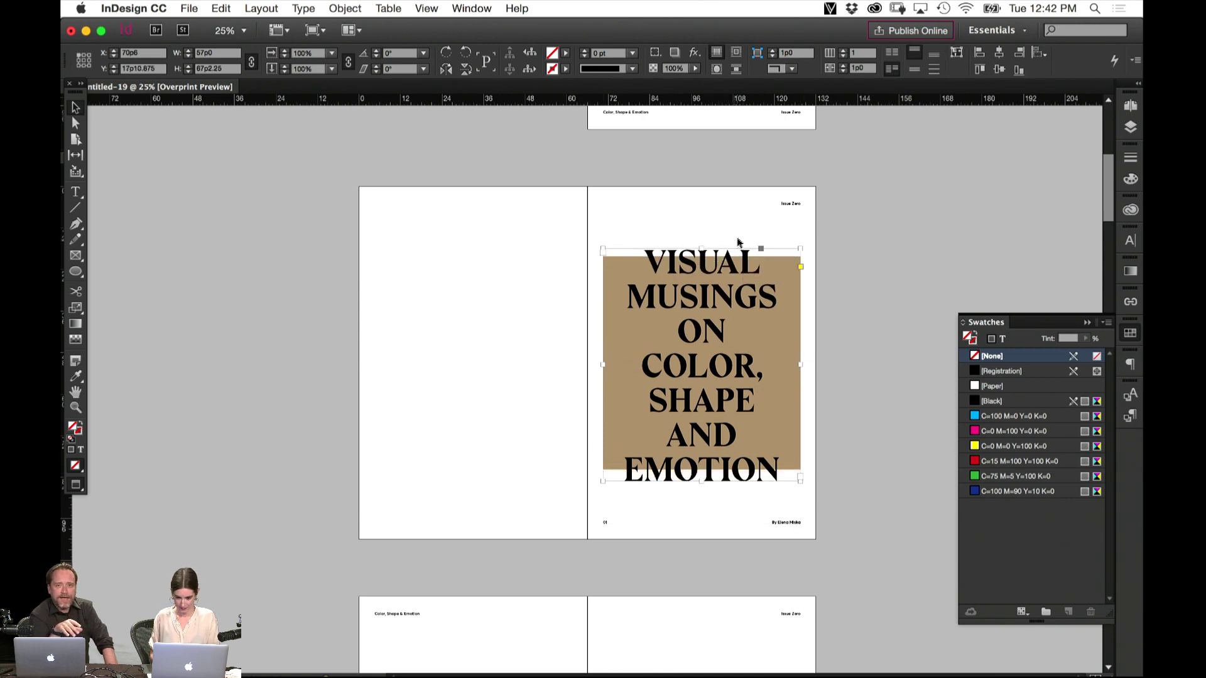
Nudge the stacked title frame up over the tan rectangle to Y 17p2.875 and deselect it
key("Up")
key("Up")
key("Up")
key("Up")
key("Up")
key("Up")
key("Up")
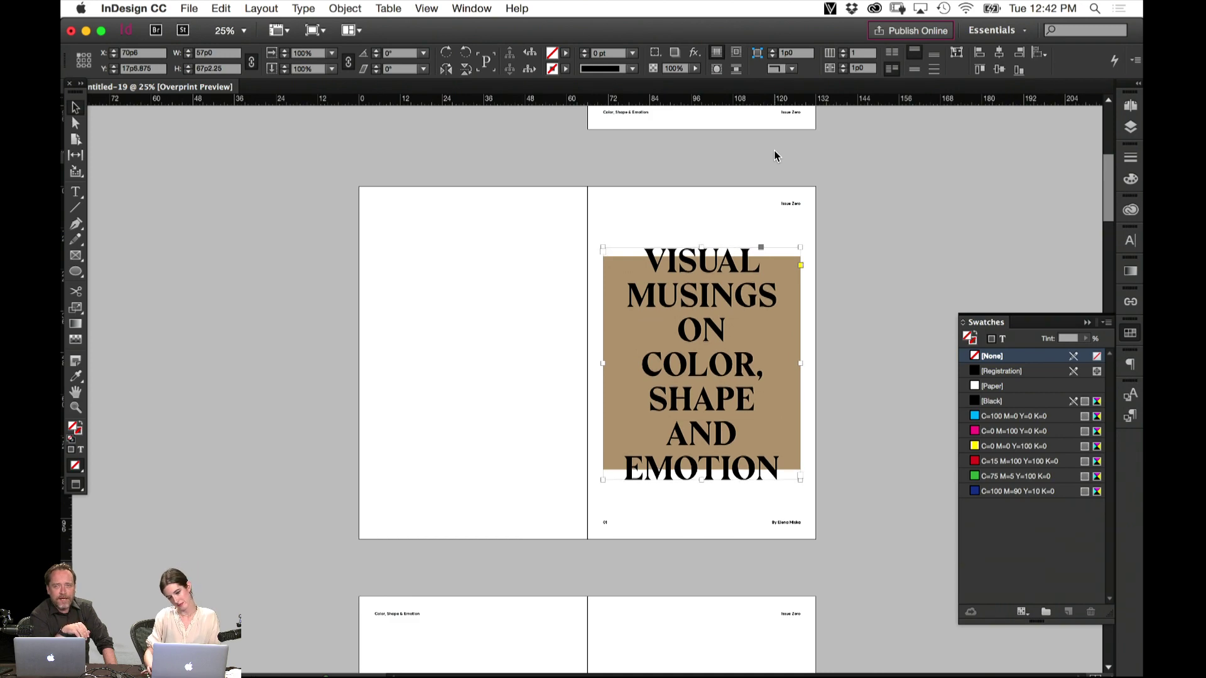
left_click(856, 227)
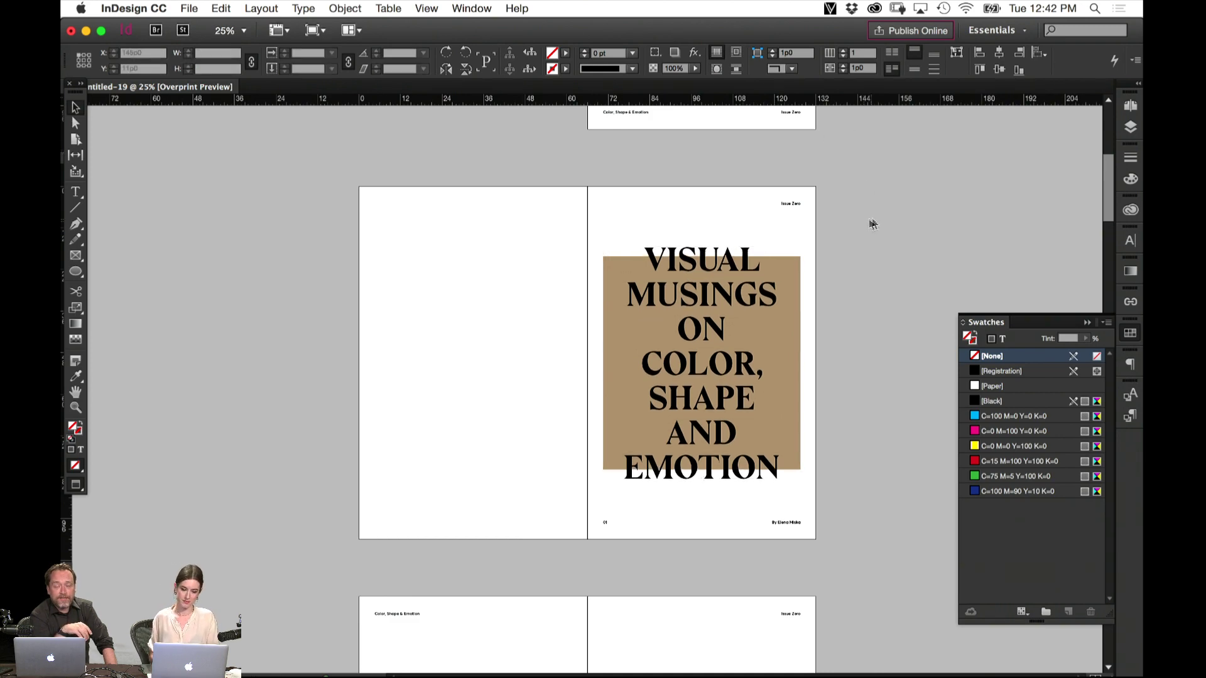
Examine how the stacked title sits over the tan rectangle, with and without guides, up close and in the whole spread
left_click_drag(934, 212, 773, 235)
key("super+equal")
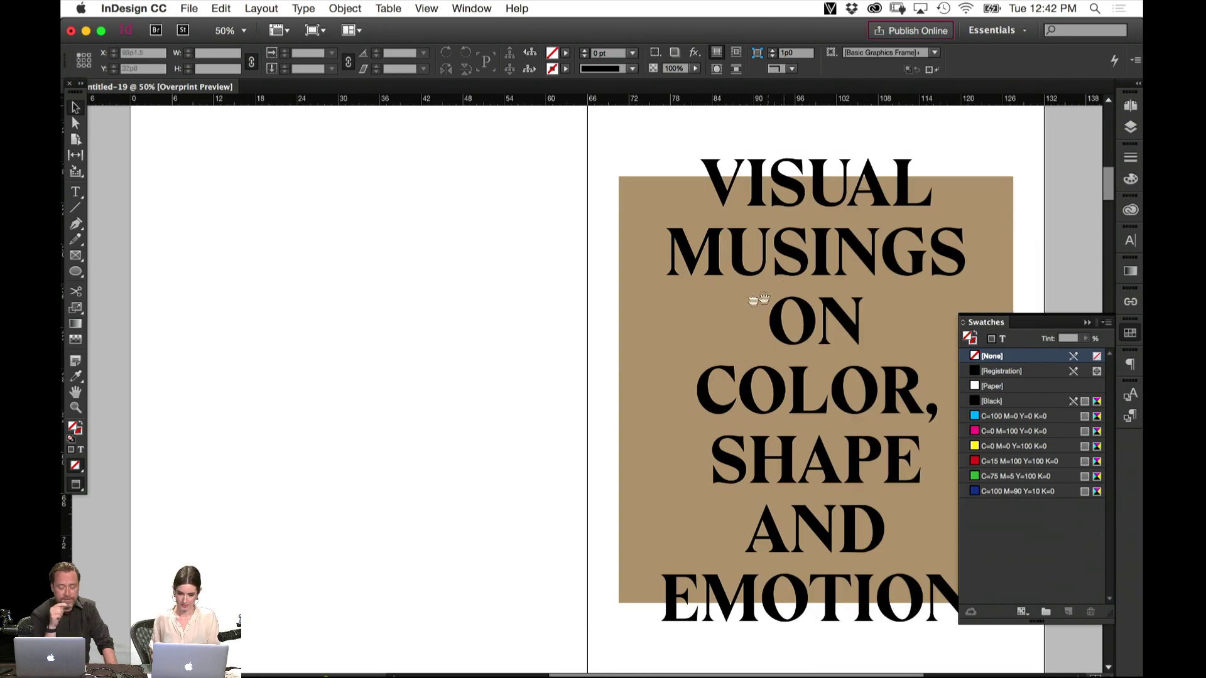
left_click_drag(759, 299, 515, 310)
key("w")
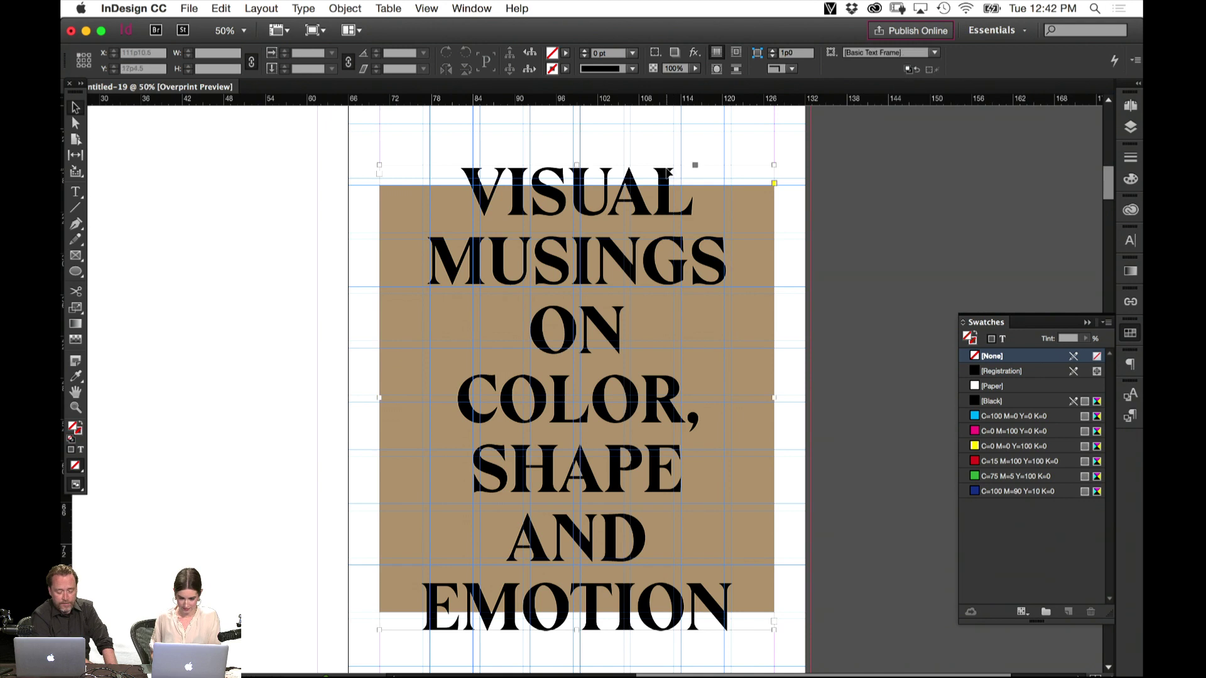
left_click(669, 160)
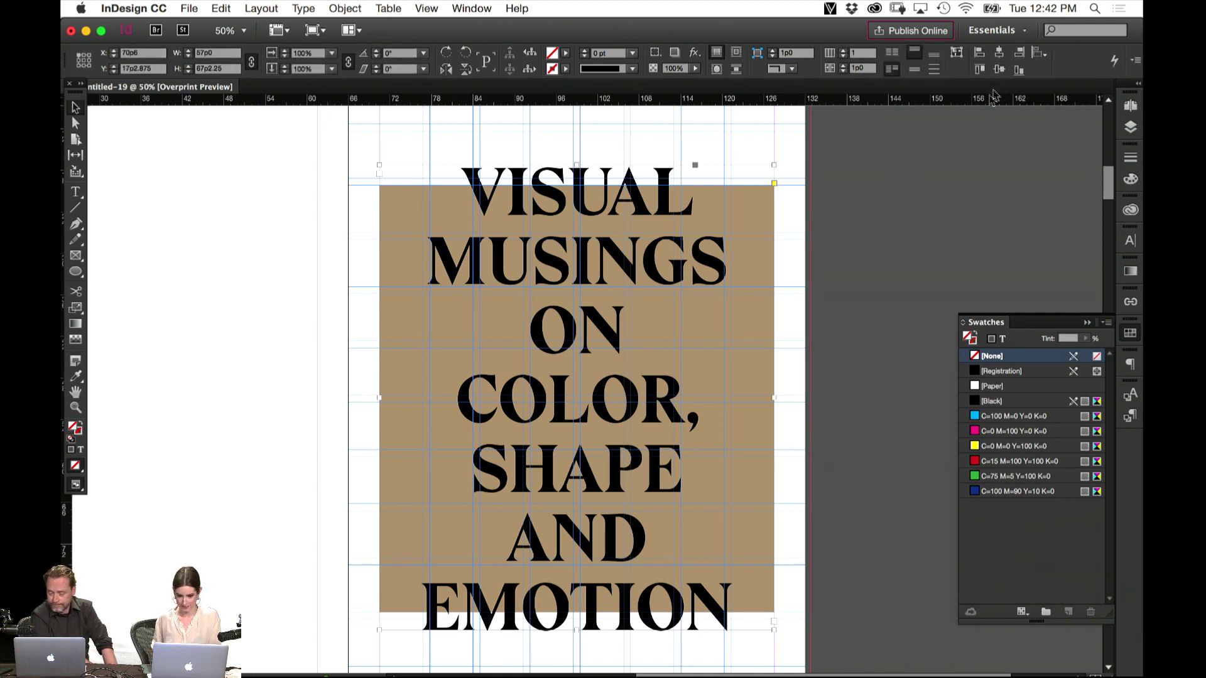
left_click(923, 195)
key("w")
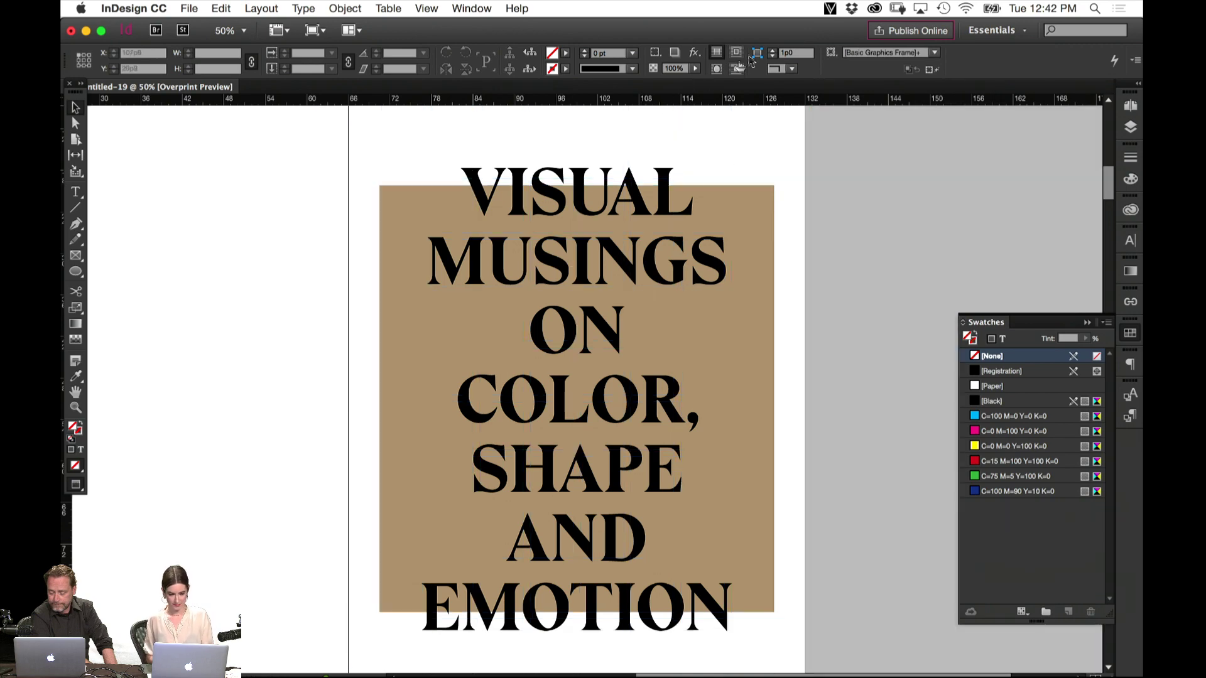
key("super+minus")
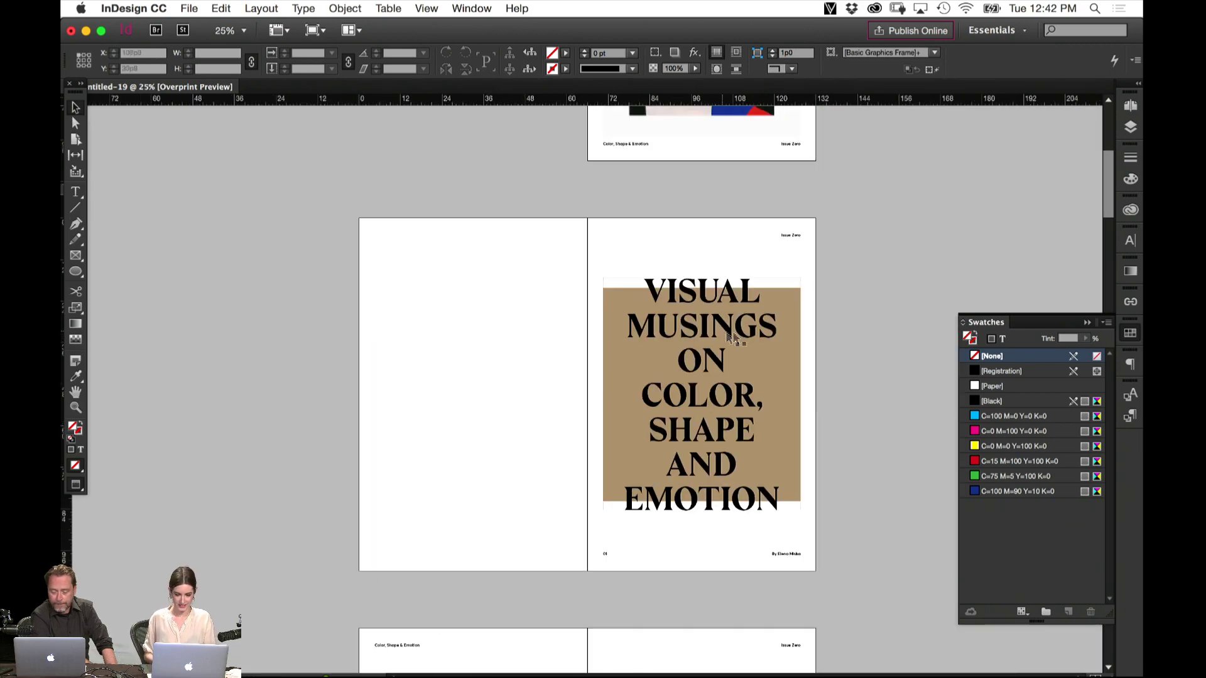
scroll(727, 347, "up", 3)
scroll(772, 295, "down", 3)
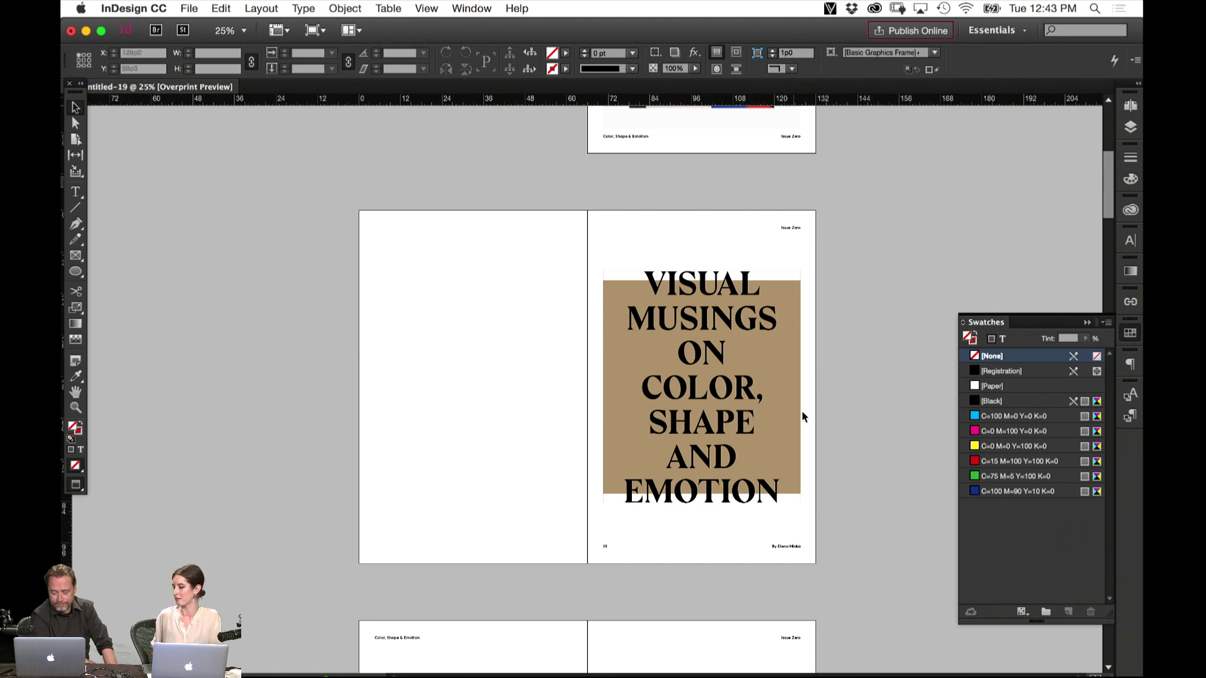
key("super+equal")
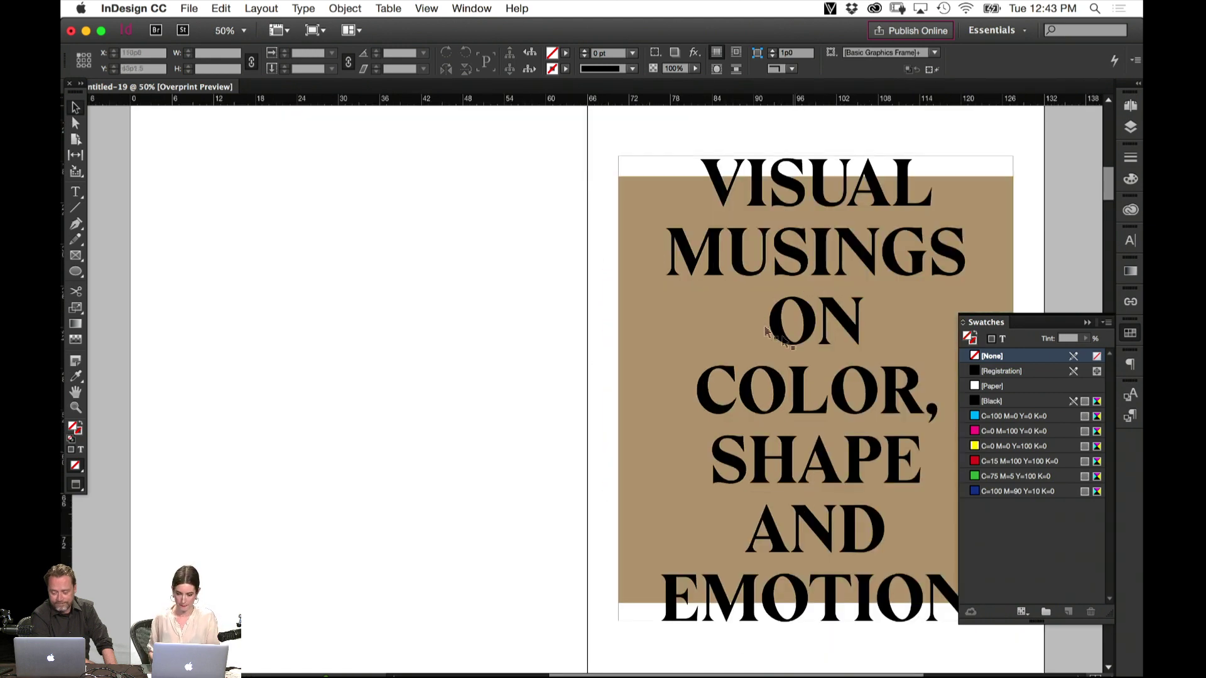
left_click_drag(525, 305, 194, 274)
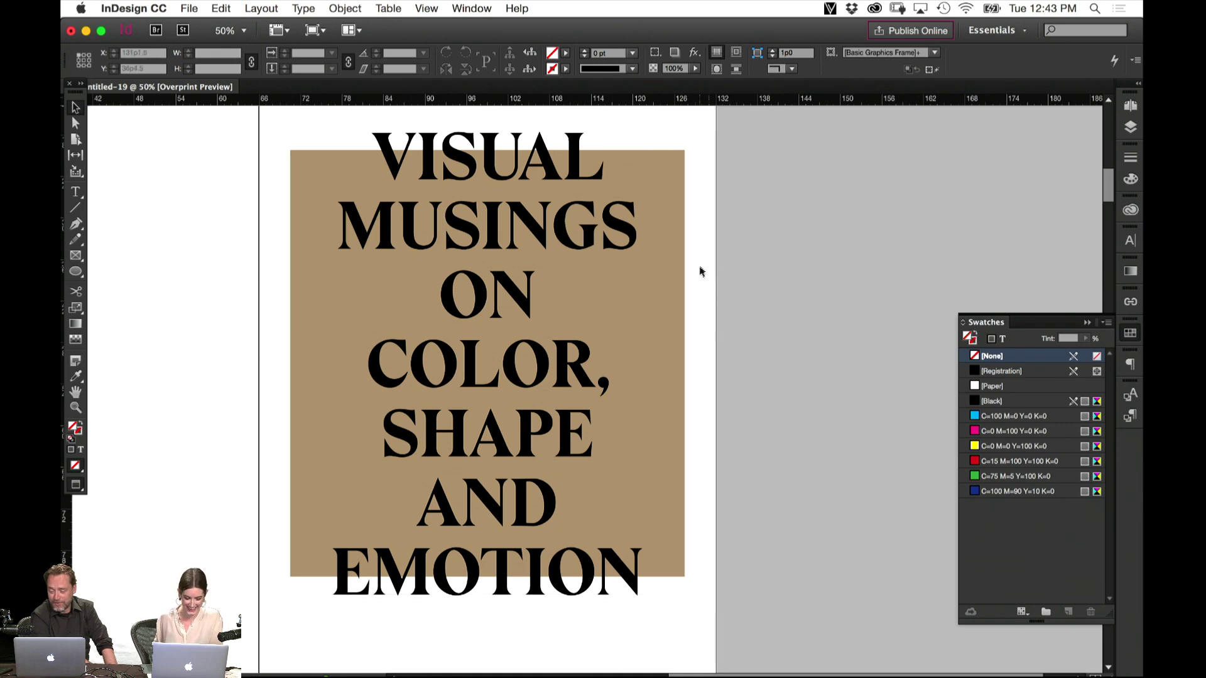
left_click_drag(674, 278, 518, 382)
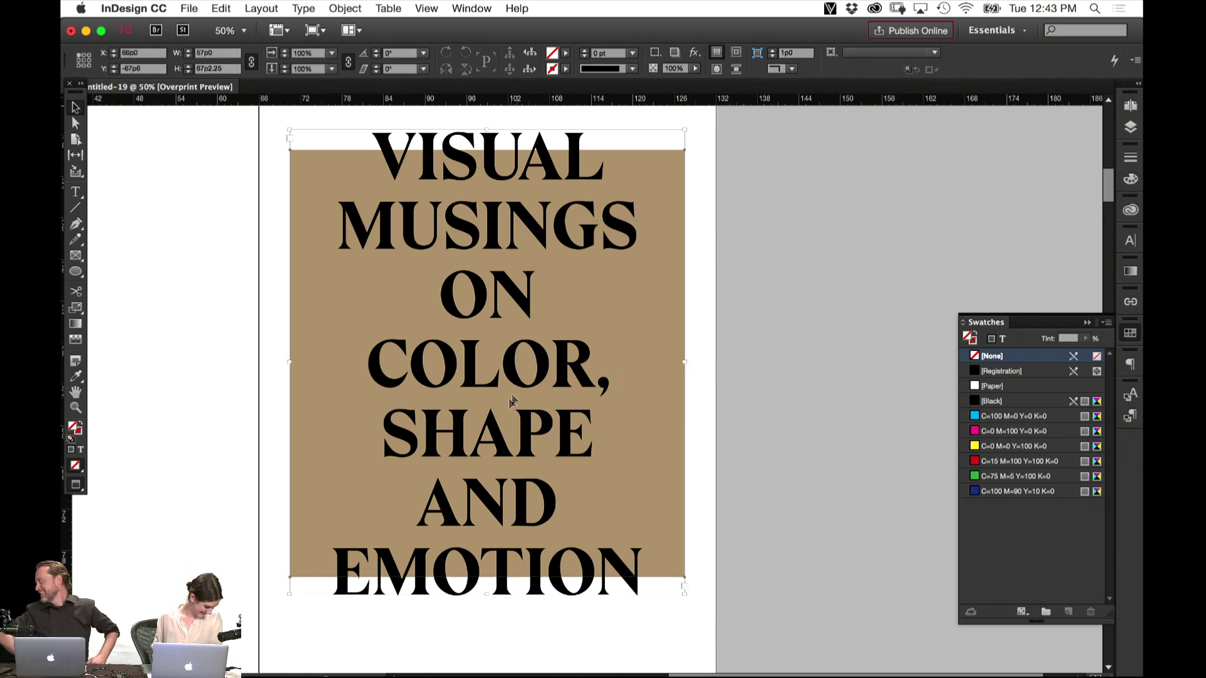
Show the guides on the following spread, pages 02 and 03, and collapse the Swatches panel
scroll(406, 512, "down", 15)
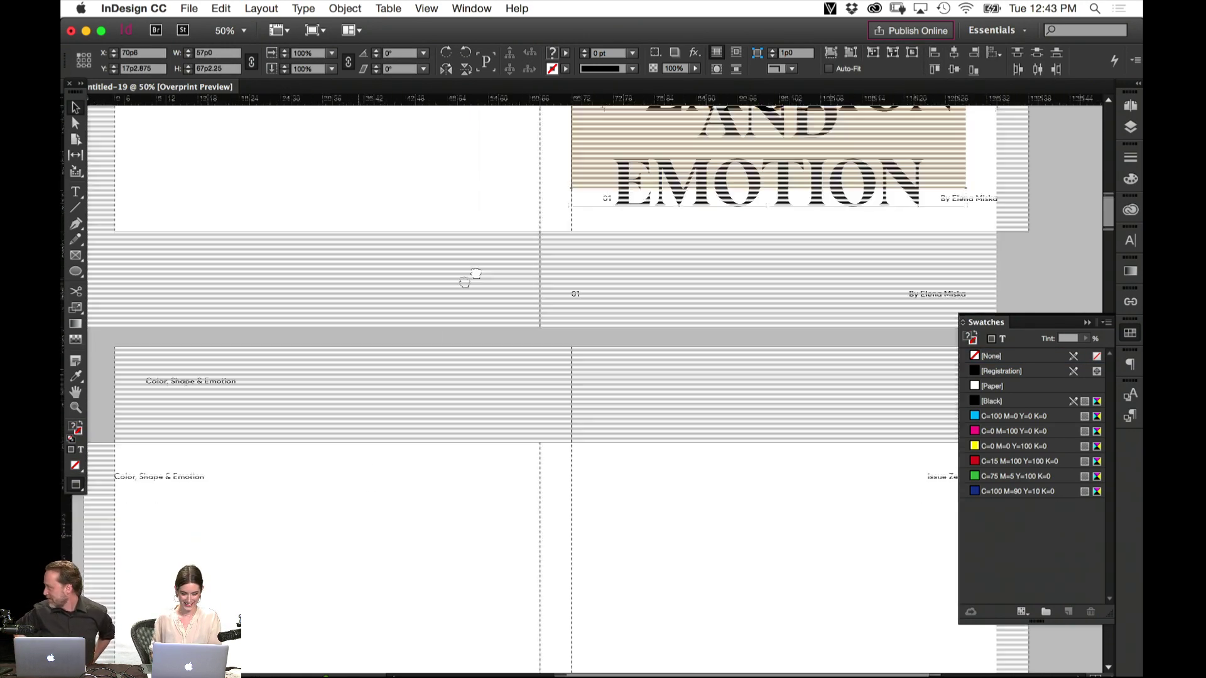
key("w")
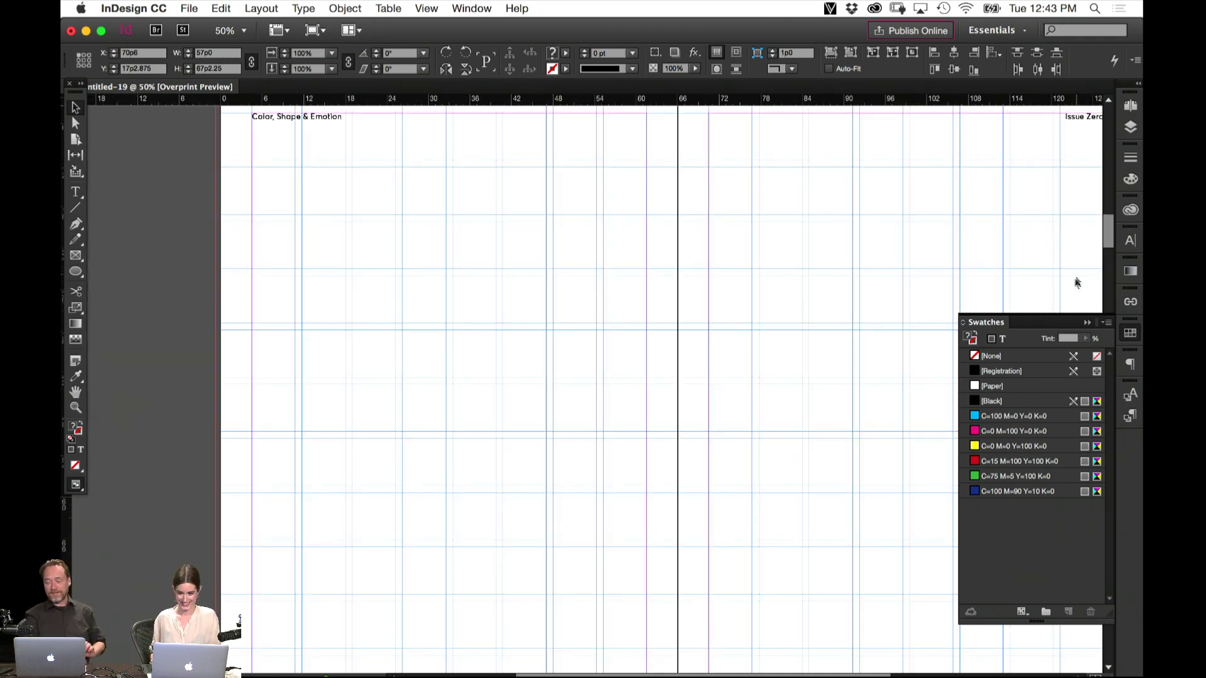
left_click(1087, 322)
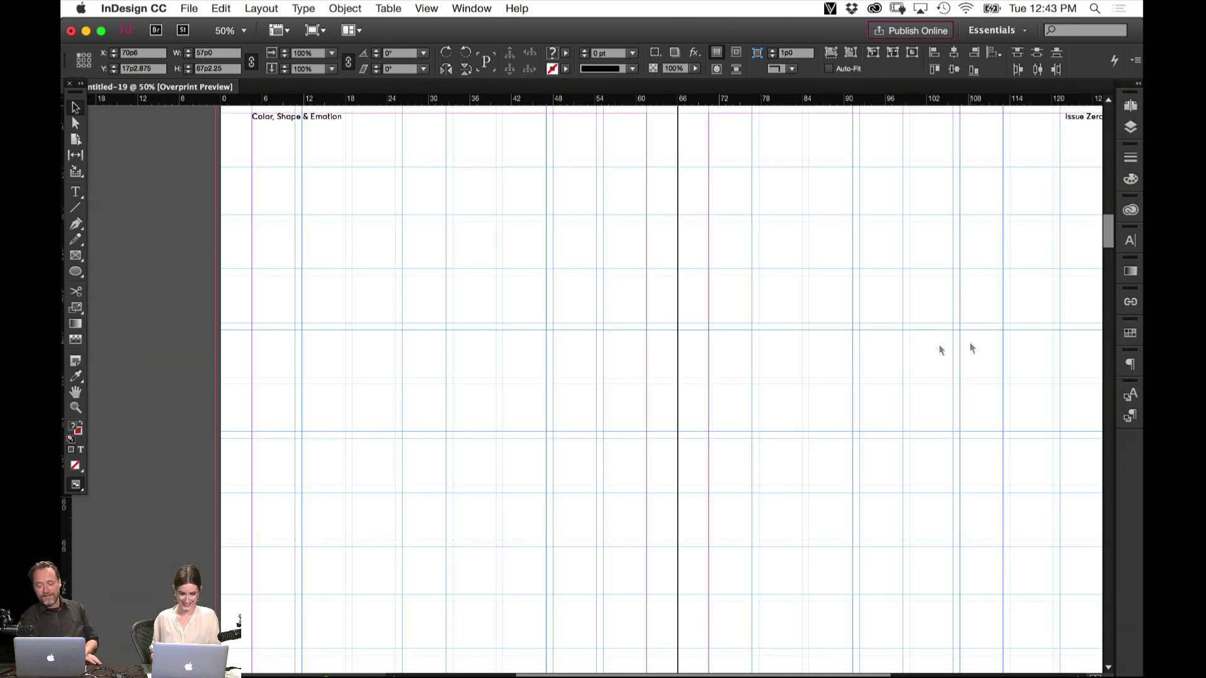
Place the Gouchae-Collage-2_10.17.16.jpg image from the Links folder on page 02 at the left margin, X 4p6, Y 20p2
left_click(374, 232)
key("cmd+d")
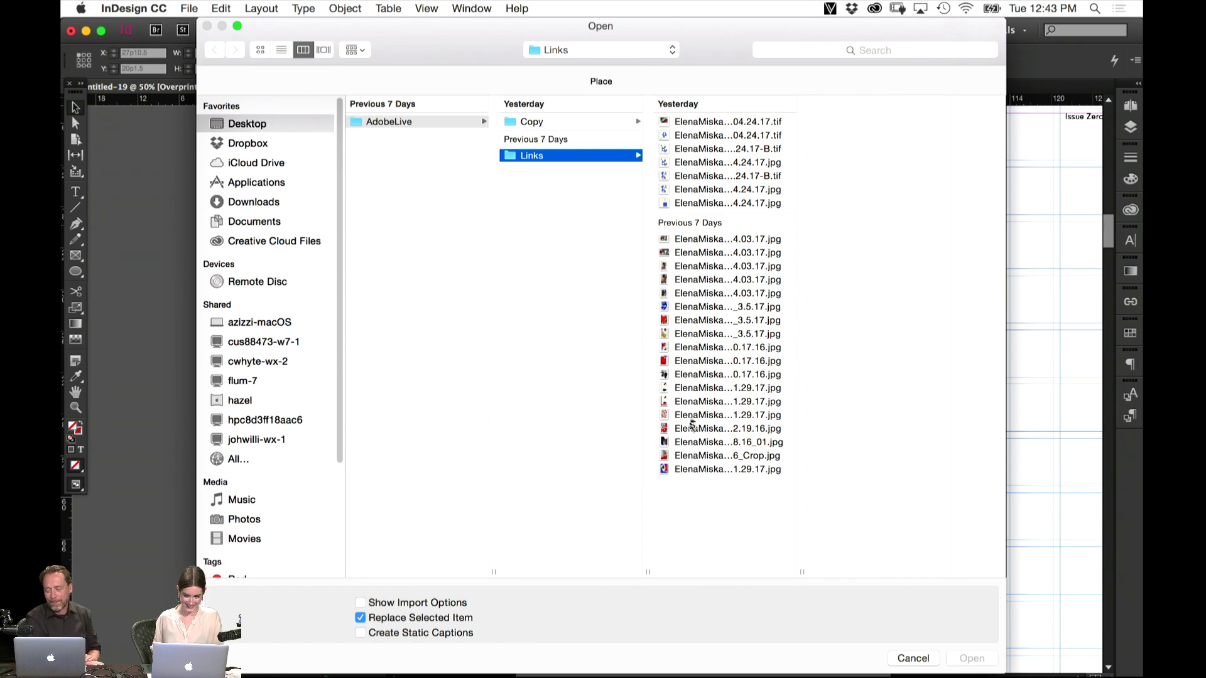
left_click(696, 239)
key("Down")
key("Down")
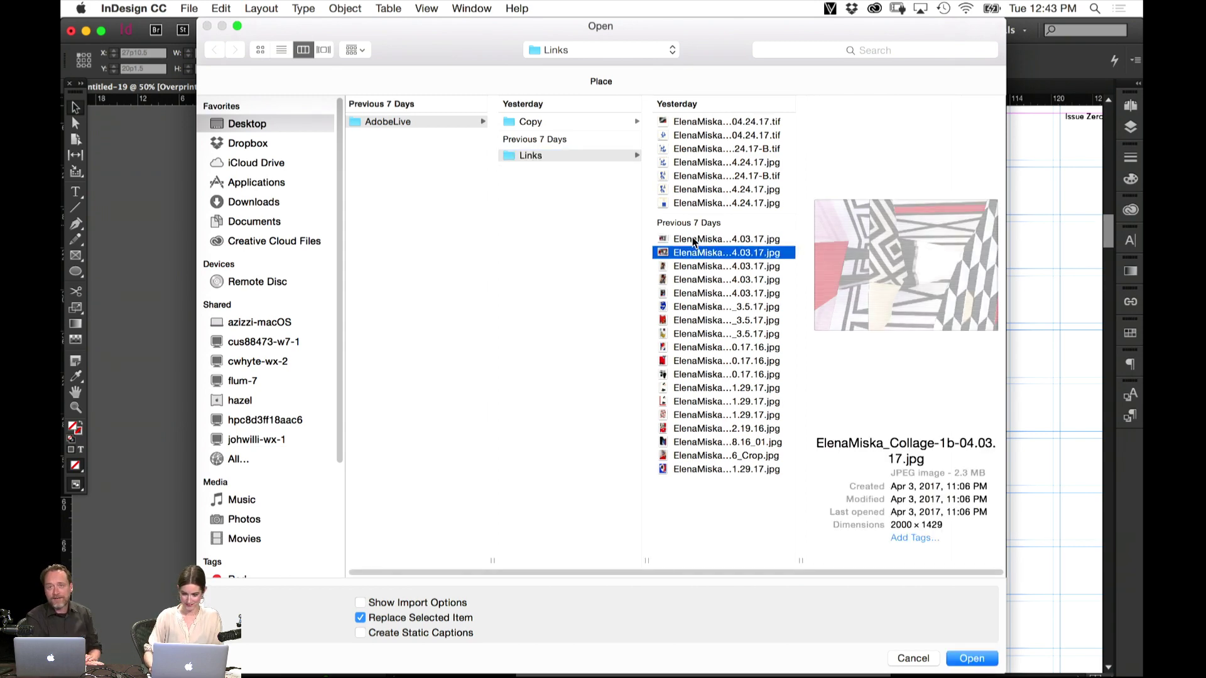
key("Down")
key("Down")
key("Down")
key("Down")
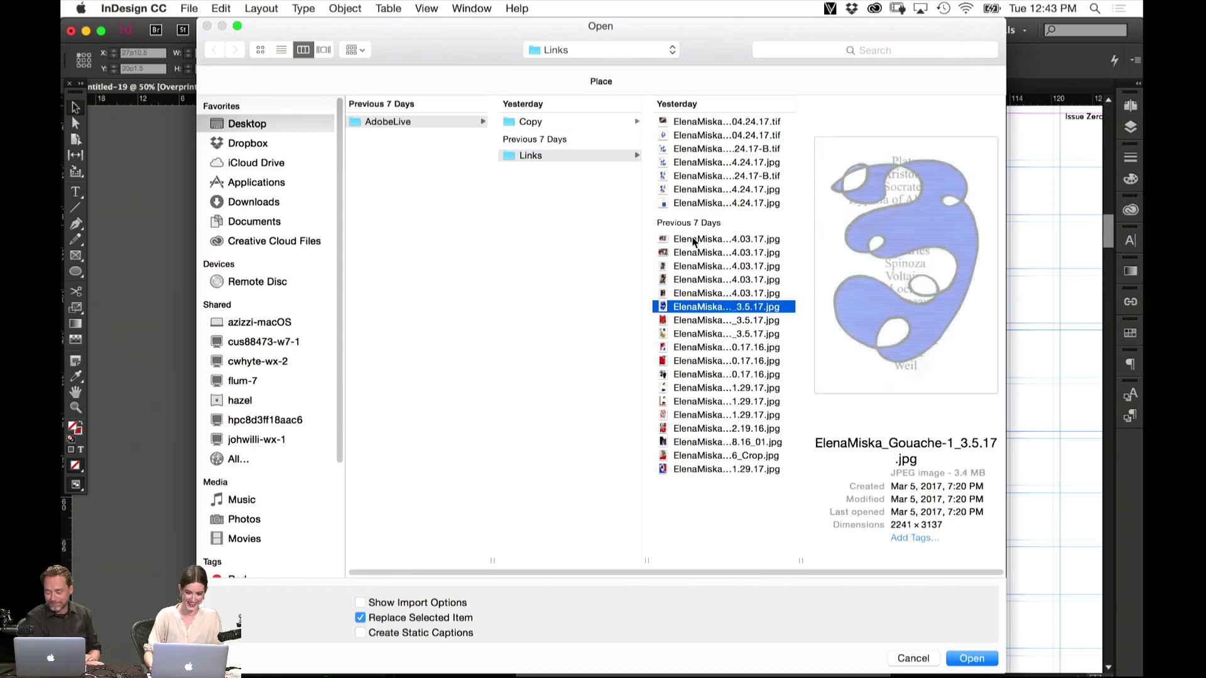
key("Down")
key("Down")
key("Down")
key("Down")
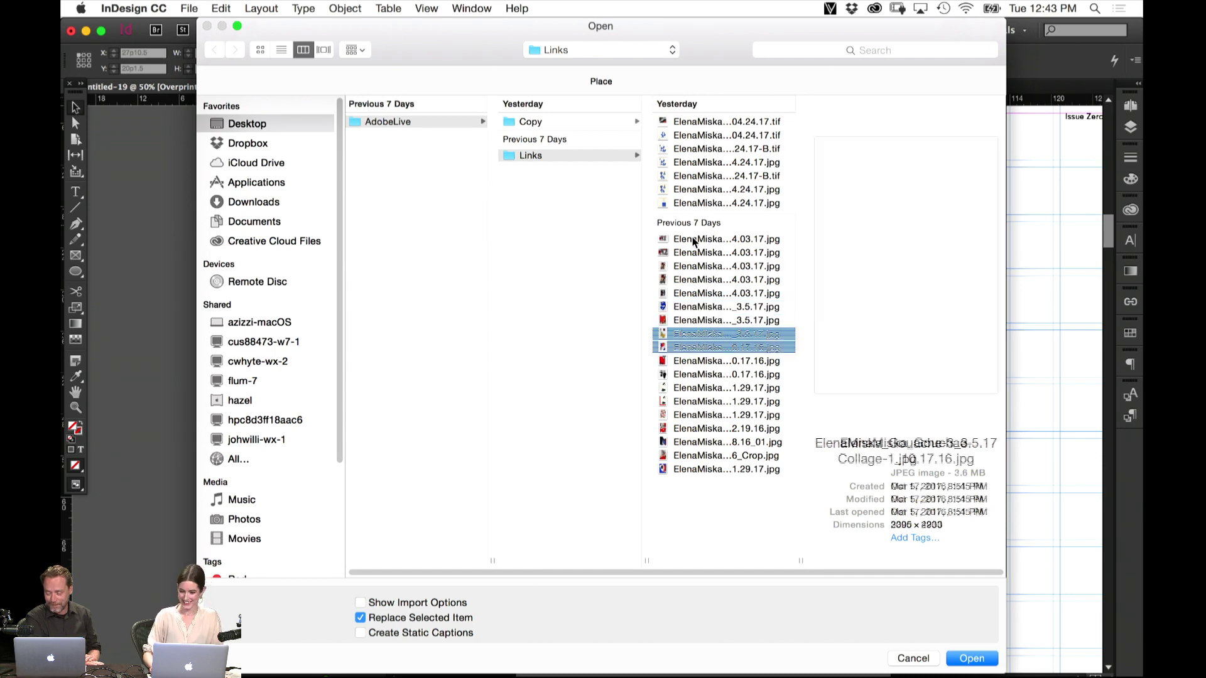
key("Up")
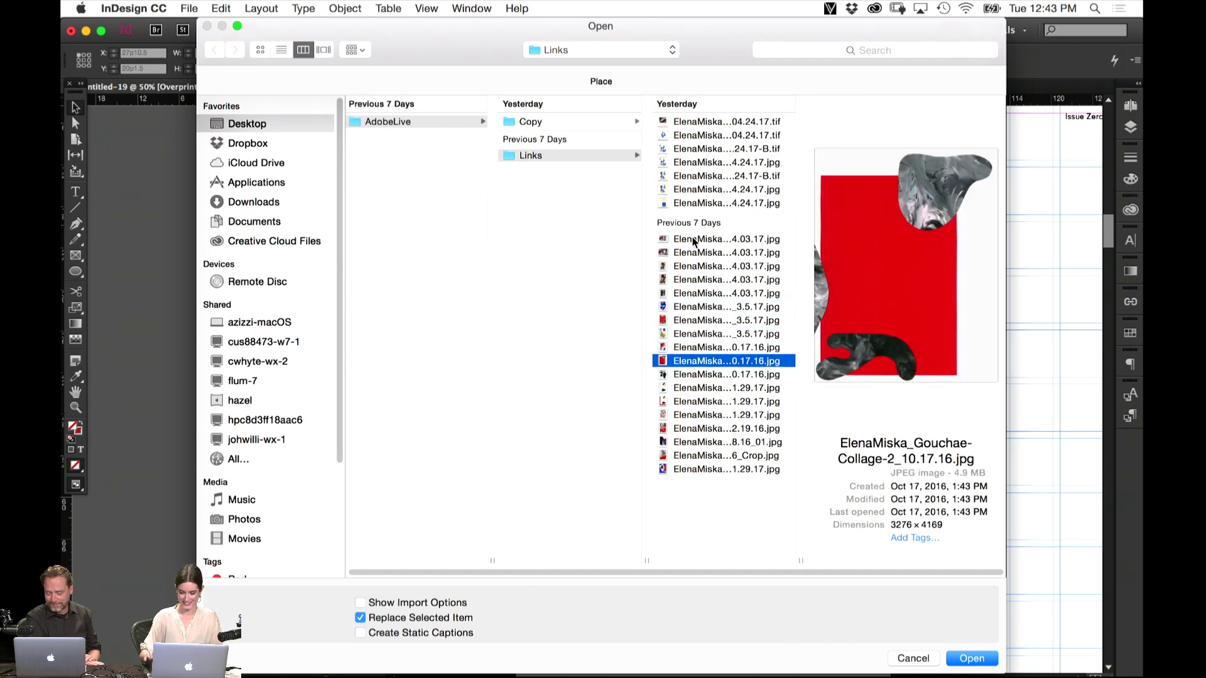
key("Return")
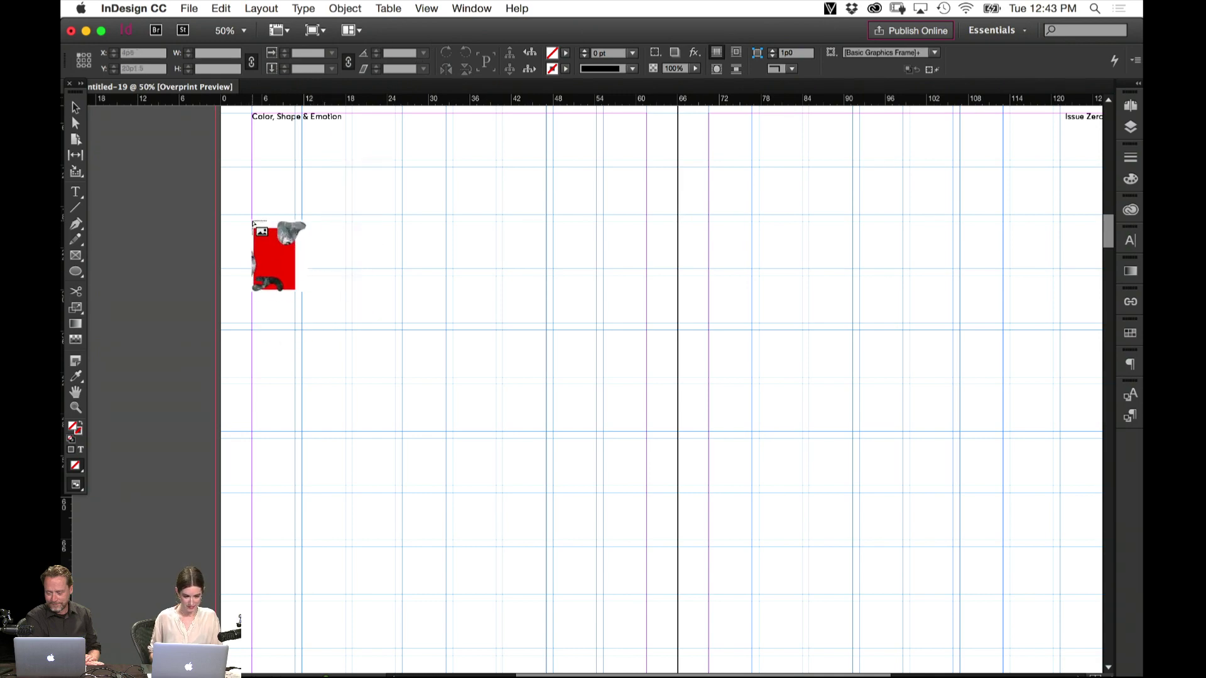
left_click(252, 221)
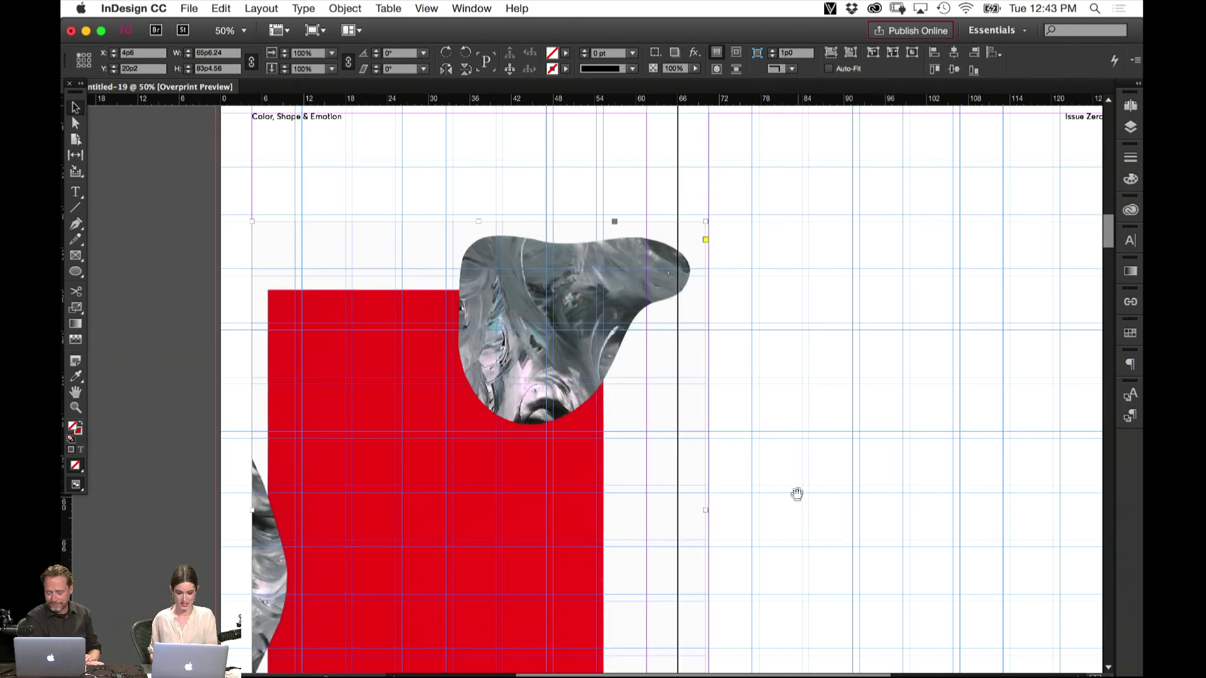
Try to scale the placed collage image freehand with the Scale tool
scroll(817, 353, "down", 5)
scroll(817, 353, "left", 2)
key("s")
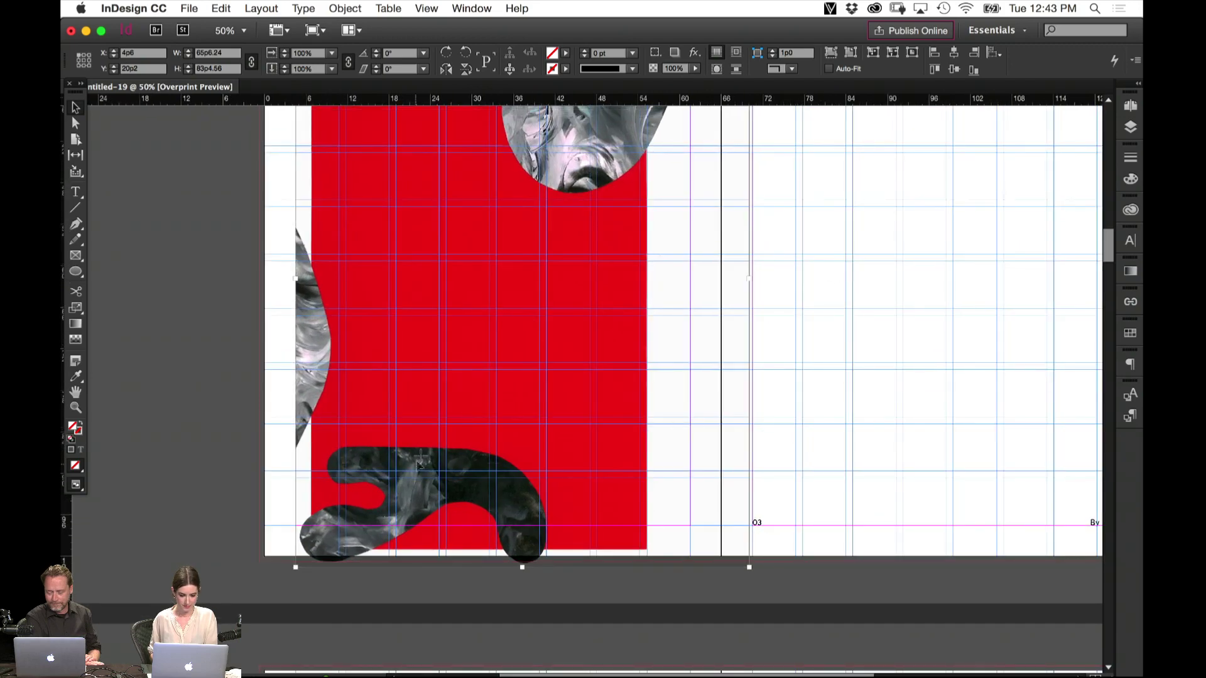
left_click_drag(363, 520, 418, 420)
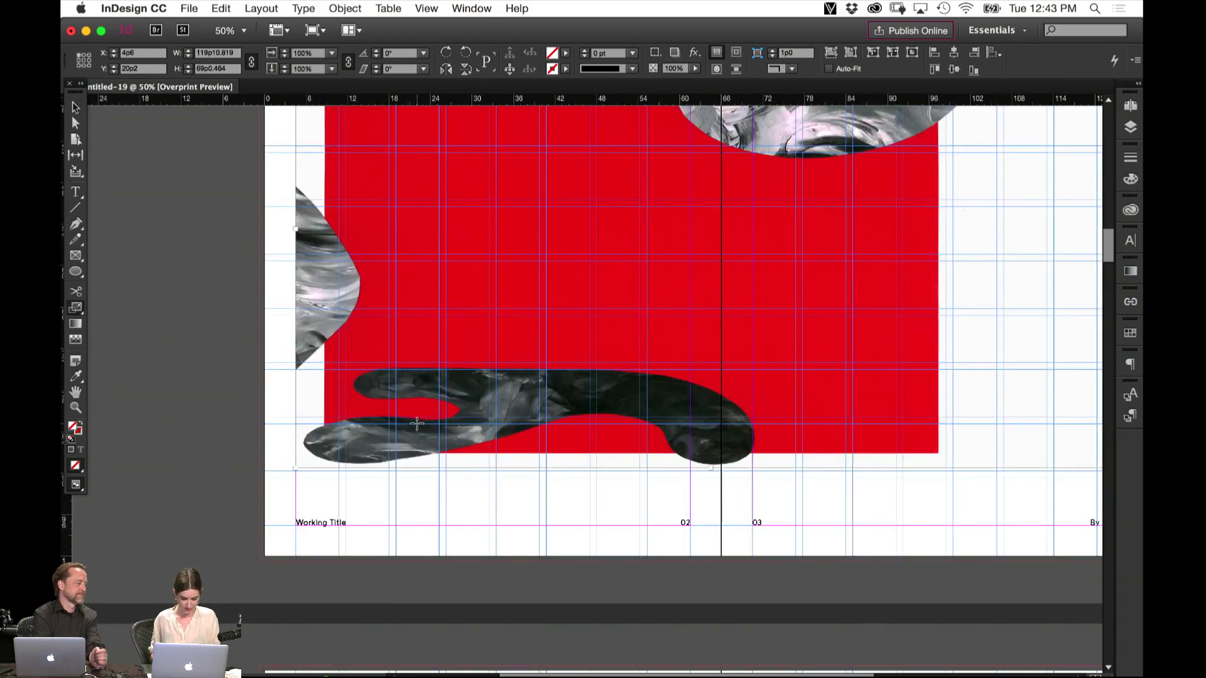
key("super+z")
Move the collage image up along the left margin to Y 6p3.44, with its bottom edge on a row guide
left_click(523, 336)
key("super+z")
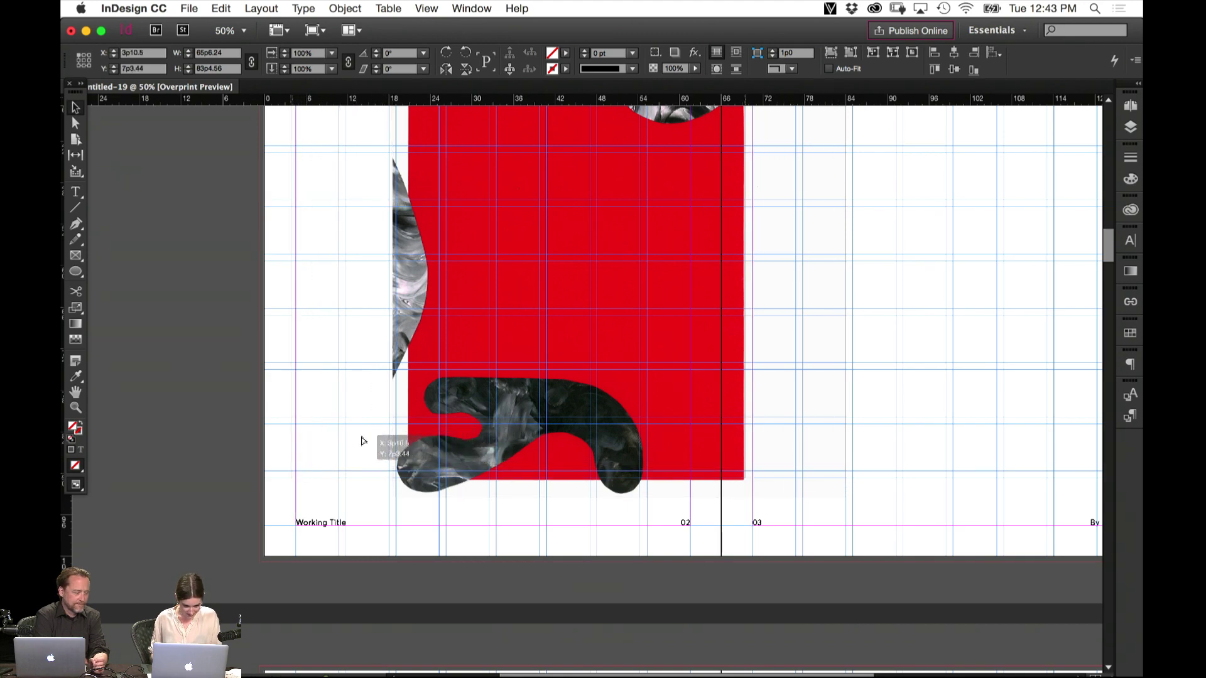
key("super+z")
left_click(521, 289)
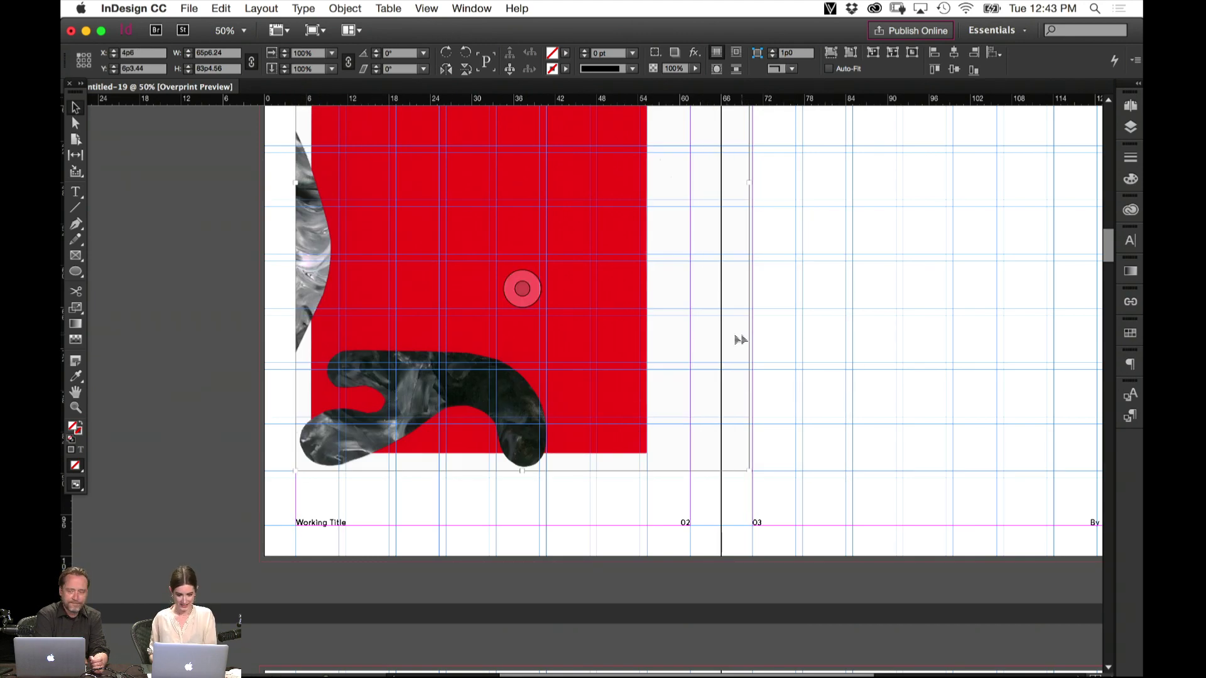
scroll(722, 471, "up", 5)
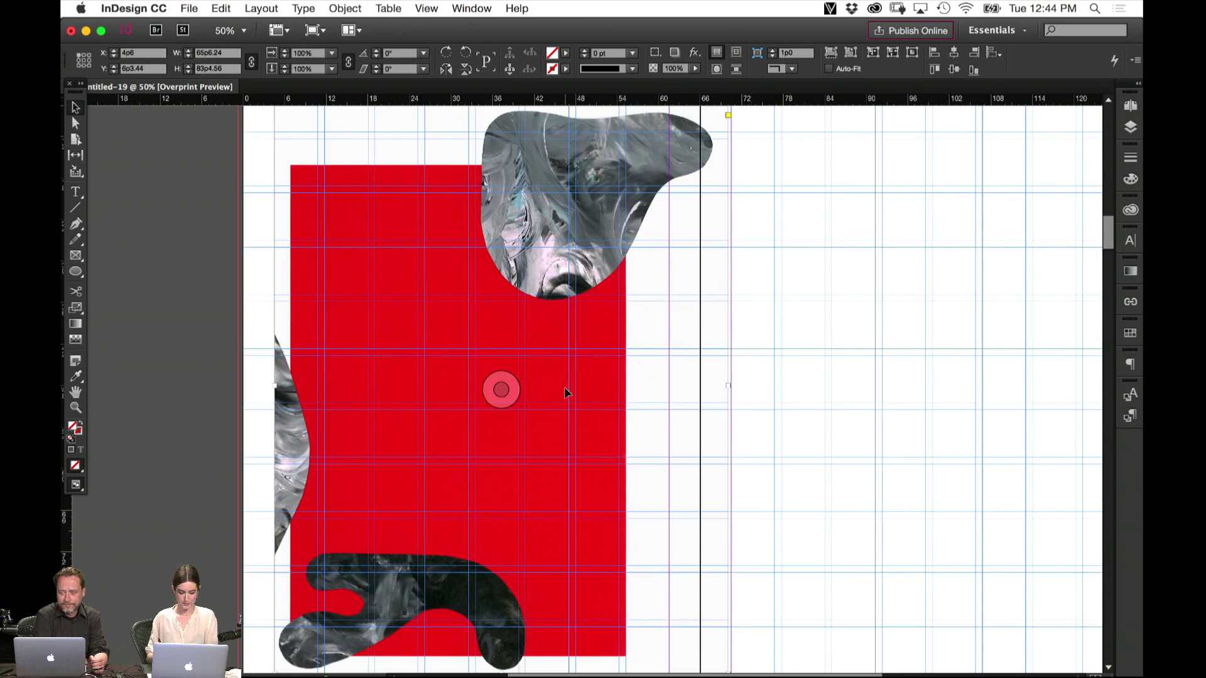
Scale the collage image to about 76.2% from its bottom-left corner, and trim its right edge to the column guide, 49p9 wide
key("super+minus")
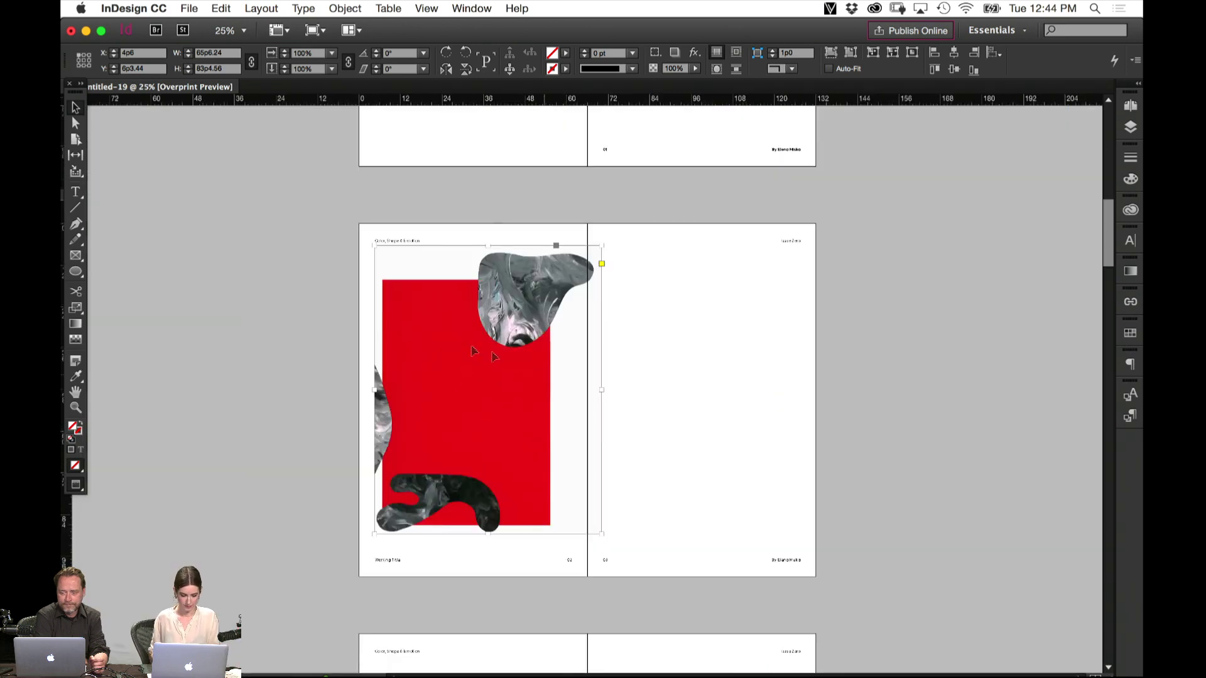
key("e")
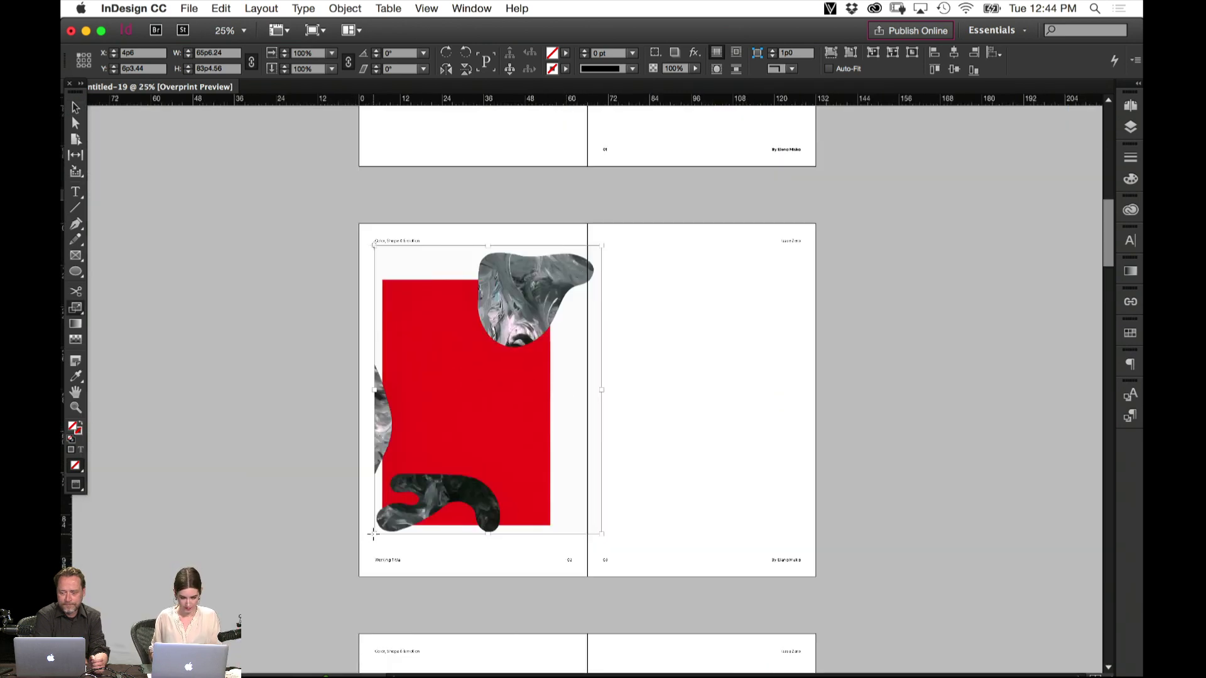
left_click(374, 534)
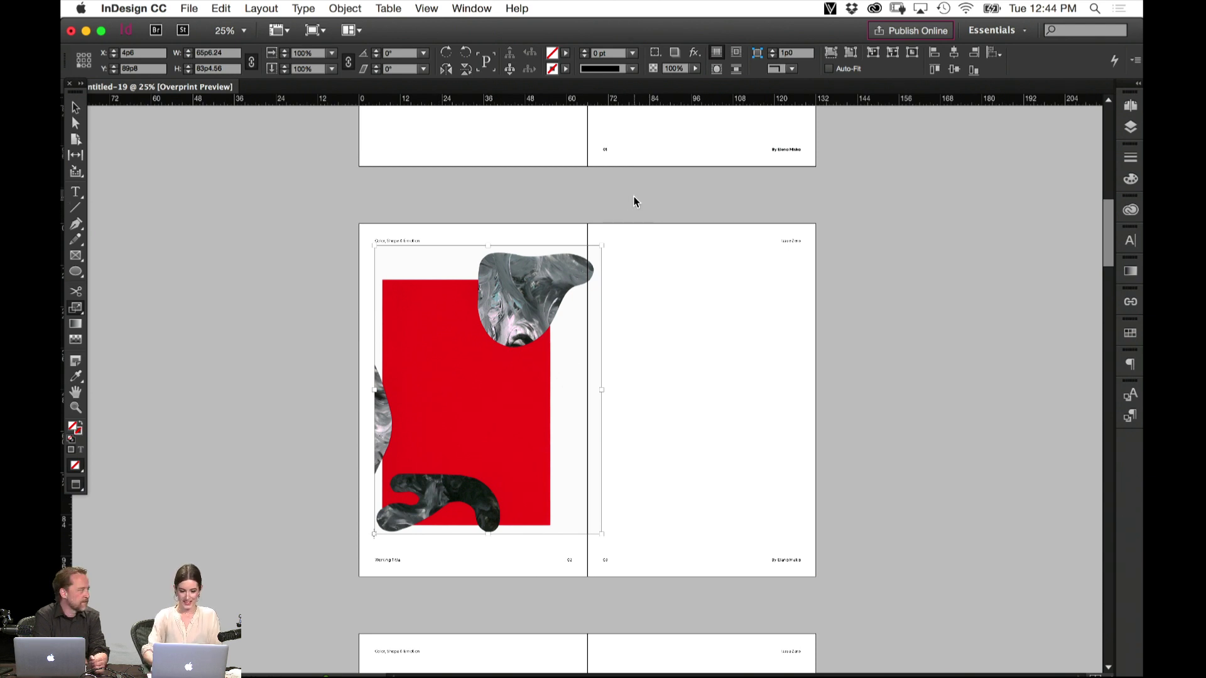
key("super+equal")
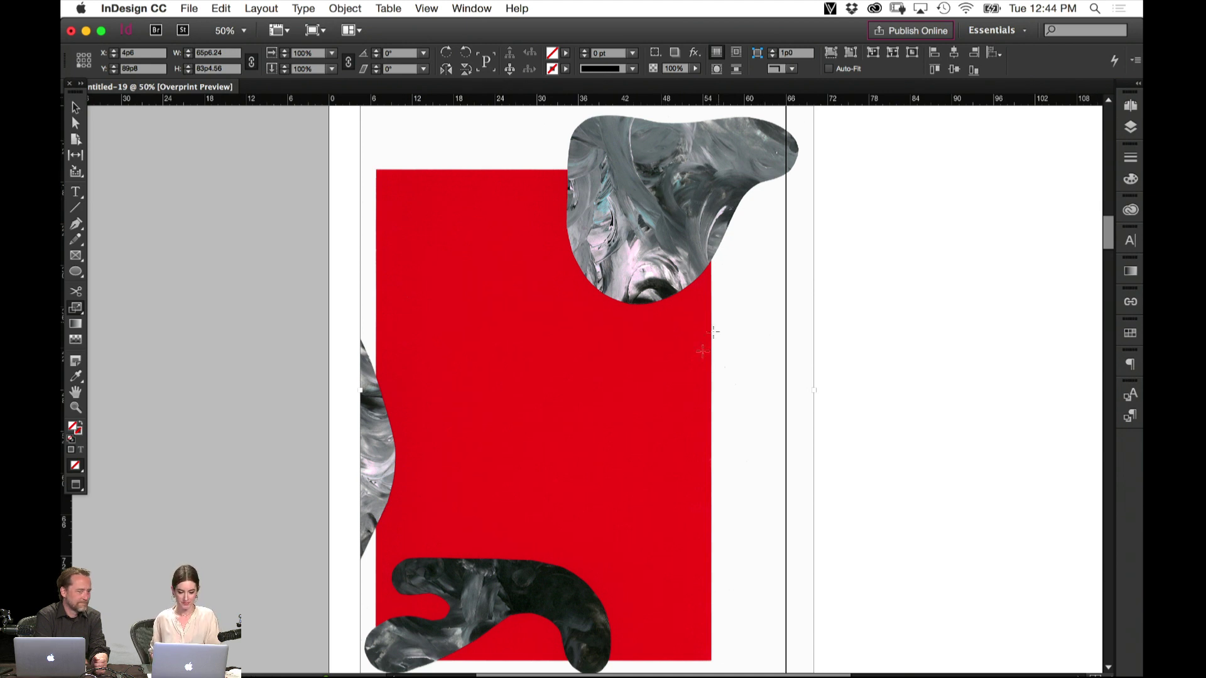
left_click_drag(660, 427, 730, 302)
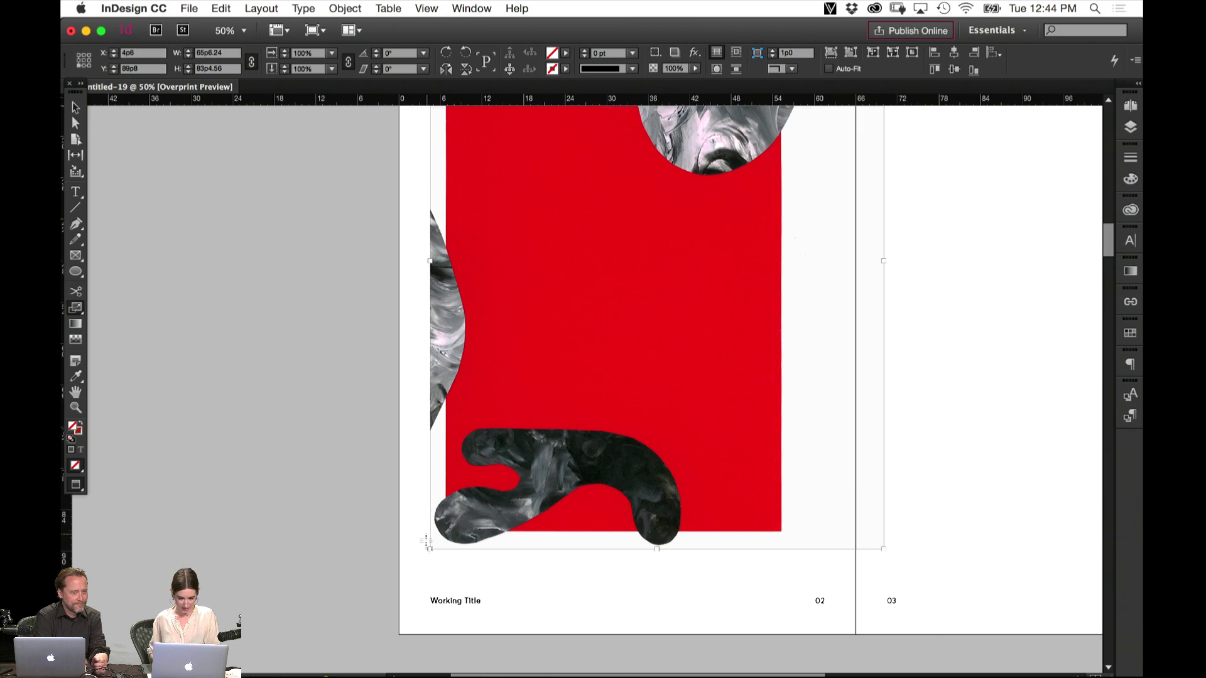
left_click_drag(714, 370, 712, 375)
scroll(709, 375, "up", 5)
scroll(709, 375, "right", 3)
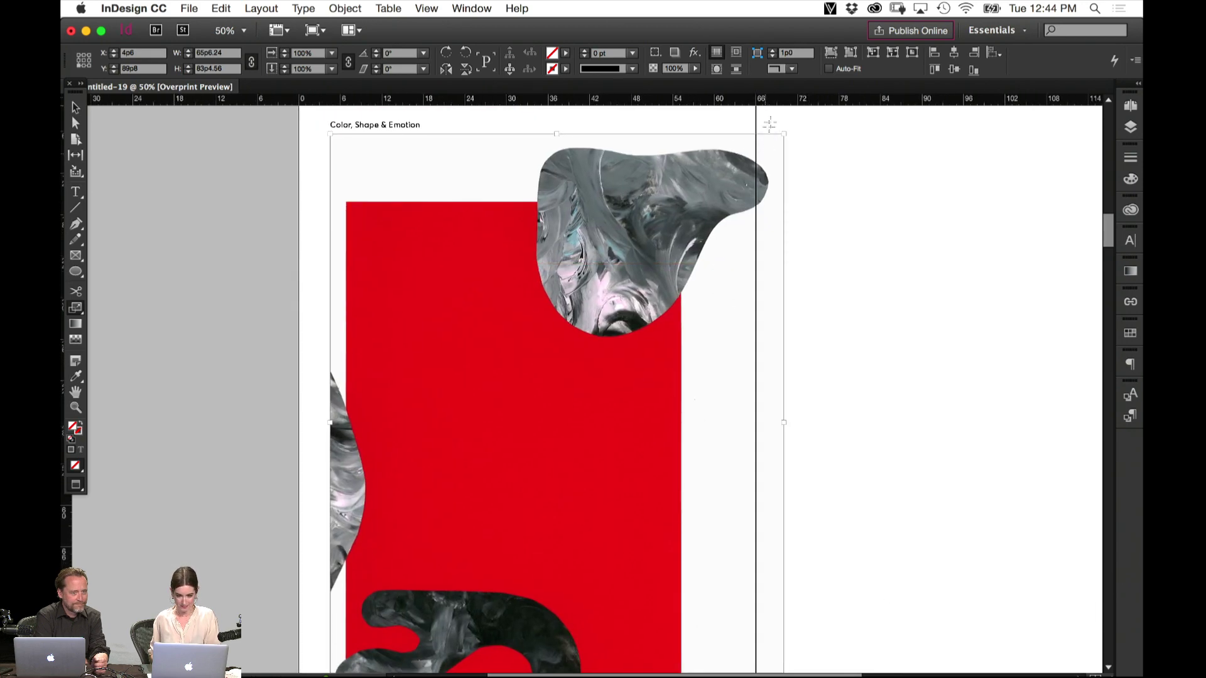
key("w")
left_click_drag(783, 130, 688, 270)
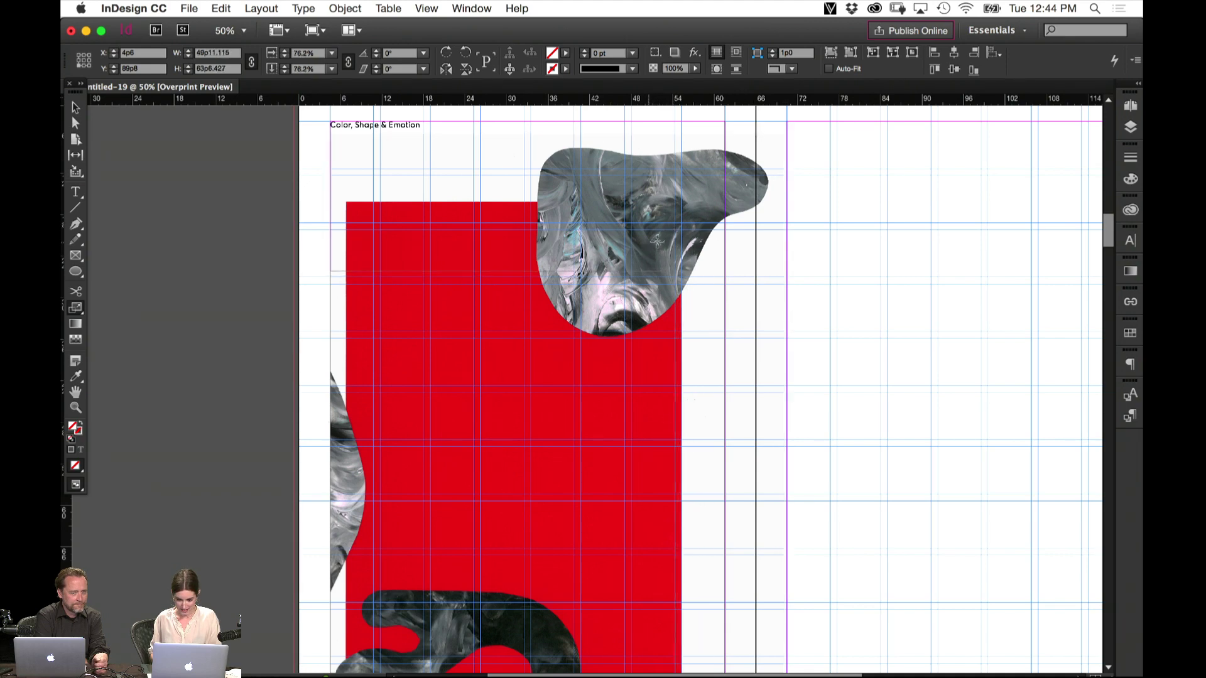
key("v")
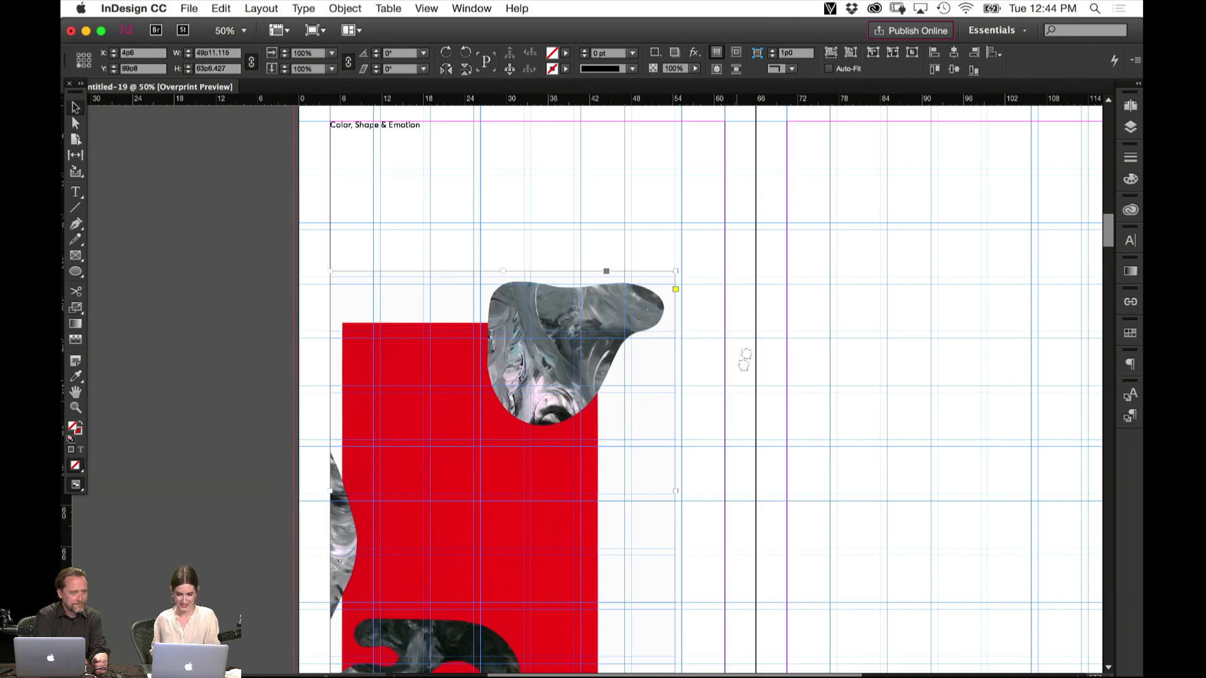
scroll(743, 352, "down", 5)
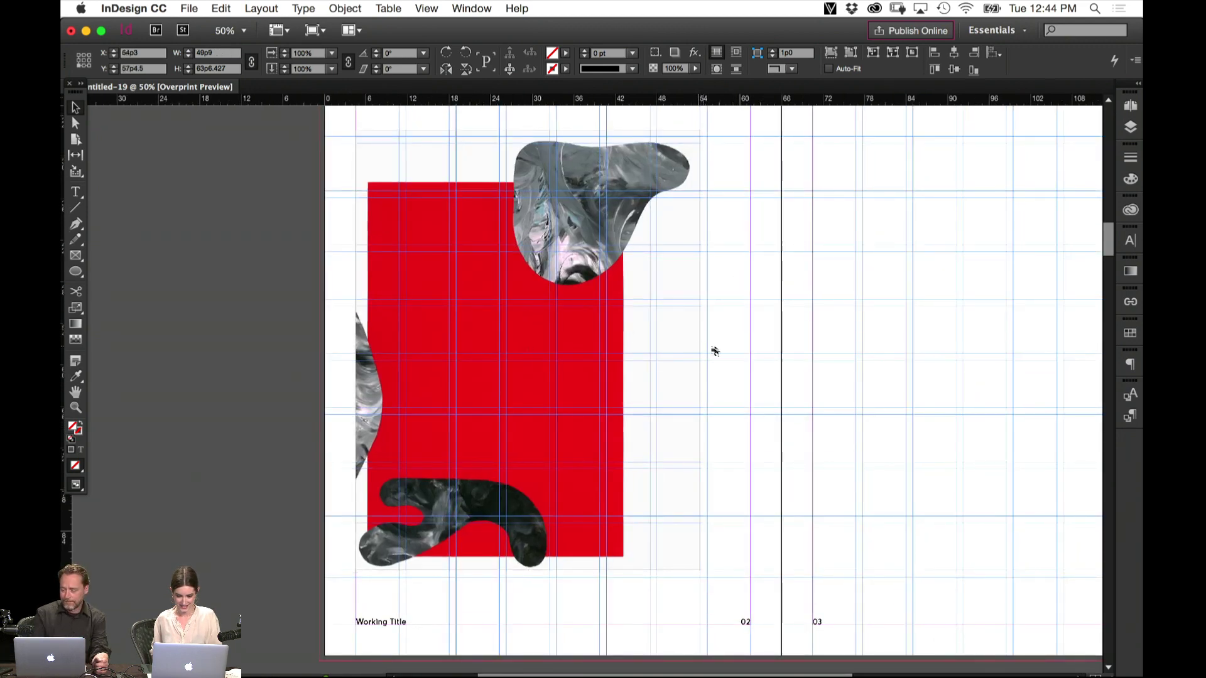
Preview the spread without guides and examine how the collage image sits on page 02
left_click(713, 347)
key("w")
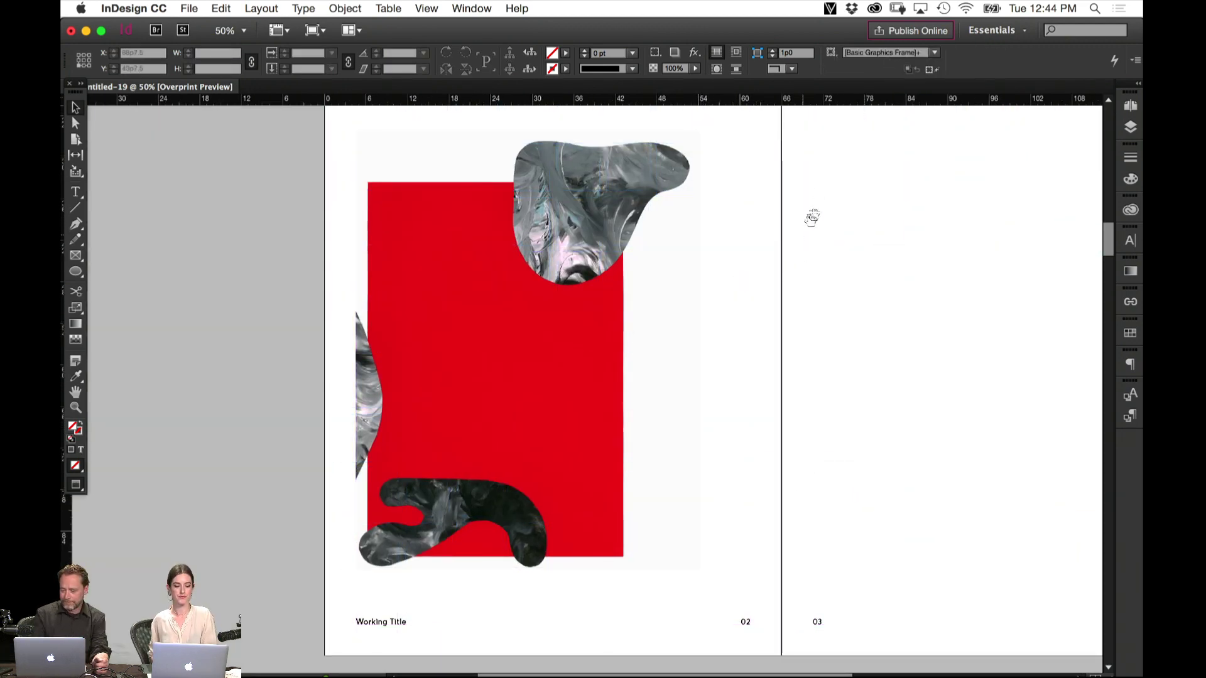
left_click_drag(809, 218, 668, 407)
left_click_drag(733, 323, 672, 409)
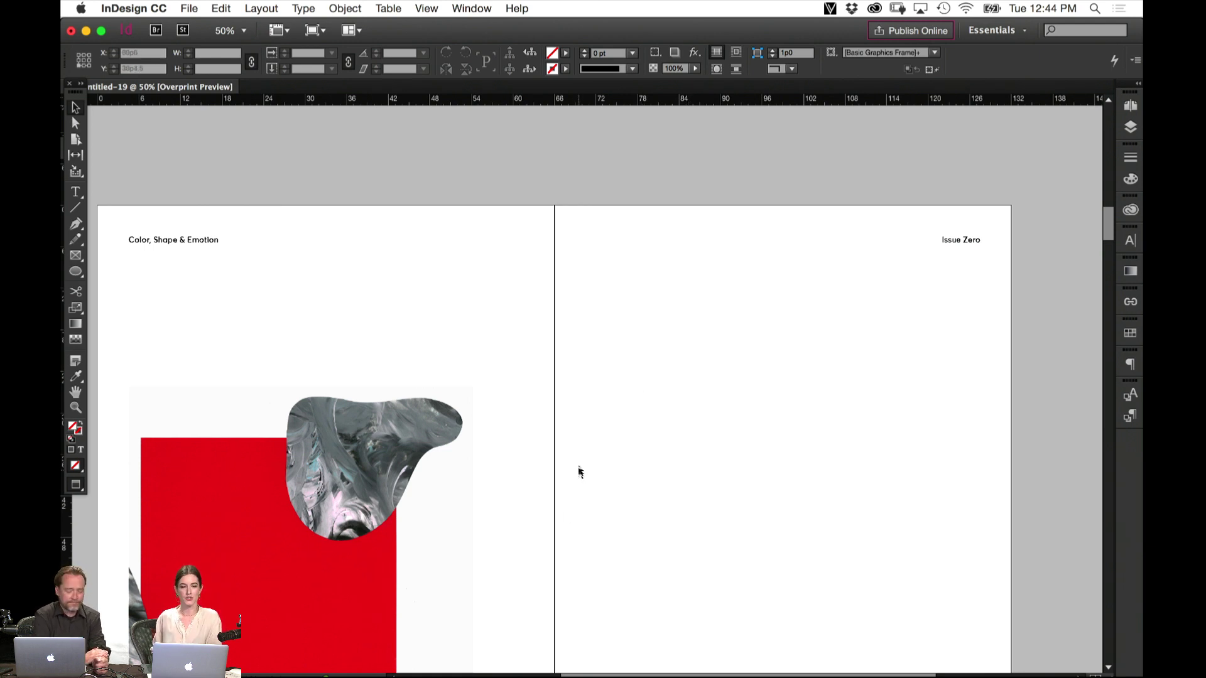
left_click_drag(689, 370, 691, 368)
scroll(691, 368, "down", 5)
scroll(691, 367, "left", 3)
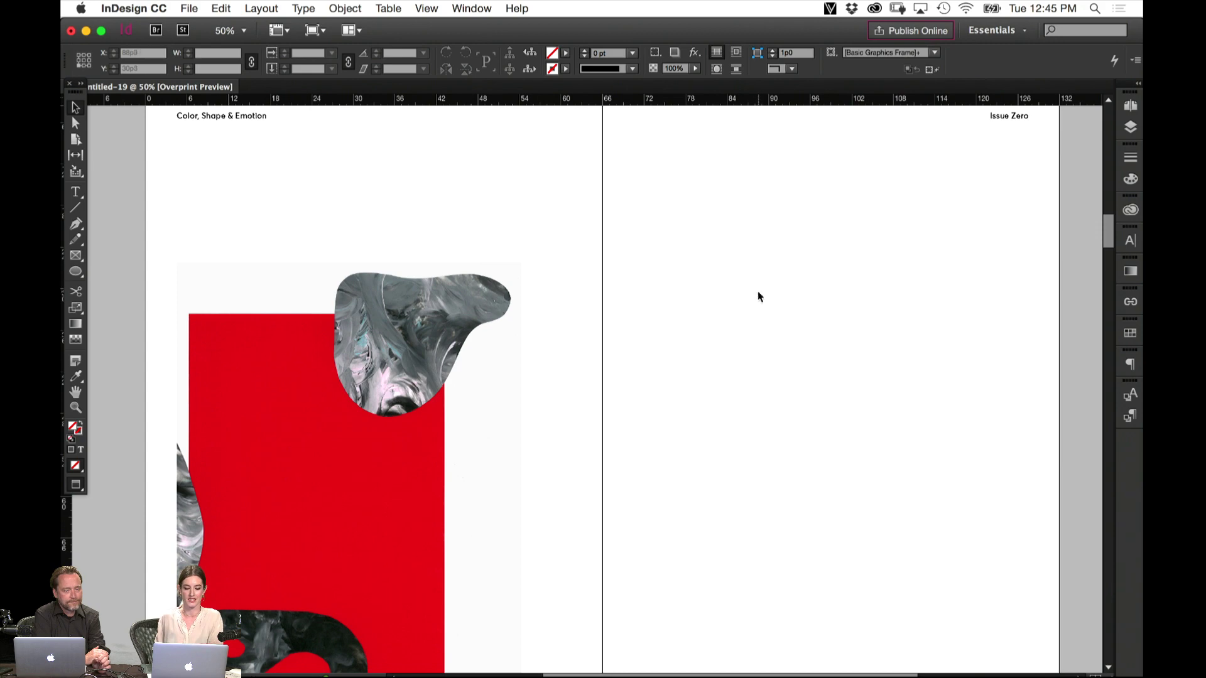
left_click_drag(594, 468, 700, 356)
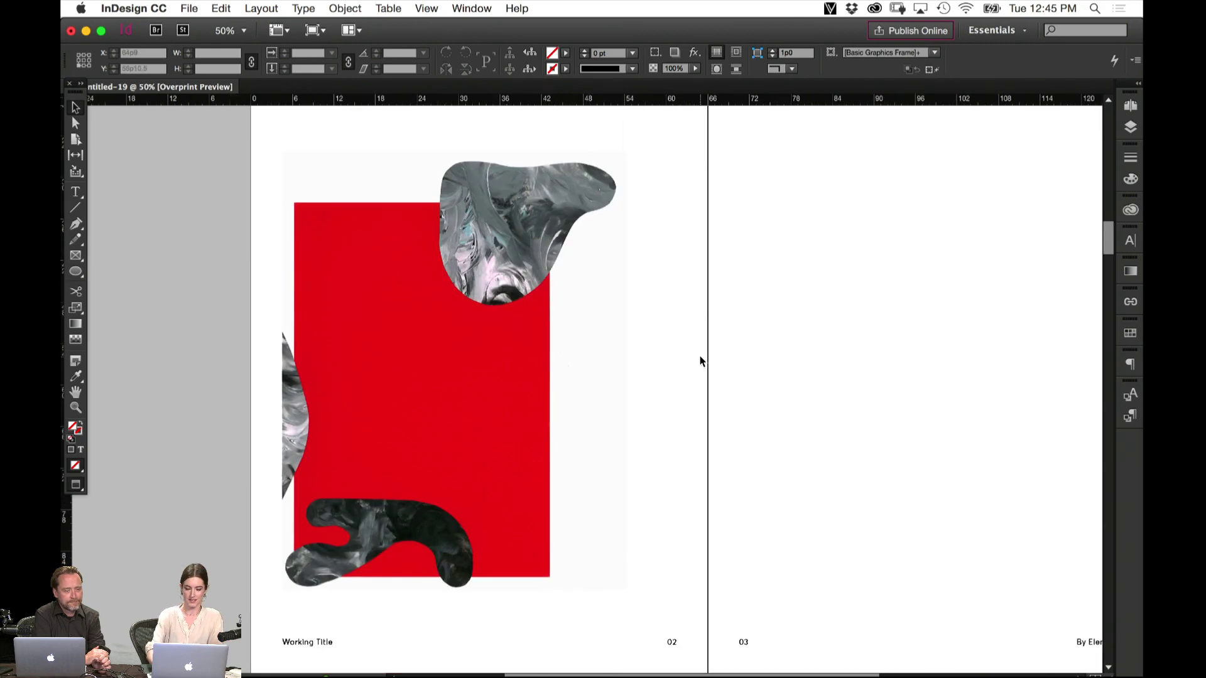
Move the collage image down page 02, snapping its bottom-left corner to the left margin at X 4p6, Y 91p6.427, and preview it
key("super+minus")
left_click(460, 380)
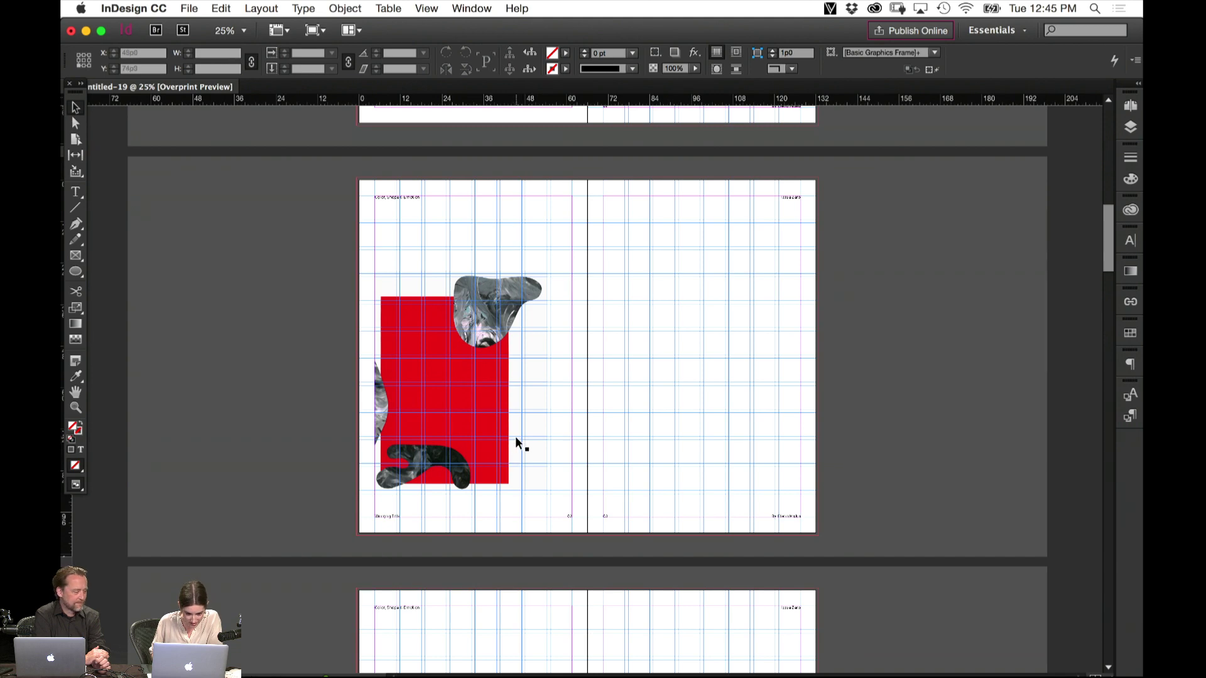
left_click_drag(515, 443, 520, 447)
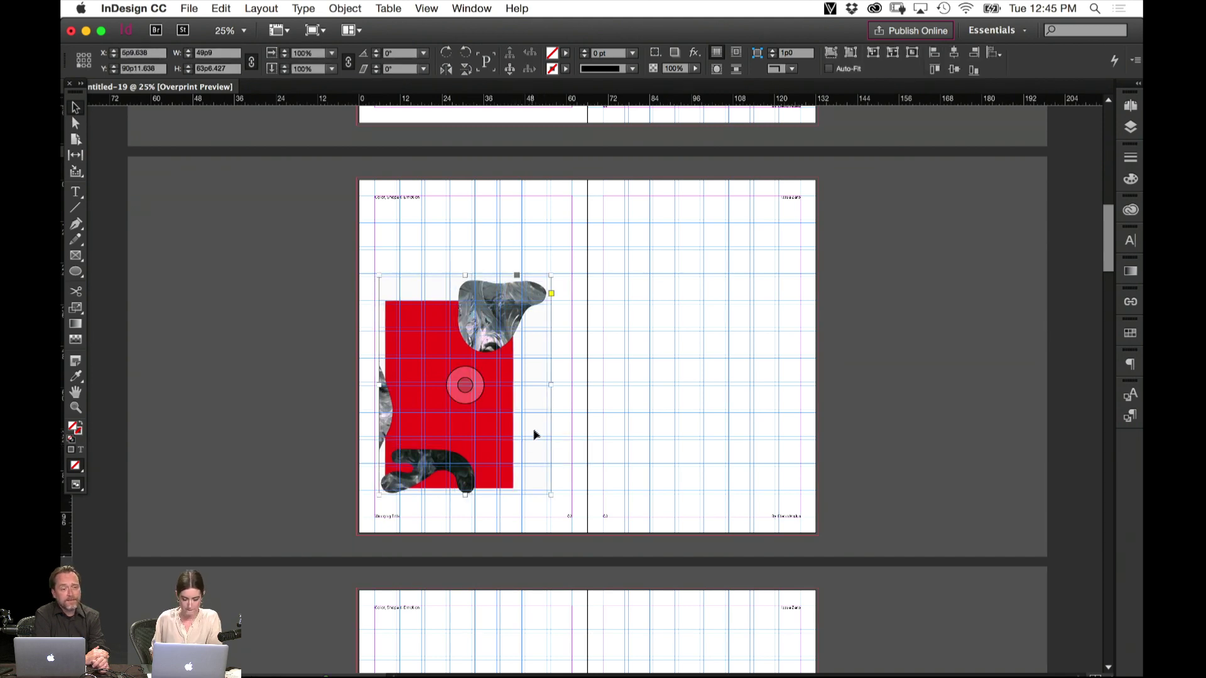
key("super+equal")
key("super+equal")
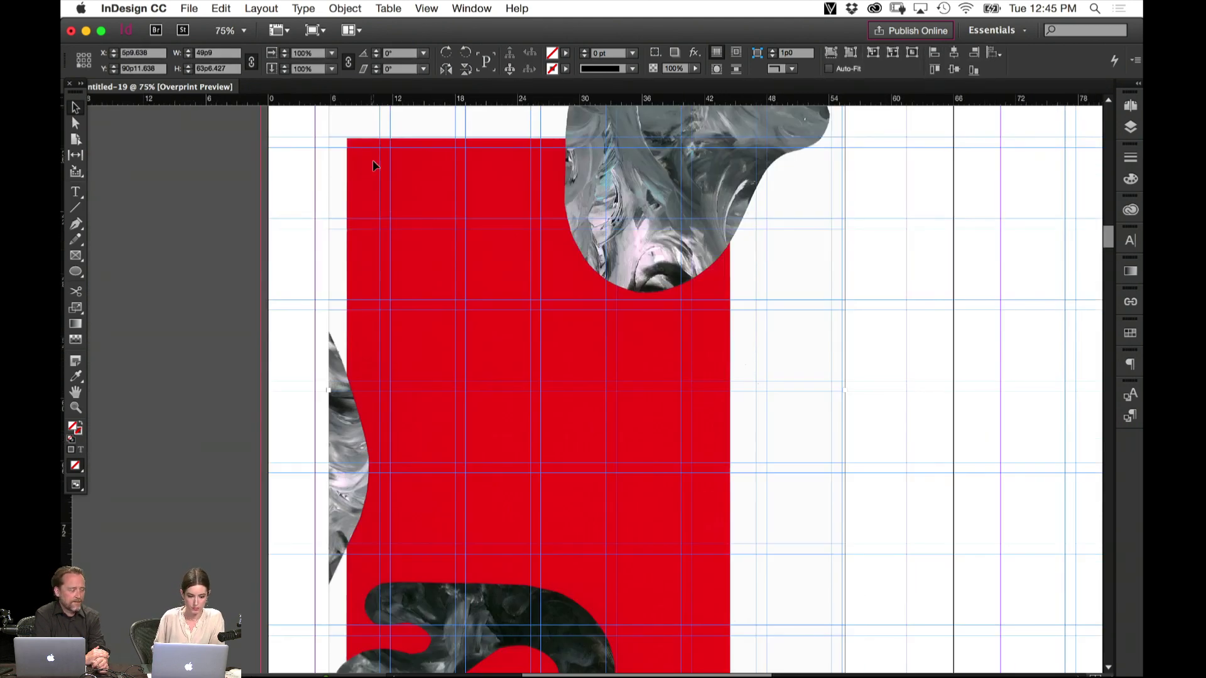
scroll(413, 254, "up", 5)
mouse_move(431, 229)
left_mouse_down()
mouse_move(412, 245)
mouse_move(425, 236)
left_mouse_up()
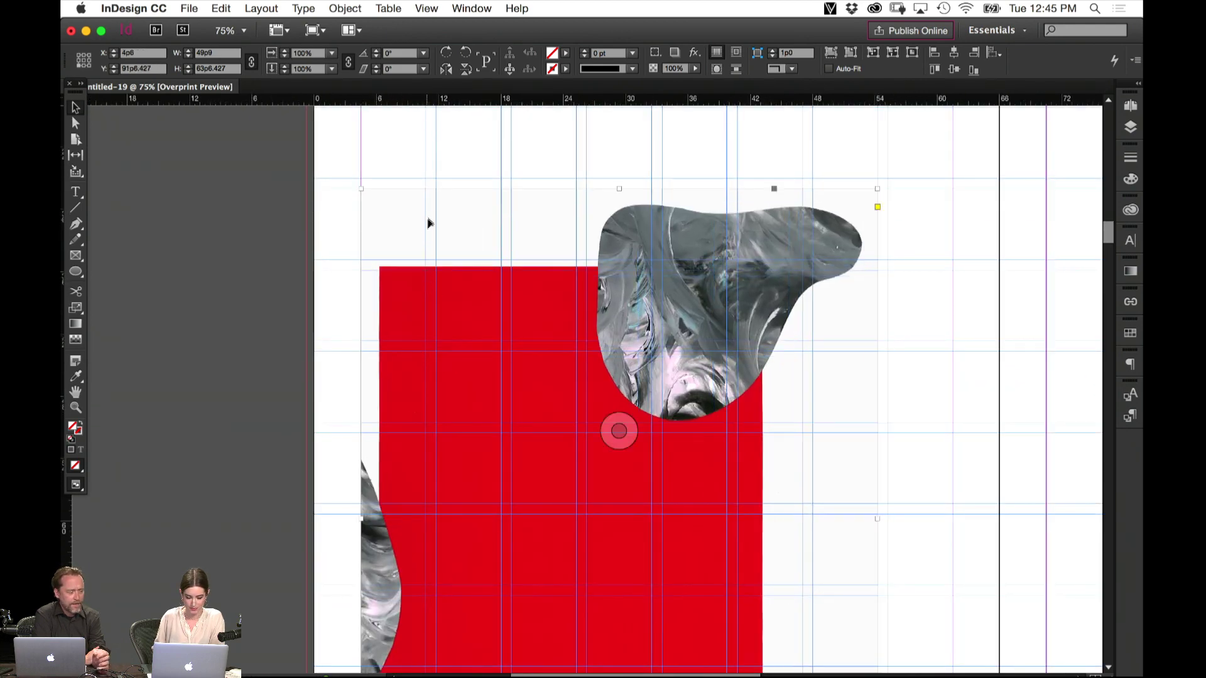
left_click(462, 149)
key("w")
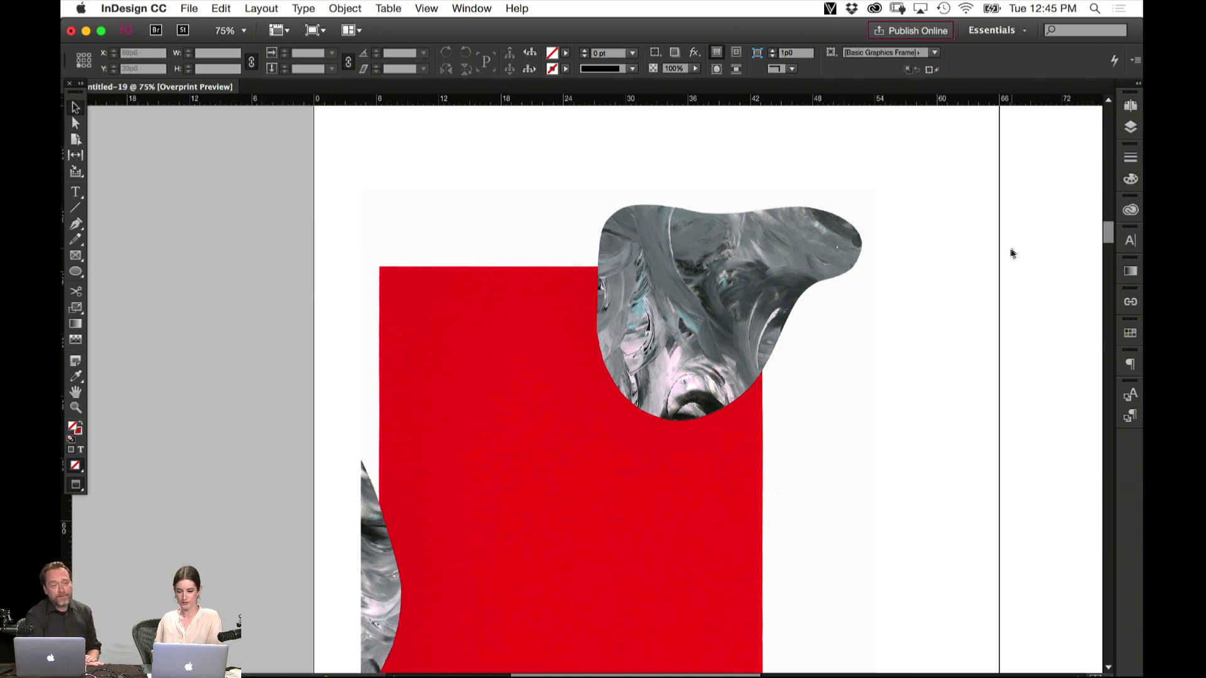
Move the collage image slightly up along the left margin so its bottom edge sits at Y 89p8, and preview the spread
scroll(977, 261, "down", 5)
scroll(977, 261, "right", 5)
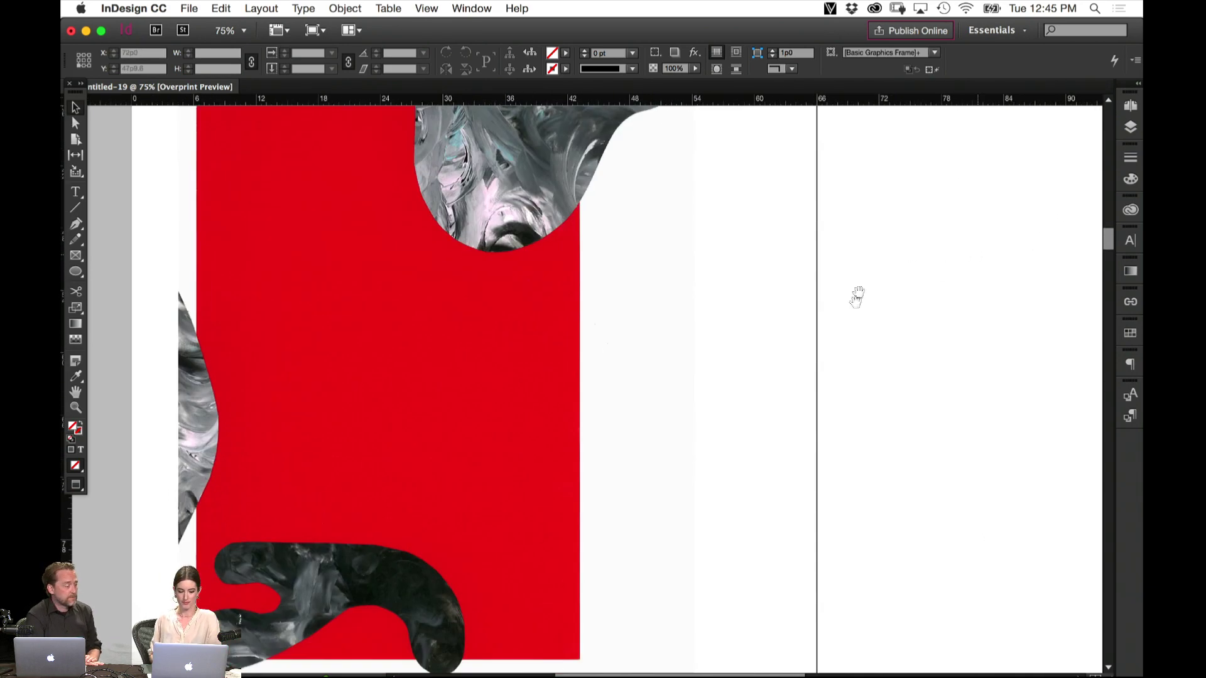
scroll(857, 297, "down", 5)
scroll(857, 297, "left", 4)
left_click(588, 305)
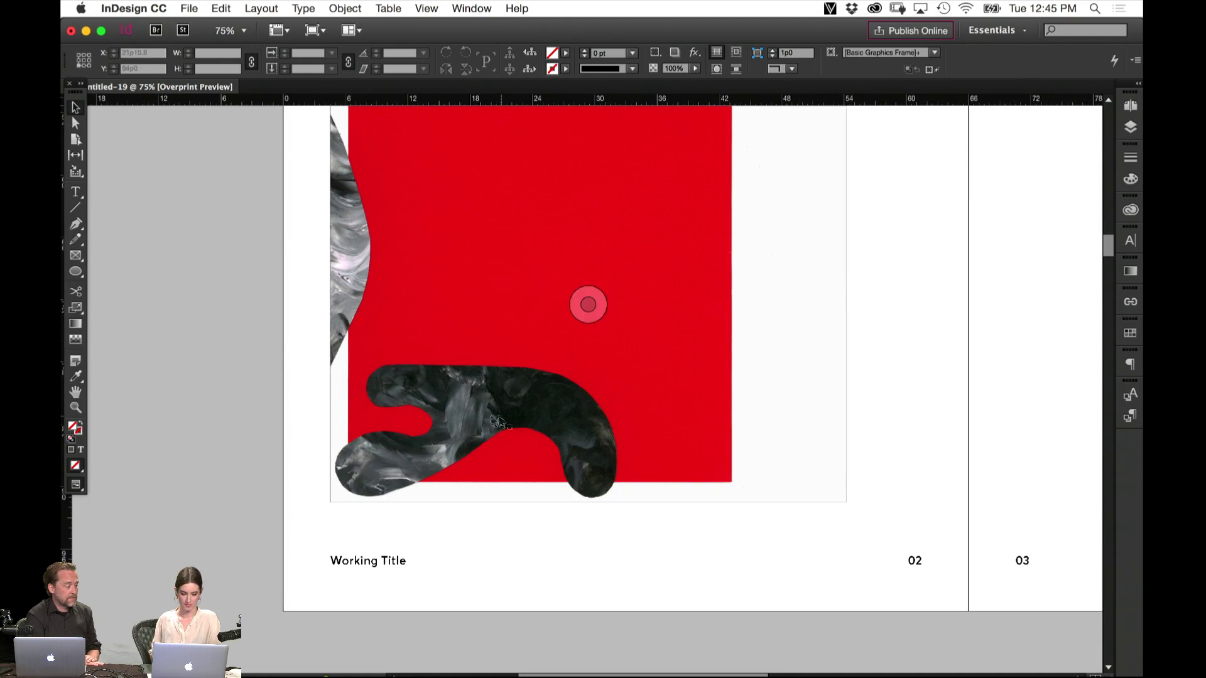
key("w")
left_click_drag(476, 487, 485, 468)
key("w")
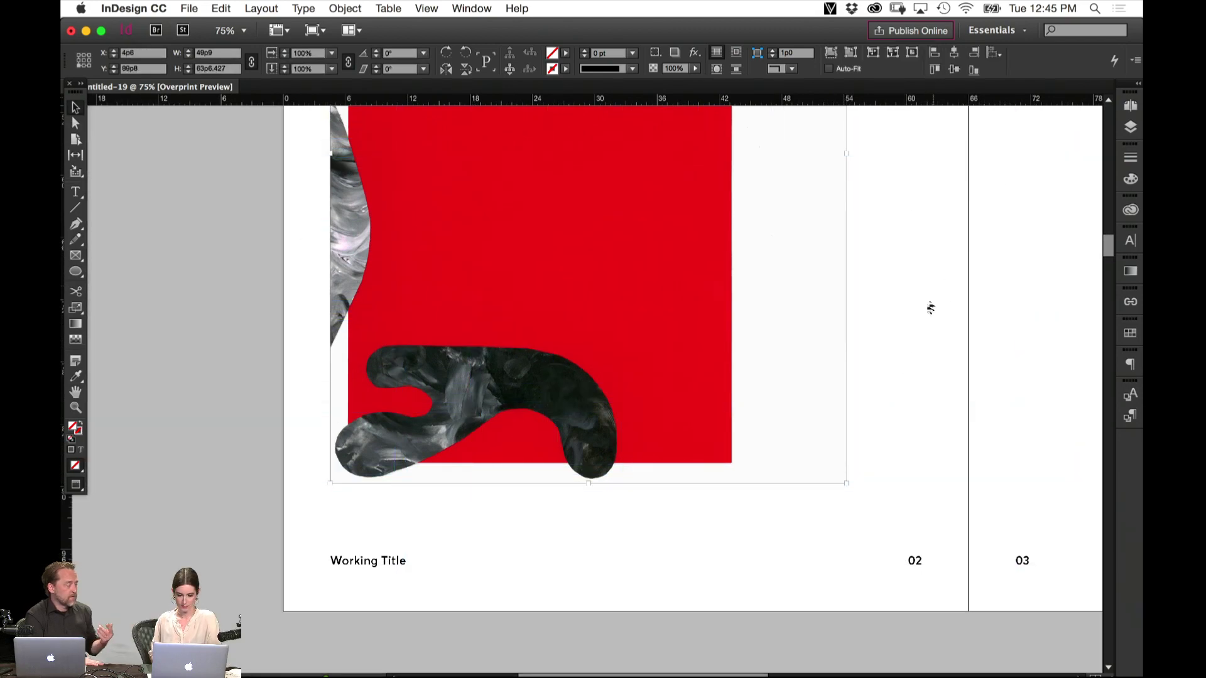
left_click(942, 314)
left_click_drag(961, 236, 765, 433)
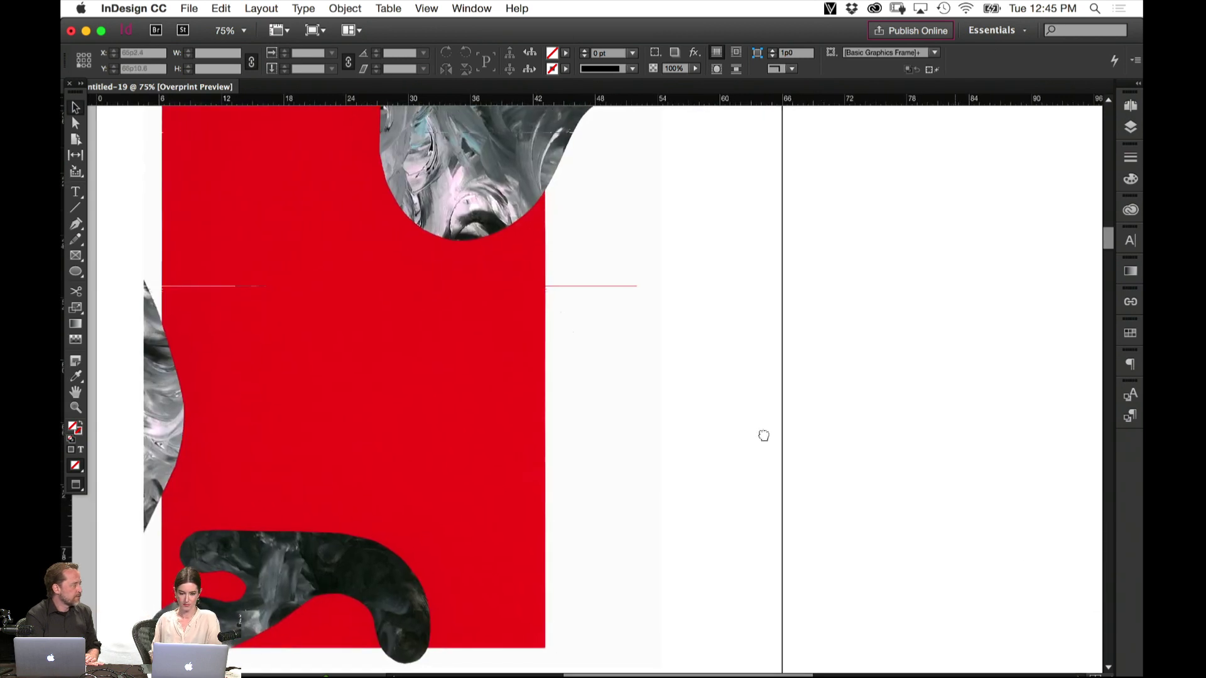
key("super+minus")
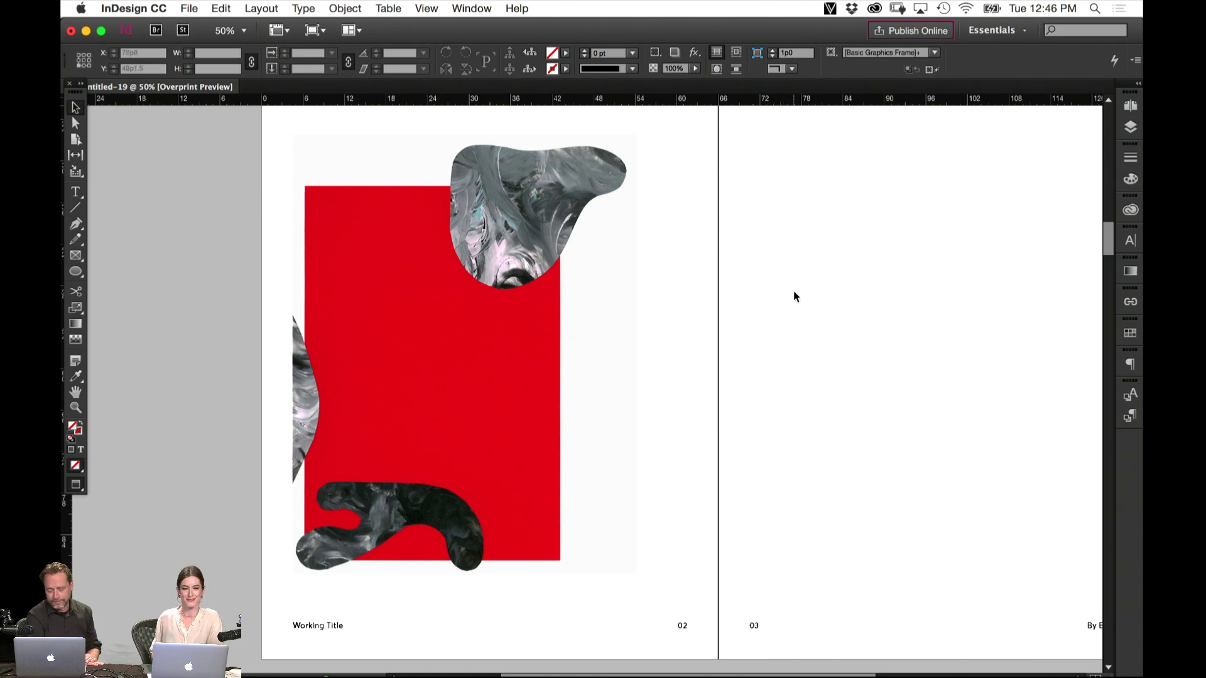
Place the black-and-white figure collage from the Links folder on page 03 at the top-left margin corner, X 70p6, Y 4p6
left_click_drag(869, 255, 768, 371)
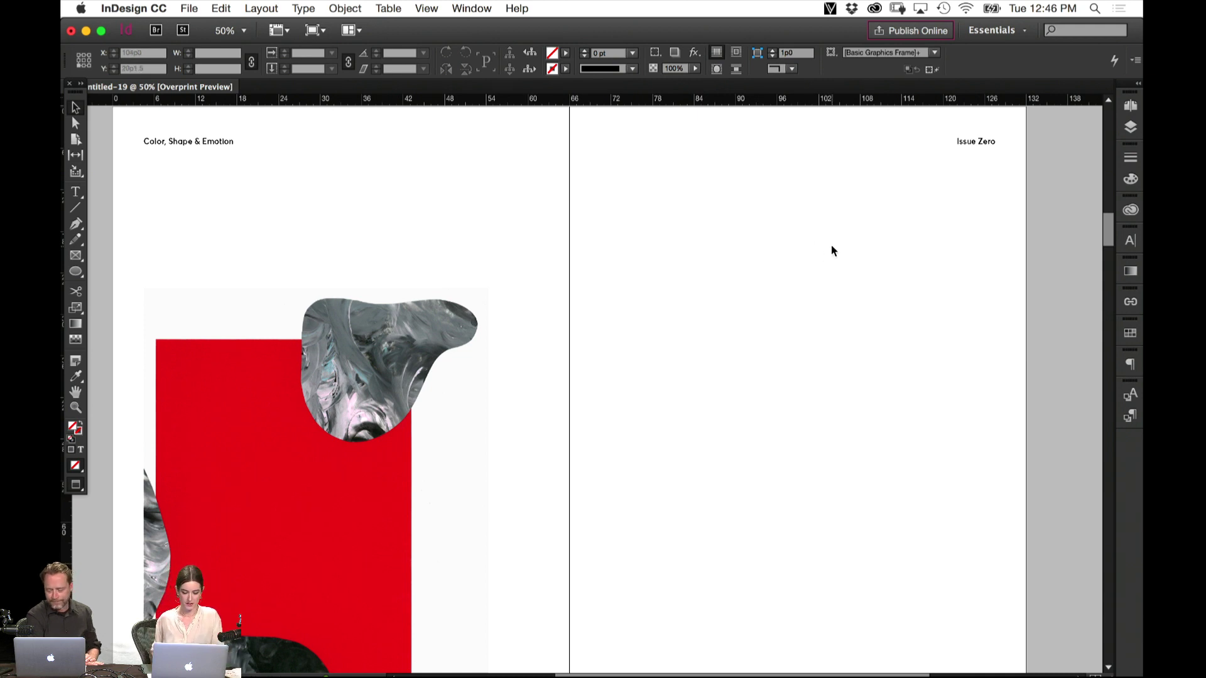
scroll(846, 416, "up", 2)
scroll(846, 416, "right", 3)
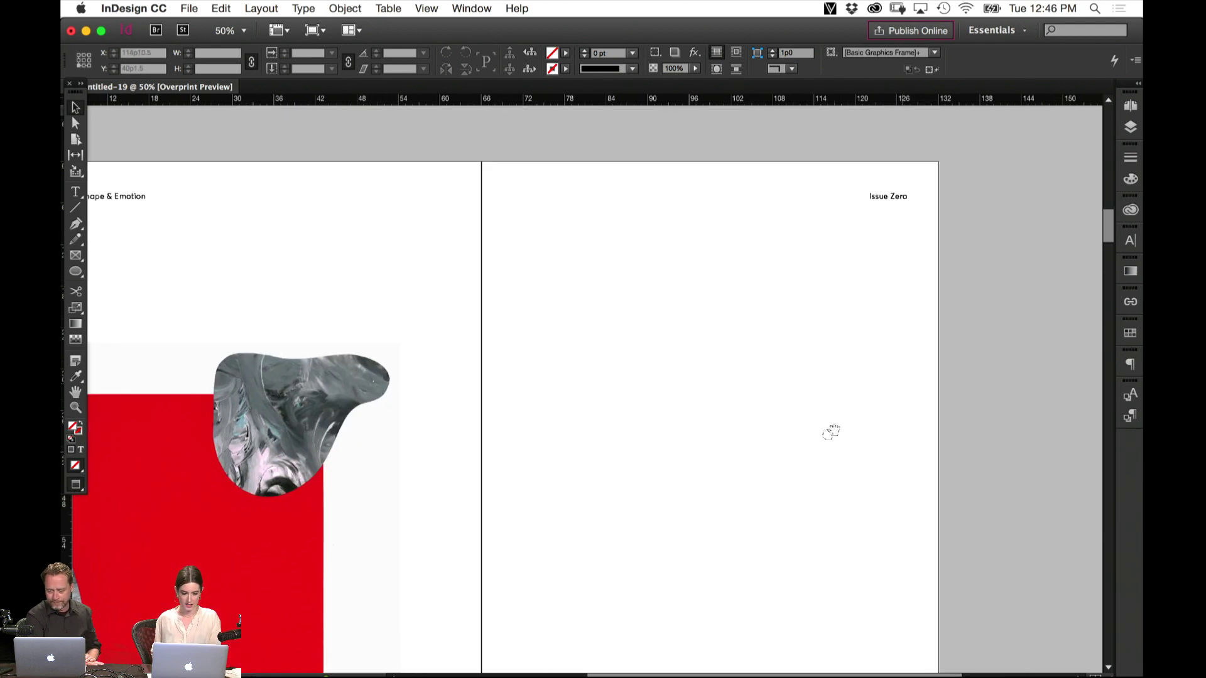
key("w")
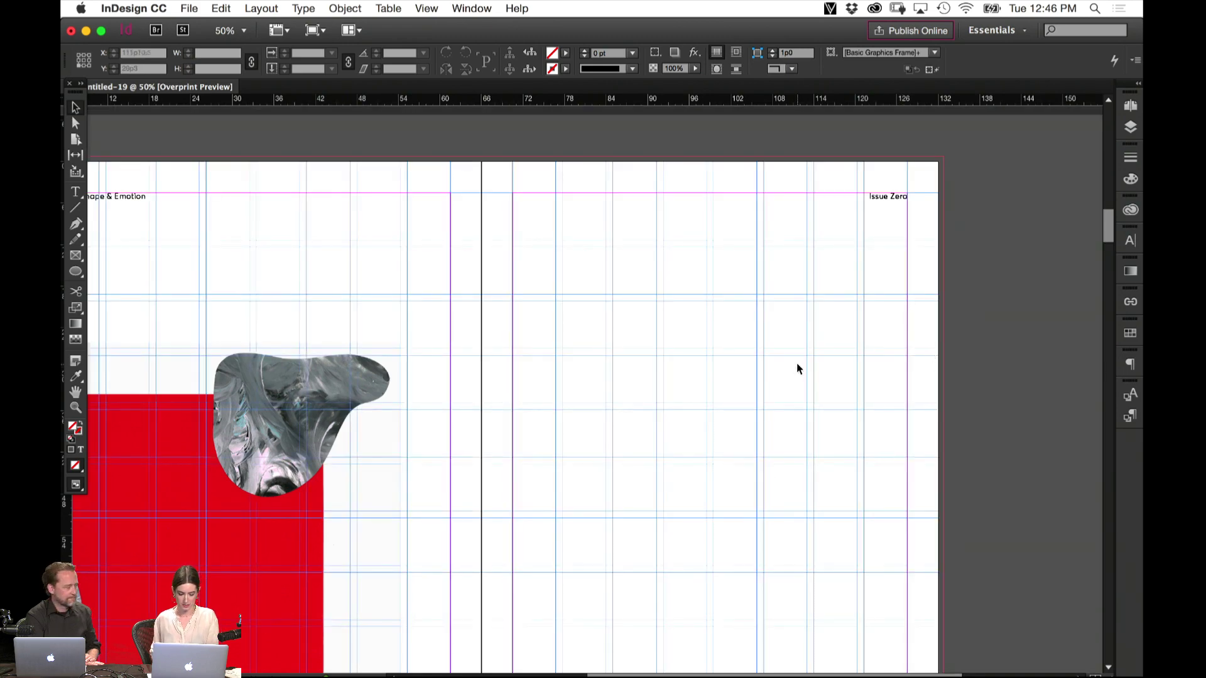
key("super+d")
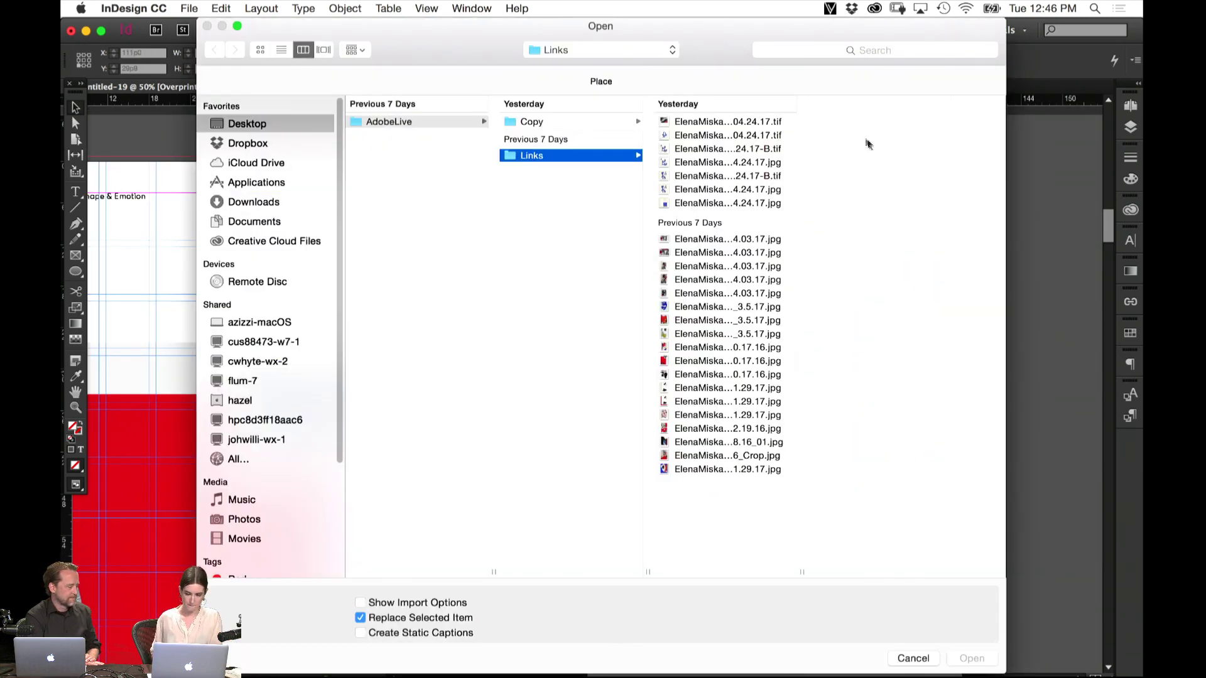
left_click(741, 237)
key("Down")
key("Down")
key("Down")
key("Down")
key("Down")
key("Down")
key("Down")
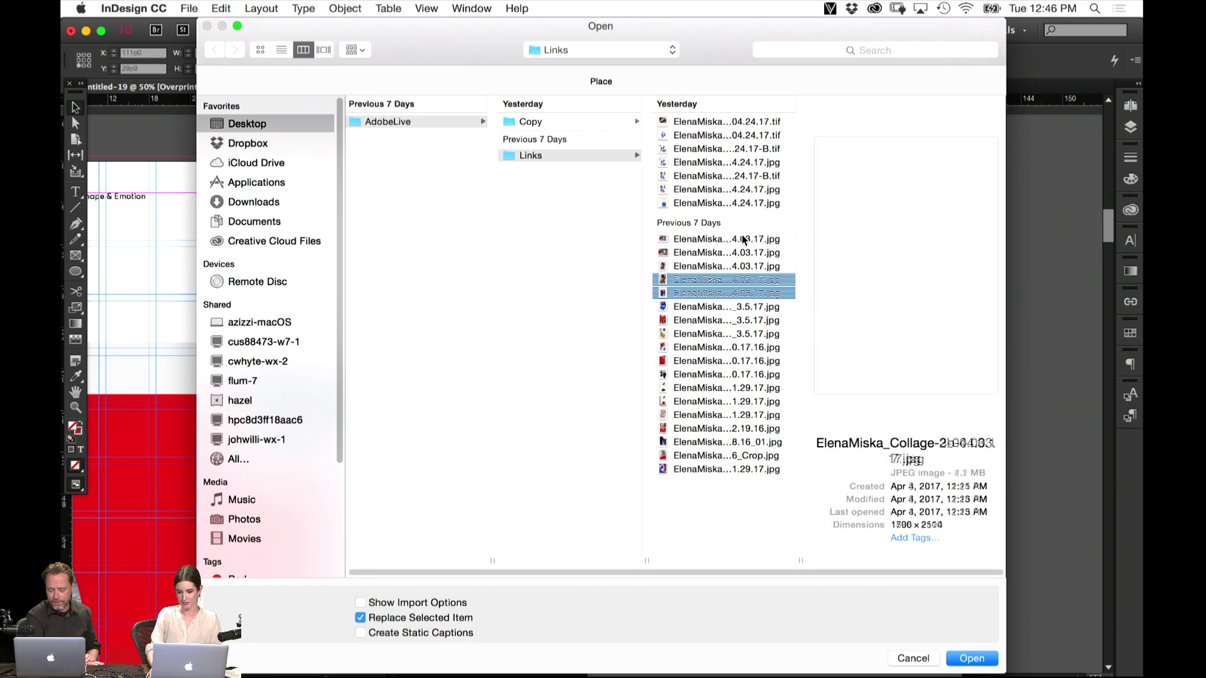
key("Down")
key("Down")
key("Down")
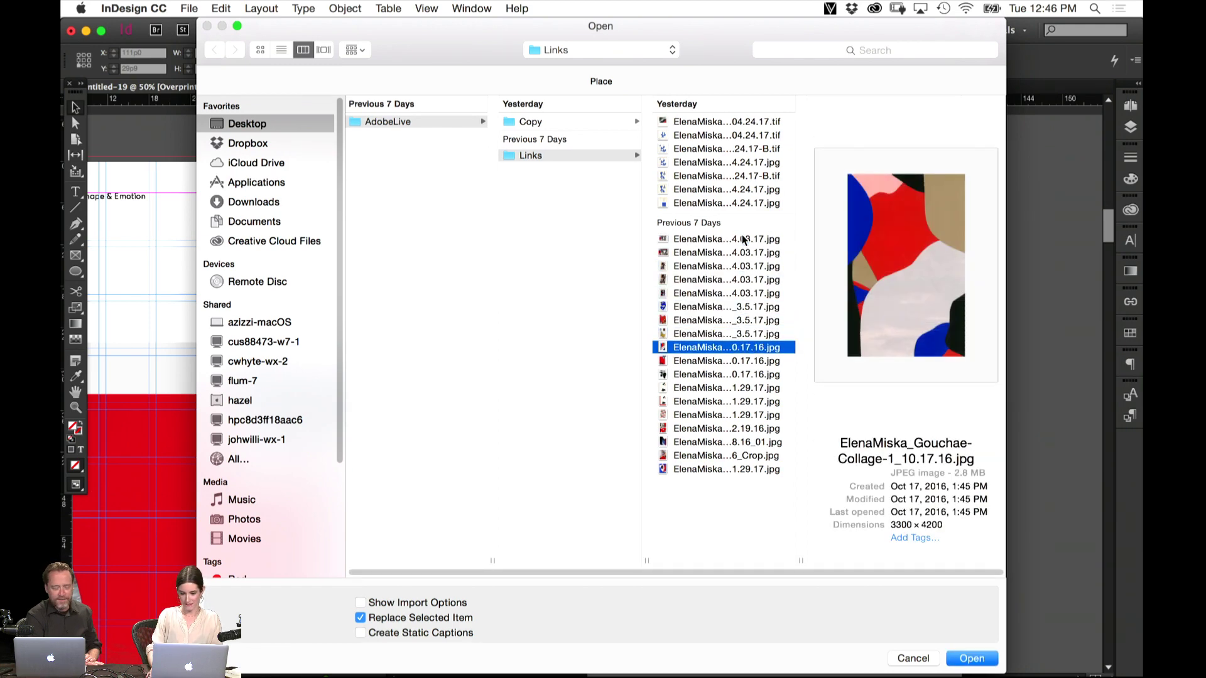
key("Return")
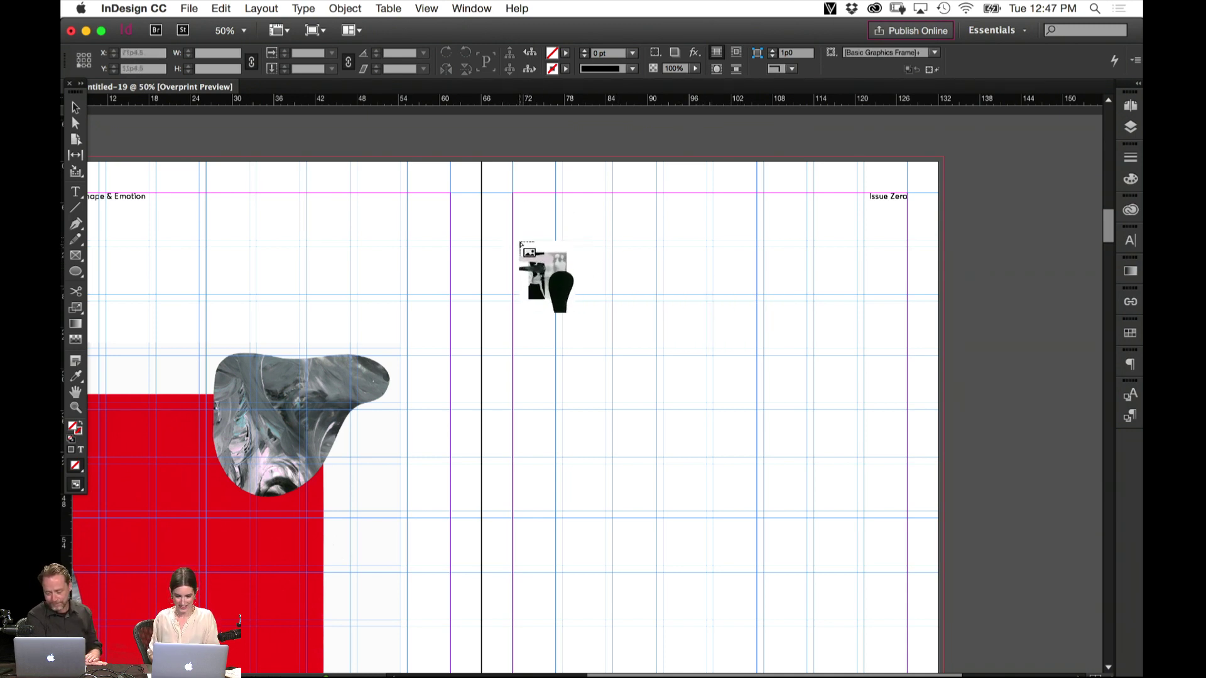
left_click(514, 193)
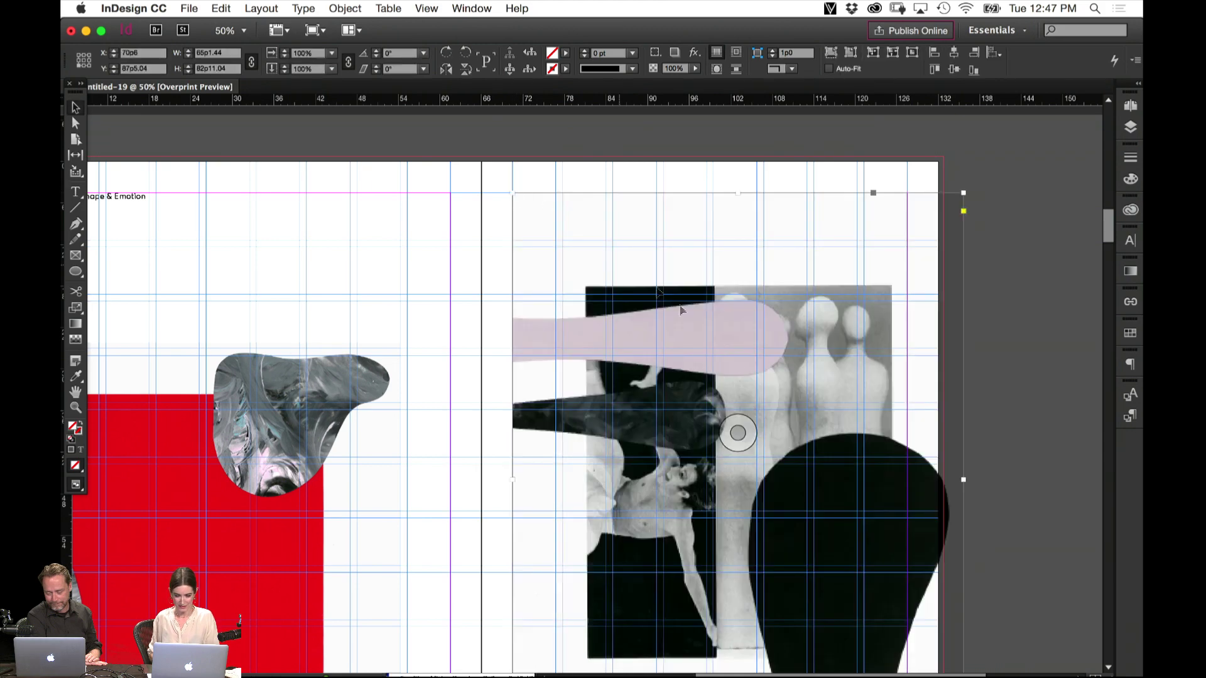
Scale the page 03 collage from its top-left corner to about 57p wide, ending at the right margin, and preview the spread
left_click(512, 193)
scroll(785, 434, "down", 5)
scroll(786, 433, "right", 5)
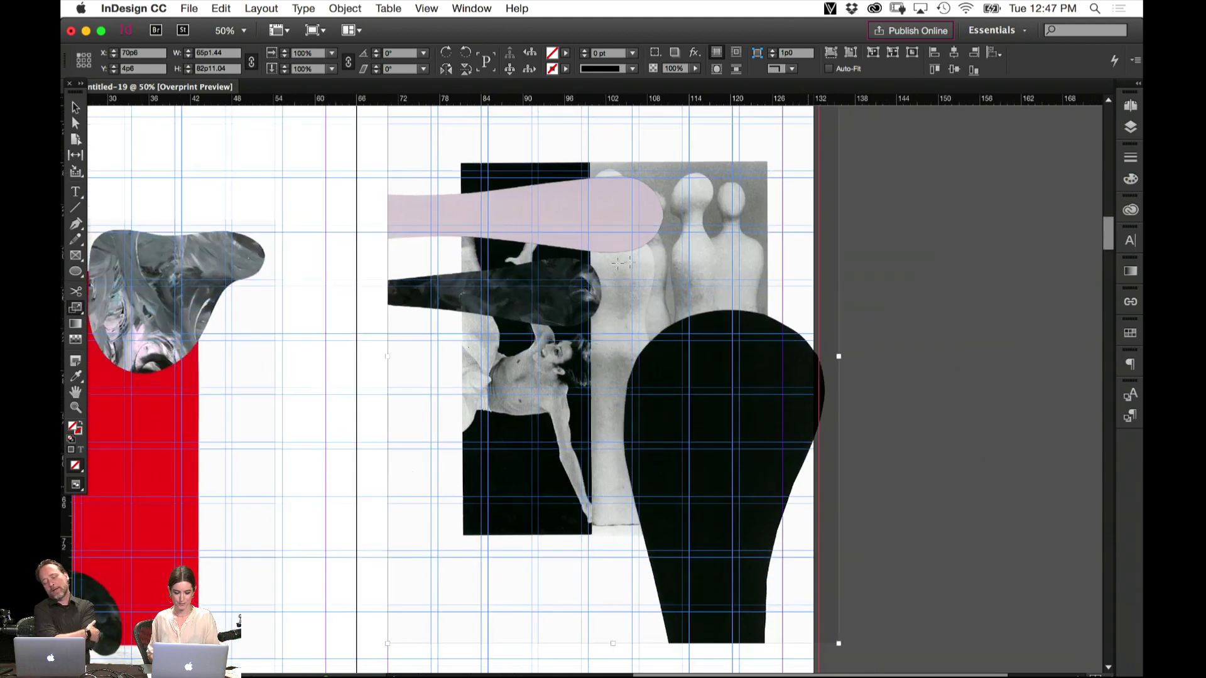
left_click_drag(743, 546, 708, 484)
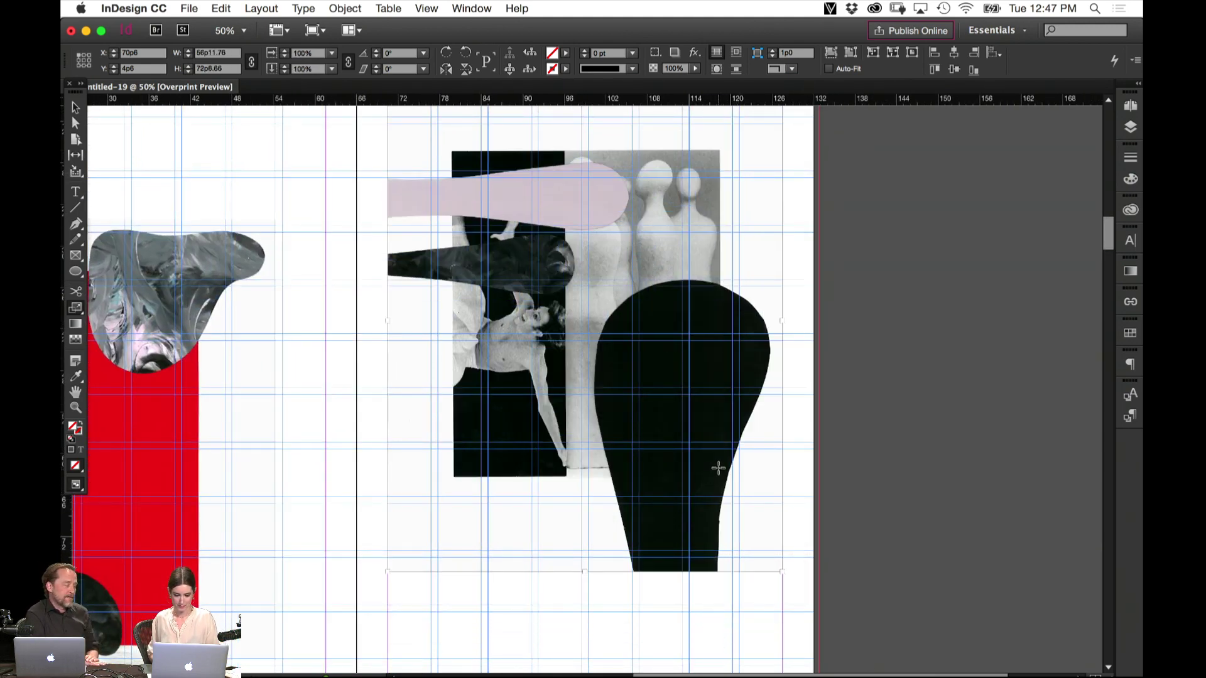
key("w")
left_click(906, 254)
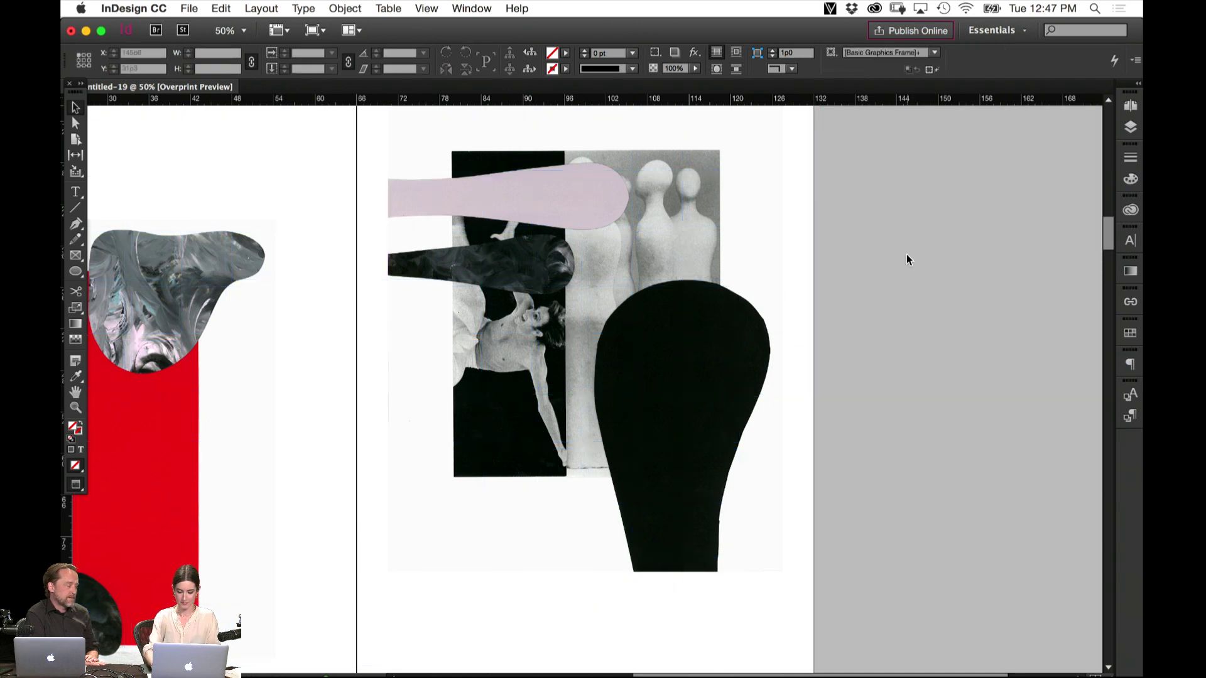
key("super+minus")
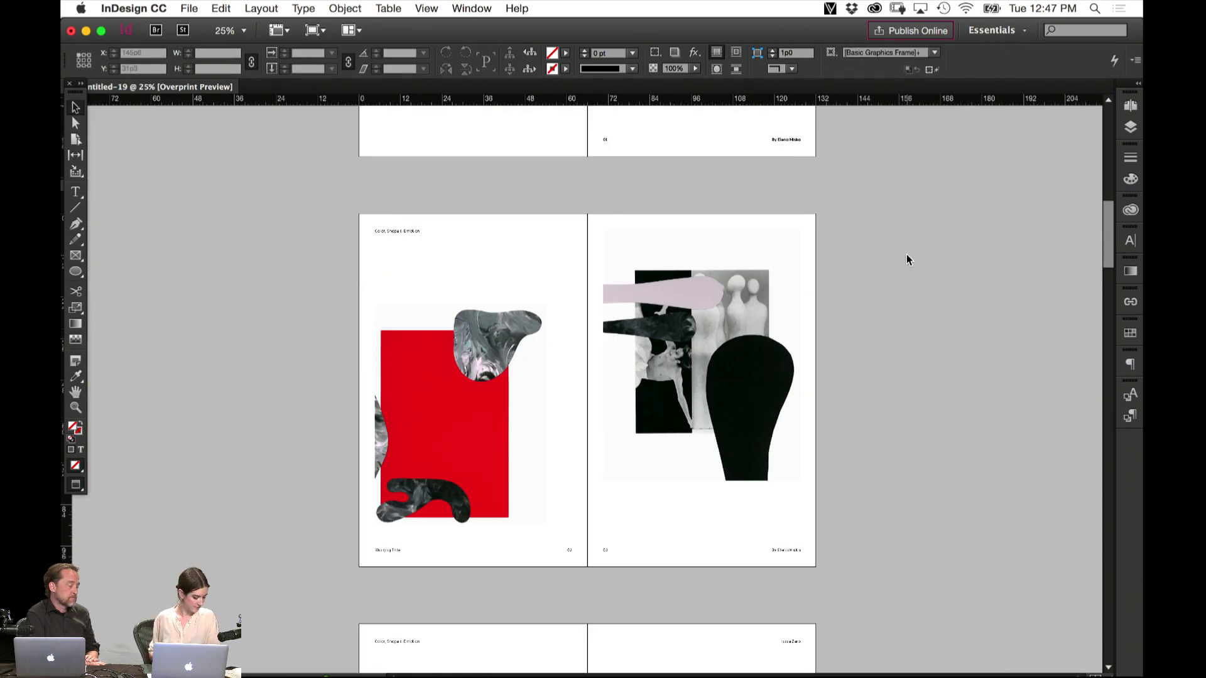
Try to scale the red collage image on page 02 freehand around its center with the guides shown
left_click(461, 415)
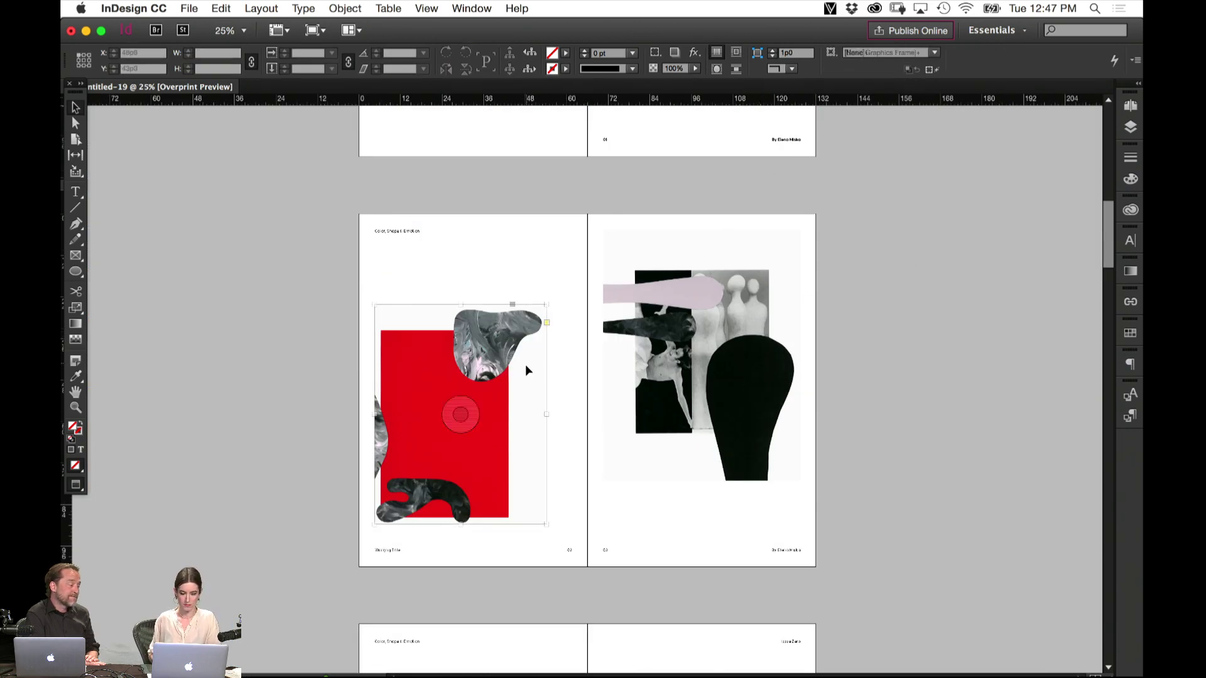
key("w")
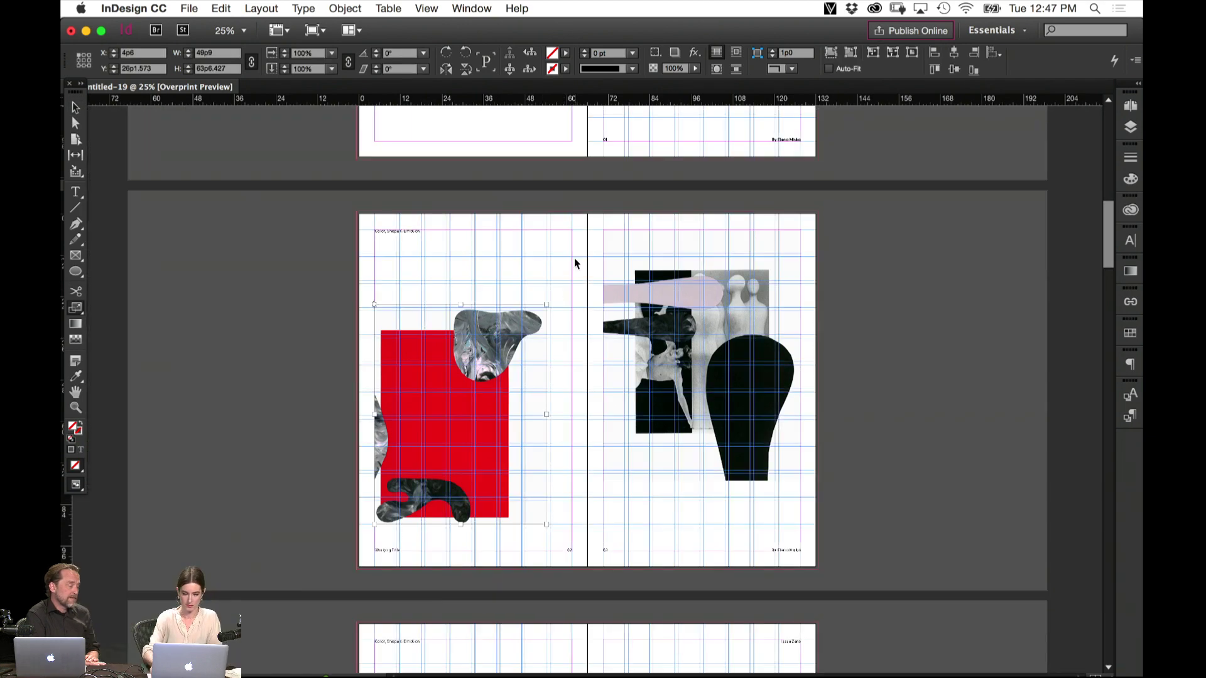
key("super+equal")
key("super+equal")
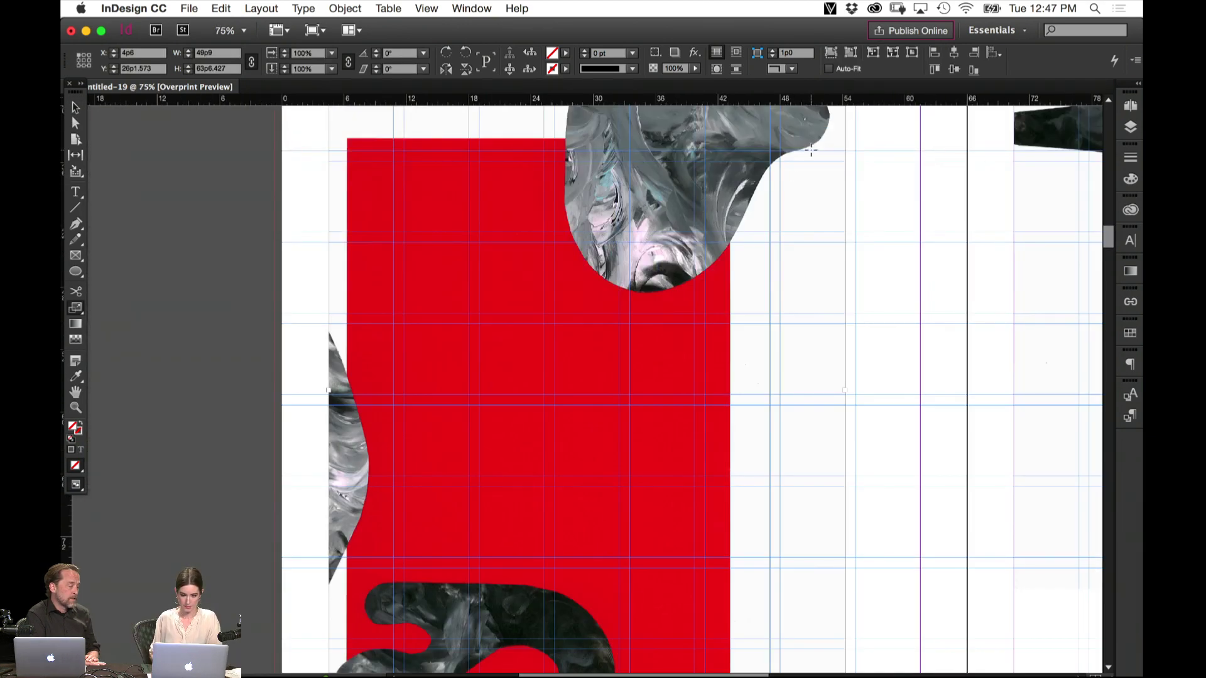
left_click_drag(811, 151, 629, 389)
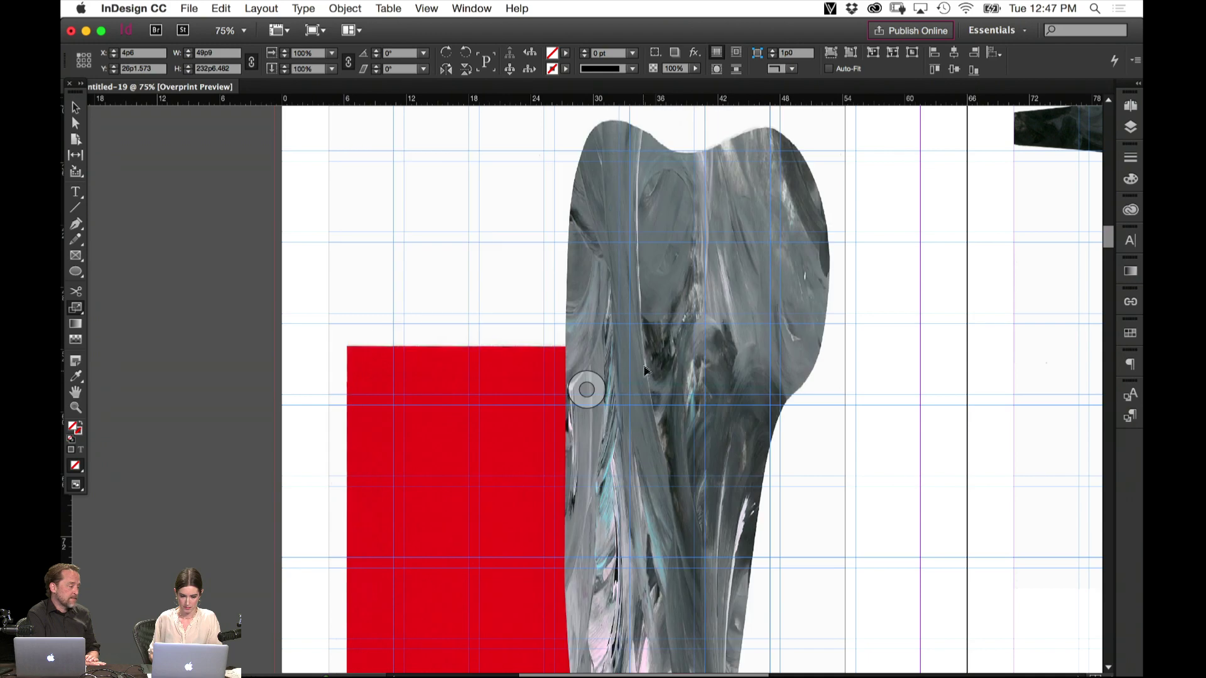
key("super+z")
Scale the red collage image from its bottom-left corner to about 35p4 wide by 45p1 high, and preview the page without guides
left_click_drag(511, 597, 565, 471)
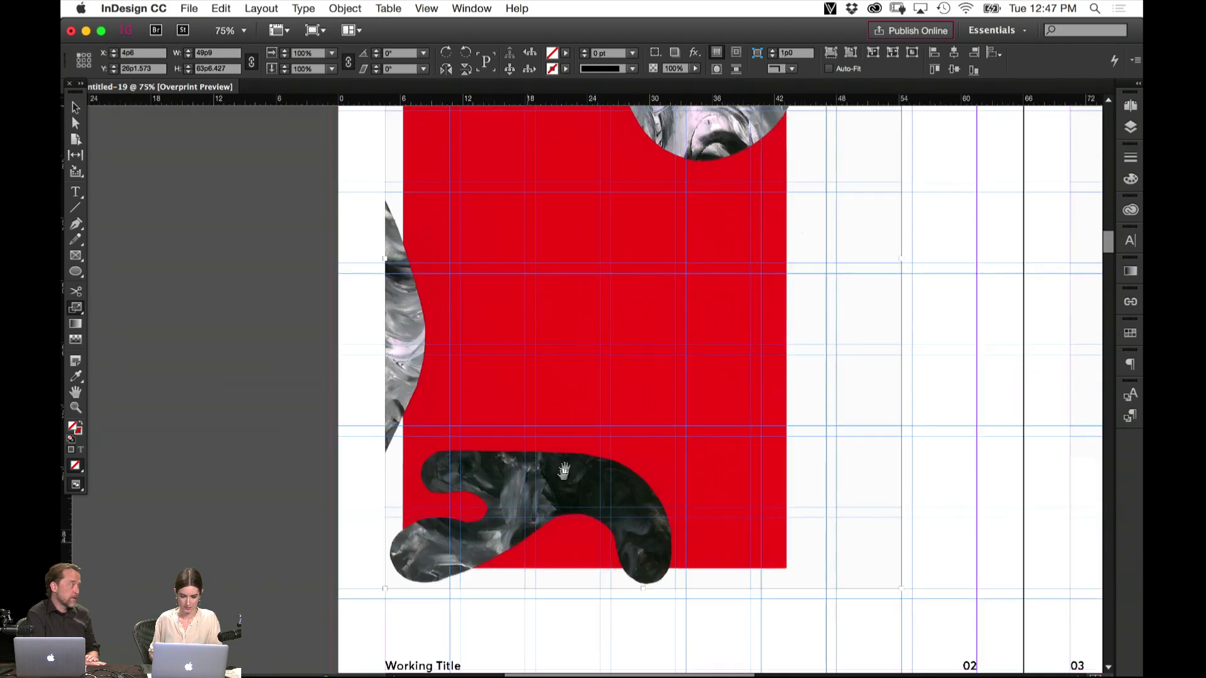
left_click(384, 588)
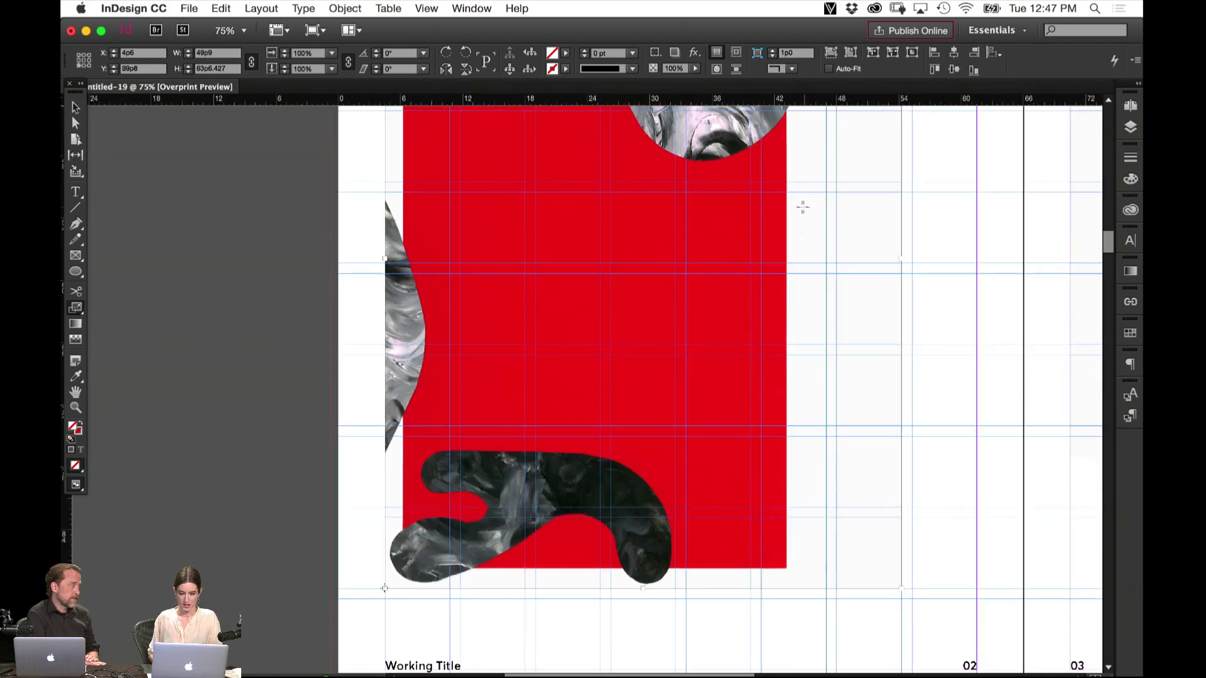
scroll(807, 185, "up", 3)
scroll(808, 185, "right", 1)
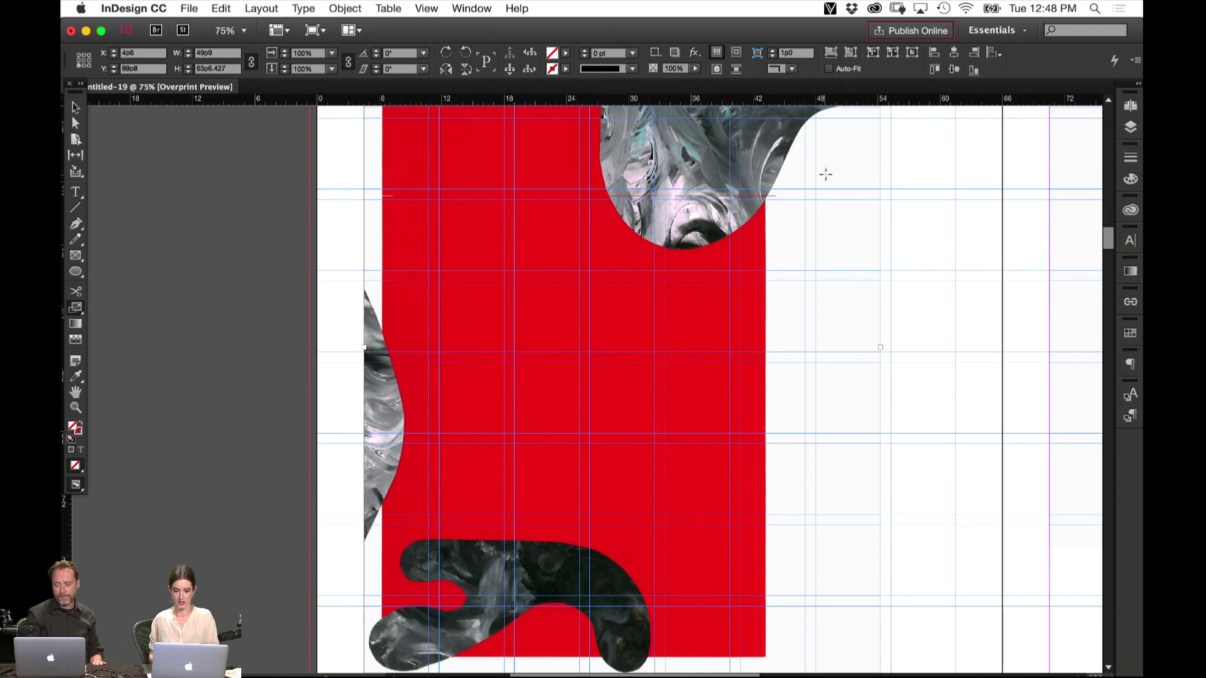
left_click_drag(826, 175, 706, 290)
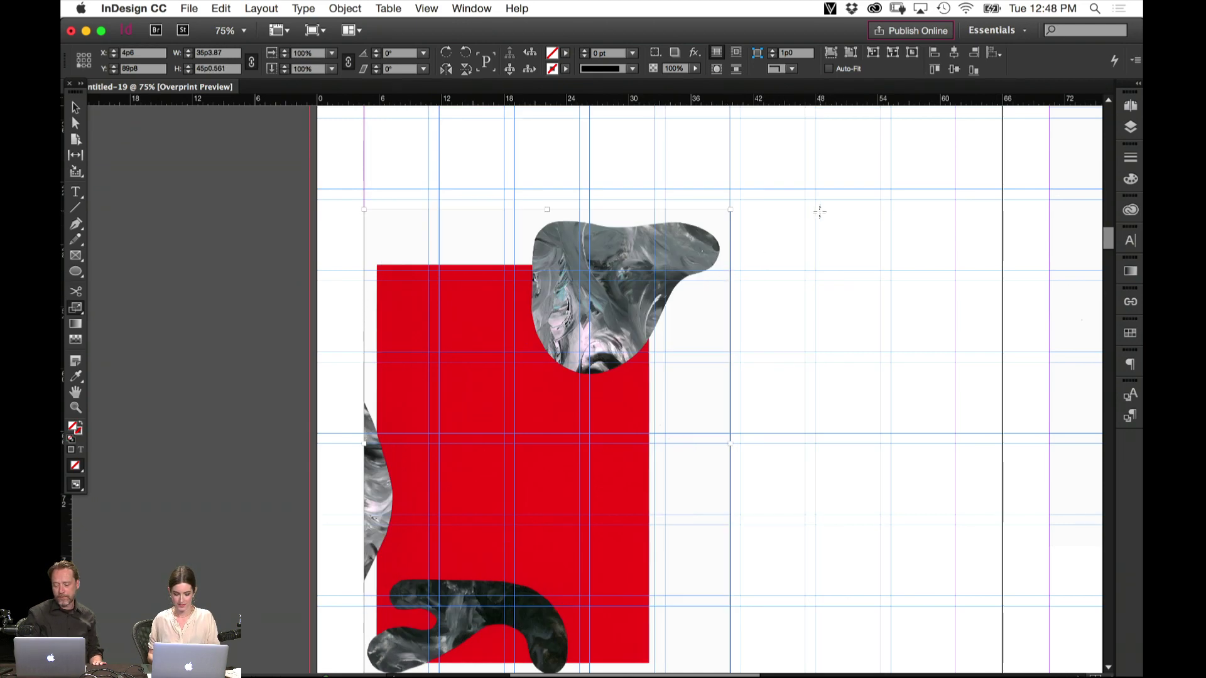
key("v")
left_click(836, 230)
key("w")
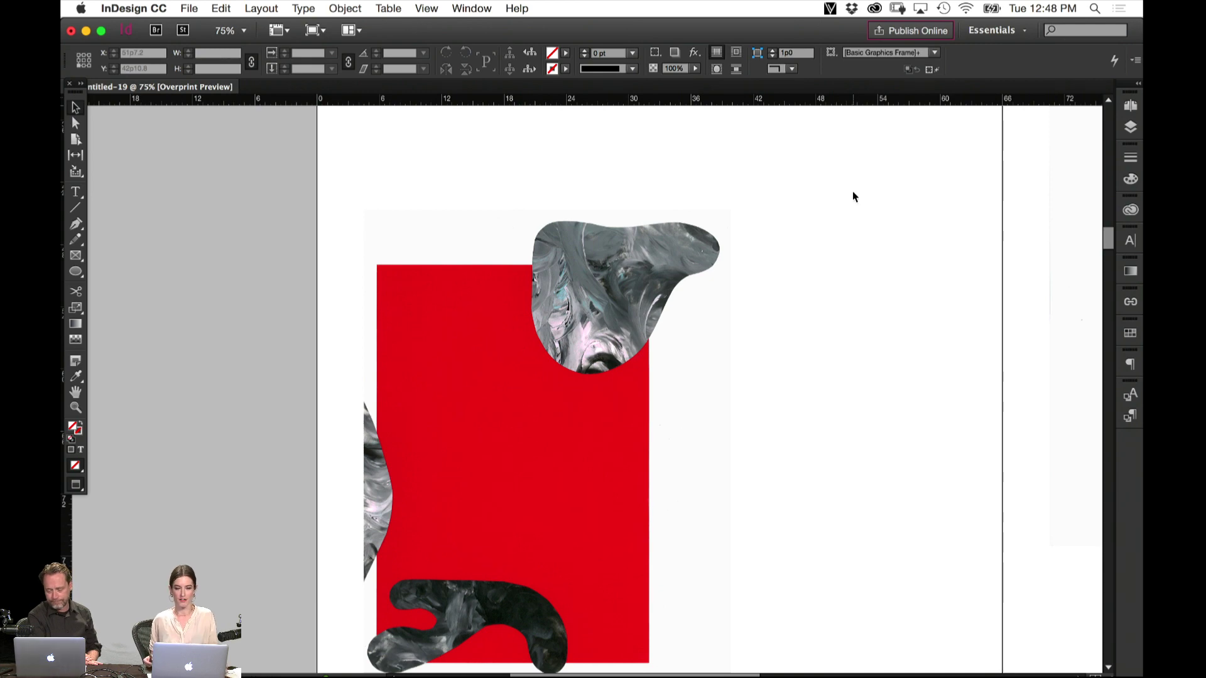
Examine the two collages on the page 02–03 spread up close and as a full-screen presentation
scroll(781, 304, "right", 5)
scroll(781, 304, "up", 3)
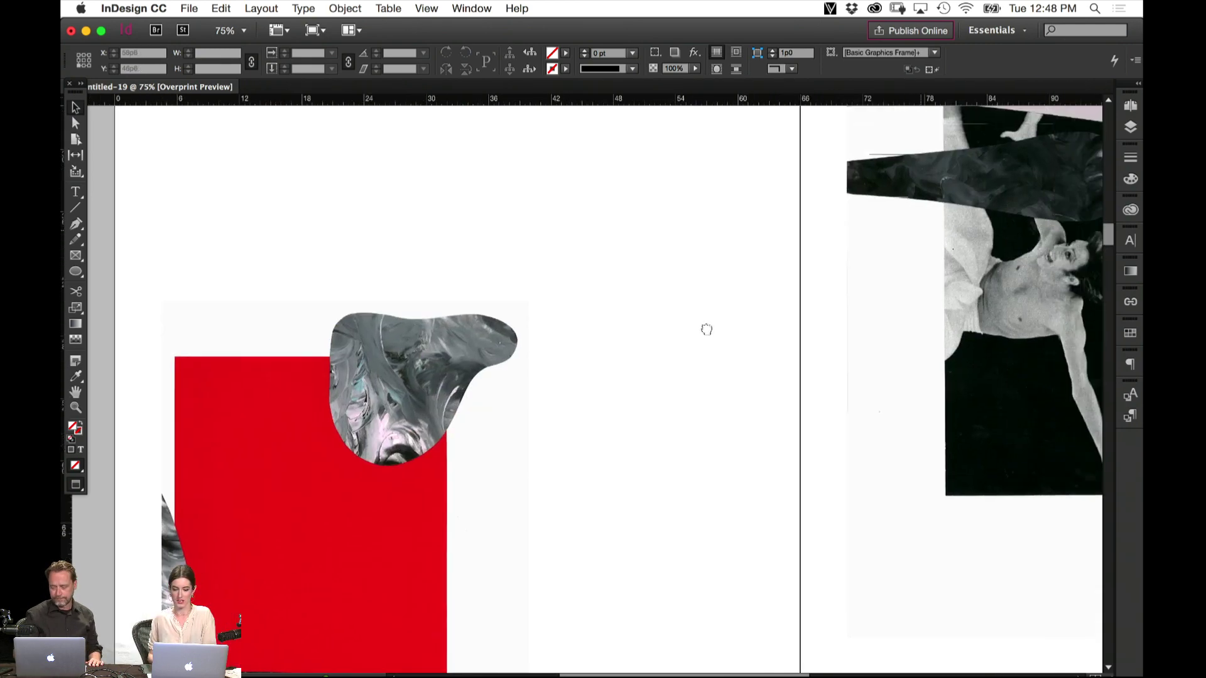
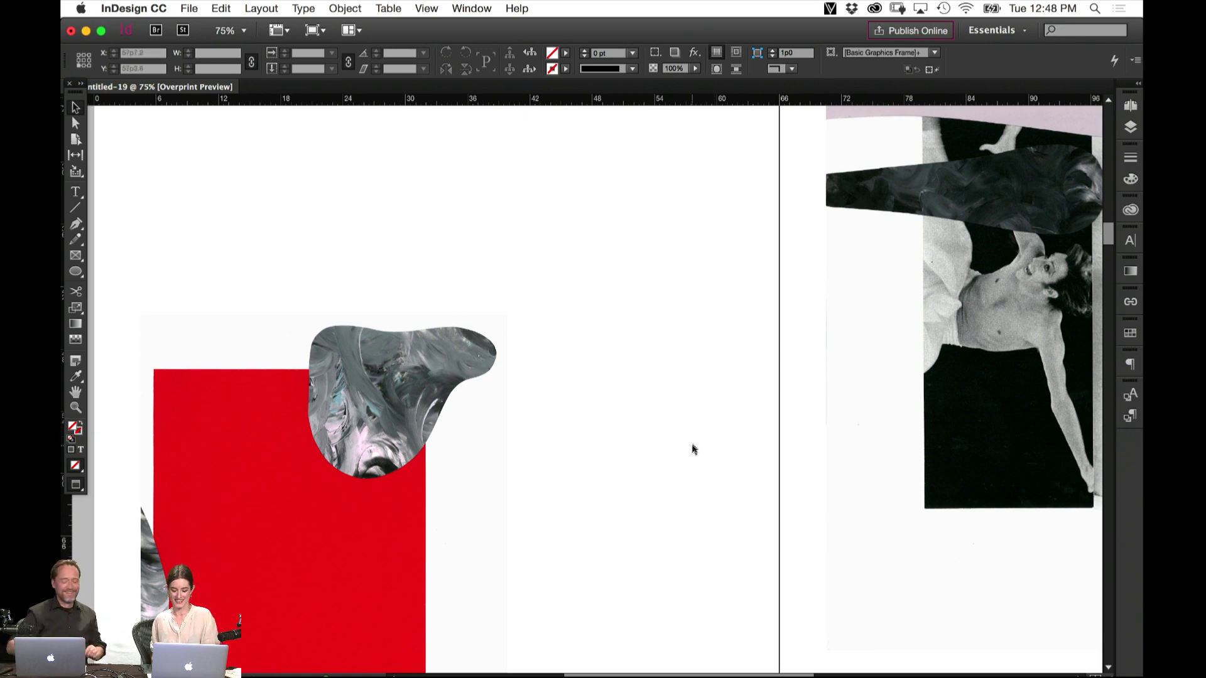
left_click_drag(705, 436, 616, 511)
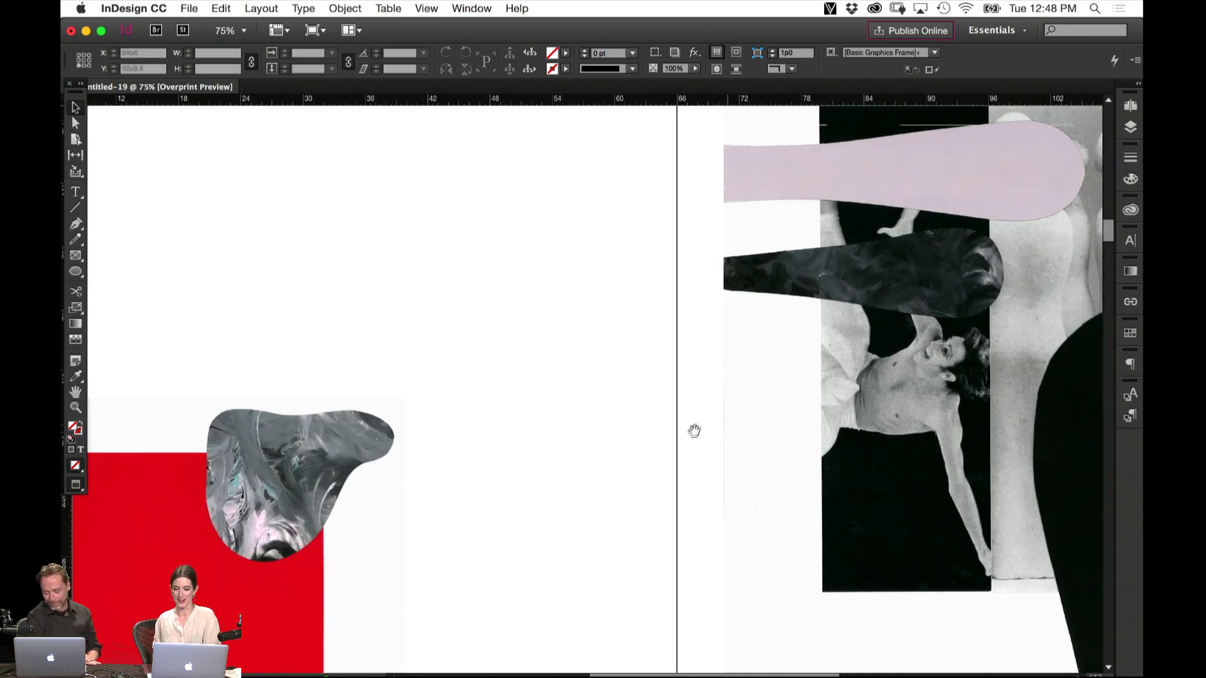
left_click_drag(695, 431, 572, 511)
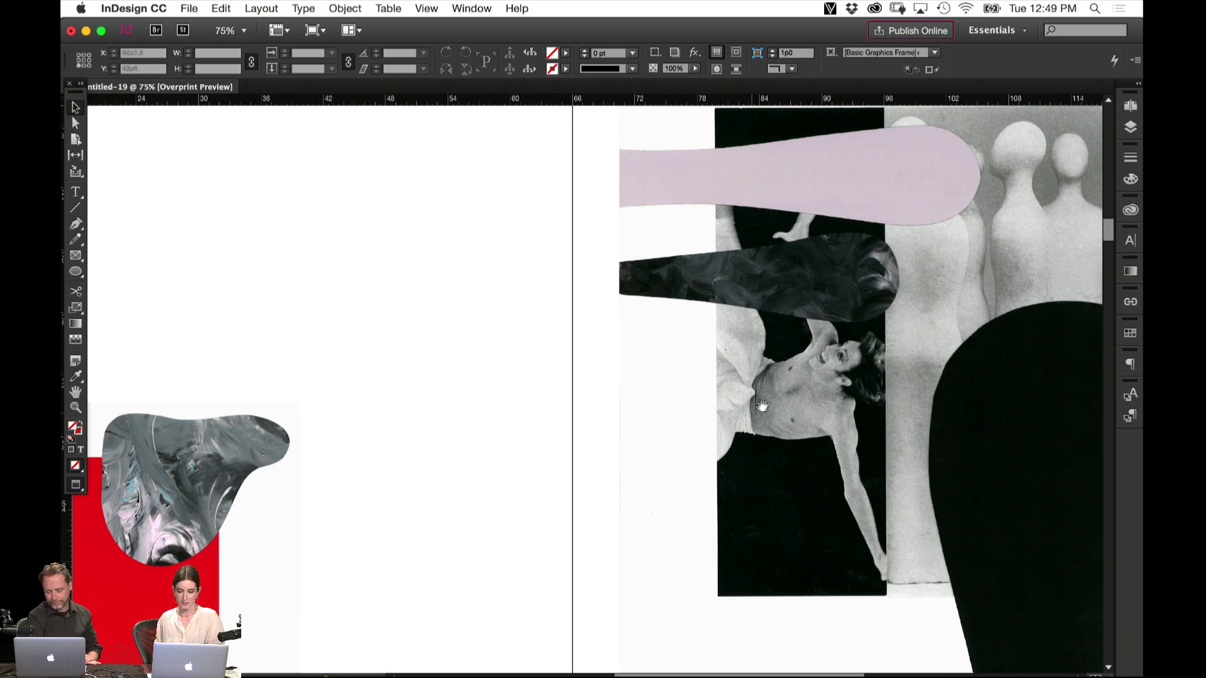
left_click_drag(533, 490, 530, 490)
scroll(530, 490, "right", 7)
scroll(529, 490, "up", 3)
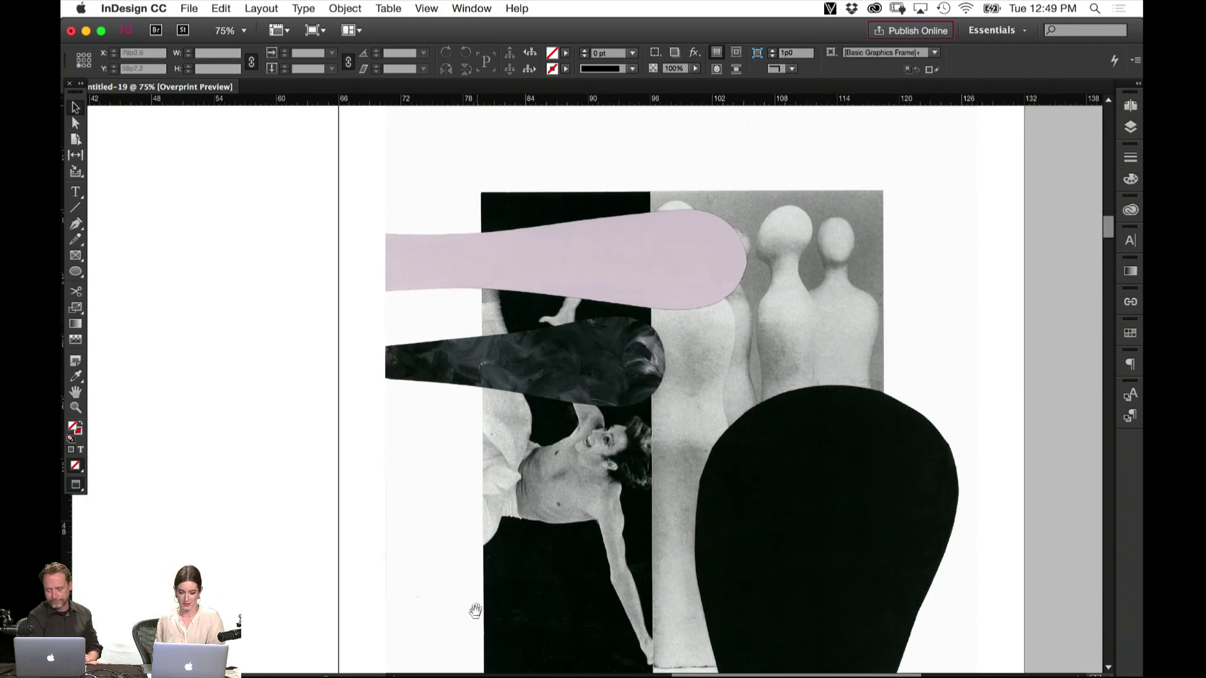
scroll(452, 606, "down", 4)
scroll(452, 607, "left", 2)
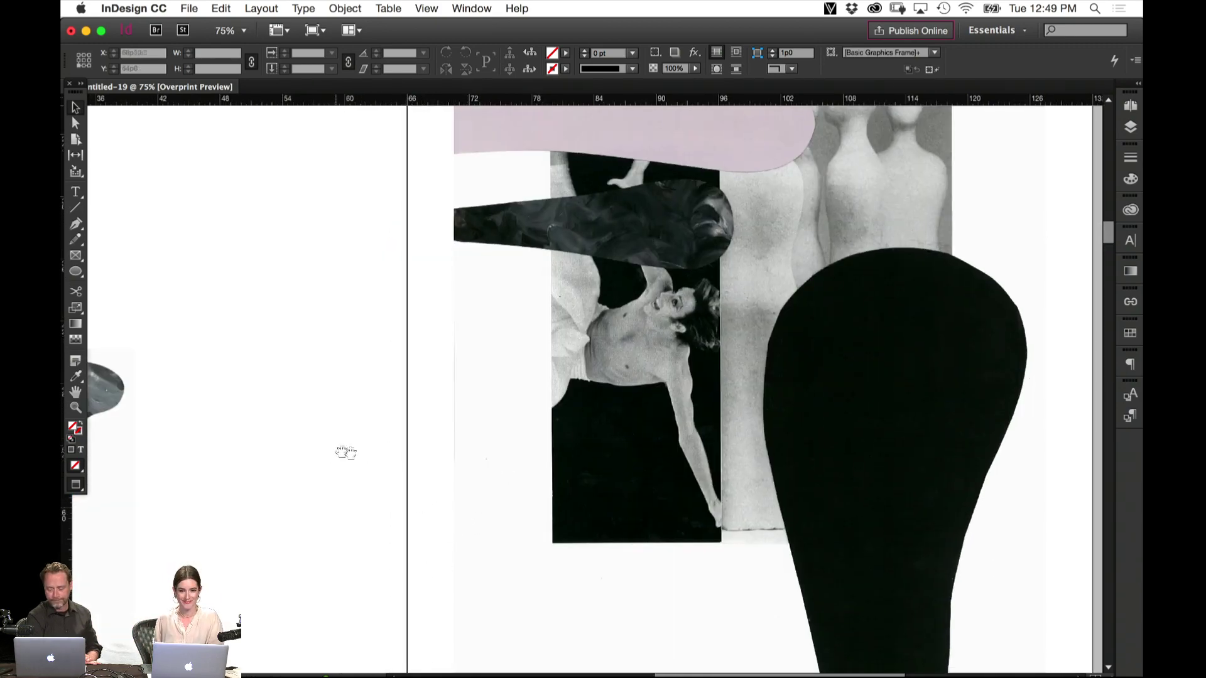
key("super+alt+0")
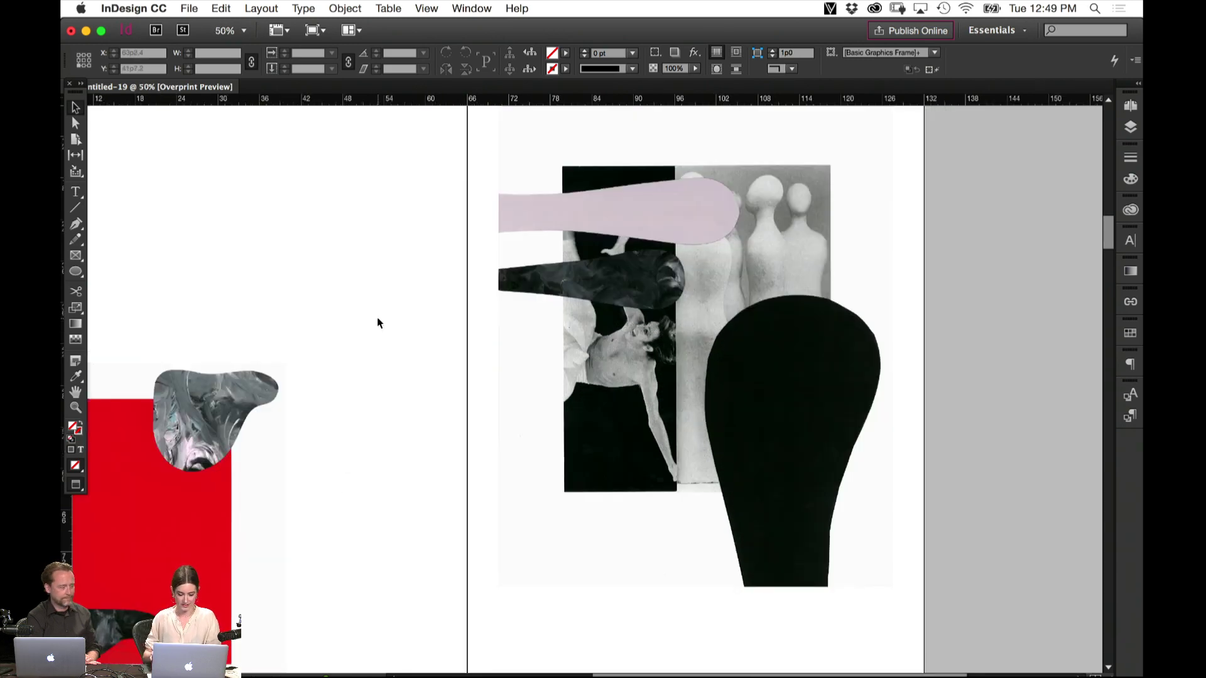
key("shift+w")
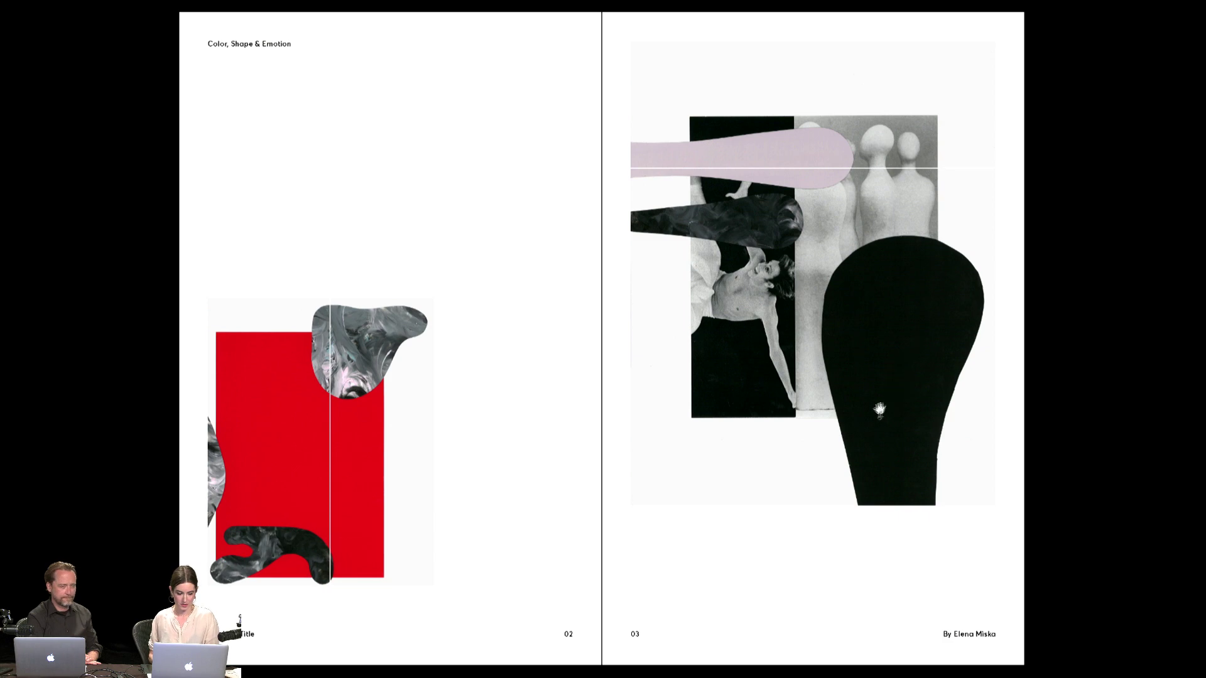
key("Escape")
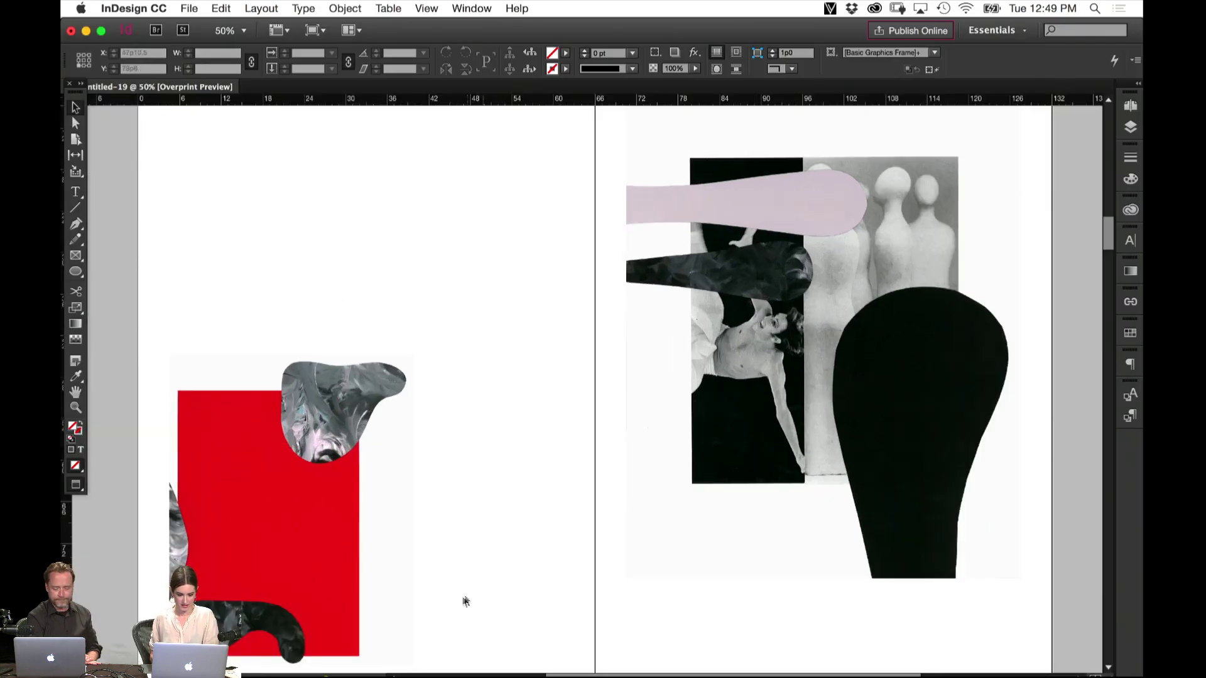
Move the red collage image on page 02 down to the bottom margin, X 4p6, Y 97p6, and preview the spread without guides
scroll(463, 601, "down", 3)
scroll(463, 601, "left", 3)
scroll(753, 365, "down", 3)
scroll(753, 365, "left", 3)
key("w")
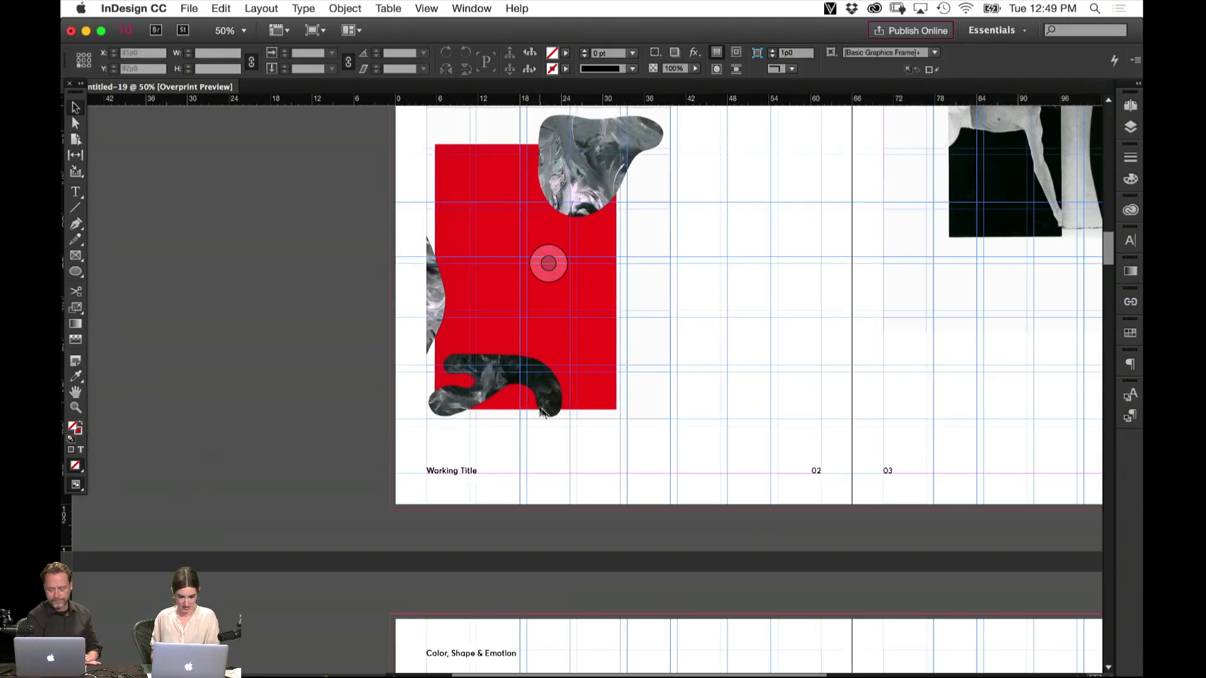
left_click(529, 468)
left_click_drag(529, 469, 531, 467)
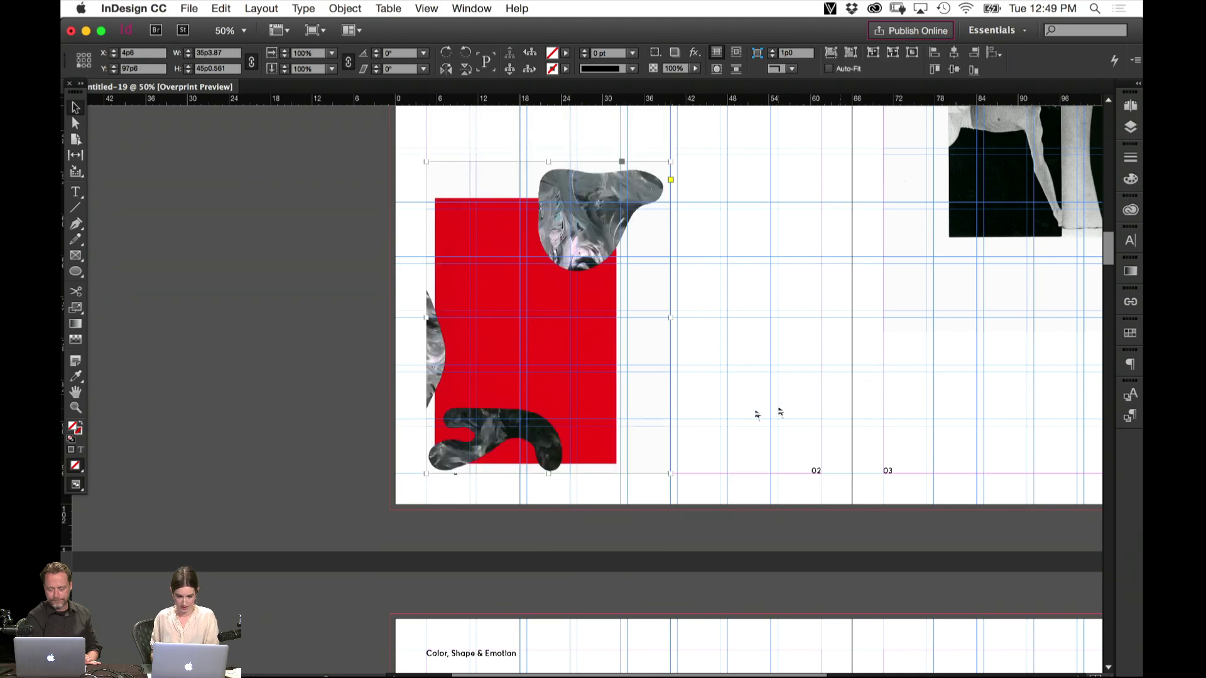
key("w")
scroll(643, 501, "right", 5)
scroll(643, 501, "up", 4)
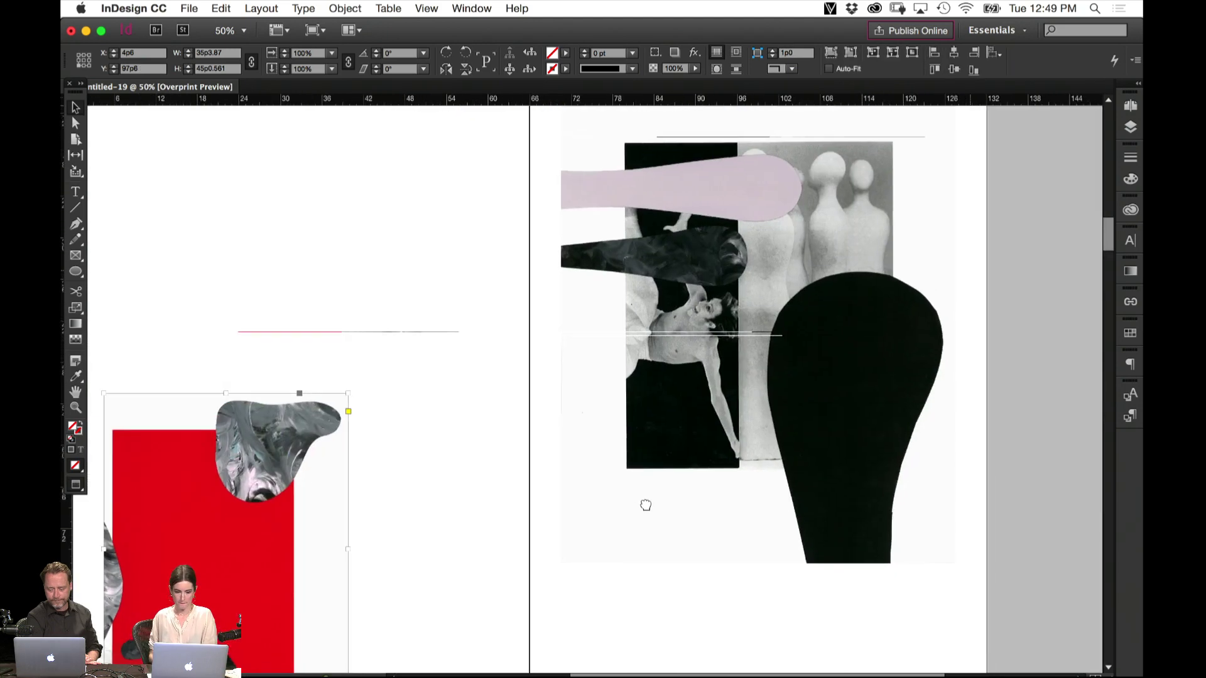
Duplicate the red collage upward on page 02 and crop the copy's frame to a plain red rectangle about 14p6 by 16p9
left_click(671, 461)
key("super+minus")
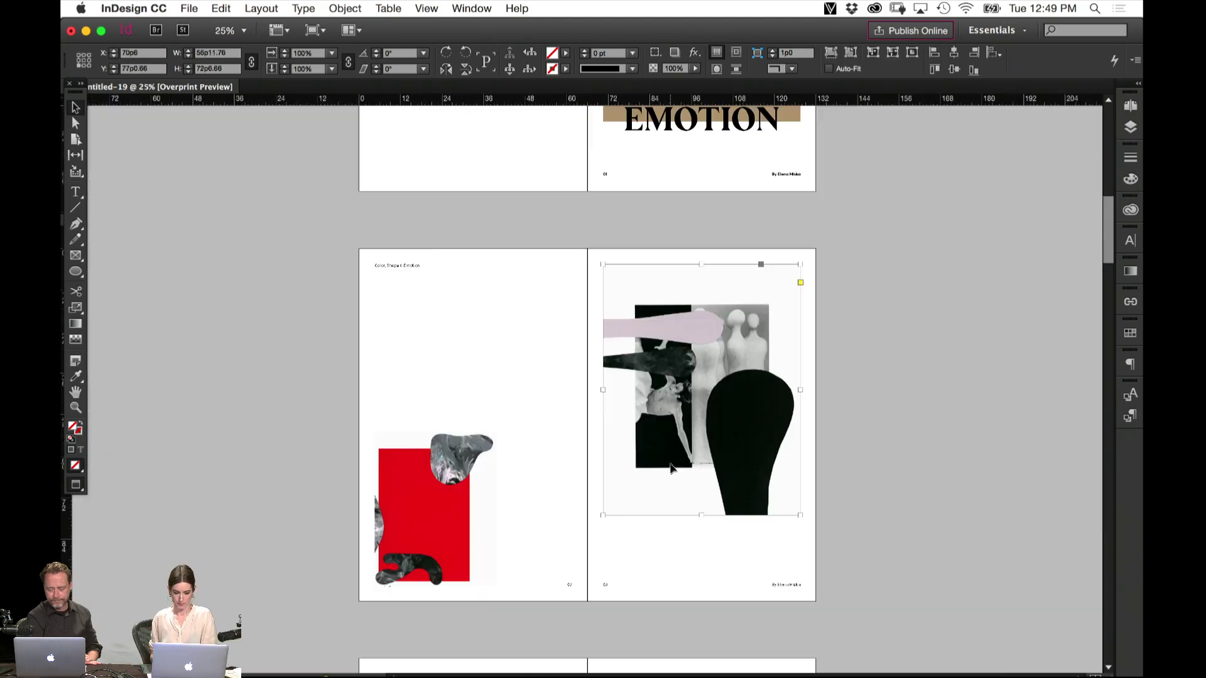
left_click(909, 416)
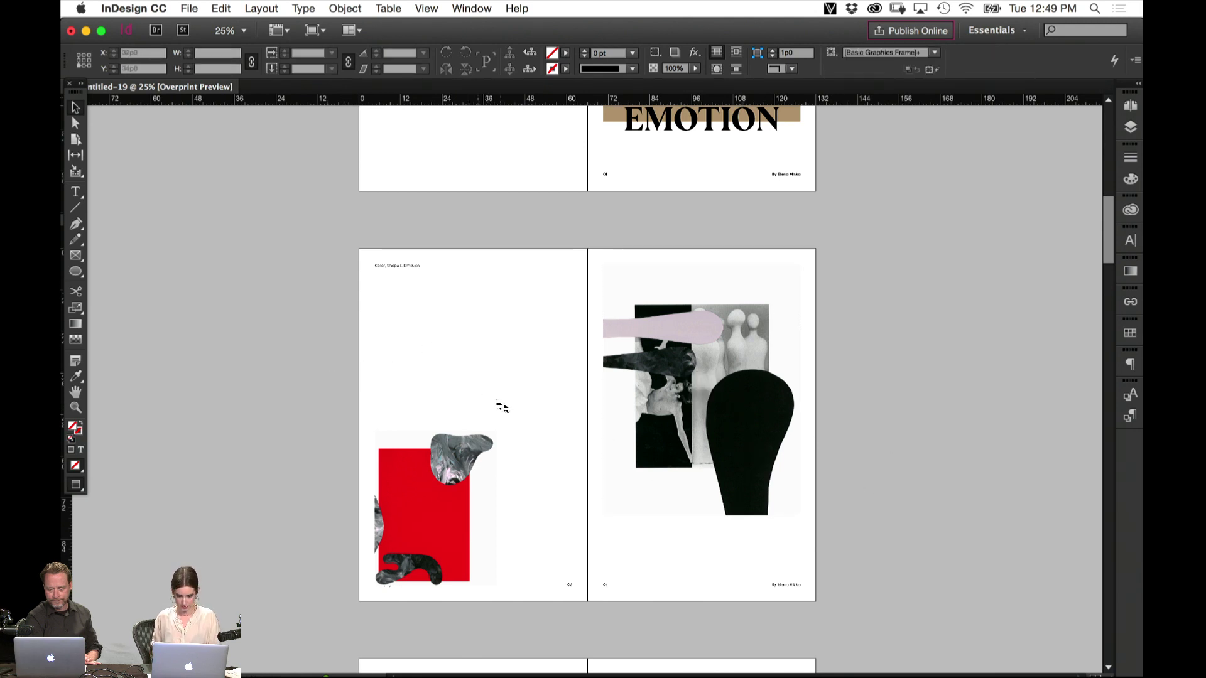
left_click_drag(468, 497, 468, 383)
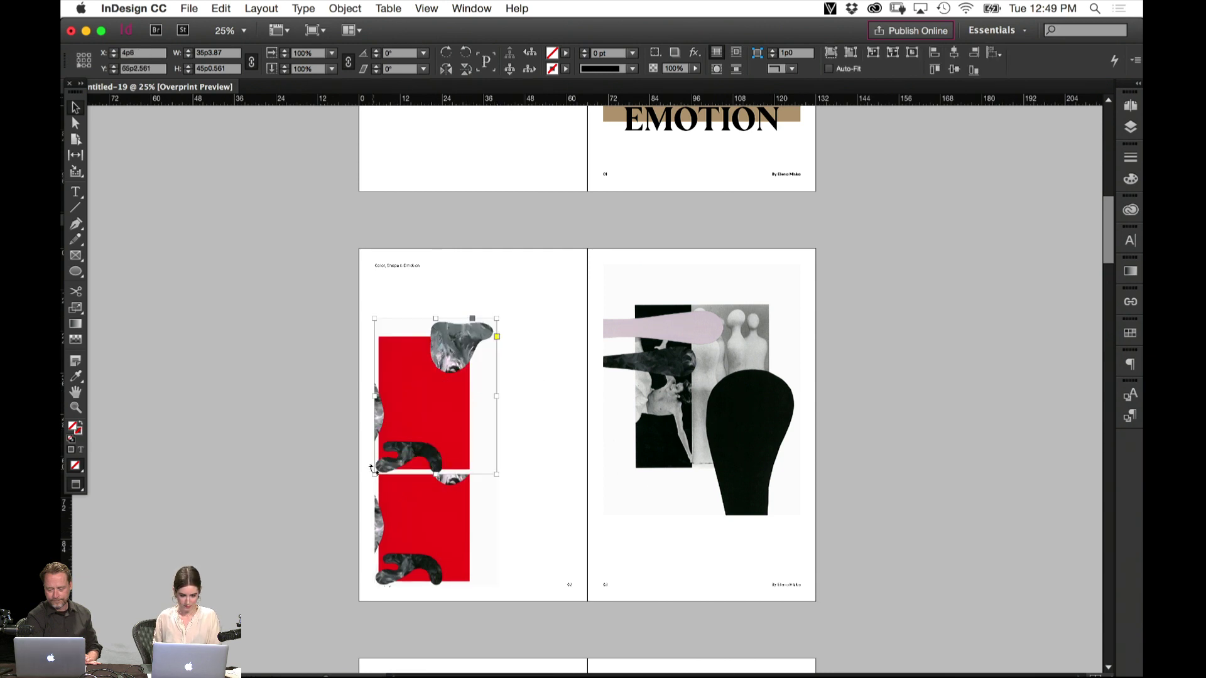
left_click_drag(372, 475, 396, 436)
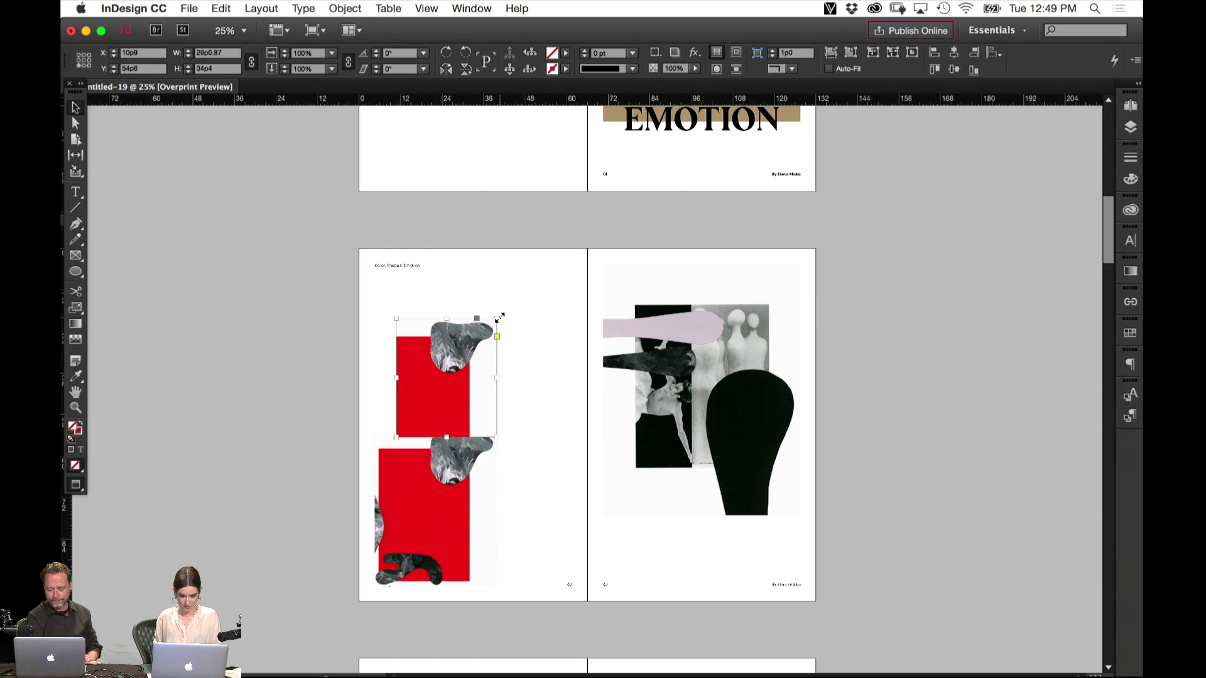
mouse_move(497, 318)
left_mouse_down()
mouse_move(447, 379)
mouse_move(497, 383)
mouse_move(519, 321)
left_mouse_up()
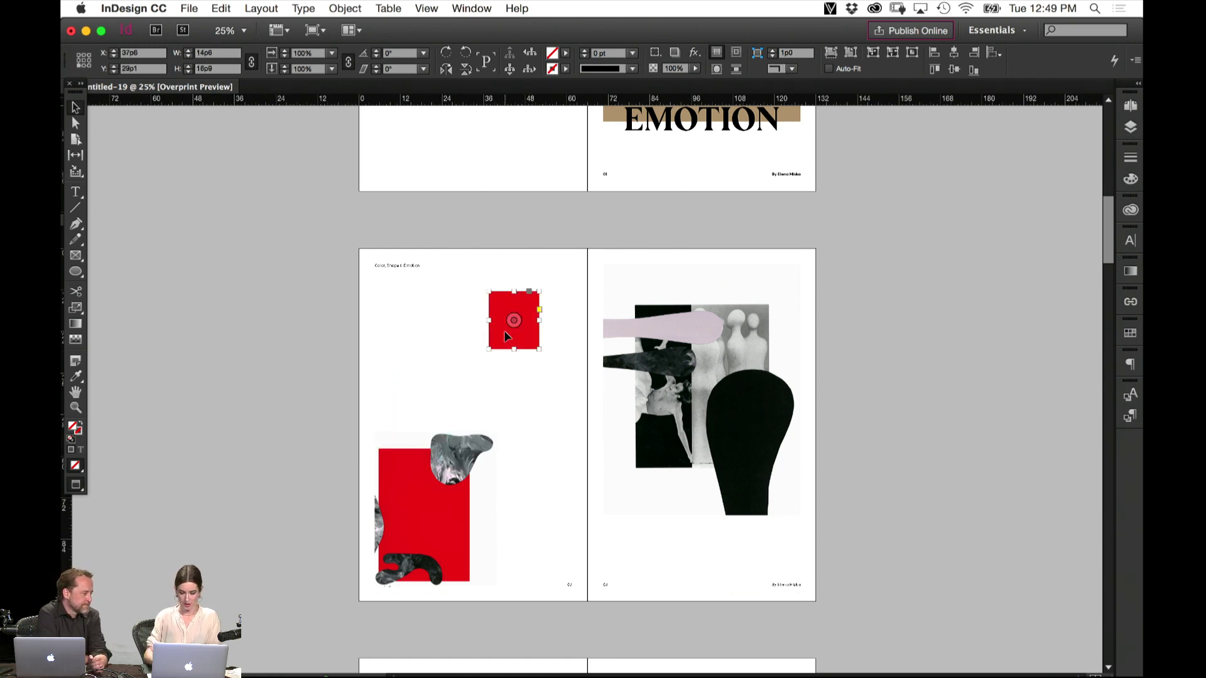
Show the grid guides and move the red rectangle to page 02's top-right margin corner, X 47p0, Y 21p3
key("super+equal")
key("super+equal")
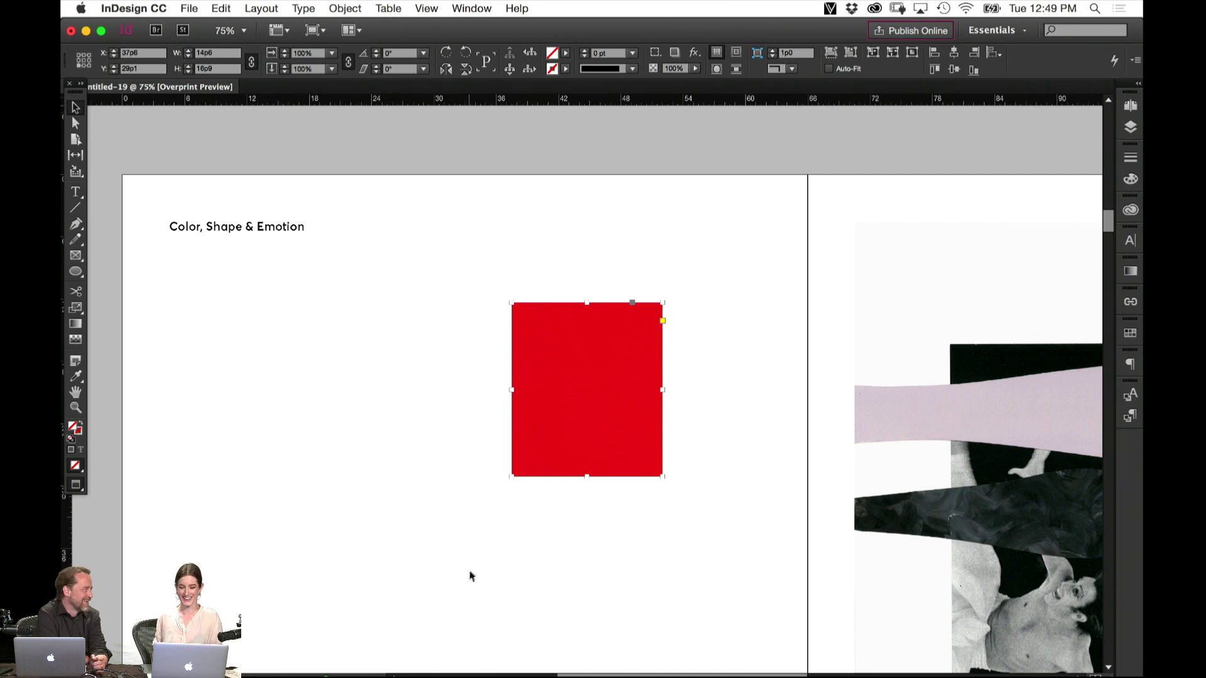
key("w")
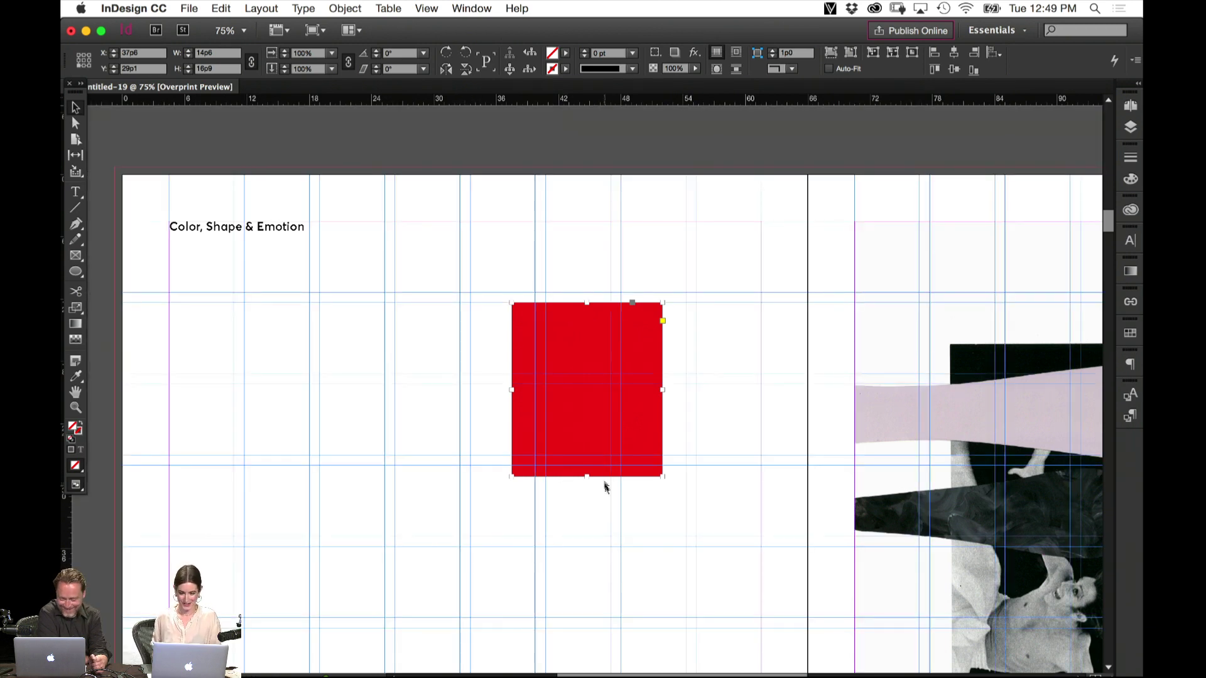
left_click_drag(642, 431, 734, 362)
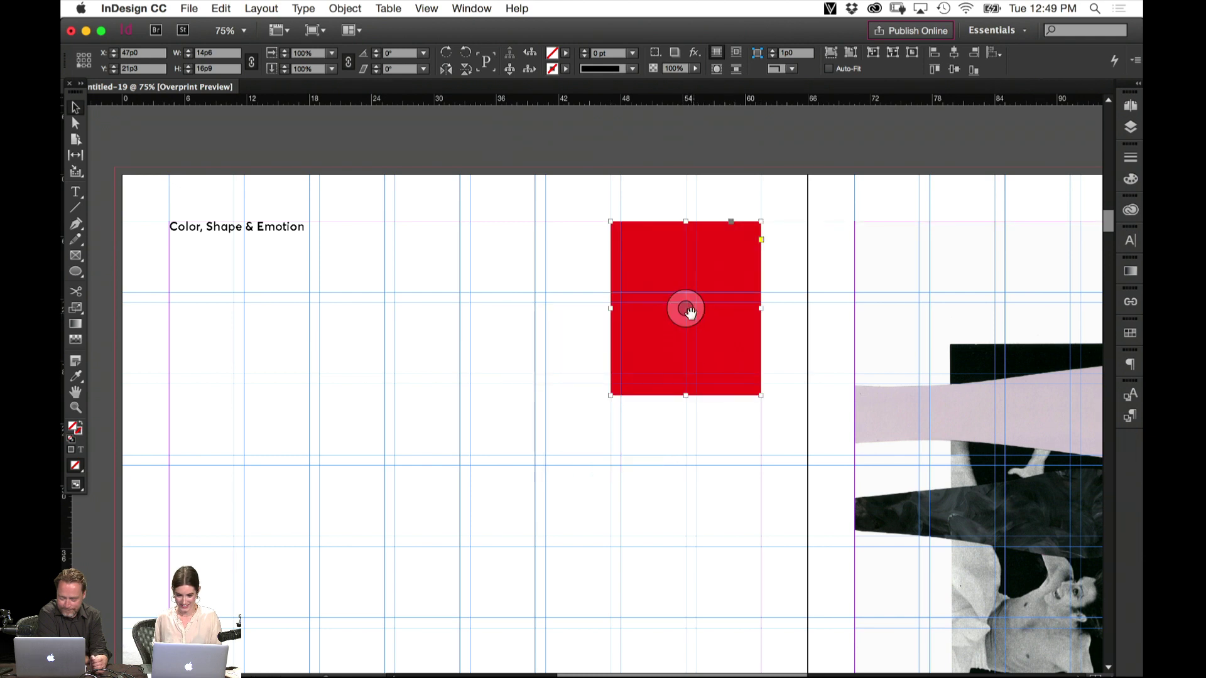
Crop the red rectangle's left and bottom edges inward to the nearest grid guides and preview the page without guides
left_click_drag(687, 313, 621, 308)
left_click(640, 328)
mouse_move(611, 308)
left_click(587, 385)
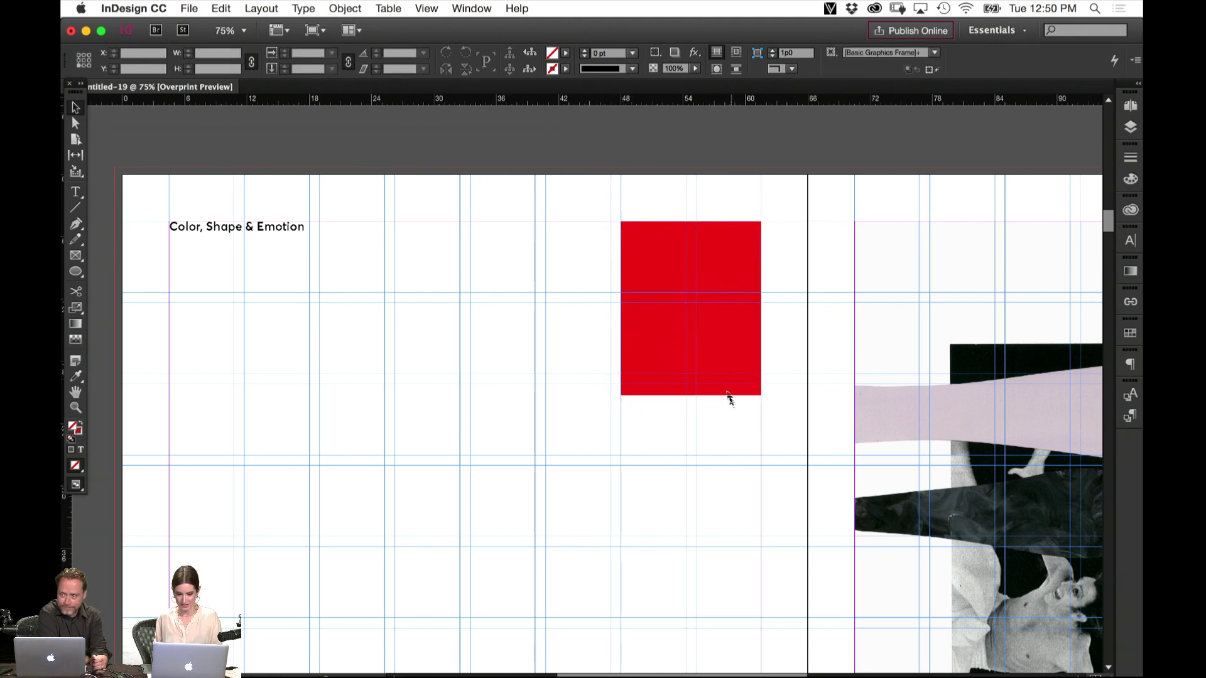
mouse_move(694, 395)
left_mouse_down()
mouse_move(684, 457)
mouse_move(695, 374)
left_mouse_up()
left_click(668, 498)
left_click(691, 339)
left_click(671, 431)
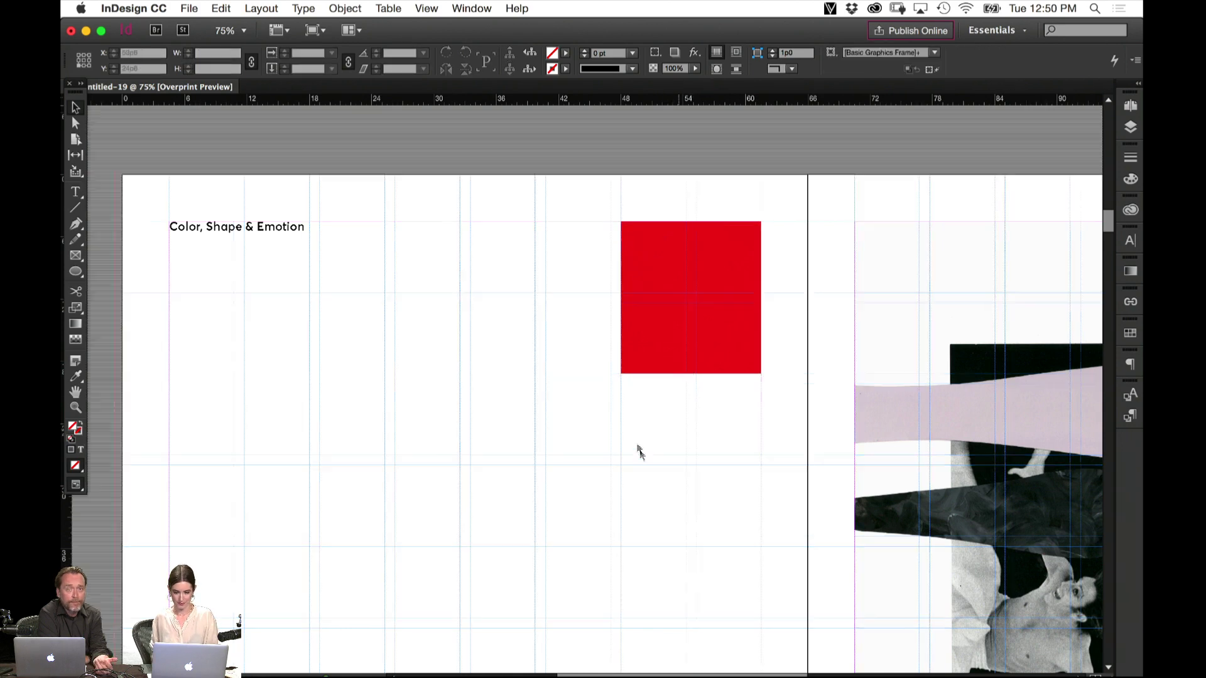
Move the red rectangle on page 02 down and left onto the grid, above the red collage, and preview the spread
key("h")
left_click_drag(624, 407, 647, 427)
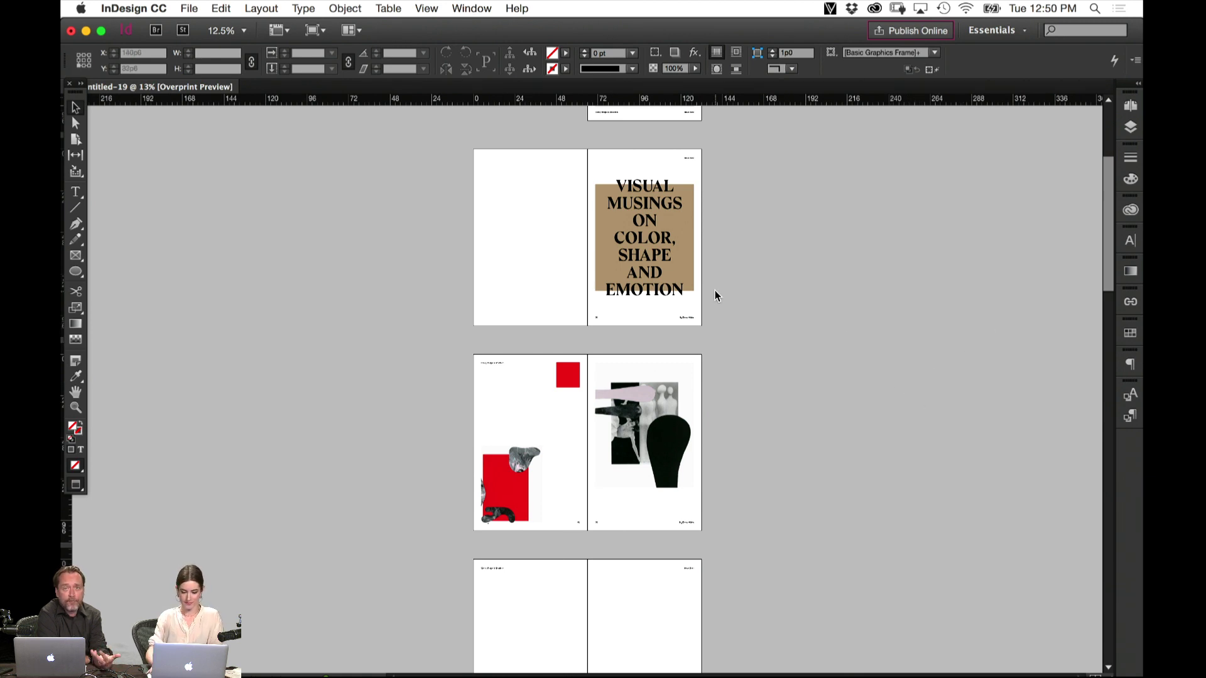
key("super+equal")
key("super+equal")
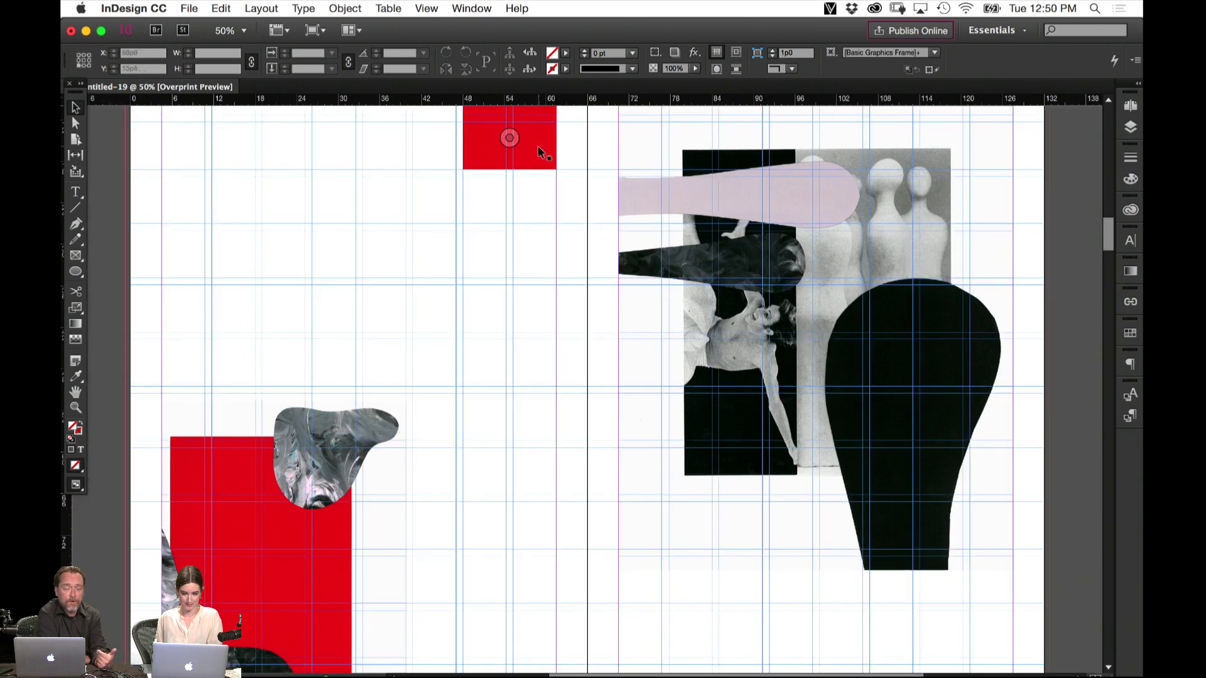
left_click_drag(538, 153, 497, 264)
left_click(635, 124)
key("w")
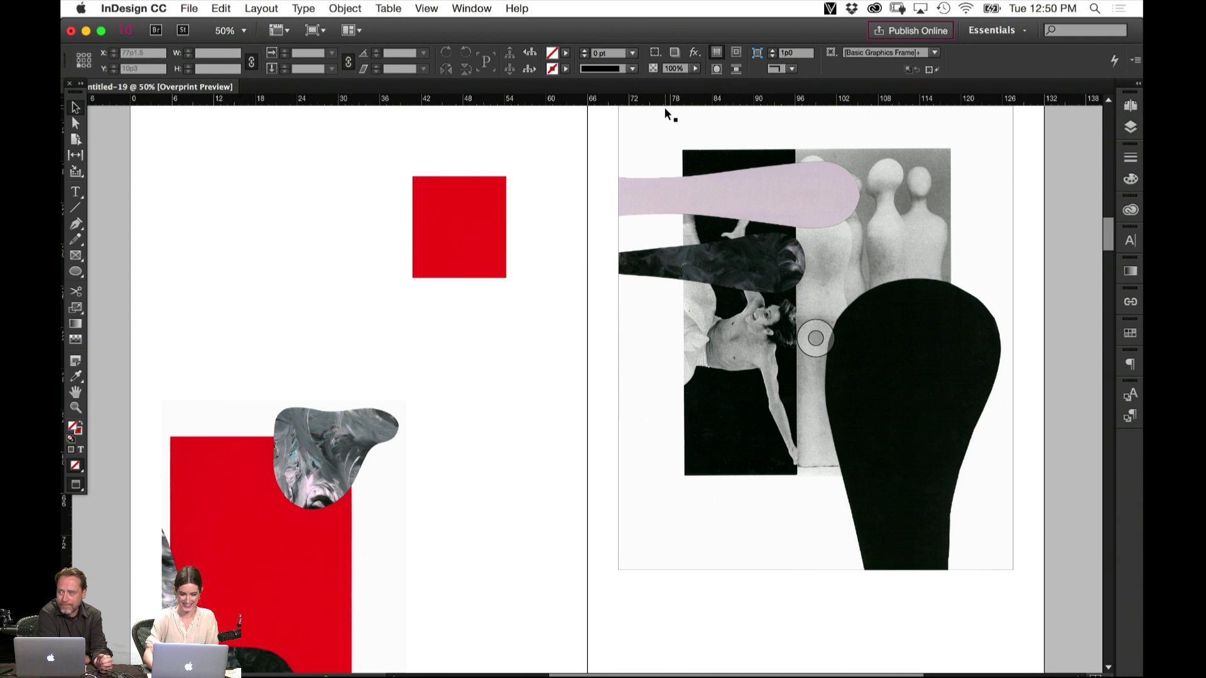
key("super+minus")
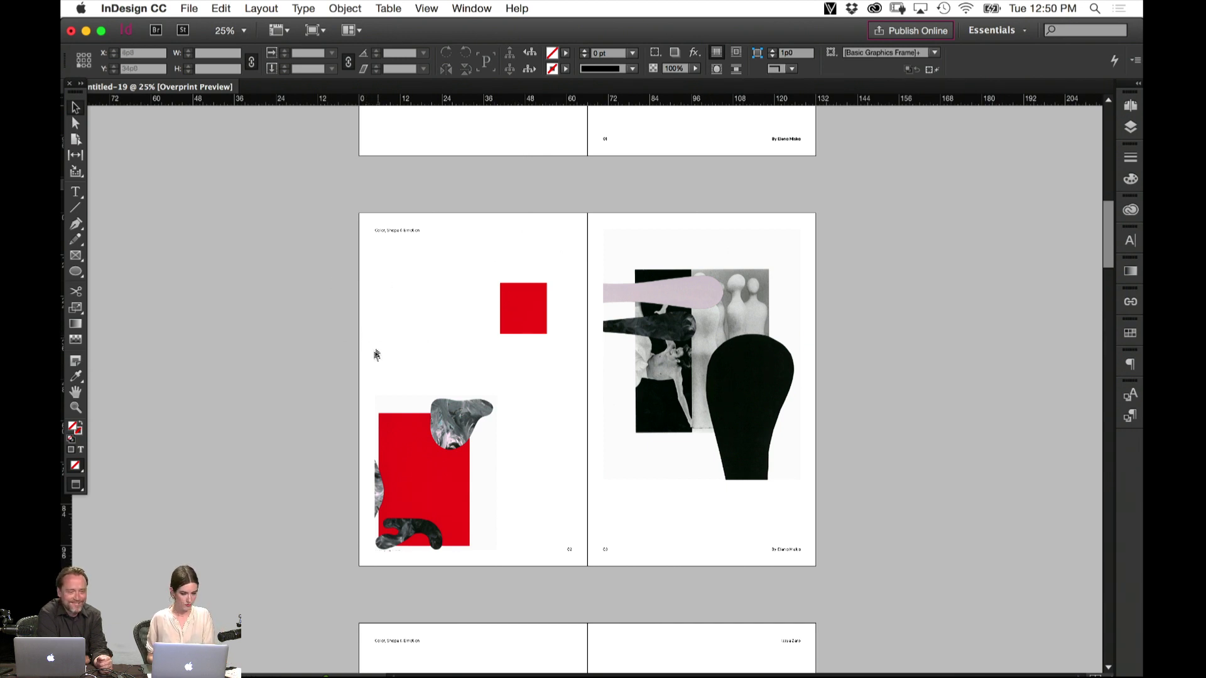
Open the A-Master spread for editing at the Working Title footer on its left page
scroll(377, 356, "up", 5)
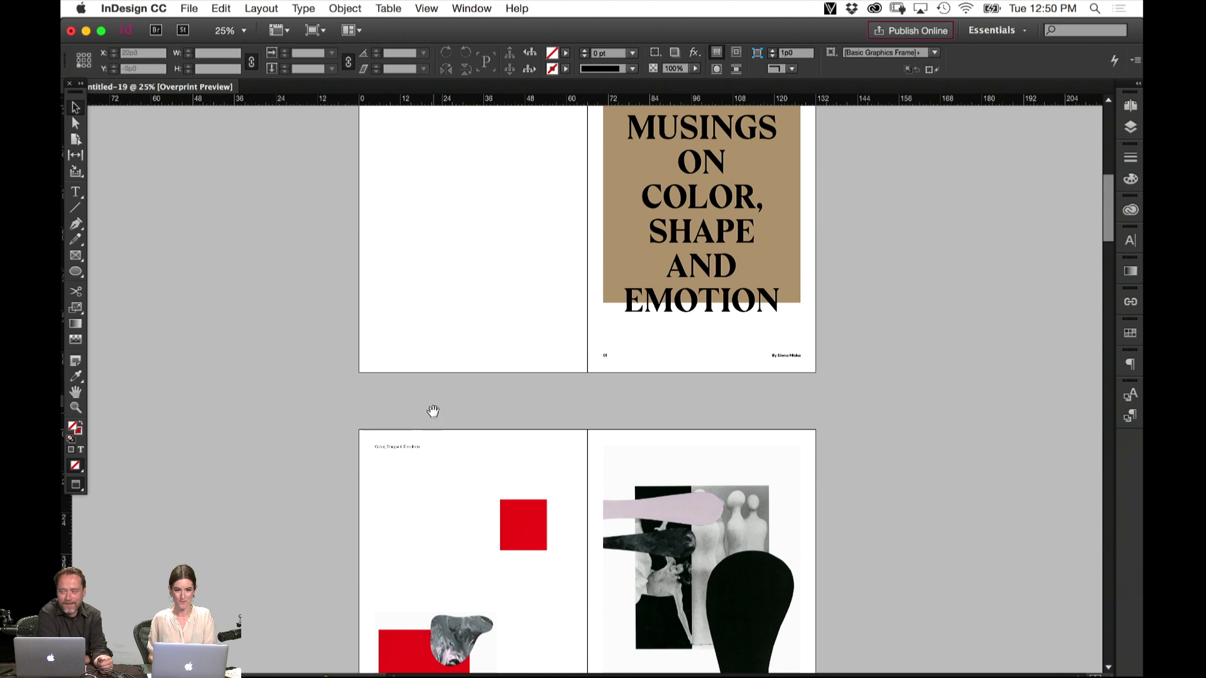
left_click_drag(419, 444, 458, 179)
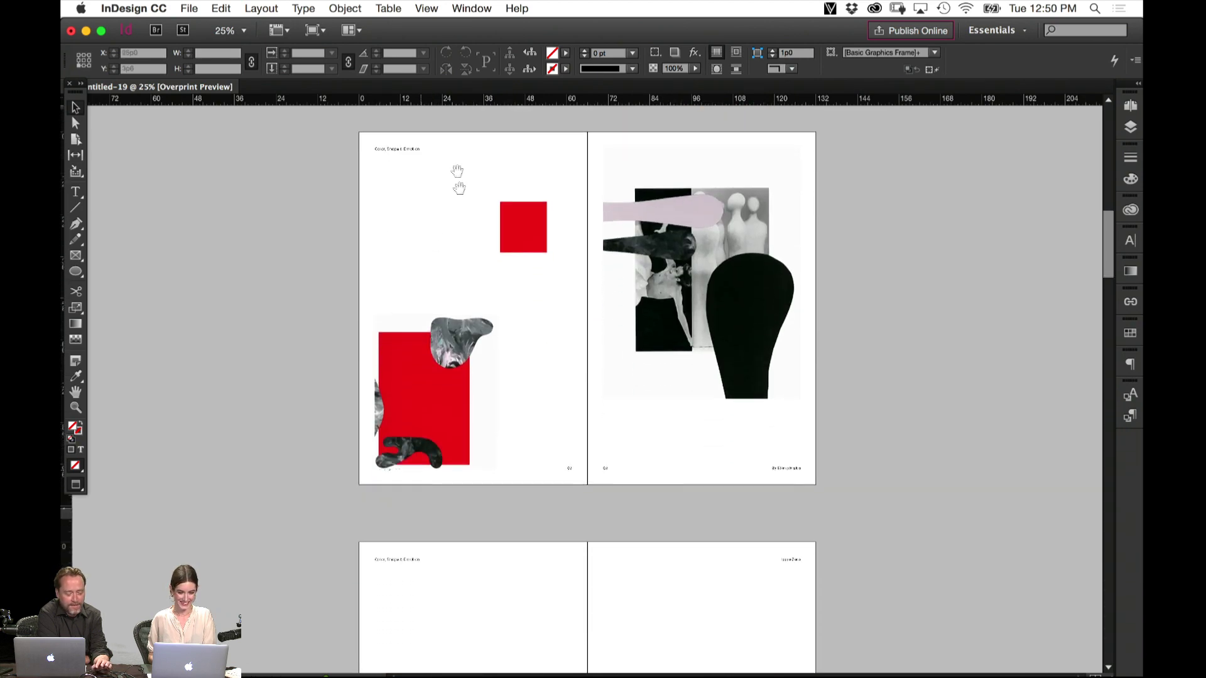
scroll(462, 238, "down", 8)
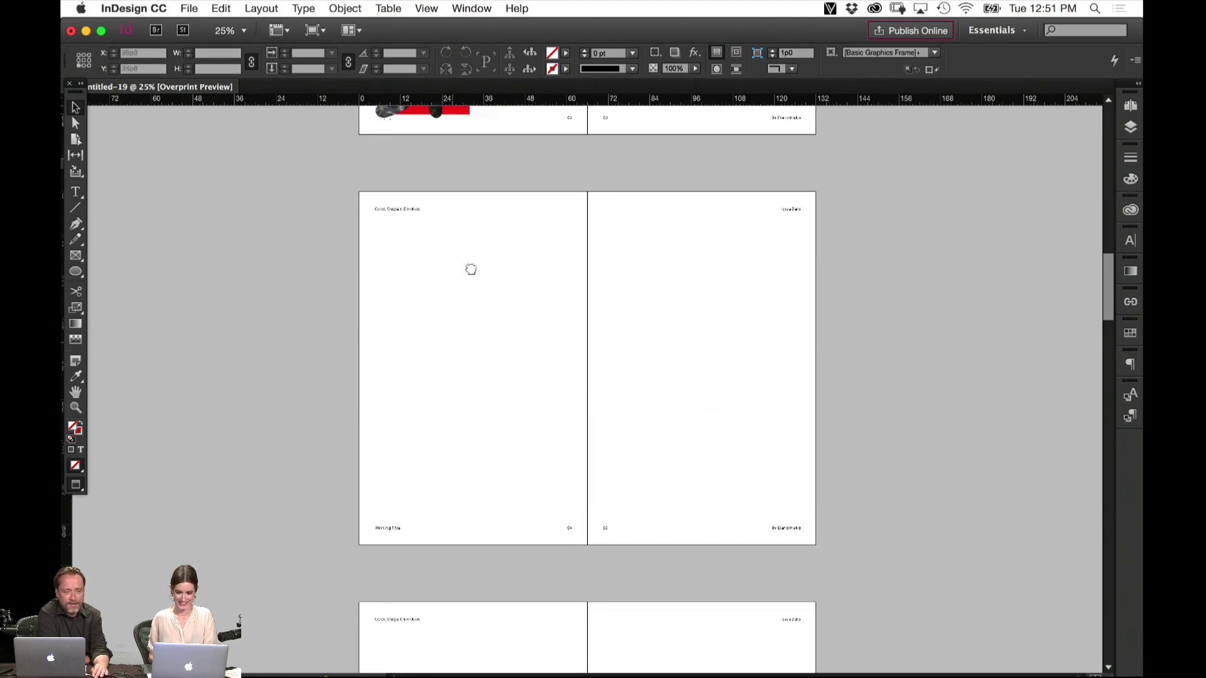
left_click(1131, 106)
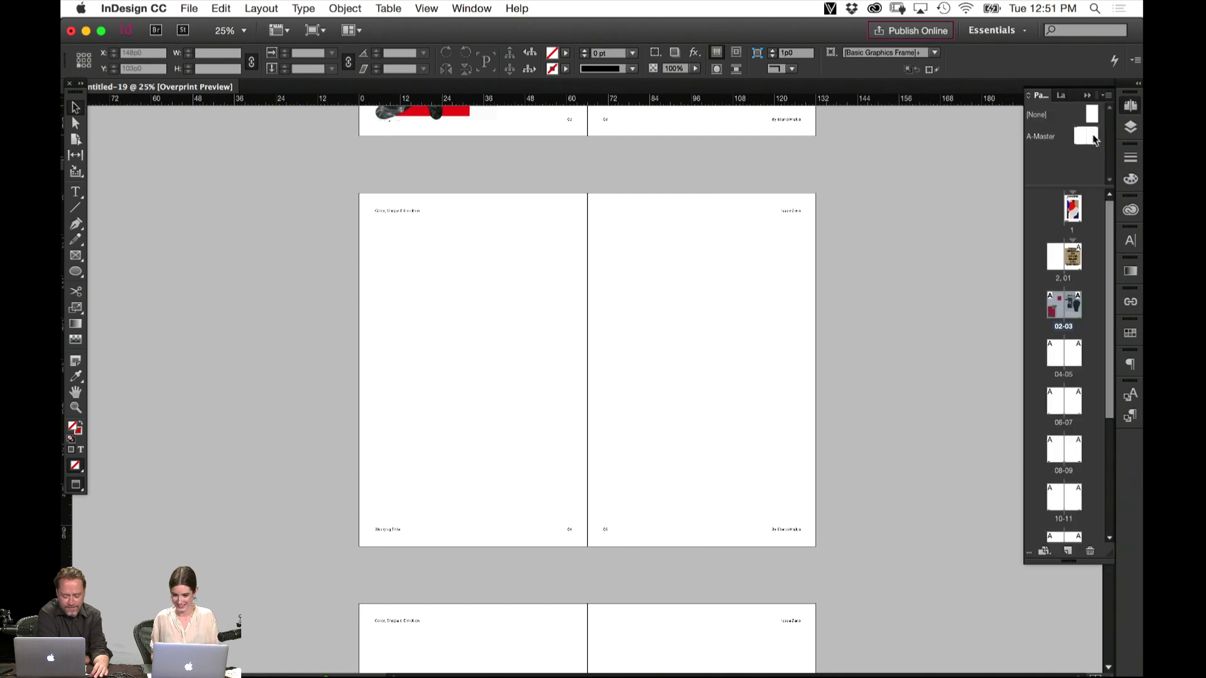
double_click(1082, 138)
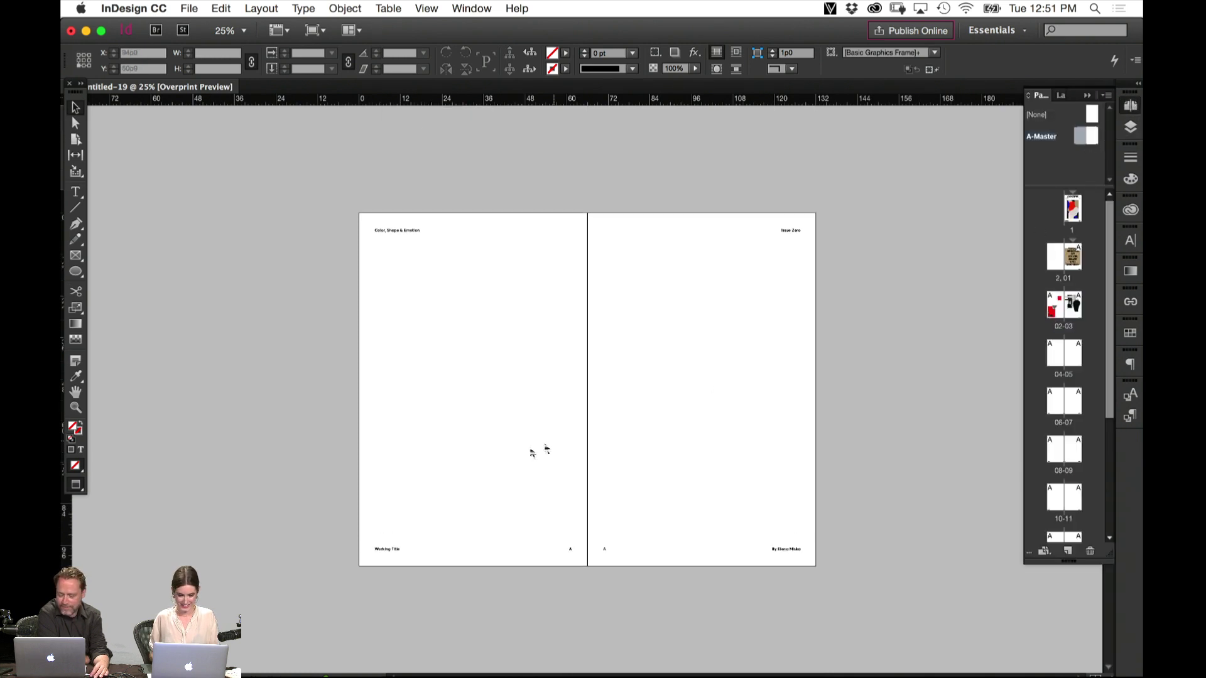
key("super+1")
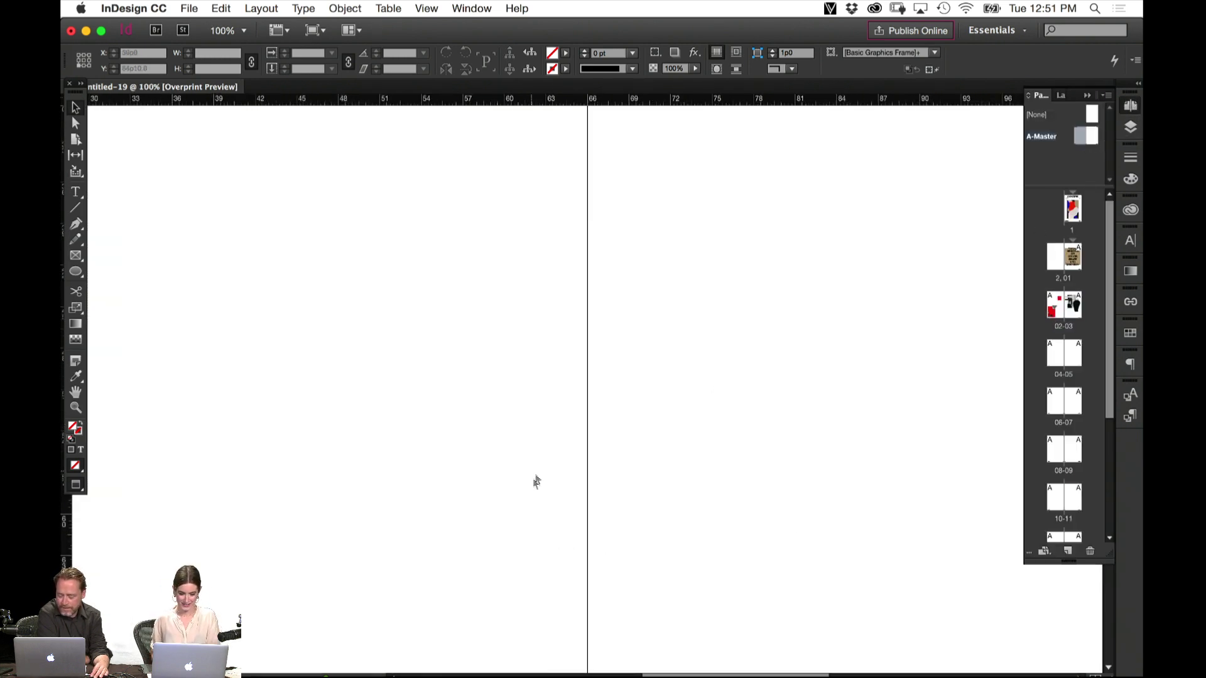
scroll(536, 483, "left", 10)
left_click_drag(553, 505, 757, 383)
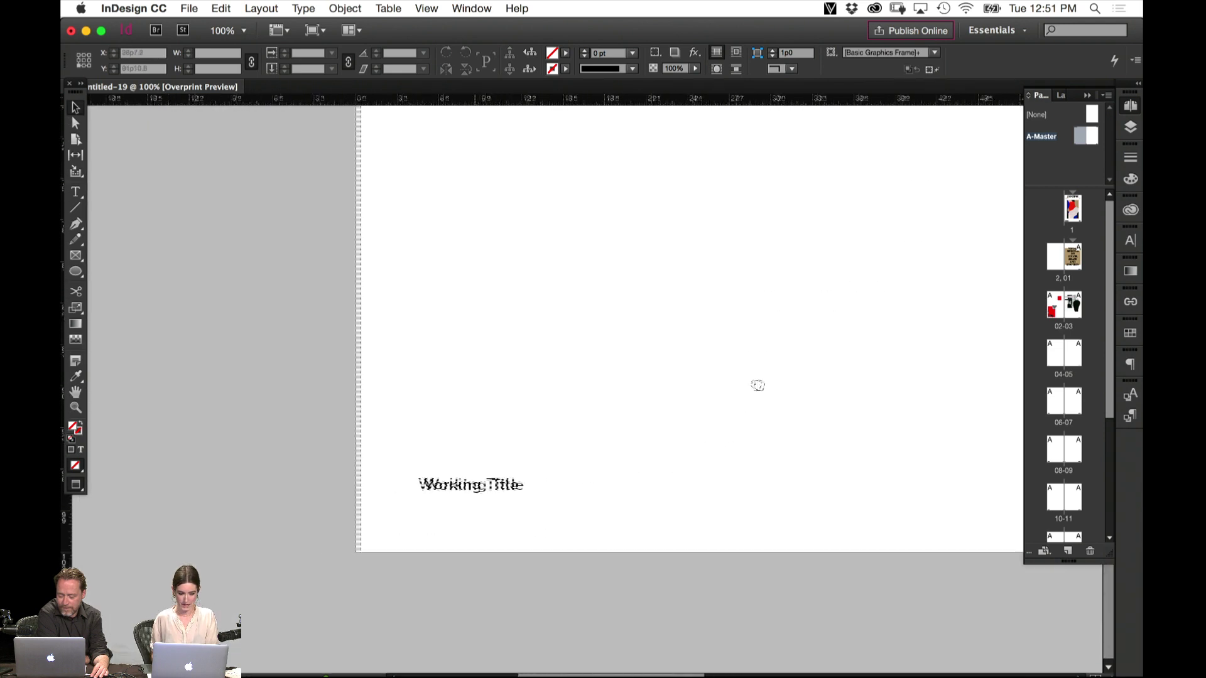
Replace the Working Title footer text on the A-Master's left page with Zenzine and deselect it
double_click(465, 481)
key("super+a")
type("ZEN")
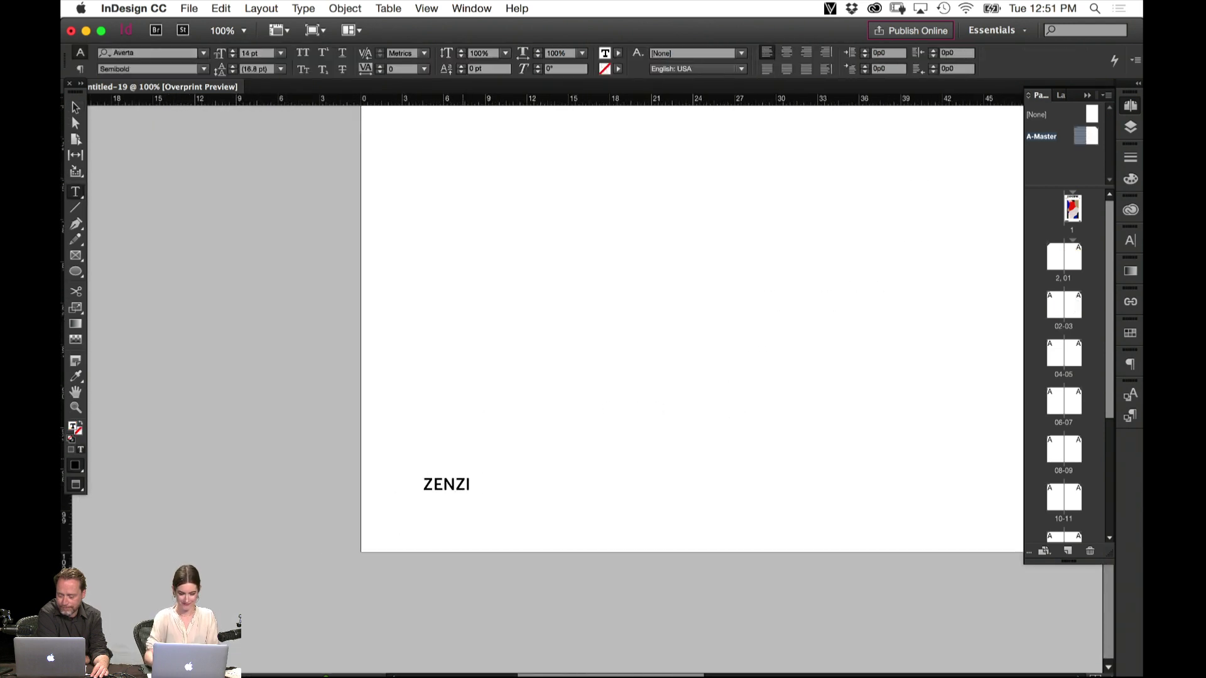
key("BackSpace")
key("BackSpace")
key("BackSpace")
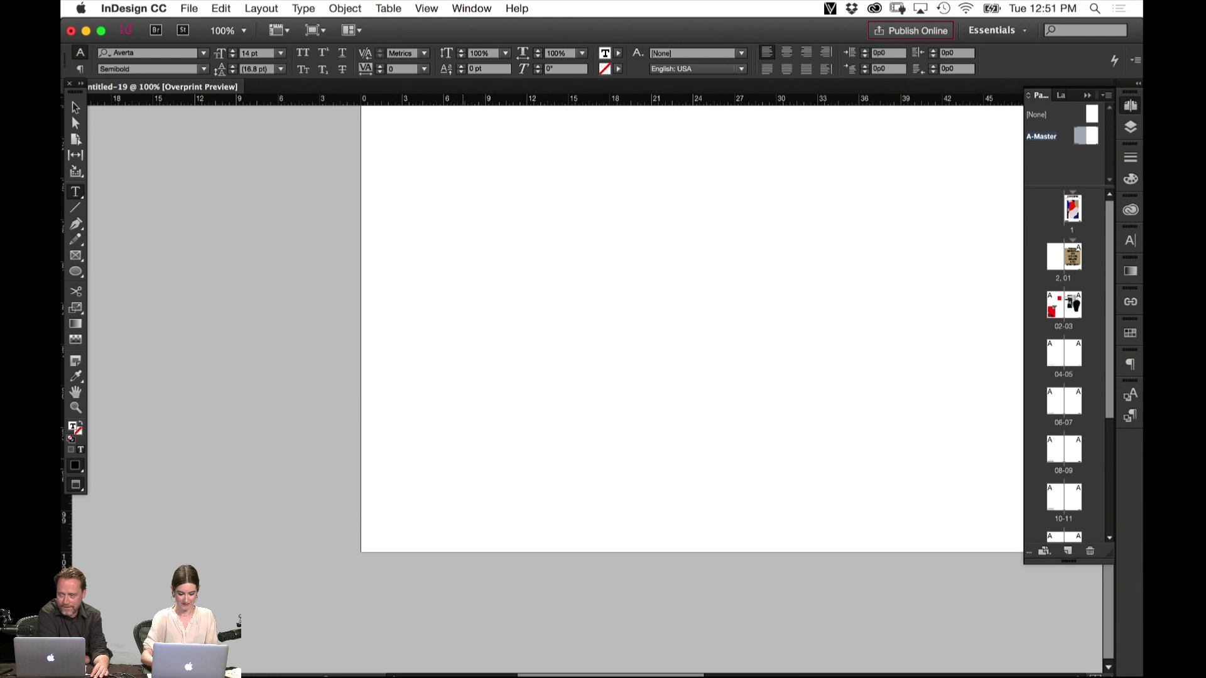
type("Zensin")
key("BackSpace")
key("BackSpace")
key("BackSpace")
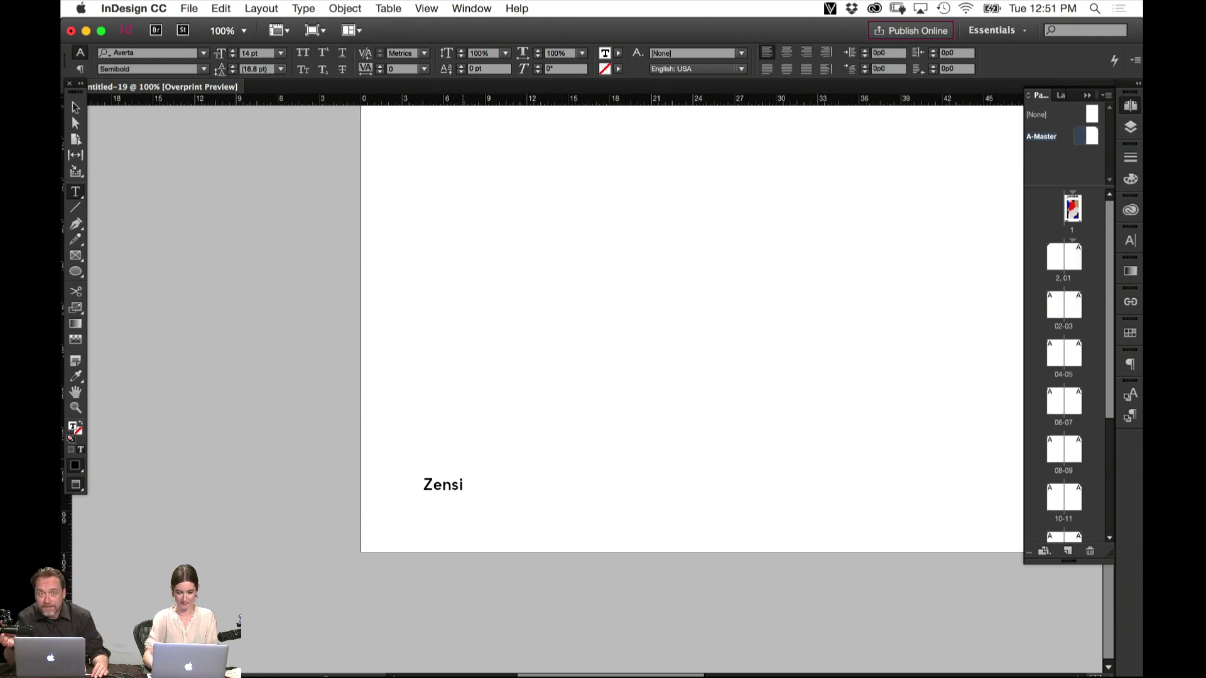
type("zine")
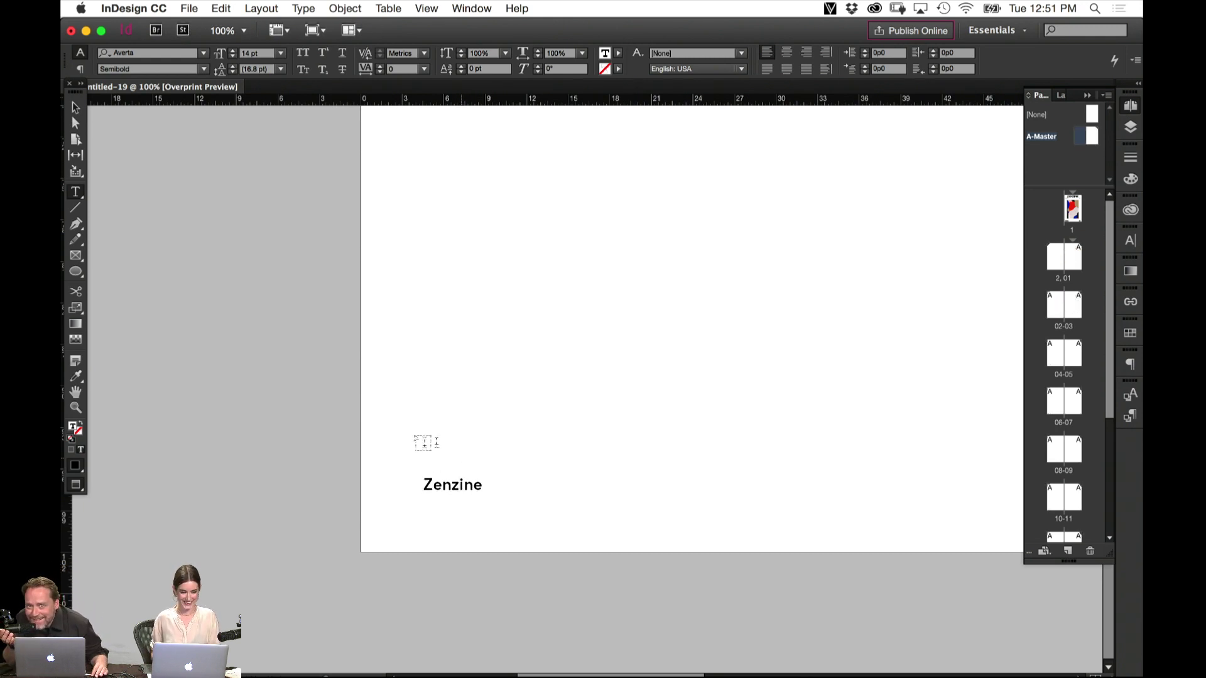
left_click(76, 108)
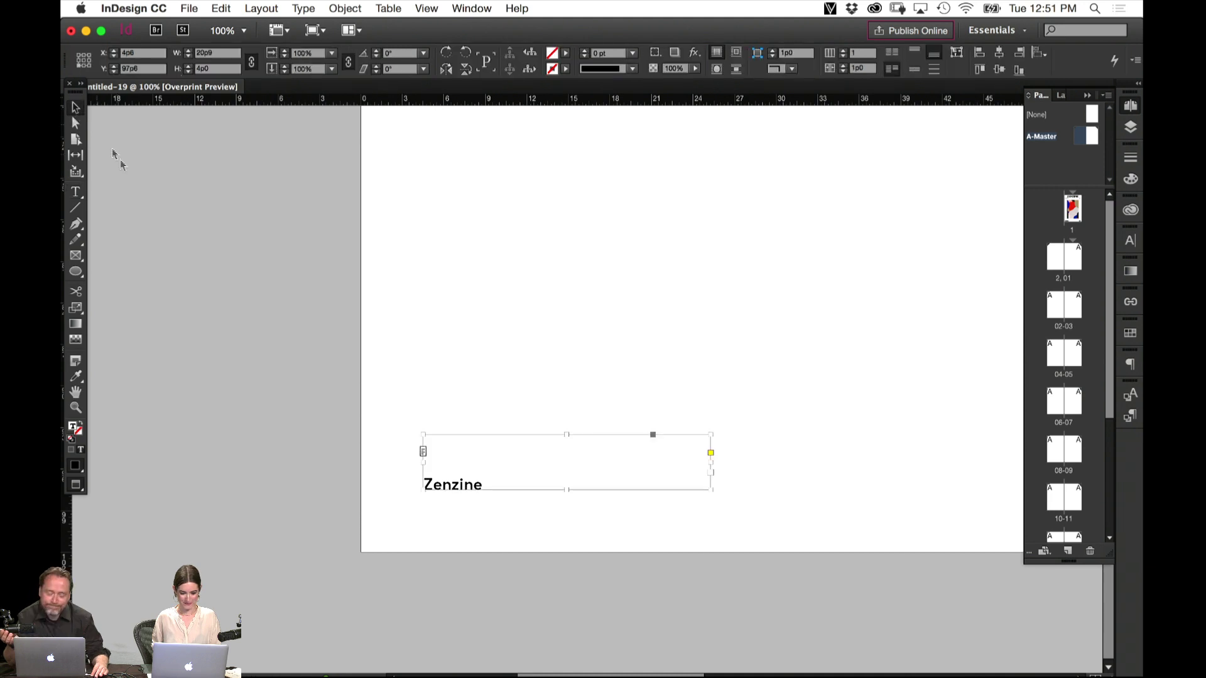
left_click(153, 246)
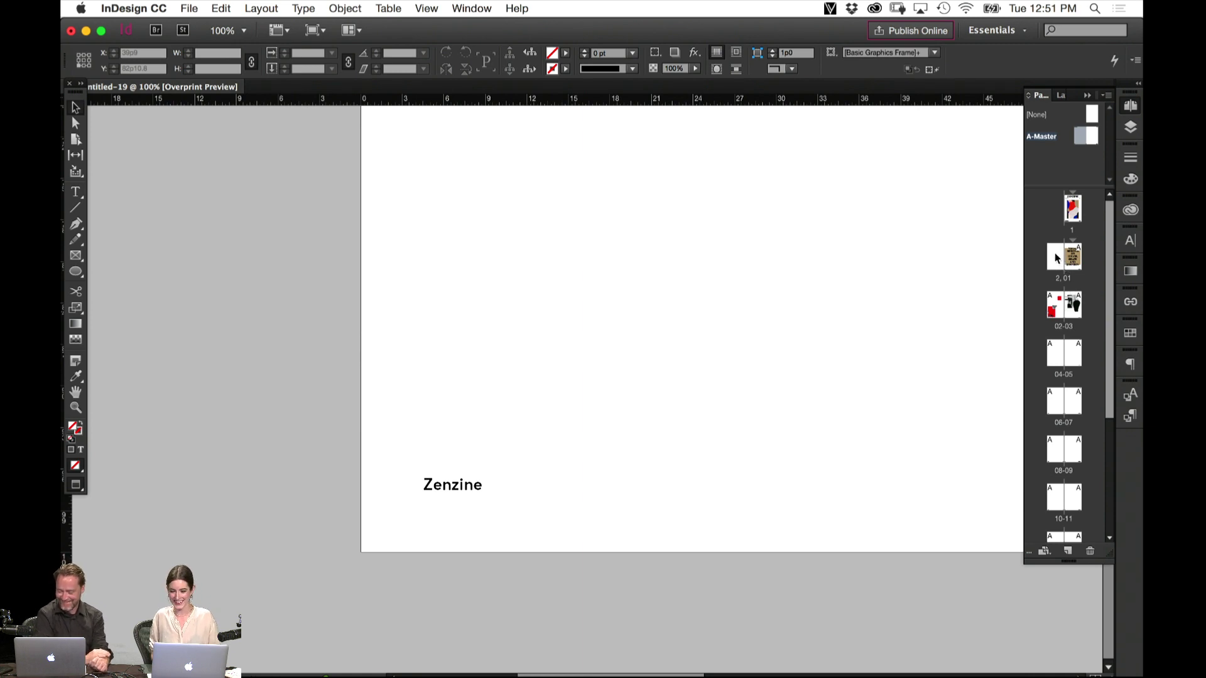
Return to the 02-03 spread to review its layout, and continue down to the blank 04-05 spread
left_click(1054, 309)
double_click(1055, 310)
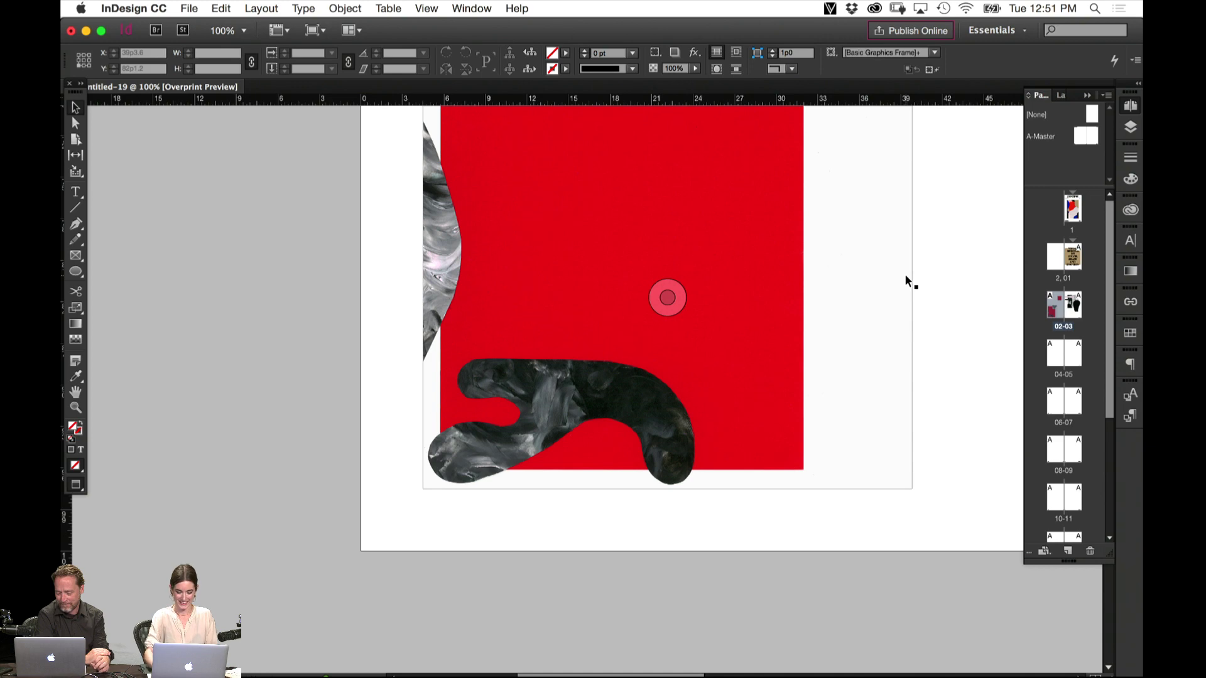
key("super+minus")
scroll(923, 250, "right", 5)
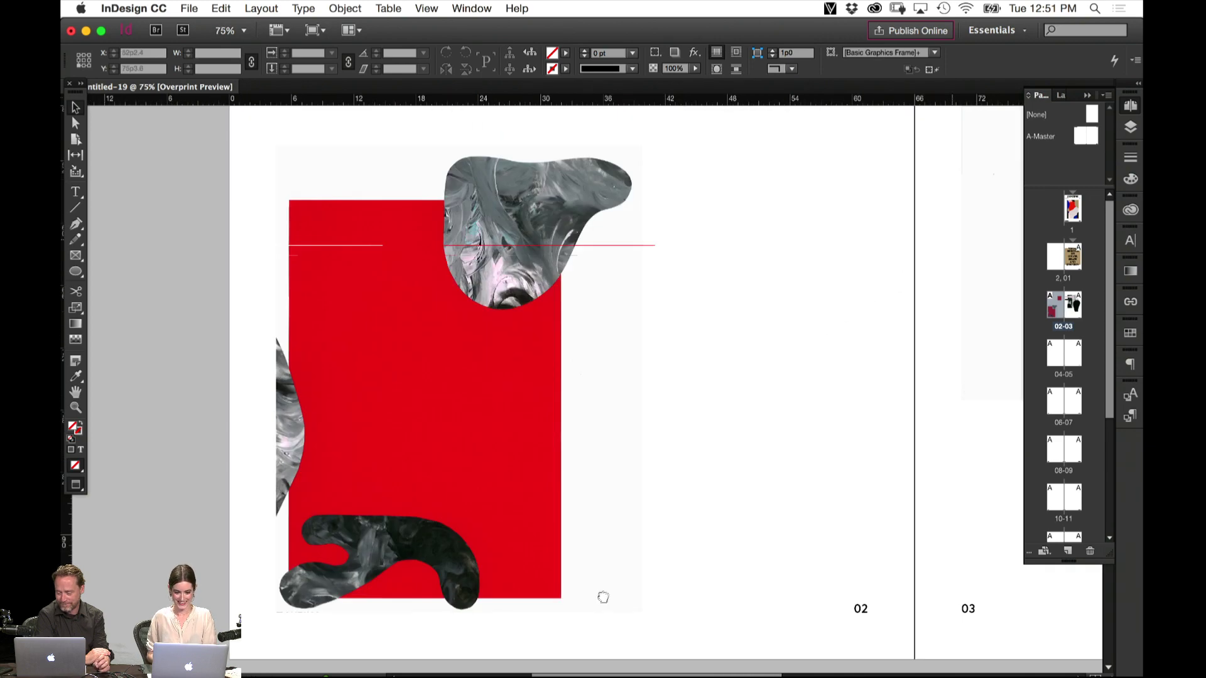
scroll(603, 597, "up", 4)
scroll(603, 597, "right", 3)
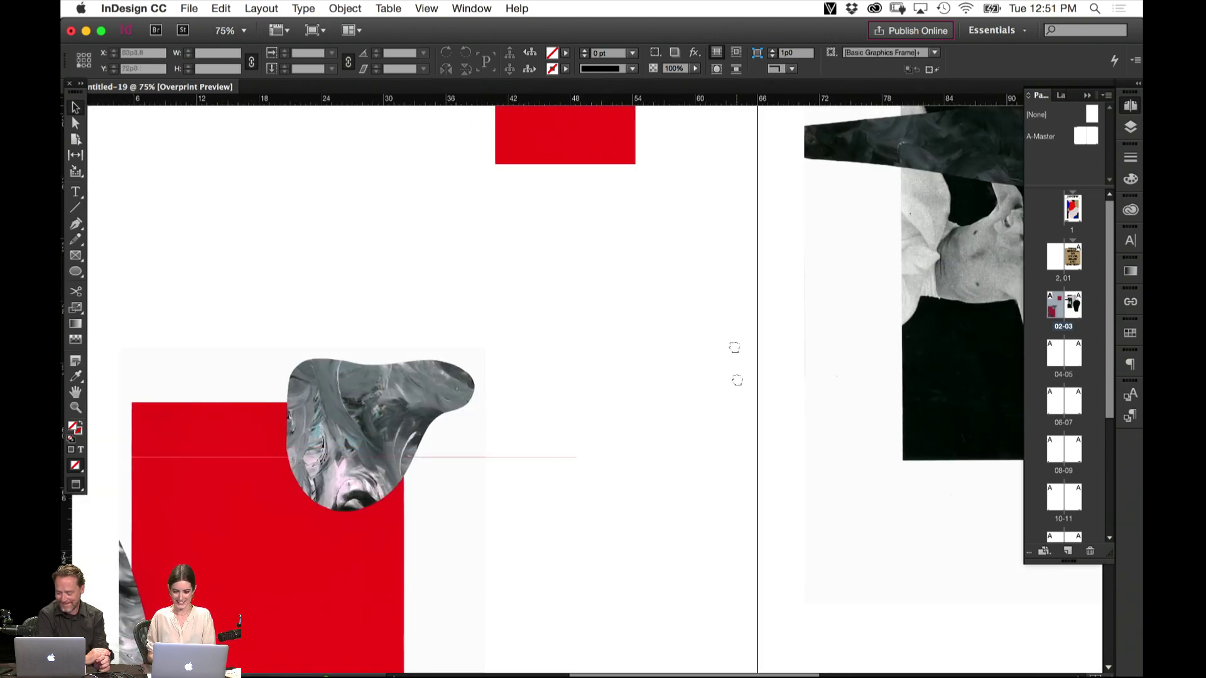
scroll(734, 348, "down", 10)
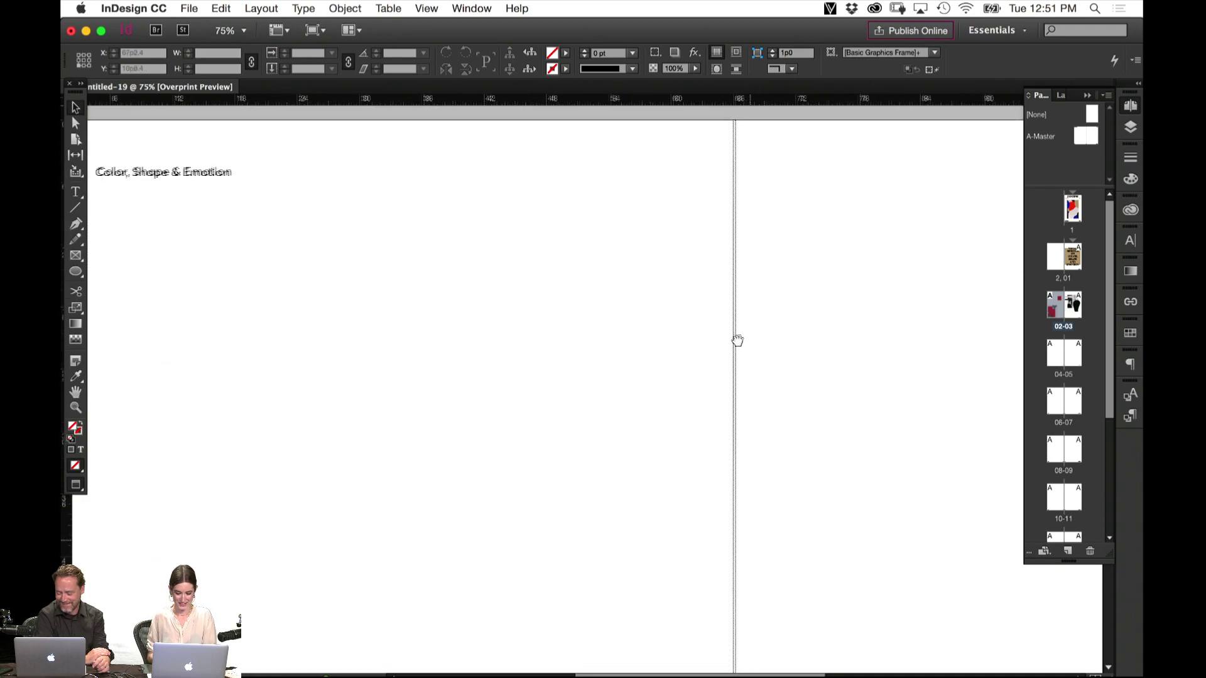
key("super+minus")
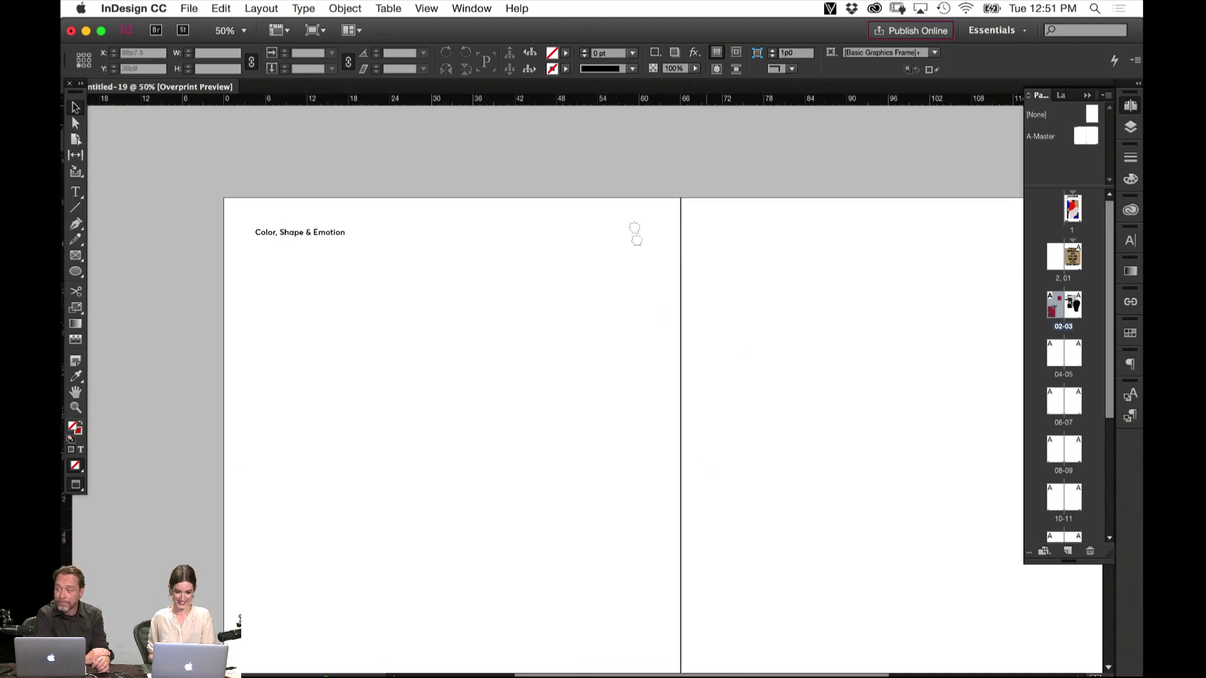
scroll(652, 374, "down", 10)
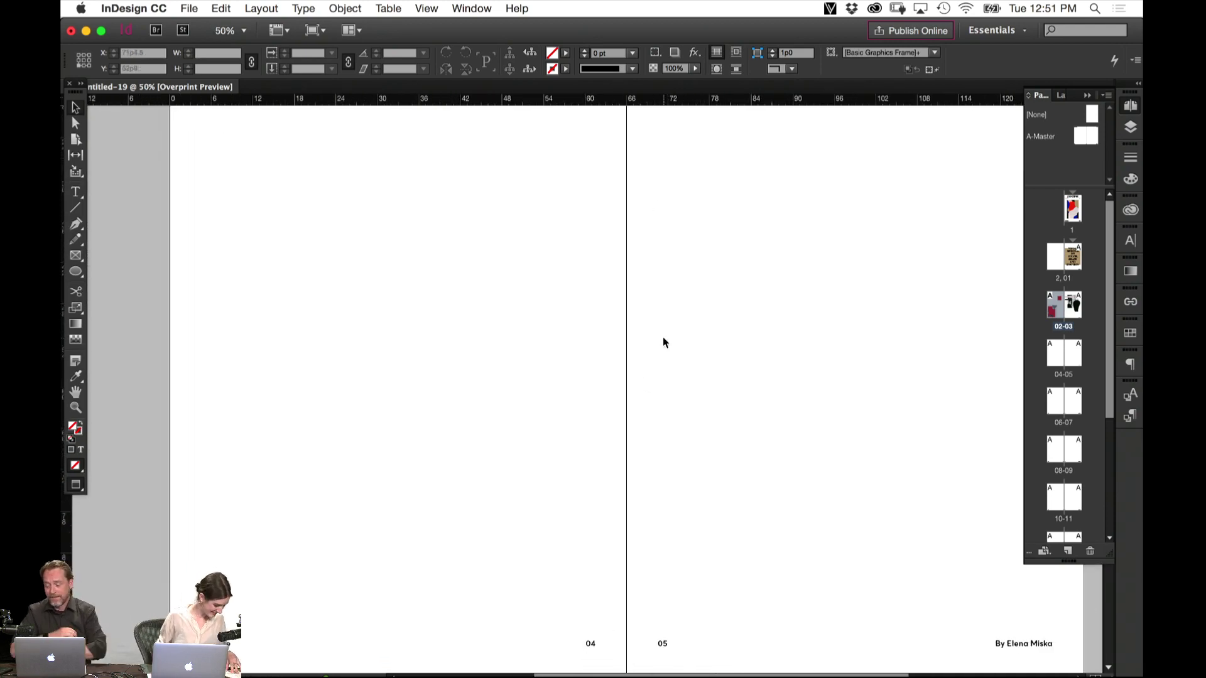
Browse the collage images in the Links folder and load the blue Gouache-1_3.5.17 image for placing
left_click(433, 310)
key("super+d")
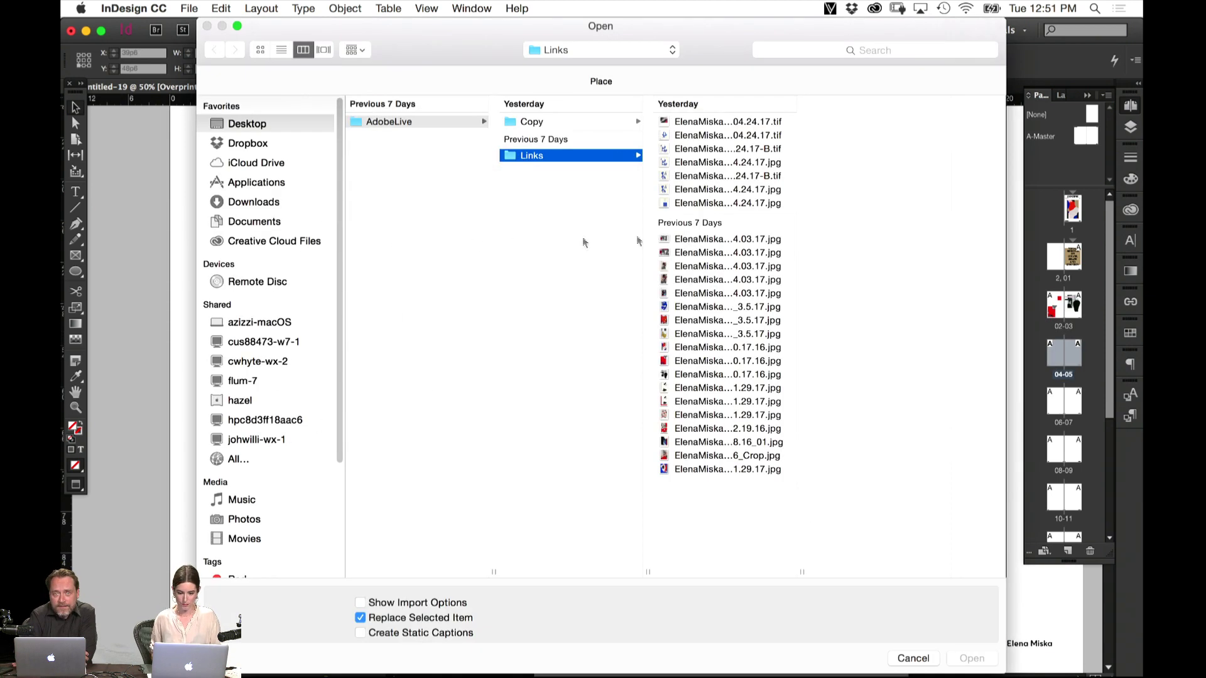
left_click(724, 469)
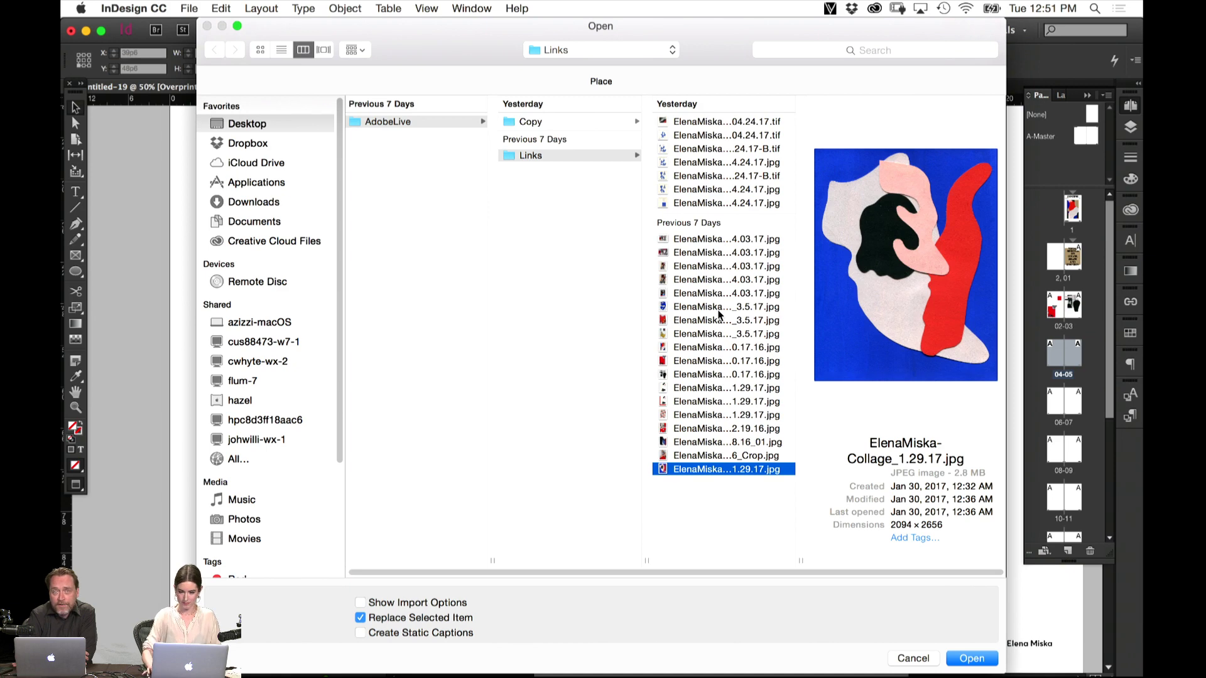
key("Up")
key("Up")
key("Up")
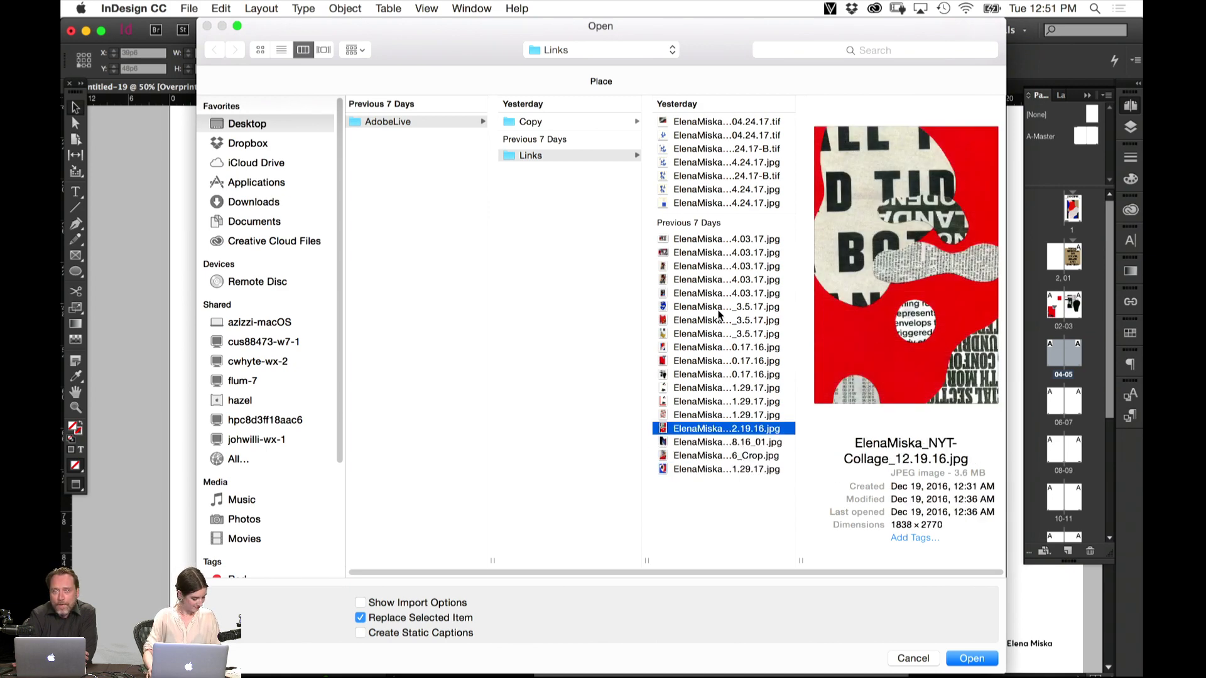
key("Up")
key("Up")
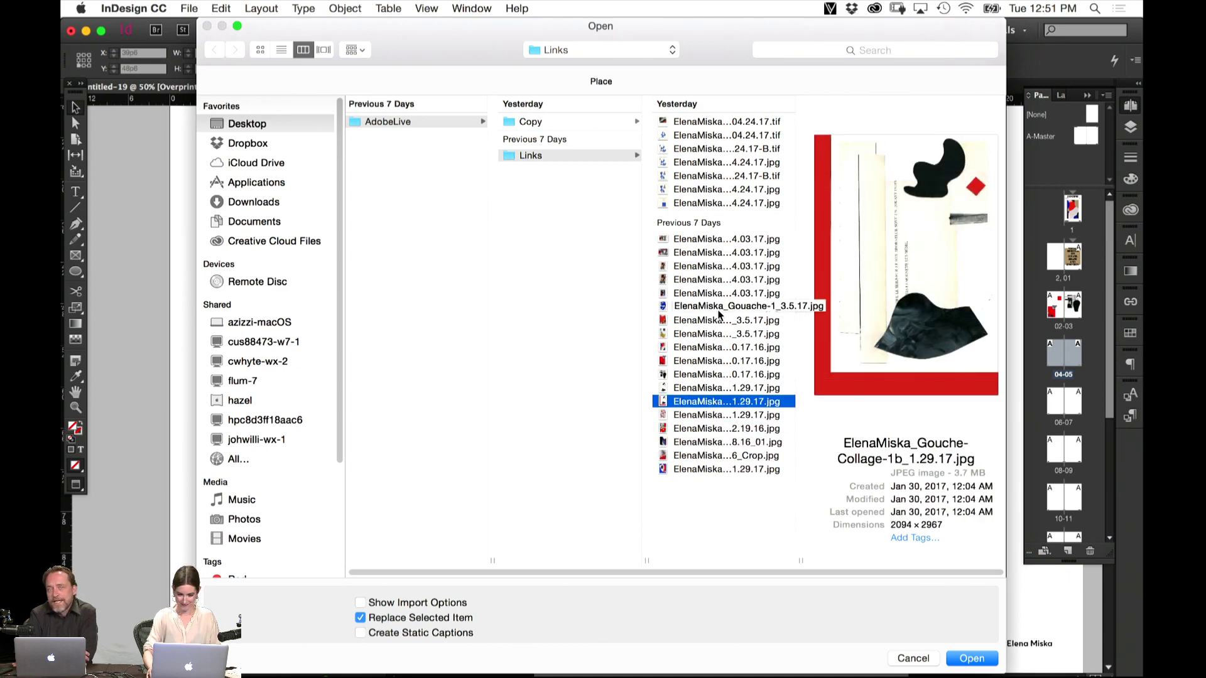
key("Up")
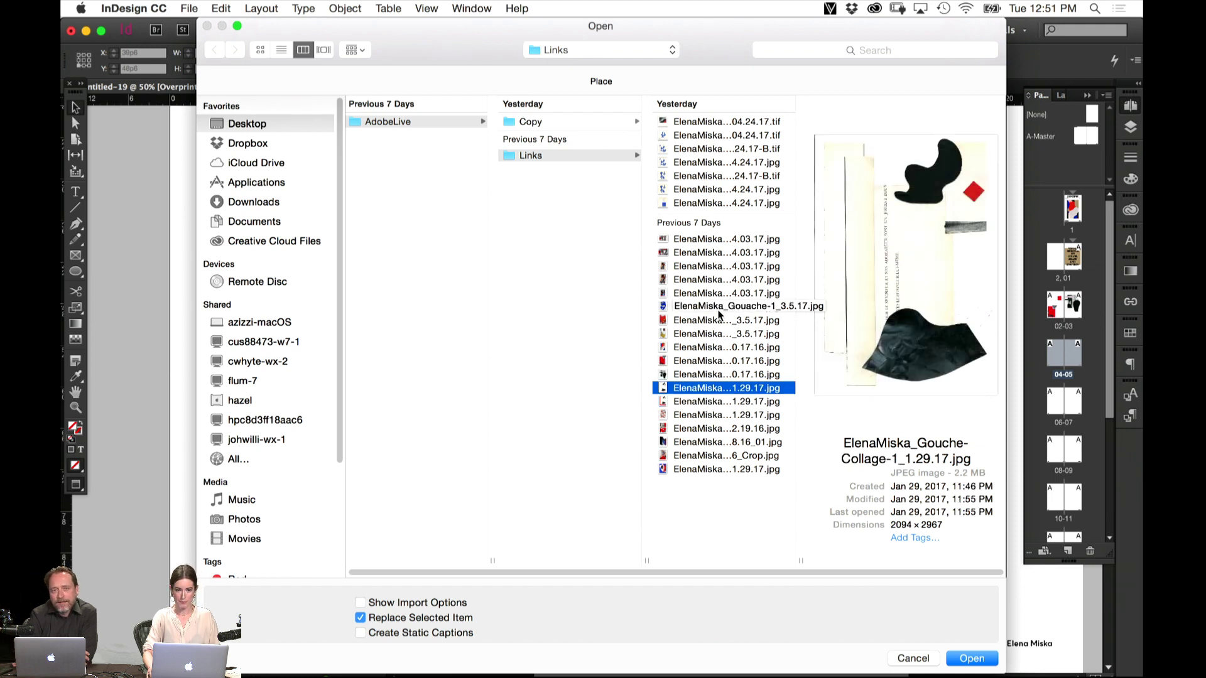
key("Up")
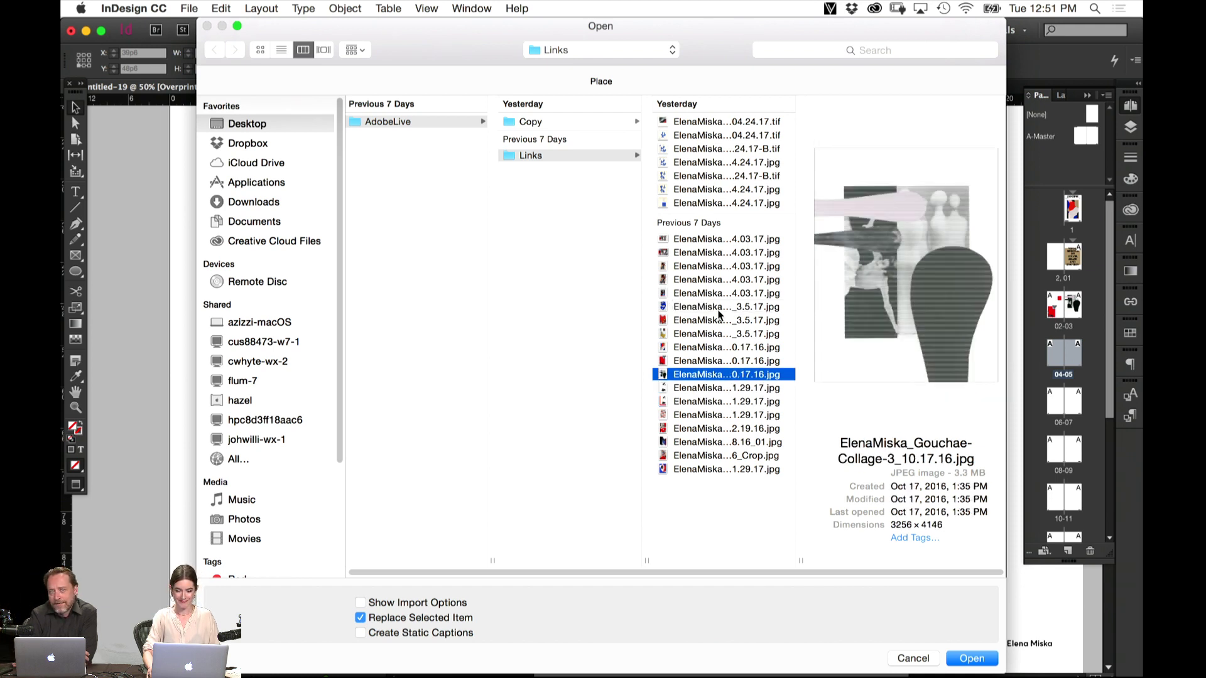
key("Down")
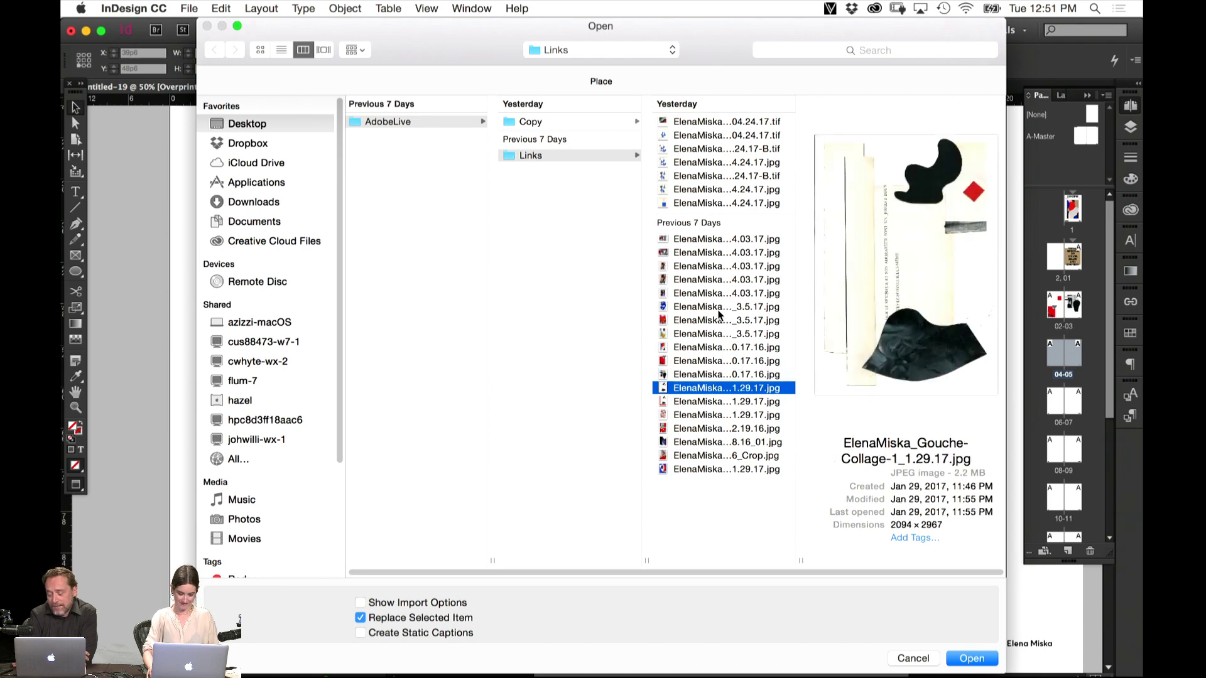
key("Up")
key("Up")
key("Up")
key("Up")
key("Up")
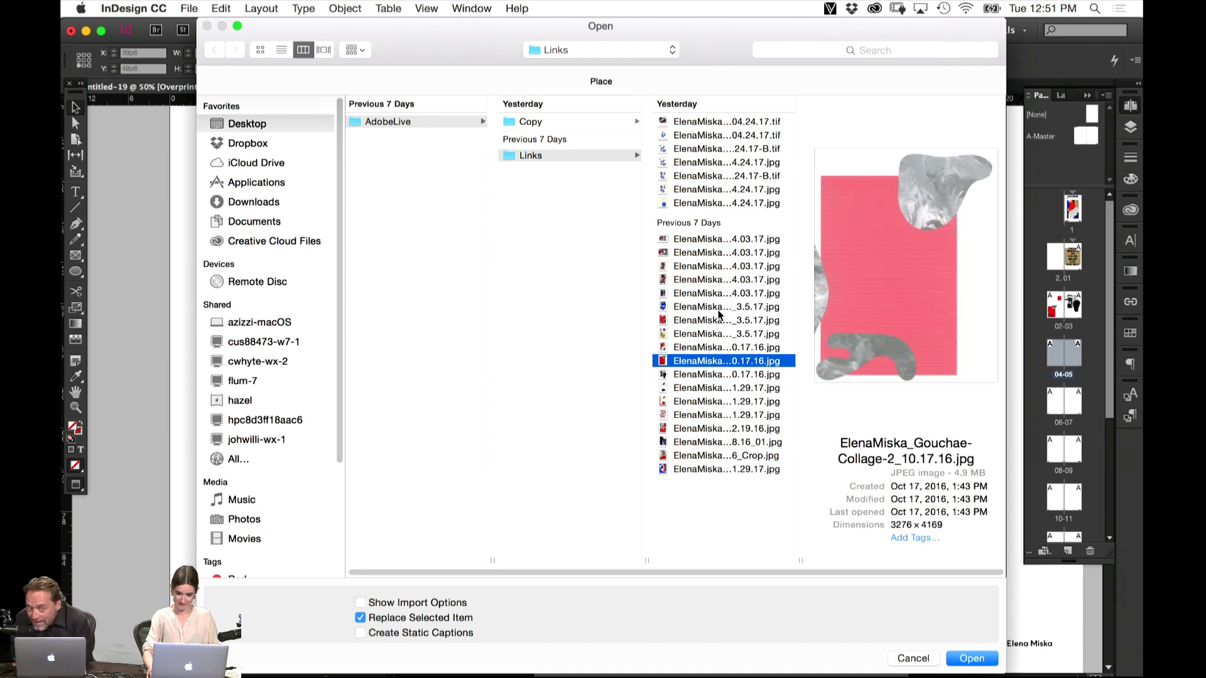
key("Return")
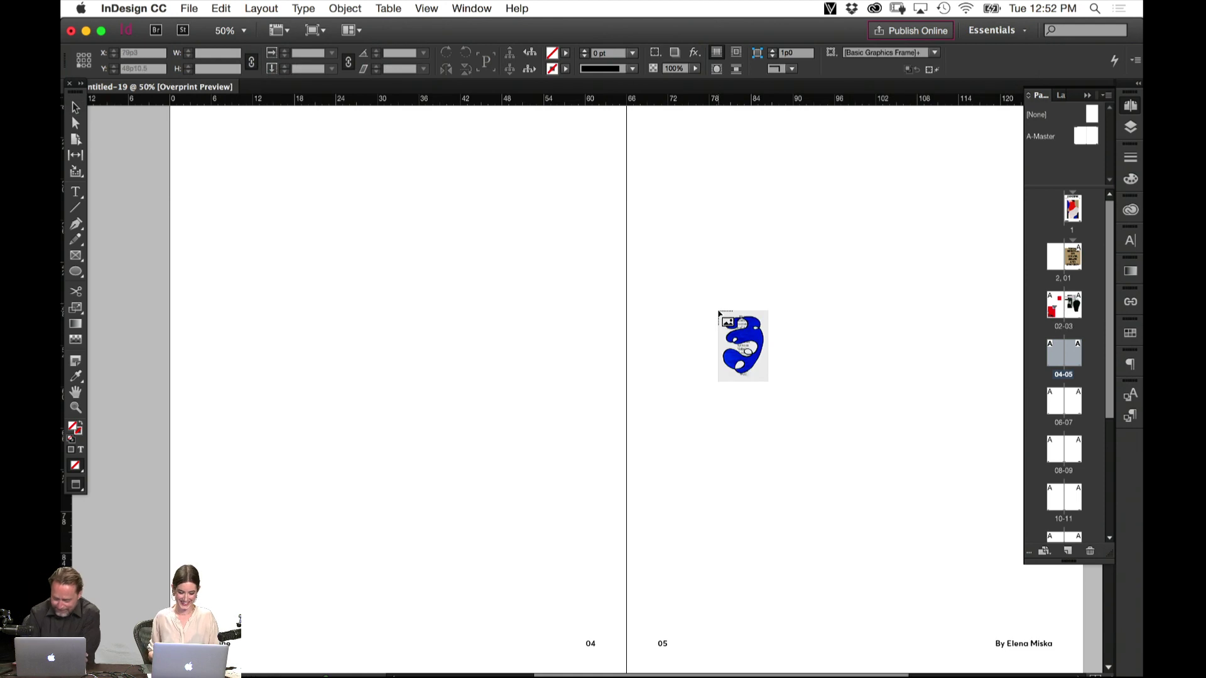
Show the grid guides and place the blue image on page 04 with its top-left corner at X 4p6, Y 28p0
key("super+semicolon")
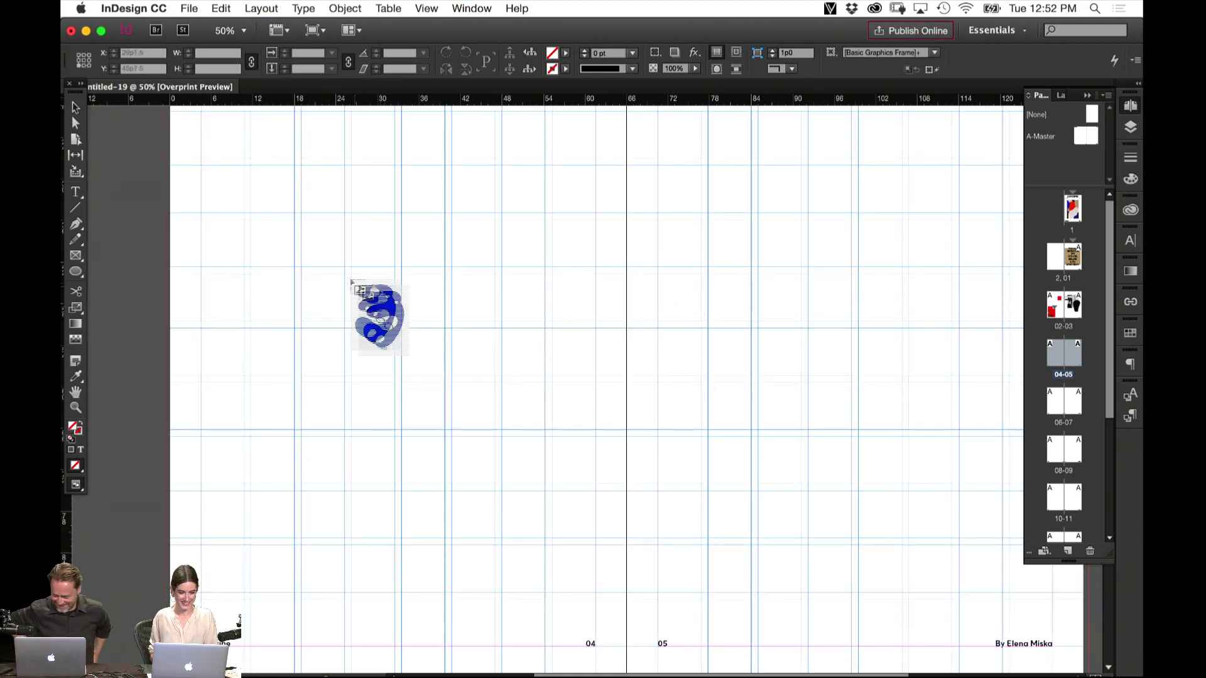
left_click(200, 165)
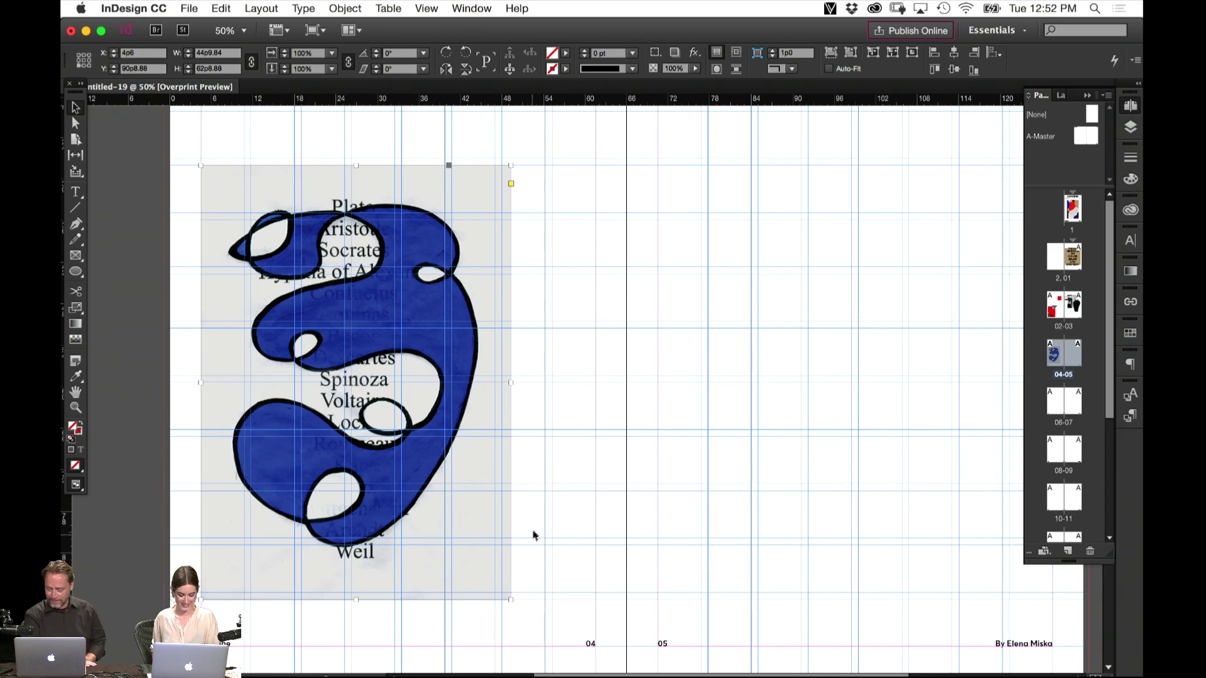
key("super+semicolon")
key("super+semicolon")
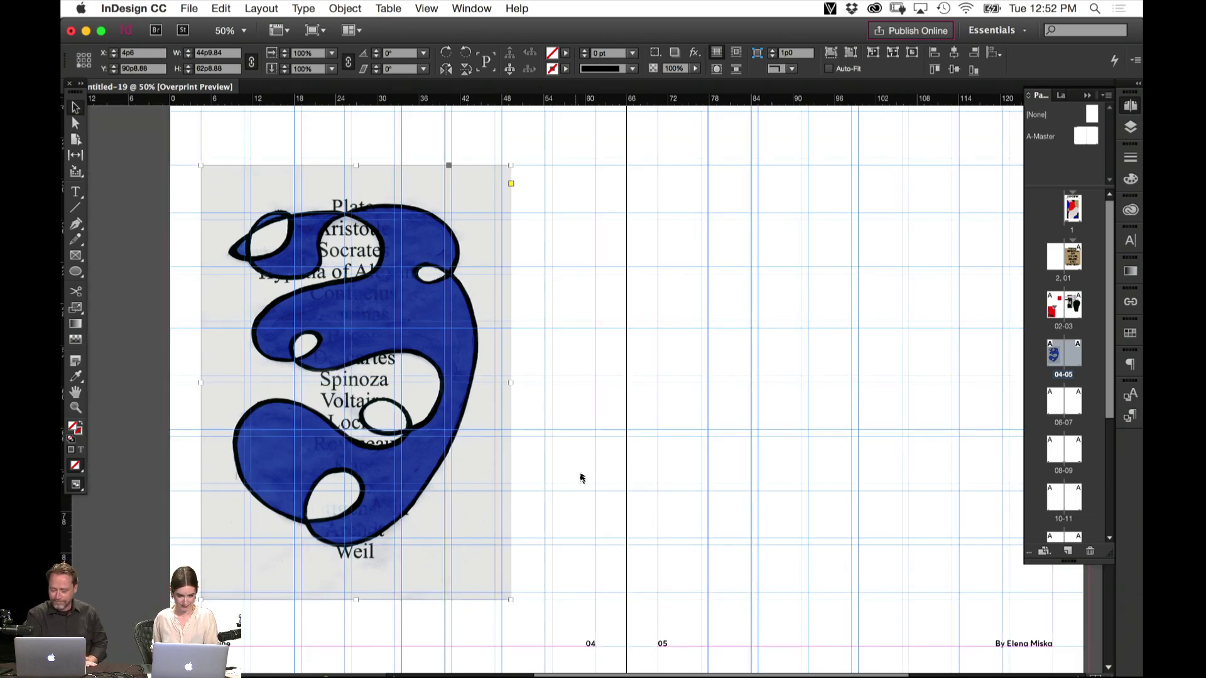
Try scaling the blue image on page 04 down proportionally from its lower-right corner, and undo the scaling
key("super+equal")
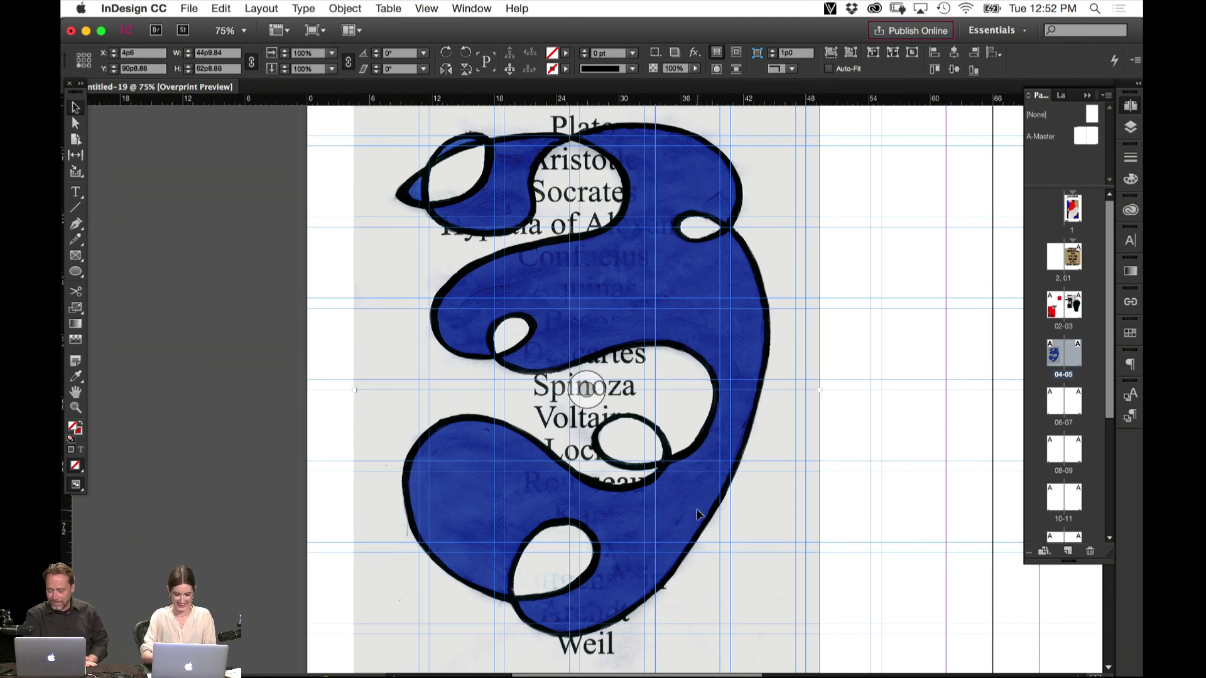
key("super+minus")
key("super+minus")
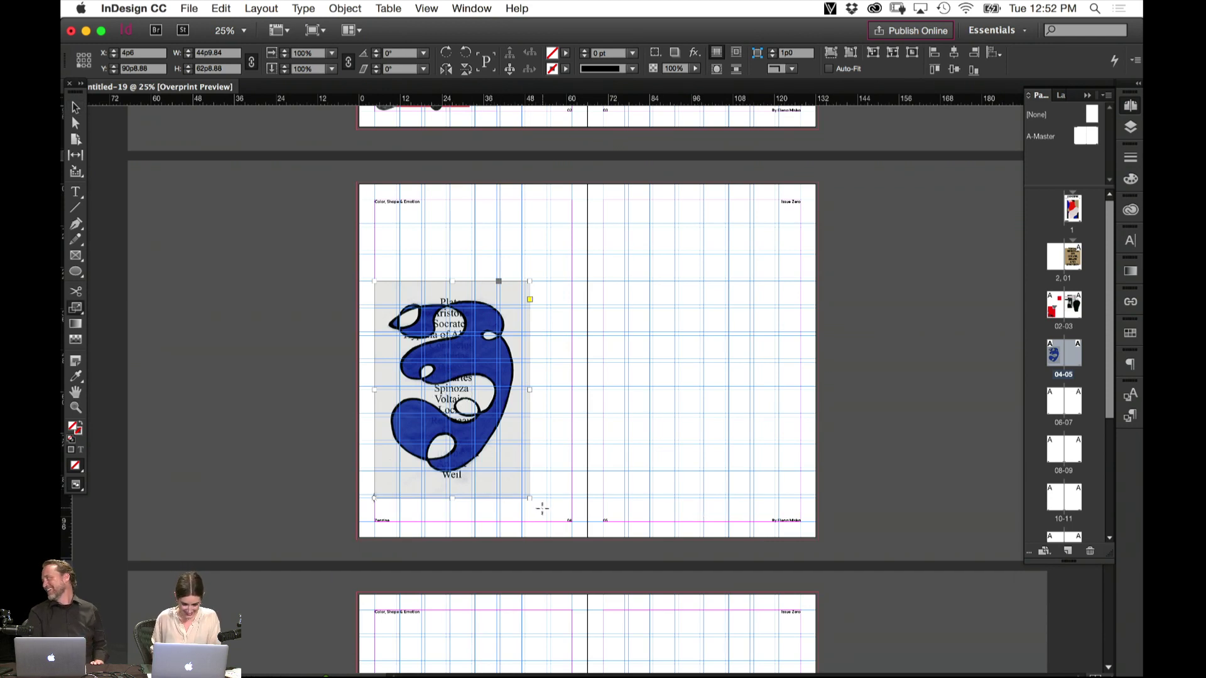
left_click_drag(531, 500, 520, 477)
key("super+z")
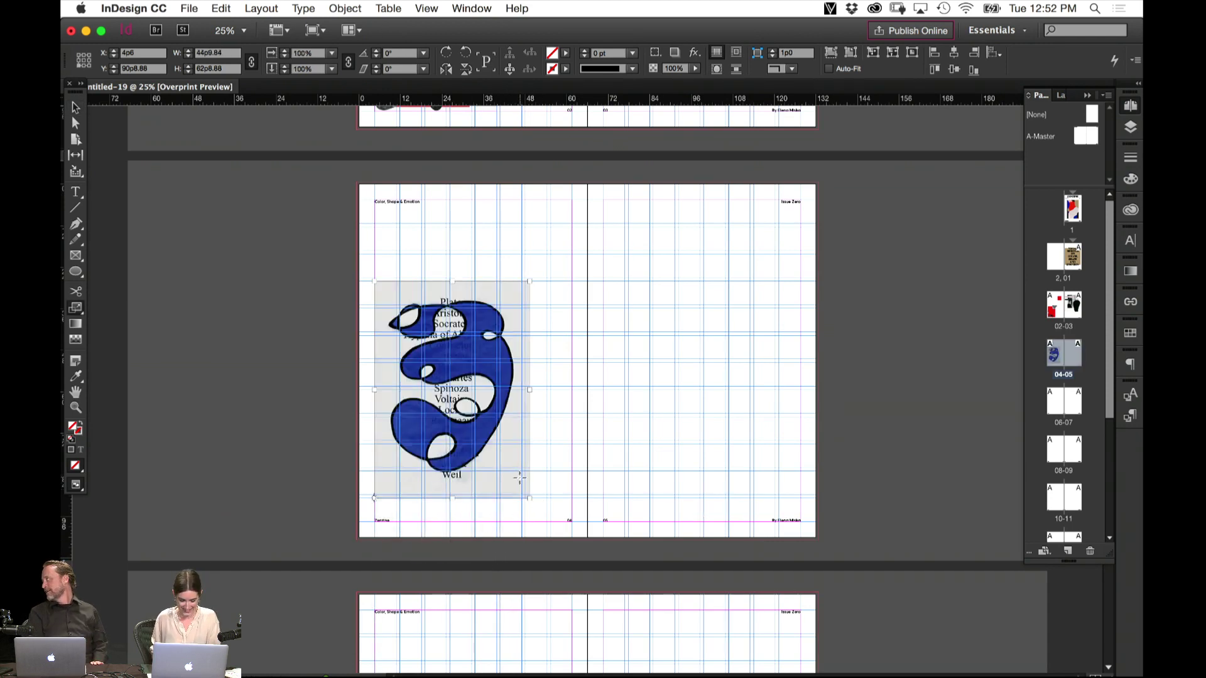
key("v")
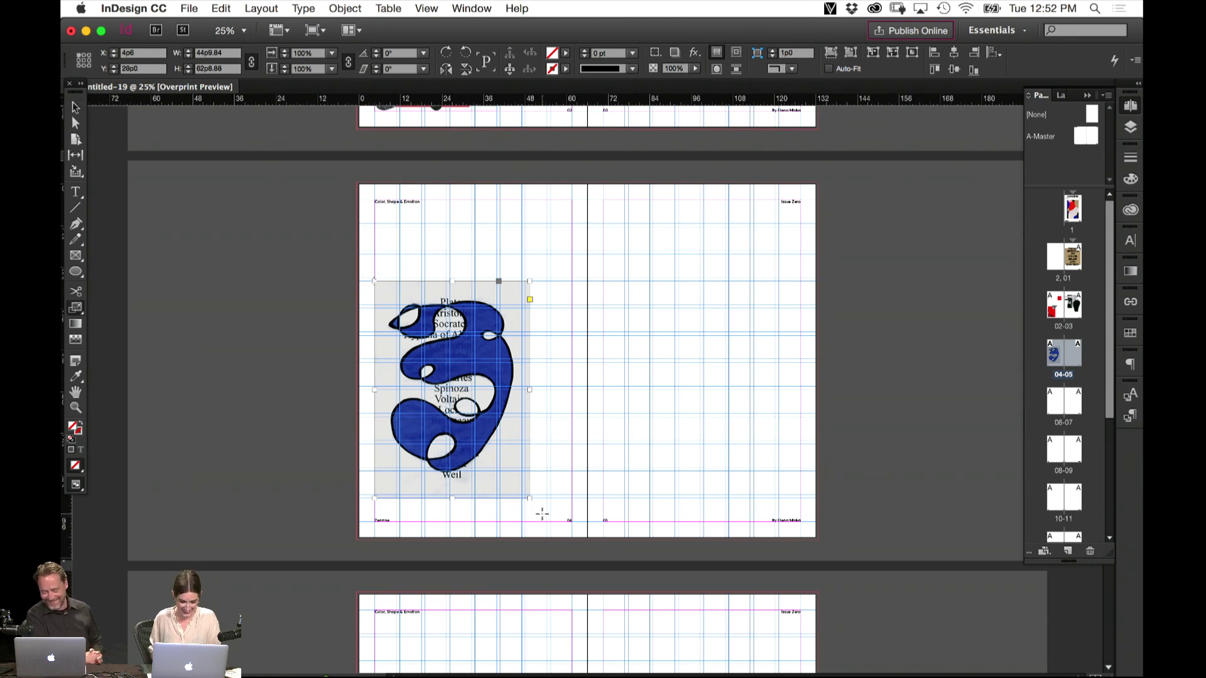
left_click_drag(529, 498, 519, 483)
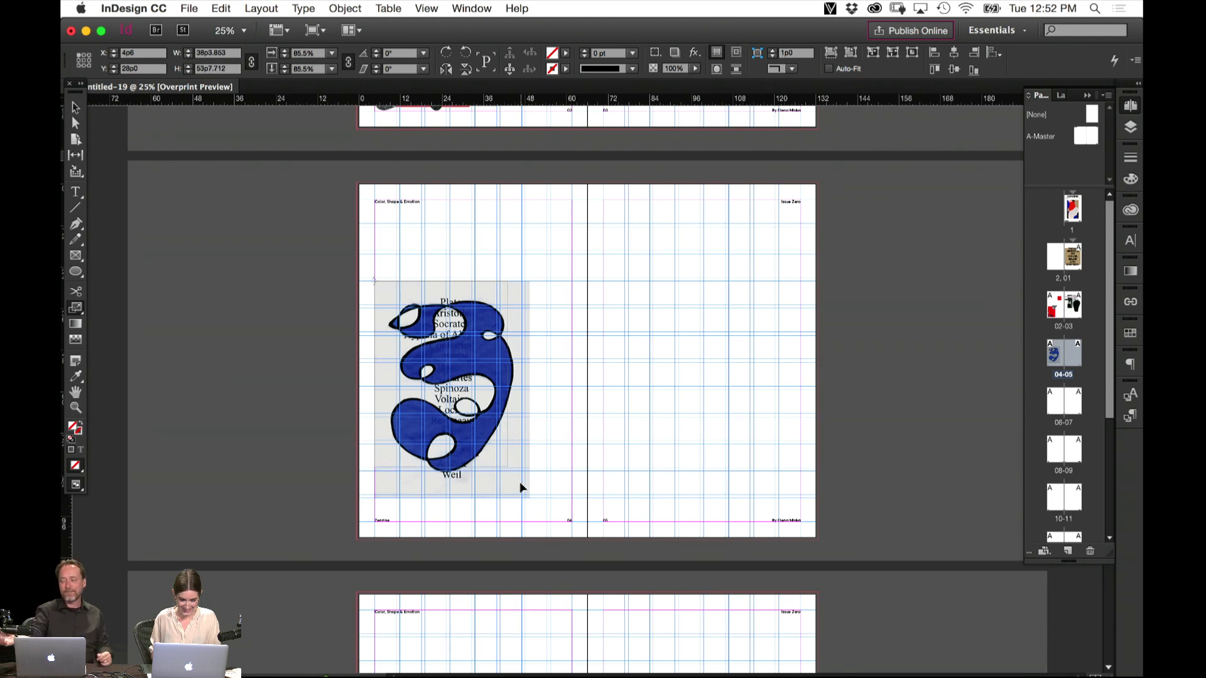
left_click_drag(519, 481, 518, 483)
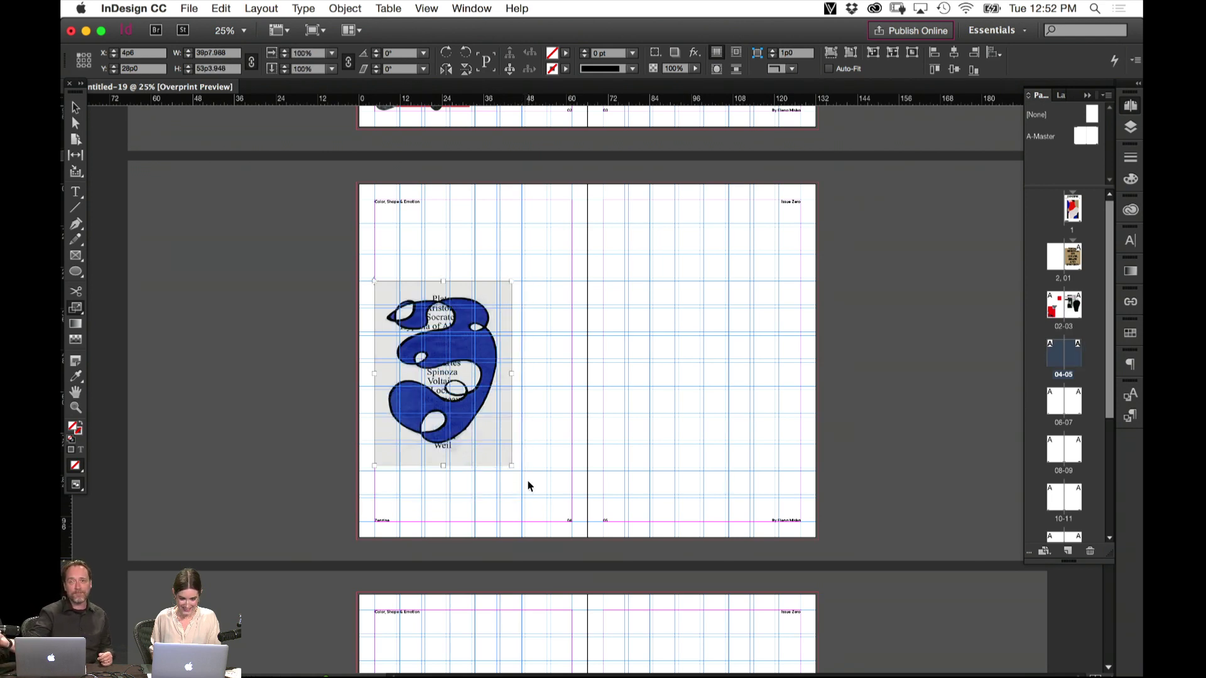
key("super+z")
Move the blue image up along page 04's left margin to about Y 20p1.56
key("super+equal")
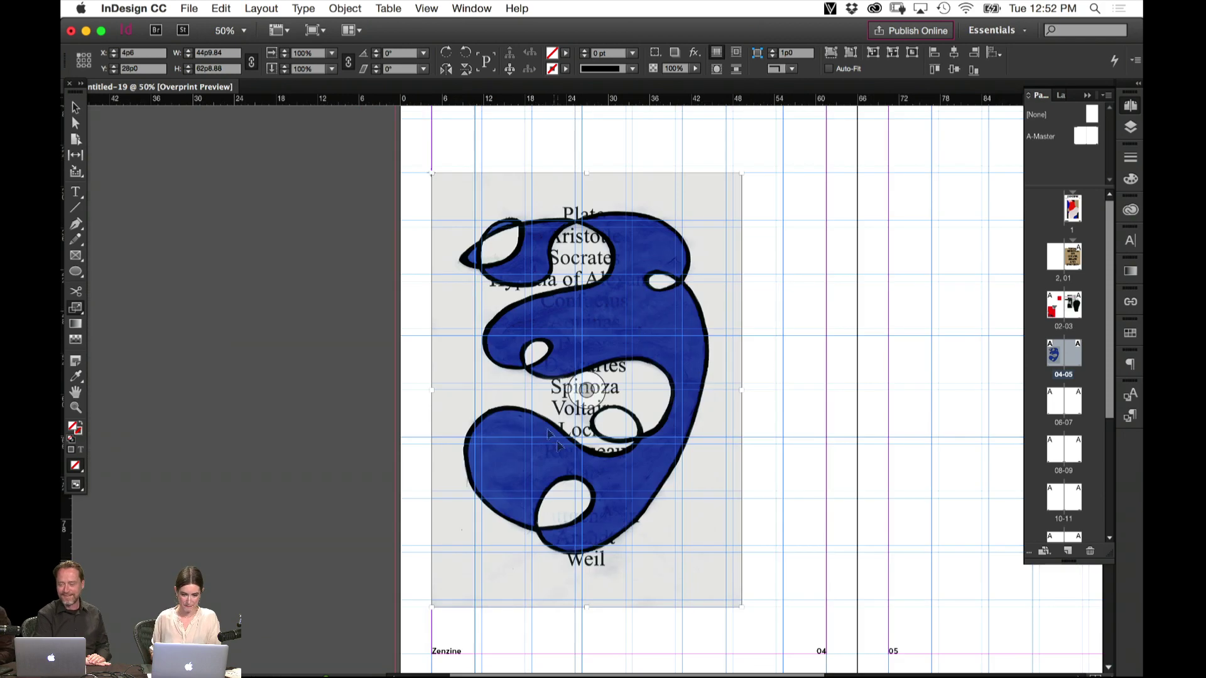
key("v")
left_click_drag(506, 463, 502, 409)
Scale the blue image down proportionally to about 38p6.5 wide and trim its frame's bottom edge to a height of about 53p10.44
key("s")
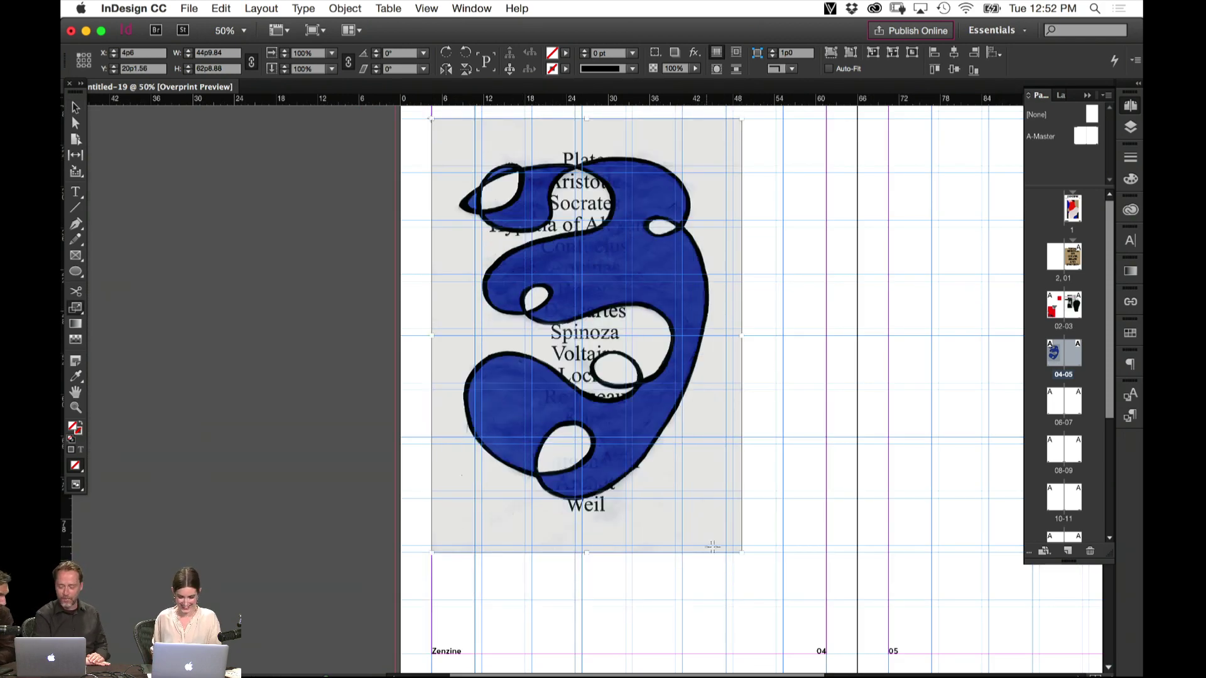
left_click_drag(728, 562, 689, 496)
key("v")
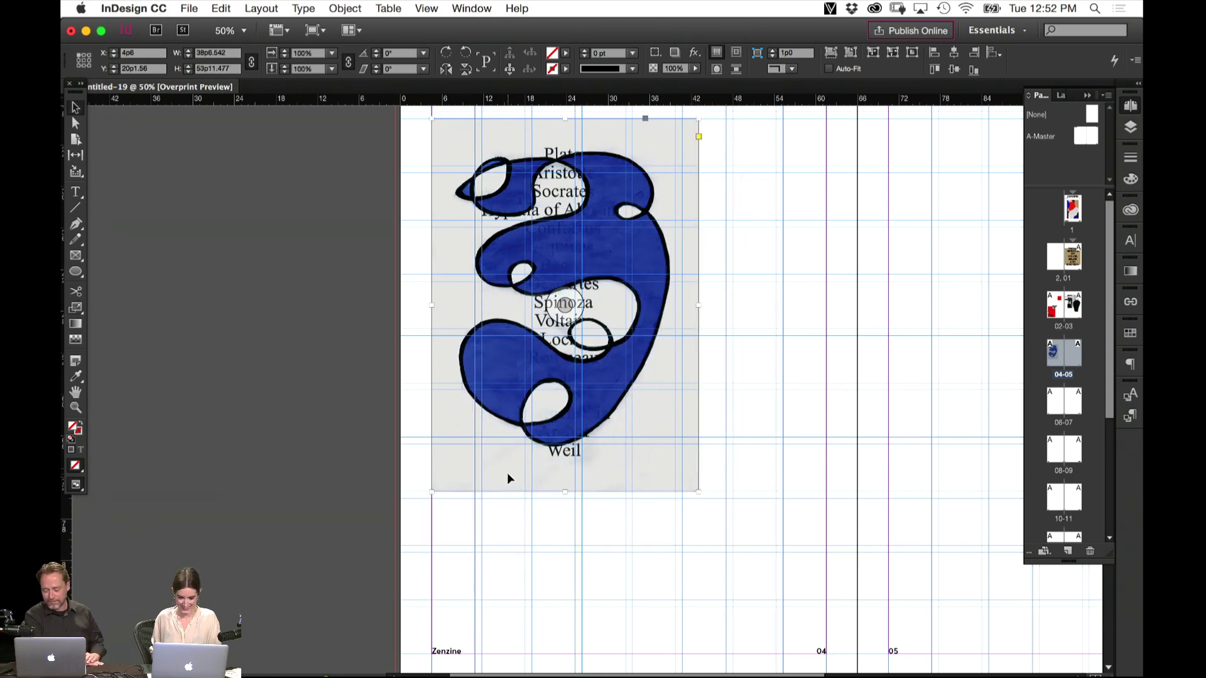
left_click_drag(567, 490, 567, 489)
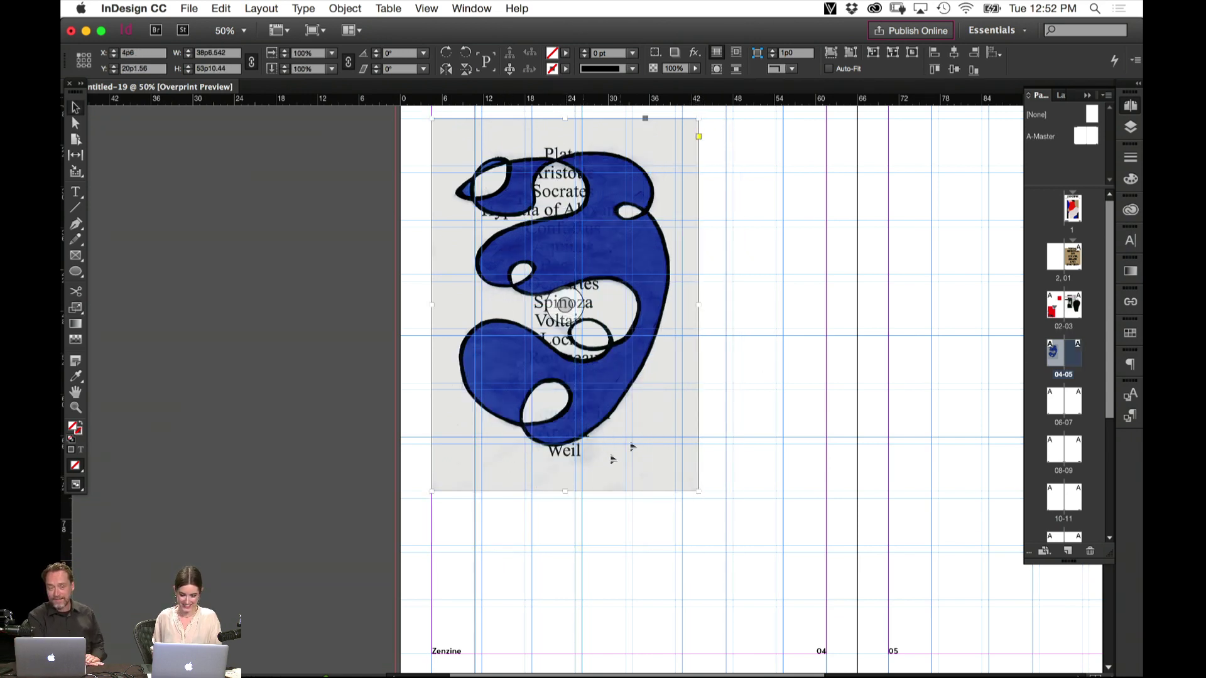
left_click_drag(851, 311, 630, 426)
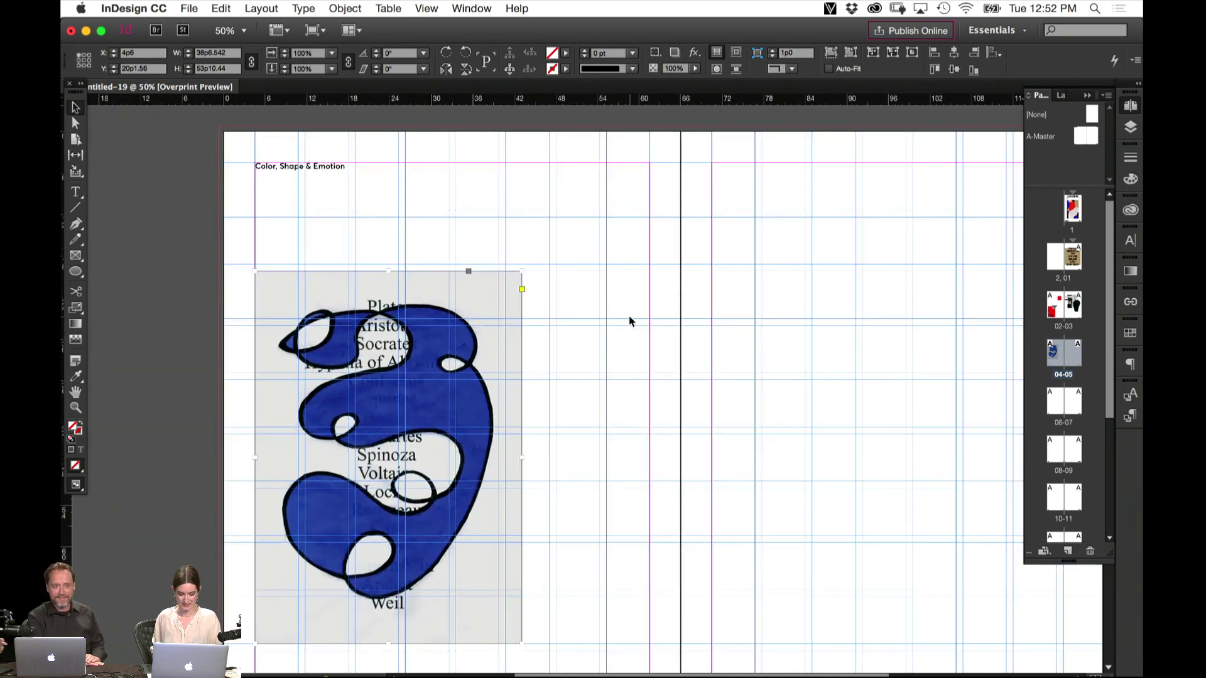
Preview the 04-05 spread without guides and examine the blue image's details and overall placement on page 04
key("w")
left_click(645, 346)
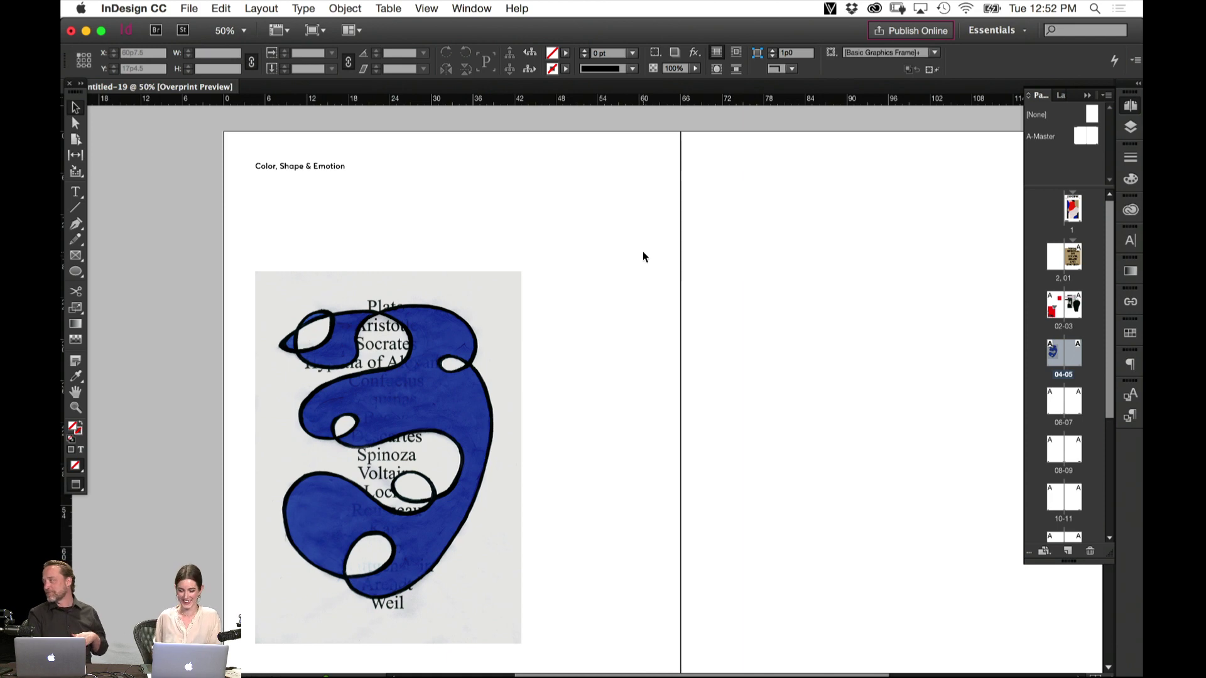
key("super+equal")
key("super+equal")
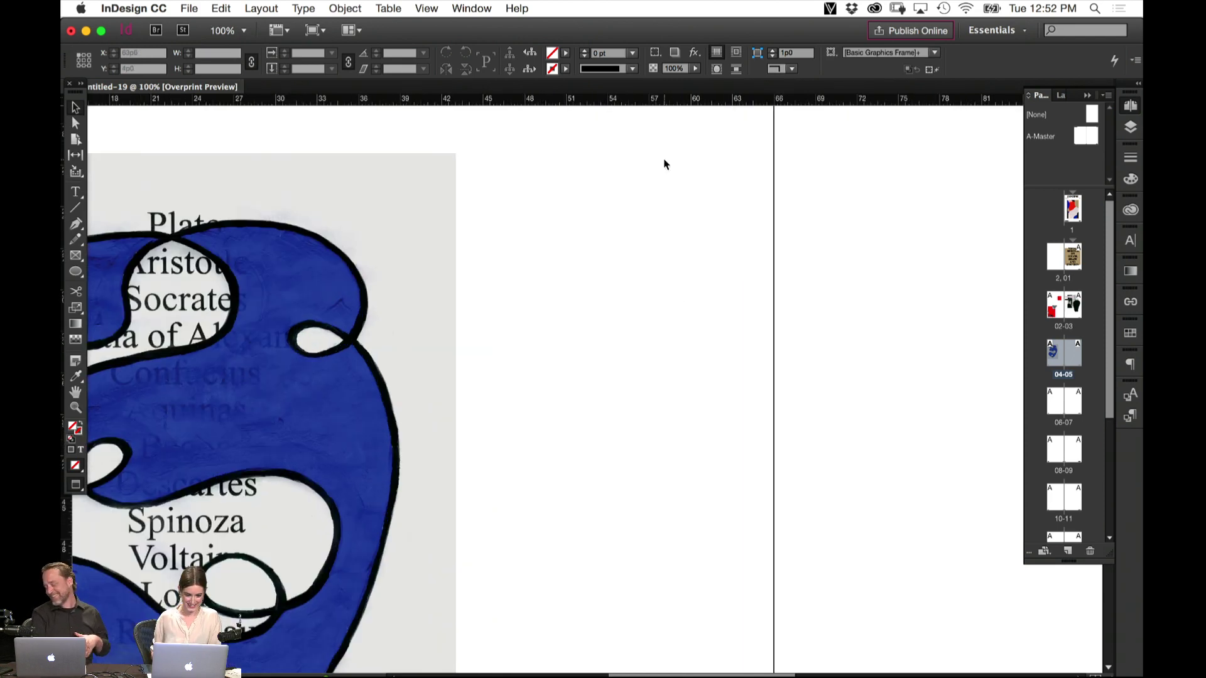
left_click_drag(298, 404, 721, 247)
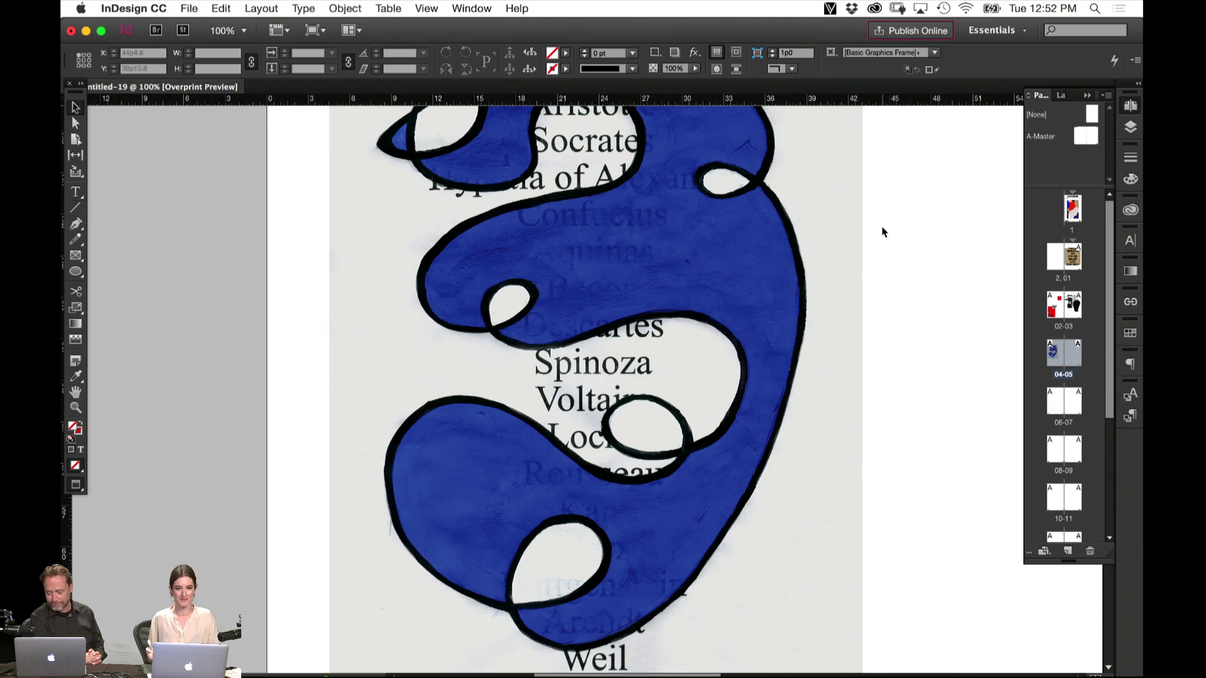
key("super+minus")
key("super+minus")
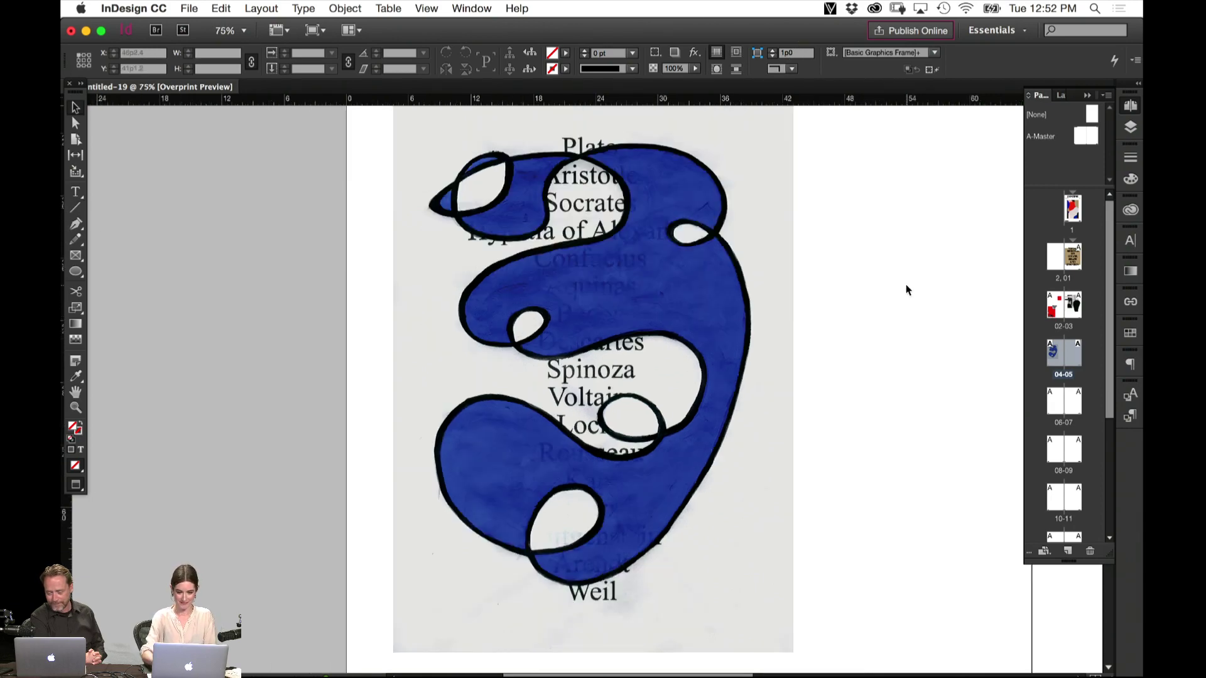
left_click_drag(727, 431, 635, 484)
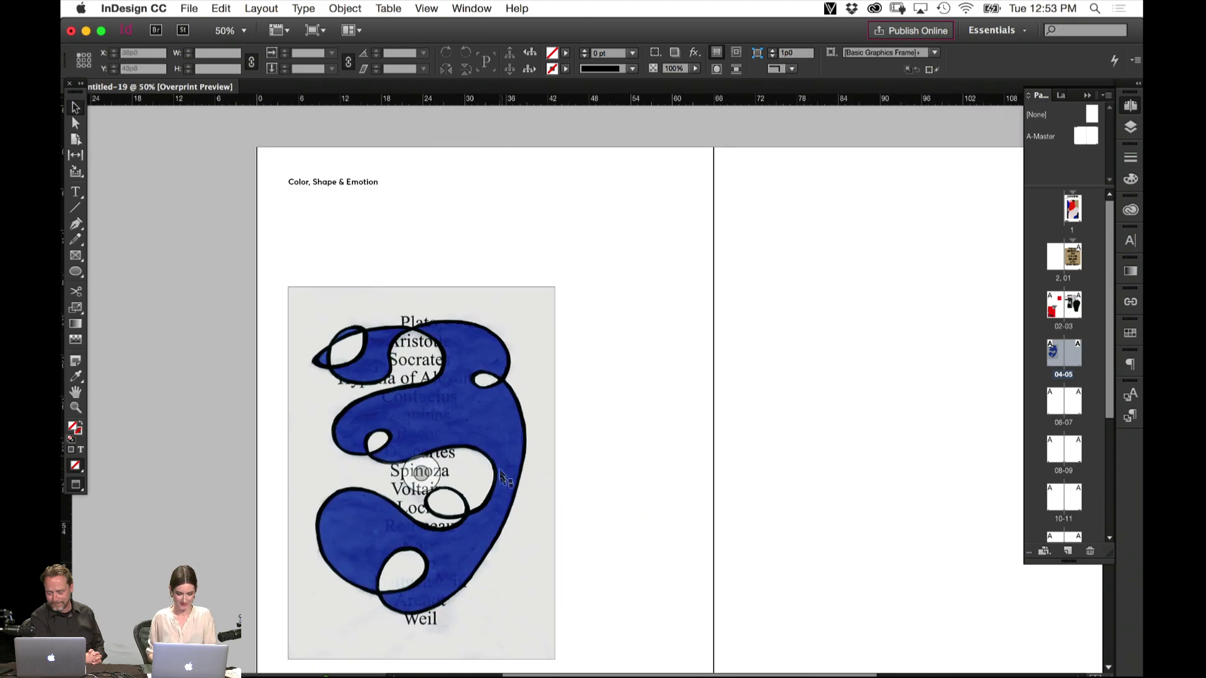
Duplicate the blue image horizontally at Y 20p1.56 and centre the copy over the fold between pages 04 and 05
left_click_drag(522, 519, 812, 513)
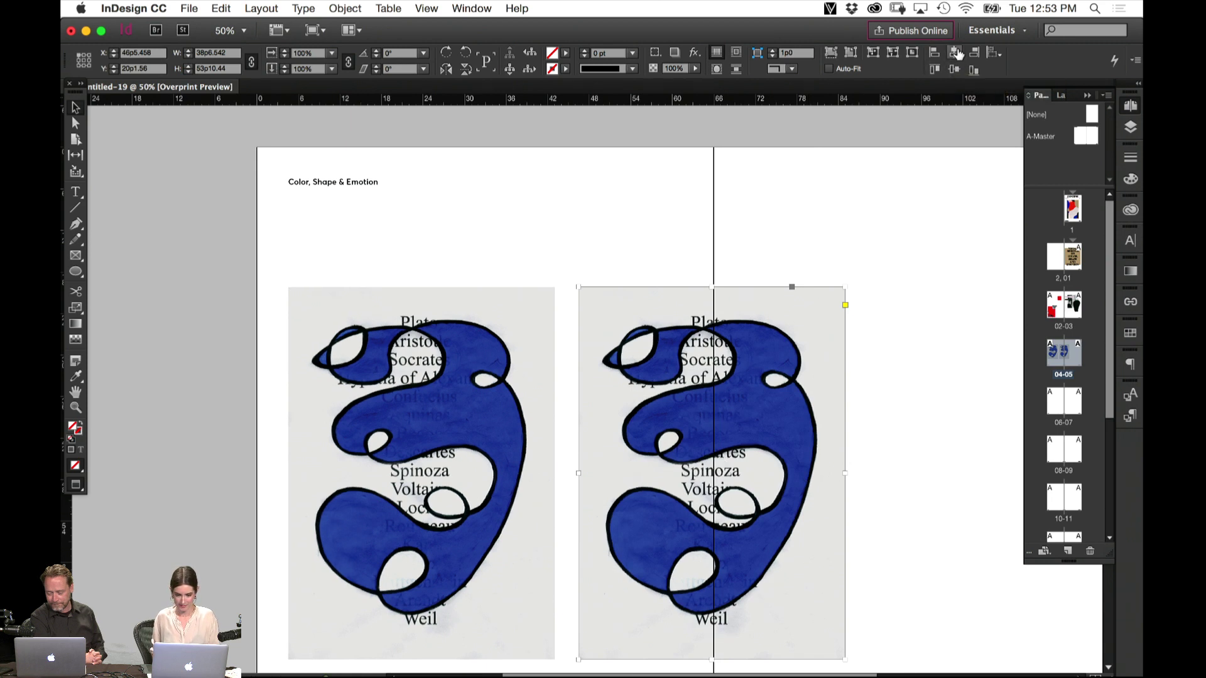
key("super+semicolon")
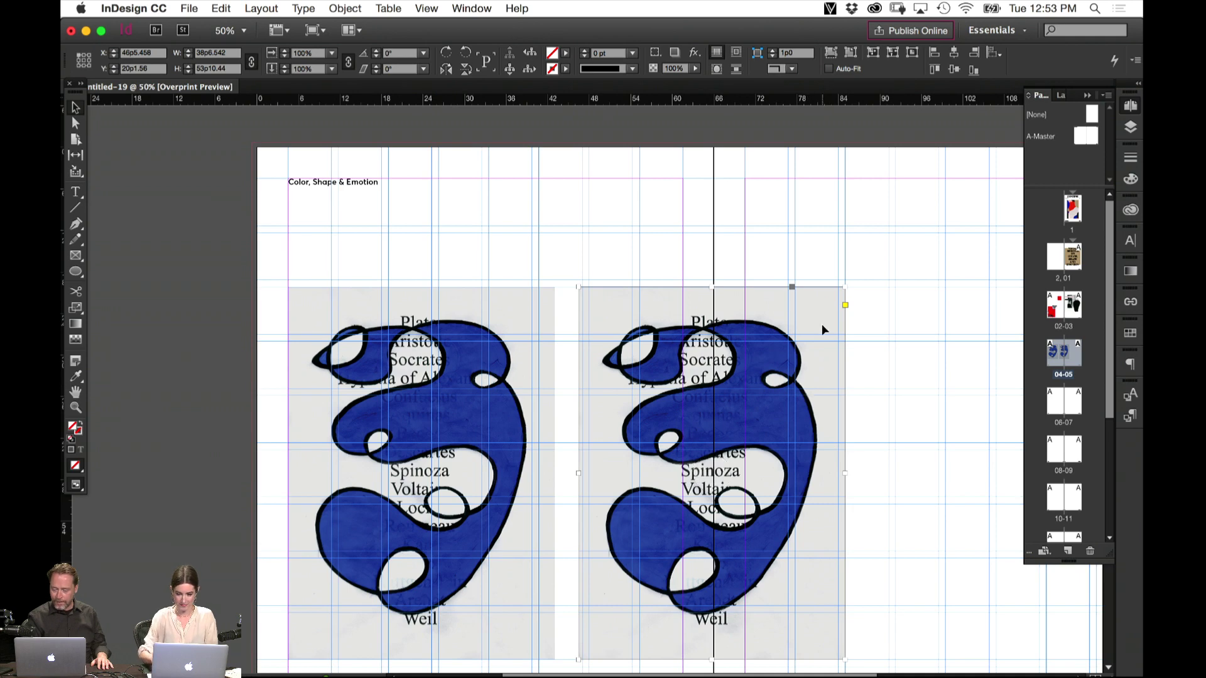
key("super+equal")
key("super+equal")
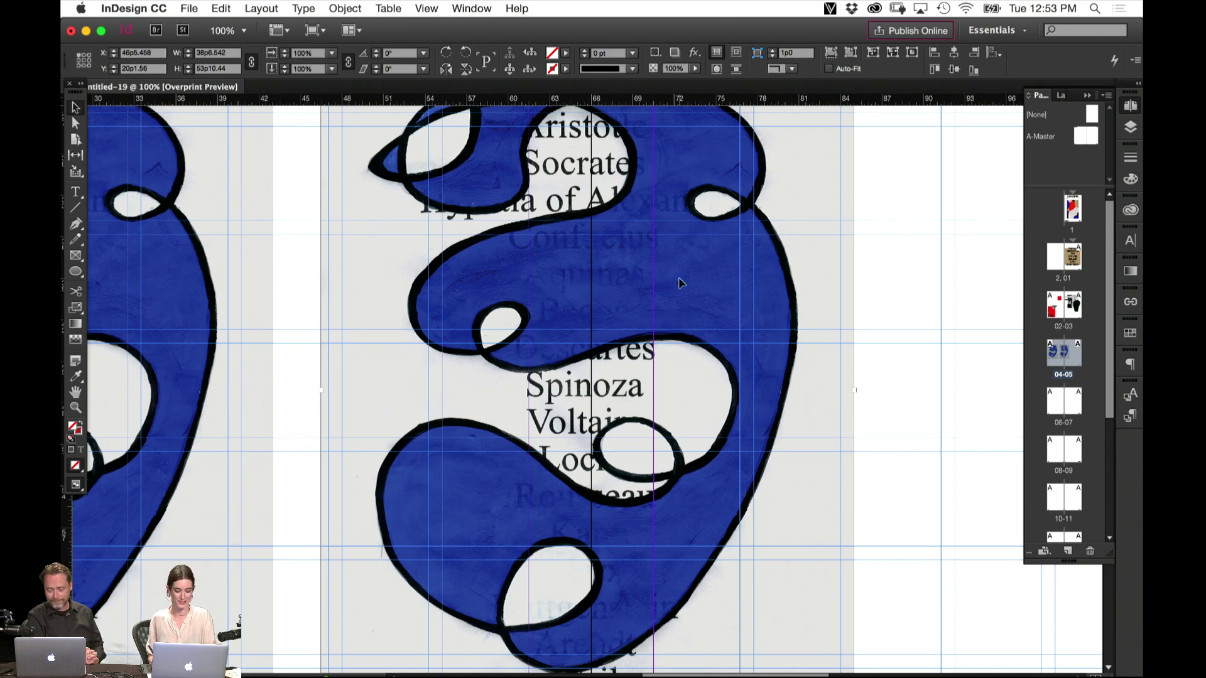
key("w")
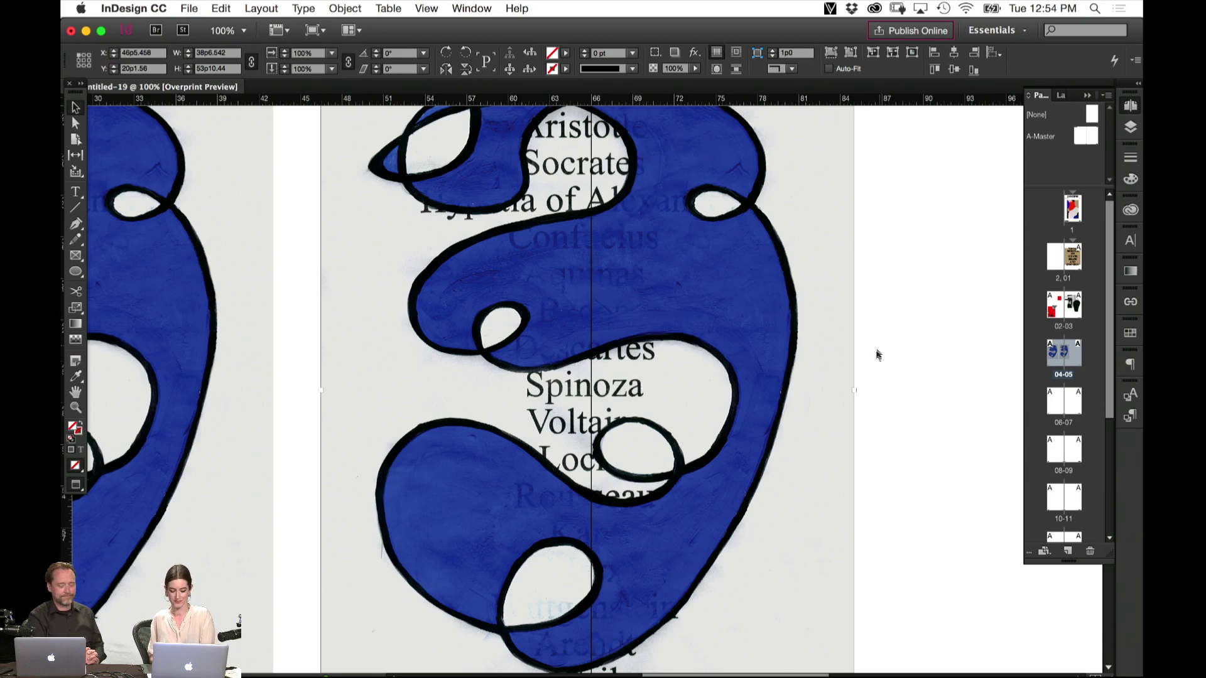
scroll(682, 424, "up", 5)
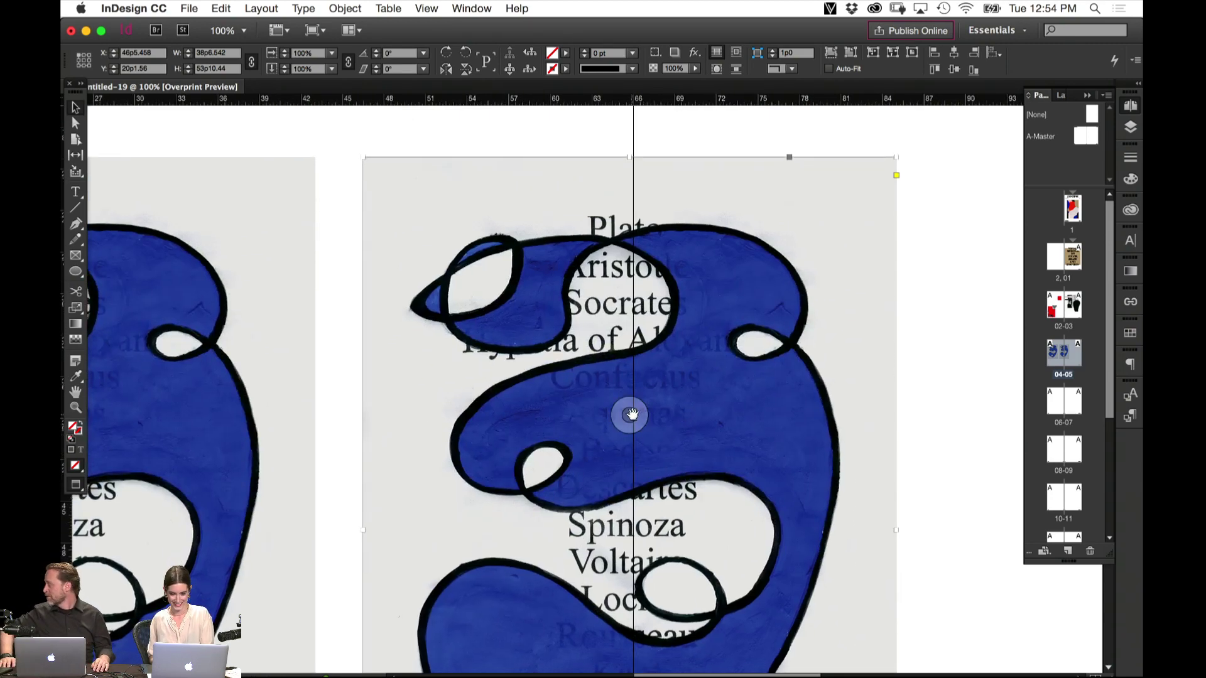
left_click_drag(730, 376, 734, 375)
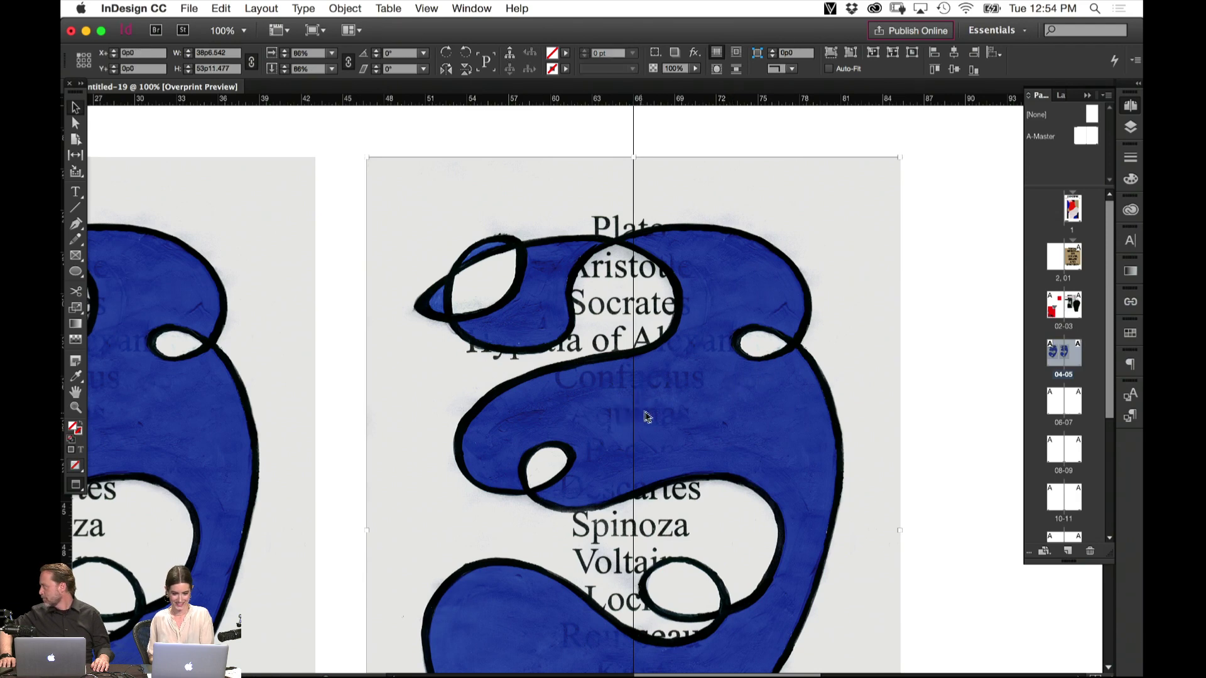
Replace the picture in the centred copy with the yellow Gouache-3_3.5.17.jpg image from the Links folder
key("super+d")
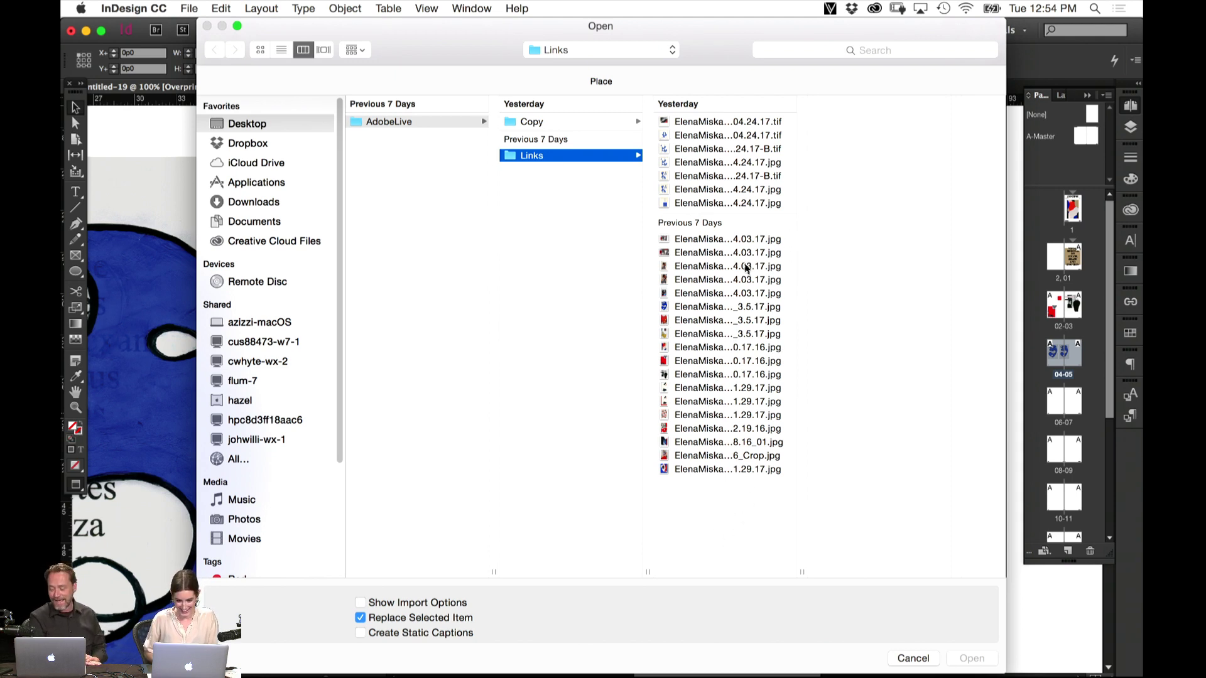
left_click(745, 241)
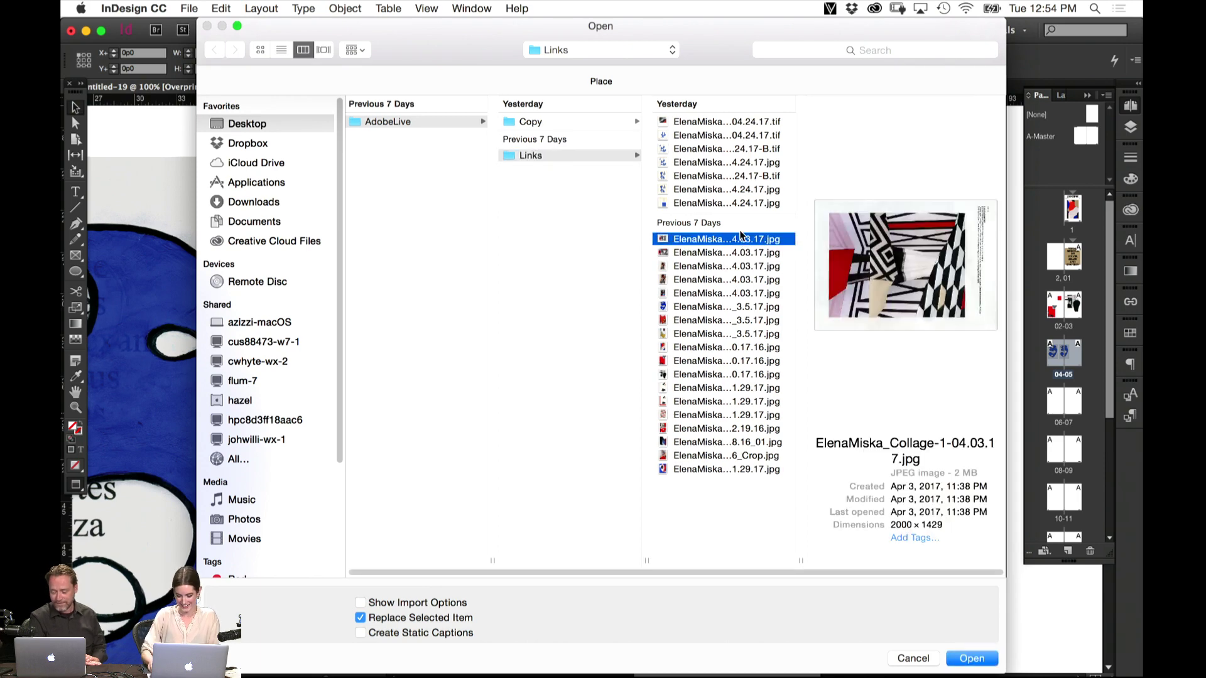
key("Down")
key("Down")
key("Down")
key("Down")
key("Down")
key("Down")
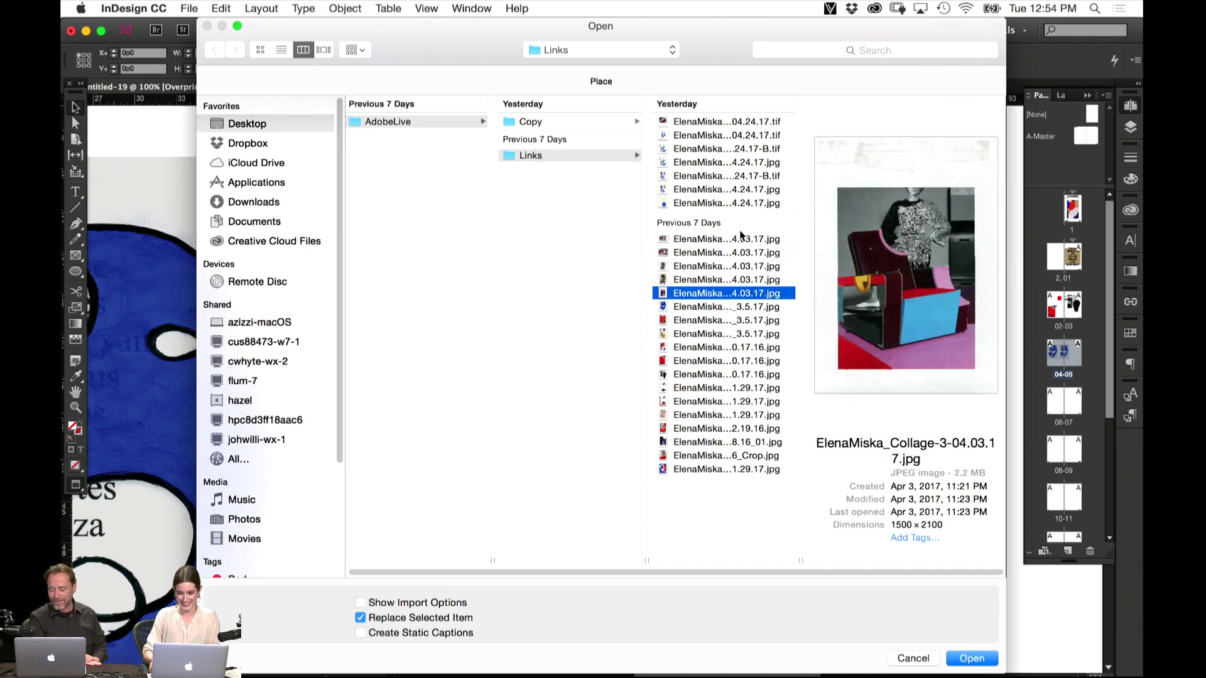
key("Down")
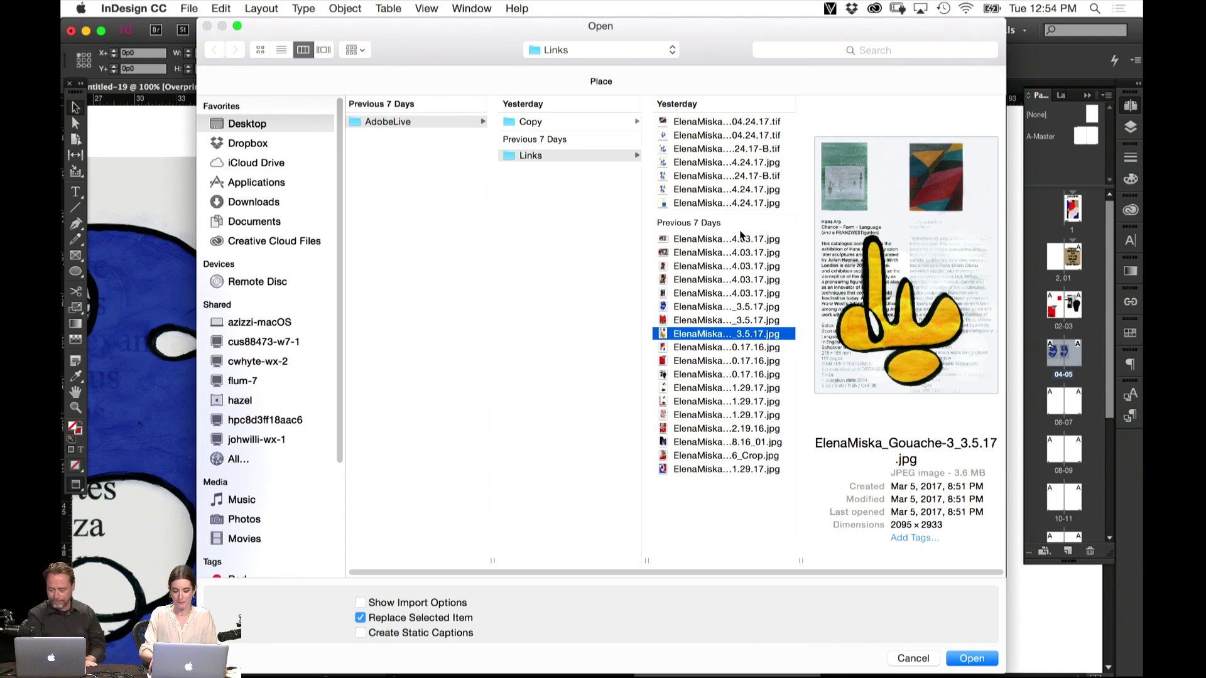
key("Return")
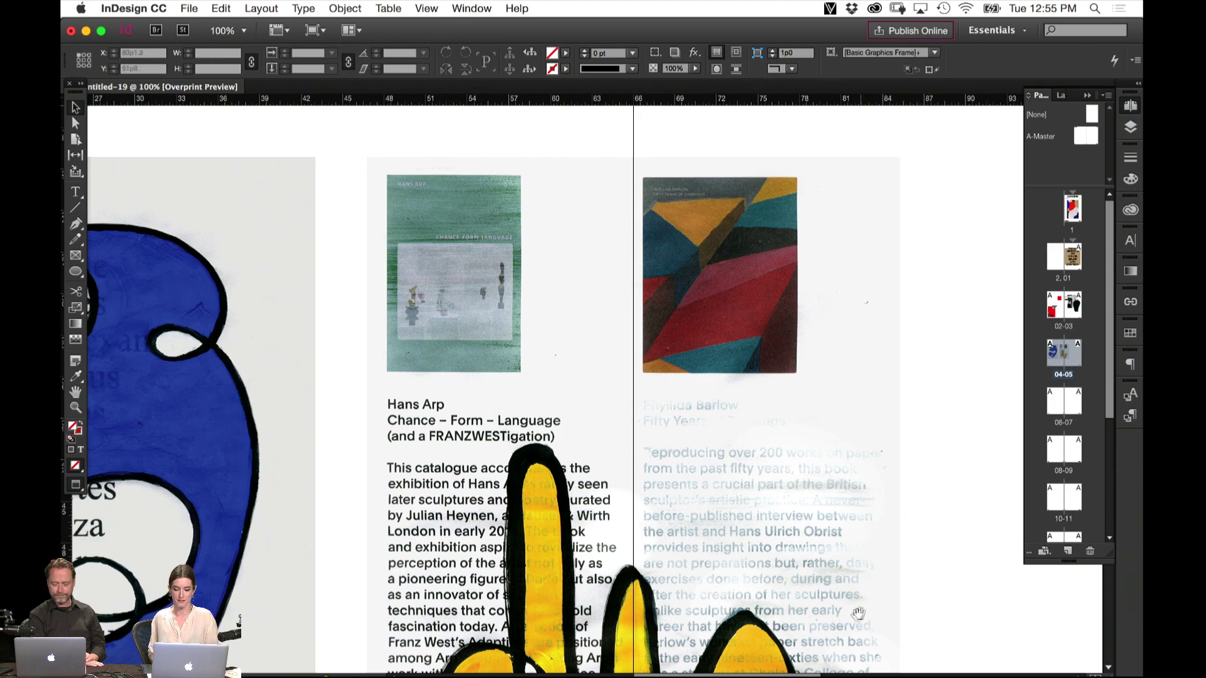
Show the grid guides and duplicate the yellow image horizontally onto page 05 at about X 88p11.47, Y 20p1.56
scroll(880, 503, "down", 4)
scroll(879, 503, "left", 1)
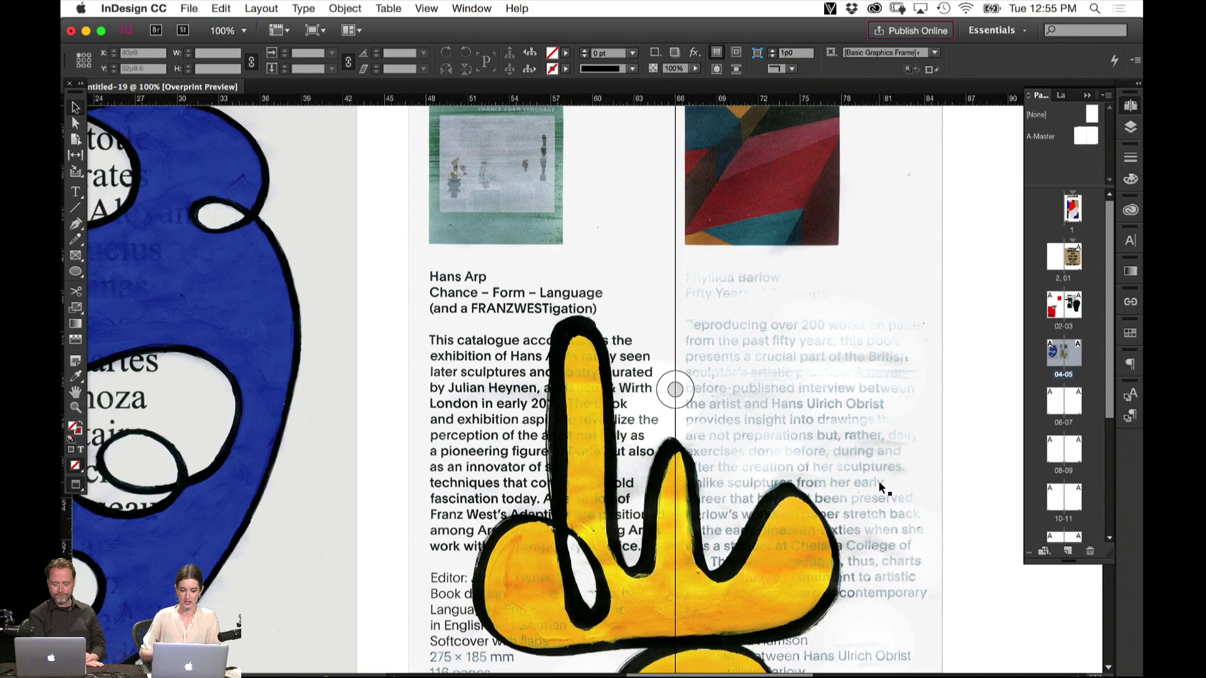
key("super+minus")
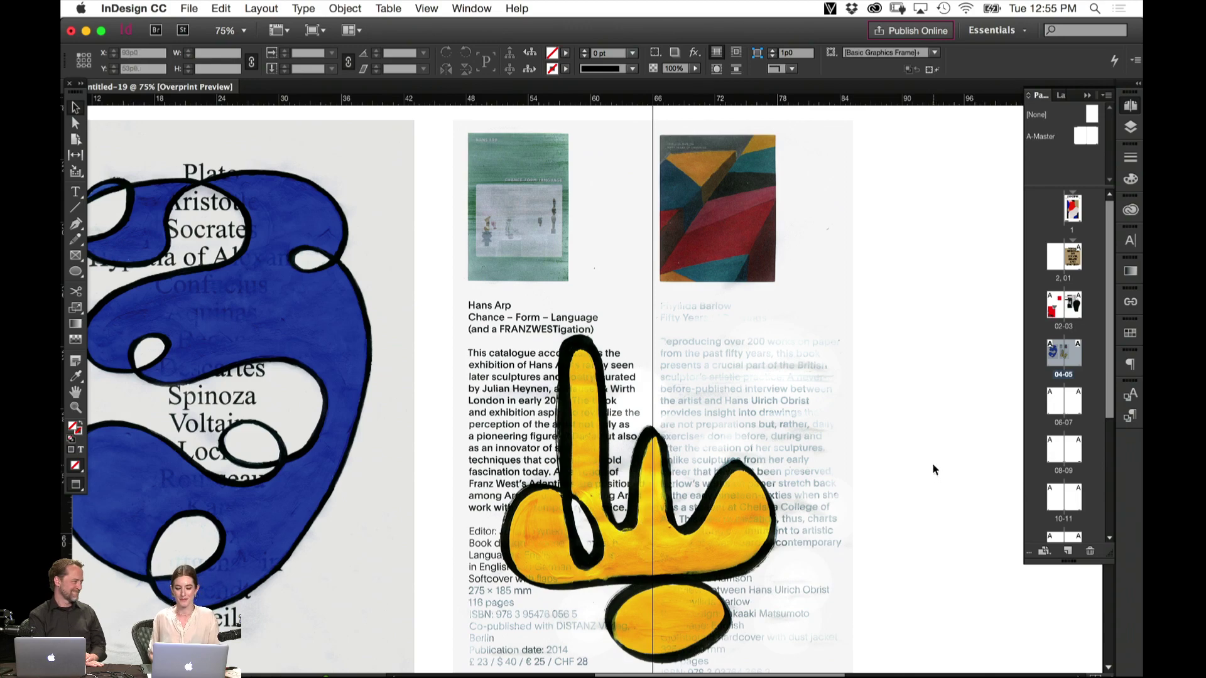
scroll(910, 498, "down", 2)
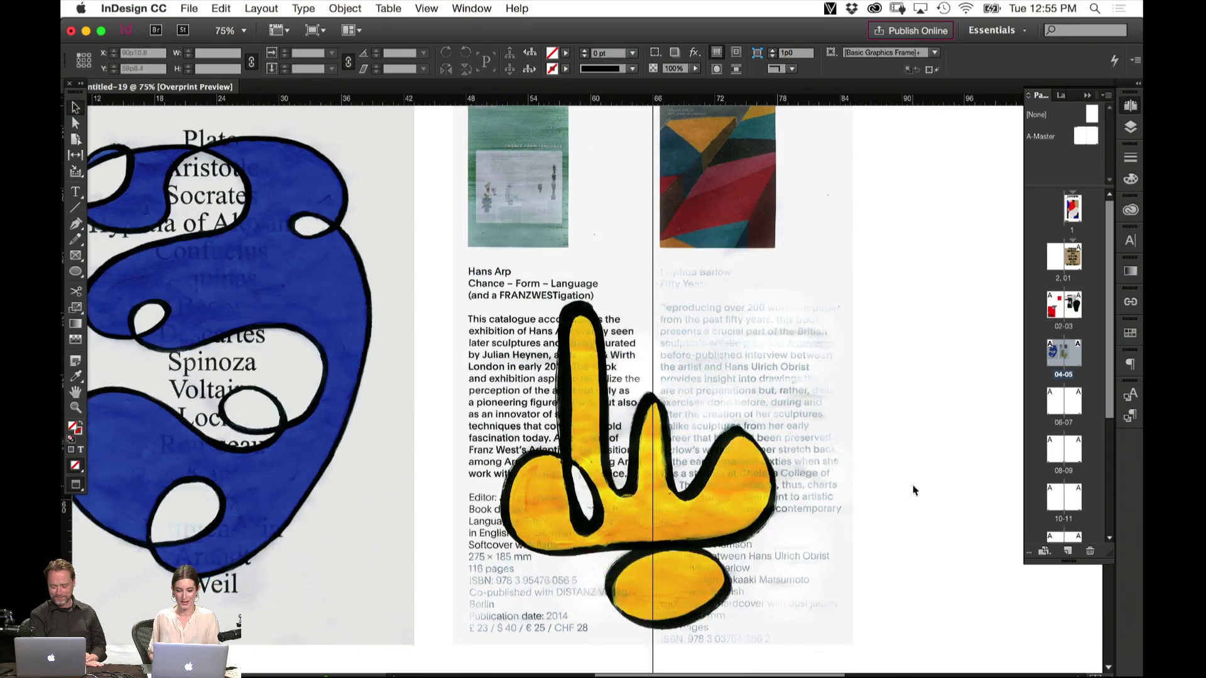
key("w")
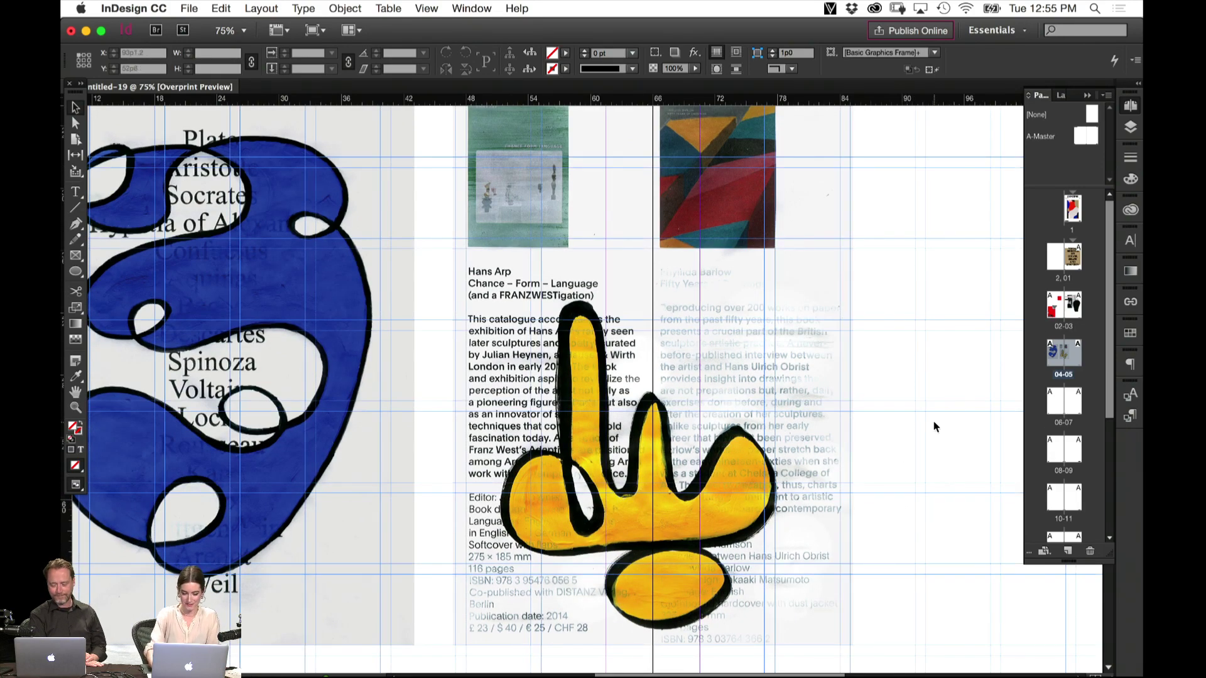
key("super+minus")
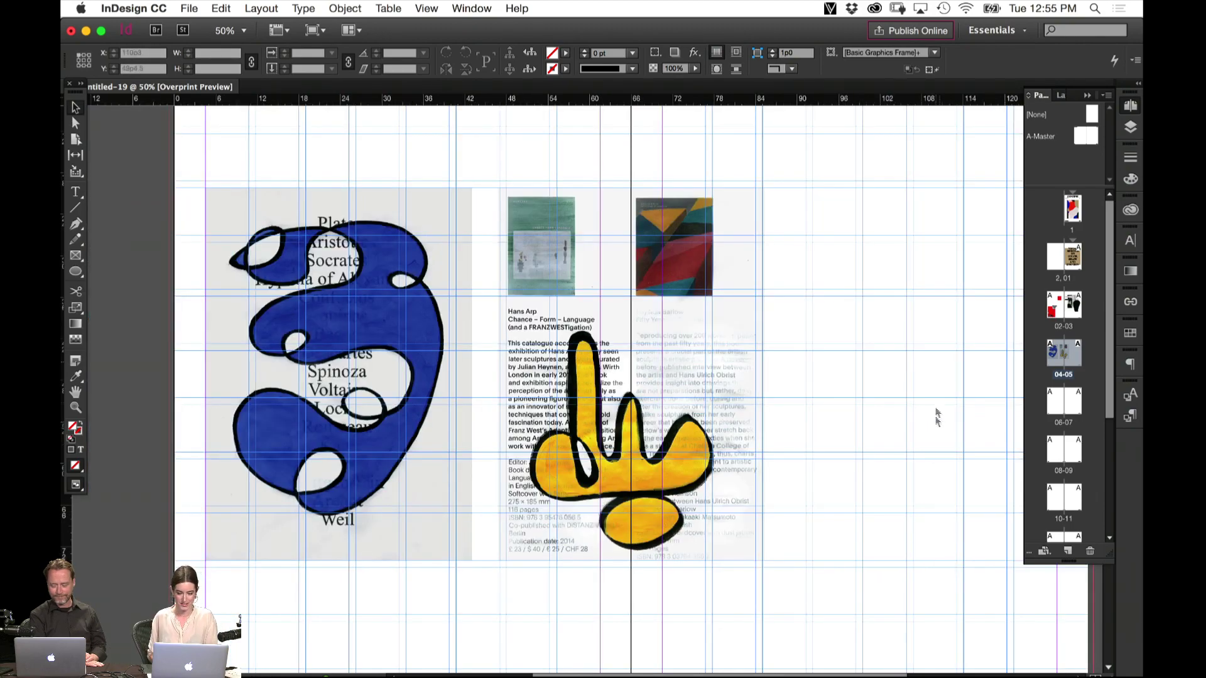
left_click_drag(889, 511, 773, 528)
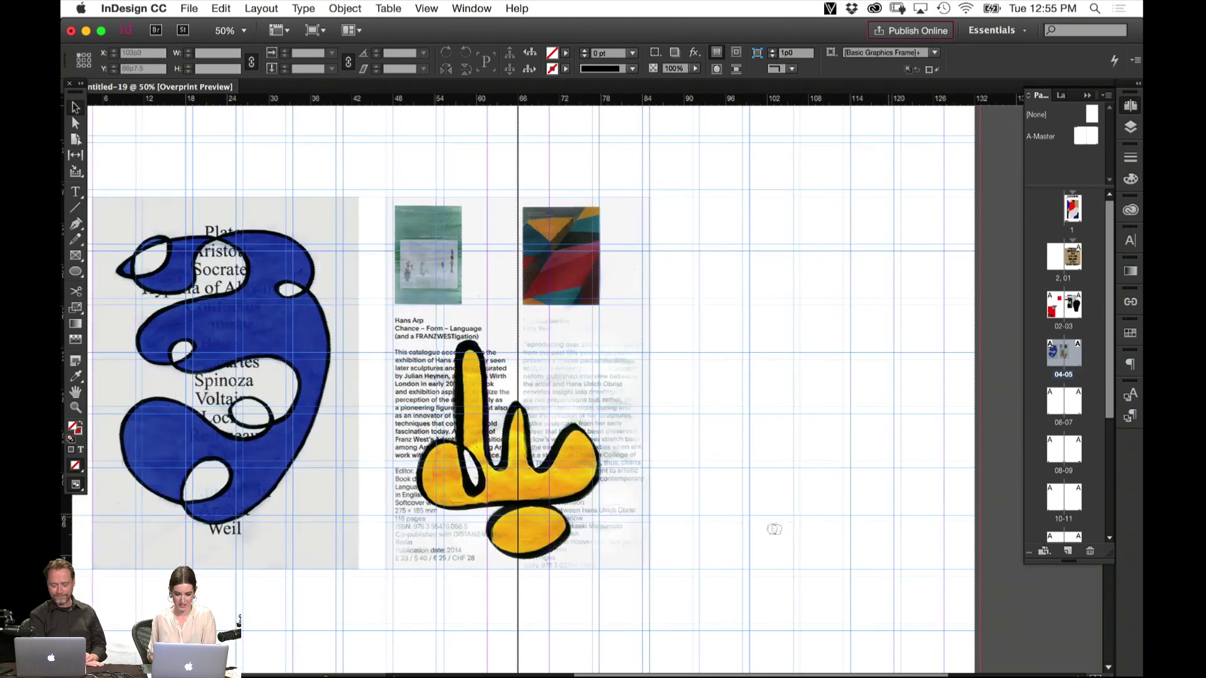
left_click_drag(633, 547, 934, 558)
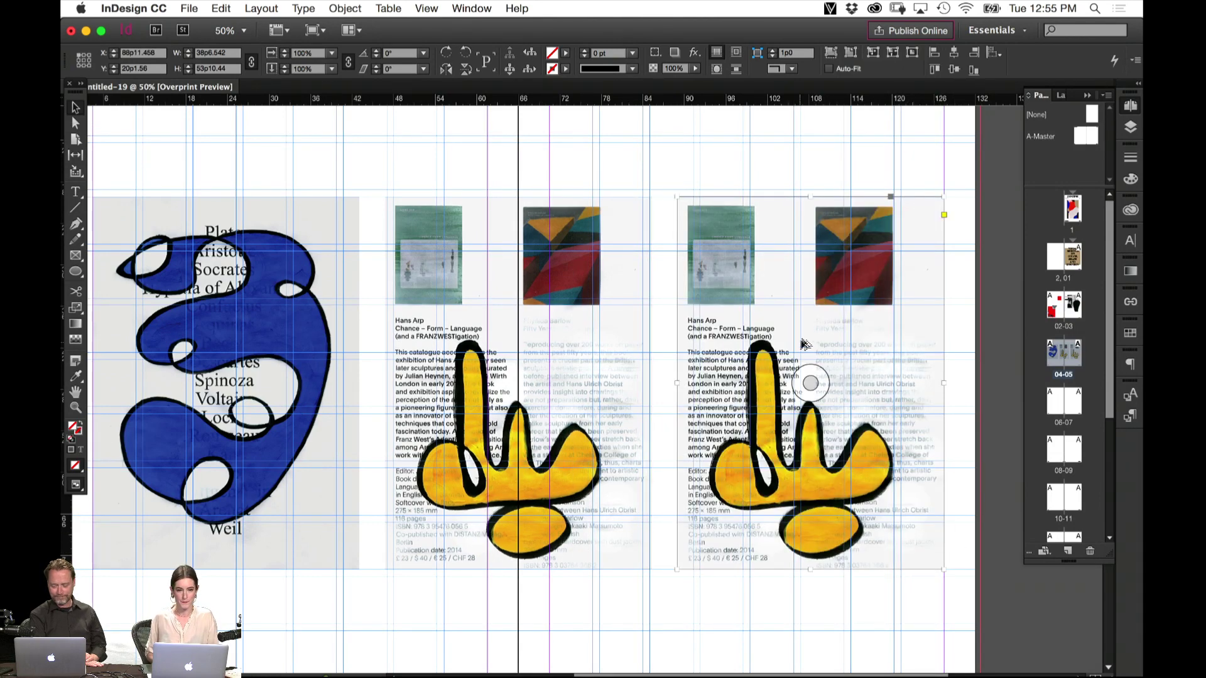
Empty the duplicated frame on page 05 and place the red gouache image ending in _3.5.17.jpg from the Links folder in it
key("Delete")
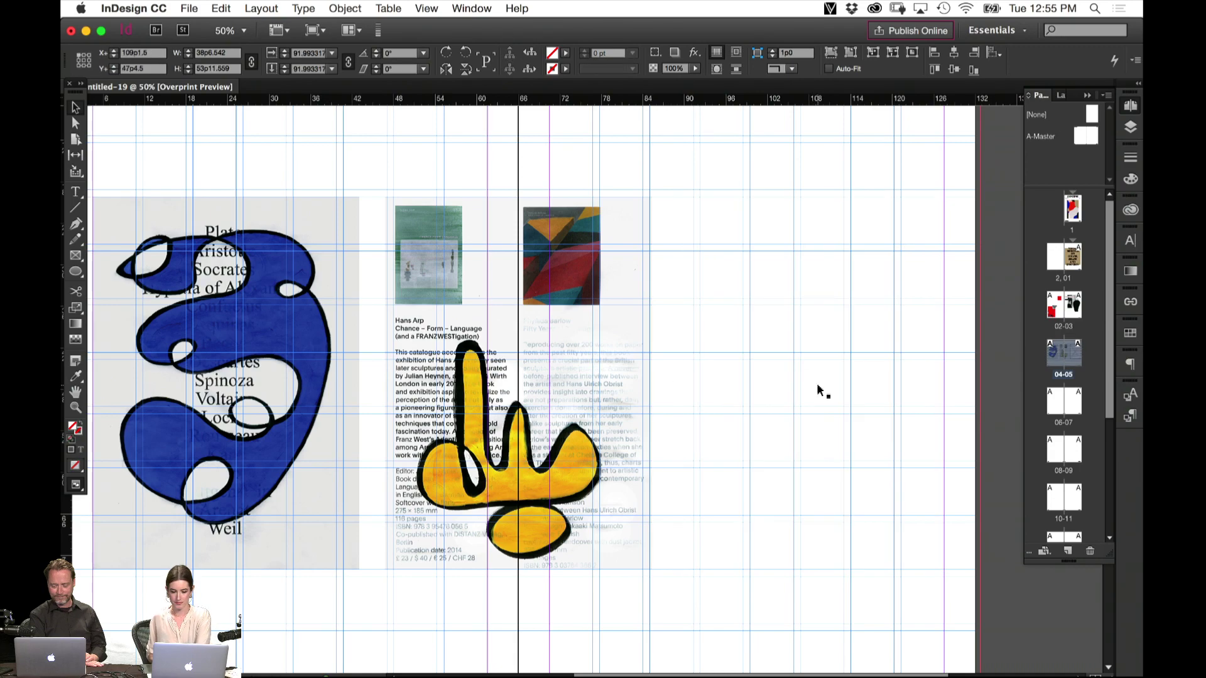
key("super+z")
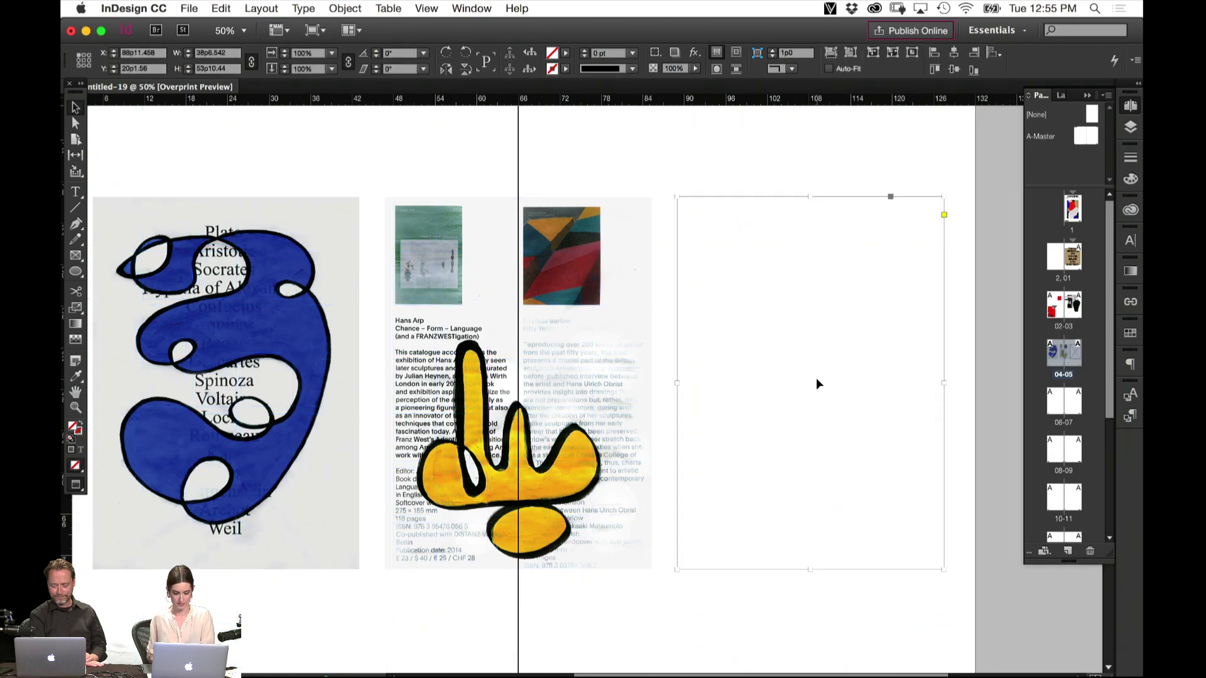
key("super+d")
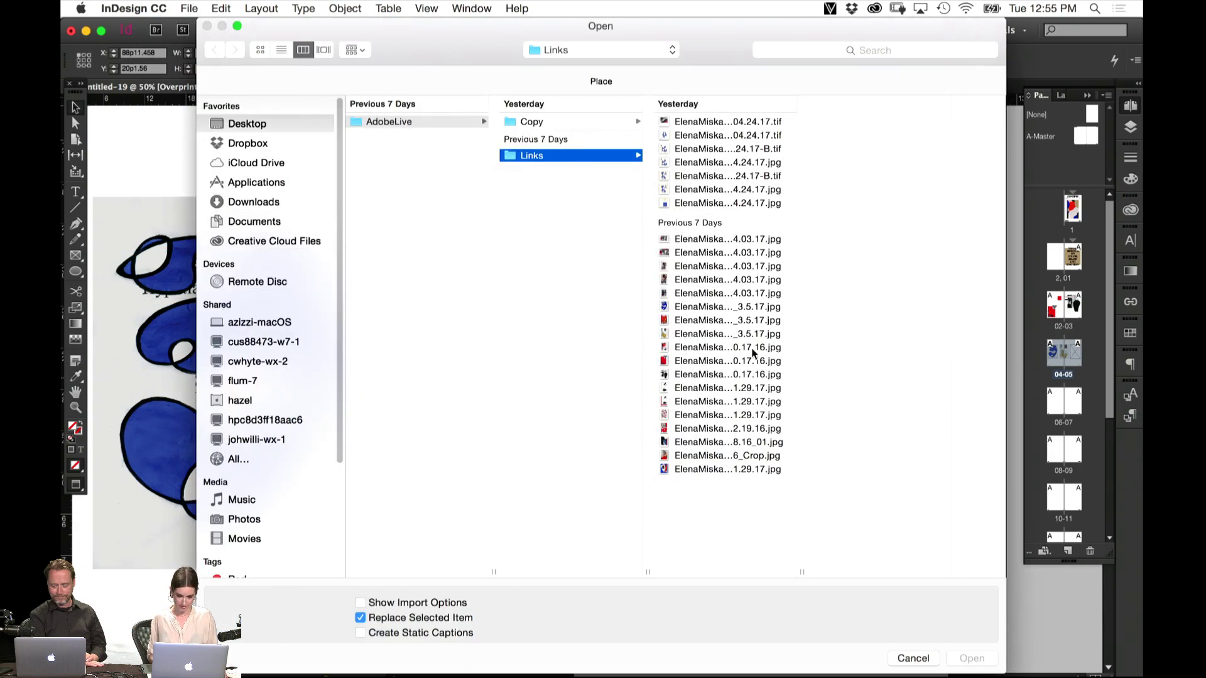
left_click(756, 351)
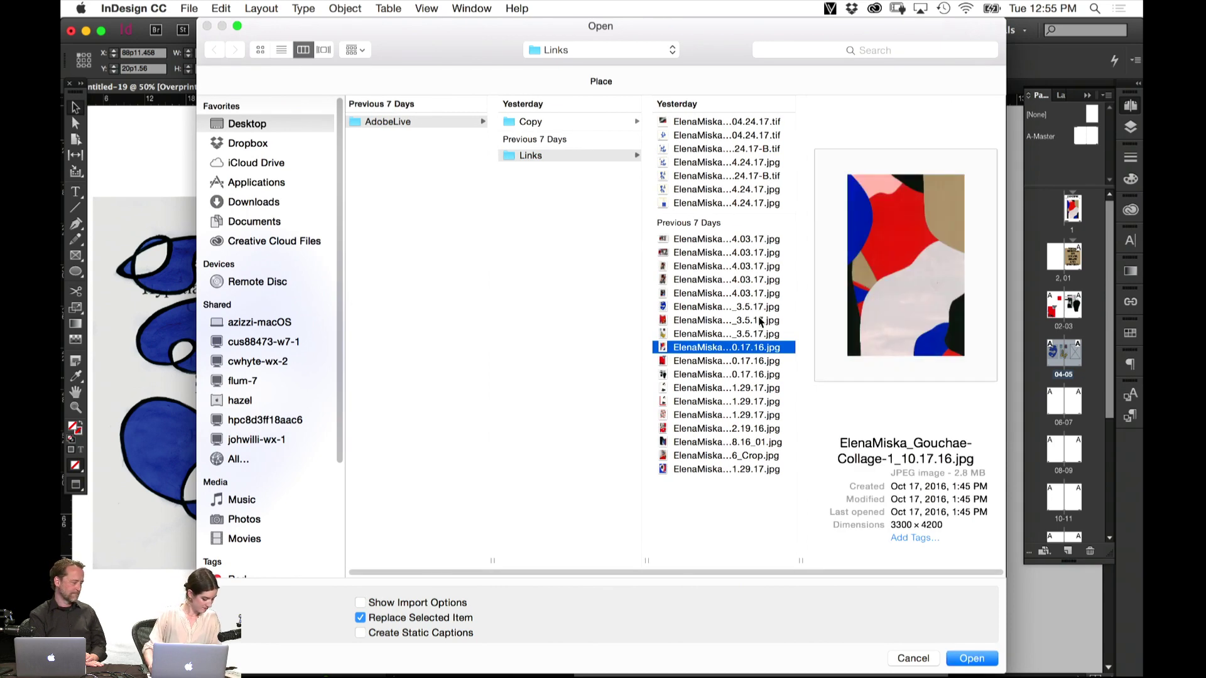
key("Down")
key("Up")
key("Up")
key("Up")
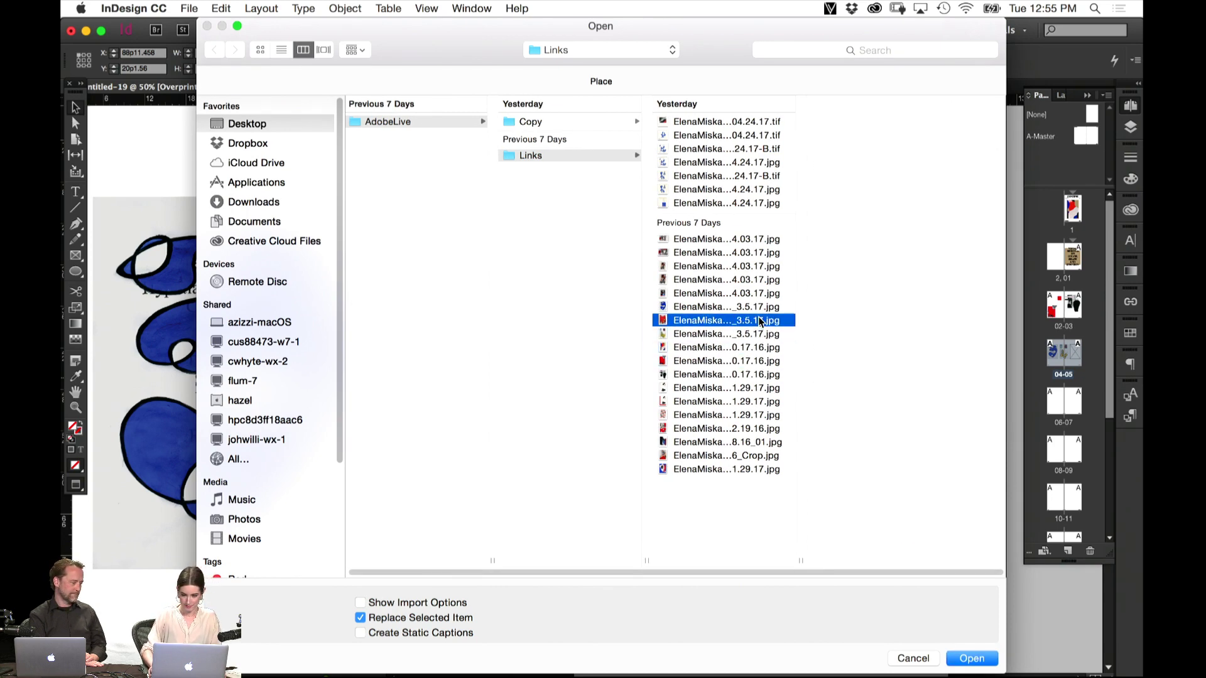
key("Return")
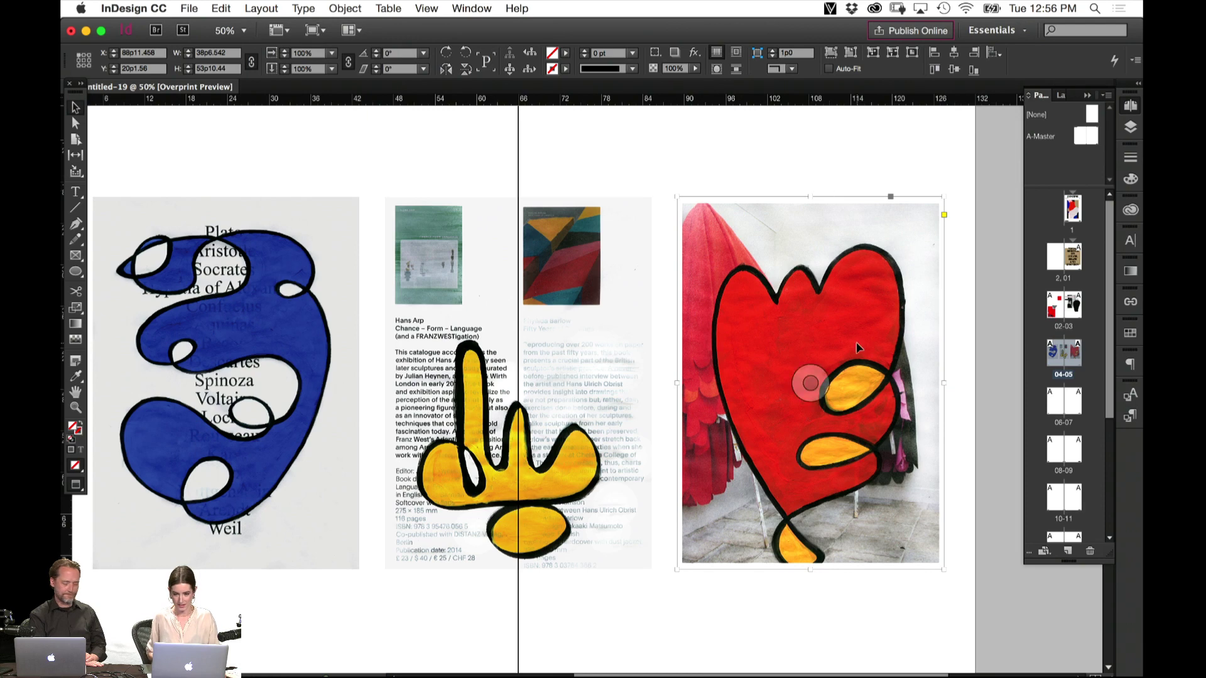
Fill the page 05 frame proportionally with the red image, deselect it and review the three-image row across the spread
left_click(830, 71)
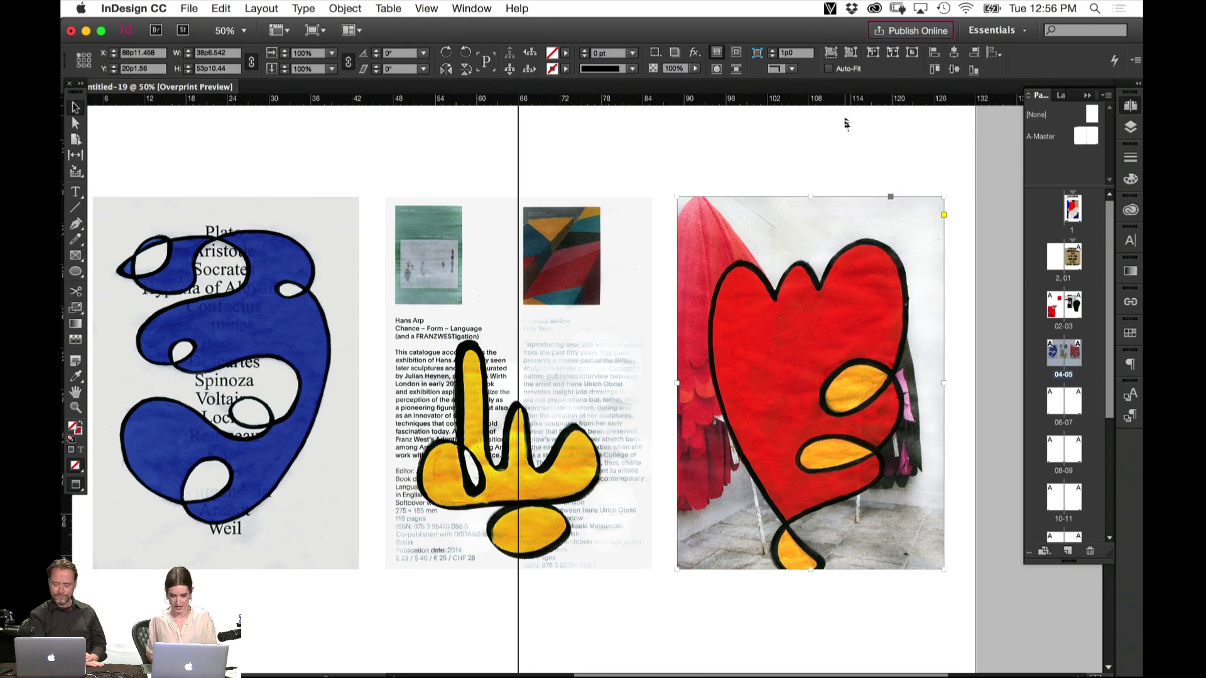
left_click(840, 160)
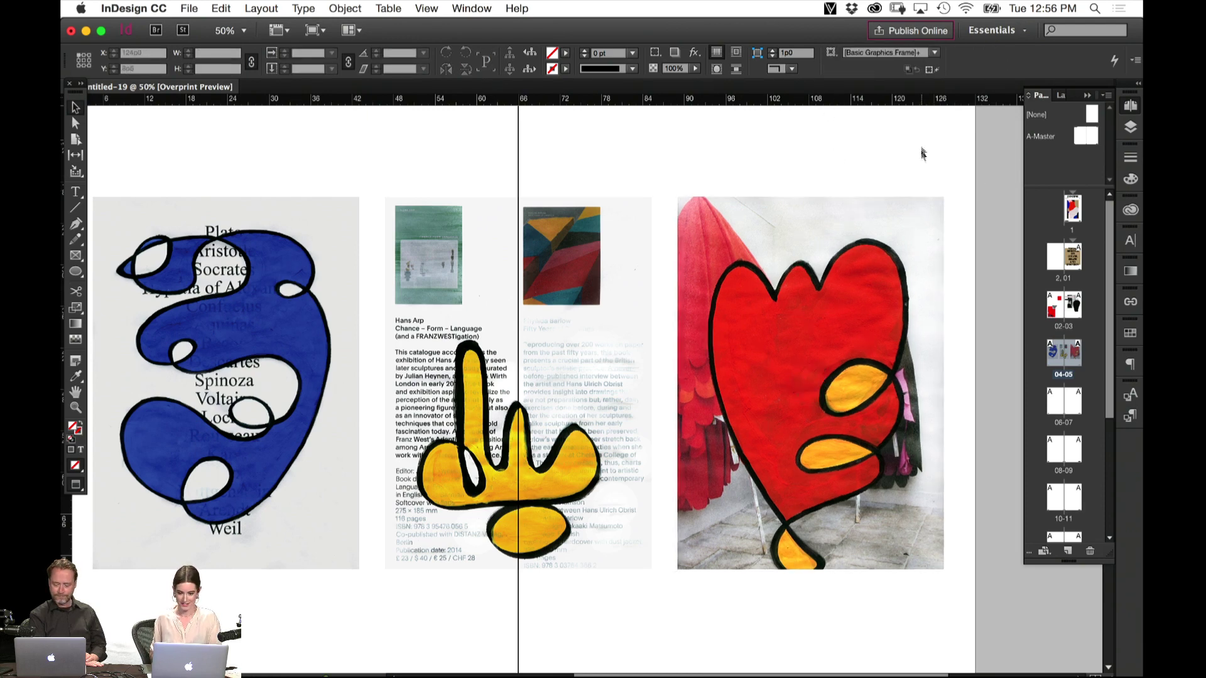
left_click_drag(810, 167, 824, 157)
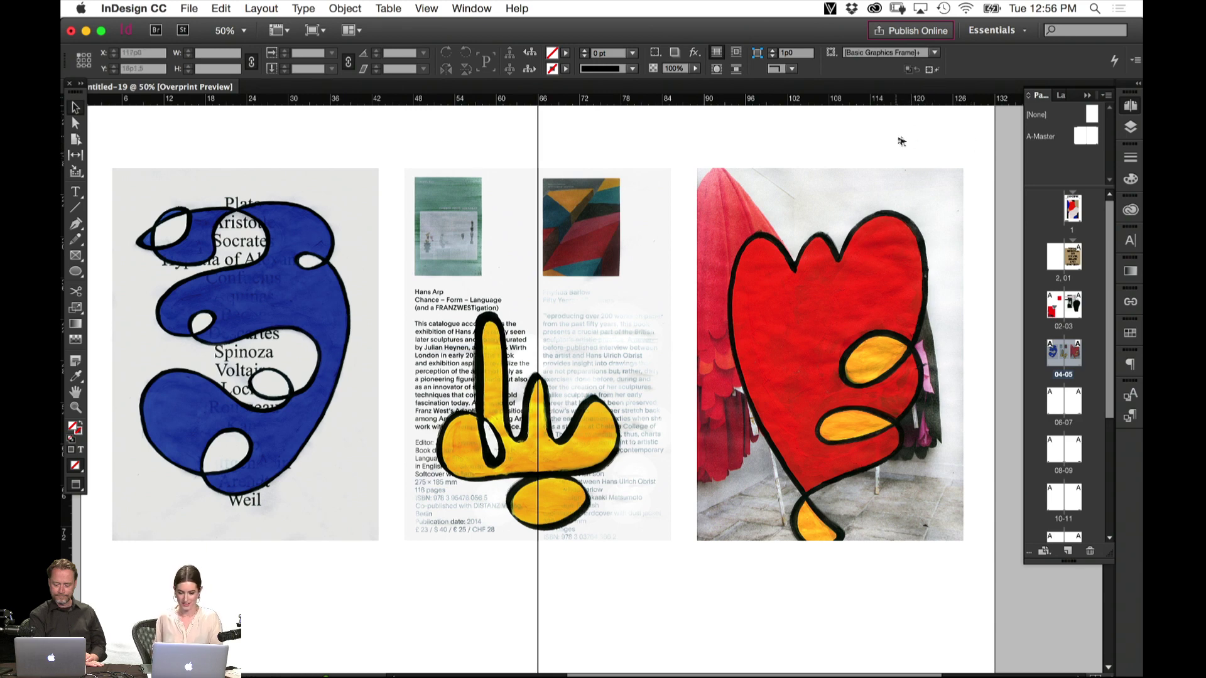
left_click(830, 354)
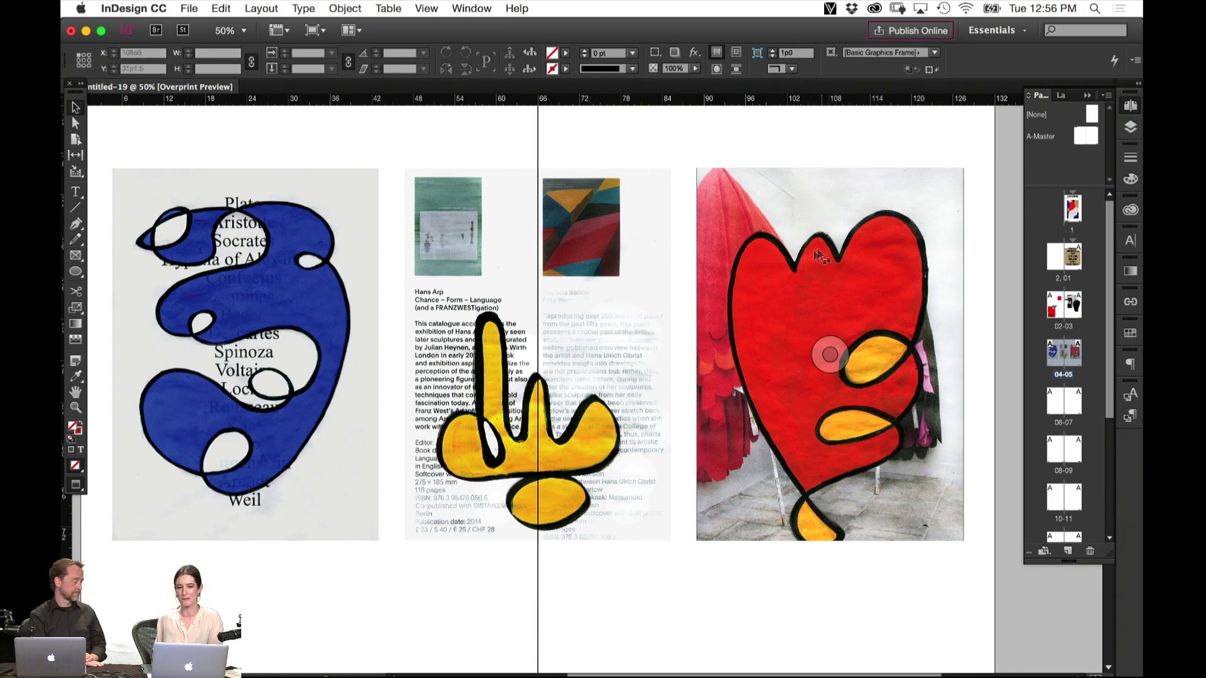
key("super+equal")
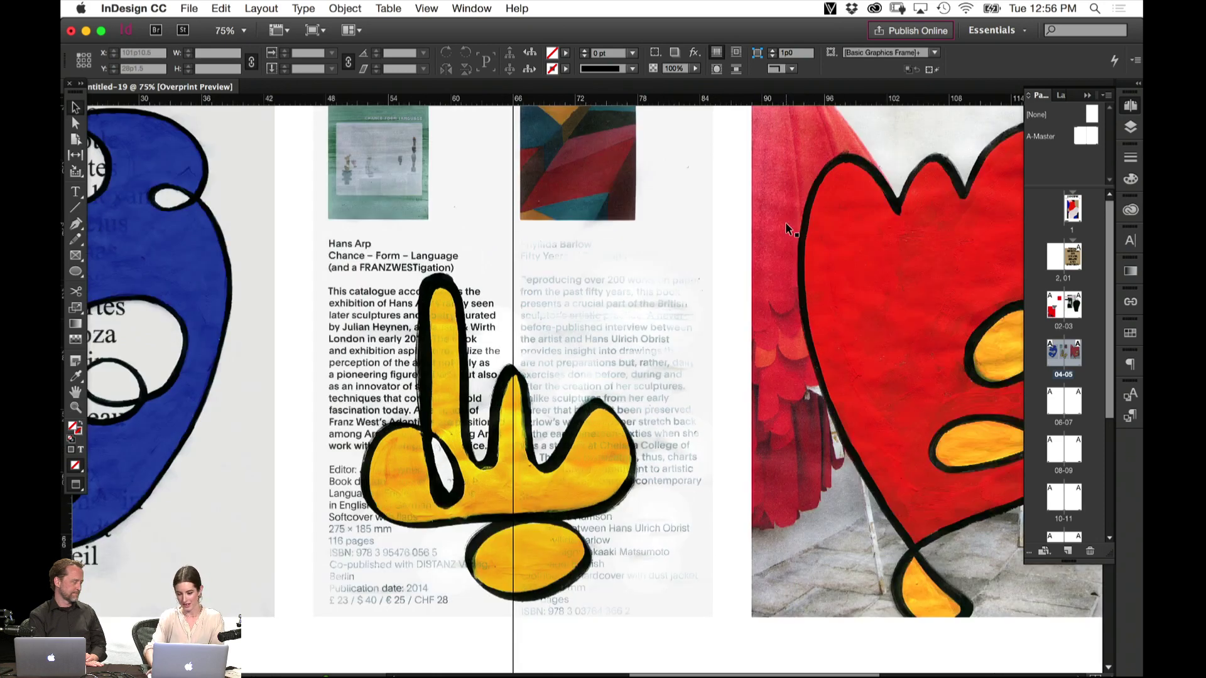
left_click(512, 362)
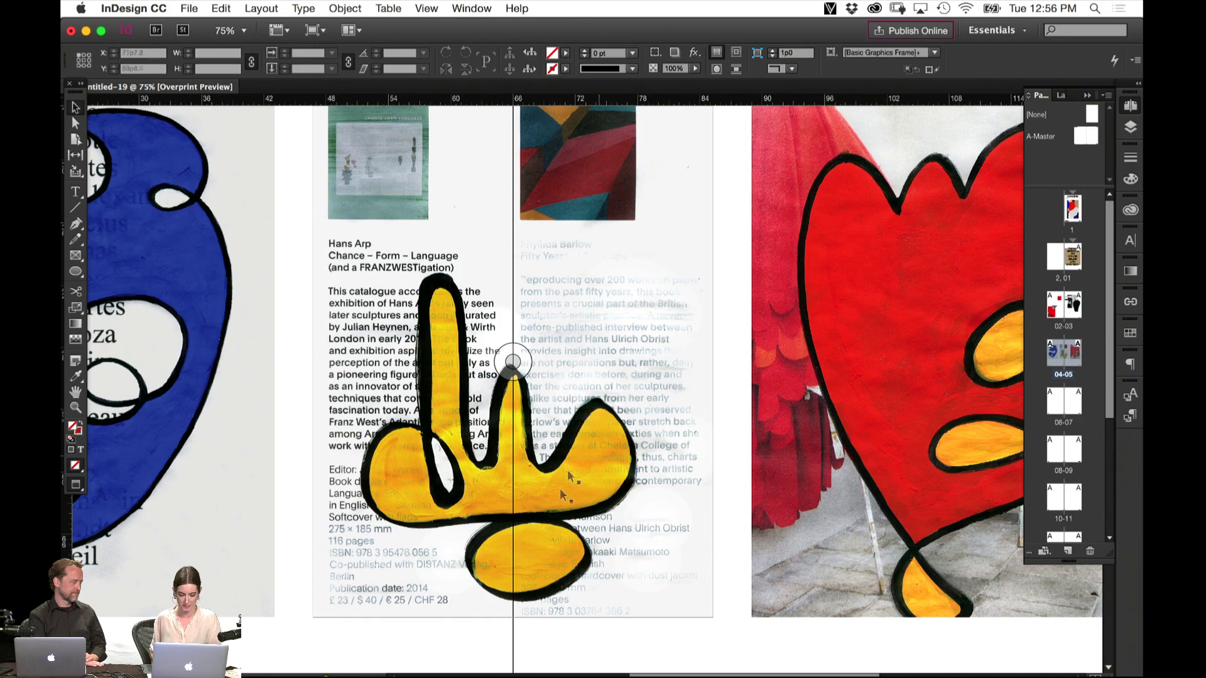
Examine the blue, yellow and red image row across the 04-05 spread, close up and whole, then the blank 06-07 spread
scroll(687, 524, "left", 10)
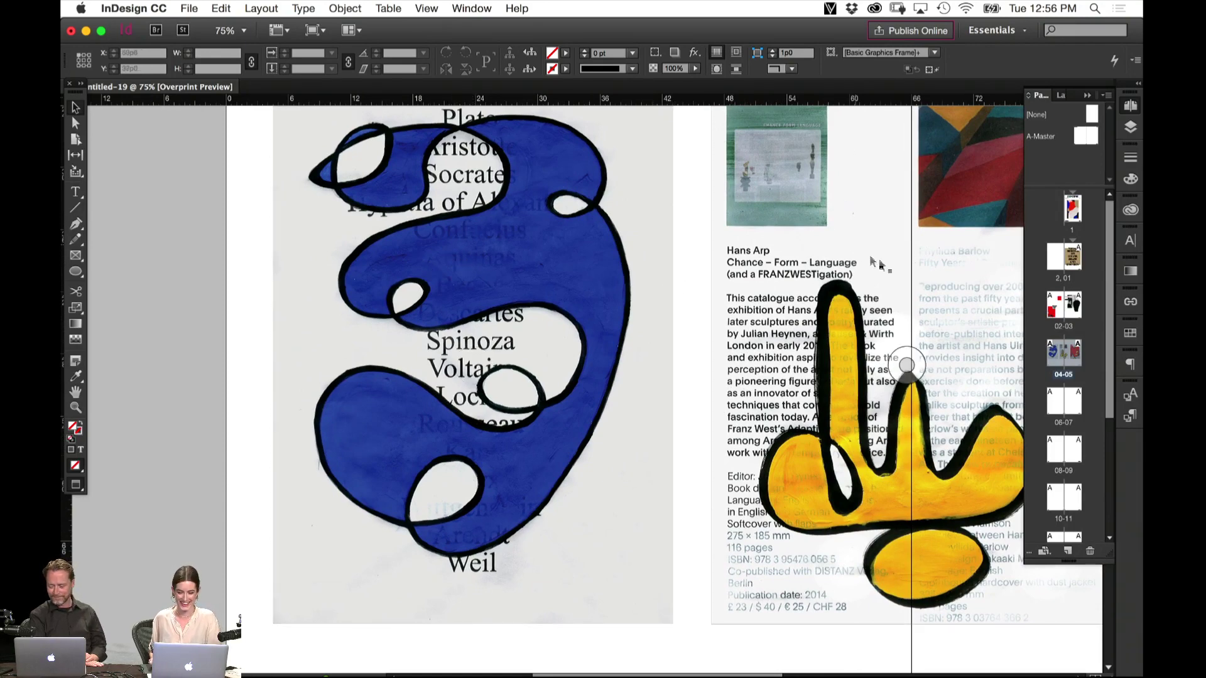
scroll(493, 252, "right", 5)
scroll(494, 252, "right", 15)
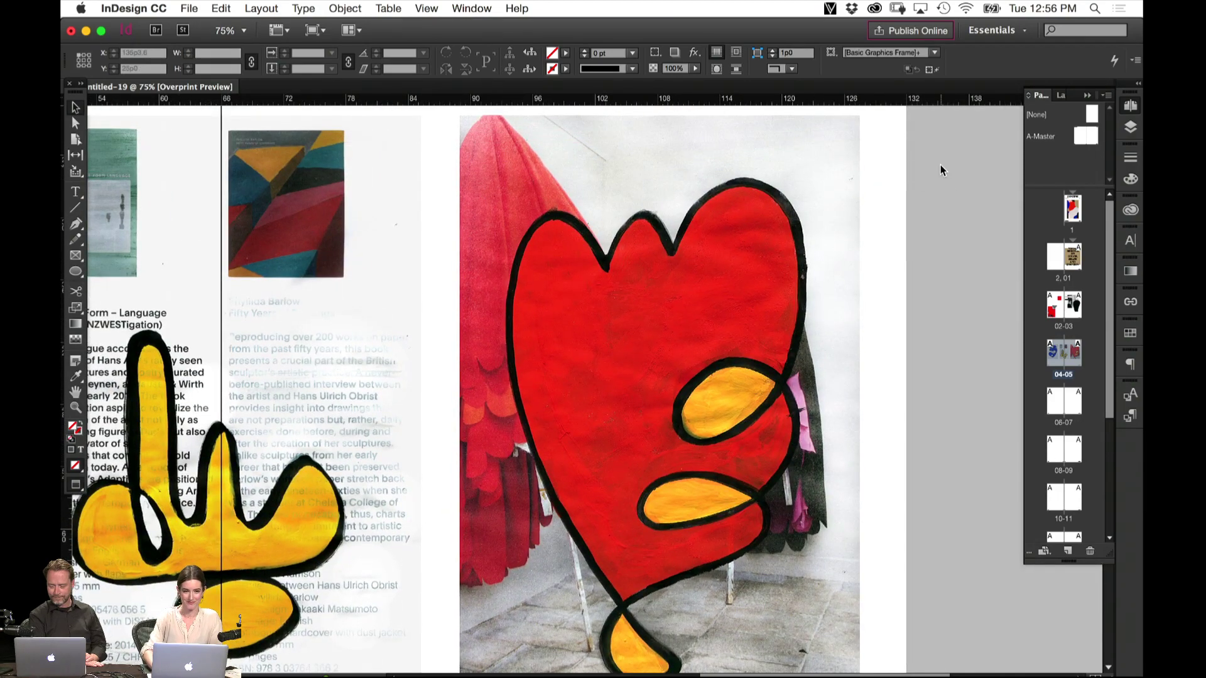
key("super+minus")
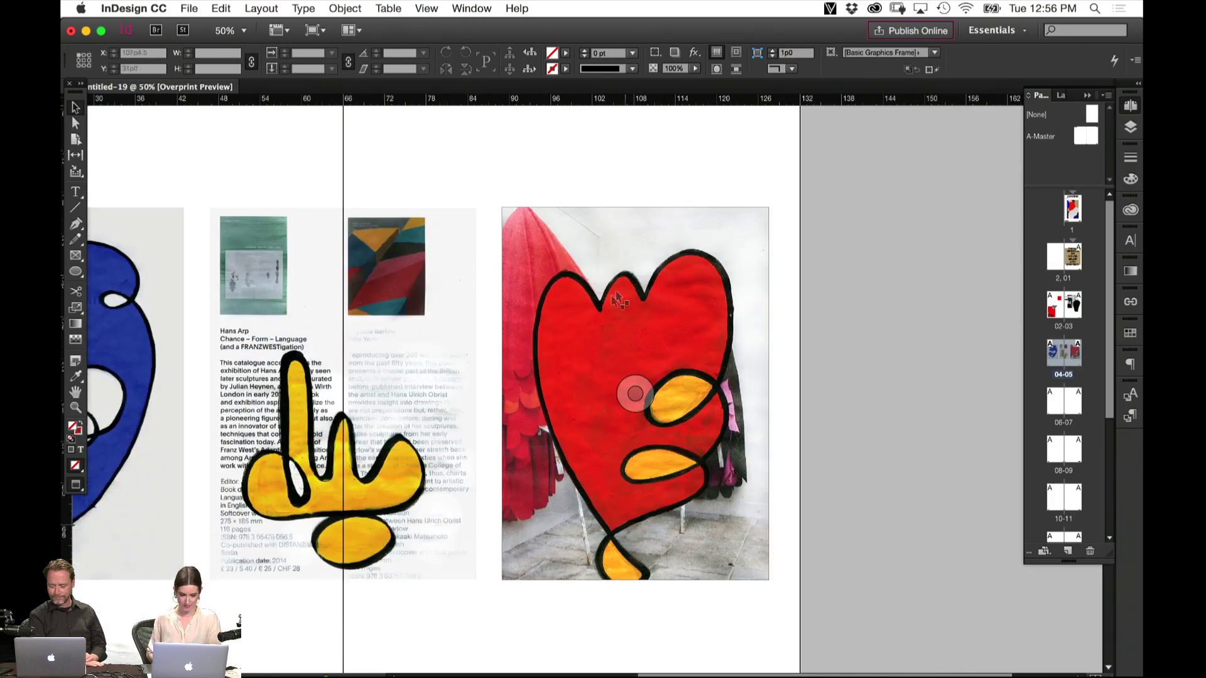
left_click_drag(635, 395, 834, 338)
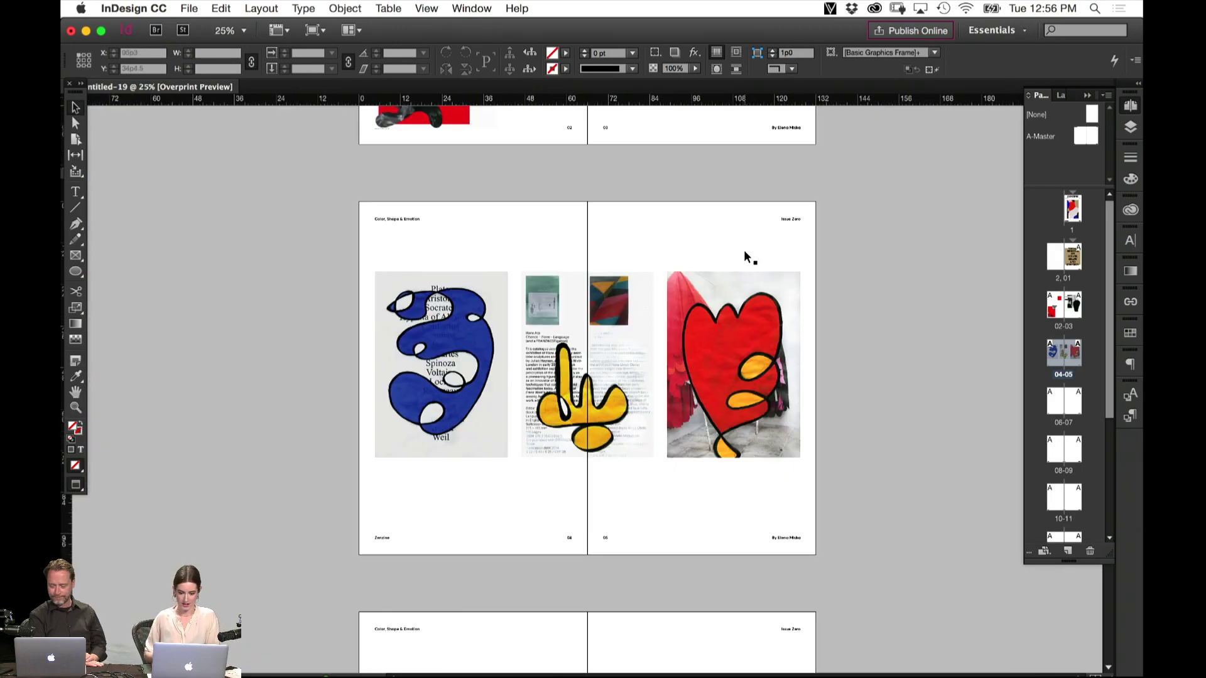
key("super+minus")
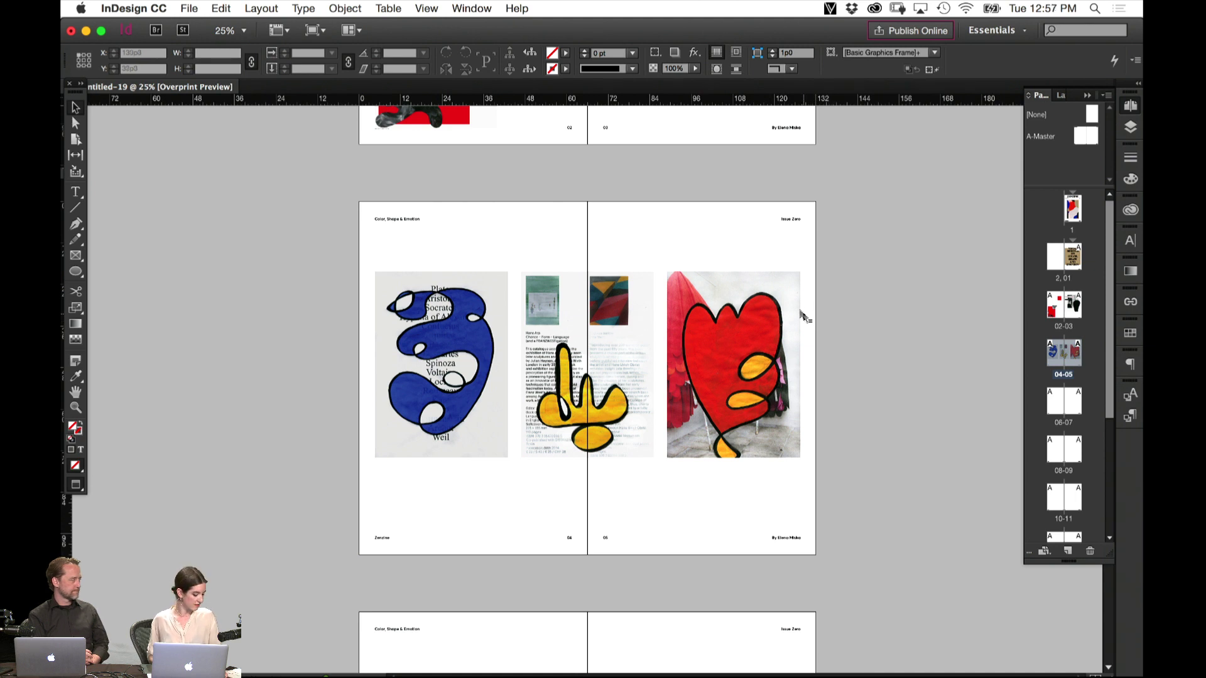
mouse_move(793, 333)
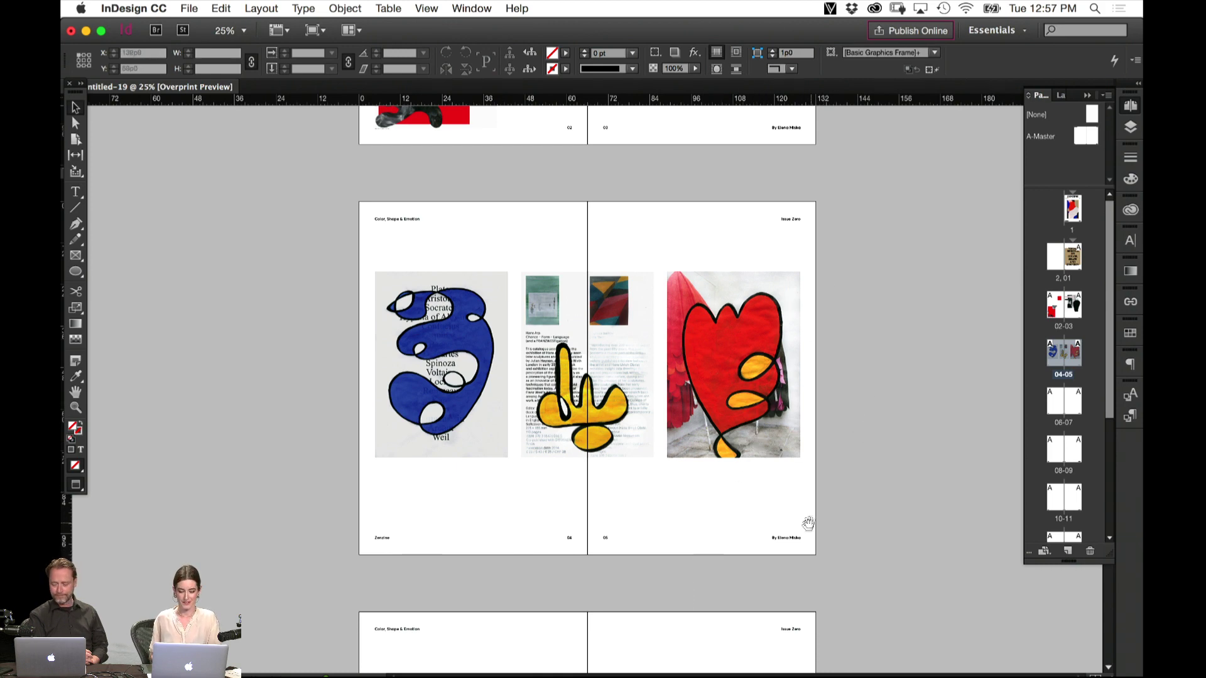
scroll(829, 446, "down", 3)
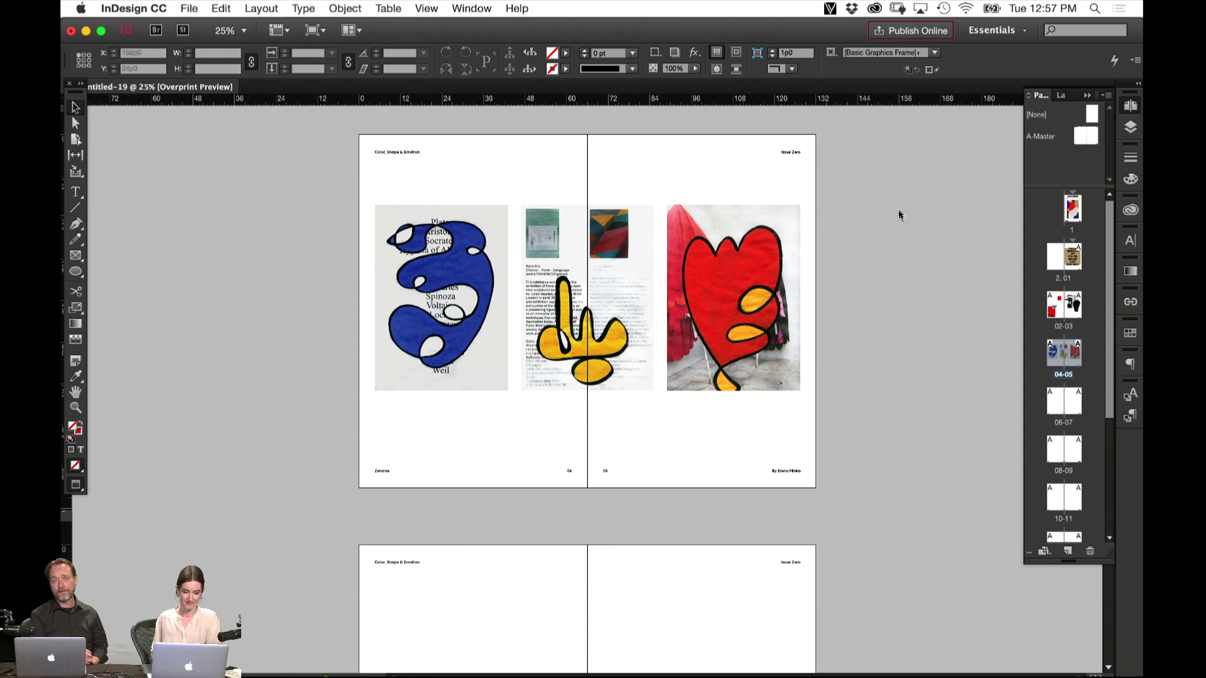
scroll(762, 562, "down", 8)
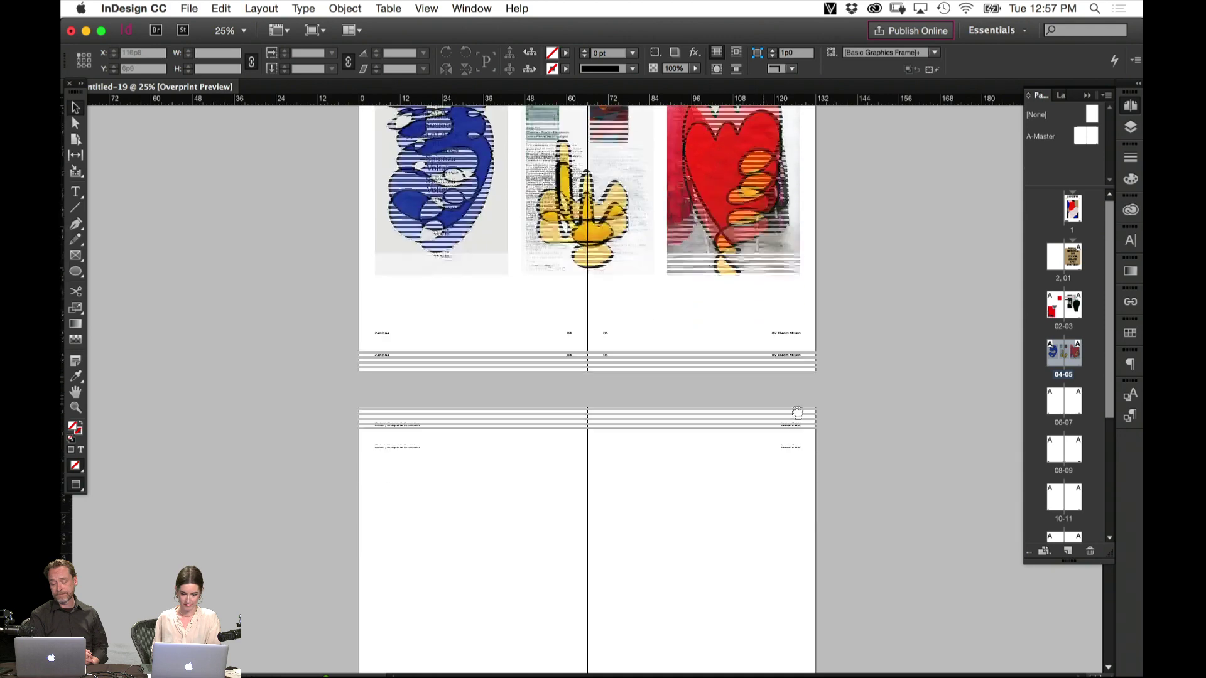
scroll(775, 448, "down", 4)
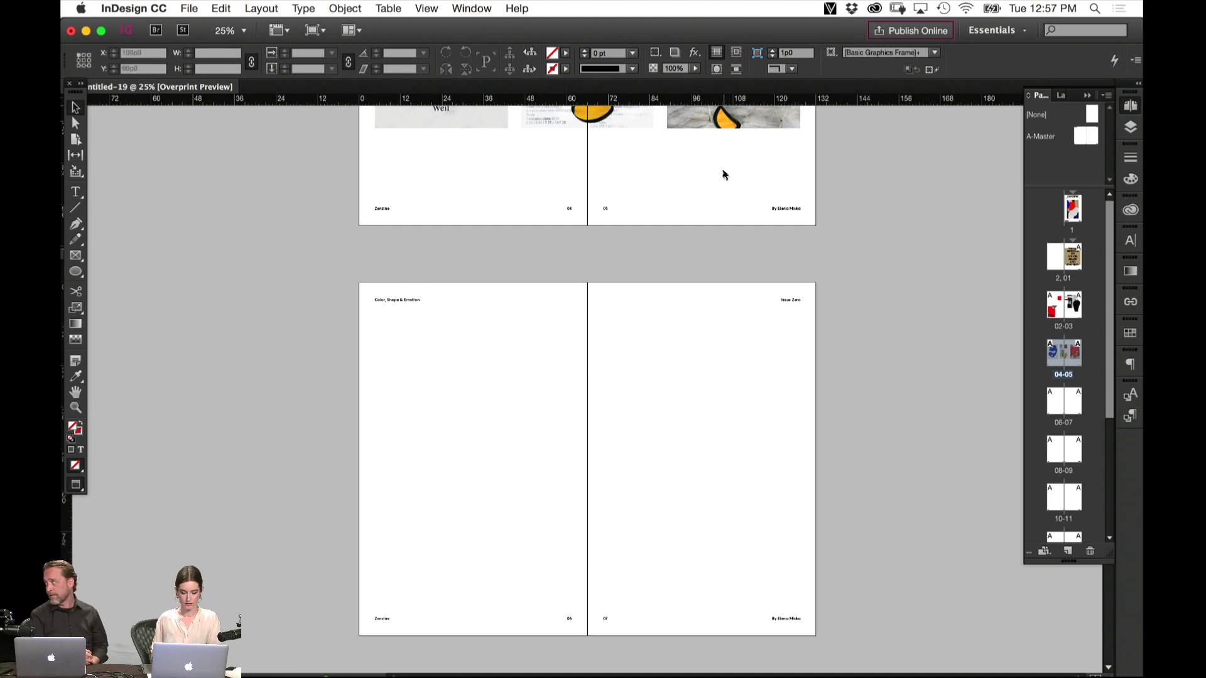
Replace the picture in the small red square on page 02 with the blue gouache image ending in _3.5.17.jpg from the Links folder
left_click_drag(724, 175, 698, 501)
left_click_drag(765, 156, 690, 492)
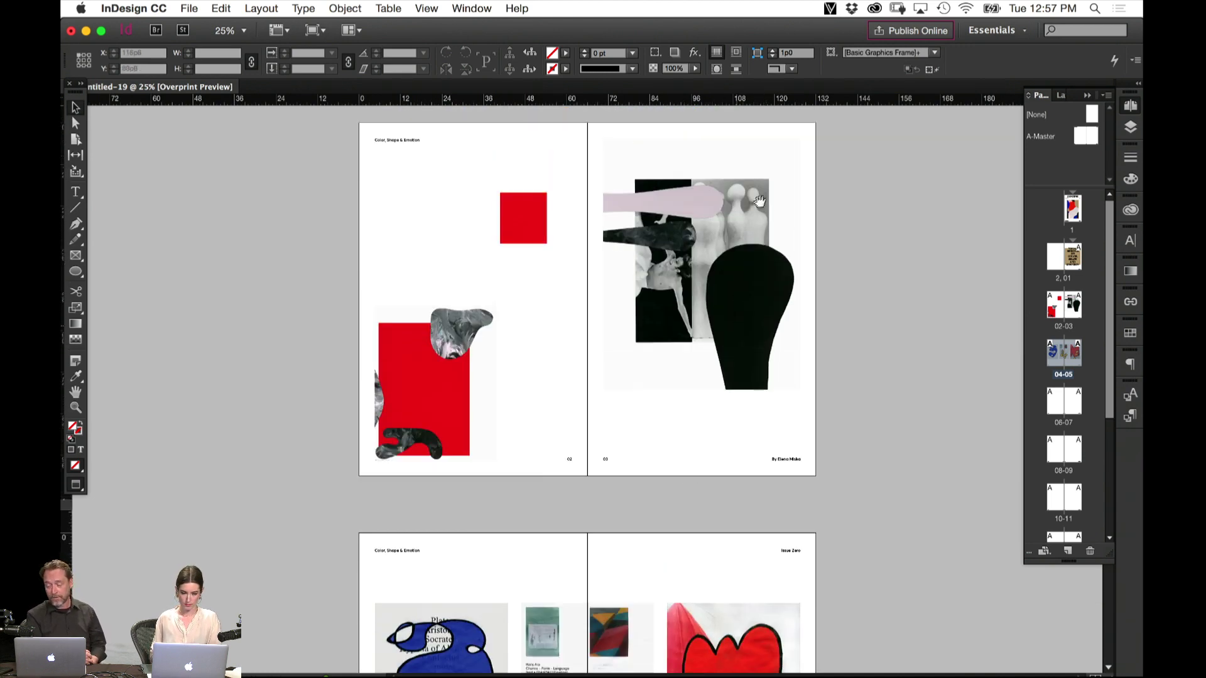
left_click_drag(759, 201, 763, 267)
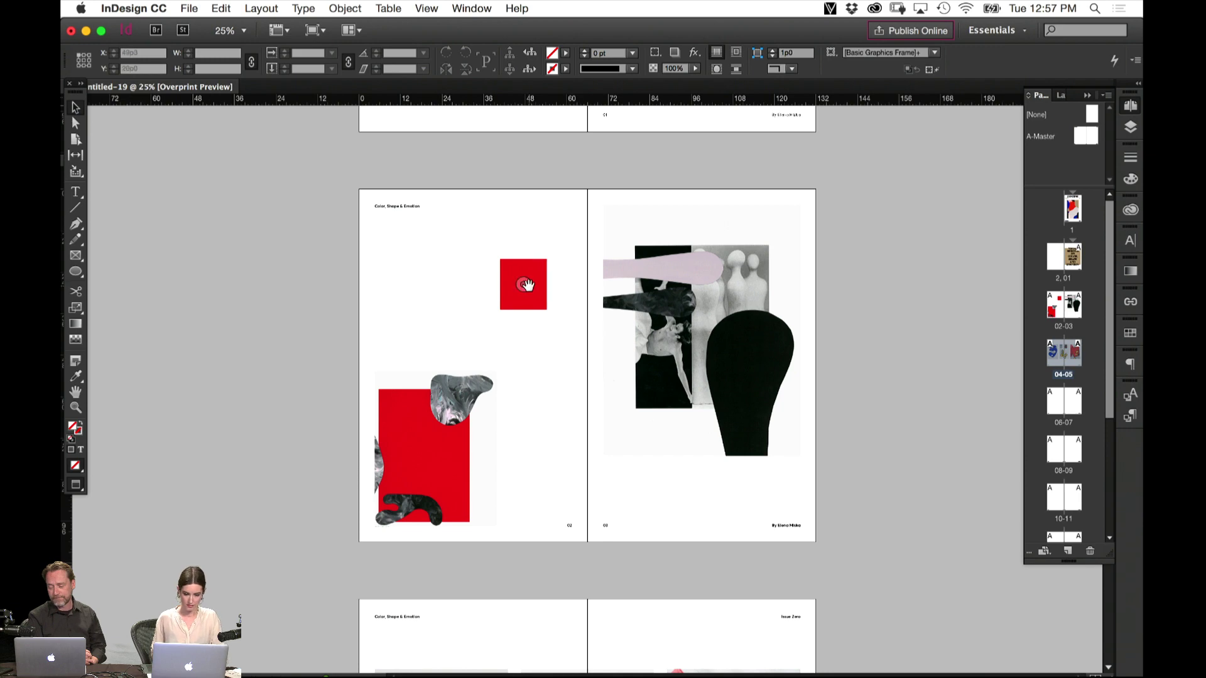
key("super+equal")
key("super+equal")
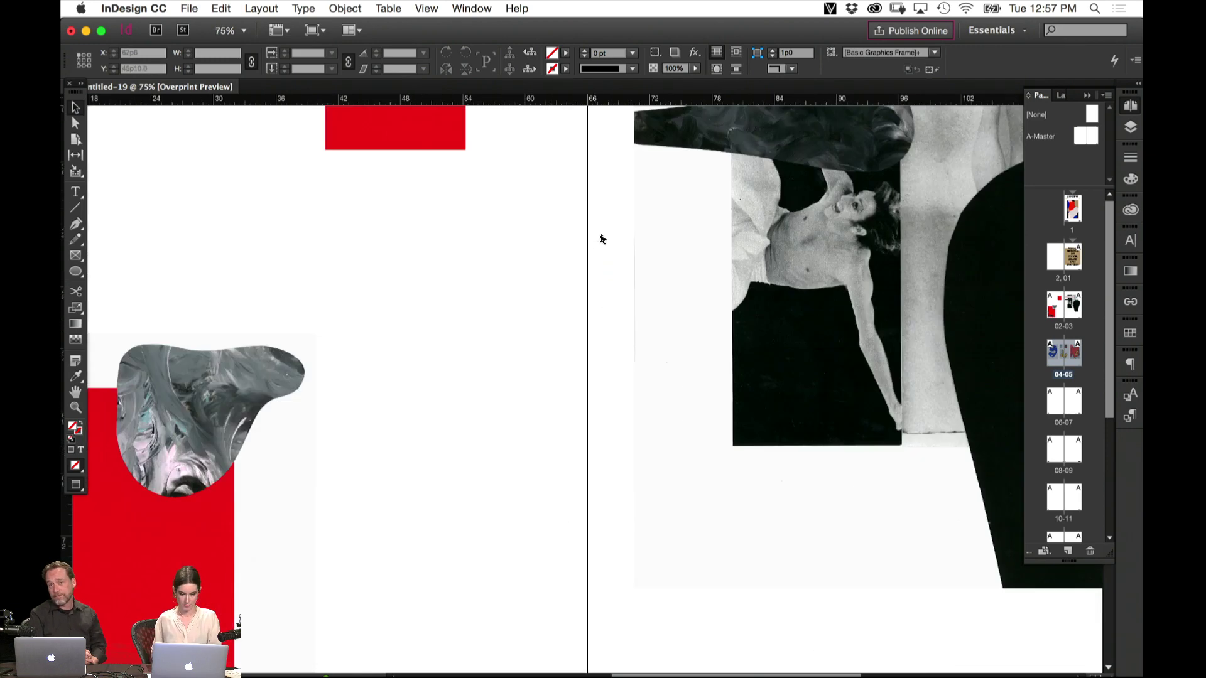
left_click_drag(471, 267, 572, 516)
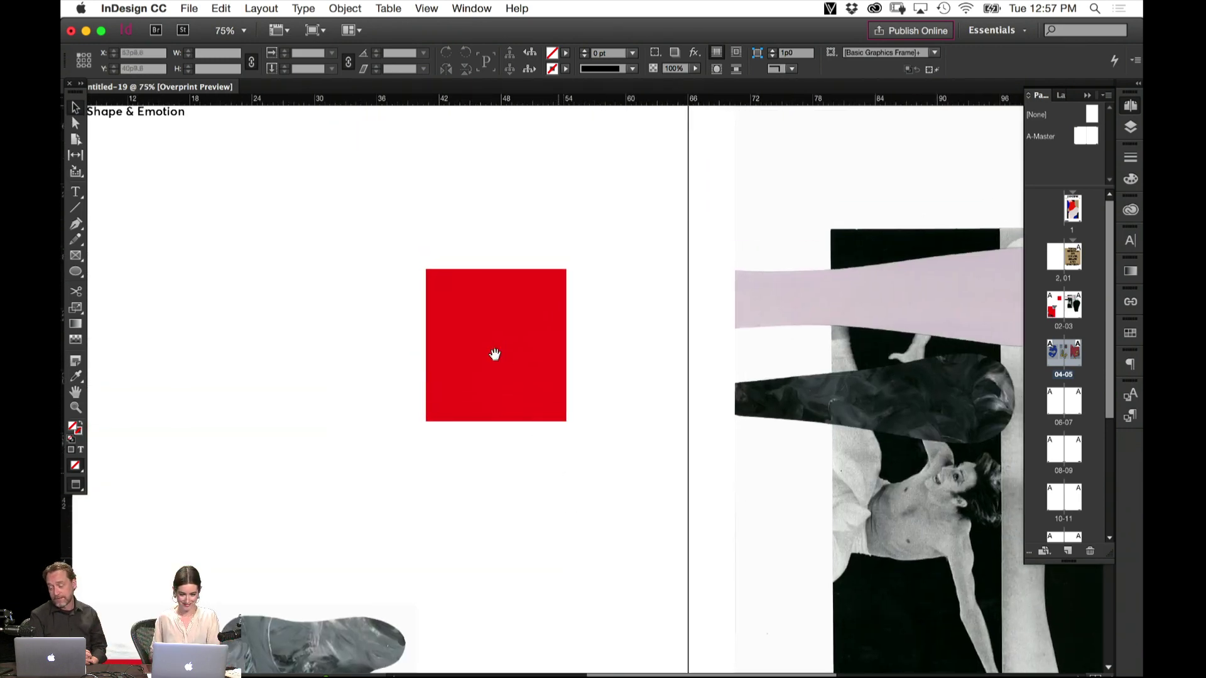
left_click(471, 355)
key("super+d")
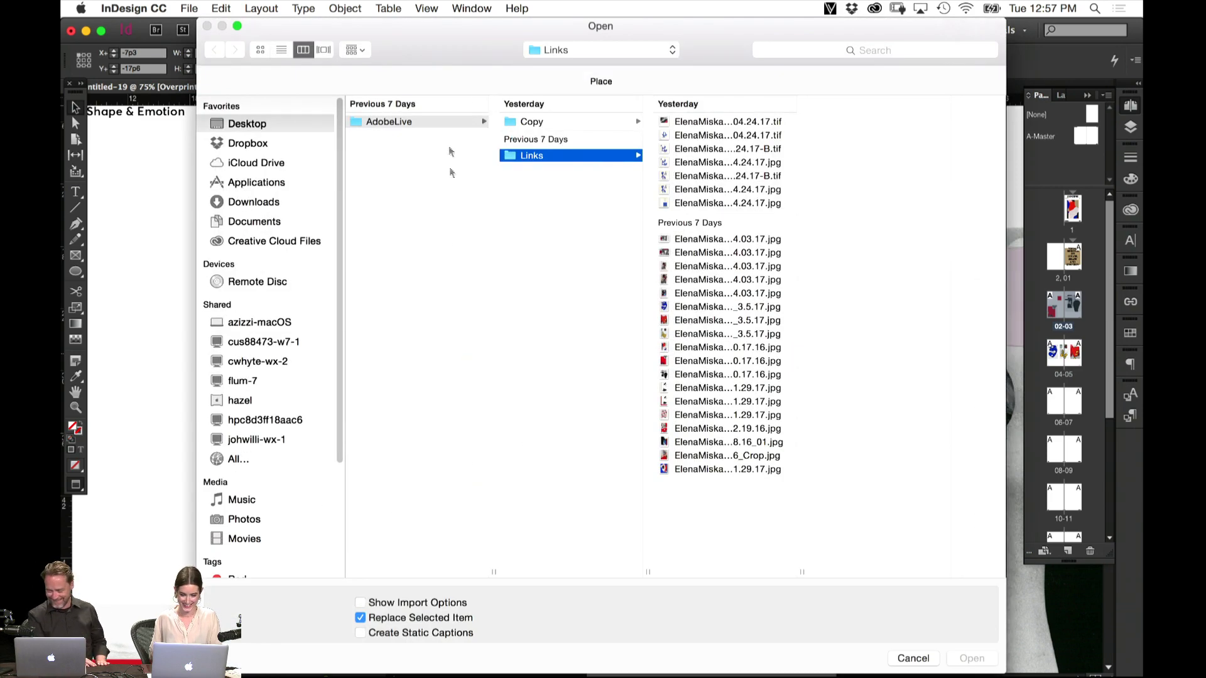
left_click(729, 306)
key("Return")
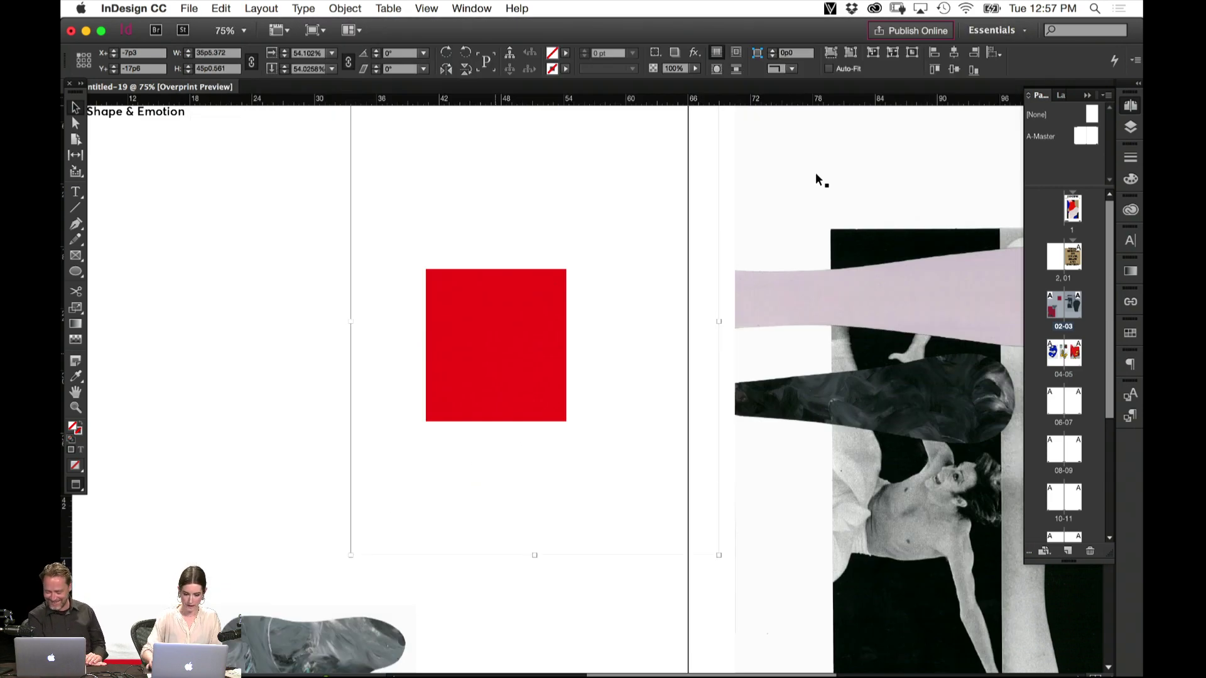
Enlarge the blue picture inside its small frame to about 94% horizontally and 99% vertically and shift it to crop mostly blue paint
left_click_drag(500, 362, 494, 426)
mouse_move(490, 350)
left_mouse_down()
mouse_move(466, 331)
mouse_move(530, 345)
mouse_move(525, 396)
mouse_move(483, 373)
mouse_move(541, 331)
mouse_move(505, 360)
left_mouse_up()
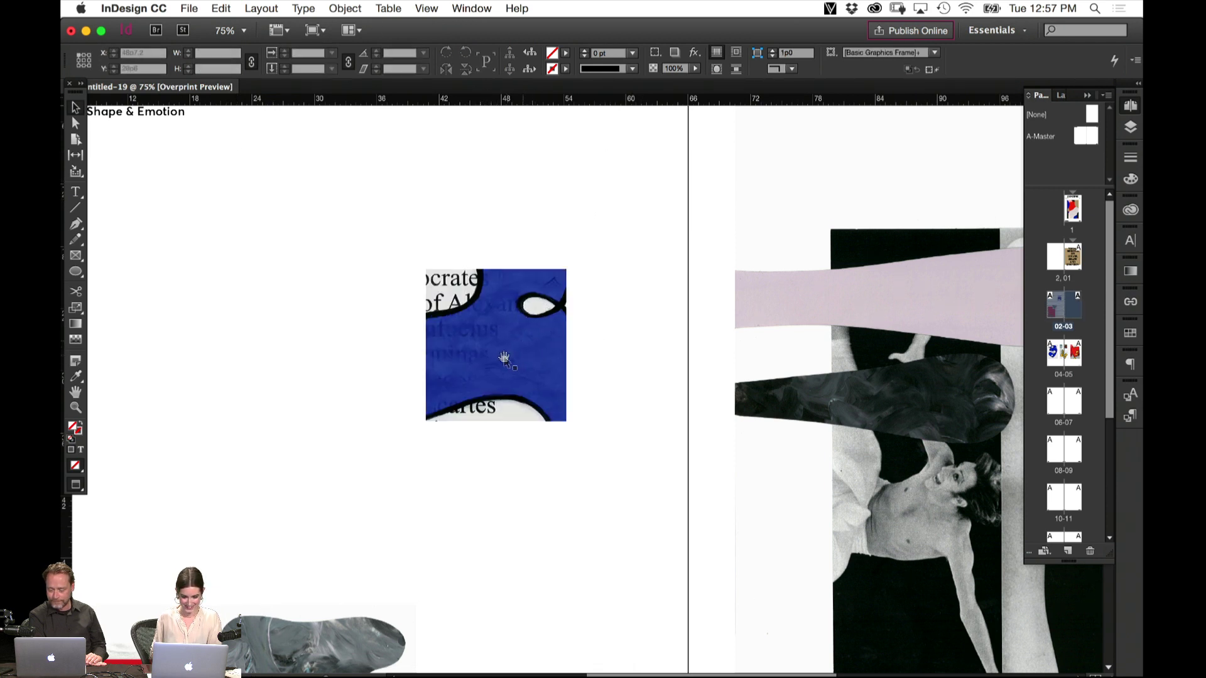
left_click(493, 346)
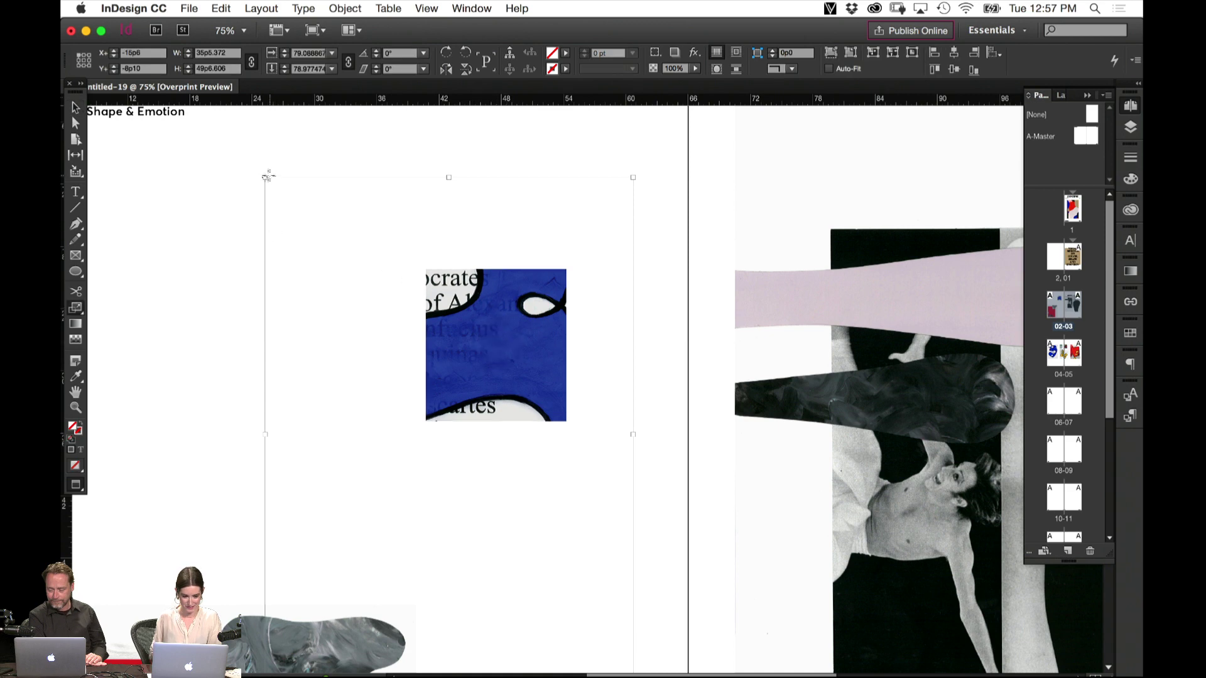
key("super+minus")
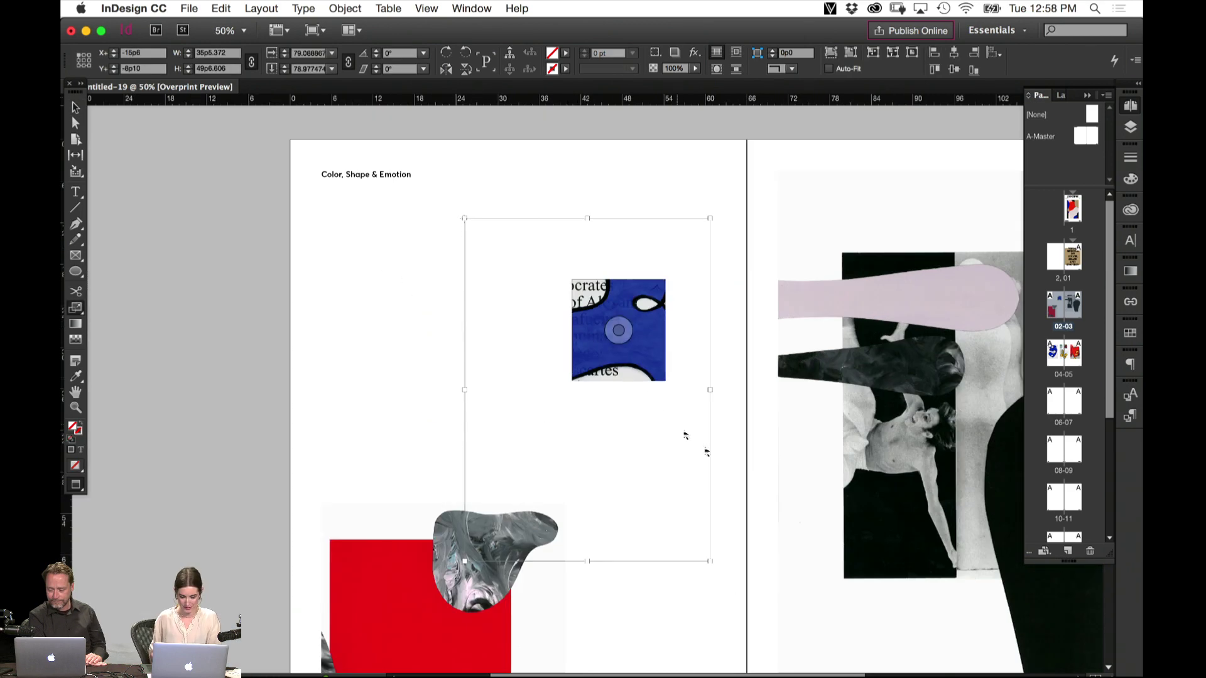
left_click_drag(715, 536, 763, 621)
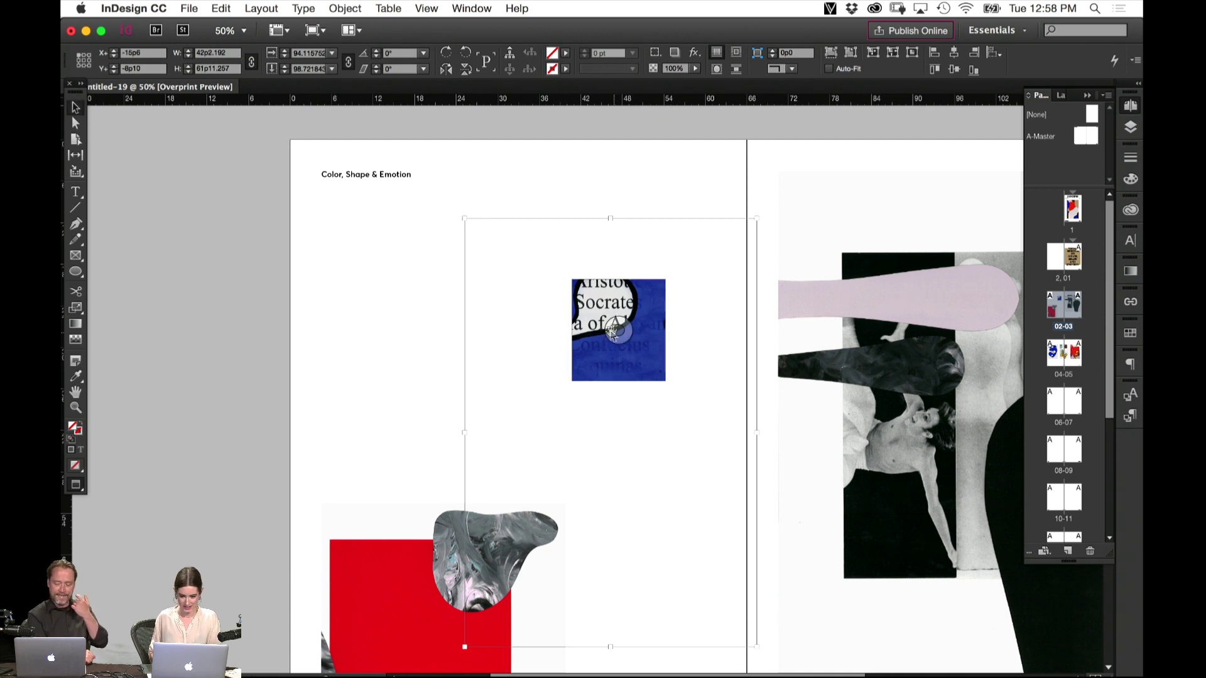
left_click_drag(657, 364, 610, 321)
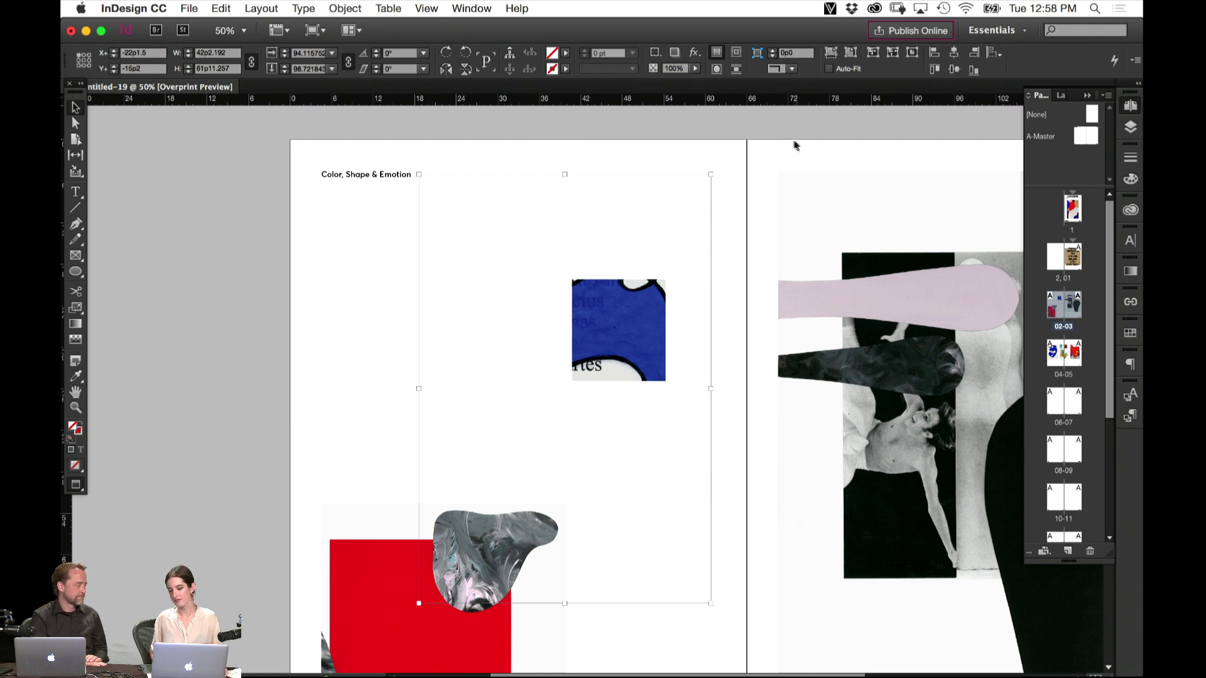
left_click(793, 142)
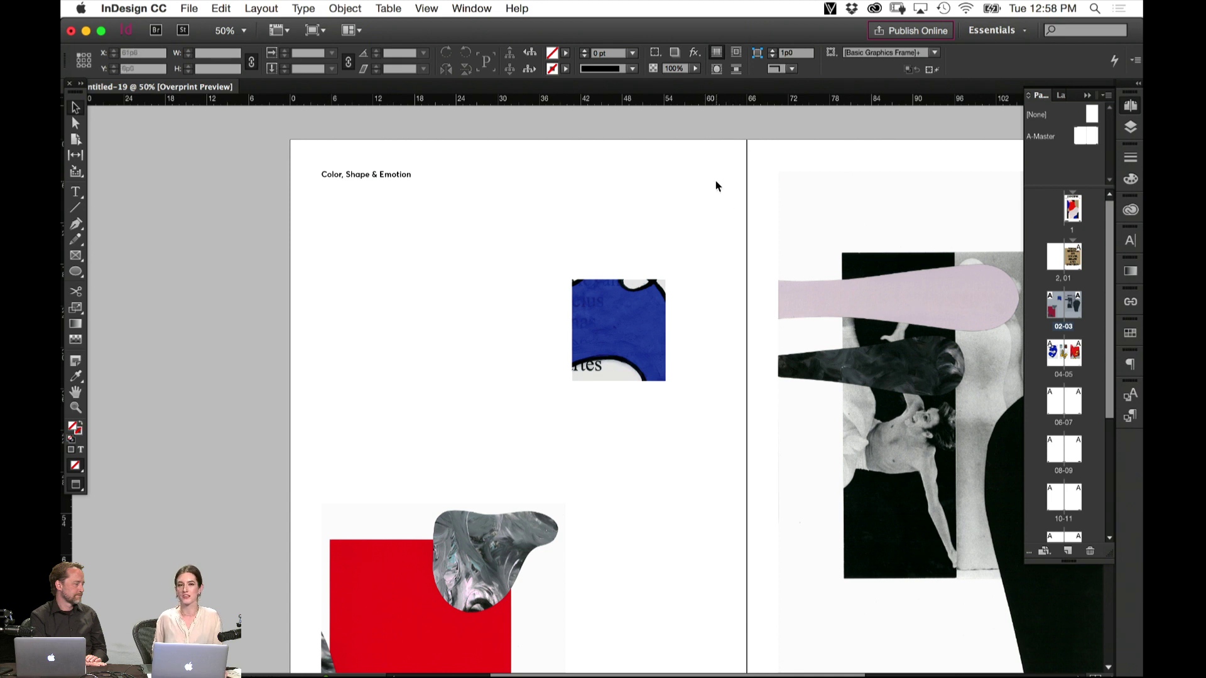
mouse_move(618, 328)
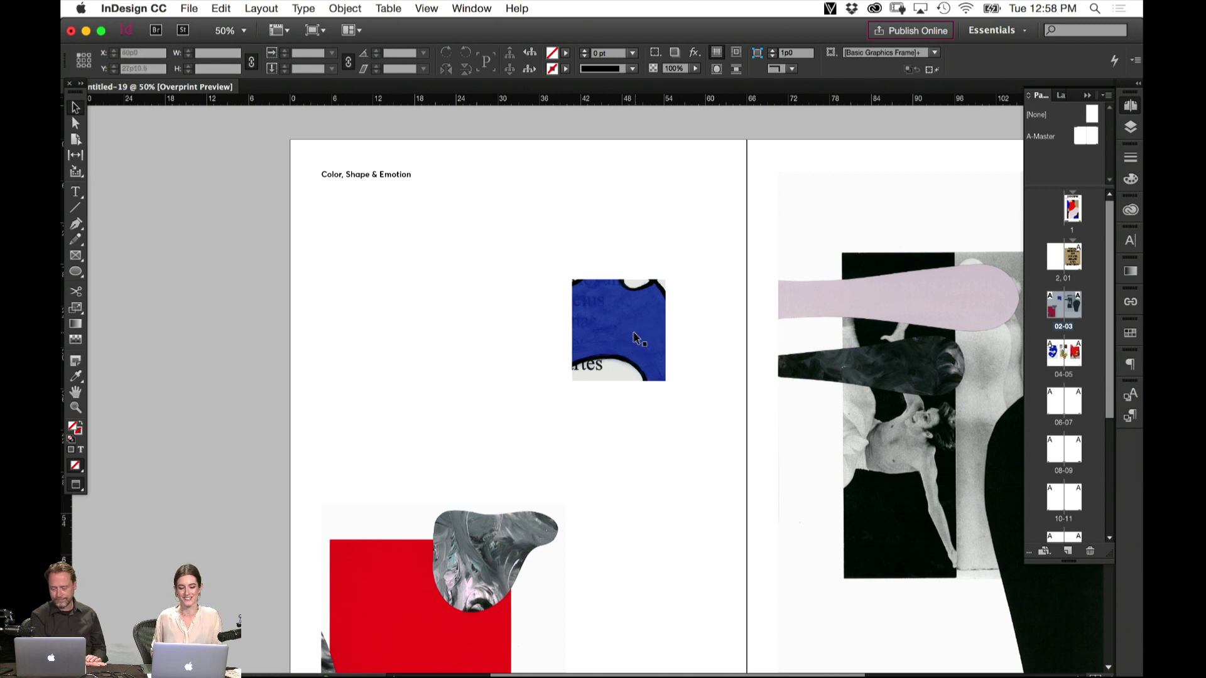
left_click_drag(617, 328, 624, 320)
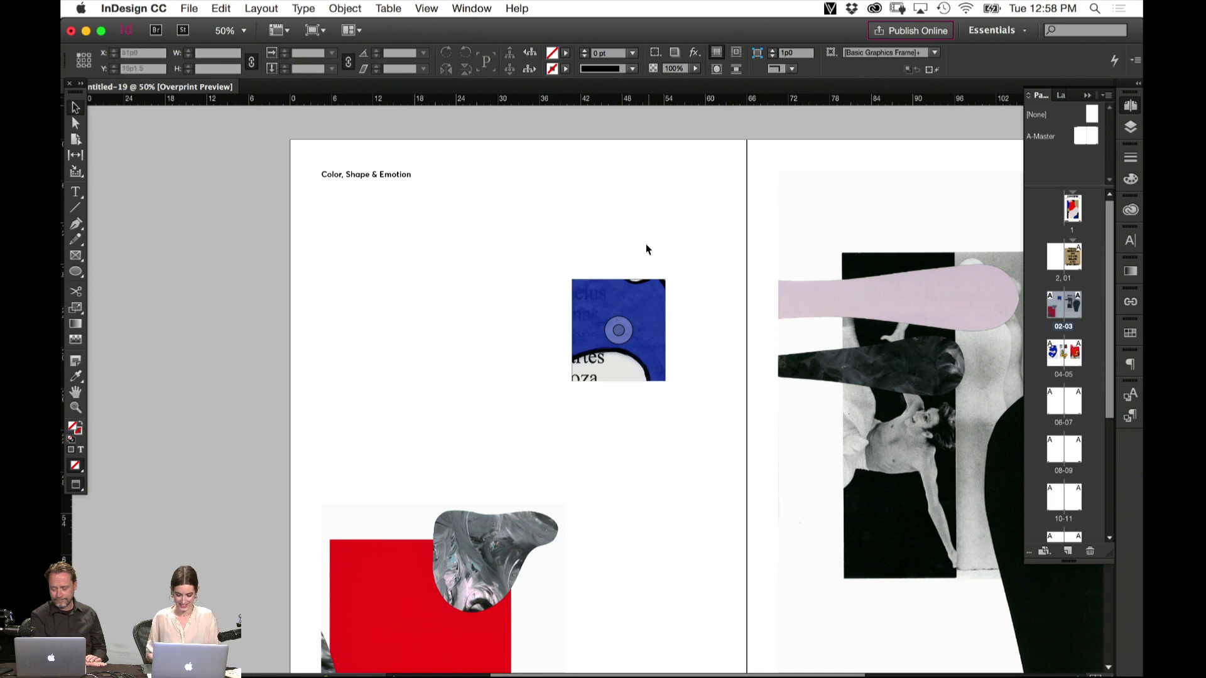
Enlarge the blue picture inside the small page 02 frame to about 125% horizontally and 131% vertically
key("super+equal")
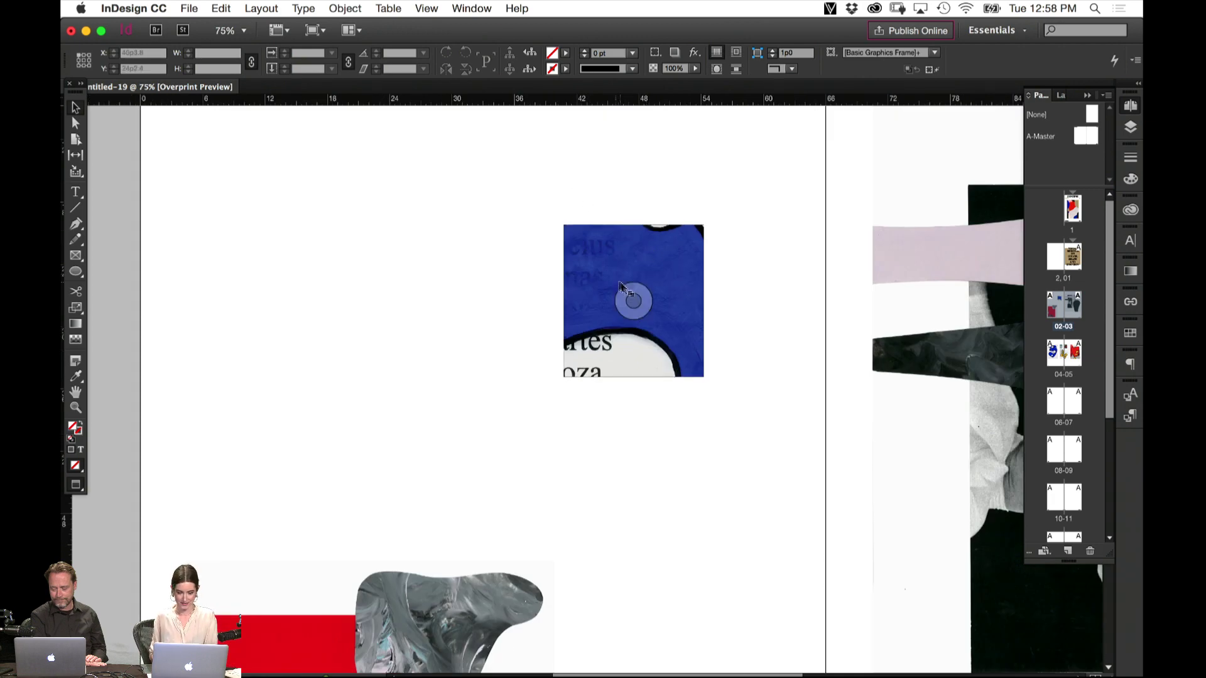
left_click(630, 298)
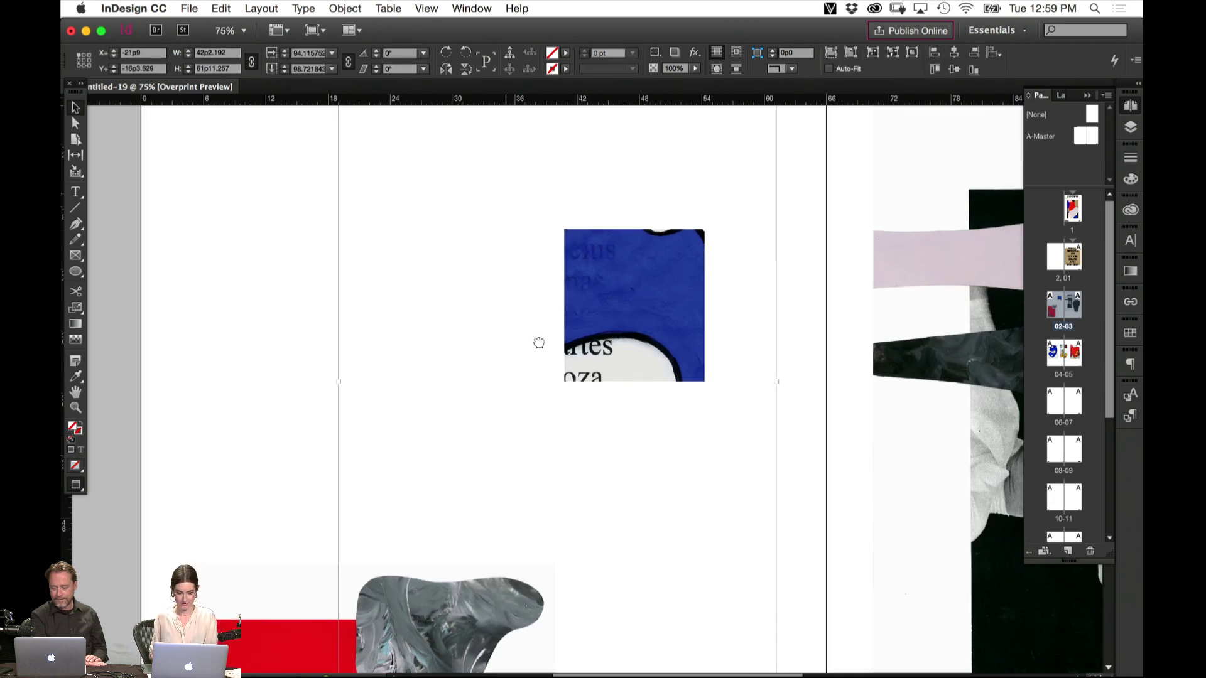
scroll(539, 342, "up", 5)
scroll(627, 312, "down", 5)
scroll(627, 312, "right", 3)
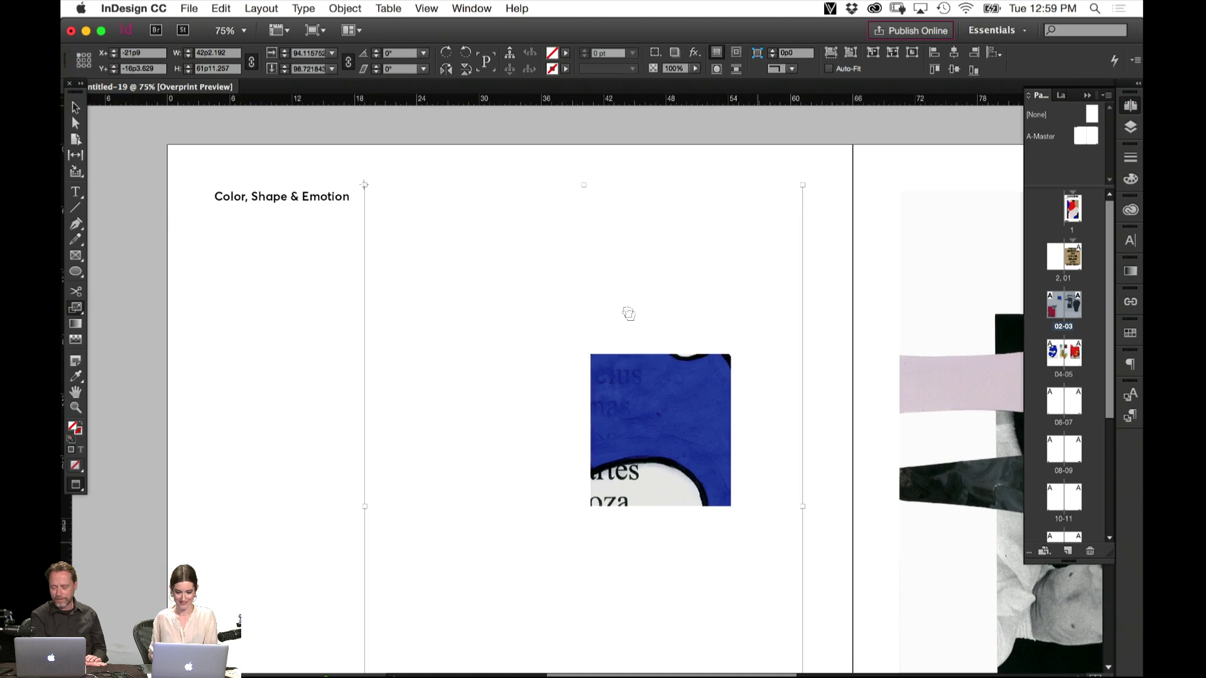
scroll(611, 265, "down", 2)
scroll(611, 265, "right", 1)
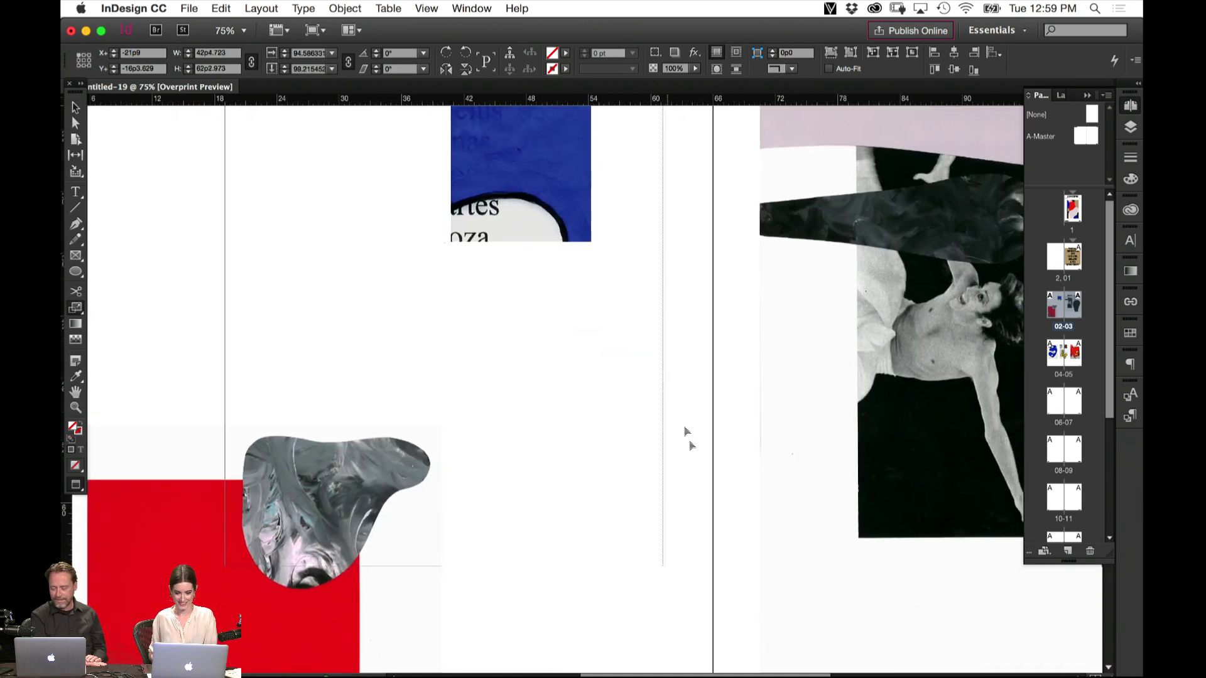
left_click_drag(740, 546, 756, 544)
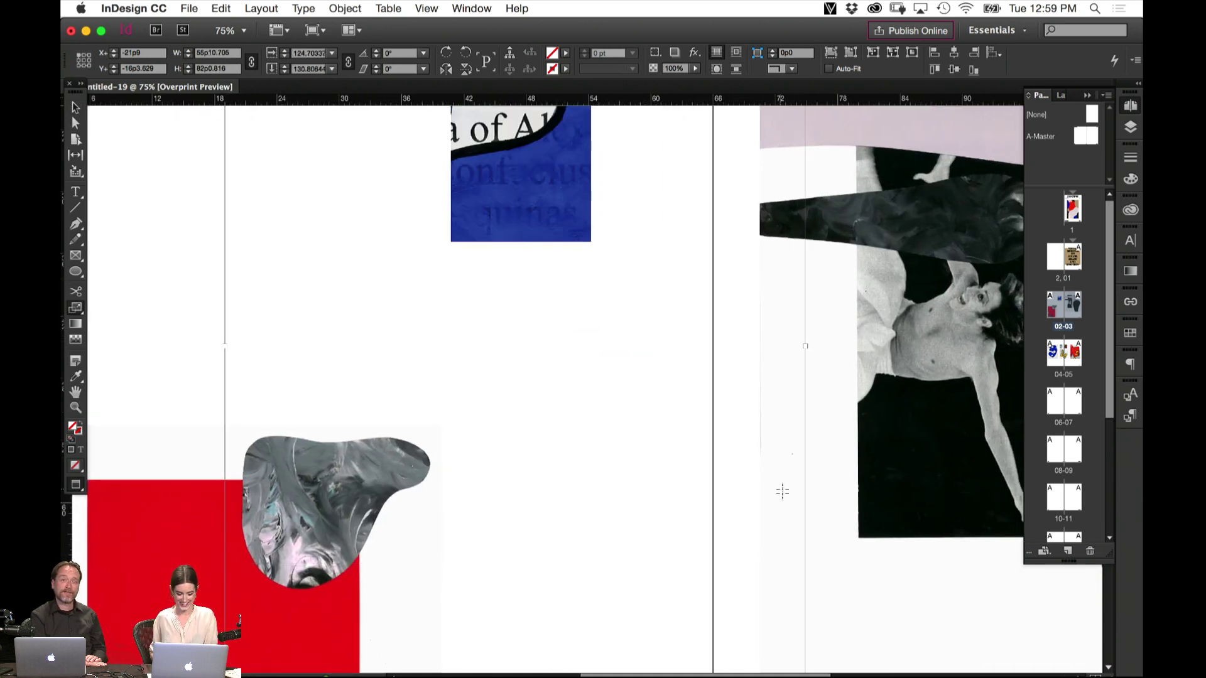
Reposition the enlarged blue picture within its small frame to crop out most of the black outline and white areas, and deselect it
key("v")
left_click_drag(541, 182, 487, 141)
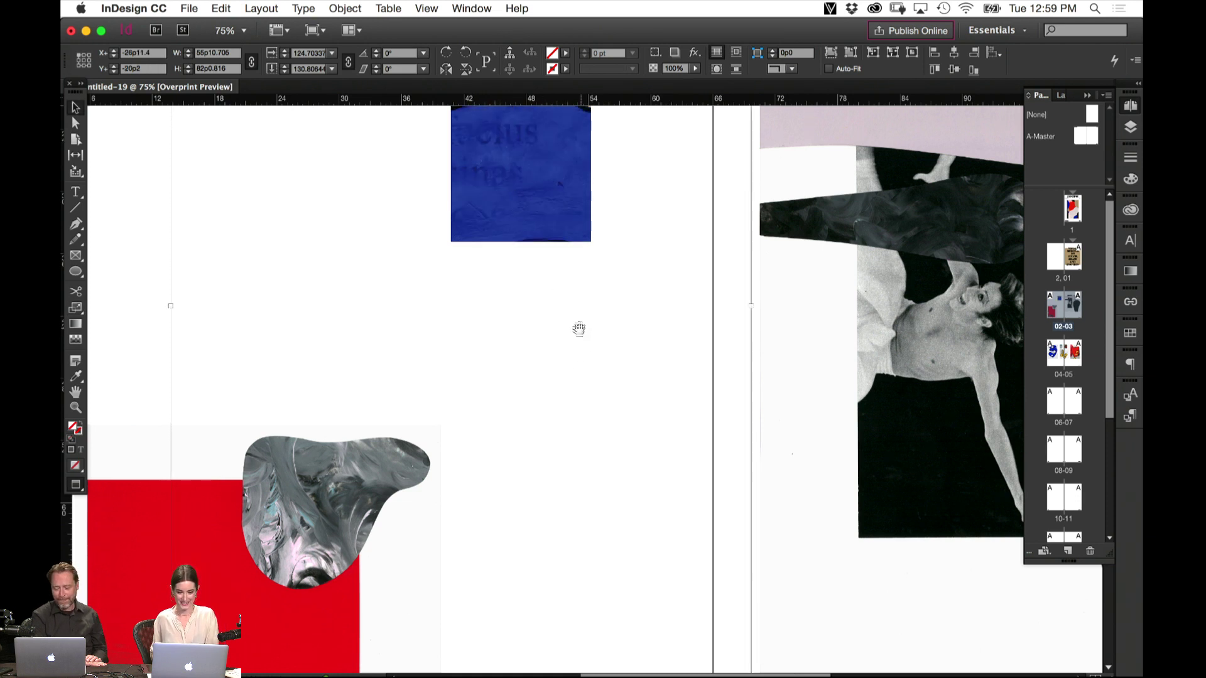
scroll(593, 470, "up", 1)
scroll(593, 470, "up", 4)
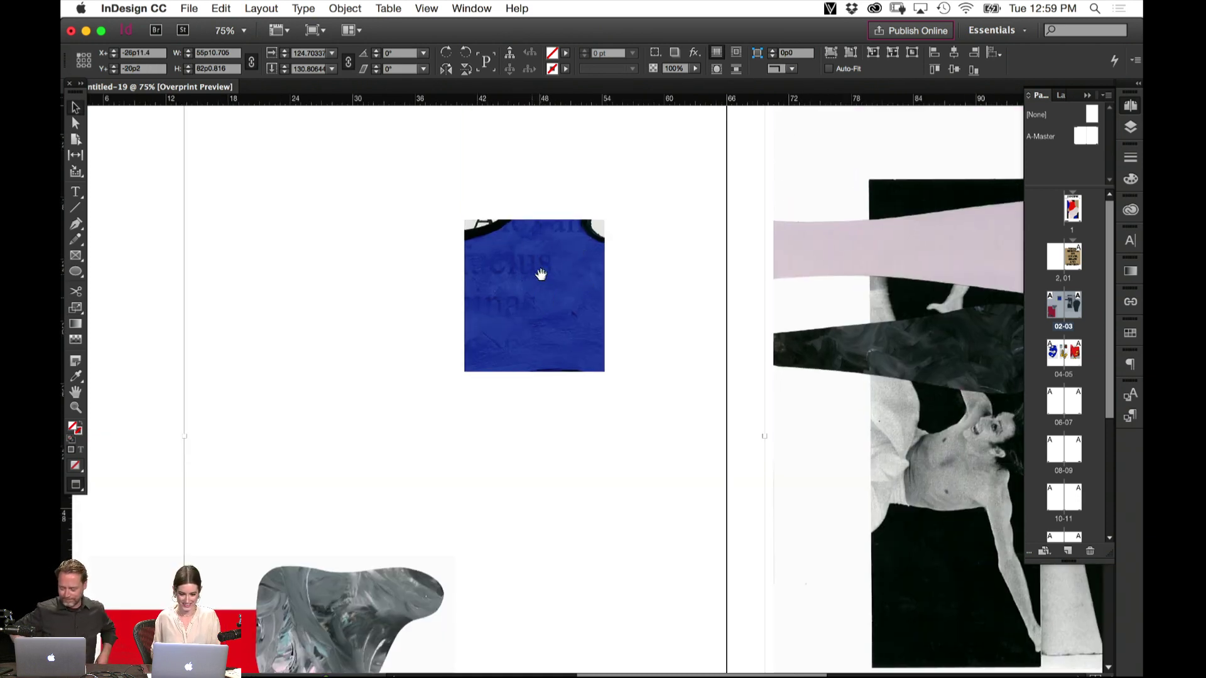
mouse_move(544, 299)
left_mouse_down()
mouse_move(545, 272)
mouse_move(544, 284)
left_mouse_up()
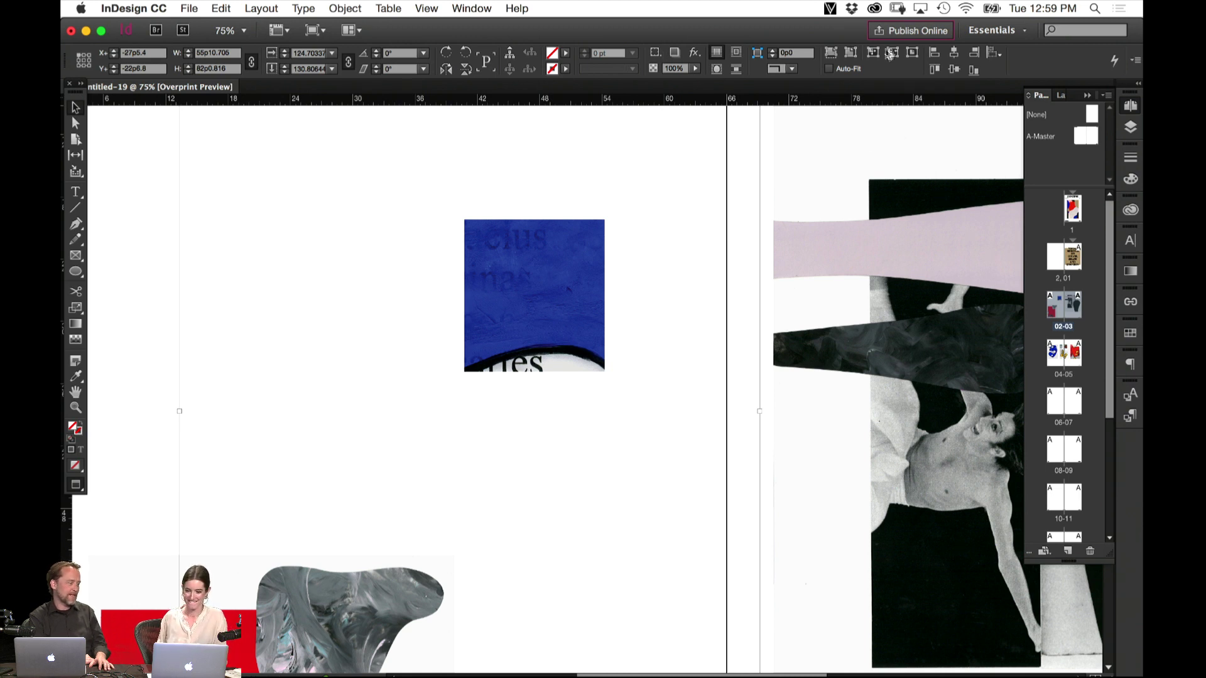
left_click(758, 156)
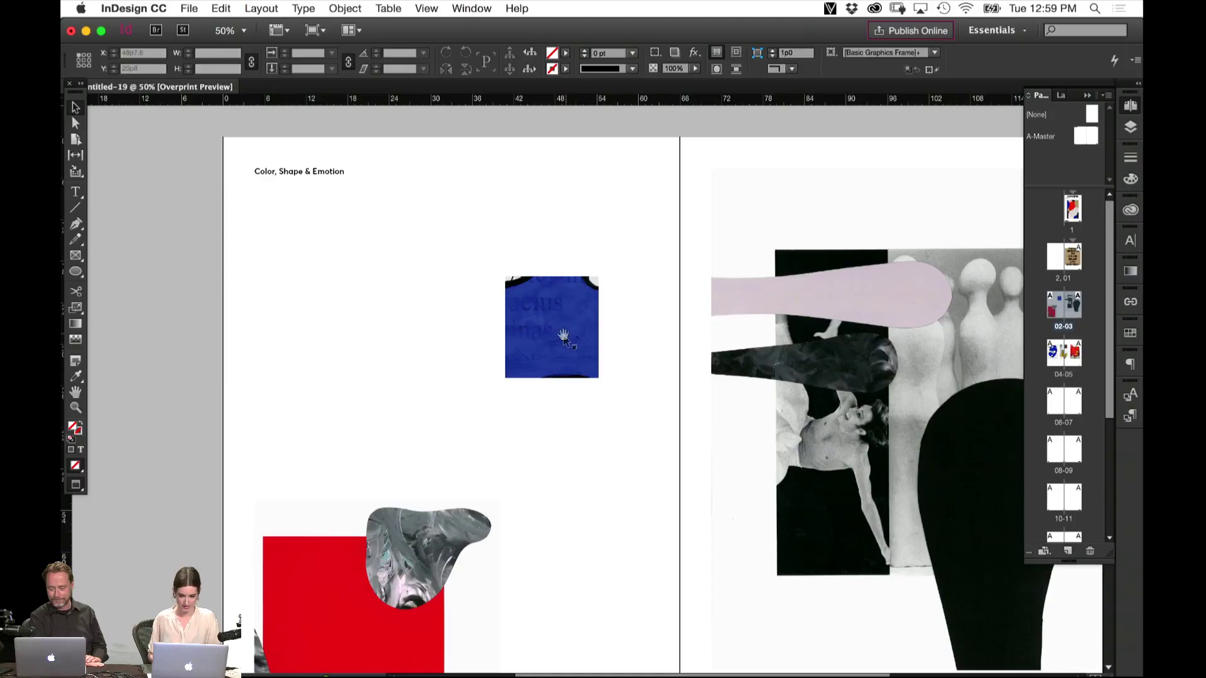
Scale the blue picture to about 138% horizontally and 158% vertically within its frame and shift it until only blue paint fills the square
left_click(557, 331)
key("s")
left_click_drag(685, 534, 728, 608)
key("v")
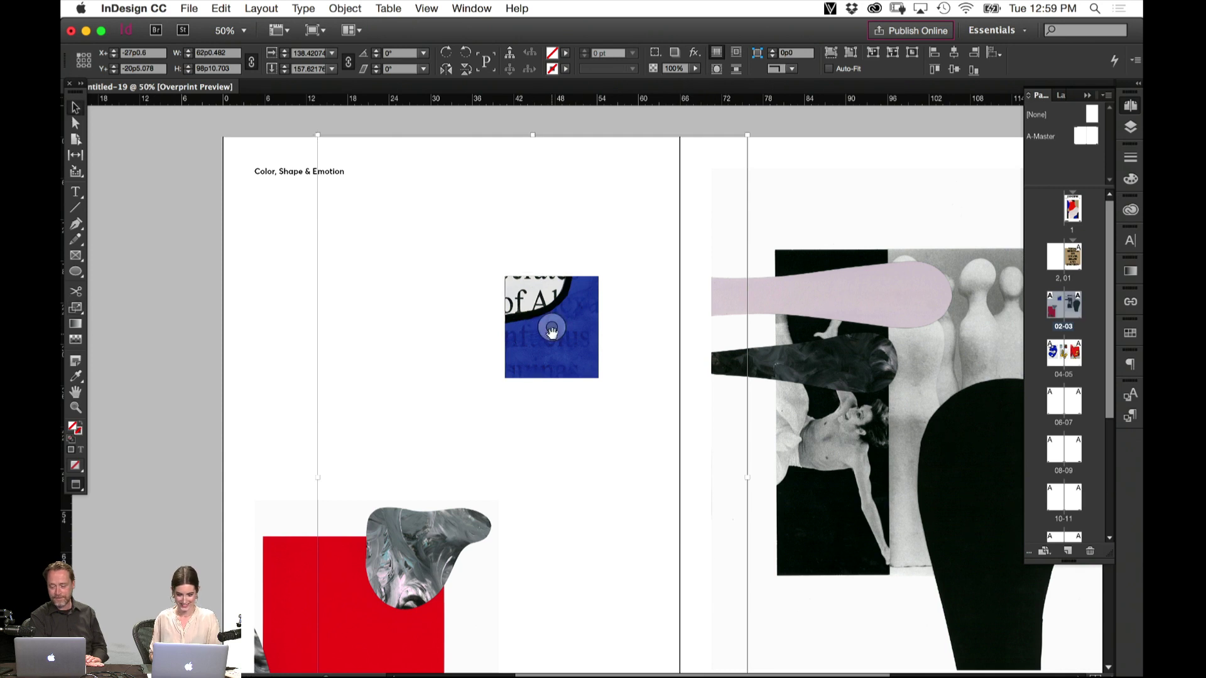
left_click_drag(547, 328, 552, 337)
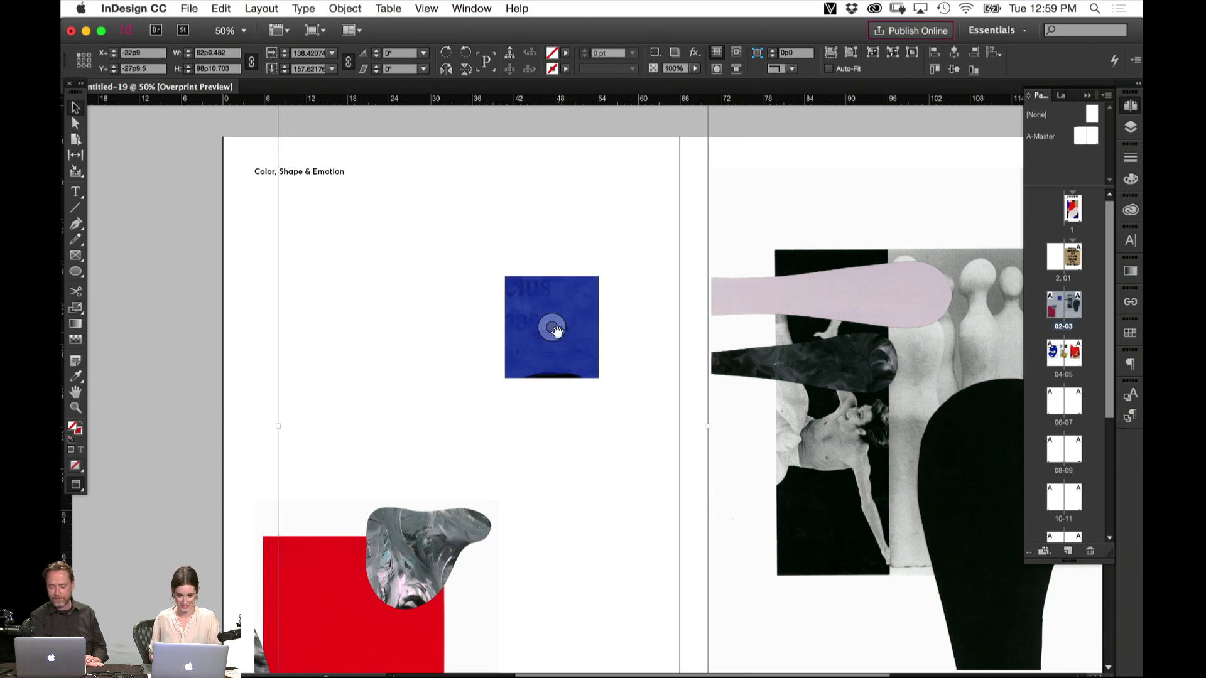
left_click(907, 419)
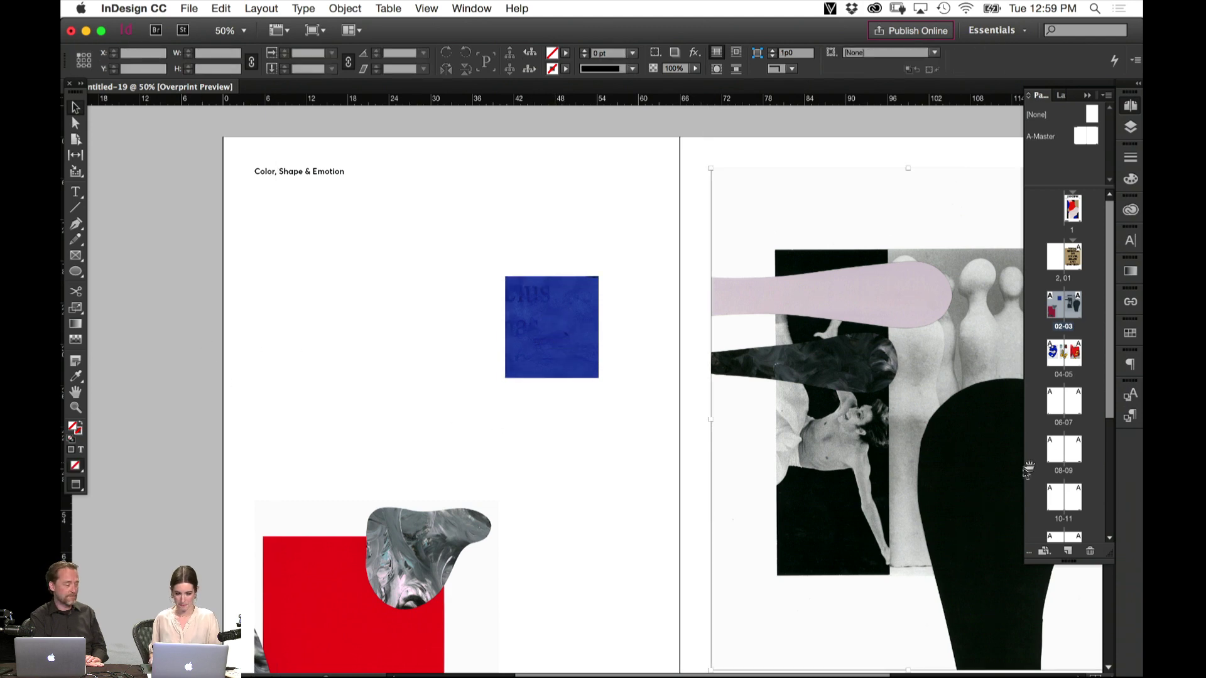
Review the 02-03 and 04-05 spreads and collapse the Pages panel
left_click_drag(848, 529, 717, 257)
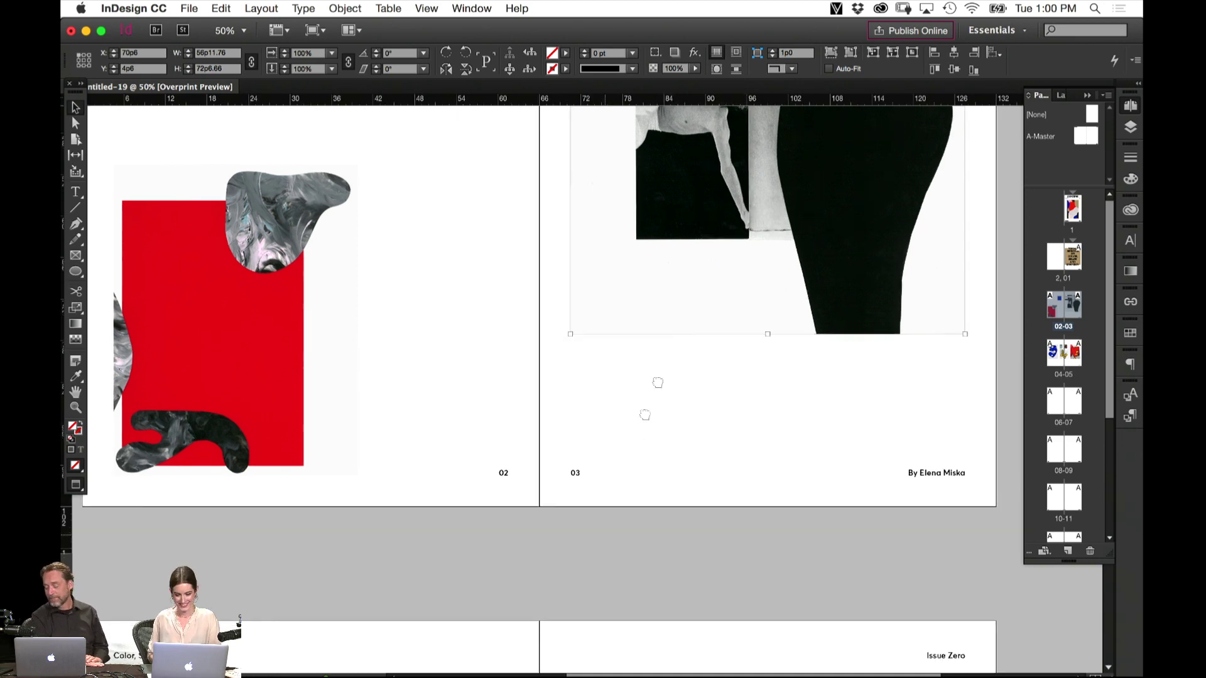
scroll(647, 439, "down", 5)
scroll(646, 439, "left", 2)
left_click(669, 393)
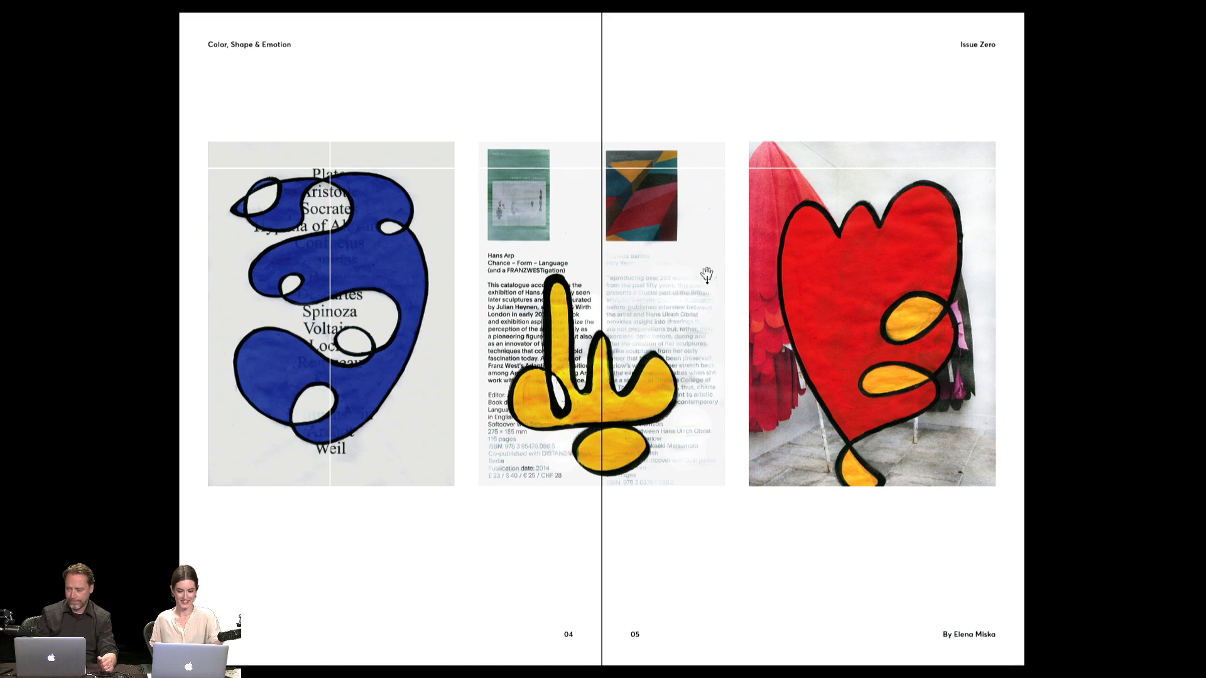
key("Escape")
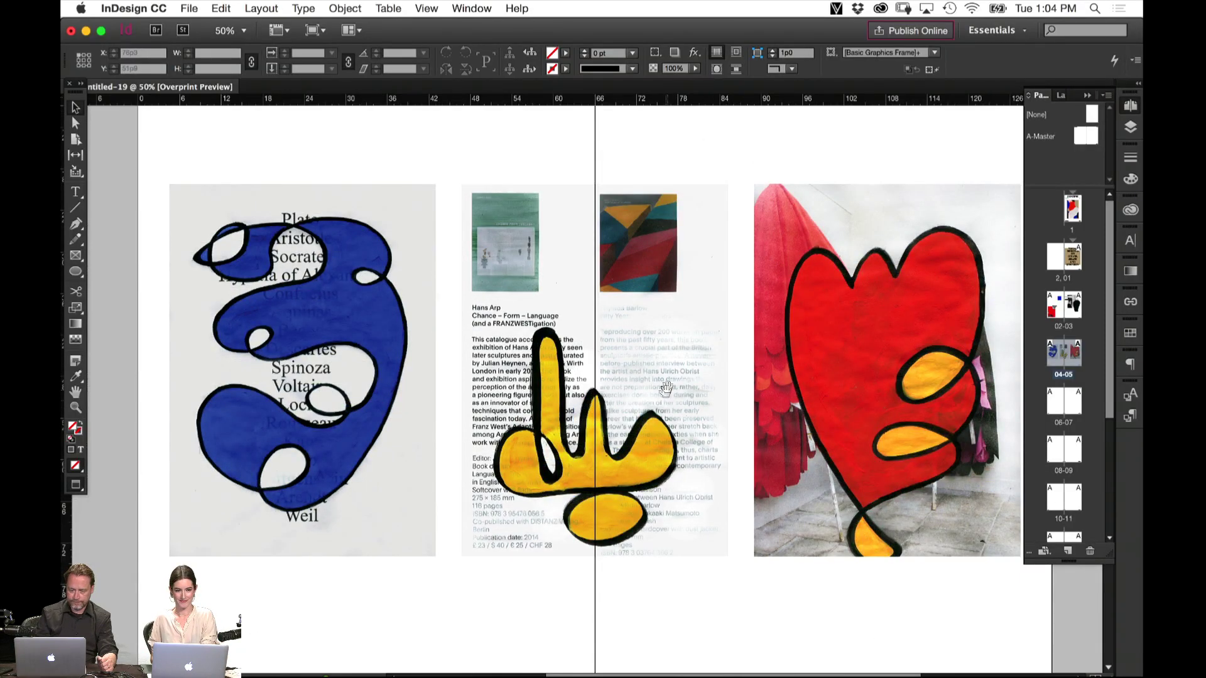
scroll(666, 390, "down", 15)
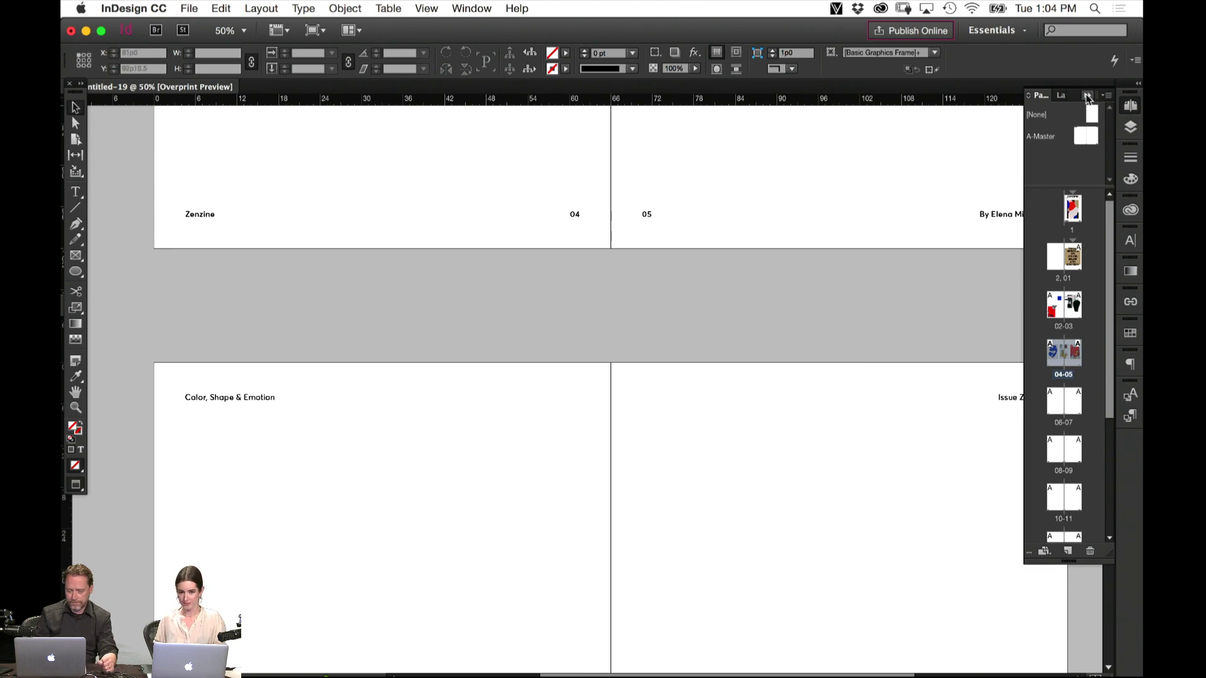
left_click(1087, 95)
Look over the 02-03 and 04-05 layouts, check 04-05 against the grid, and examine the blank 06-07 spread
scroll(484, 553, "up", 10)
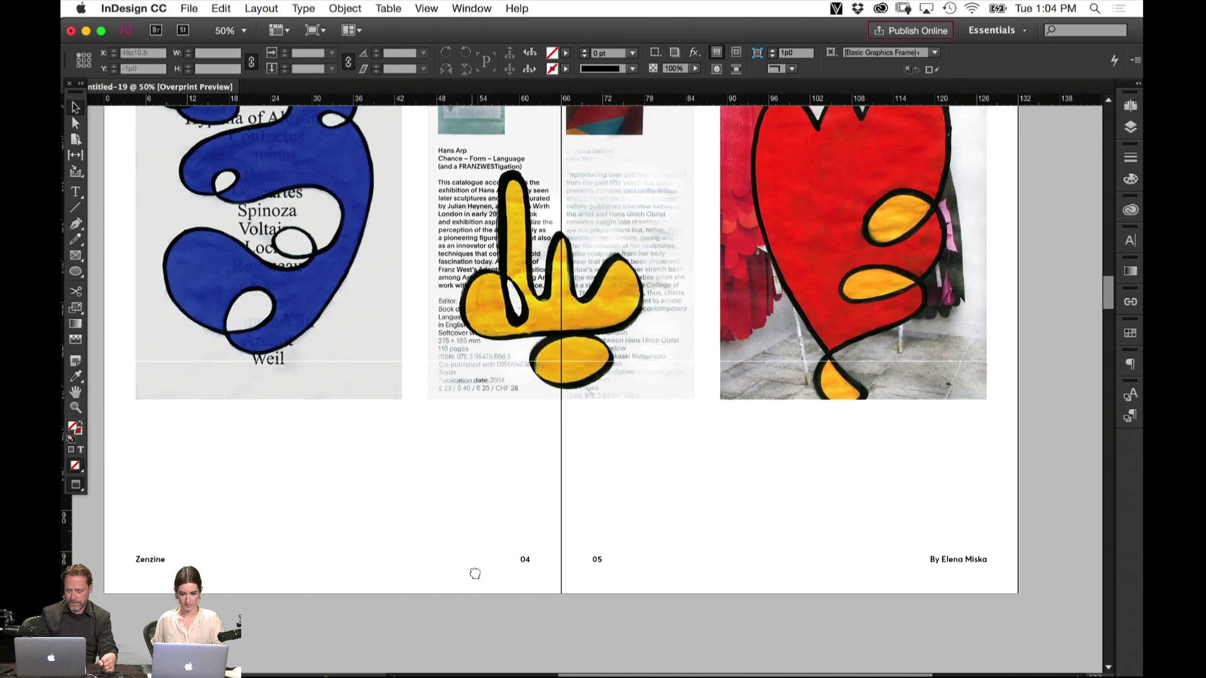
left_click_drag(475, 574, 553, 199)
left_click_drag(415, 536, 450, 342)
scroll(433, 358, "down", 1)
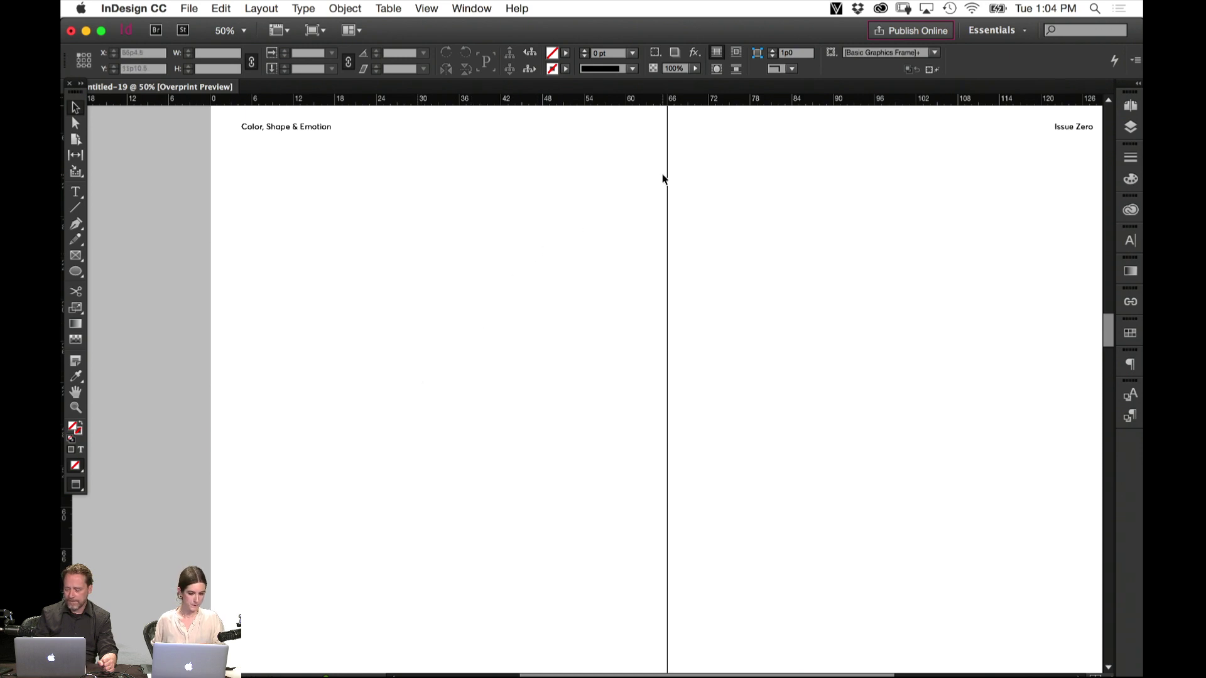
left_click_drag(648, 175, 535, 635)
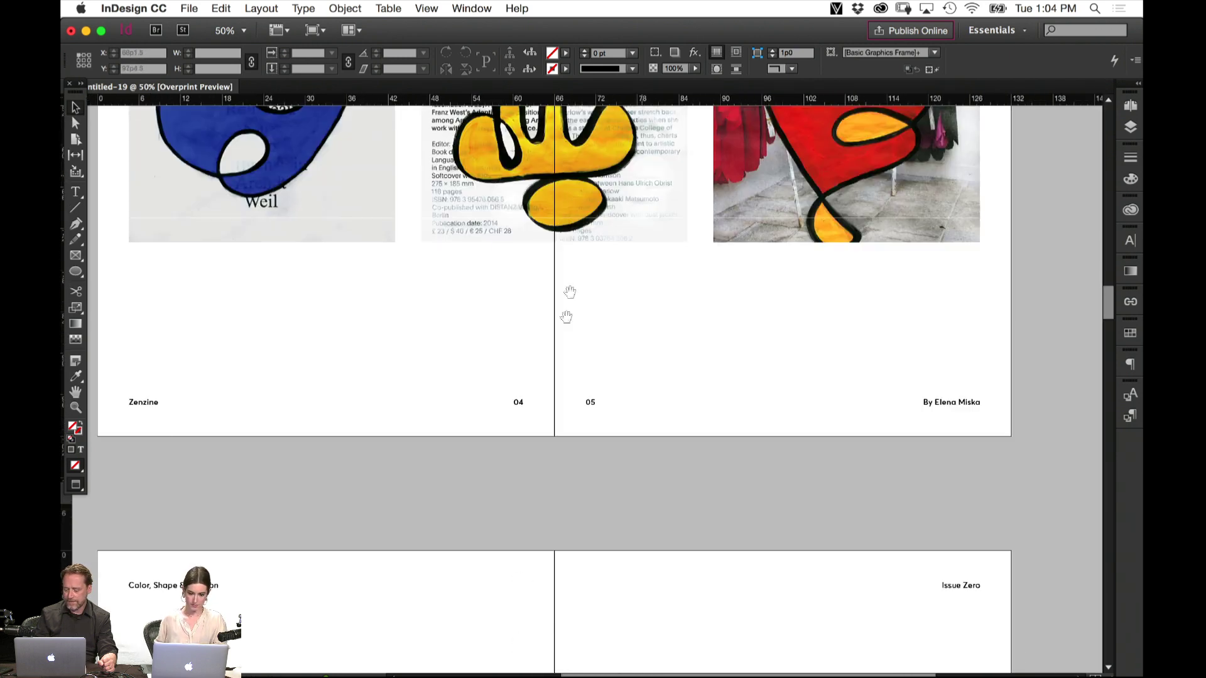
left_click_drag(569, 99, 538, 483)
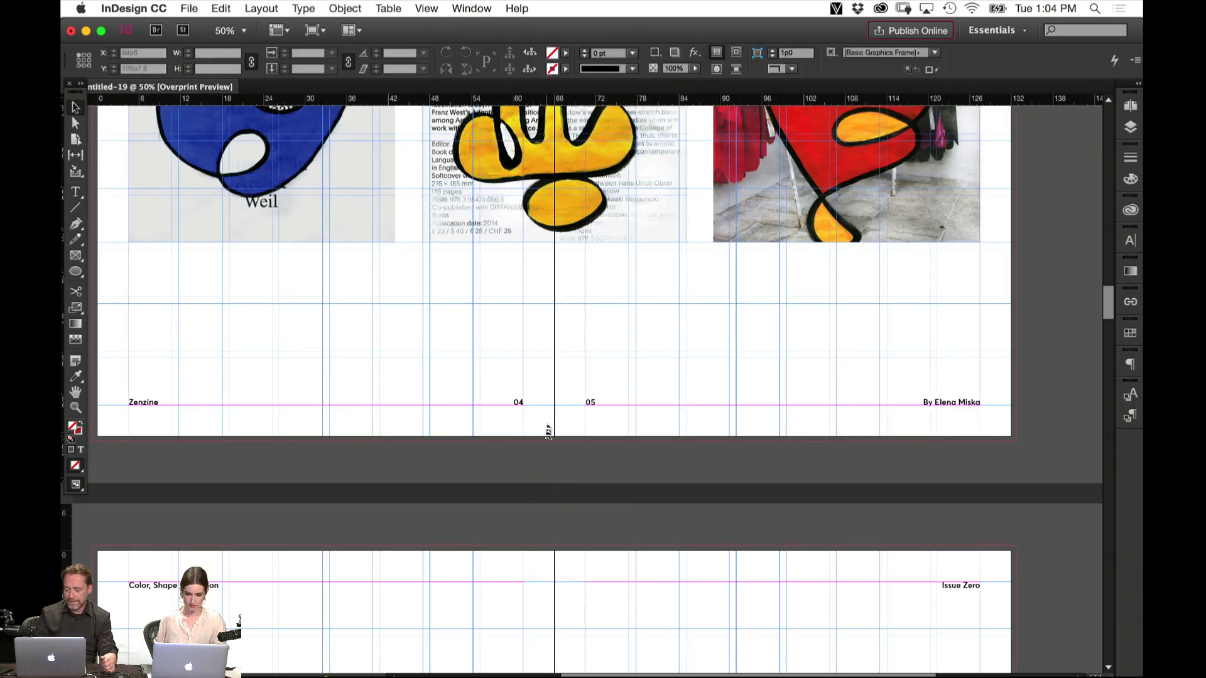
key("w")
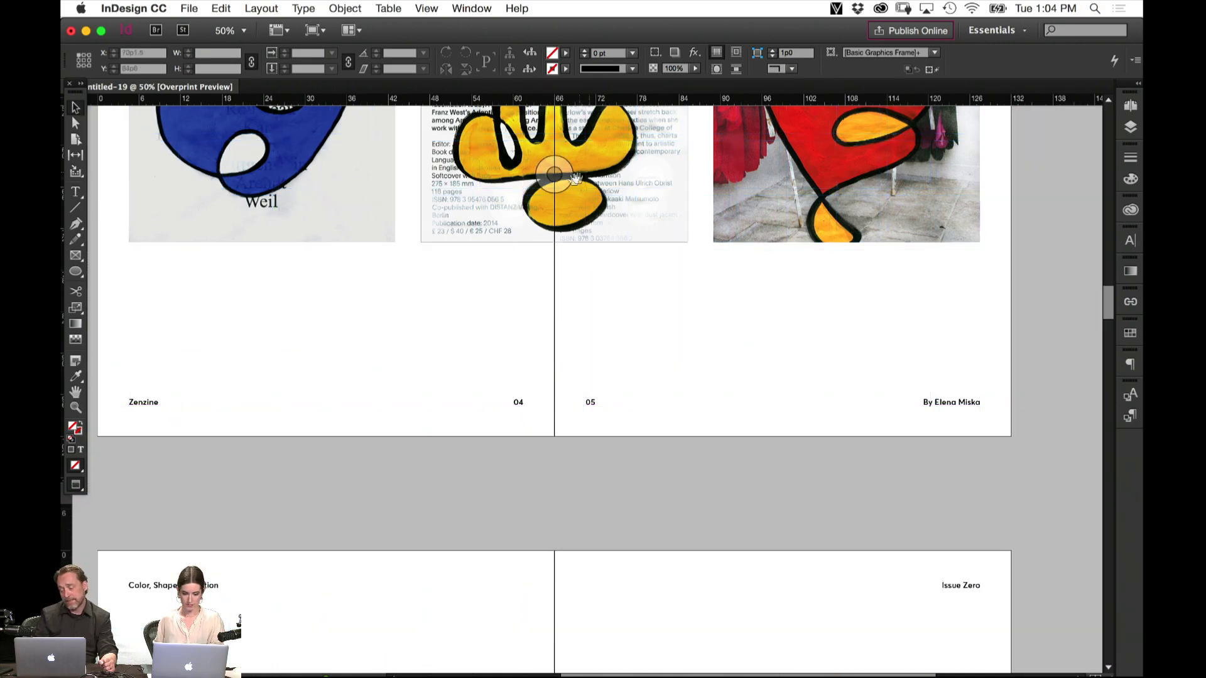
scroll(527, 215, "down", 10)
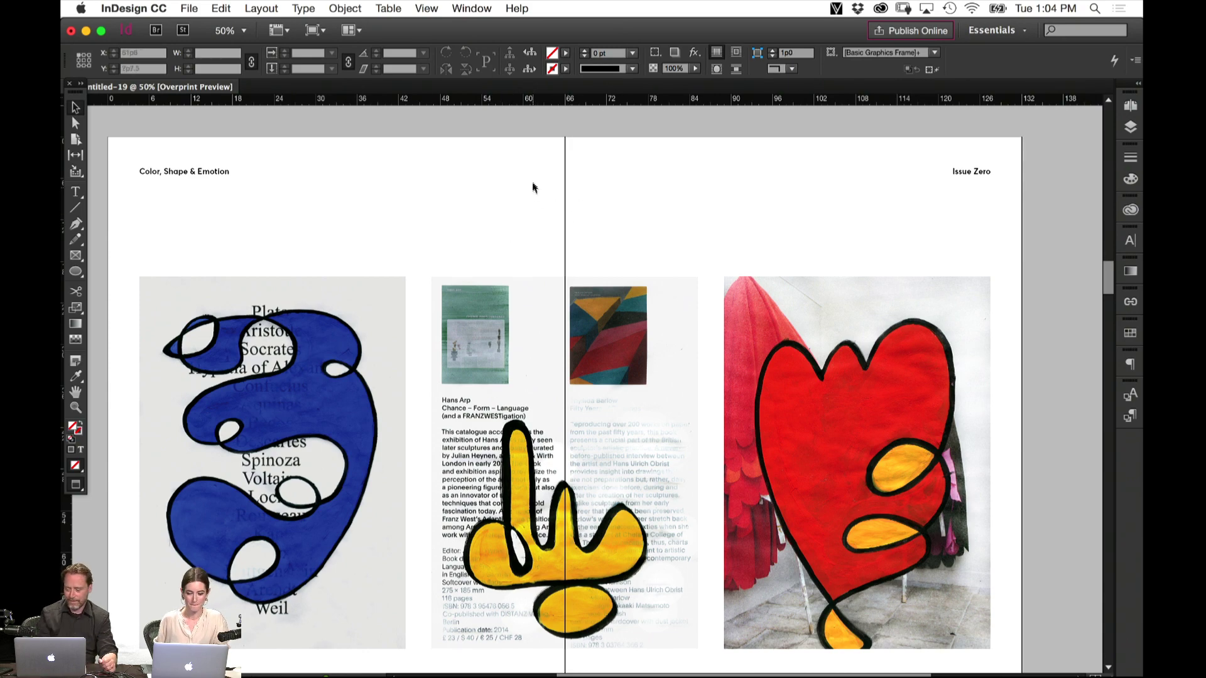
scroll(503, 177, "up", 10)
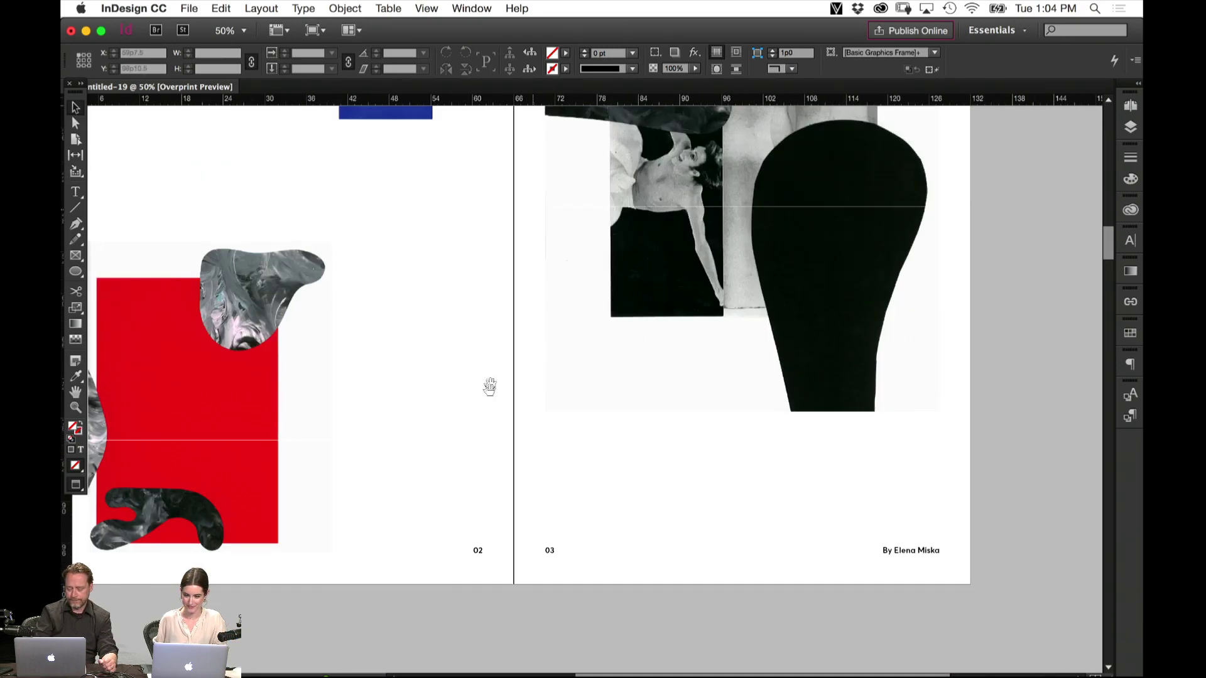
left_click_drag(489, 386, 571, 497)
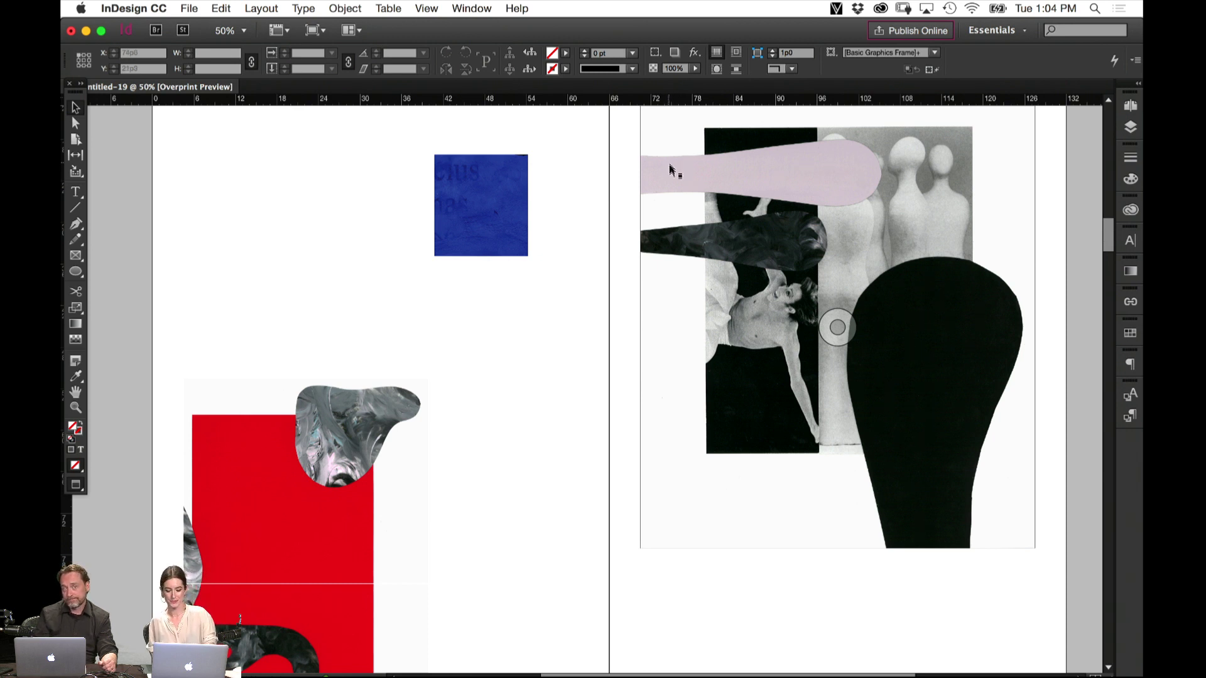
scroll(541, 546, "down", 6)
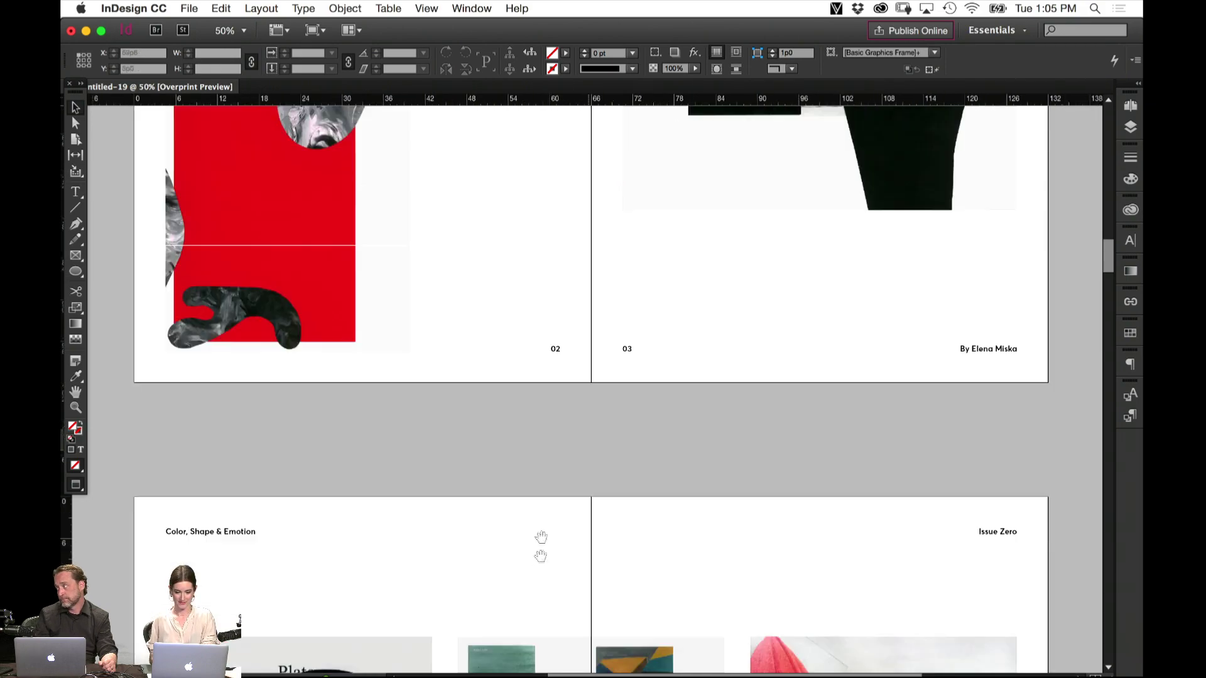
scroll(541, 546, "down", 10)
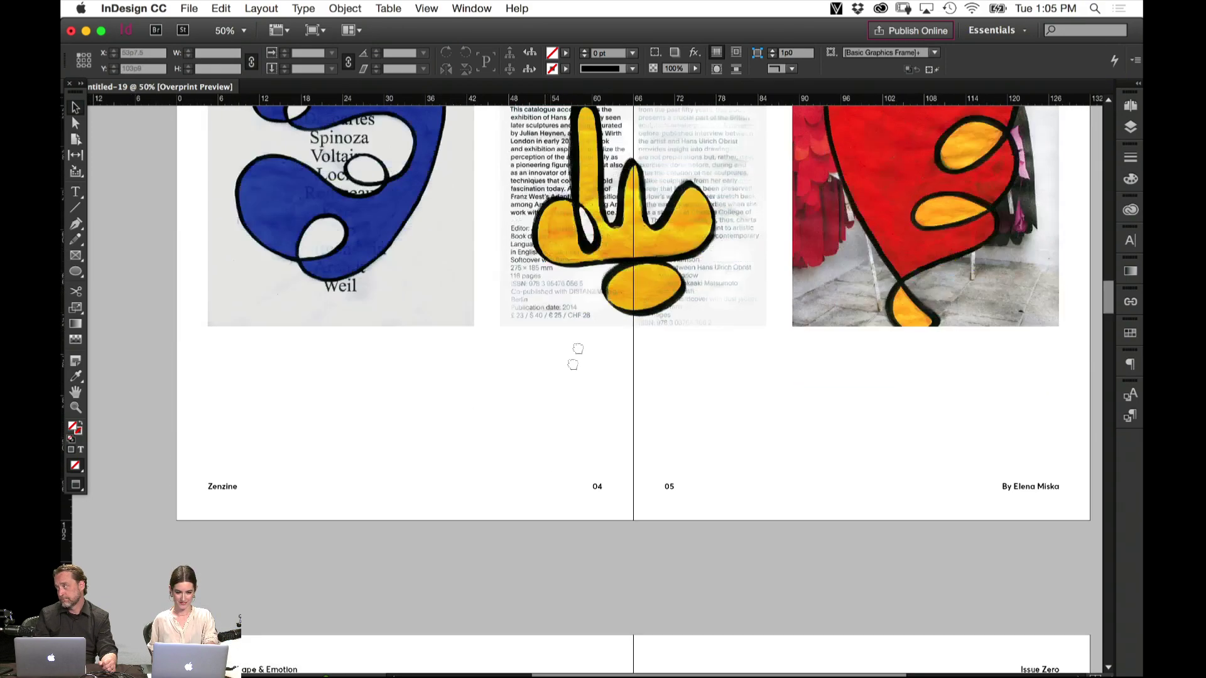
scroll(575, 357, "down", 10)
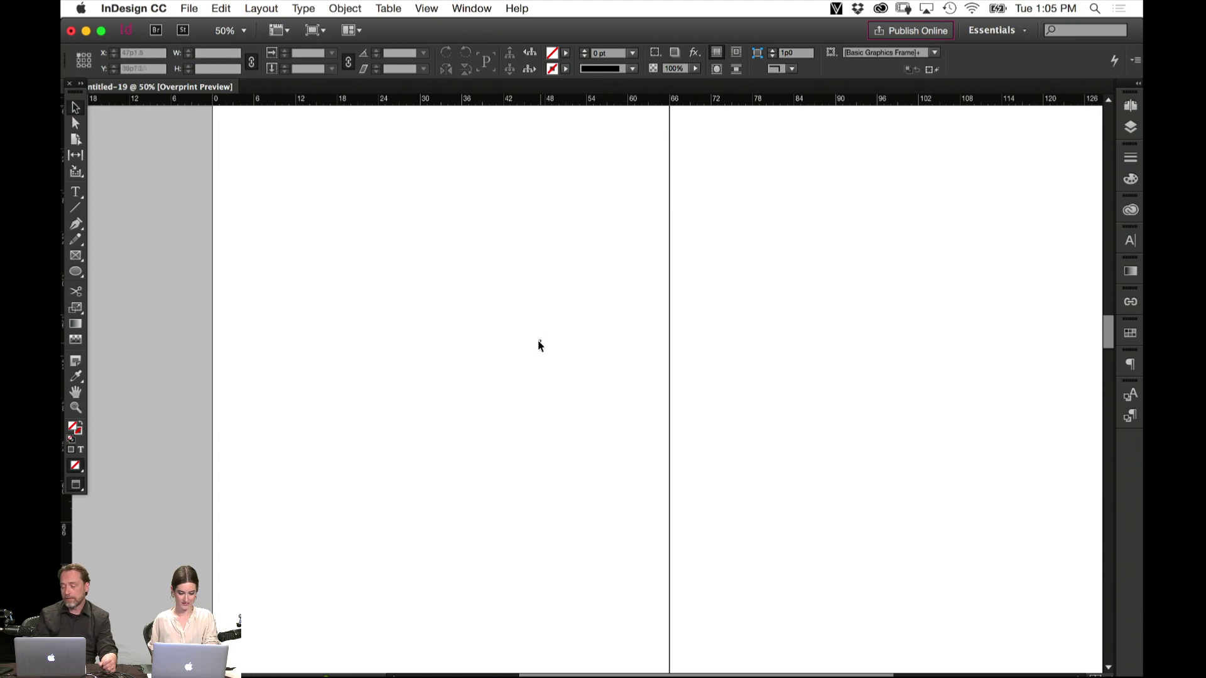
key("super+d")
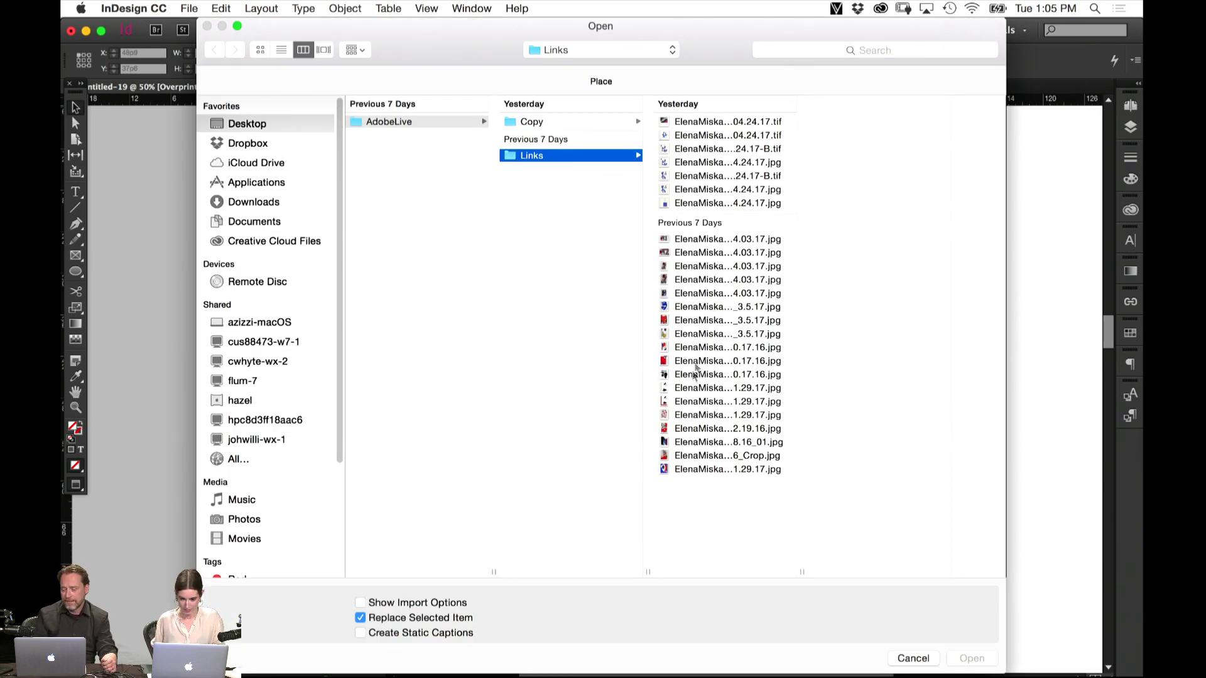
left_click(912, 659)
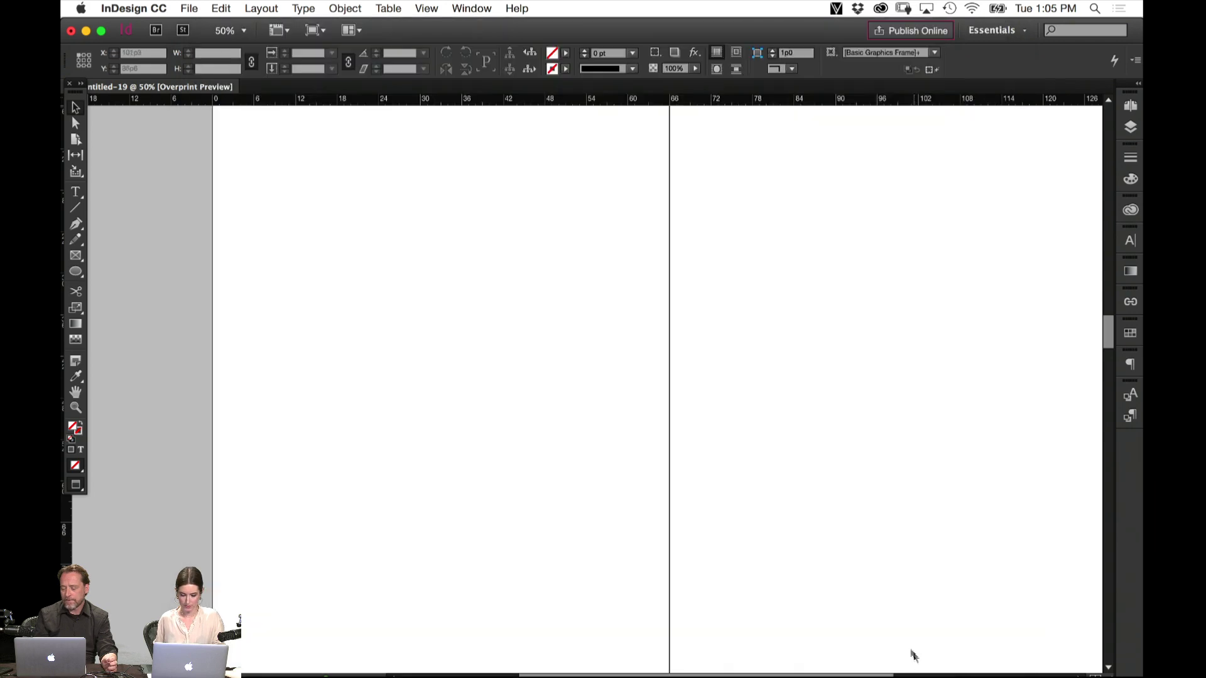
Show the layout guides, add a text frame about 57p0 by 52p5 on page 06 below the header, and enter DON'T
key("t")
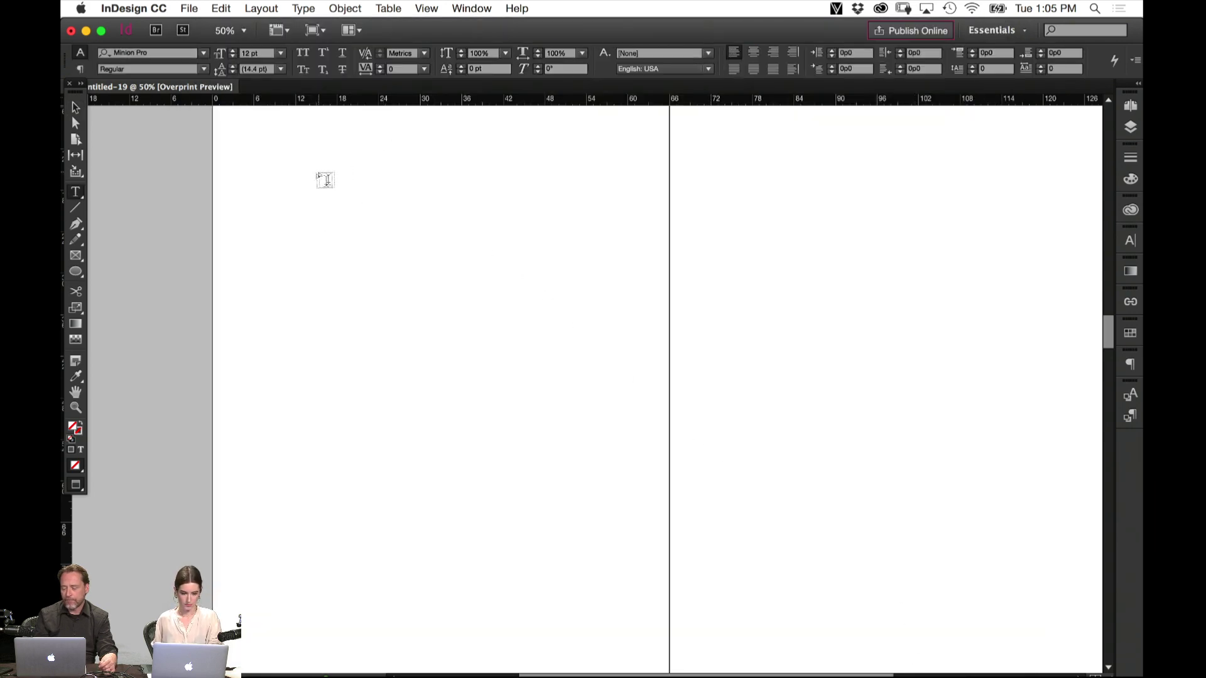
left_click_drag(296, 172, 327, 304)
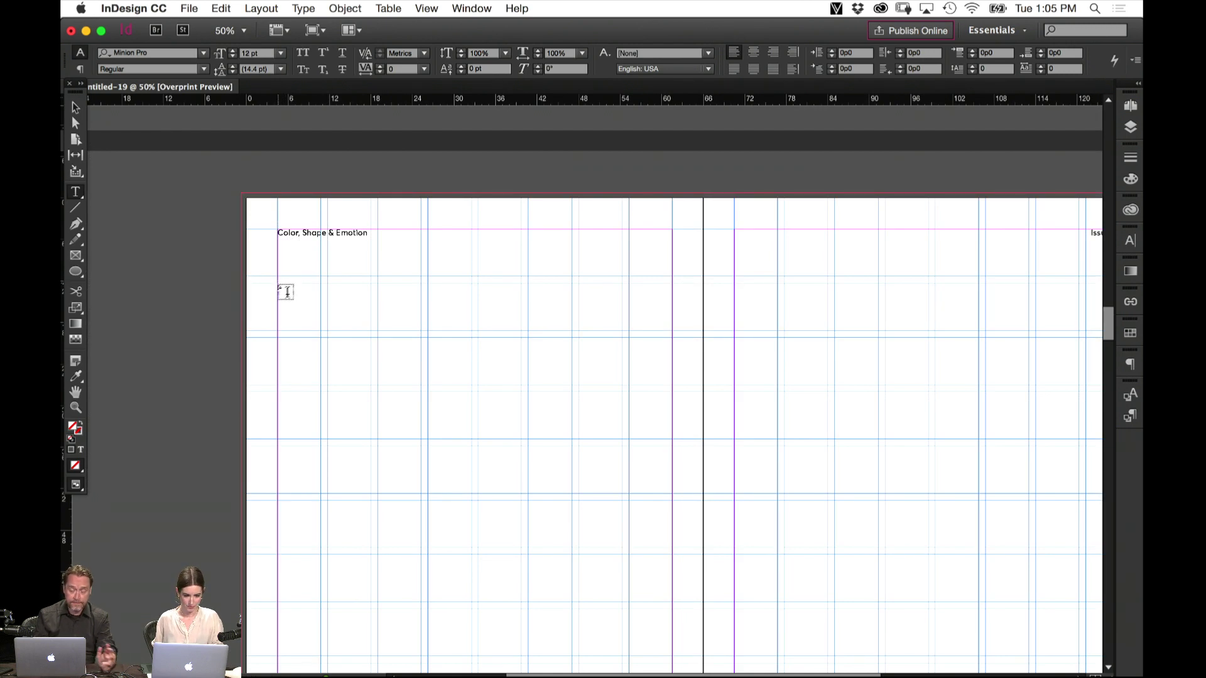
left_click_drag(278, 284, 669, 646)
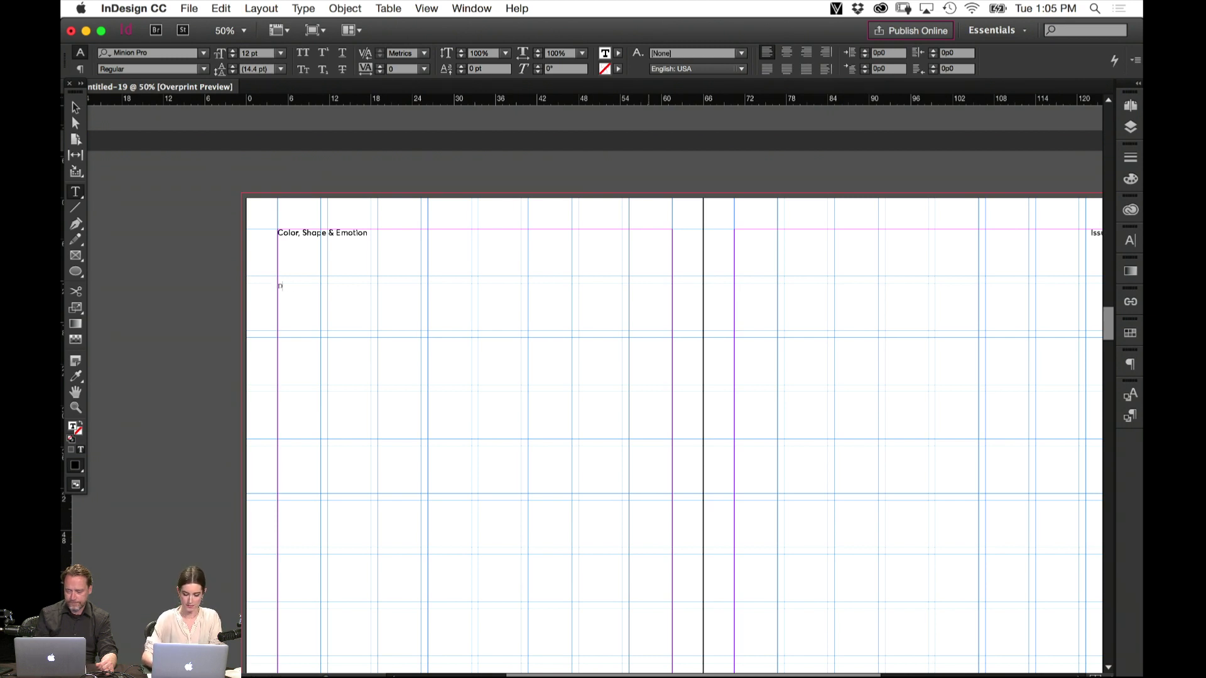
Set the DON'T text on page 06 in Trim Poster Lean at 72 pt
key("super+a")
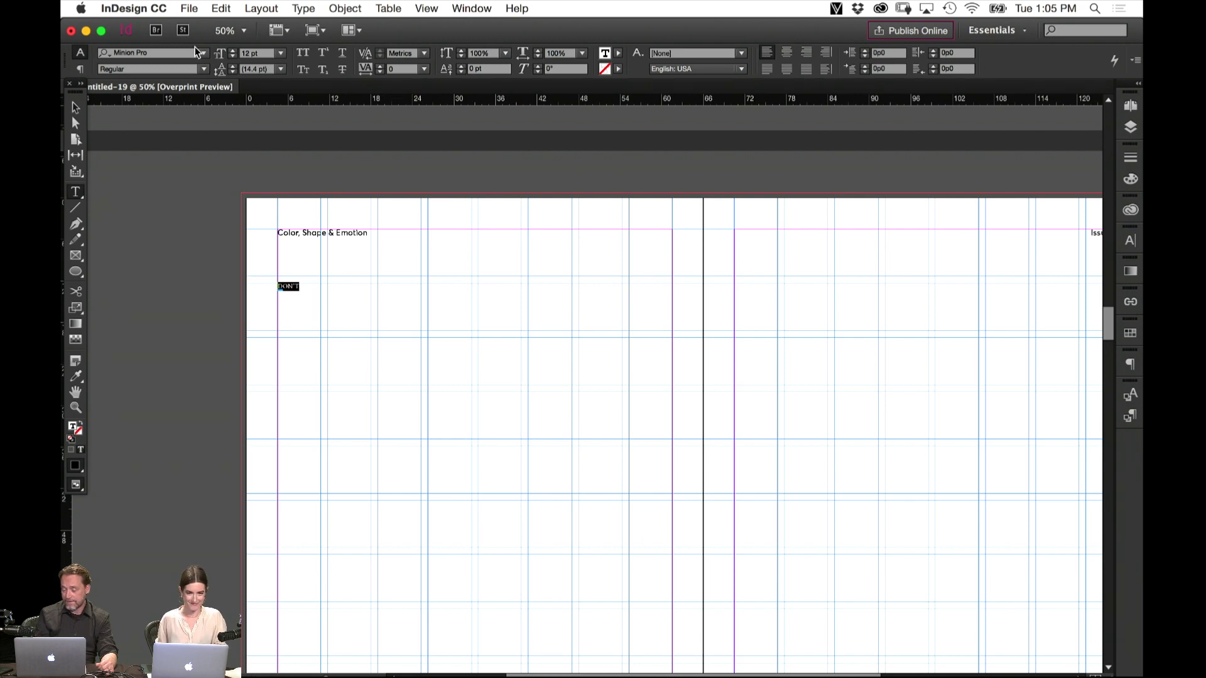
key("super+alt+shift+m")
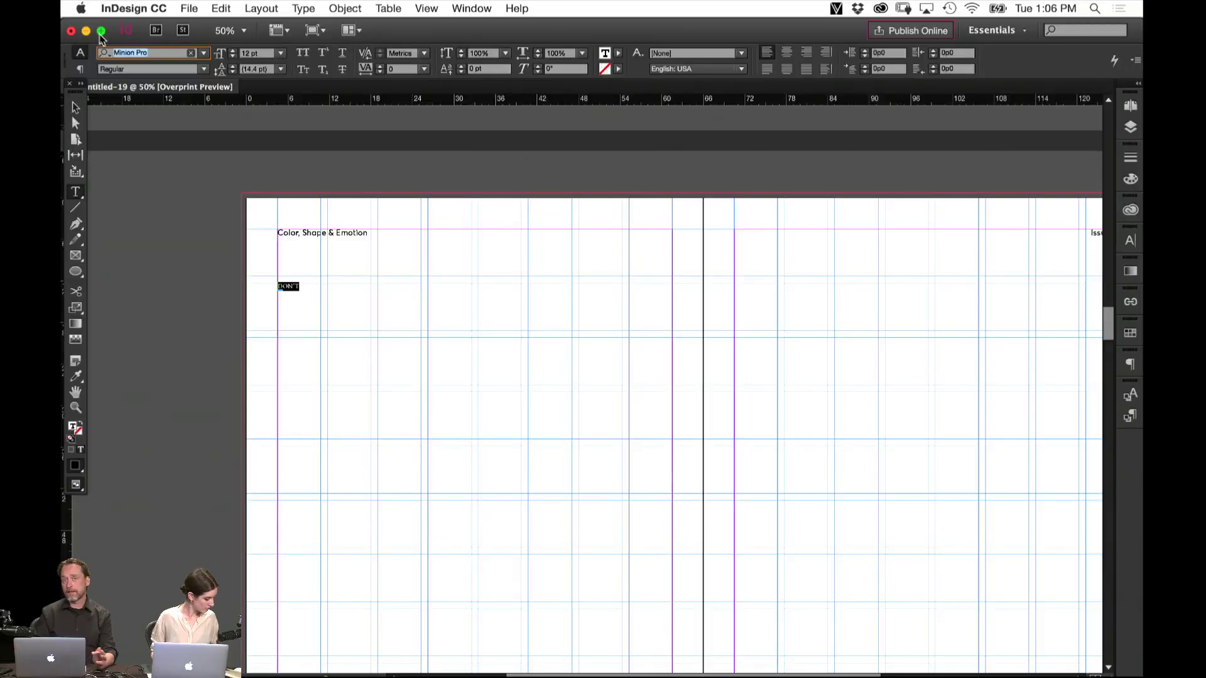
type("TRIM")
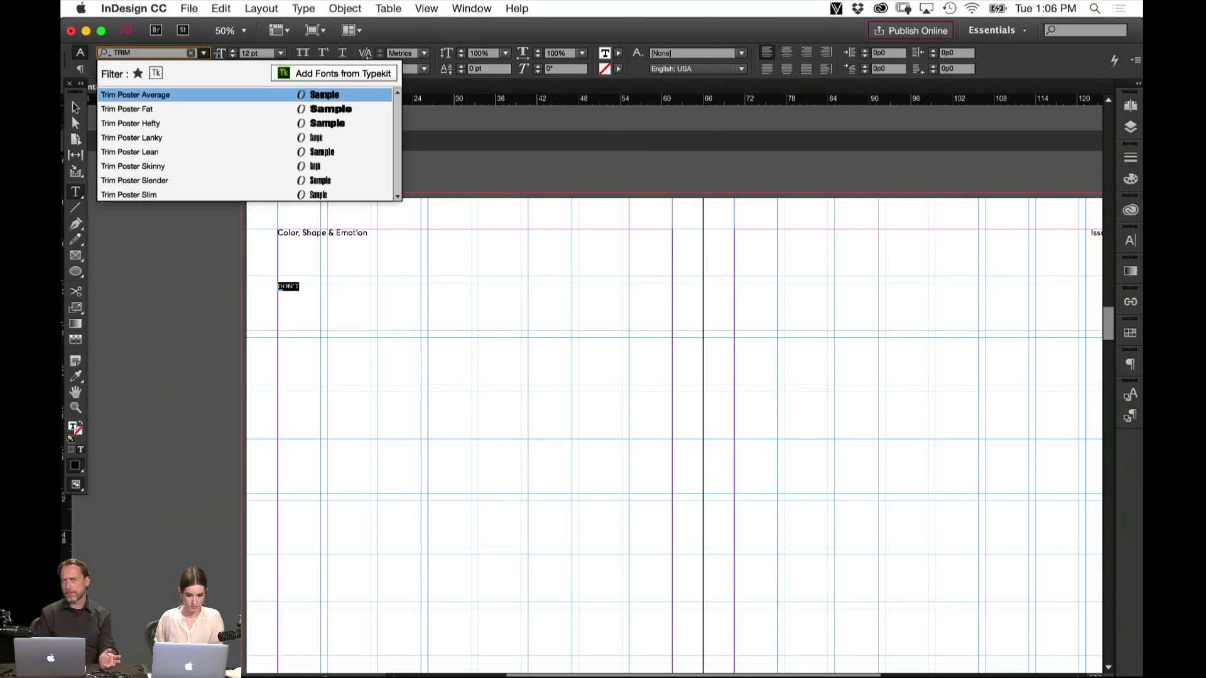
left_click(142, 153)
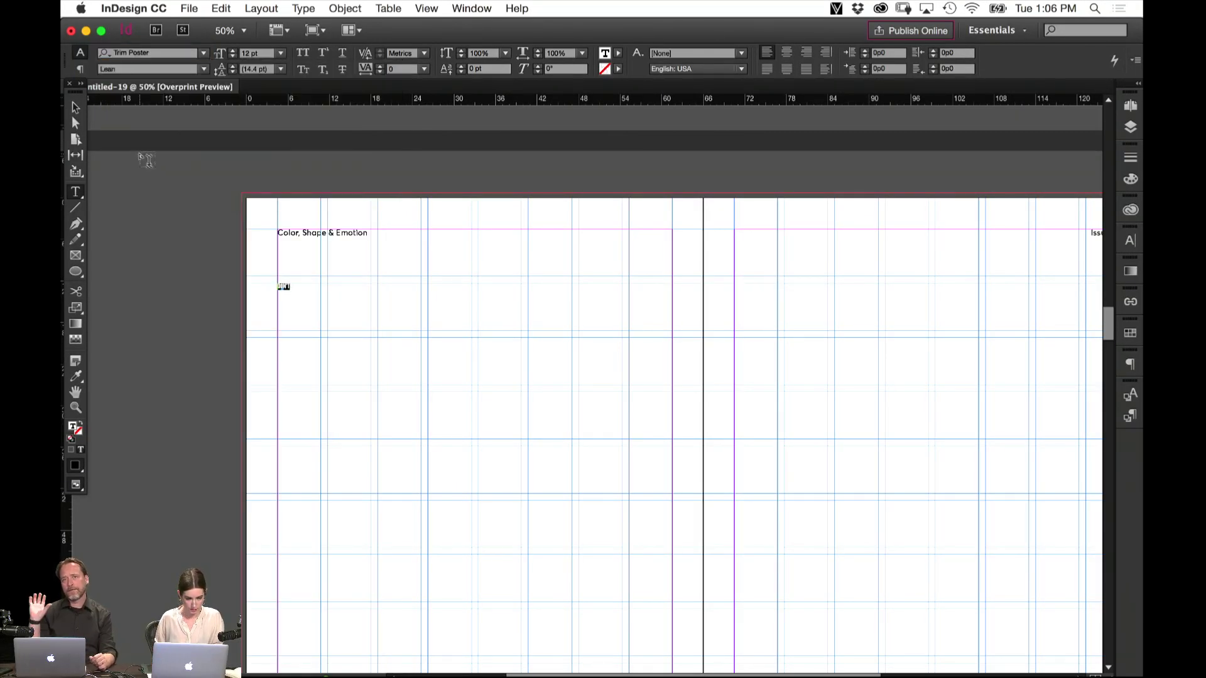
left_click(281, 53)
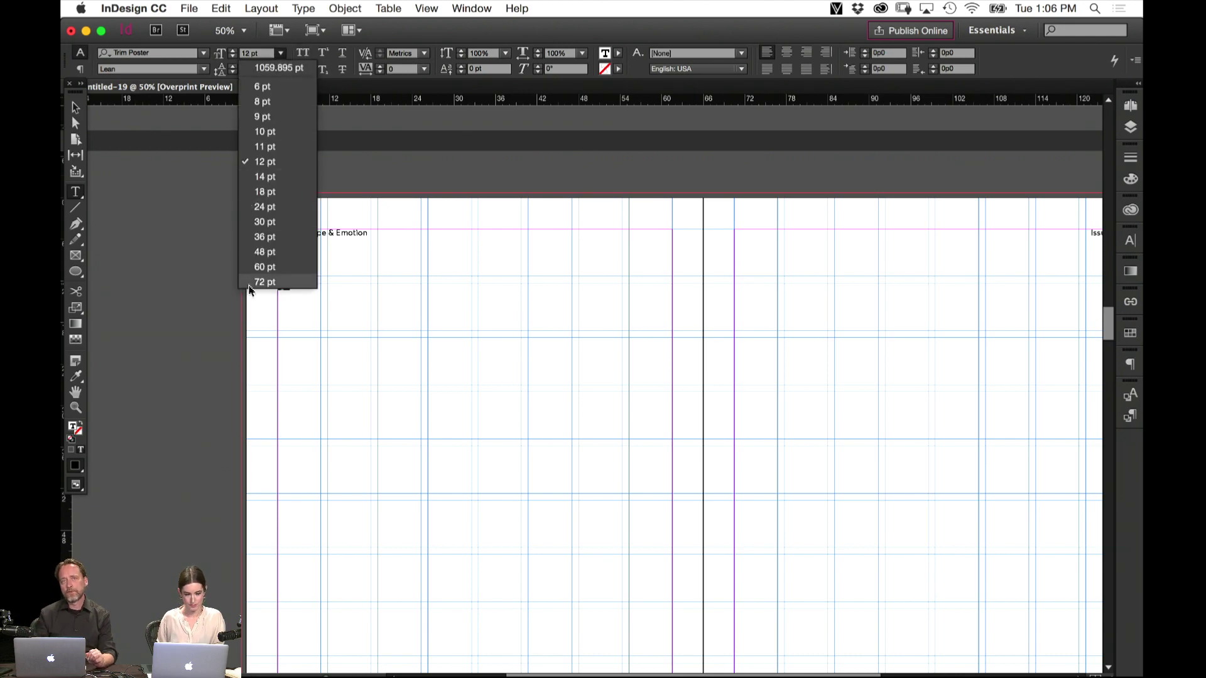
left_click(251, 283)
left_click(75, 108)
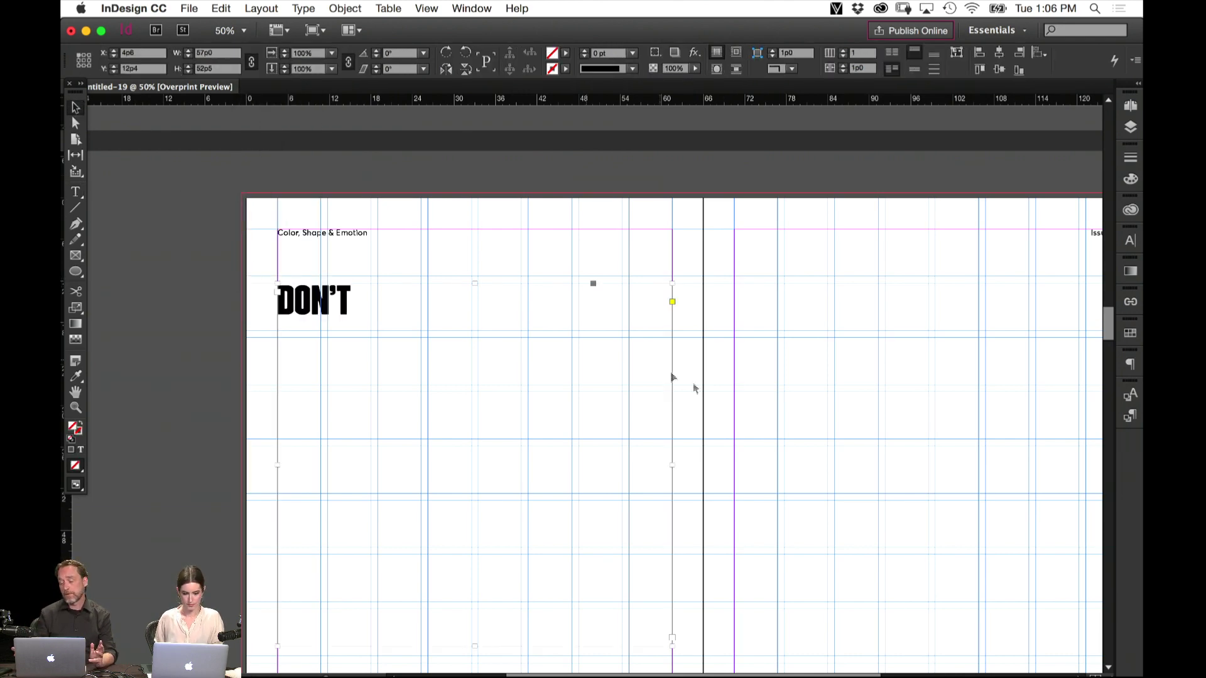
Duplicate the DON'T text frame onto page 07 and set the copy's font to Averta Semibold
left_click_drag(808, 444, 765, 334)
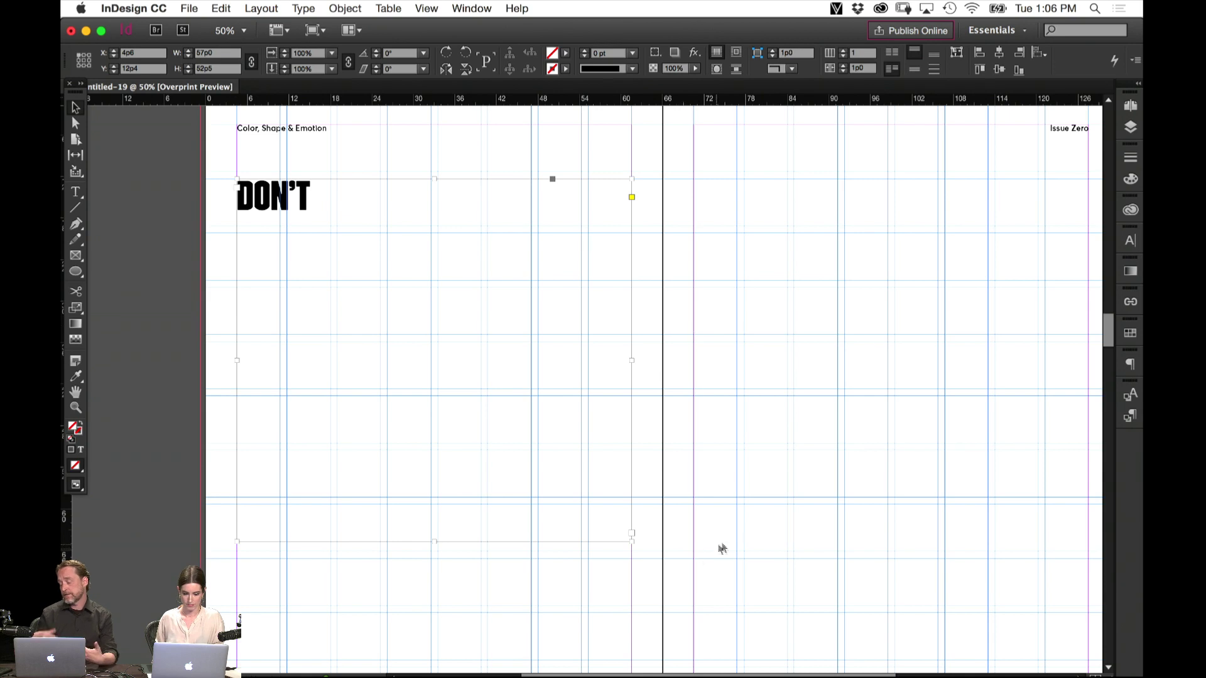
left_click_drag(309, 213, 821, 224)
double_click(817, 210)
key("super+a")
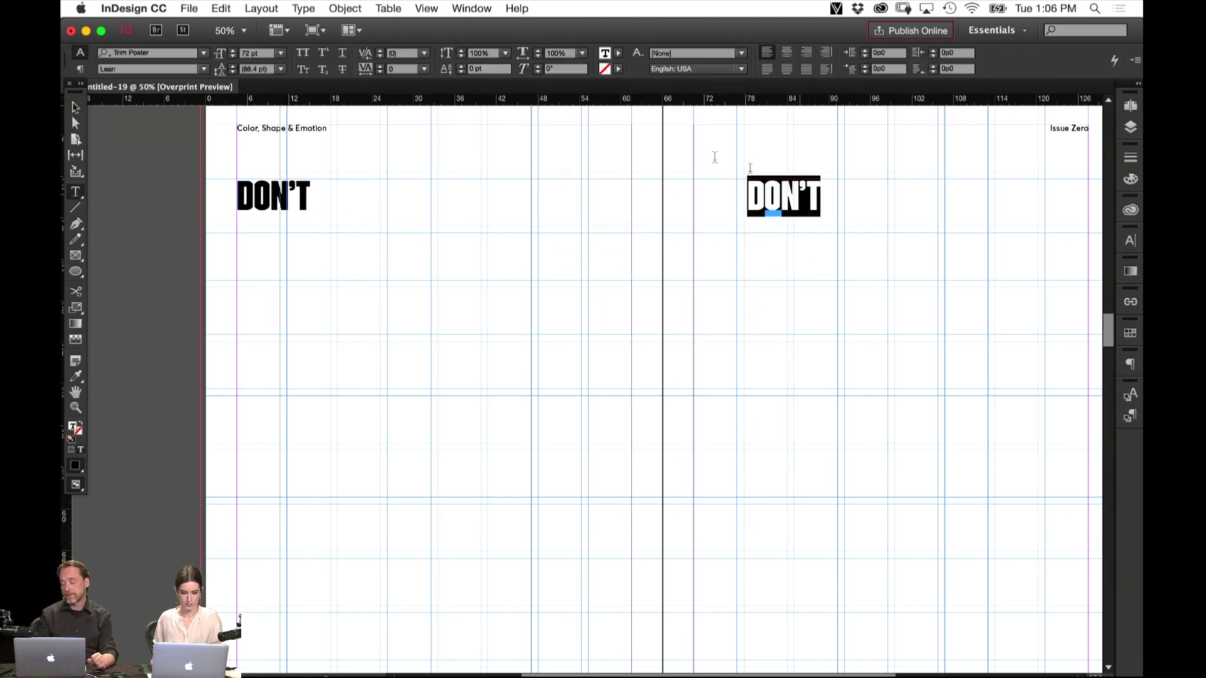
left_click(159, 54)
type("AVERTA")
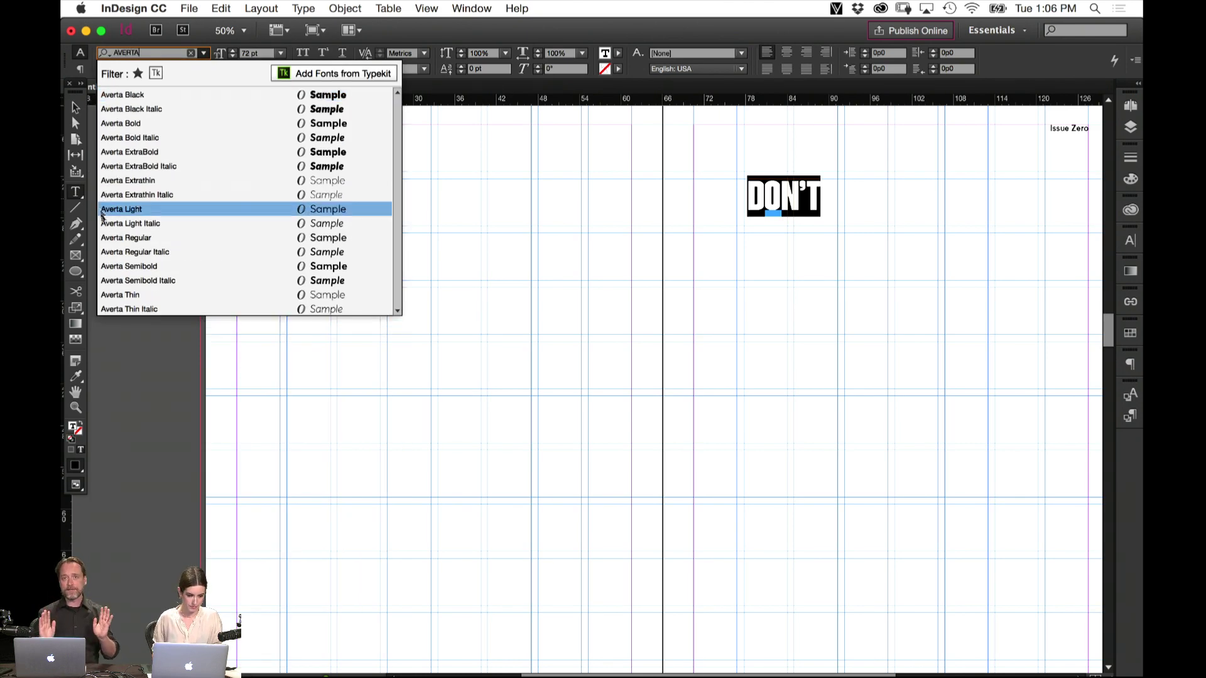
left_click(134, 267)
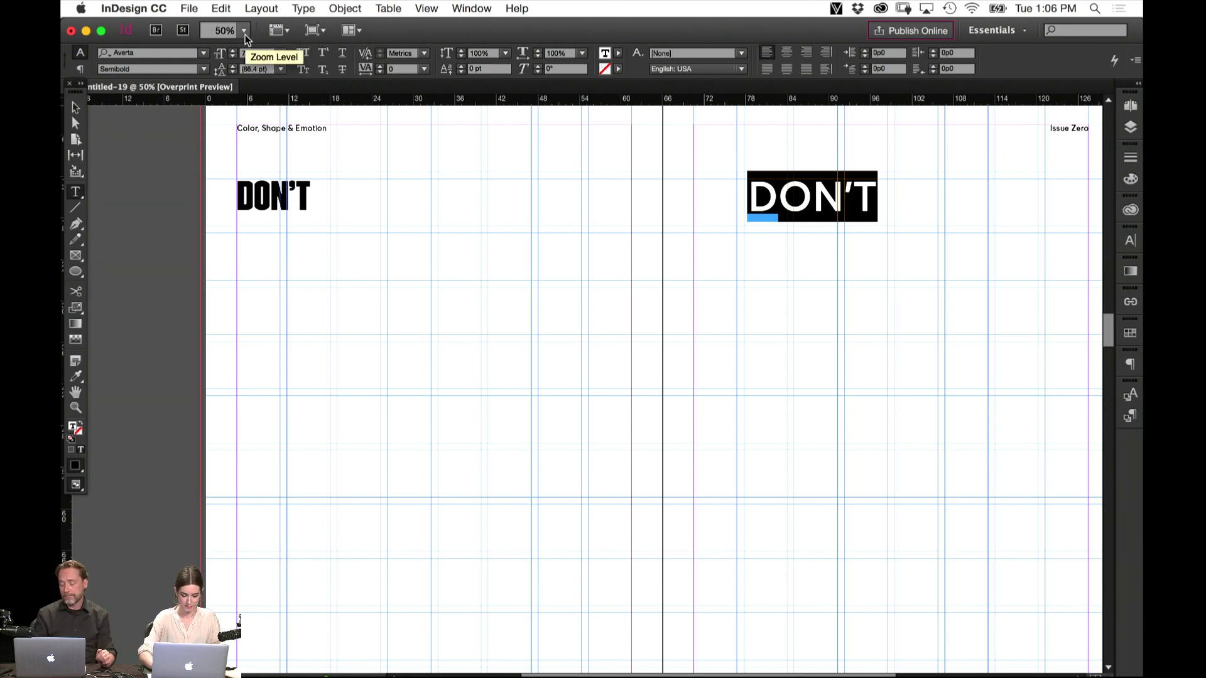
Retype the copied word on page 07 in sentence case as Don't
left_click(755, 200)
double_click(793, 200)
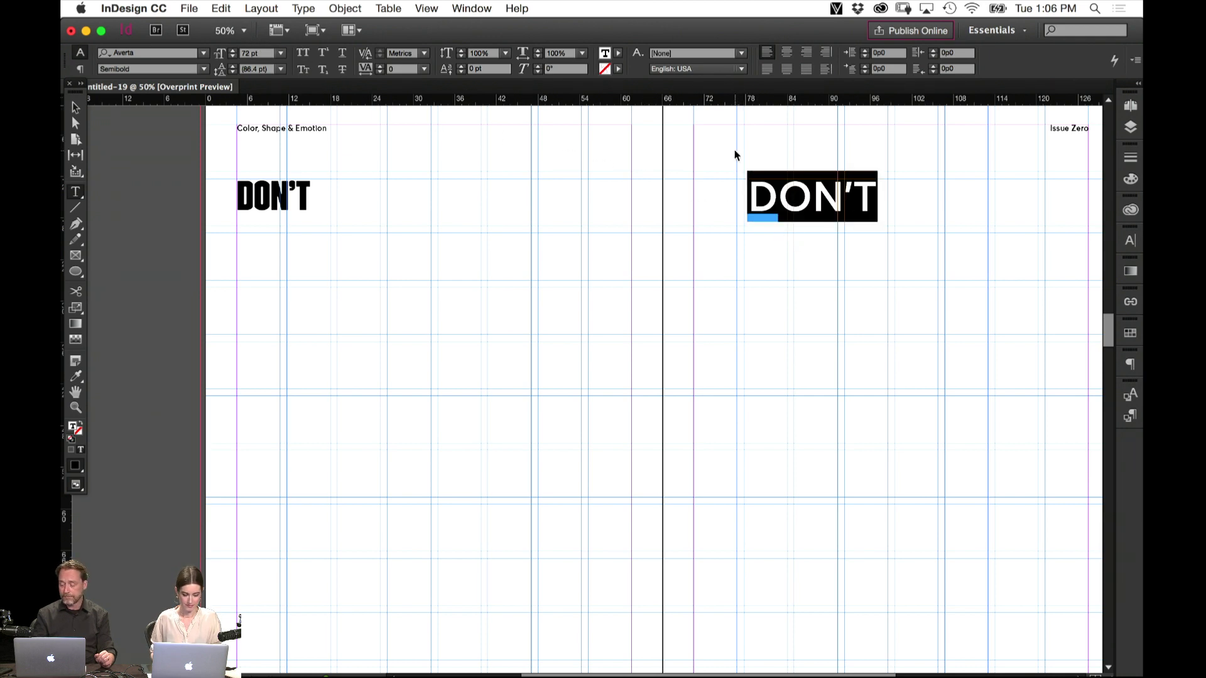
type("Don't")
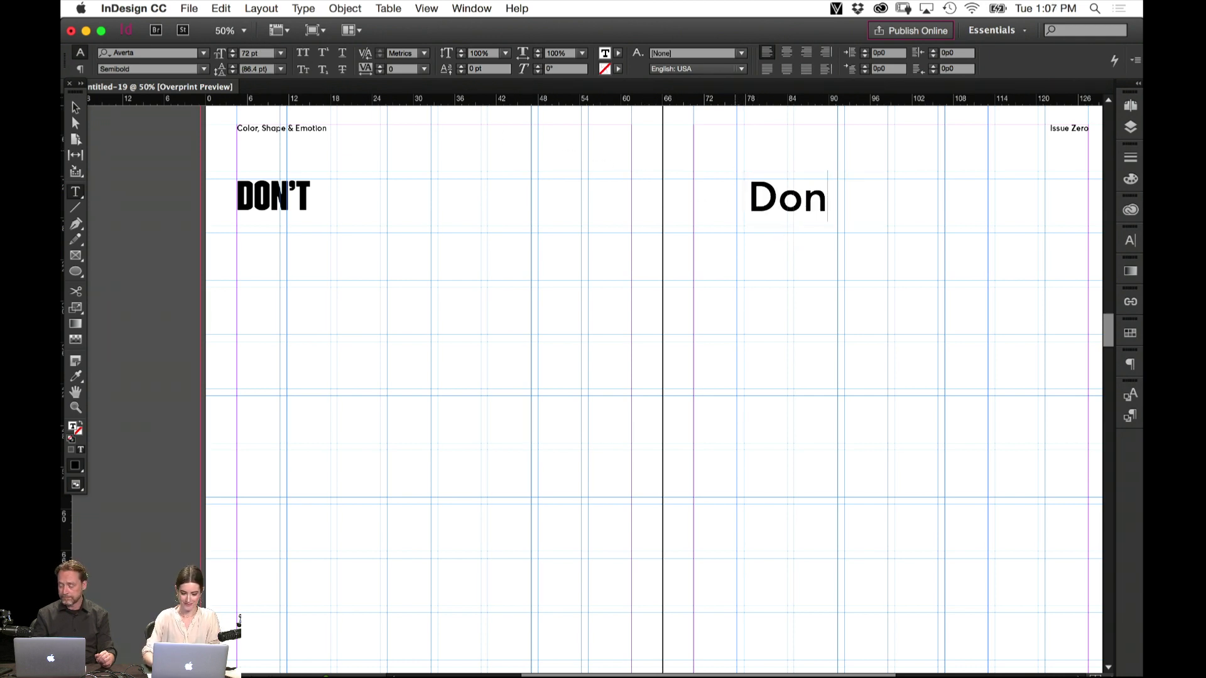
Set the word Don't on page 07 to 36 pt with tracking of -5
key("super+a")
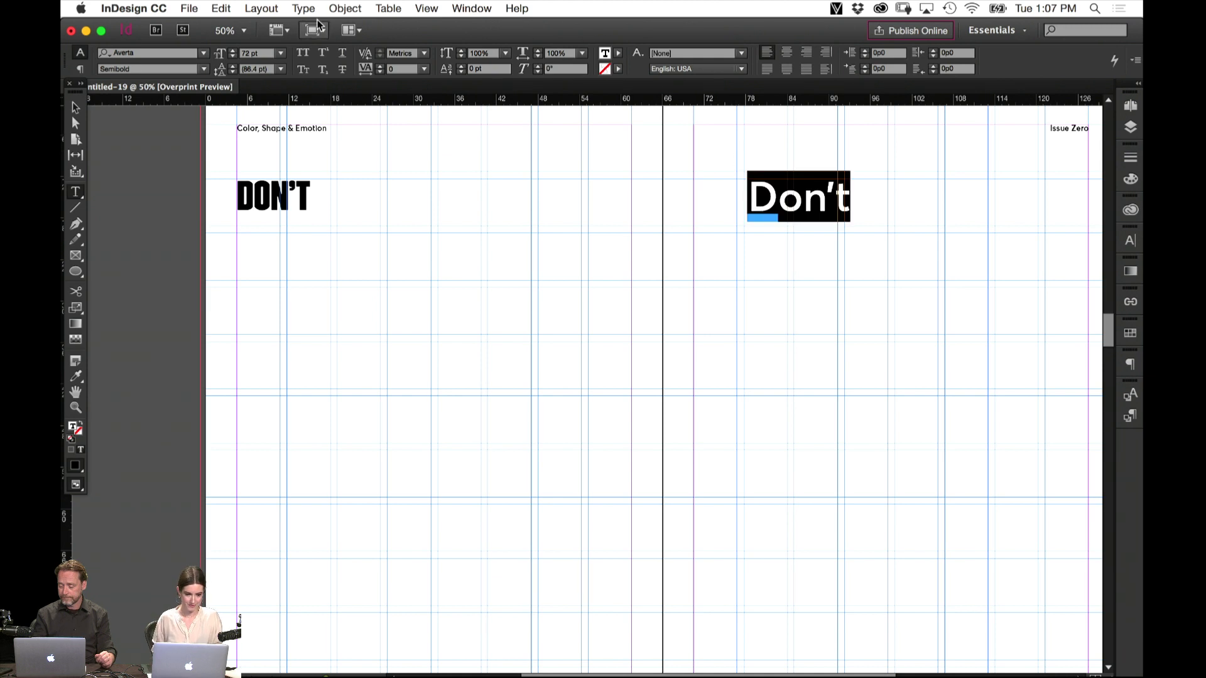
left_click(281, 53)
left_click(262, 237)
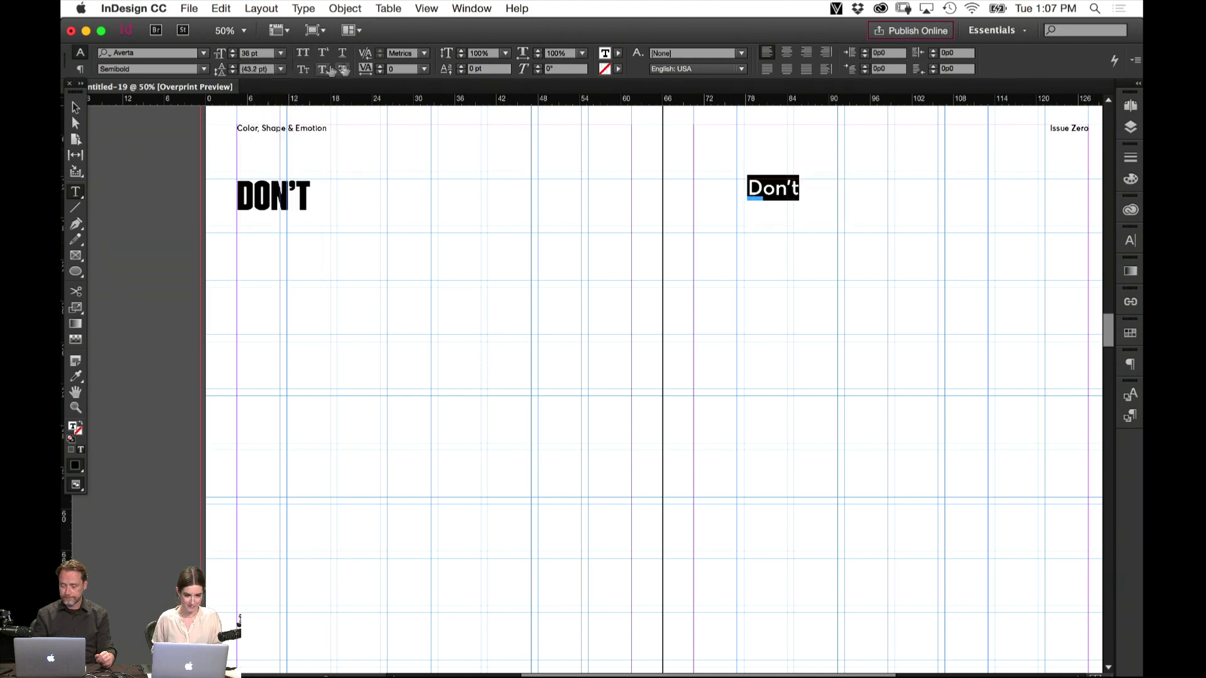
left_click(425, 73)
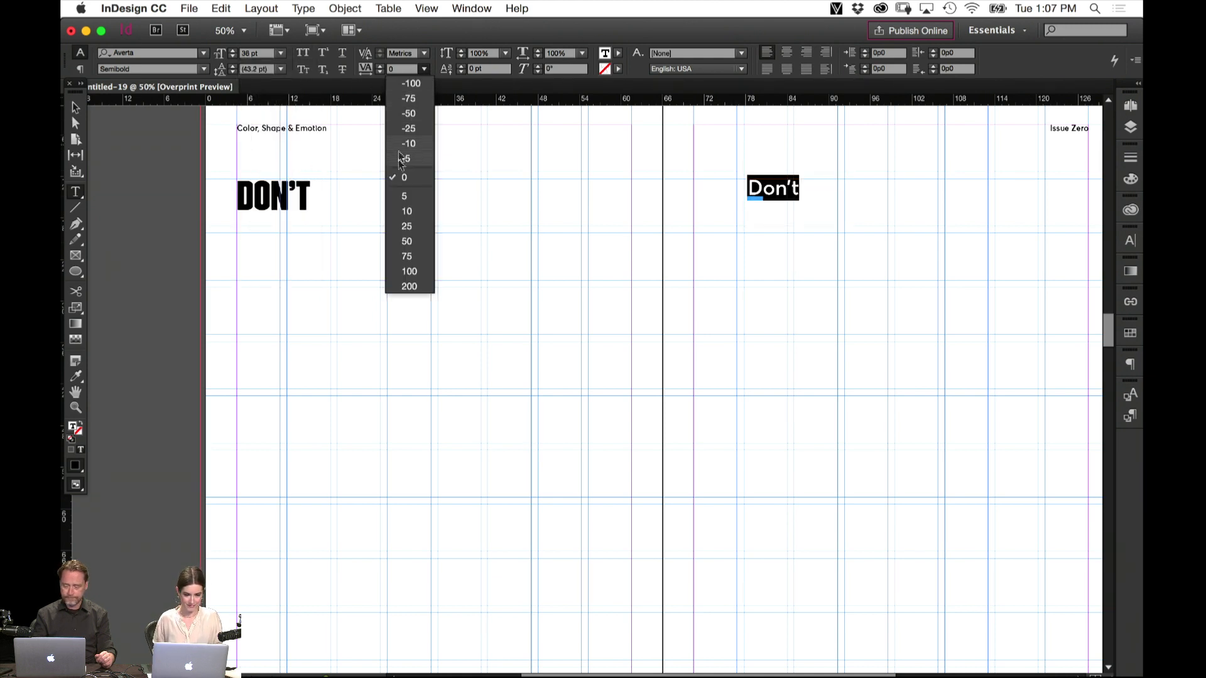
left_click(410, 159)
Extend the page 07 text into the sentence "Don't just look at the pictures." and deselect its frame
left_click(825, 192)
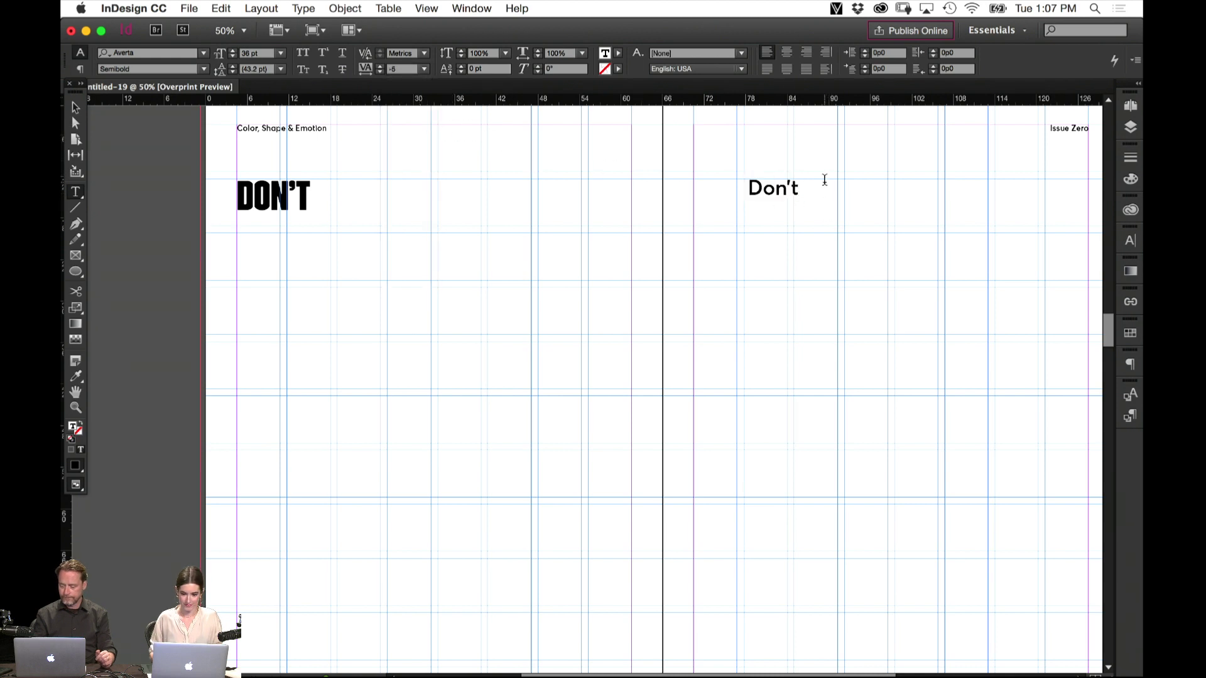
type("just look")
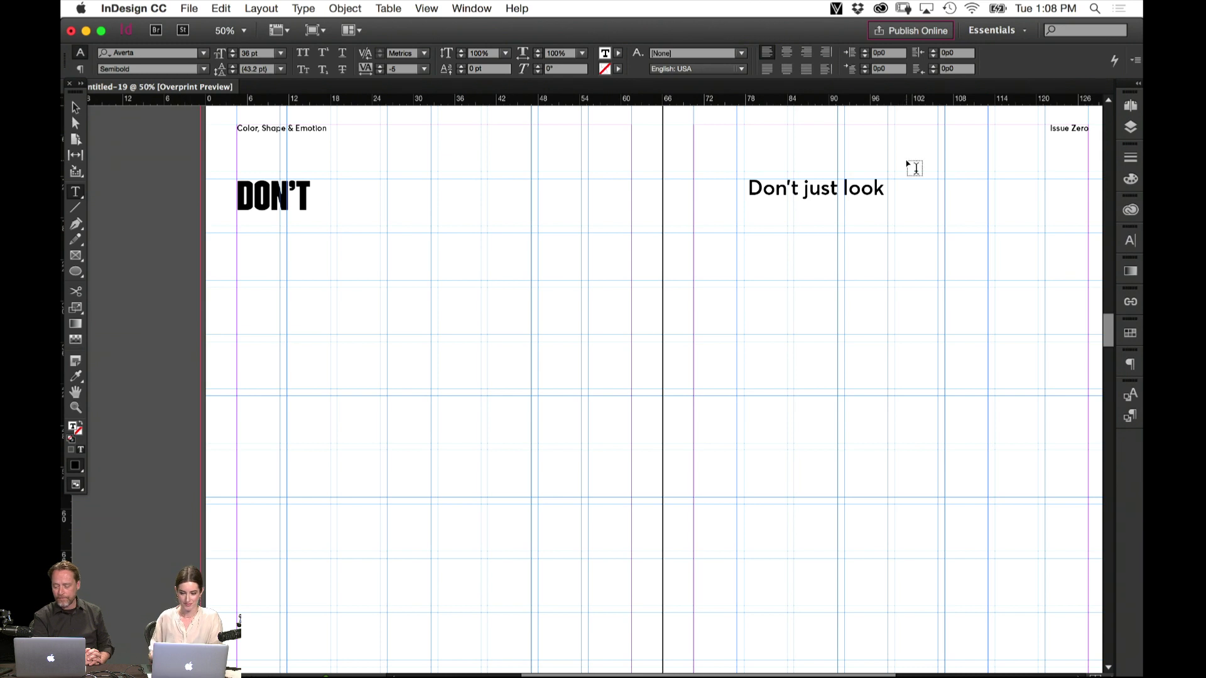
type("at the pictur")
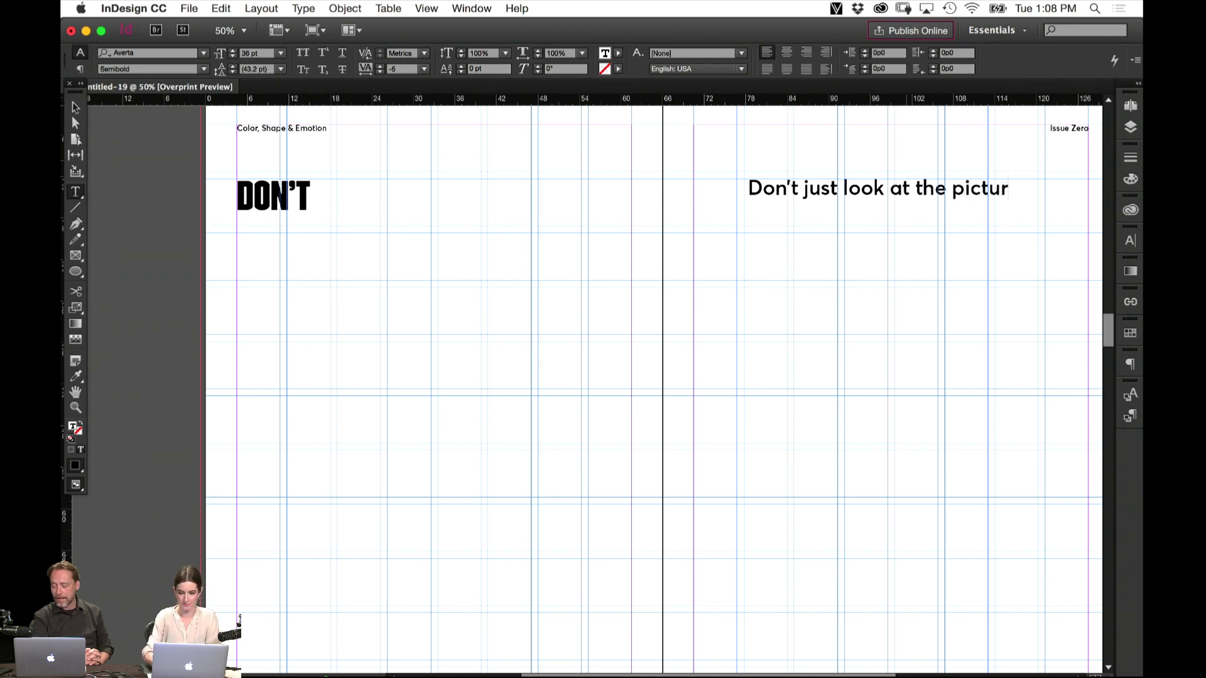
type("es.")
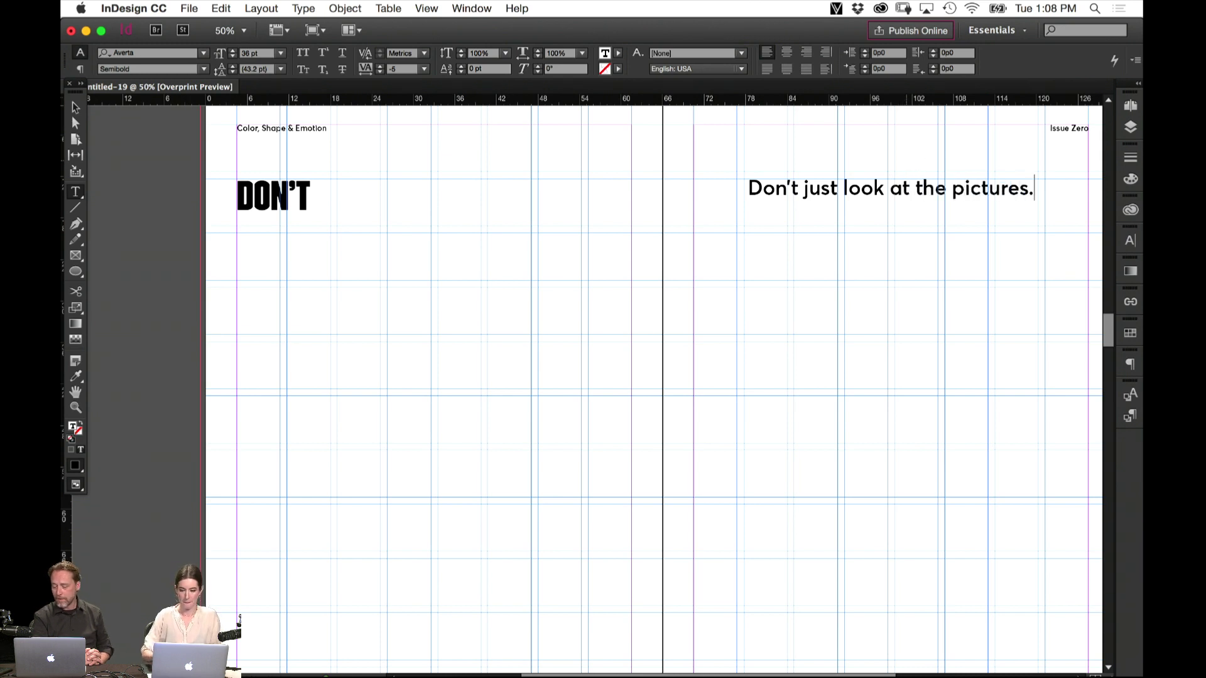
left_click(74, 110)
left_click(162, 189)
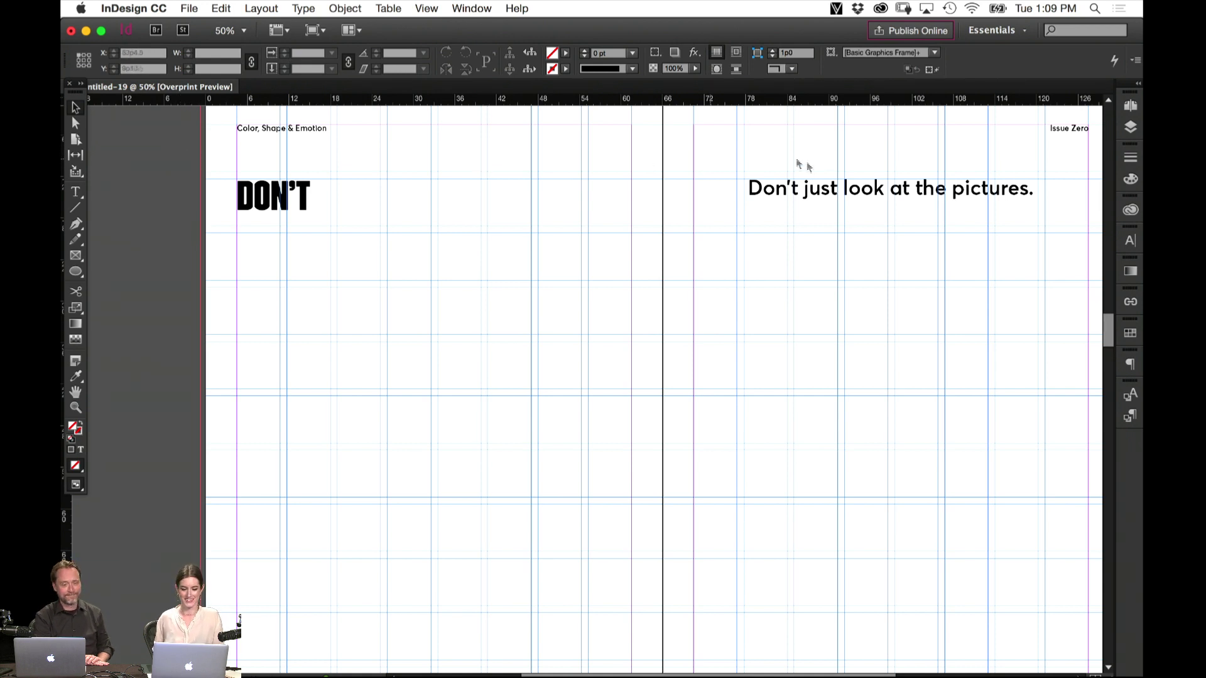
Reduce the whole sentence on page 07 to 14 pt
scroll(870, 160, "right", 5)
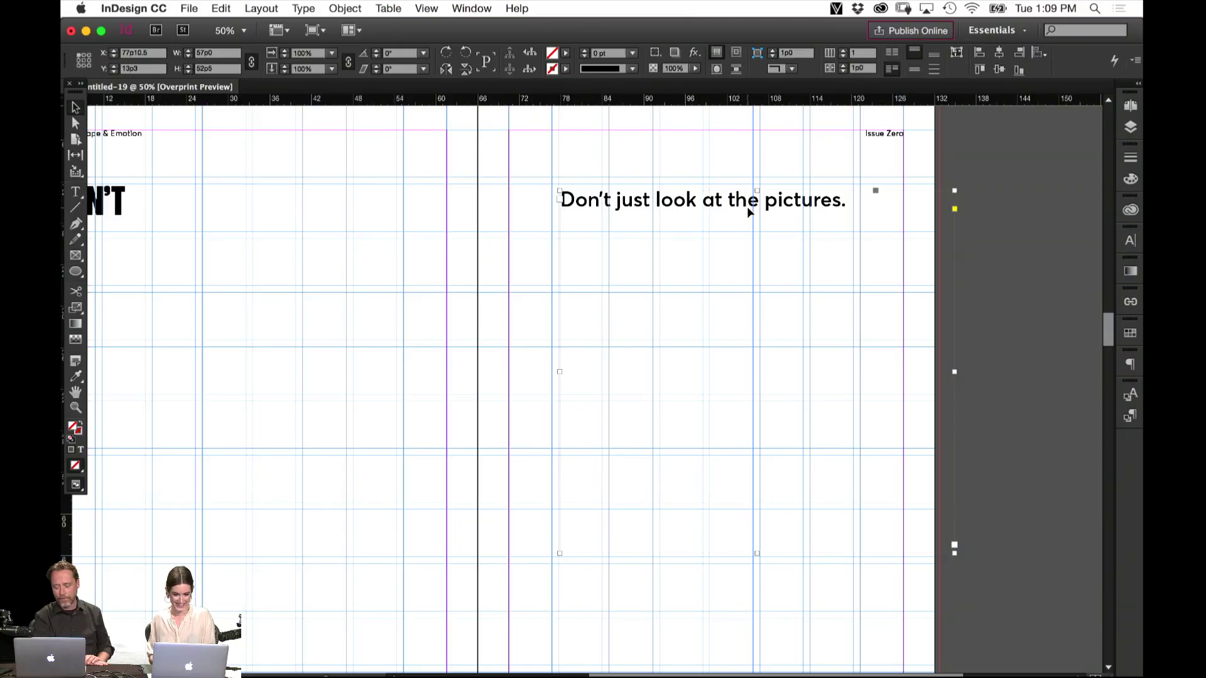
double_click(750, 212)
key("super+a")
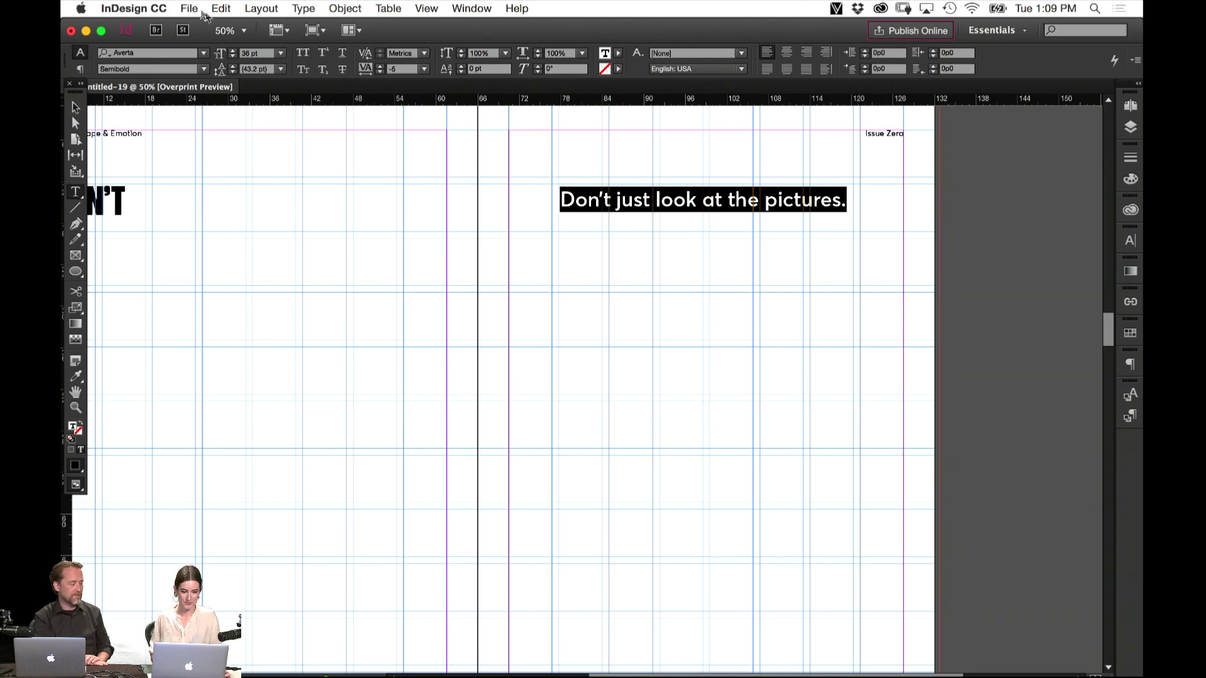
left_click(281, 53)
left_click(283, 176)
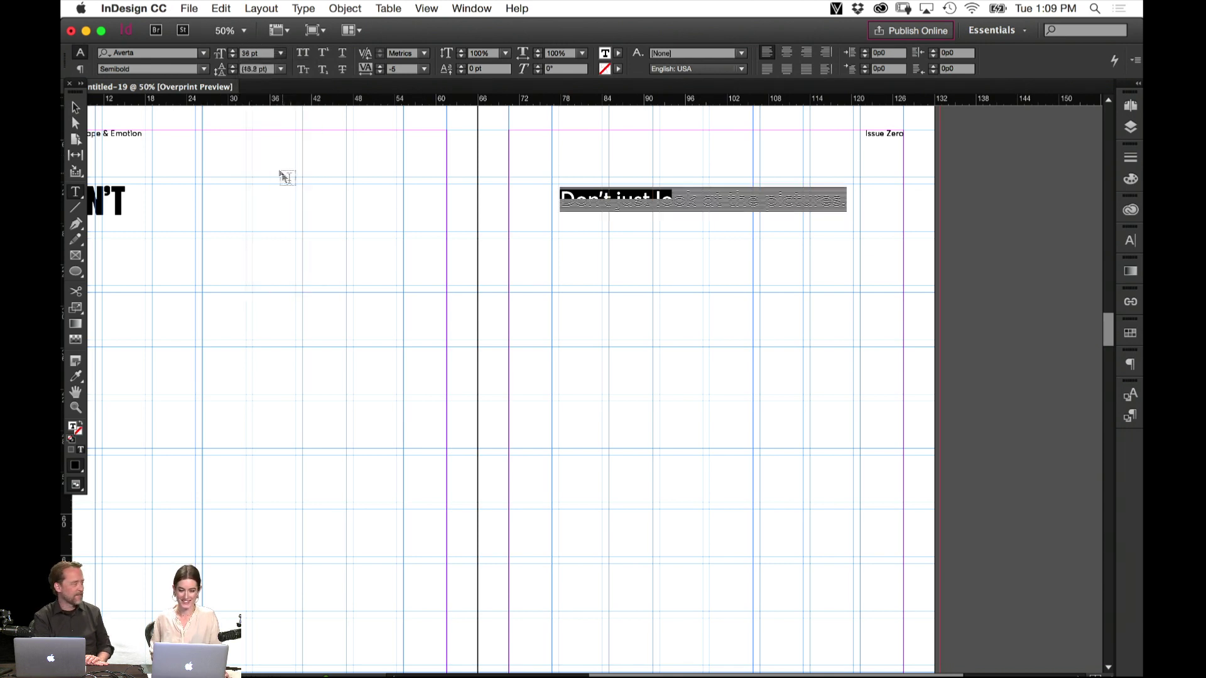
left_click(75, 106)
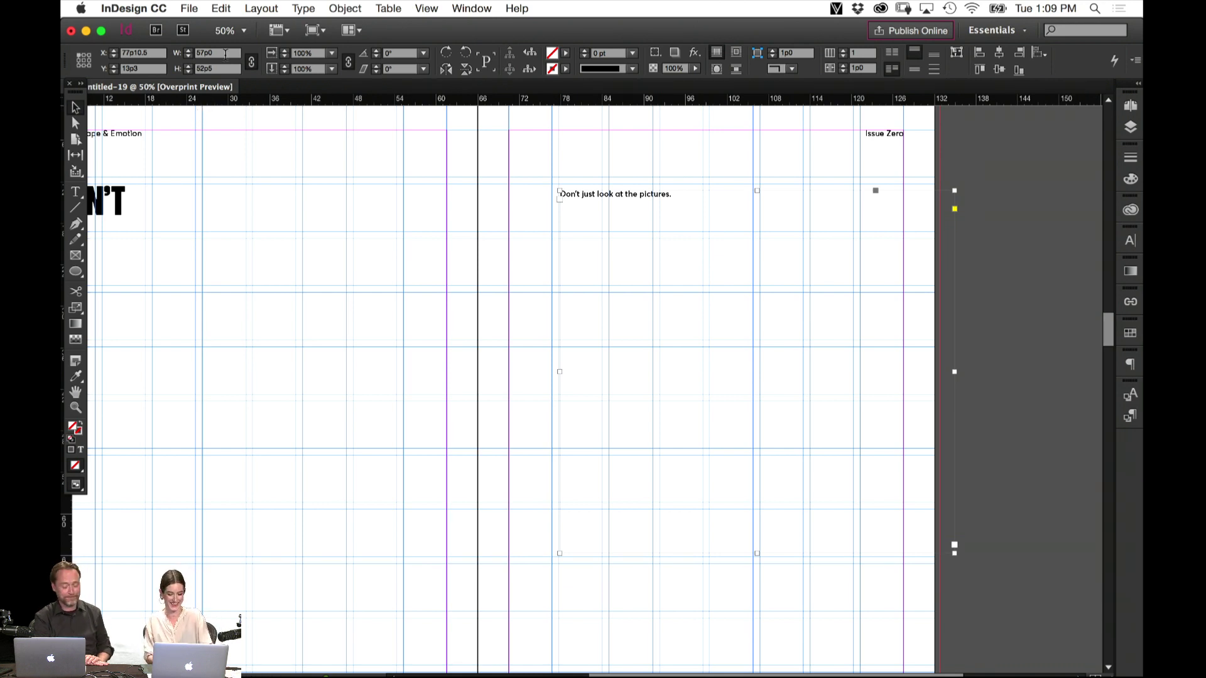
Move the sentence's frame up to the grid line at Y 12p4, narrow it to about 42p6, and preview without guides
mouse_move(619, 221)
left_mouse_down()
mouse_move(650, 236)
mouse_move(615, 214)
left_mouse_up()
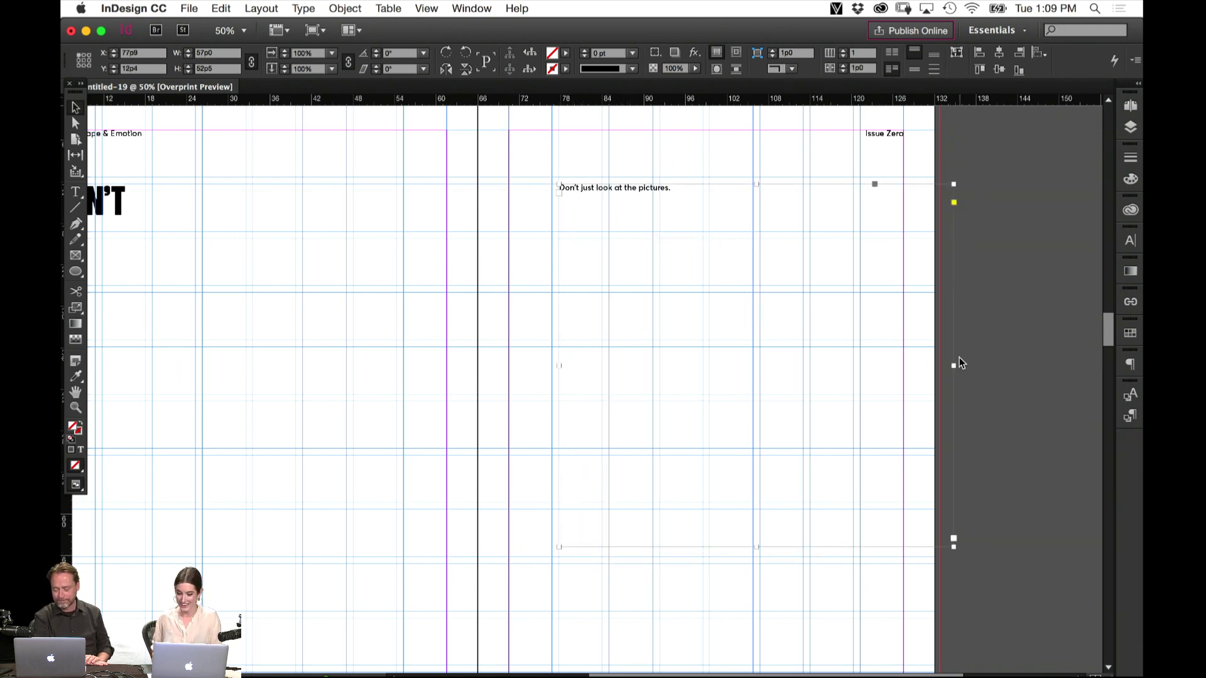
left_click_drag(954, 367, 853, 364)
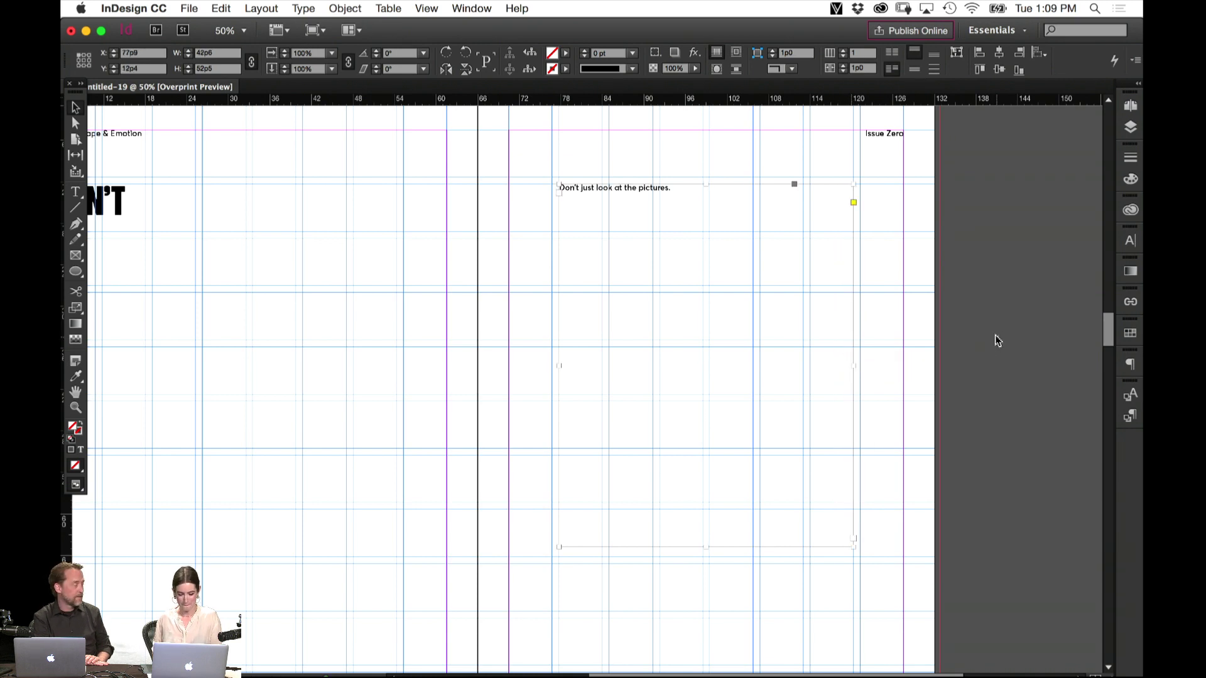
left_click(995, 337)
key("w")
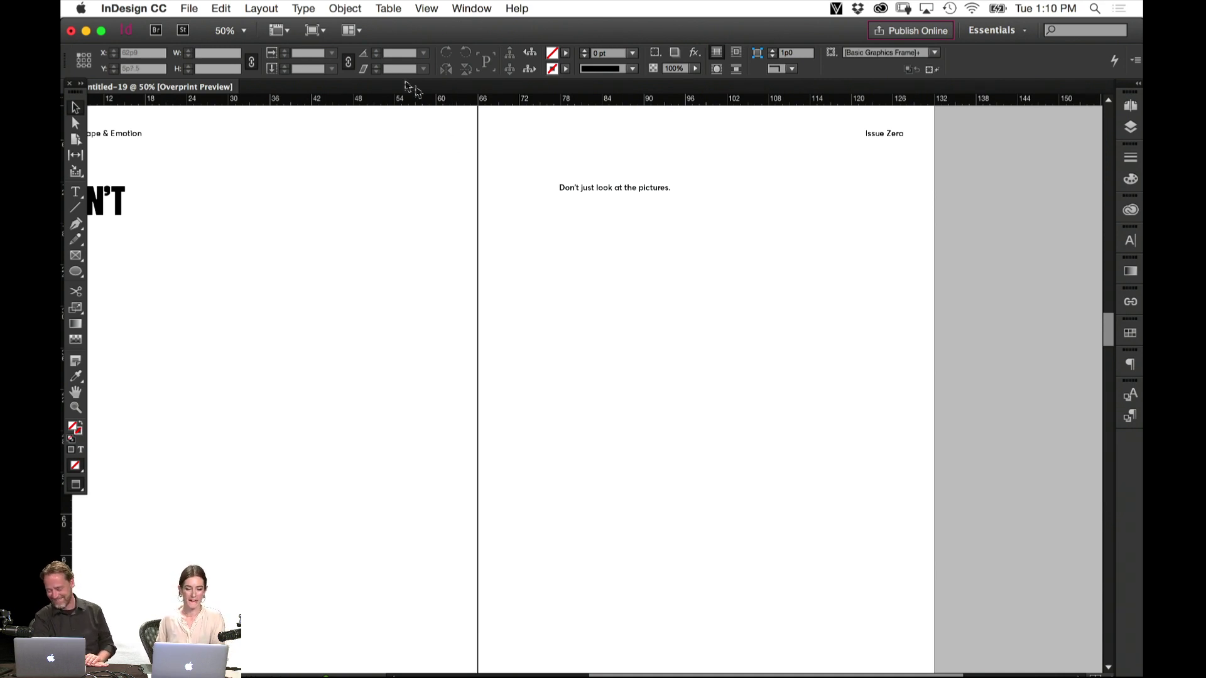
Change the DON'T heading on page 06 to the Lanky style of Trim Poster
left_click_drag(258, 266, 593, 256)
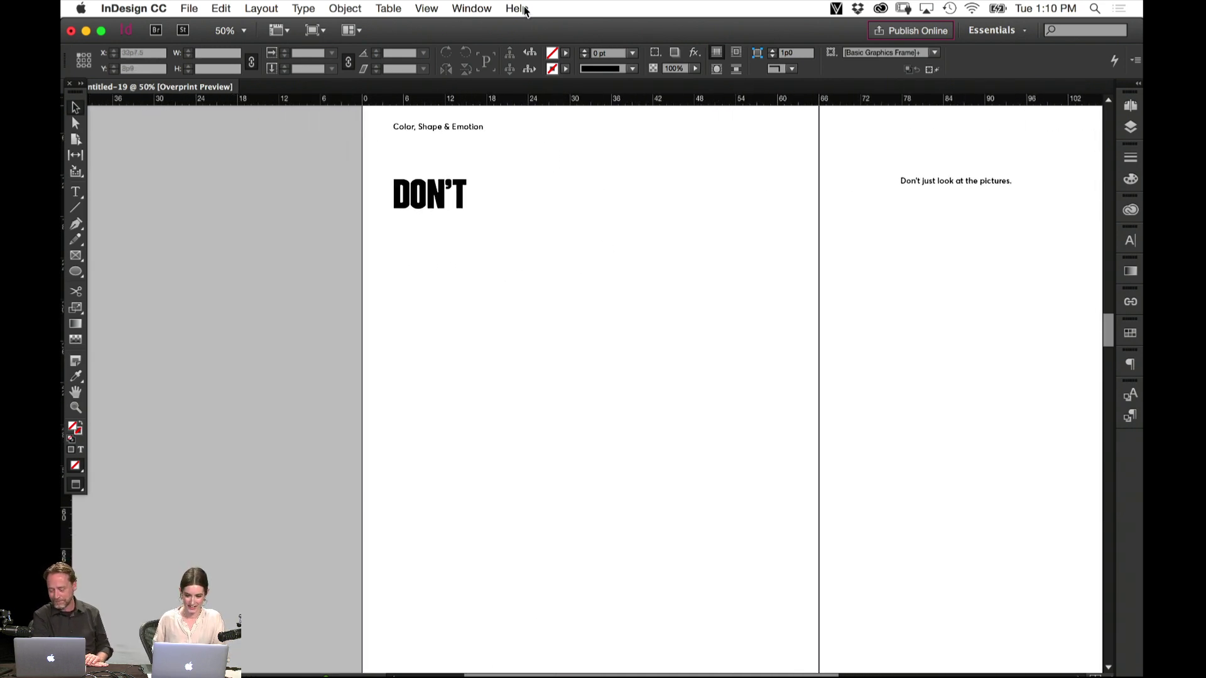
double_click(468, 200)
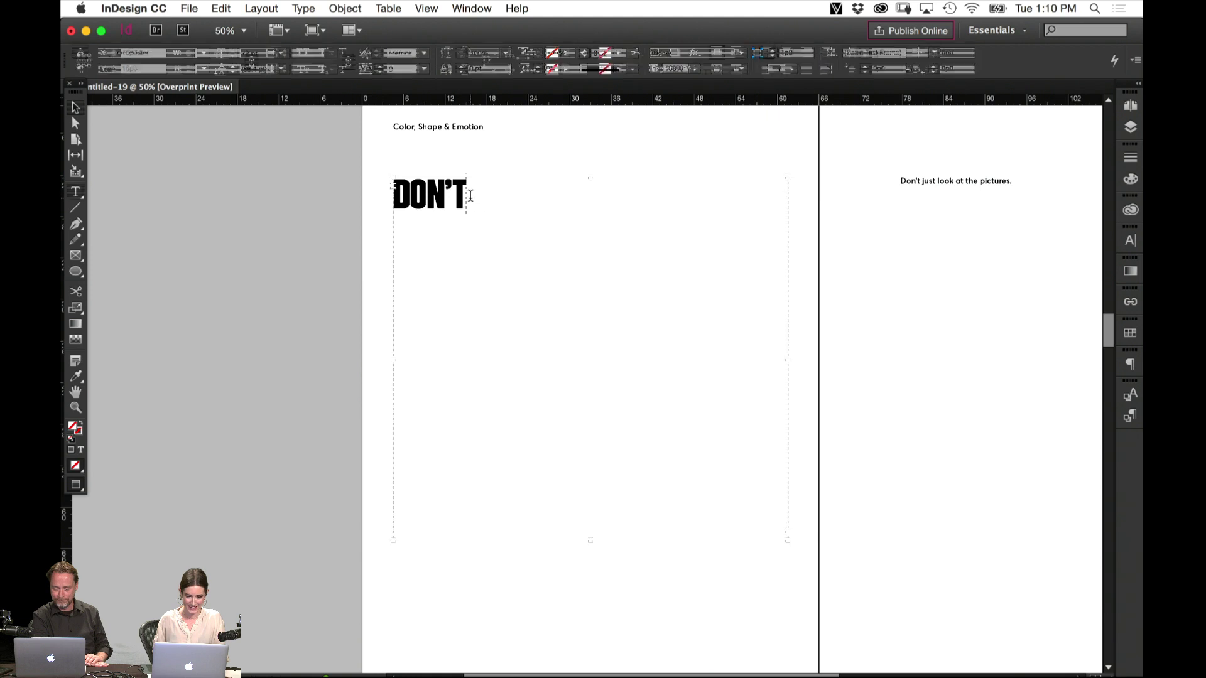
key("BackSpace")
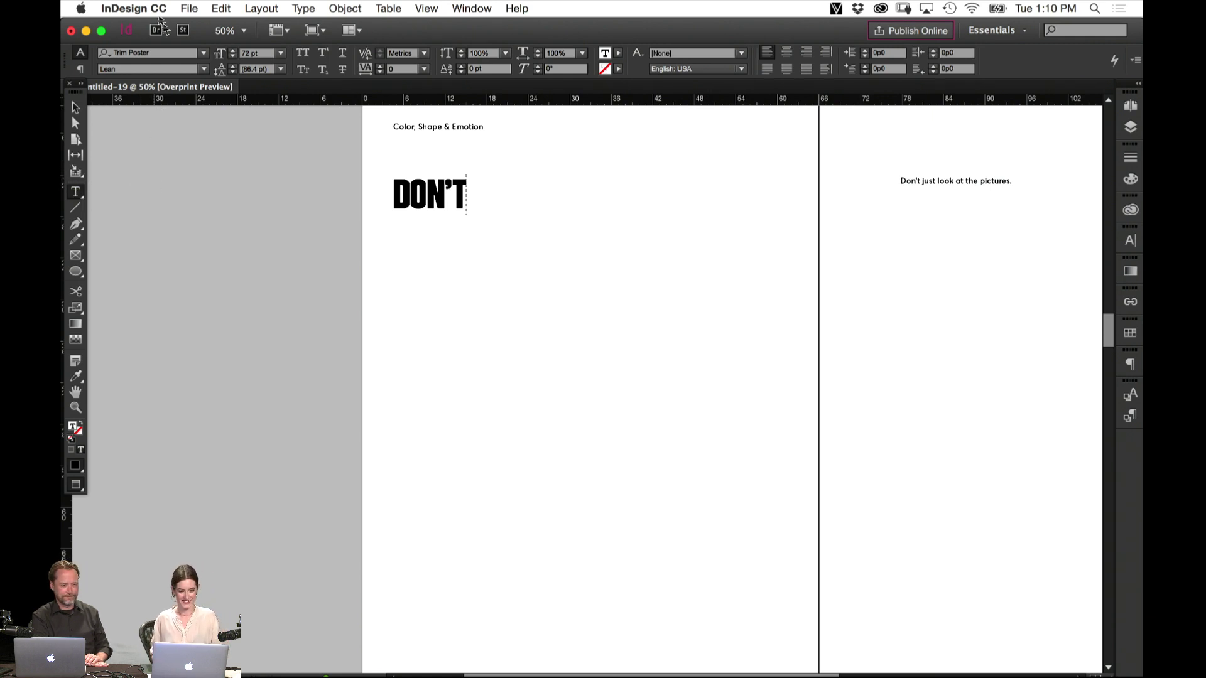
left_click(75, 108)
scroll(312, 247, "right", 5)
scroll(313, 247, "up", 1)
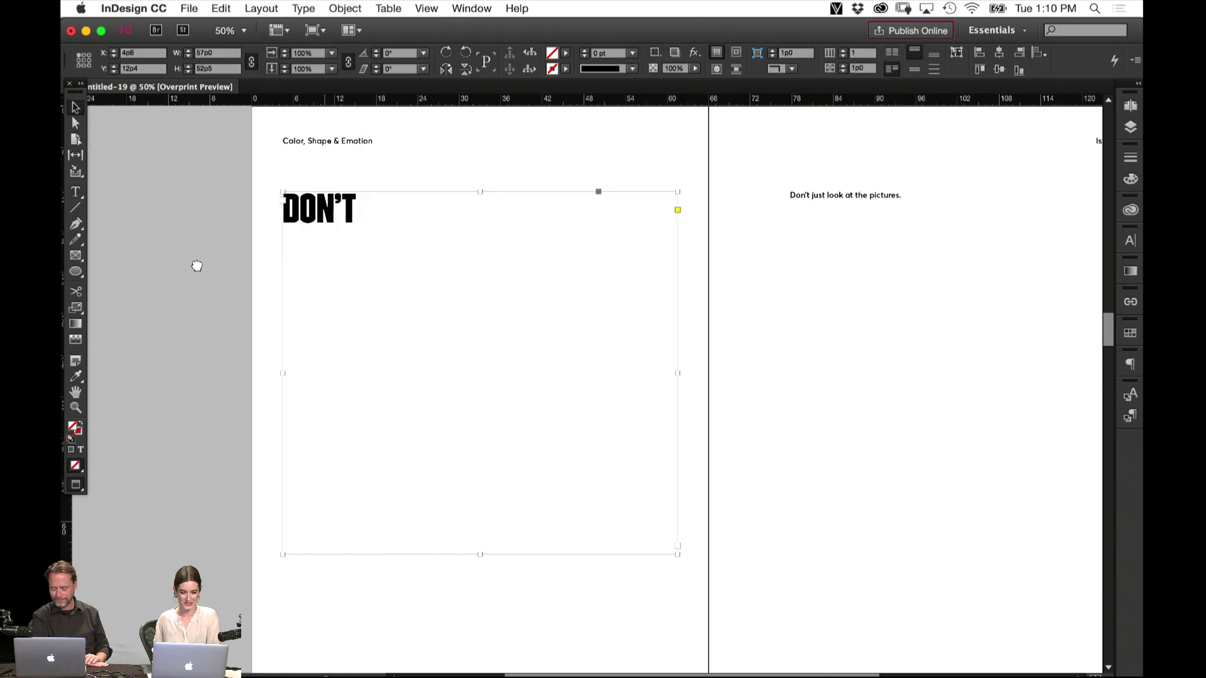
key("t")
key("super+a")
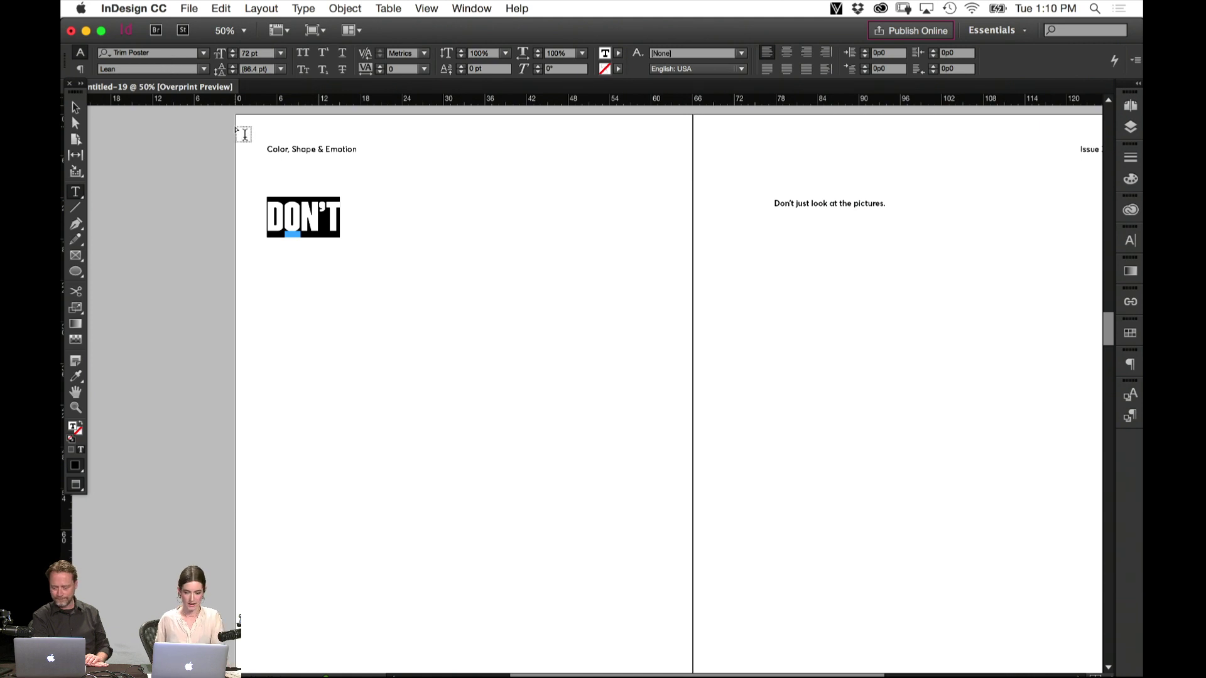
left_click(203, 69)
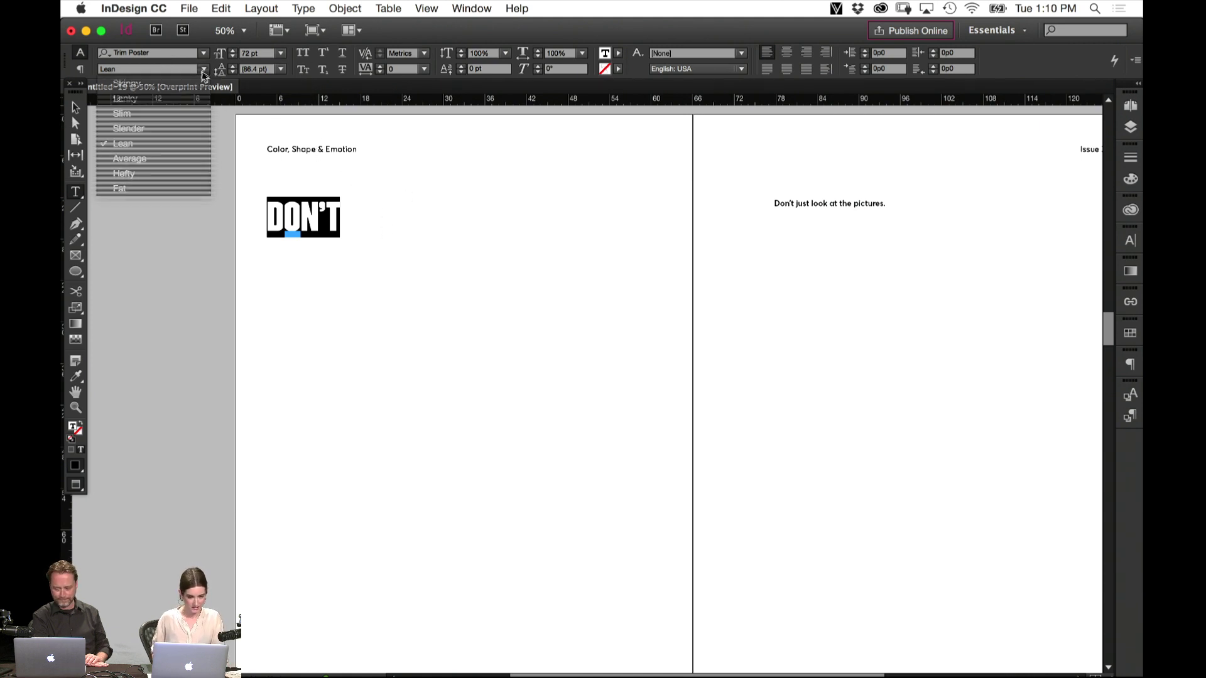
left_click(189, 99)
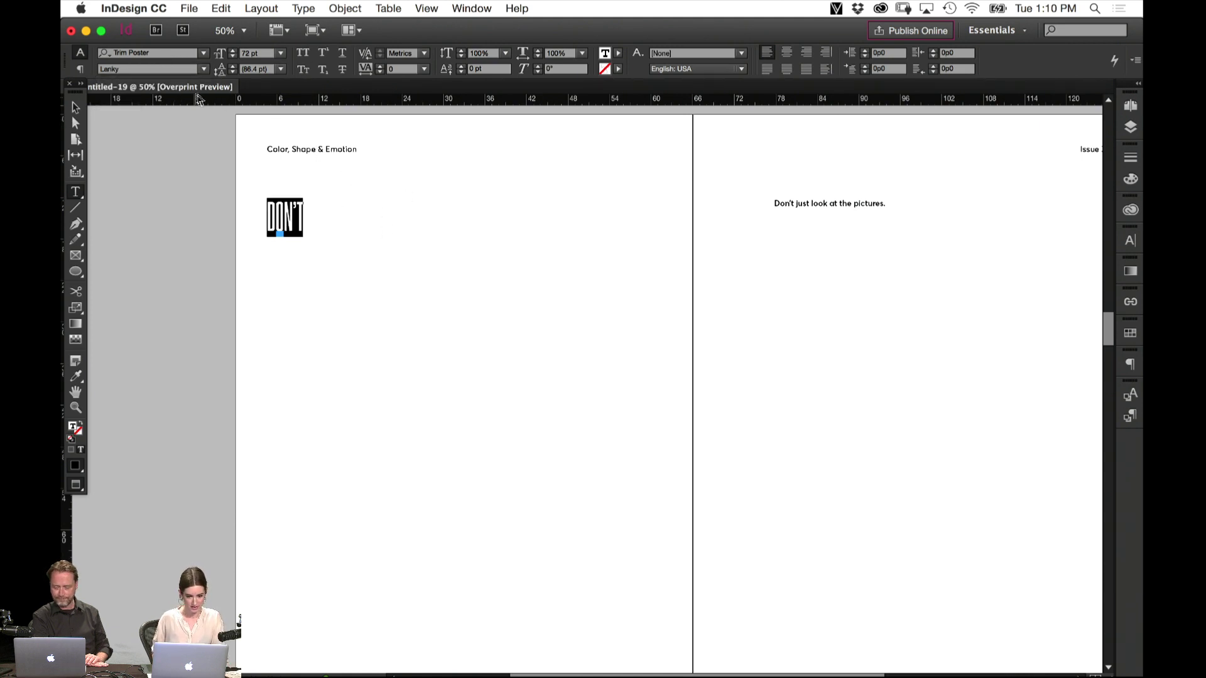
left_click(76, 107)
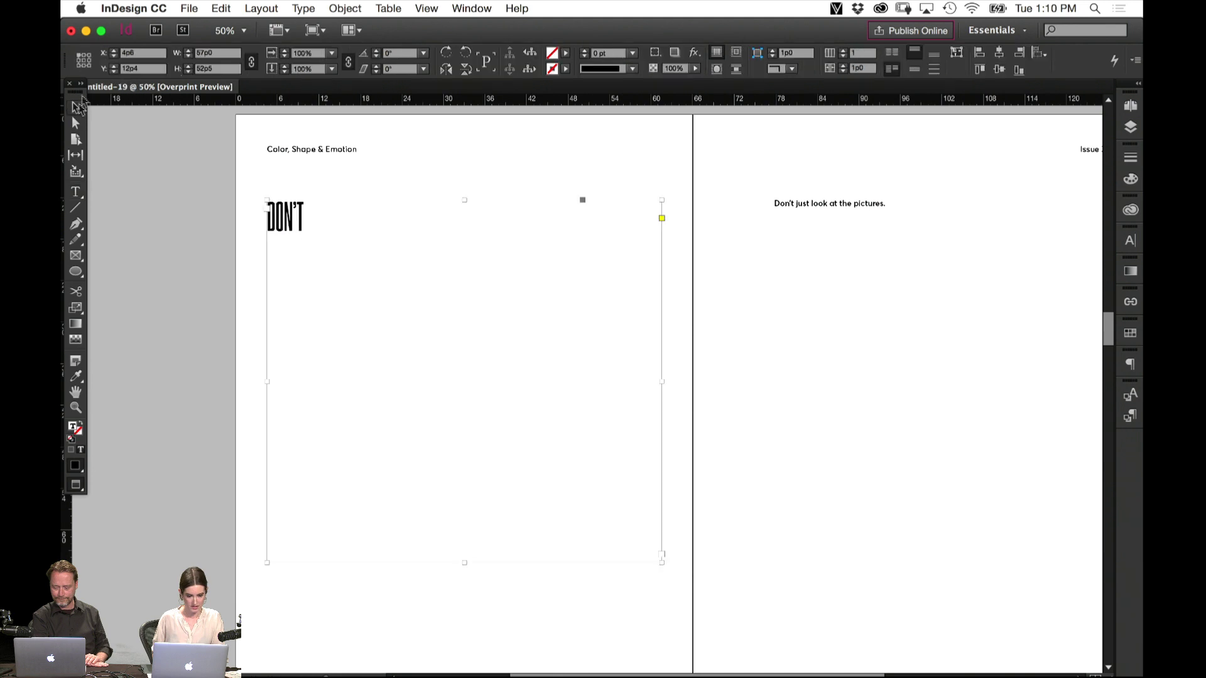
Enlarge the DON'T heading to 200 pt and fit its frame to the content
double_click(315, 244)
key("super+a")
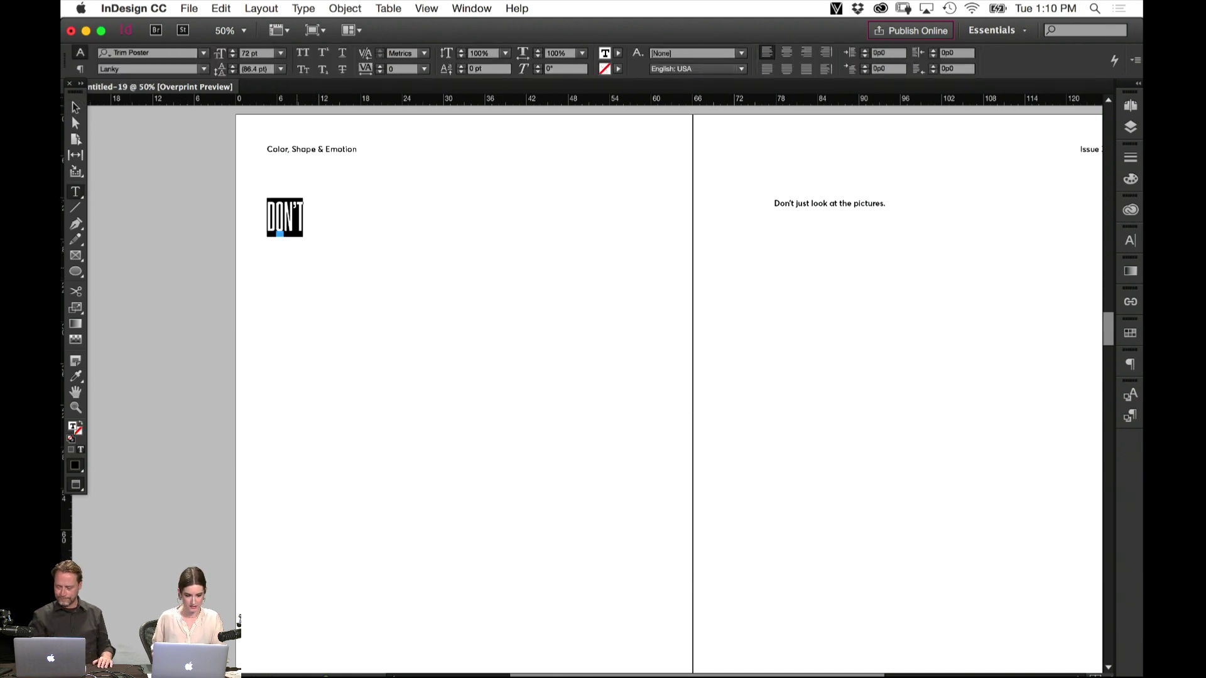
left_click(281, 53)
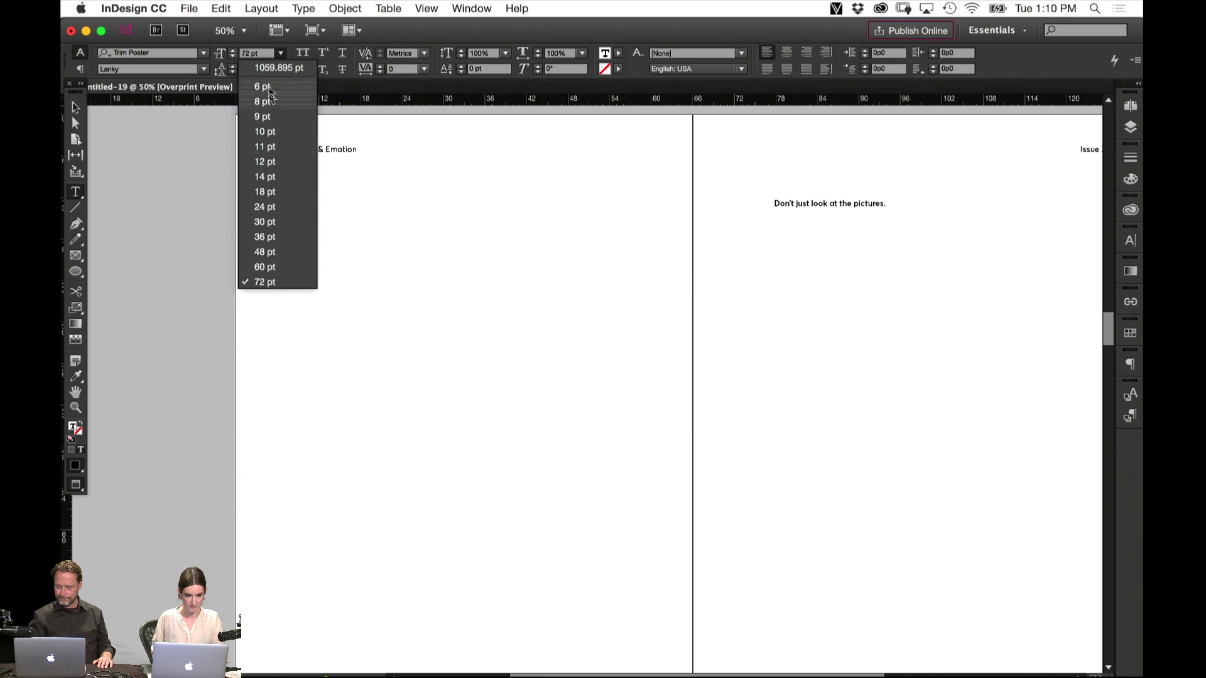
left_click(264, 56)
type("200")
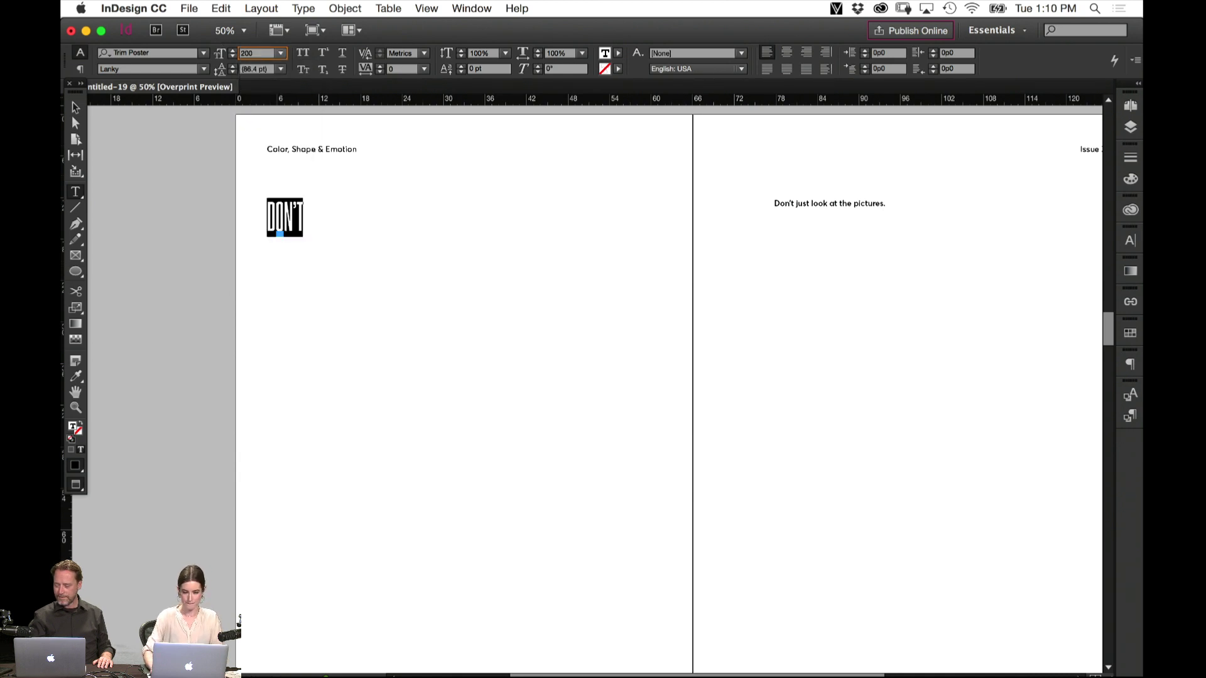
key("Return")
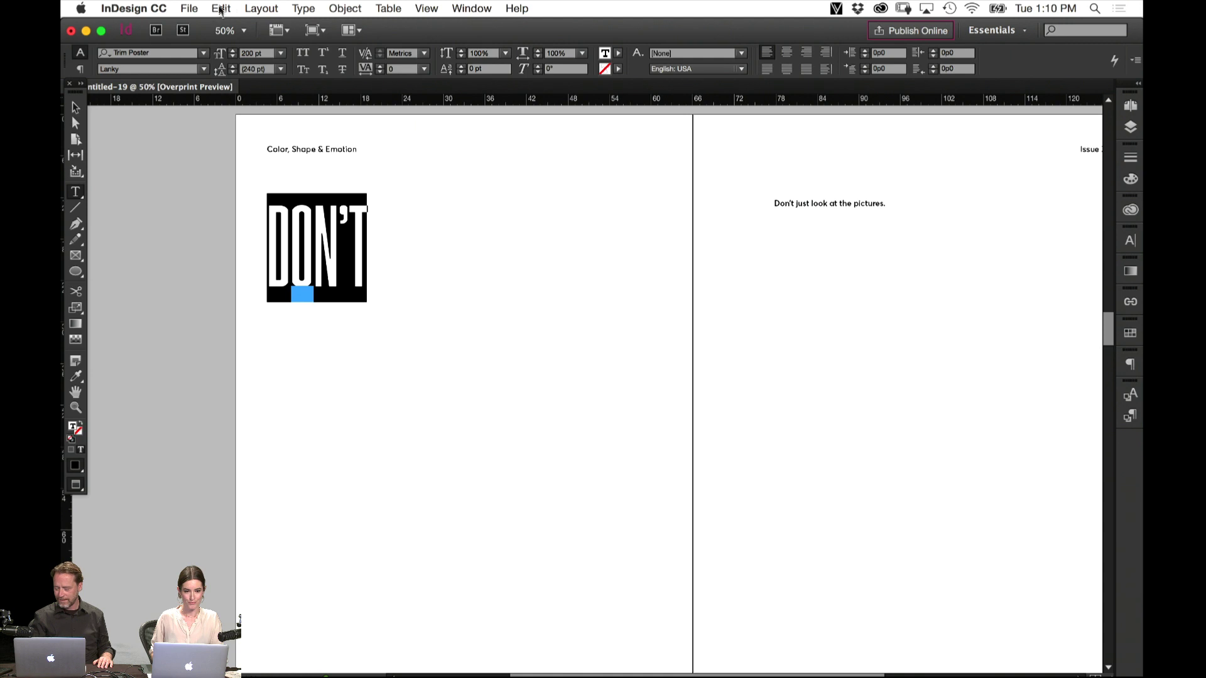
left_click(76, 108)
left_click(957, 52)
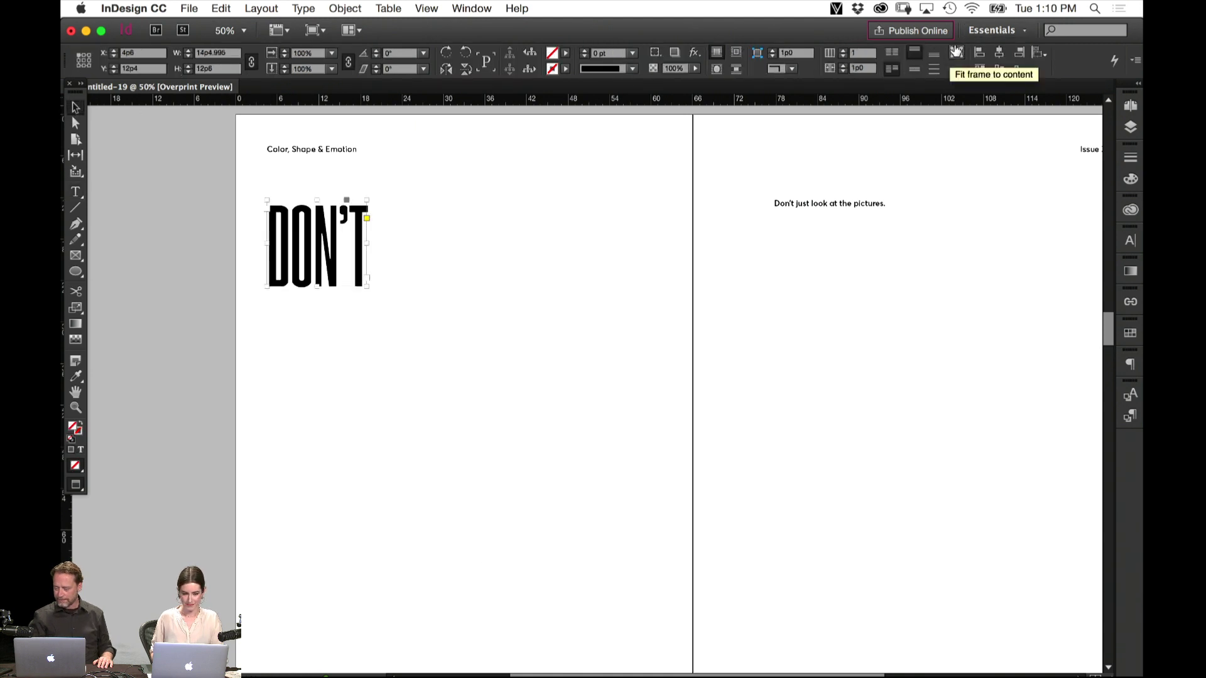
Show the guides again and nudge the DON'T frame up and left to X 4p3, Y 11p6
key("w")
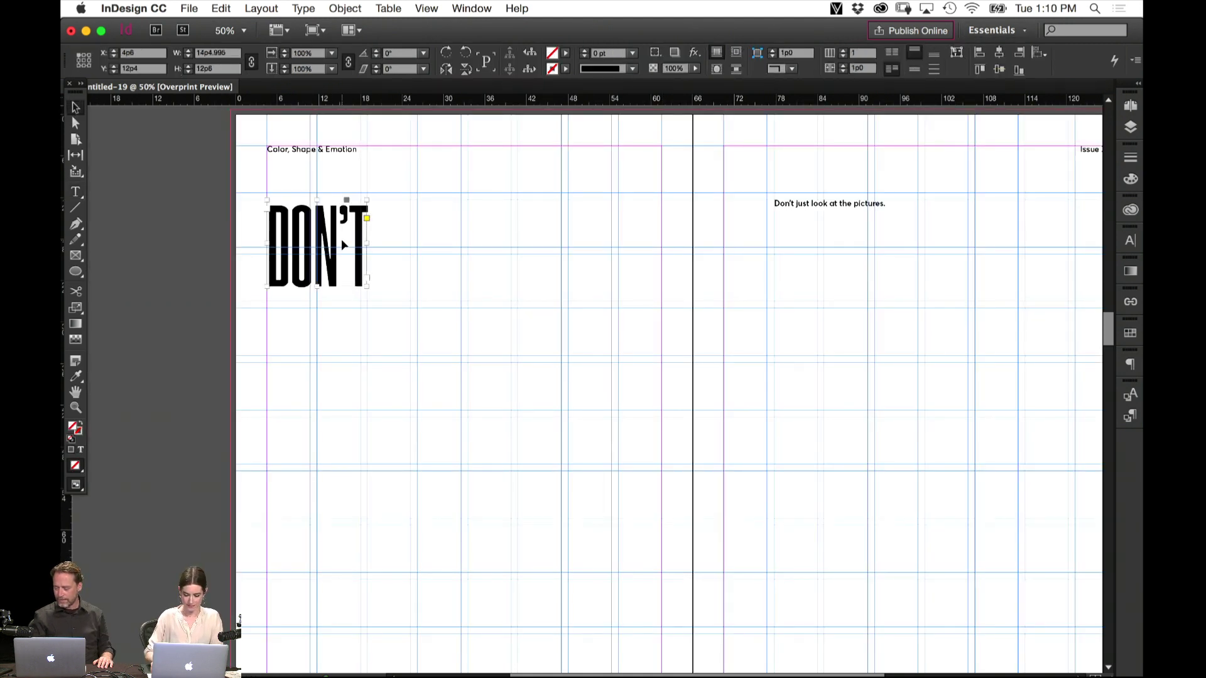
key("shift+Up")
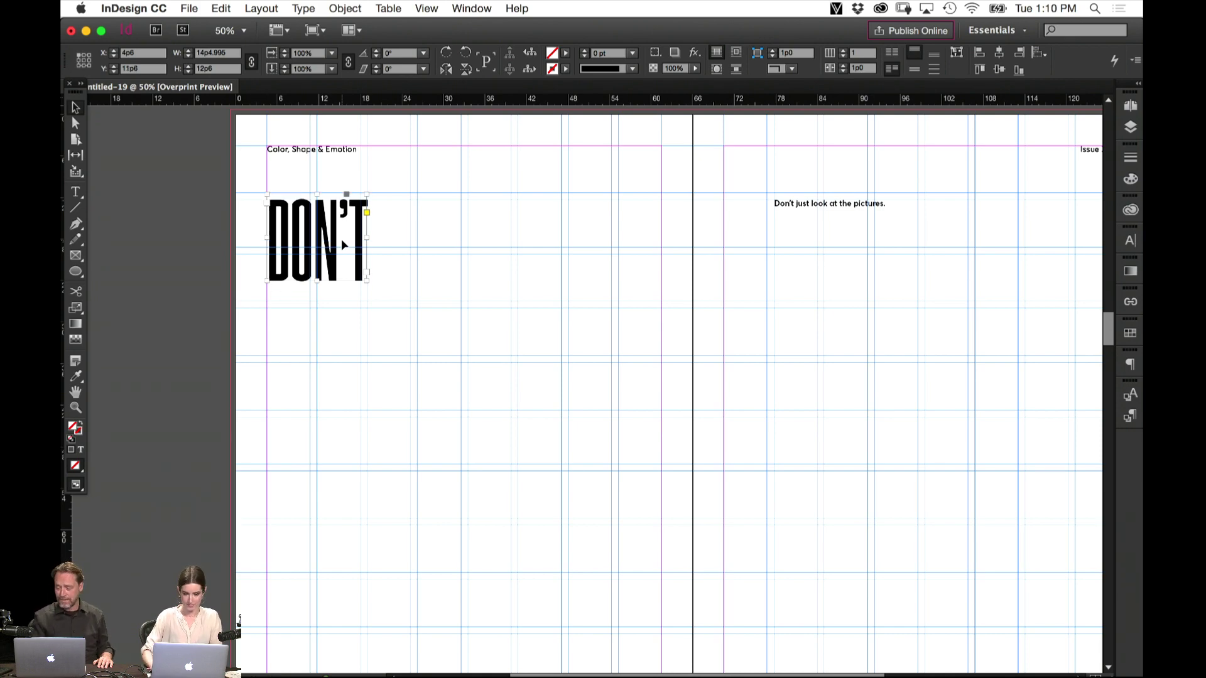
key("Left")
key("Left")
key("Left")
Scale the DON'T frame proportionally to about 57p11 wide by 60p0 high so it spans page 06
scroll(466, 425, "down", 5)
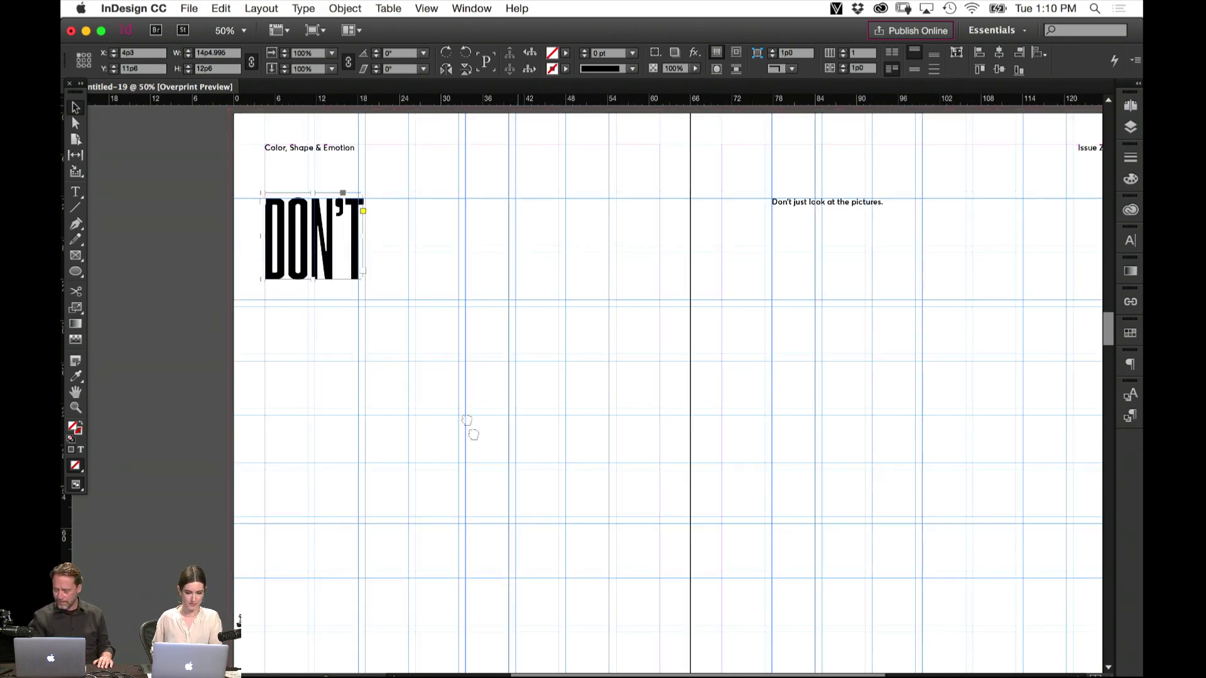
key("s")
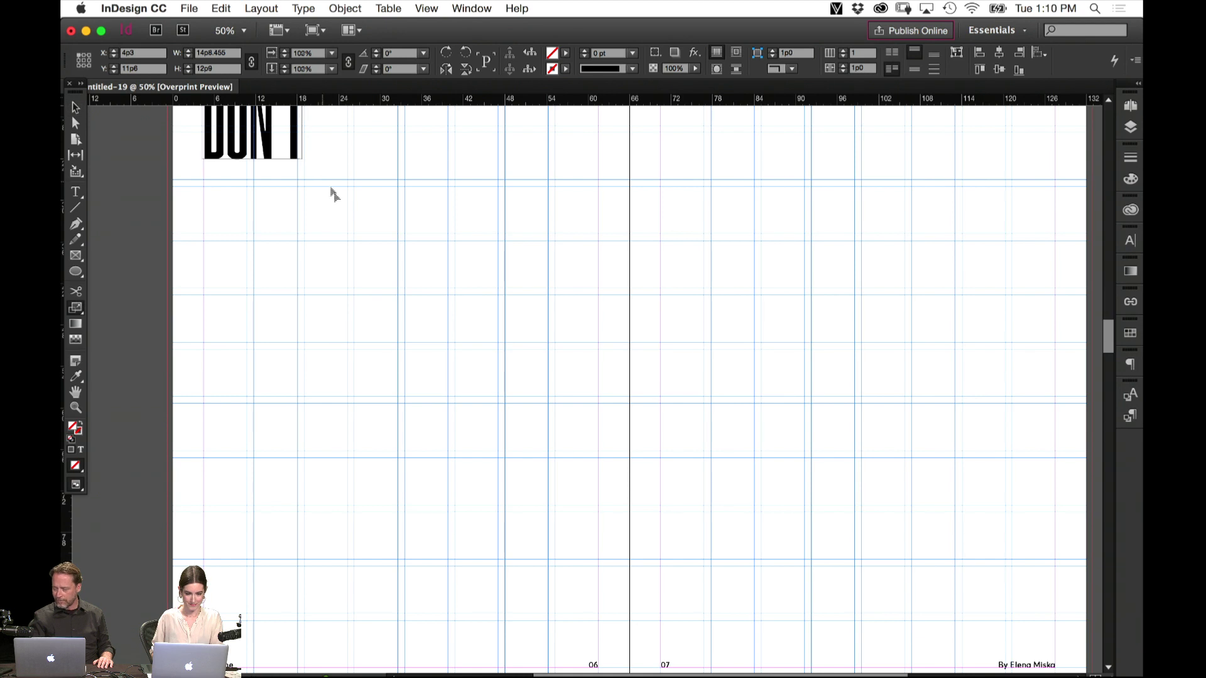
left_click_drag(334, 194, 684, 556)
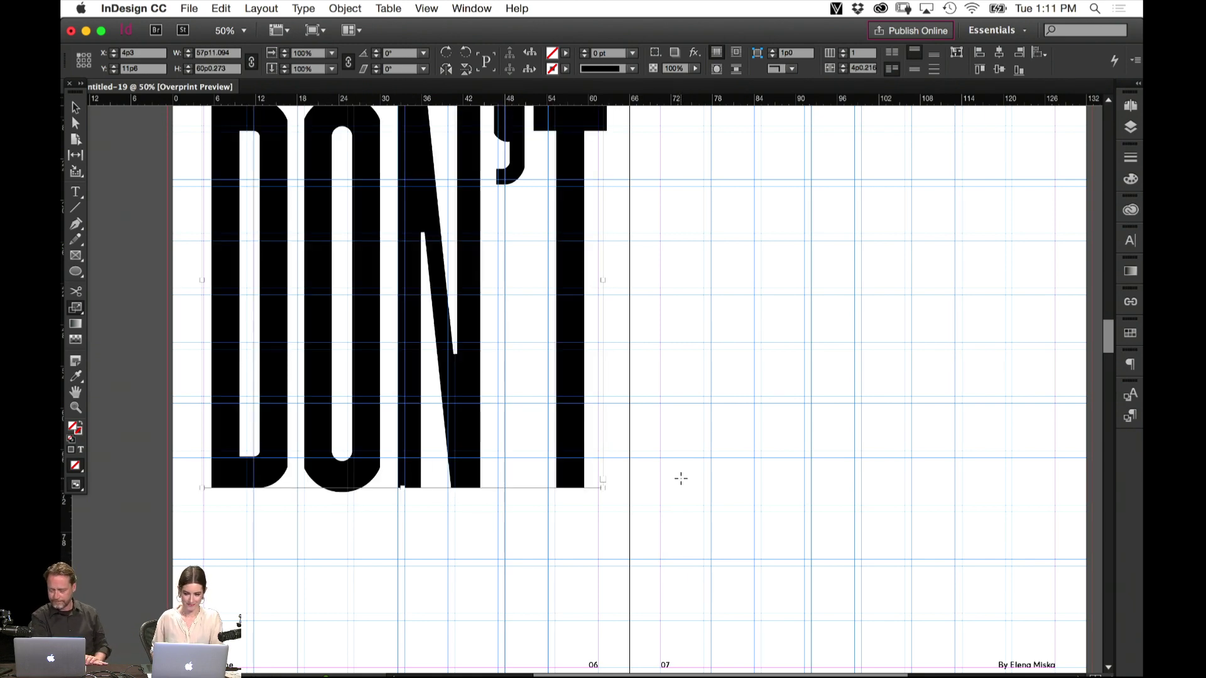
Nudge the enlarged DON'T frame up and left on the grid to X 4p0, Y 9p2
left_click_drag(631, 371, 754, 510)
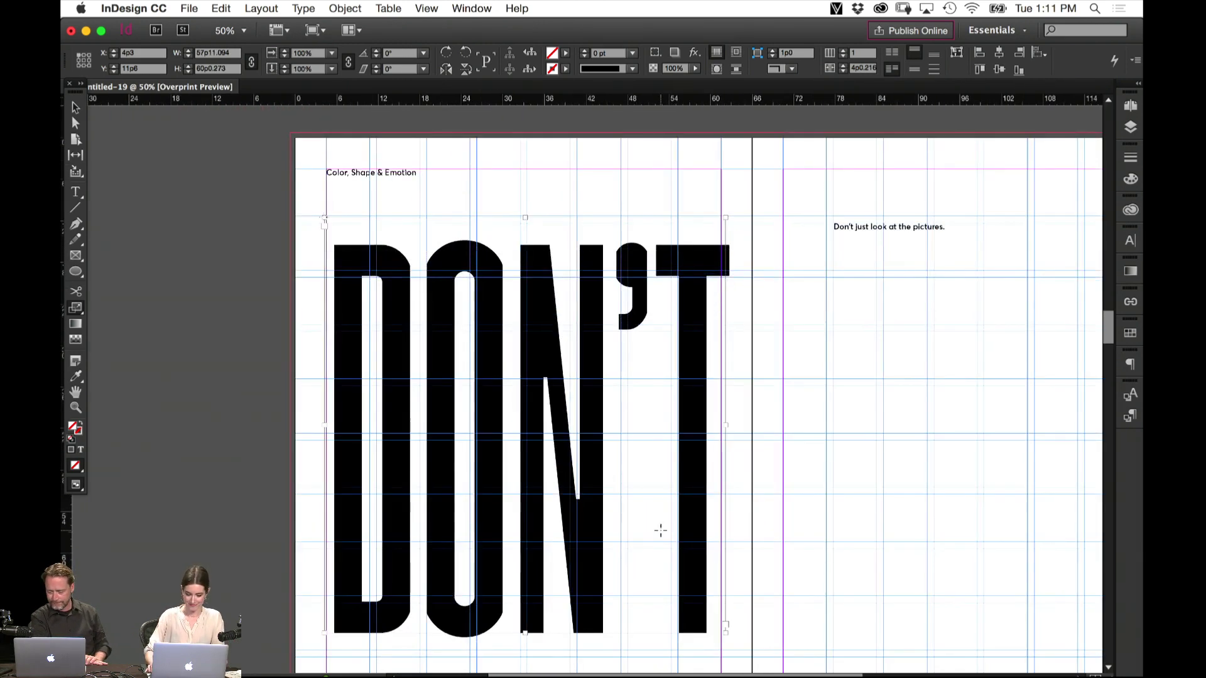
key("shift+Up")
key("shift+Up")
key("shift+Up")
key("Left")
key("Left")
key("Left")
key("Left")
key("Left")
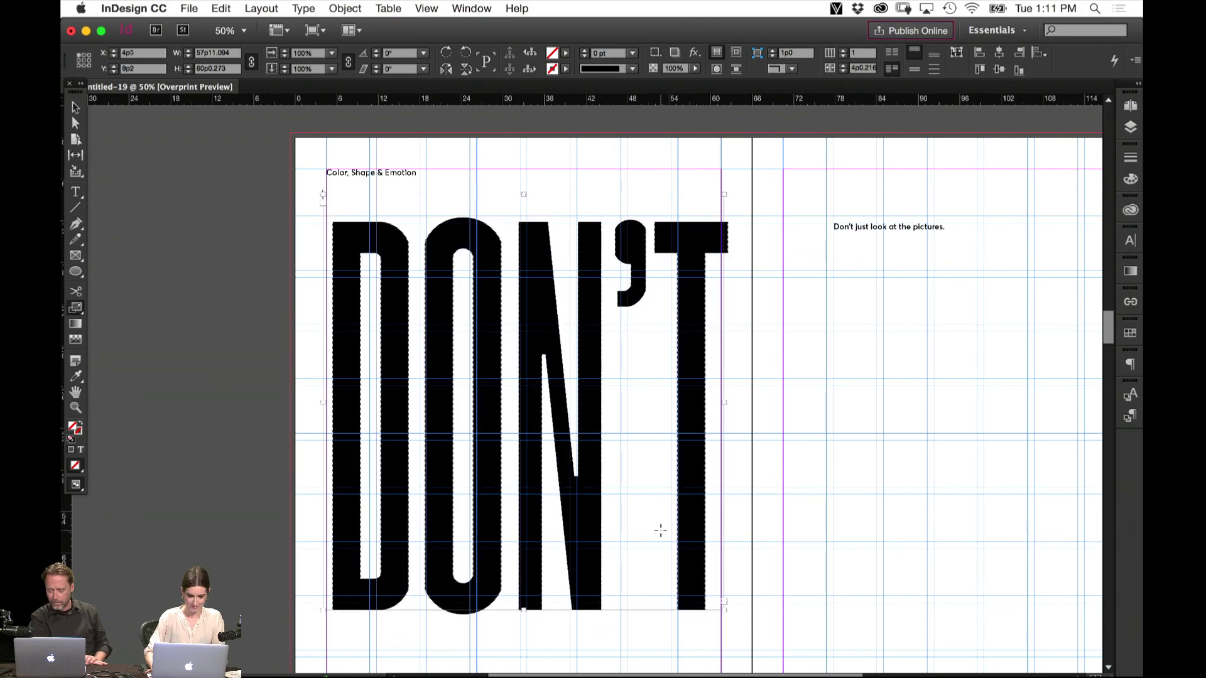
Nudge the DON'T frame down and left to X 3p2, Y 8p4 so its letters align with the page margin, and deselect it
key("Down")
key("Down")
key("Left")
key("Left")
key("Left")
key("Left")
key("Left")
key("Left")
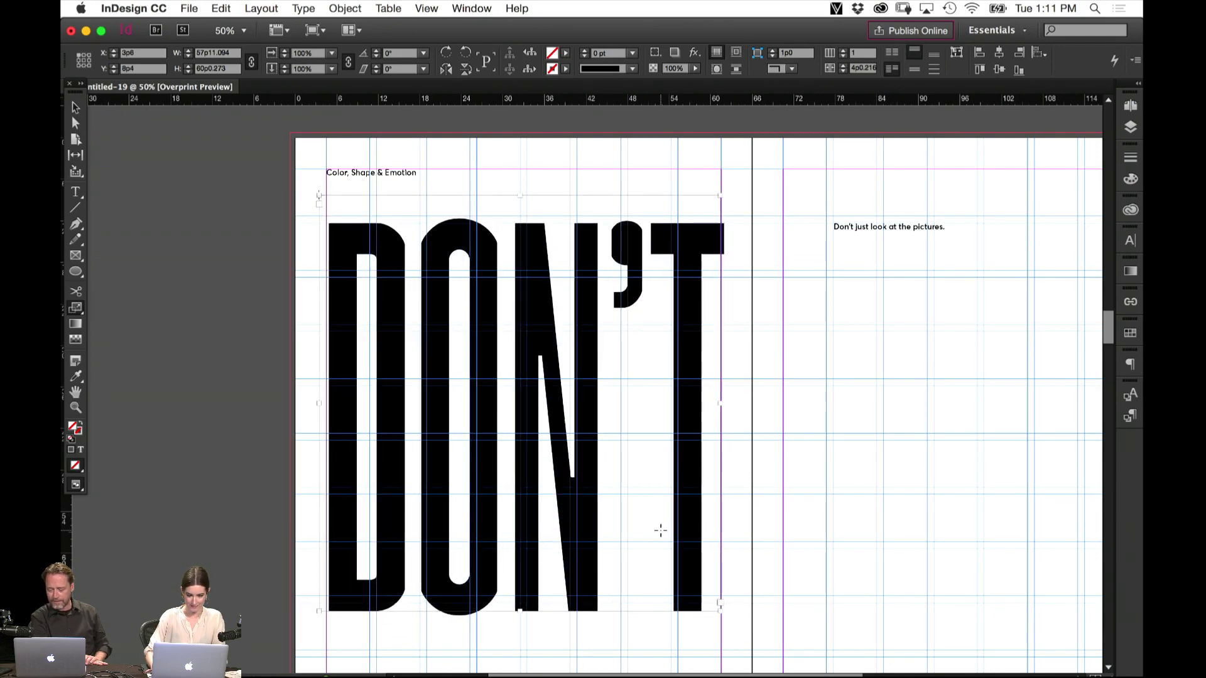
key("Left")
key("Left")
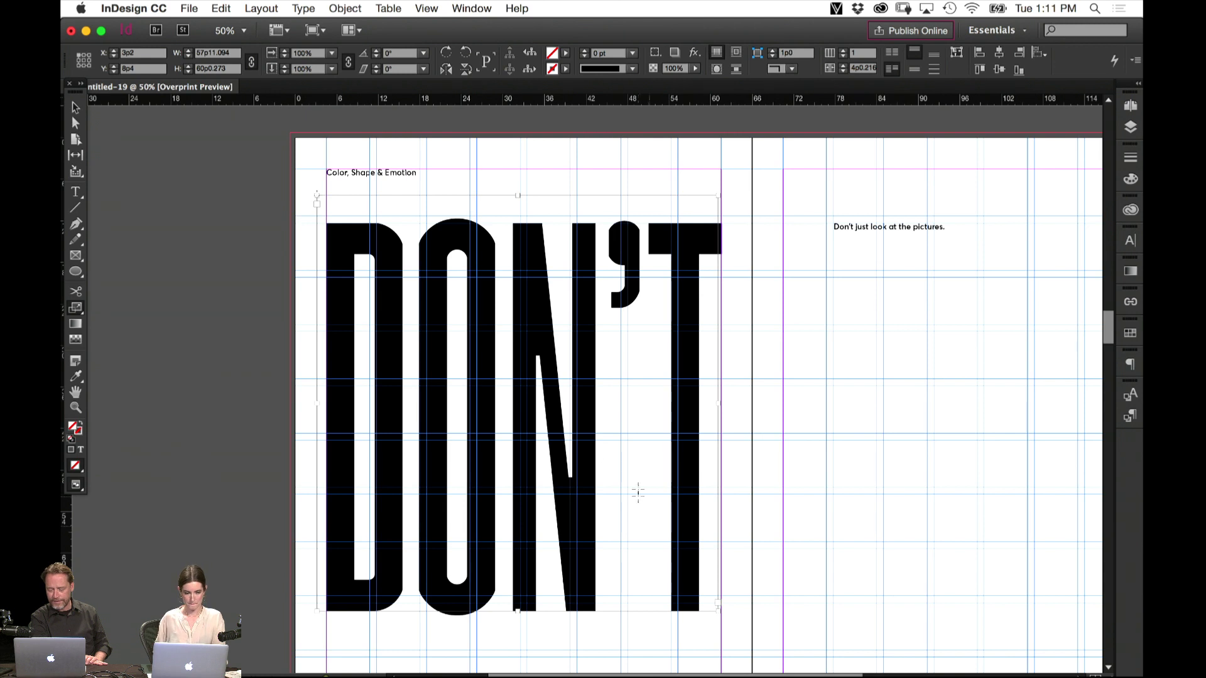
left_click(76, 107)
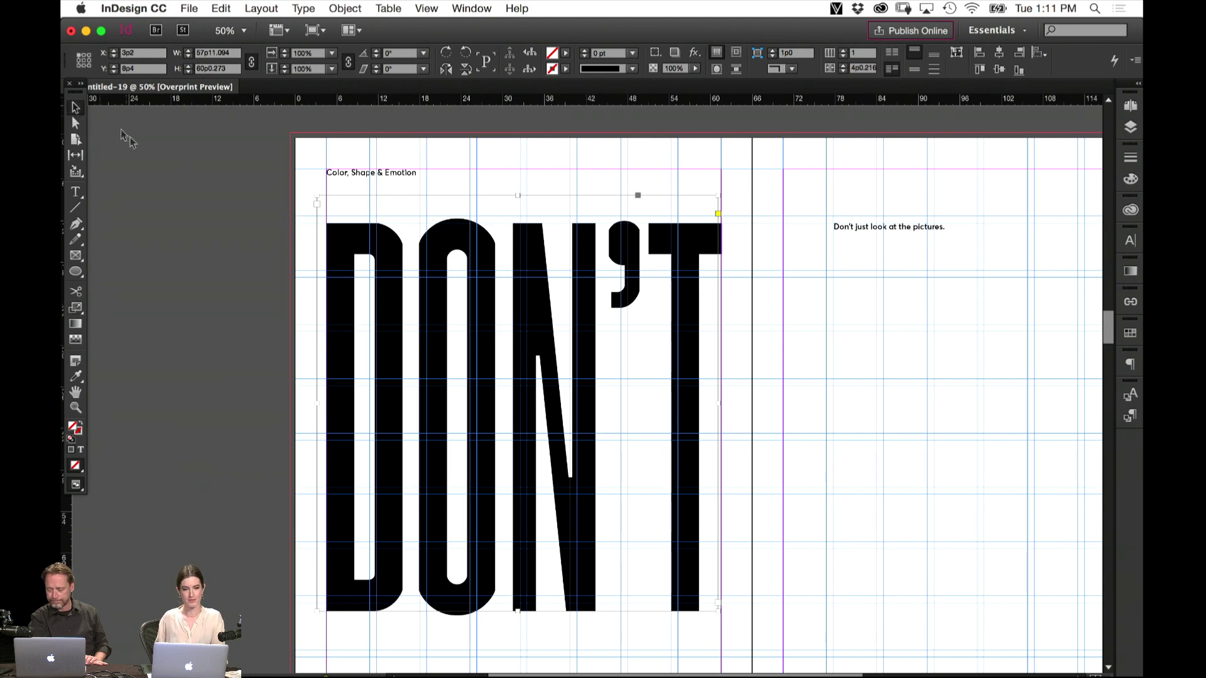
left_click(213, 219)
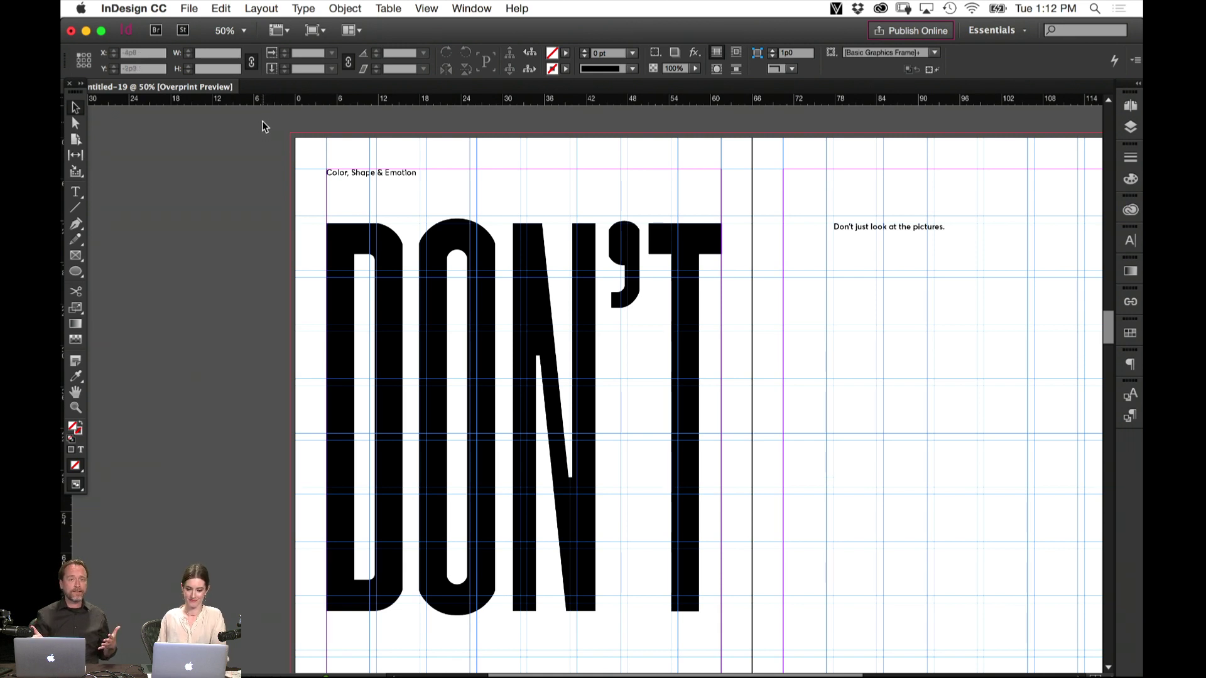
Switch to the preview without guides and review the DON'T spread alongside the neighbouring spreads
key("w")
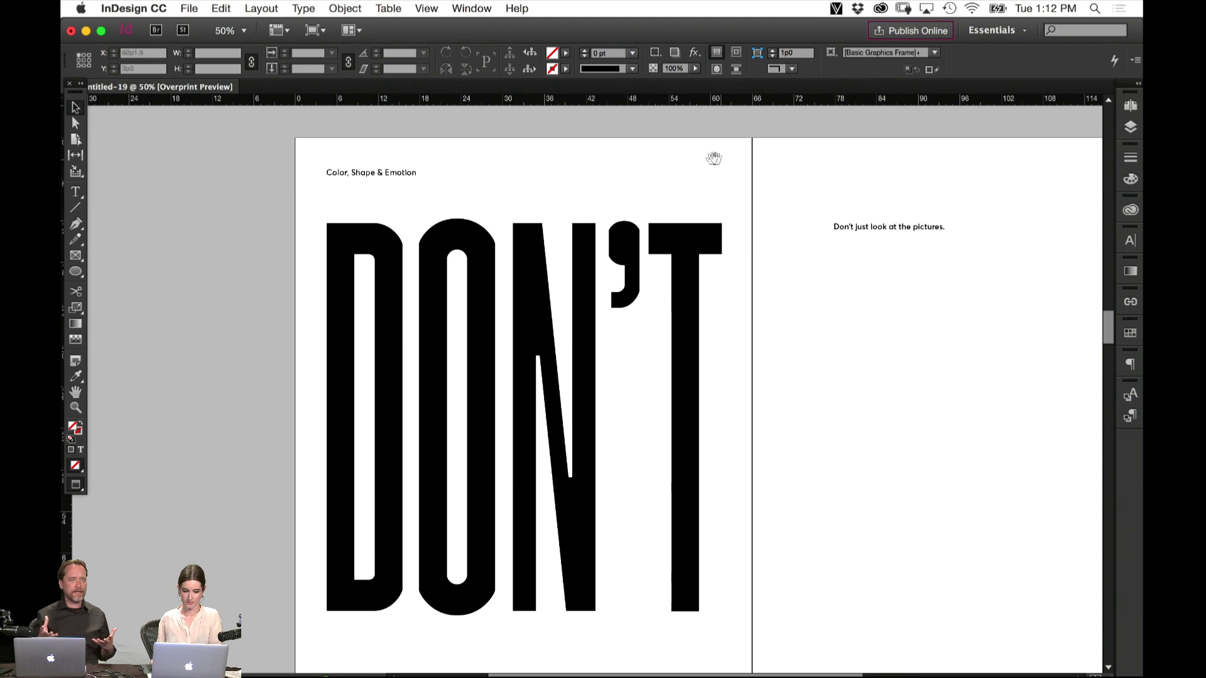
left_click_drag(714, 159, 541, 519)
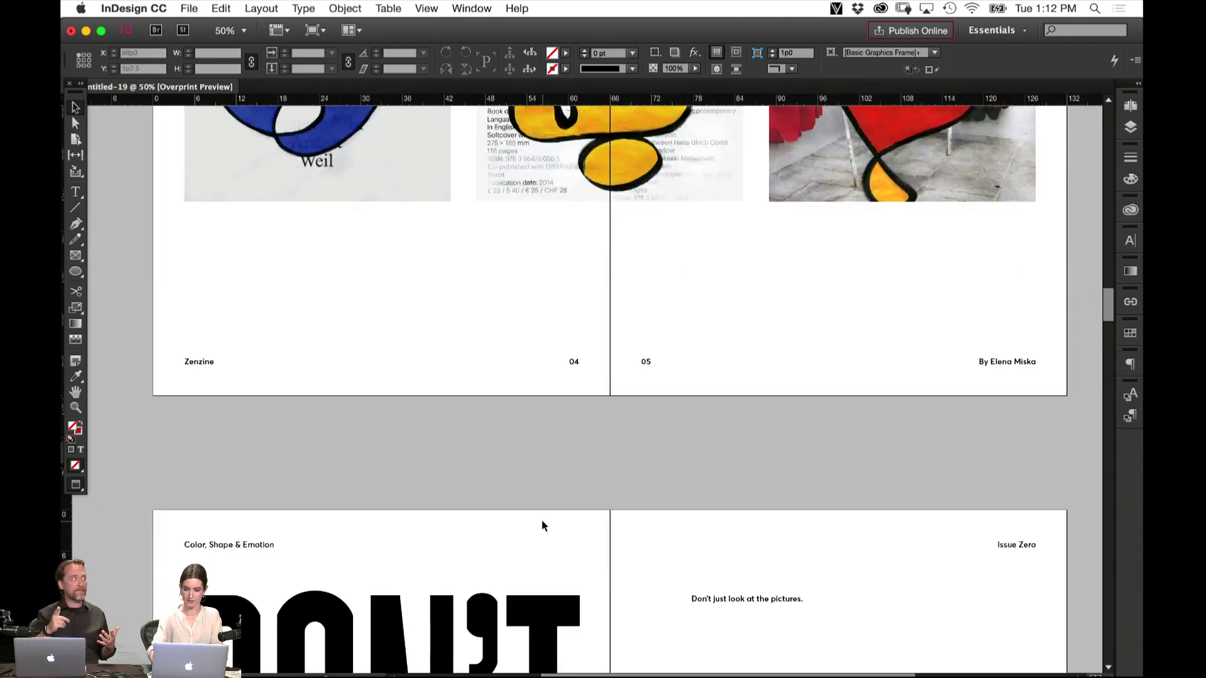
key("super+minus")
key("super+minus")
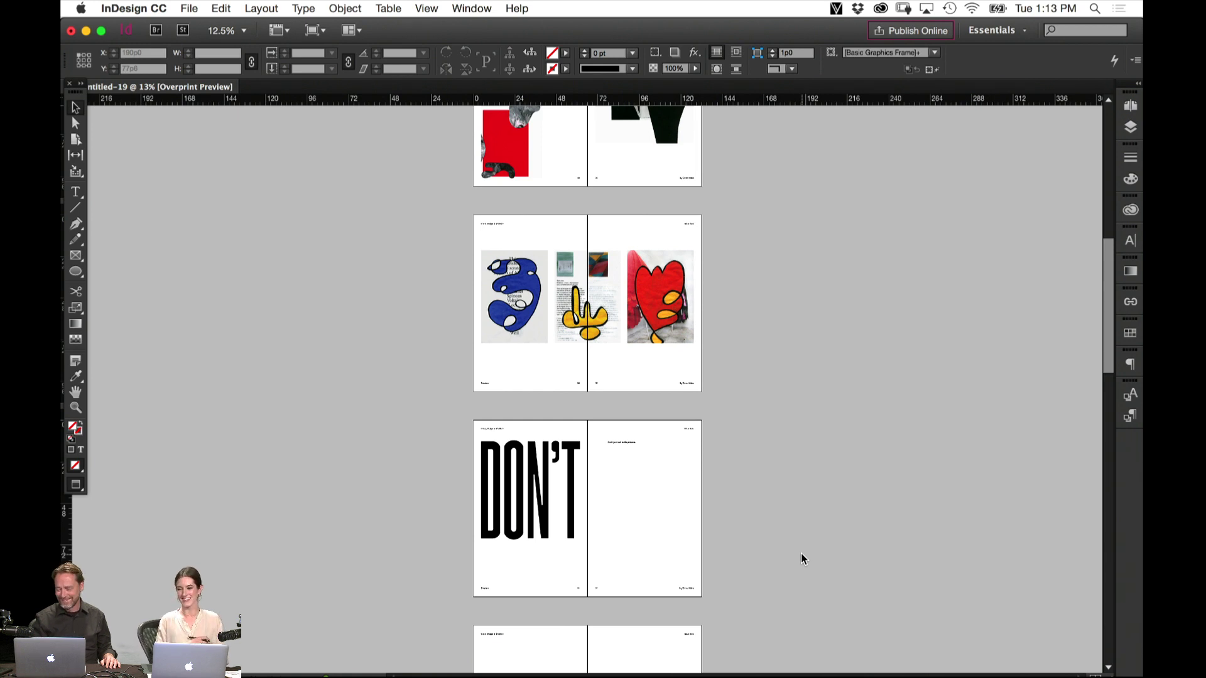
key("super+equal")
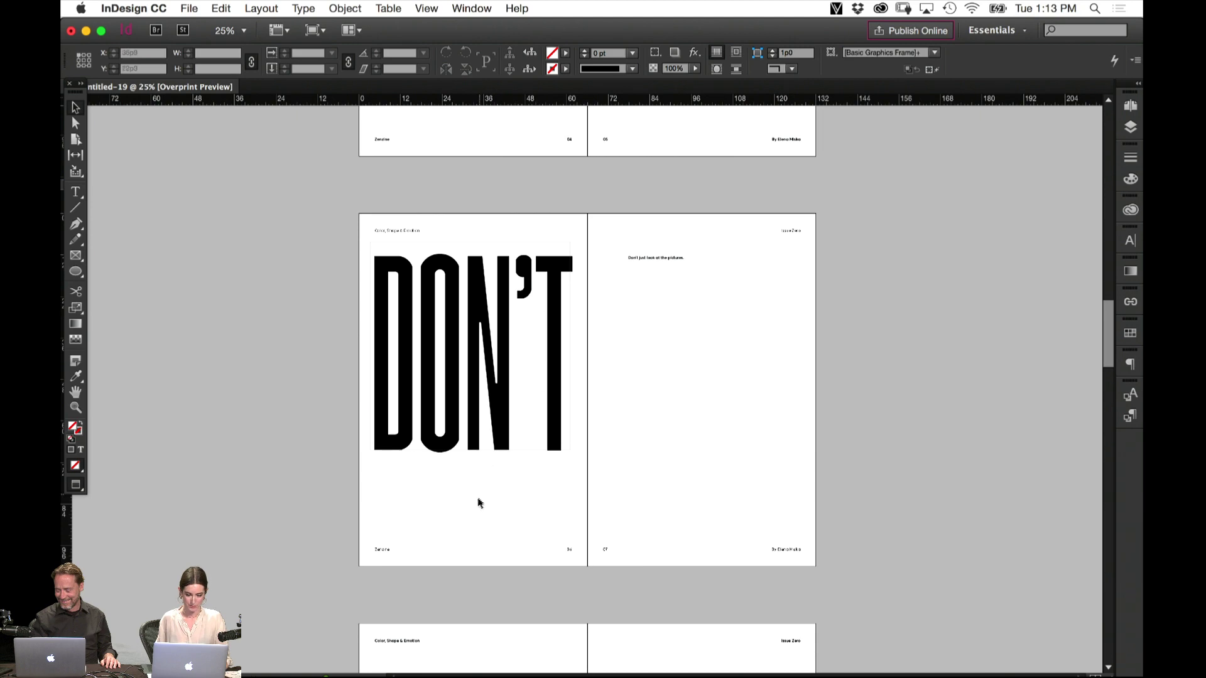
left_click_drag(496, 466, 608, 419)
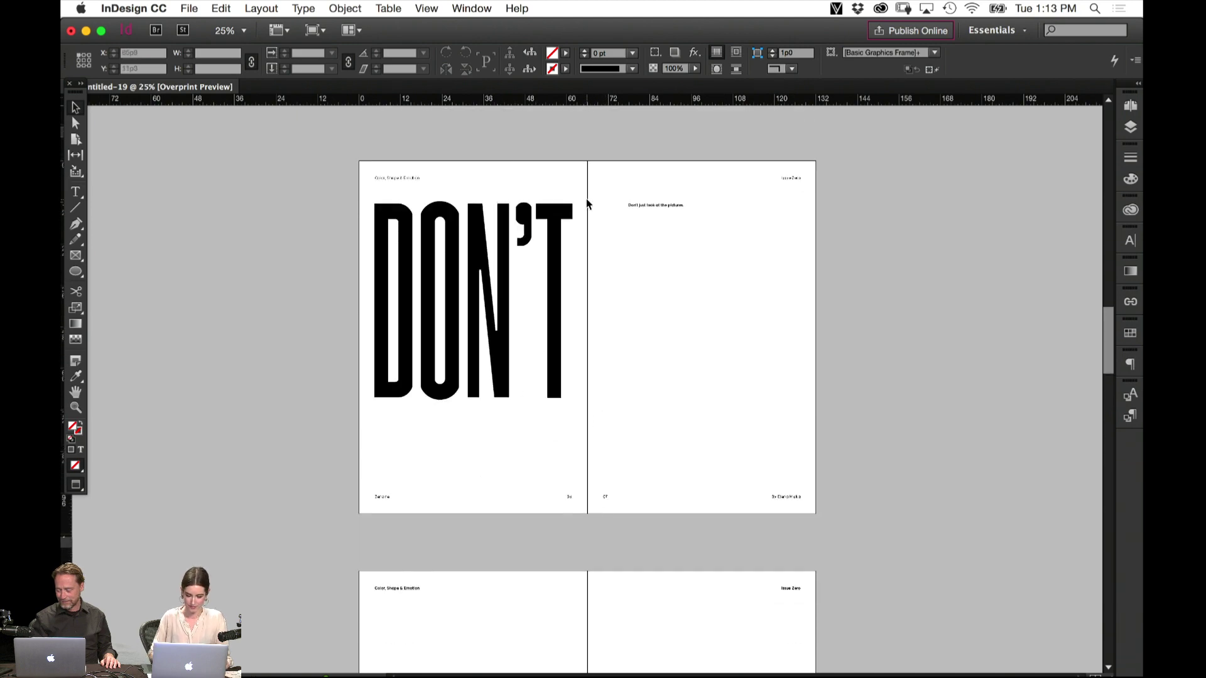
Tighten the kerning between the N and the apostrophe in the DON'T heading
key("super+equal")
key("super+equal")
left_click_drag(571, 285, 875, 377)
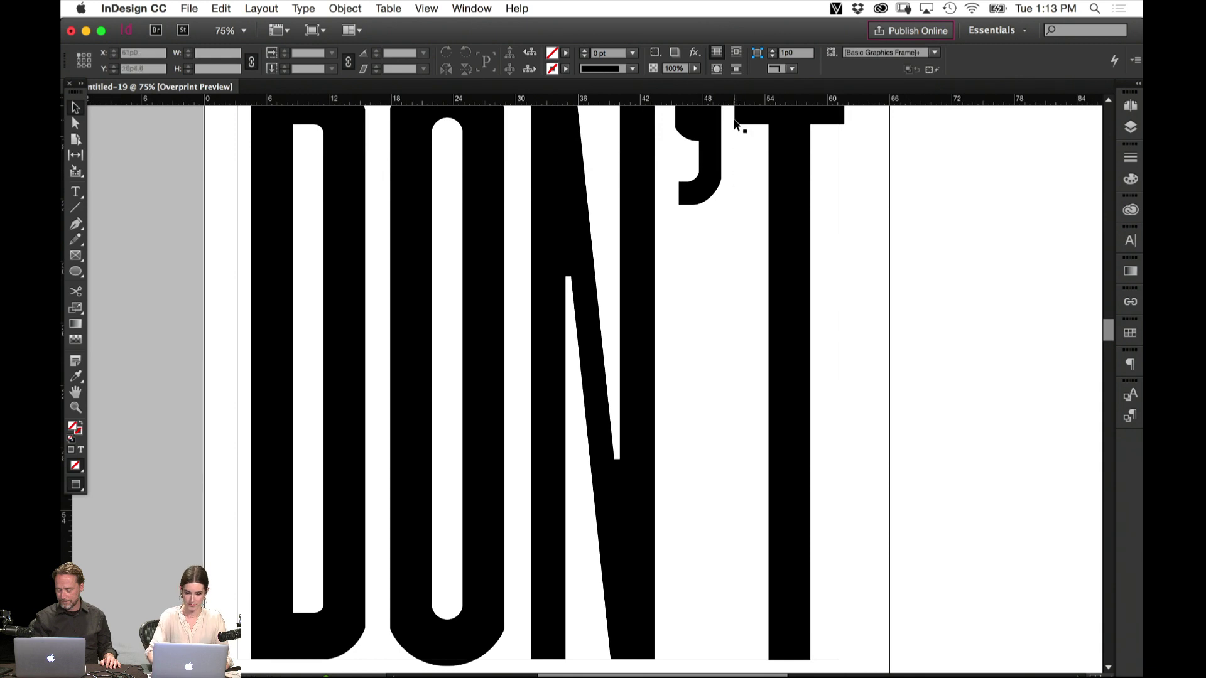
key("super+minus")
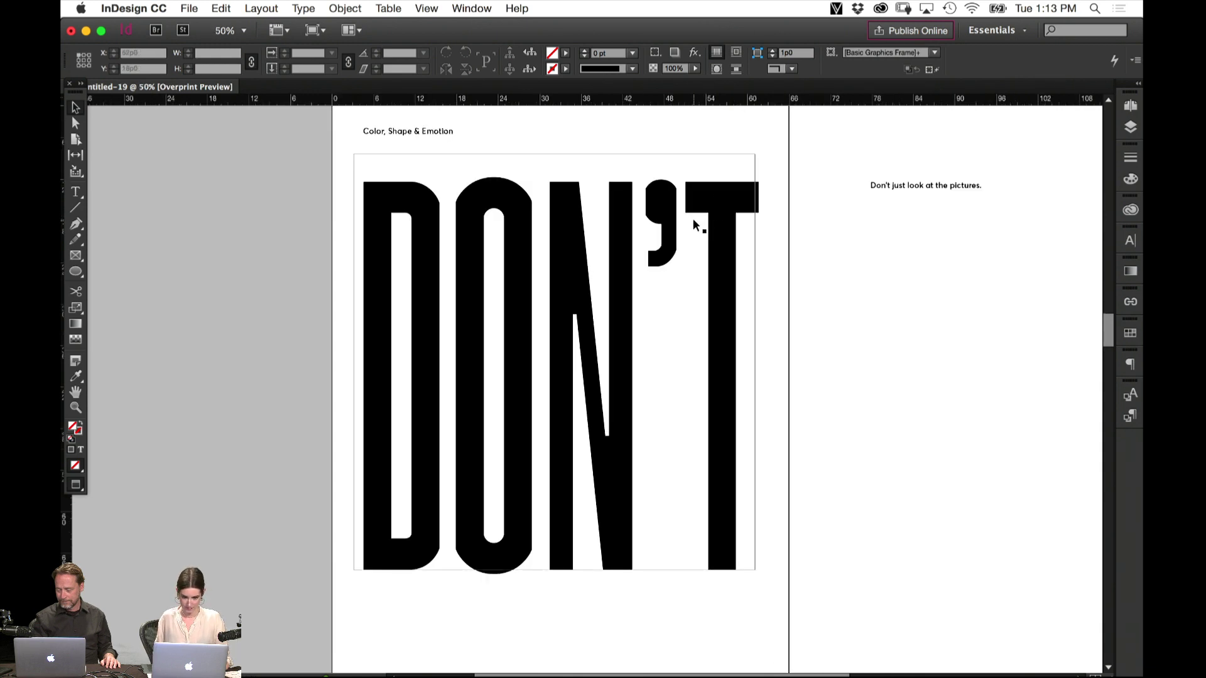
key("t")
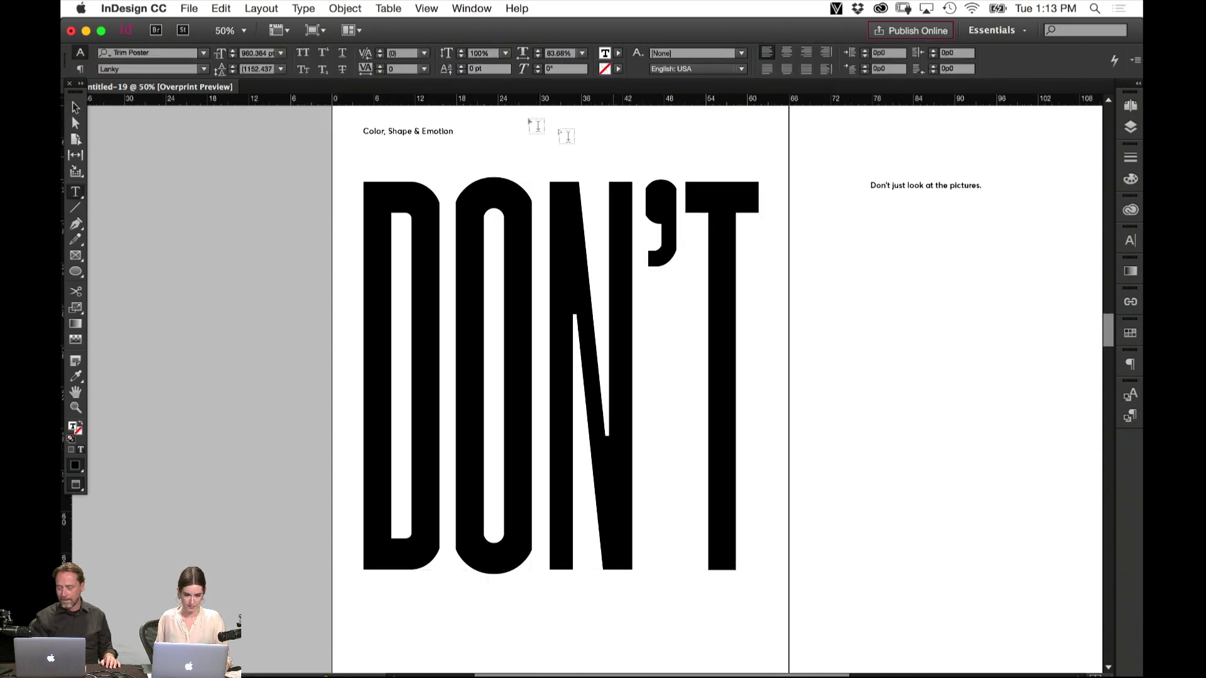
left_click(640, 189)
left_click(425, 53)
left_click(442, 145)
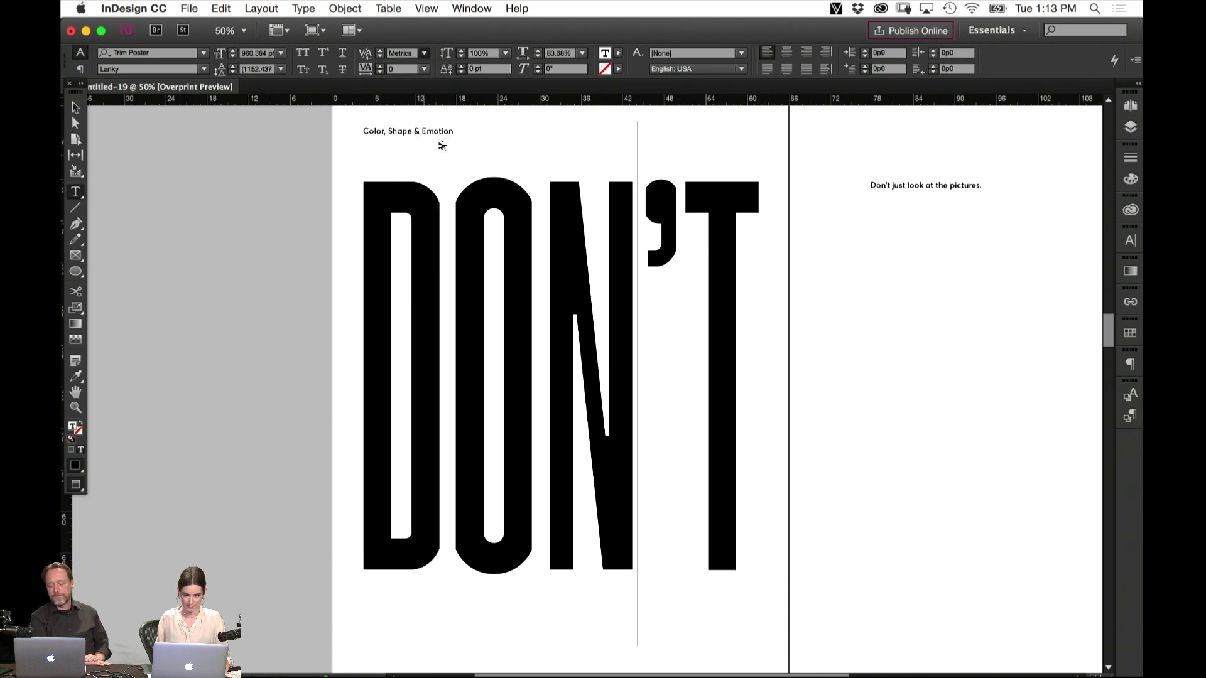
key("Right")
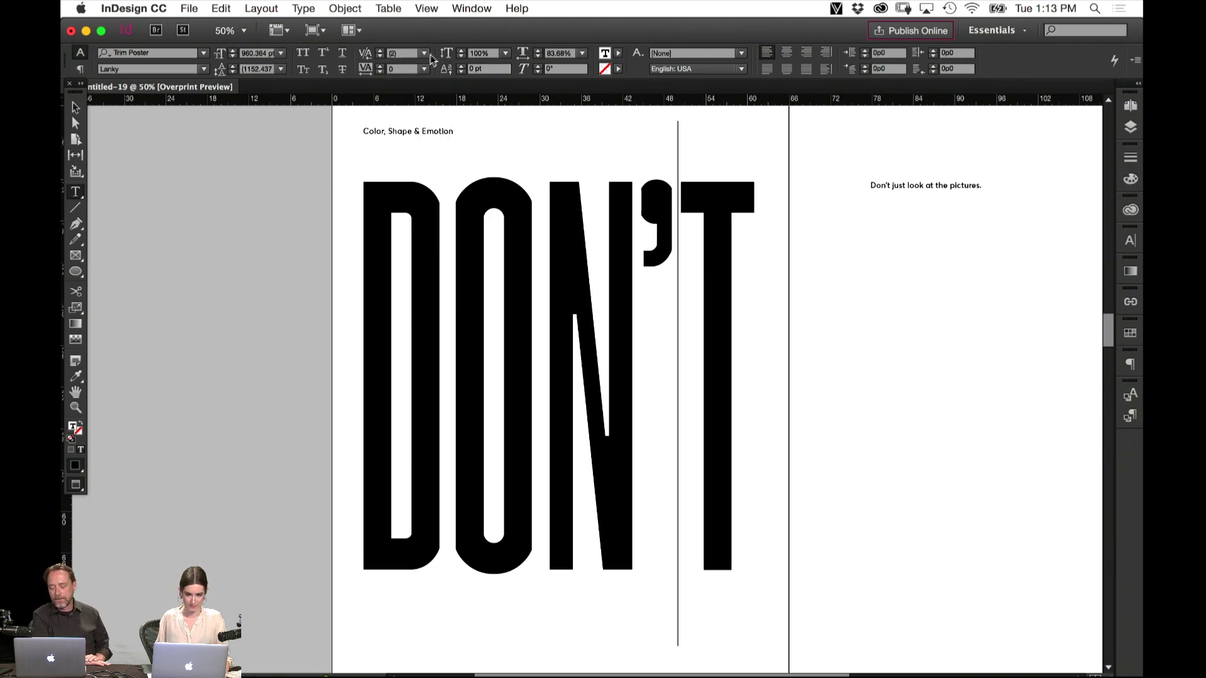
Try Metrics kerning between the apostrophe and the T of DON'T, undo it, and deselect the heading
left_click(426, 52)
left_click(425, 157)
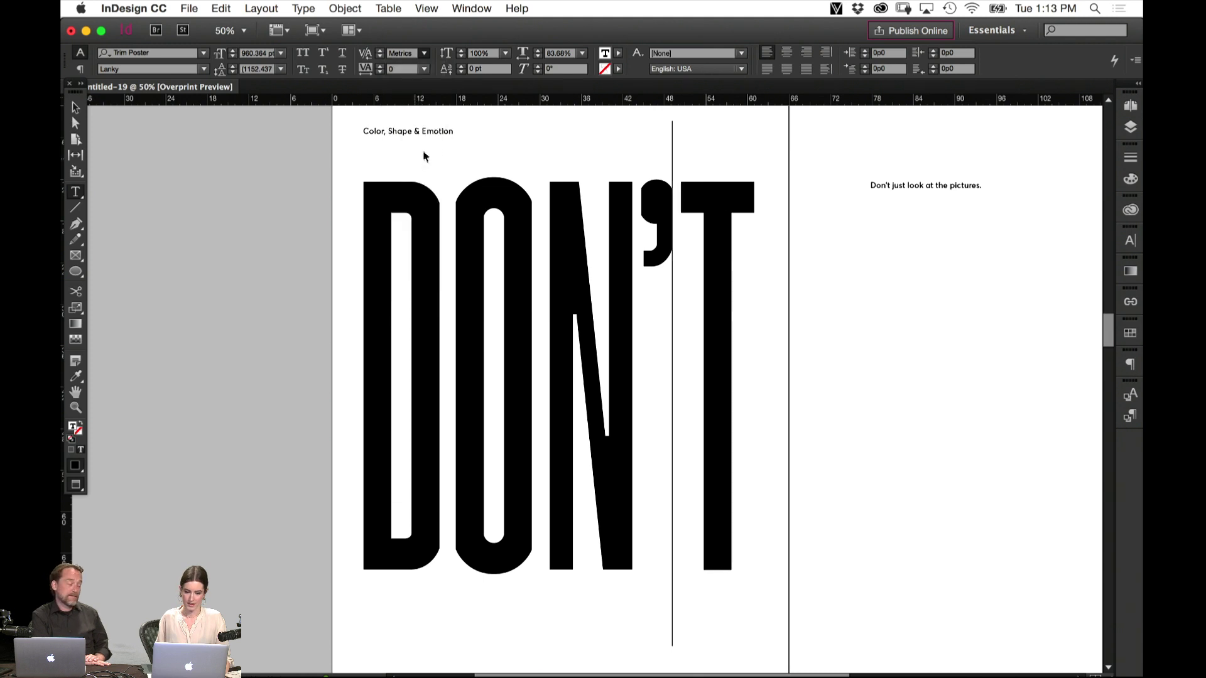
key("super+z")
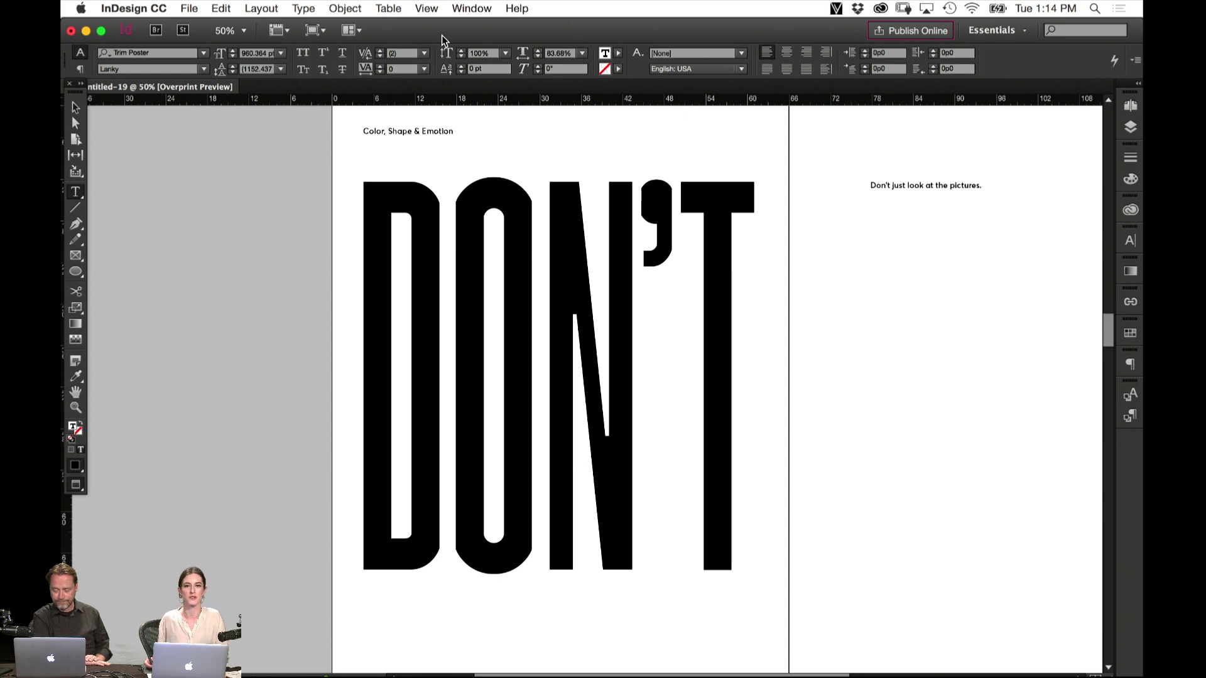
left_click(75, 105)
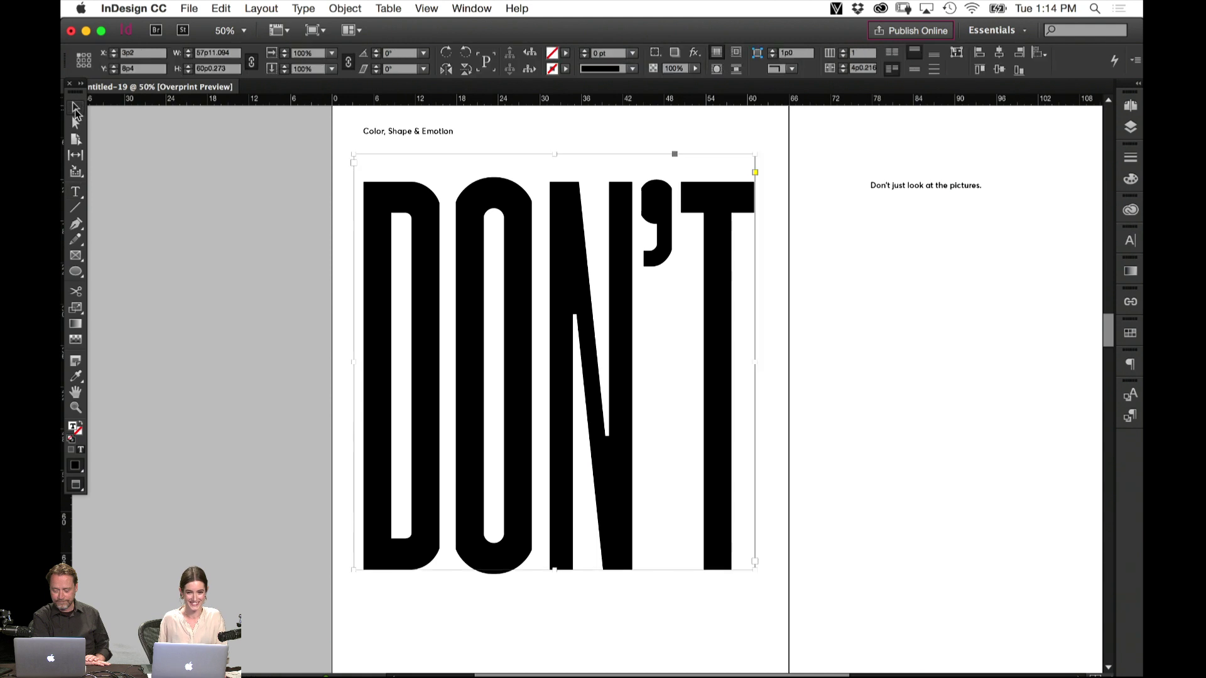
left_click(211, 313)
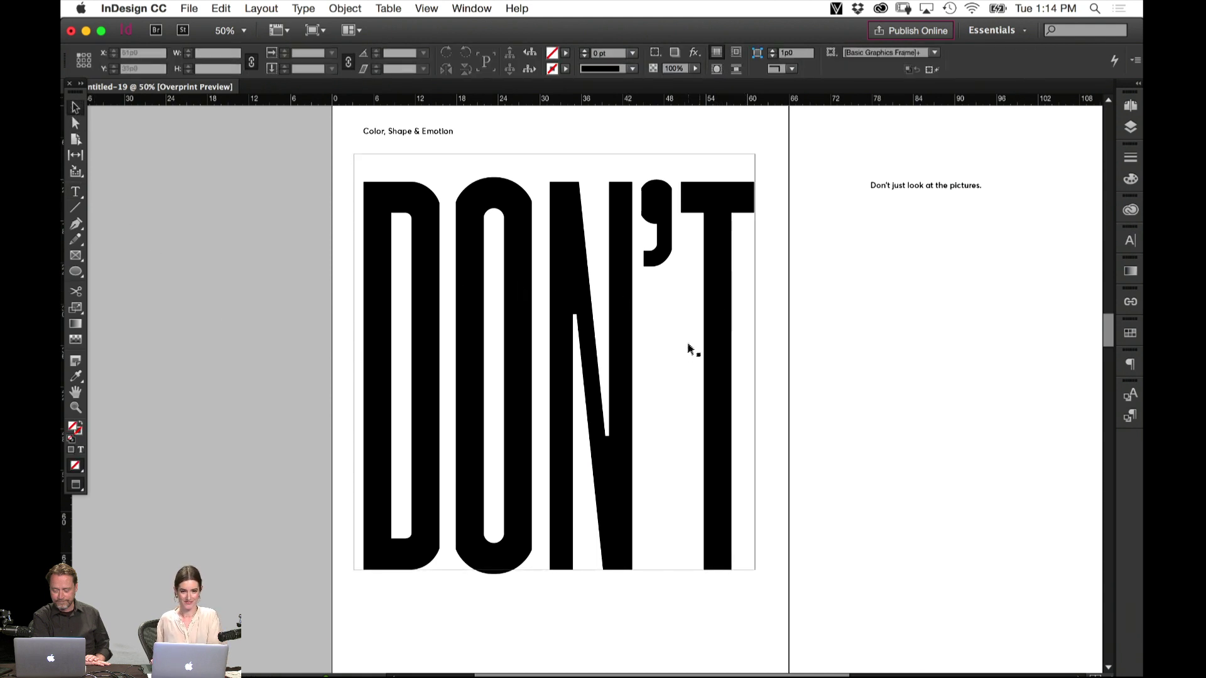
Duplicate the DON'T frame onto page 07, widen the copy to about 87p3, and place it at X 70p4.5, Y 8p6.363
left_click_drag(627, 404, 644, 338)
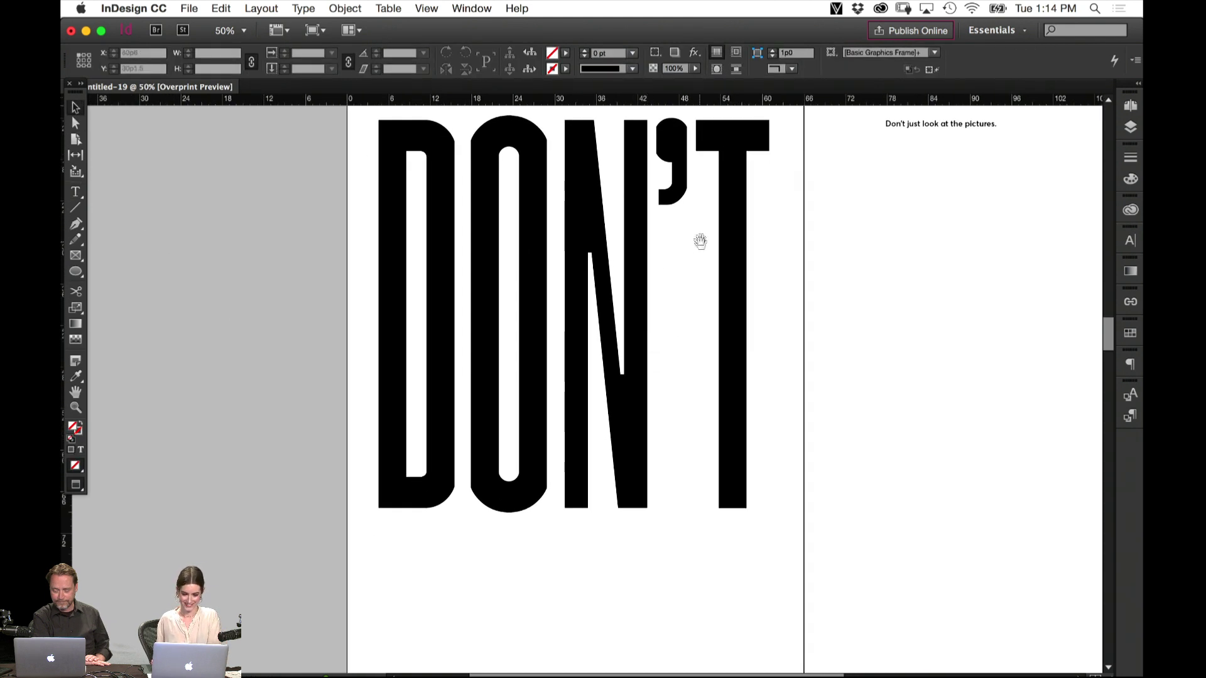
left_click_drag(910, 274, 603, 275)
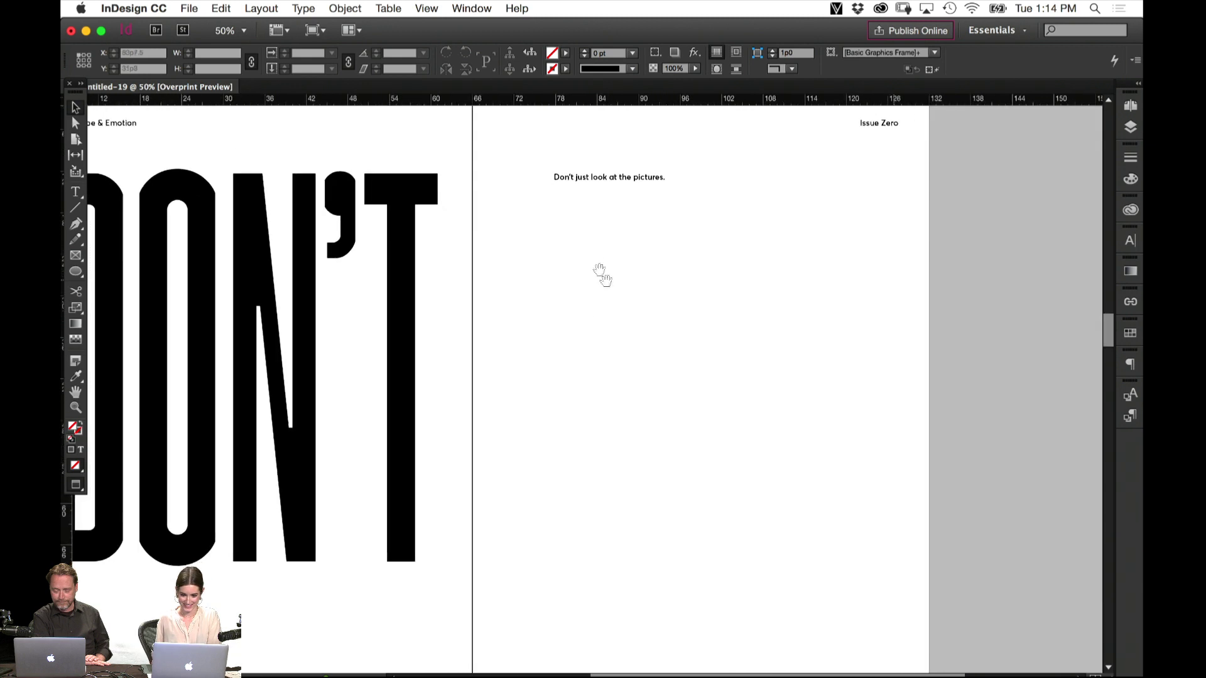
double_click(609, 181)
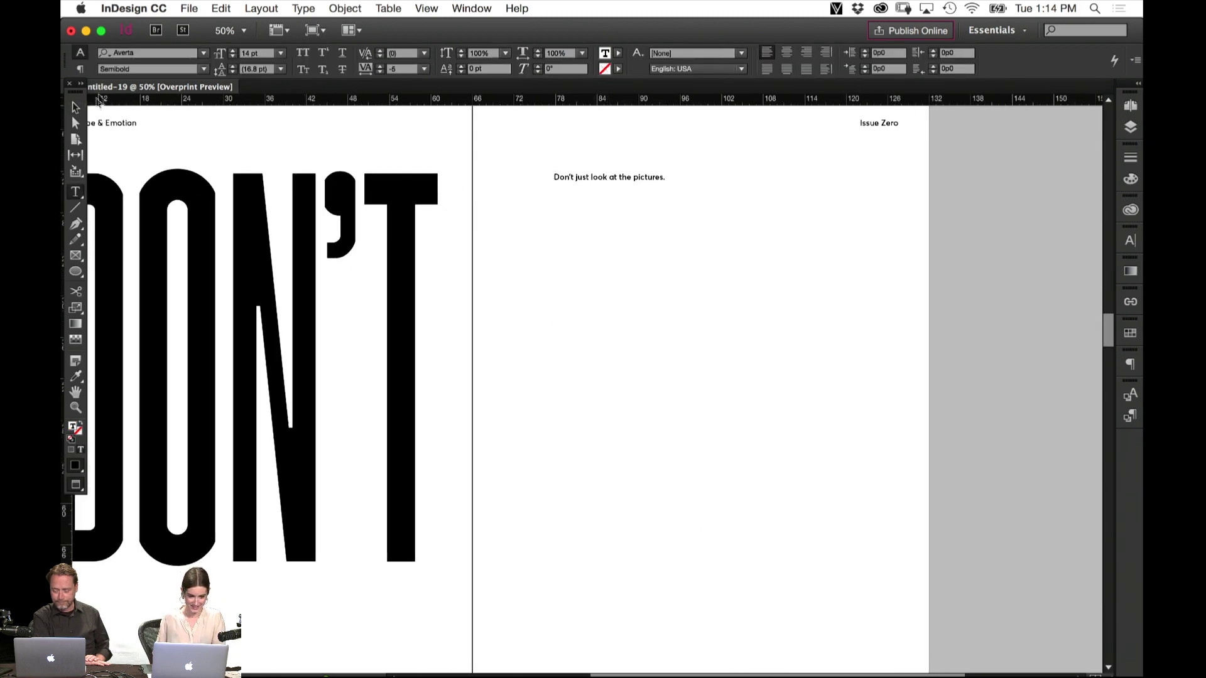
key("Escape")
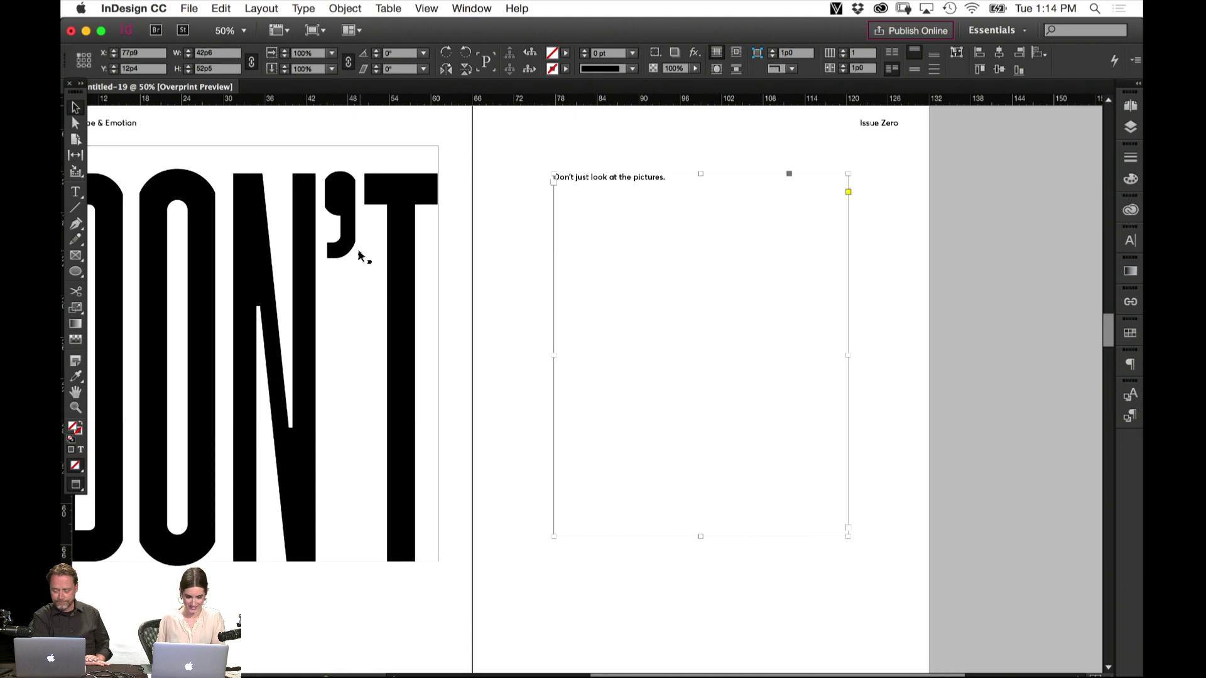
left_click_drag(293, 257, 620, 273)
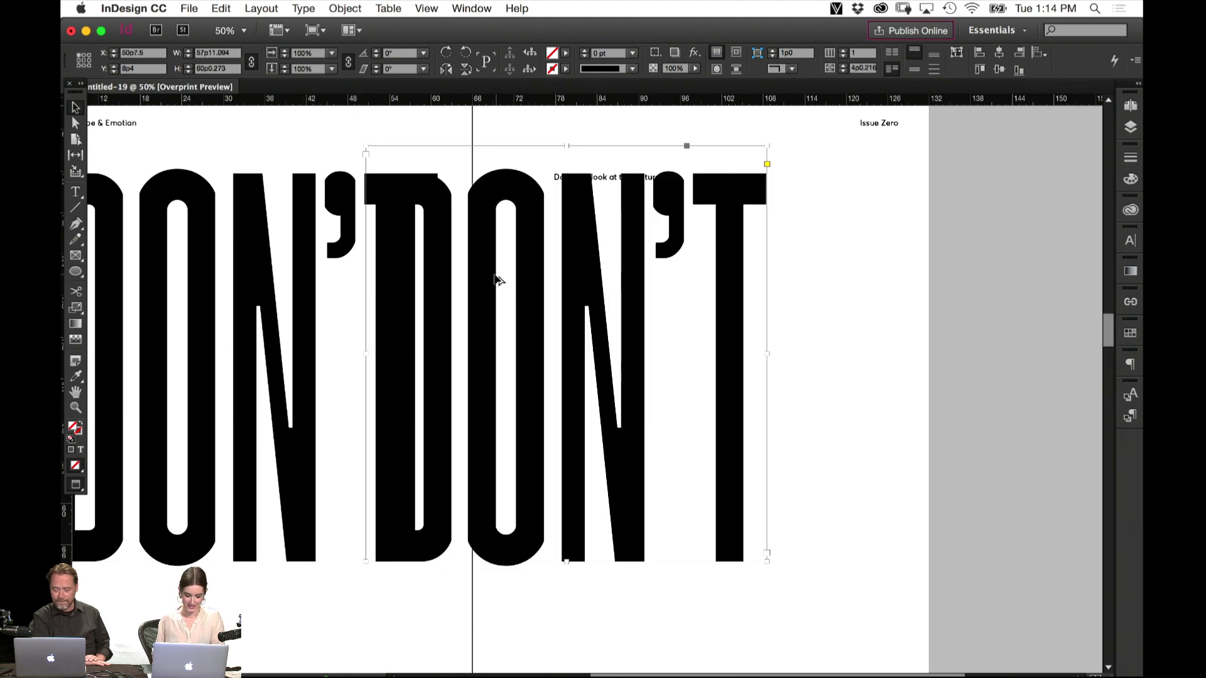
double_click(498, 281)
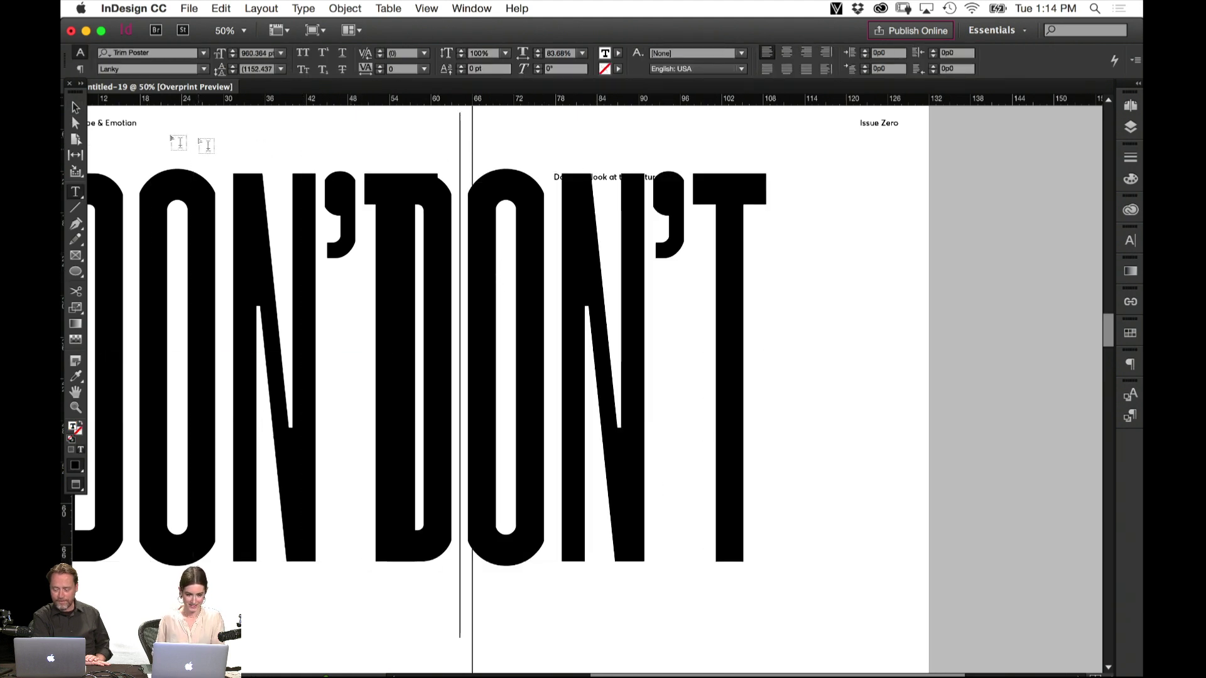
key("Escape")
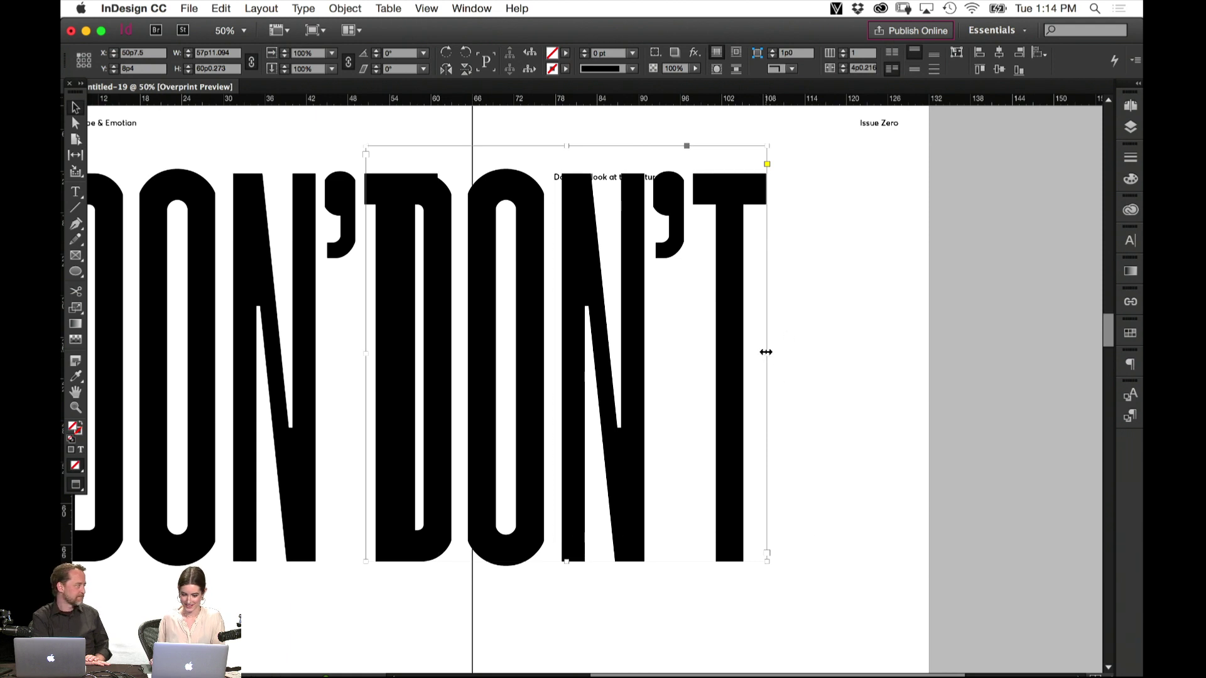
left_click_drag(766, 352, 969, 350)
left_click_drag(398, 342, 512, 327)
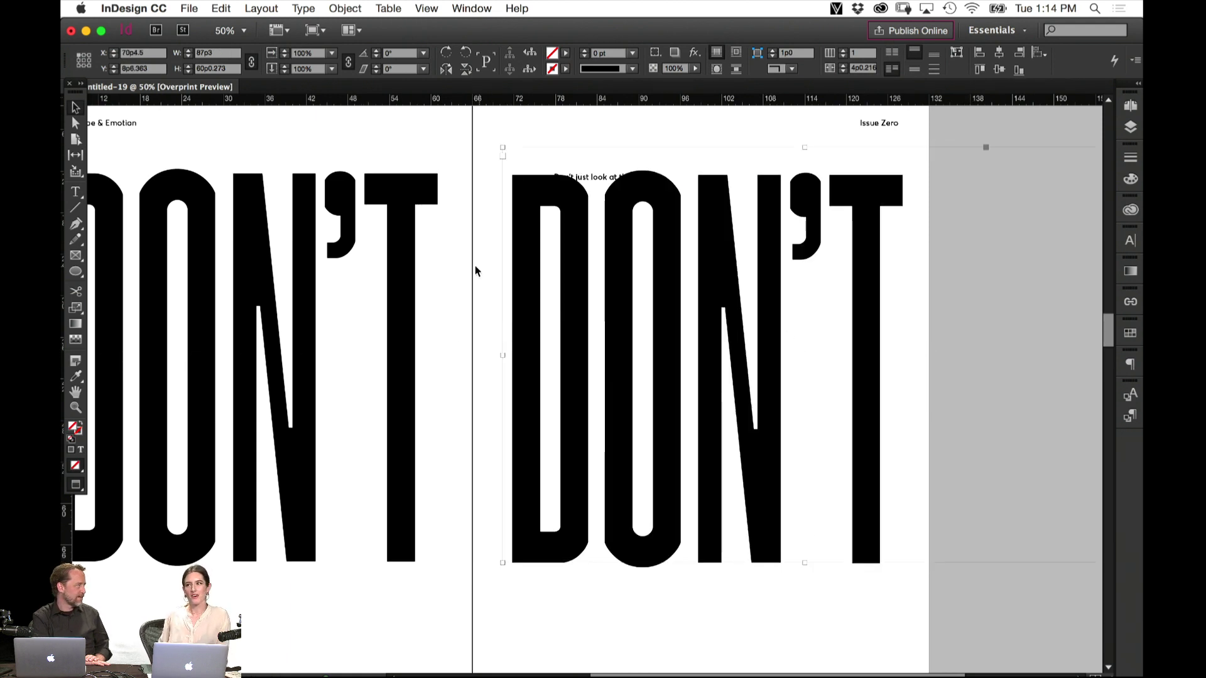
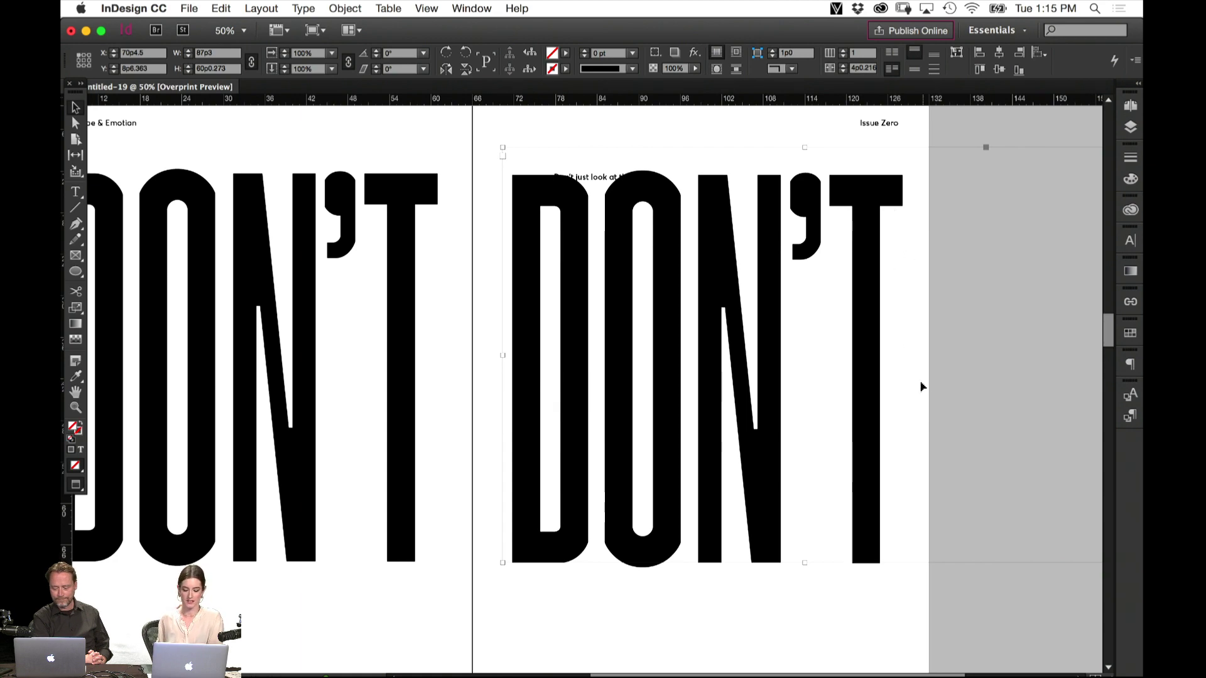
Replace DON'T in the page 07 copy with an all-caps word beginning PICTUR
left_click_drag(901, 412, 778, 417)
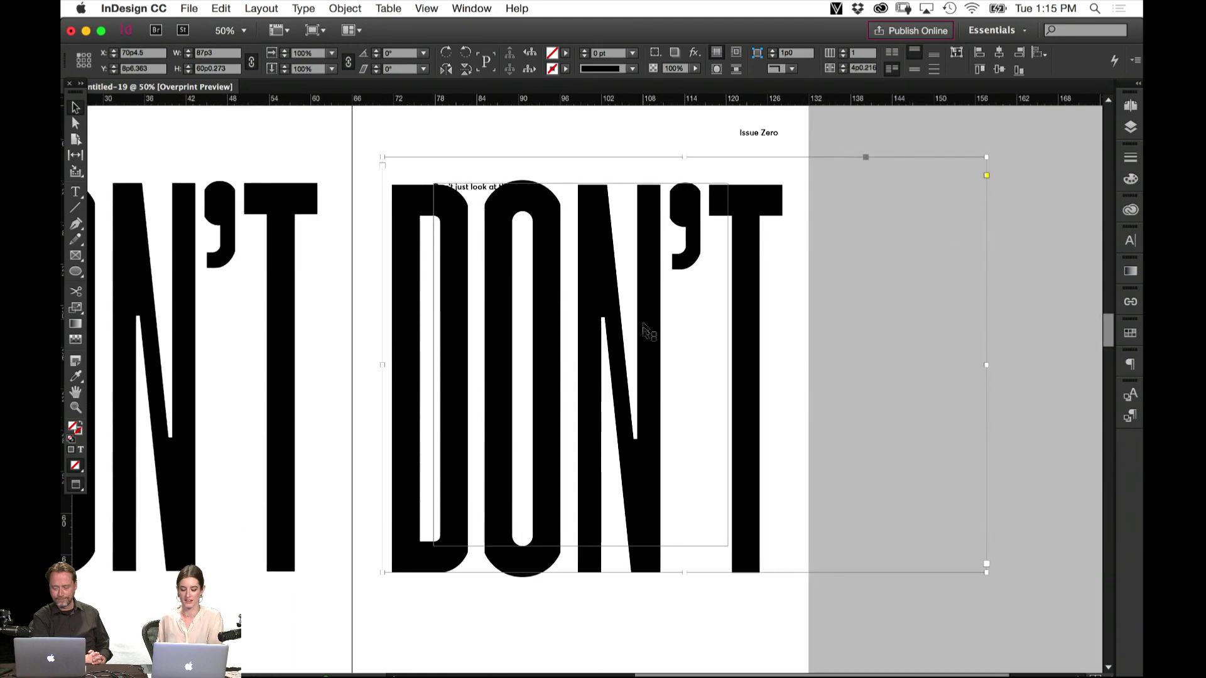
key("t")
key("super+z")
key("super+z")
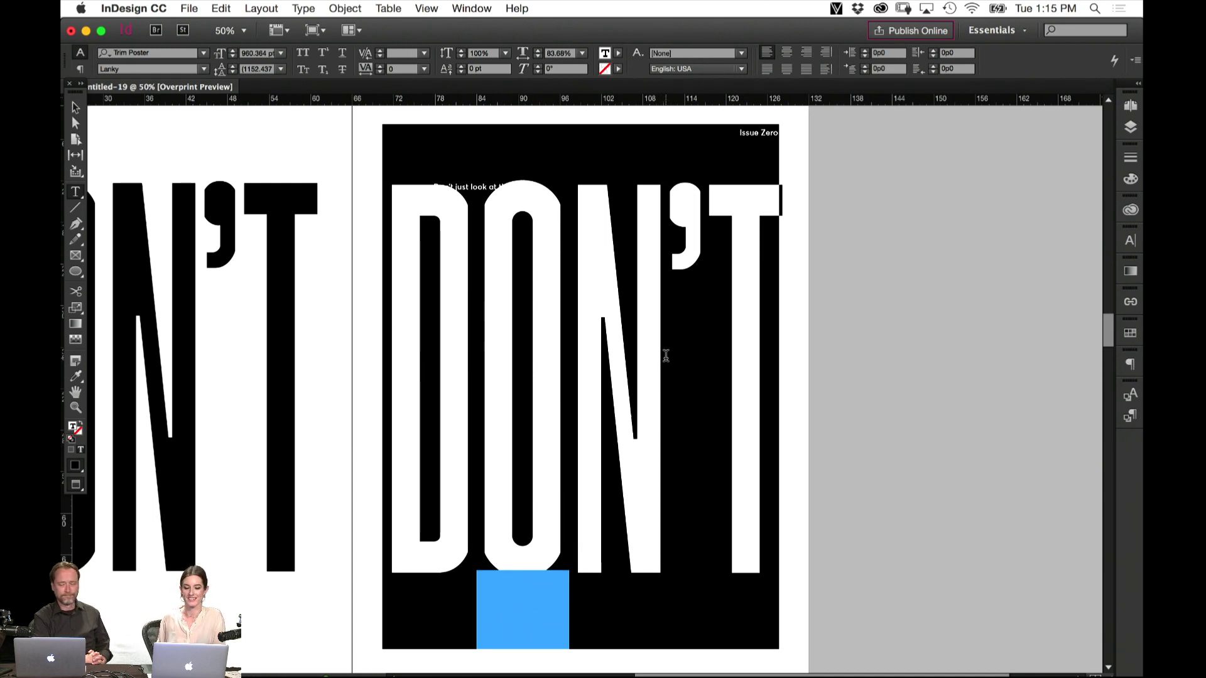
key("super+z")
key("super+z")
key("super+z")
key("super+z")
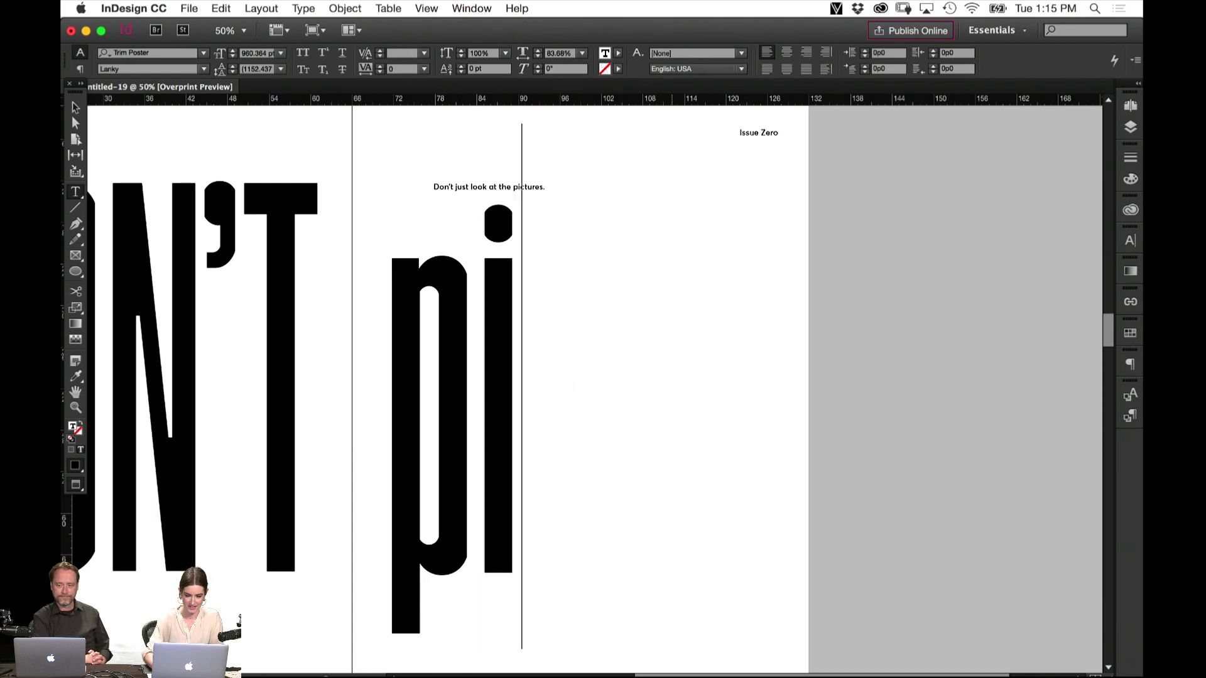
type("pictur")
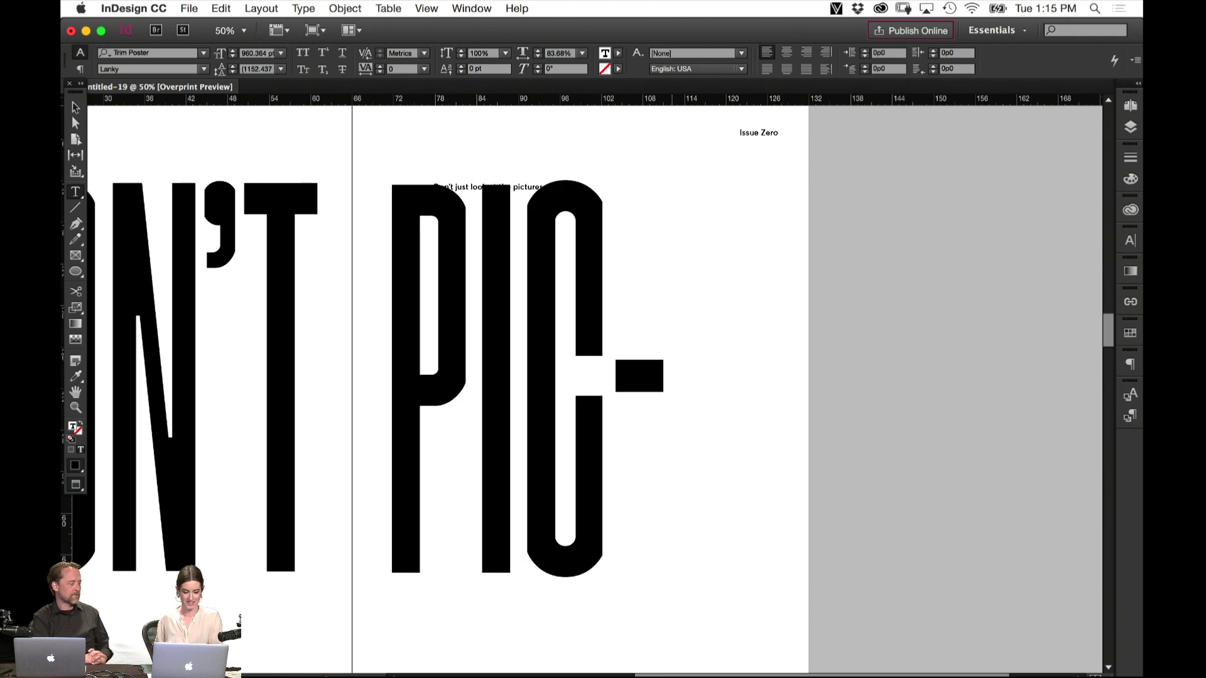
key("Escape")
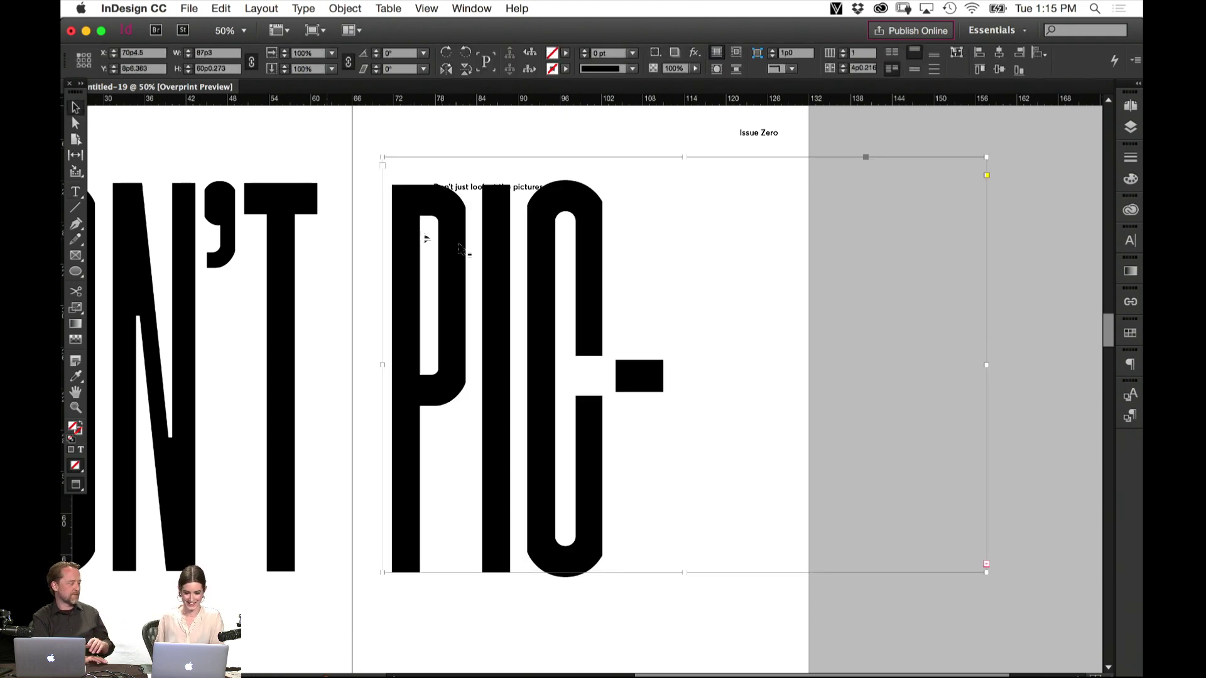
Try moving the PIC- heading off page 07 to below the spread, and undo the move
key("super+minus")
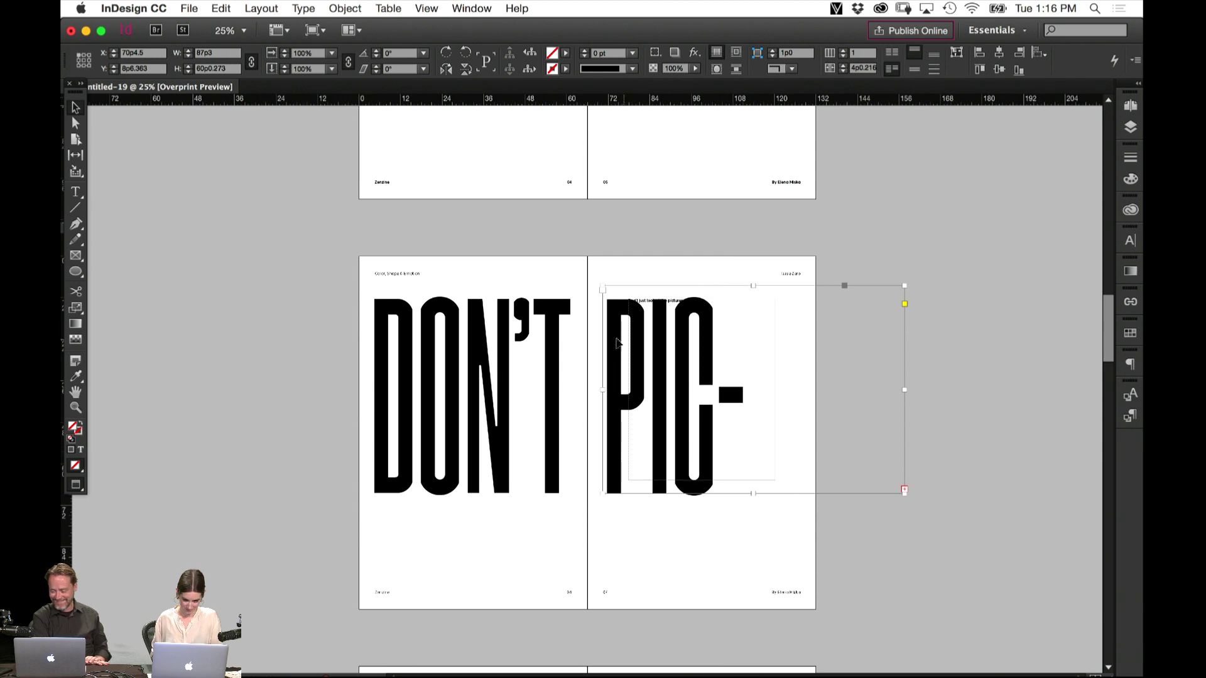
left_click_drag(616, 343, 622, 574)
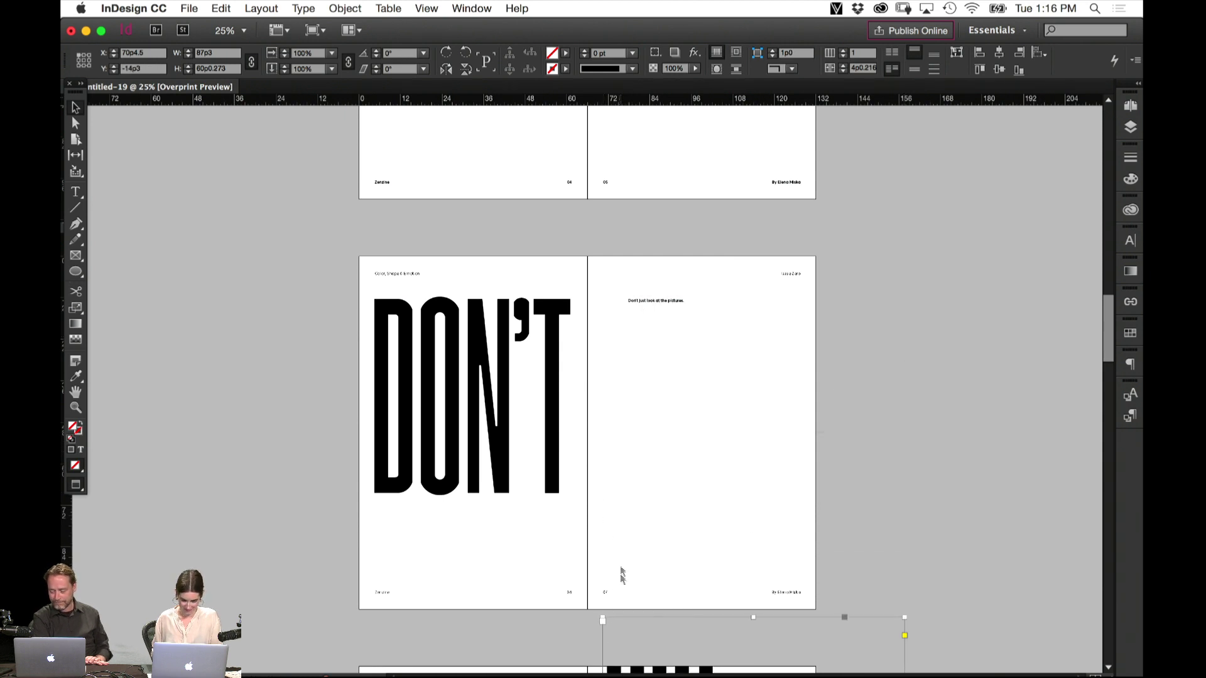
key("super+z")
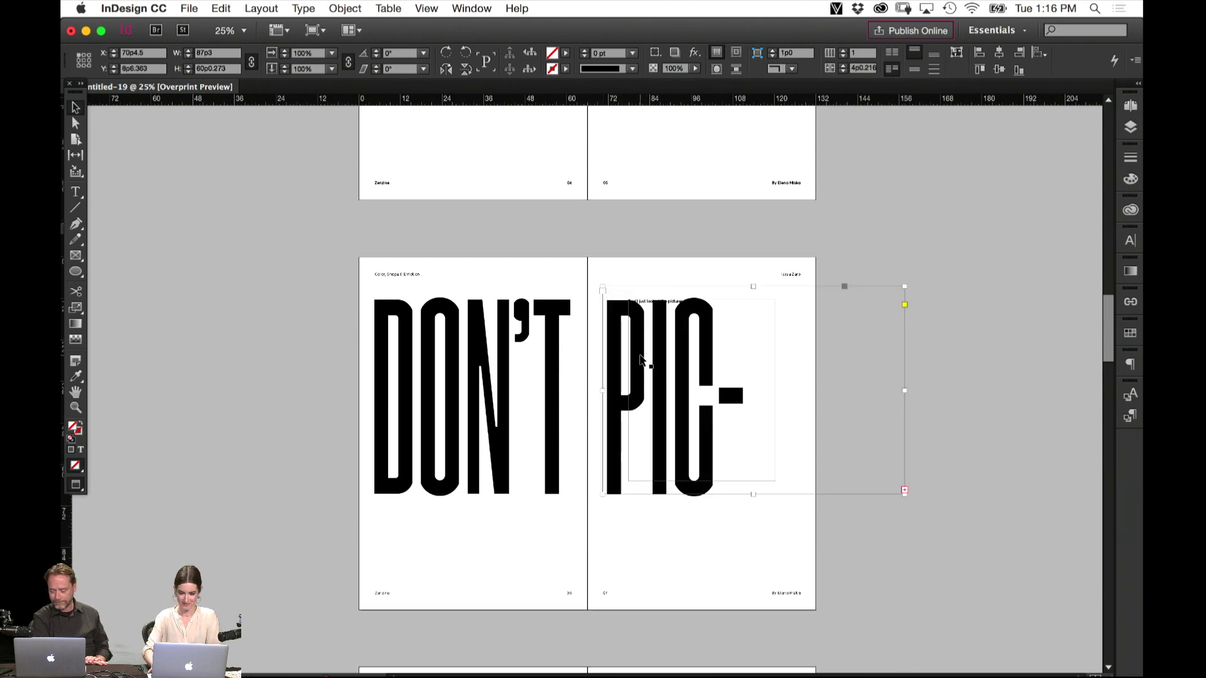
Replace the PIC- heading on page 07 with a copy of DON'T, and move the small sentence below it to X 74p7.5, Y 82p10
key("Delete")
left_click_drag(606, 399, 751, 409)
key("super+v")
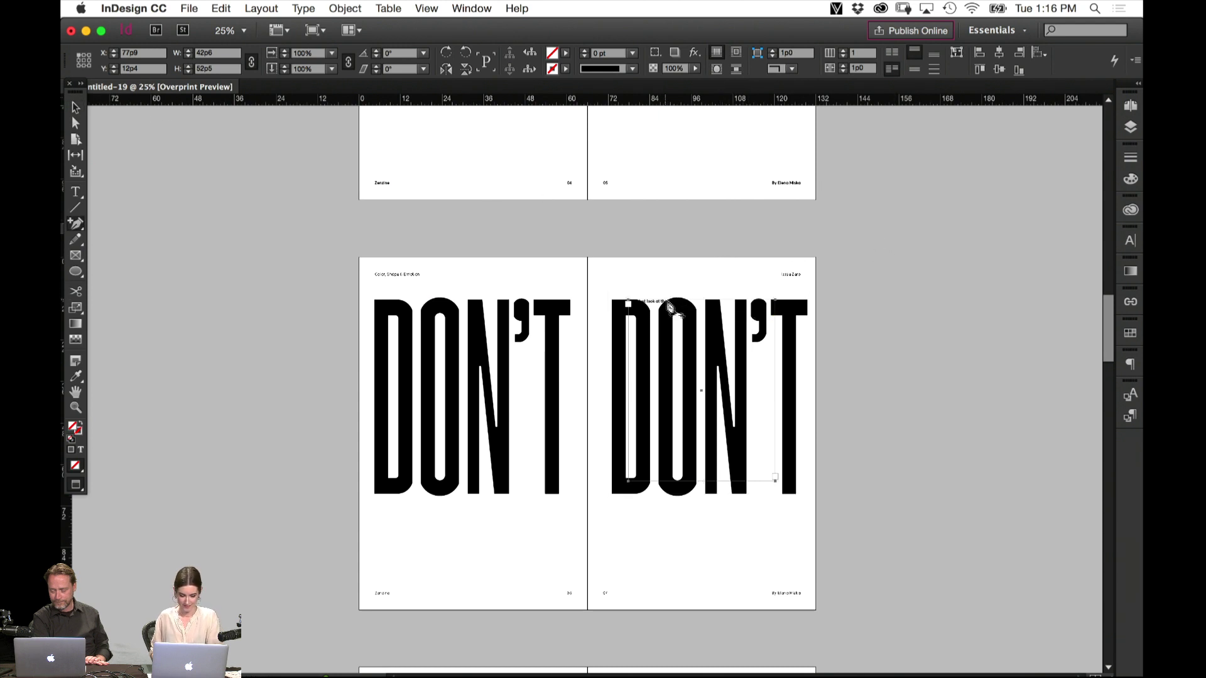
left_click_drag(659, 302, 649, 546)
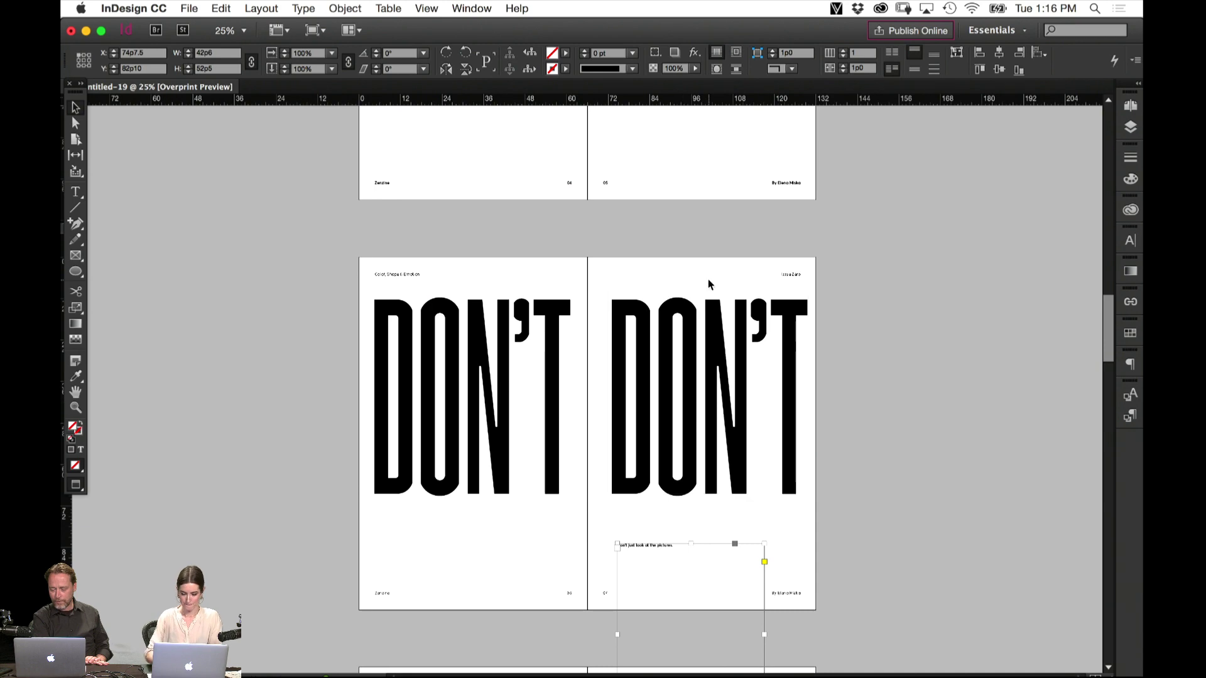
Show the guides and align the page 07 DON'T with the left margin guide, placing its frame at X 69p1.453, Y 8p4
key("super+alt+equal")
scroll(613, 458, "up", 10)
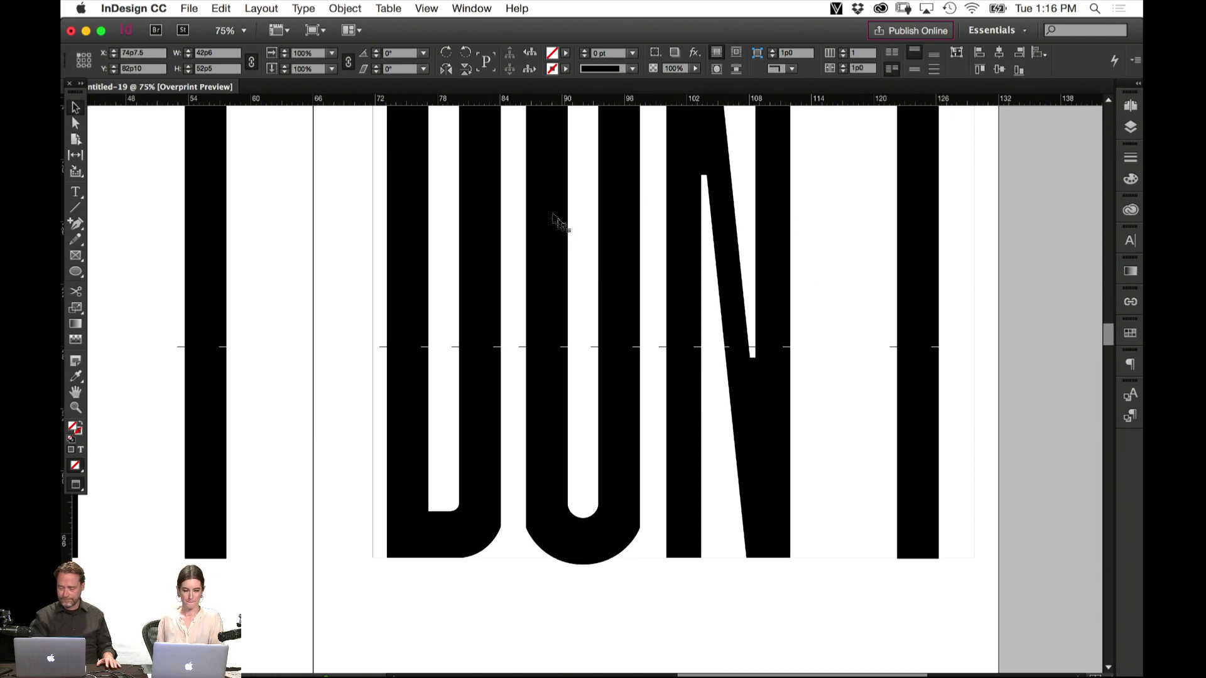
key("w")
left_click_drag(491, 188, 432, 391)
key("Left")
key("Left")
key("Left")
key("Left")
key("Left")
key("Left")
key("Left")
key("Left")
key("Left")
key("Left")
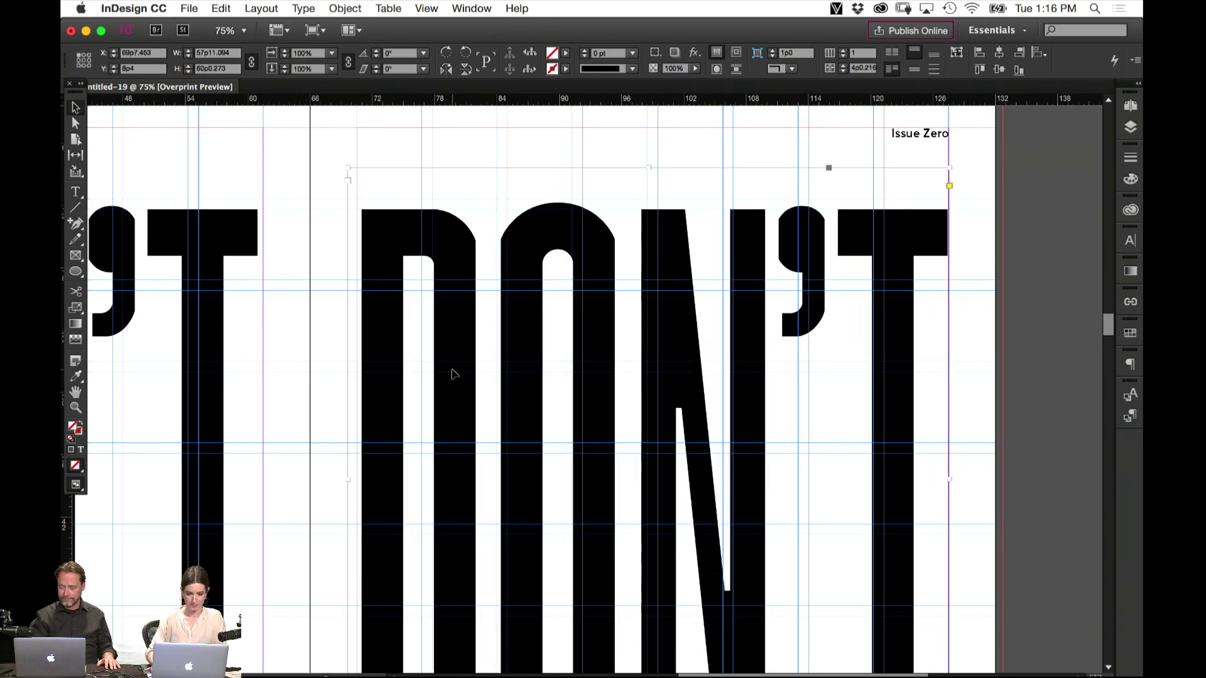
key("Left")
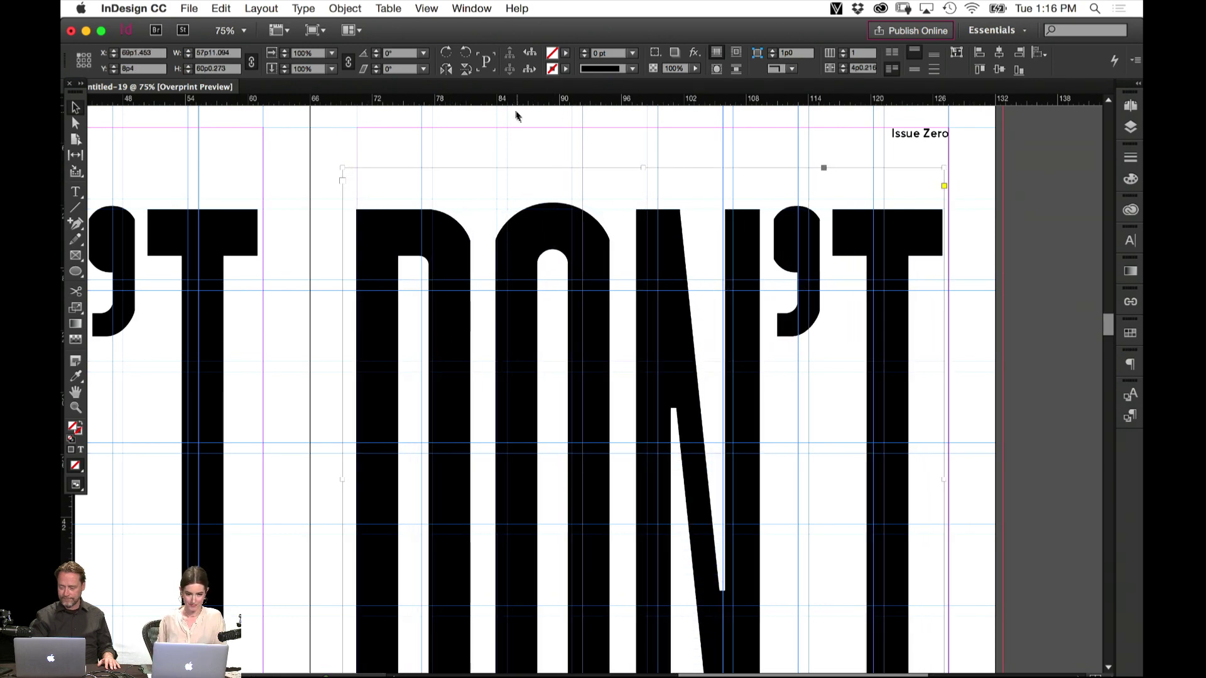
Try mirroring the page 07 DON'T horizontally and moving it back onto the page at X 127p6, then preview the spread
left_click(446, 69)
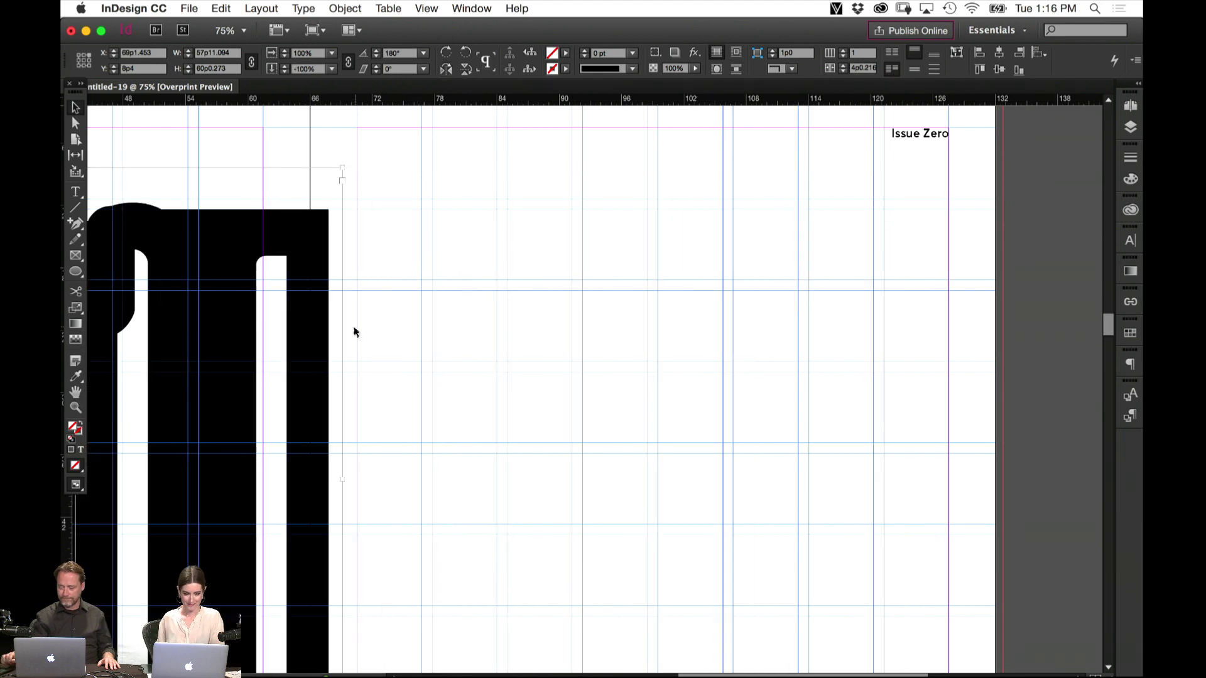
left_click_drag(354, 332, 930, 365)
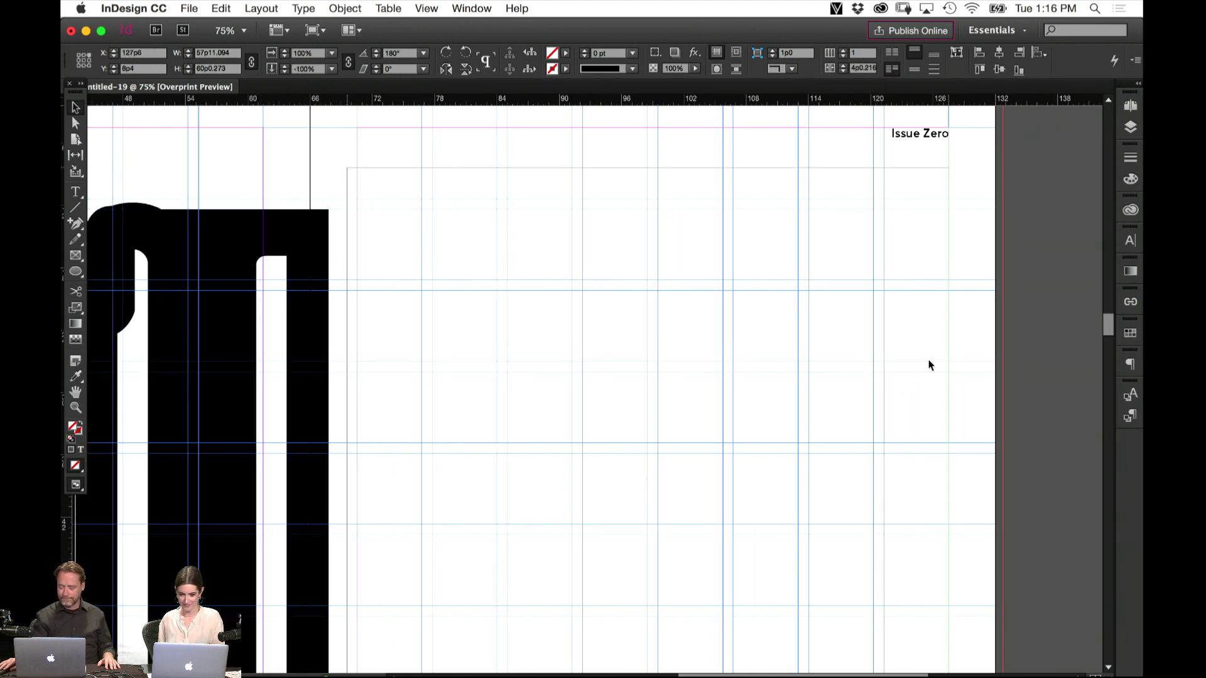
key("super+minus")
key("super+minus")
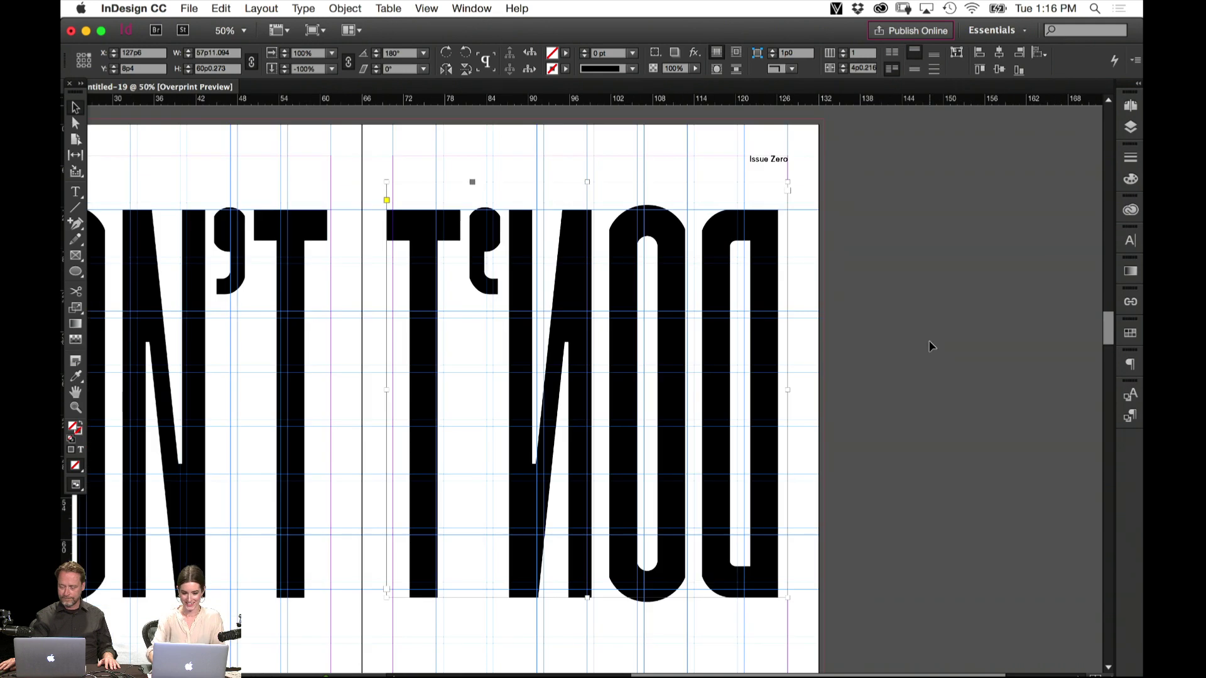
left_click(889, 422)
key("w")
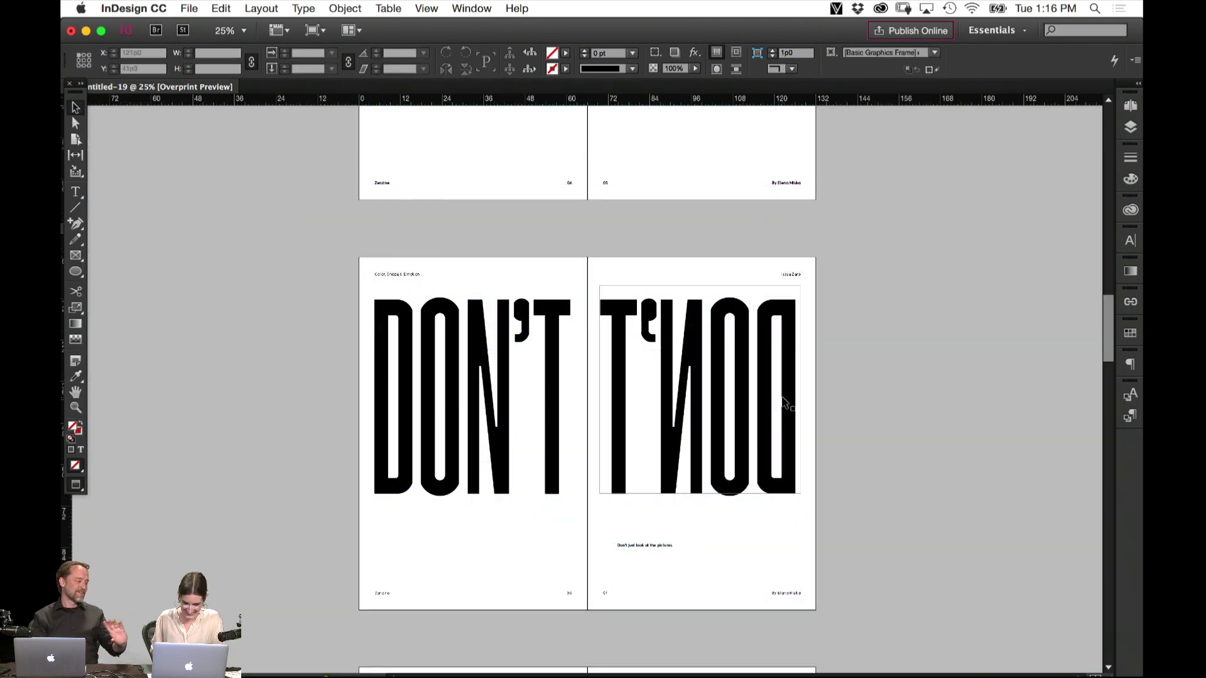
Try overlapping the mirrored DON'T on the page 06 heading, and undo back to the unmirrored copy
left_click_drag(772, 409, 570, 409)
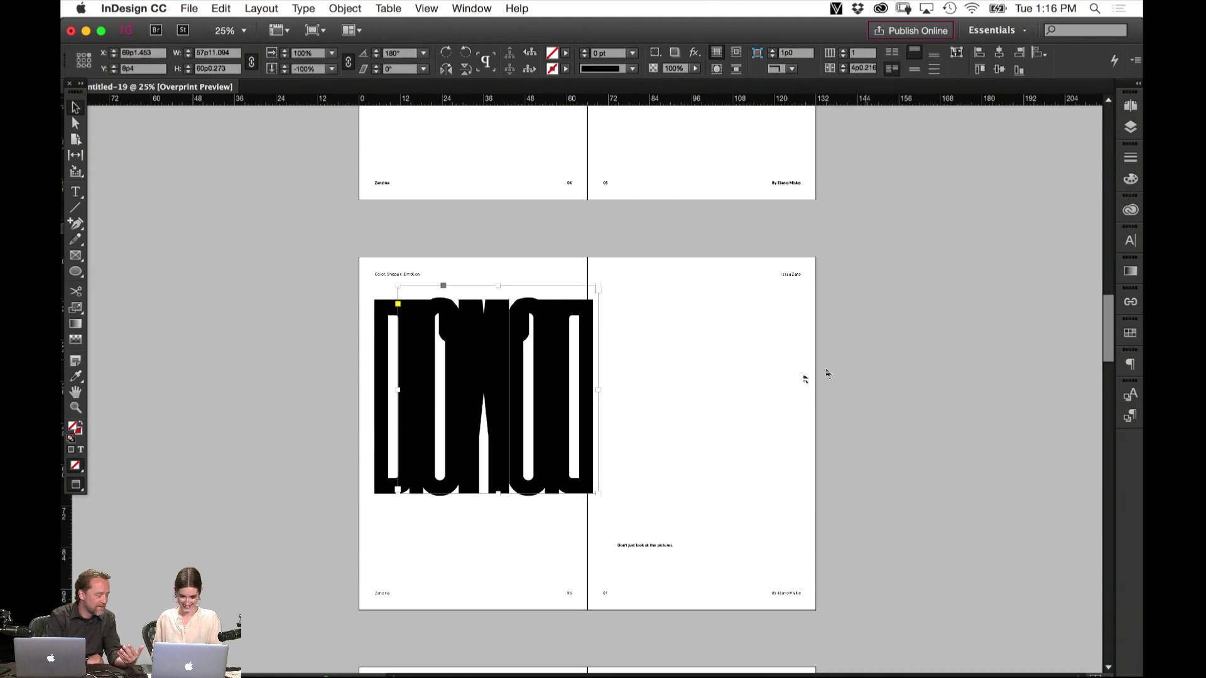
key("super+z")
key("super+z")
left_click(956, 350)
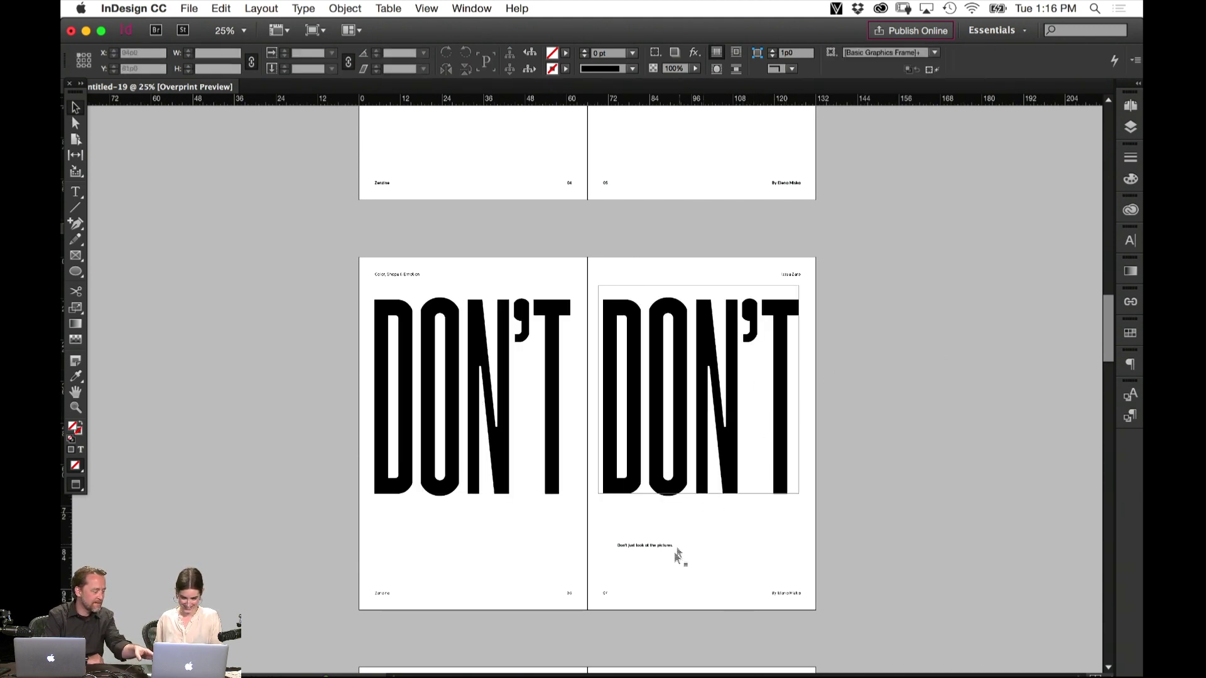
double_click(722, 435)
key("super+a")
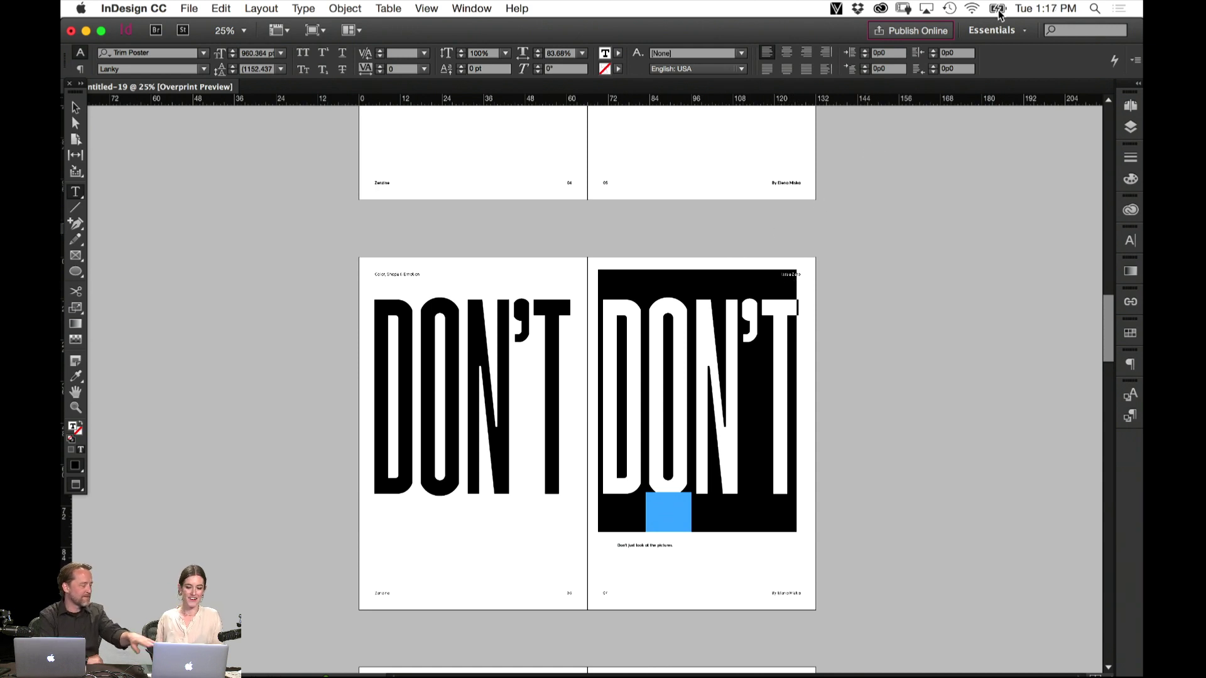
left_click(1017, 9)
key("Escape")
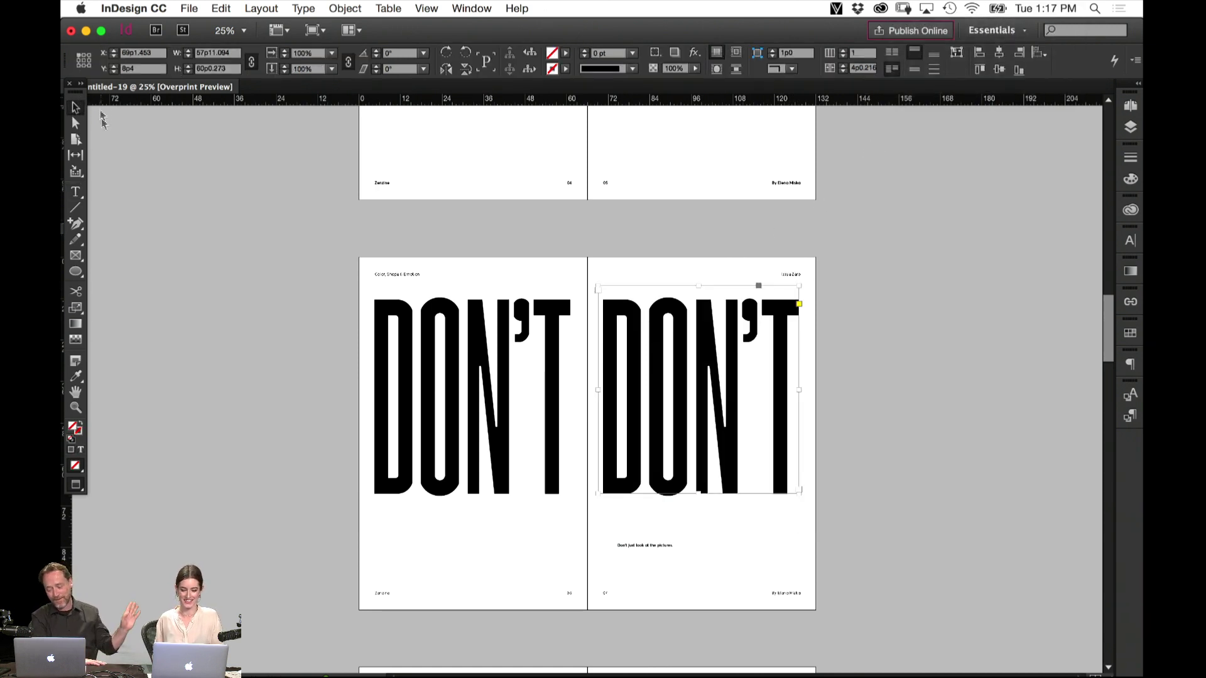
left_click(919, 316)
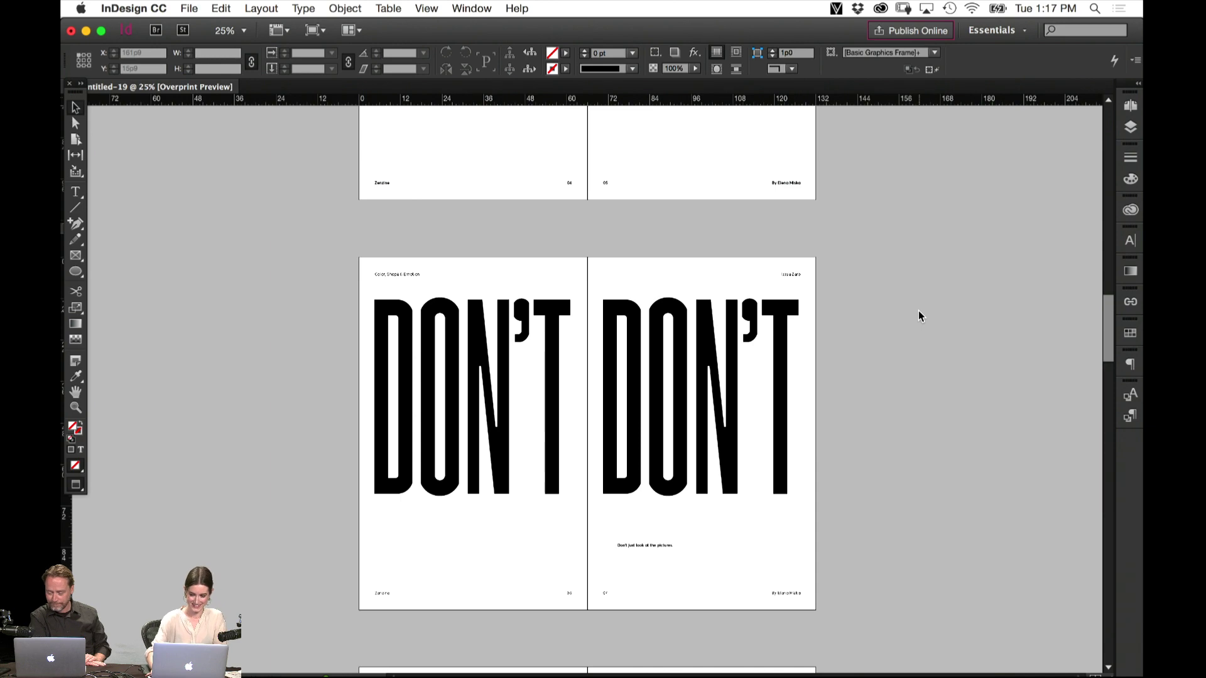
Cover page 07 out to the bleed with a [Black]-filled rectangle of 66p9 by 102p9 at X 66p0, Y -0p9
key("super+5")
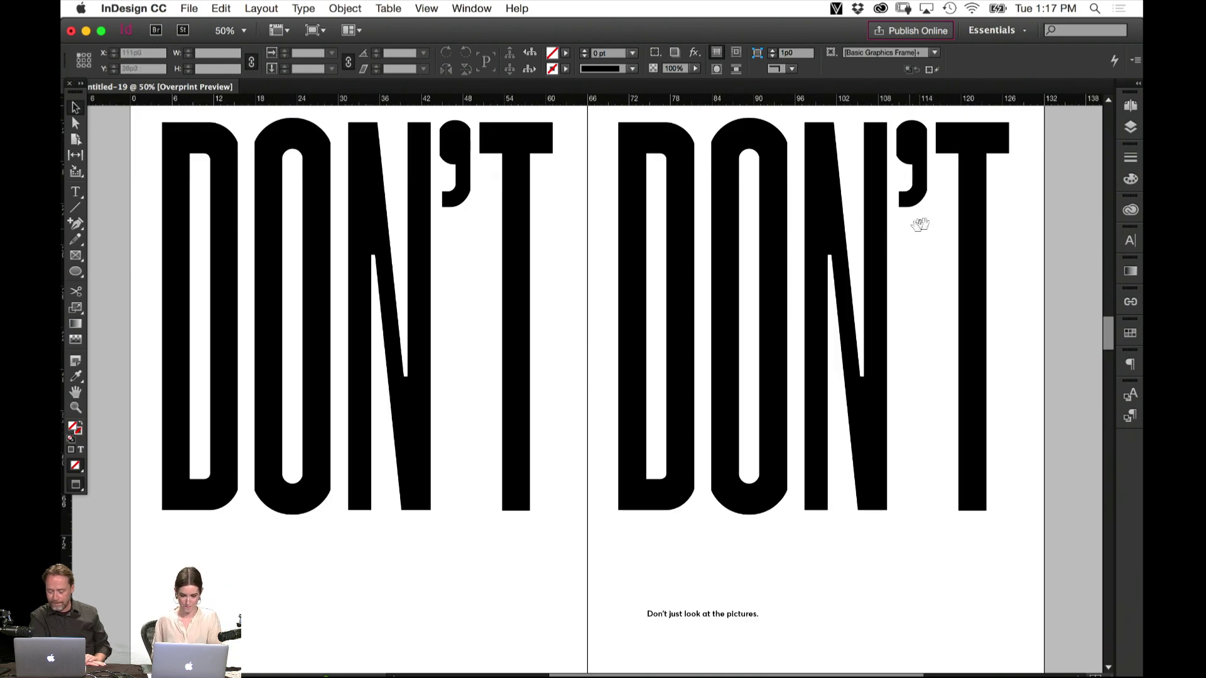
left_click_drag(918, 227, 688, 322)
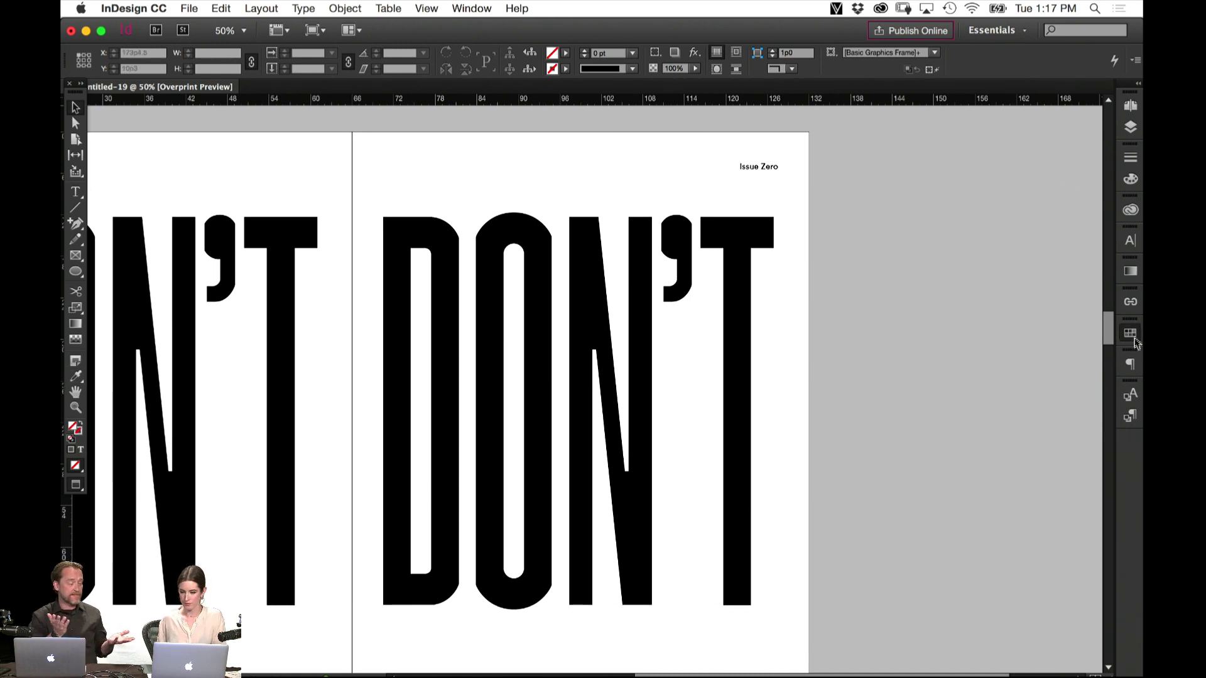
left_click(1131, 333)
left_click(995, 402)
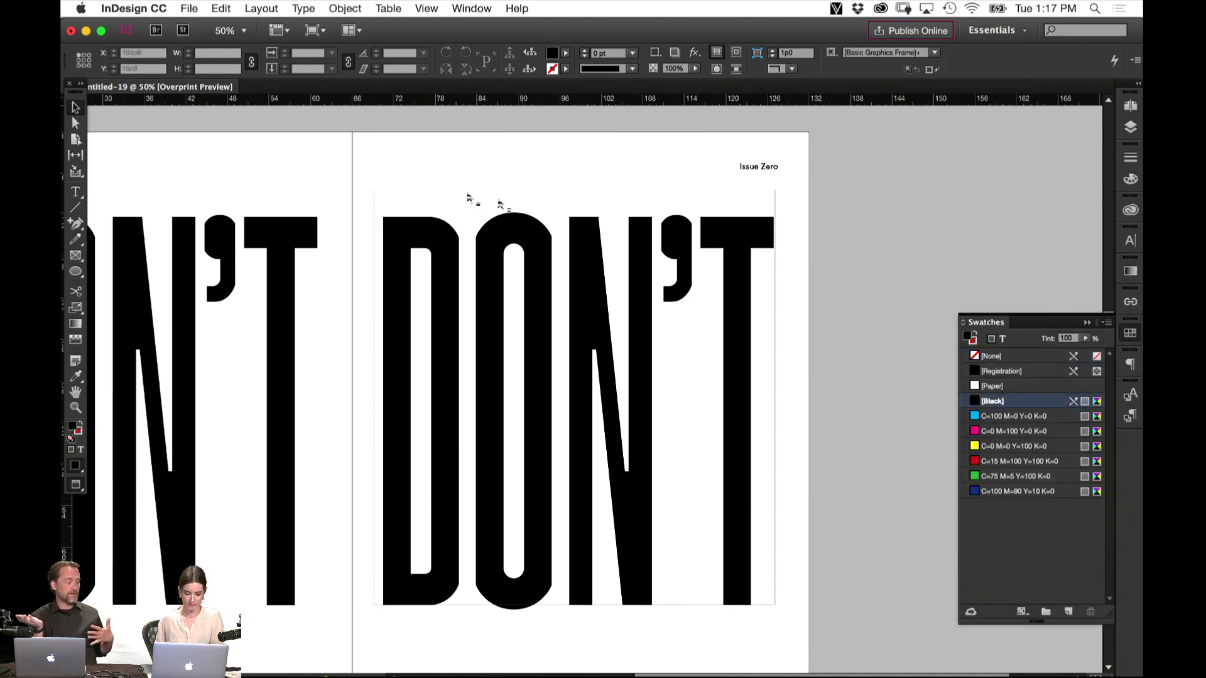
key("w")
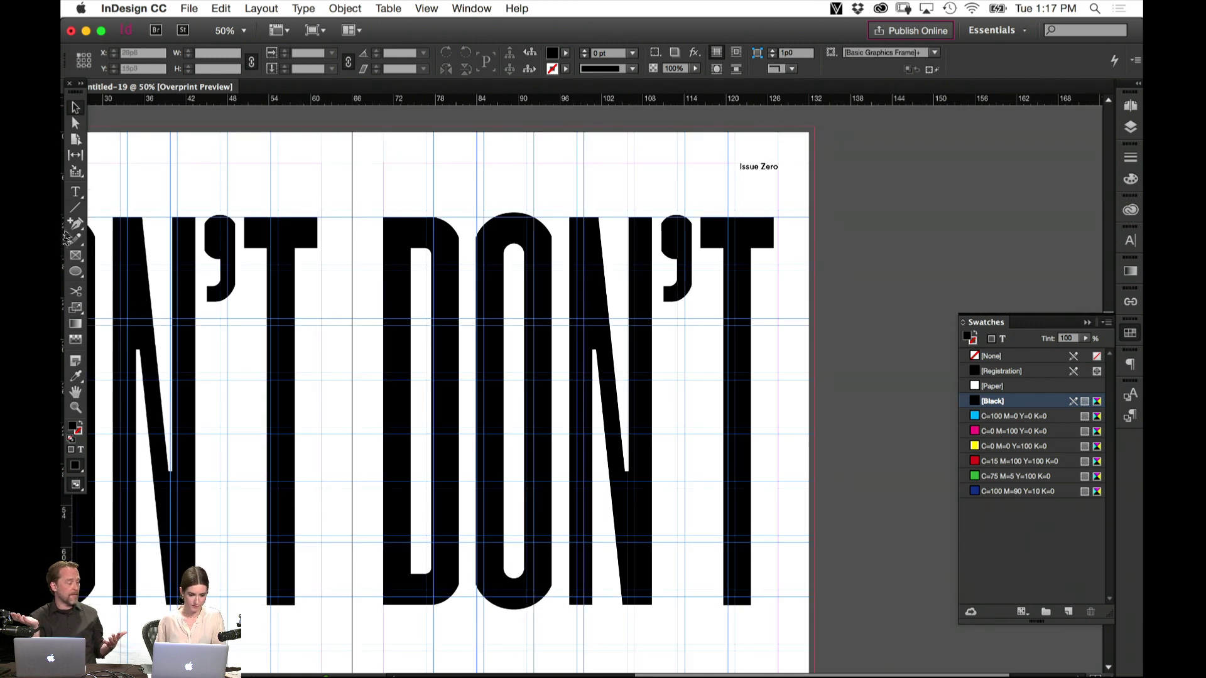
left_click_drag(88, 271, 113, 272)
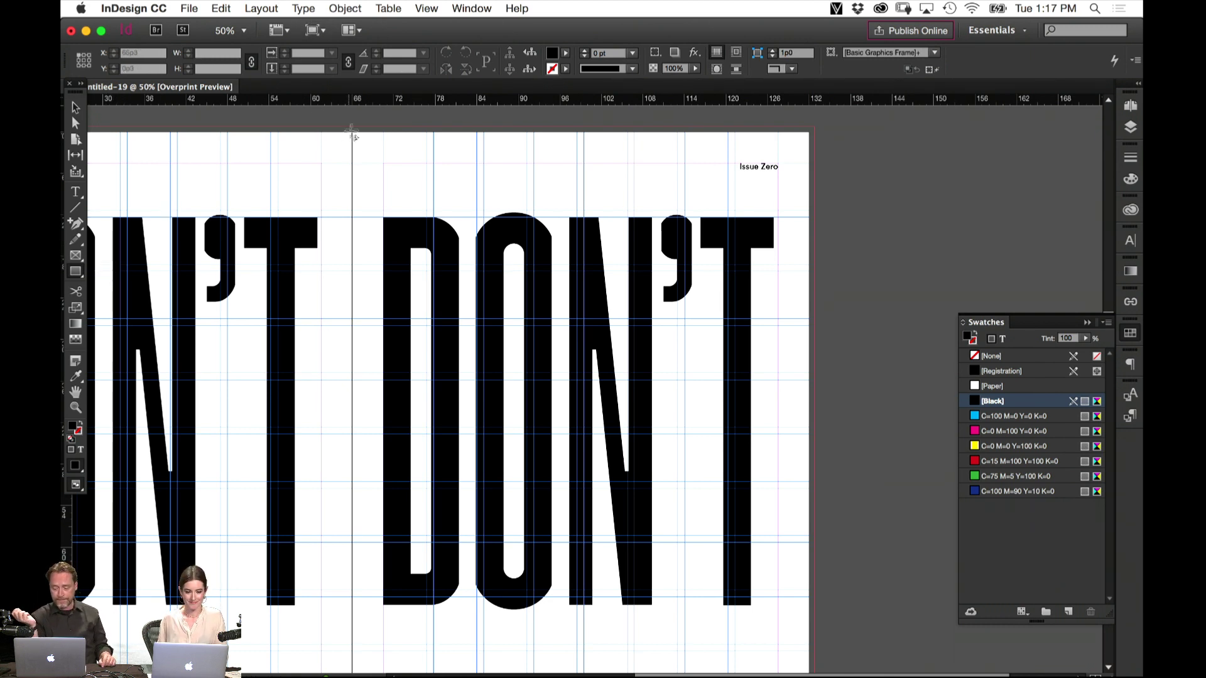
left_click_drag(353, 132, 868, 359)
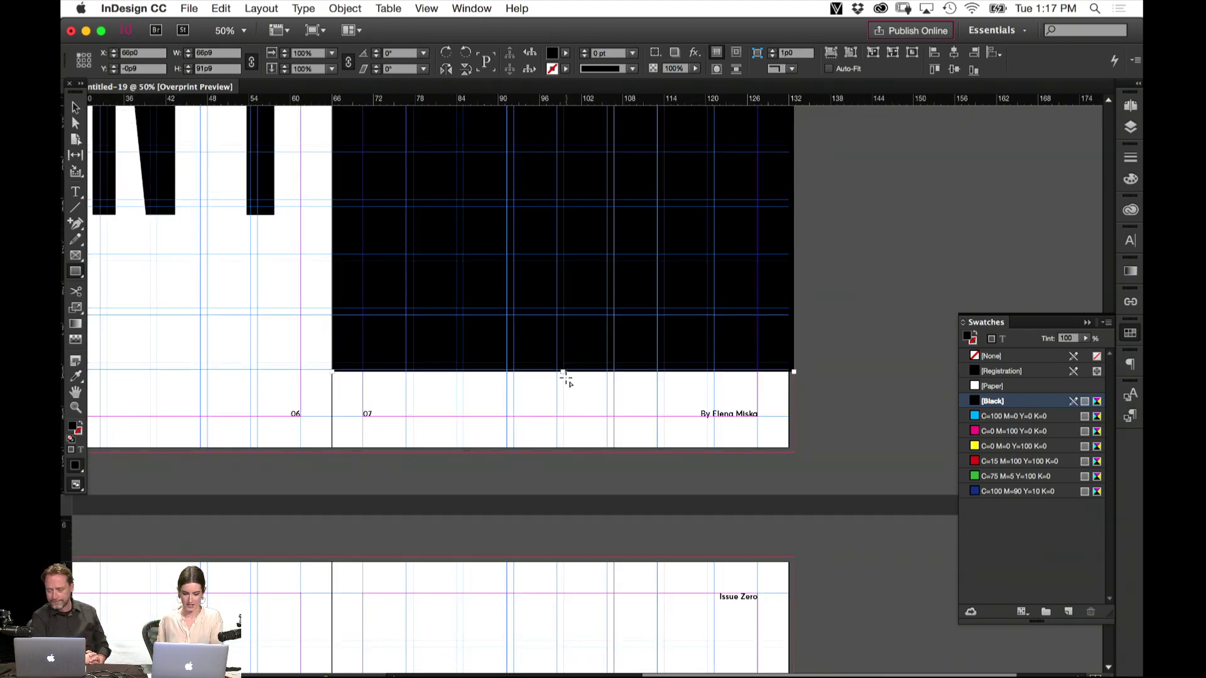
key("v")
left_click_drag(563, 372, 561, 451)
left_click(861, 284)
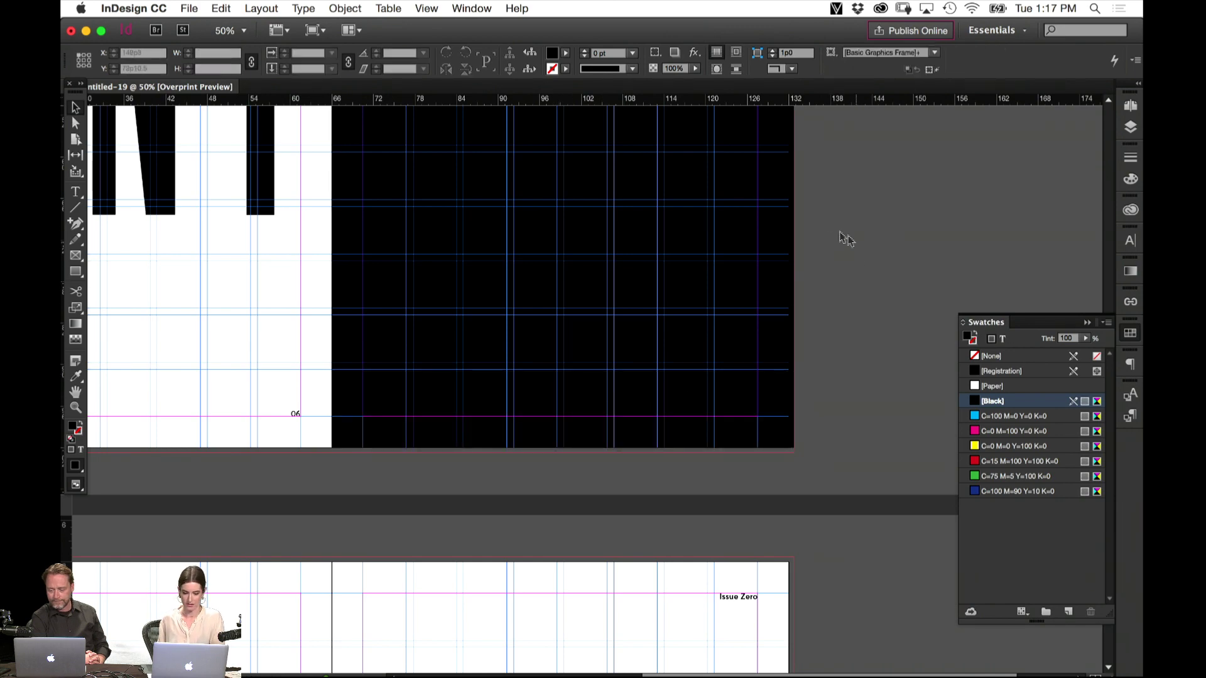
scroll(792, 339, "up", 5)
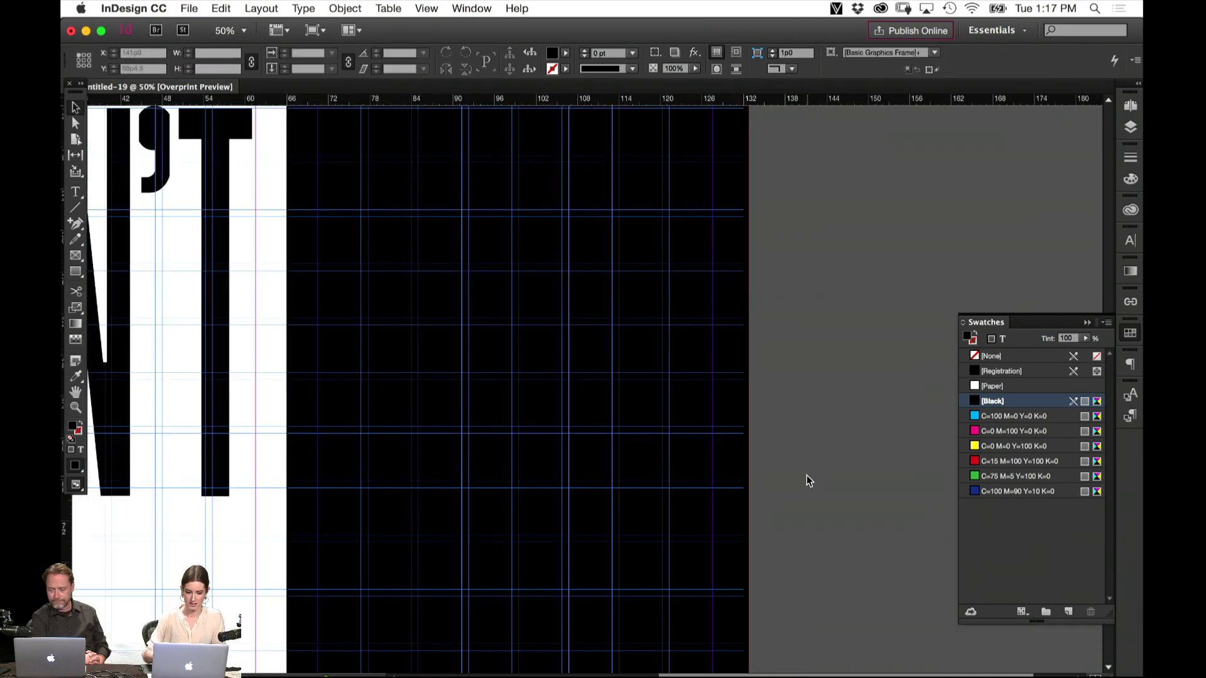
Cut the black rectangle from page 07 and color the DON'T lettering there with the [Paper] swatch
key("super+minus")
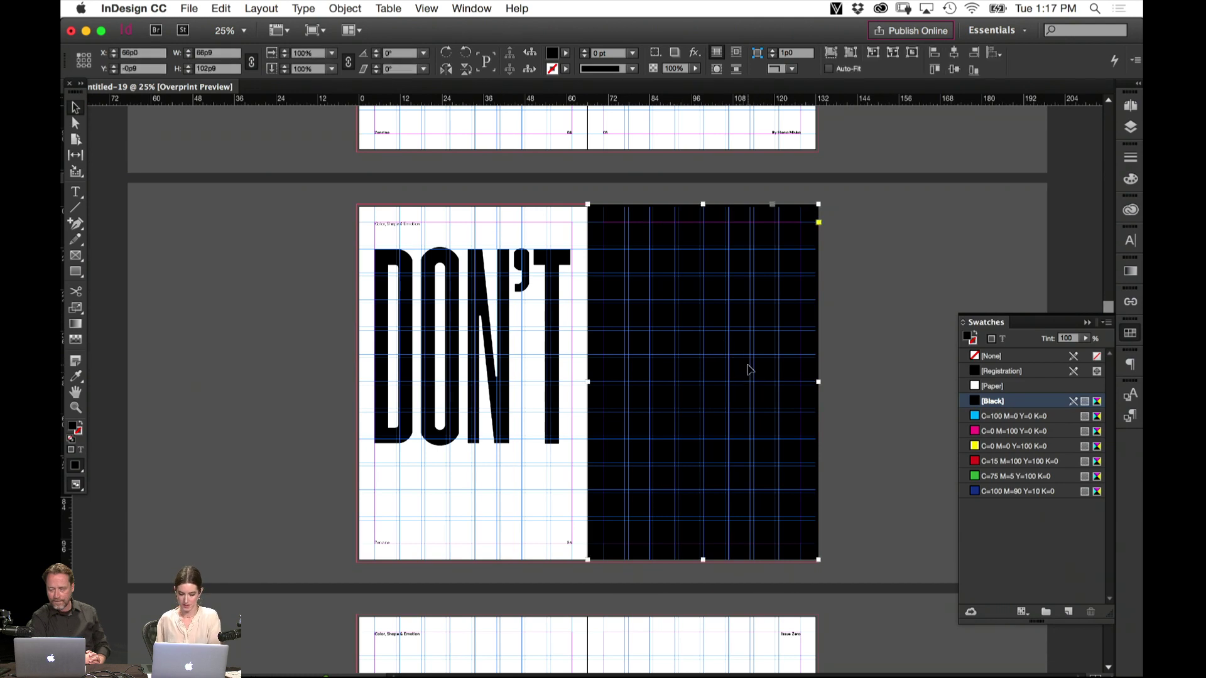
key("BackSpace")
double_click(727, 370)
key("super+a")
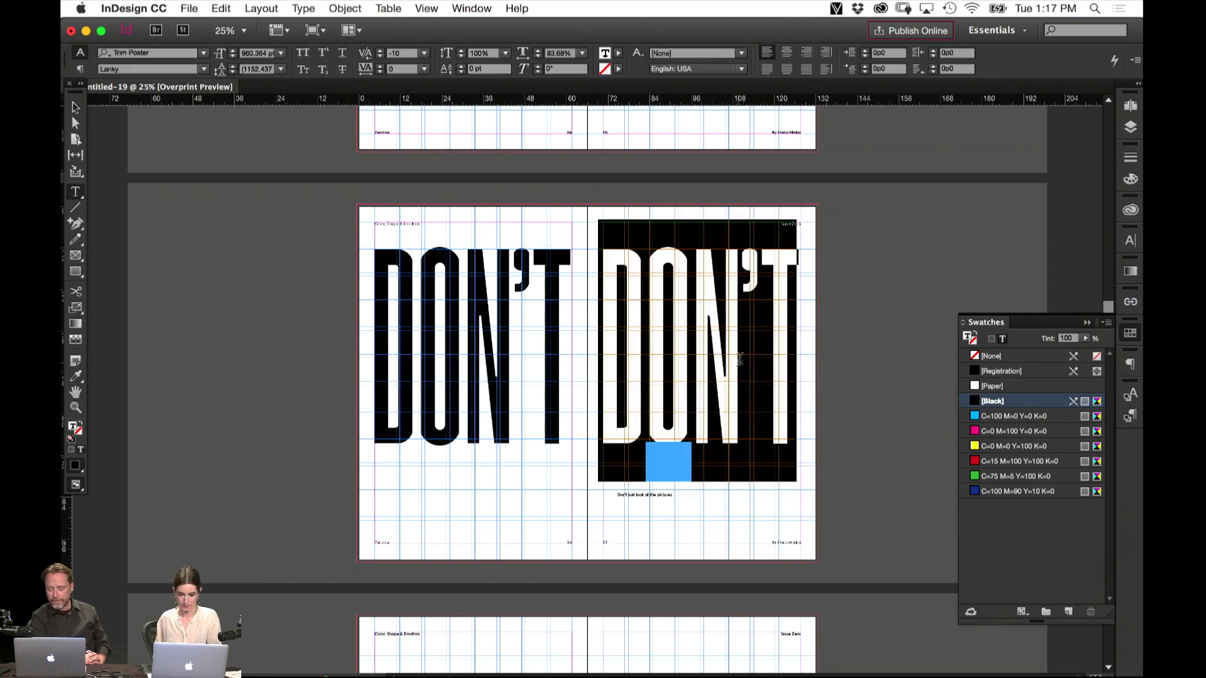
left_click(994, 385)
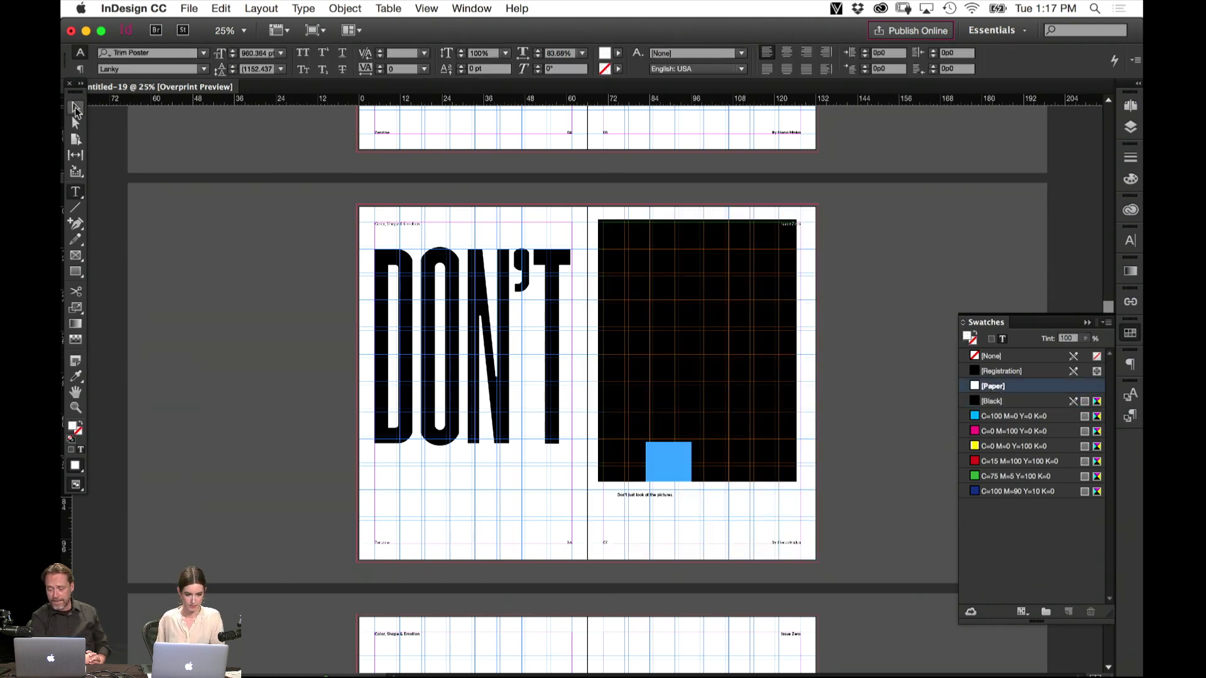
key("Escape")
Paste the black rectangle in place on page 07, send it to the back behind DON'T, and preview the spread
key("super+alt+shift+v")
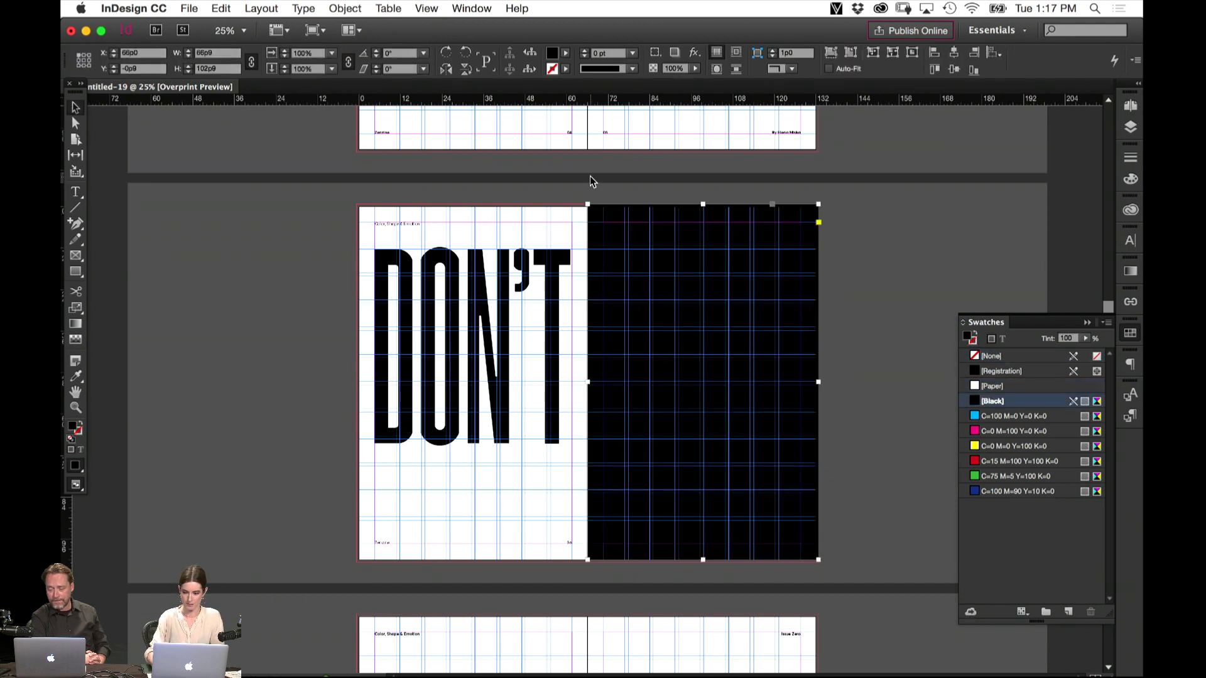
key("super+shift+bracketleft")
left_click(888, 237)
key("w")
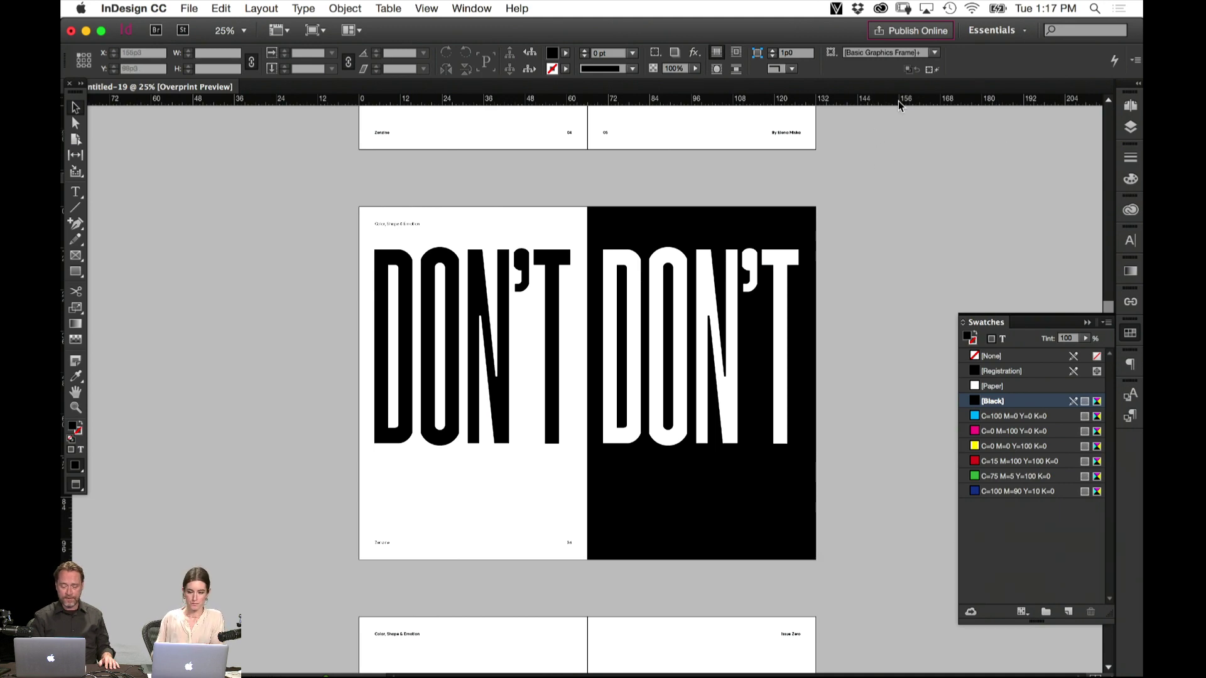
Nudge the white DON'T on page 07 right to X 69p7.453 against the right margin guide, and preview the spread without guides
key("super+equal")
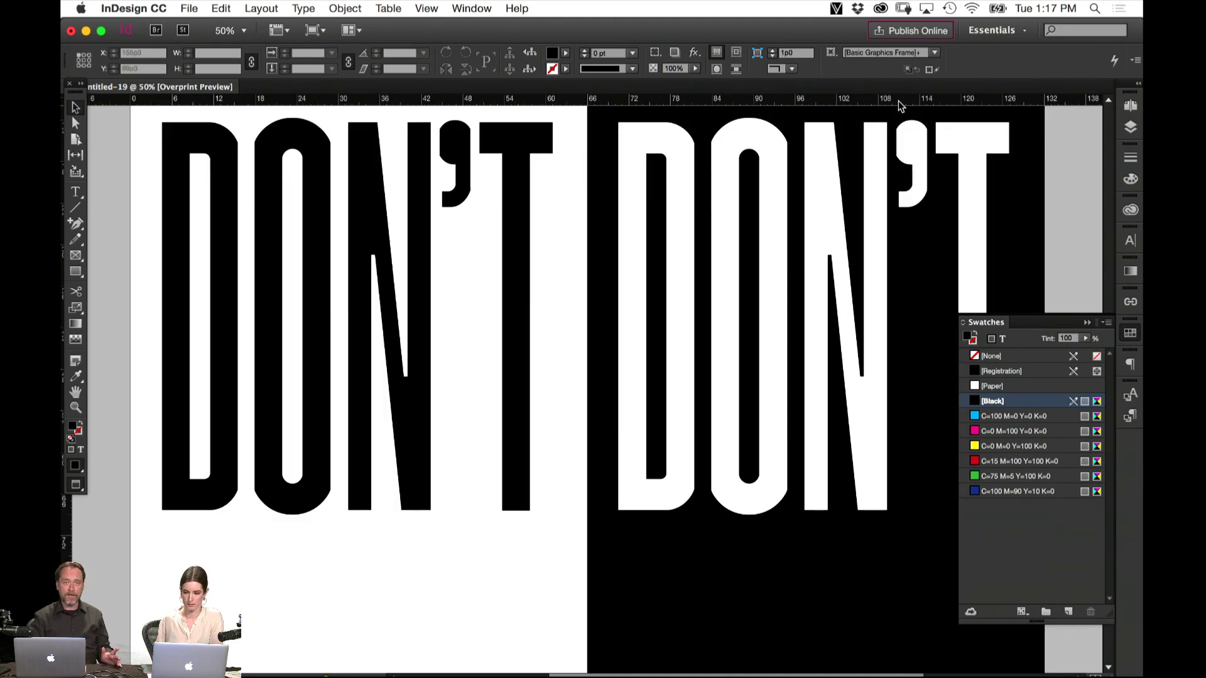
scroll(587, 237, "right", 5)
scroll(586, 236, "up", 2)
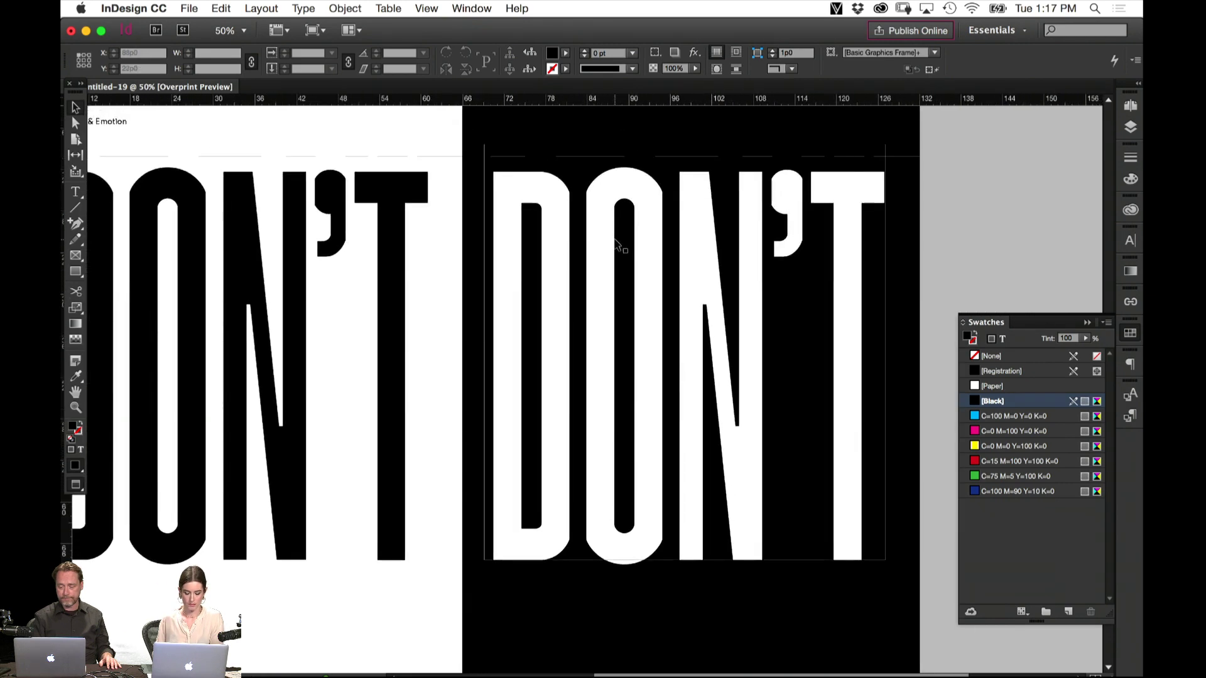
key("w")
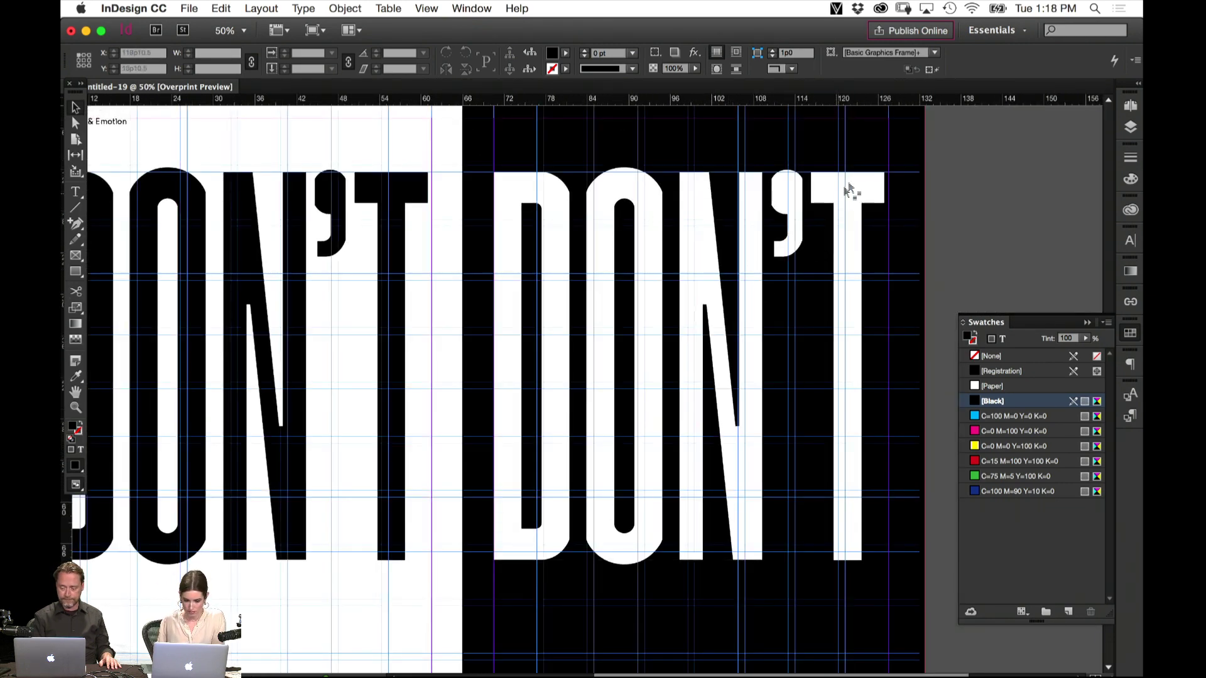
scroll(883, 216, "right", 4)
scroll(883, 215, "up", 4)
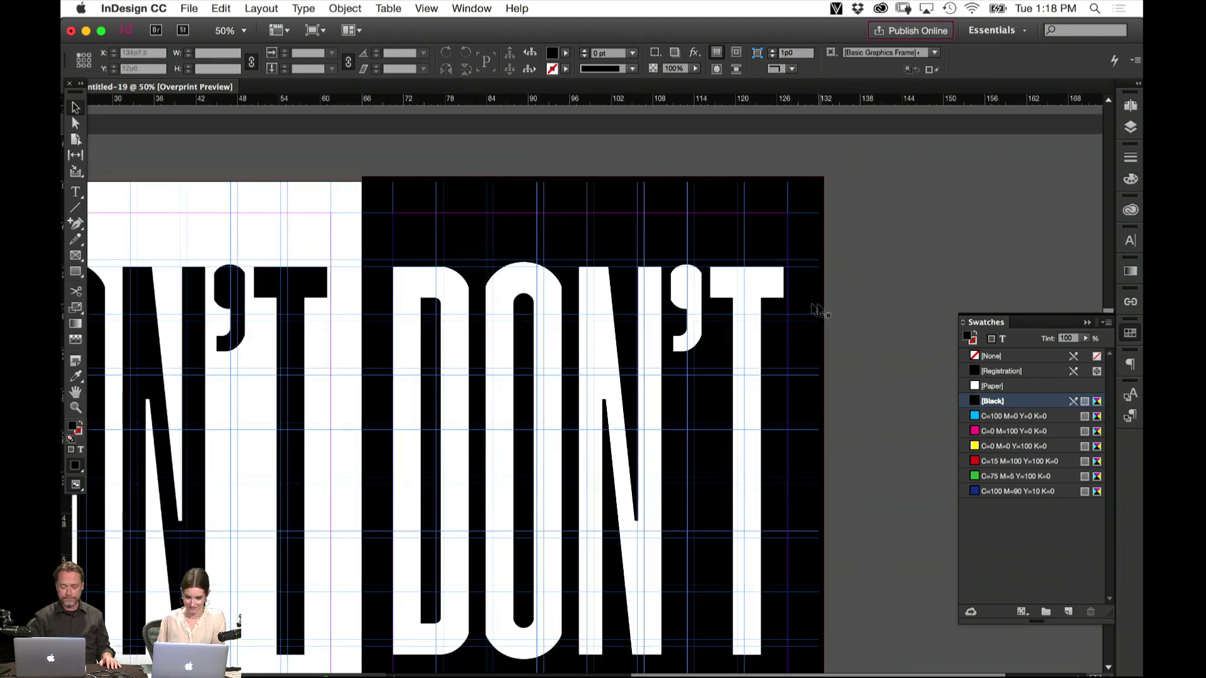
left_click(779, 294)
key("Right")
key("Right")
key("Right")
key("Right")
key("Right")
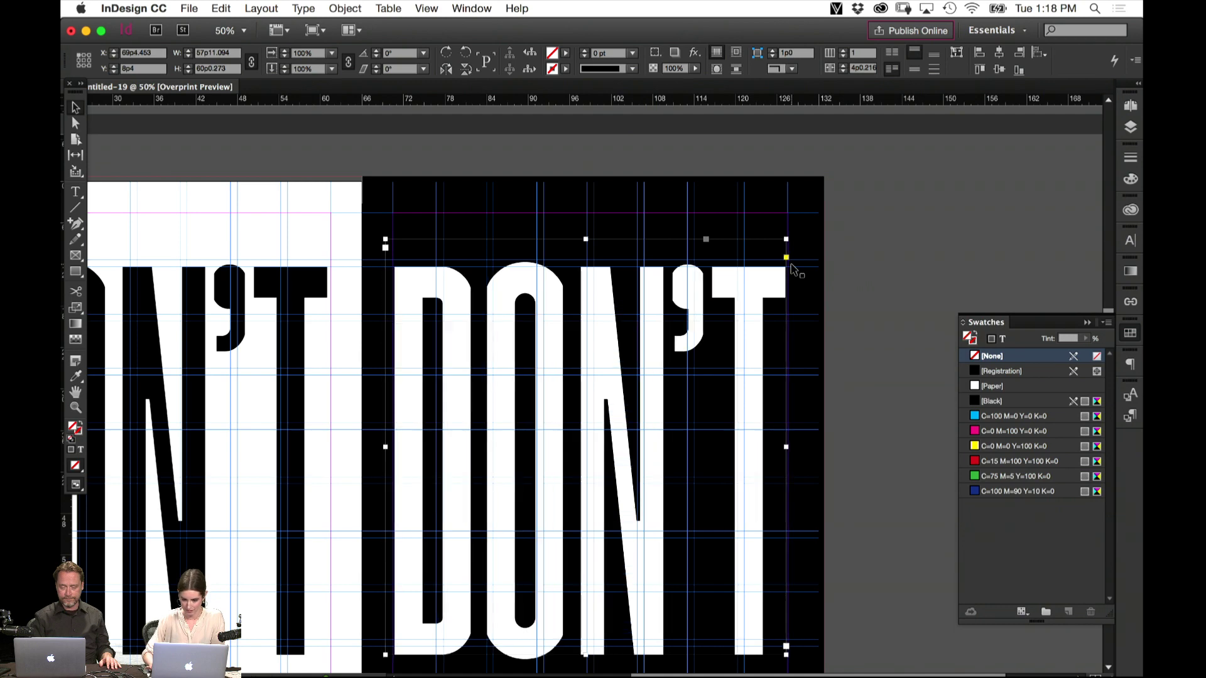
key("Right")
key("w")
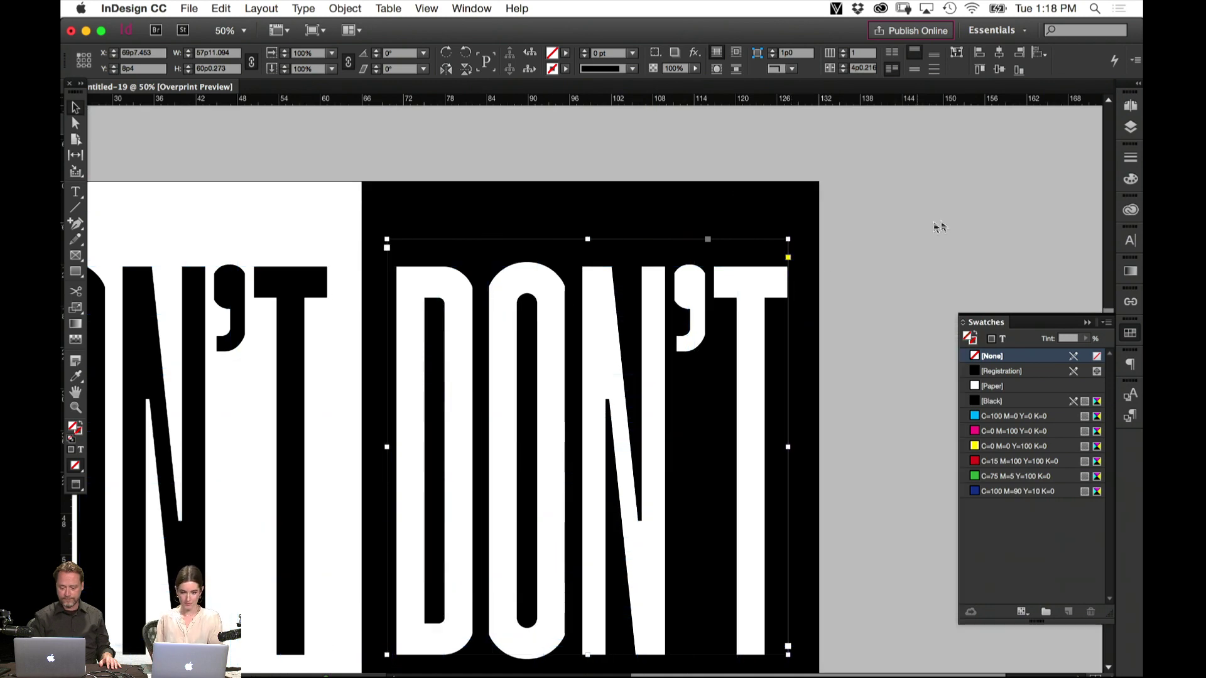
left_click(935, 267)
left_click_drag(569, 550, 770, 195)
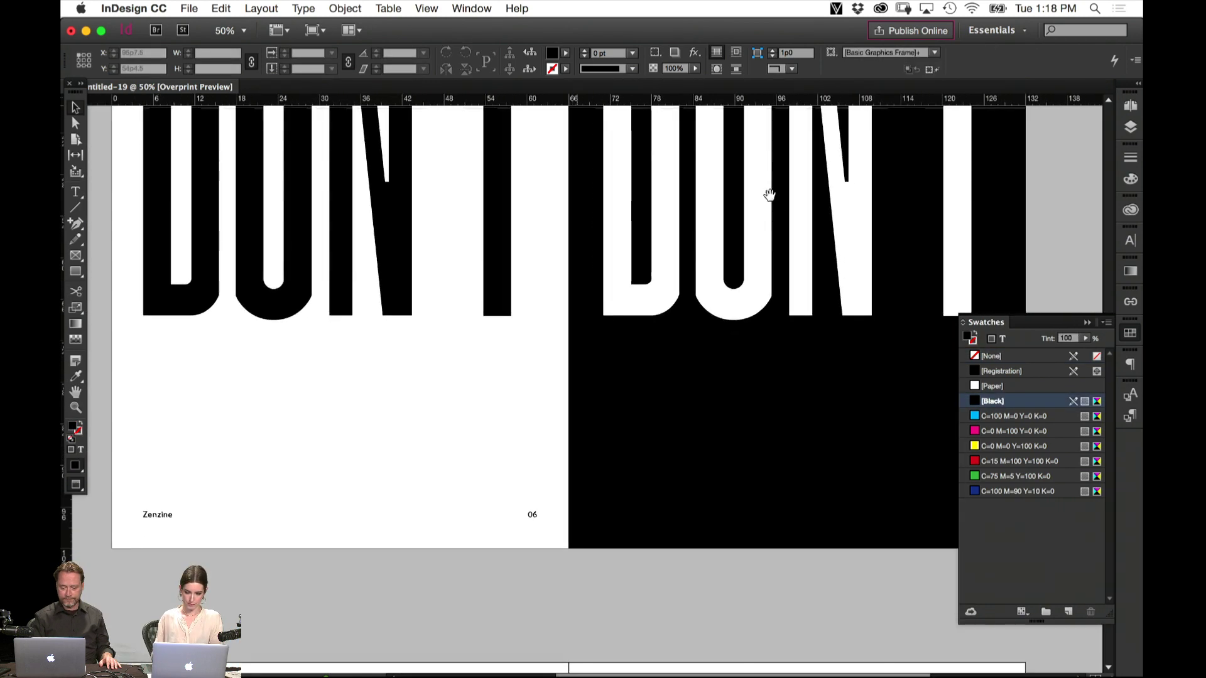
key("super+minus")
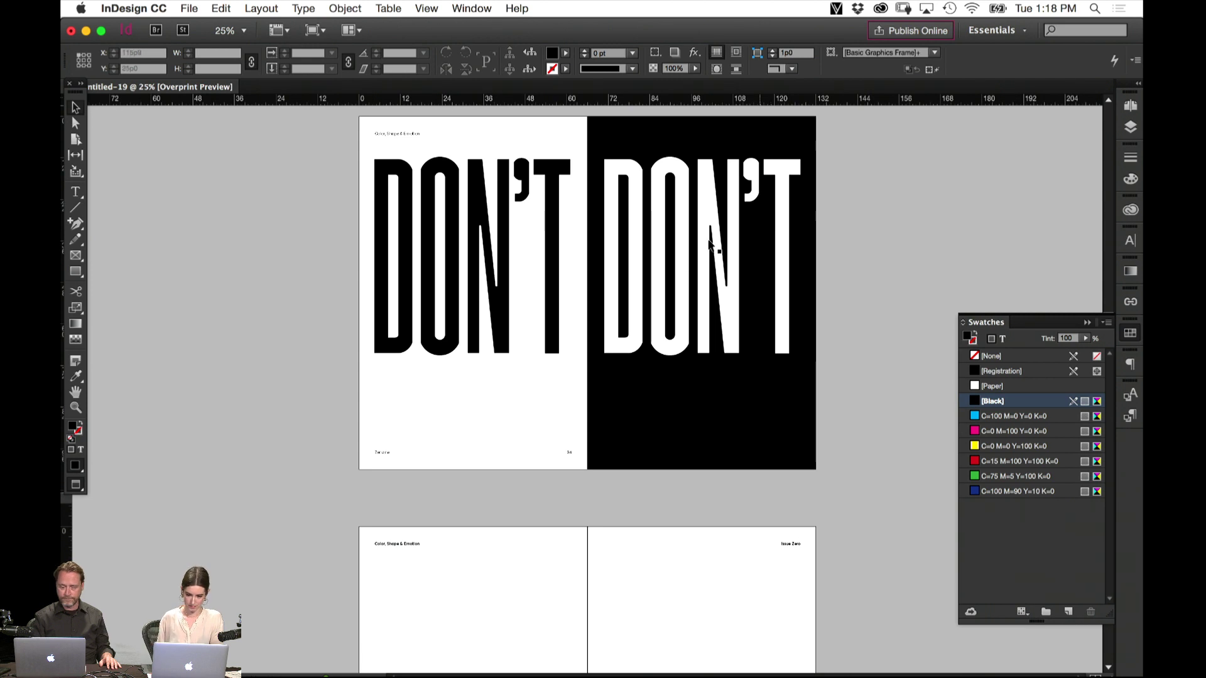
Move the "Don't just look at the pictures." text frame onto page 06 below DON'T, at about X 3p2, Y 74p0, and review the spreads
left_click_drag(634, 424, 409, 388)
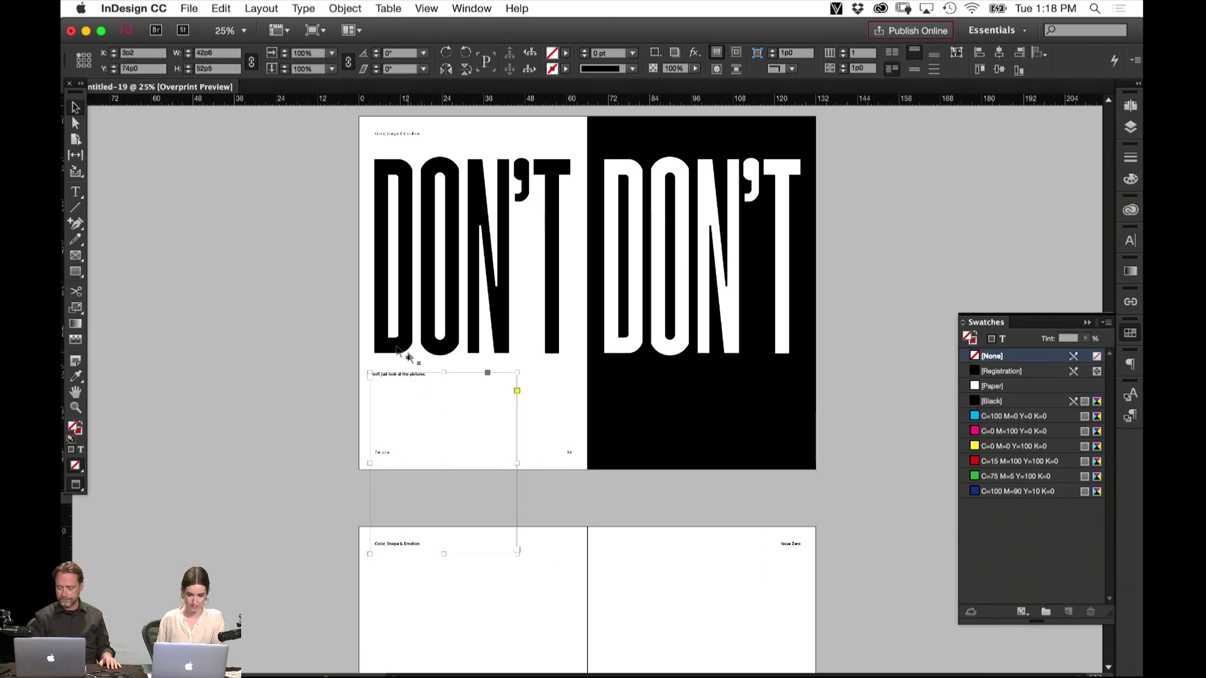
left_click(313, 369)
scroll(305, 264, "up", 15)
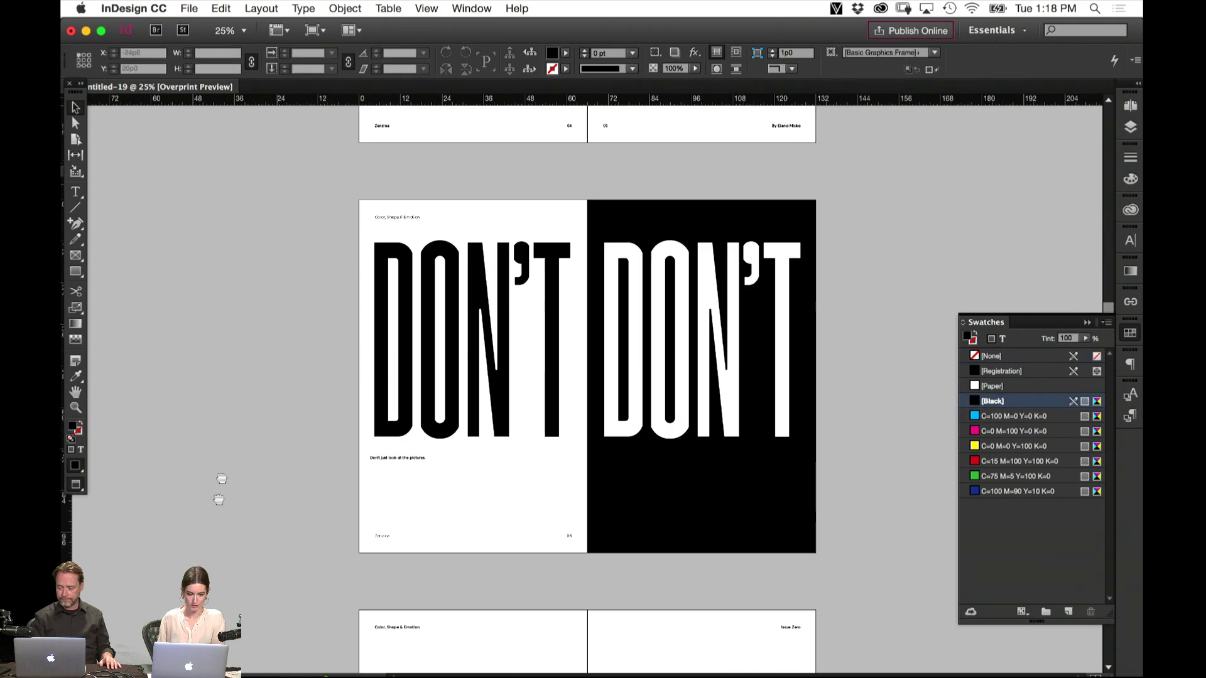
scroll(285, 454, "up", 6)
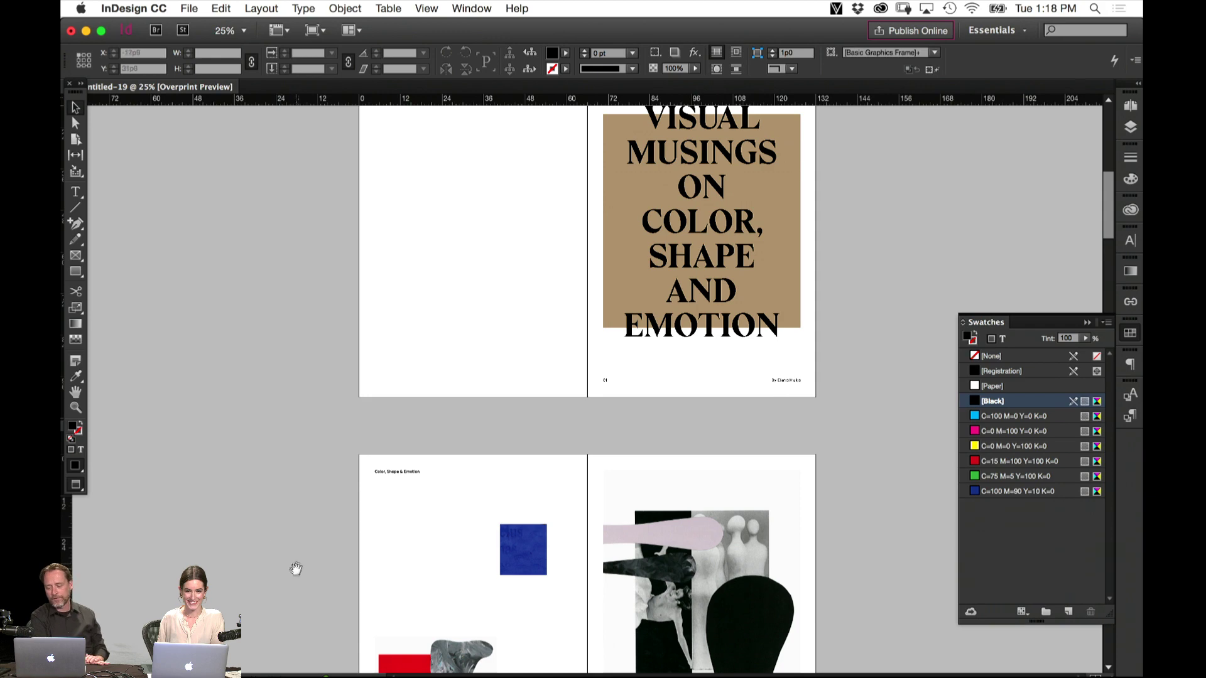
scroll(279, 542, "down", 10)
scroll(264, 443, "down", 8)
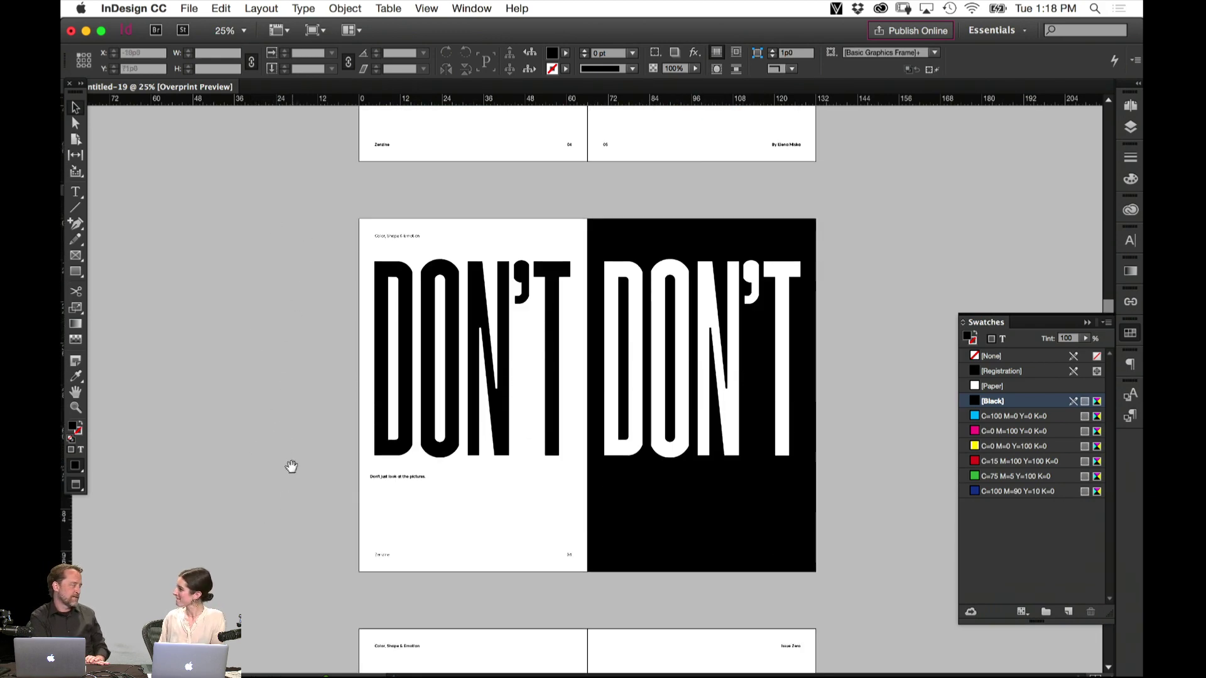
scroll(272, 533, "down", 1)
scroll(272, 534, "down", 3)
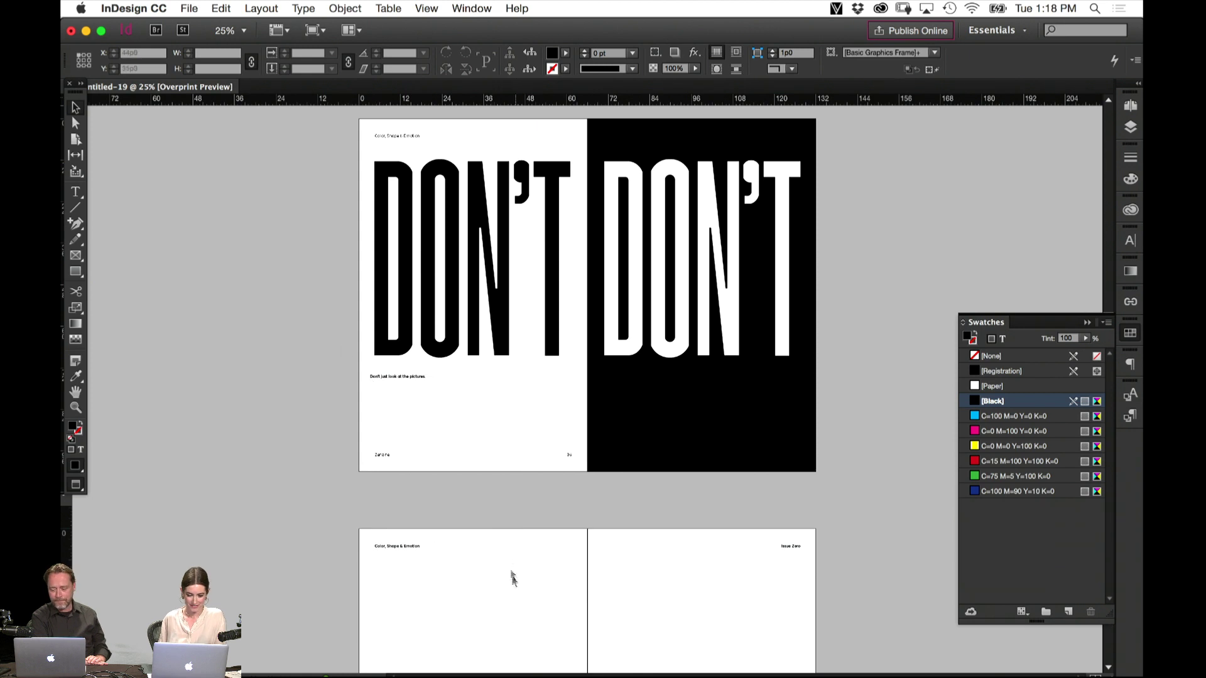
Resize the text frame below DON'T to about 56p10 by 19p6 so it fits within page 06
left_click(463, 530)
key("slash")
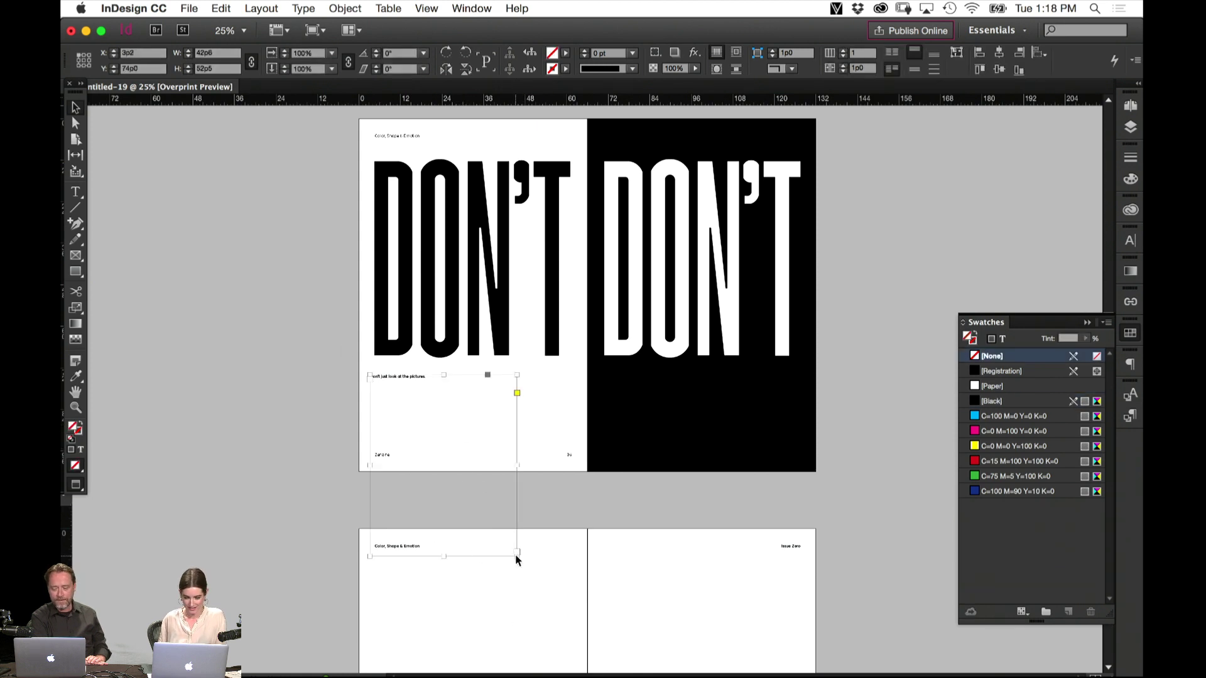
left_click_drag(517, 559, 566, 444)
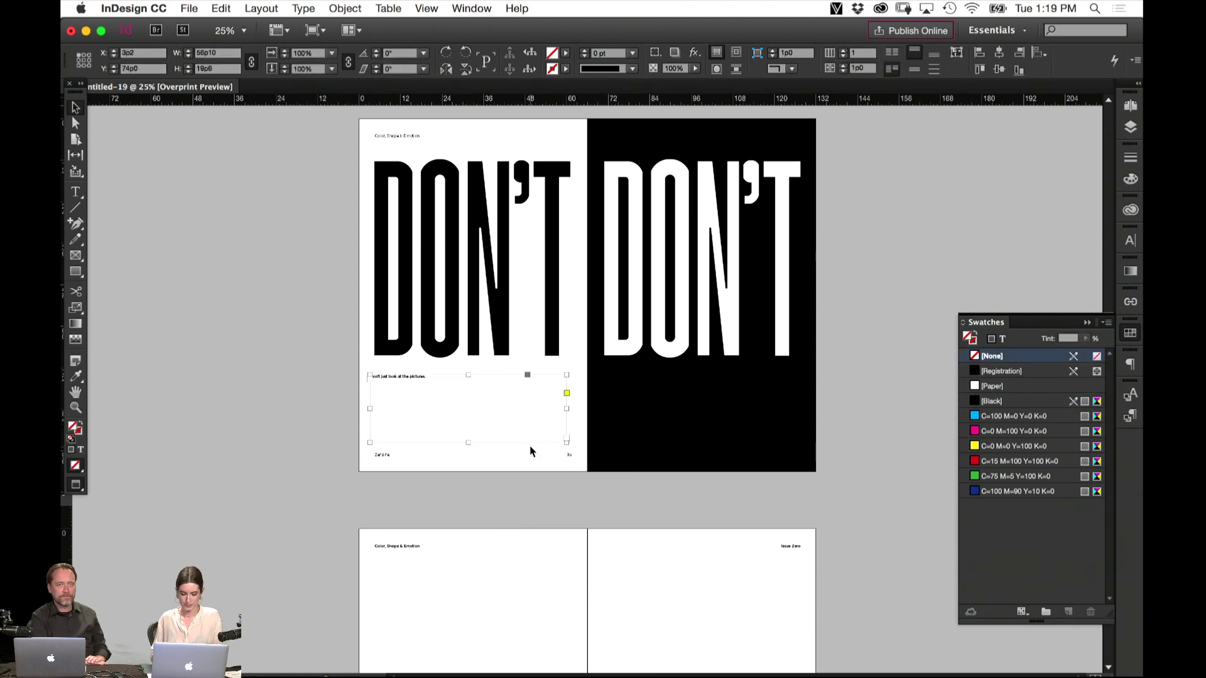
Show the guides and align the small text frame to page 06's left margin and the row guide at X 4p6, Y 75p0
key("super+1")
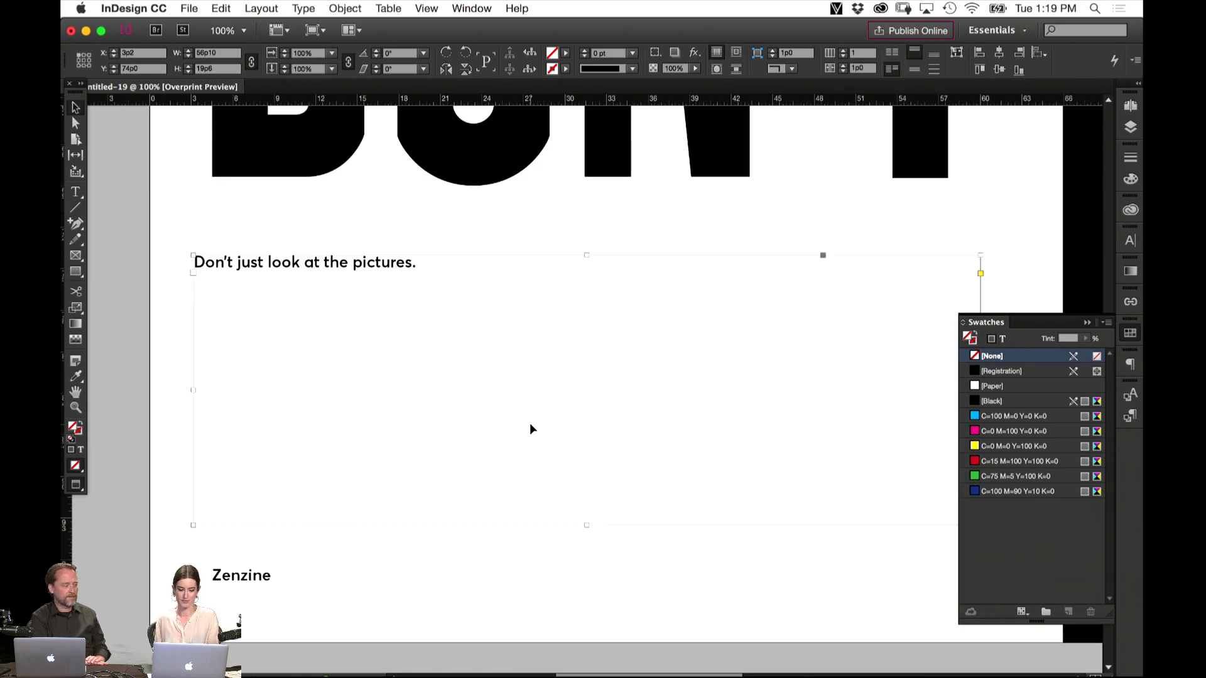
key("w")
scroll(501, 487, "right", 5)
scroll(501, 487, "down", 2)
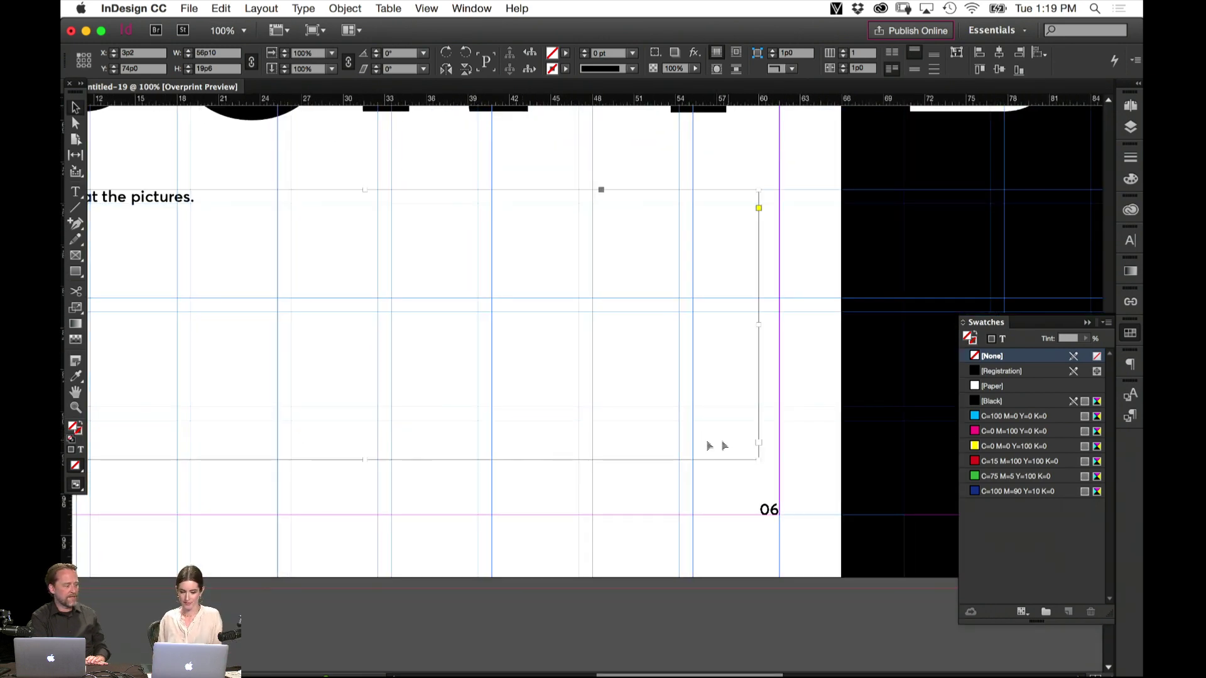
left_click_drag(287, 314, 512, 326)
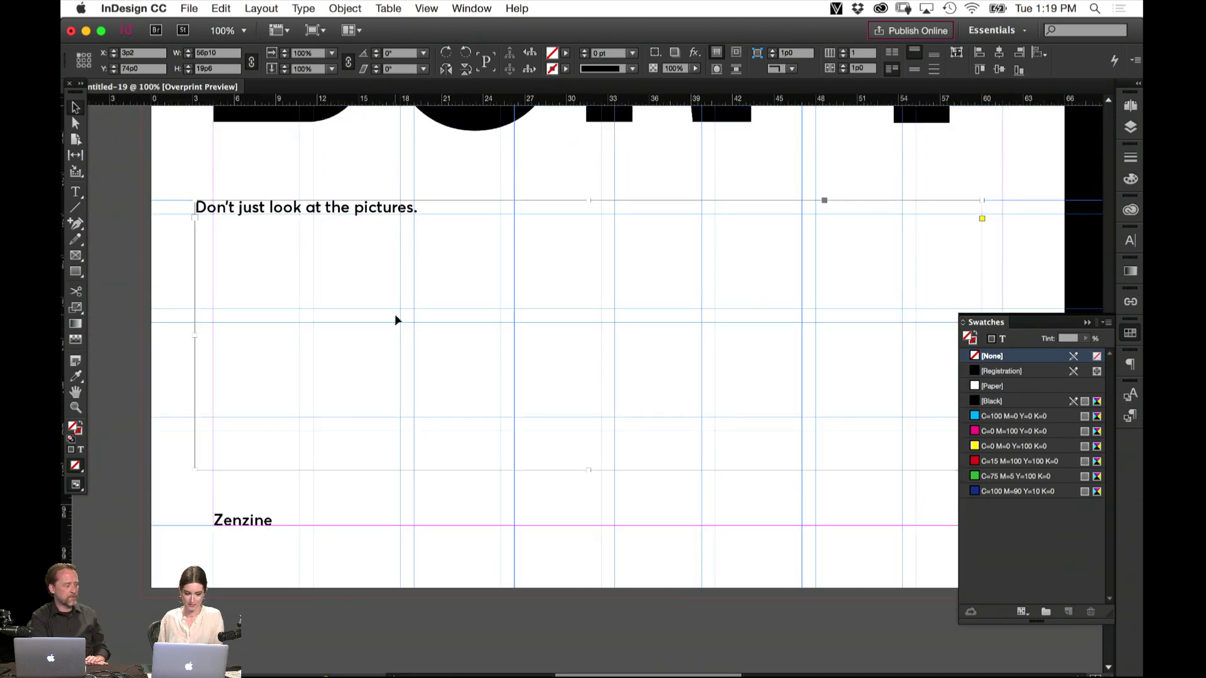
left_click_drag(396, 320, 417, 332)
Resize the text frame to 57p0 by 14p8, meeting the right margin and lower row guide, and preview page 06 without guides
scroll(552, 328, "right", 7)
scroll(552, 328, "down", 1)
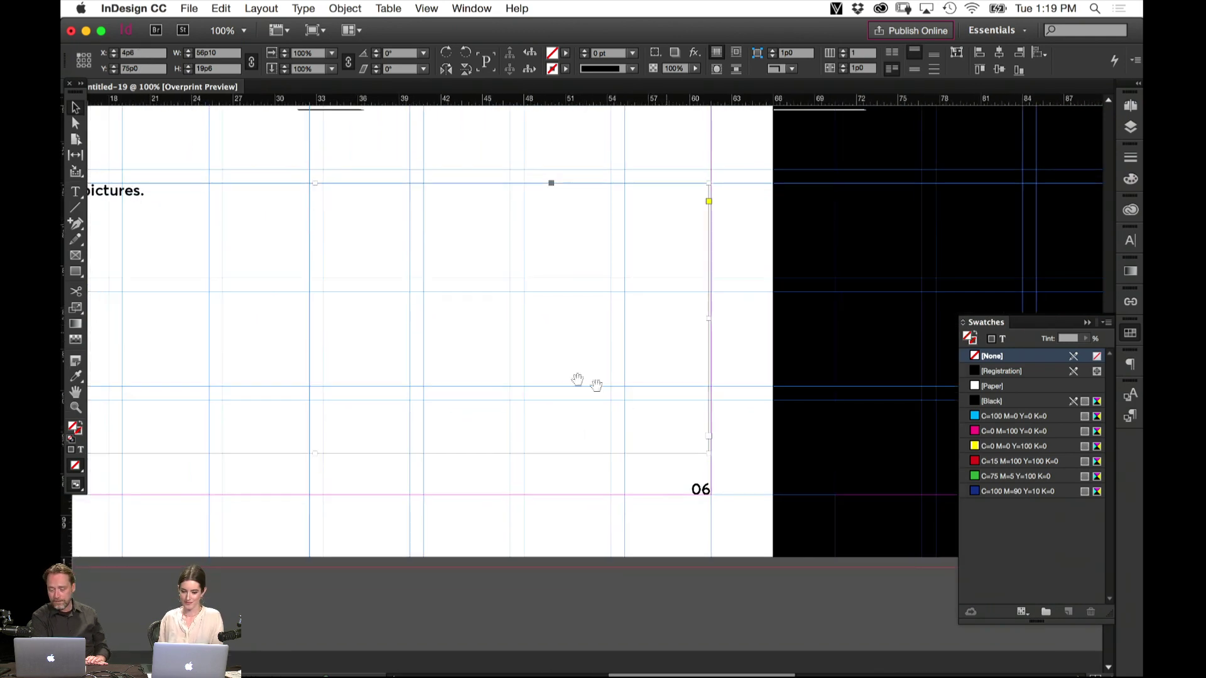
left_click_drag(708, 455, 710, 387)
scroll(539, 519, "up", 3)
scroll(539, 520, "left", 5)
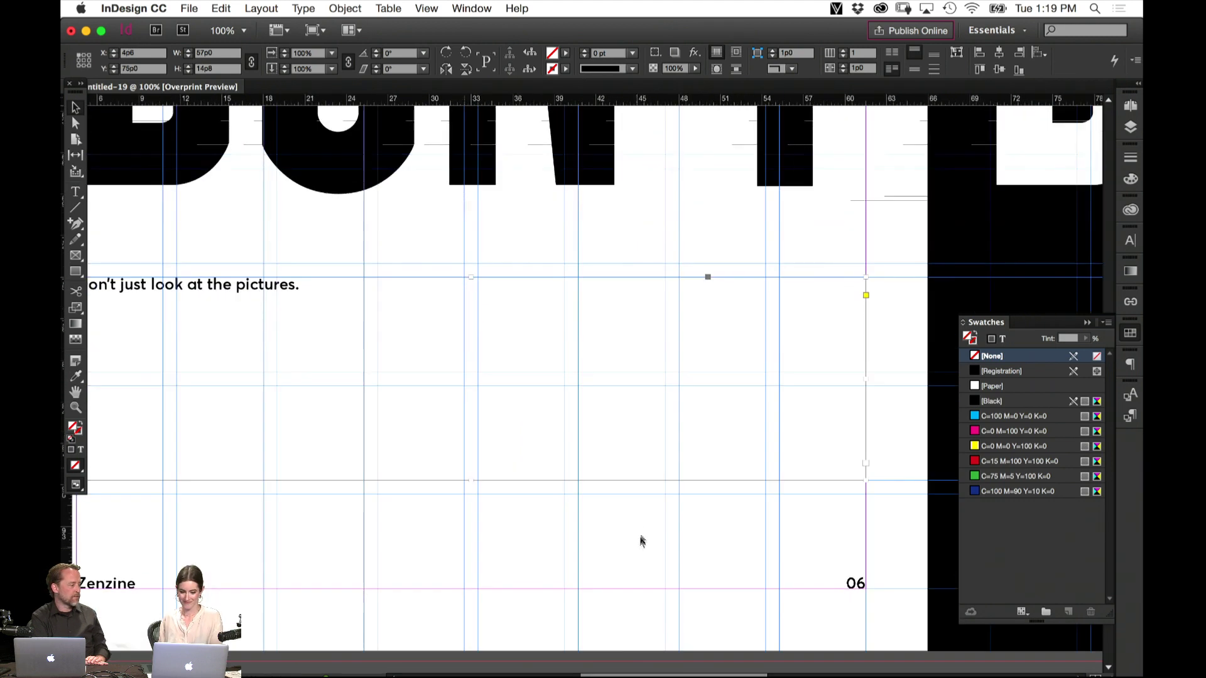
key("w")
left_click(623, 556)
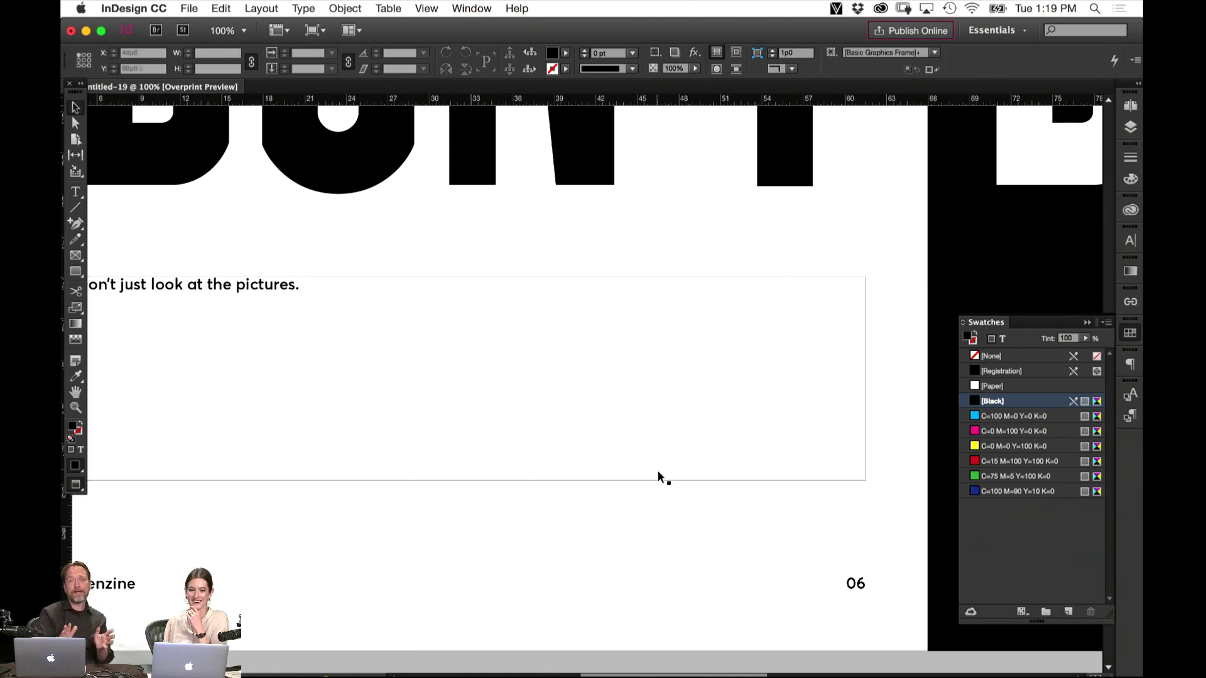
left_click(556, 556)
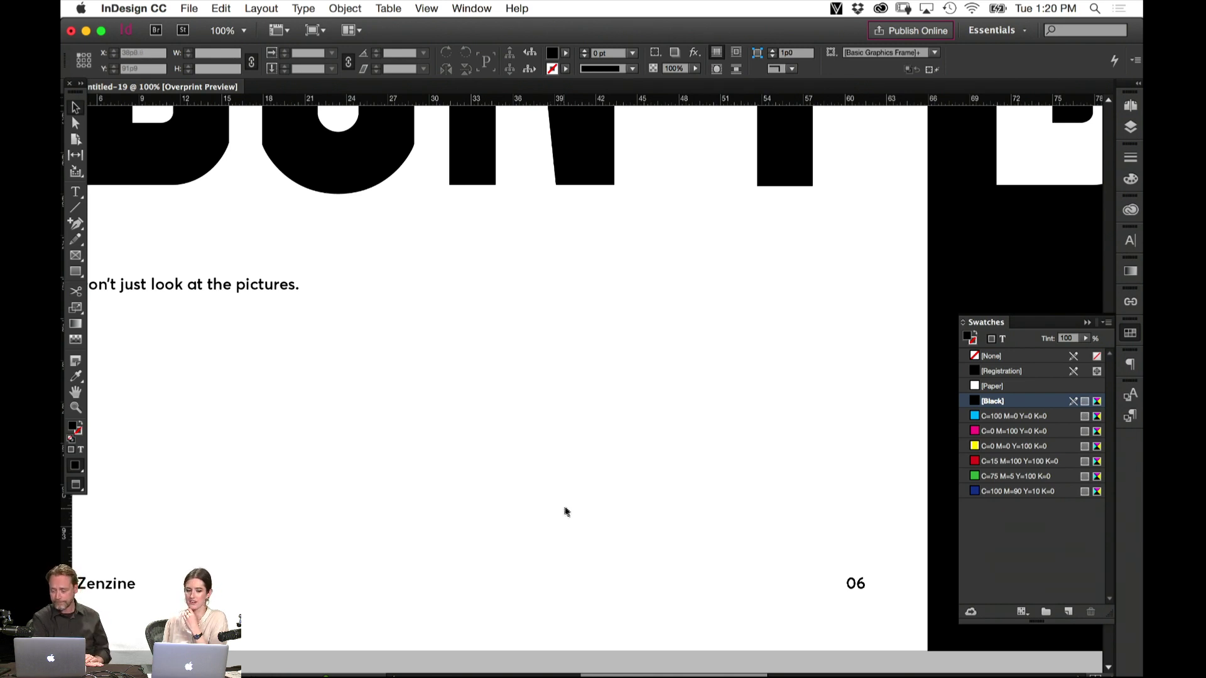
left_click_drag(531, 474, 597, 506)
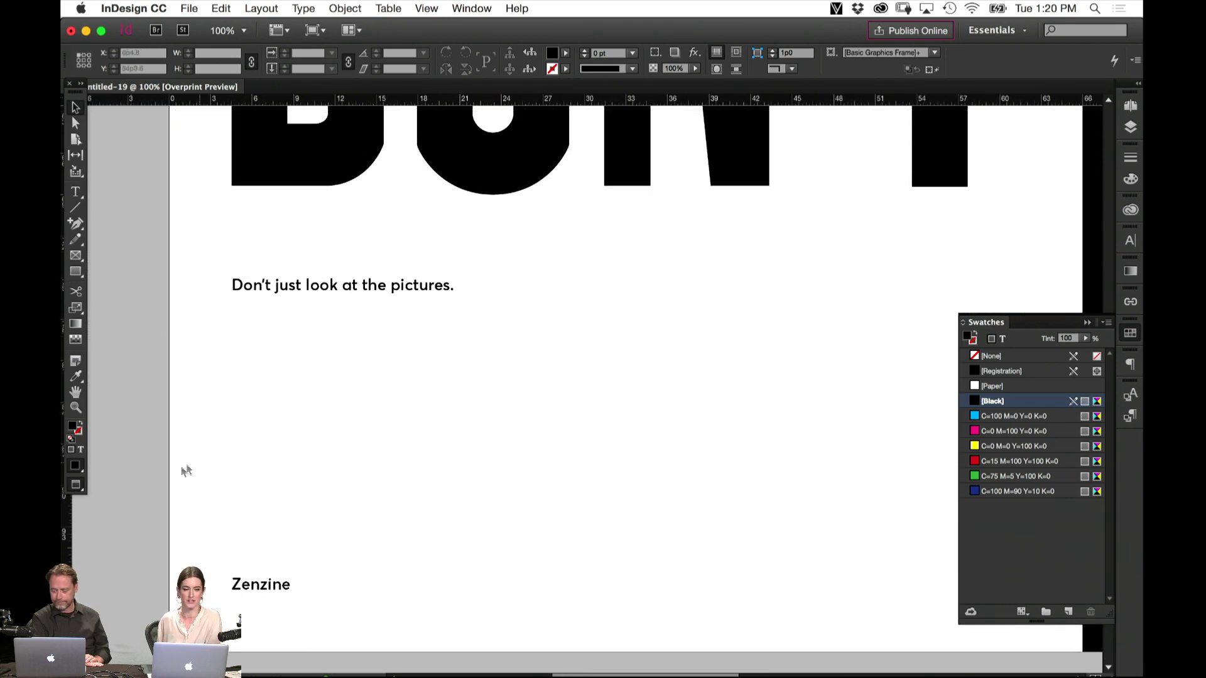
key("super+equal")
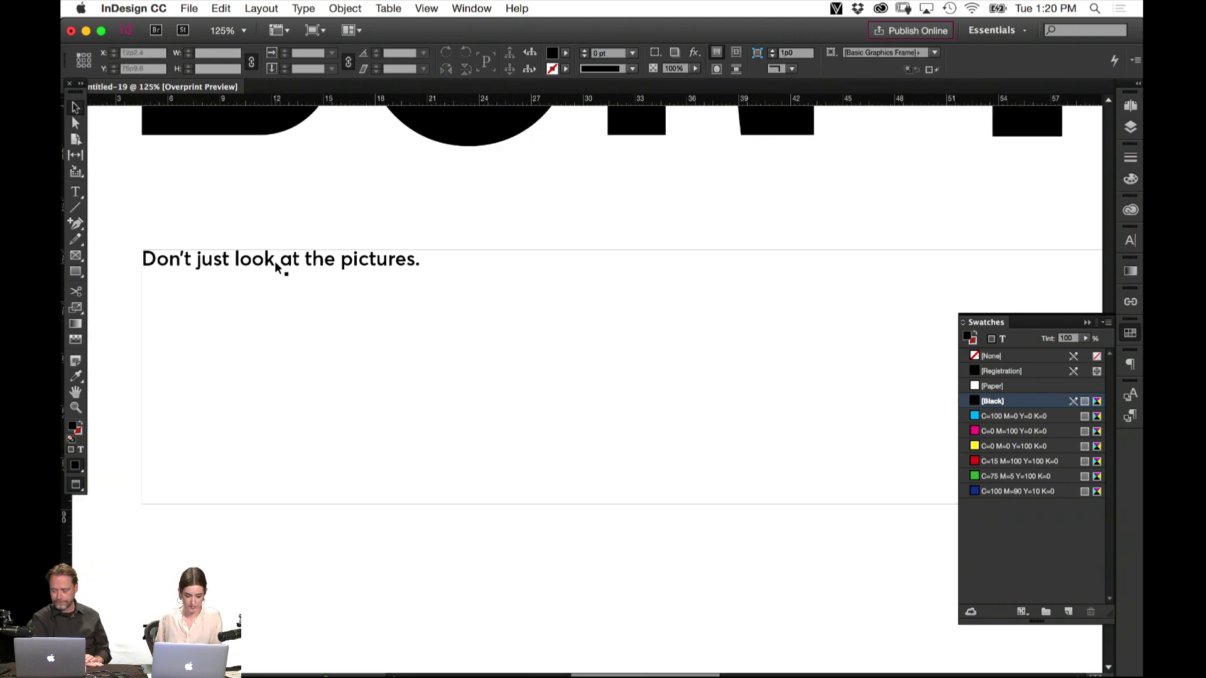
Copy all the artwork and text frames of spread 06-07 and paste them in the same position on spread 08-09
key("super+minus")
key("super+minus")
key("super+minus")
key("super+minus")
key("super+minus")
key("super+minus")
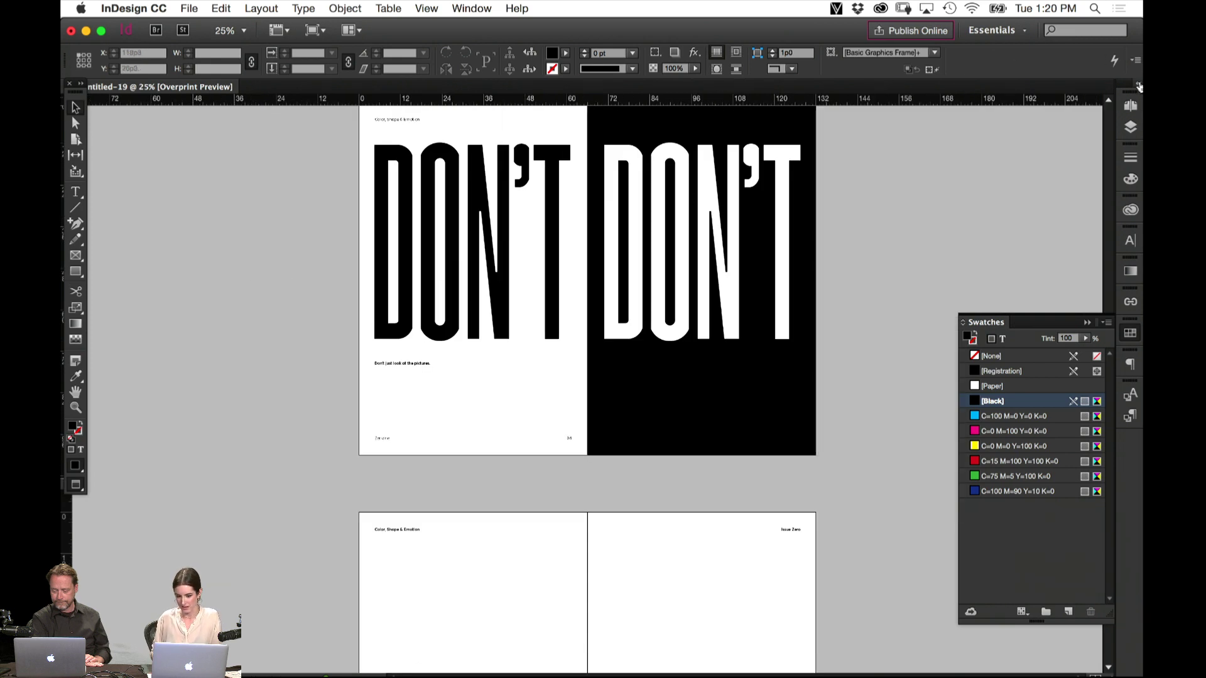
left_click(1131, 105)
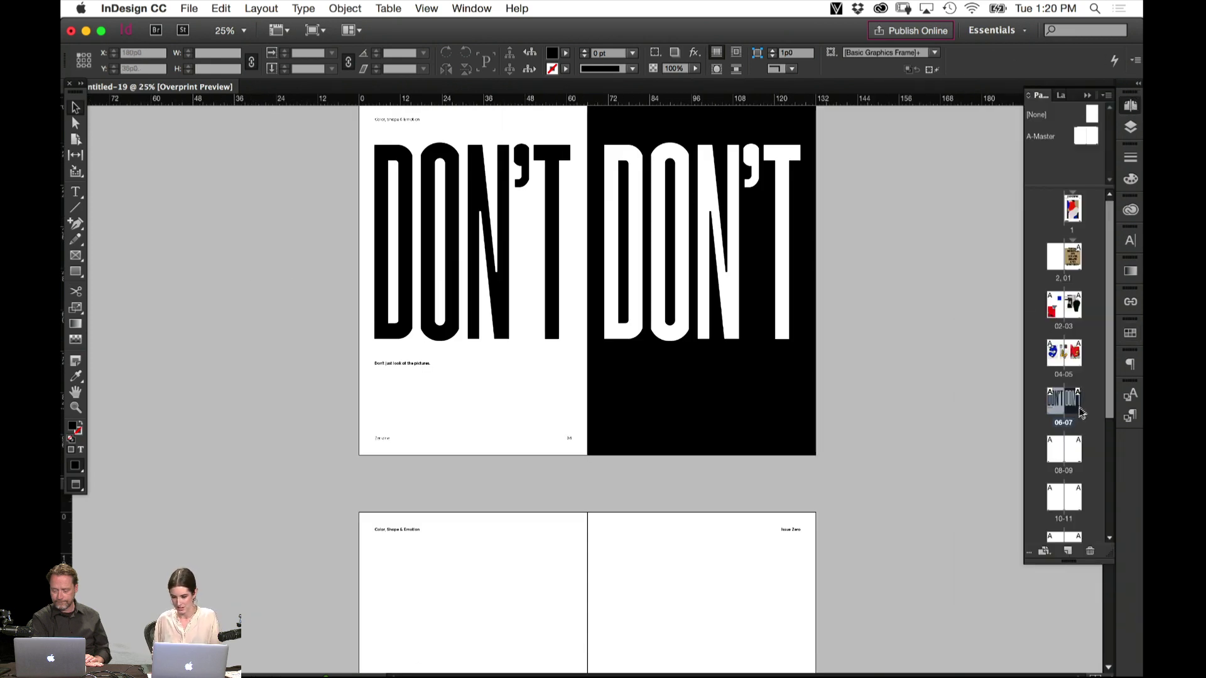
scroll(942, 396, "up", 3)
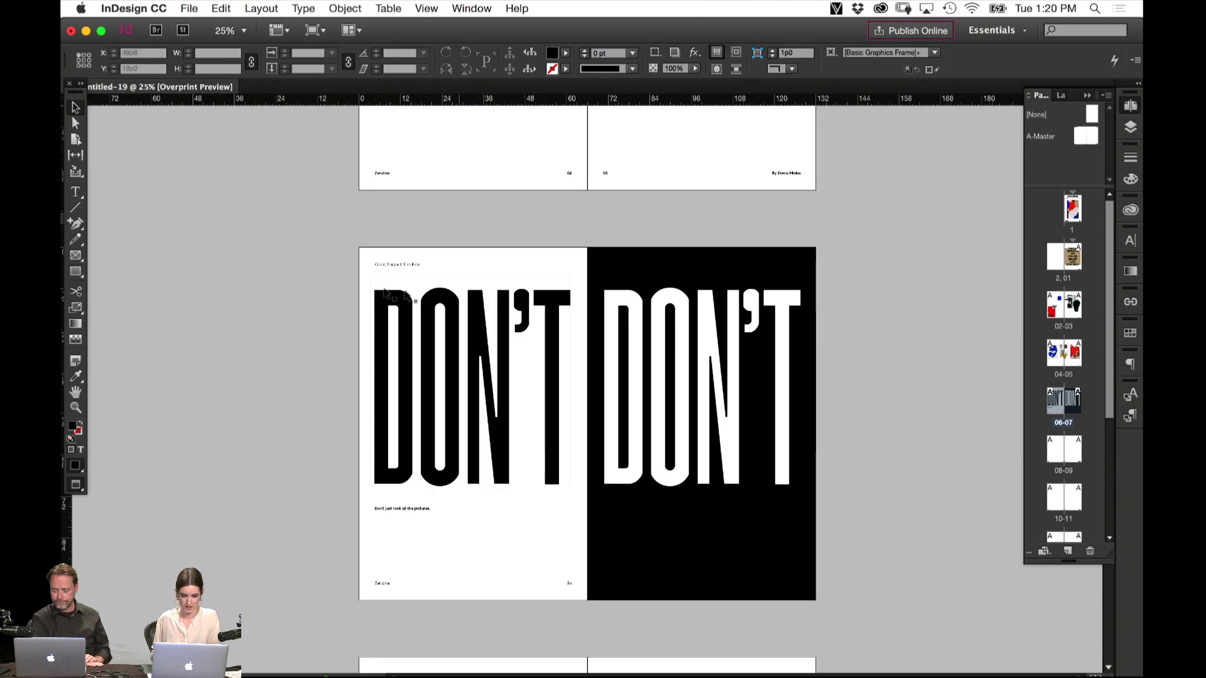
left_click_drag(319, 235, 859, 616)
scroll(859, 617, "down", 9)
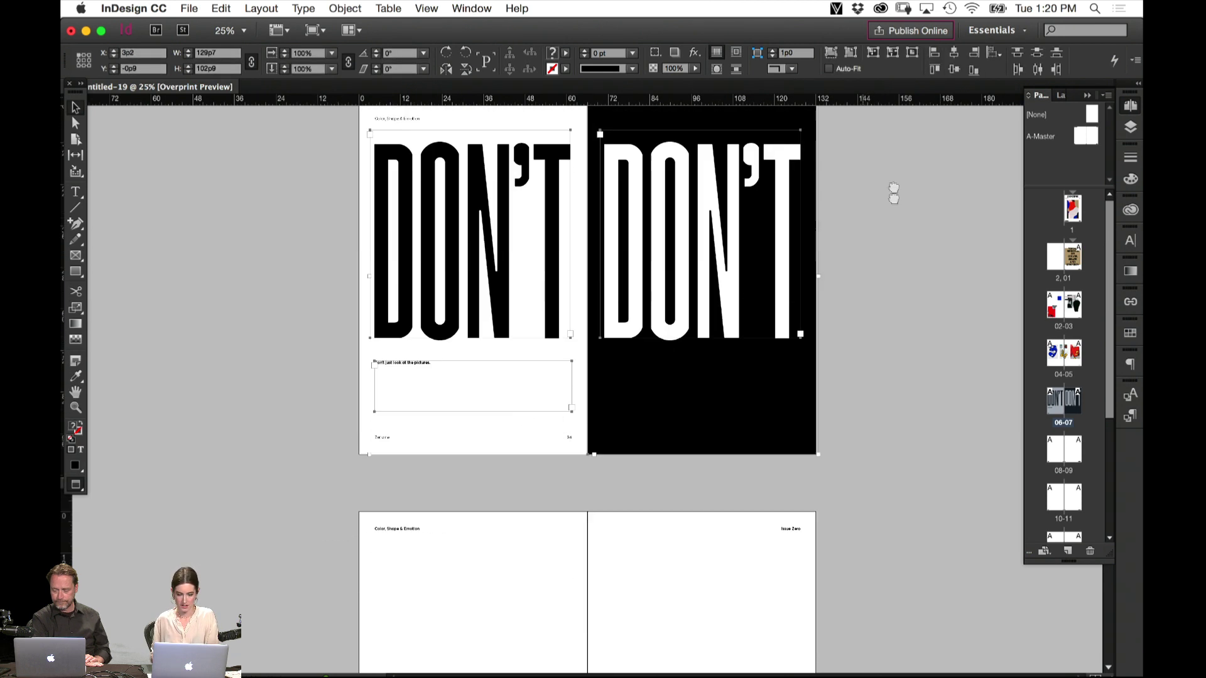
key("super+alt+shift+v")
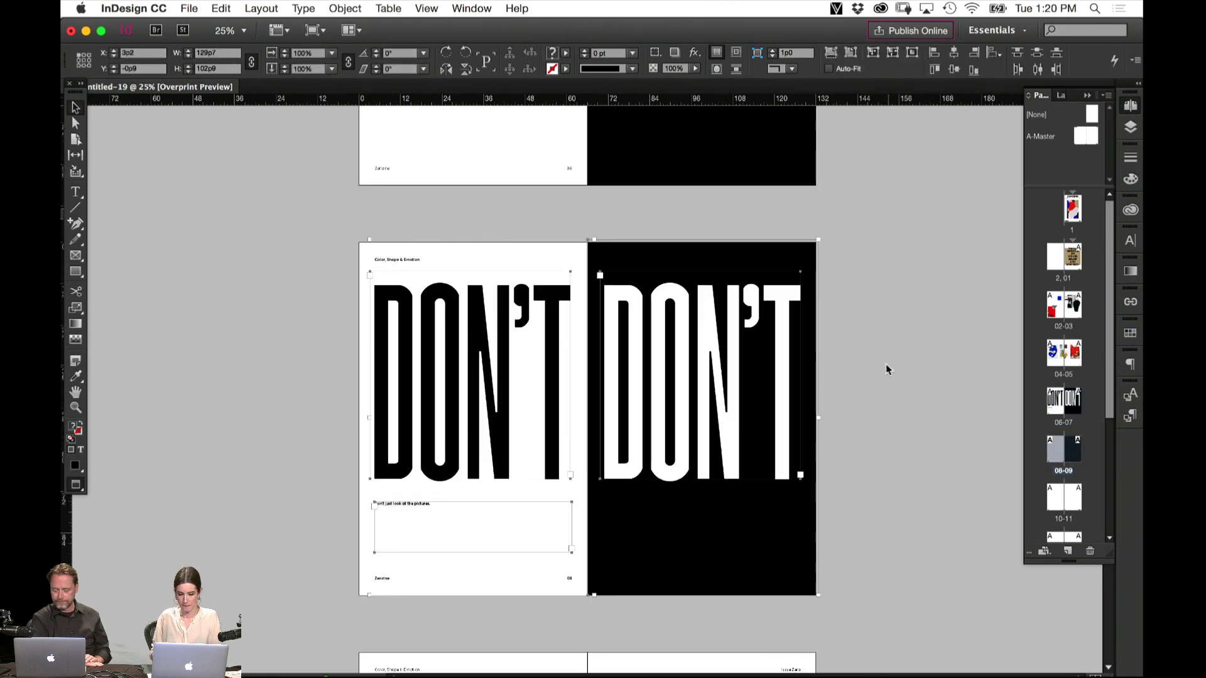
Delete the black background and white DON'T from page 09 and move the caption frame onto that page
left_click_drag(892, 364, 761, 470)
key("BackSpace")
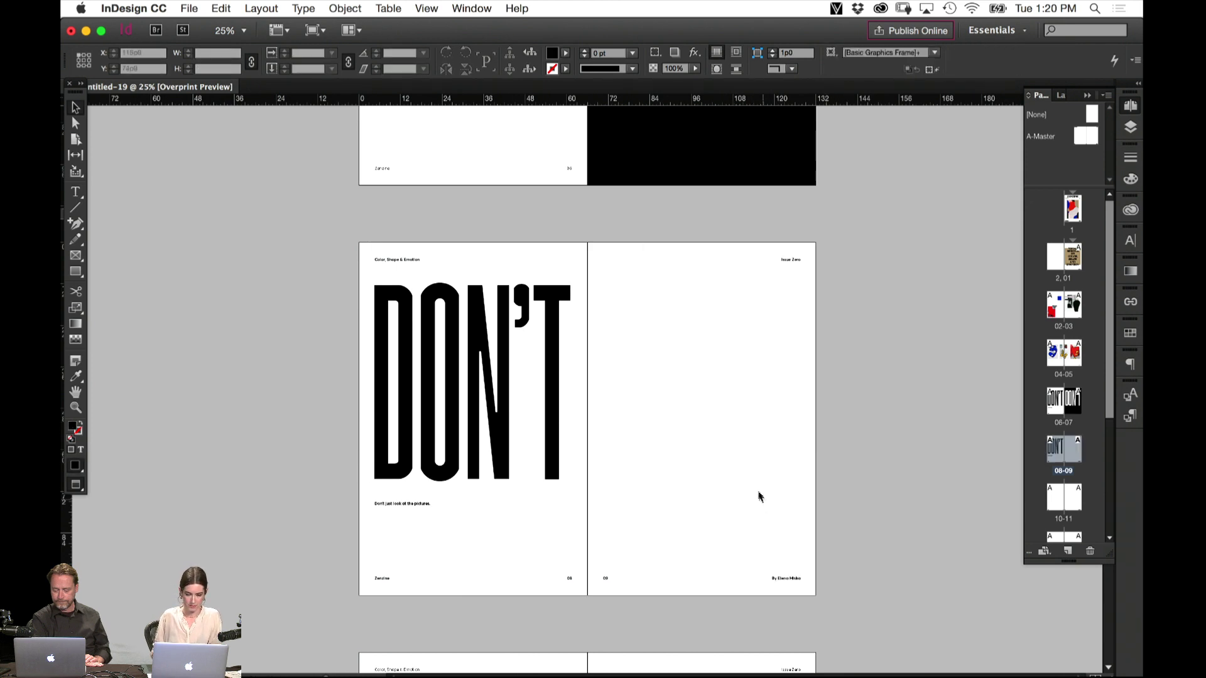
left_click_drag(431, 511, 658, 364)
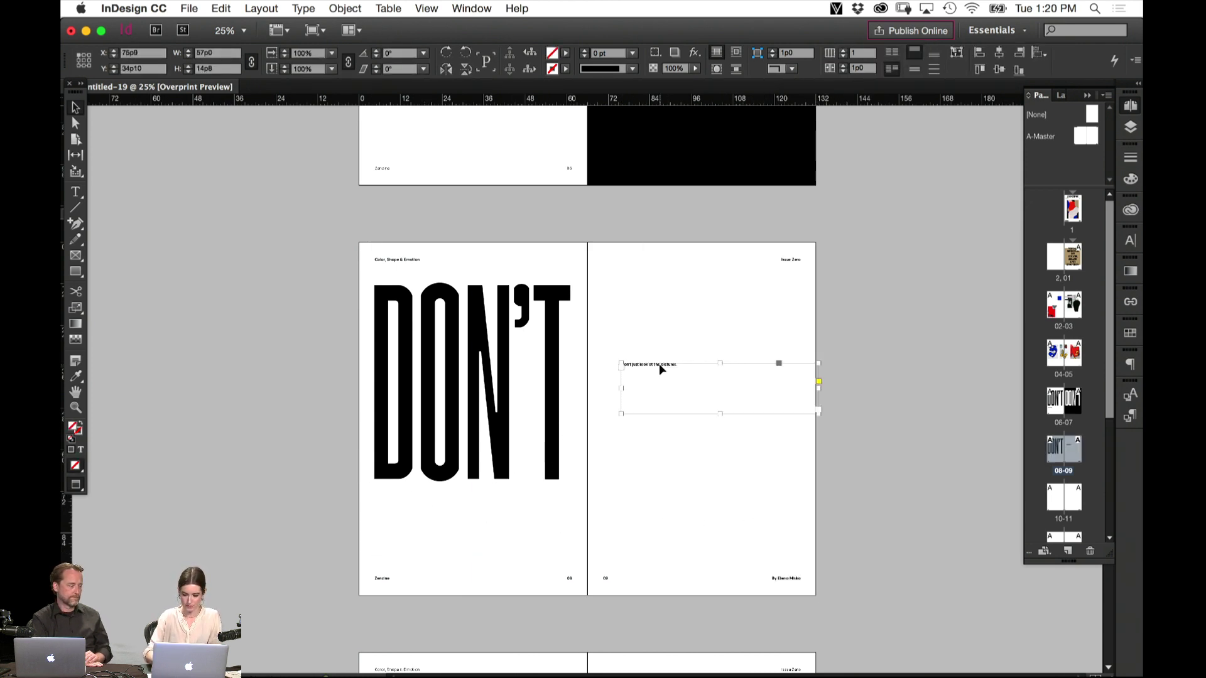
Shorten the caption on page 09 to read "just look at the pictures", without "Don't" or the final period
key("super+equal")
key("super+equal")
double_click(330, 332)
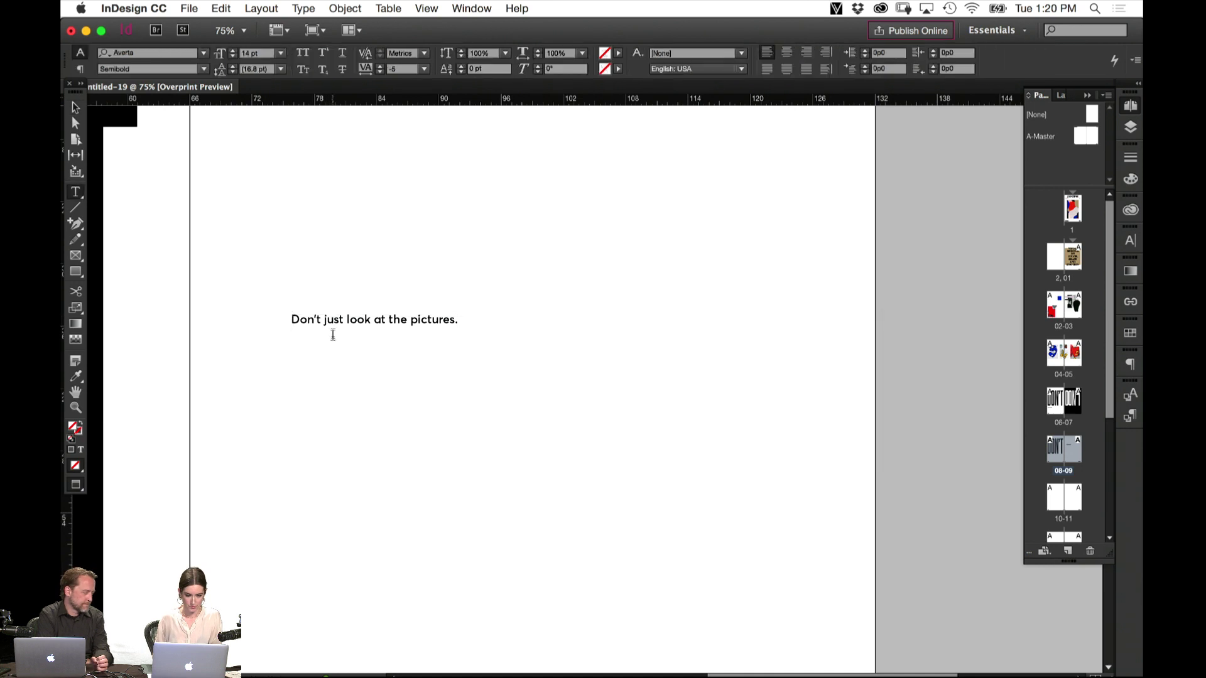
left_click_drag(324, 319, 262, 303)
key("BackSpace")
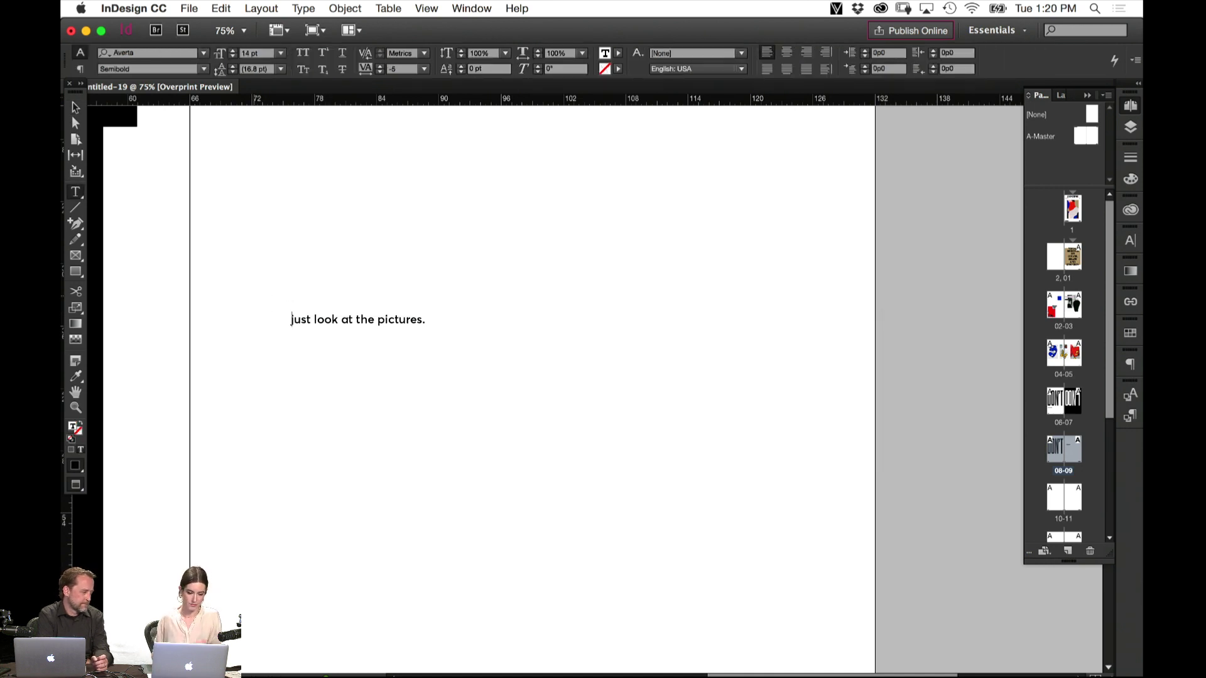
left_click(437, 319)
type("..")
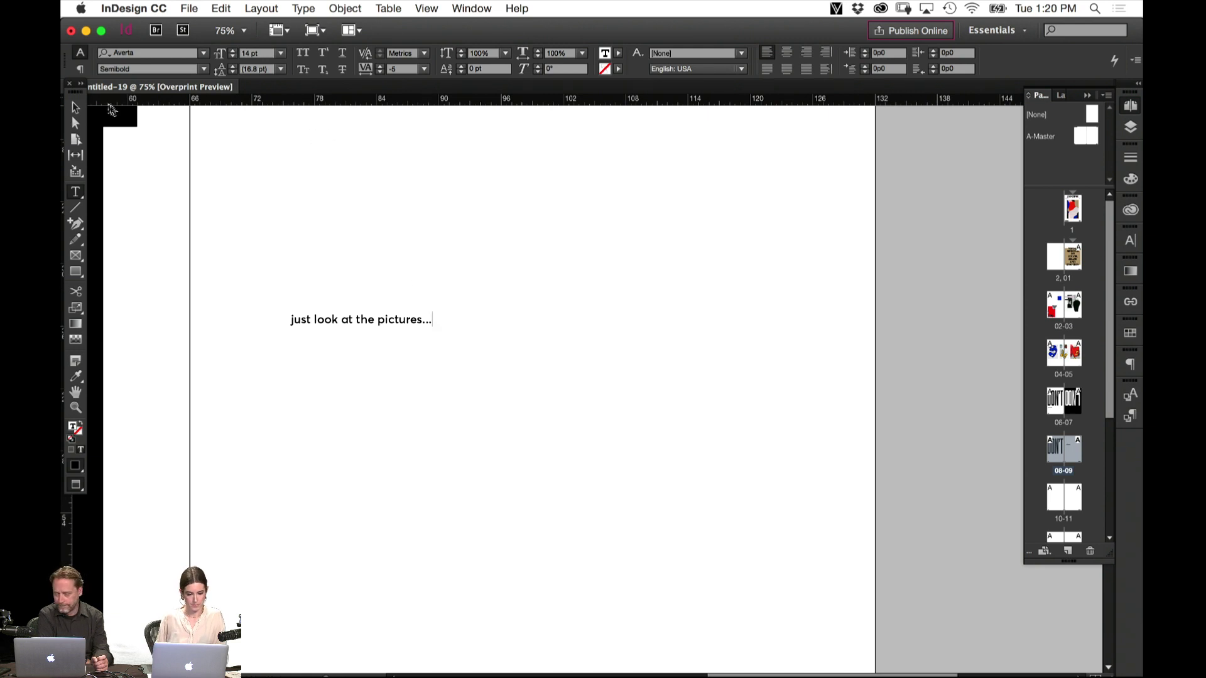
key("BackSpace")
key("BackSpace")
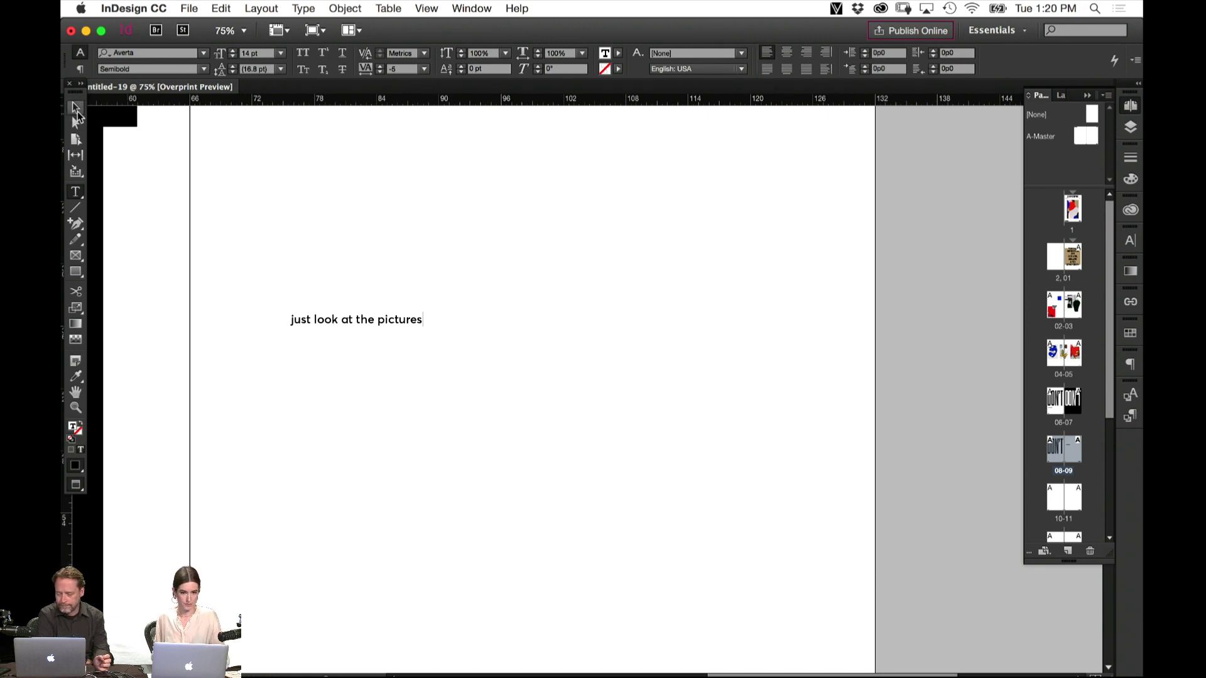
Align the caption frame on page 09 to the grid guides at X 77p9, Y 20p2
left_click(76, 107)
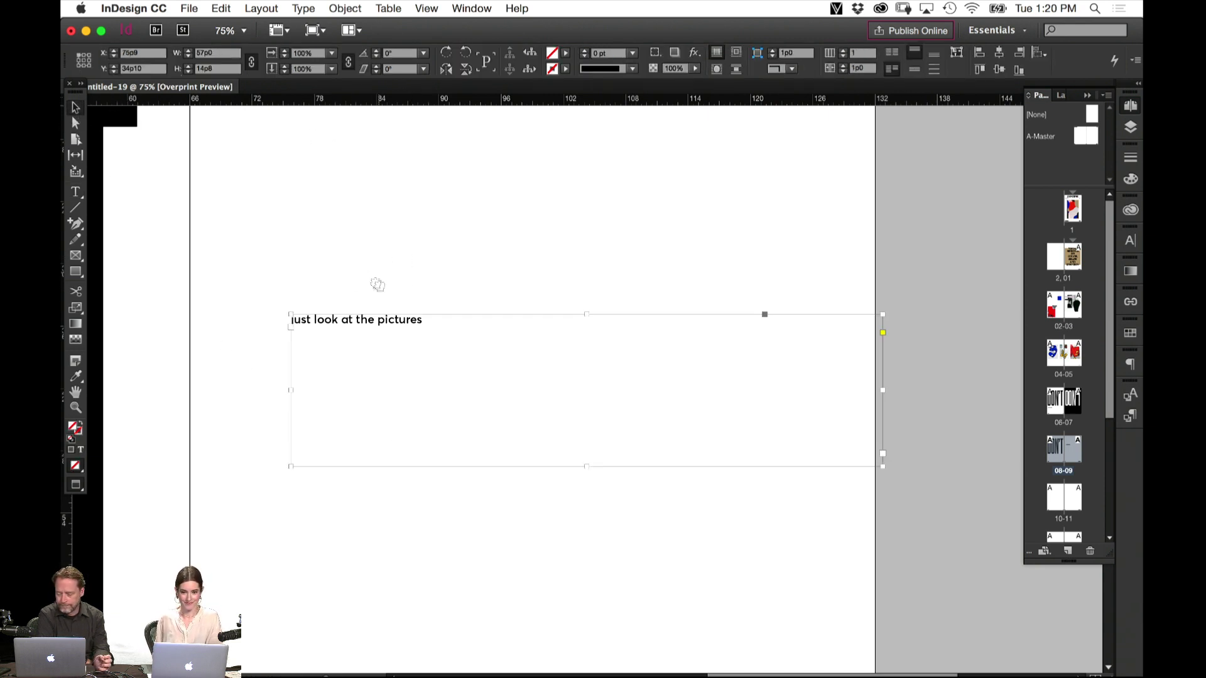
left_click_drag(377, 280, 465, 244)
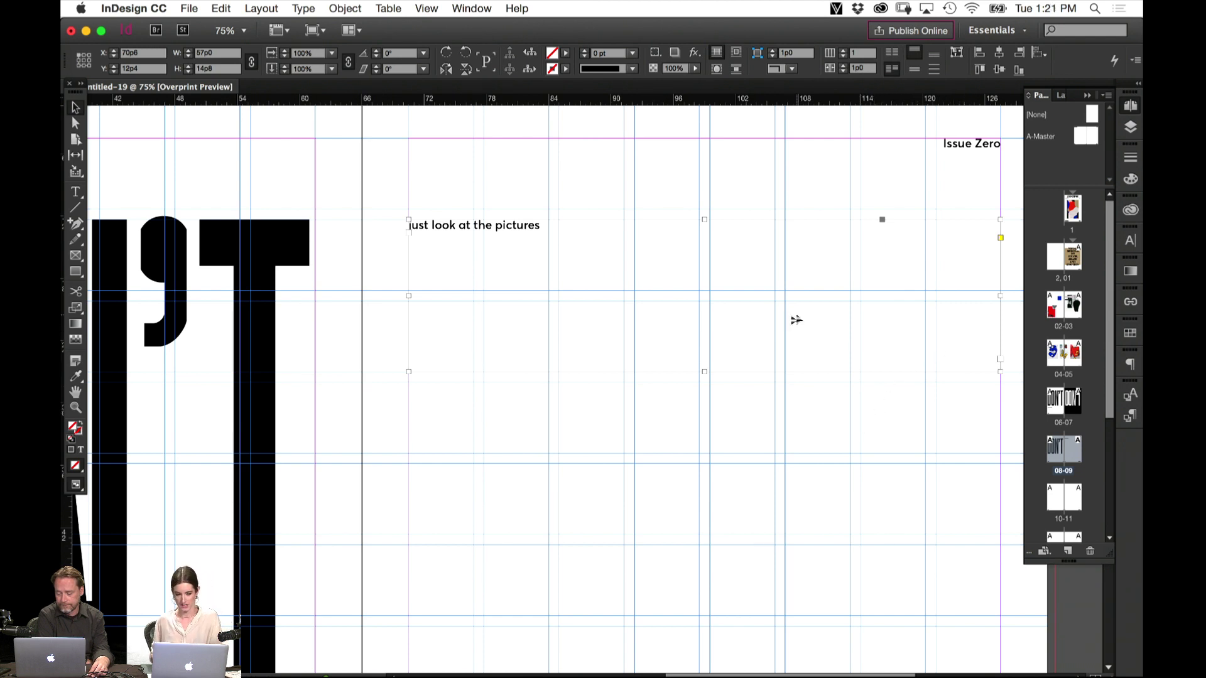
left_click_drag(704, 371, 767, 465)
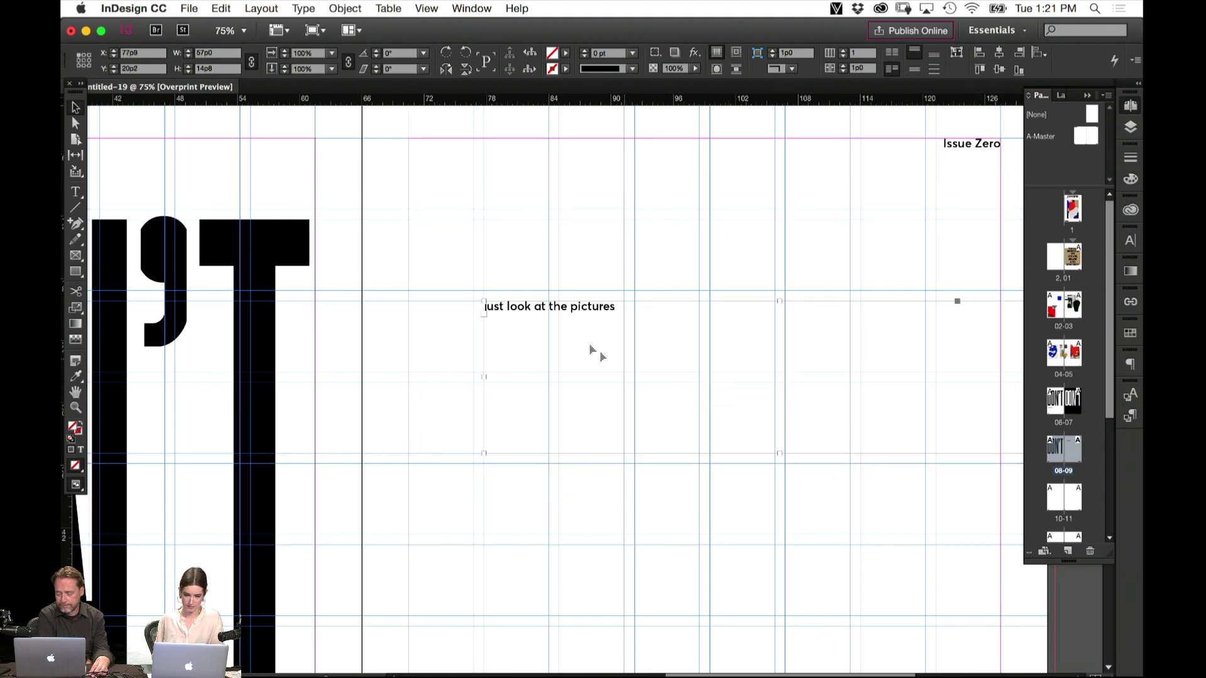
Delete "look at the pictures" from the caption on page 09, leaving only the word "just"
double_click(512, 308)
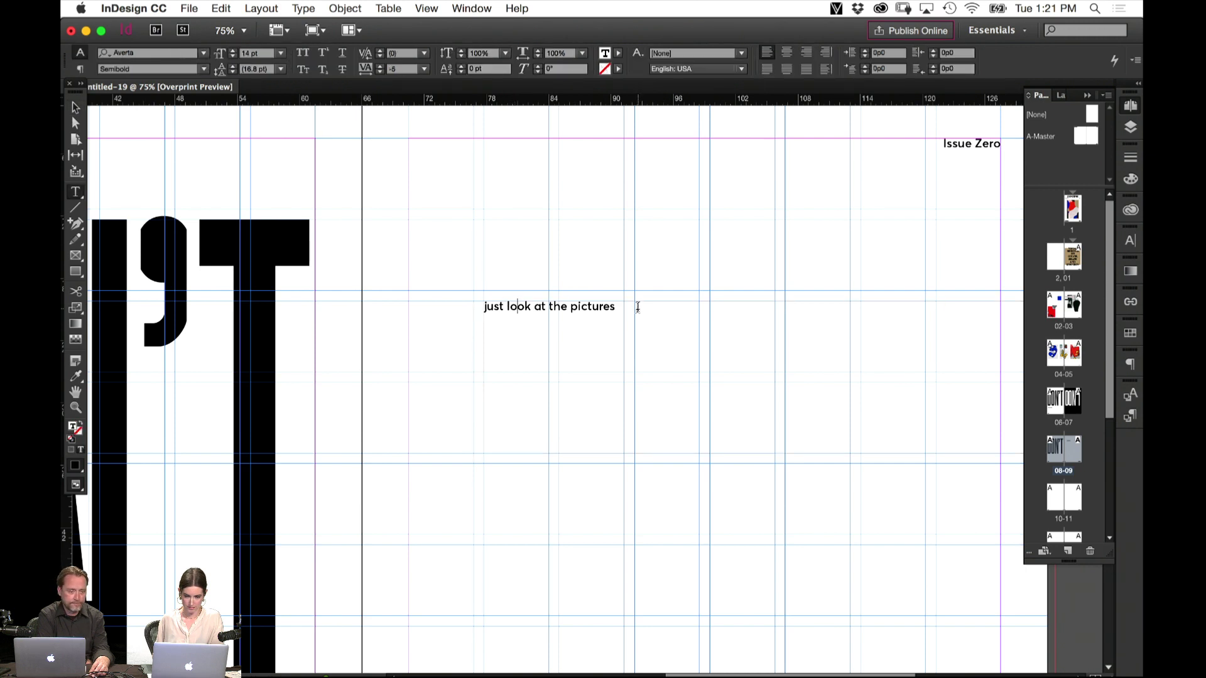
left_click_drag(636, 307, 507, 303)
left_click_drag(618, 307, 509, 304)
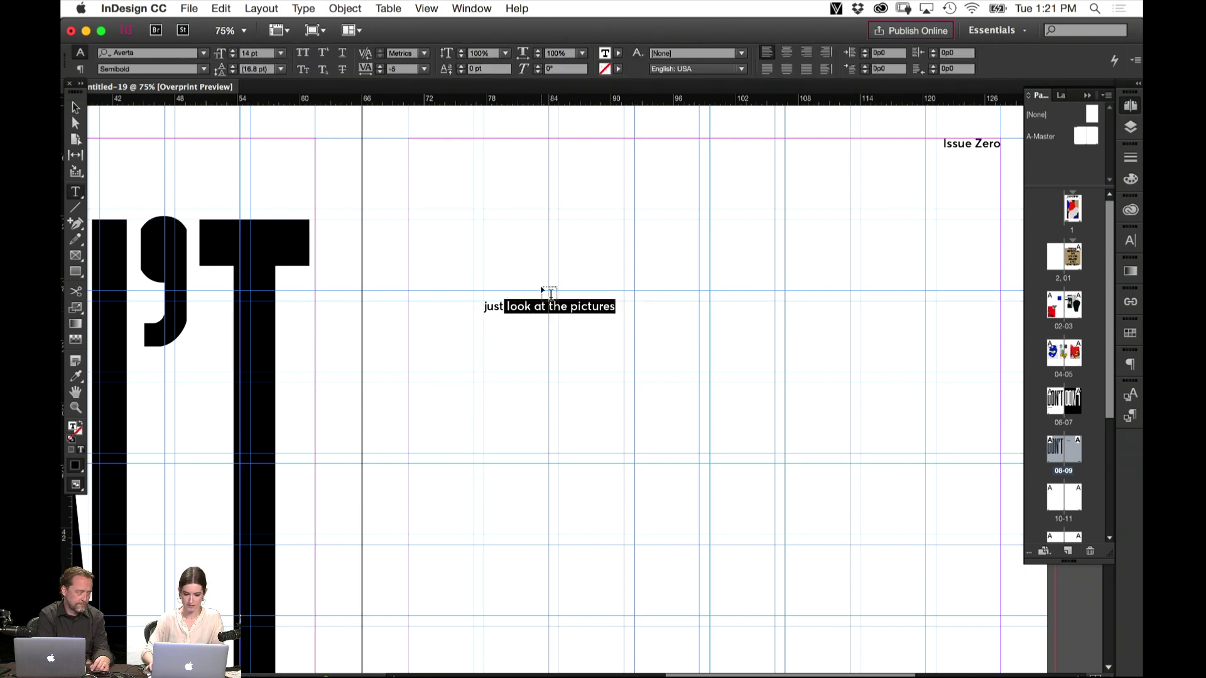
key("BackSpace")
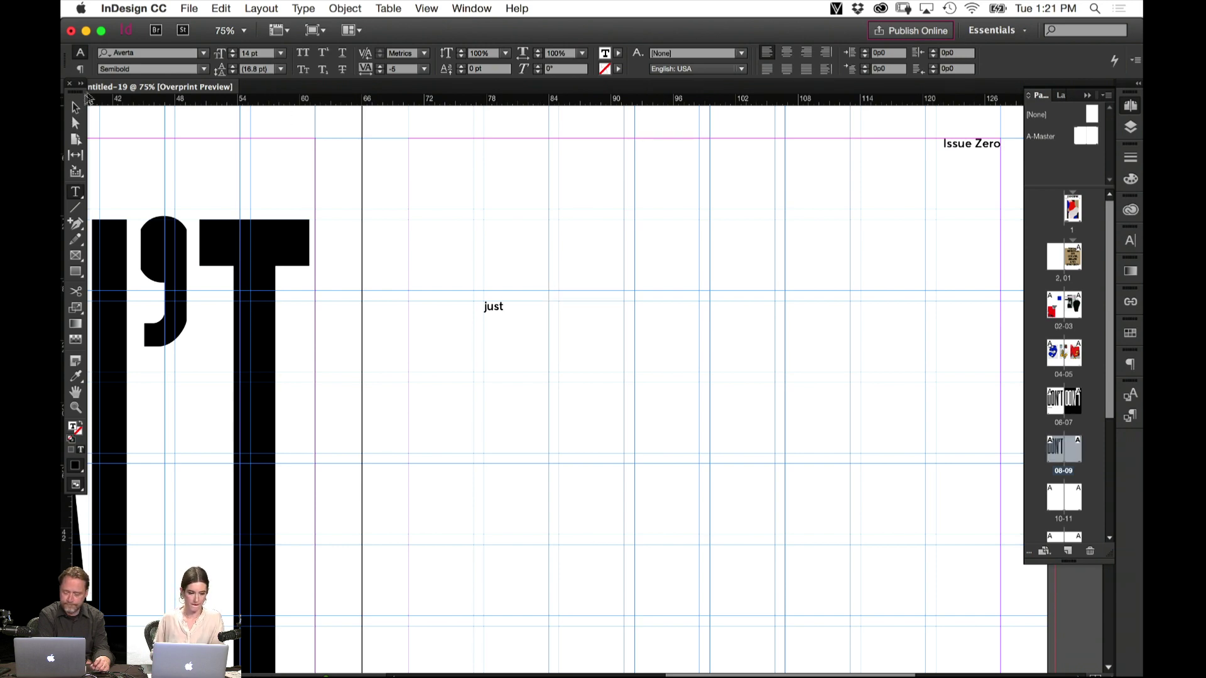
left_click(75, 109)
Move the "just" frame up to Y 12p4, level with the headline's top, and shrink it to fit its text
key("super+minus")
key("super+minus")
key("super+minus")
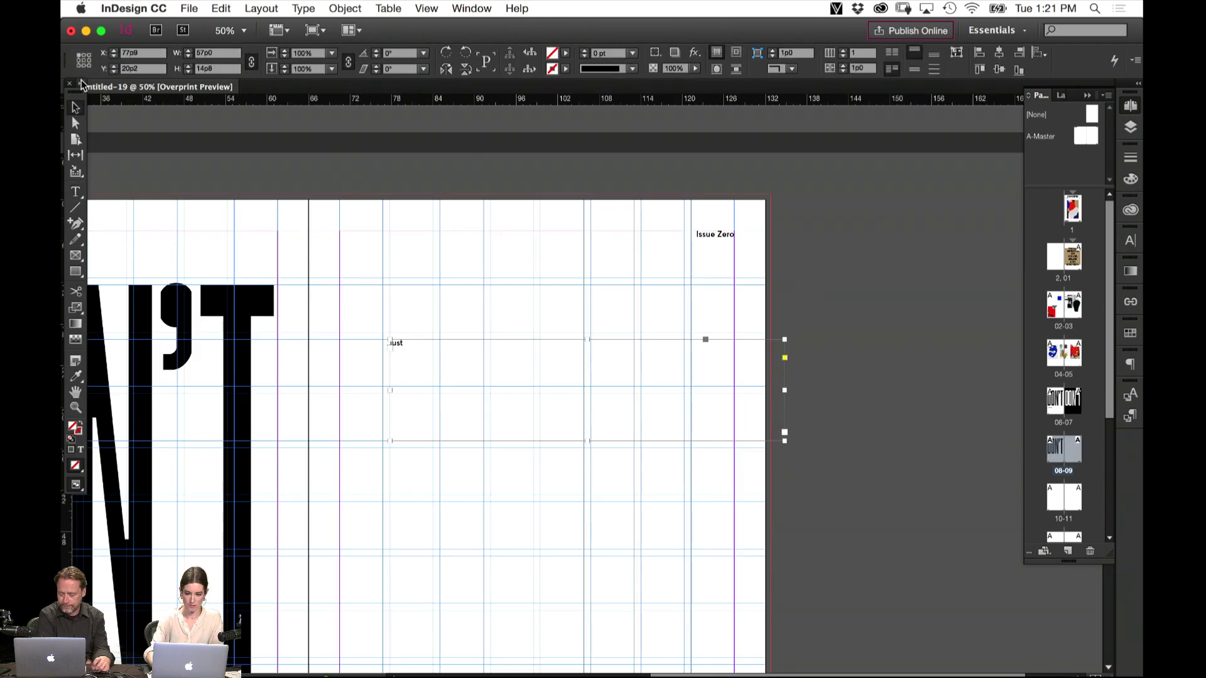
key("super+equal")
key("super+equal")
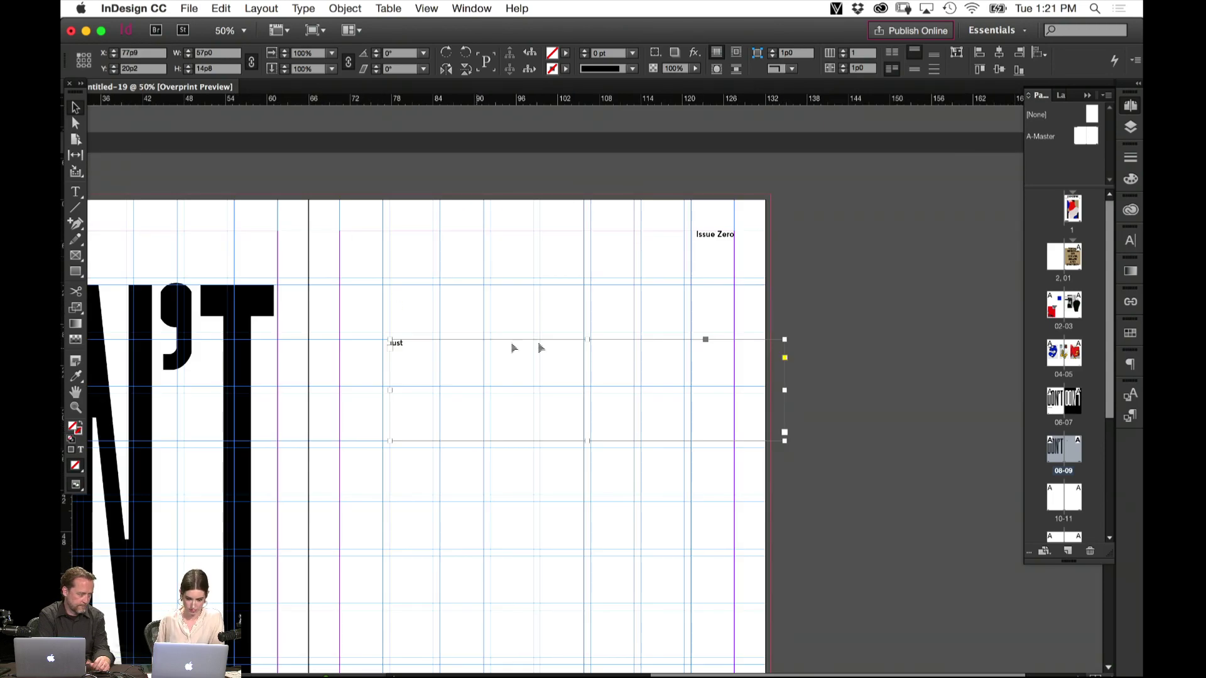
left_click_drag(785, 392, 583, 374)
left_click_drag(428, 355, 440, 302)
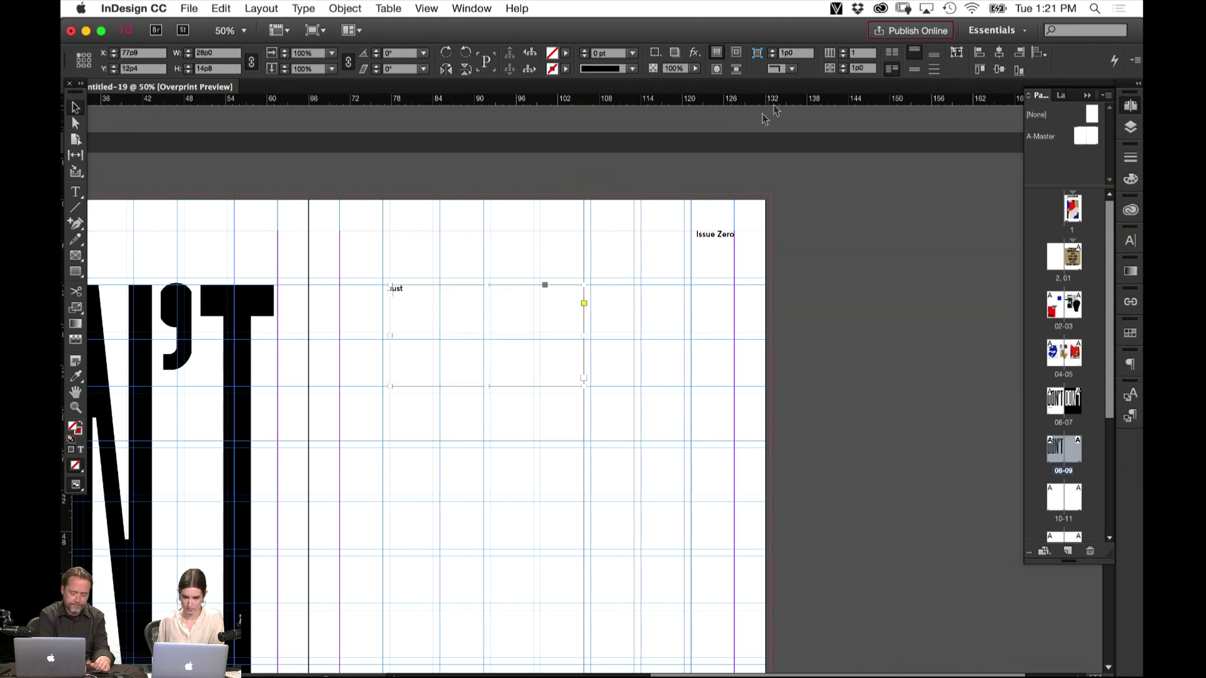
left_click(979, 56)
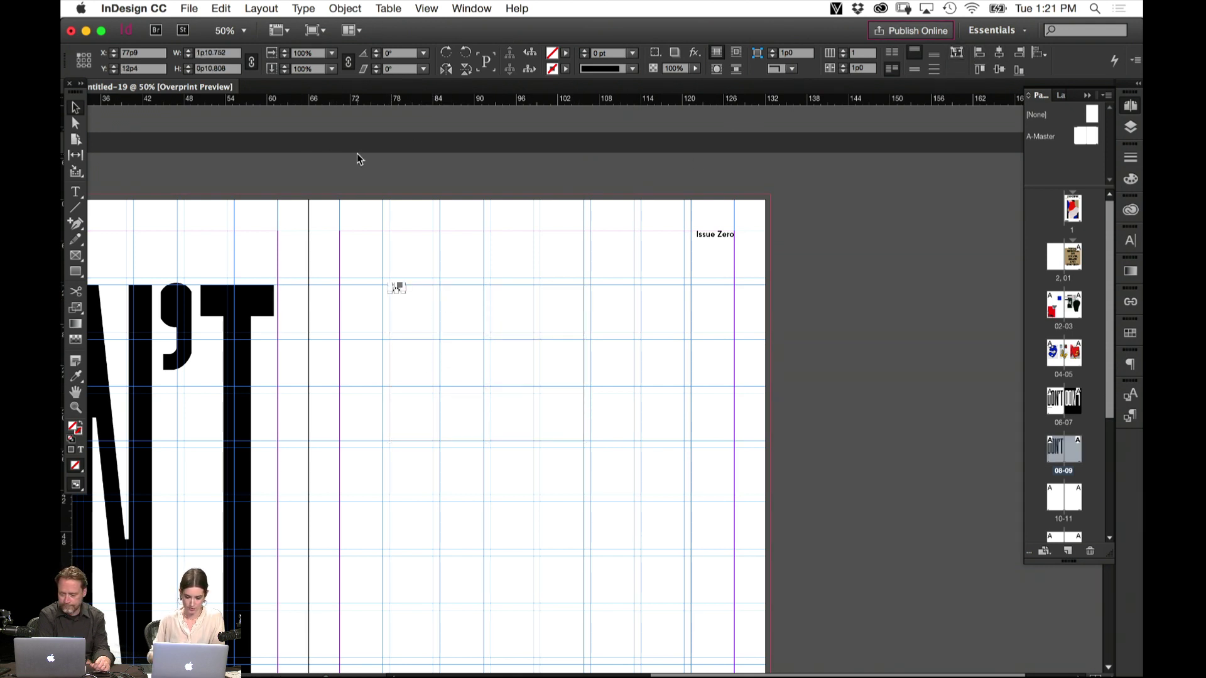
Enlarge the "just" frame to about 6p3 by 1p6.8 and place a copy on the grid at X 99p6, Y 28p0
key("super+equal")
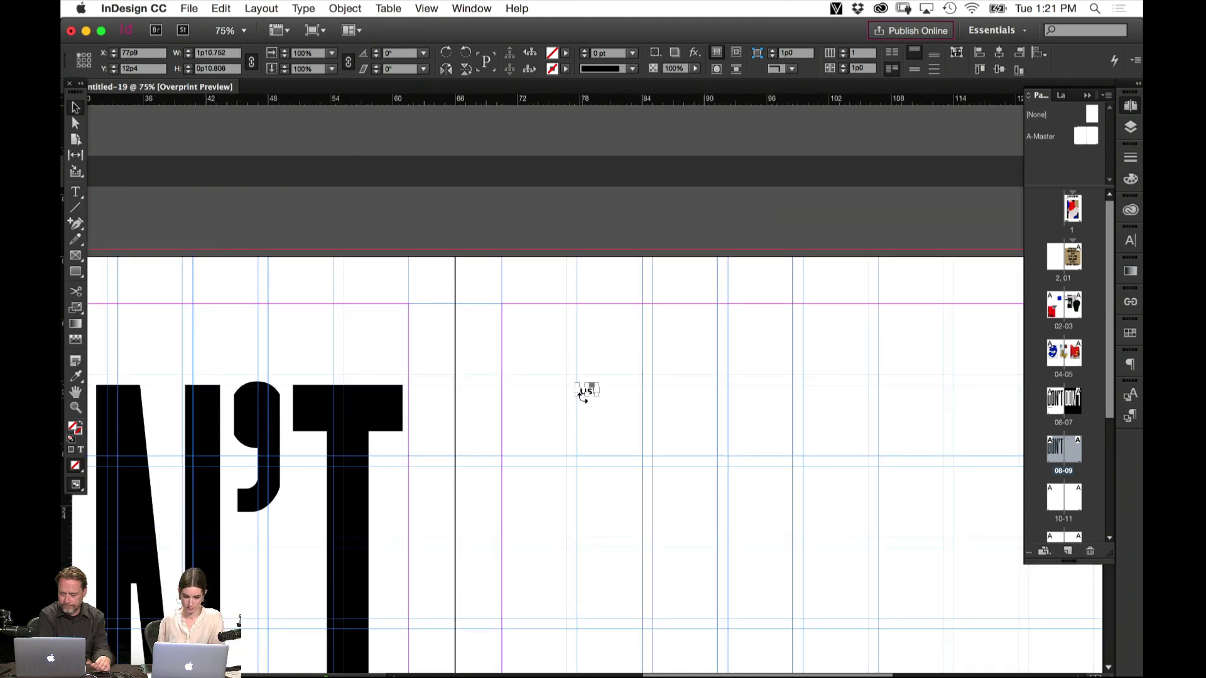
left_click_drag(595, 395, 608, 460)
left_click_drag(599, 554, 827, 553)
Replace the text in the copied frame with "look" in lowercase and deselect the frame
key("t")
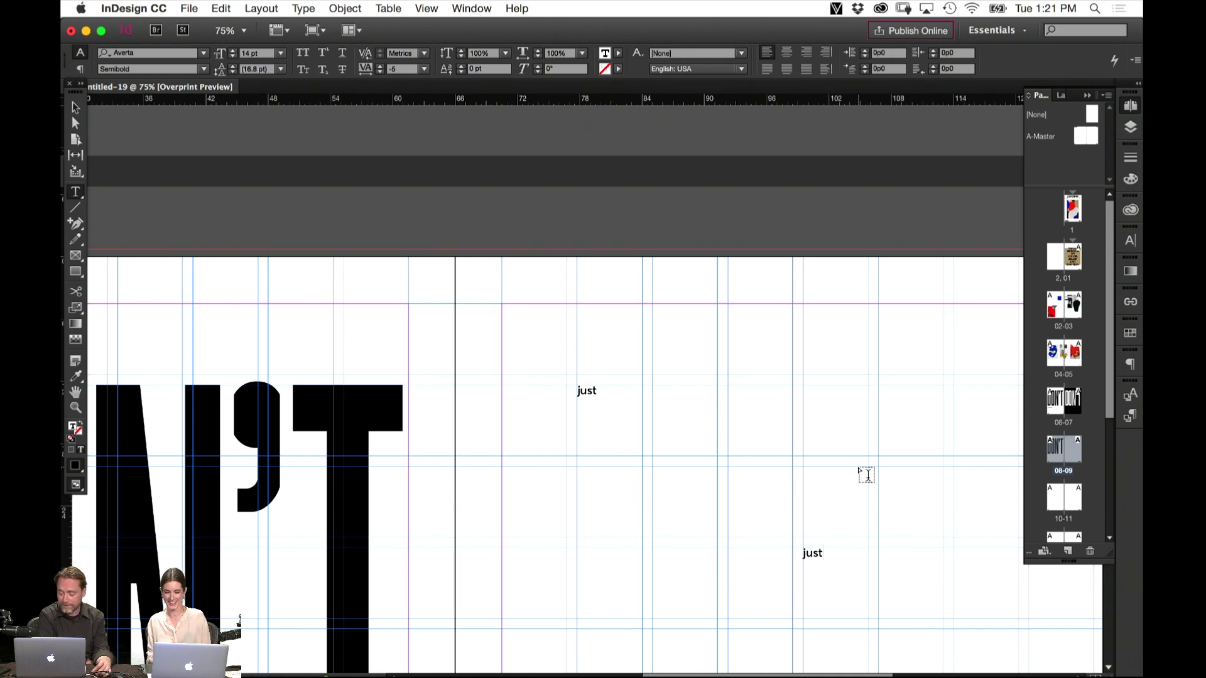
double_click(846, 539)
key("BackSpace")
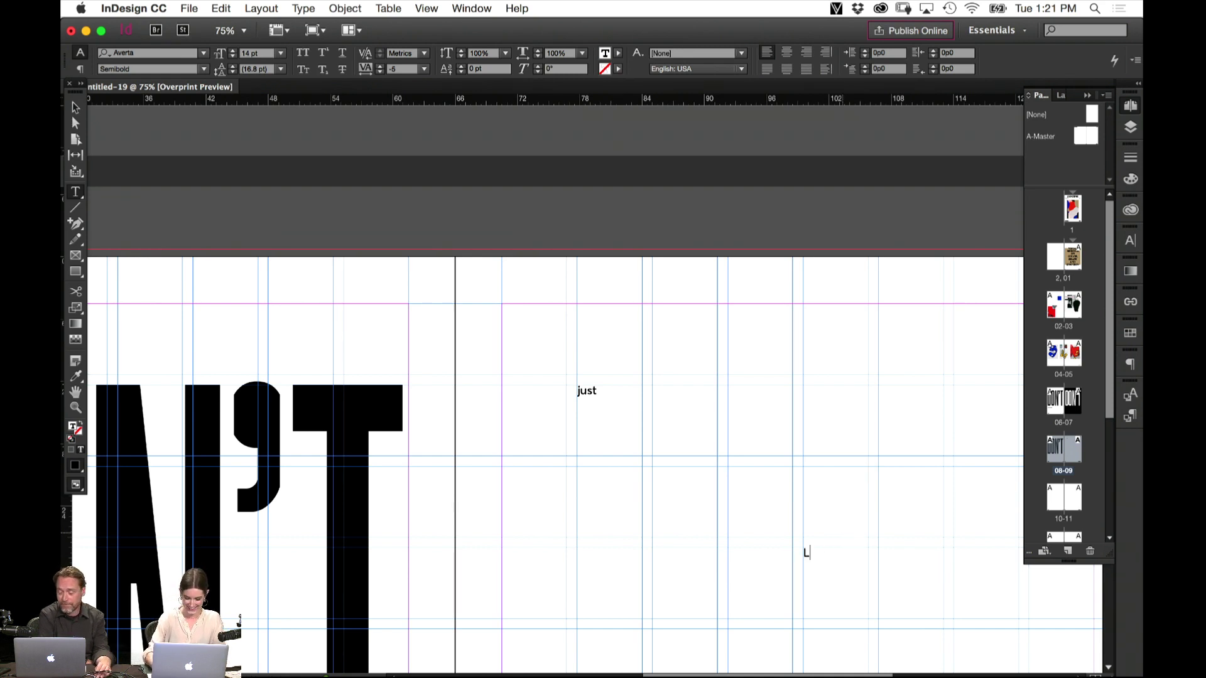
type("LOO")
key("BackSpace")
key("BackSpace")
key("BackSpace")
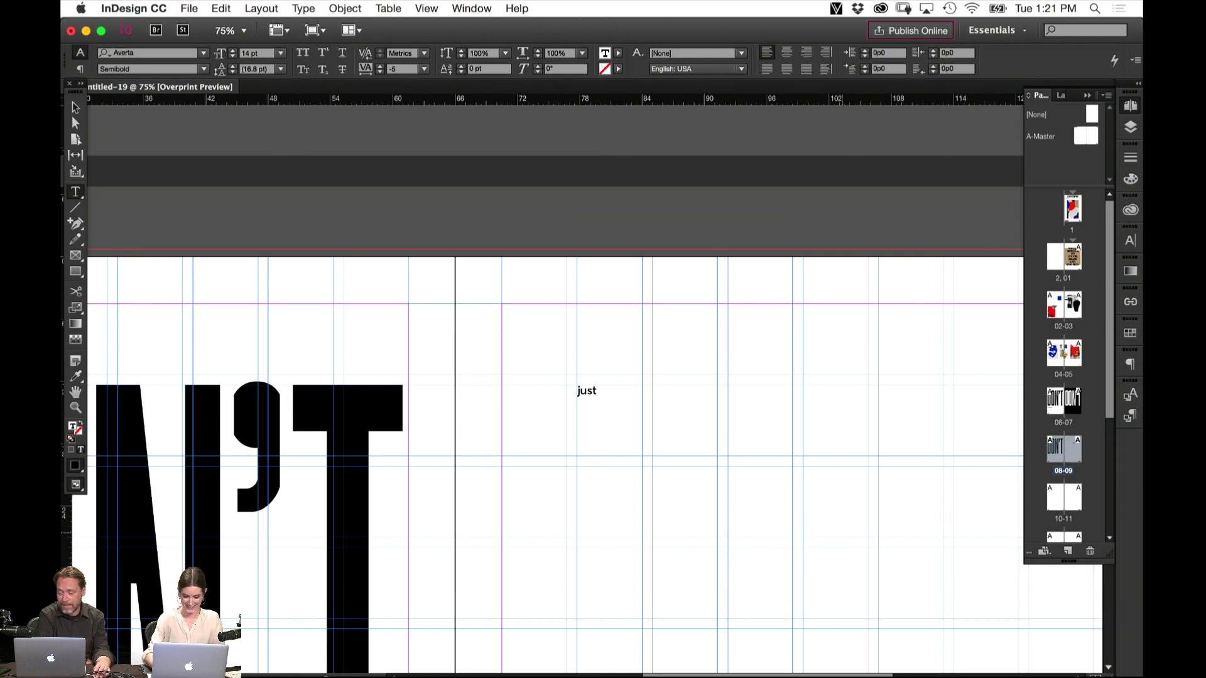
type("look")
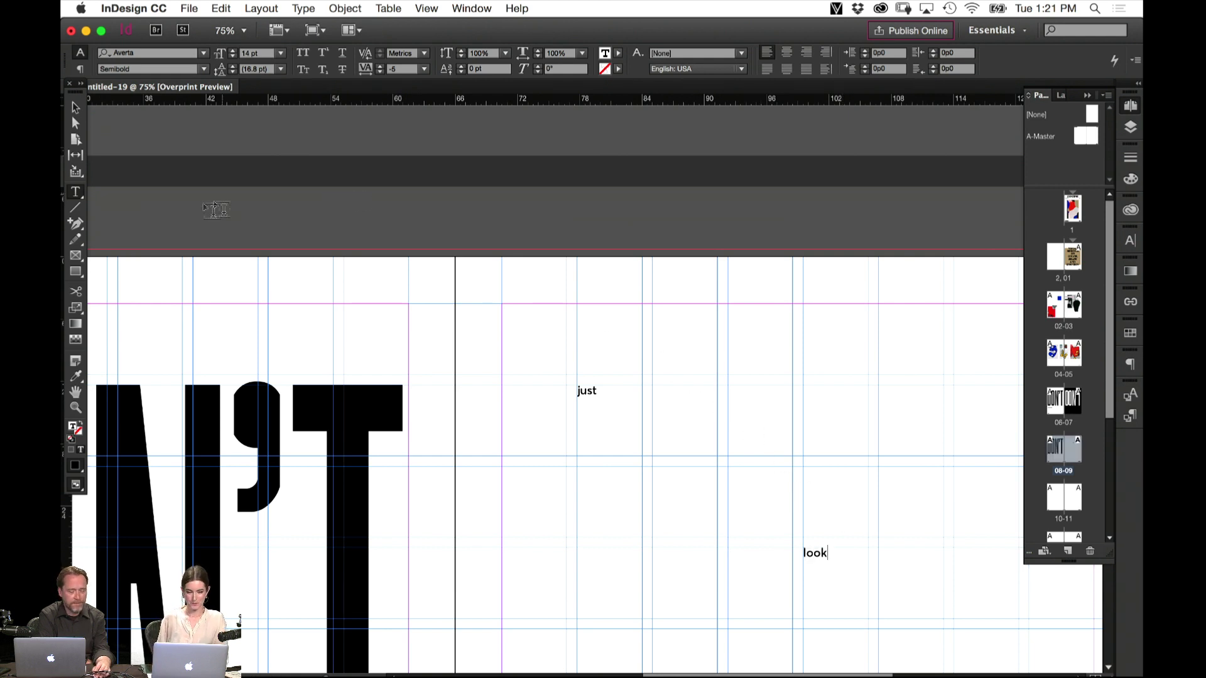
left_click(76, 108)
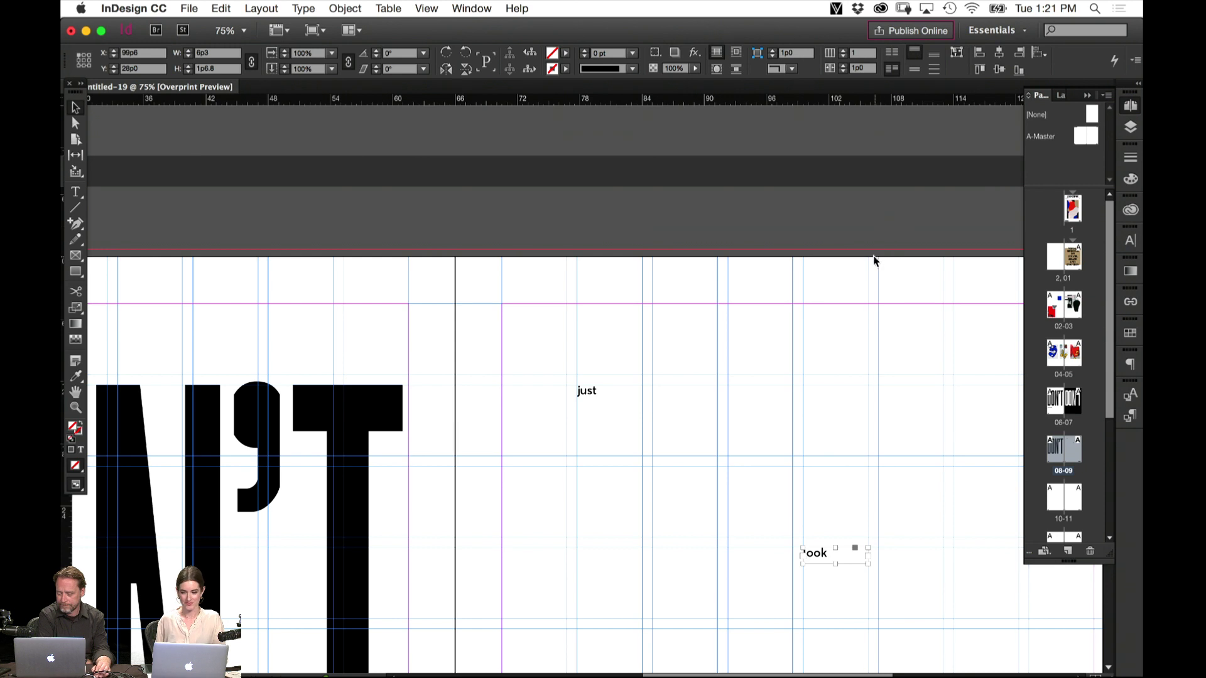
left_click(895, 228)
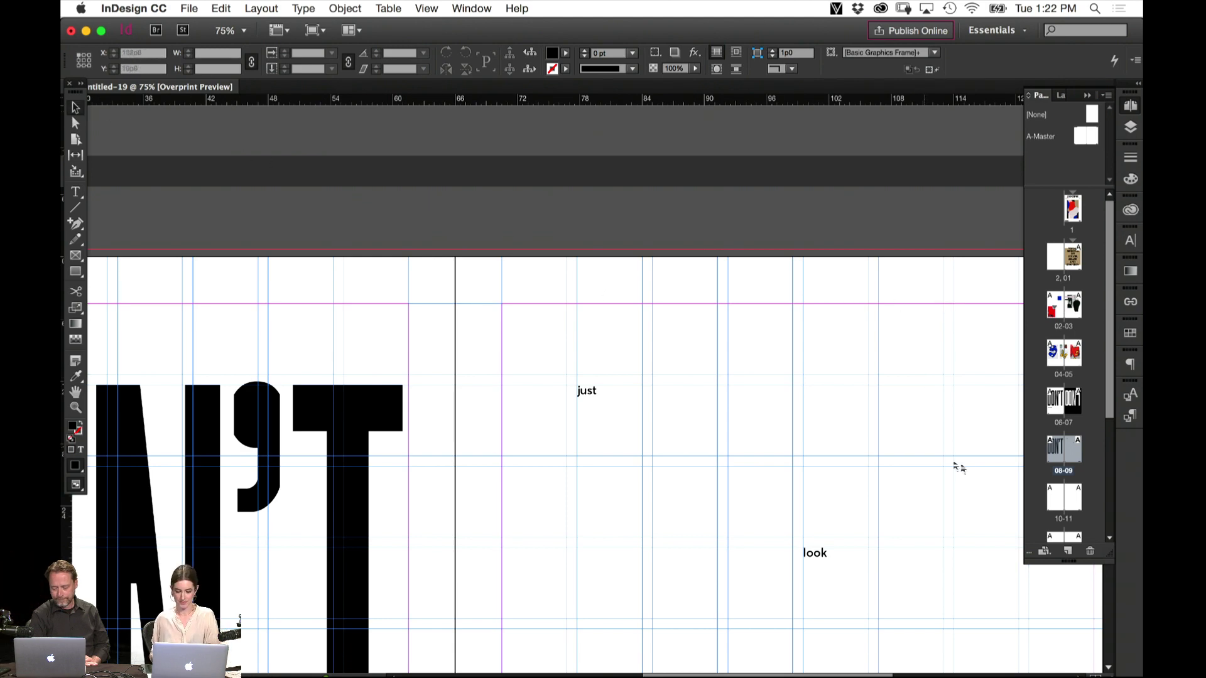
Duplicate the "look" frame straight down to Y 43p8 and change the copy's text to "at"
scroll(800, 289, "down", 6)
scroll(800, 288, "right", 8)
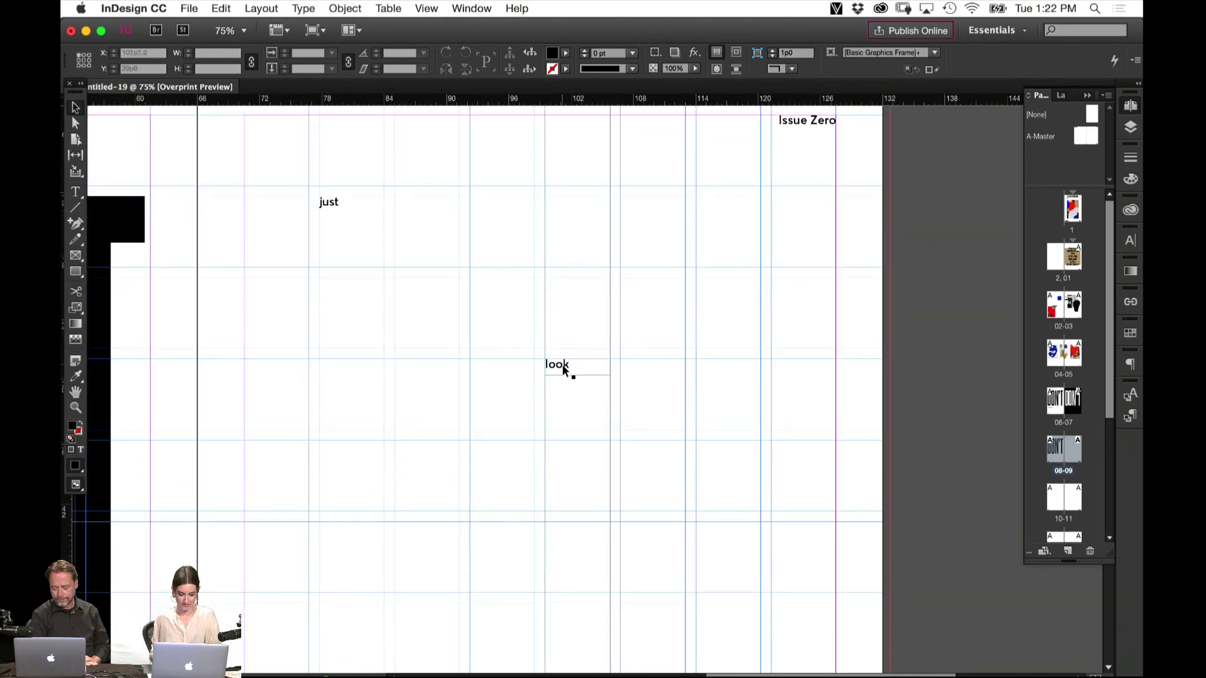
left_click_drag(564, 375, 570, 538)
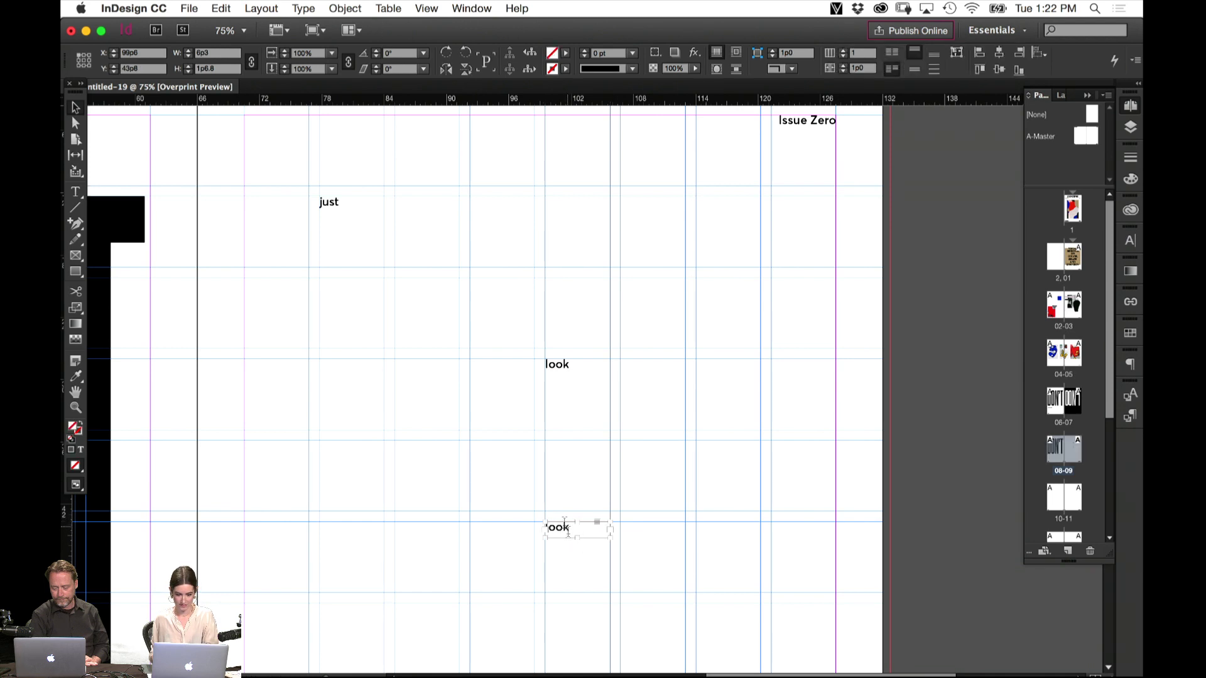
double_click(570, 537)
key("super+a")
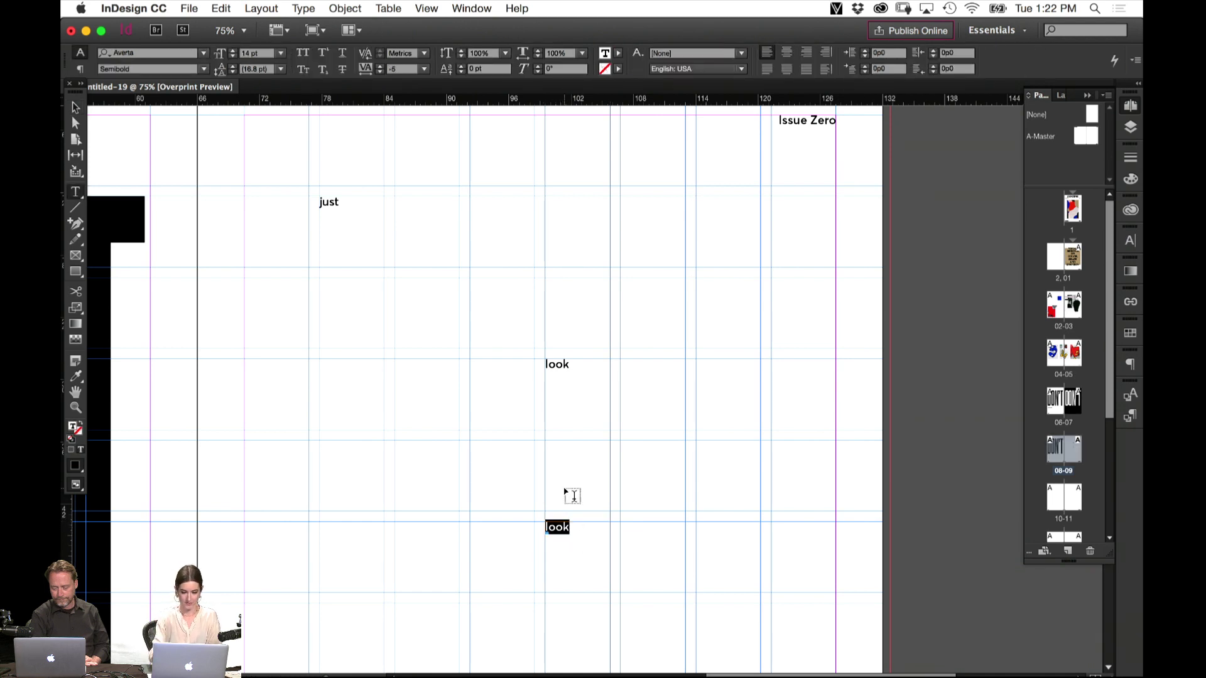
type("at")
left_click(75, 107)
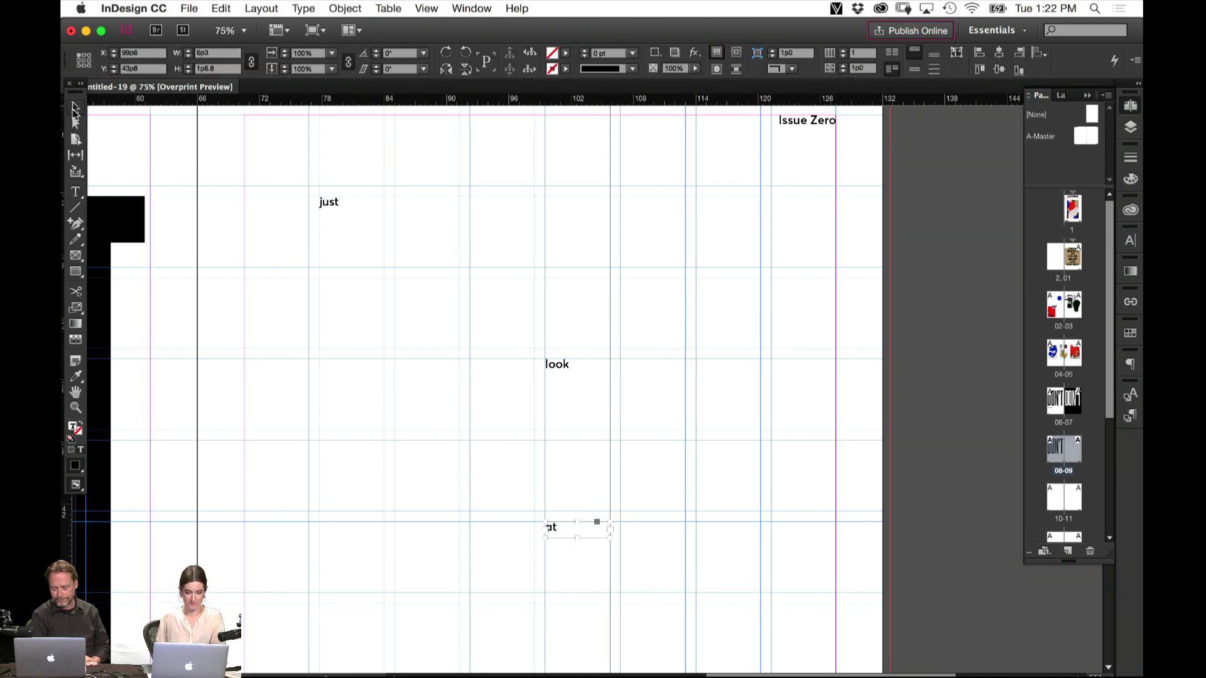
left_click_drag(574, 539, 804, 540)
key("super+z")
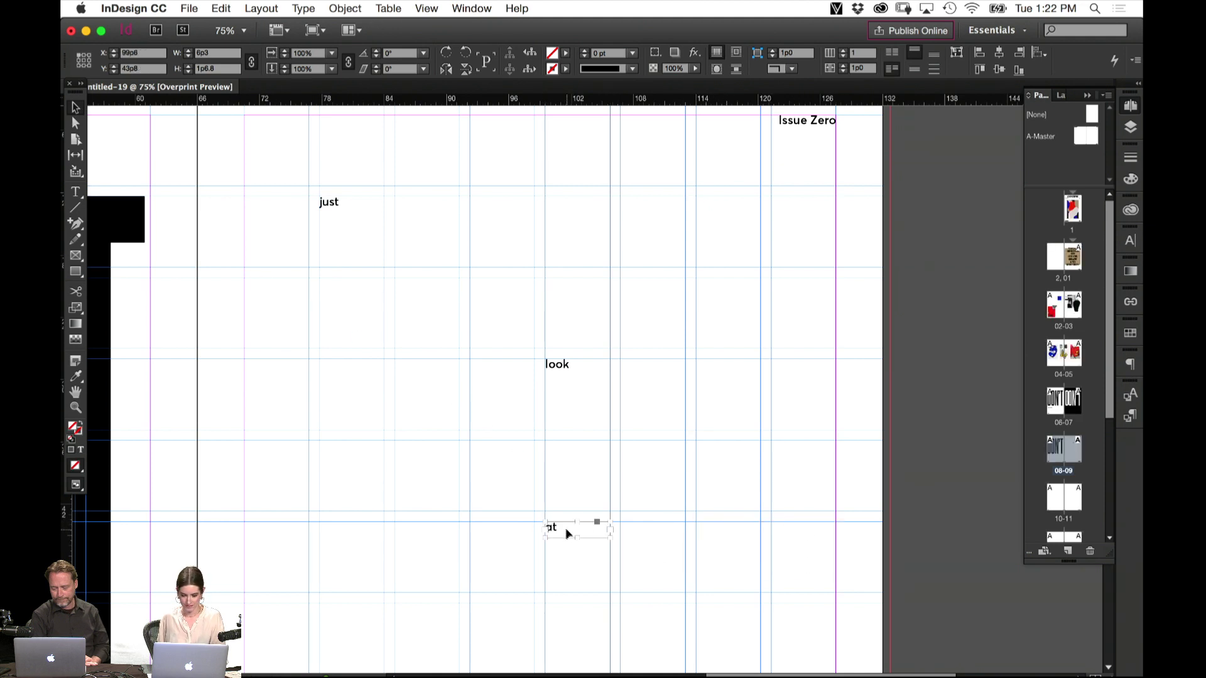
right_click(565, 531)
left_click(511, 561)
Duplicate the "at" frame straight across its row to X 114p0 and replace the copy's text with "the"
left_click_drag(555, 534, 707, 531)
double_click(705, 523)
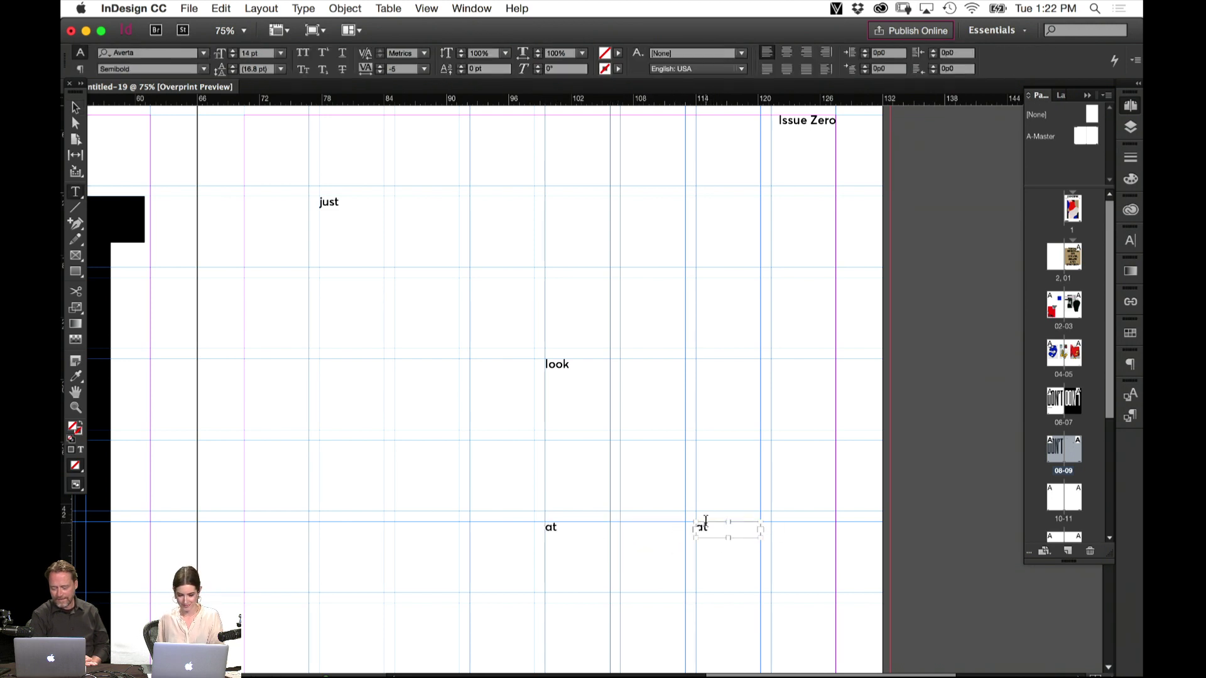
key("super+a")
type("the")
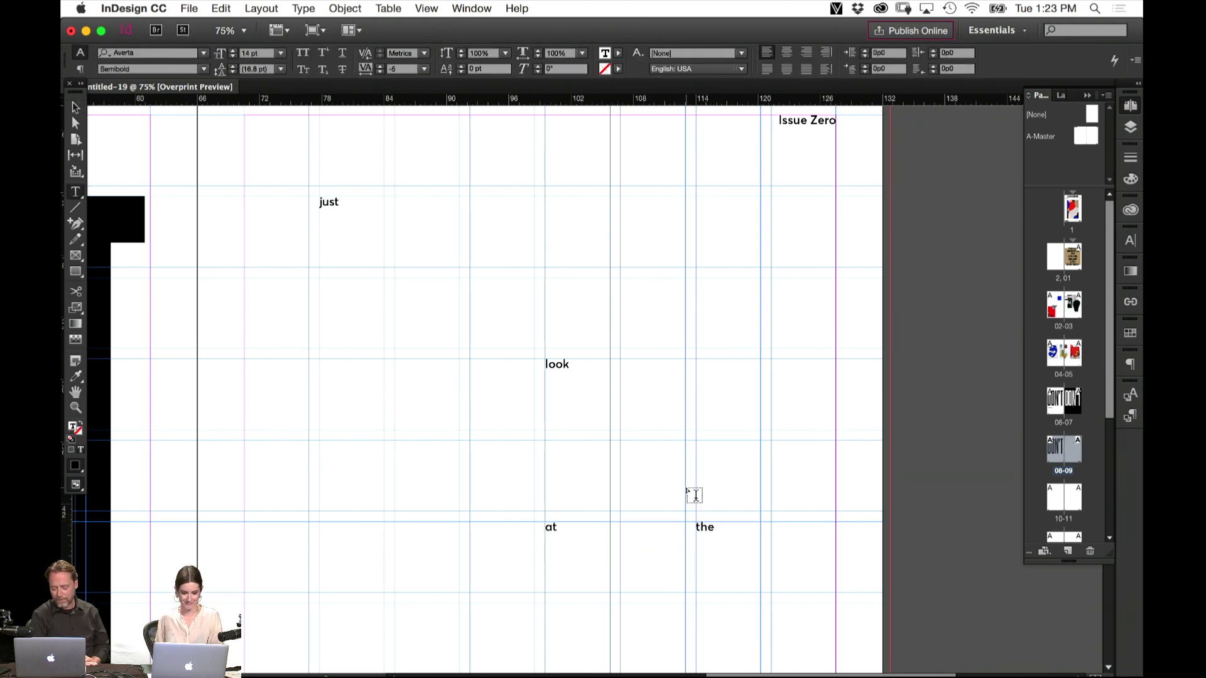
Move the "the" frame straight down to the grid line at Y 59p4 and deselect it
left_click(75, 107)
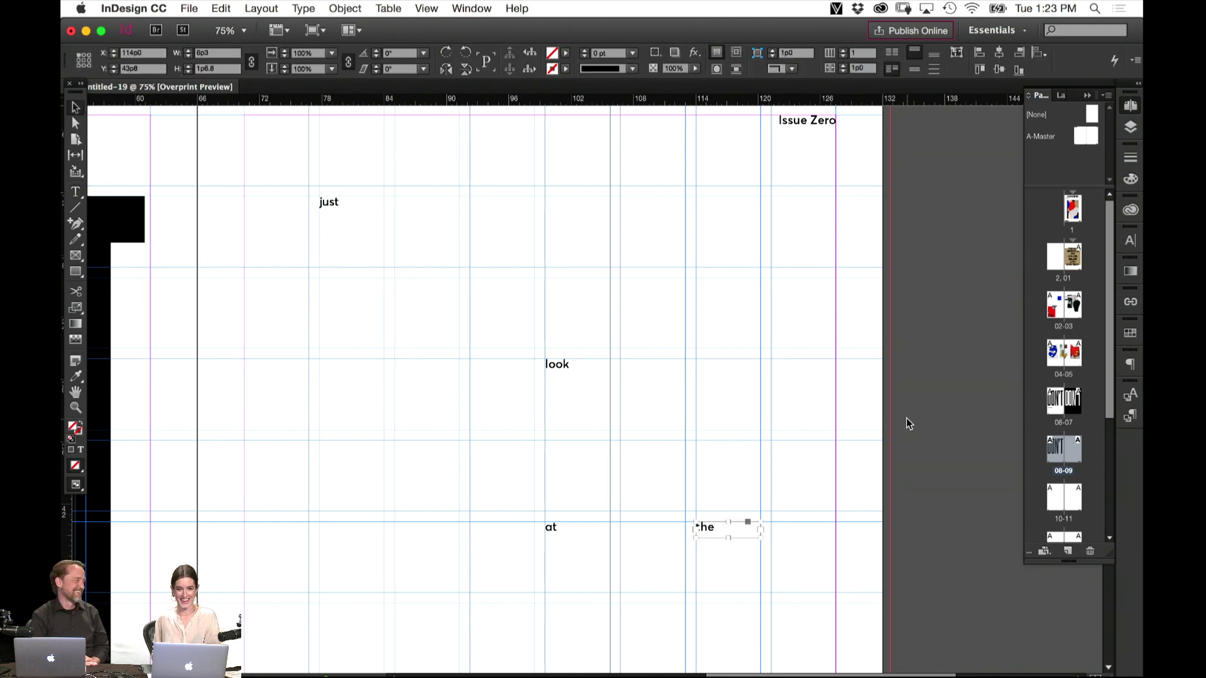
scroll(888, 471, "down", 7)
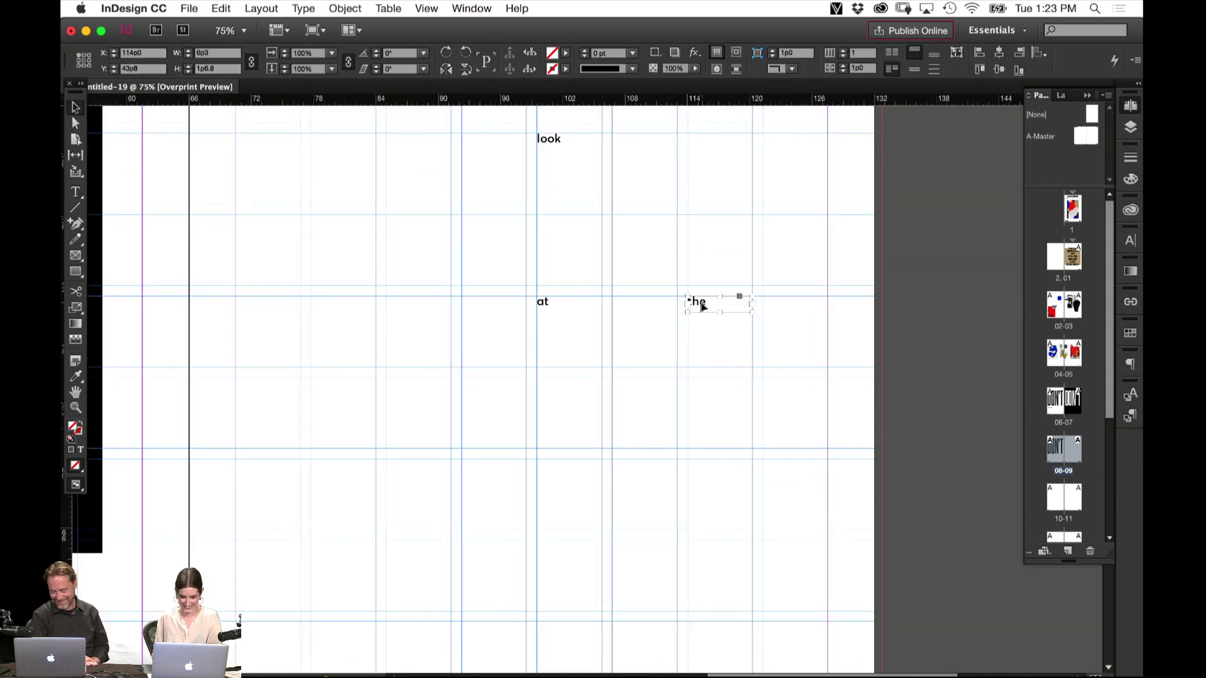
left_click_drag(704, 307, 704, 469)
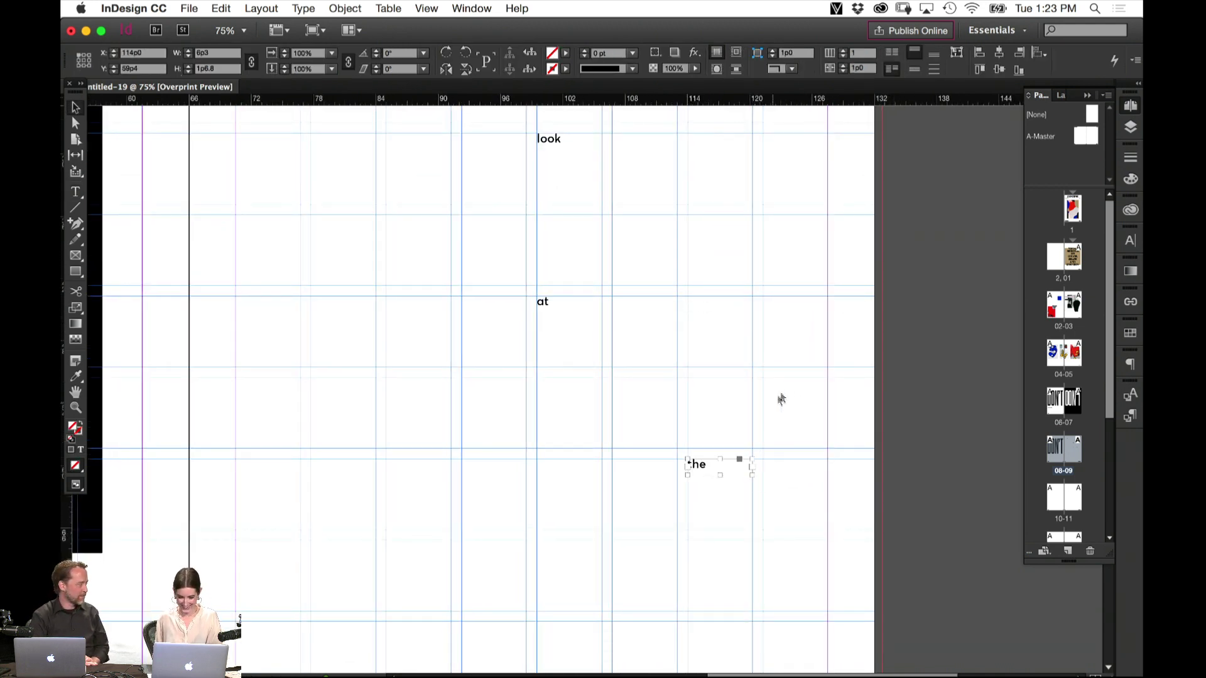
left_click(781, 400)
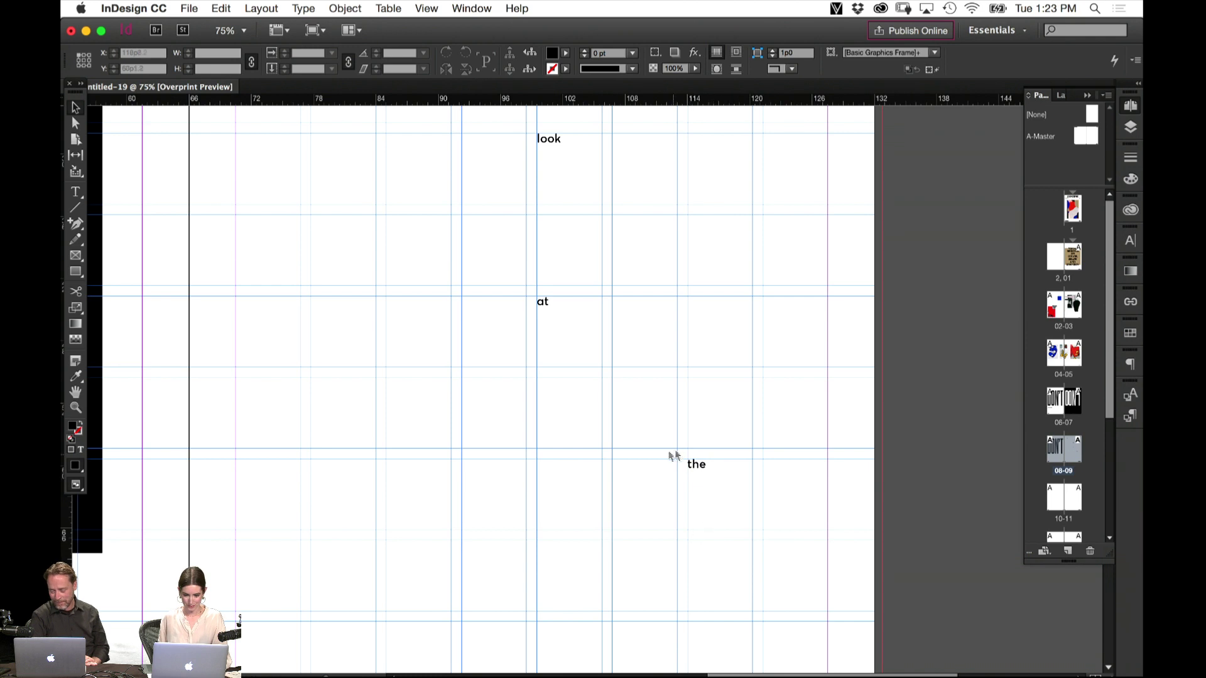
Place a copy of the "the" frame at X 121p3, Y 75p0 and replace its text with "pictures"
left_click_drag(704, 470, 432, 585)
left_click_drag(420, 517, 788, 628)
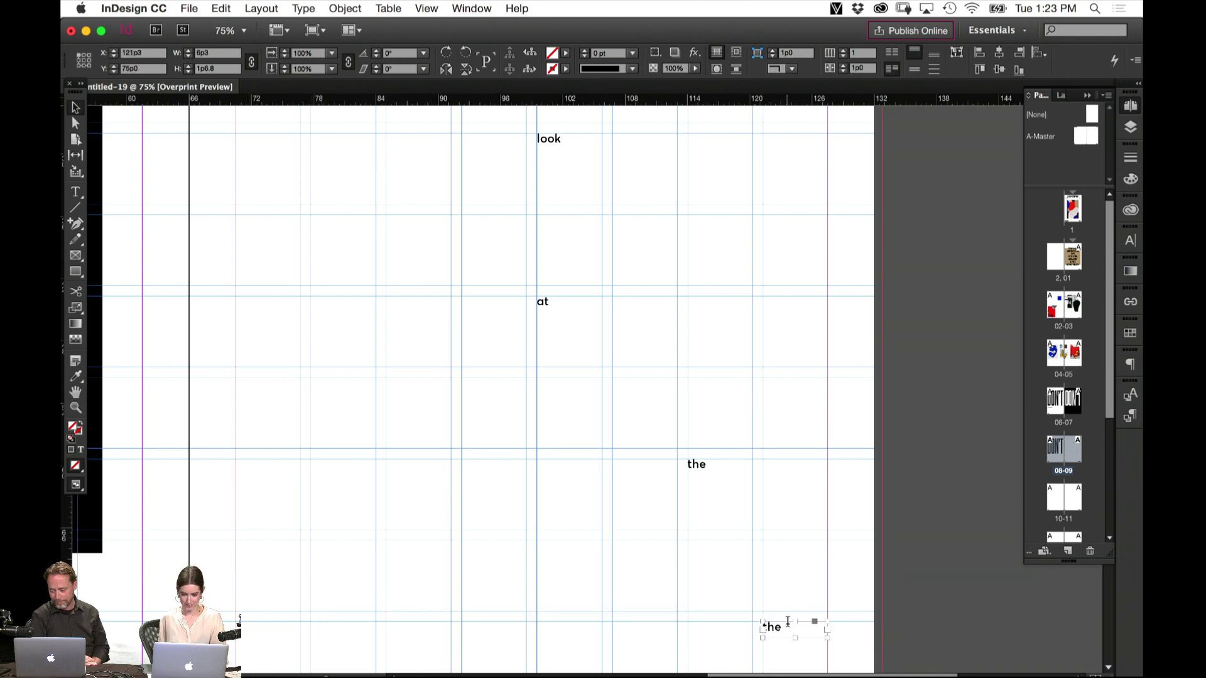
double_click(788, 621)
type("pict")
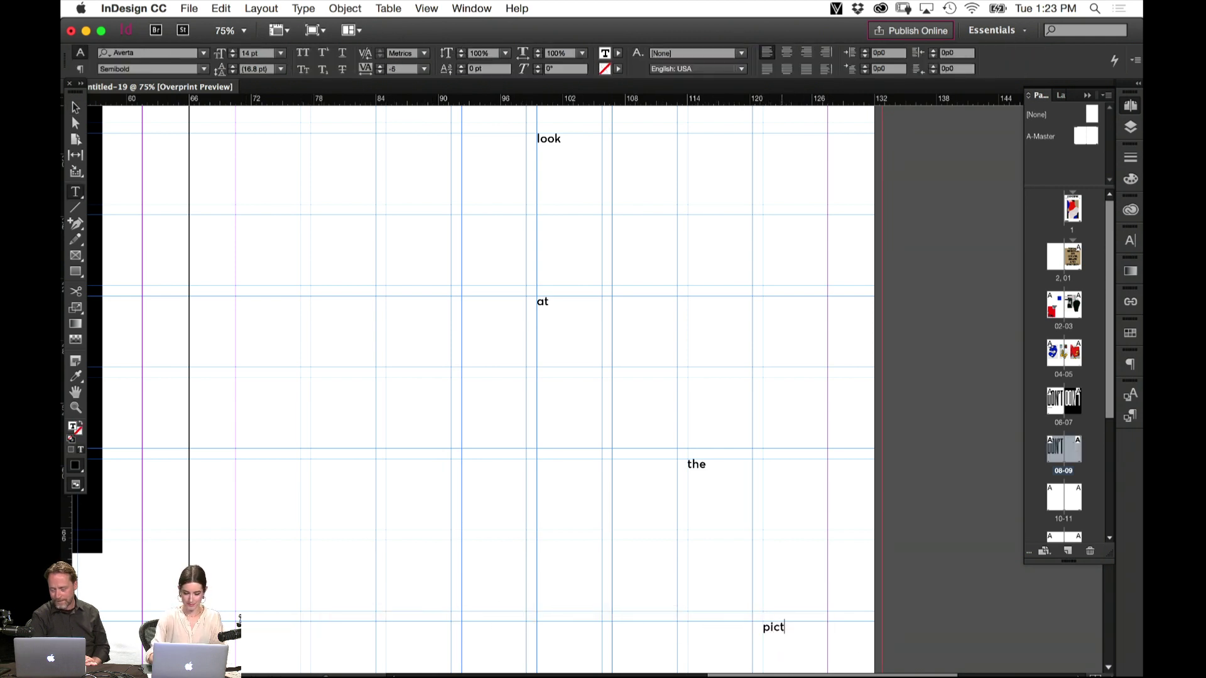
type("ures")
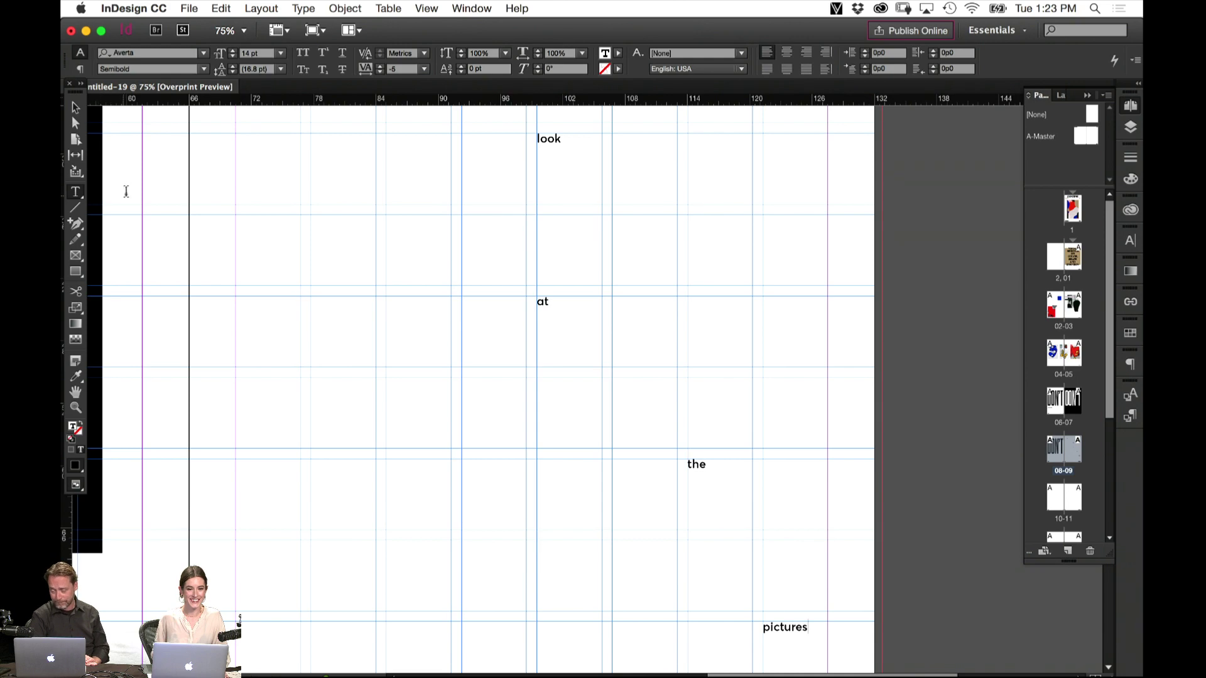
key("Escape")
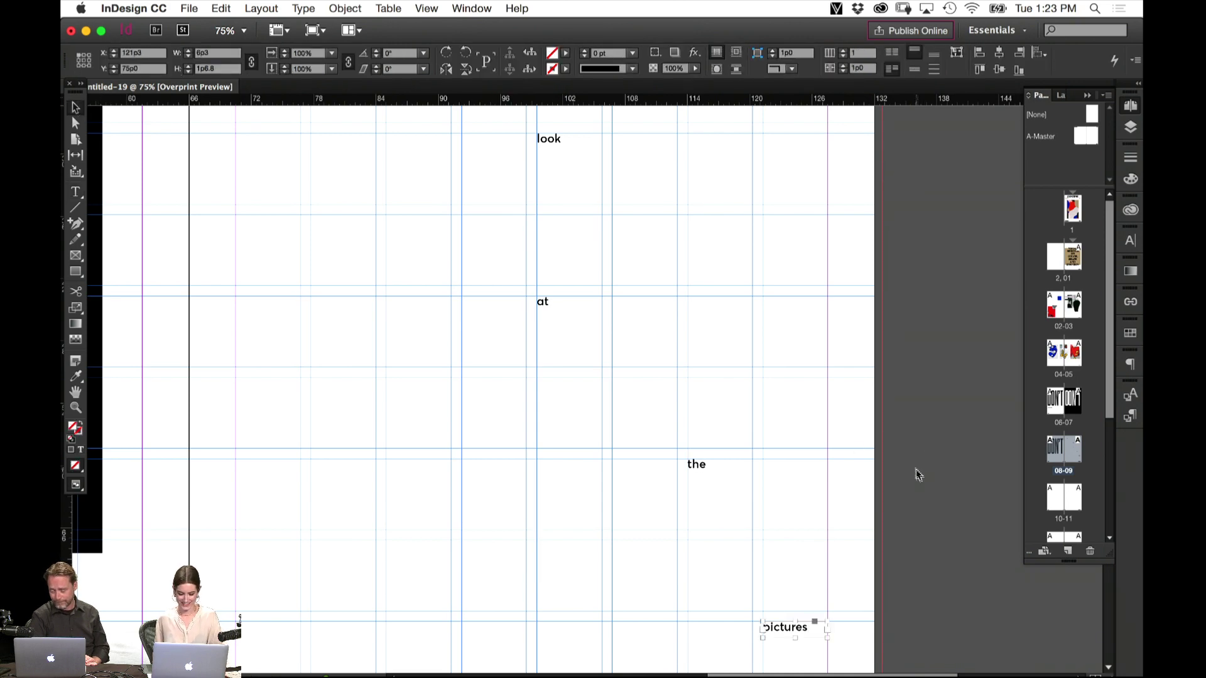
left_click(906, 431)
Shift "look" along its row to the grid column nearer "just", and move "at" up to X 114p0, Y 28p0
key("super+minus")
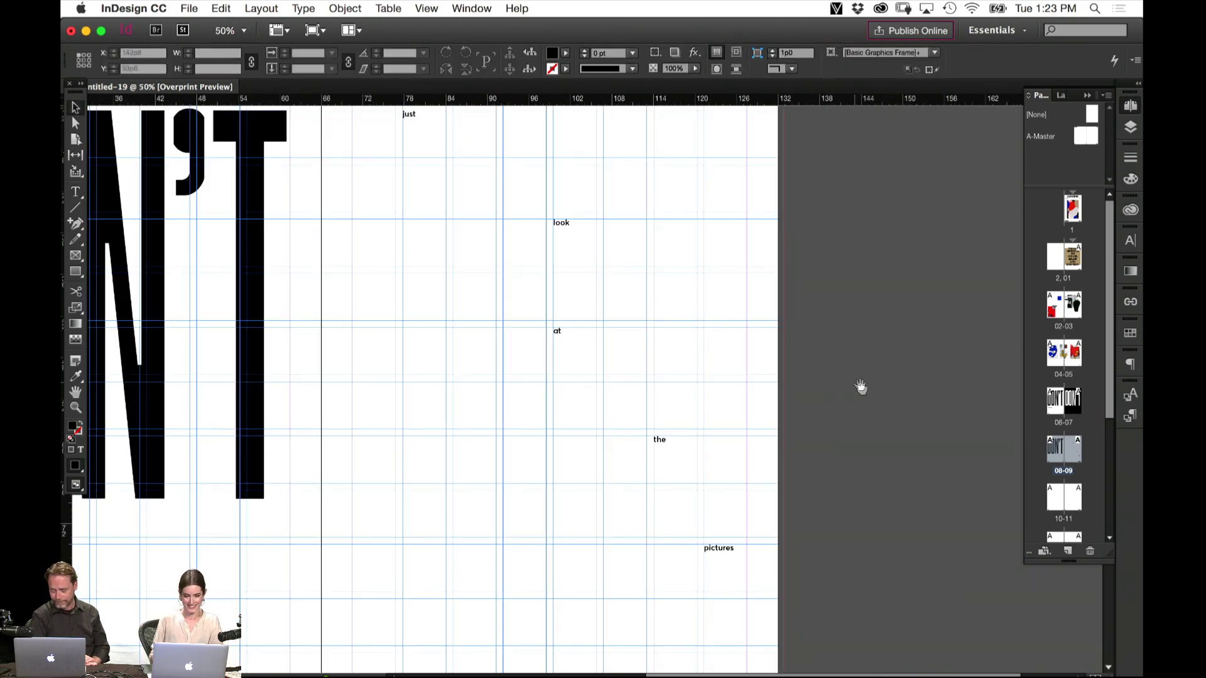
scroll(861, 387, "up", 3)
scroll(861, 387, "left", 2)
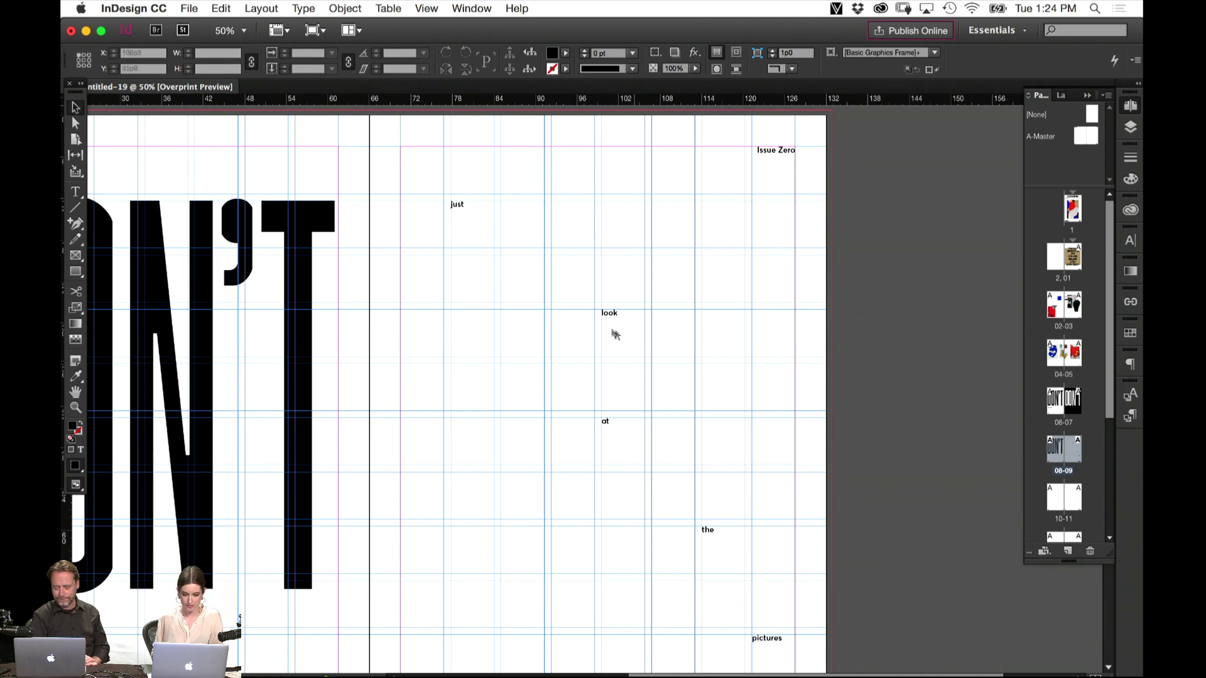
left_click_drag(616, 319, 513, 321)
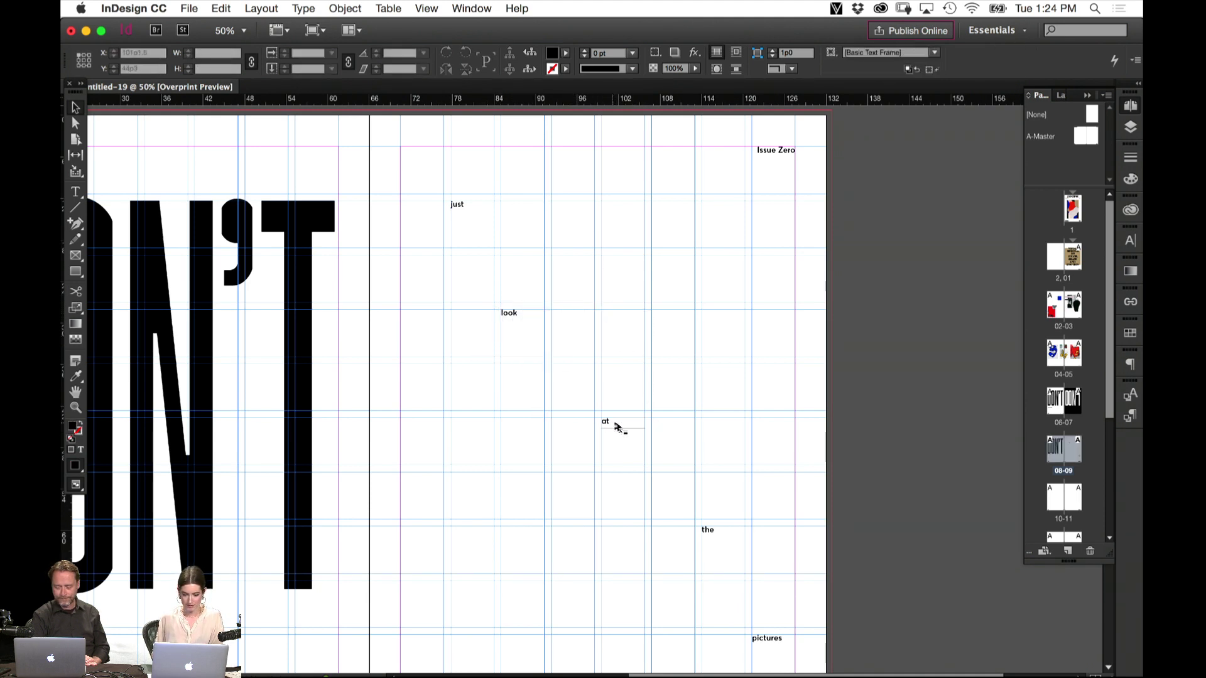
left_click_drag(616, 426, 717, 317)
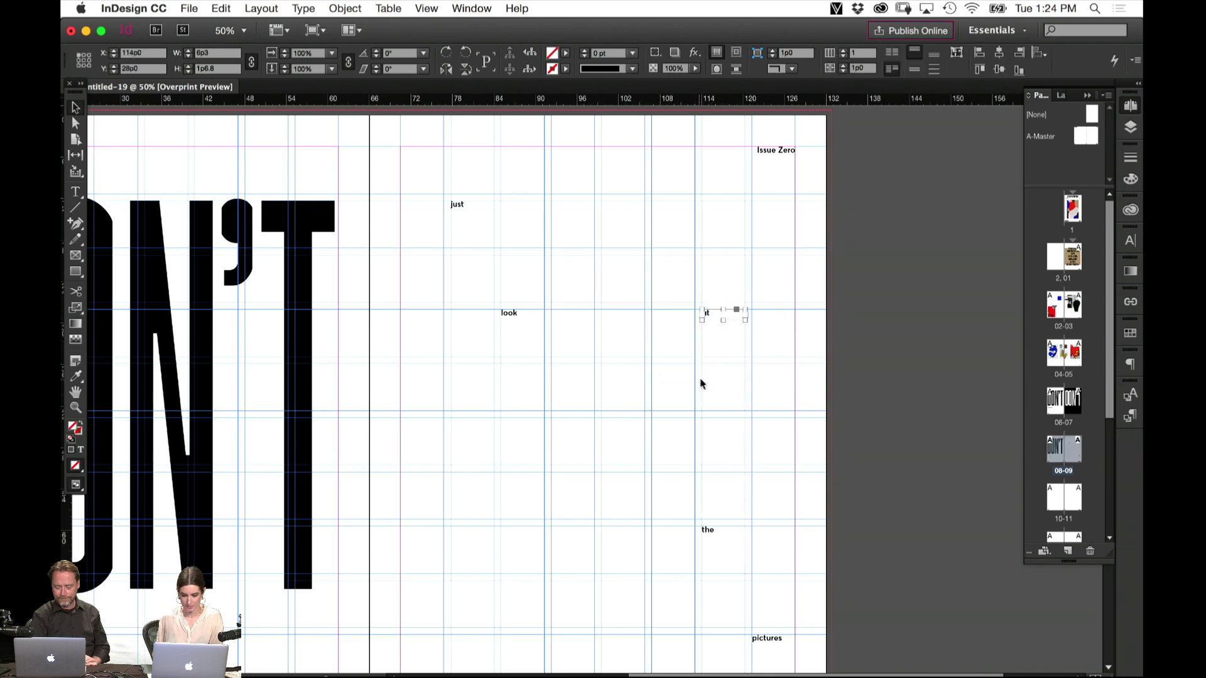
Move "the" along its row to the grid column between "look" and "at", and check the layout without guides
left_click(736, 515)
left_click_drag(705, 531, 559, 534)
left_click(584, 587)
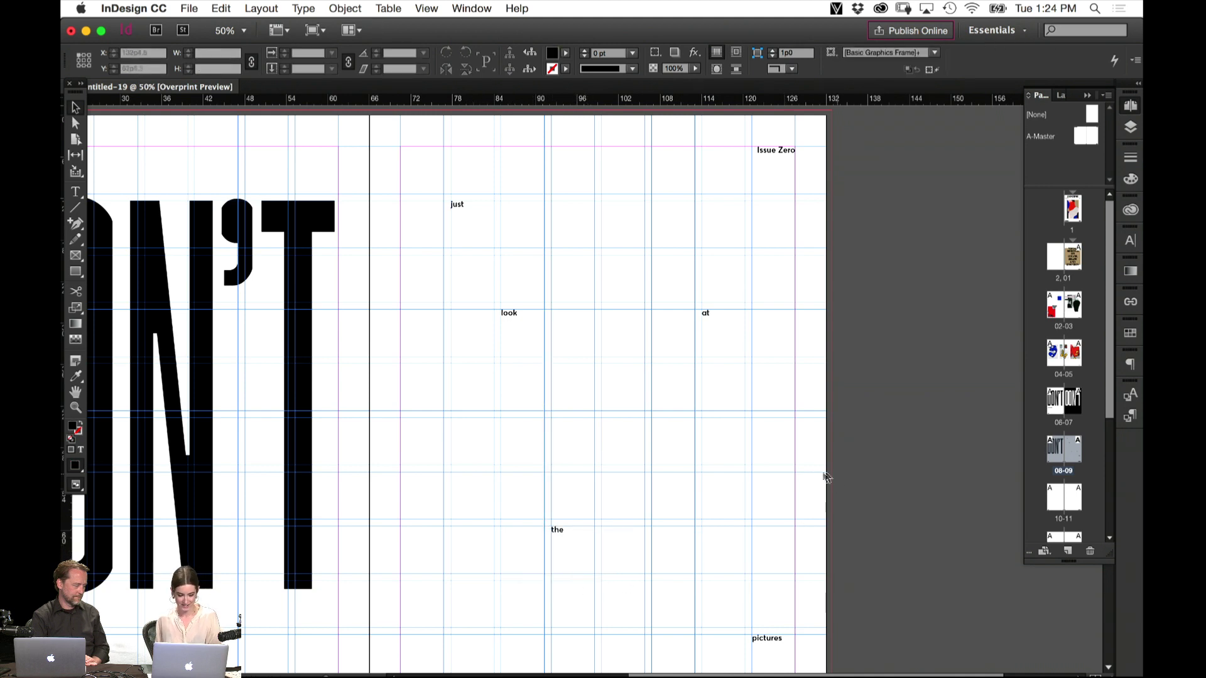
key("w")
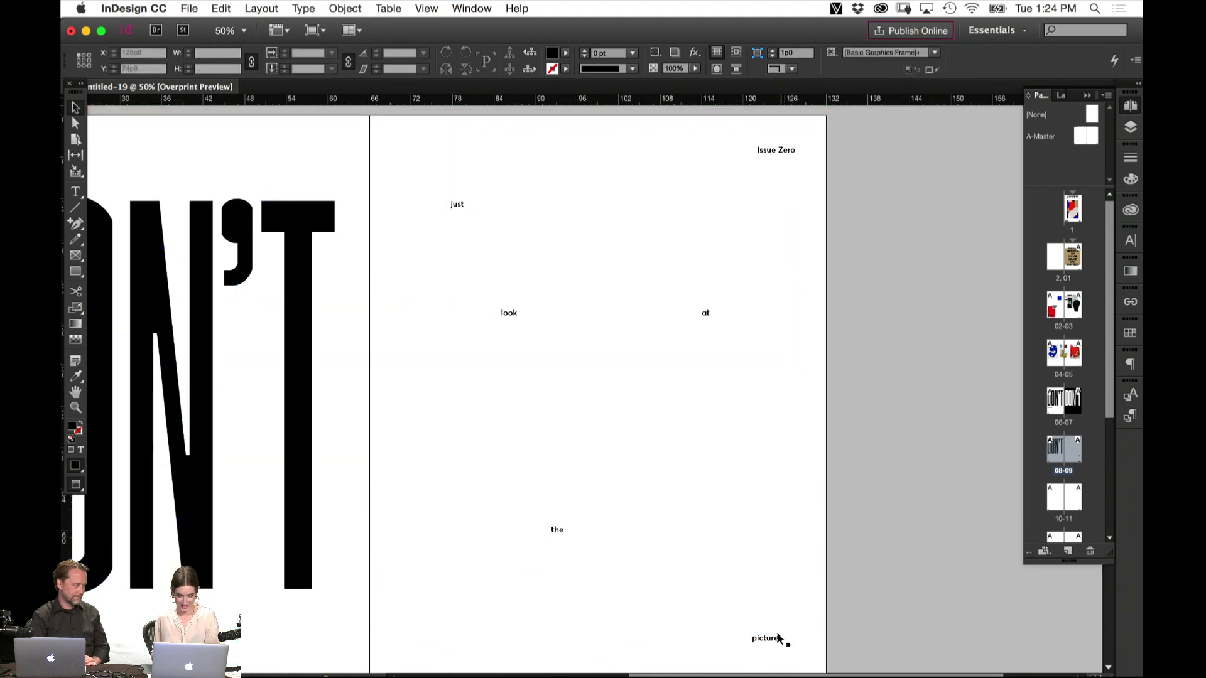
key("w")
Move "pictures" up to the DON'T headline's baseline at Y 67p6, aligned with "at", and hide the guides in preview mode
left_click_drag(779, 639, 330, 588)
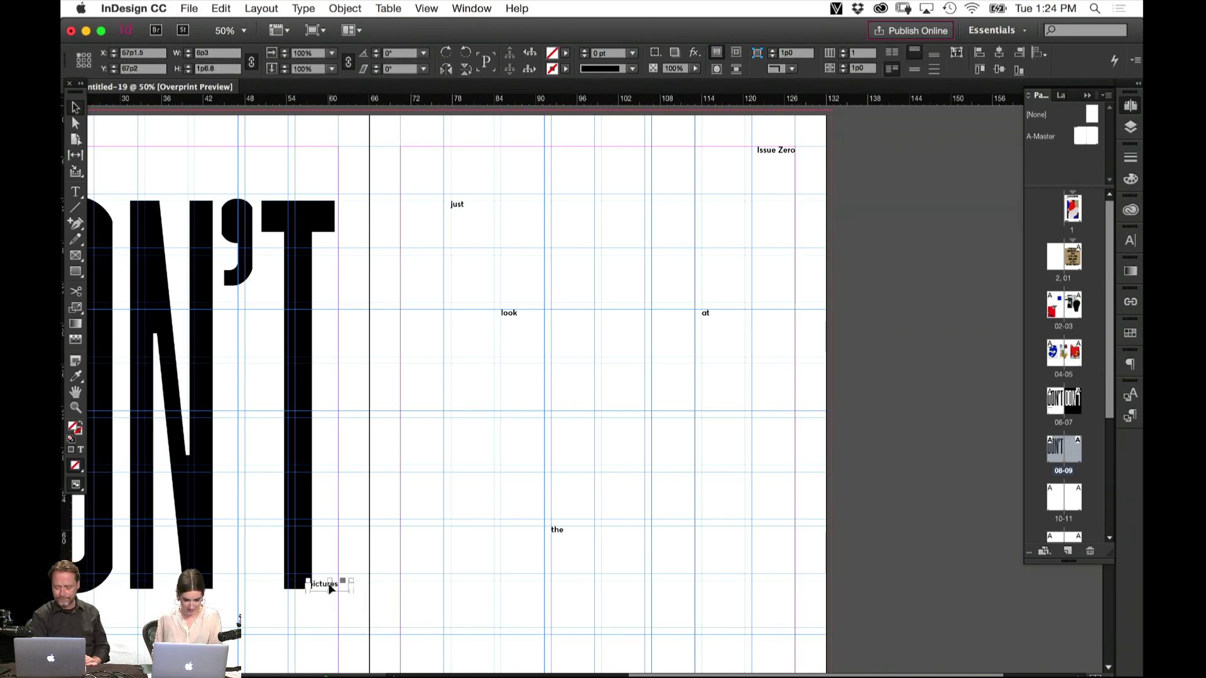
key("super+1")
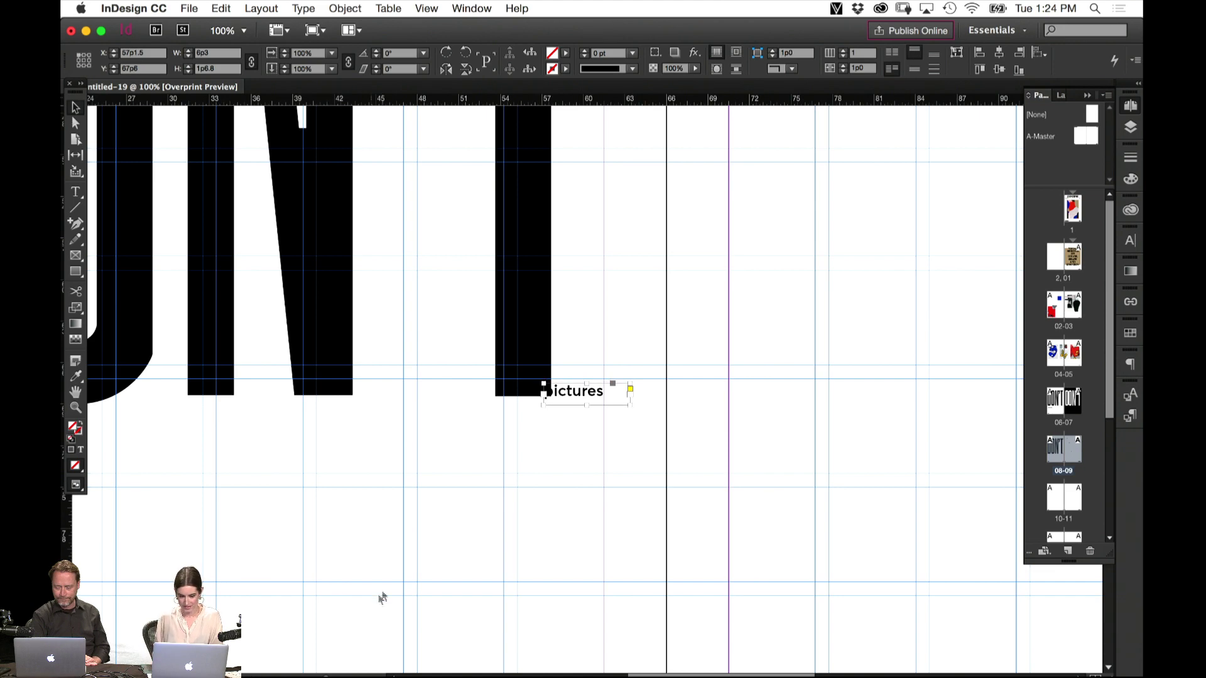
left_click_drag(591, 398, 906, 390)
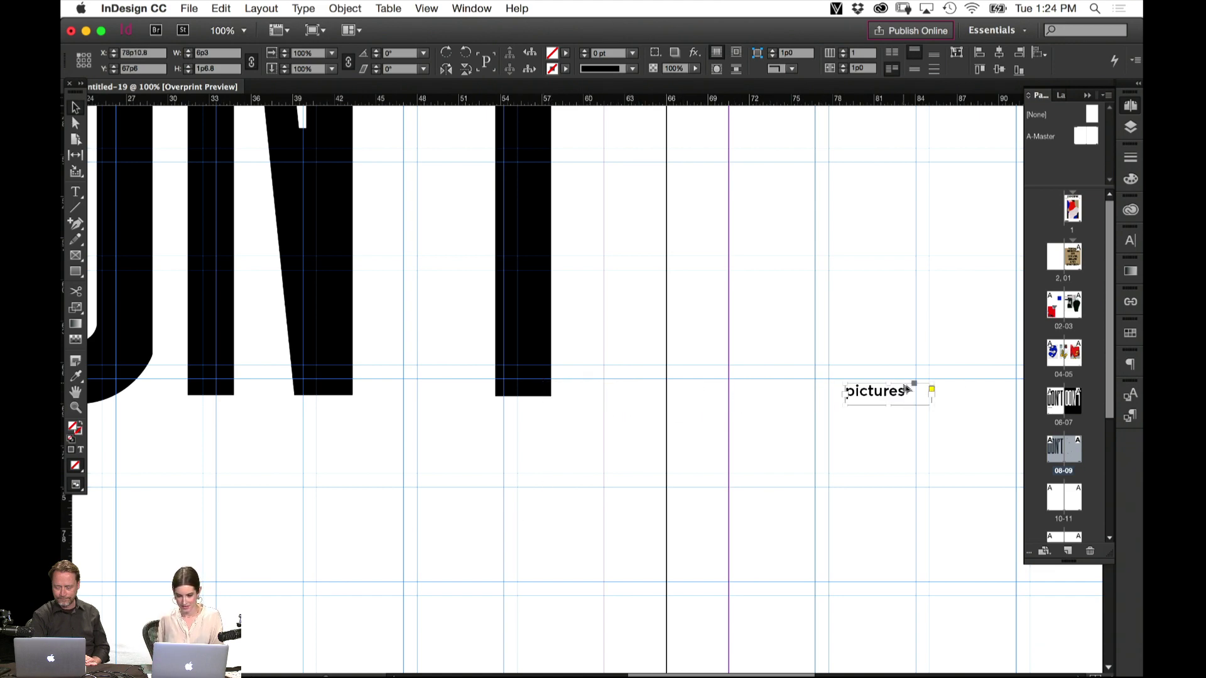
scroll(781, 463, "right", 10)
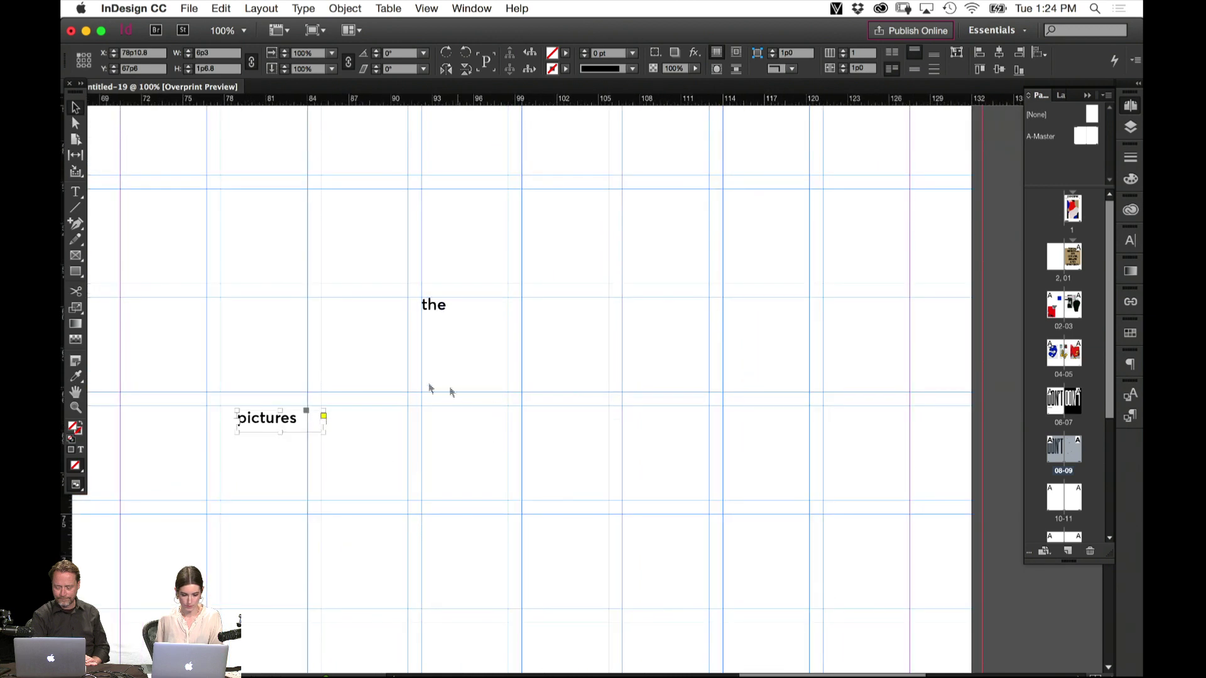
left_click_drag(288, 419, 773, 431)
key("w")
left_click(696, 477)
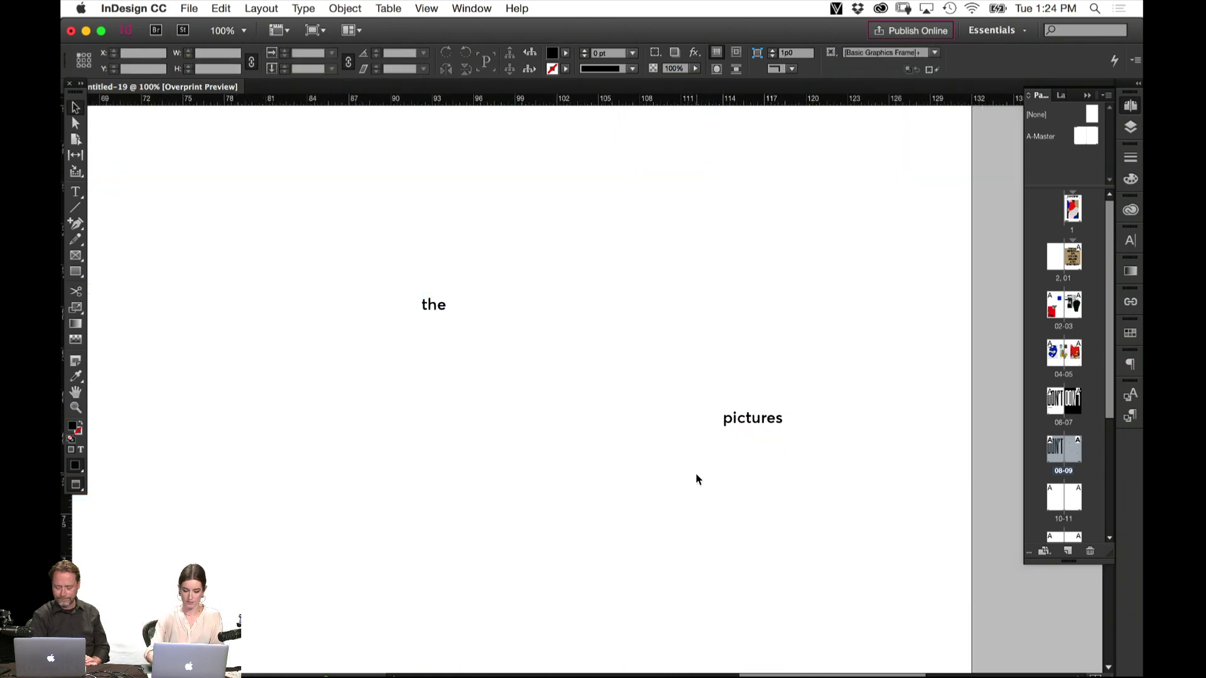
Review the finished DON'T spread as a whole and compare it with the earlier spreads and the cover
key("super+minus")
key("super+minus")
key("super+minus")
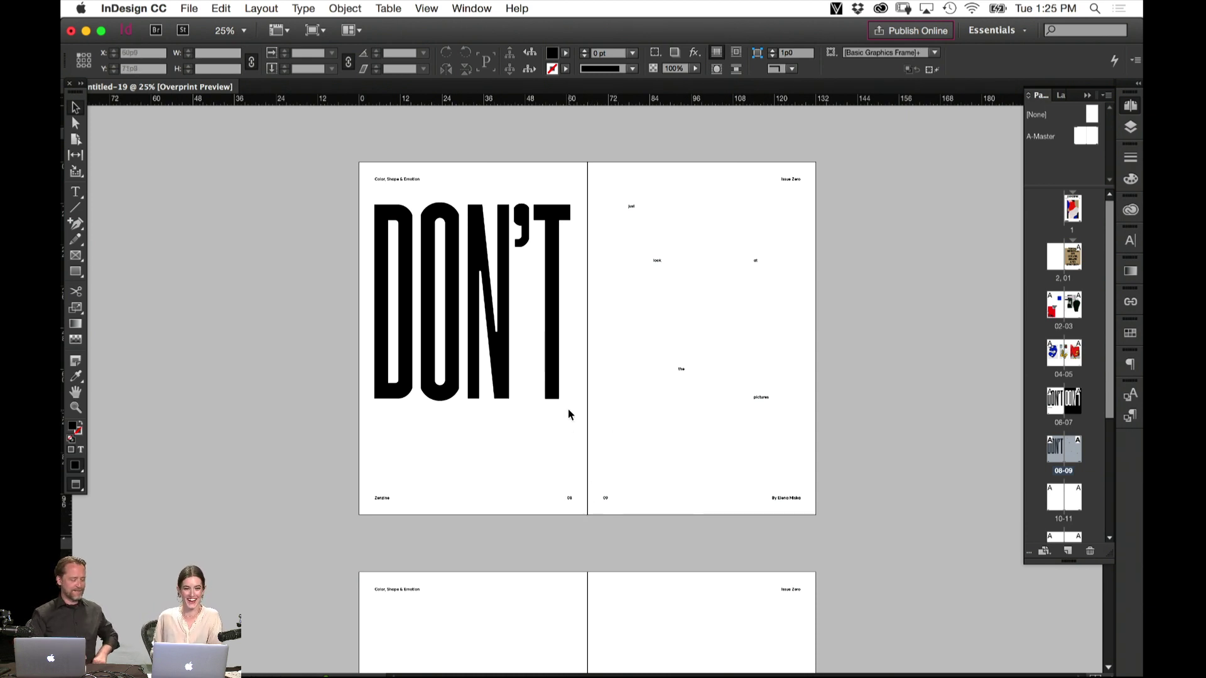
scroll(564, 279, "up", 3)
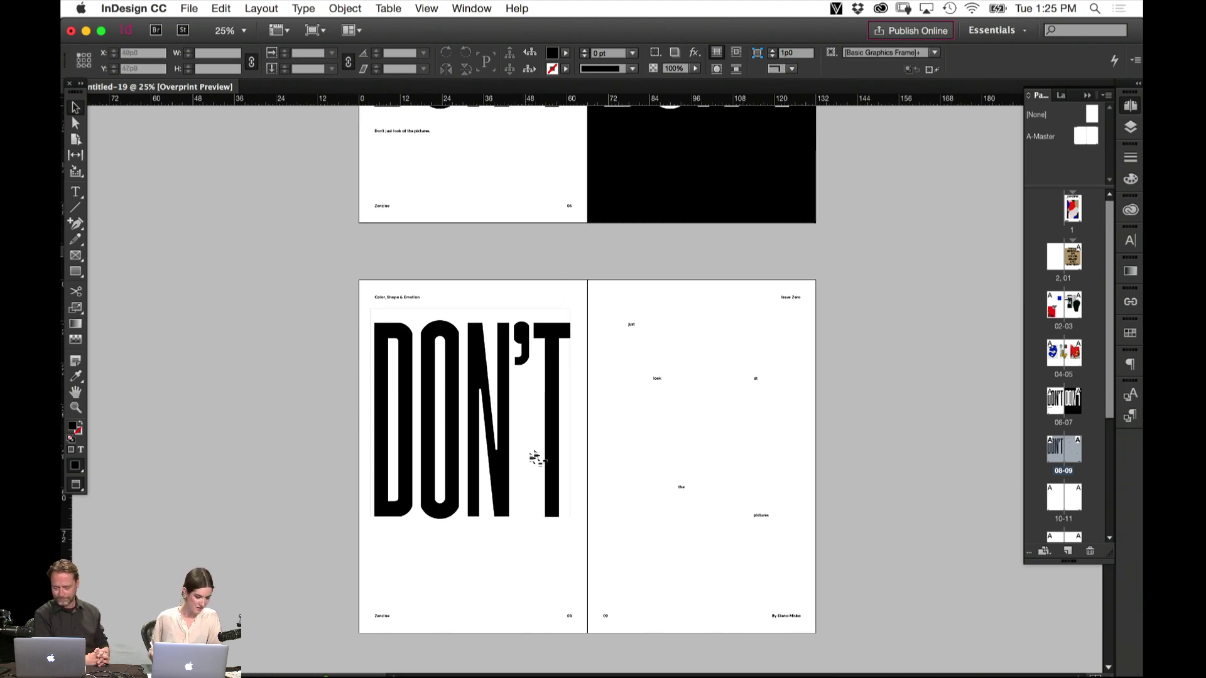
scroll(842, 220, "up", 10)
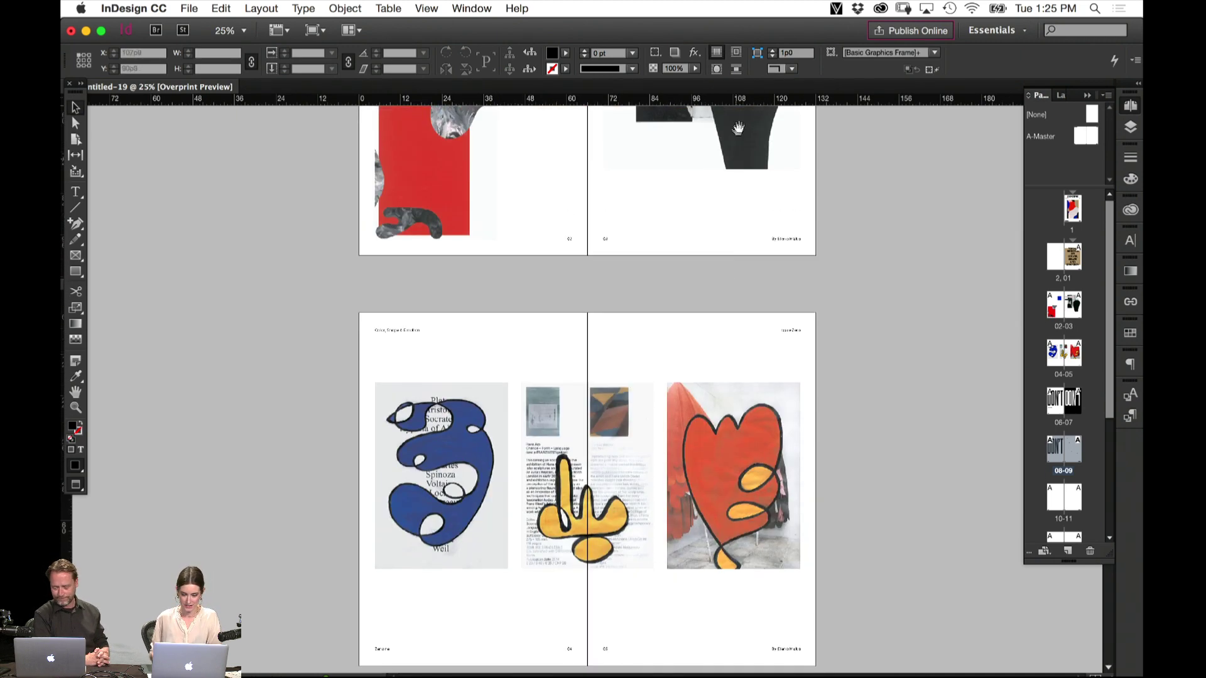
scroll(738, 128, "up", 10)
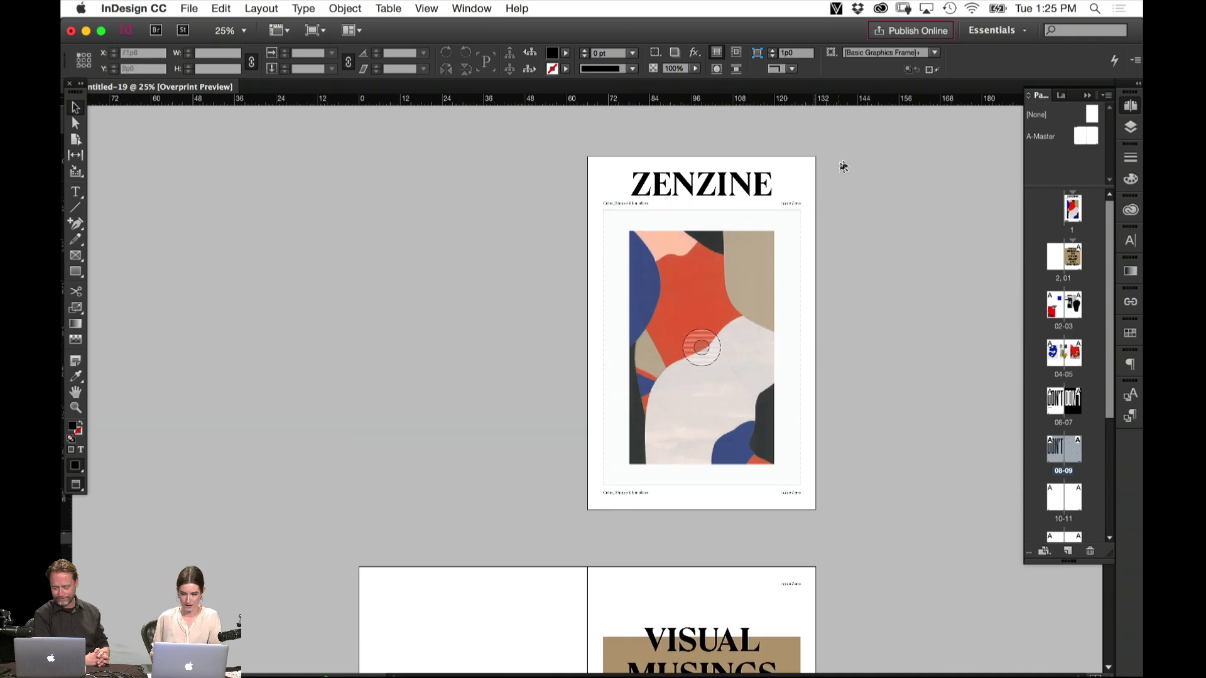
key("super+equal")
key("super+equal")
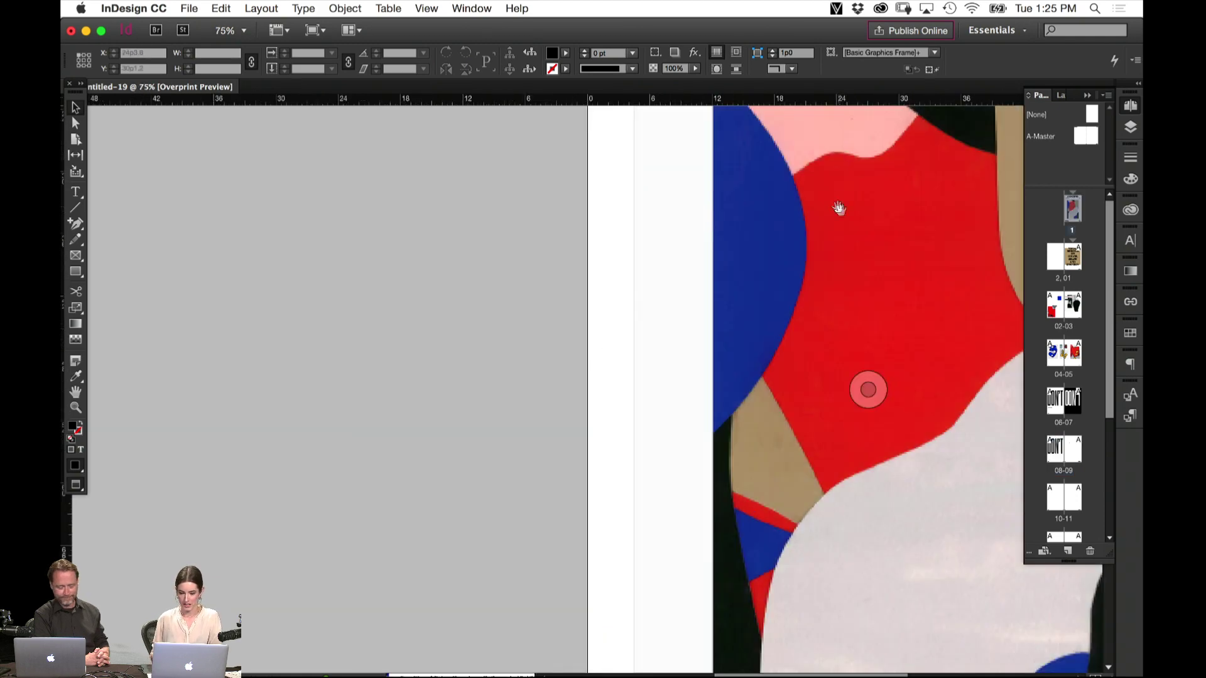
scroll(839, 208, "up", 10)
scroll(839, 208, "right", 10)
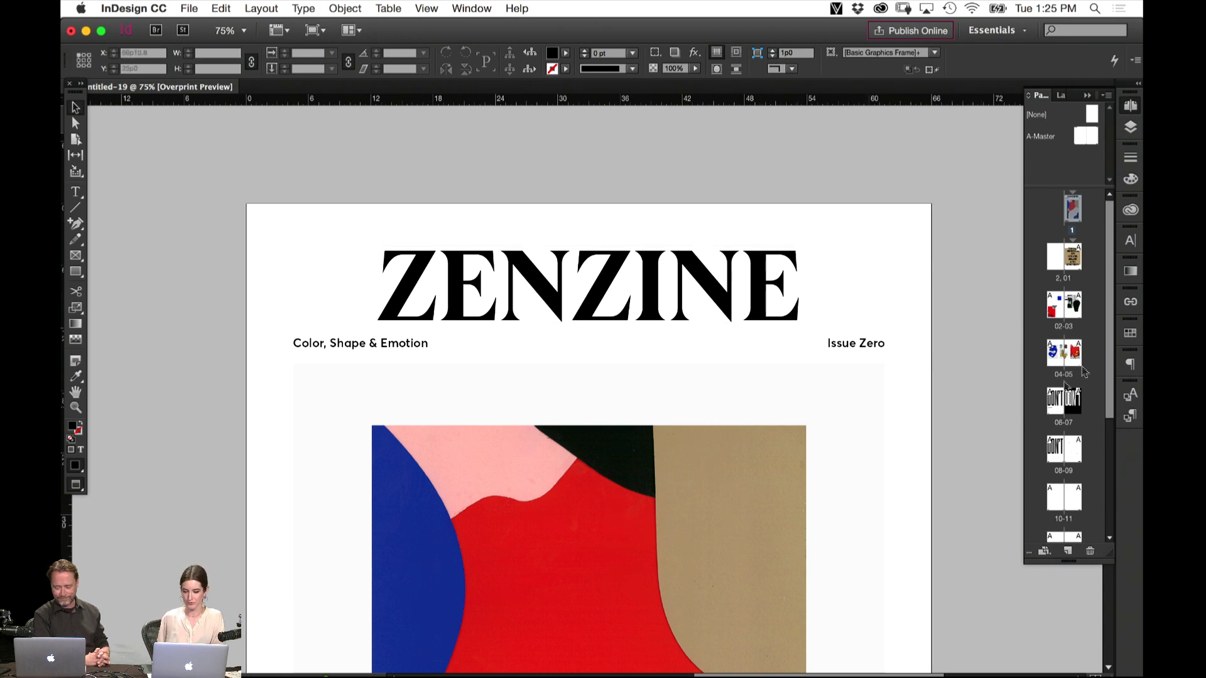
double_click(1053, 446)
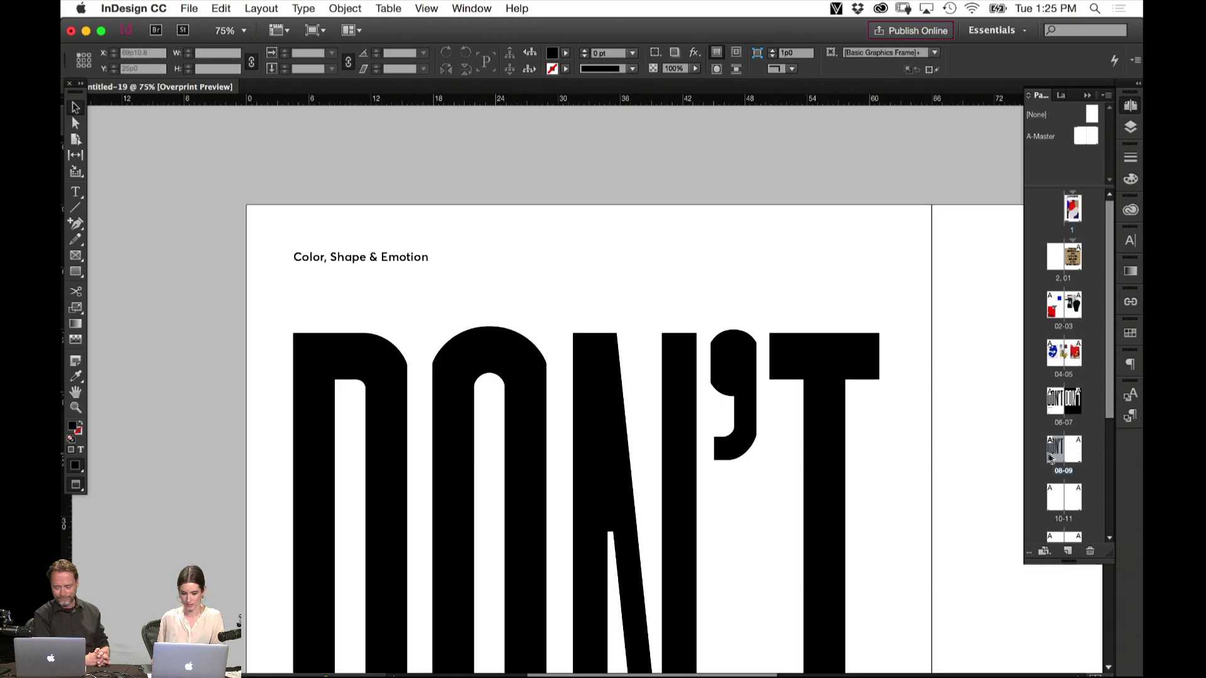
key("super+minus")
key("super+minus")
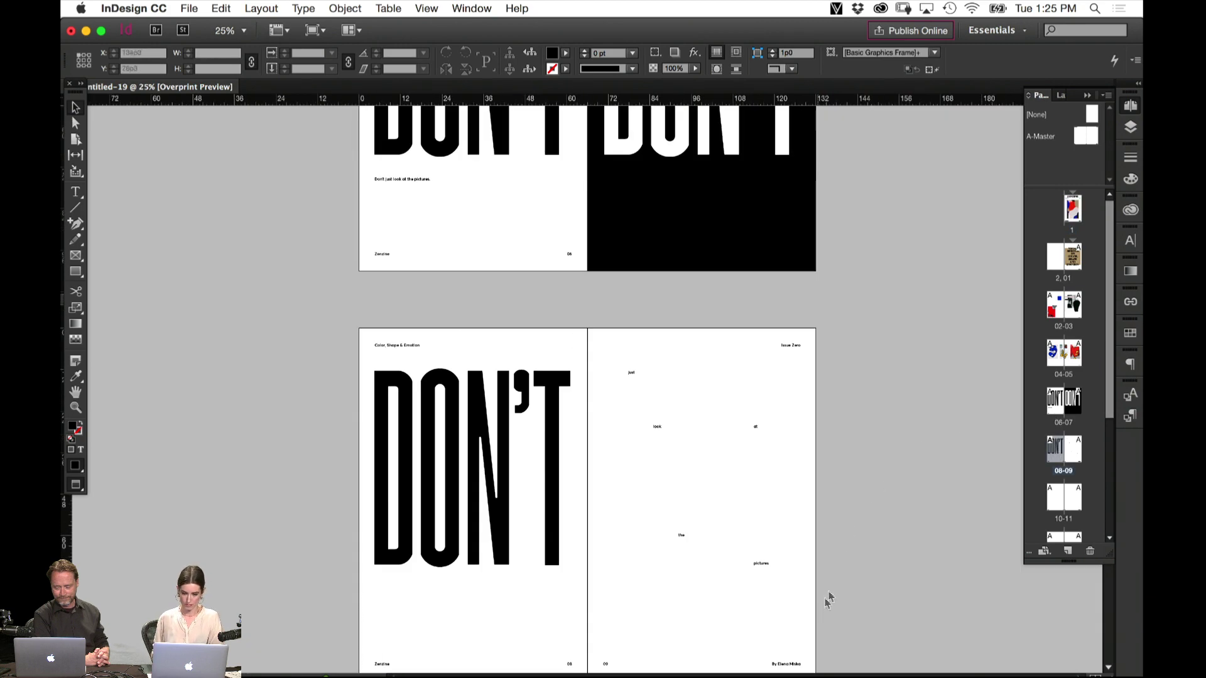
Move spread 06-07, with the white and black DON'T pages, behind spread 12-13
scroll(858, 520, "down", 10)
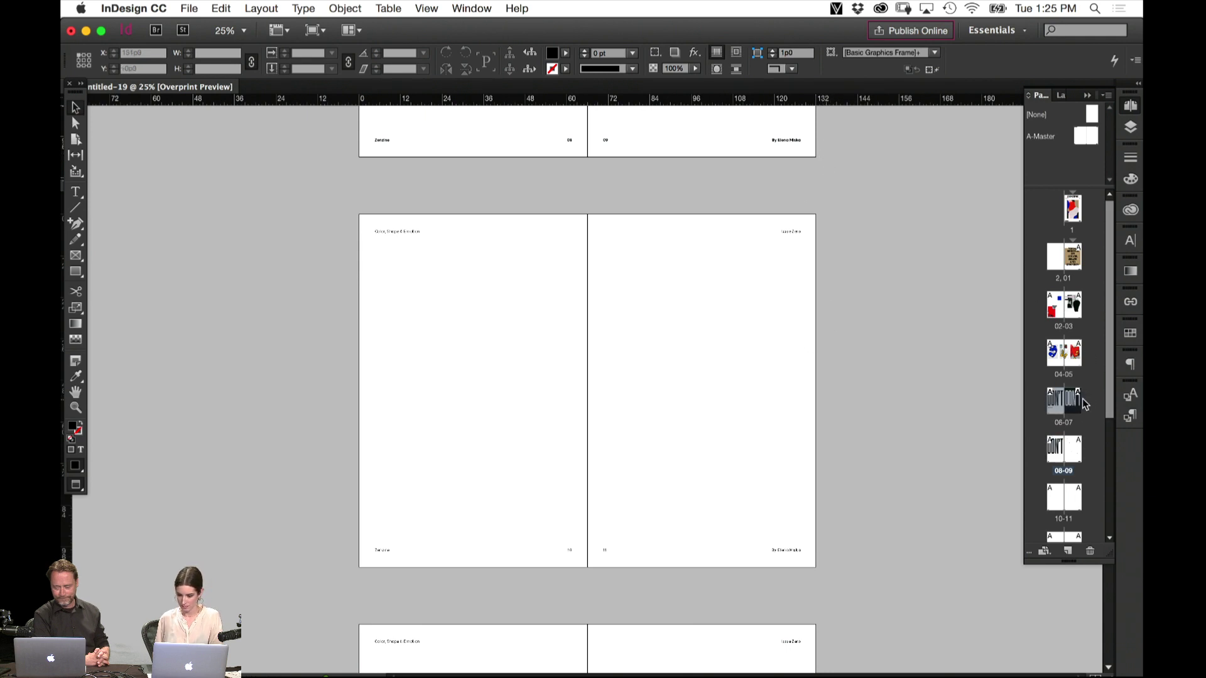
scroll(1111, 402, "down", 3)
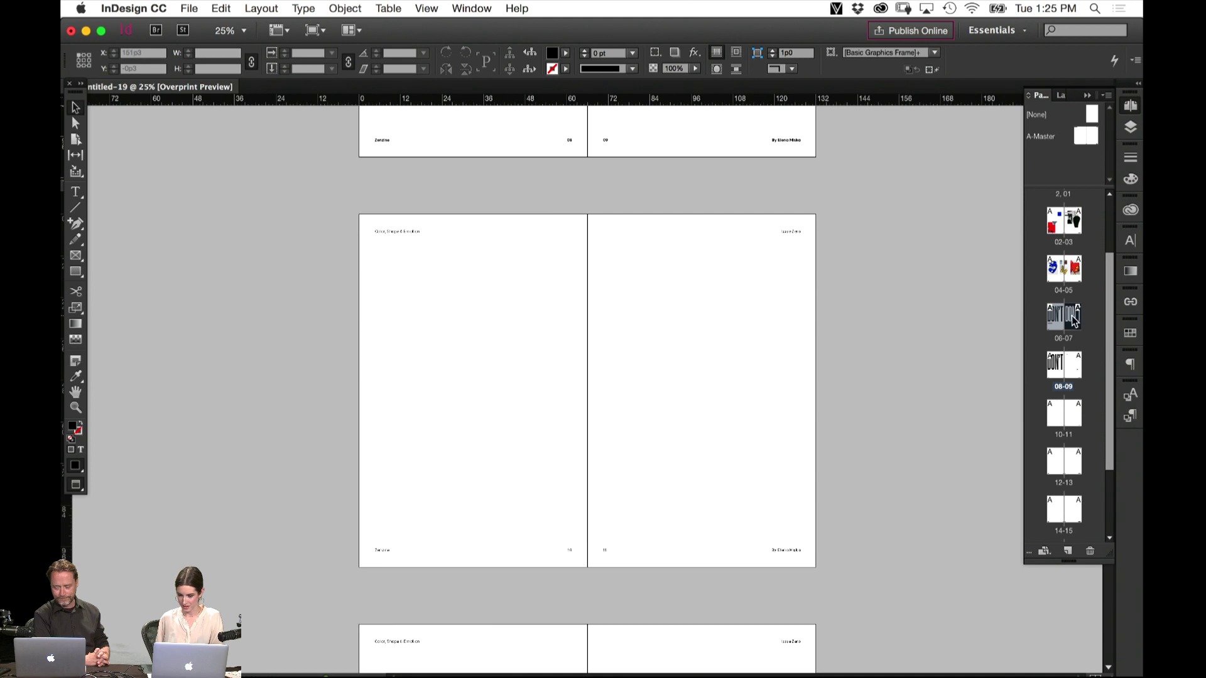
left_click_drag(1084, 418, 1087, 526)
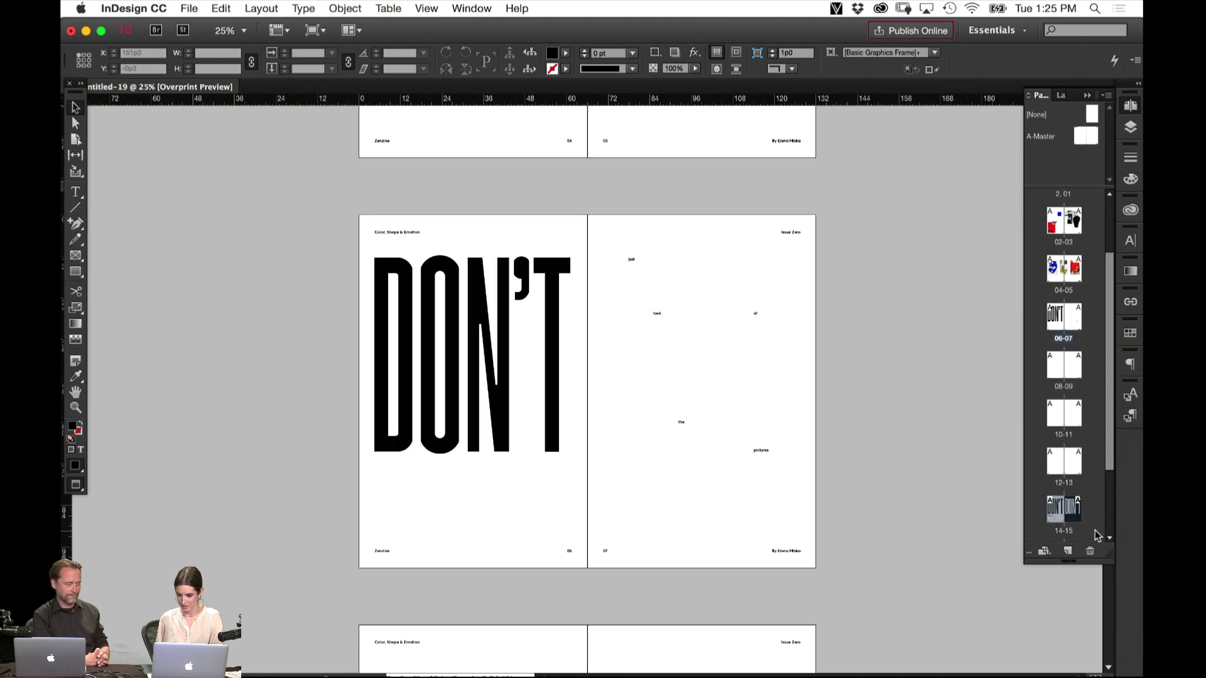
Review the spreads from 02-03 to 08-09 in sequence, including the scattered words on the DON'T spread
left_click_drag(773, 283, 703, 606)
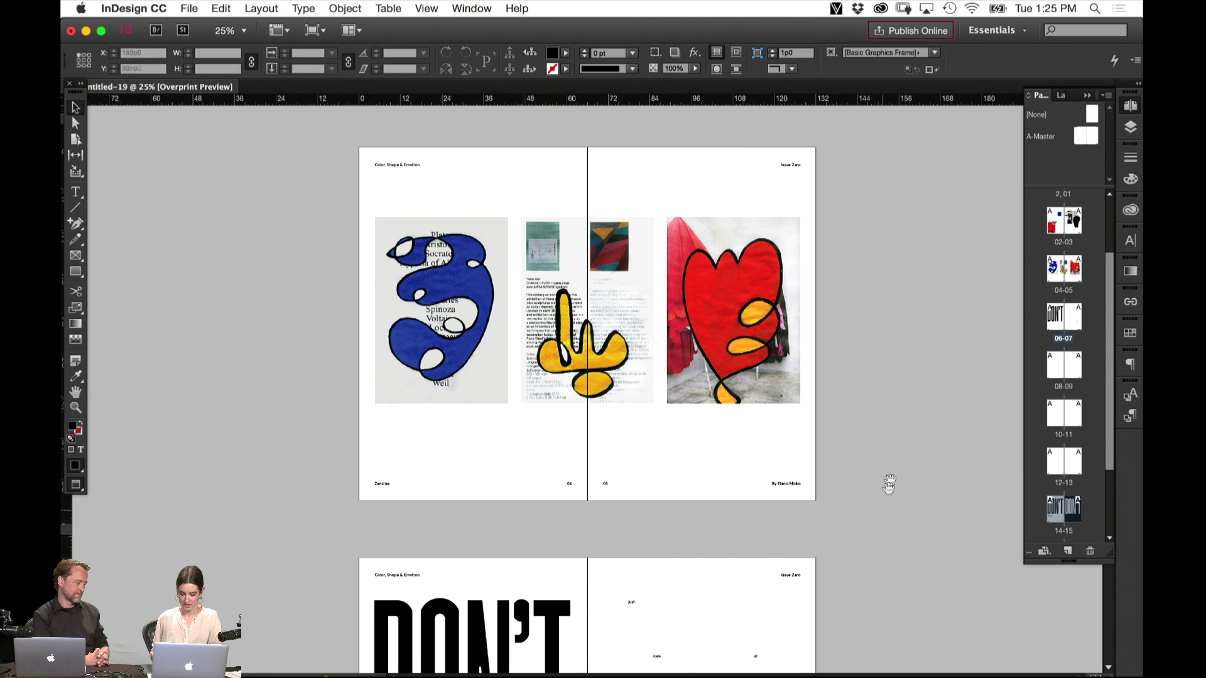
scroll(836, 510, "up", 3)
scroll(836, 510, "up", 6)
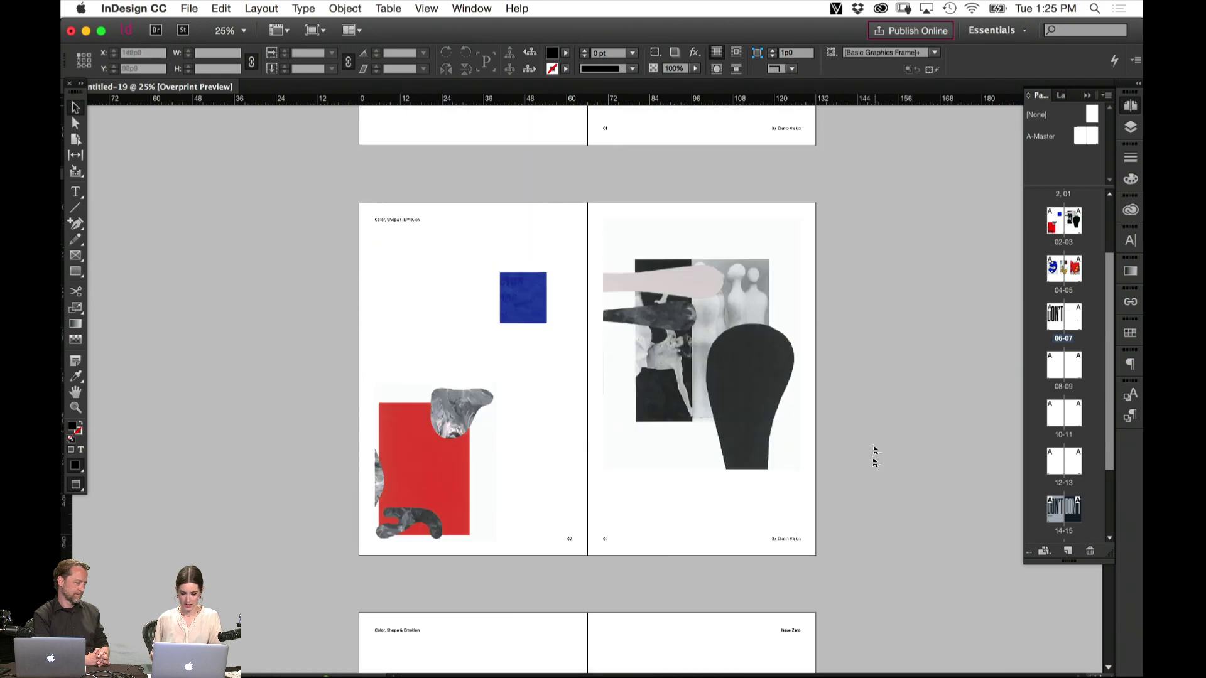
scroll(875, 455, "down", 20)
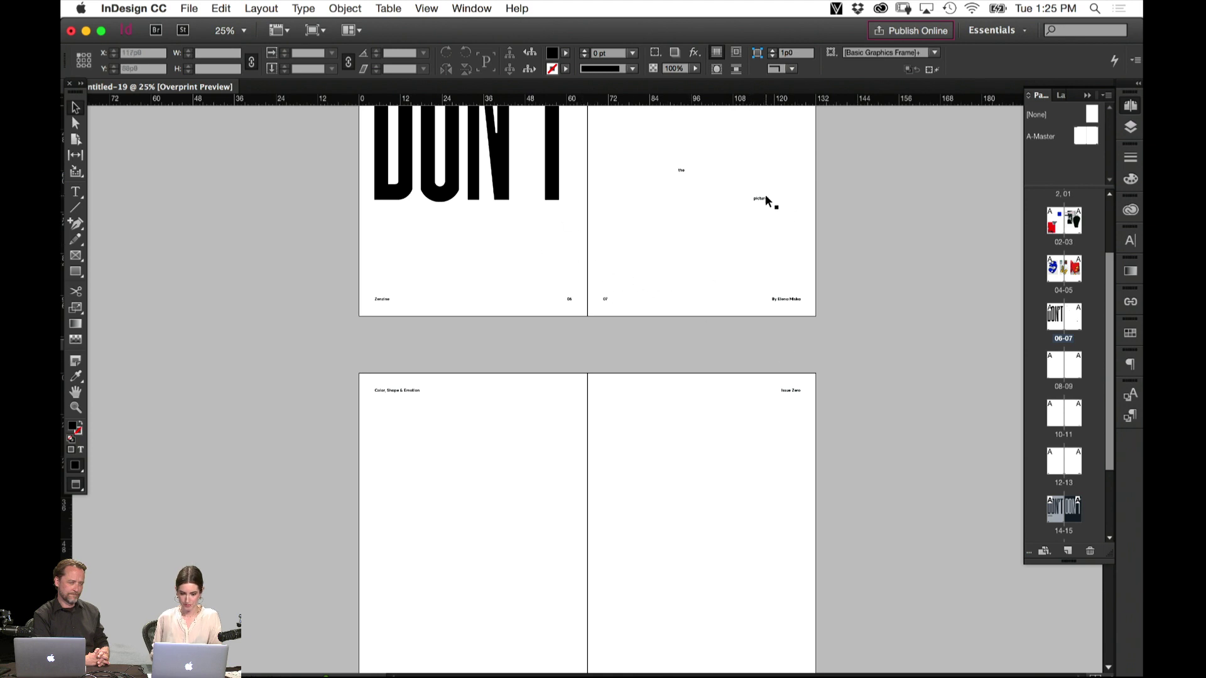
key("super+equal")
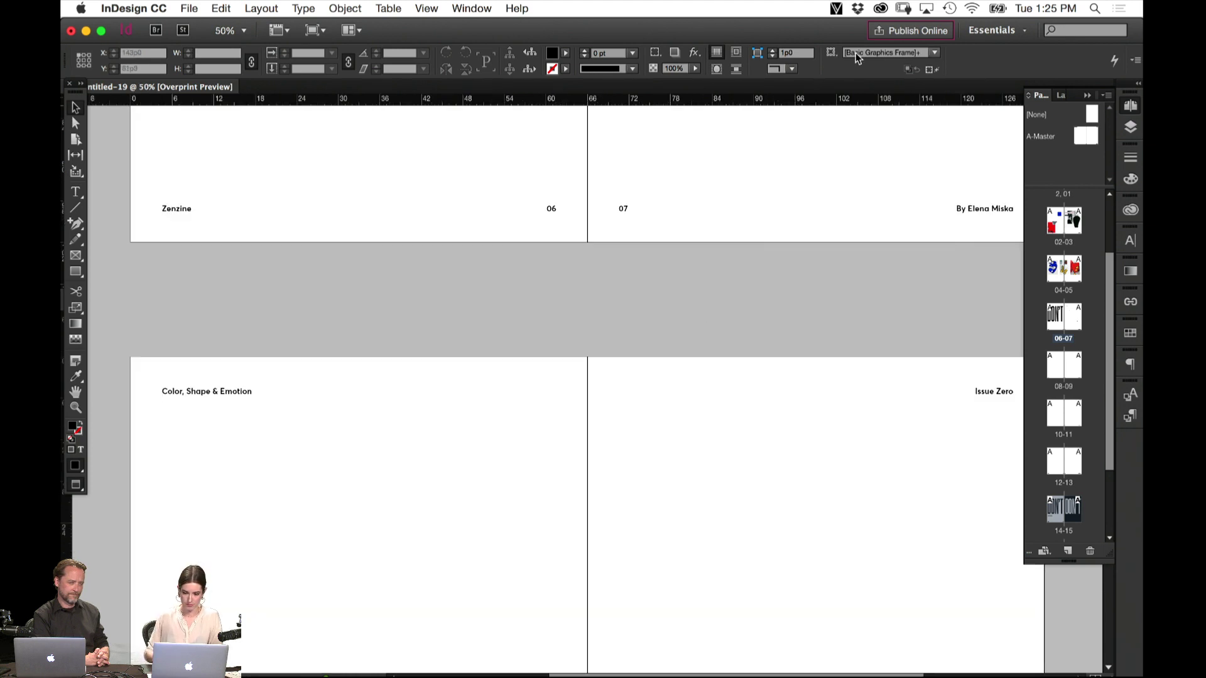
key("super+equal")
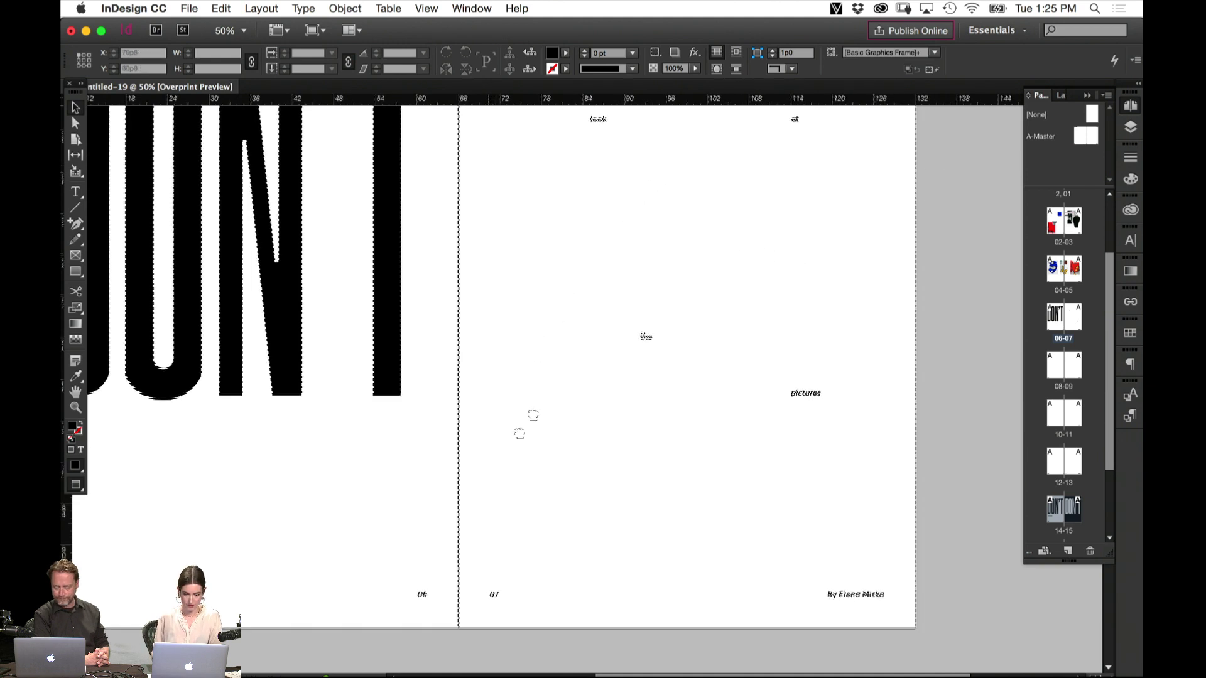
scroll(525, 425, "down", 10)
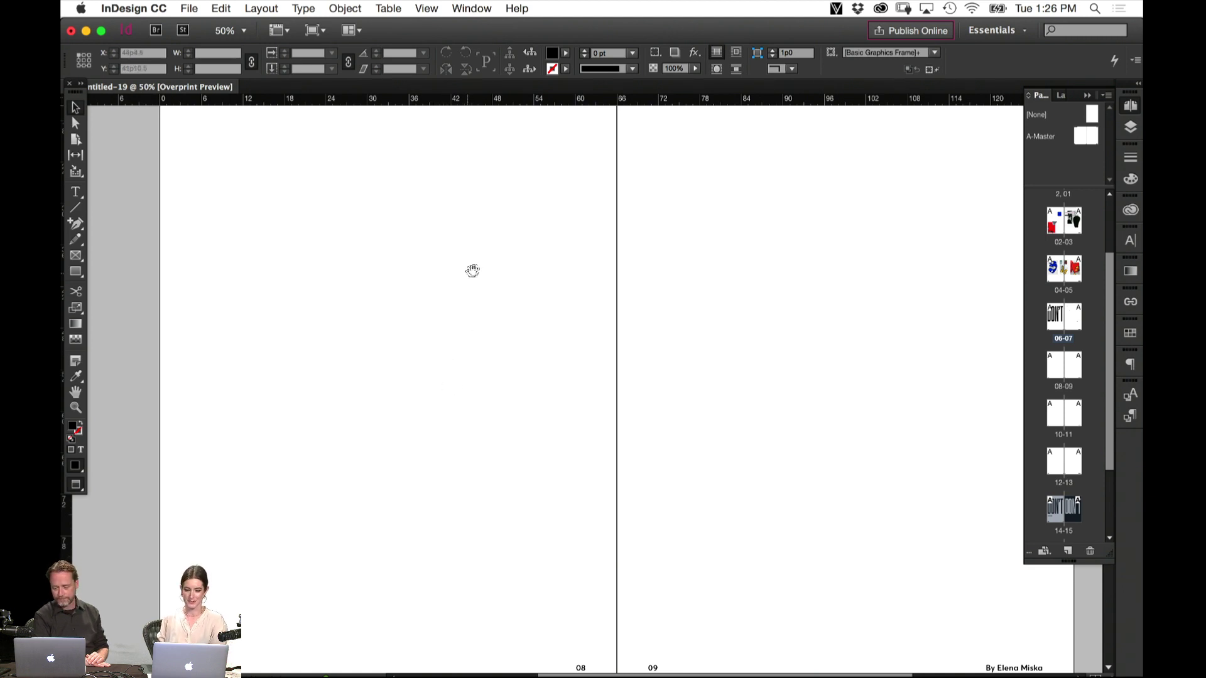
Show the guides on blank spread 08-09 and load the collage with black shapes and a red diamond from the Links folder for placing
left_click_drag(472, 268, 433, 398)
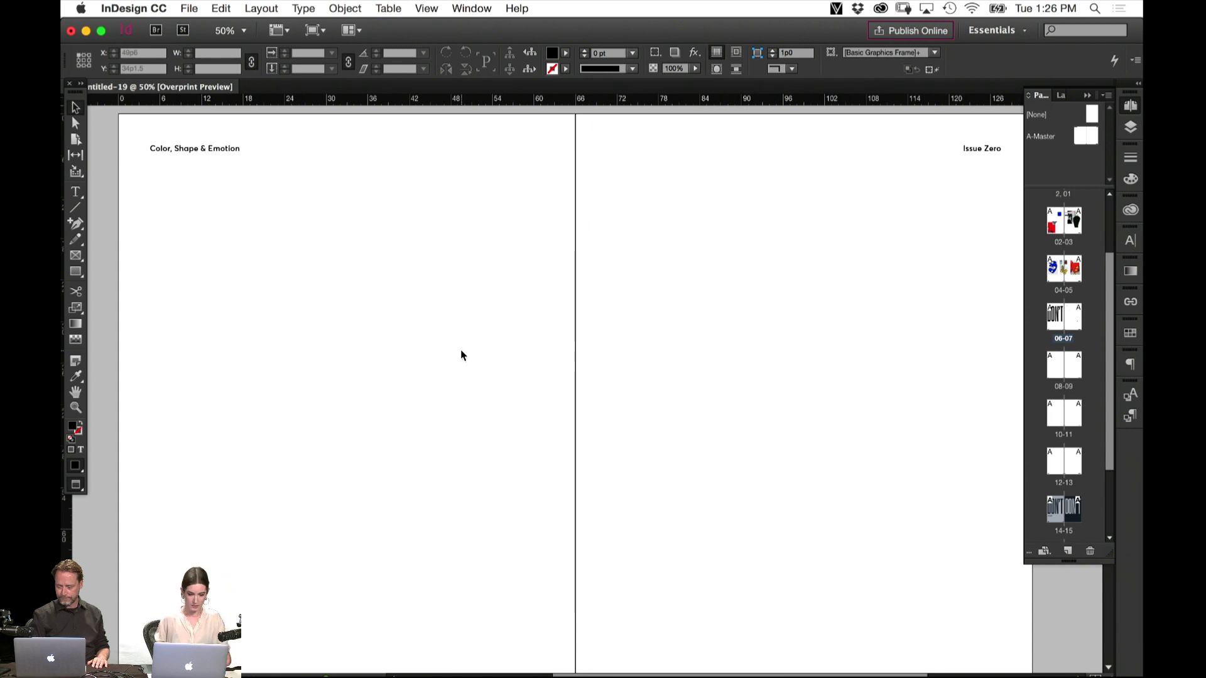
key("w")
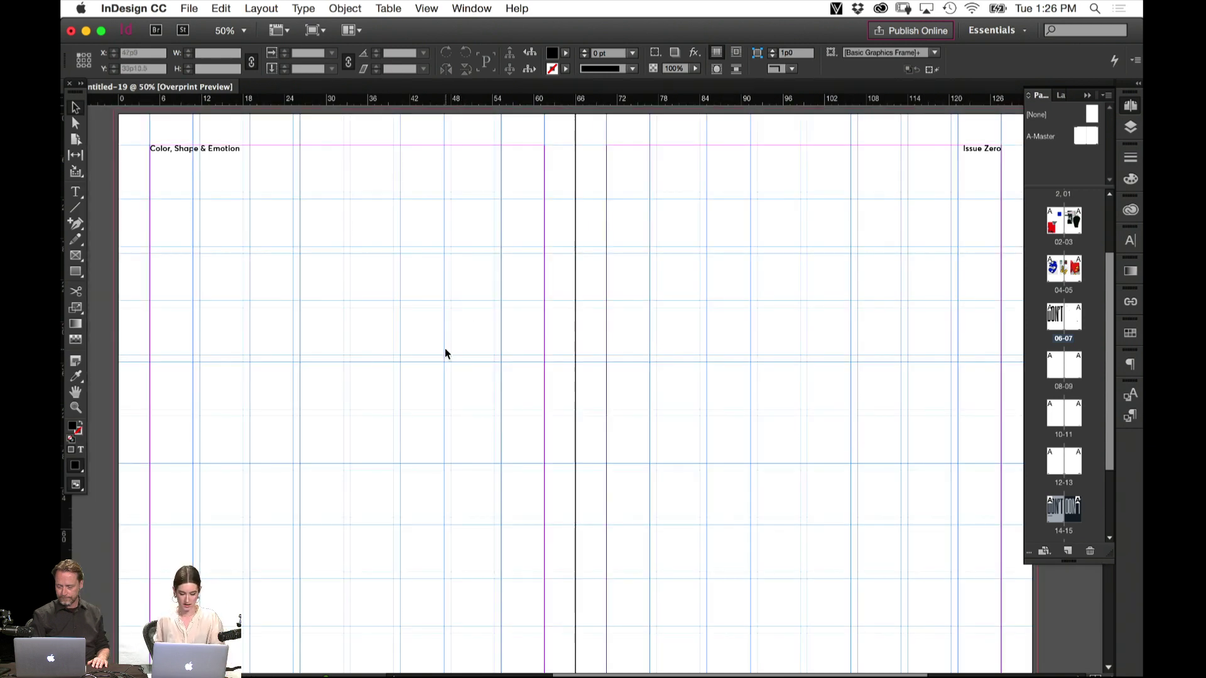
key("super+d")
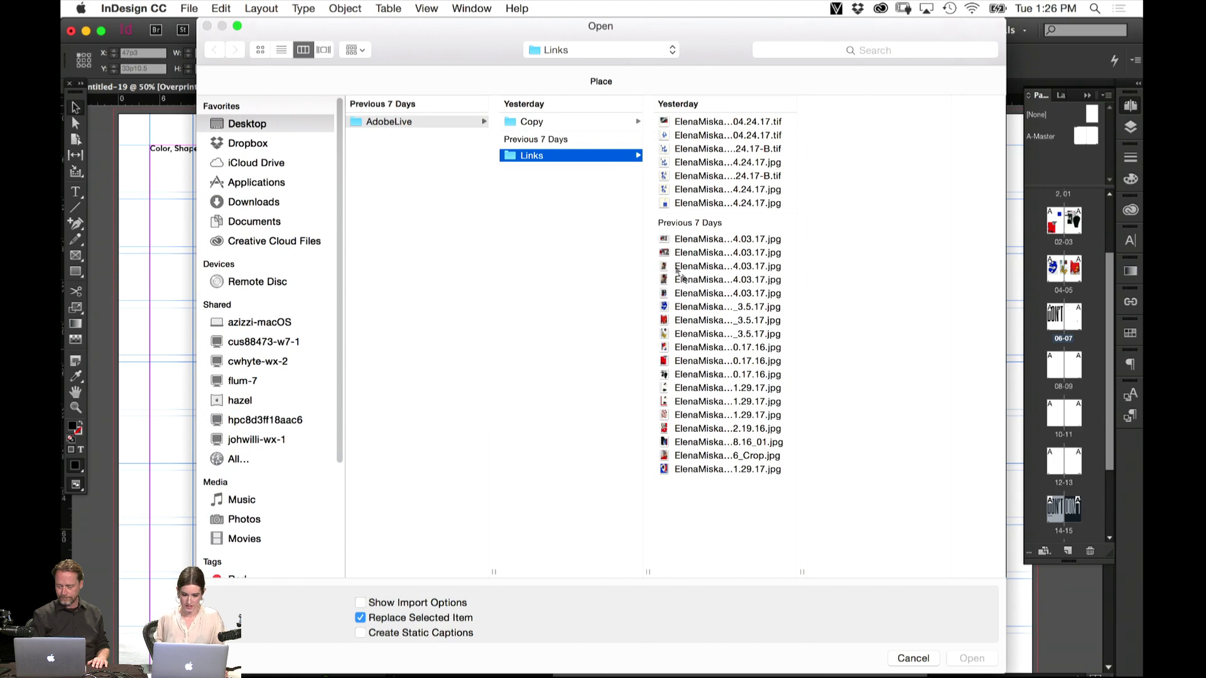
left_click(740, 255)
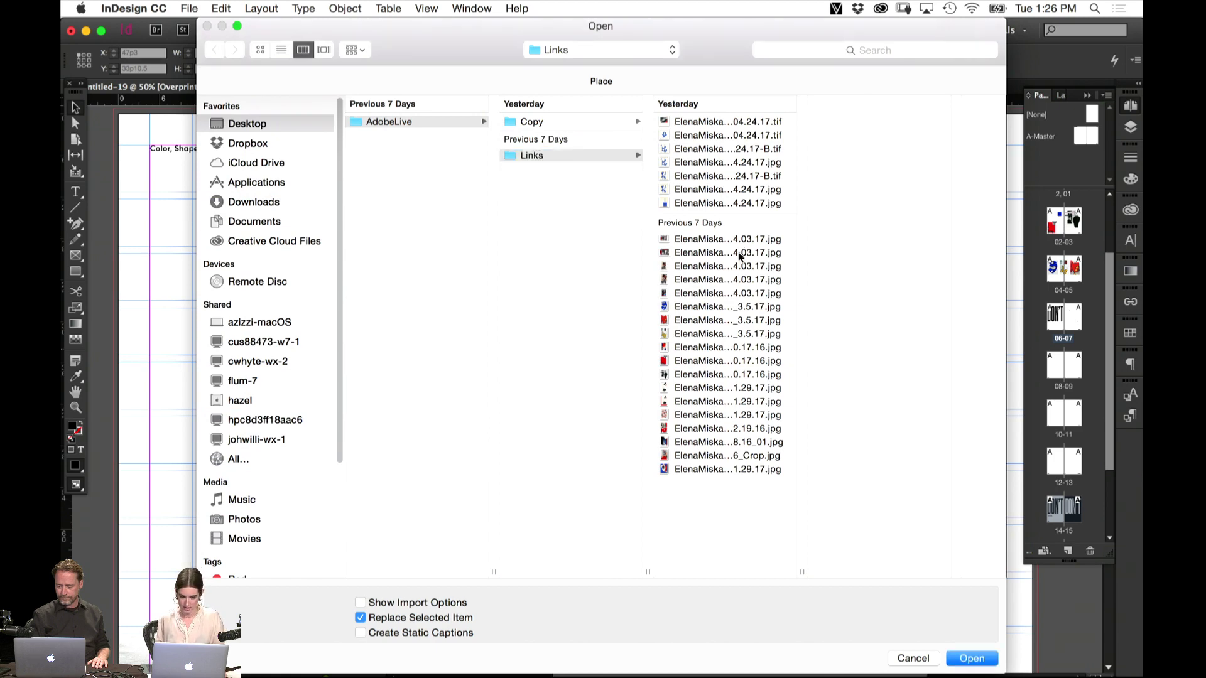
key("Down")
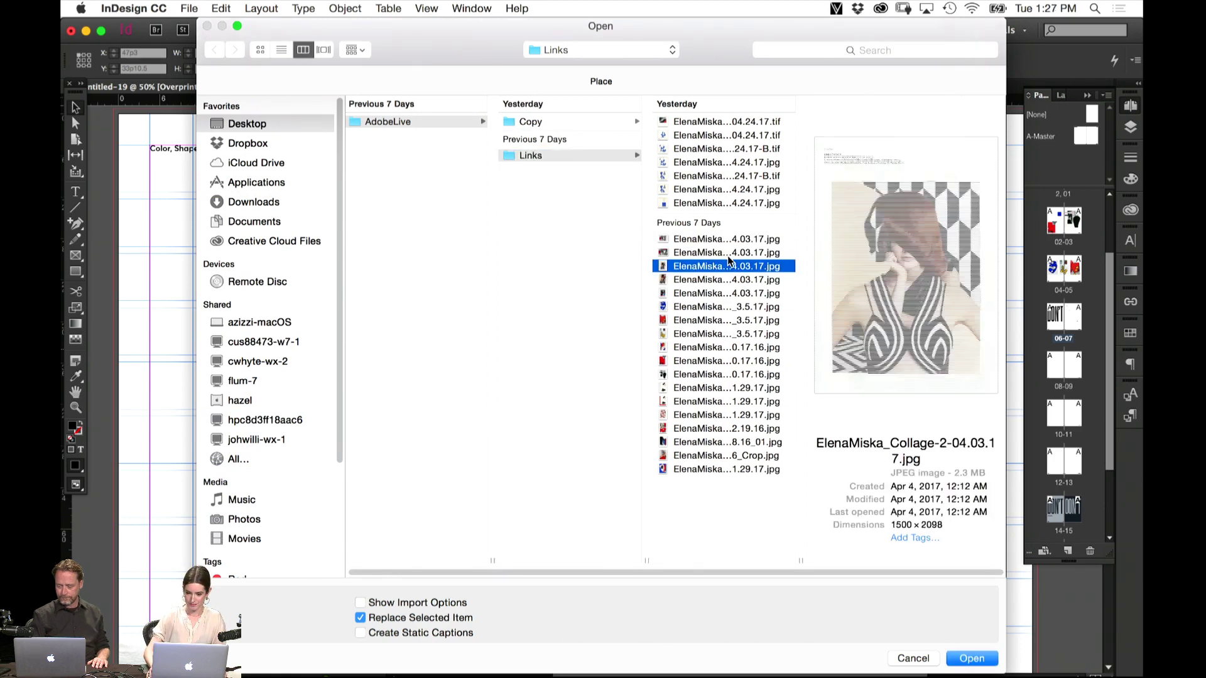
key("Down")
key("Down")
key("Down")
key("Down")
key("Down")
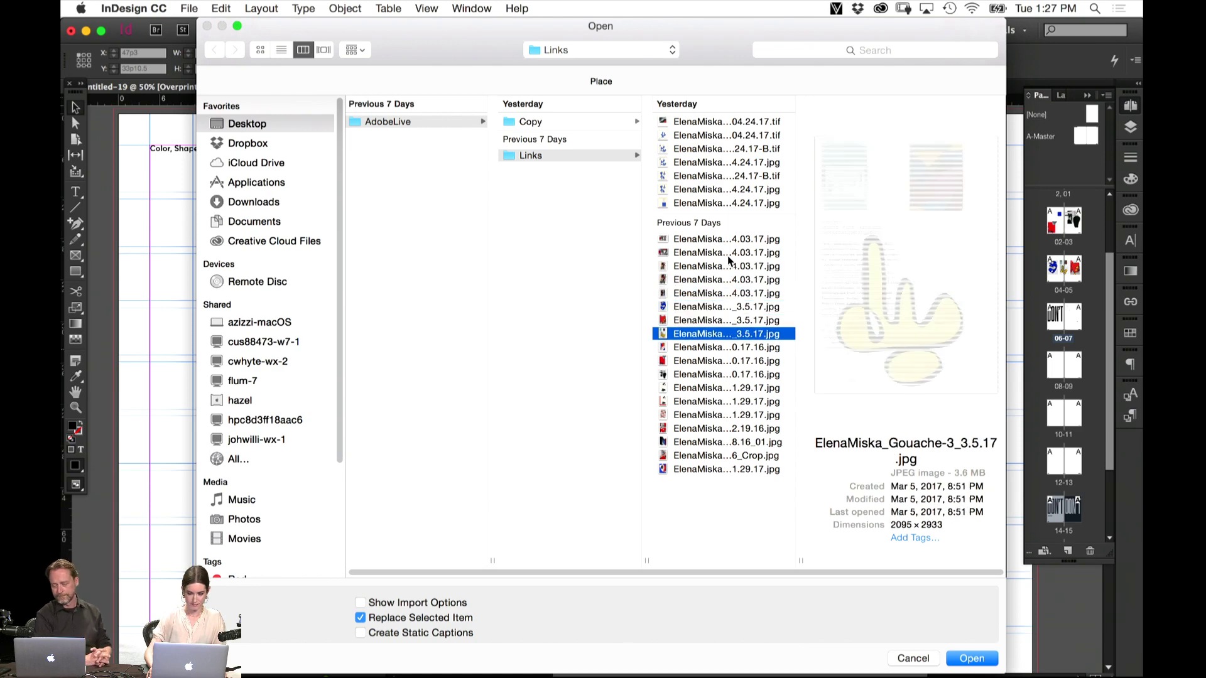
key("Down")
key("Down")
key("Down")
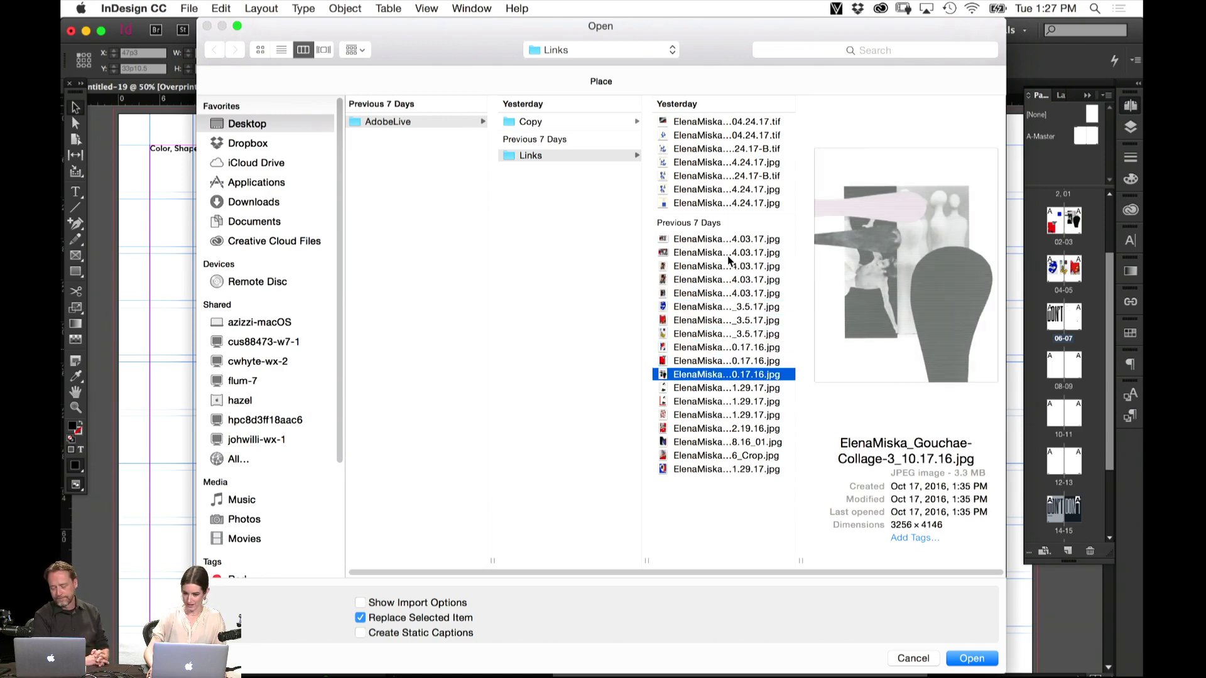
key("Down")
key("Return")
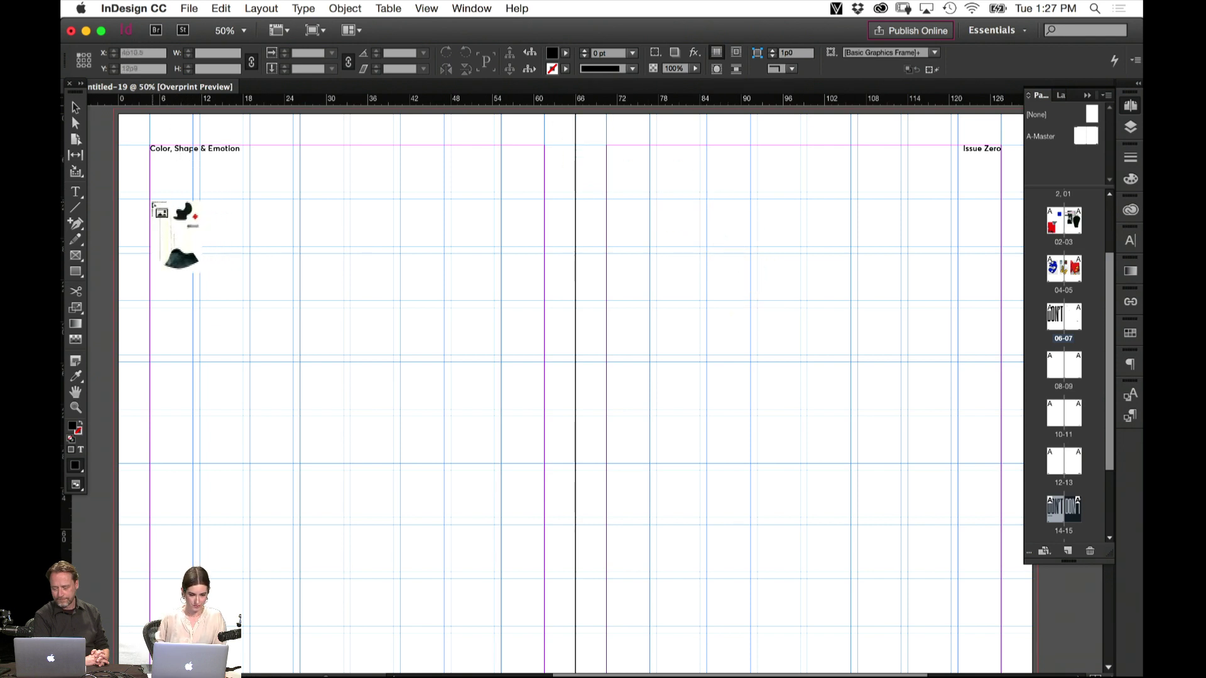
Place the loaded collage on page 08 at X 4p6, Y 12p4, about 49p9 wide and 70p6 high, and preview it without guides
key("super+minus")
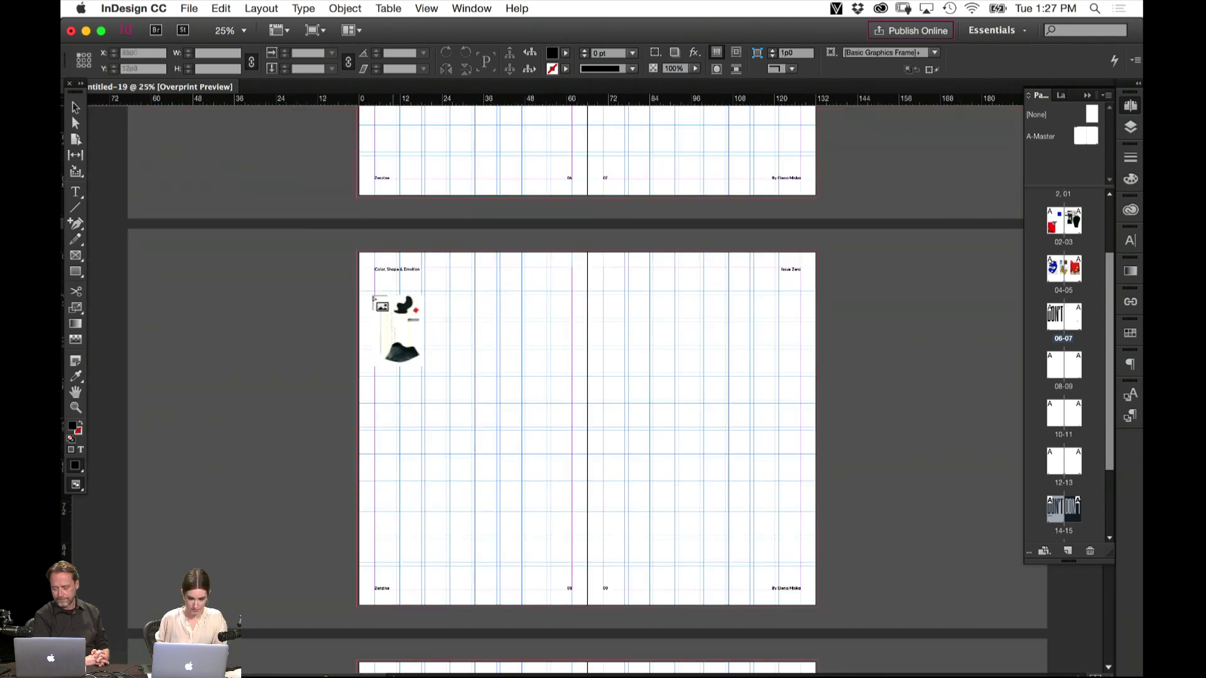
left_click_drag(375, 296, 537, 540)
key("w")
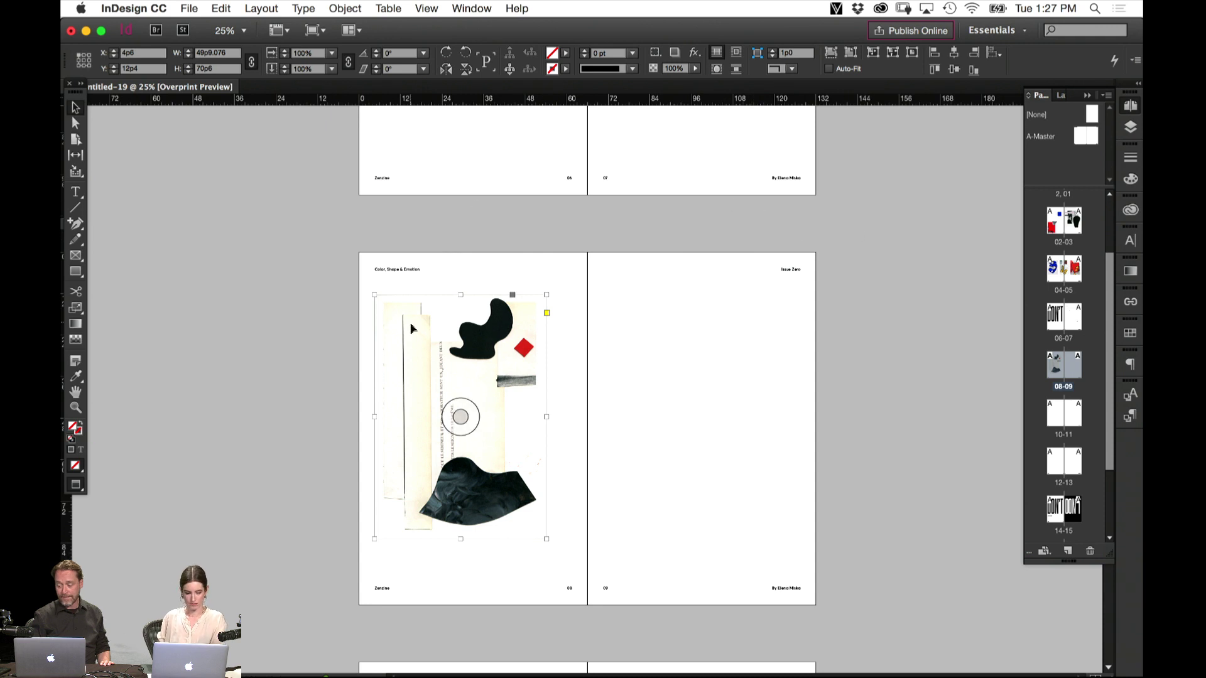
Move the collage on page 08 straight up to the top margin at Y 4p6, and check the spread in preview
key("w")
left_click_drag(402, 330, 403, 303)
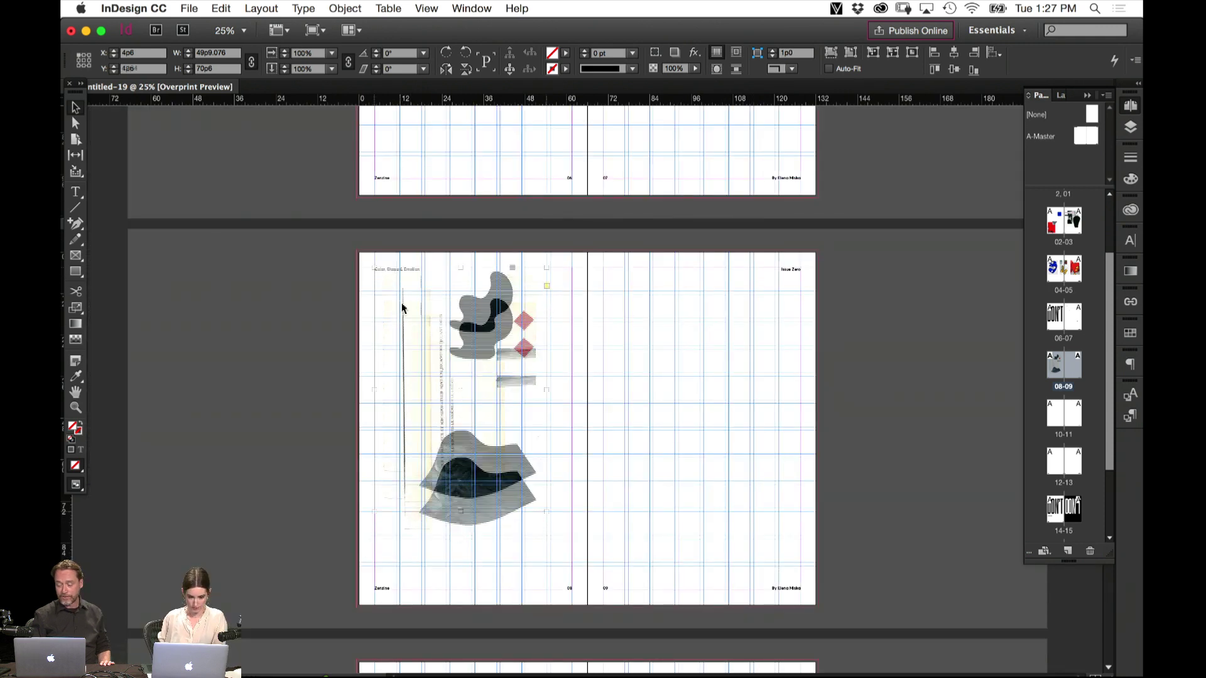
key("w")
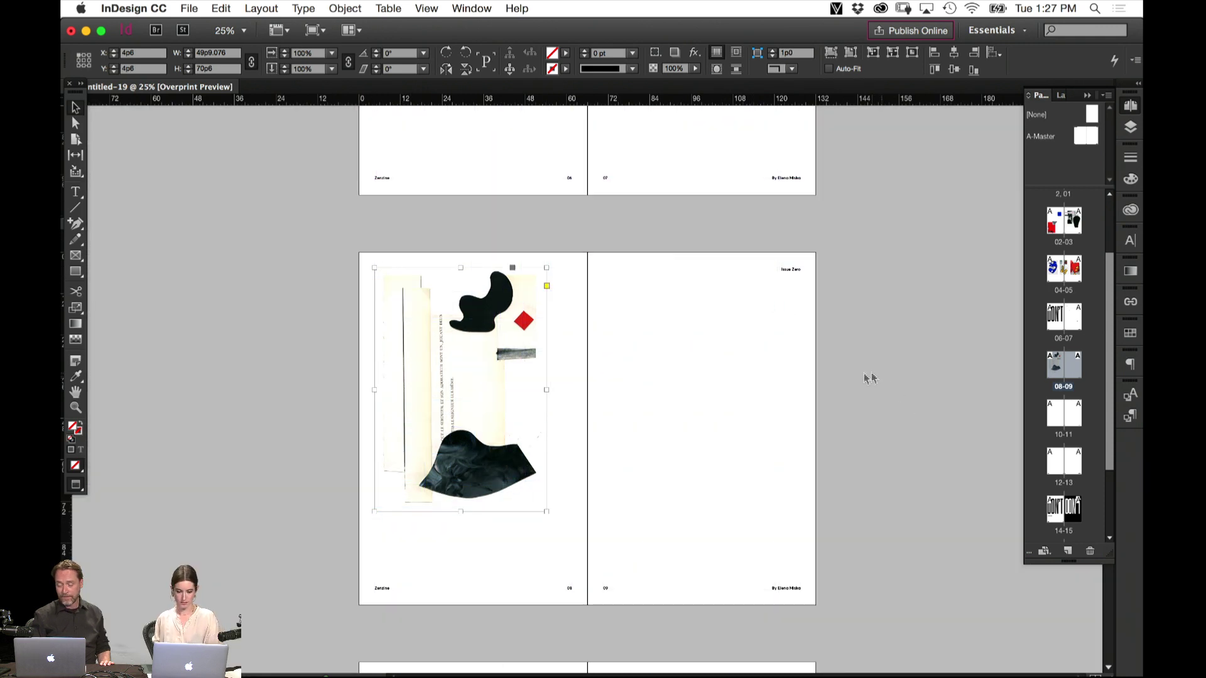
left_click(770, 430)
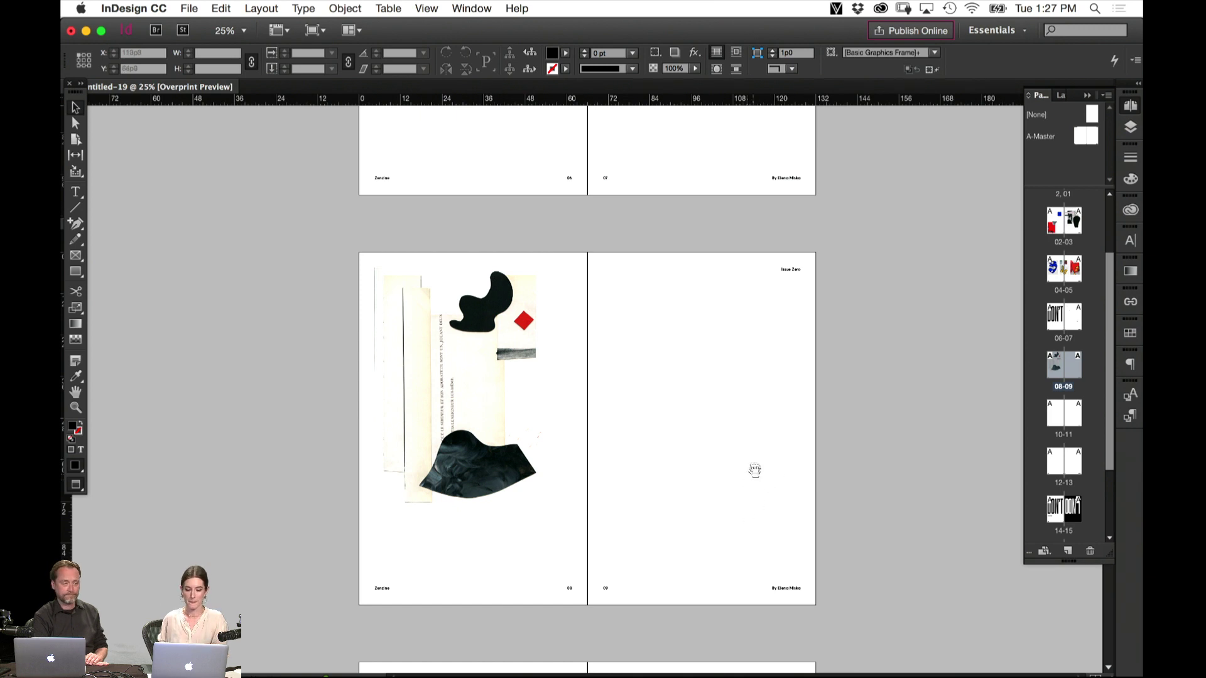
Place the red NYT collage dated 12.19.16 from the Links folder on page 09 at X 99p6, Y 4p6, about 28p1 wide and 42p4 high
left_click_drag(754, 468, 831, 394)
key("super+equal")
key("super+equal")
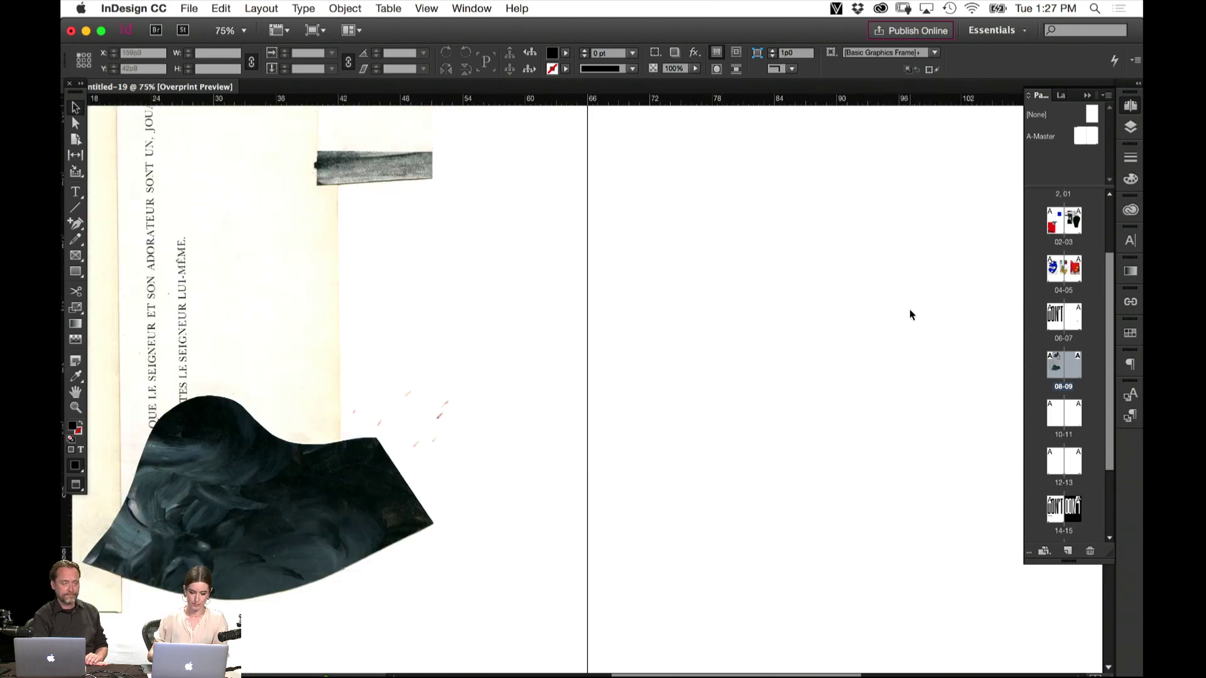
scroll(730, 361, "left", 5)
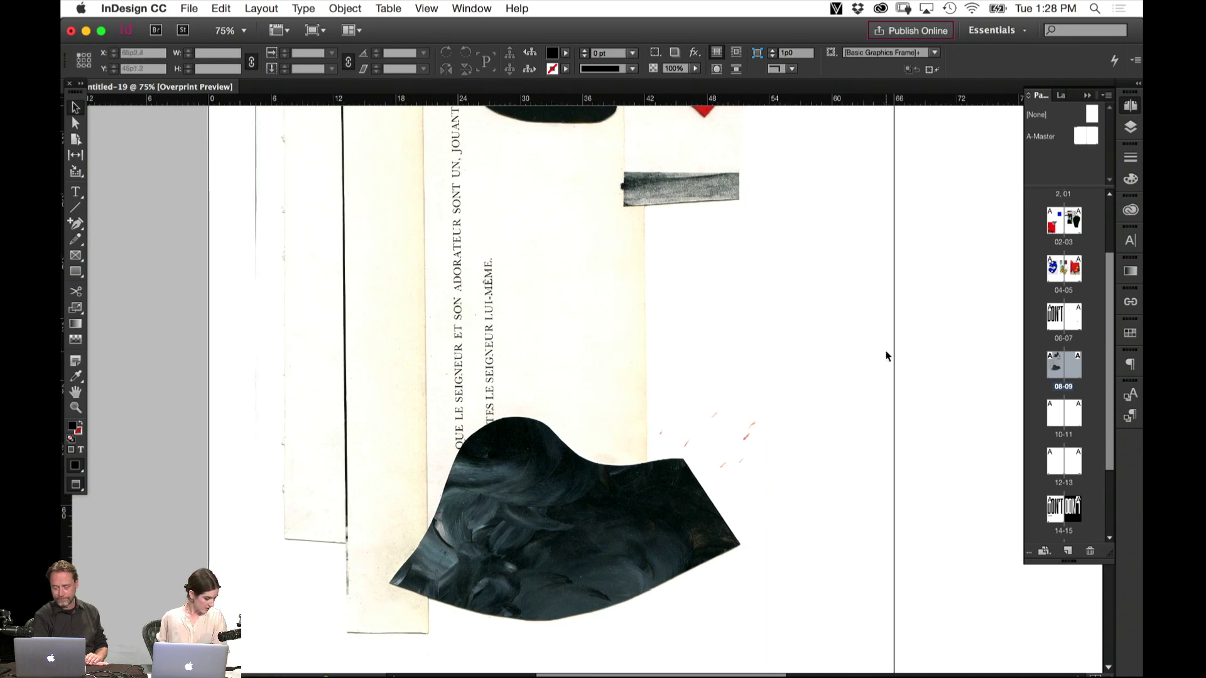
left_click_drag(875, 368, 481, 518)
left_click_drag(616, 398, 476, 416)
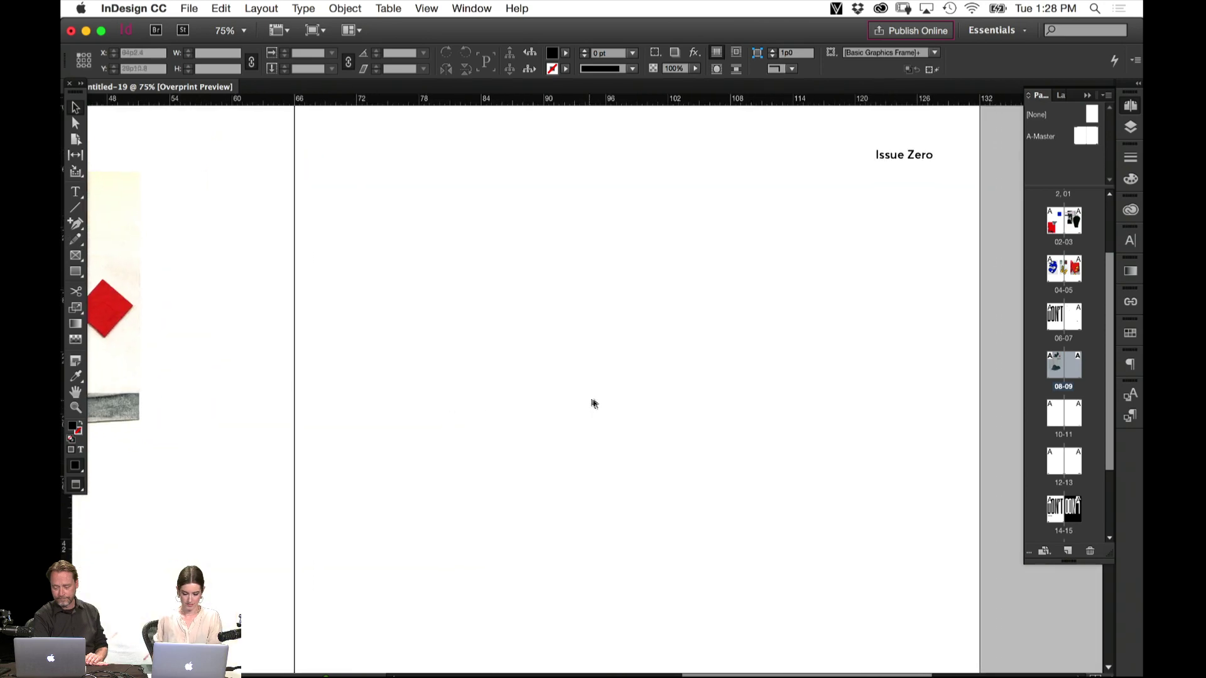
key("super+d")
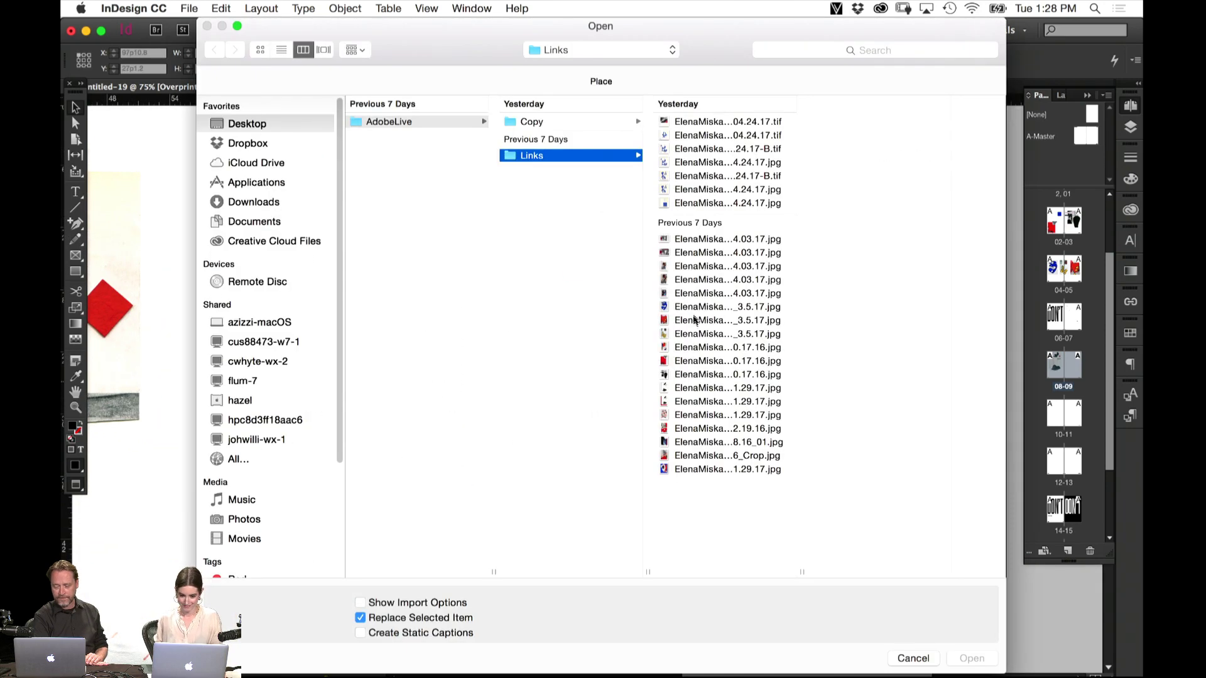
left_click(692, 430)
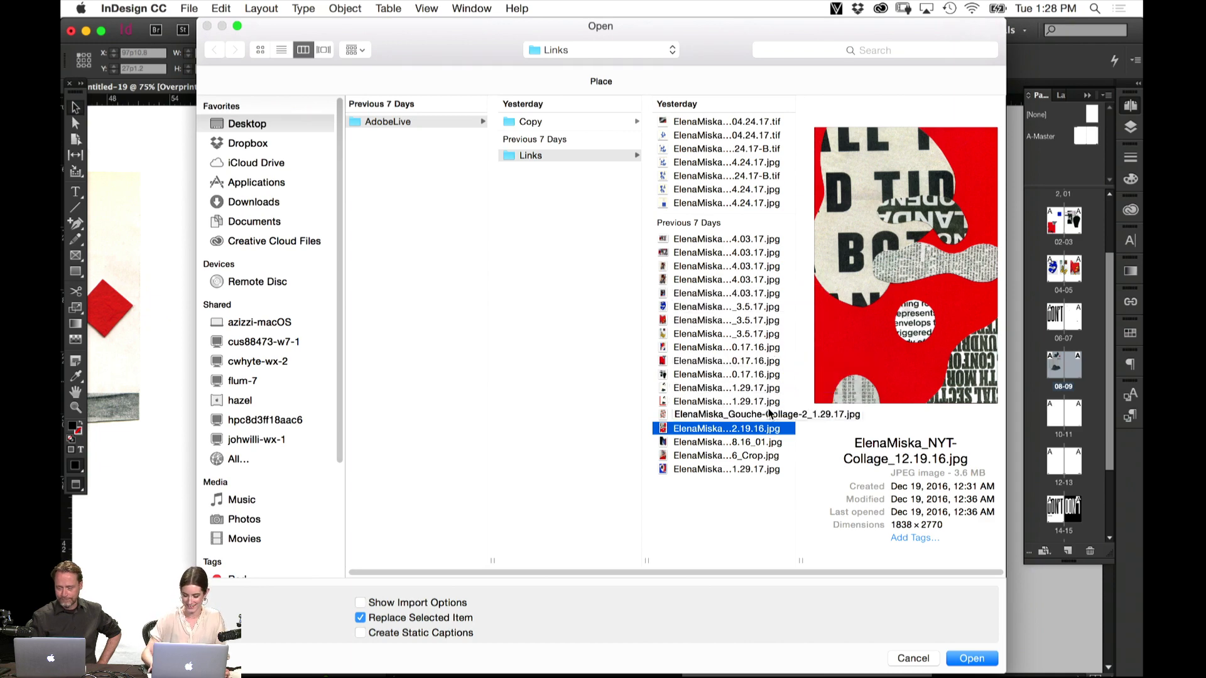
key("Return")
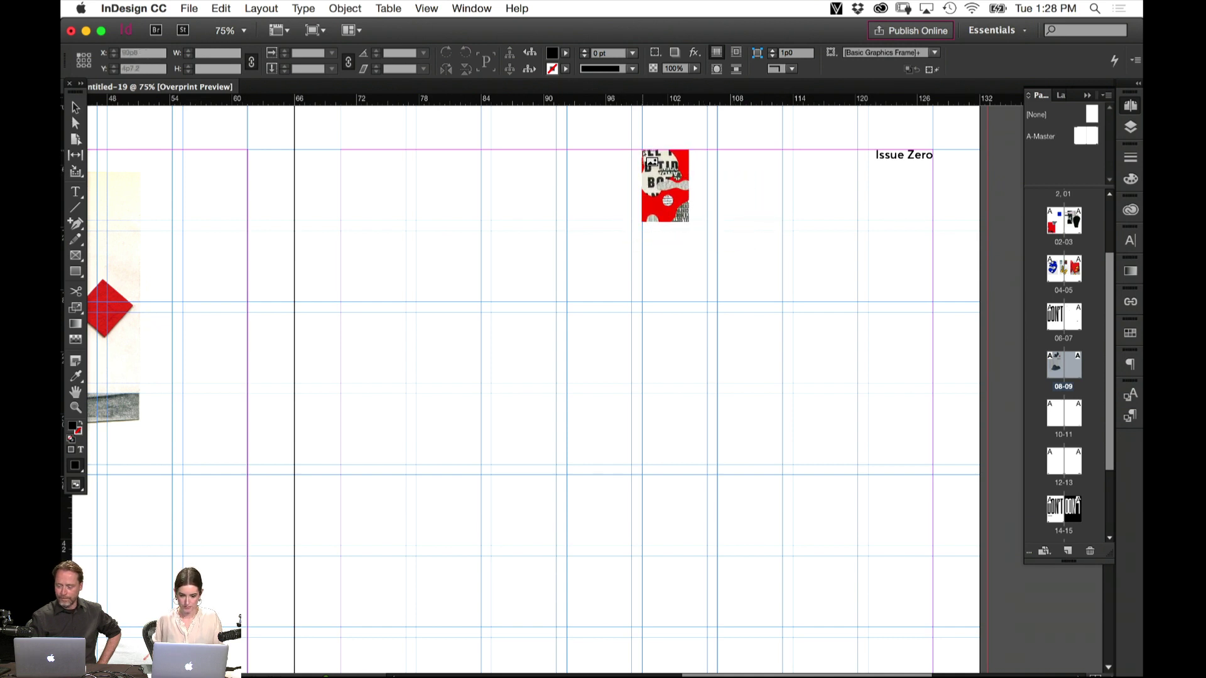
left_click_drag(642, 149, 916, 589)
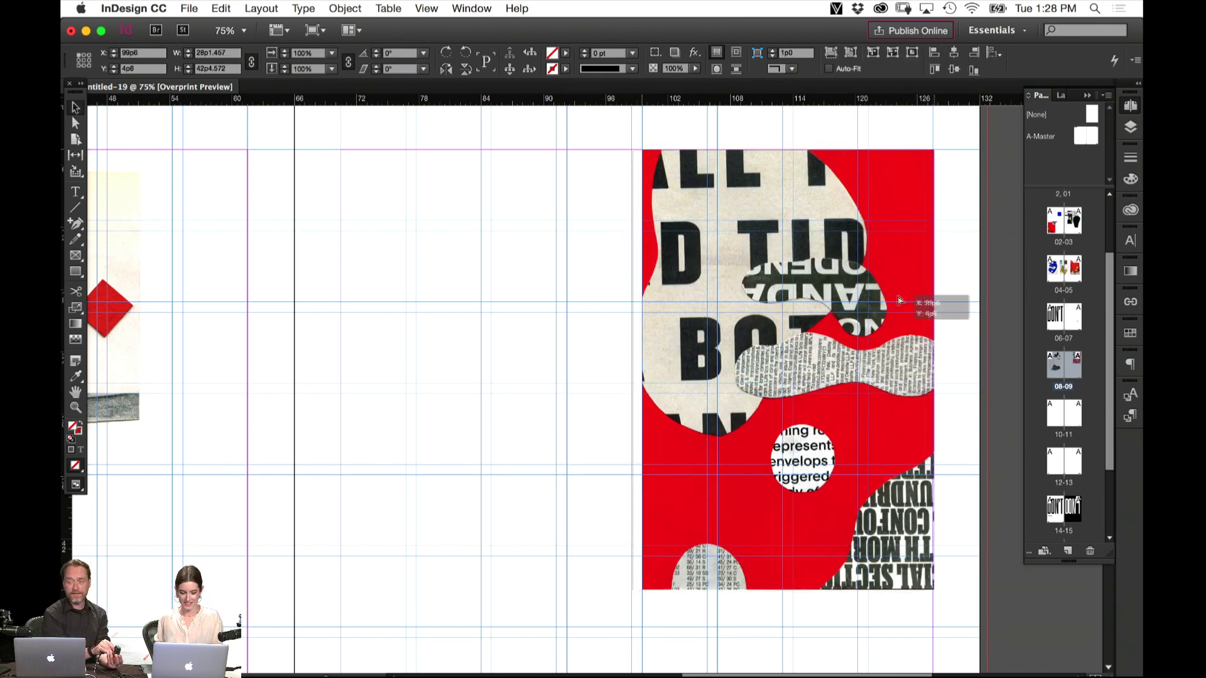
left_click_drag(934, 304, 853, 304)
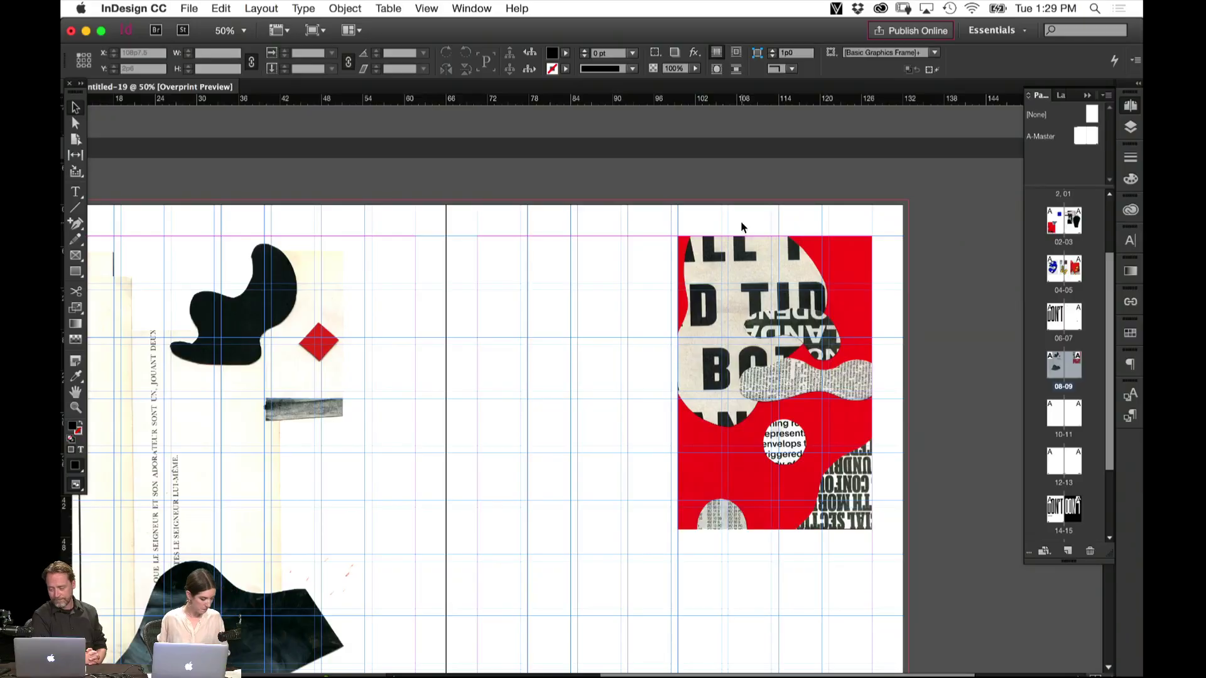
Select the red collage on page 09 and set its scaling origin to the top-right corner, undoing a trial resize
left_click(724, 268)
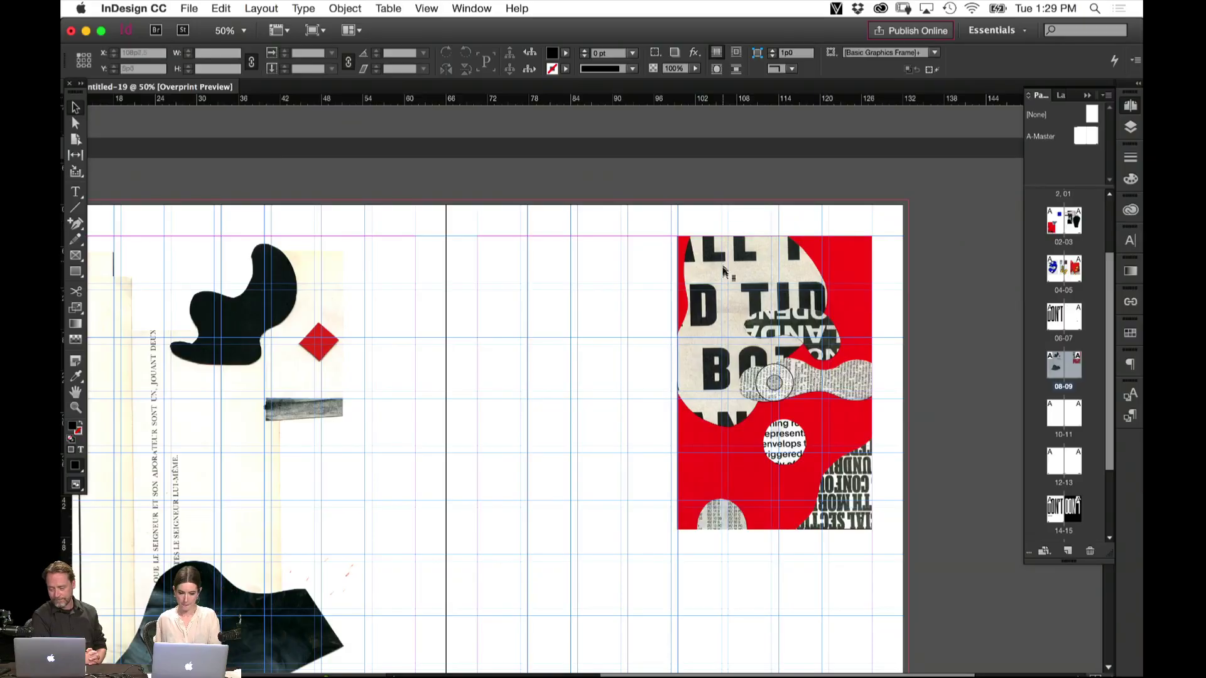
left_click(872, 236)
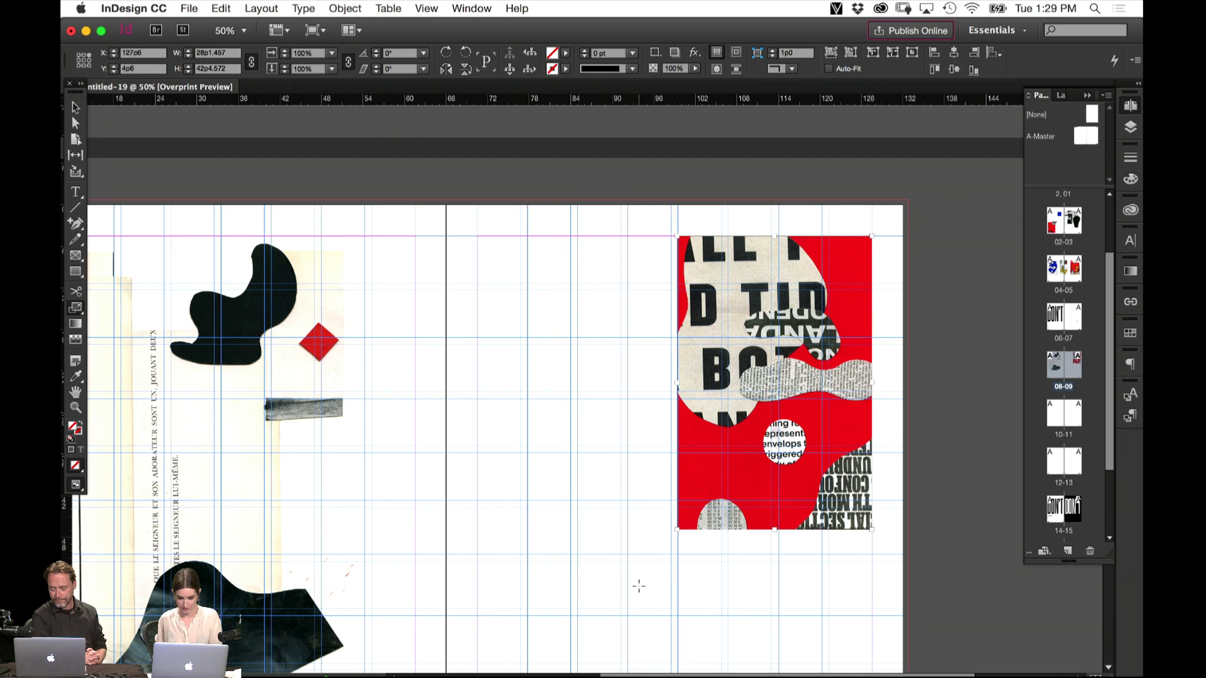
left_click_drag(639, 586, 662, 535)
key("super+z")
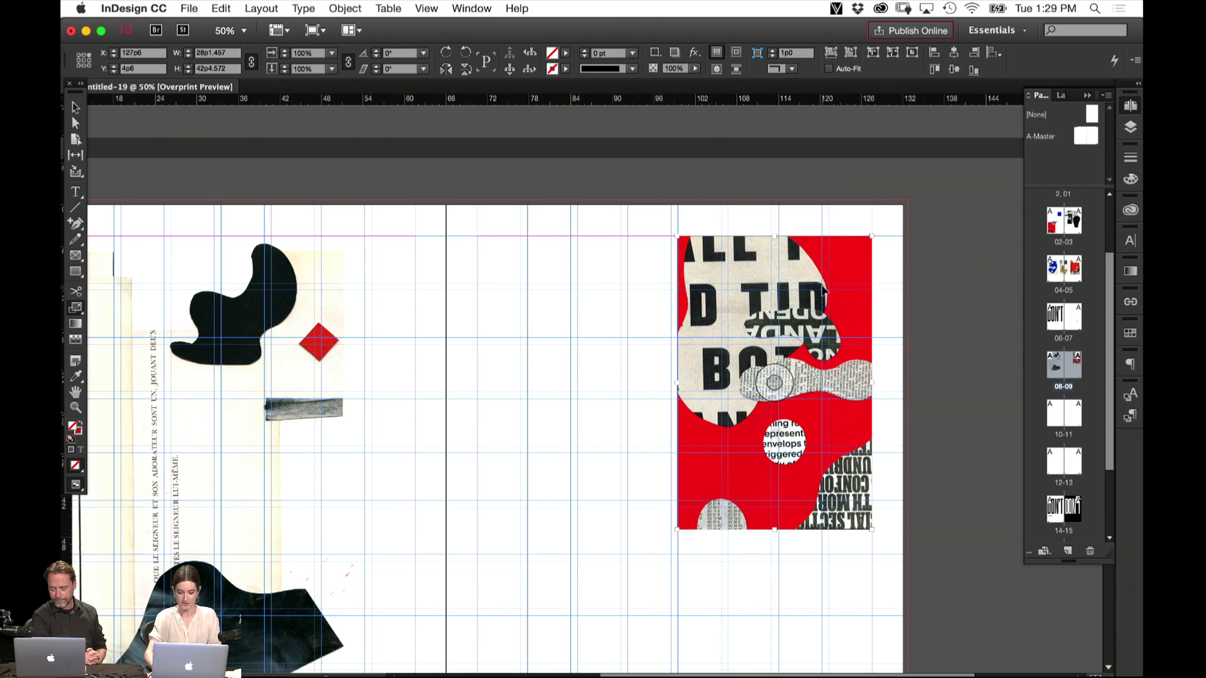
Scale the red collage down from its top-right corner to about 22p2 wide and 28p9 high, with the grid guides shown
key("super+equal")
key("w")
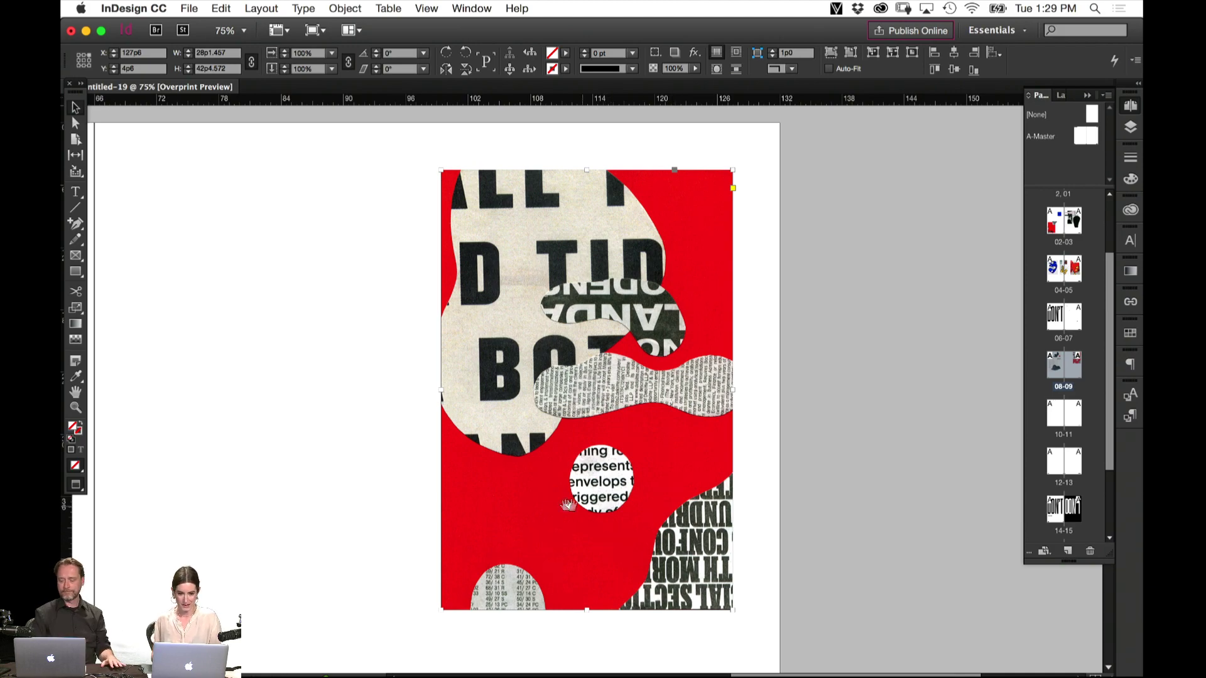
left_click_drag(540, 548, 622, 495)
left_click_drag(480, 538, 694, 536)
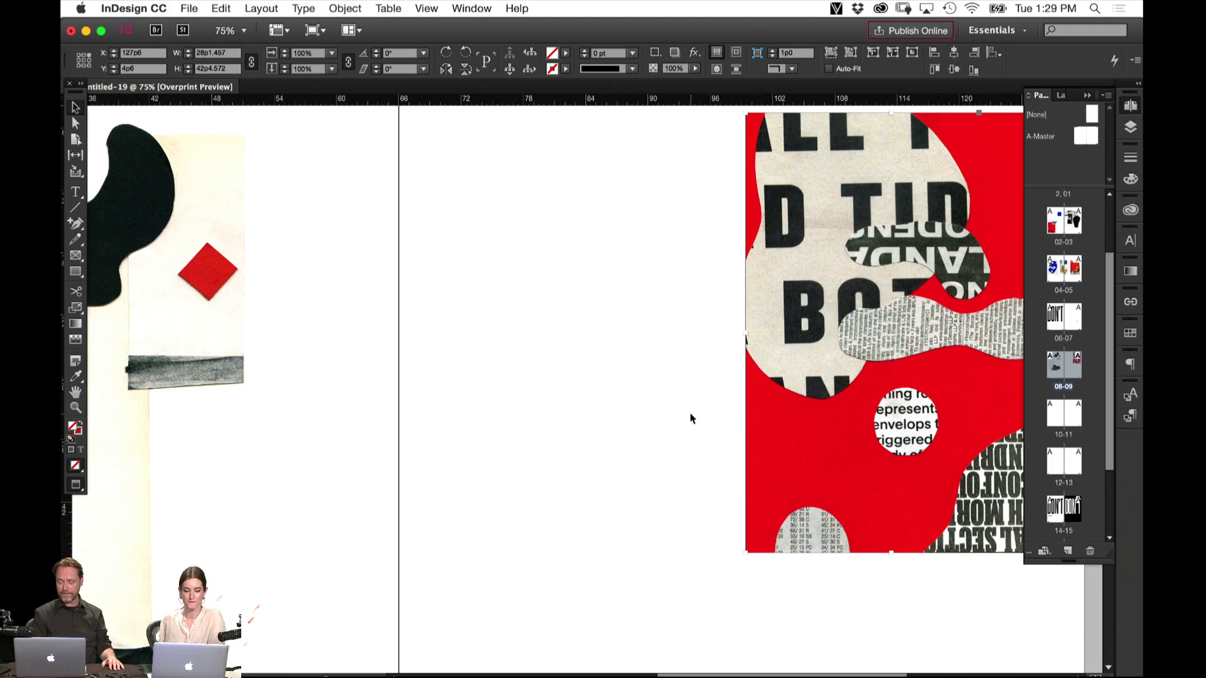
scroll(834, 412, "right", 5)
scroll(835, 412, "up", 3)
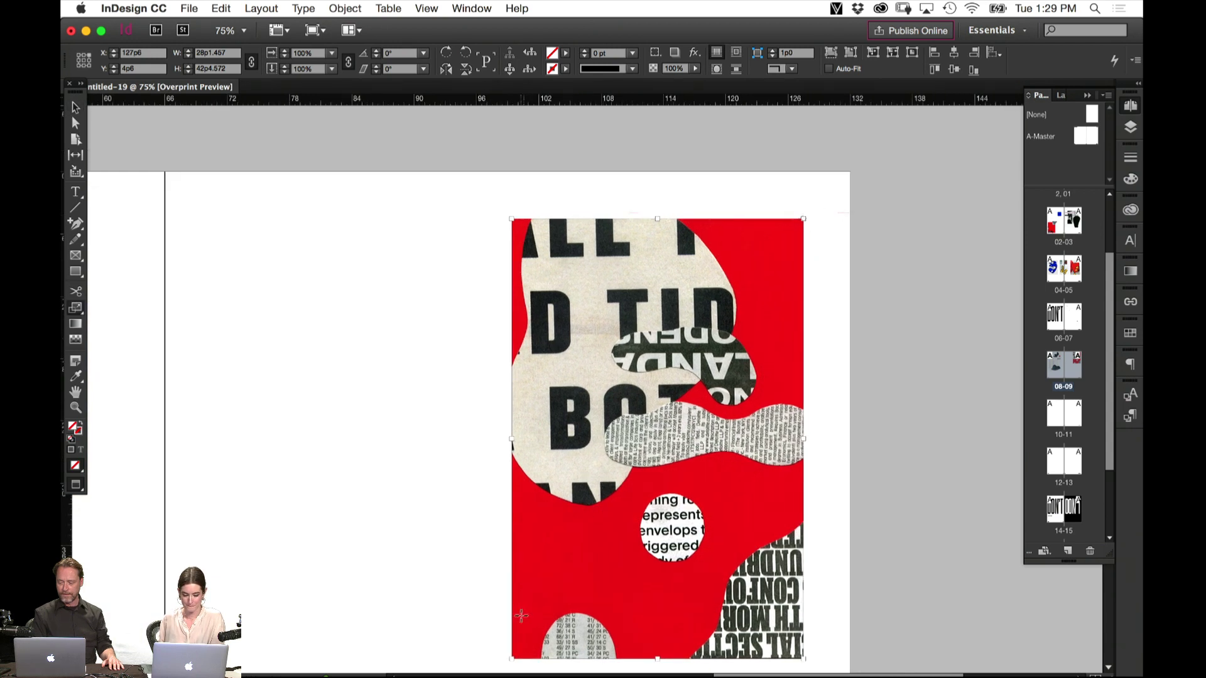
key("w")
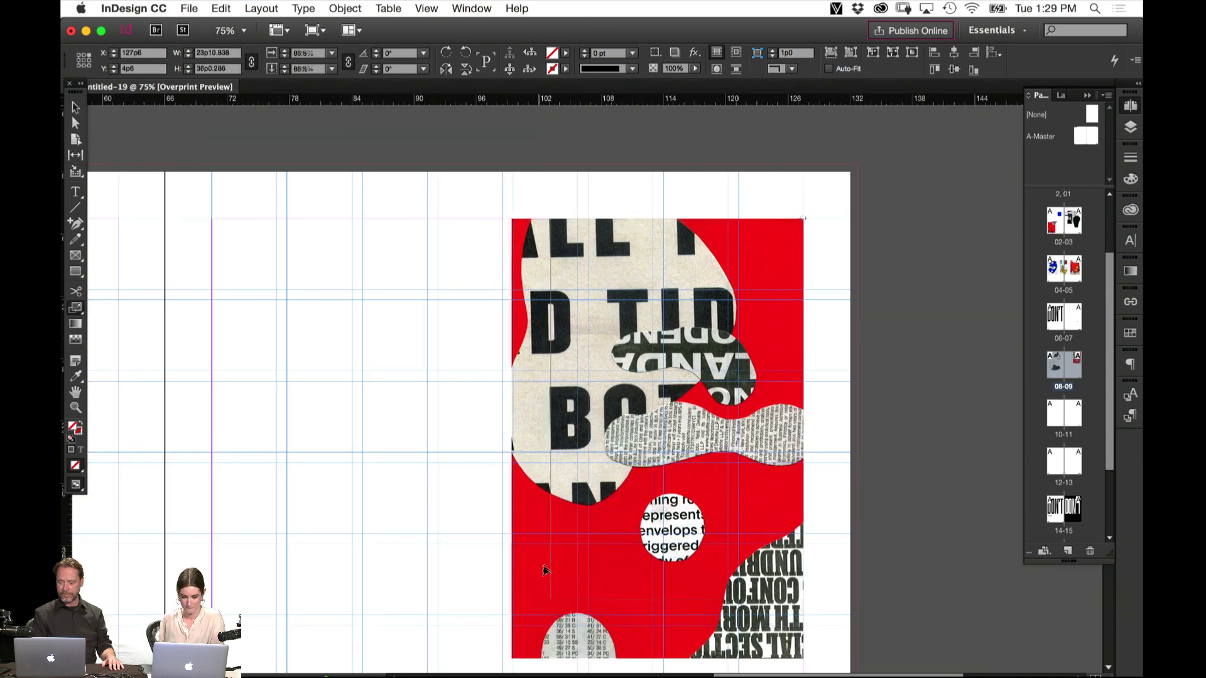
left_click_drag(544, 570, 570, 504)
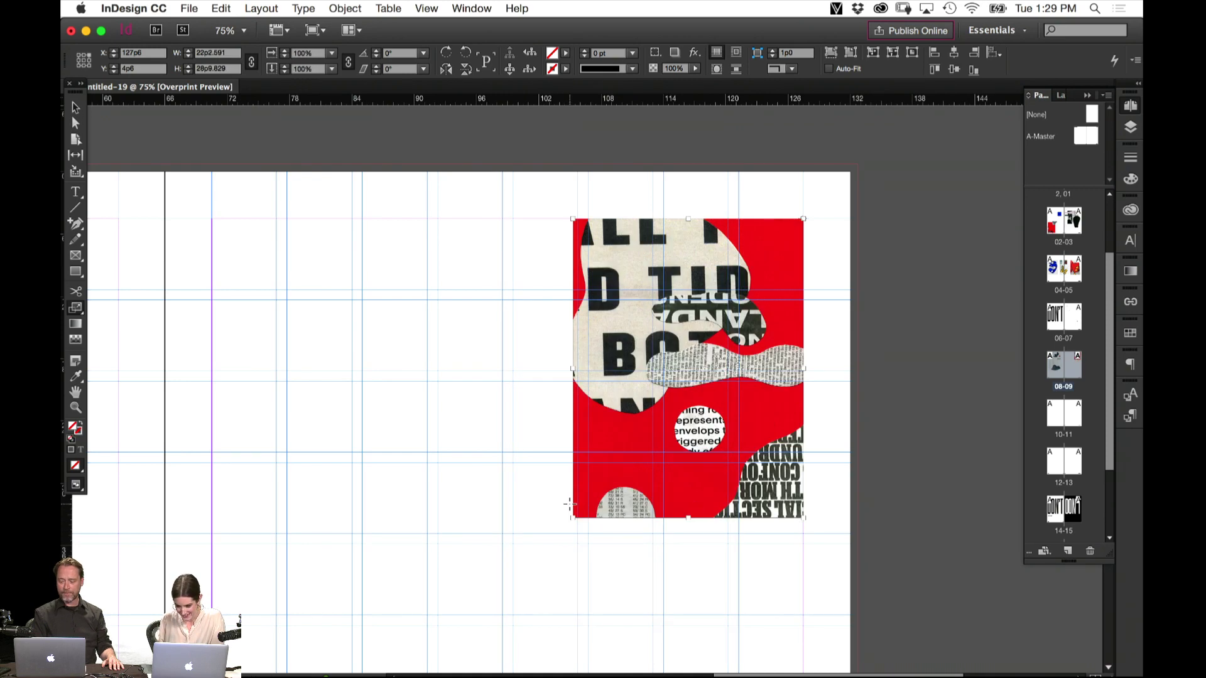
Undo the last scaling of the red collage on page 09 and check the spread in preview with nothing selected
key("super+z")
key("super+minus")
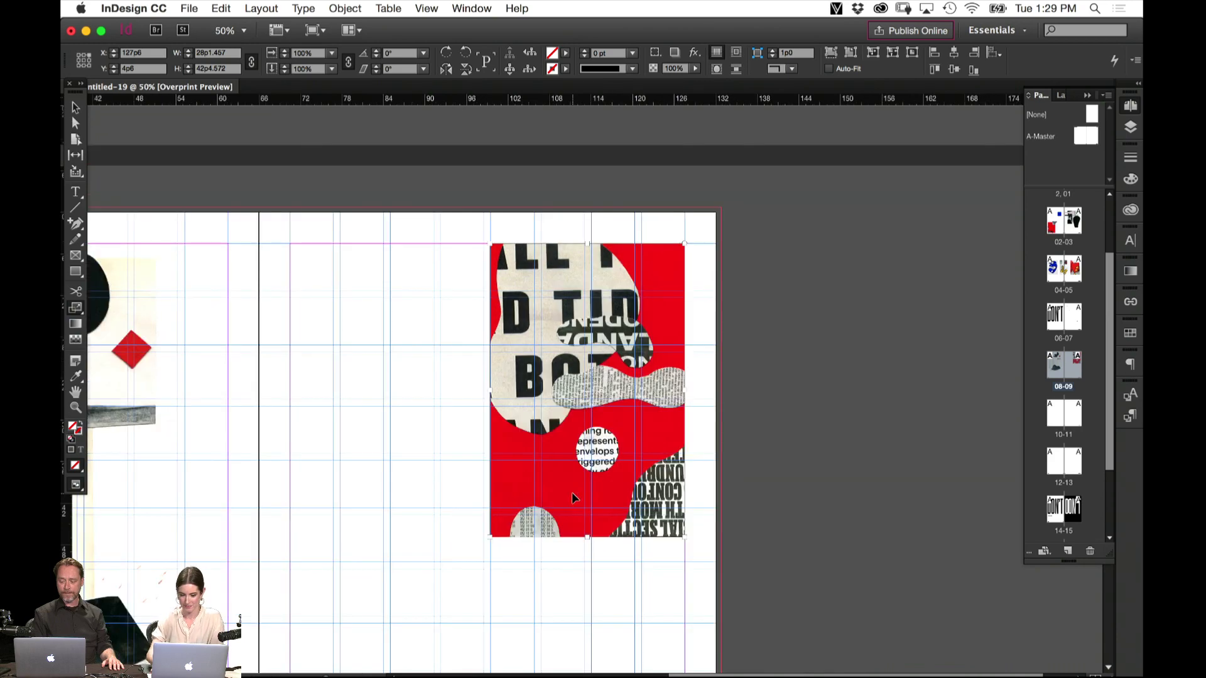
key("super+minus")
key("super+minus")
key("w")
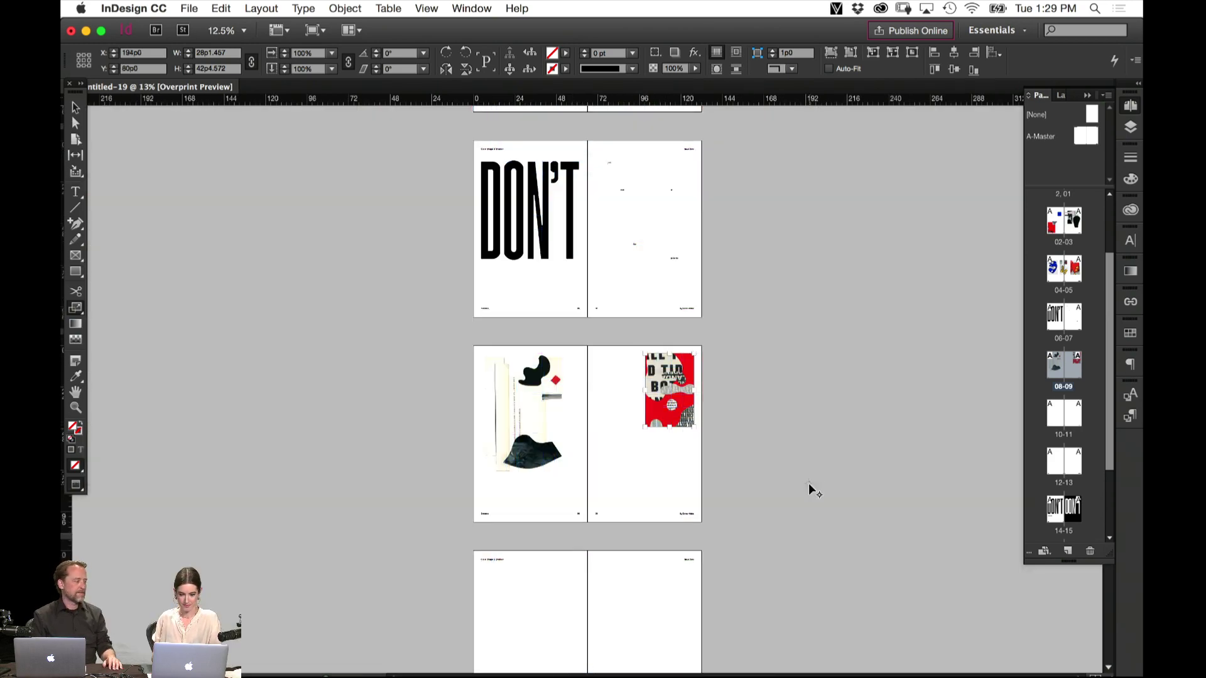
key("v")
left_click(821, 492)
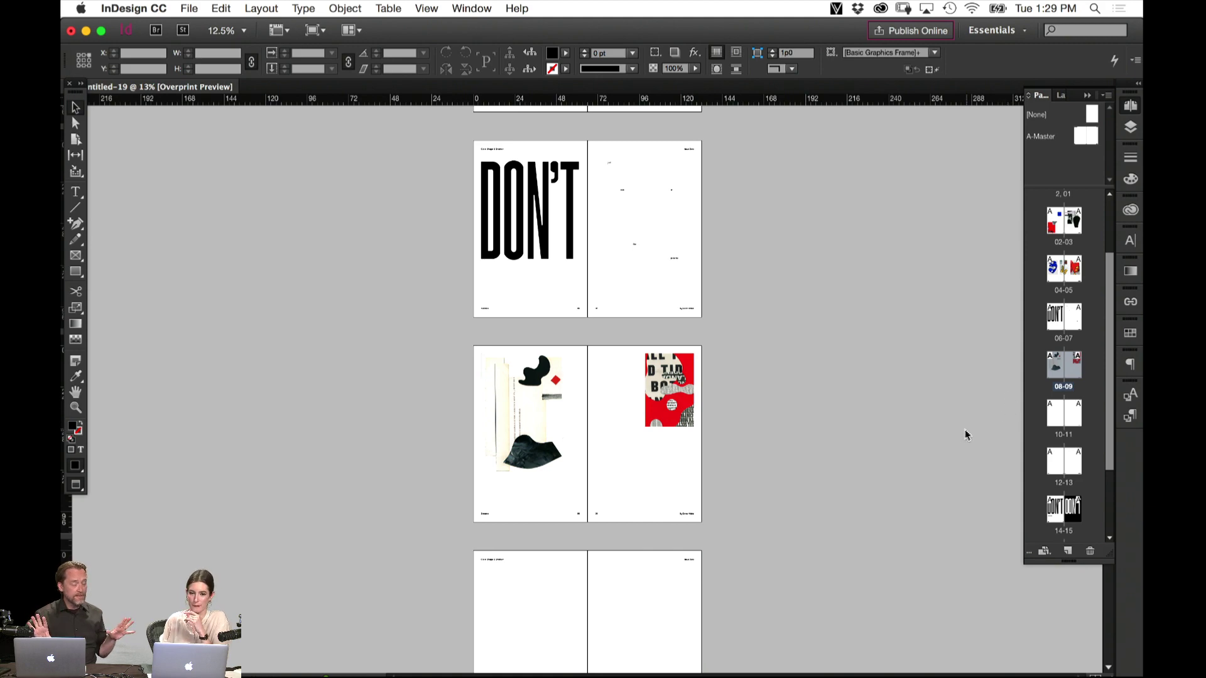
Select the collage on page 08 and set its scaling origin to the top-left corner, with the grid guides shown
key("super+equal")
key("super+equal")
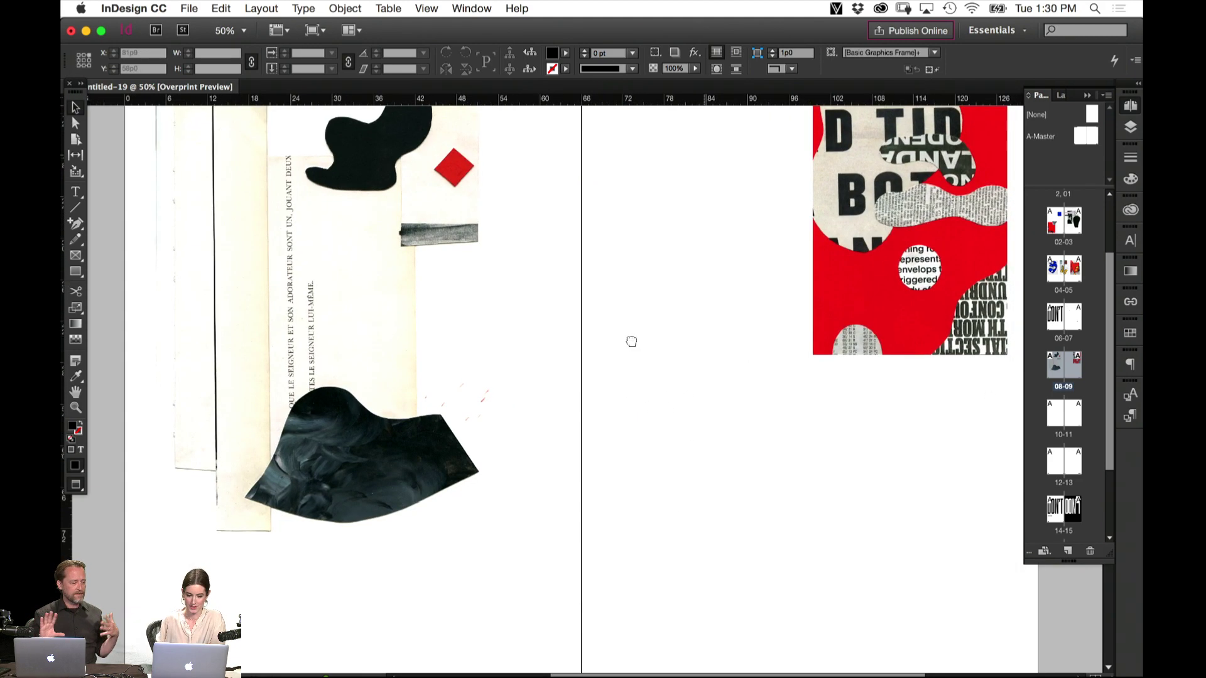
scroll(630, 340, "down", 4)
scroll(630, 339, "right", 2)
left_click(415, 396)
key("w")
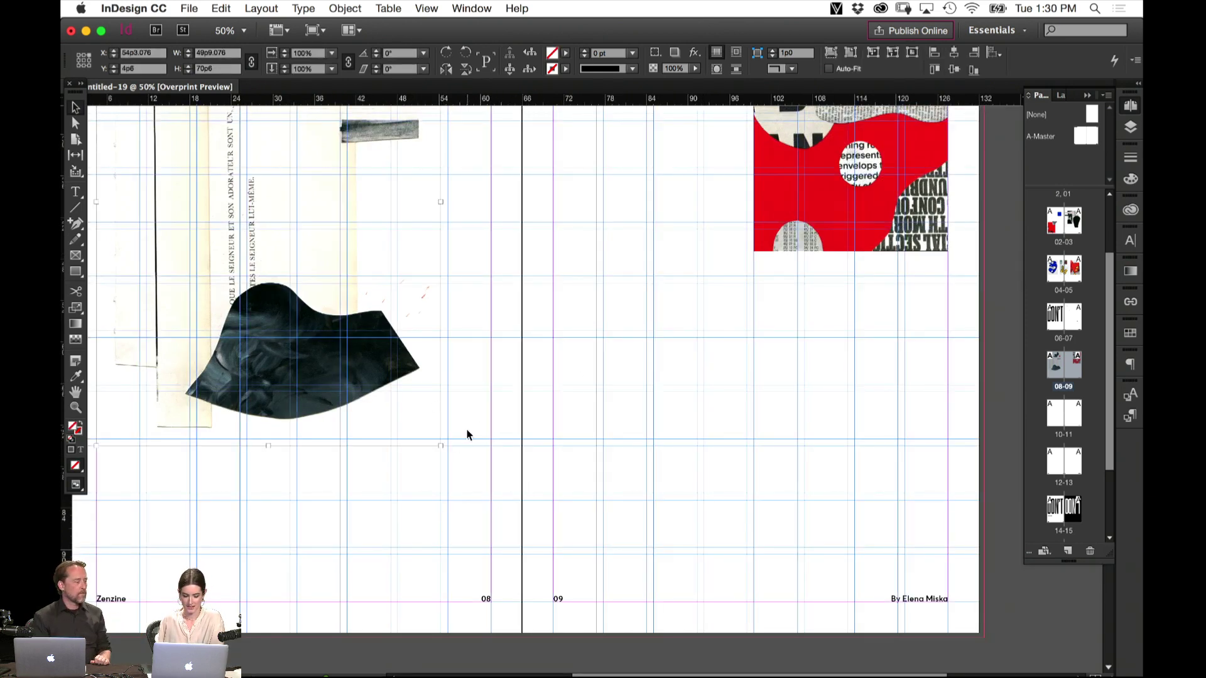
key("s")
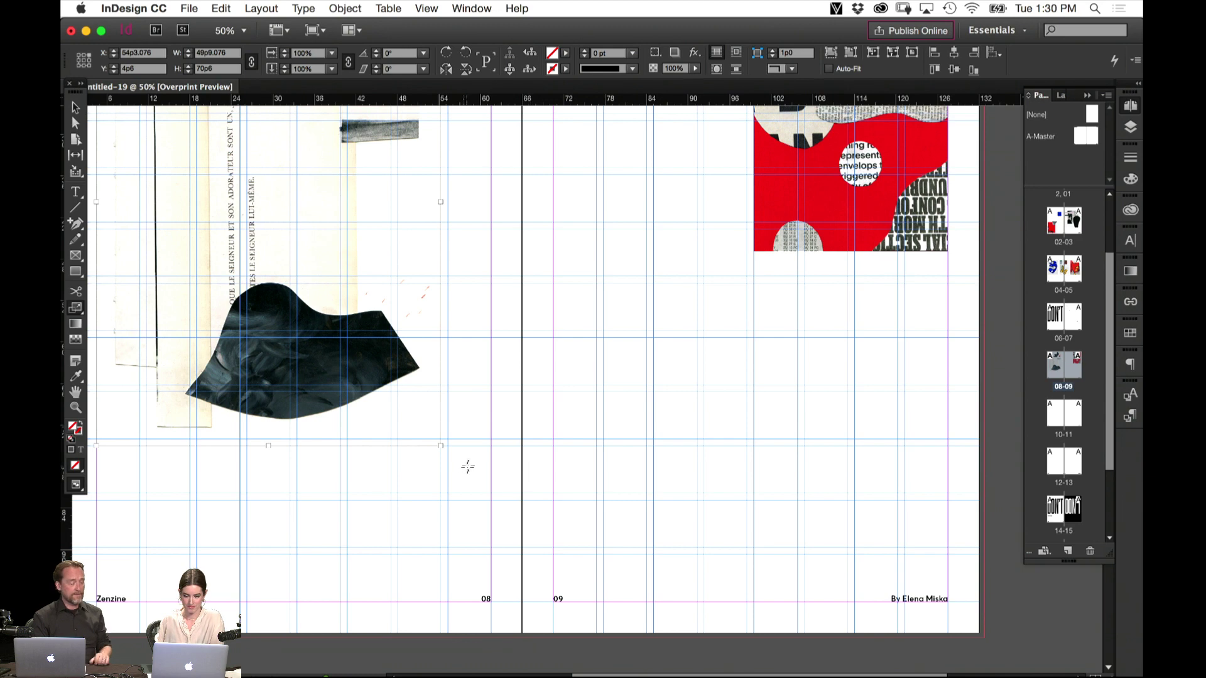
scroll(406, 361, "up", 8)
scroll(405, 362, "left", 10)
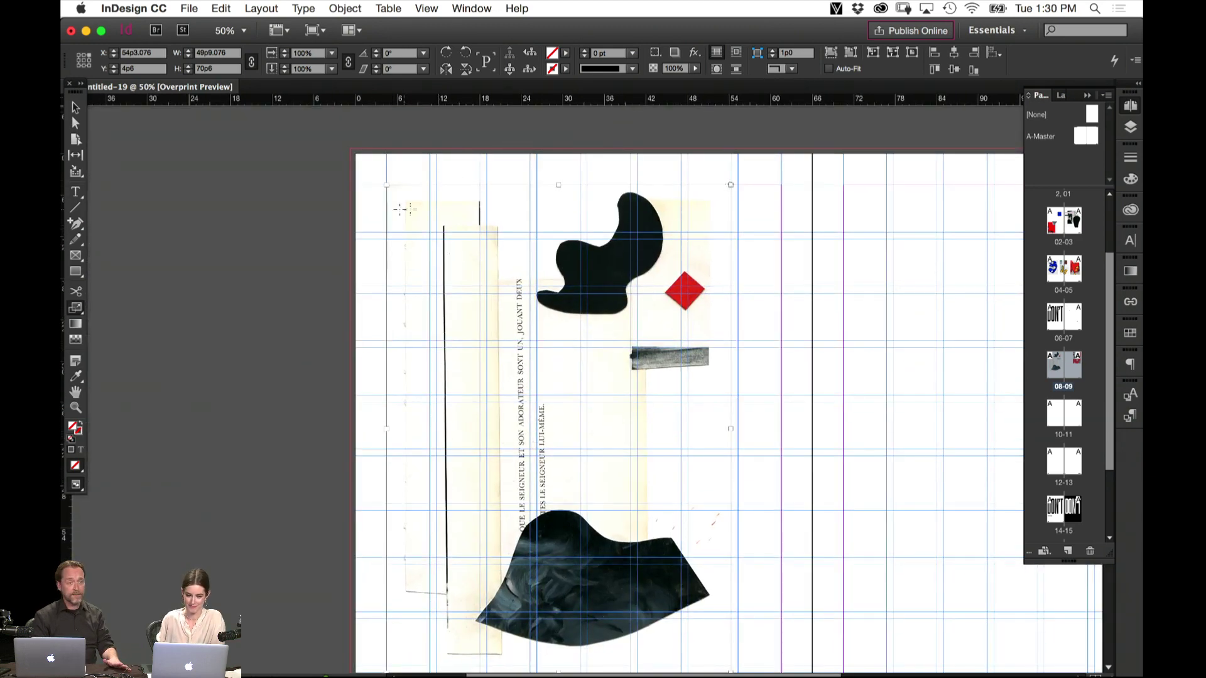
left_click(387, 184)
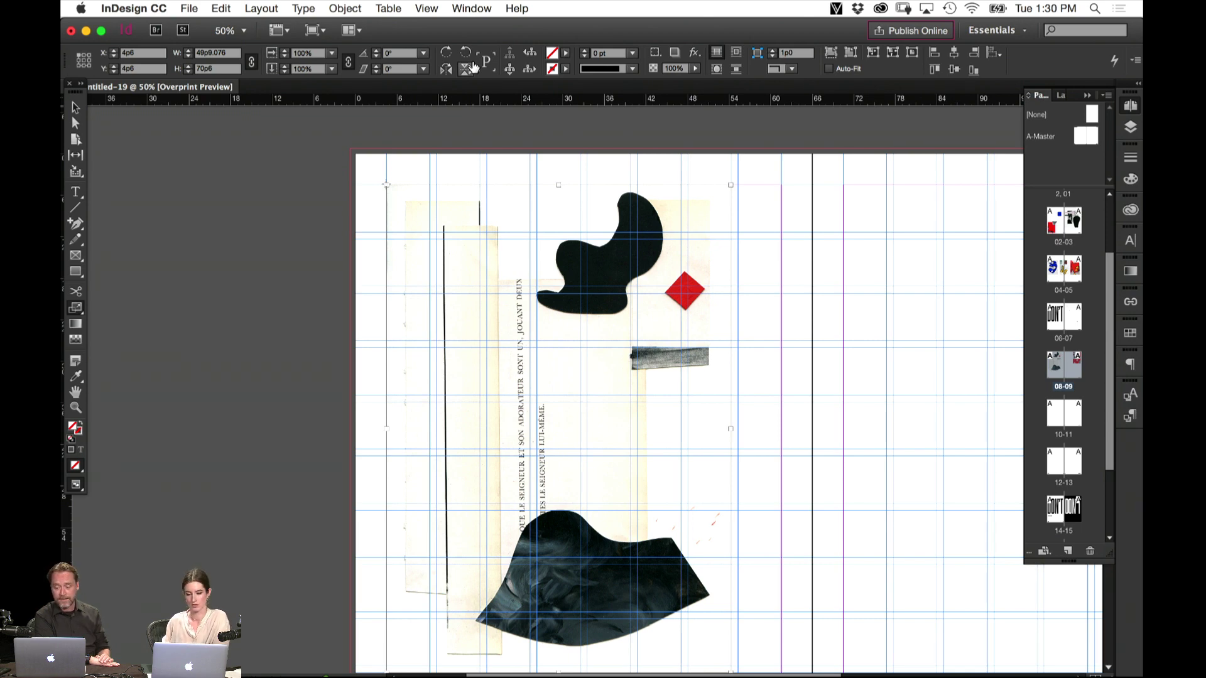
Examine the page 08 collage enlarged in preview, from its upper edge down to the dark shape at its base
key("w")
key("super+equal")
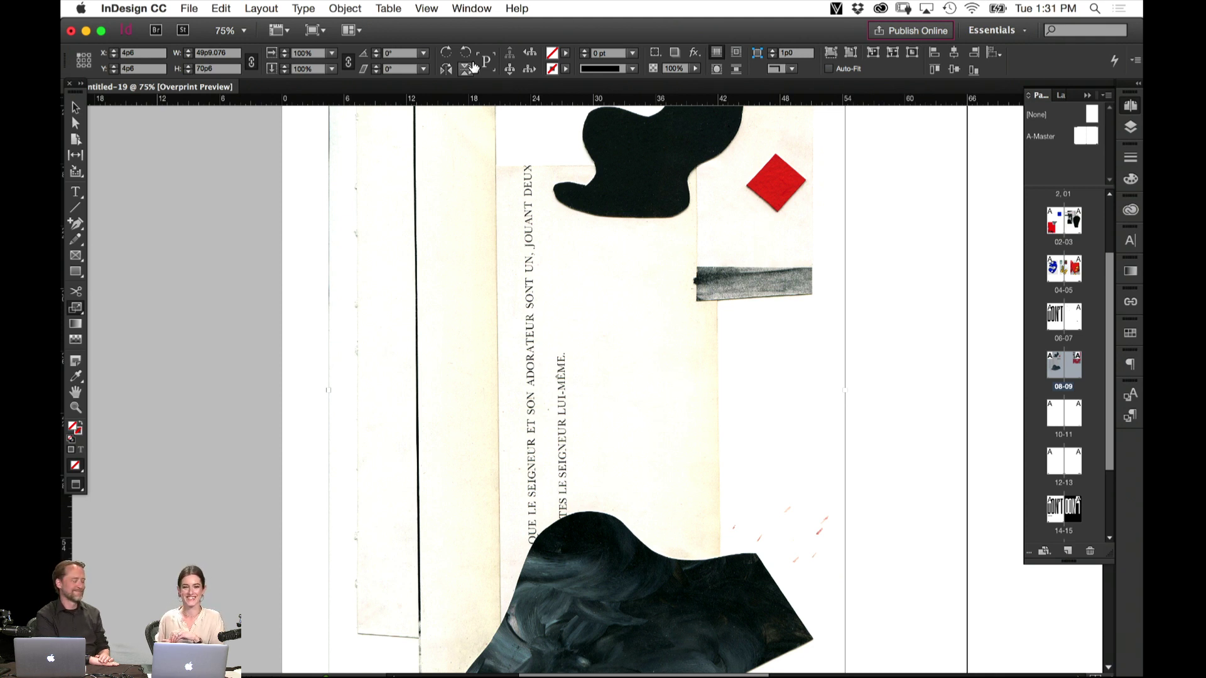
left_click(587, 389)
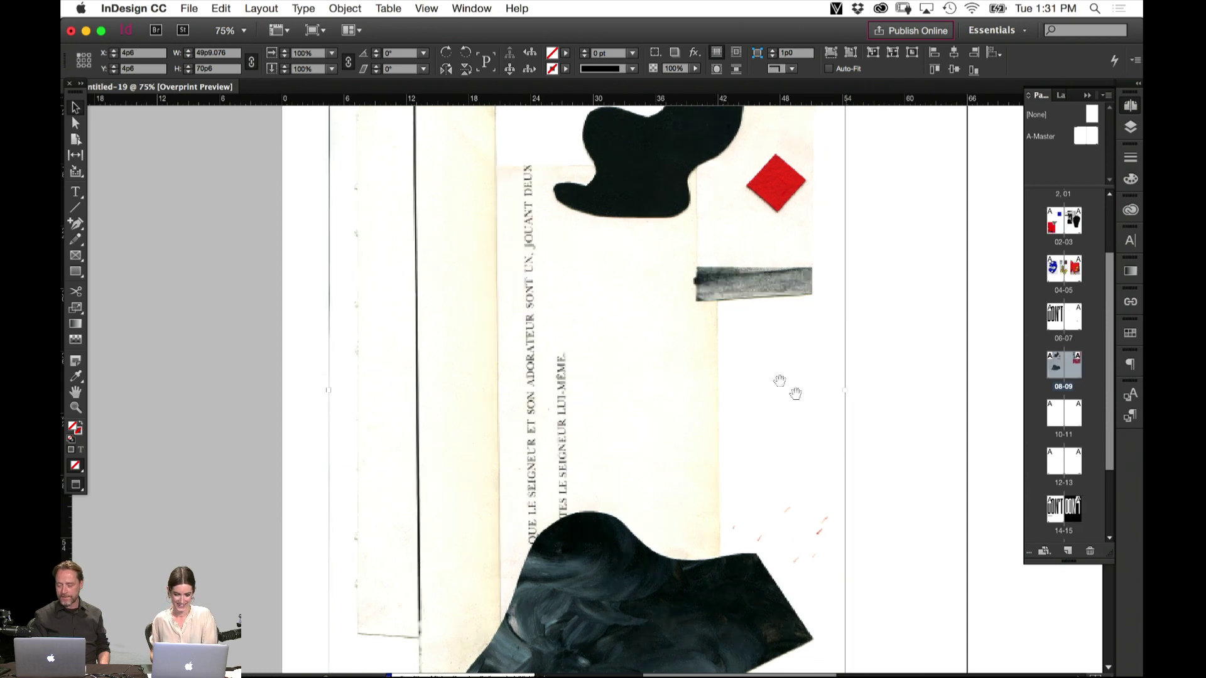
left_click_drag(782, 386, 634, 183)
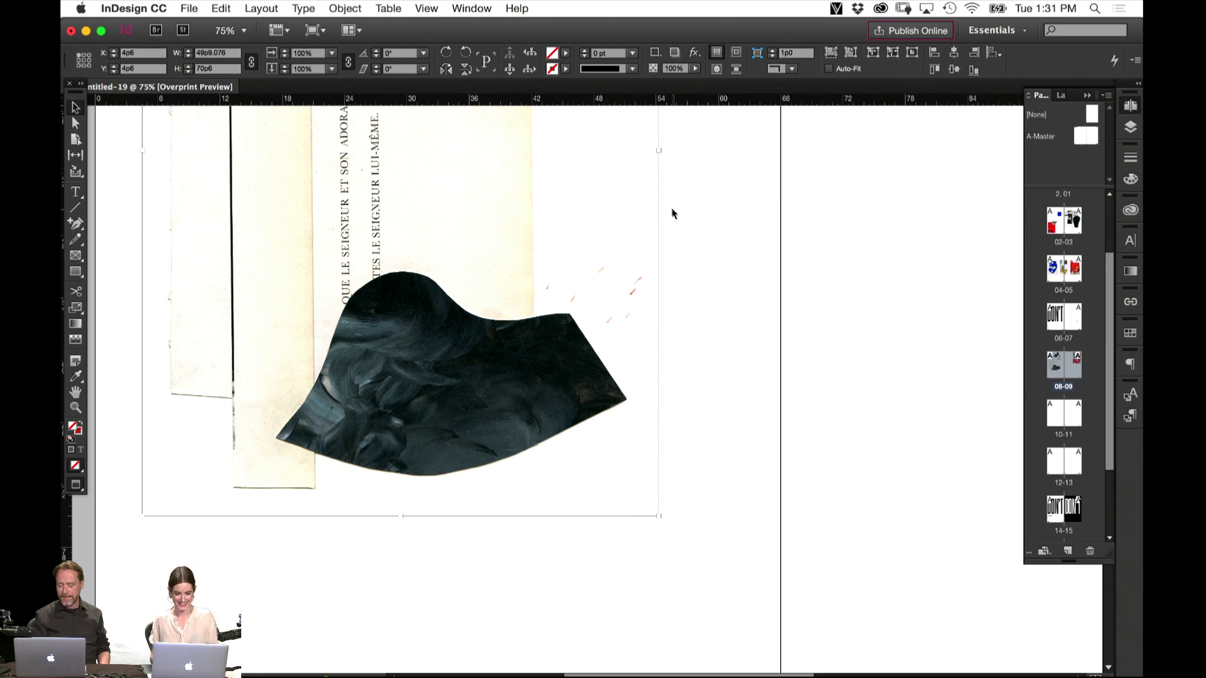
left_click(398, 310)
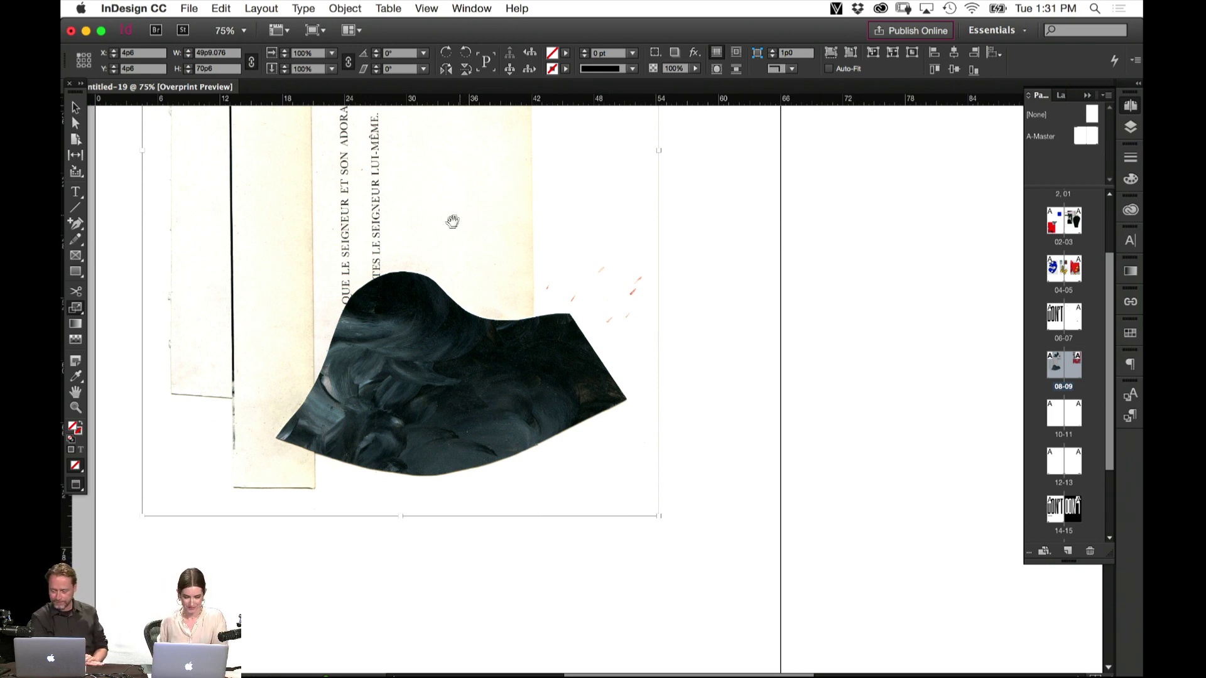
left_click_drag(452, 220, 620, 528)
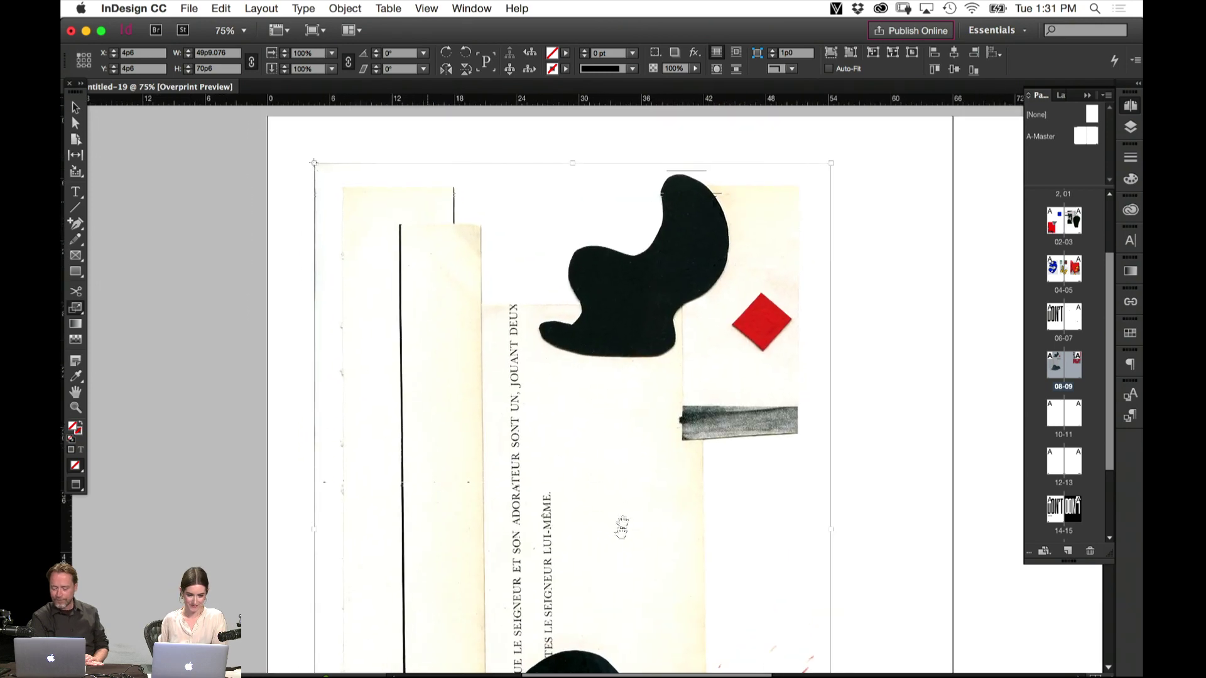
scroll(454, 277, "down", 5)
scroll(454, 277, "right", 3)
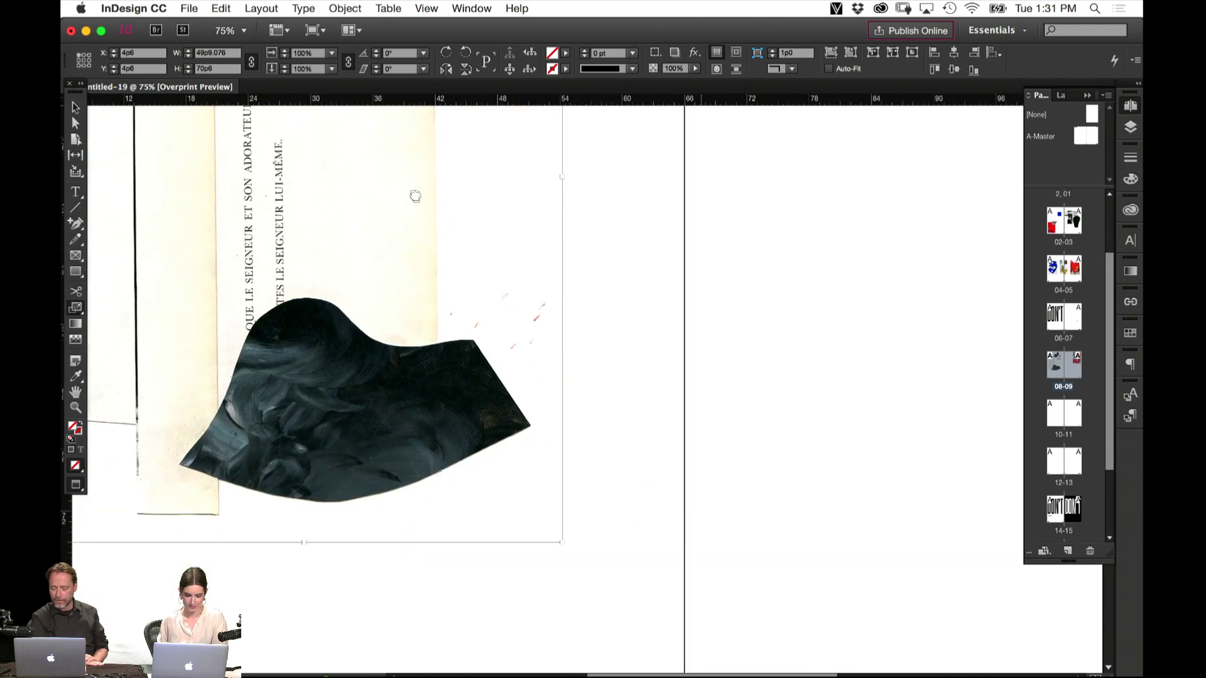
Try scaling the page 08 collage up from its top-left corner to about 56p1 by 81p5, undo it, and preview the spread
key("w")
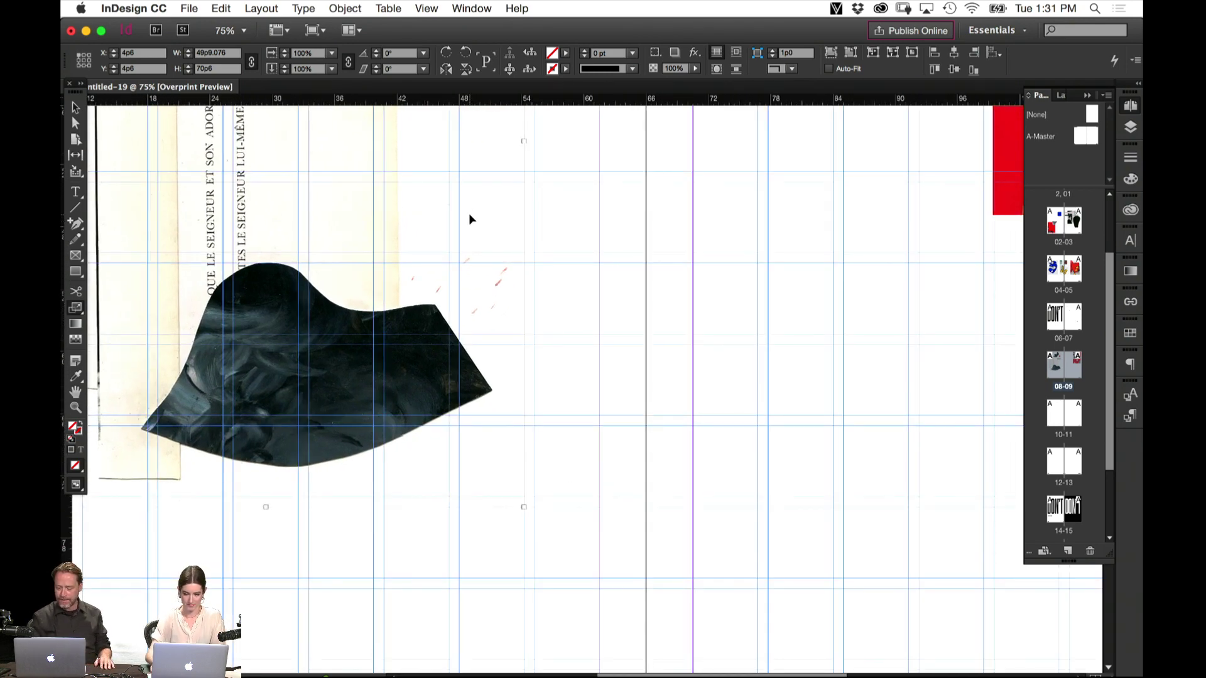
scroll(752, 569, "down", 4)
scroll(752, 568, "right", 3)
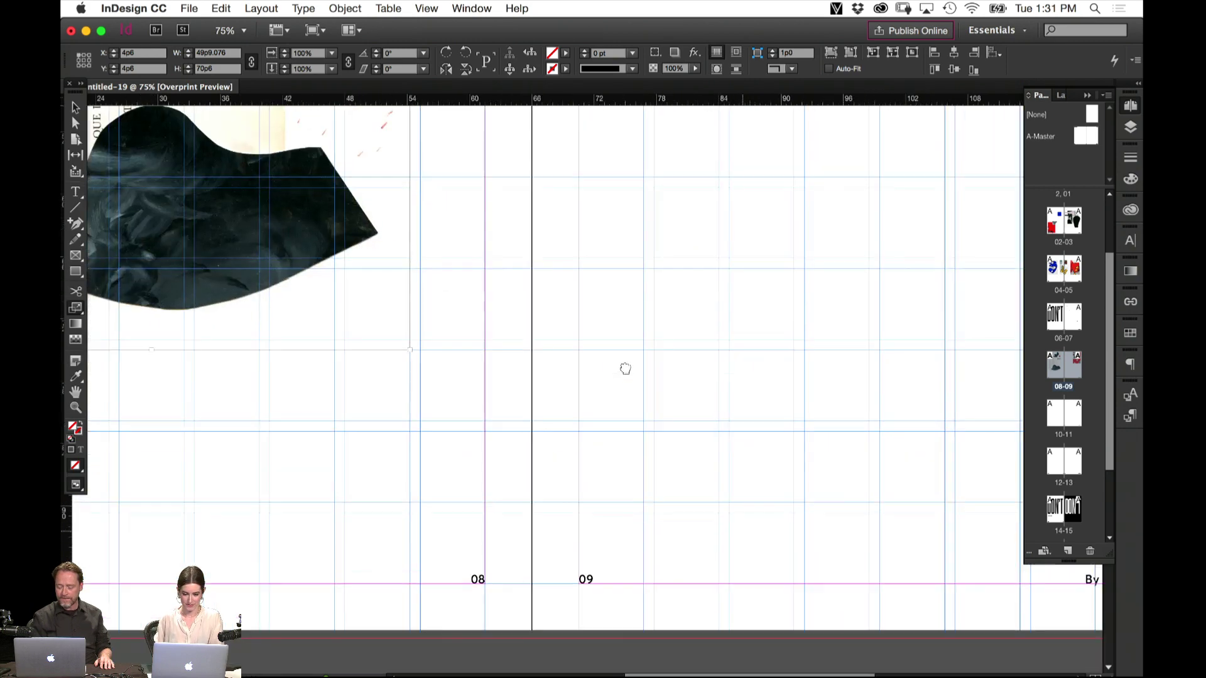
left_click_drag(450, 428, 509, 498)
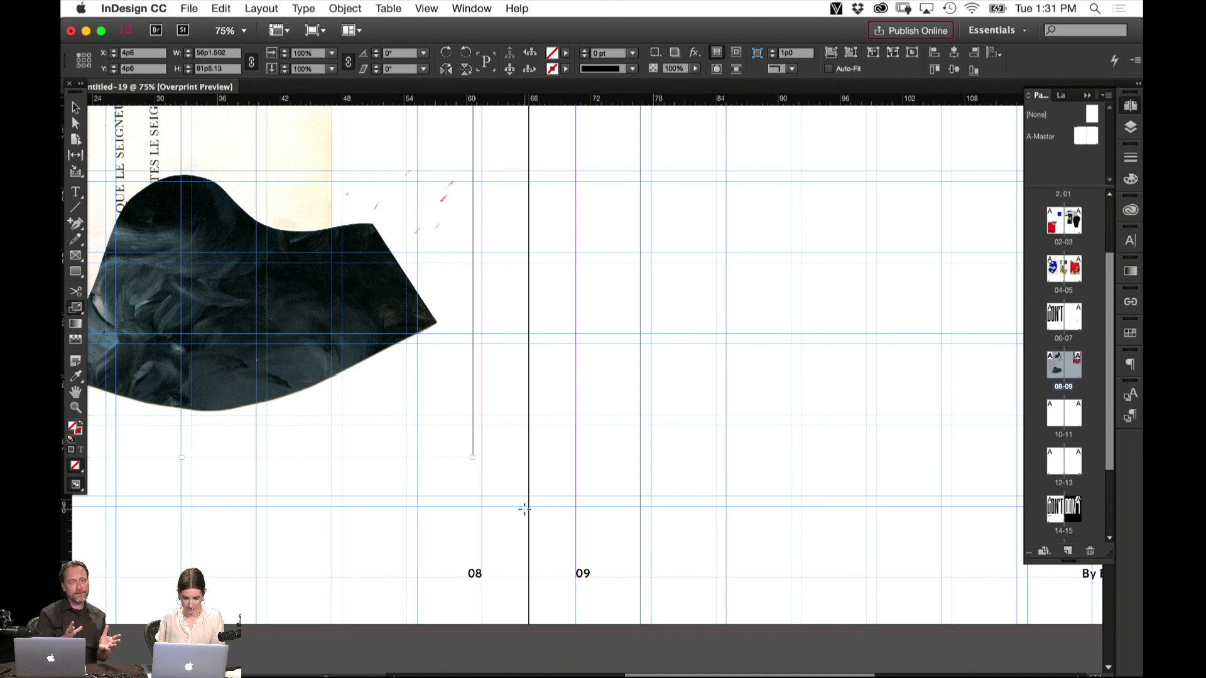
key("super+minus")
key("super+minus")
key("super+minus")
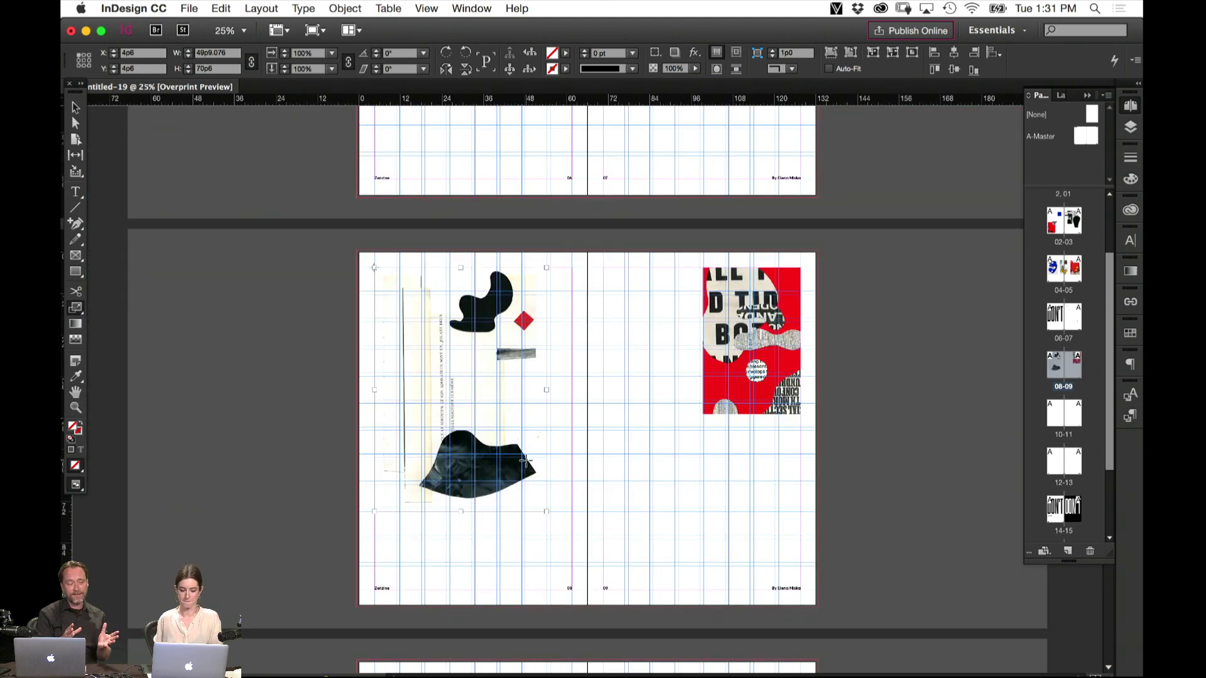
left_click(647, 503)
key("w")
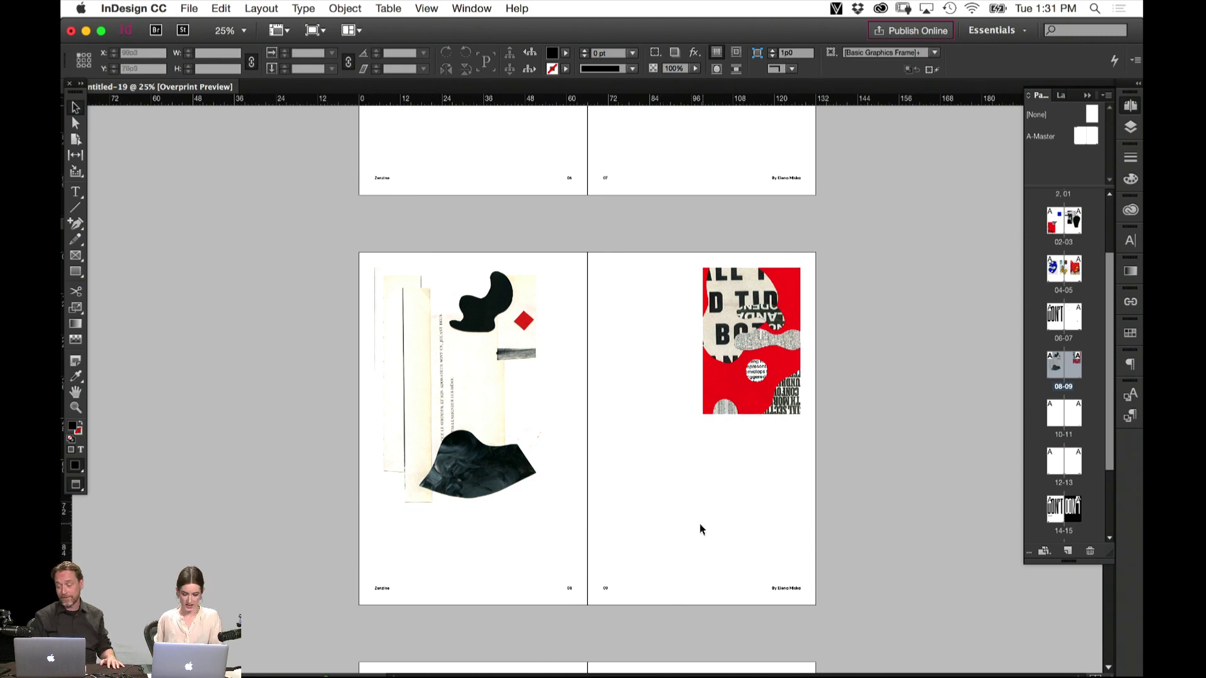
Place the Gouache-2 image dated 3.5.17 from the Links folder below the red collage on page 09, about 37p1 wide and 52p0 high
key("super+d")
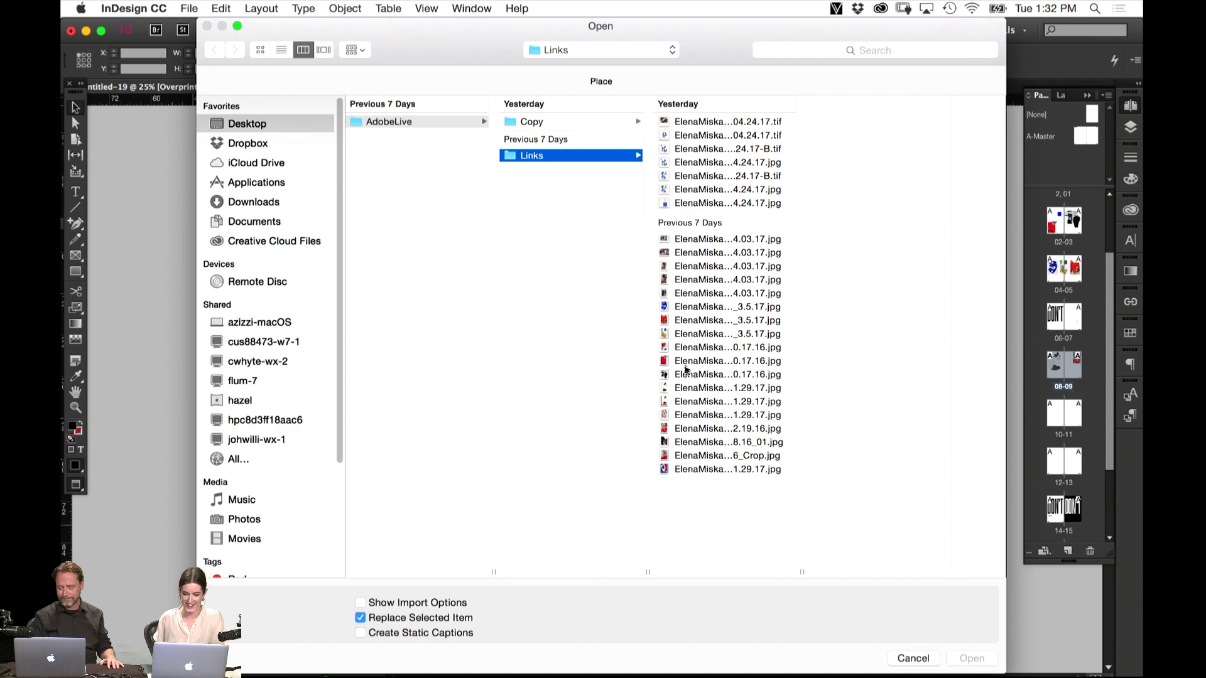
left_click(702, 321)
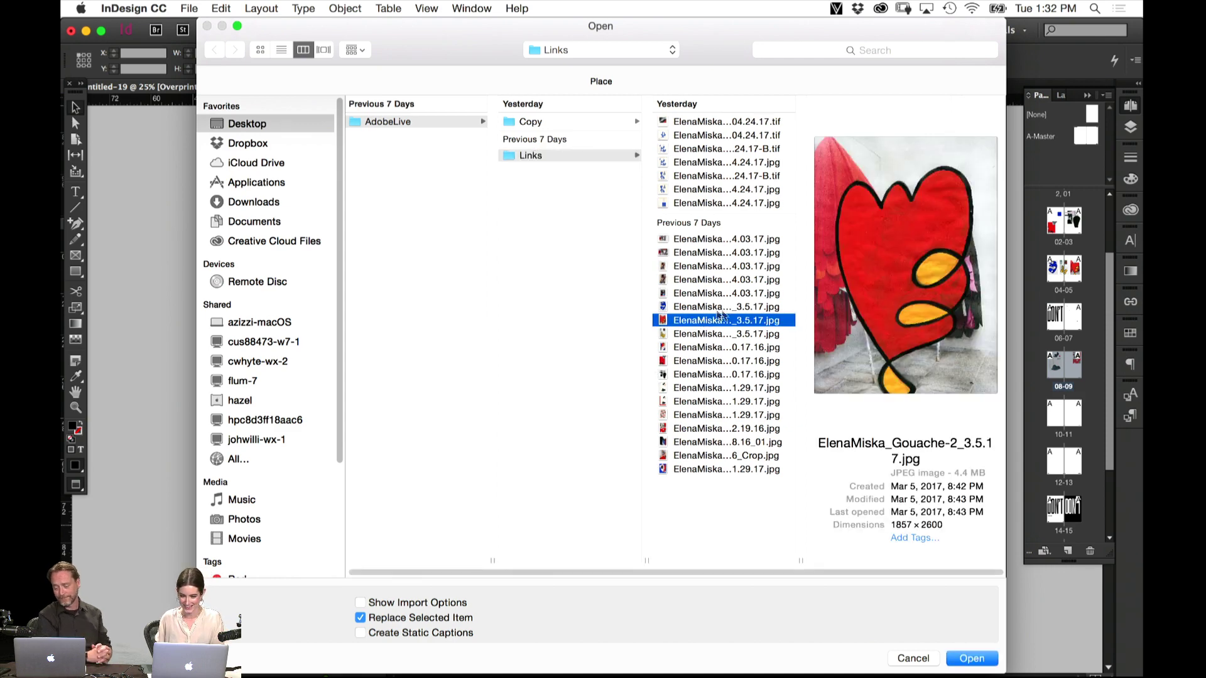
left_click(957, 657)
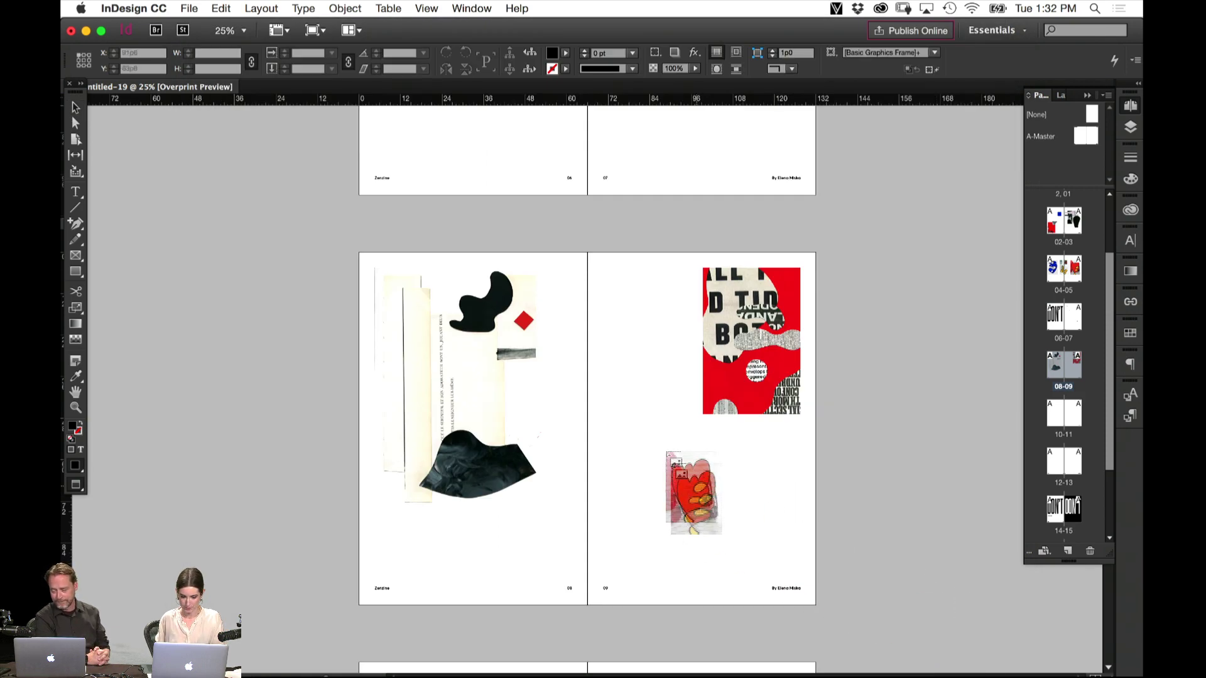
left_click(615, 438)
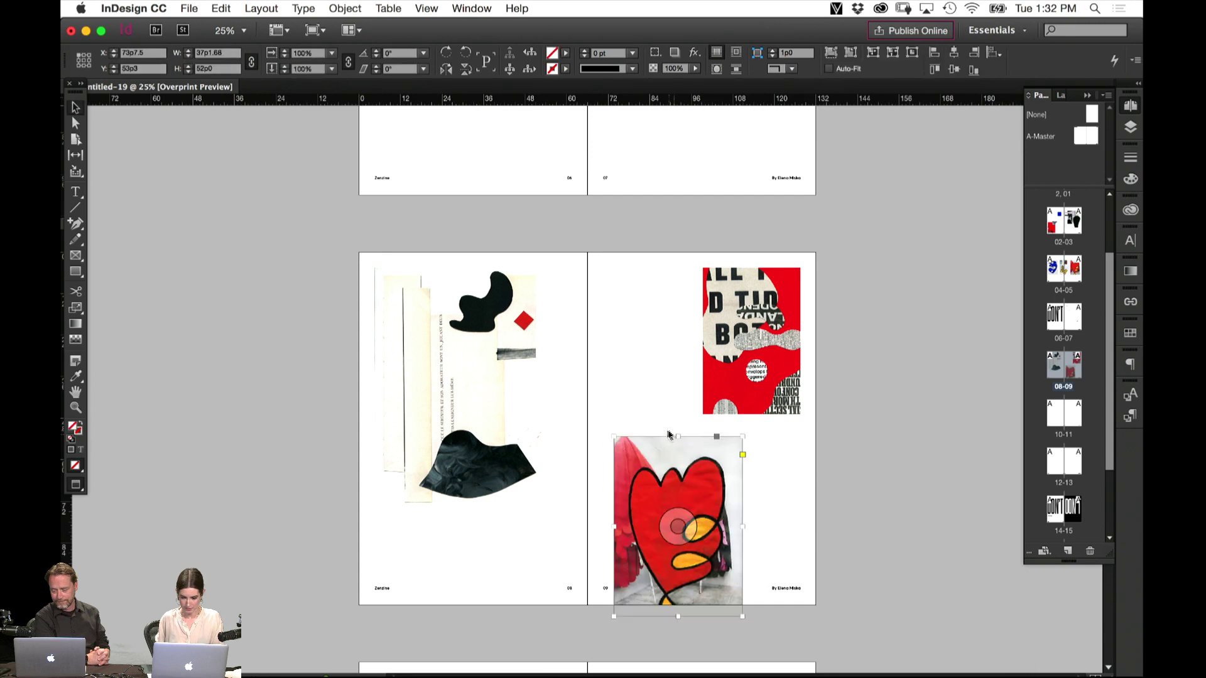
Crop the gouache image's frame from all four sides to about 22p0 wide and 13p7 high
left_click_drag(677, 437, 682, 484)
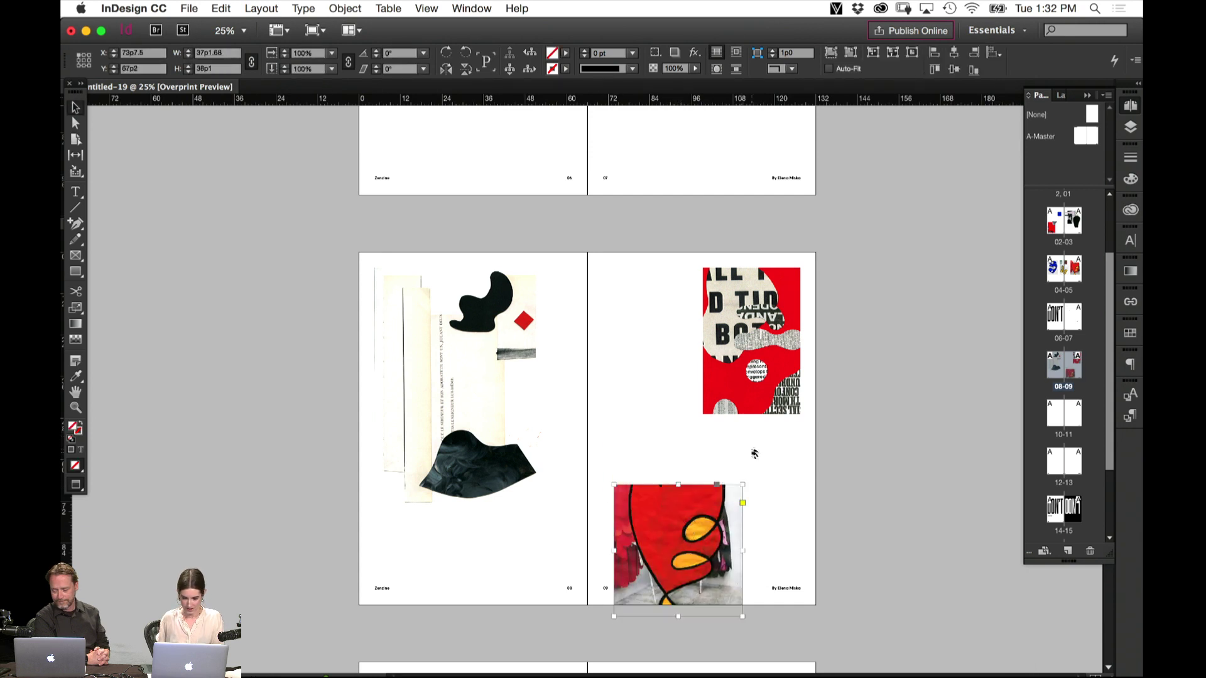
key("cmd+=")
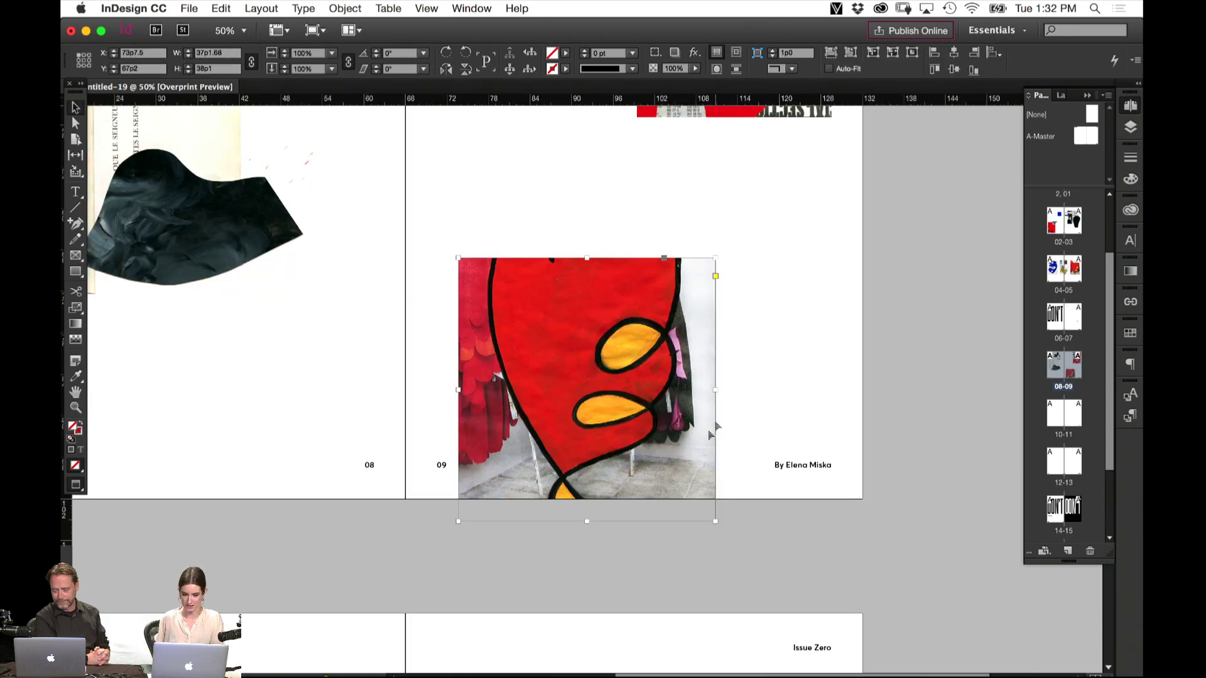
left_click(587, 389)
left_click_drag(590, 257, 591, 265)
left_click_drag(717, 394, 658, 394)
left_click(557, 394)
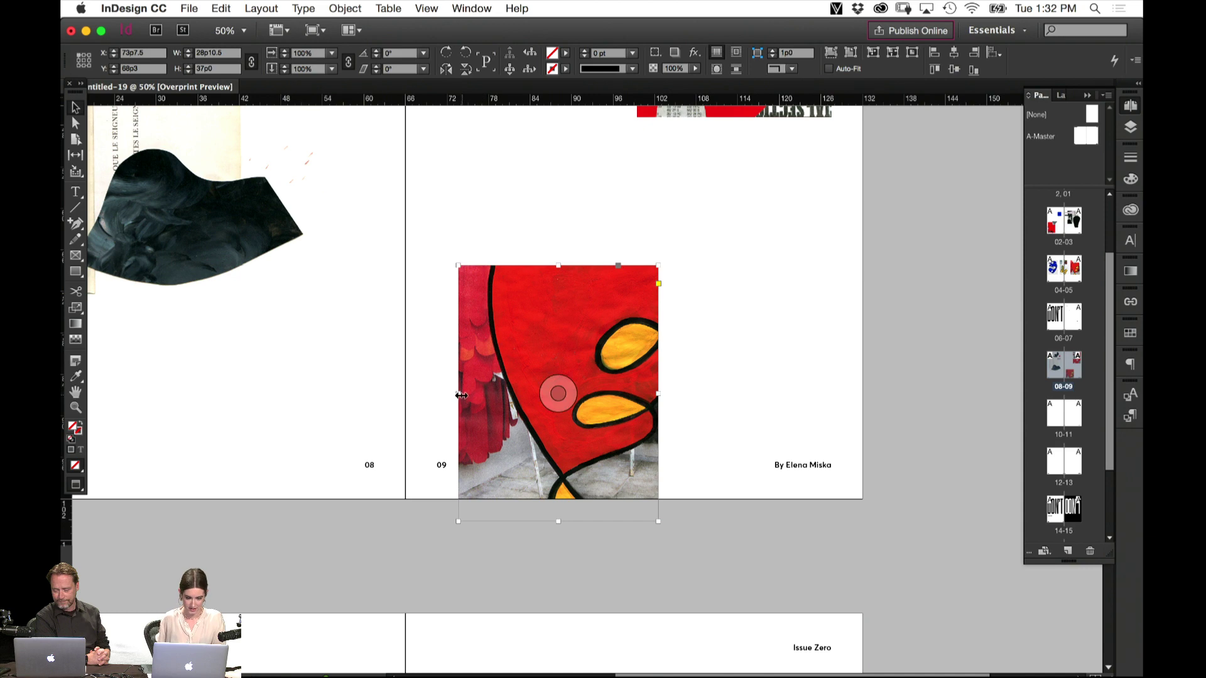
left_click_drag(458, 393, 506, 394)
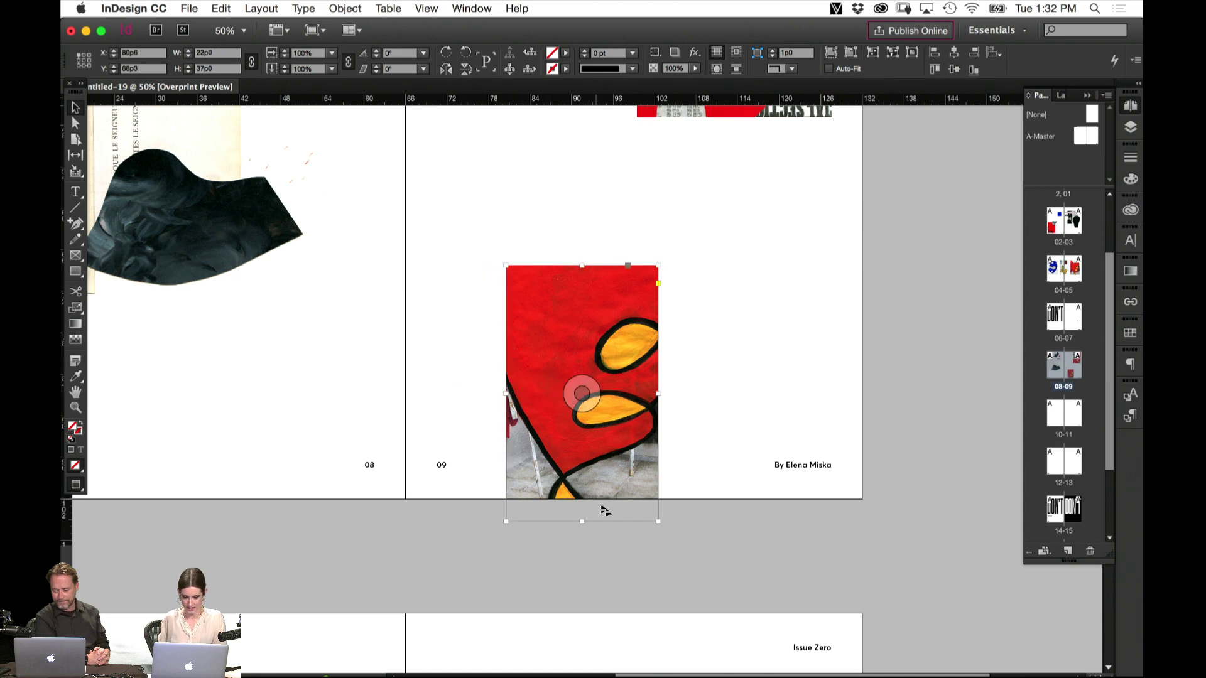
left_click_drag(583, 521, 579, 359)
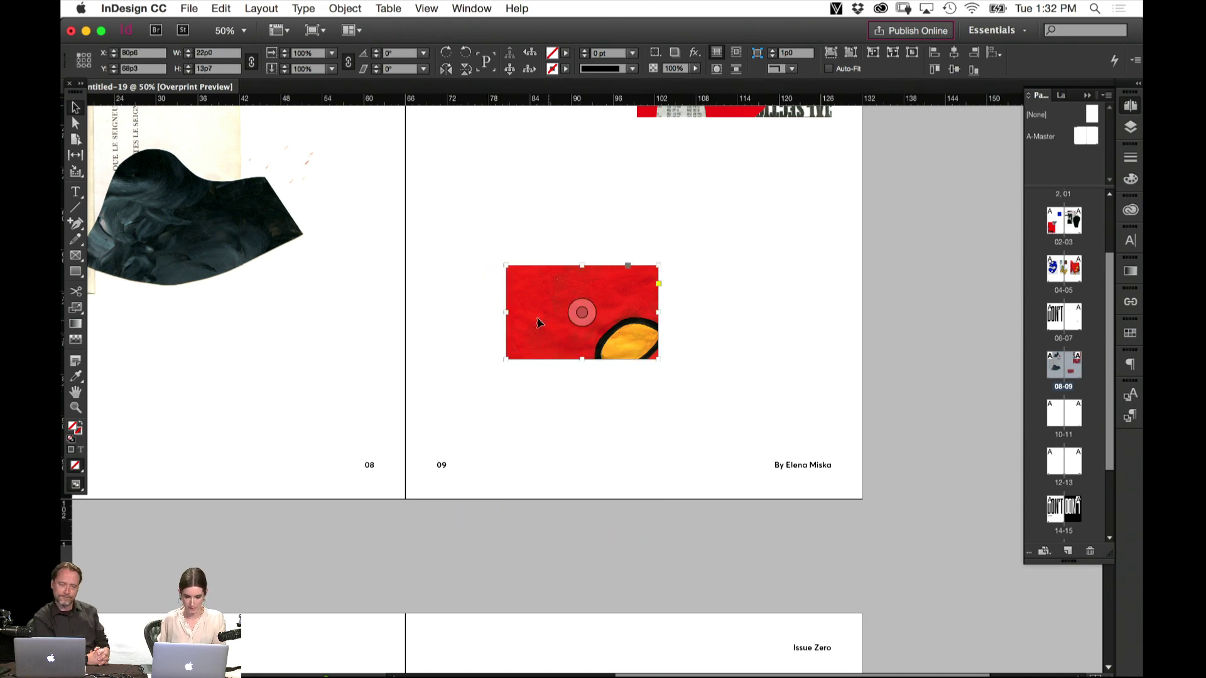
Move the cropped gouache image to page 09's inner margin at X 70p6 and resize its frame on the grid to 28p0 by 22p6
key("w")
left_click_drag(549, 313, 475, 425)
key("super+equal")
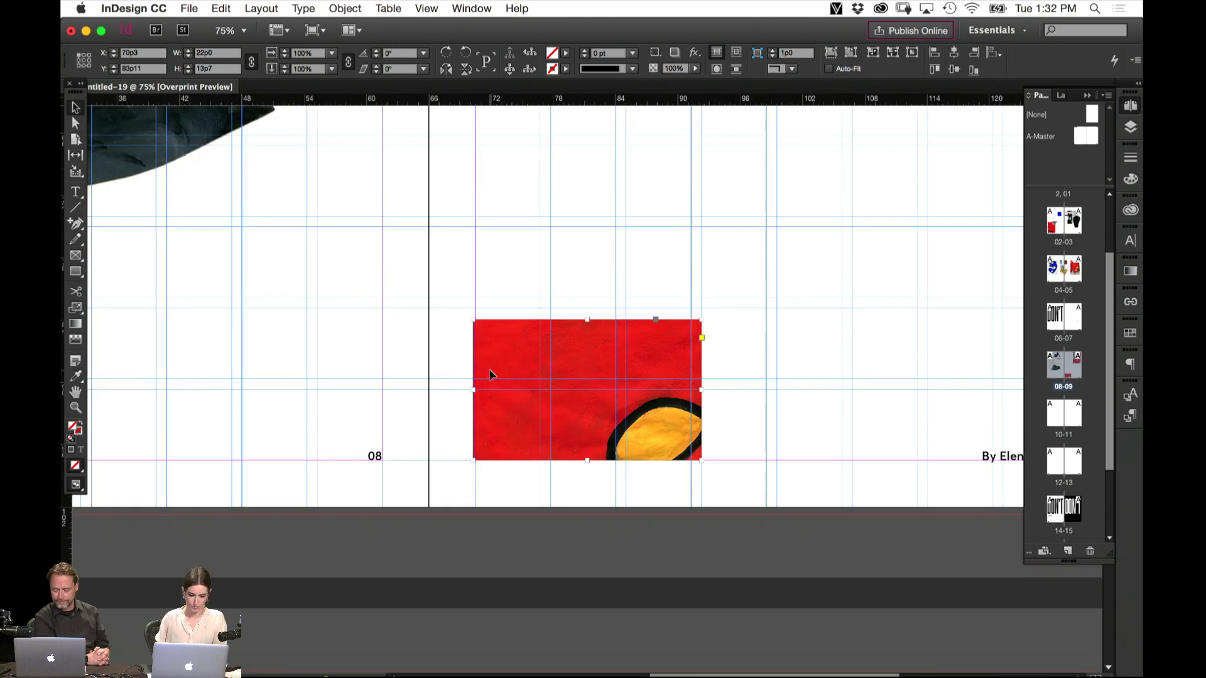
left_click_drag(488, 359, 487, 360)
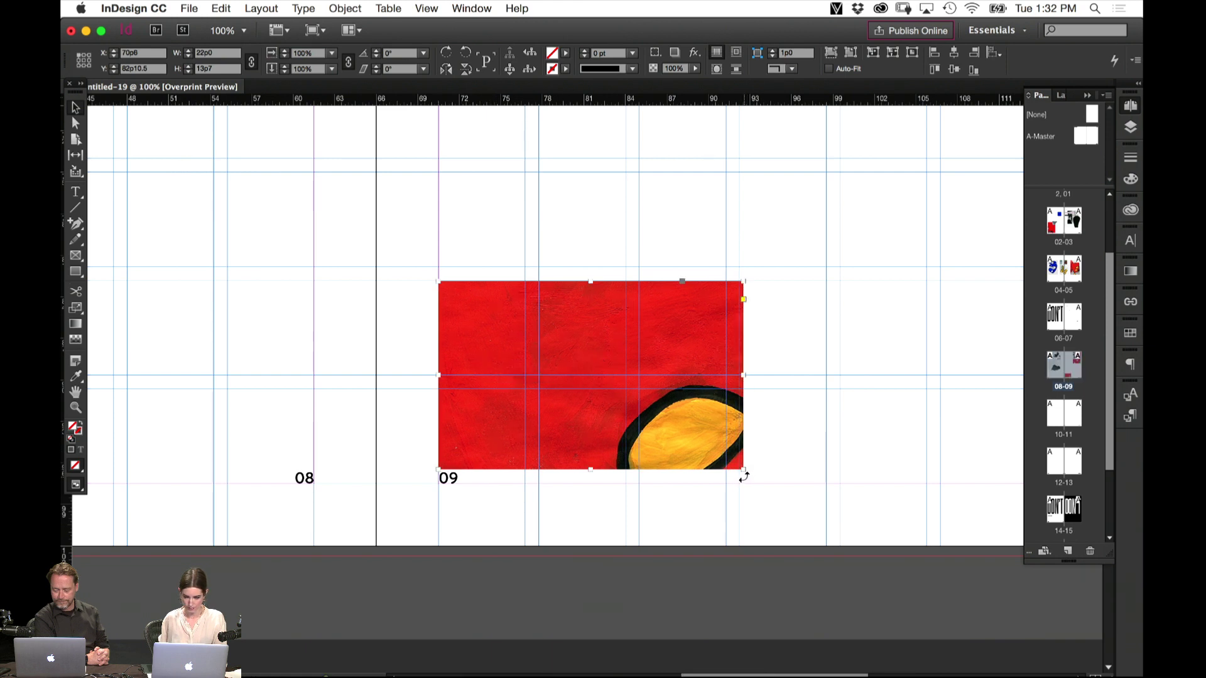
mouse_move(744, 471)
left_mouse_down()
mouse_move(728, 468)
mouse_move(726, 483)
left_mouse_up()
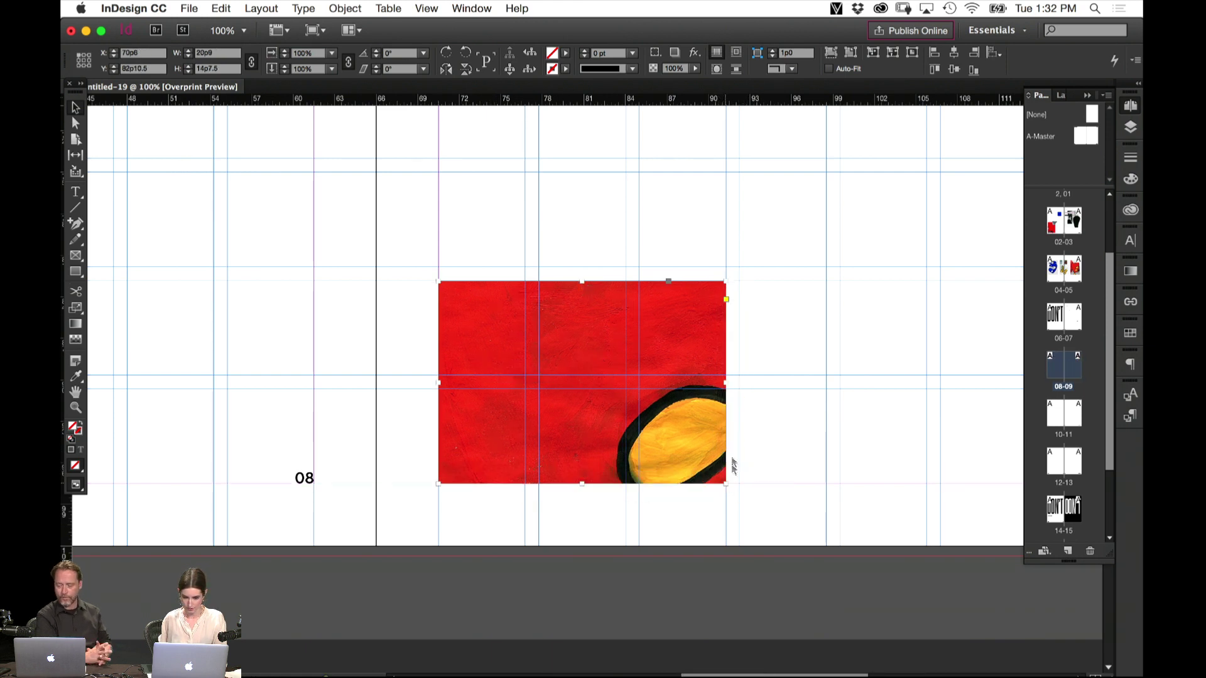
left_click_drag(727, 282, 826, 171)
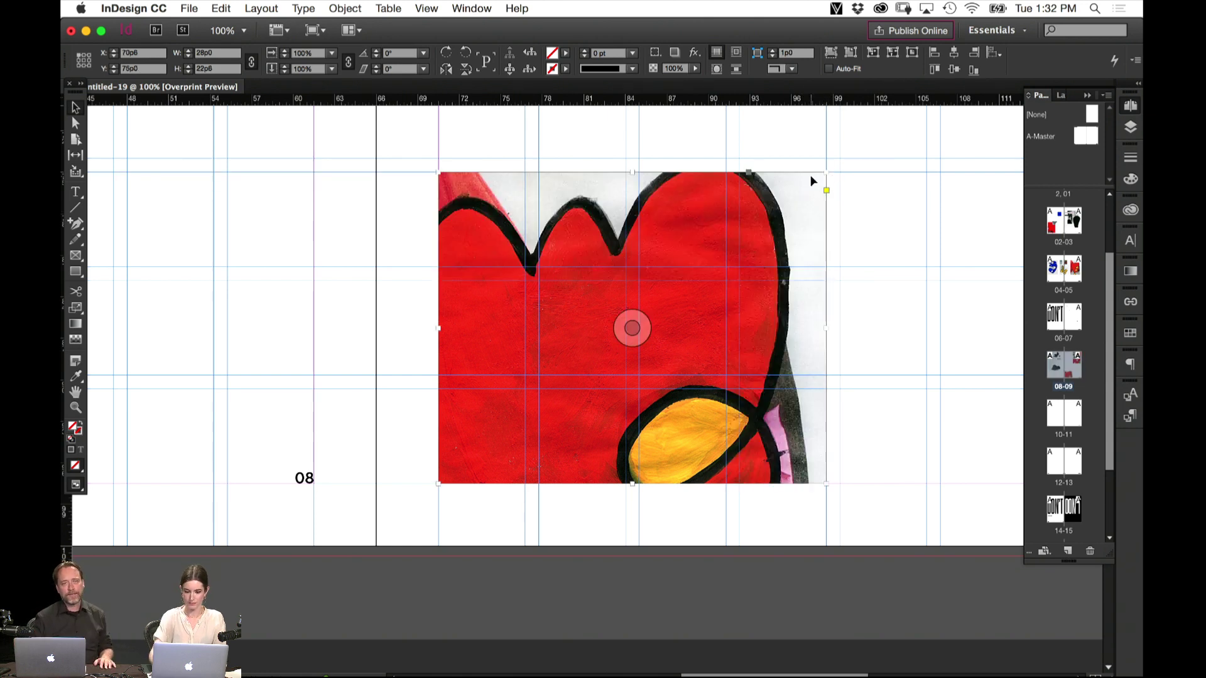
Shift the gouache picture upward inside its frame without moving the frame, and deselect it
key("super+minus")
left_click(587, 389)
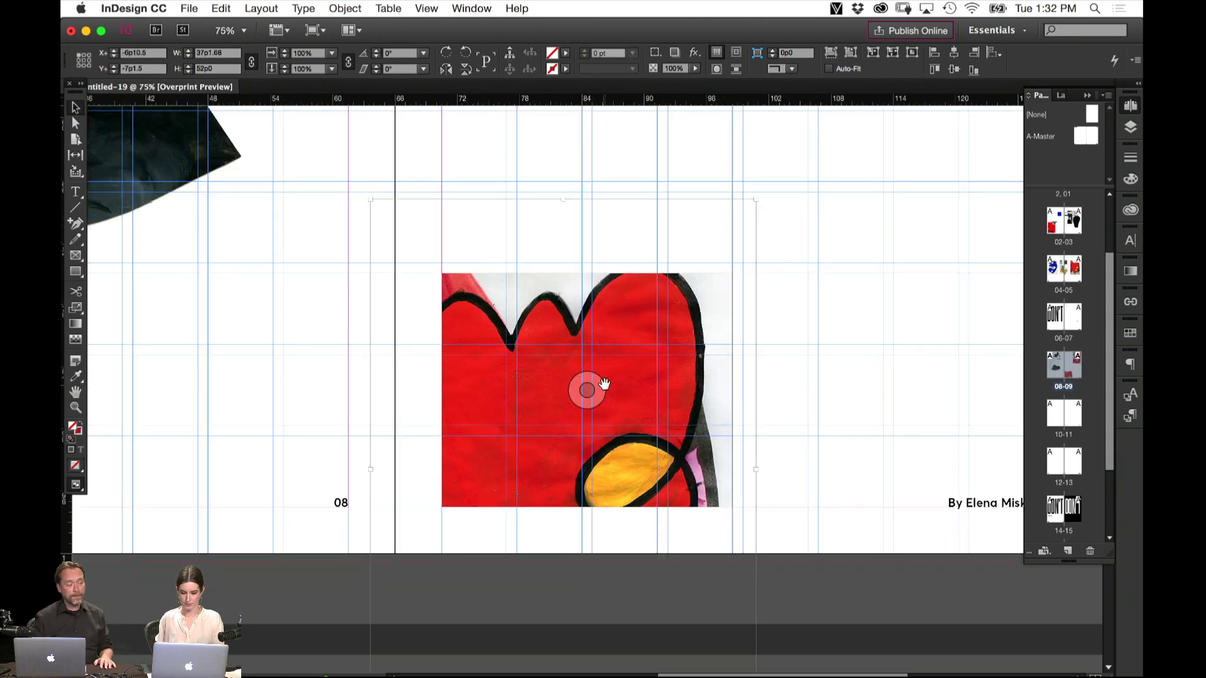
left_click_drag(604, 384, 612, 327)
left_click(823, 322)
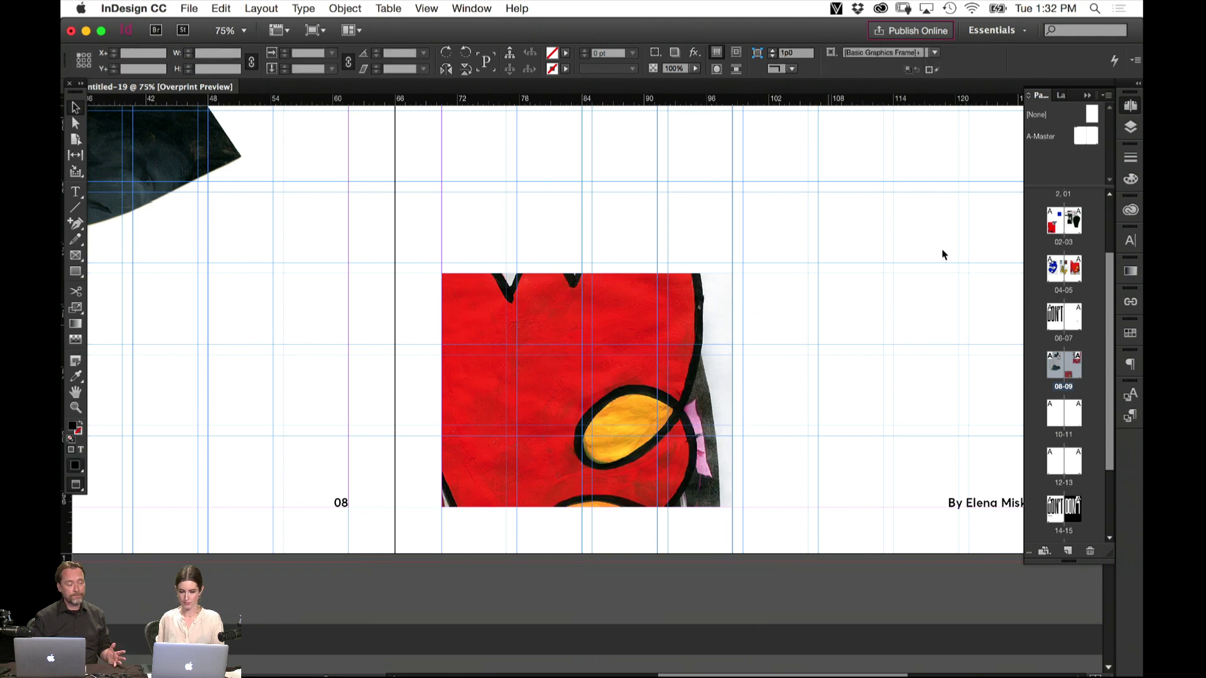
Examine the whole A-Master spread with its grid and guides shown and hidden, checking the column and row structure
double_click(1084, 139)
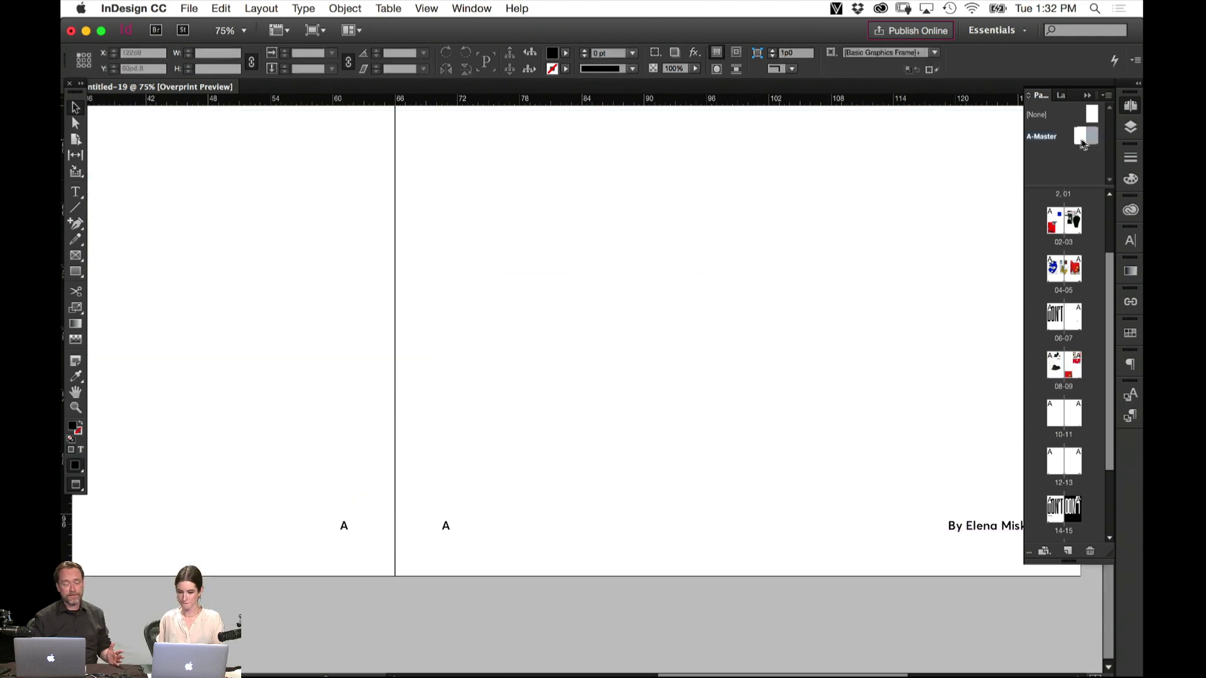
left_click(1083, 143)
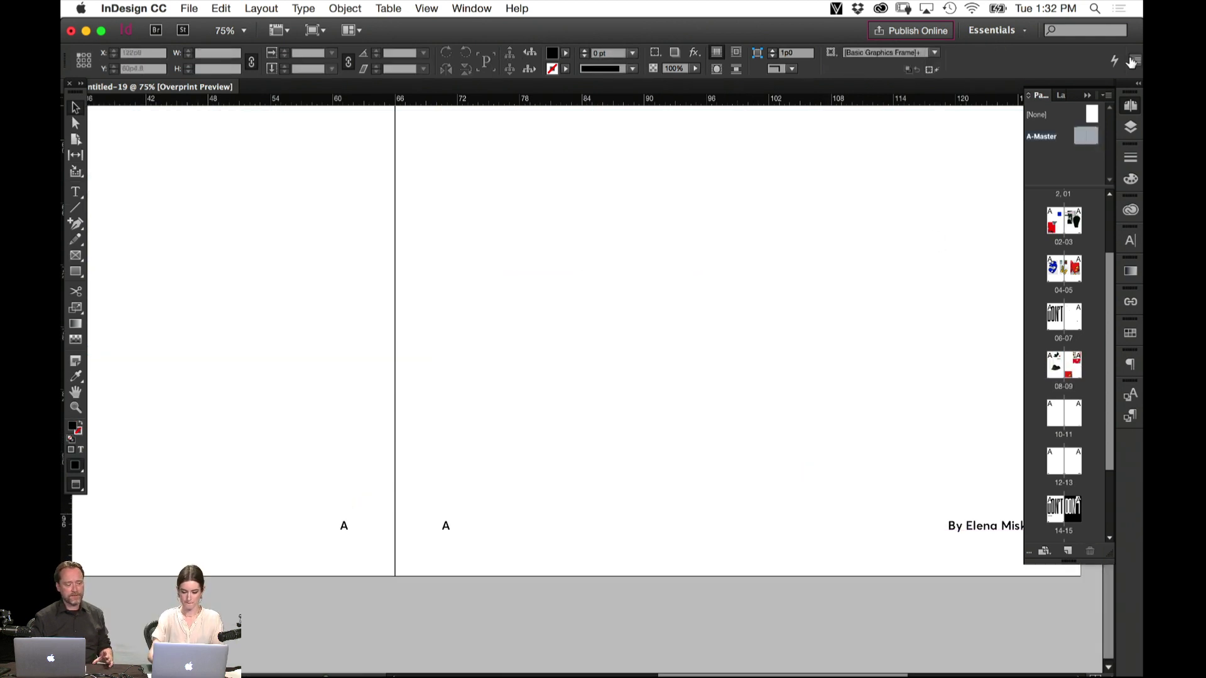
key("super+minus")
key("super+minus")
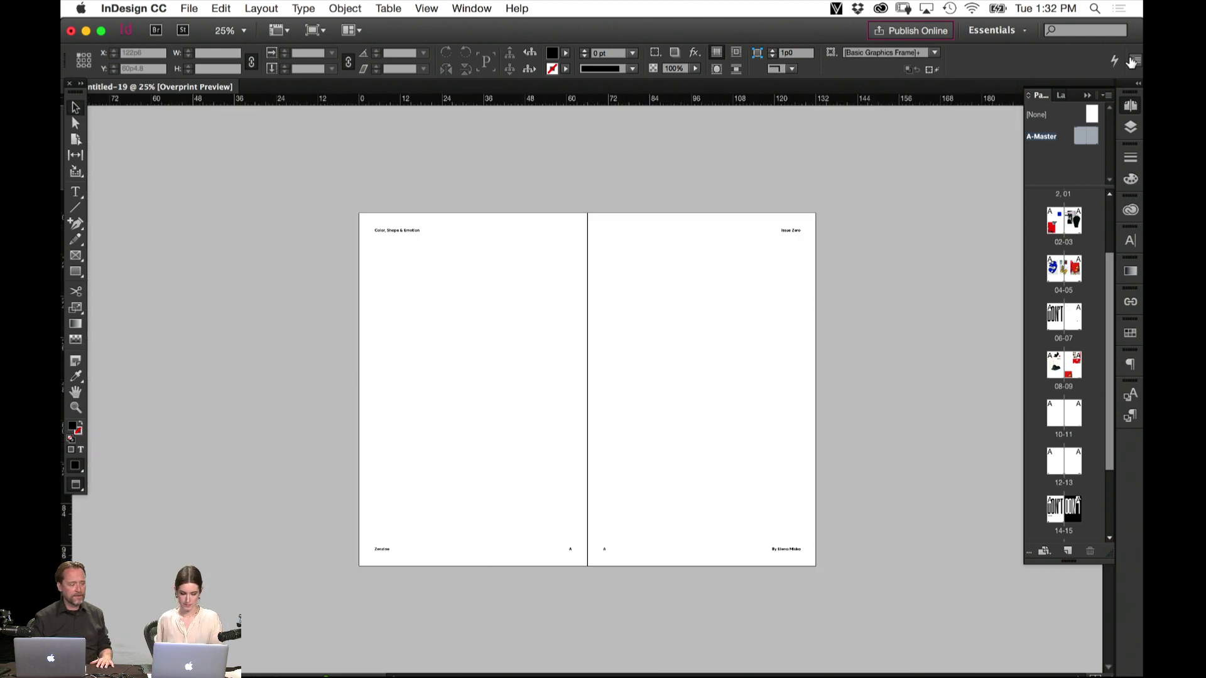
key("w")
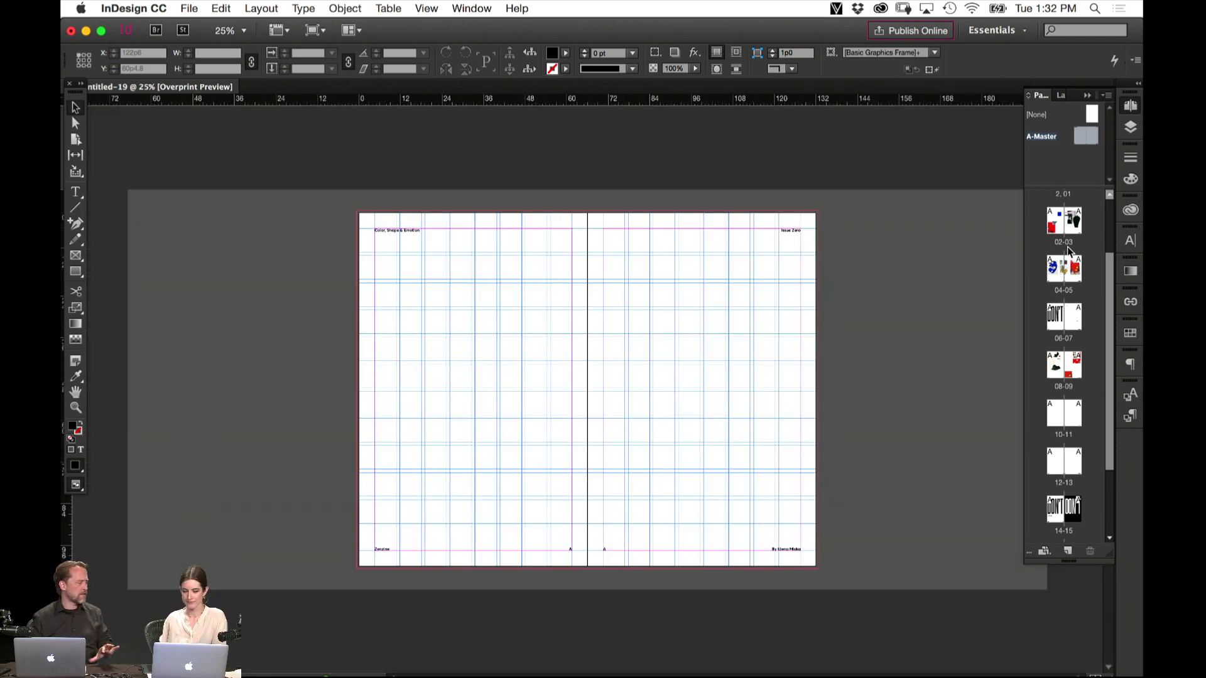
key("w")
key("w")
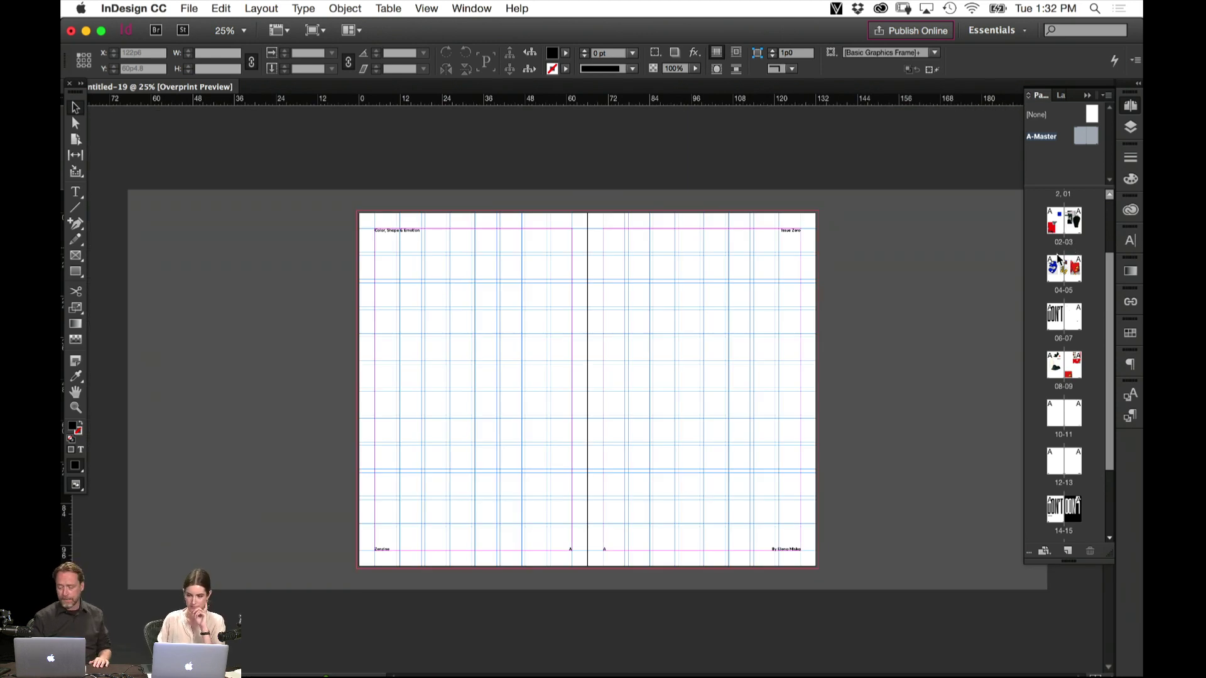
key("super+equal")
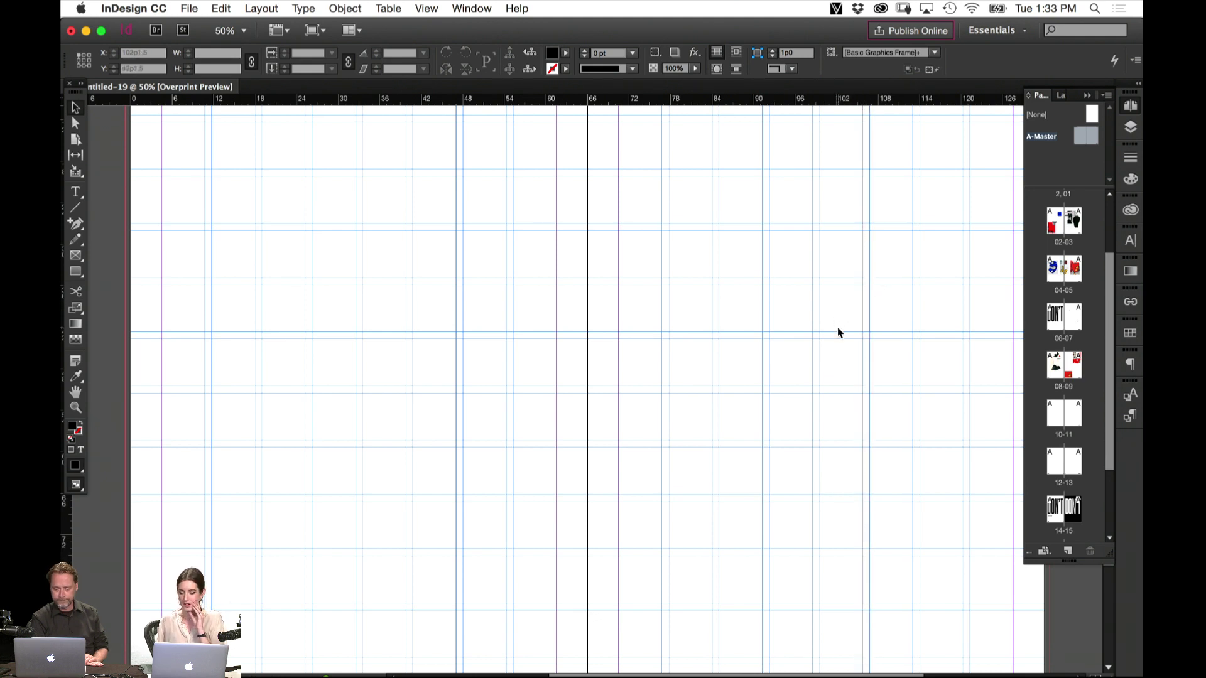
Return to spread 08-09 and shift the gouache picture slightly up and to the left inside its frame on page 09
double_click(1057, 372)
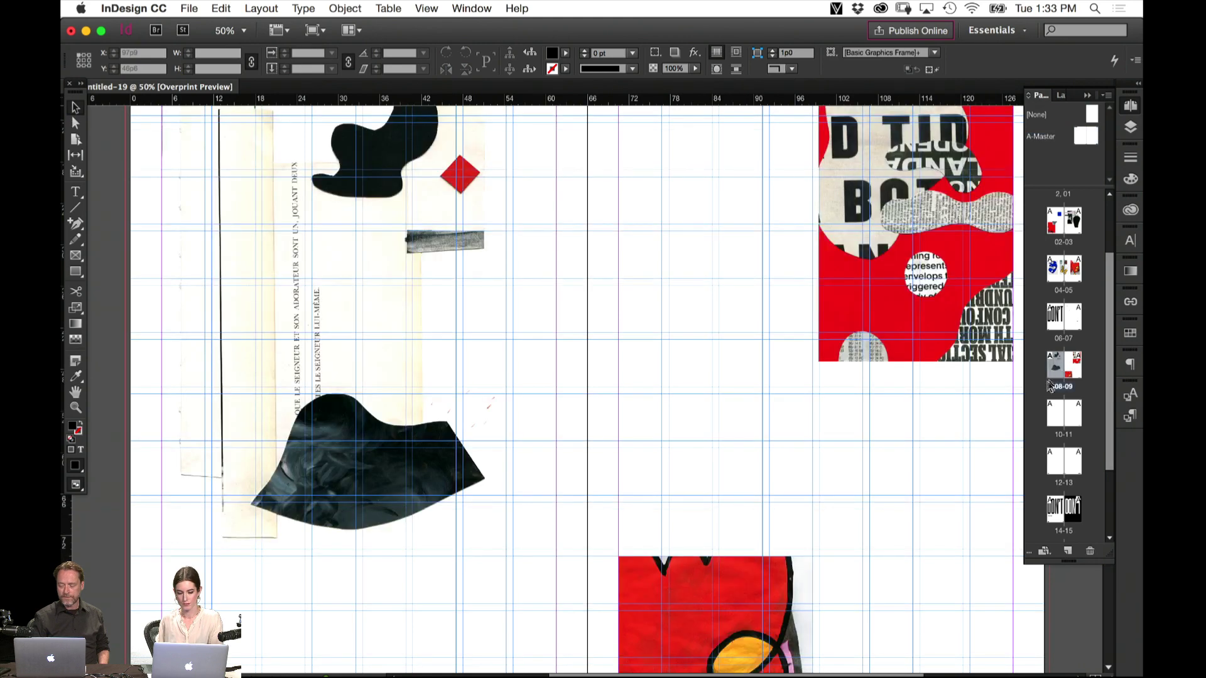
scroll(816, 452, "down", 5)
scroll(785, 352, "right", 2)
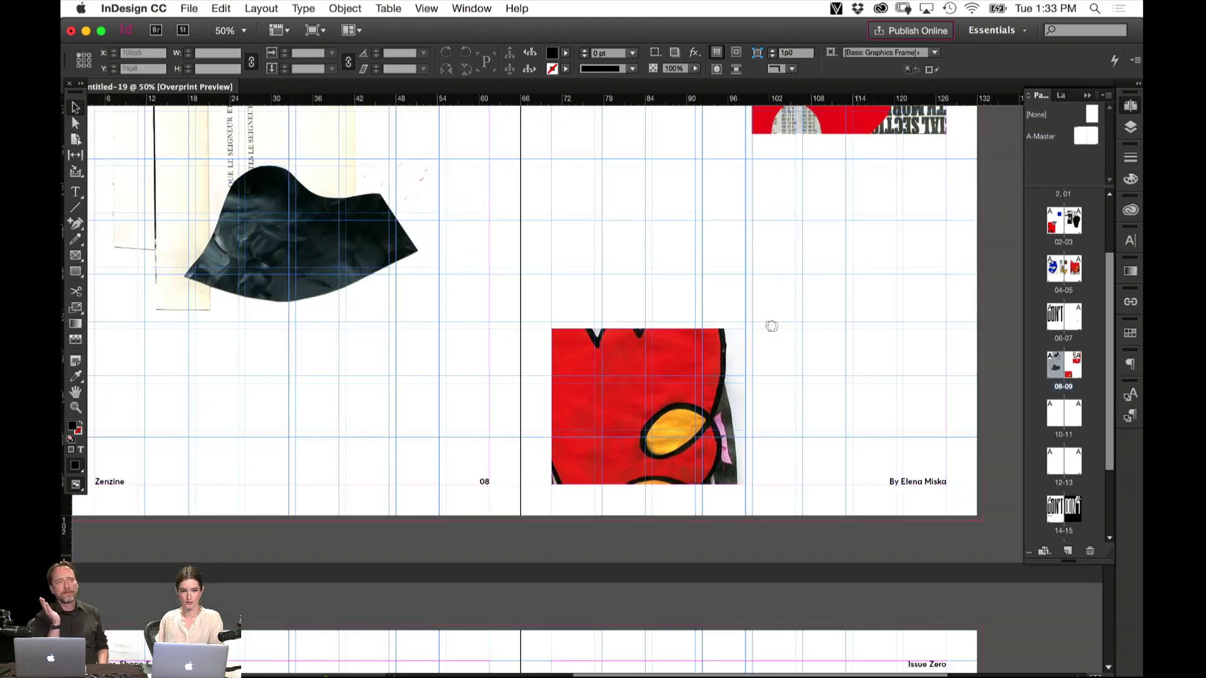
key("super+equal")
left_click_drag(654, 409, 631, 379)
Scale the gouache picture inside its frame proportionally to about 156%, keeping the frame size
left_click(536, 263)
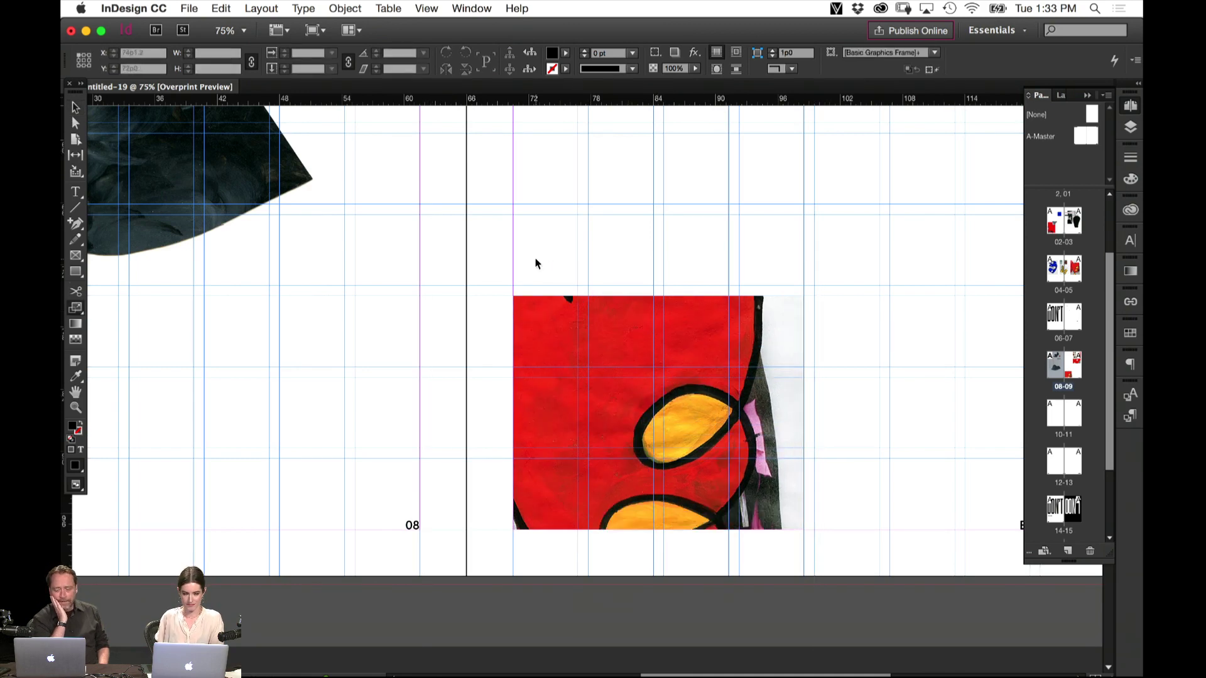
left_click(646, 405)
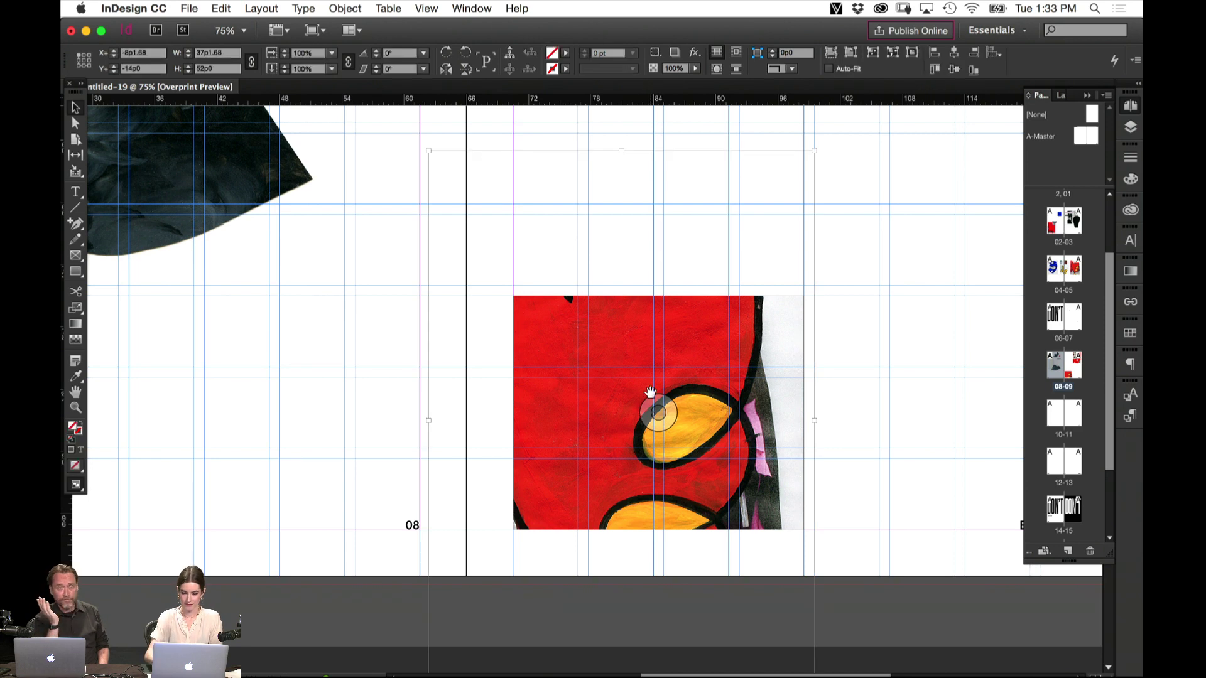
key("super+minus")
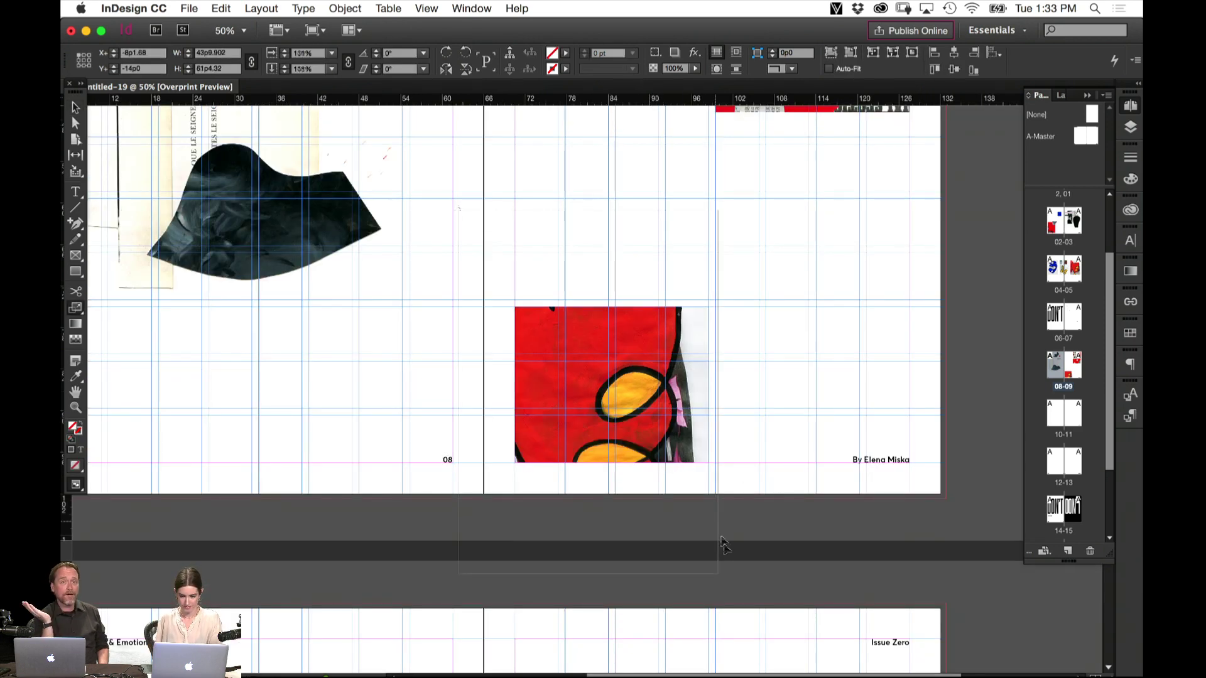
left_click_drag(724, 547, 789, 655)
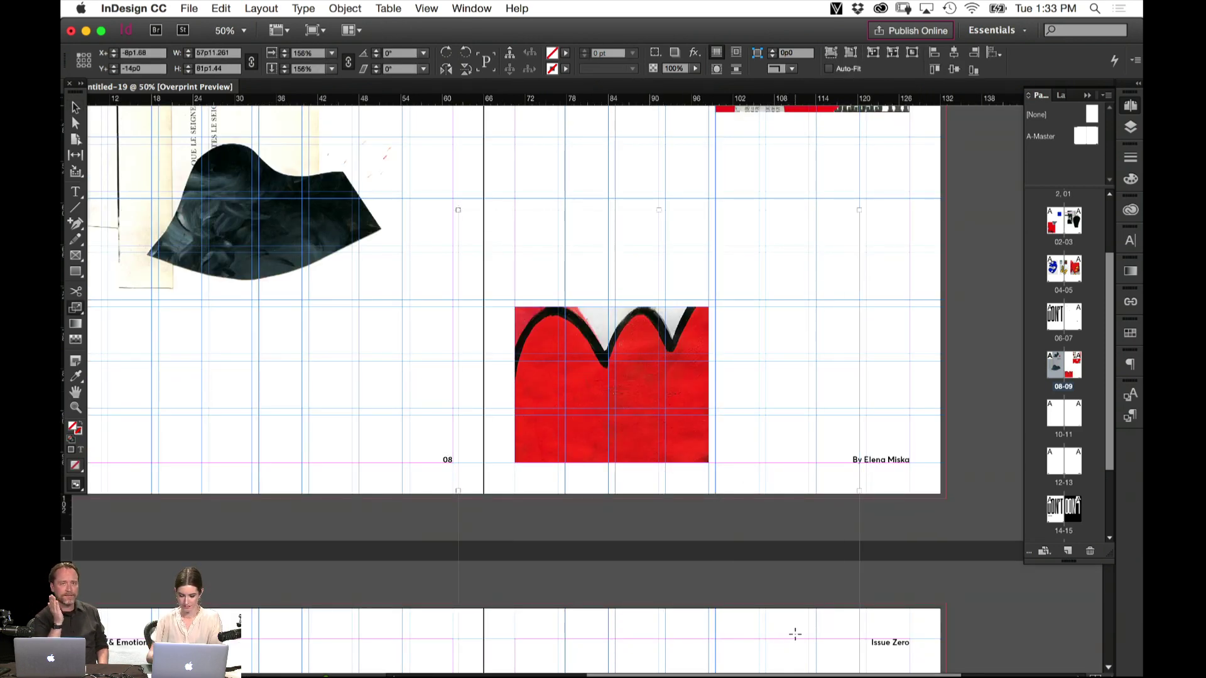
Nudge the enlarged gouache picture upward and to the left inside its frame to X -11p5.68, Y -23p2
key("shift+Up")
key("shift+Up")
key("shift+Up")
key("shift+Up")
key("shift+Up")
key("shift+Up")
key("shift+Up")
key("shift+Up")
key("shift+Up")
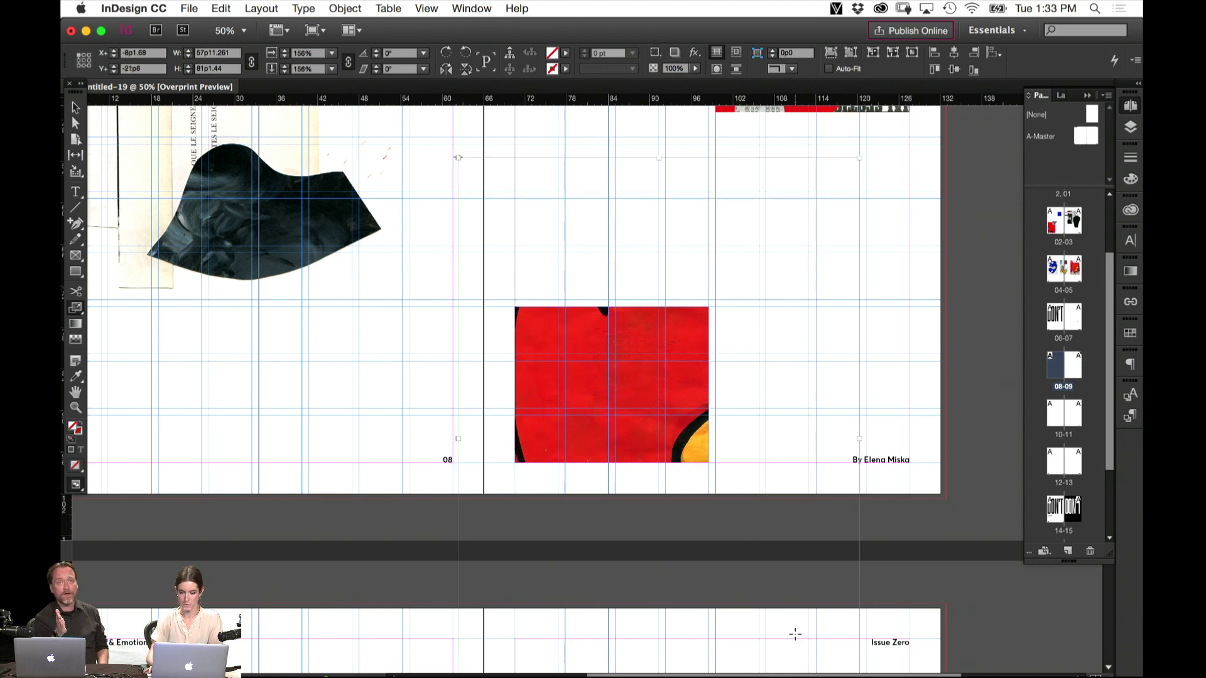
key("shift+Up")
key("shift+Up")
key("shift+Left")
key("shift+Left")
key("shift+Left")
key("shift+Left")
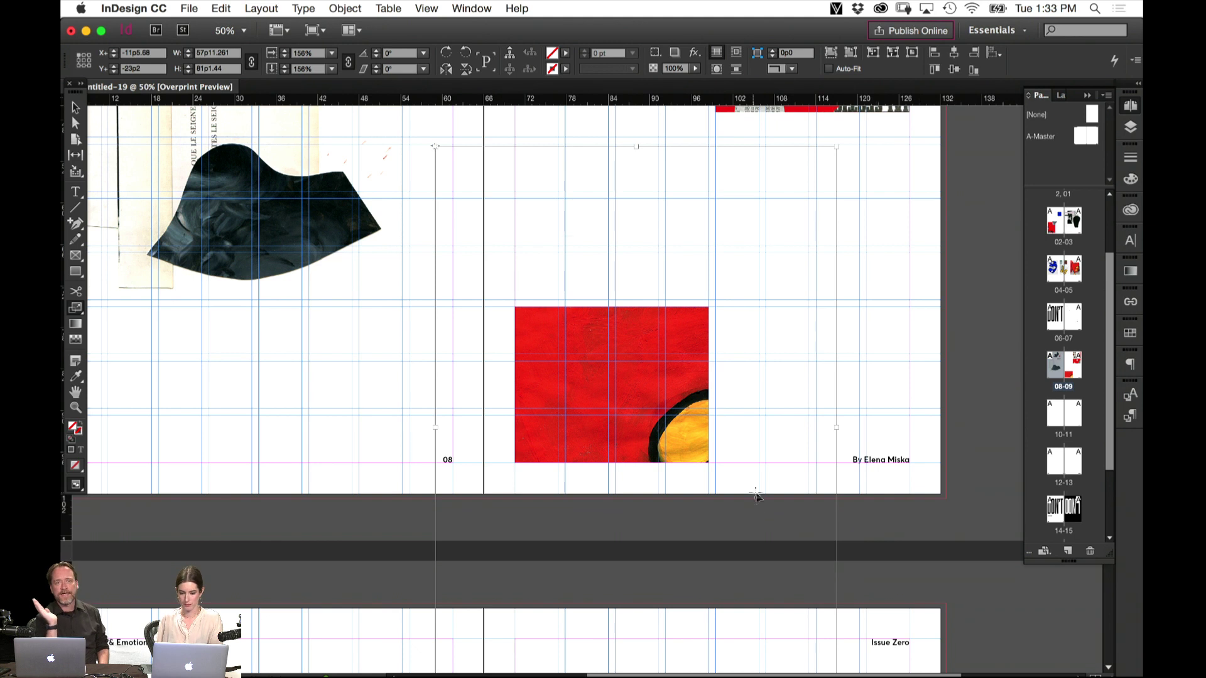
Enlarge the gouache picture further to about 198.9% by 211.38% and move it within the frame to Y -28p2
left_click_drag(845, 627, 851, 629)
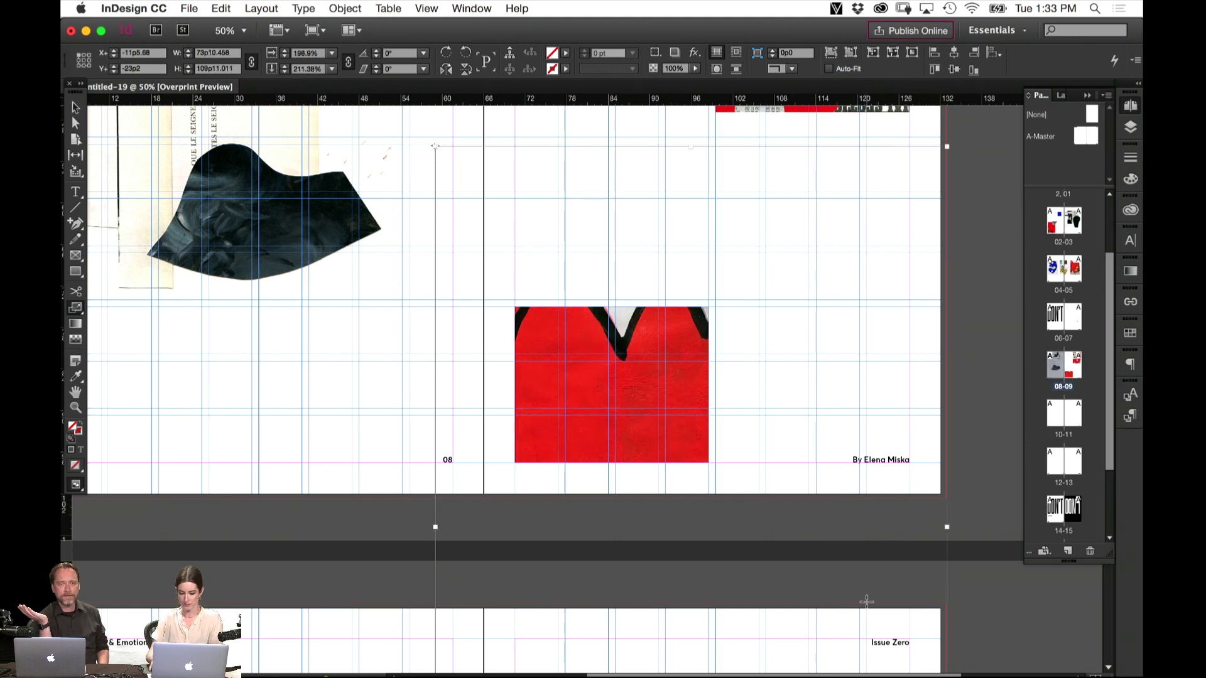
key("shift+Up")
key("shift+Up")
key("shift+Up")
key("shift+Up")
key("shift+Up")
key("shift+Up")
key("shift+Left")
key("shift+Left")
key("shift+Left")
key("shift+Left")
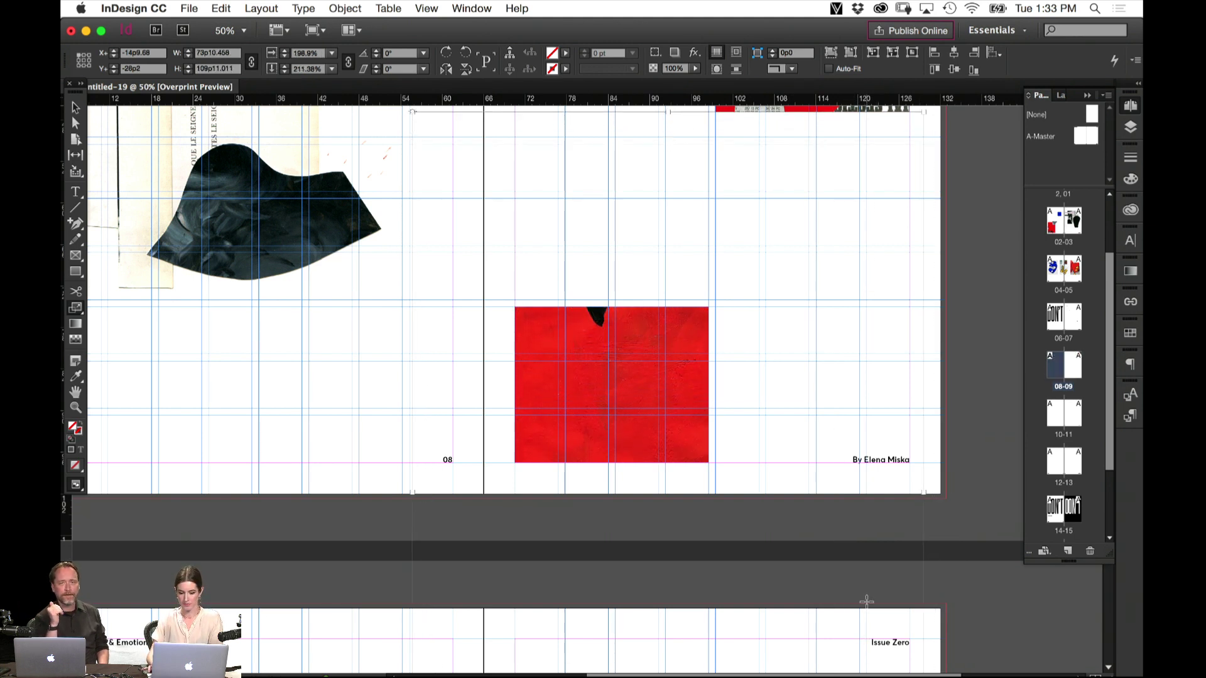
Move the gouache picture to X -12p2.68, Y -32p4 so only red paint fills the frame, deselect it, and hide the guides
key("shift+Up")
key("shift+Up")
key("shift+Up")
key("shift+Up")
key("shift+Up")
key("shift+Right")
key("shift+Right")
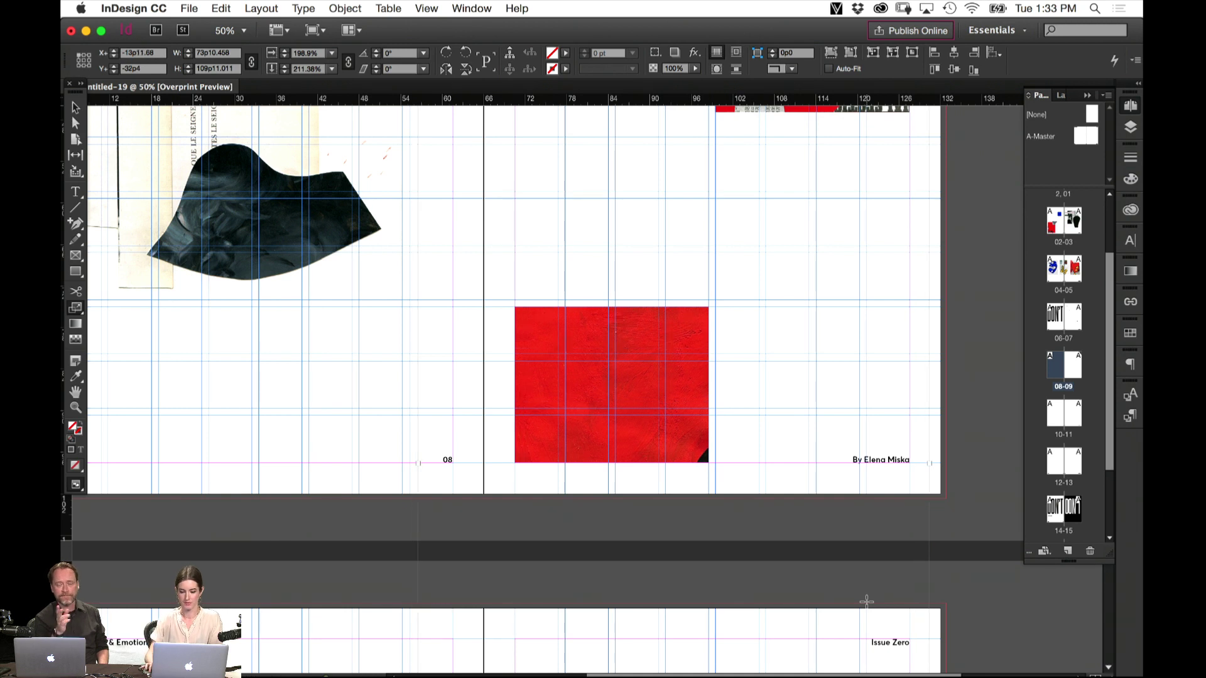
key("shift+Right")
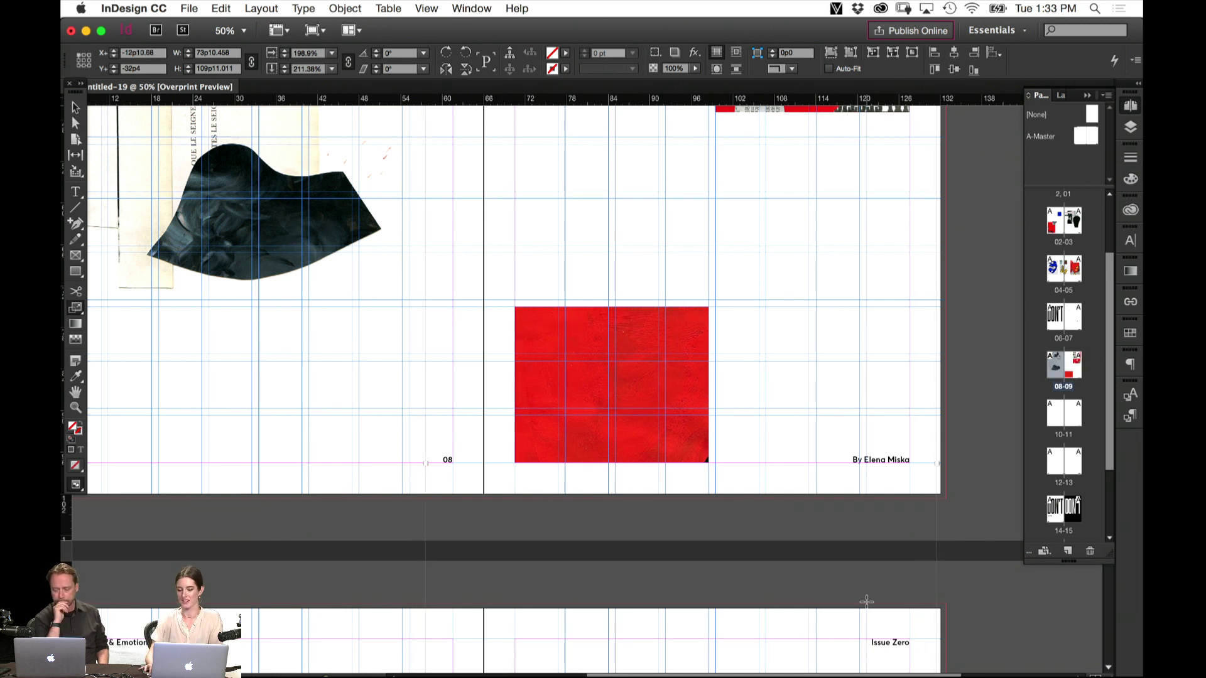
key("Right")
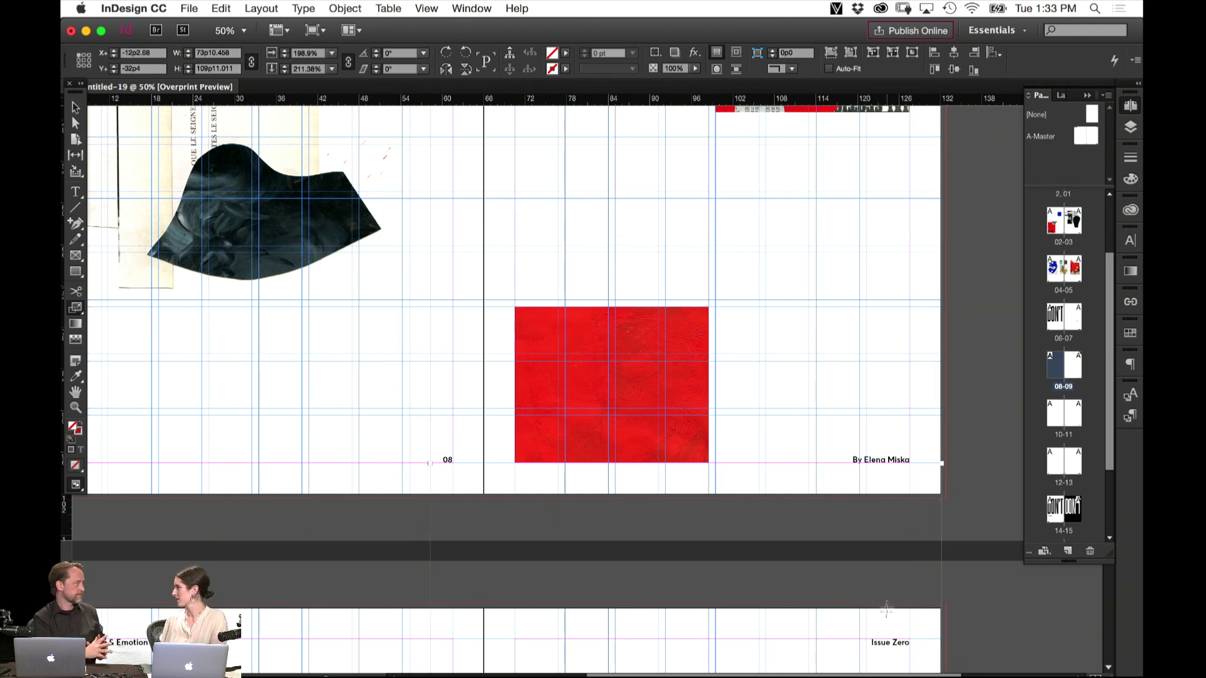
key("v")
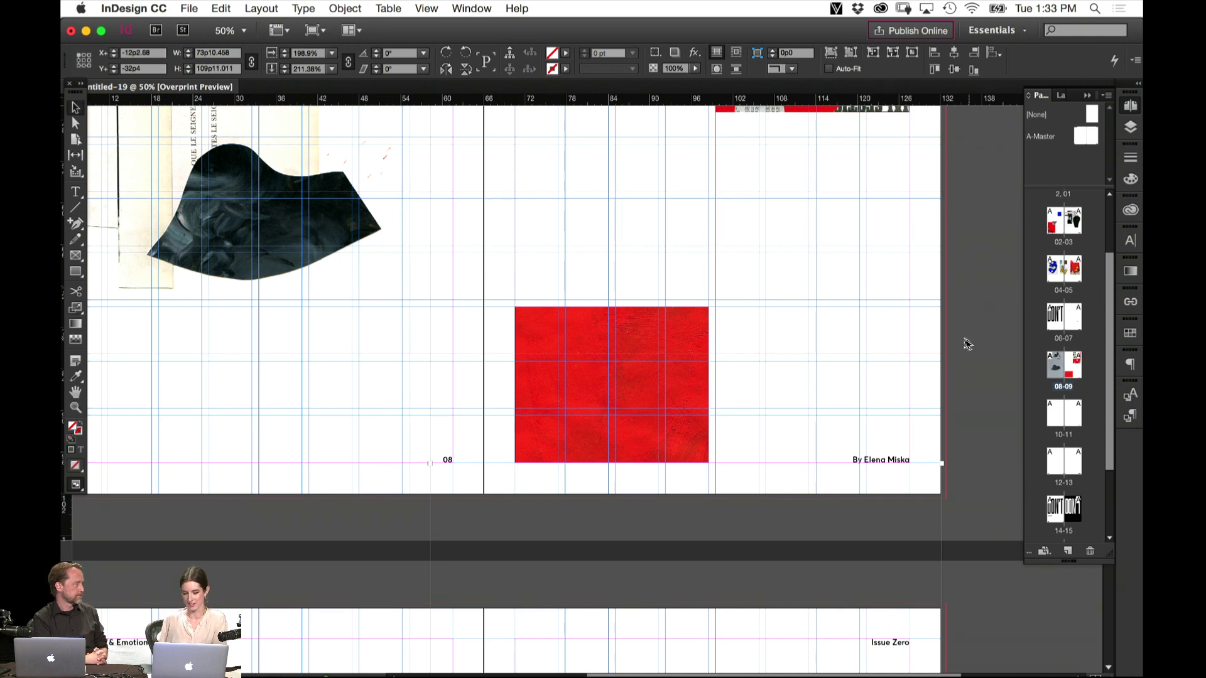
left_click(985, 357)
key("w")
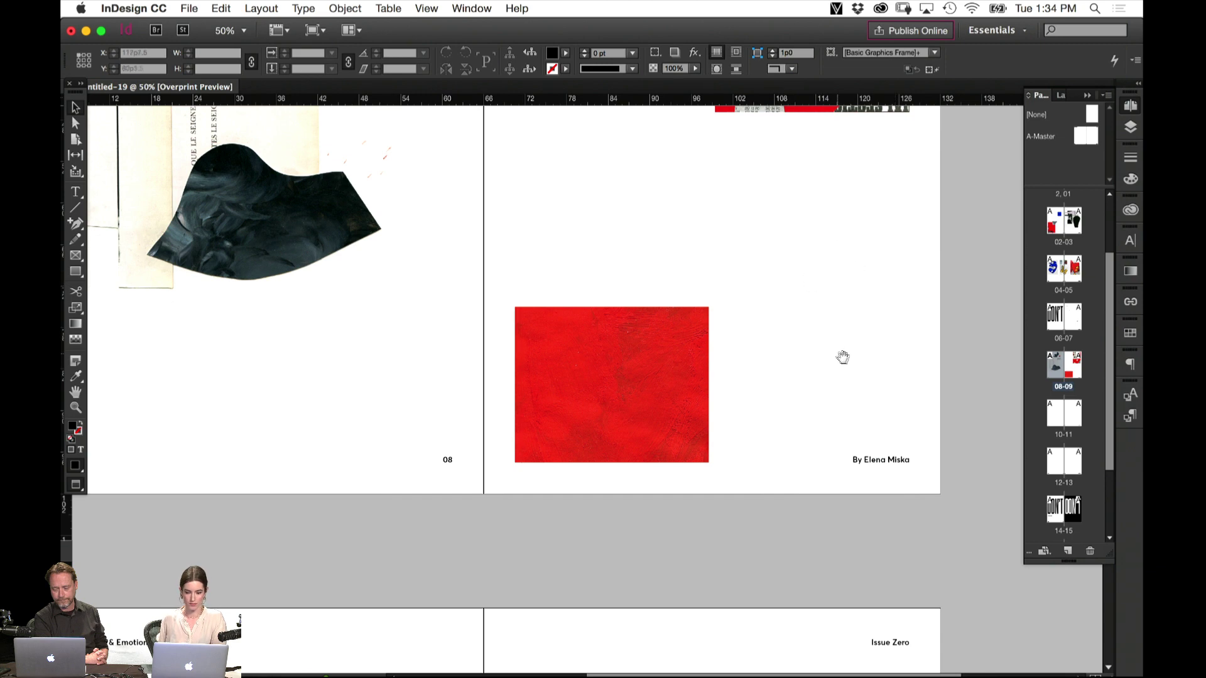
Review the spreads in preview from 08-09 back through the DON'T spread and title page to the ZENZINE cover
left_click_drag(842, 355, 792, 452)
scroll(791, 452, "up", 5)
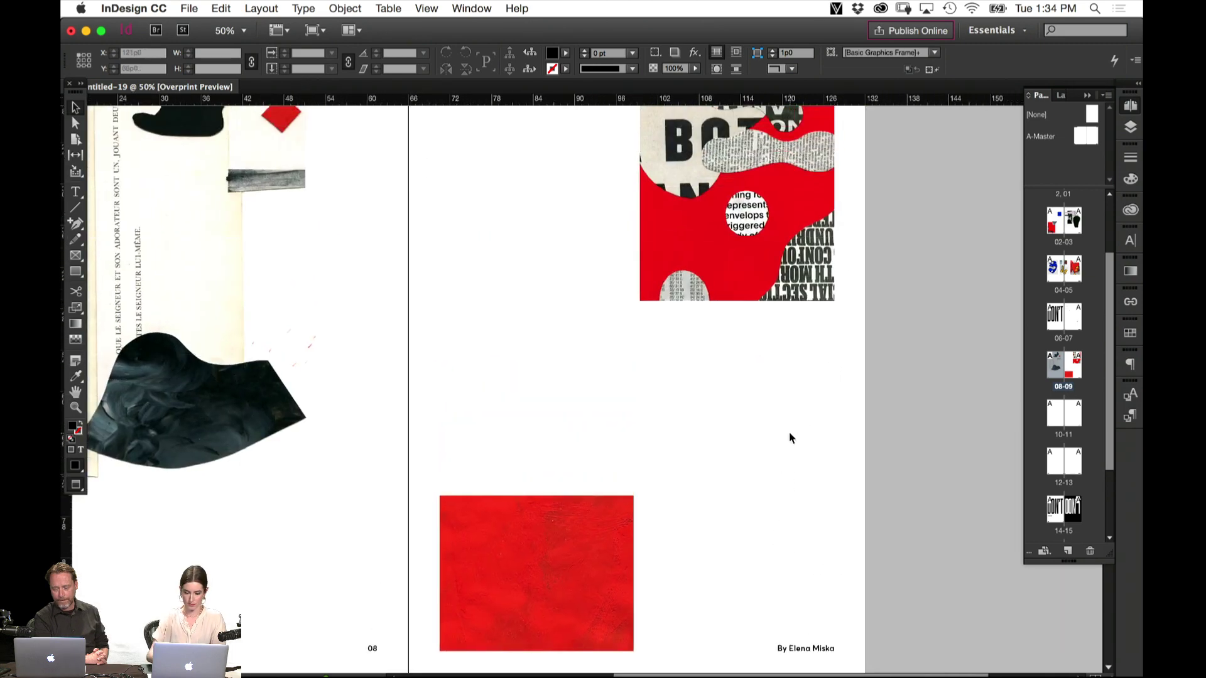
key("super+minus")
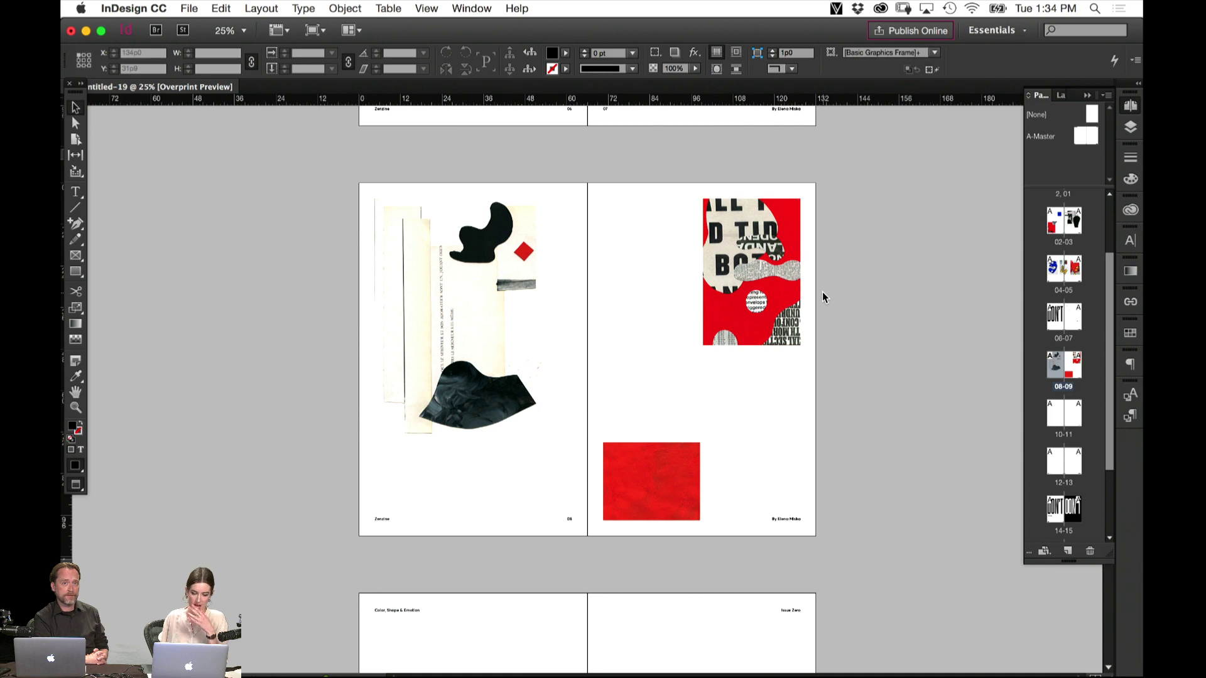
left_click_drag(842, 187, 776, 479)
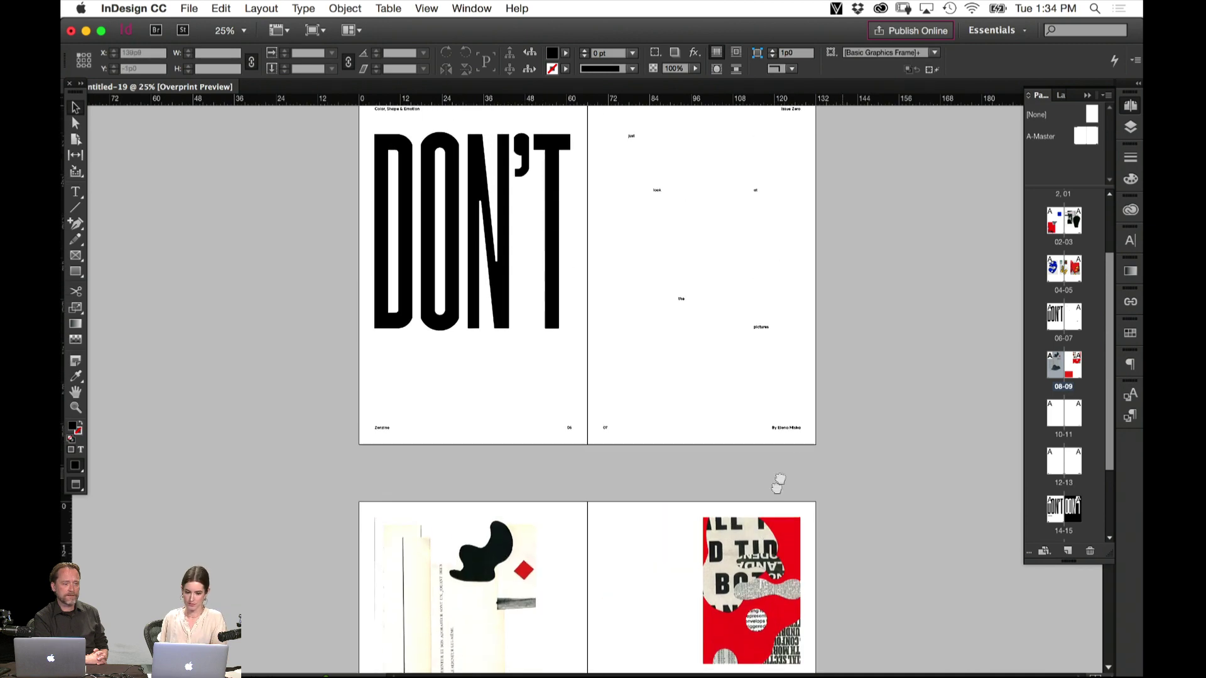
left_click_drag(801, 324, 946, 263)
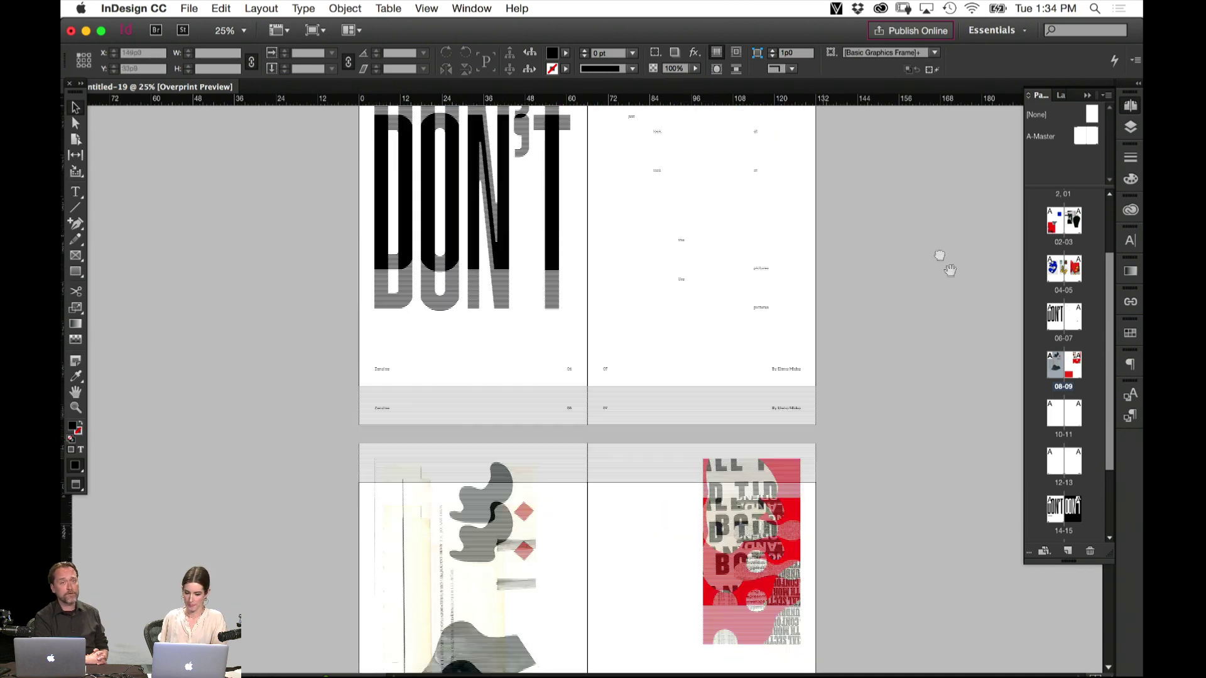
left_click_drag(852, 215, 824, 591)
left_click_drag(869, 134, 853, 479)
left_click_drag(888, 261, 835, 499)
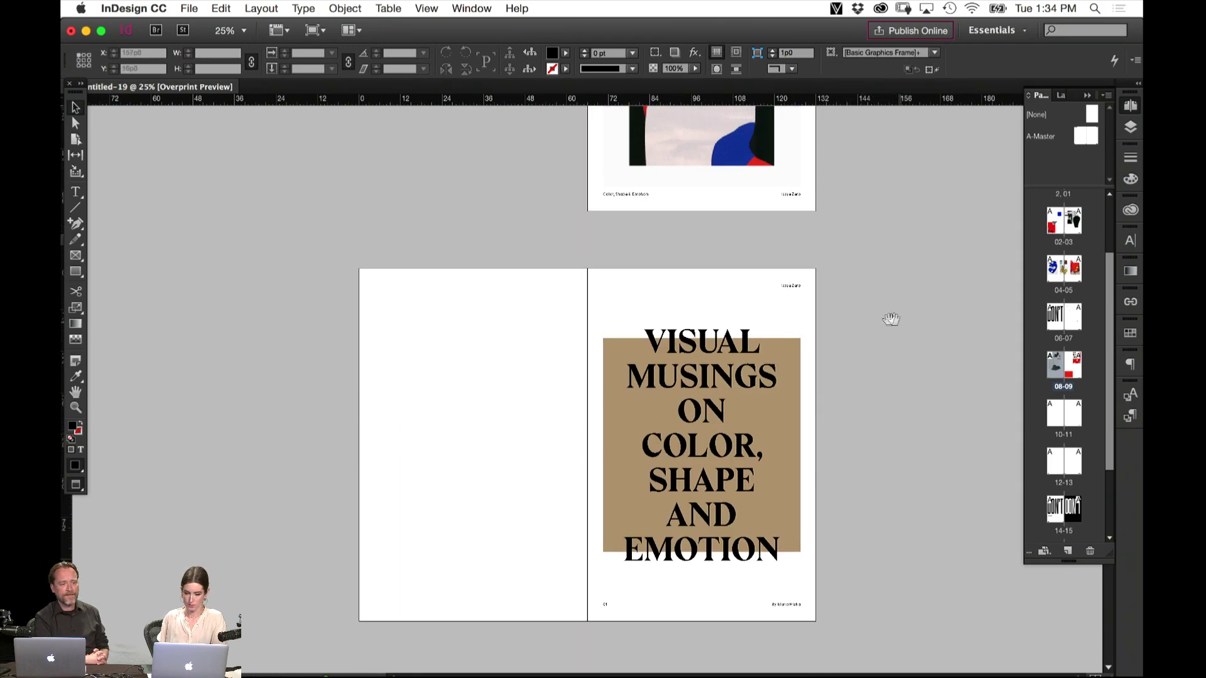
scroll(885, 248, "up", 2)
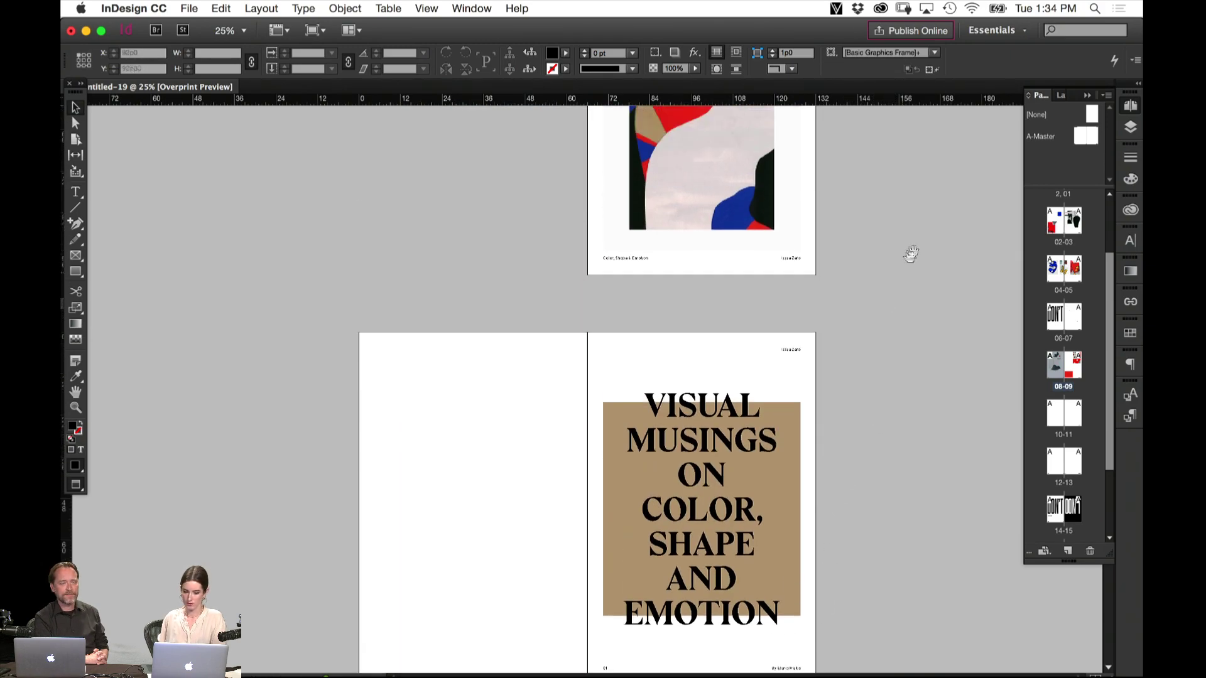
left_click_drag(915, 167, 808, 412)
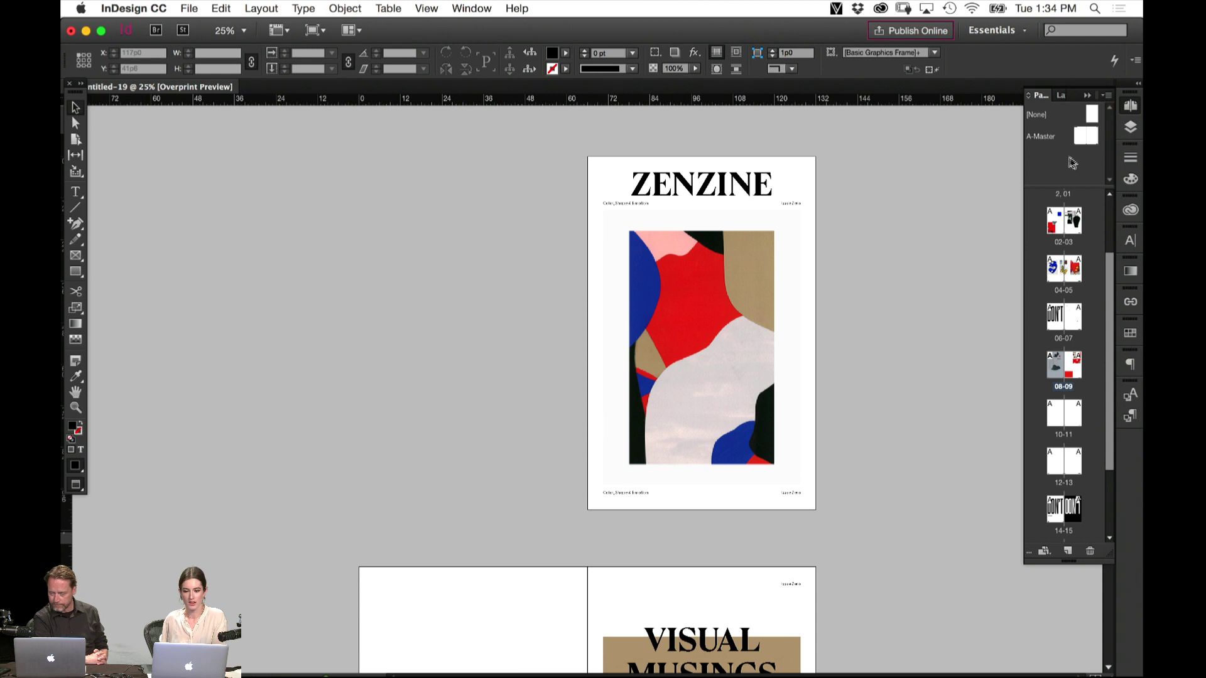
Open the A-Master spread and select the page number text frame at the foot of its right-hand page
left_click(1084, 140)
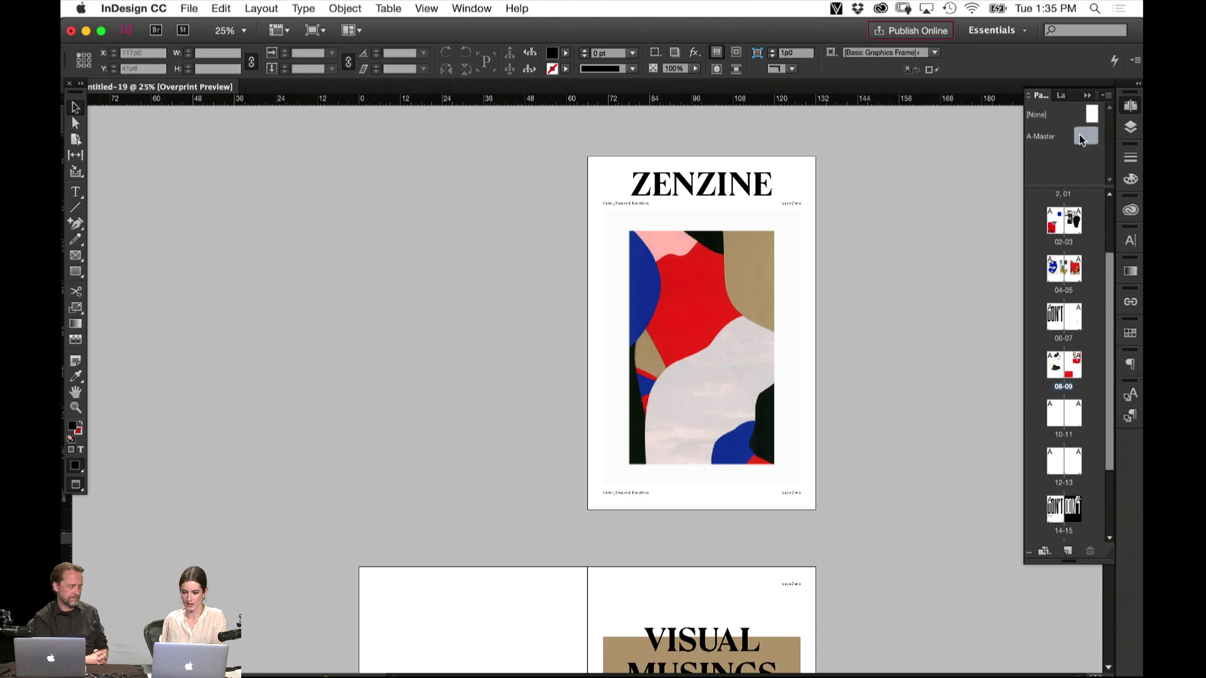
double_click(1084, 137)
key("super+equal")
key("super+equal")
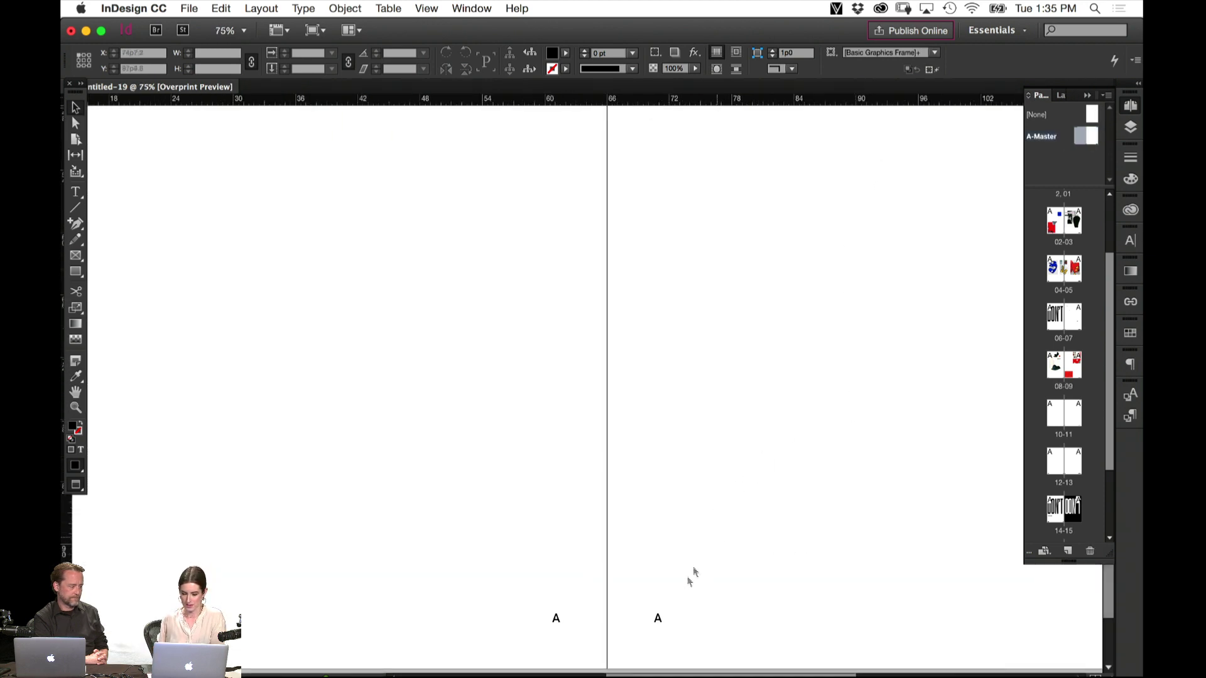
double_click(659, 617)
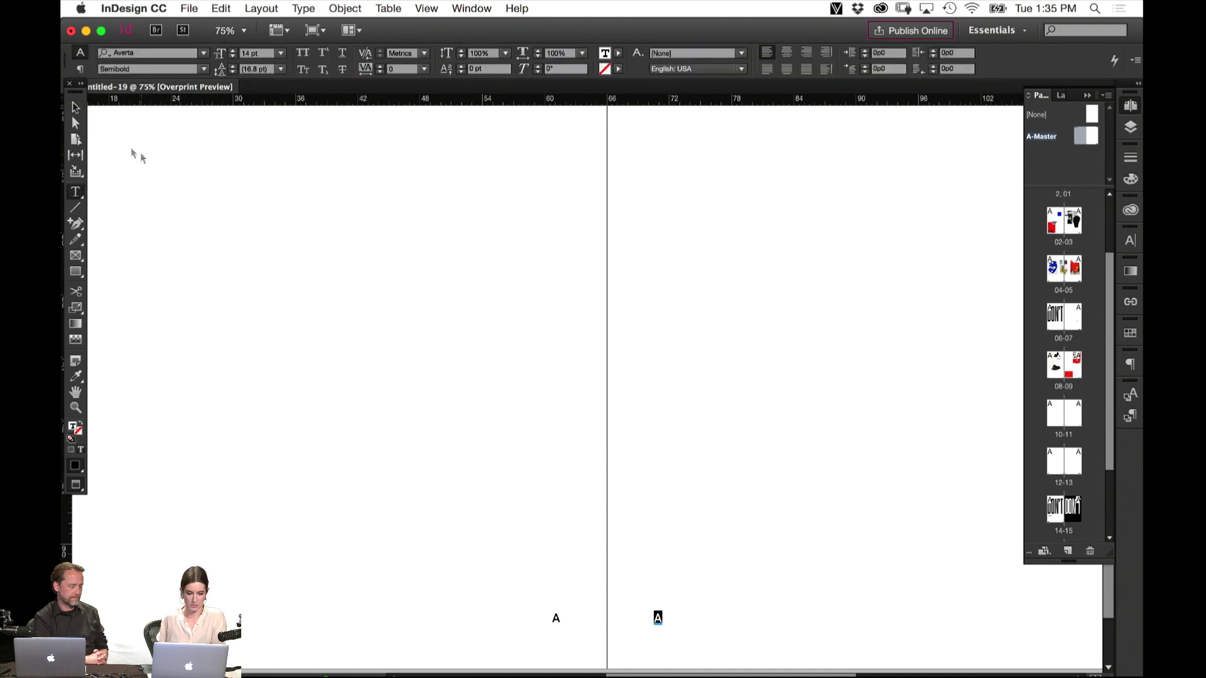
left_click(75, 107)
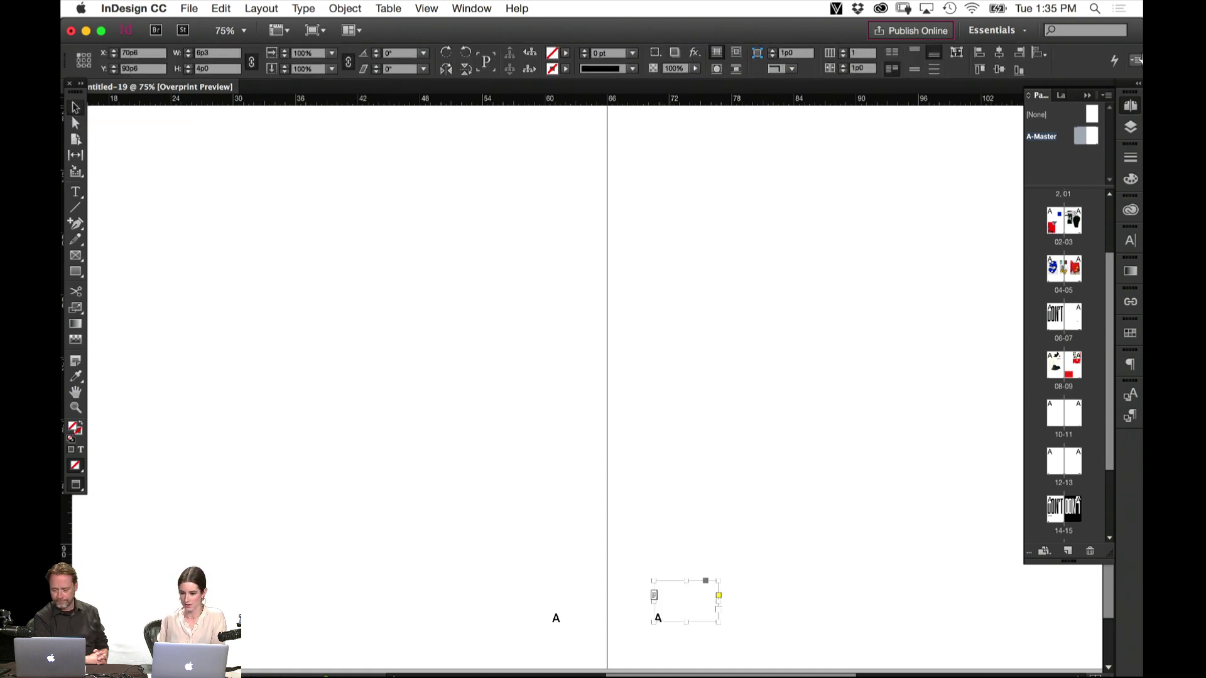
Select the page number text on the right-hand master page and check the master page commands for numbering options
left_click(1108, 96)
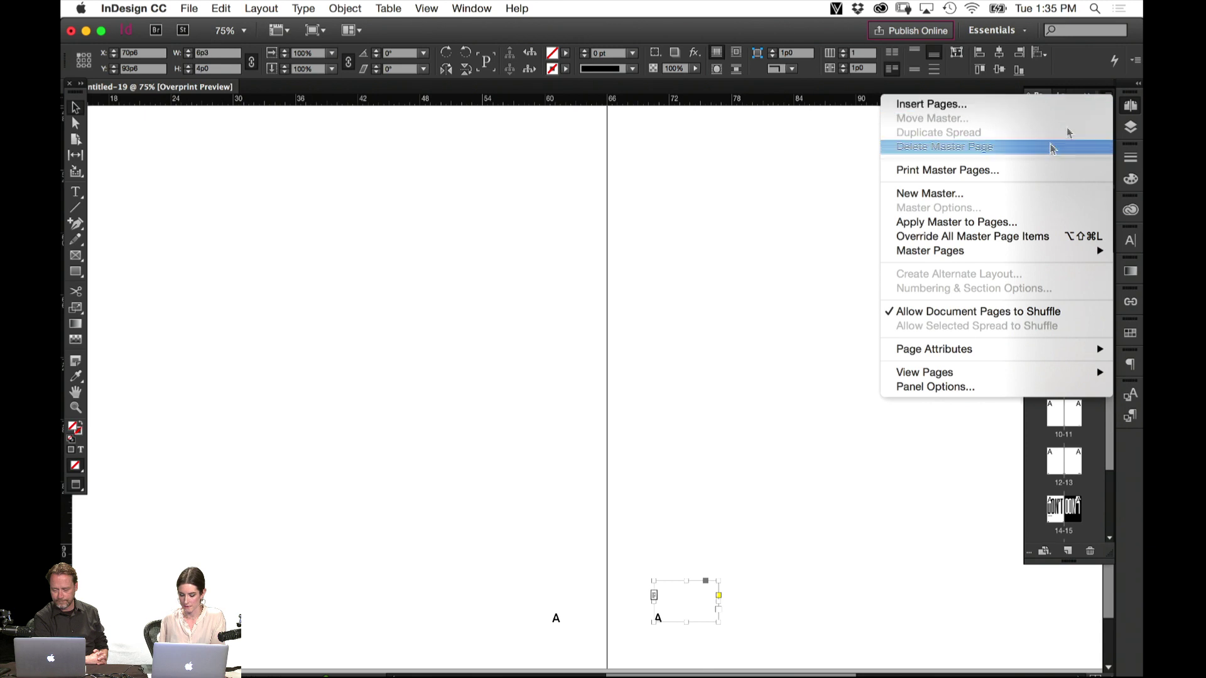
left_click(687, 602)
double_click(691, 604)
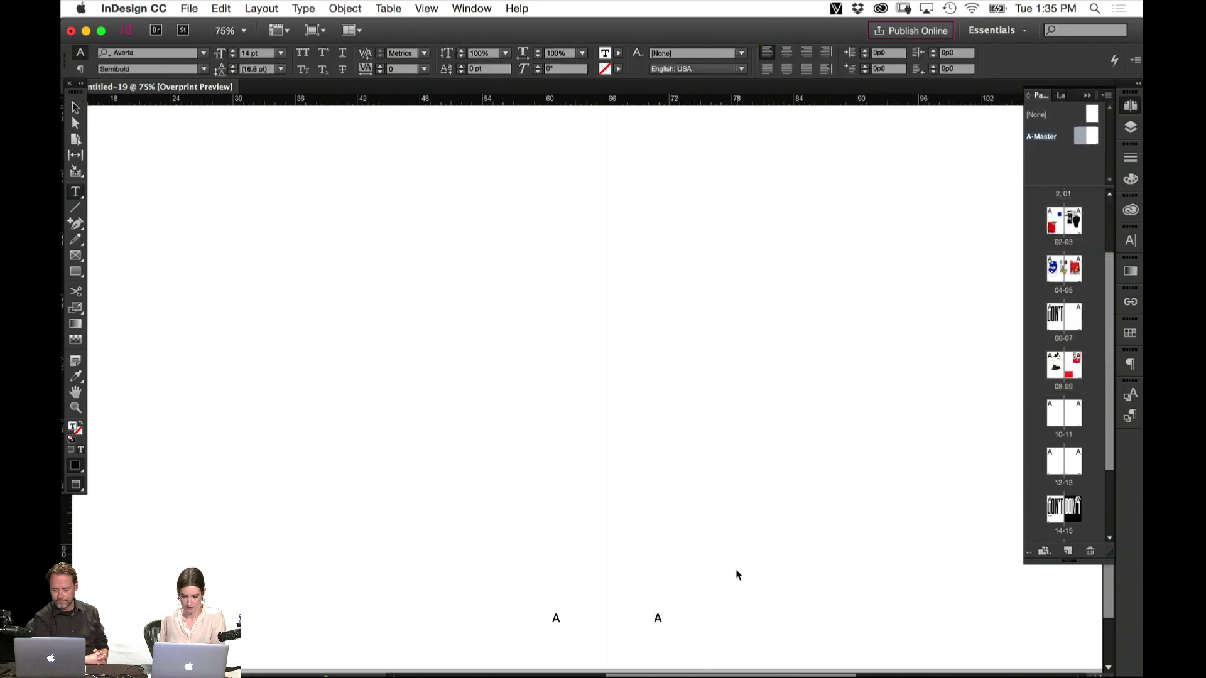
key("super+a")
left_click(1136, 132)
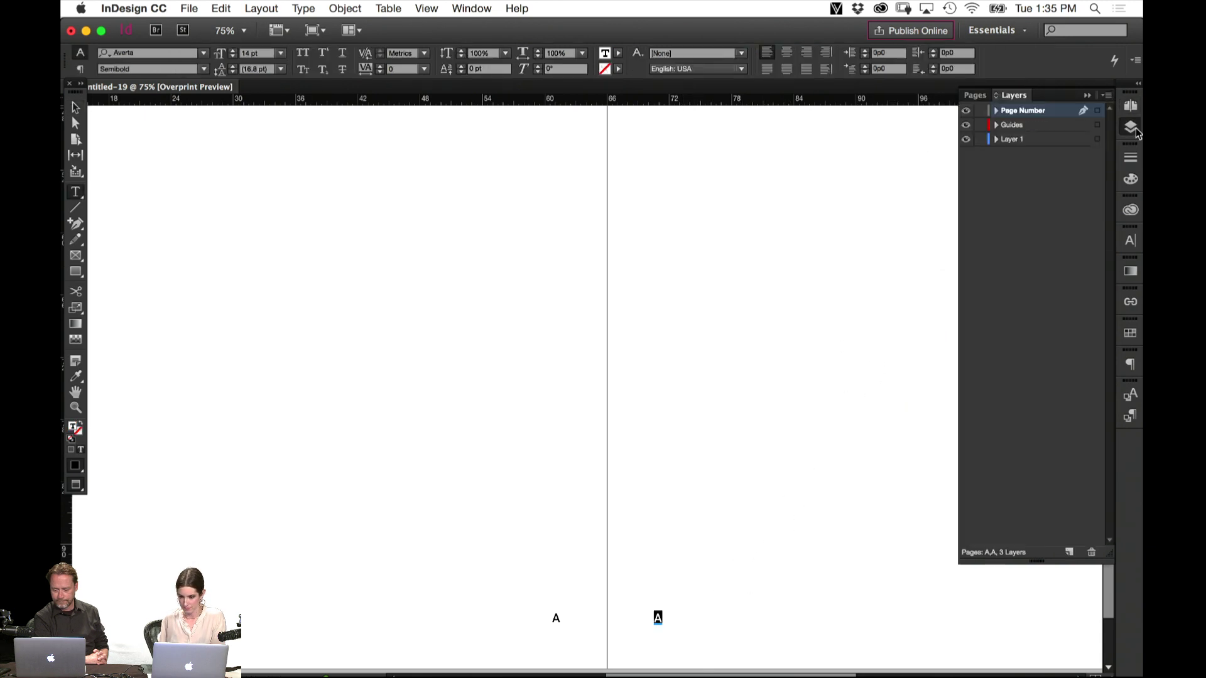
key("F12")
double_click(1093, 137)
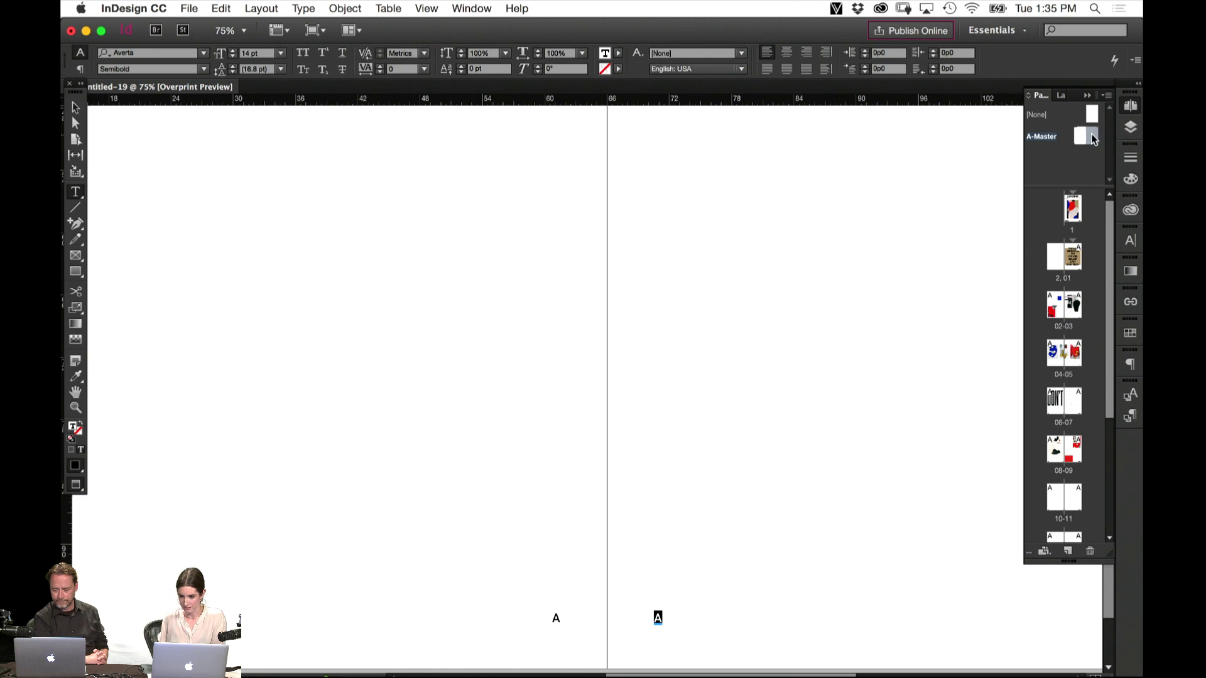
left_click(1107, 95)
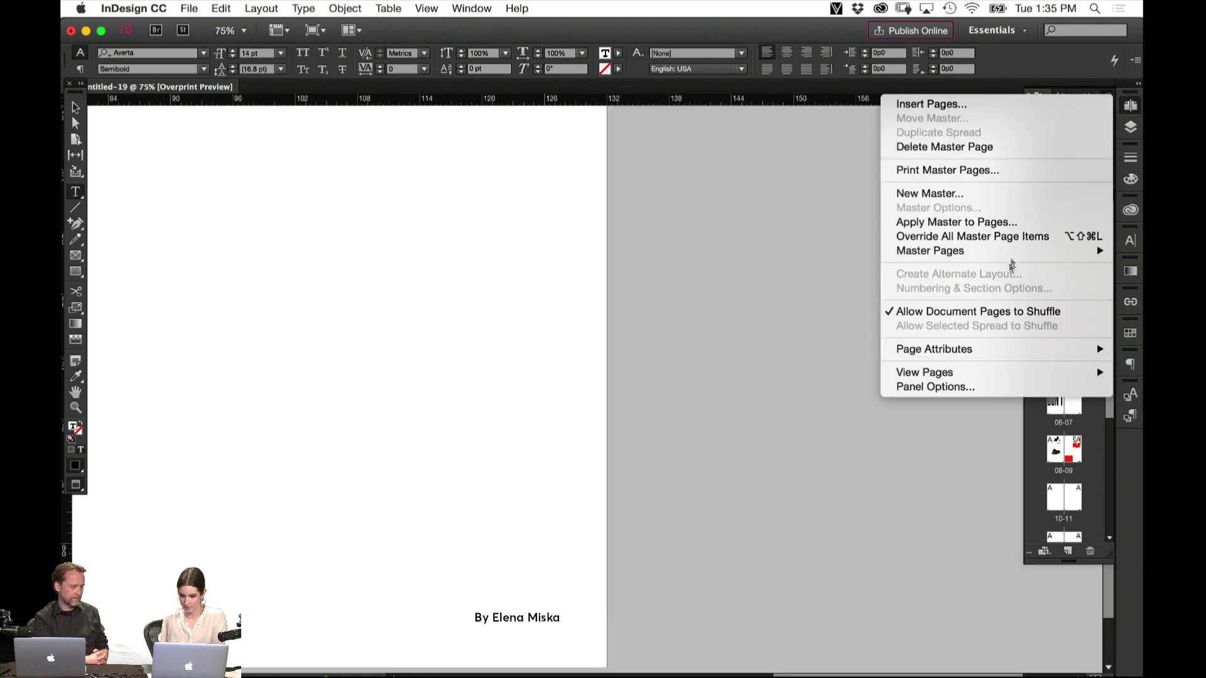
key("Escape")
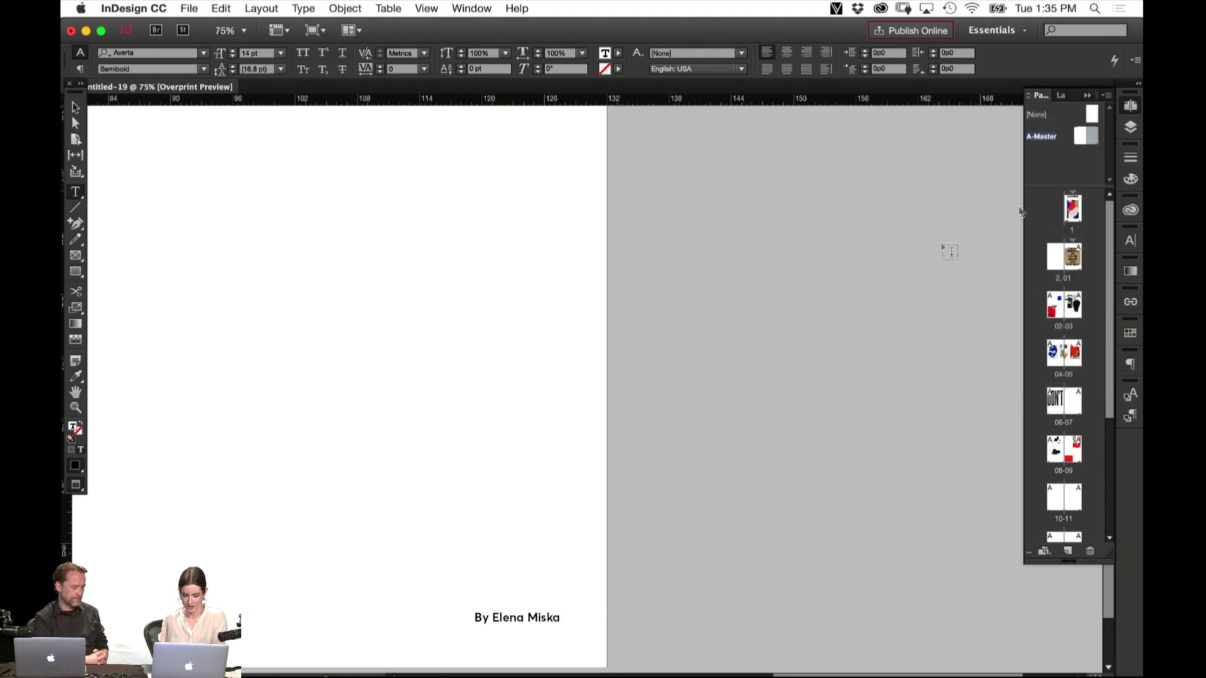
Select the page number text on the left-hand master page and check whether numbering options are available for it
left_click_drag(624, 485, 754, 383)
left_click_drag(350, 328, 639, 323)
left_click(75, 108)
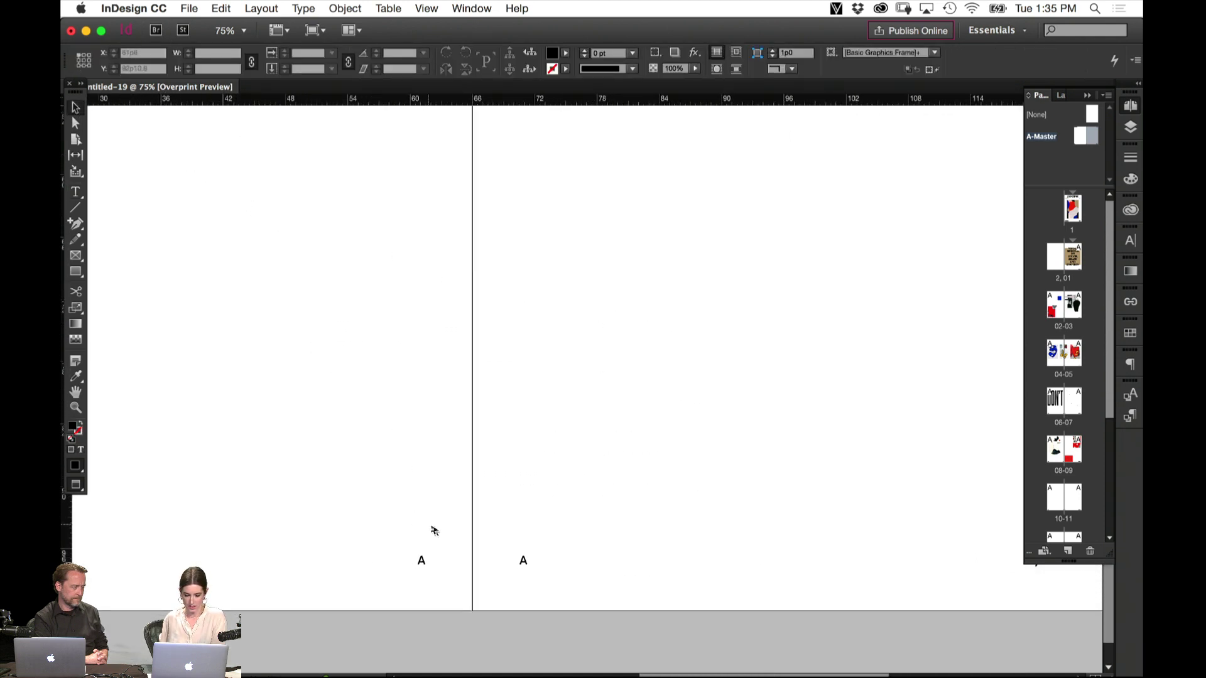
left_click(1109, 95)
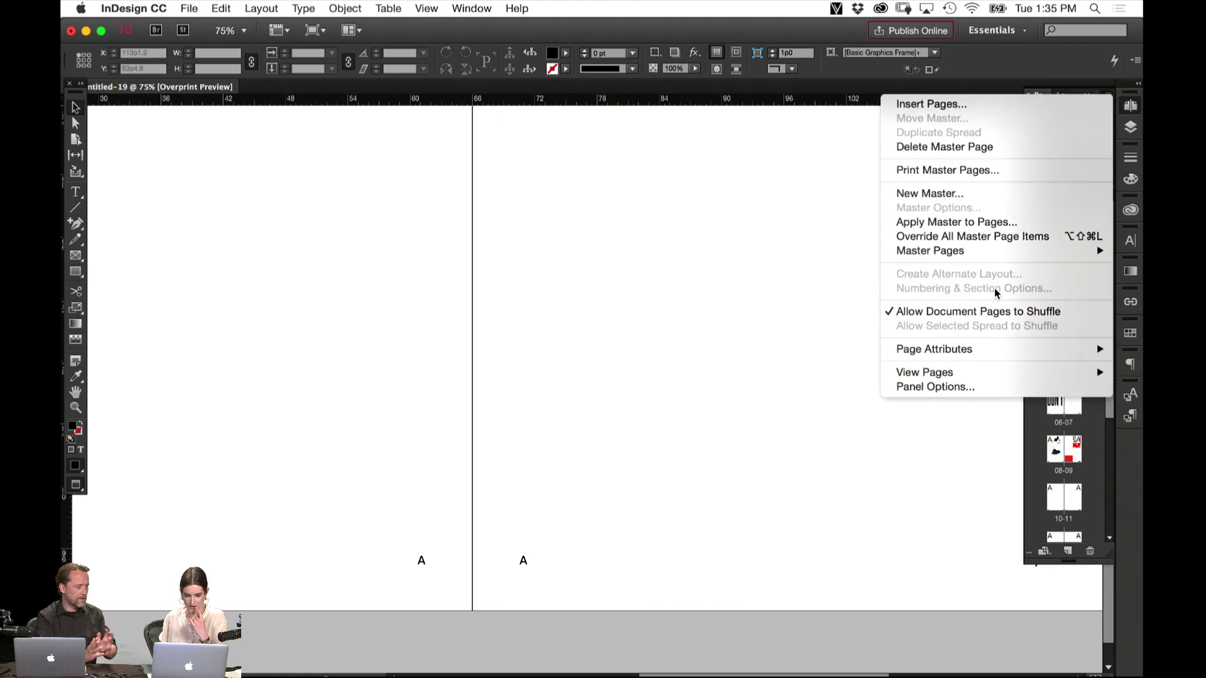
left_click(473, 512)
mouse_move(360, 523)
left_mouse_down()
mouse_move(421, 566)
mouse_move(415, 556)
left_mouse_up()
type("A")
key("super+a")
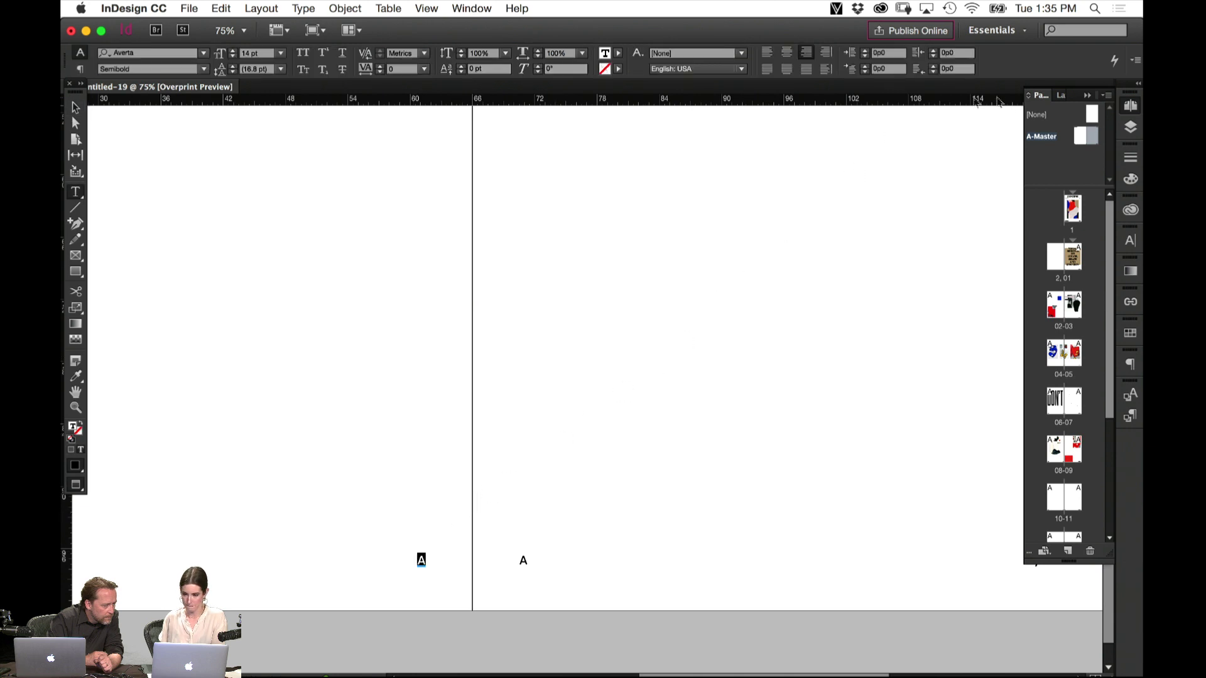
left_click(1107, 93)
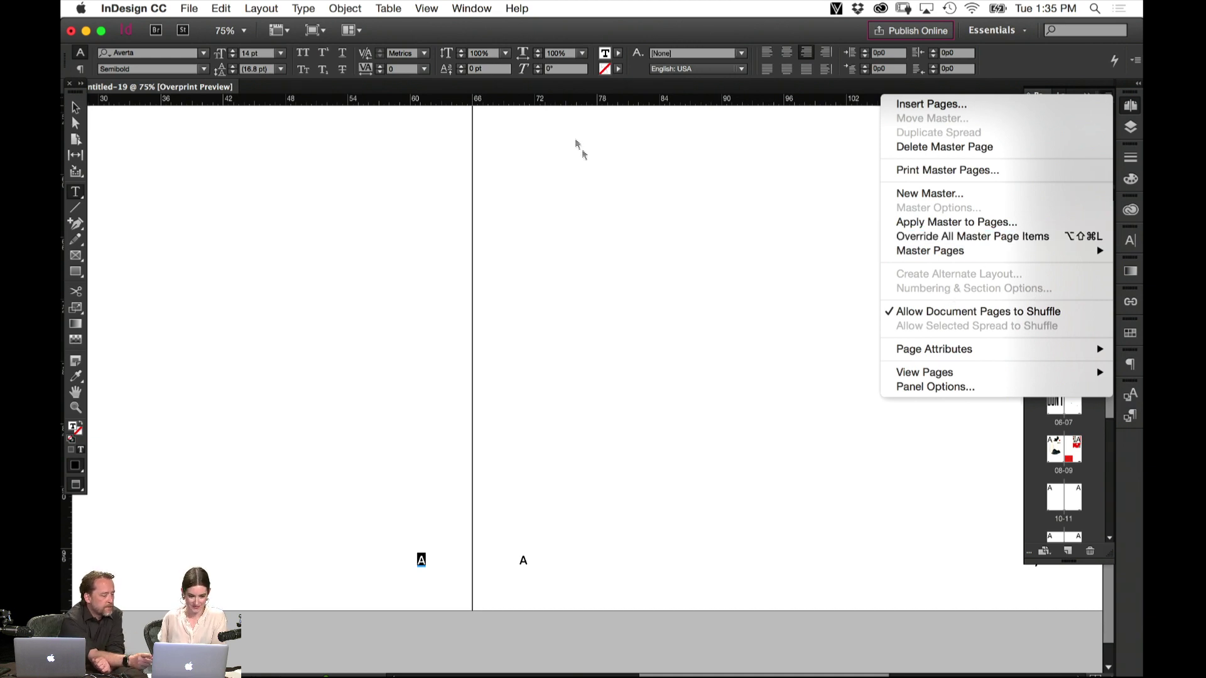
Open the Numbering & Section Options for page 01, examine the available page numbering styles, and cancel the dialog
left_click(1071, 256)
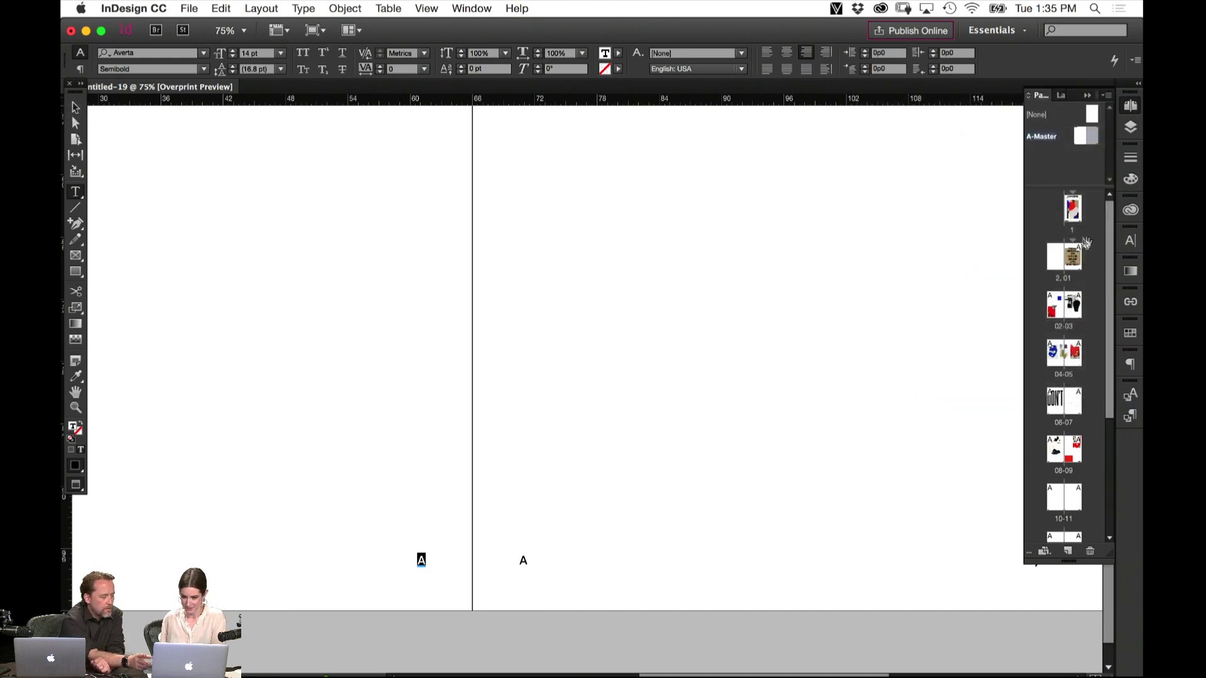
left_click_drag(1071, 256, 1072, 258)
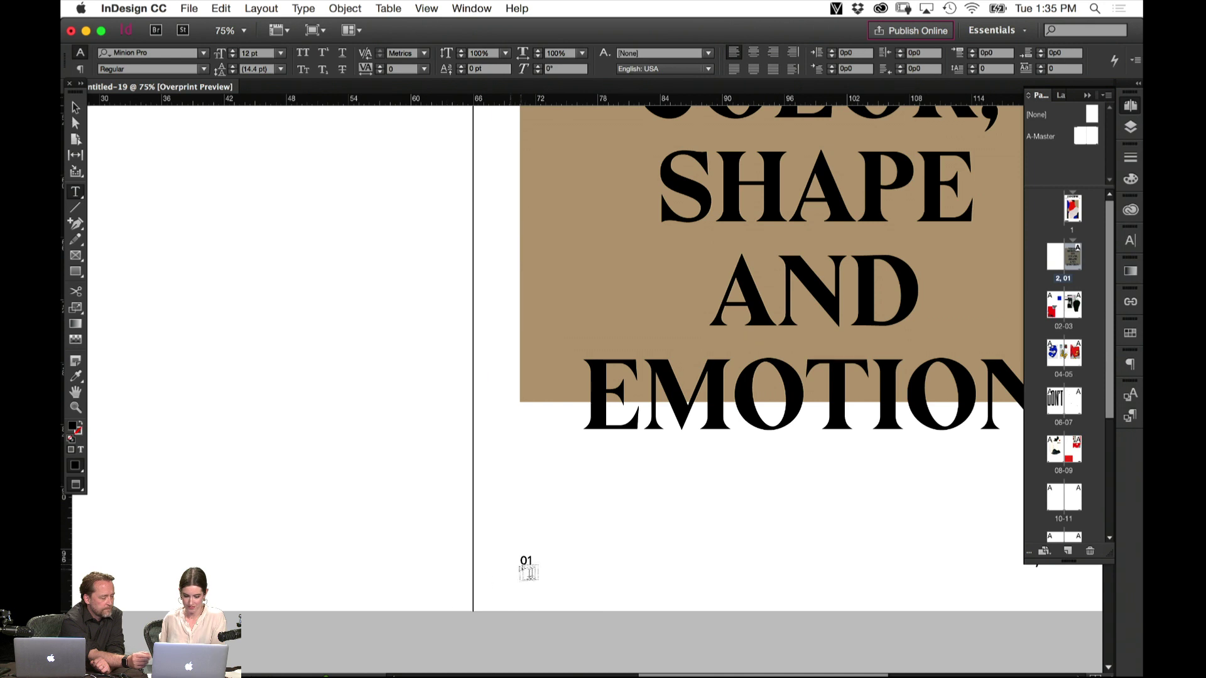
left_click(75, 108)
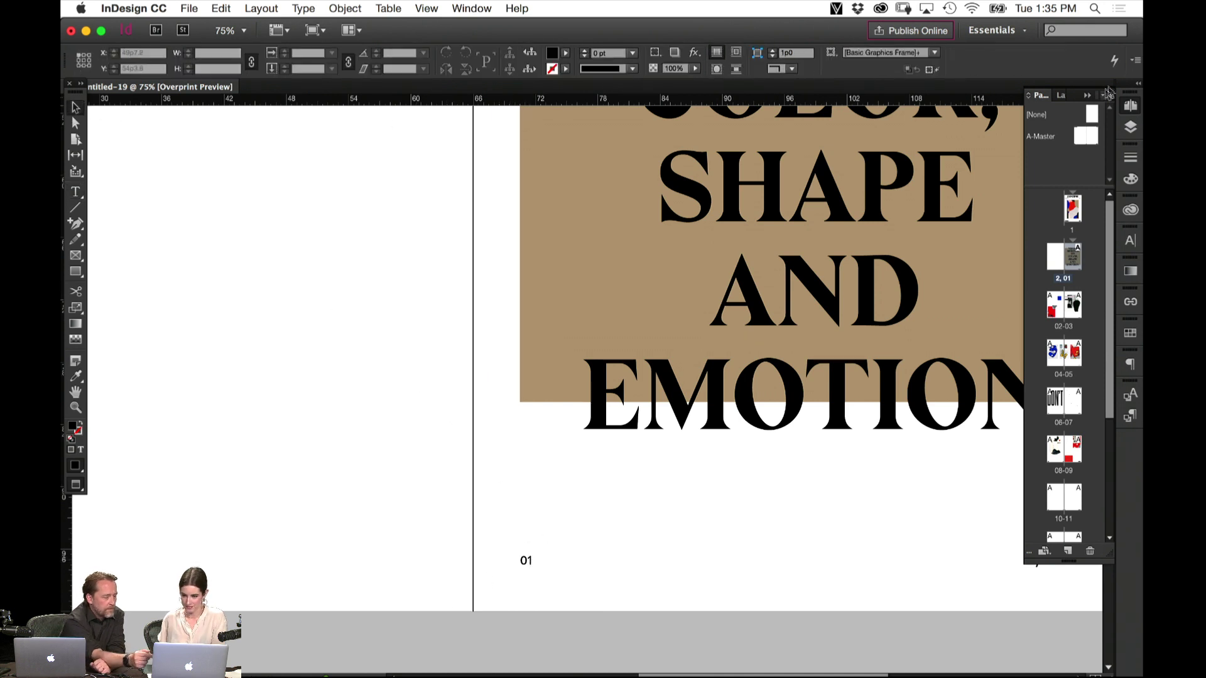
left_click(1105, 95)
left_click(1011, 290)
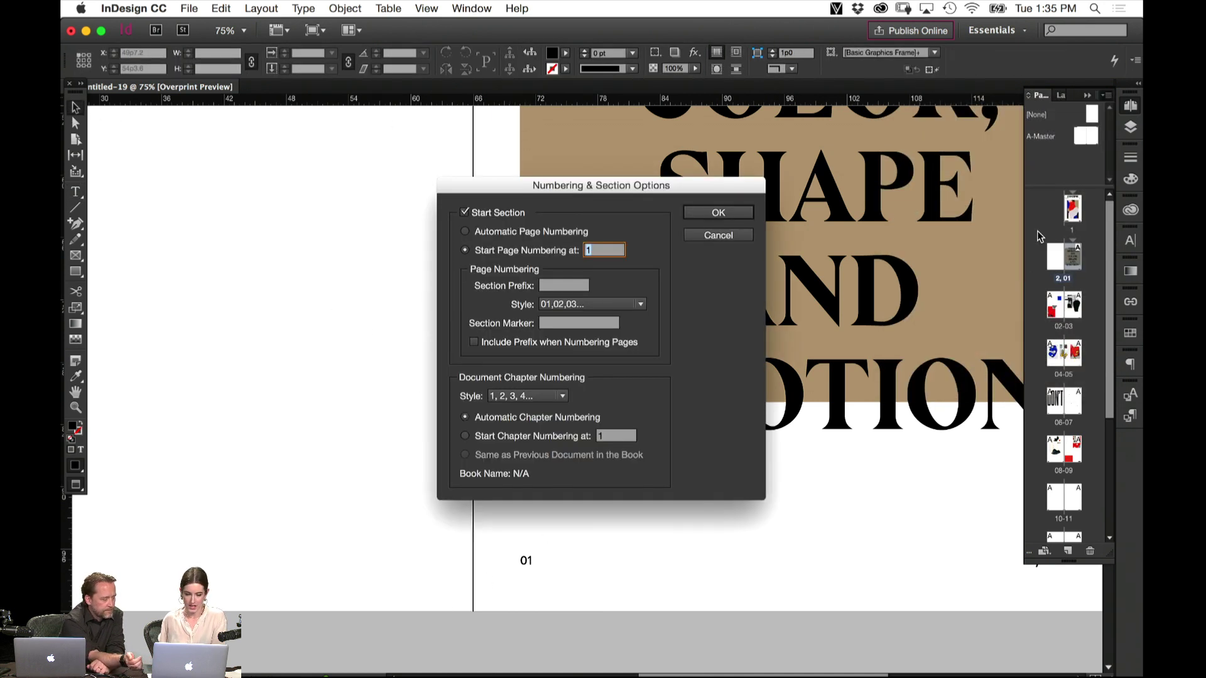
left_click(602, 305)
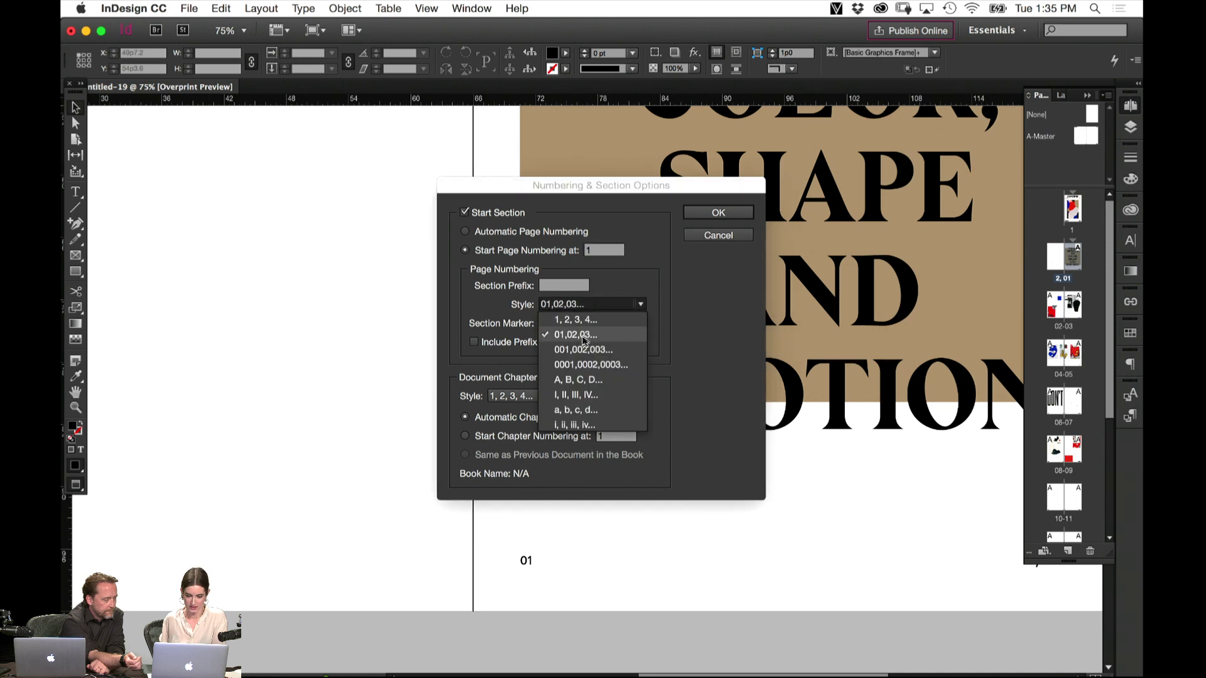
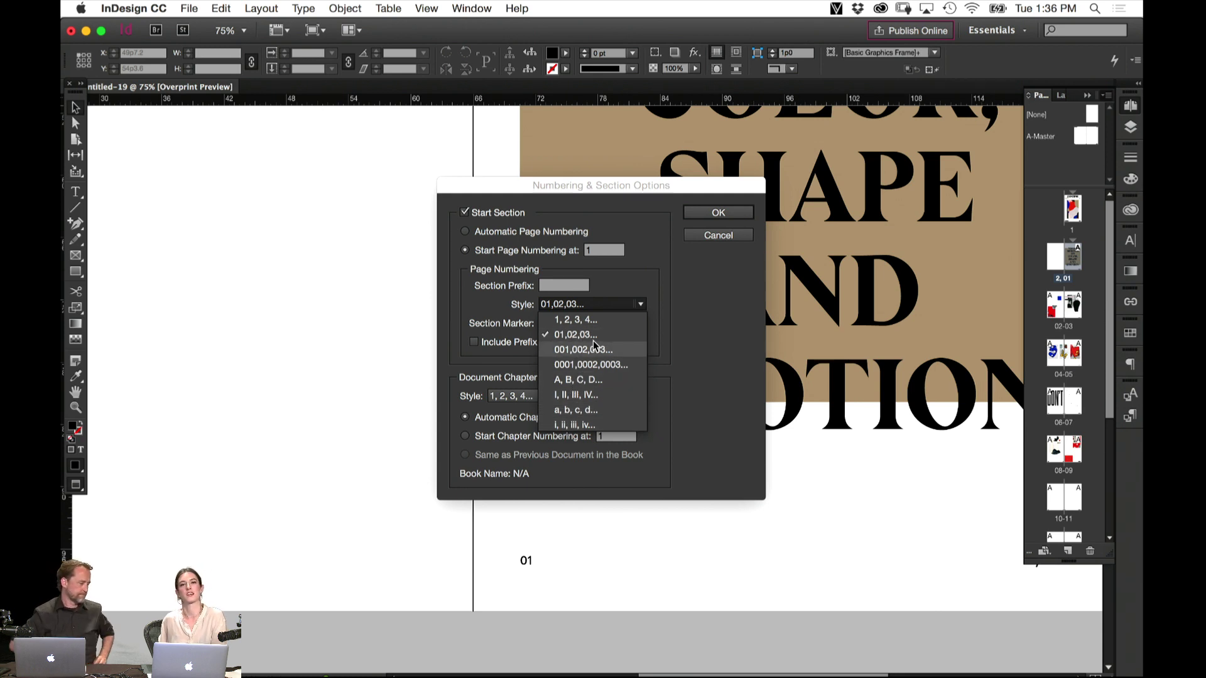
left_click(753, 289)
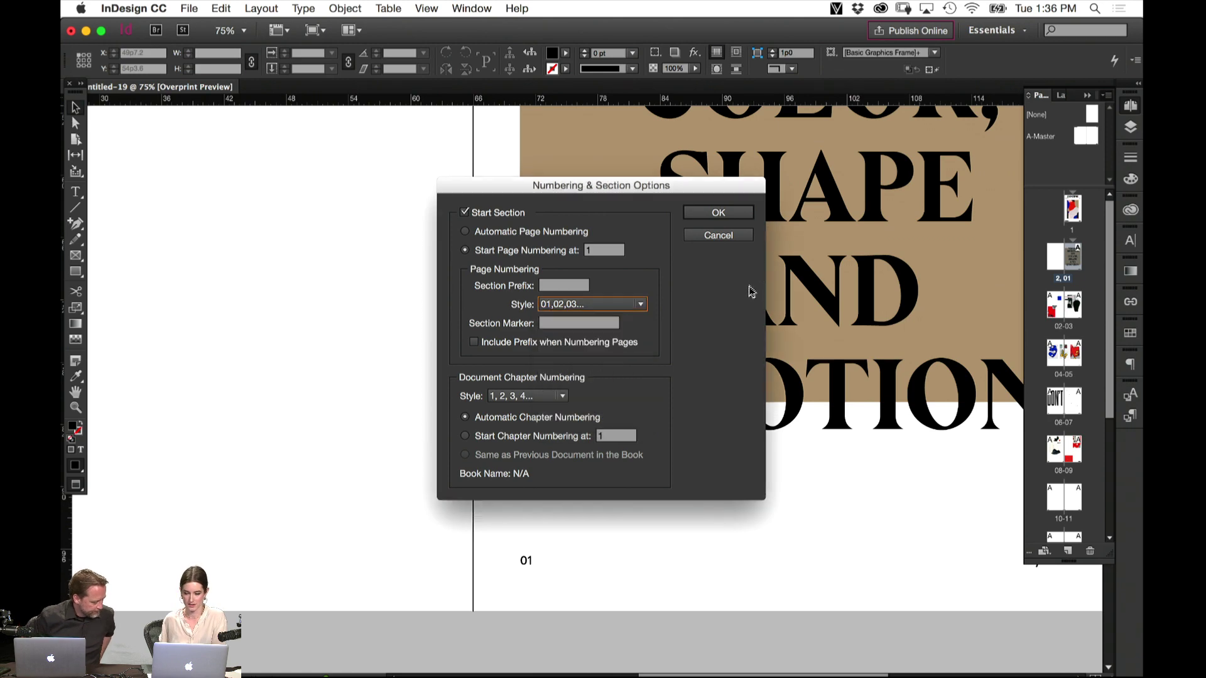
left_click(746, 235)
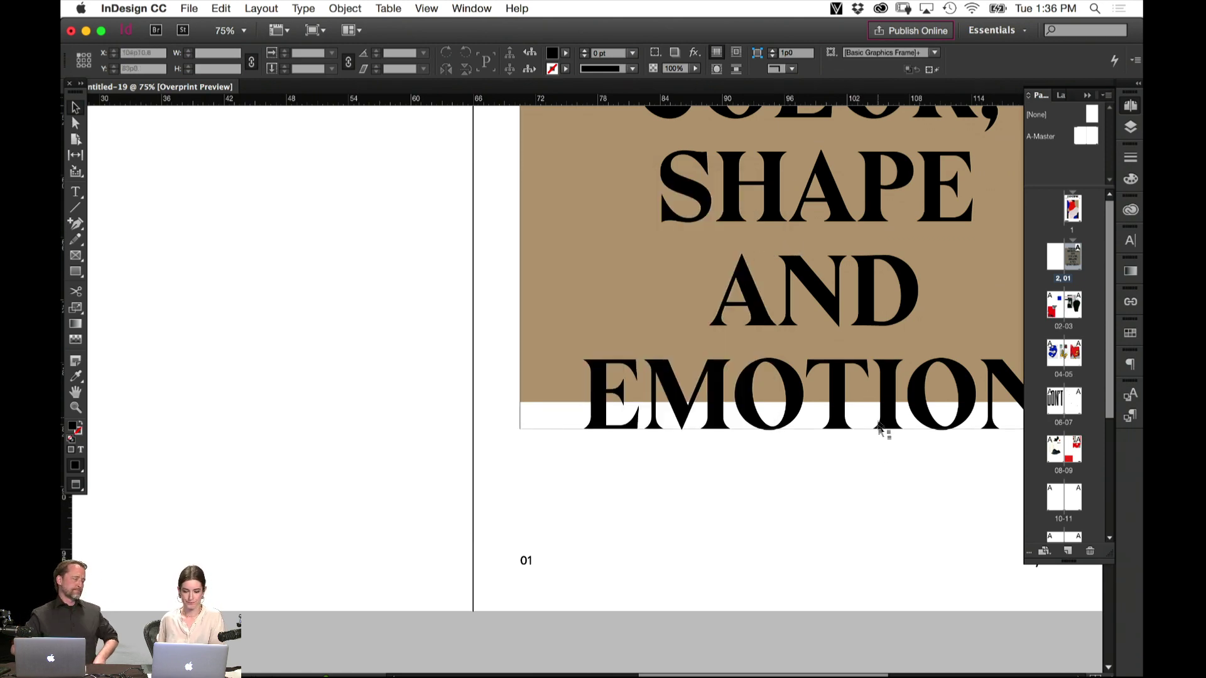
Review the page numbers and footers on the spreads from 02-03 through 08-09
scroll(840, 514, "down", 15)
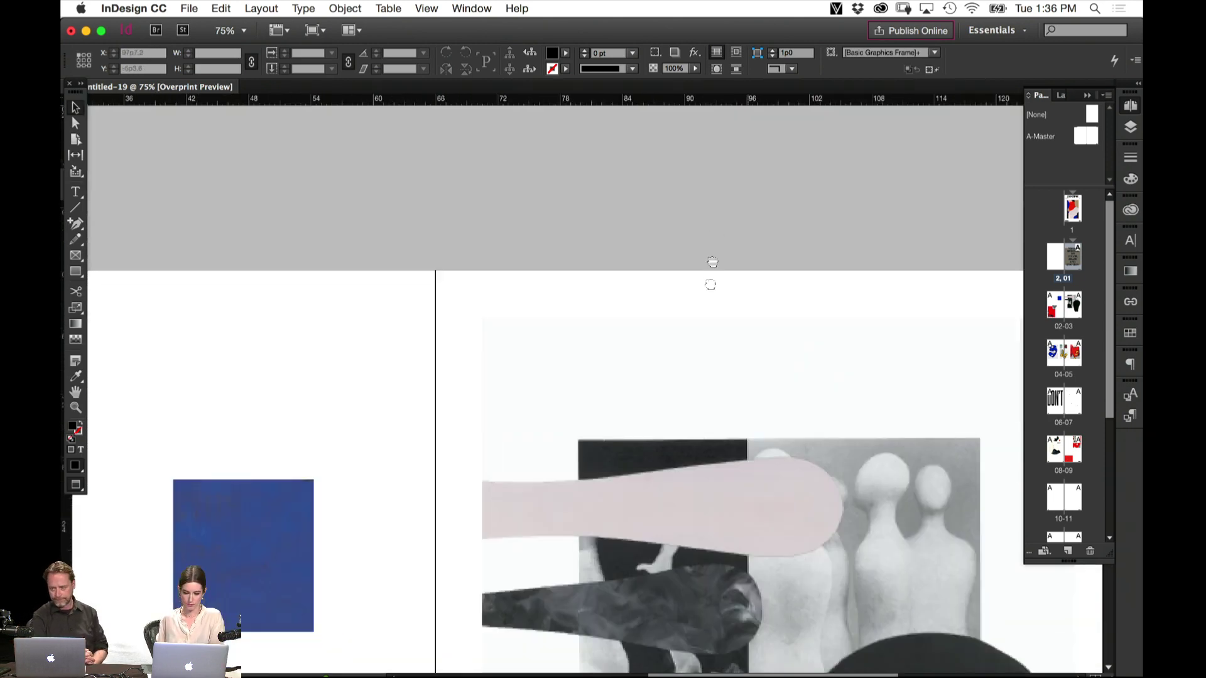
scroll(656, 338, "down", 10)
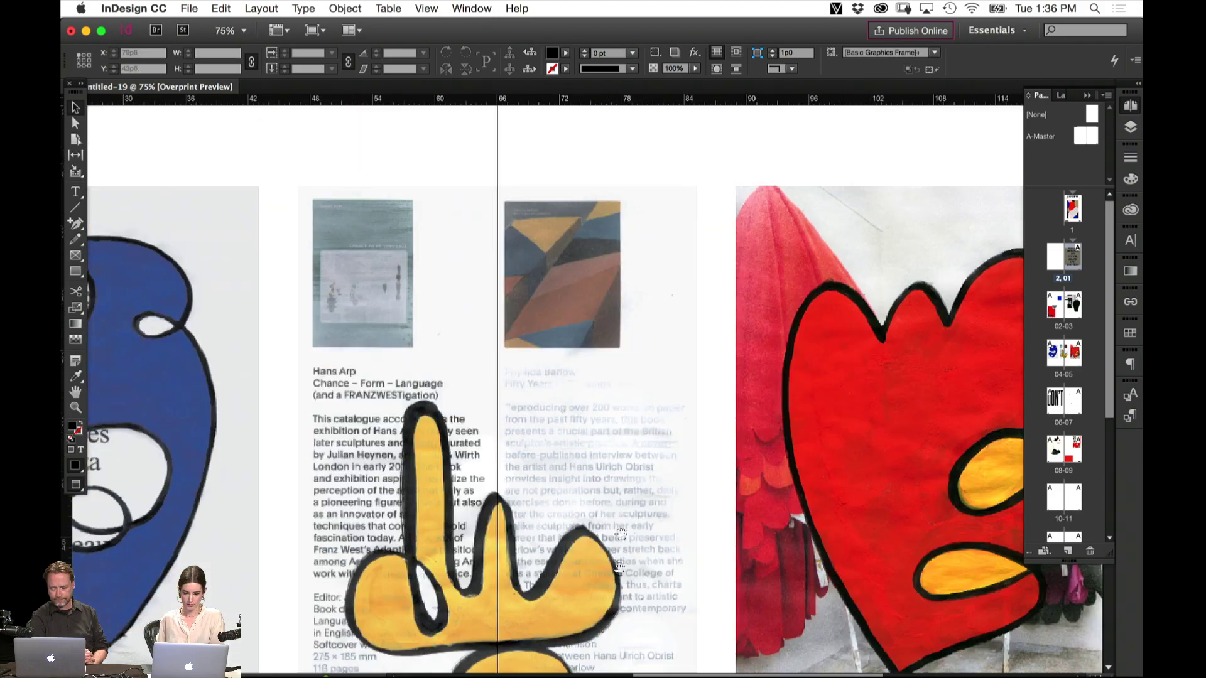
key("super+minus")
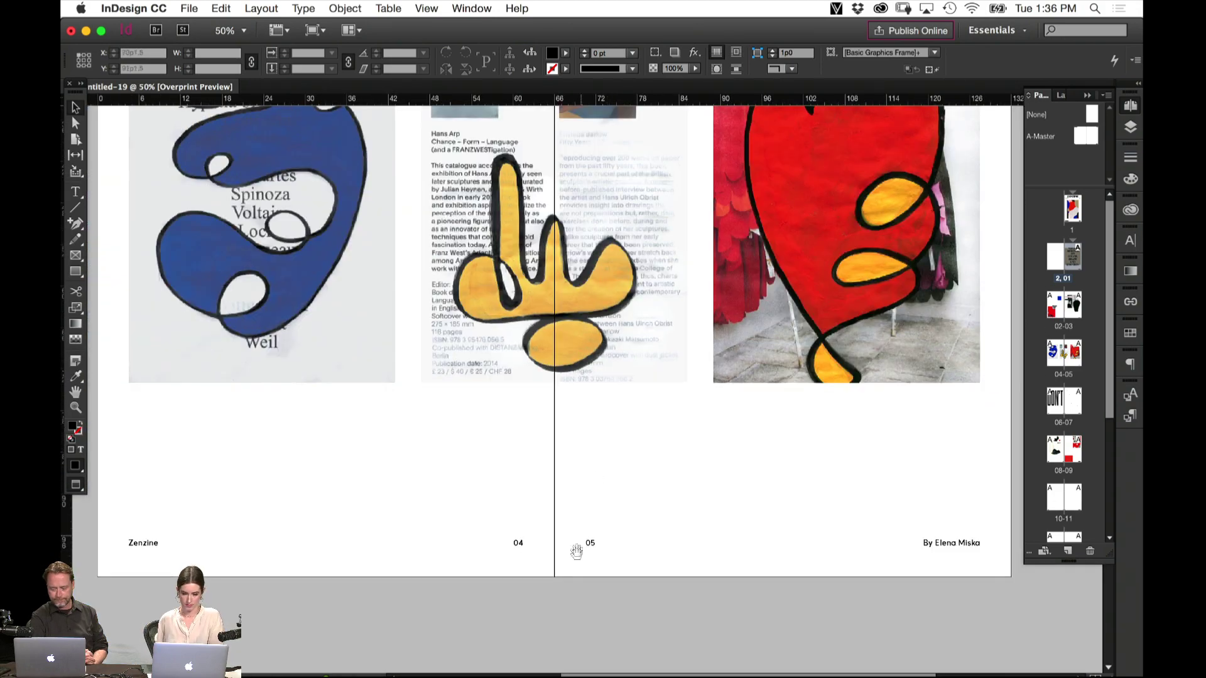
scroll(574, 553, "down", 10)
scroll(565, 221, "down", 10)
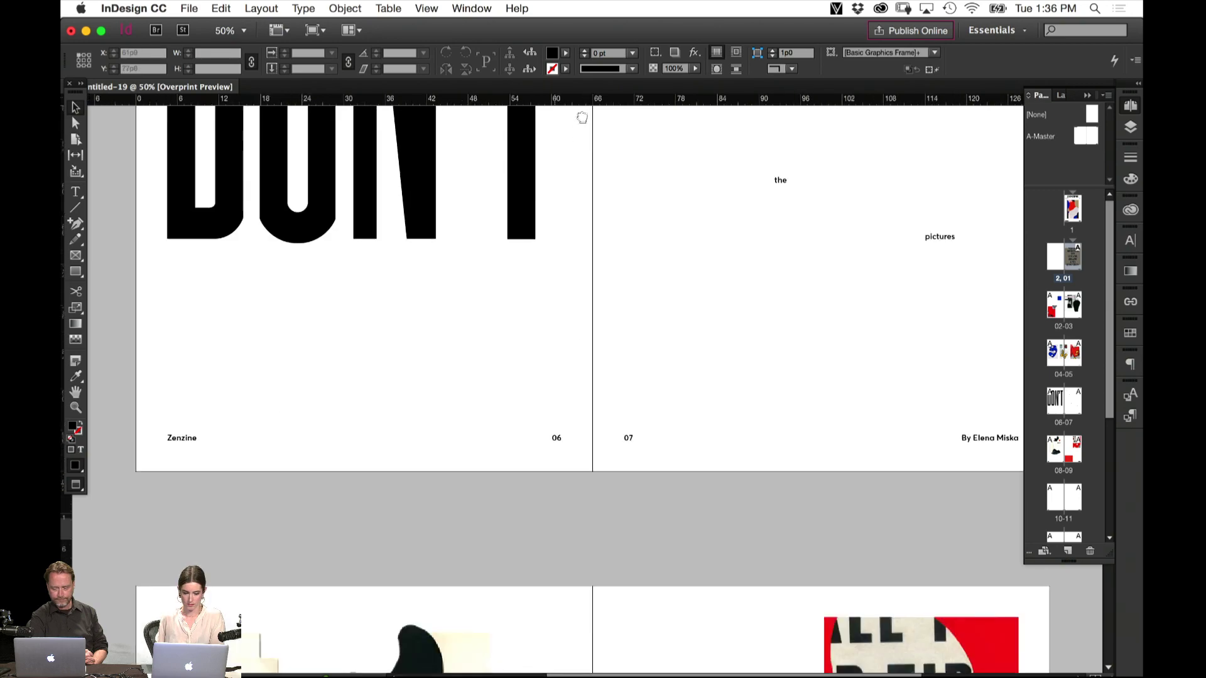
scroll(504, 468, "down", 4)
scroll(505, 468, "right", 4)
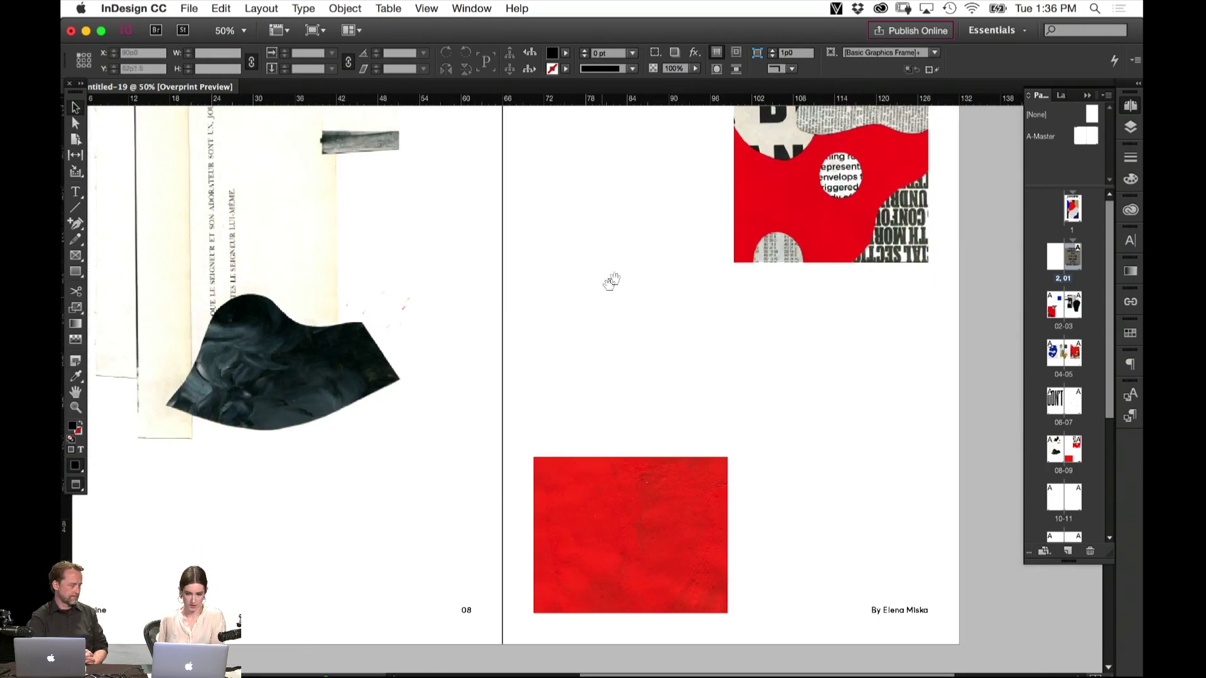
scroll(576, 320, "down", 4)
scroll(576, 320, "left", 3)
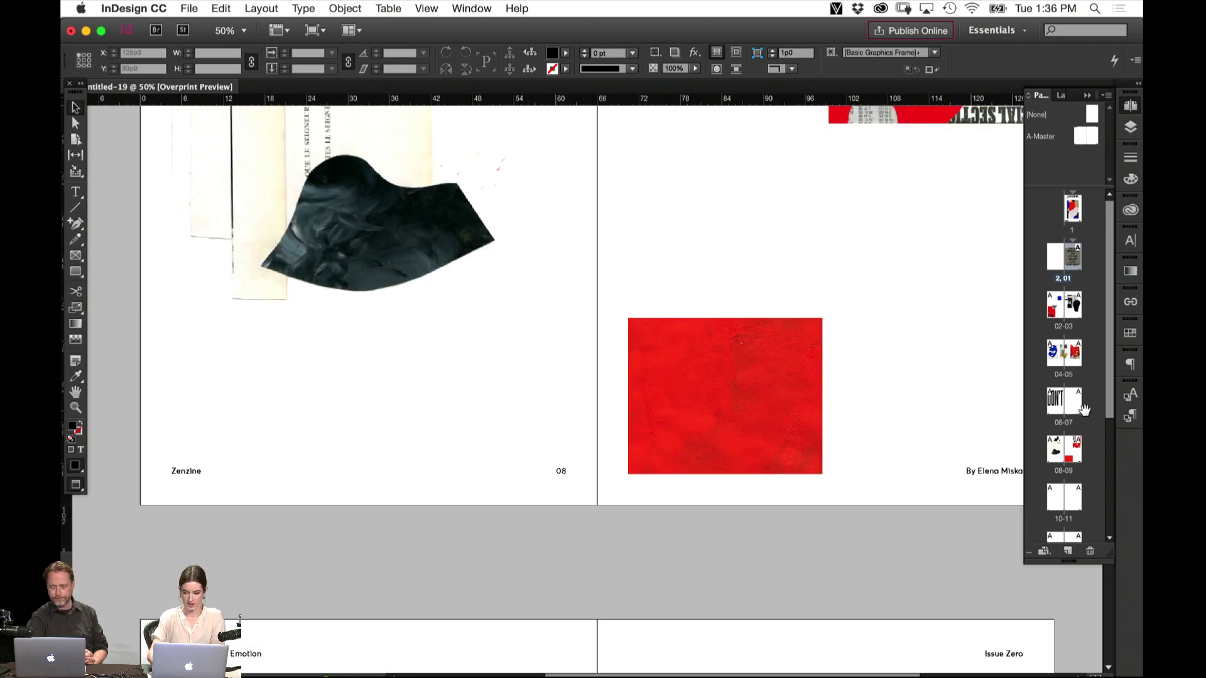
key("super+minus")
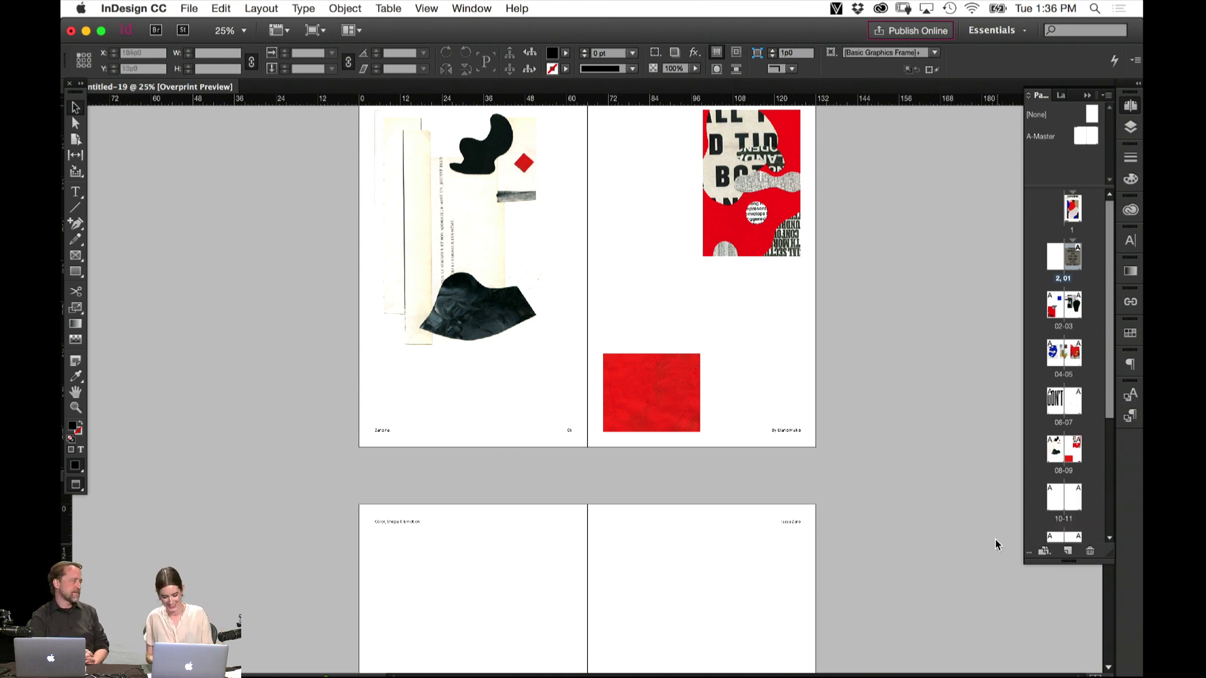
Go to the upper part of blank page 10 and show the guides
double_click(1055, 496)
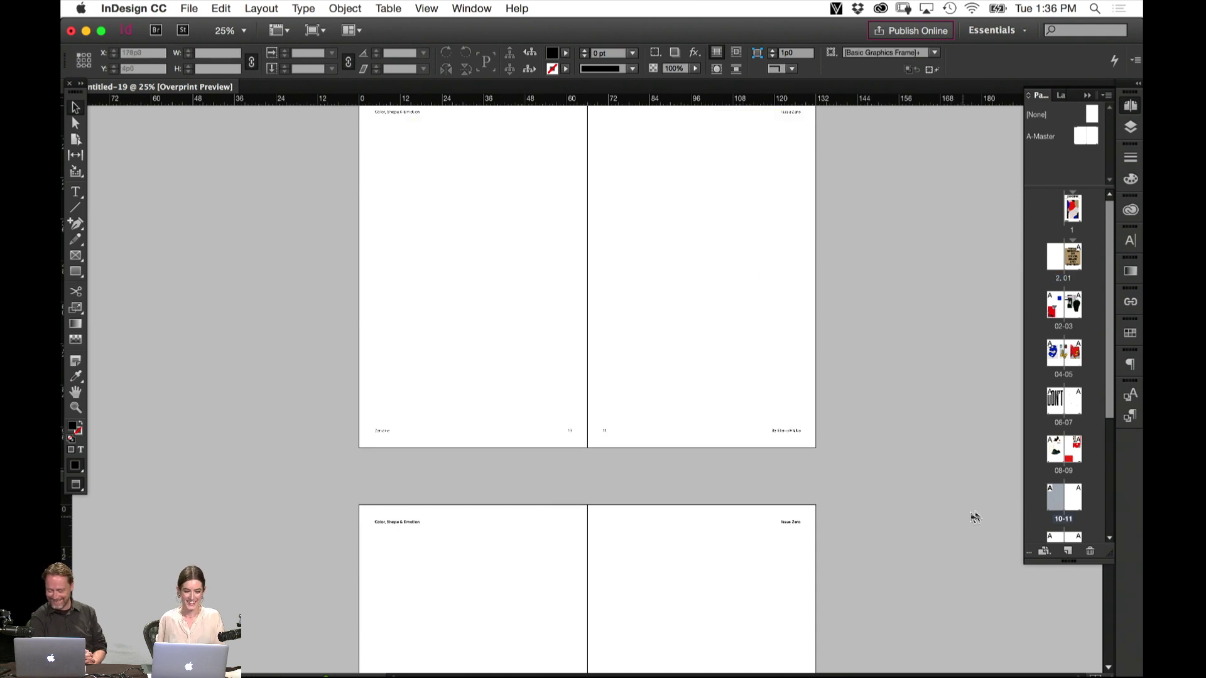
scroll(471, 396, "up", 10)
scroll(481, 460, "down", 4)
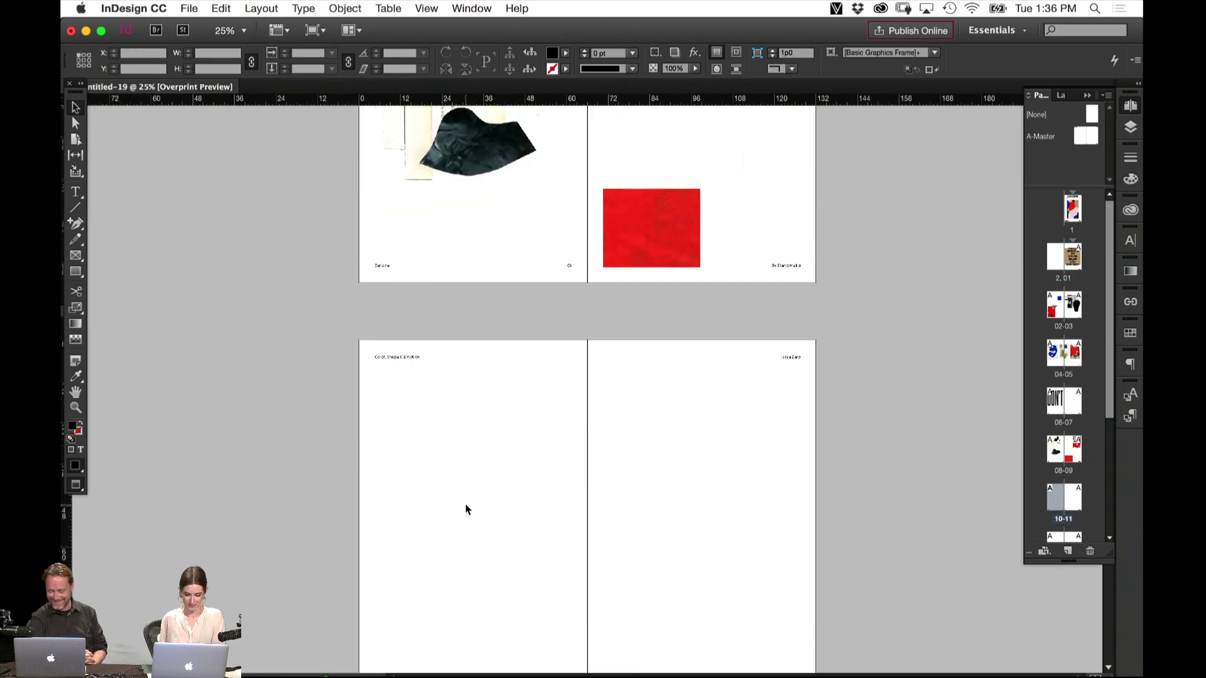
key("super+equal")
key("super+equal")
key("super+equal")
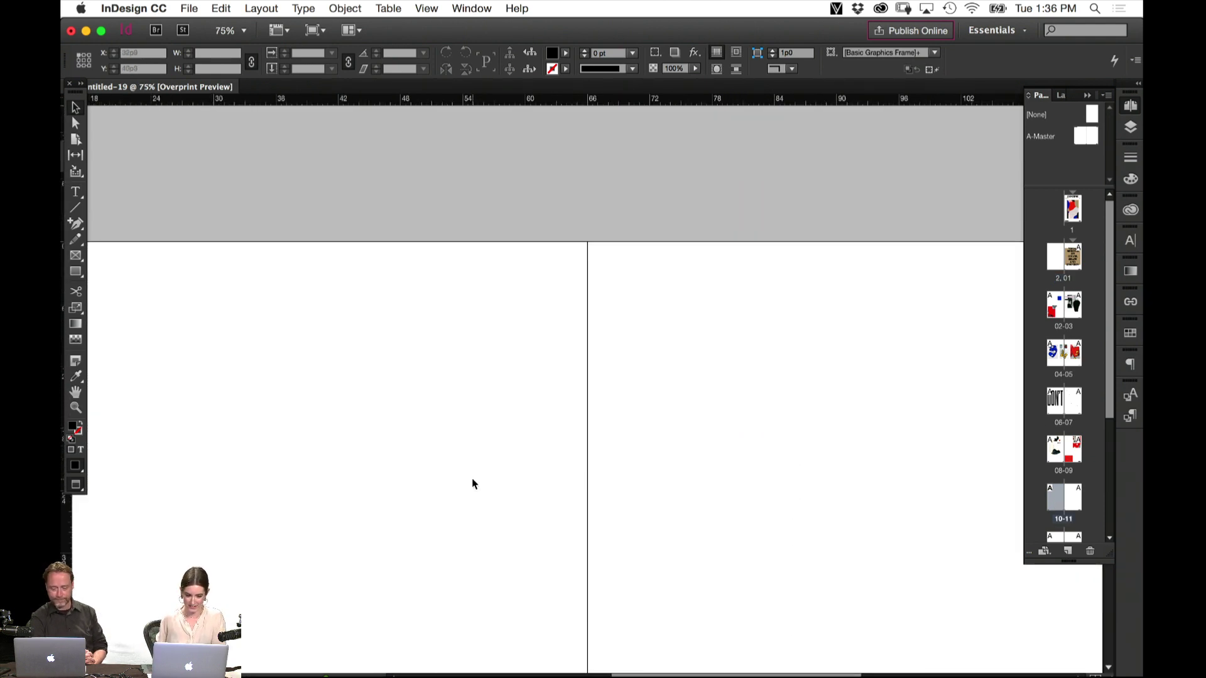
left_click_drag(490, 477, 635, 452)
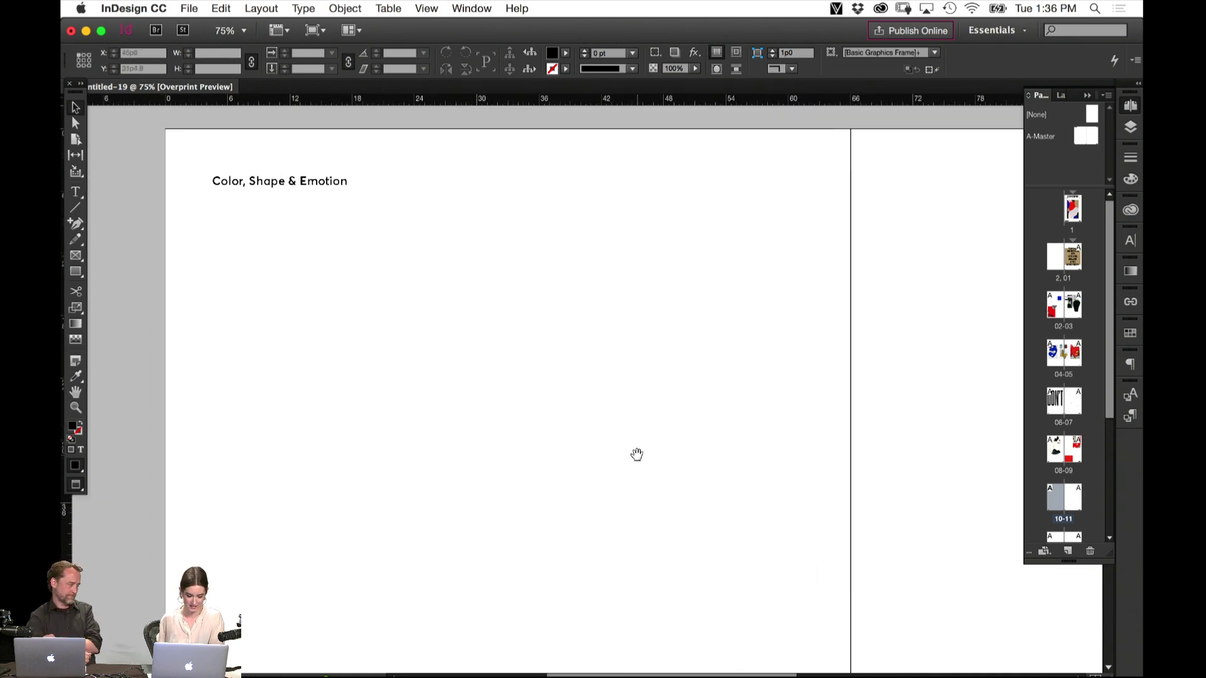
key("super+semicolon")
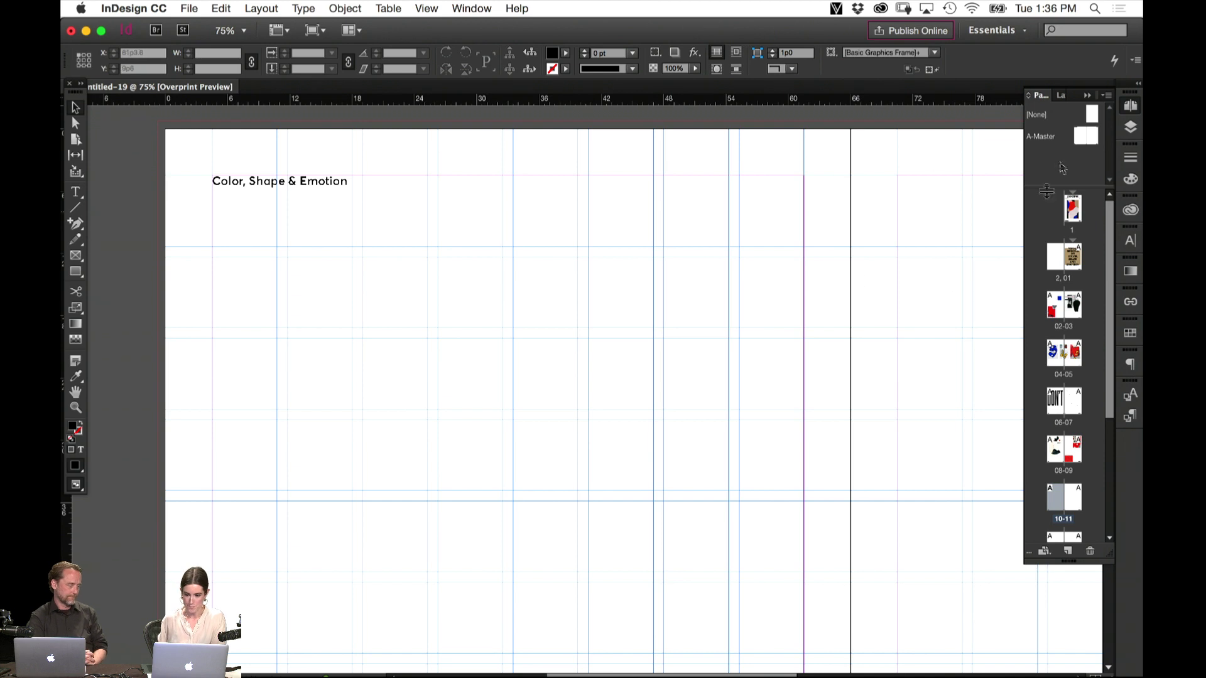
left_click(1087, 97)
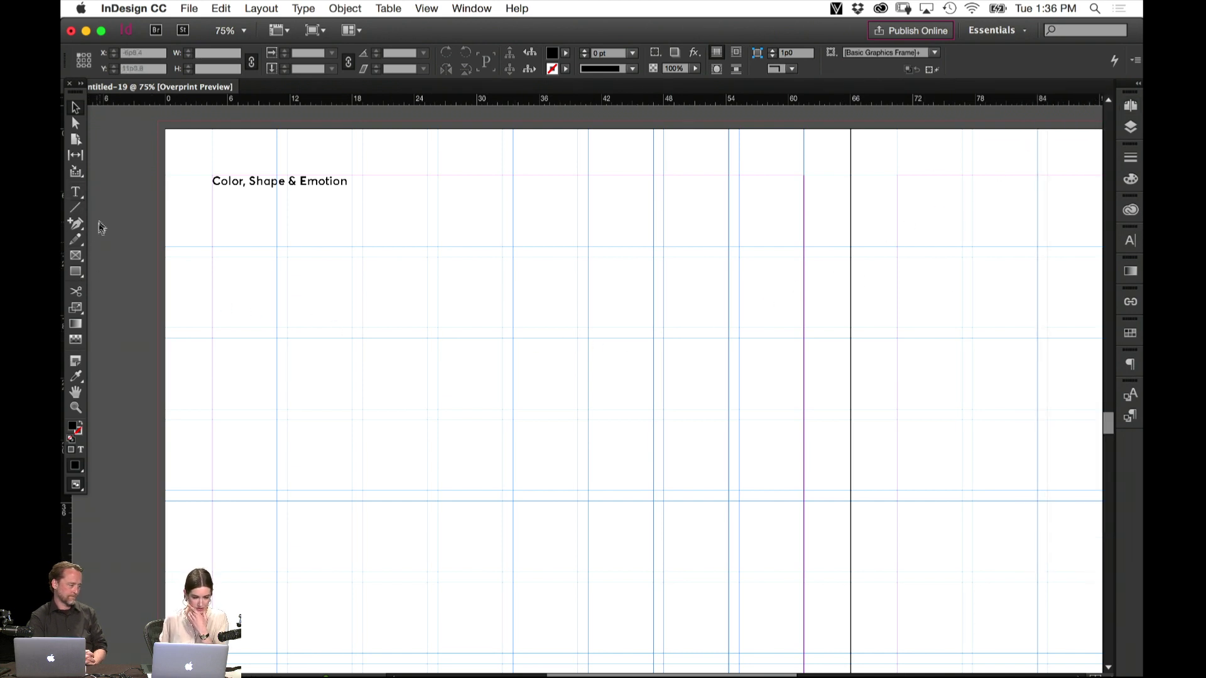
Start a Pen tool path at the left margin of page 10, below the Color, Shape & Emotion heading, with a 1 pt stroke
left_click(76, 227)
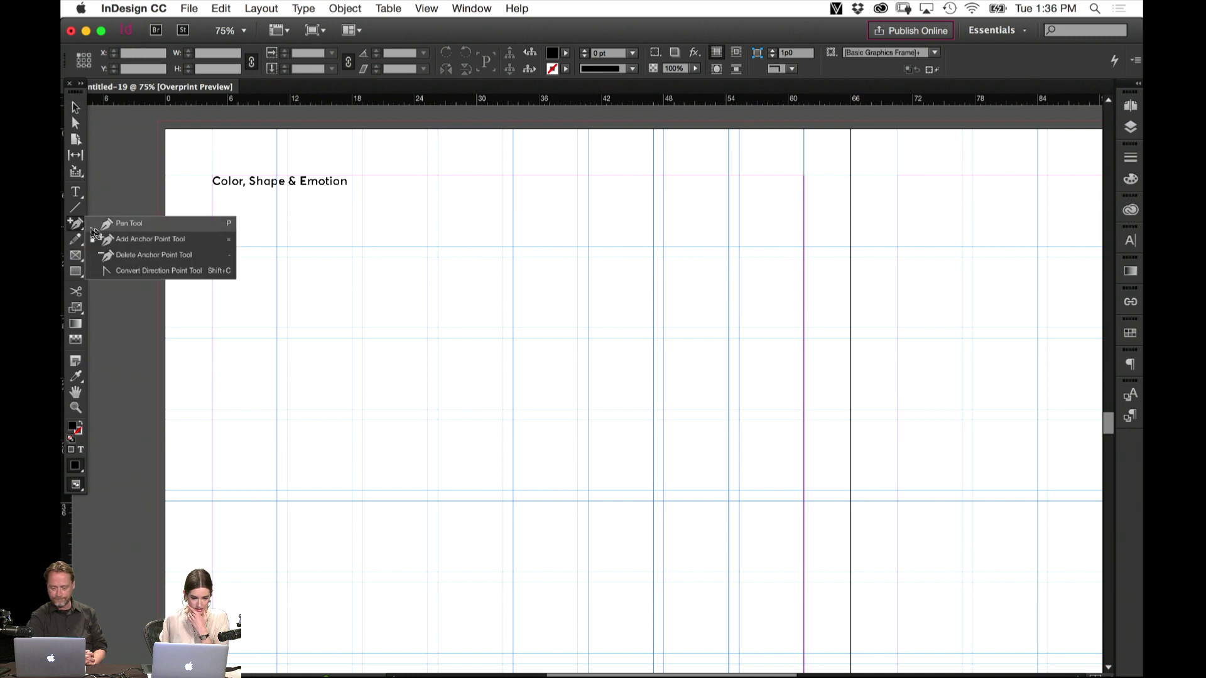
left_click(95, 235)
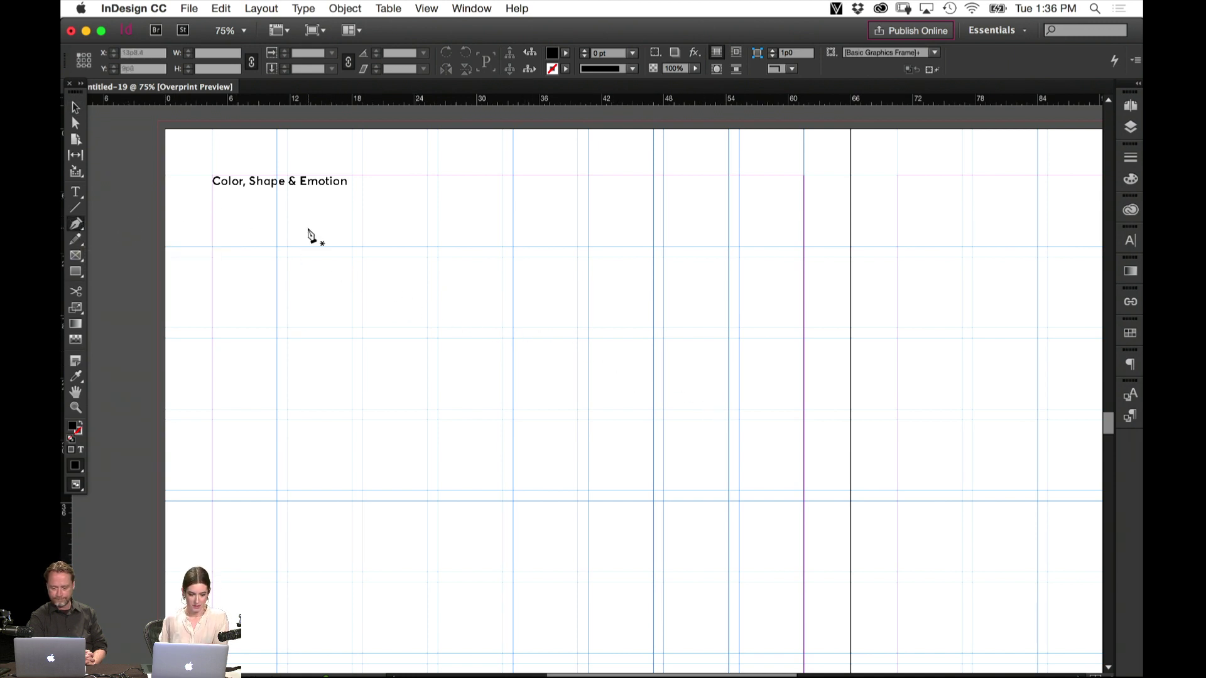
left_click(212, 257)
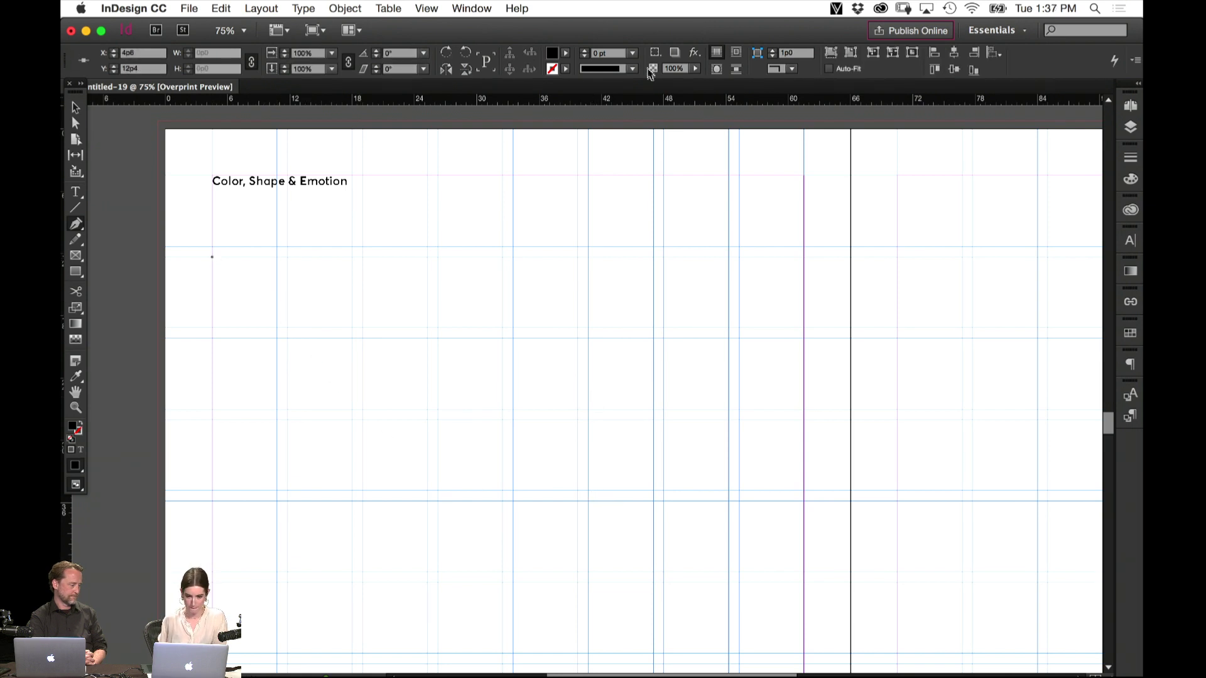
left_click(633, 53)
left_click(631, 129)
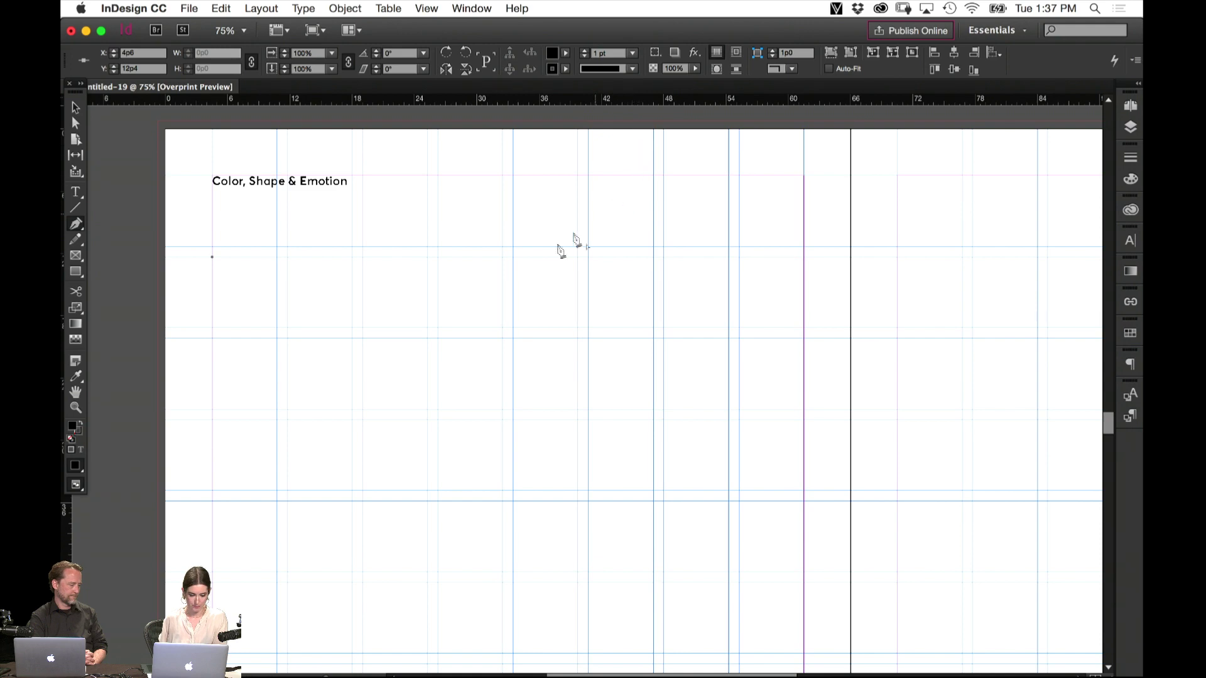
Continue the path as a smooth curve down across page 10, through a small loop, and over the spine onto page 11
key("super+minus")
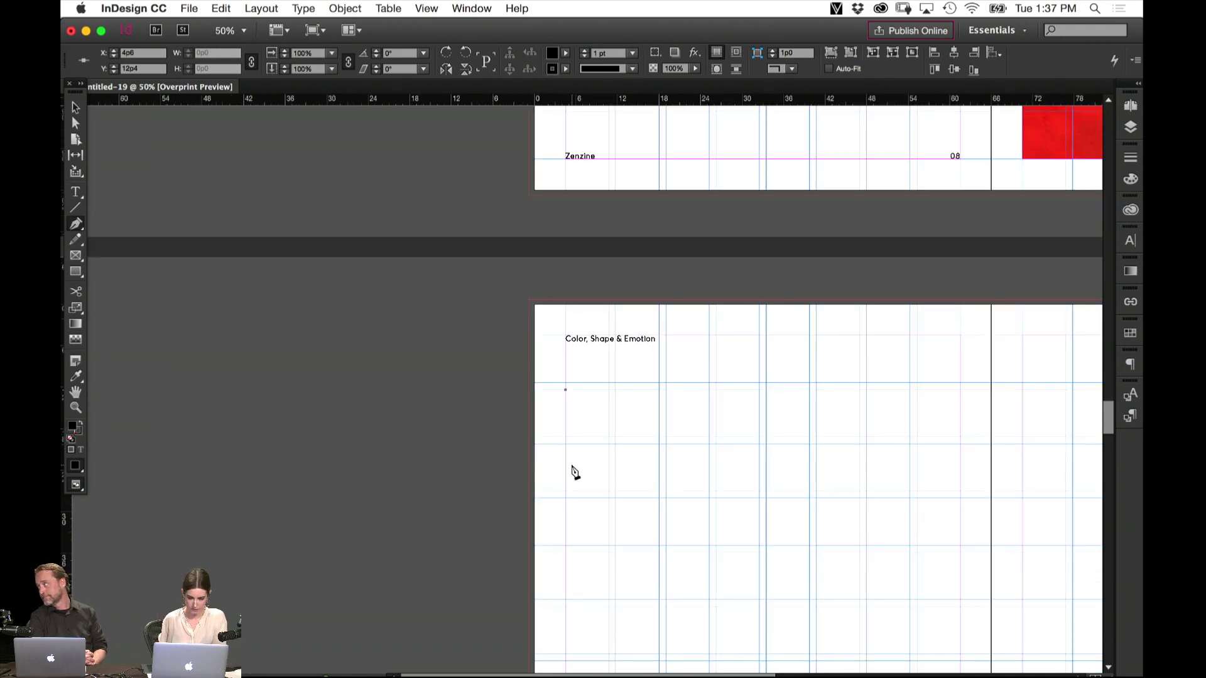
scroll(574, 412, "right", 6)
scroll(574, 412, "down", 3)
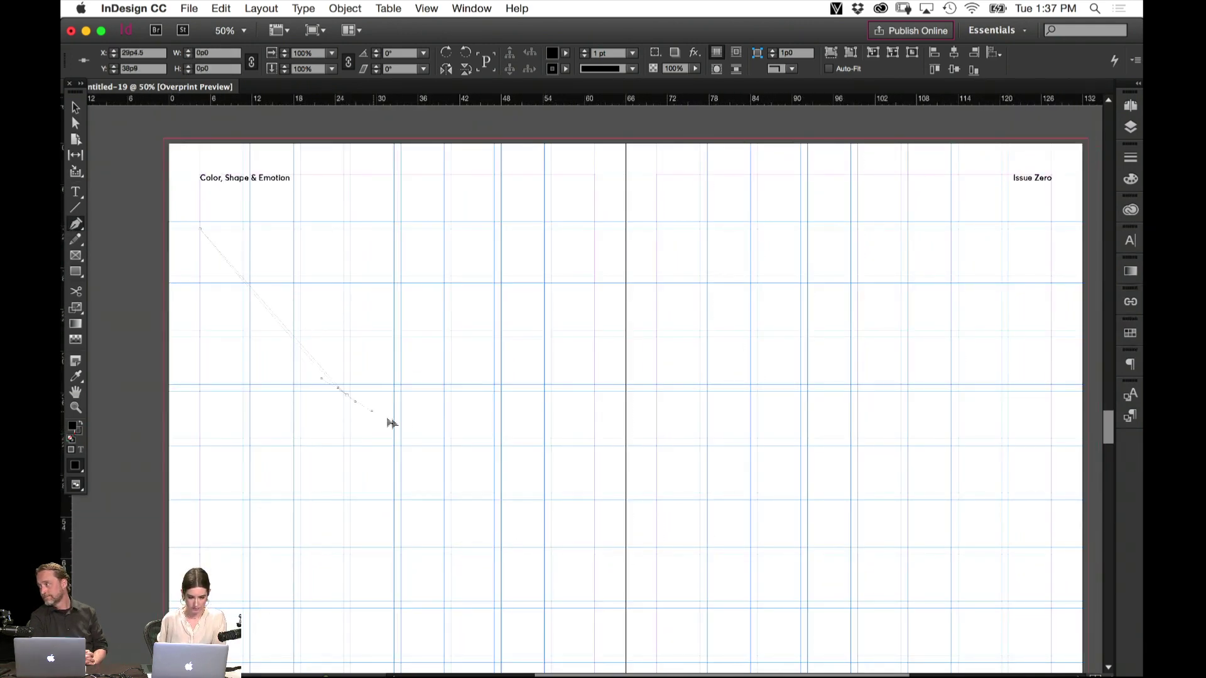
left_click_drag(347, 395, 450, 415)
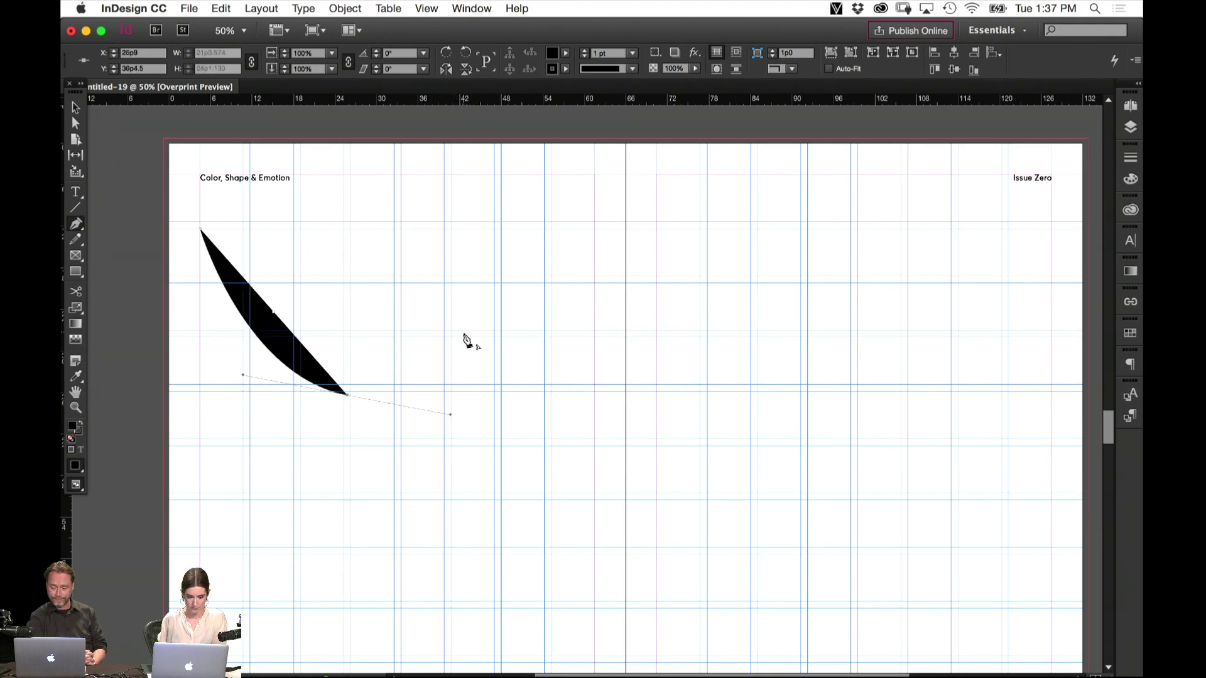
left_click_drag(465, 330, 456, 293)
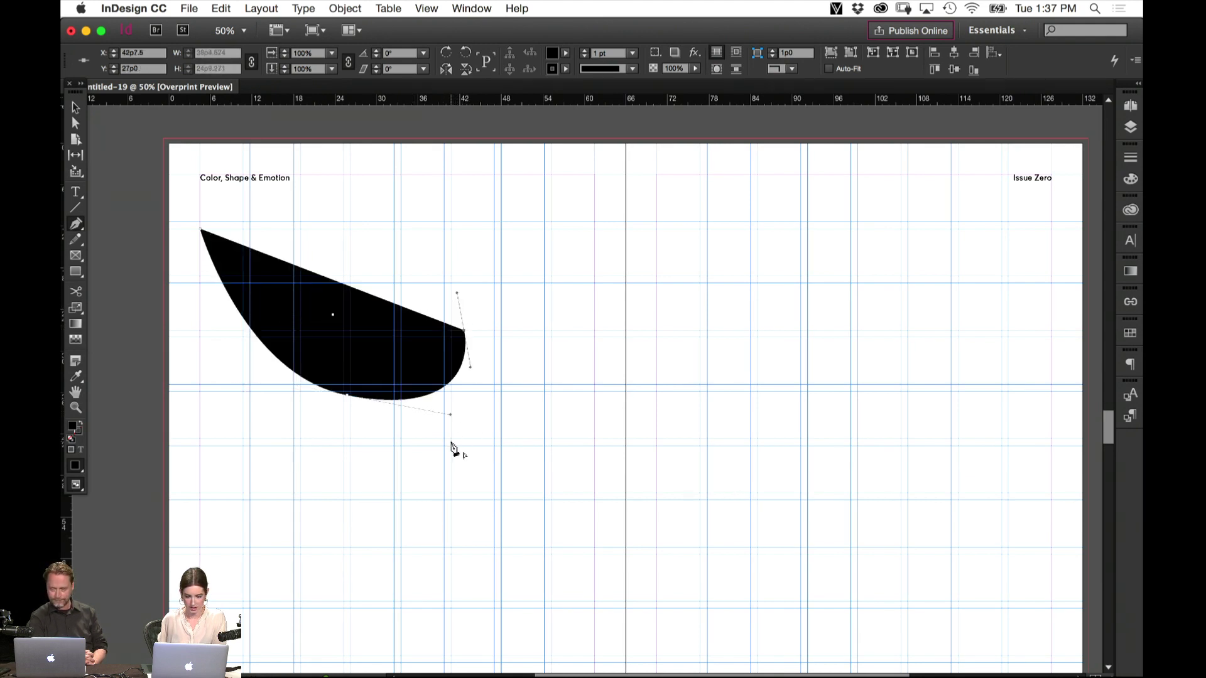
left_click_drag(451, 445, 532, 570)
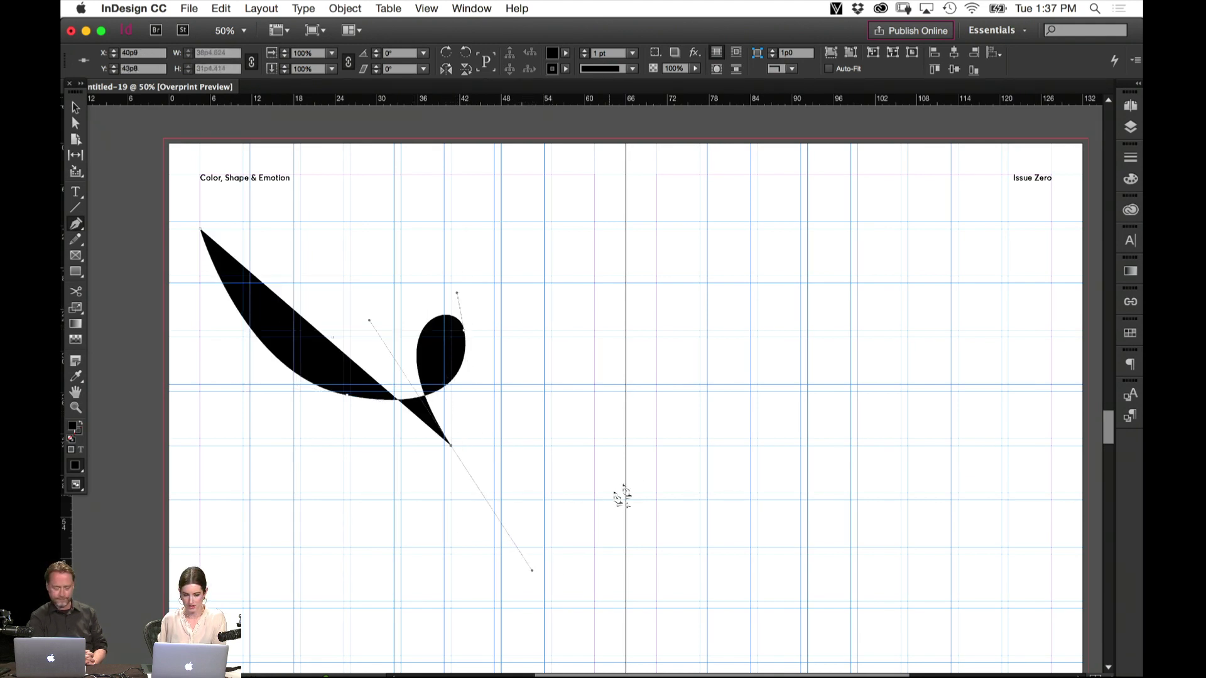
left_click_drag(685, 457, 739, 489)
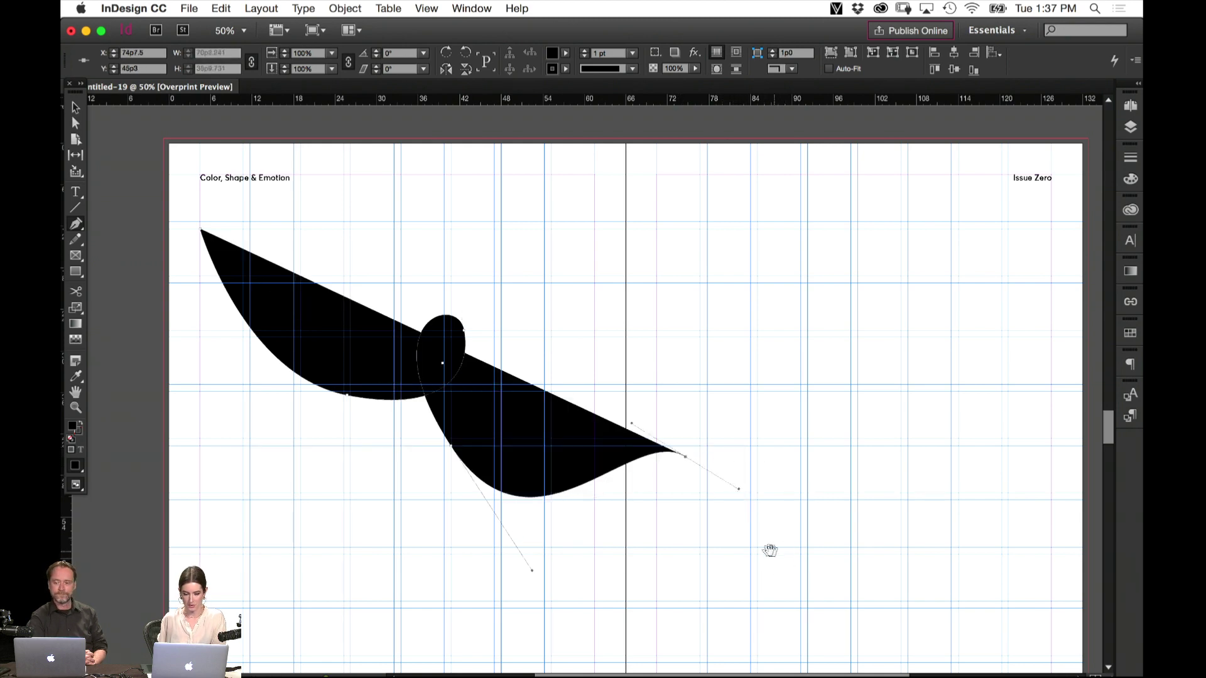
Extend the path across page 11 through a dip and a tall peak, ending at the outer margin just above the author footer
left_click_drag(770, 550, 561, 408)
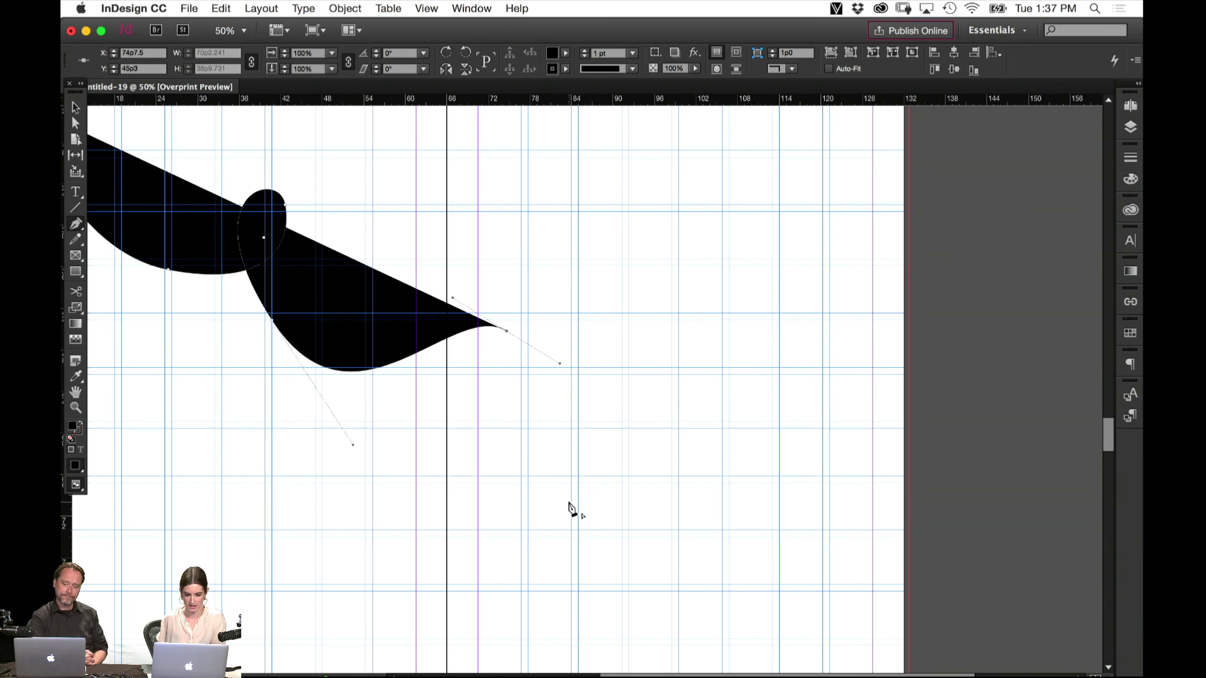
left_click_drag(614, 493, 690, 525)
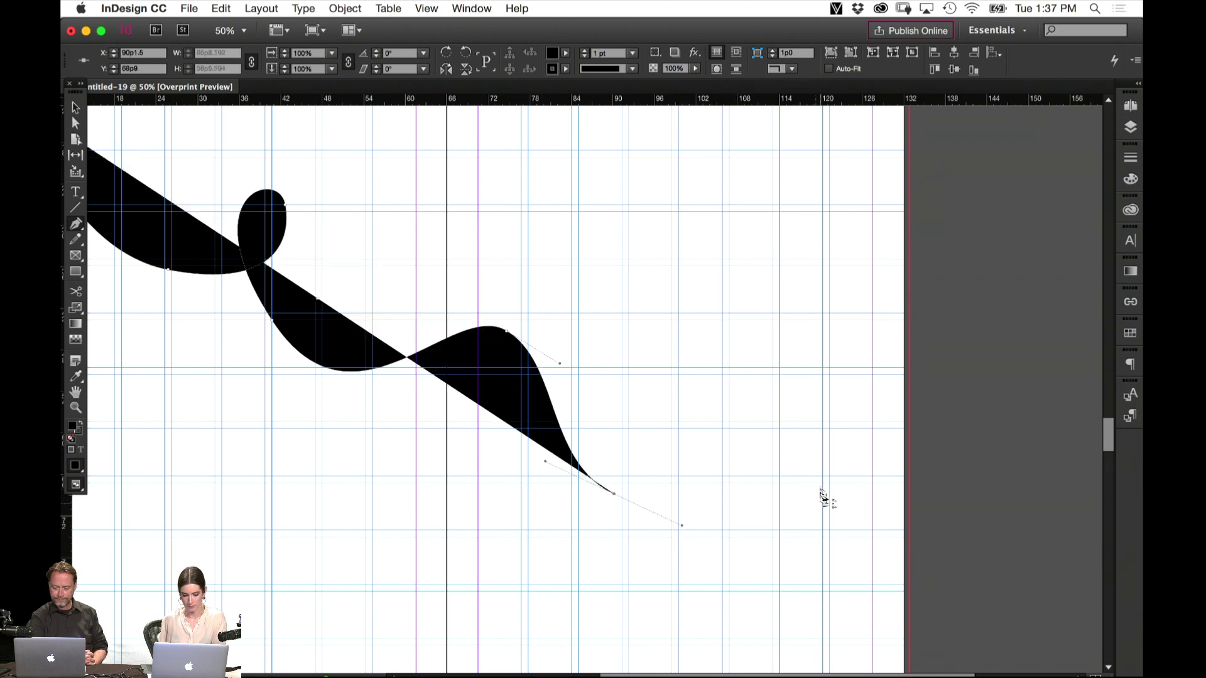
key("super+z")
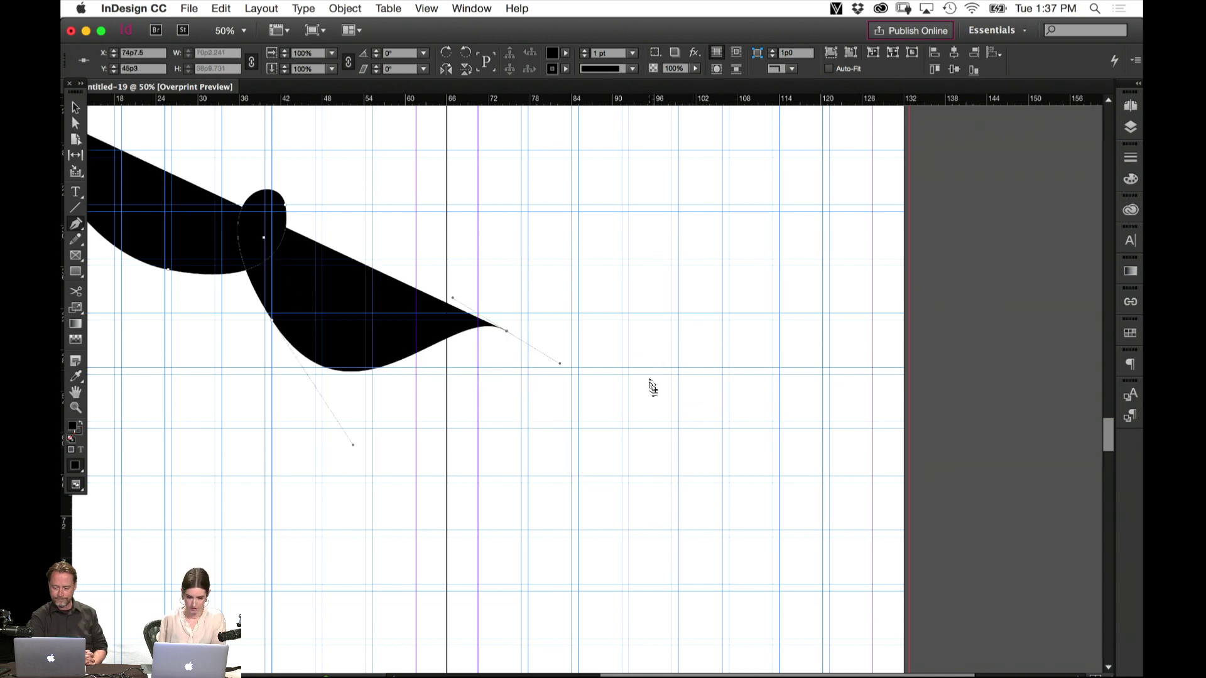
left_click_drag(646, 418, 712, 398)
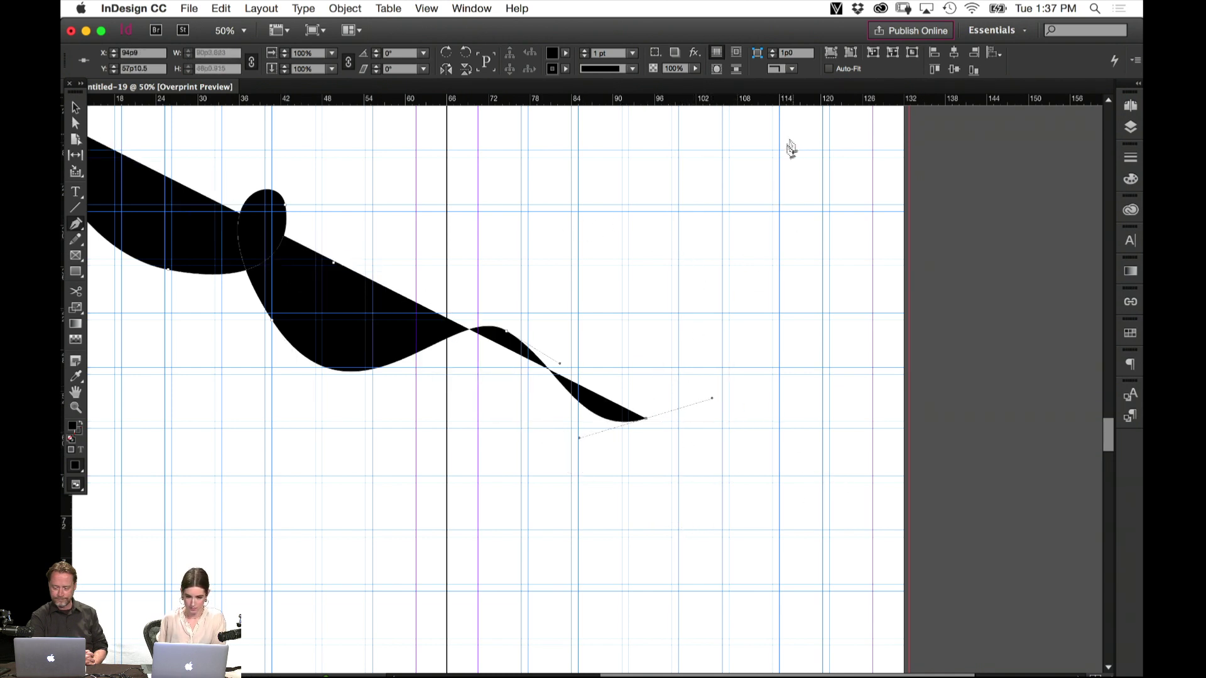
left_click_drag(770, 192, 844, 184)
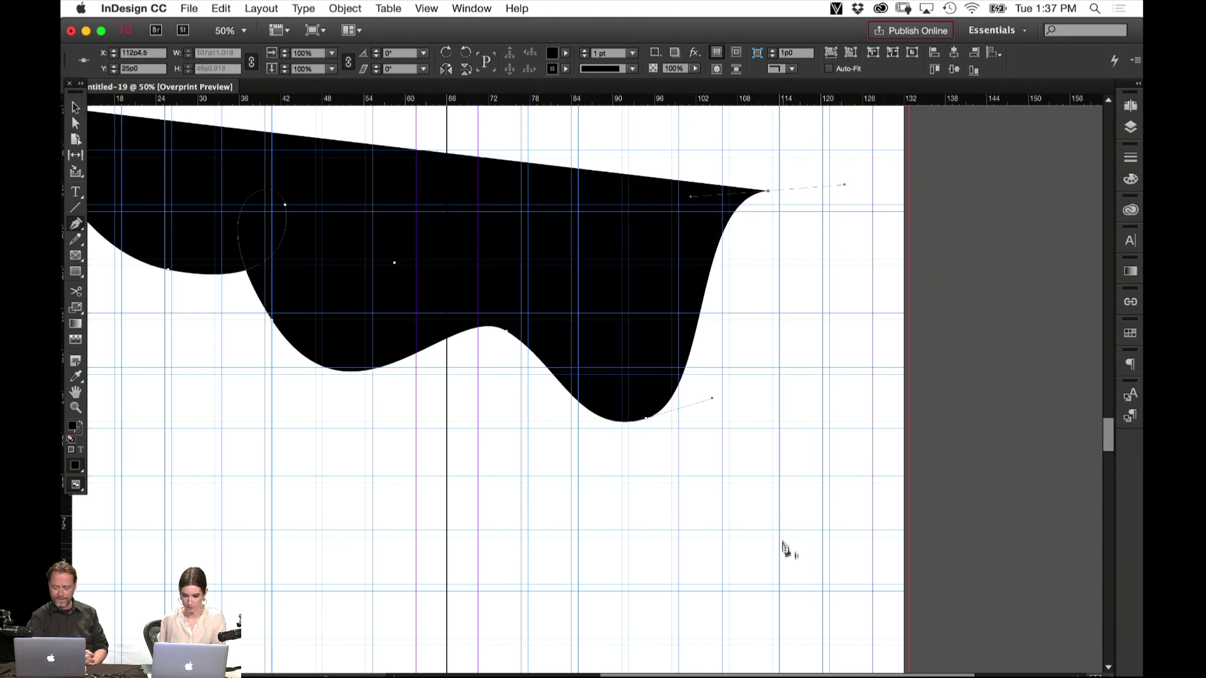
left_click_drag(796, 540, 838, 630)
left_click_drag(909, 544, 767, 395)
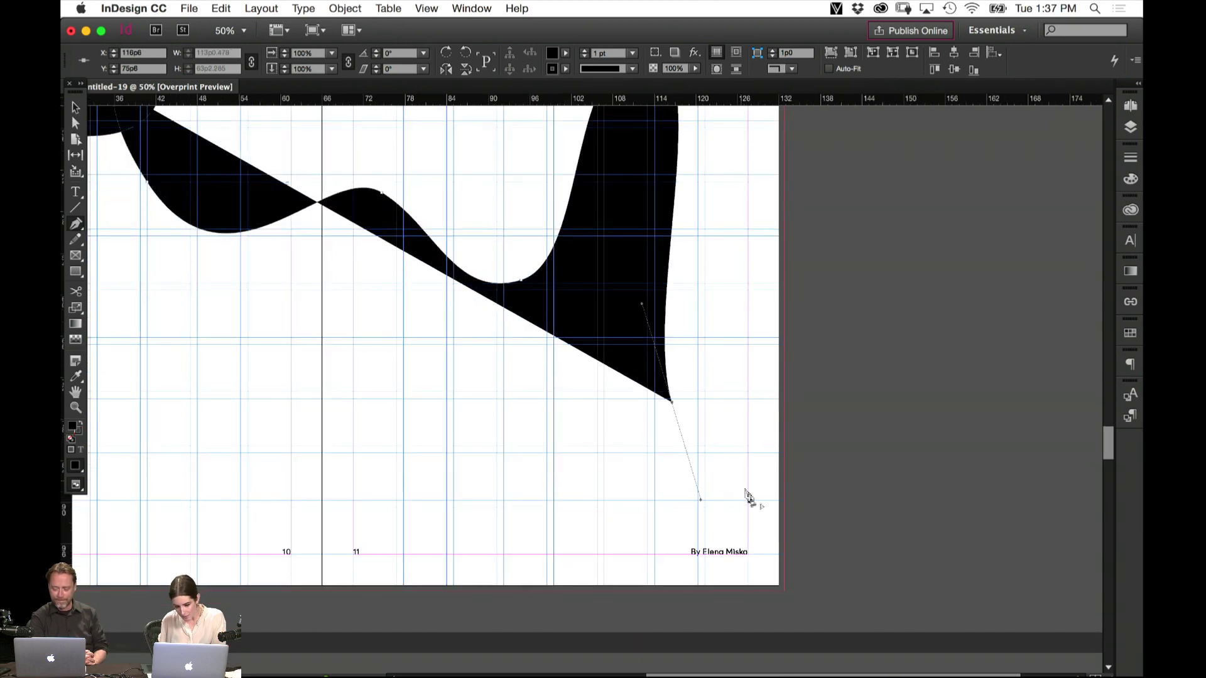
left_click_drag(748, 501, 761, 502)
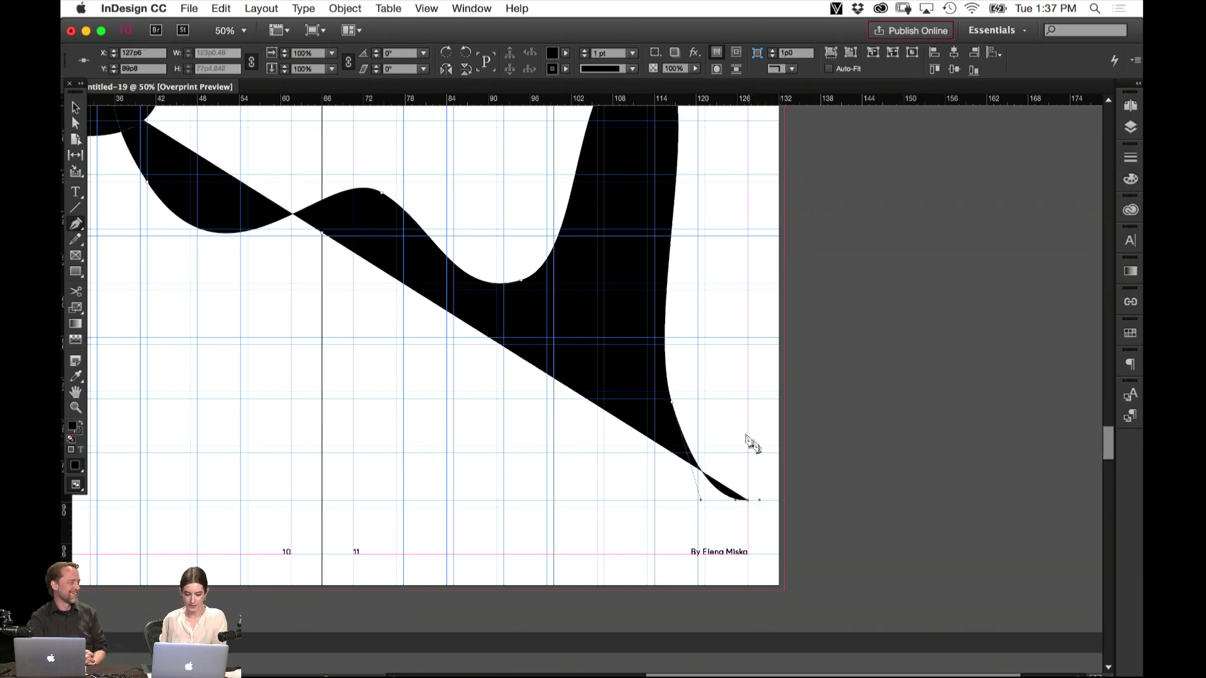
Set the curved path's fill to None so only its outline is drawn, and deselect it
key("a")
left_click_drag(737, 507, 741, 484)
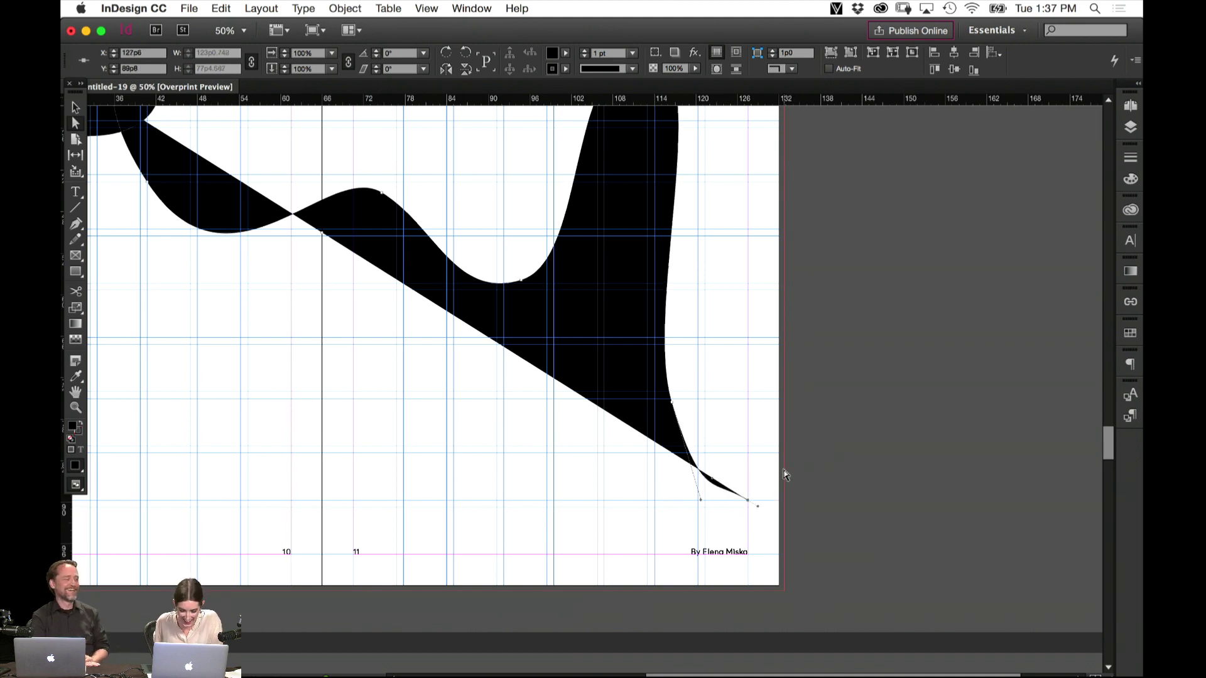
key("v")
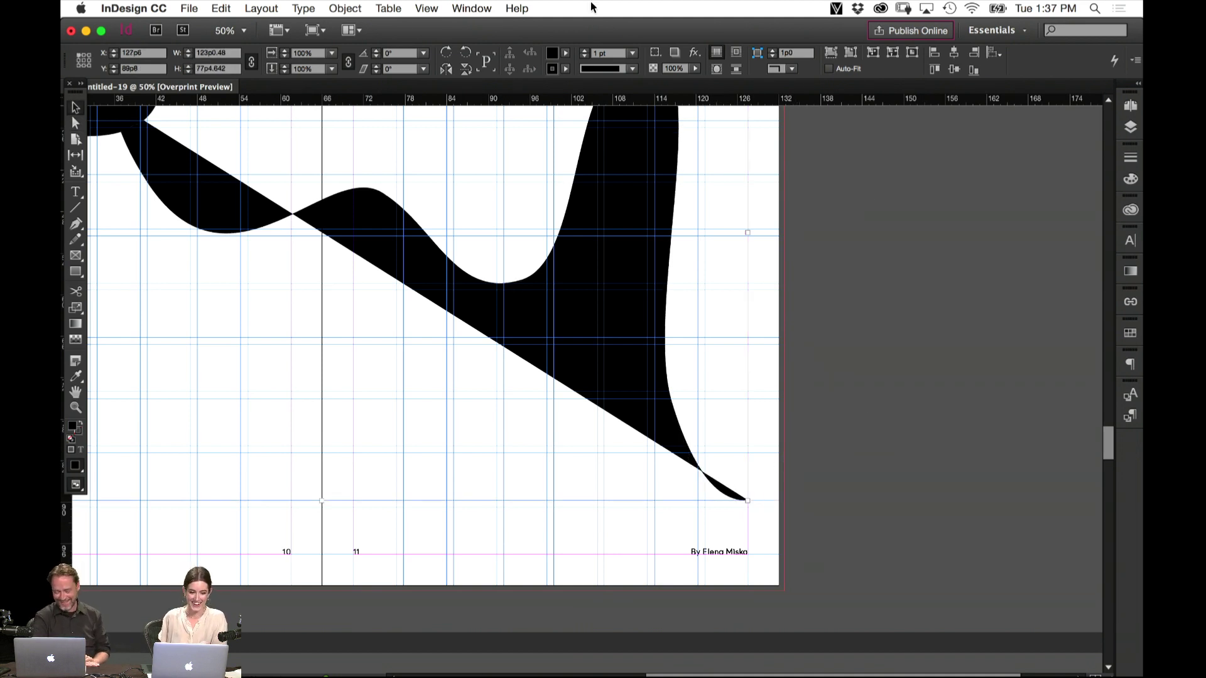
left_click(566, 54)
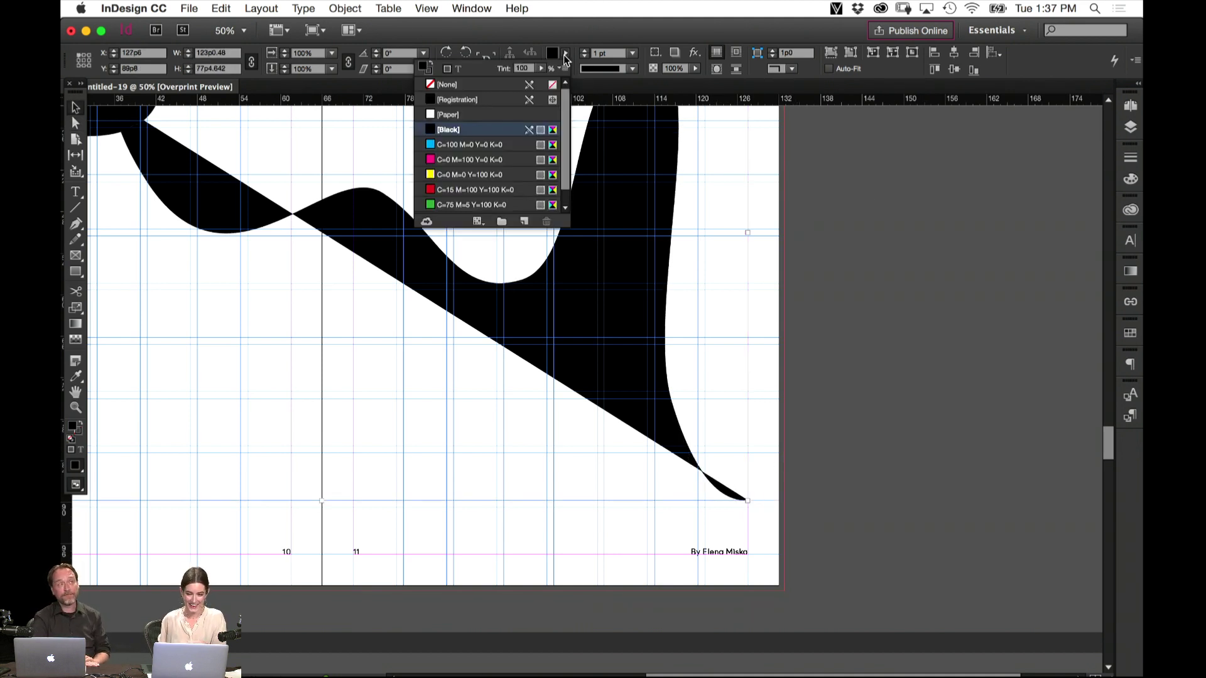
left_click(478, 84)
left_click(774, 248)
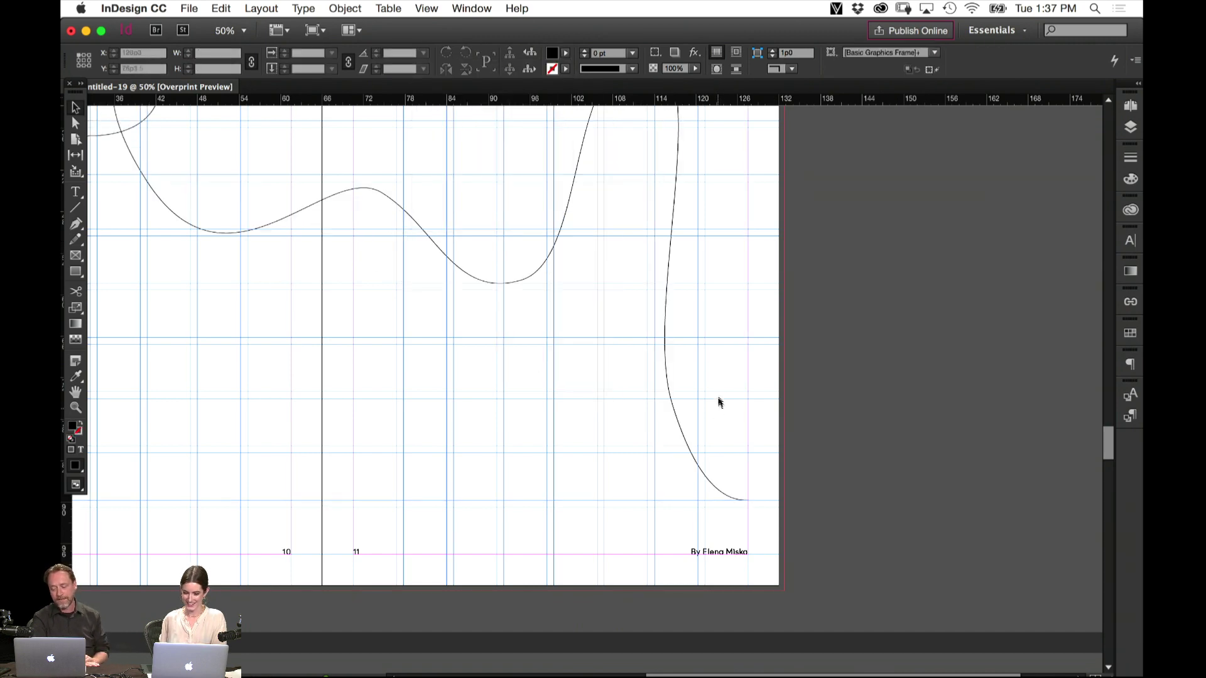
Select the curved line and set its stroke weight to 2 pt
left_click_drag(292, 248, 622, 532)
left_click_drag(522, 255, 437, 343)
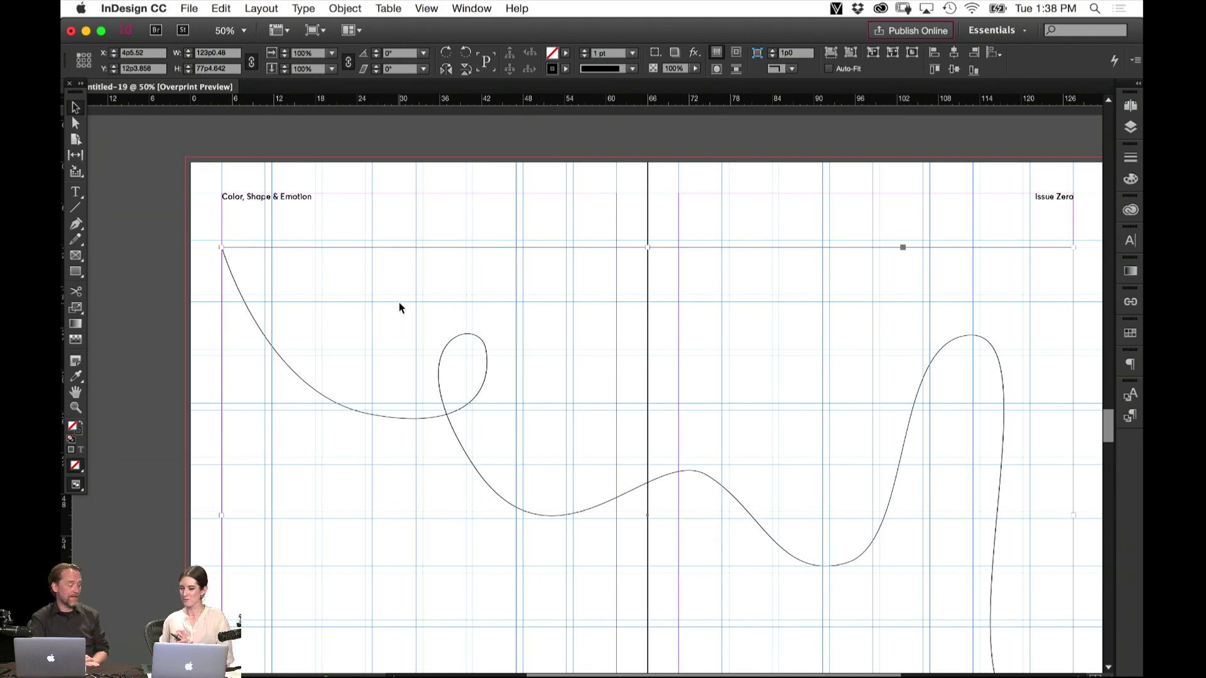
left_click(633, 54)
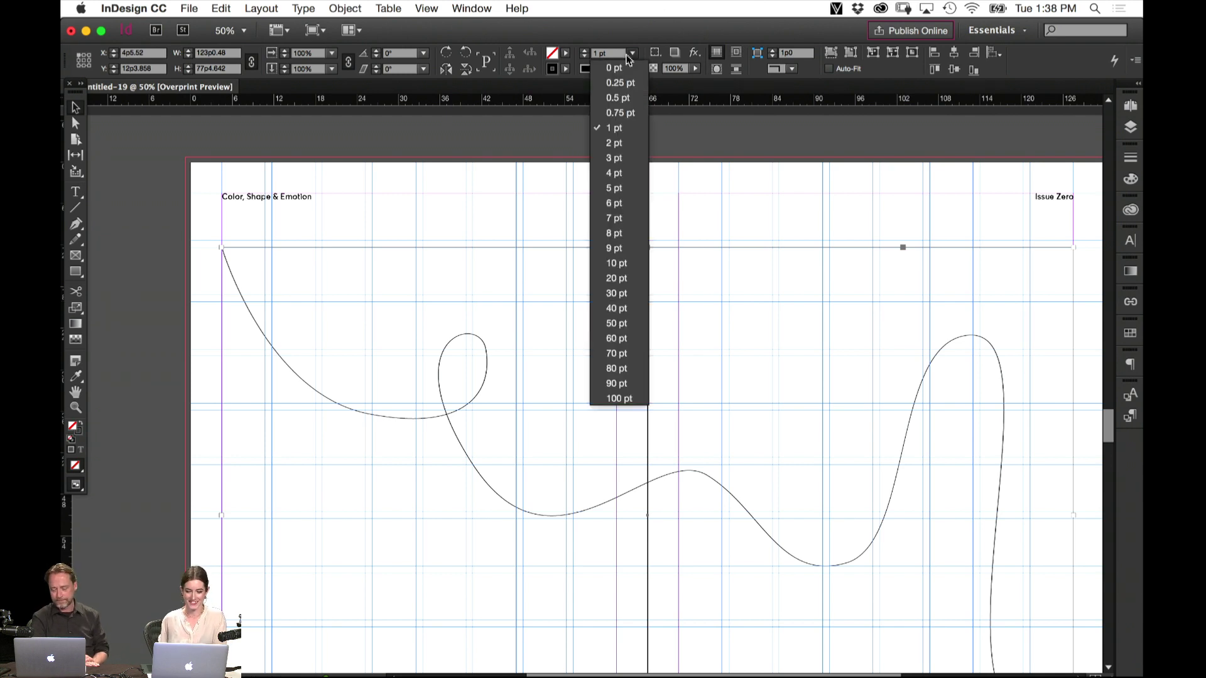
left_click(603, 145)
left_click(601, 177)
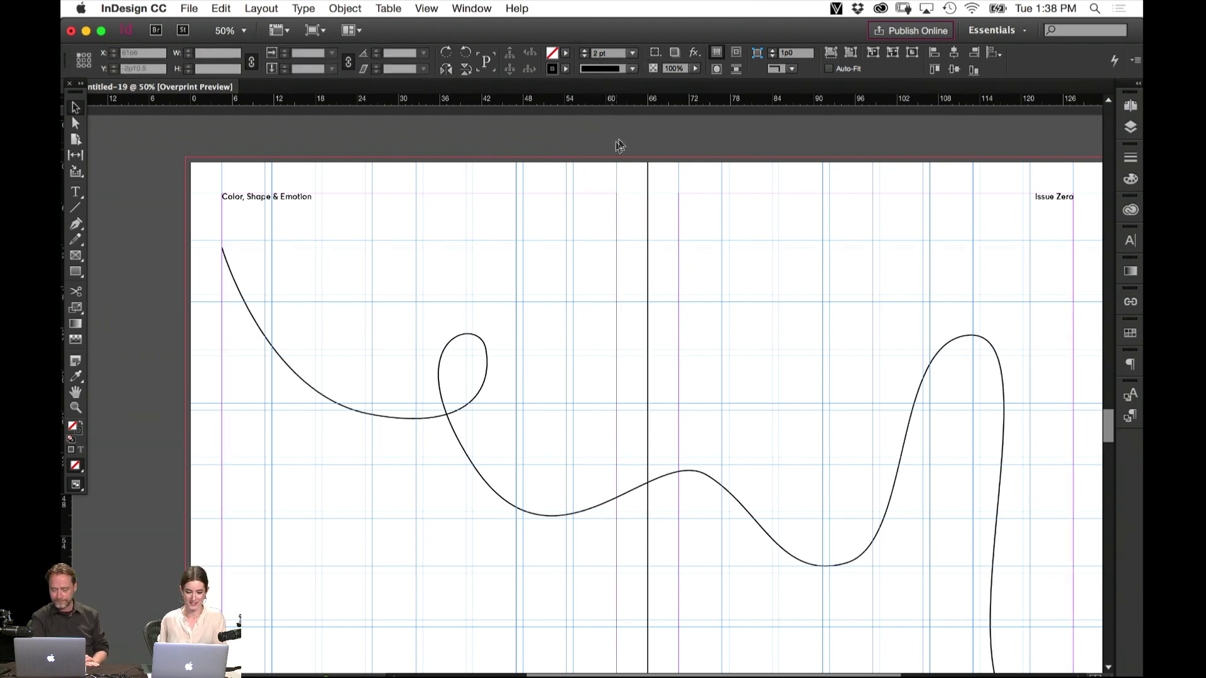
Shorten the direction handle leading into the loop on page 10 to smooth the curve there
key("super+equal")
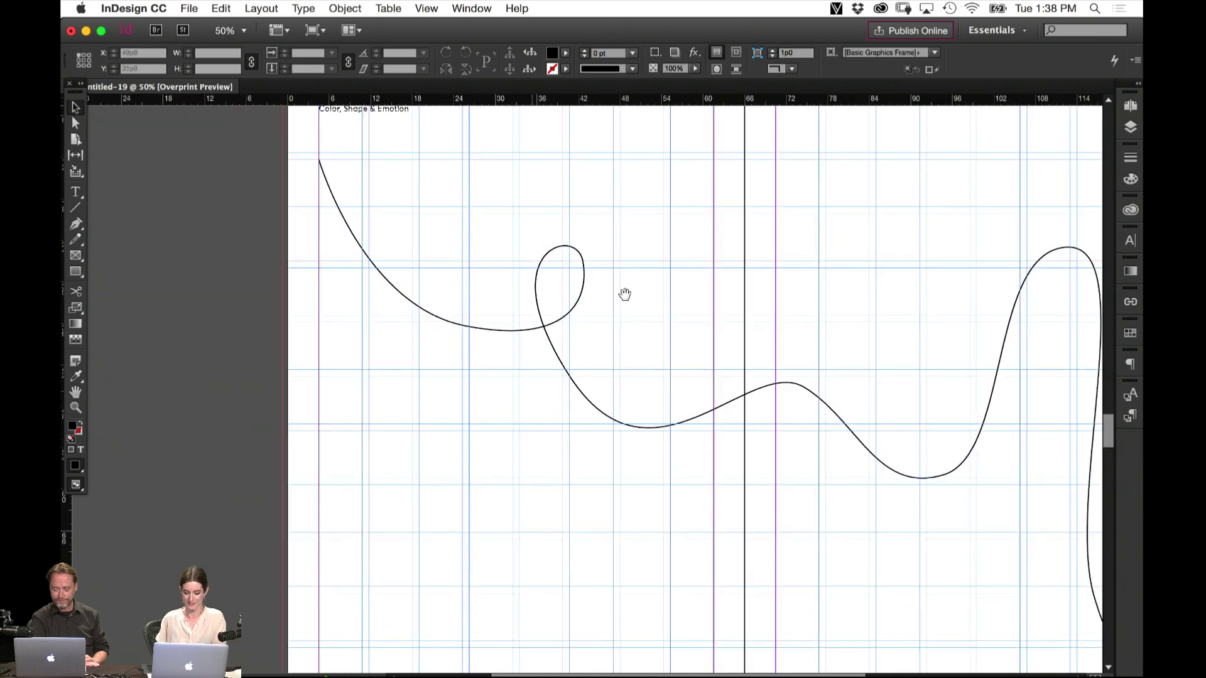
left_click_drag(456, 213, 541, 349)
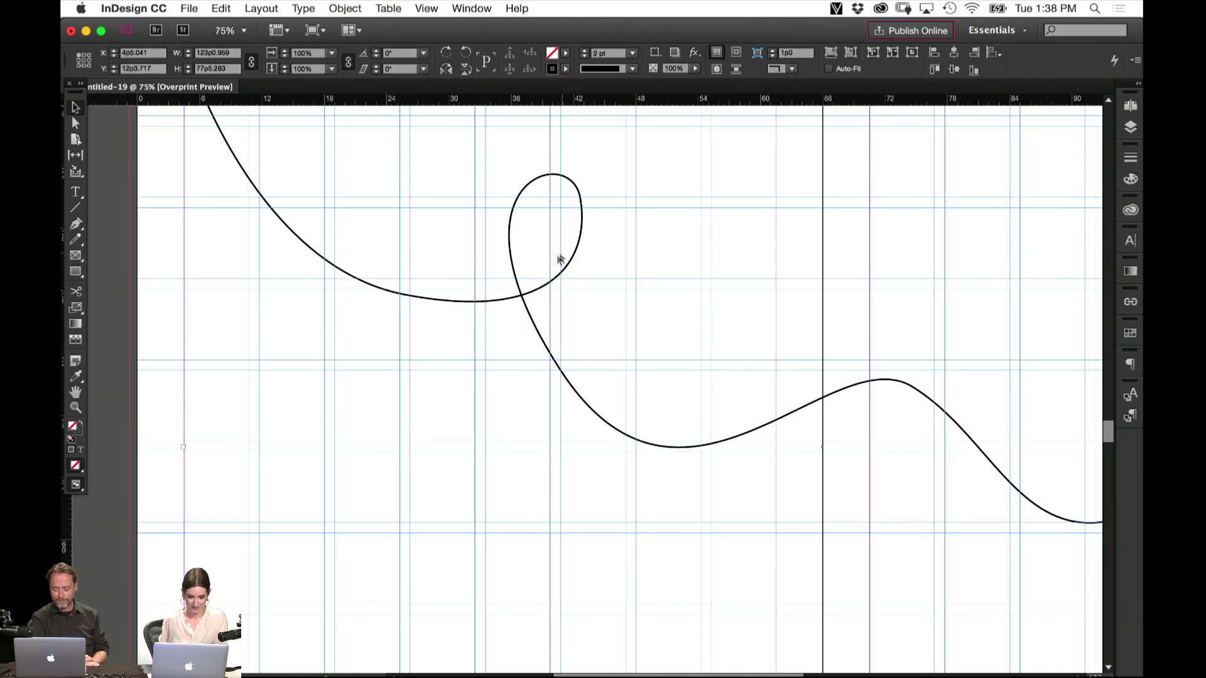
left_click(541, 294)
left_click_drag(80, 228, 157, 271)
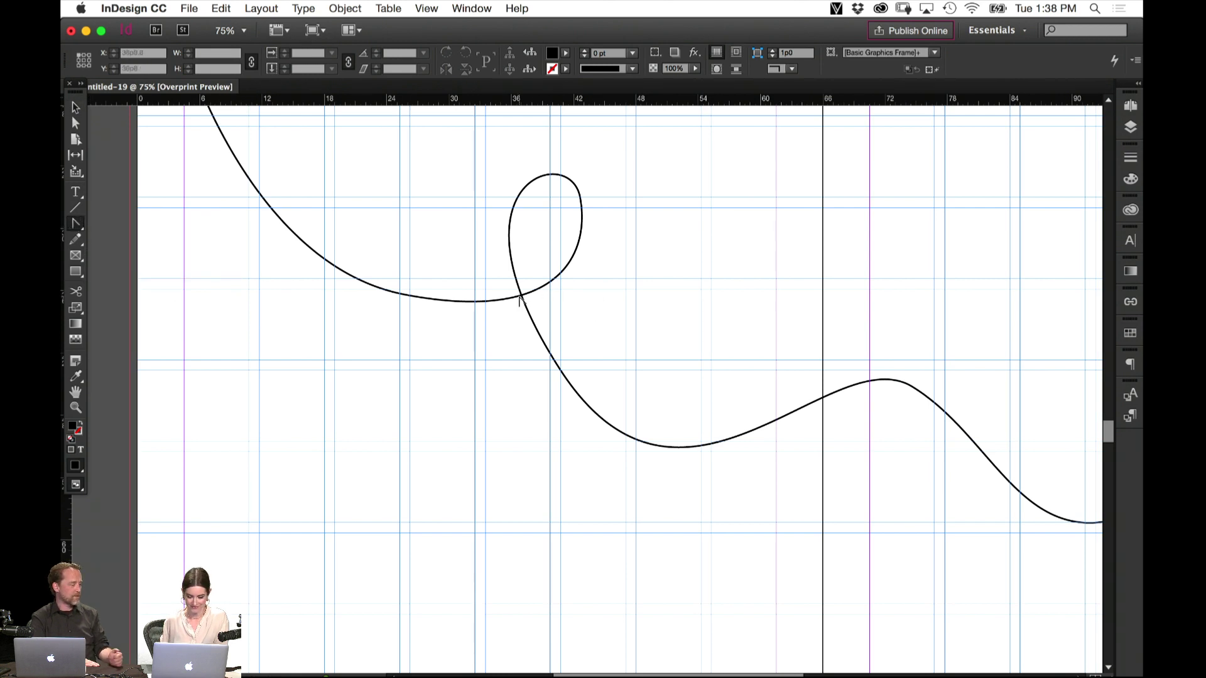
key("a")
left_click(522, 303)
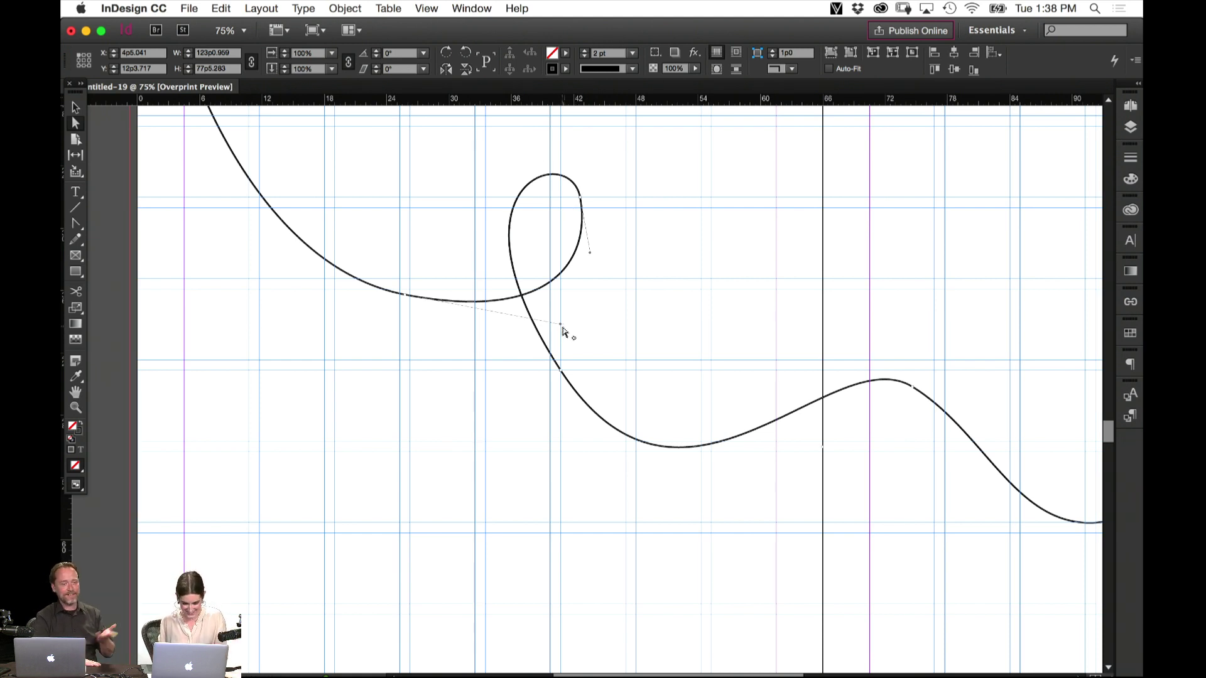
left_click_drag(559, 327, 522, 312)
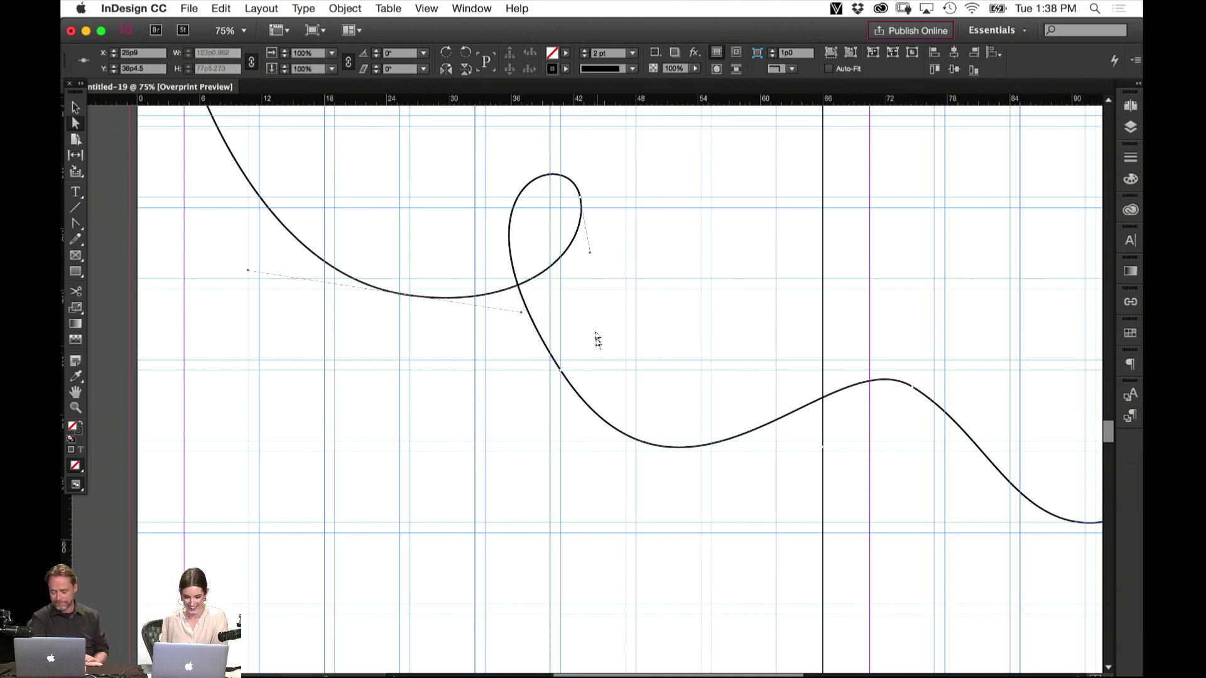
Adjust the direction handles of the anchor below the loop and the anchor on its outer side to make the loop rounder
left_click(563, 375)
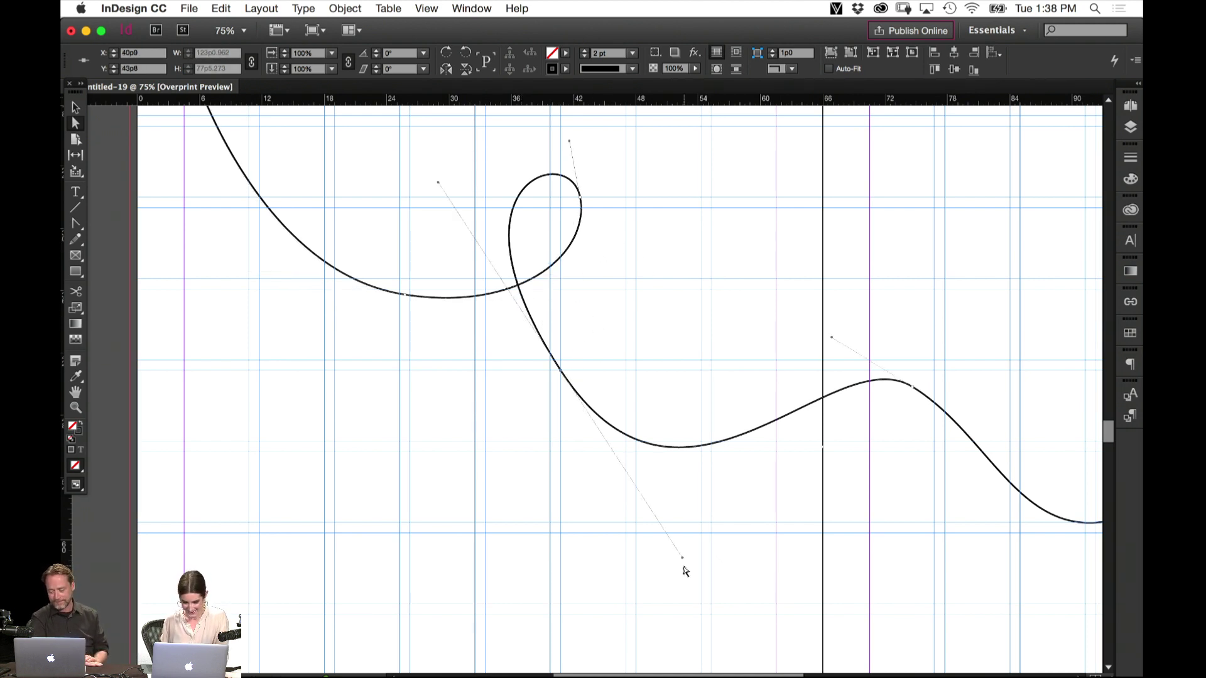
left_click_drag(683, 559, 678, 519)
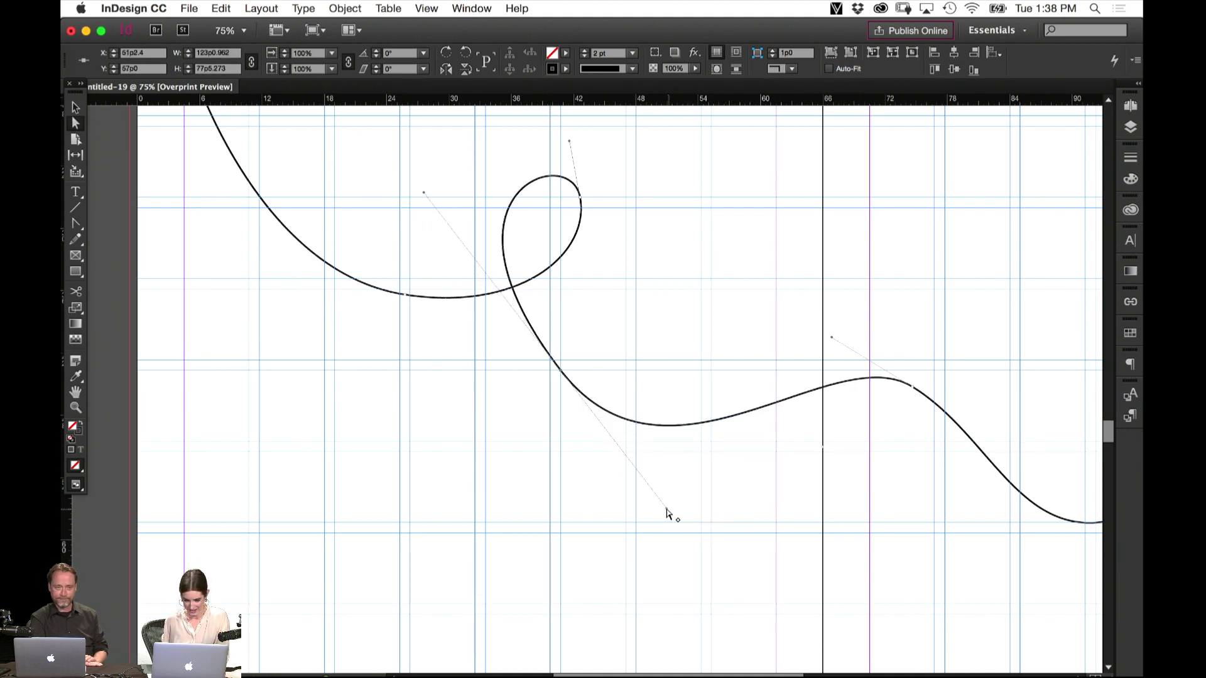
left_click_drag(668, 511, 685, 494)
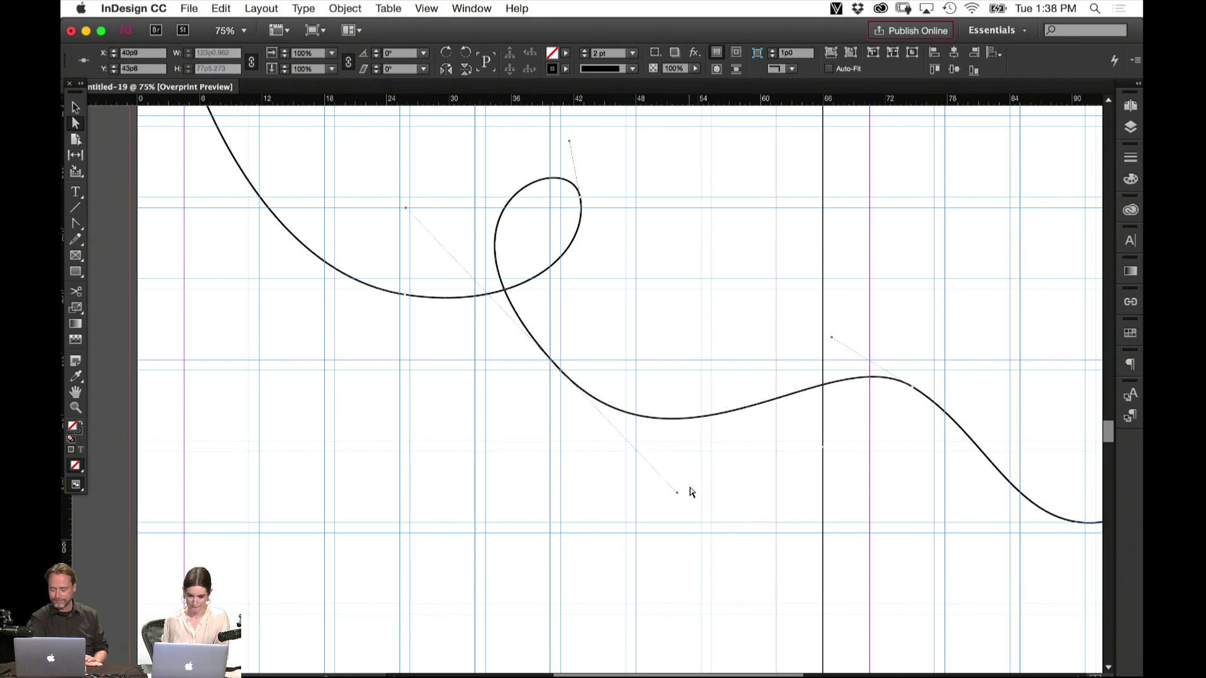
left_click_drag(570, 144, 557, 127)
Lengthen the spine-side direction handle of the crest anchor on page 11 to soften the hump
scroll(740, 309, "right", 5)
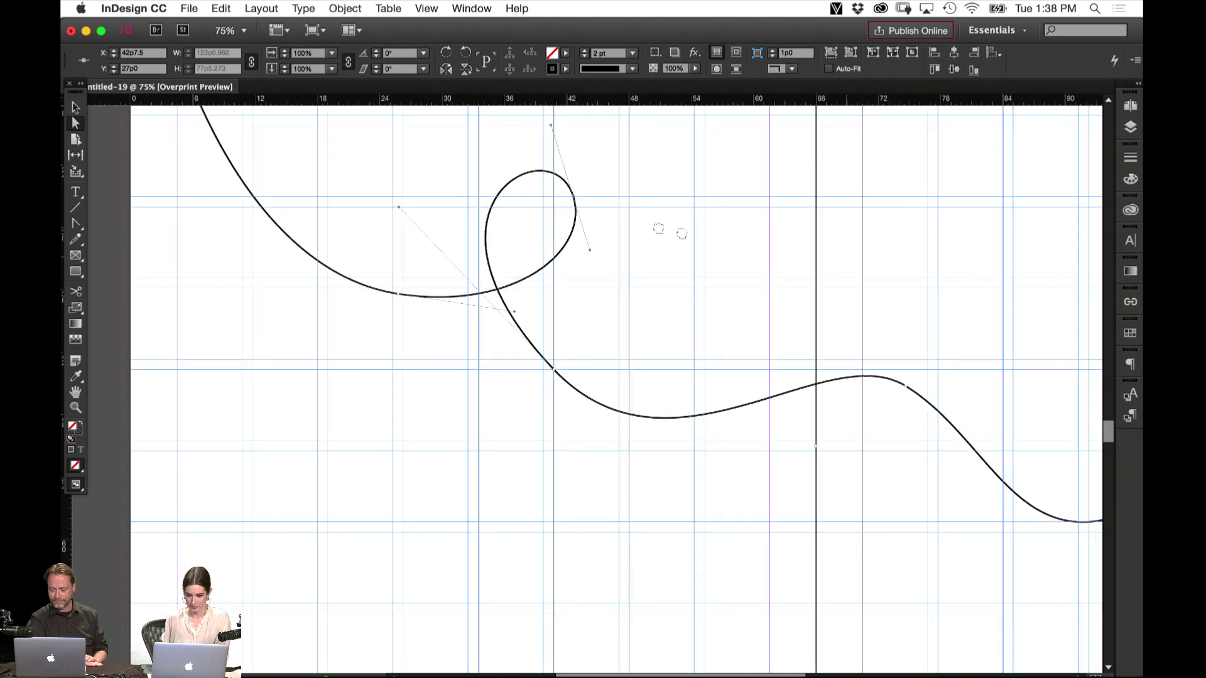
left_click(545, 300)
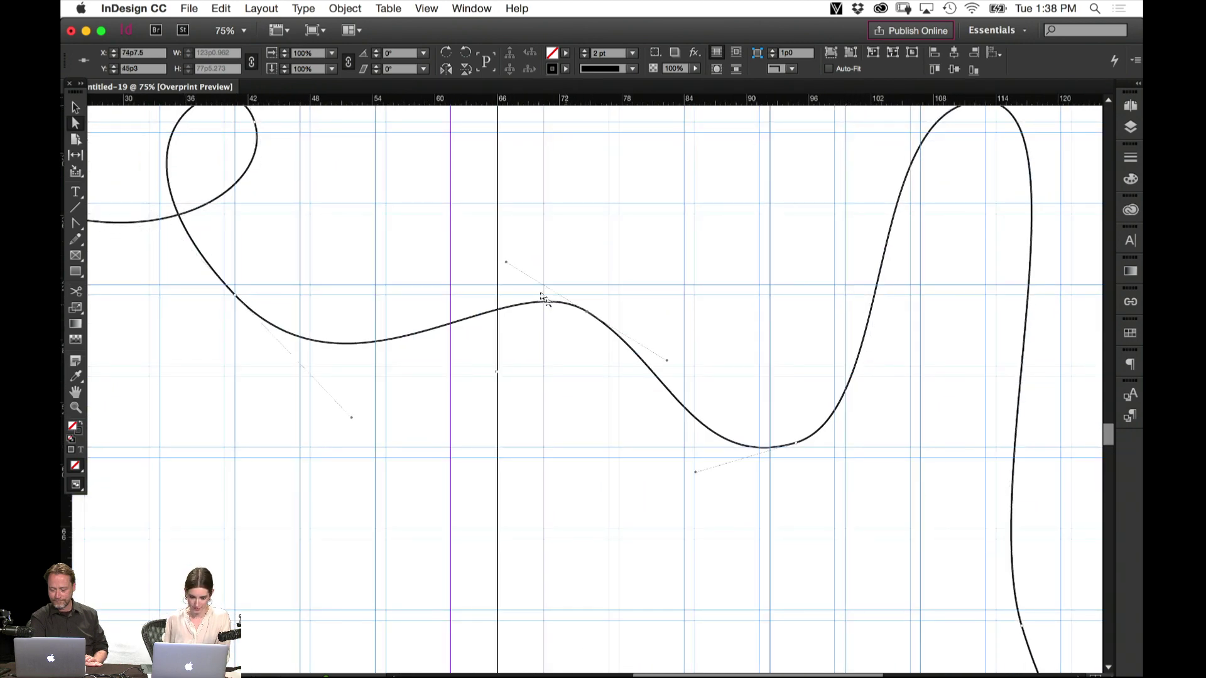
left_click_drag(506, 264, 488, 255)
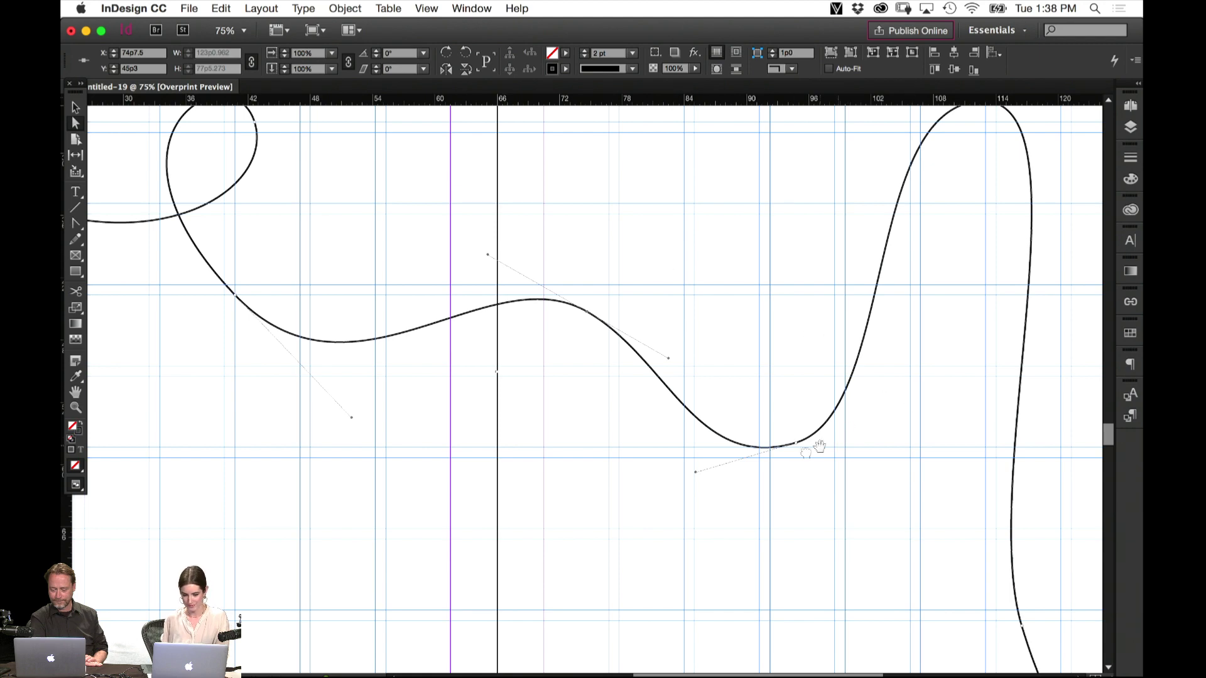
Level the direction handles of the tall peak's anchor on page 11 so they run horizontally
left_click_drag(817, 444, 539, 587)
left_click(702, 240)
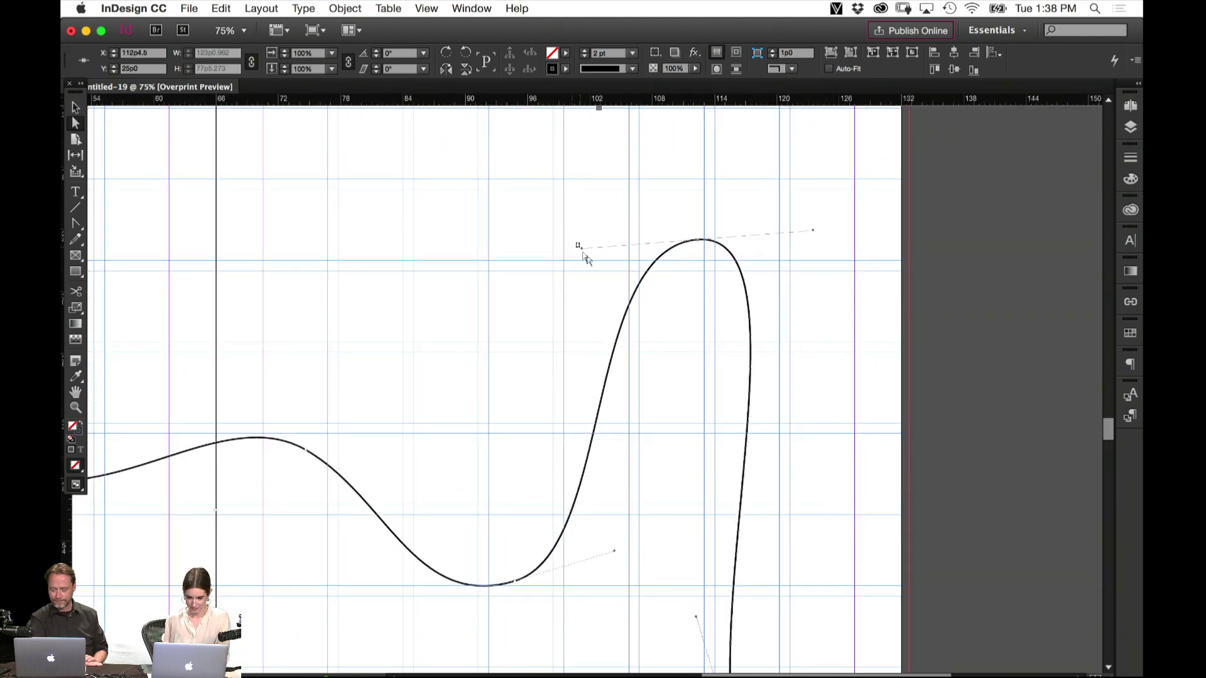
left_click_drag(579, 248, 729, 259)
left_click_drag(580, 251, 576, 239)
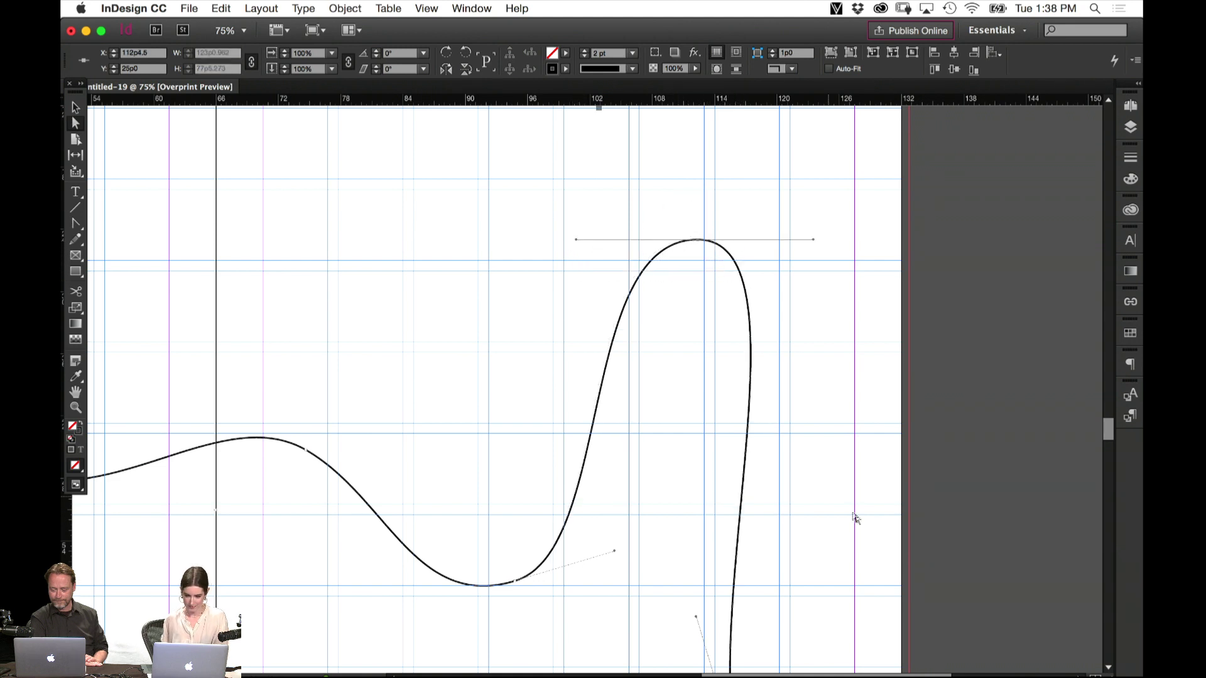
Move the anchor on the line's lower descent on page 11 slightly toward the spine and shorten its lower direction handle
scroll(855, 518, "down", 5)
scroll(839, 423, "right", 1)
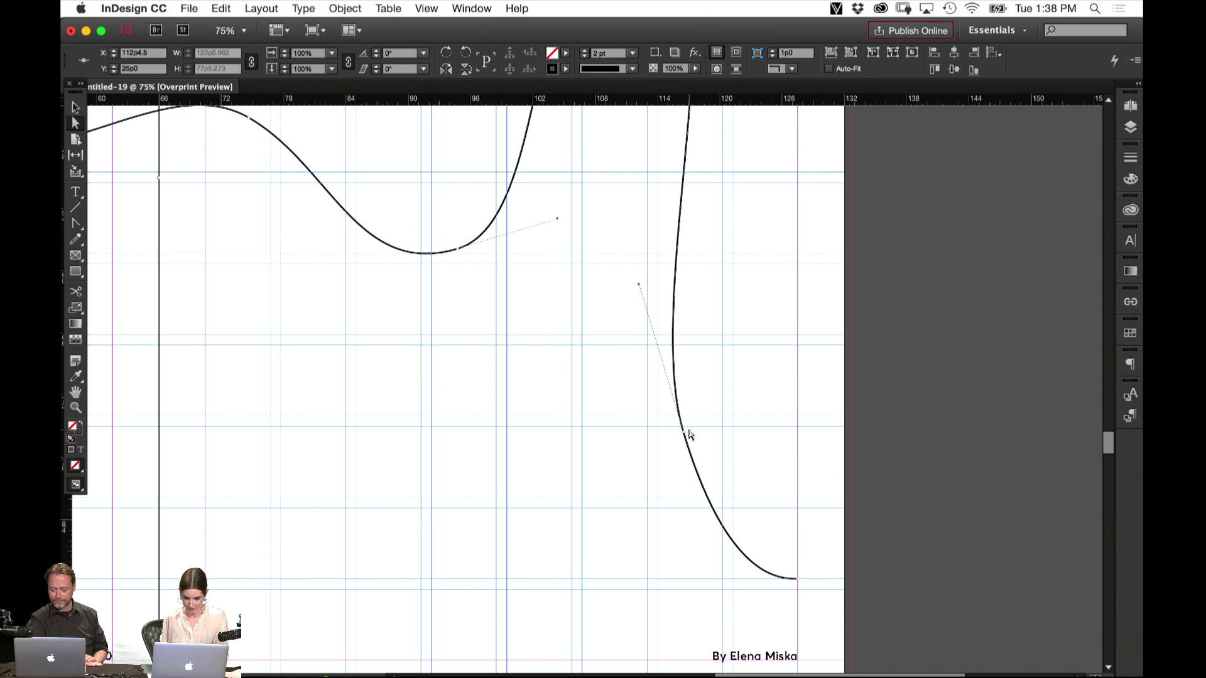
left_click_drag(683, 435, 668, 441)
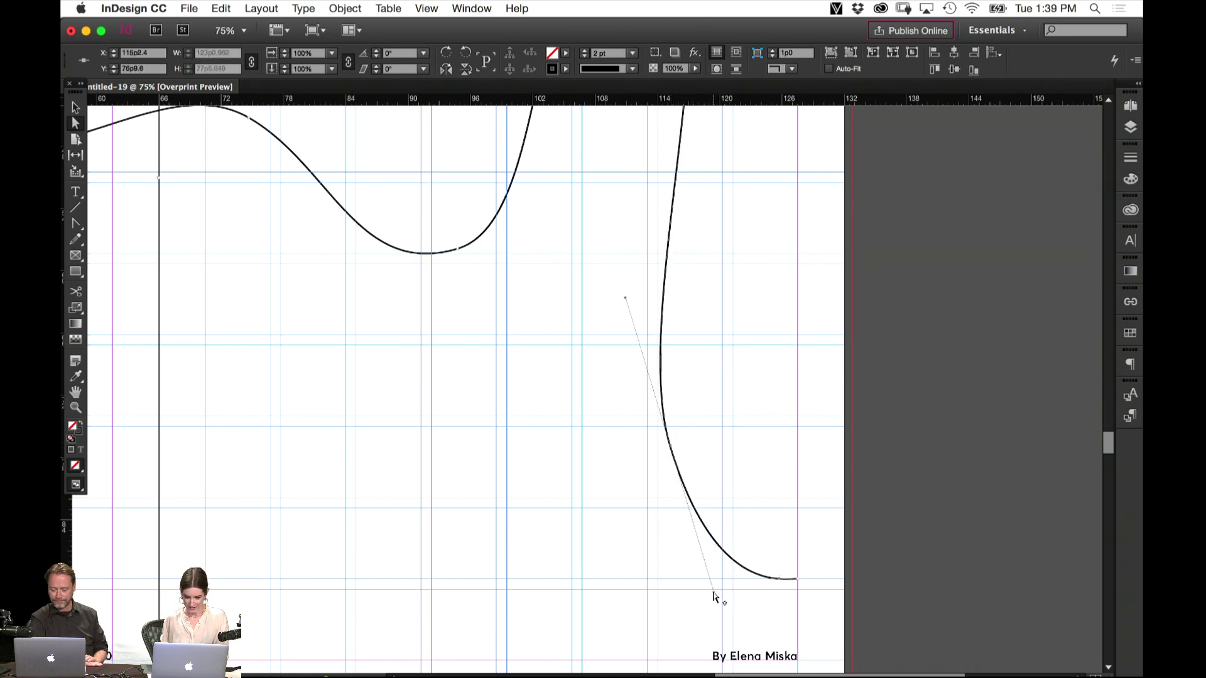
left_click_drag(714, 594, 713, 564)
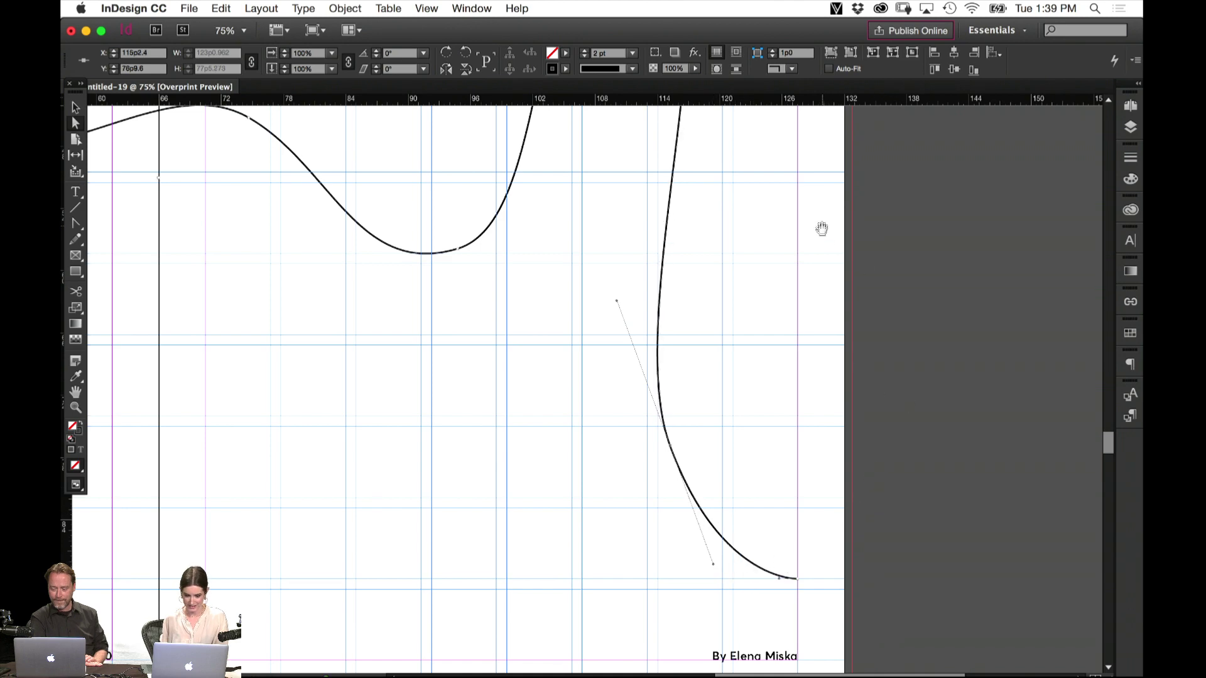
Show spread 10-11 in Preview mode without guides to review the curved line
left_click_drag(822, 229, 841, 458)
key("super+minus")
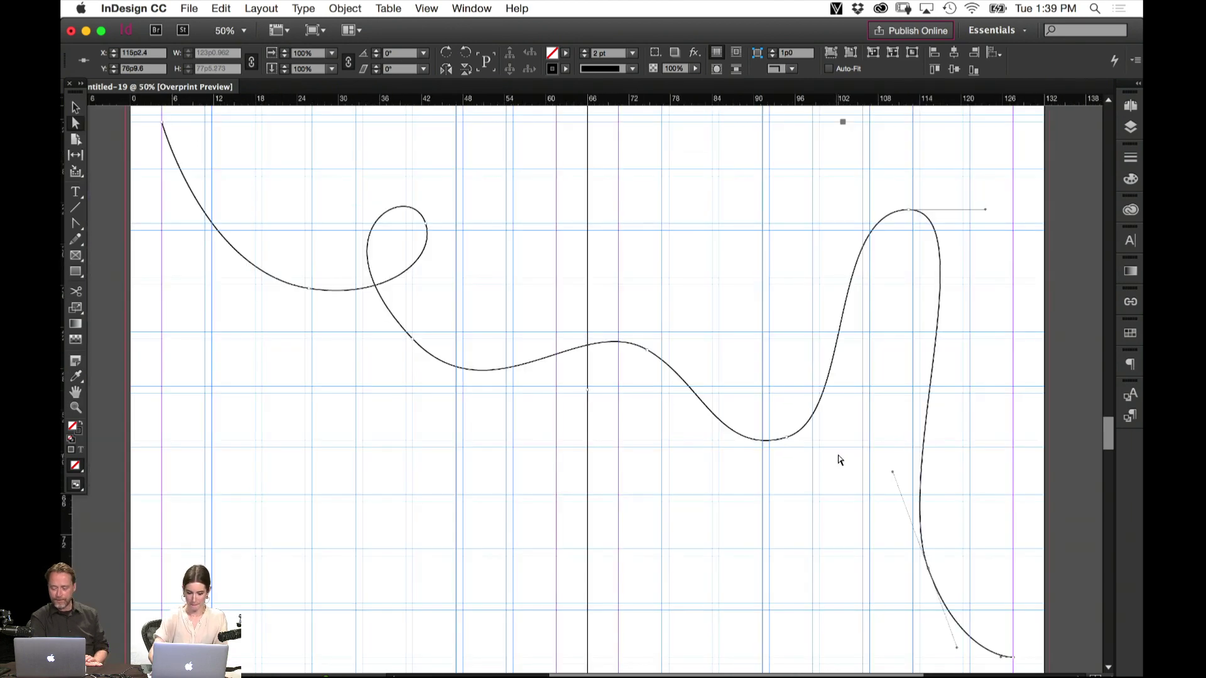
key("super+minus")
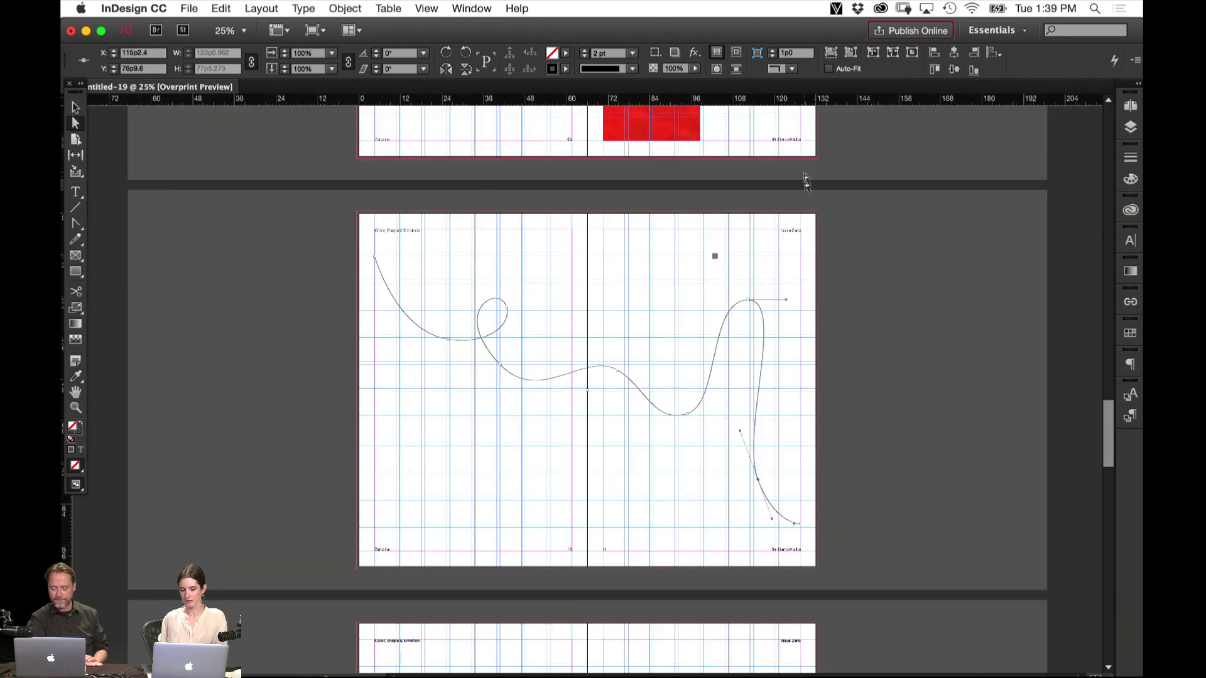
key("w")
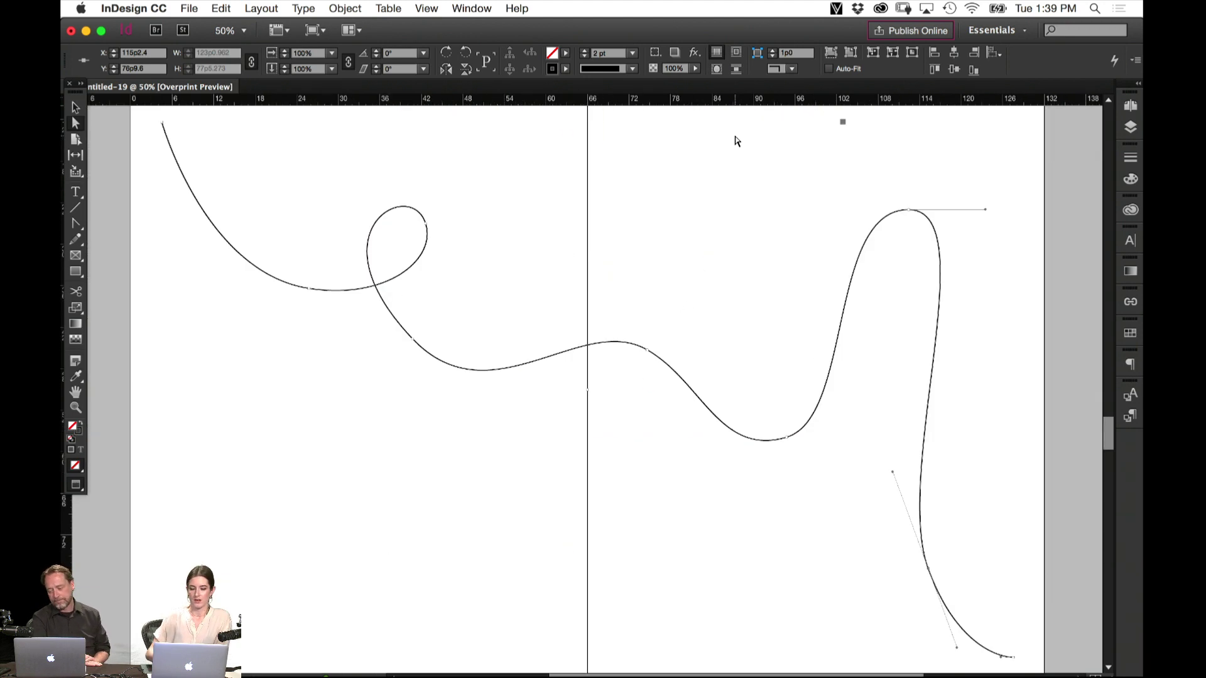
key("super+equal")
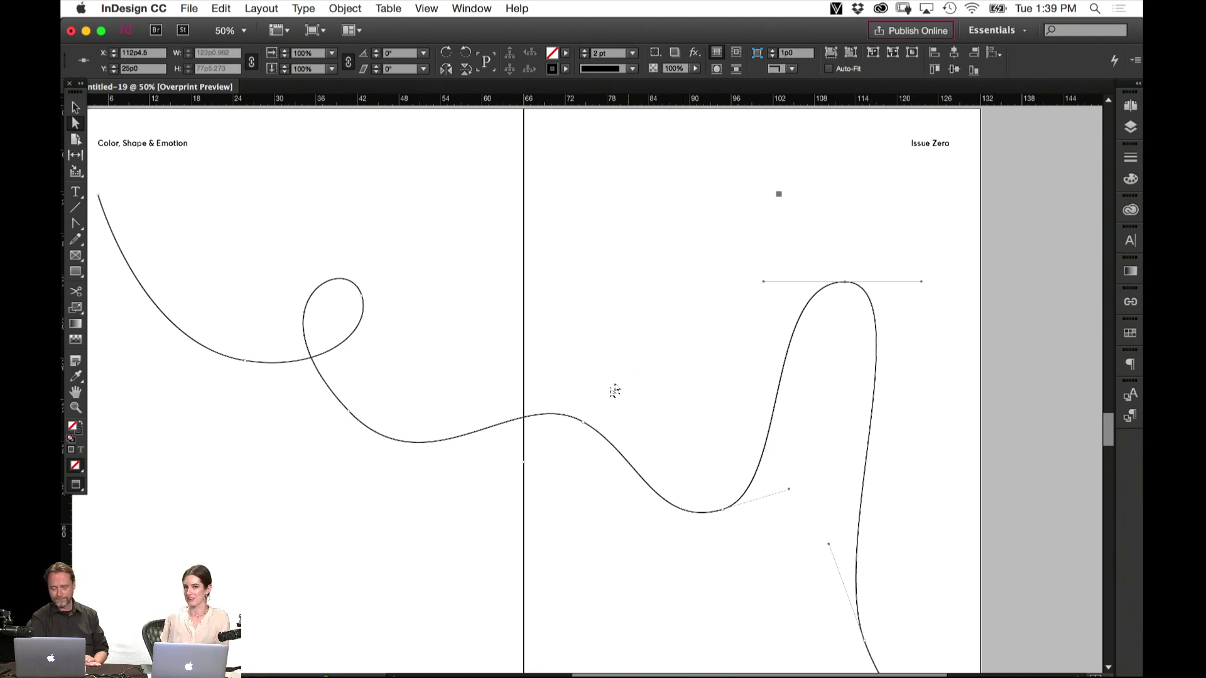
Try shortening the lower direction handle of the anchor below the loop on page 10, and undo the change
left_click_drag(424, 372, 671, 299)
key("super+equal")
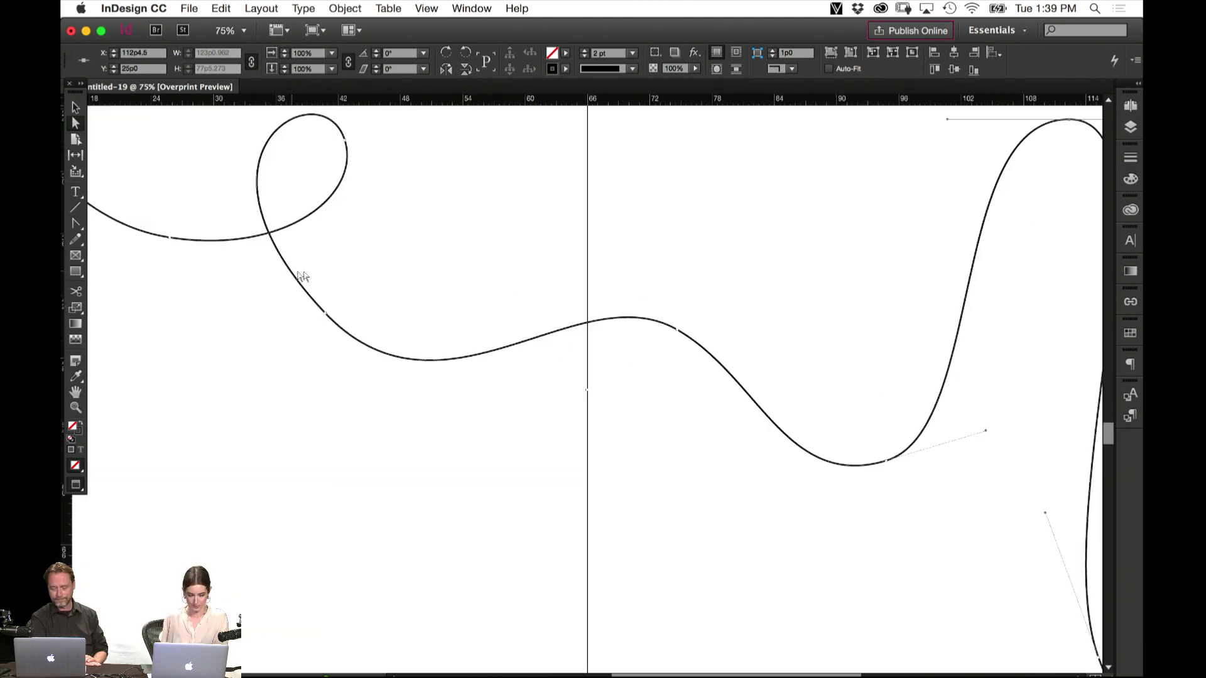
left_click(326, 313)
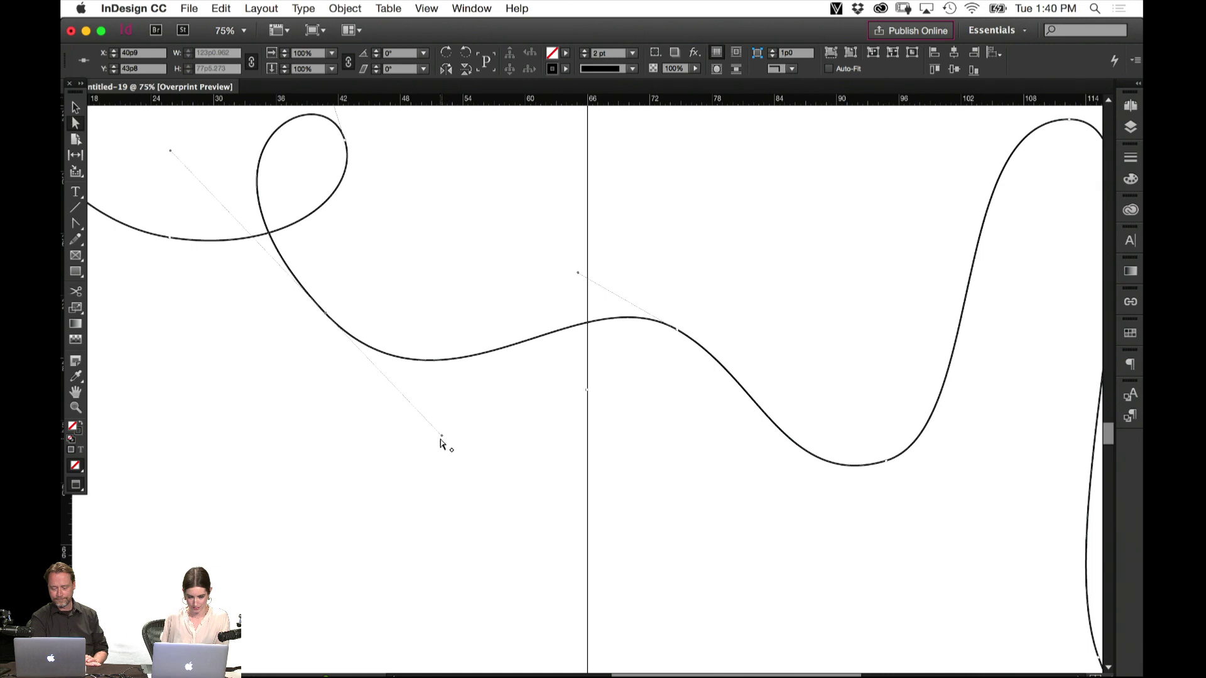
left_click_drag(440, 441, 405, 390)
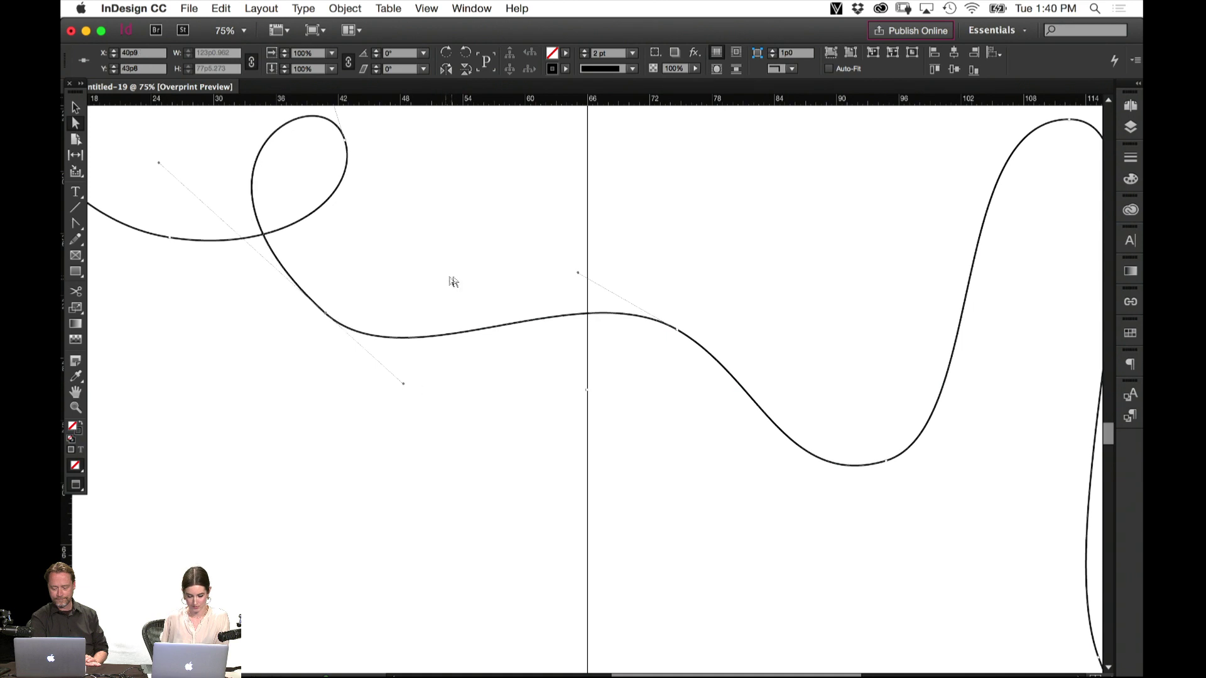
key("super+z")
key("super+z")
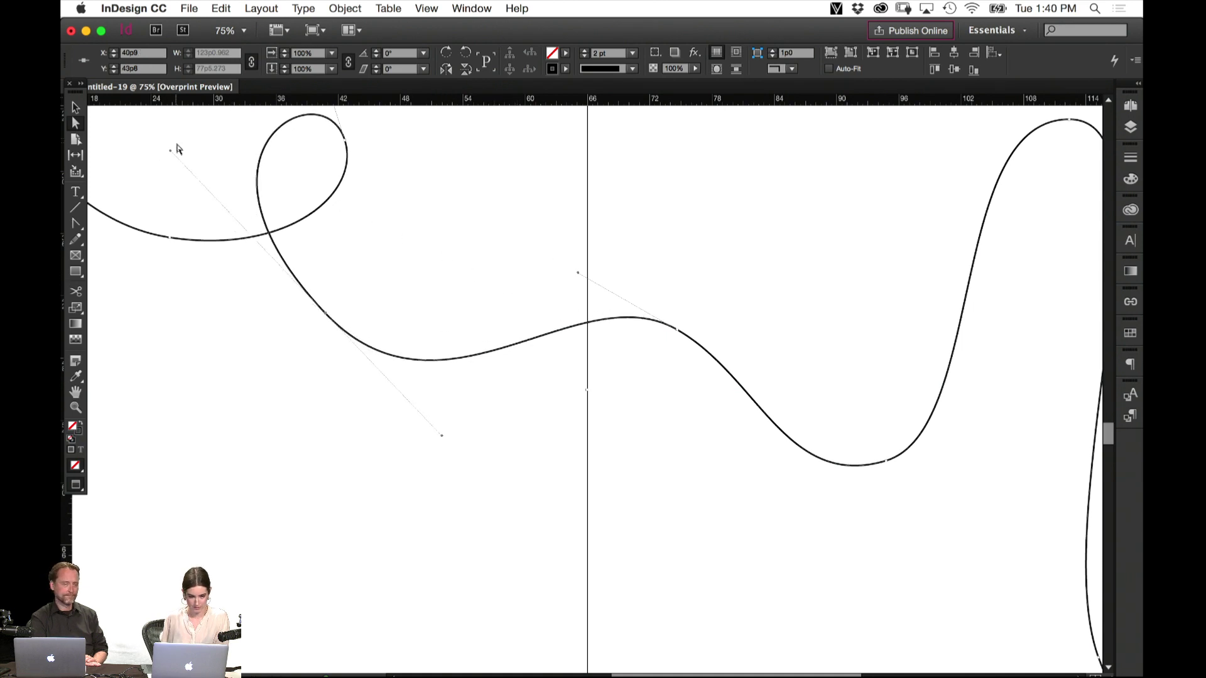
Shorten the upper direction handle of the anchor below the loop and slightly lengthen the upper handle of the loop's spine-side anchor
left_click_drag(178, 162, 182, 176)
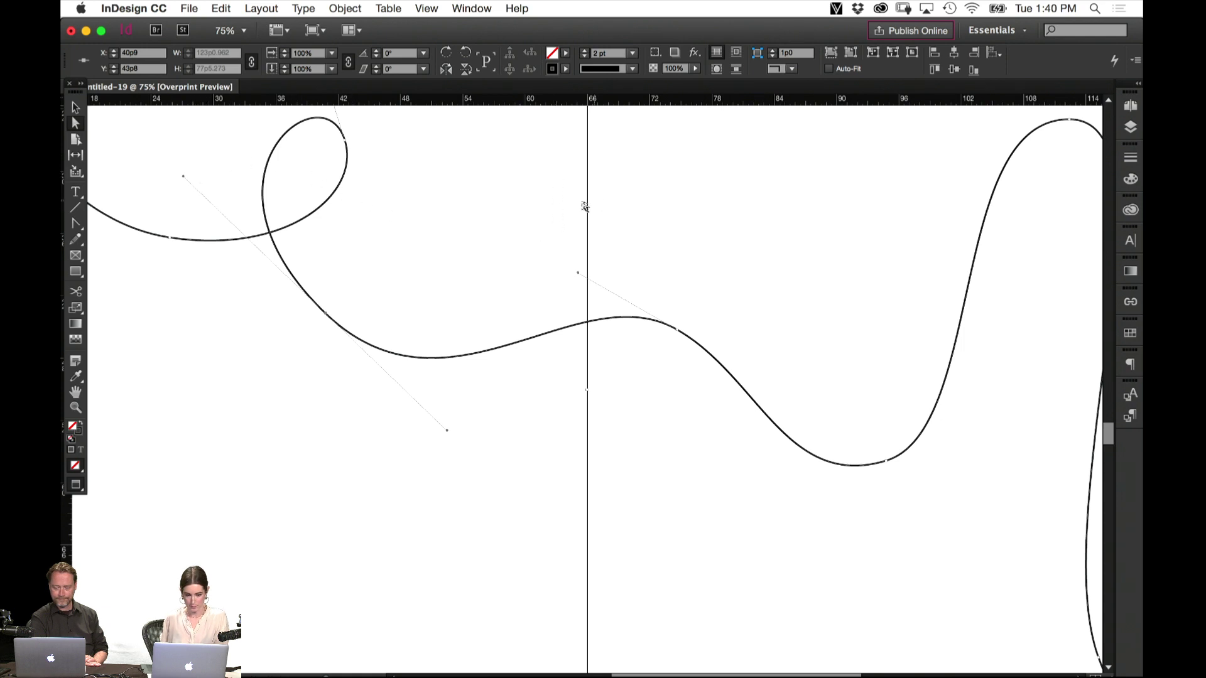
left_click_drag(409, 123, 458, 258)
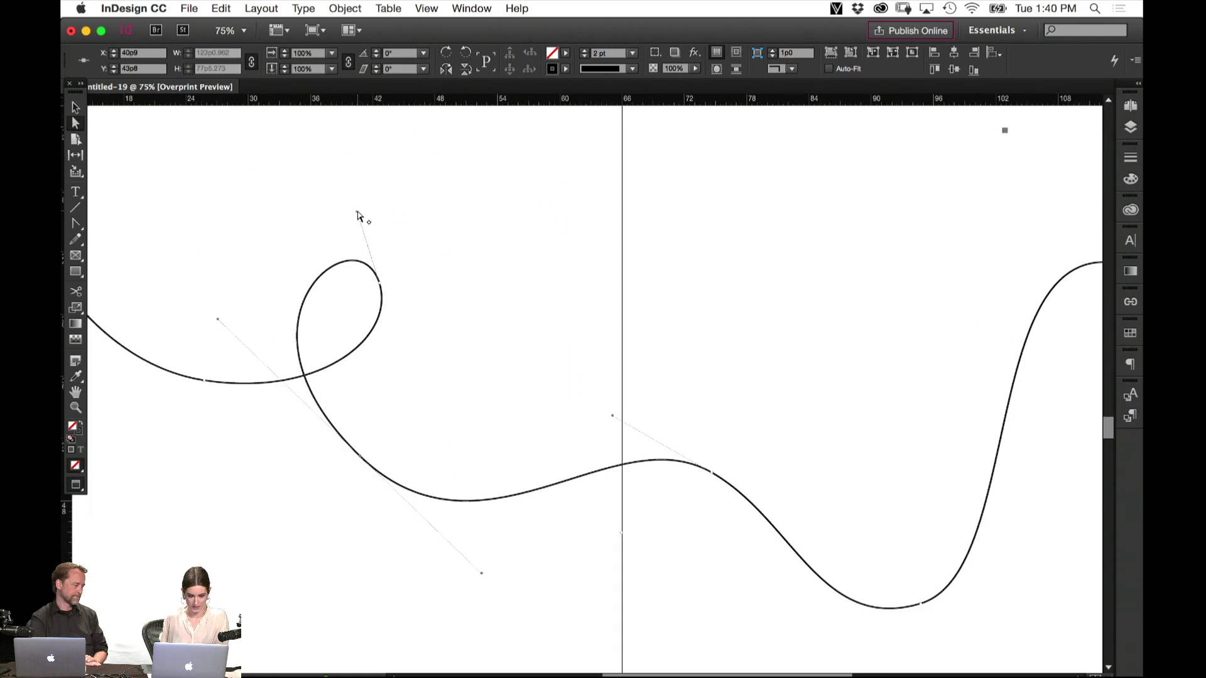
left_click_drag(357, 214, 349, 206)
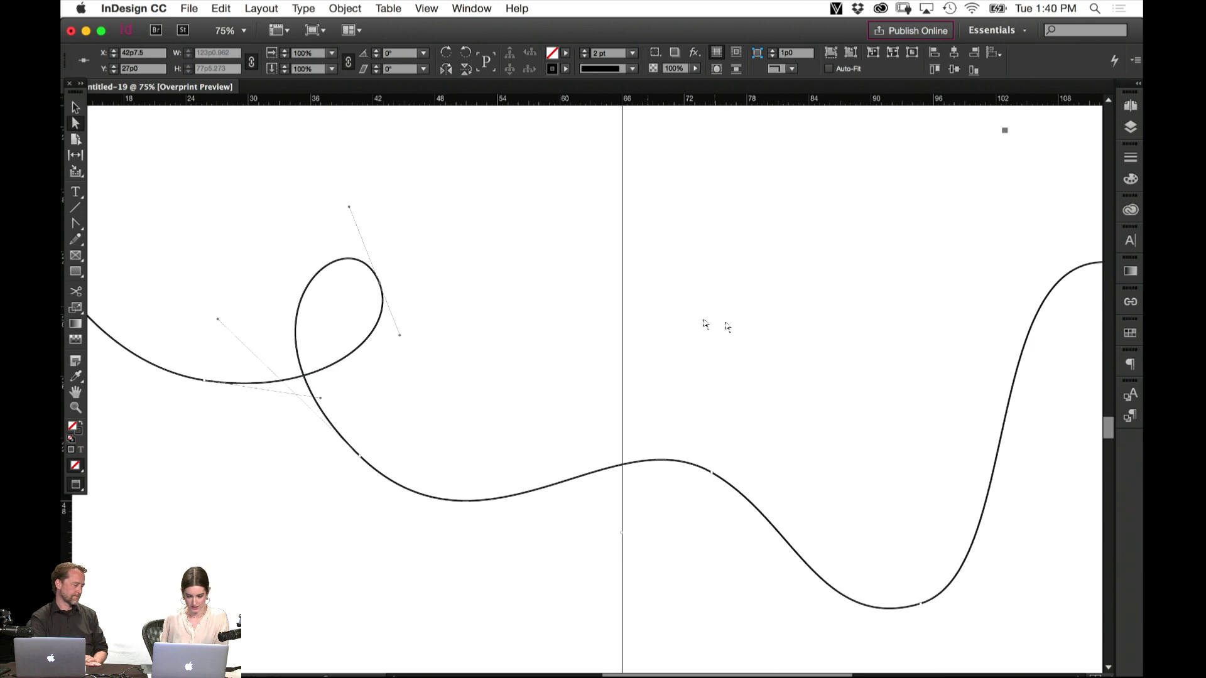
Deselect the line and examine its smoothness across the whole of spread 10-11, close up and zoomed out
left_click(832, 188)
scroll(831, 188, "right", 10)
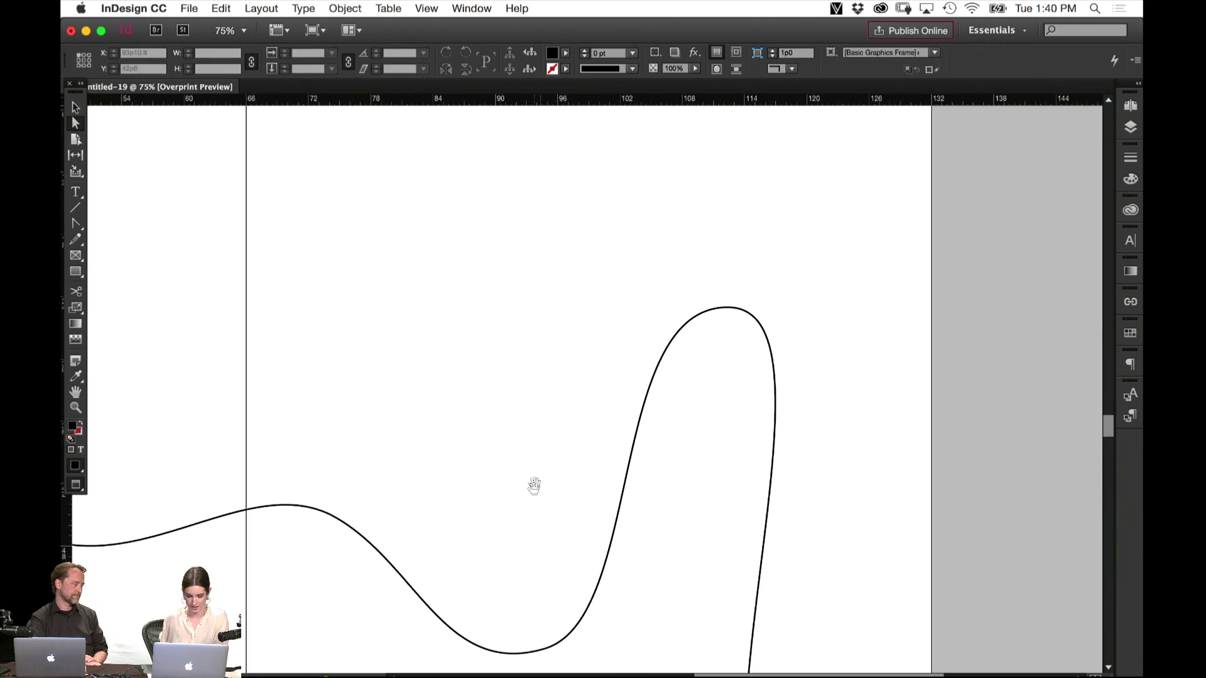
scroll(534, 485, "down", 8)
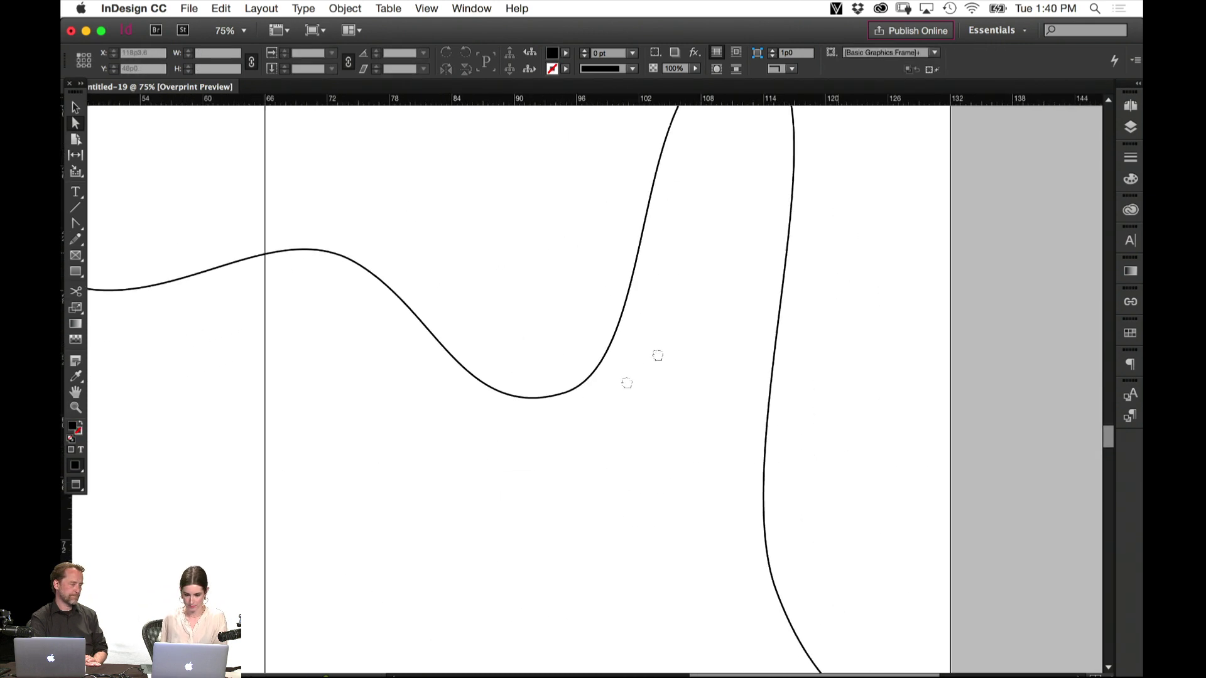
scroll(658, 356, "right", 5)
scroll(657, 355, "up", 4)
key("v")
key("super+minus")
key("super+minus")
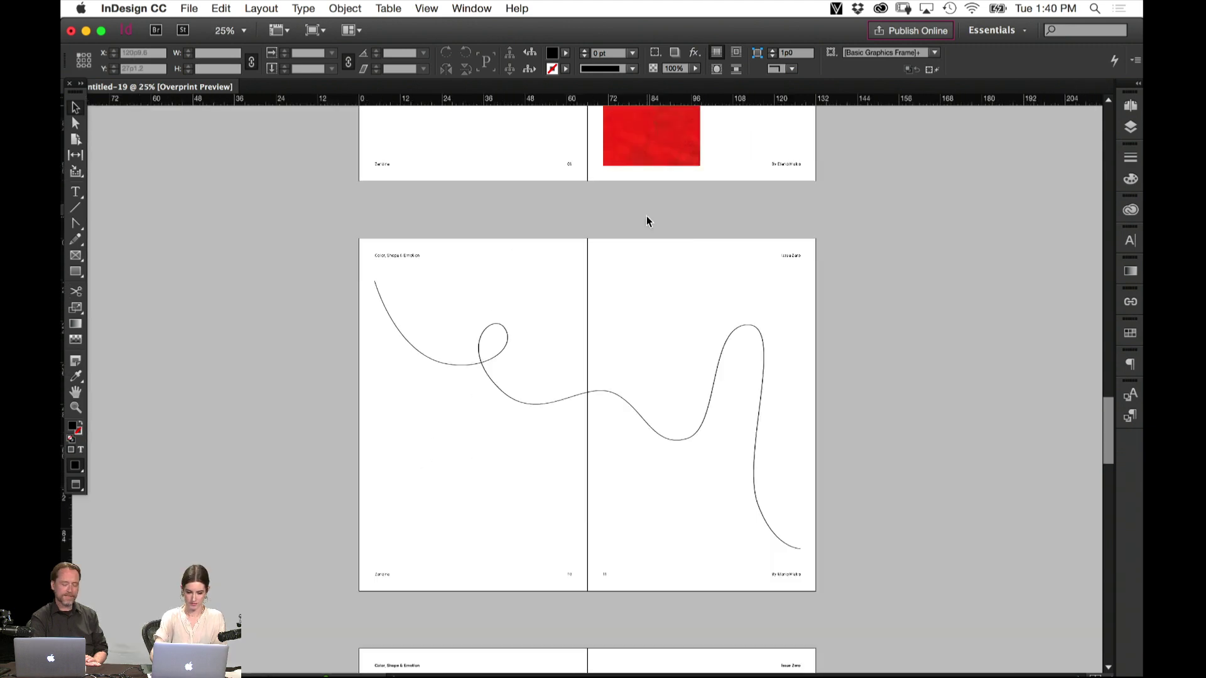
left_click_drag(596, 316, 458, 511)
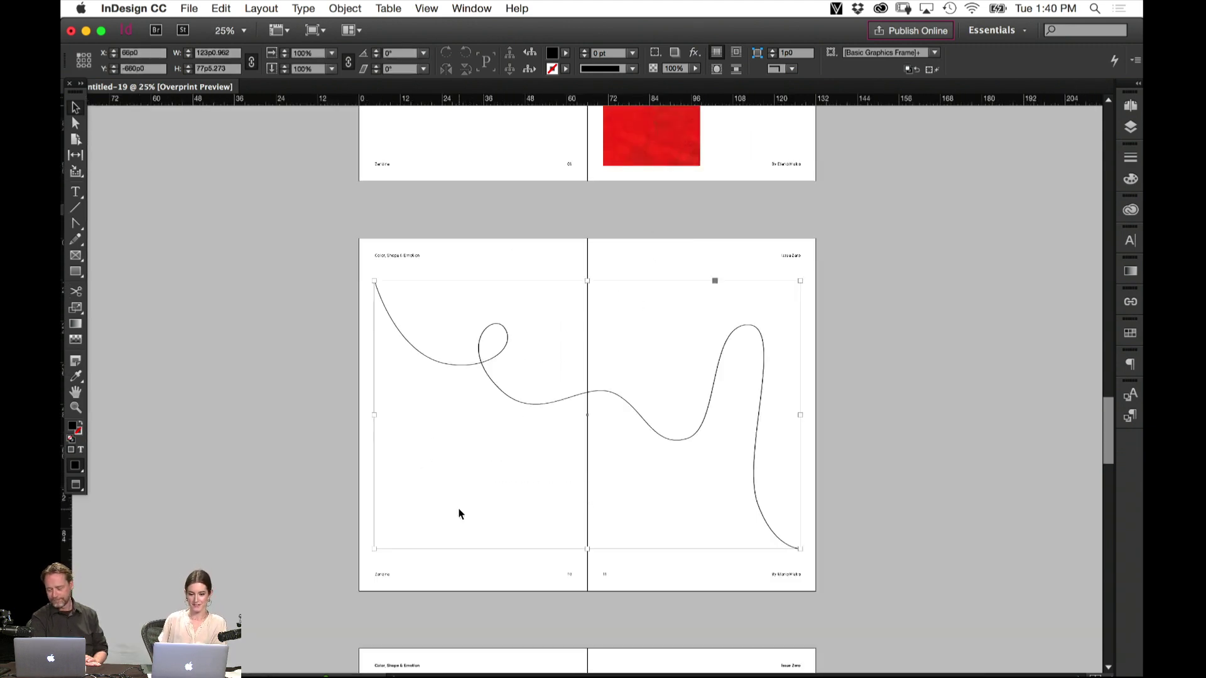
left_click(697, 258)
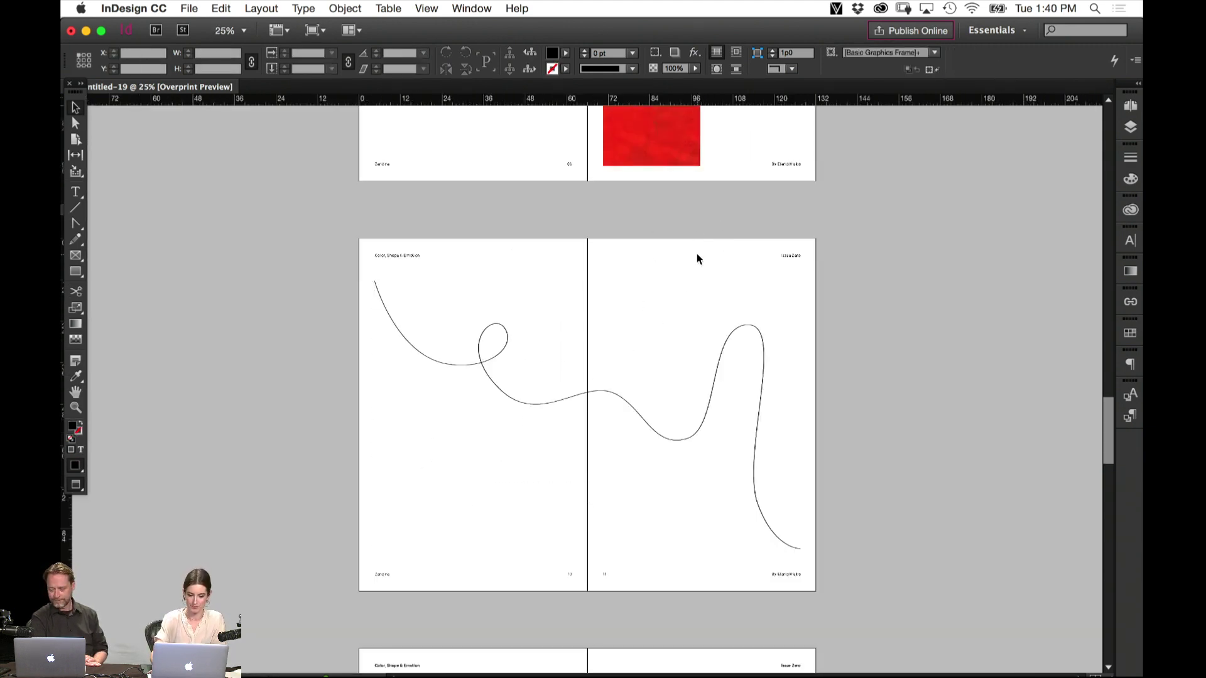
key("super+equal")
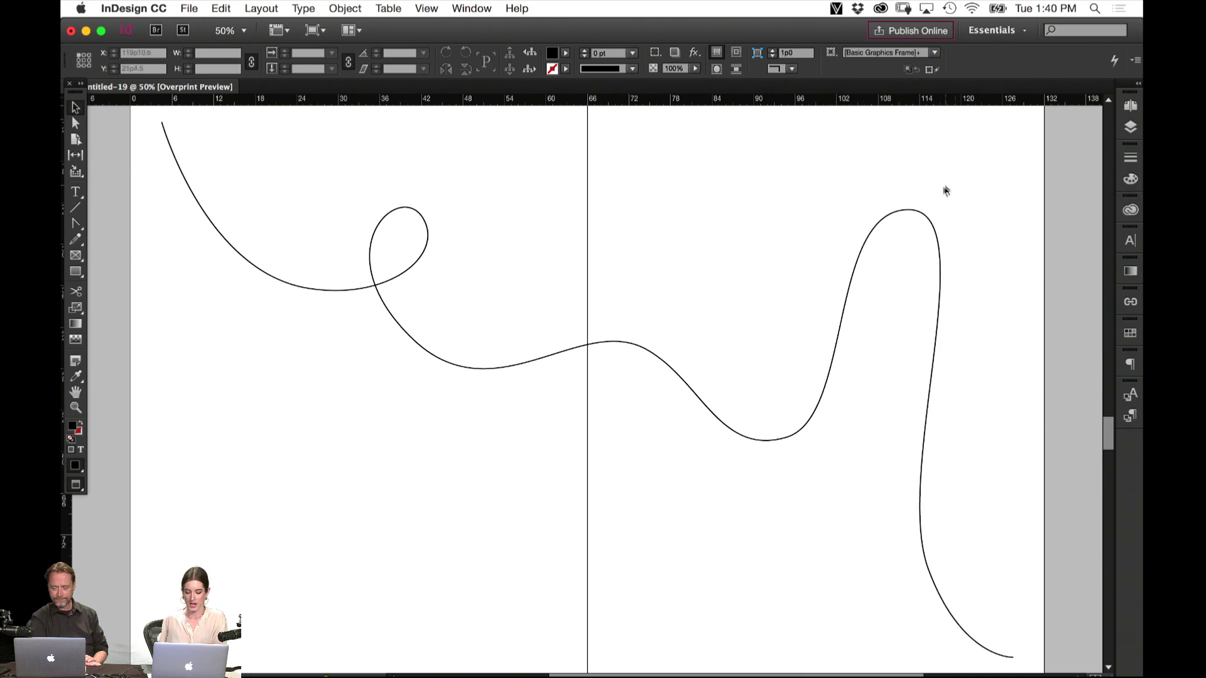
Turn the curved line into a type path with the Type on a Path tool, starting at its upper end on page 10
left_click_drag(973, 192, 810, 342)
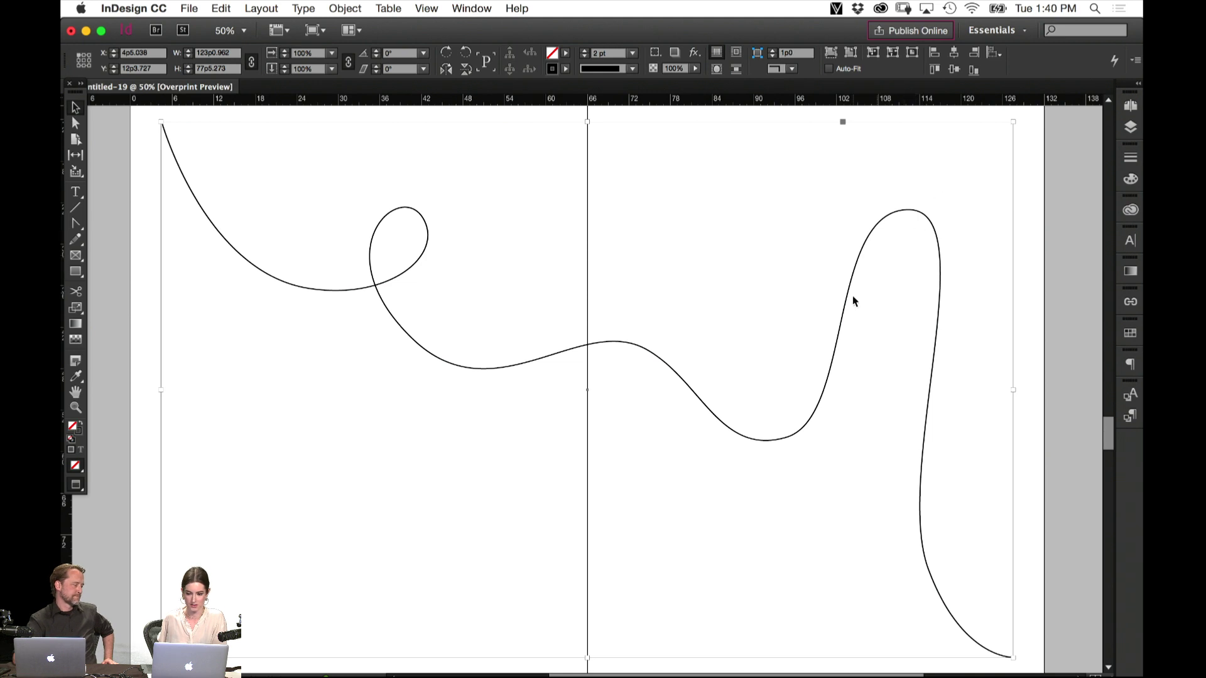
scroll(379, 336, "left", 5)
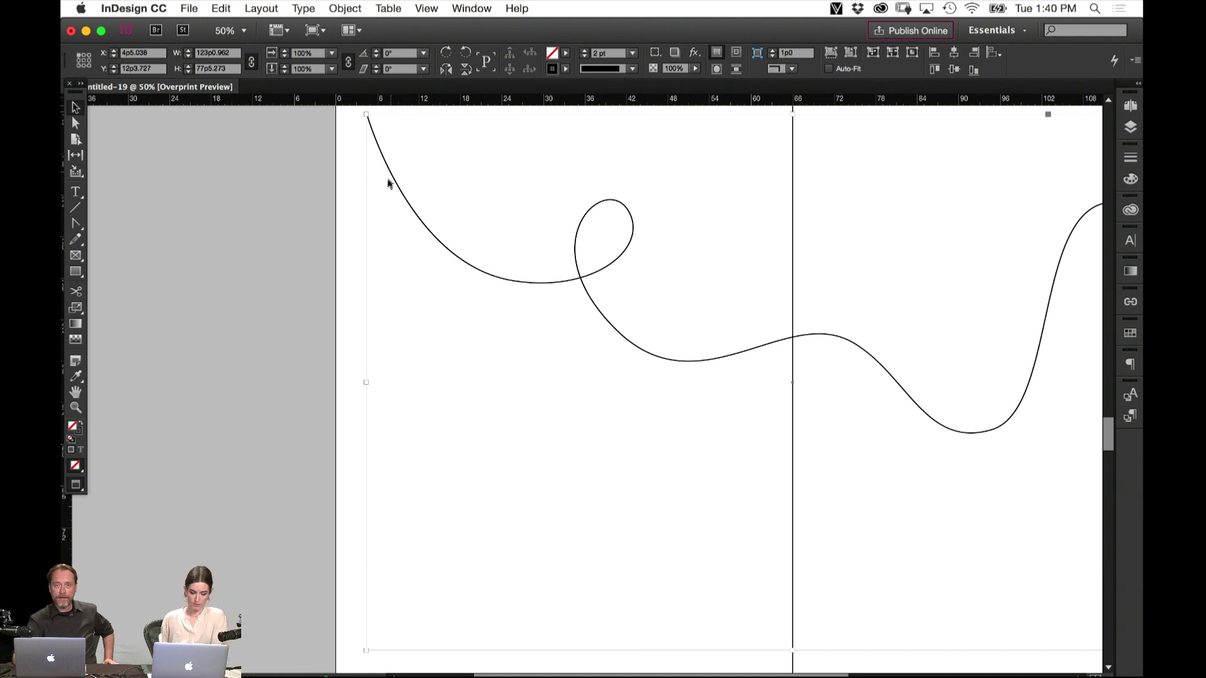
left_click_drag(300, 176, 289, 351)
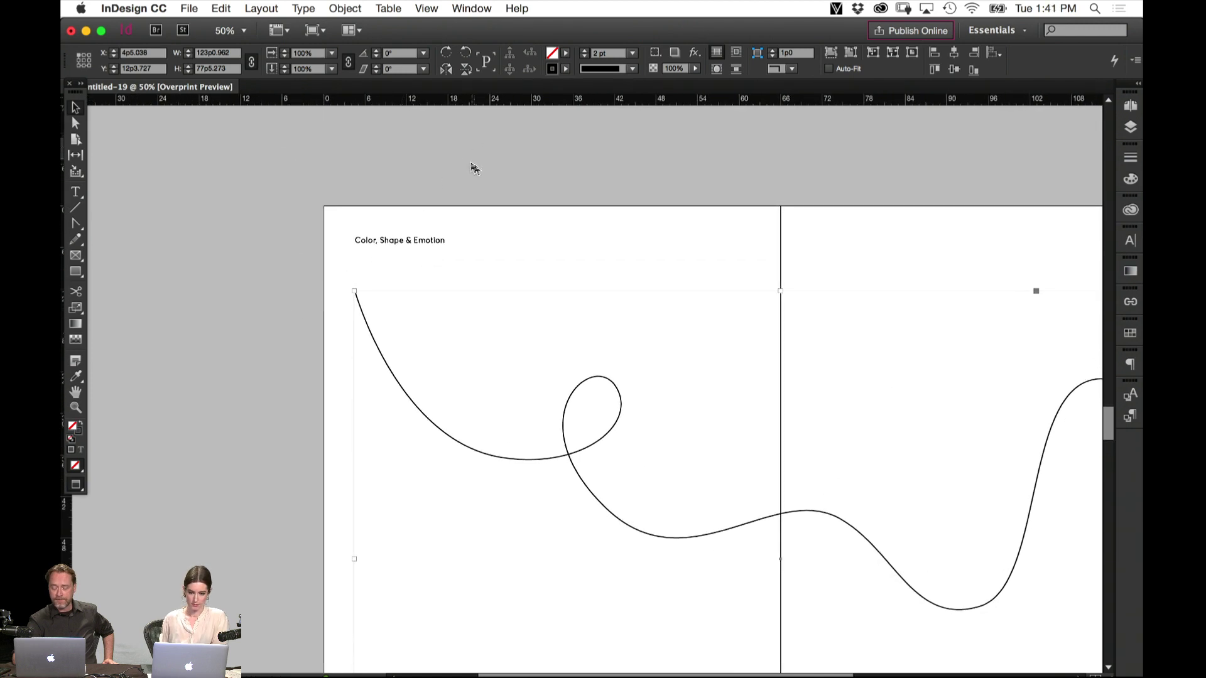
left_click(78, 192)
left_click(79, 192)
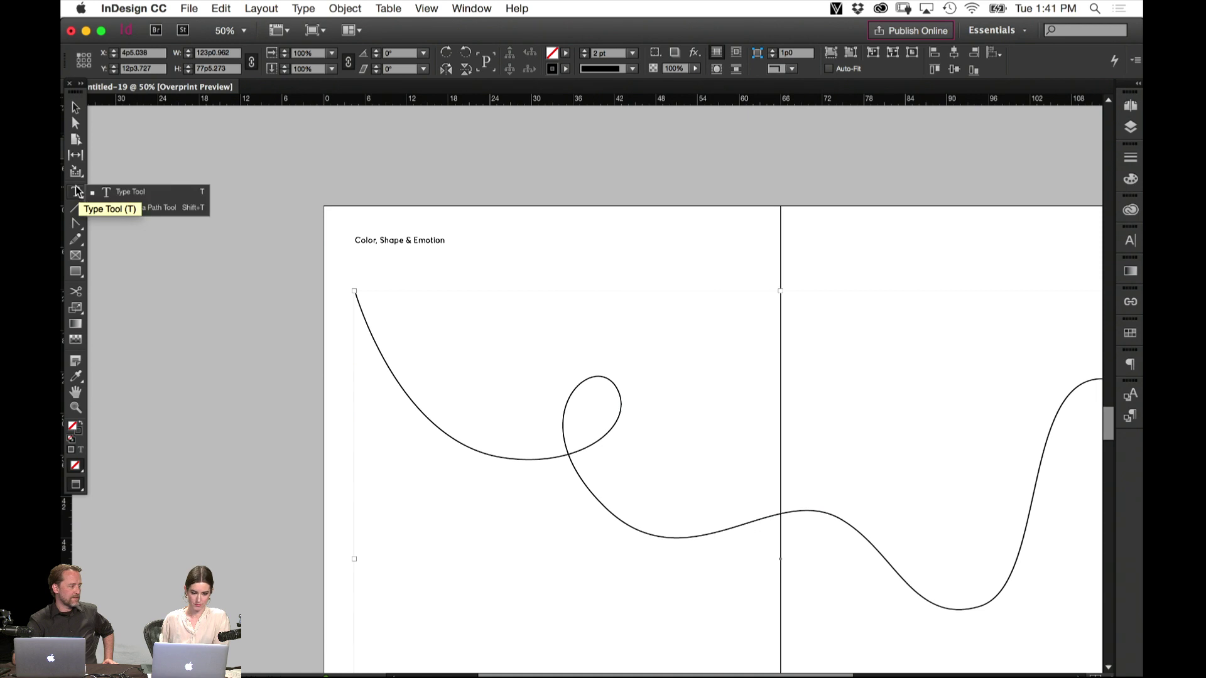
left_click(146, 207)
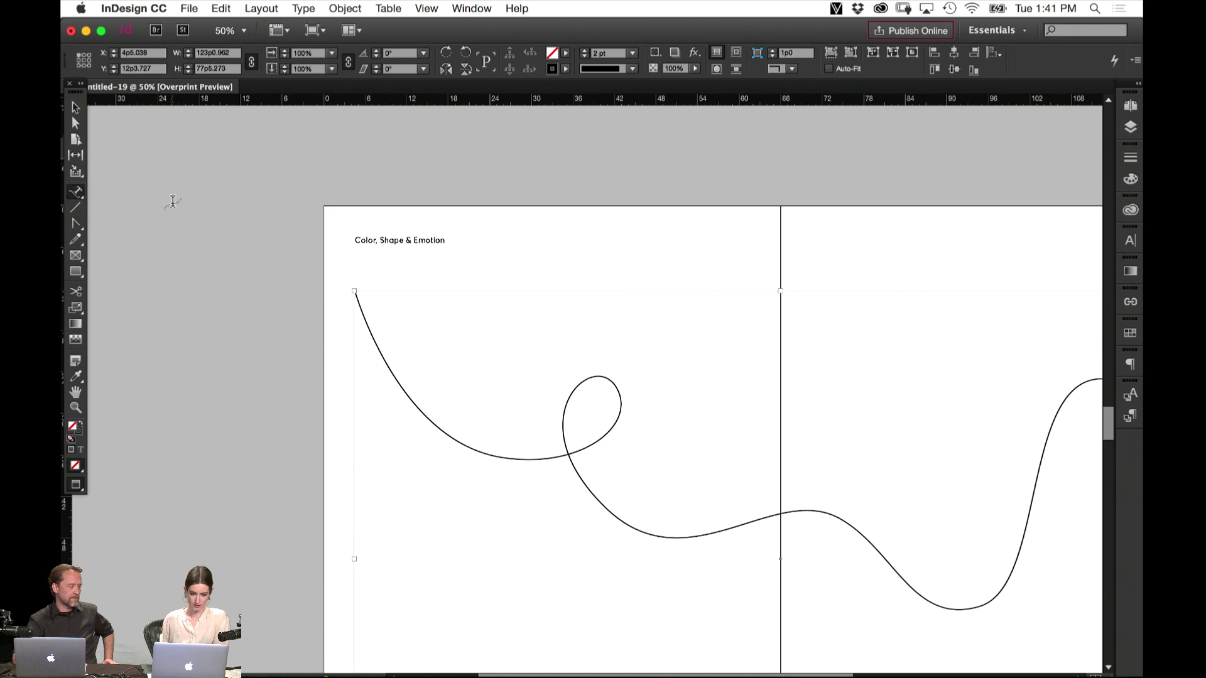
left_click(359, 289)
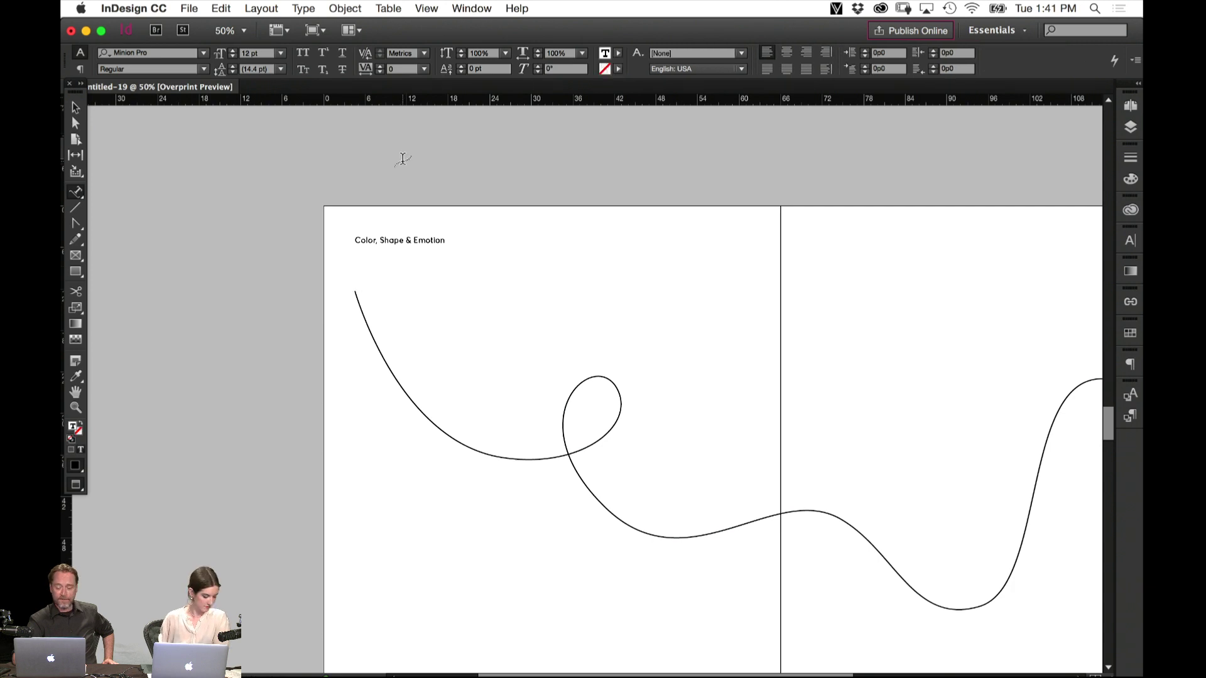
Set the path type to Averta Semibold at 18 pt and enter "Learn another language" along the curve
left_click(151, 53)
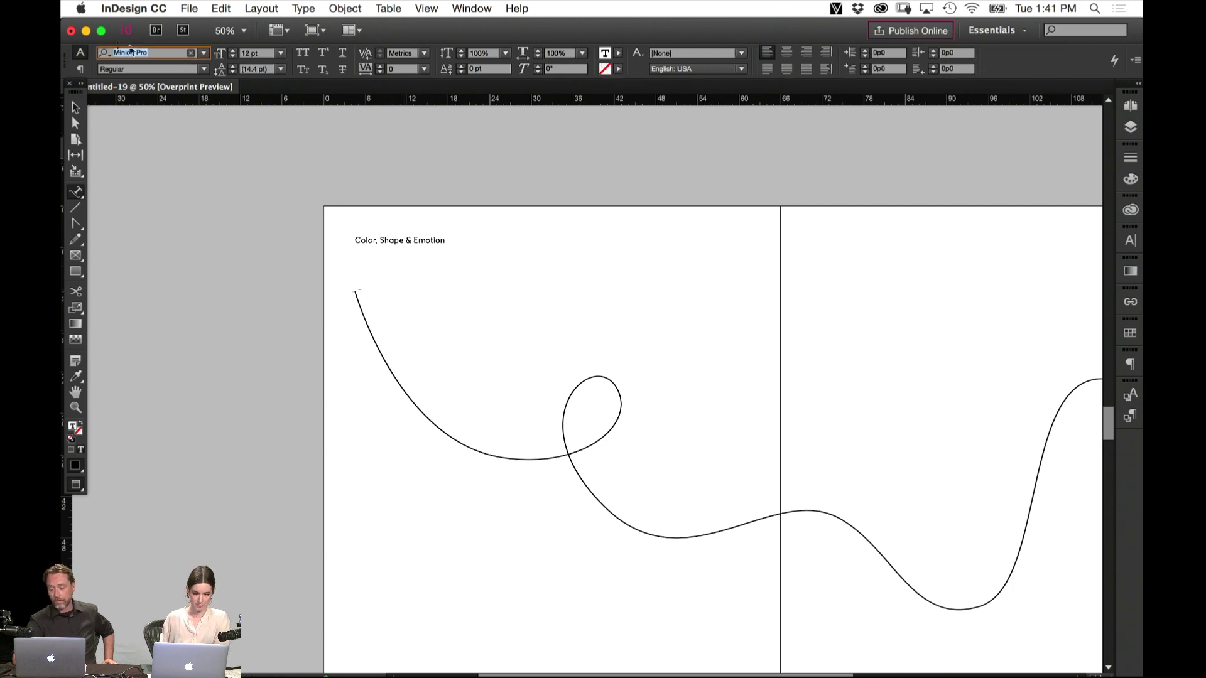
type("avert")
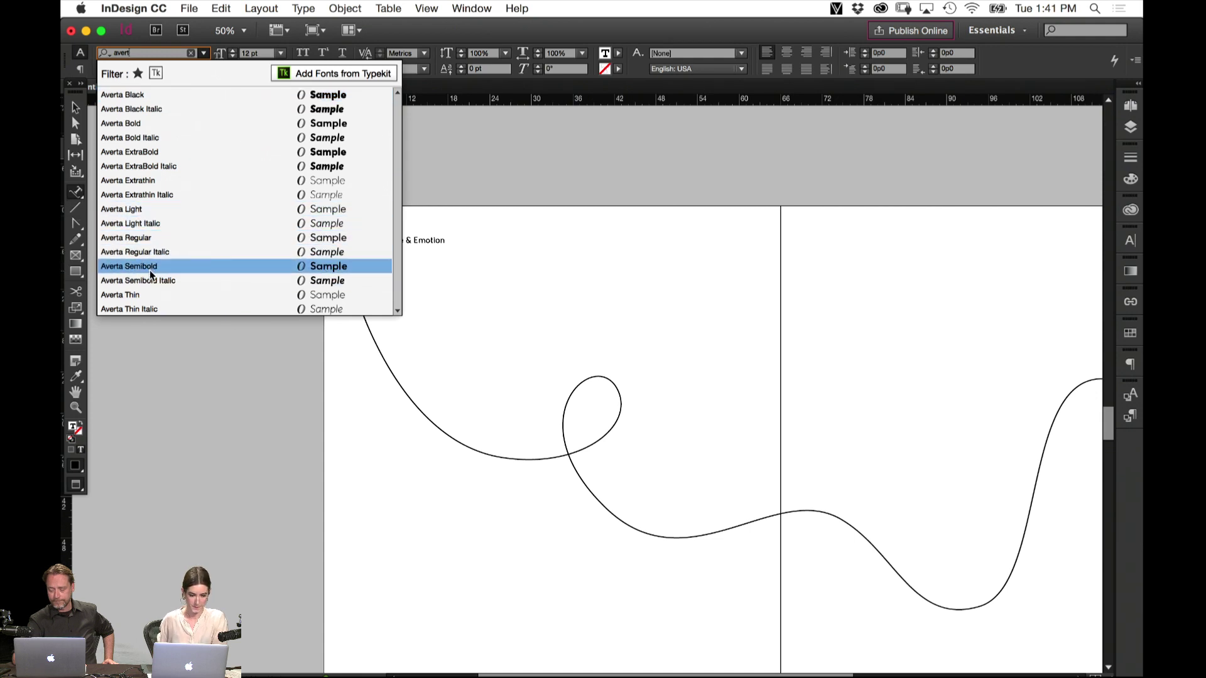
left_click(168, 263)
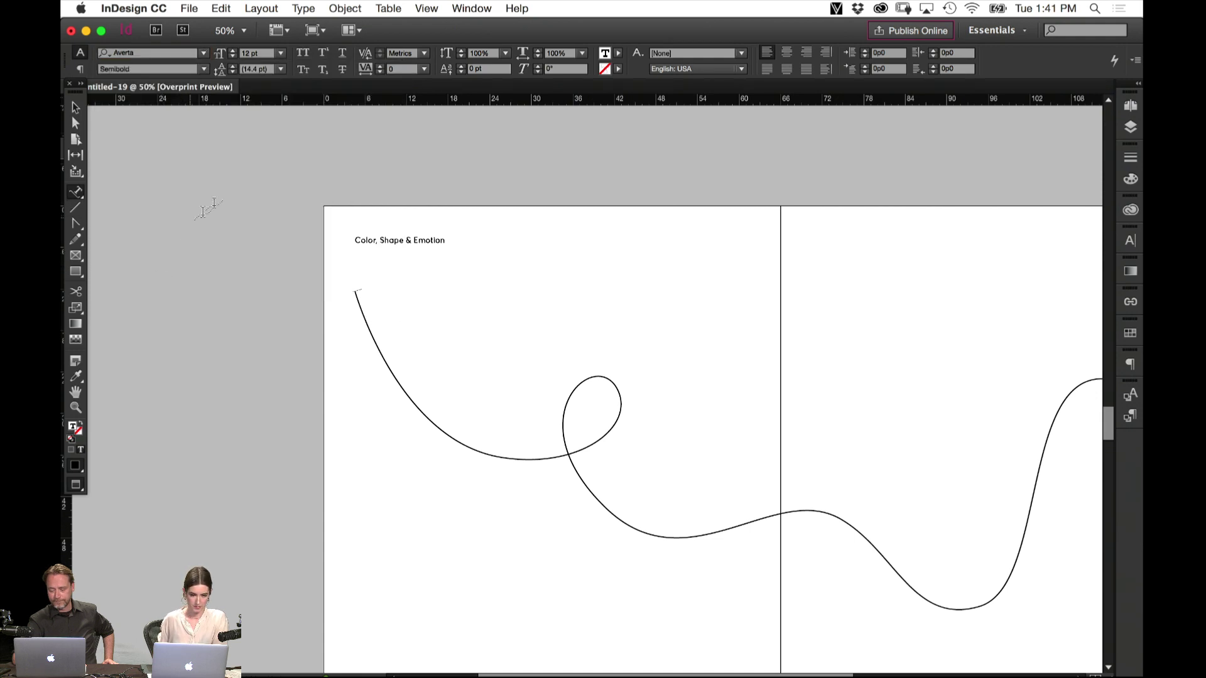
left_click(281, 53)
left_click(271, 191)
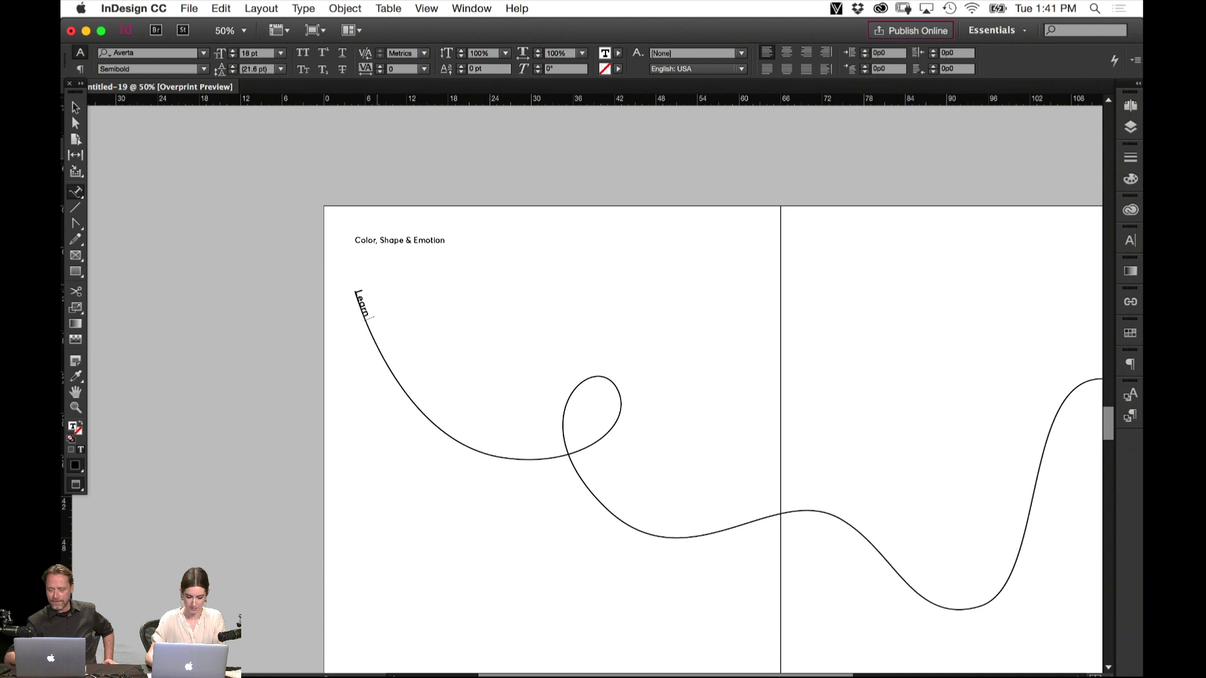
type("ther language")
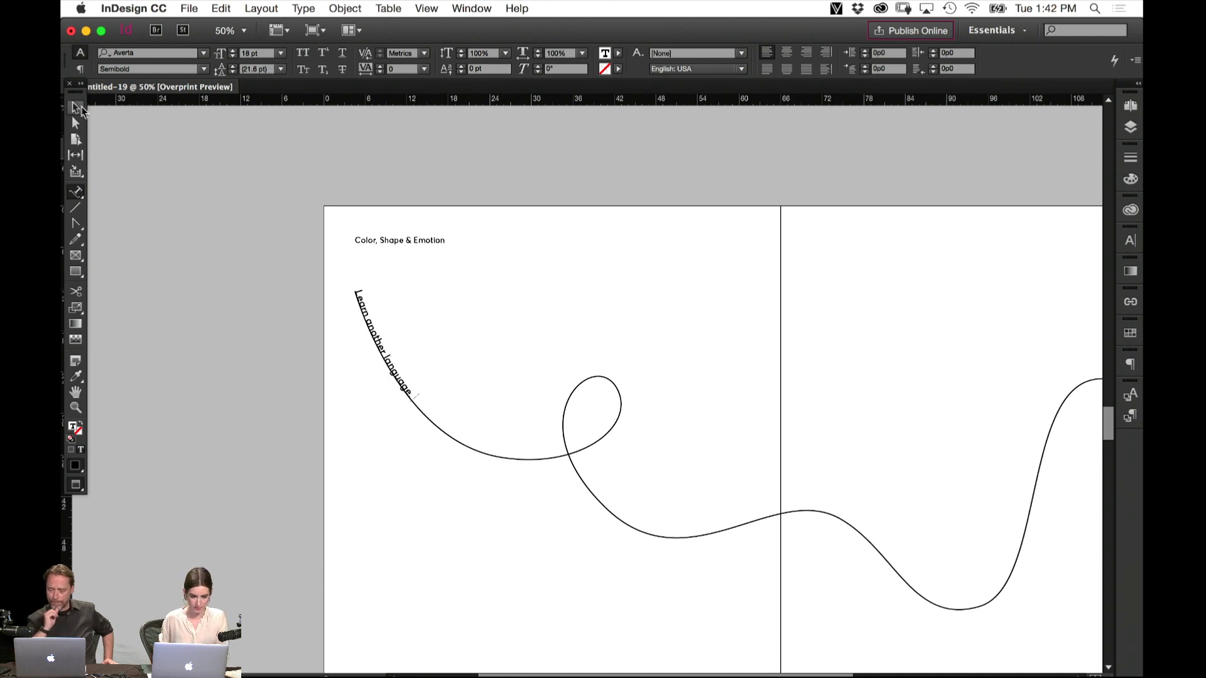
Set the curved path's stroke weight to 0 pt
left_click(76, 108)
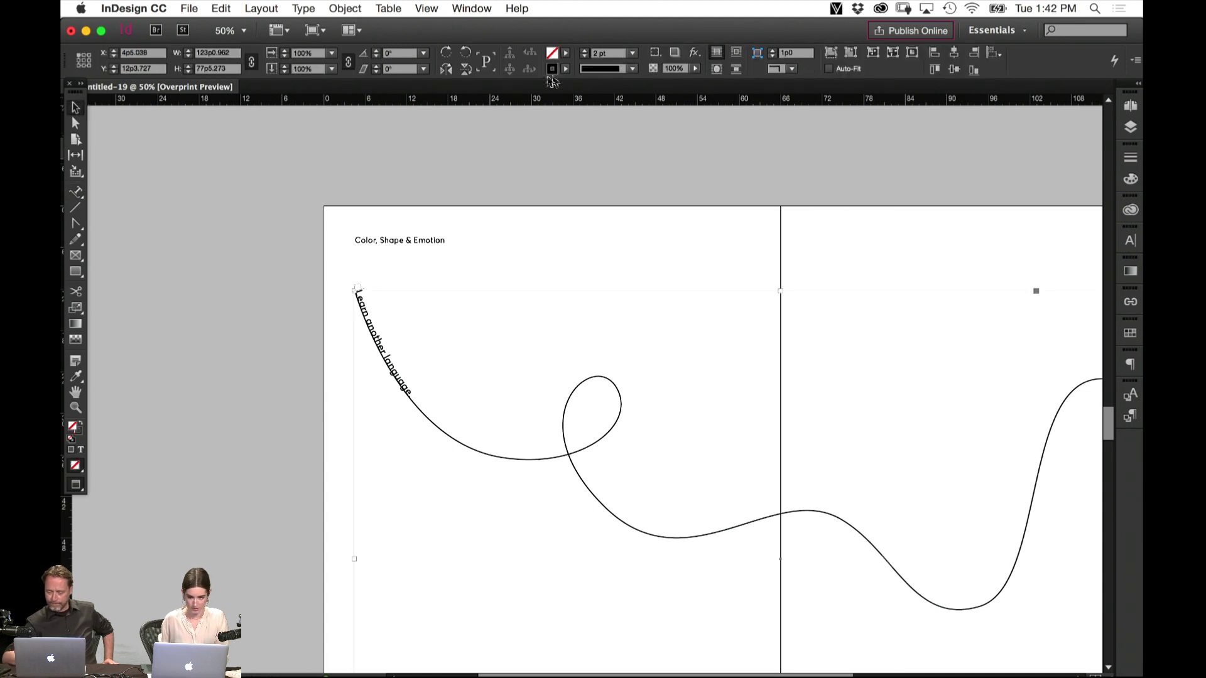
left_click(636, 54)
left_click(613, 66)
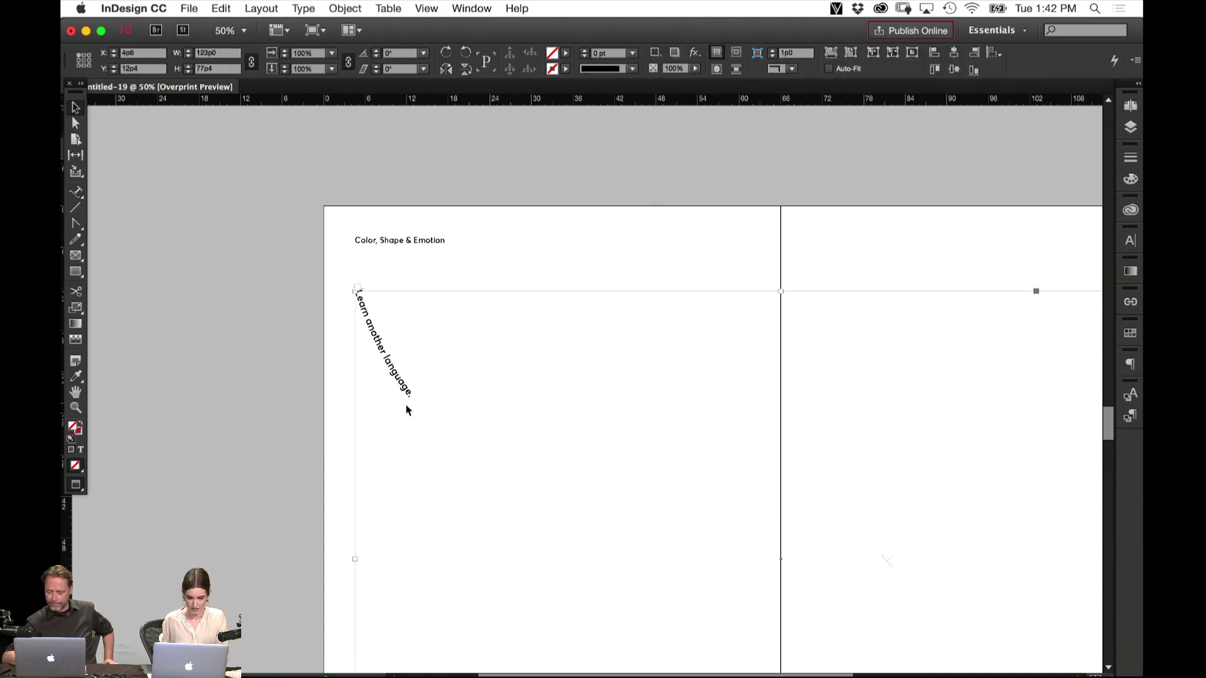
Continue the type on the curved path after "Learn another language." with "Get better at French."
left_click(75, 192)
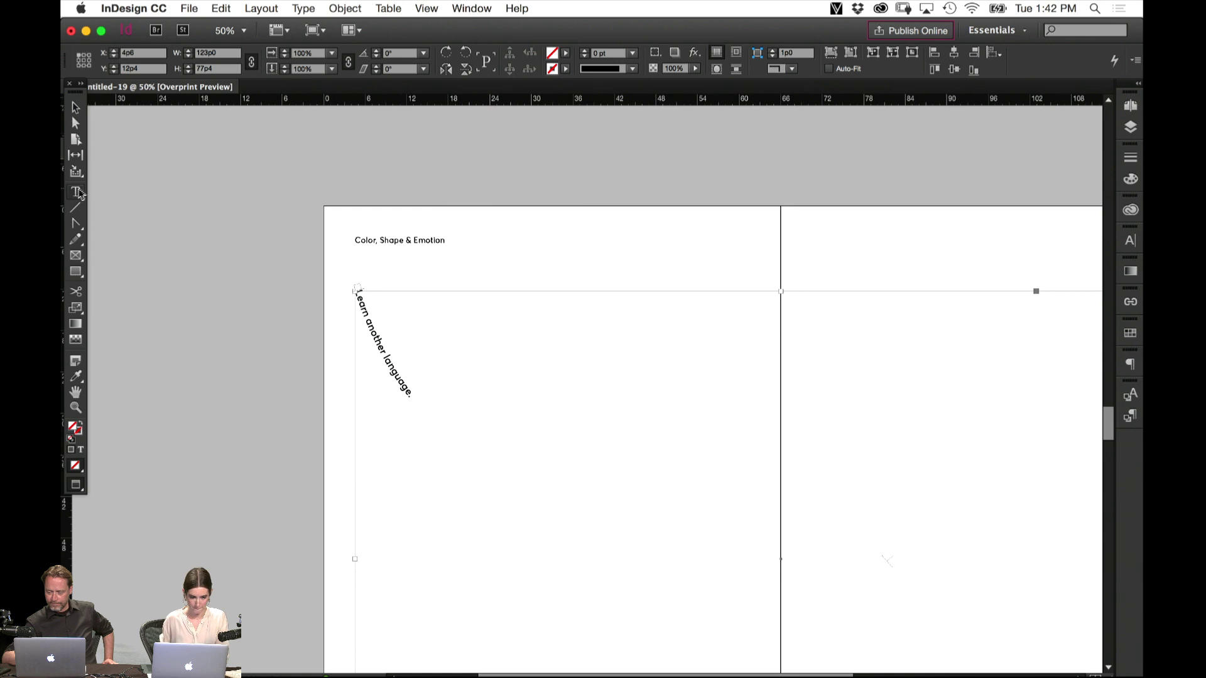
left_click(139, 207)
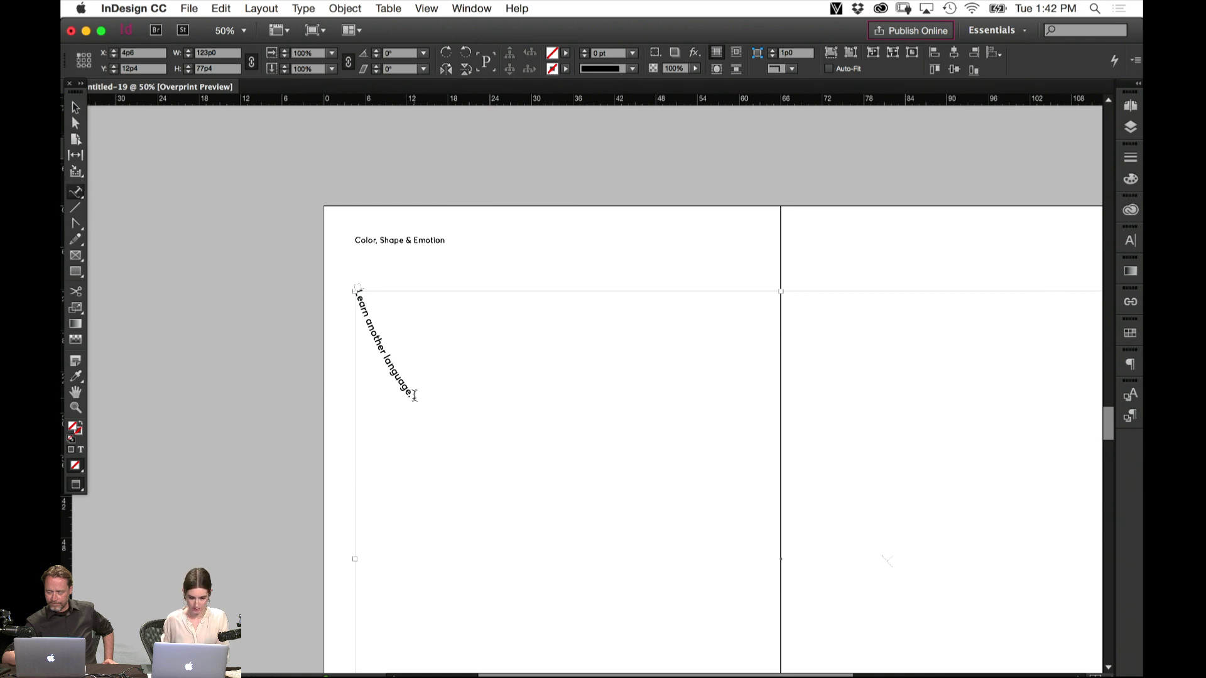
key("super+1")
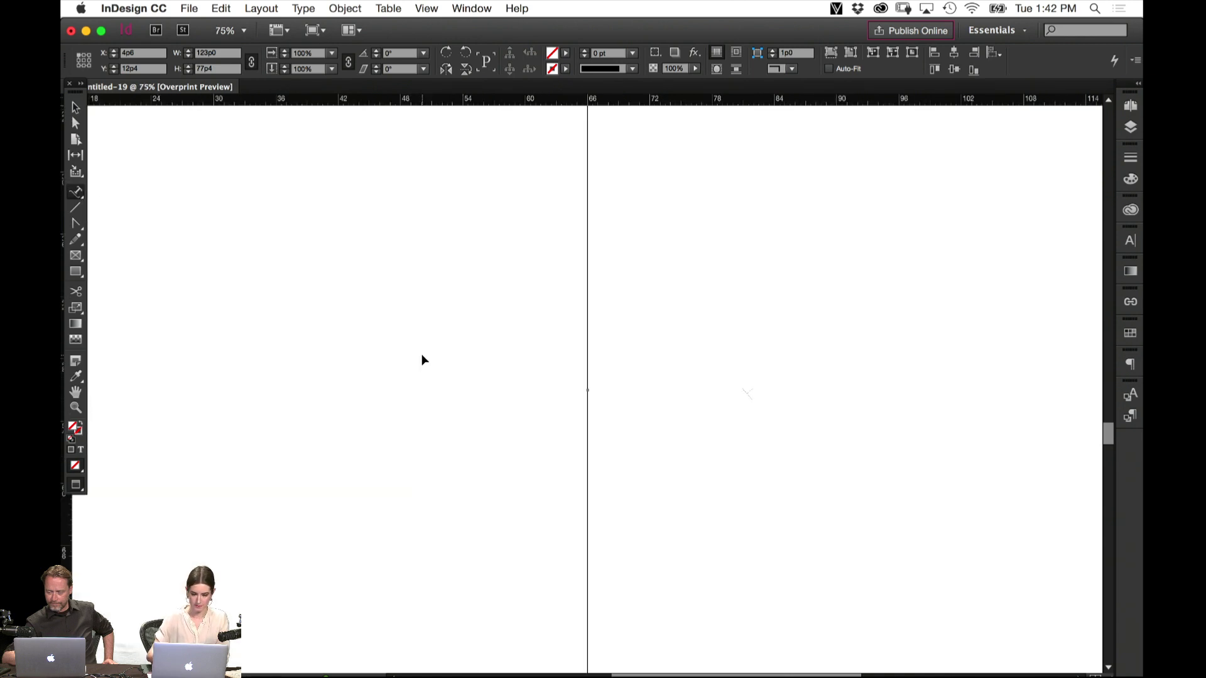
left_click_drag(318, 296, 821, 479)
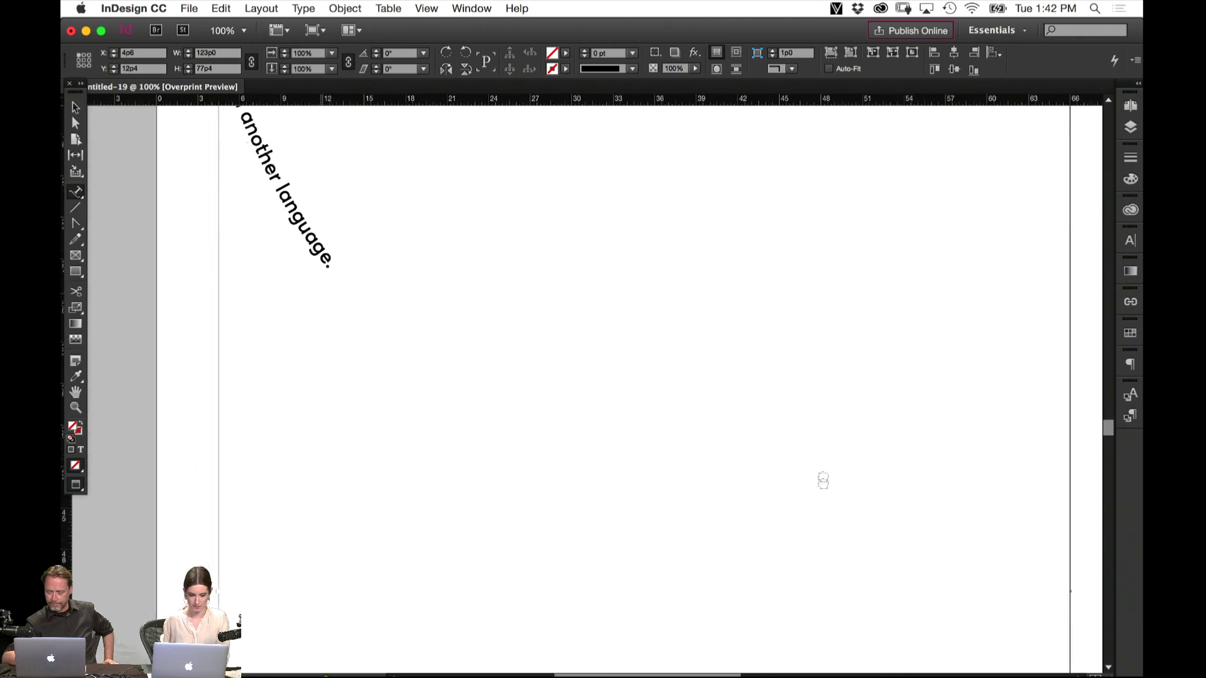
left_click(339, 265)
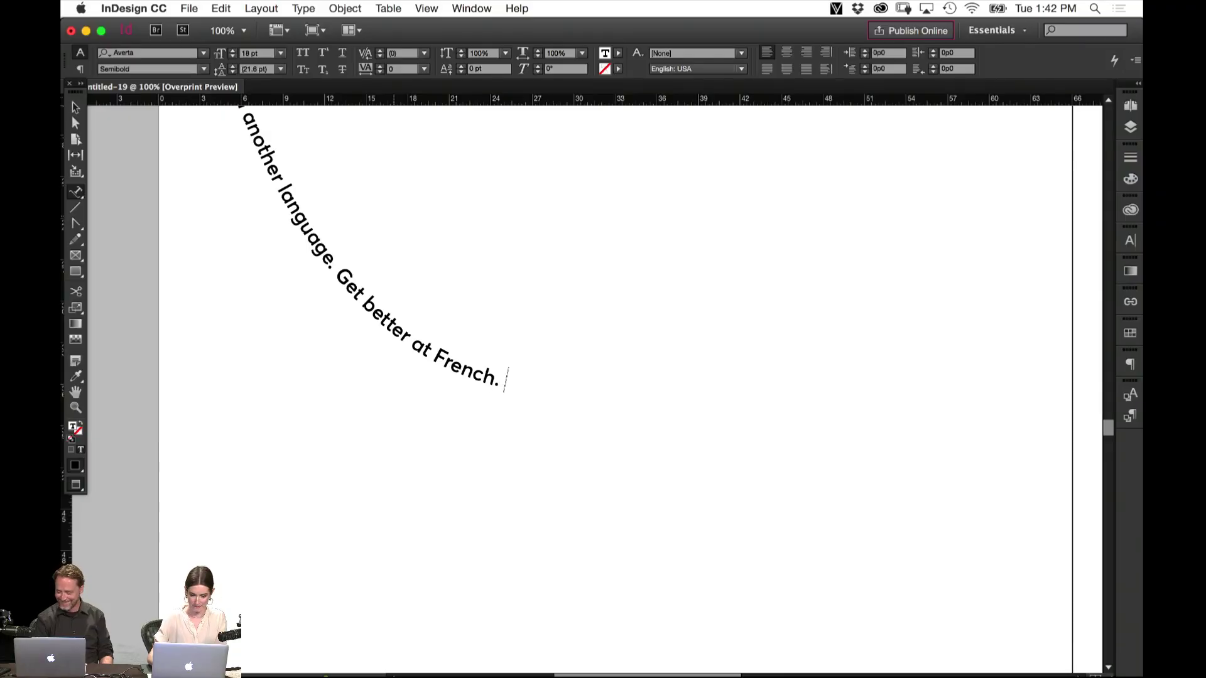
Add the sentence "Plant a garden." to the path text after "Get better at French."
type("Go")
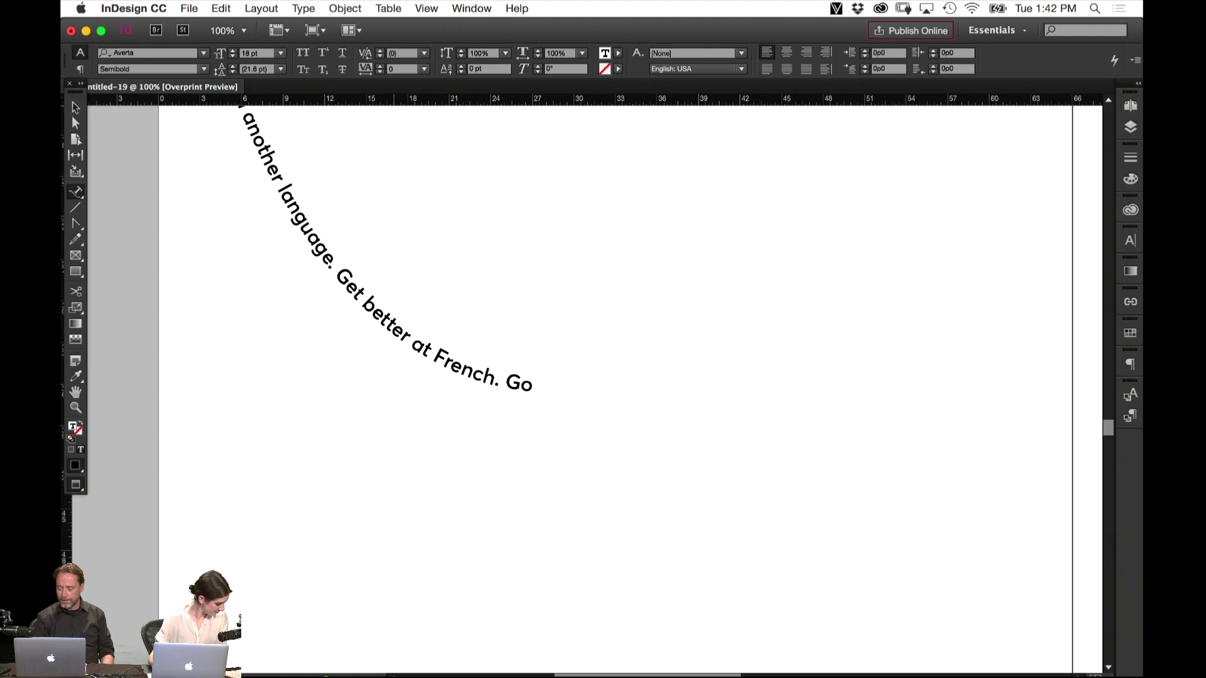
key("BackSpace")
key("BackSpace")
key("BackSpace")
key("BackSpace")
type("Pl")
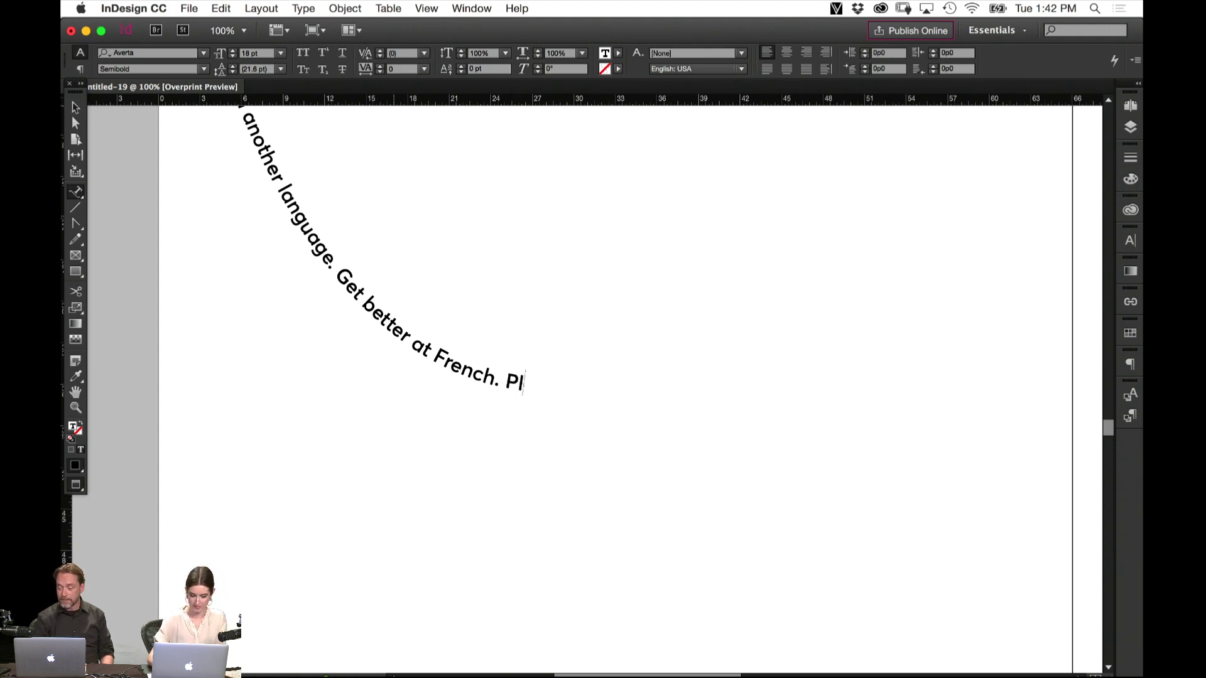
type("ant a g")
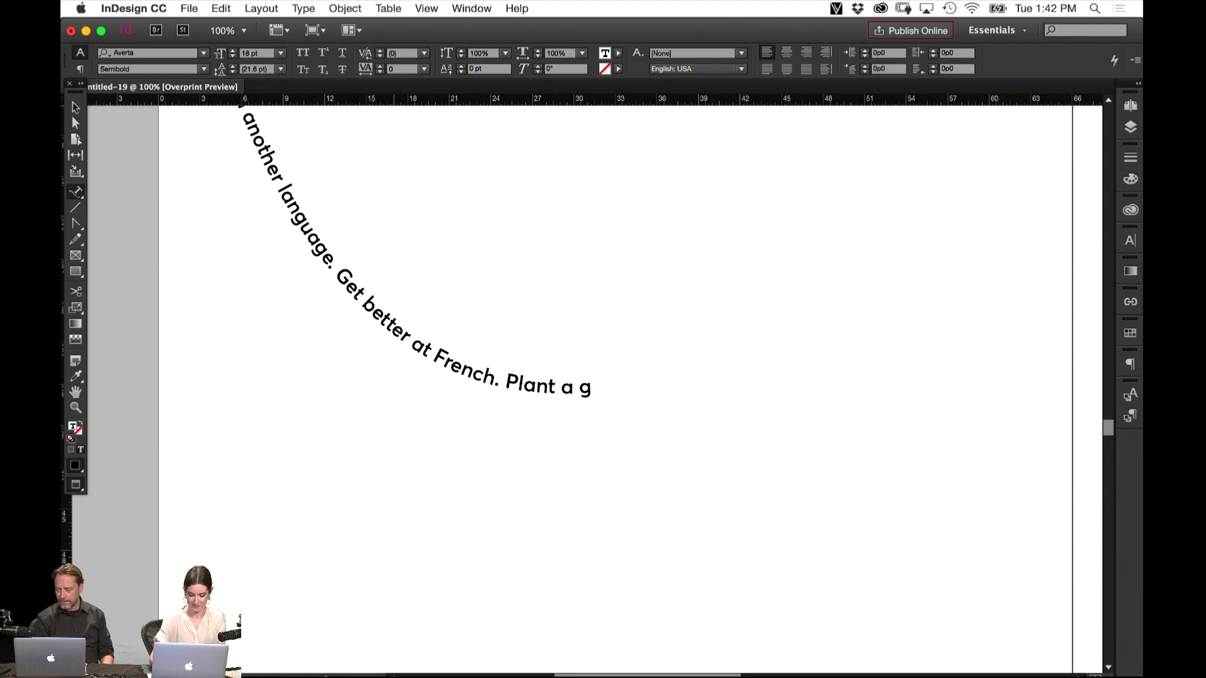
type("arden.")
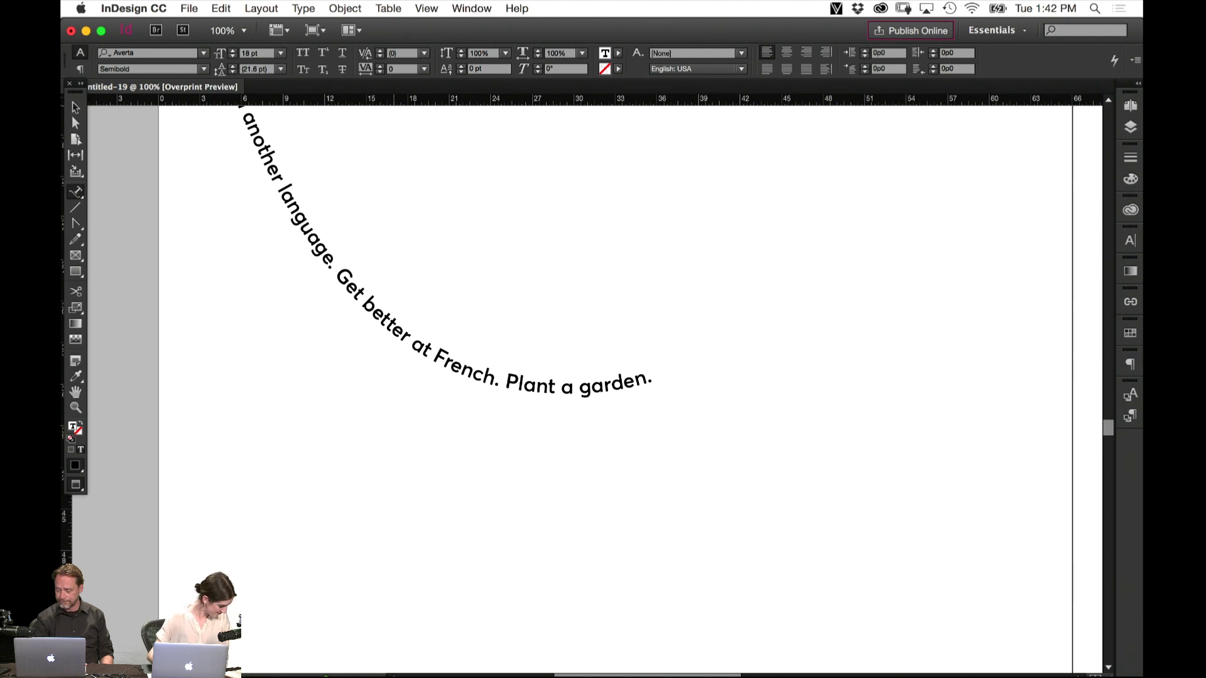
Continue the path text around the loop with "Create something every day for a year."
type("Create")
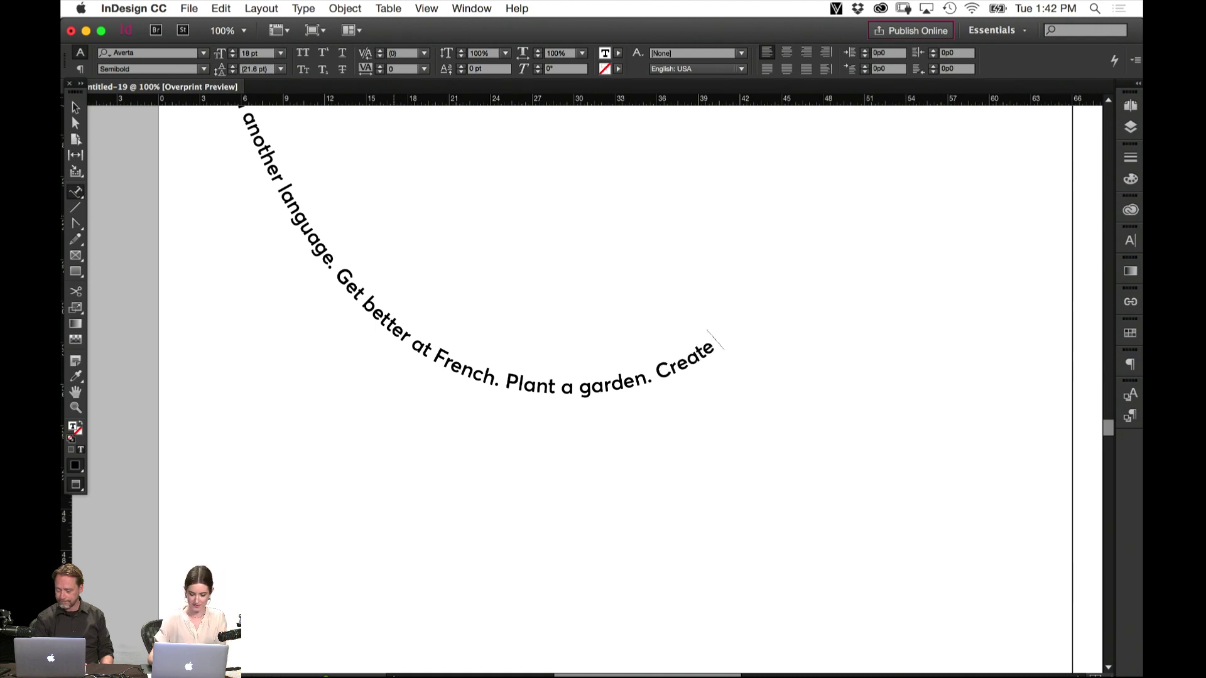
type(" some")
key("BackSpace")
key("BackSpace")
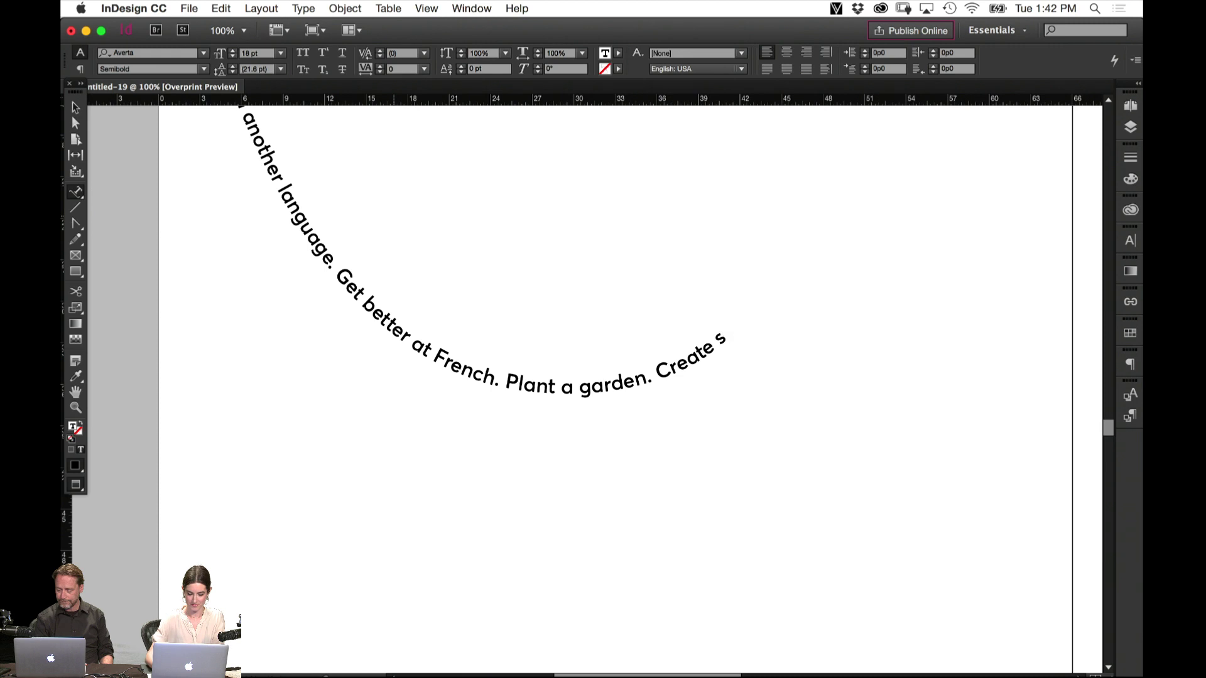
type("omething every")
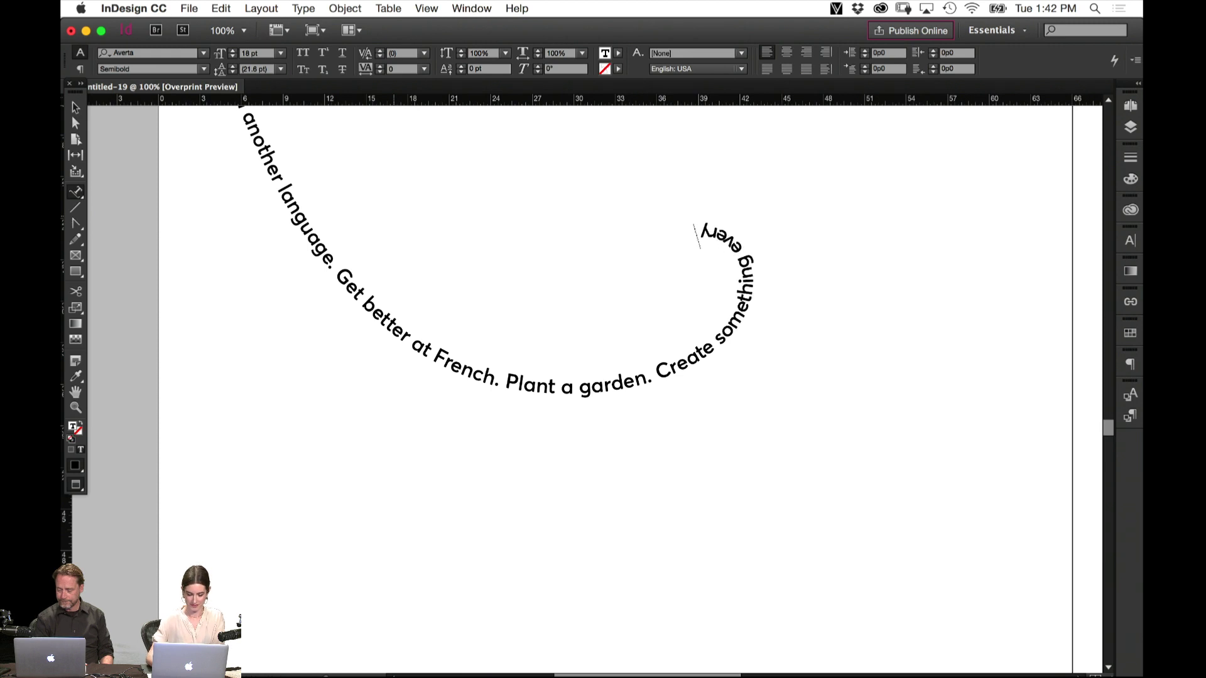
type(" day")
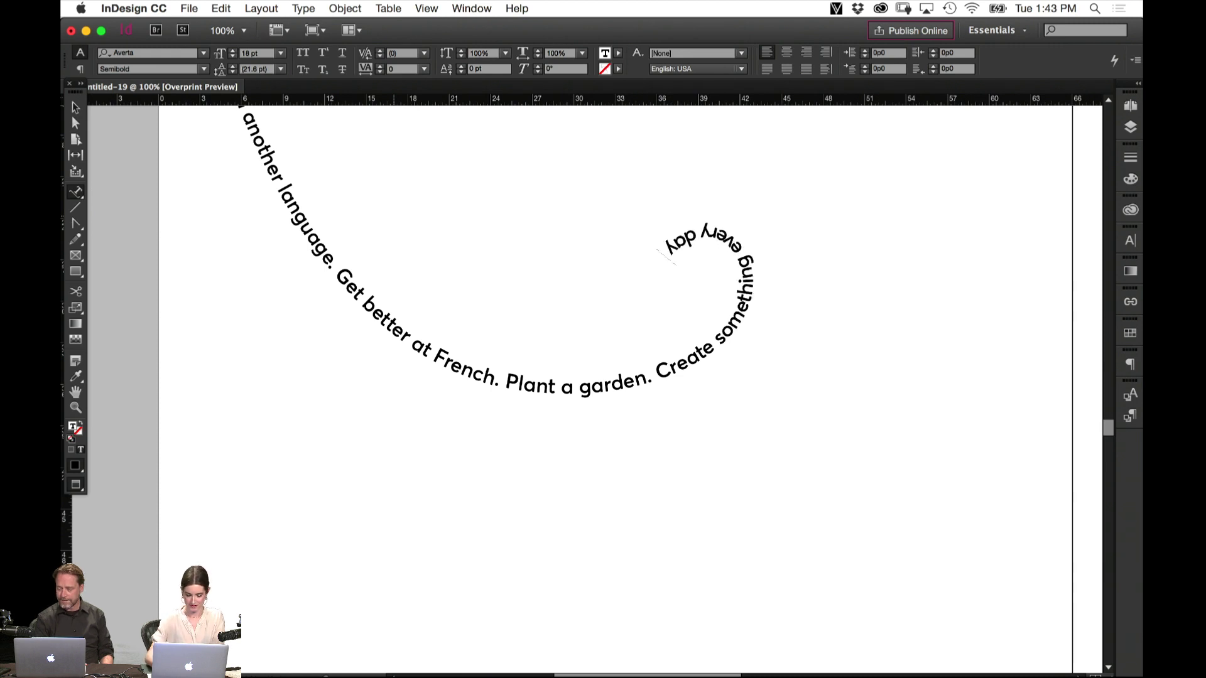
type(" for a year.")
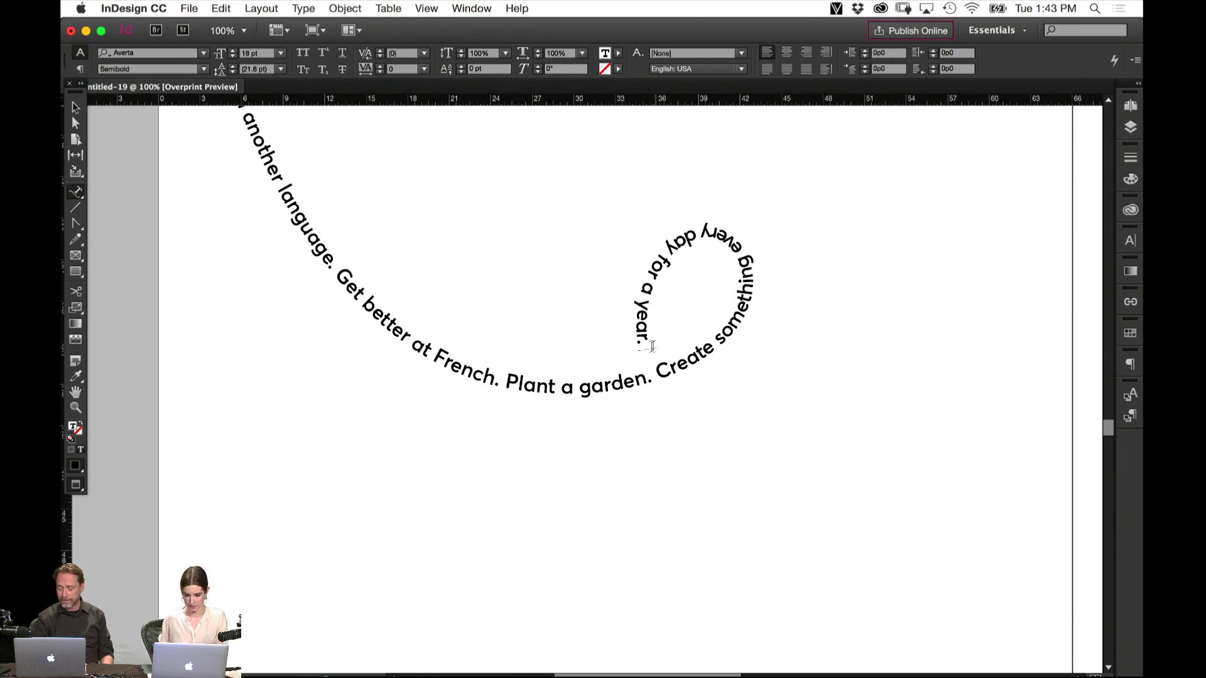
Set the tracking of all the text on the curved path to 10
left_click_drag(654, 347, 715, 350)
left_click(425, 73)
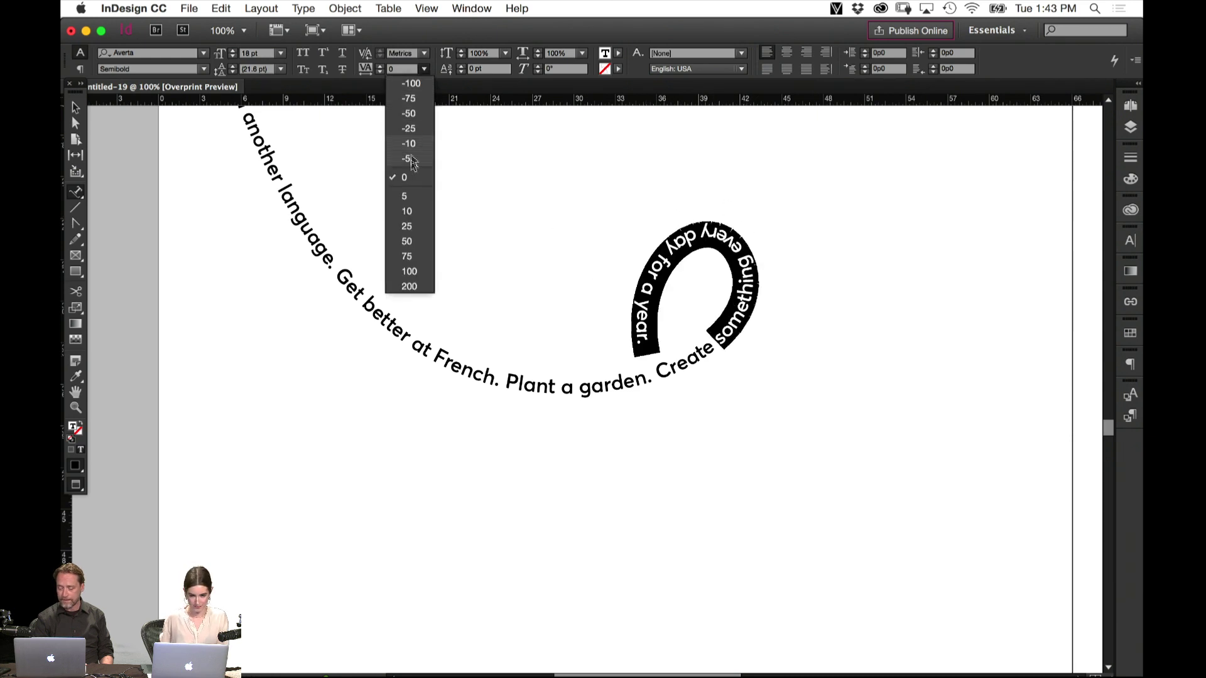
left_click(411, 209)
key("super+a")
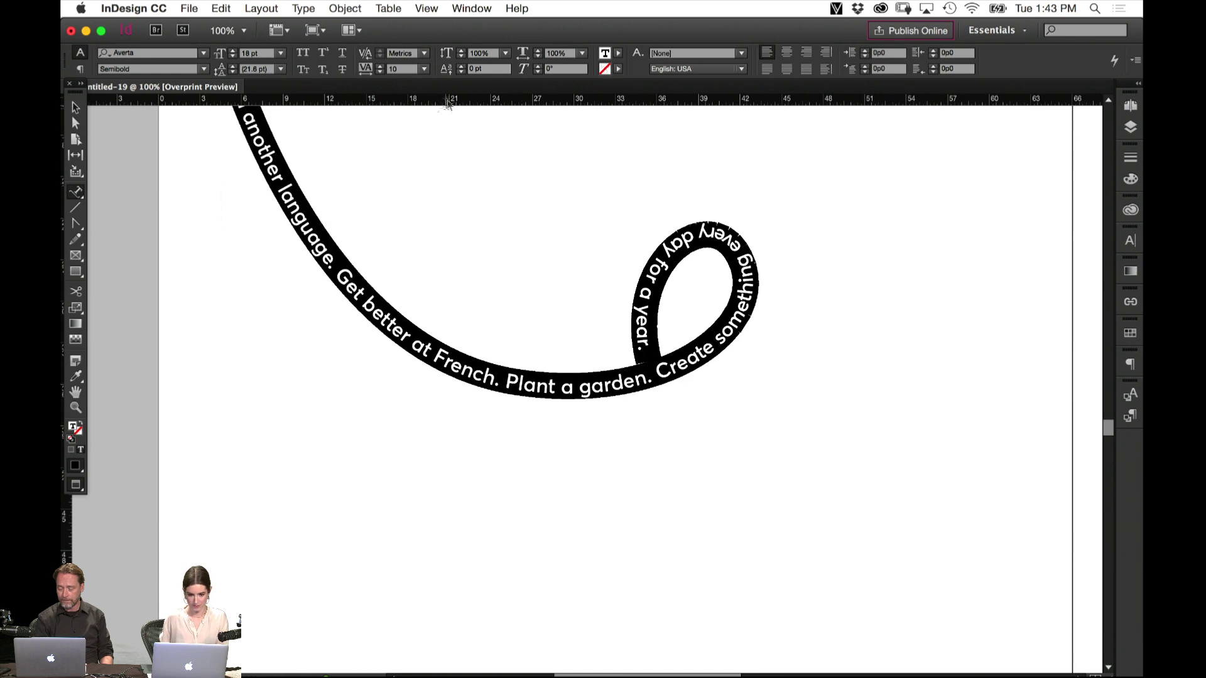
left_click(424, 69)
left_click(407, 211)
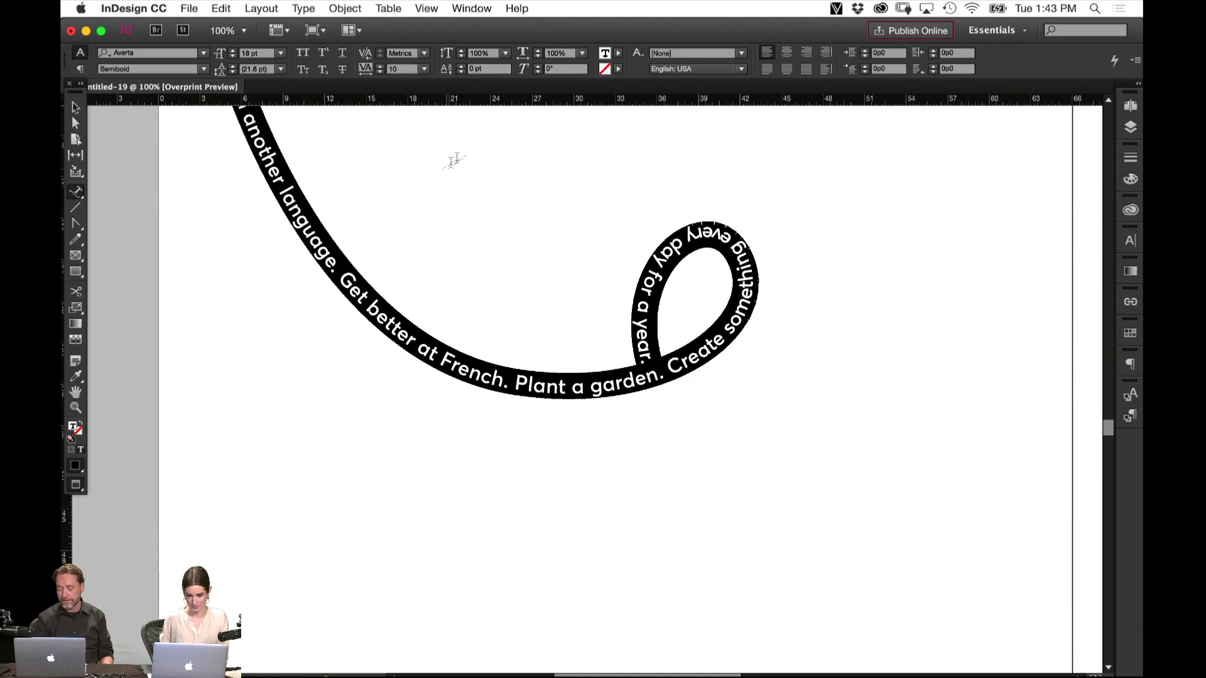
Add "Take another ballet class." at the end of the path text, below the loop, and finish text editing
left_click(653, 363)
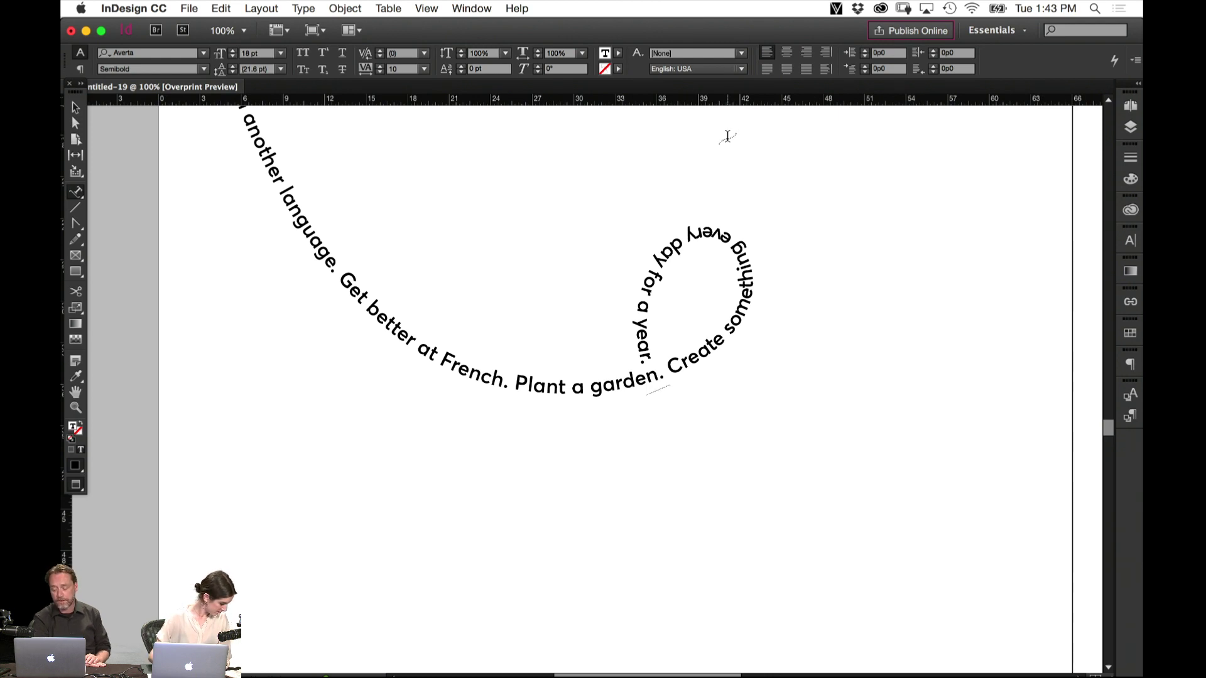
type("Take")
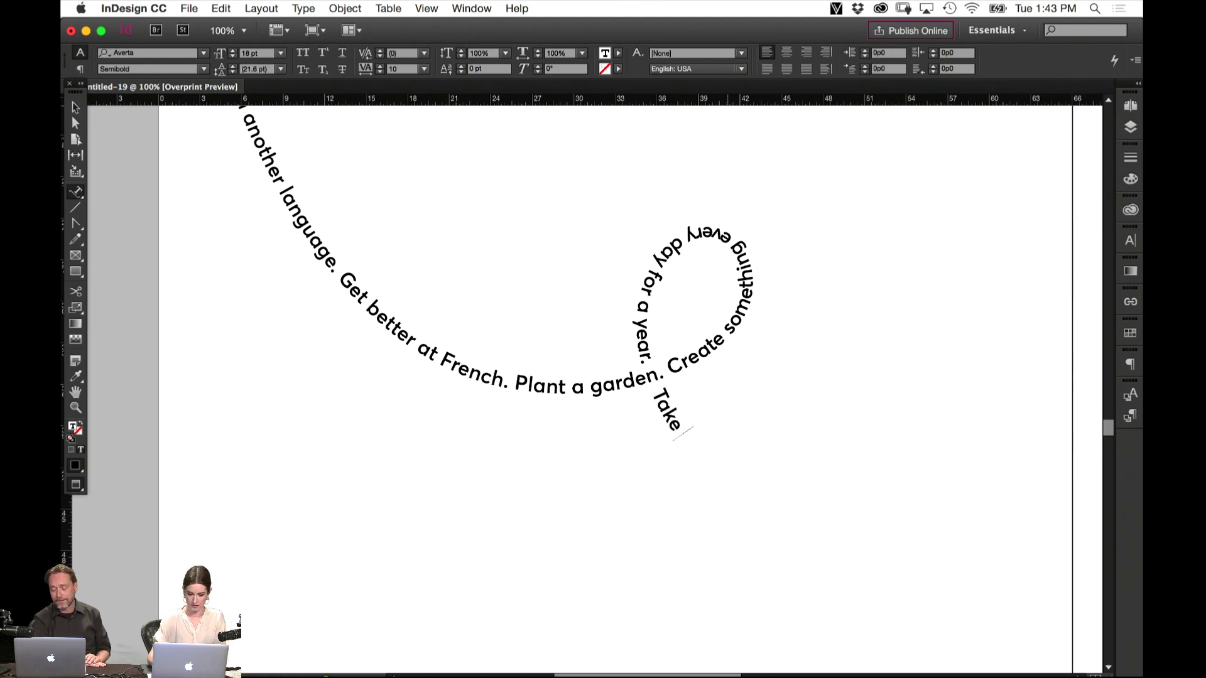
type(" another bal")
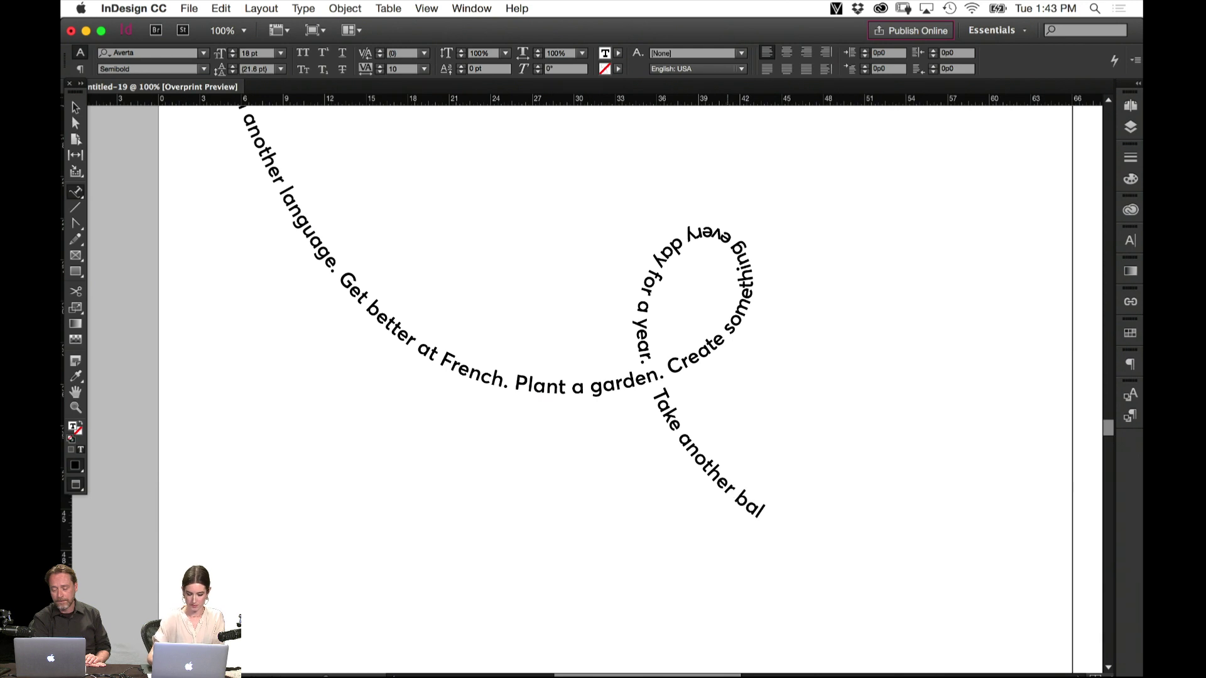
type("let class.")
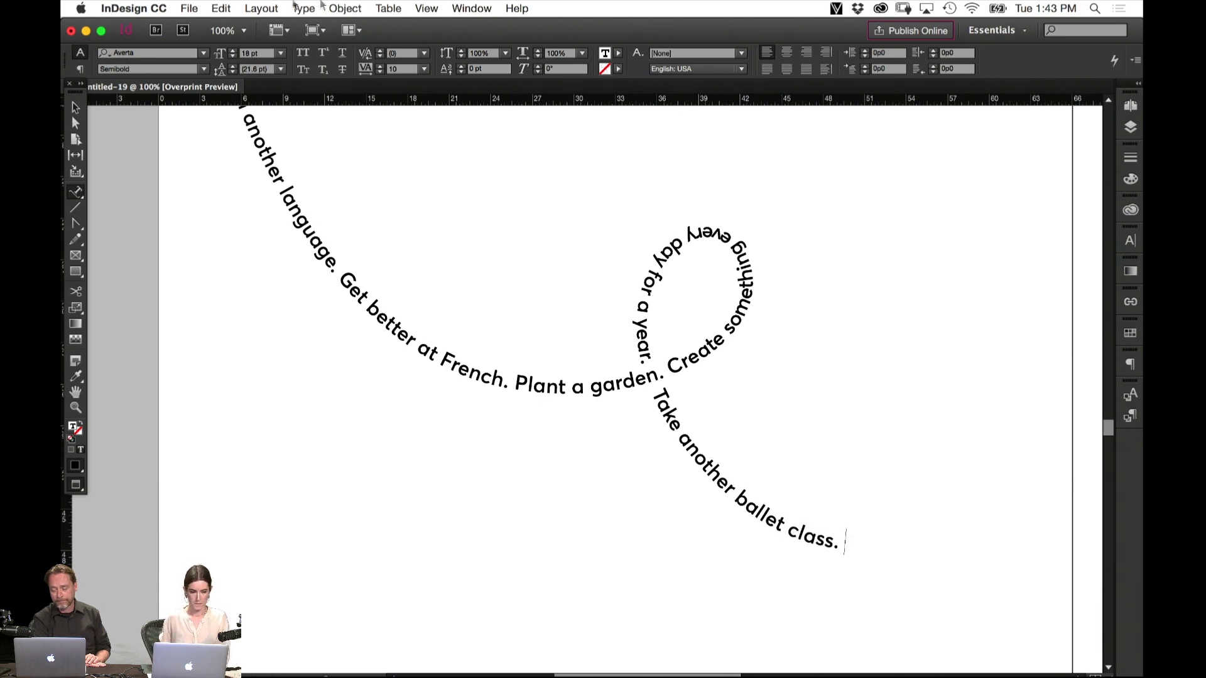
key("Escape")
Resume editing at the end of the path text and add "Be a mentor."
key("super+5")
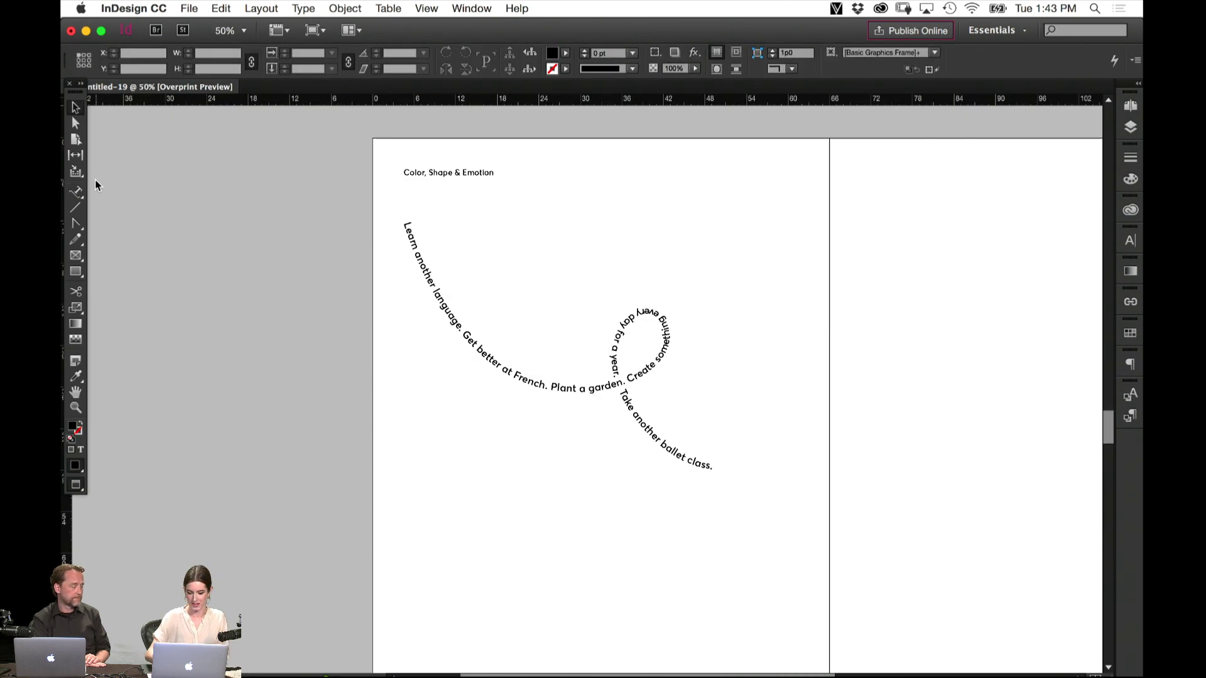
left_click_drag(513, 398, 275, 483)
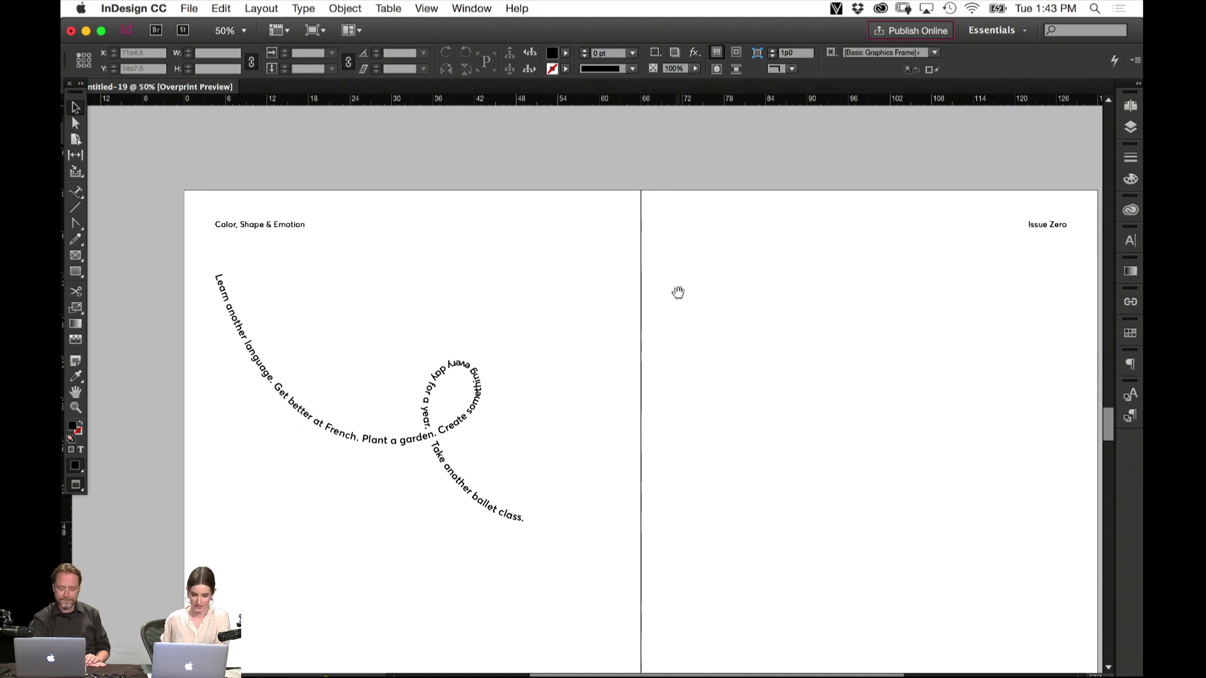
scroll(675, 258, "down", 2)
key("super+equal")
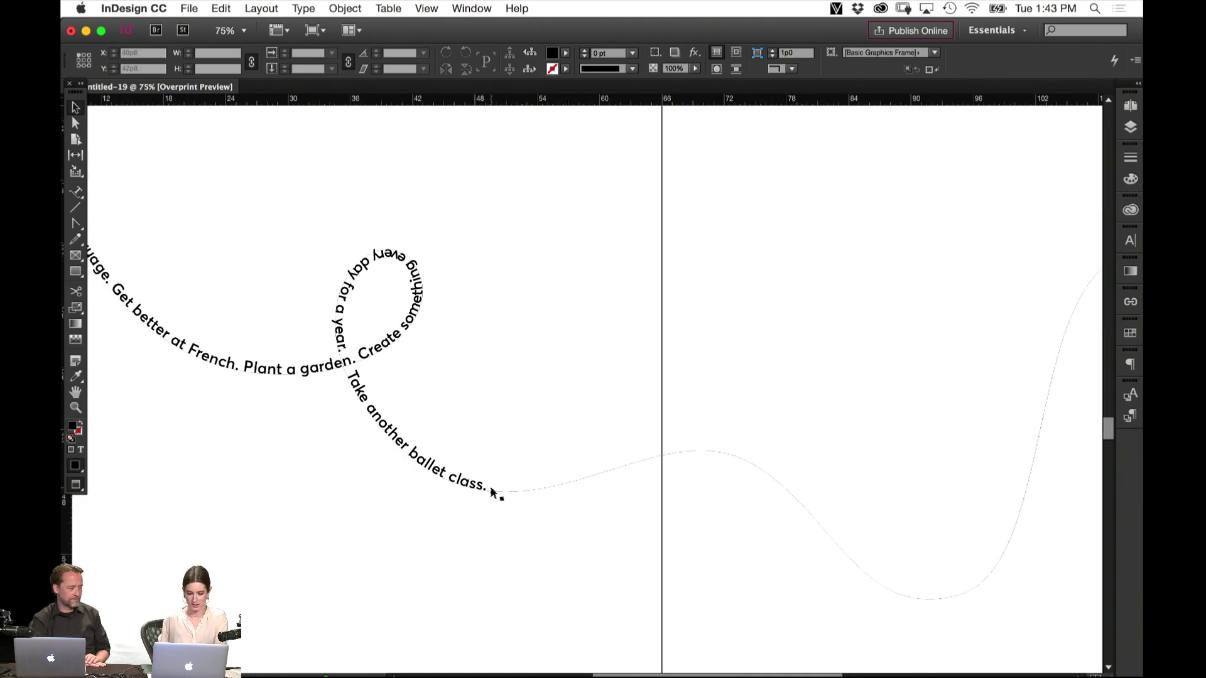
key("t")
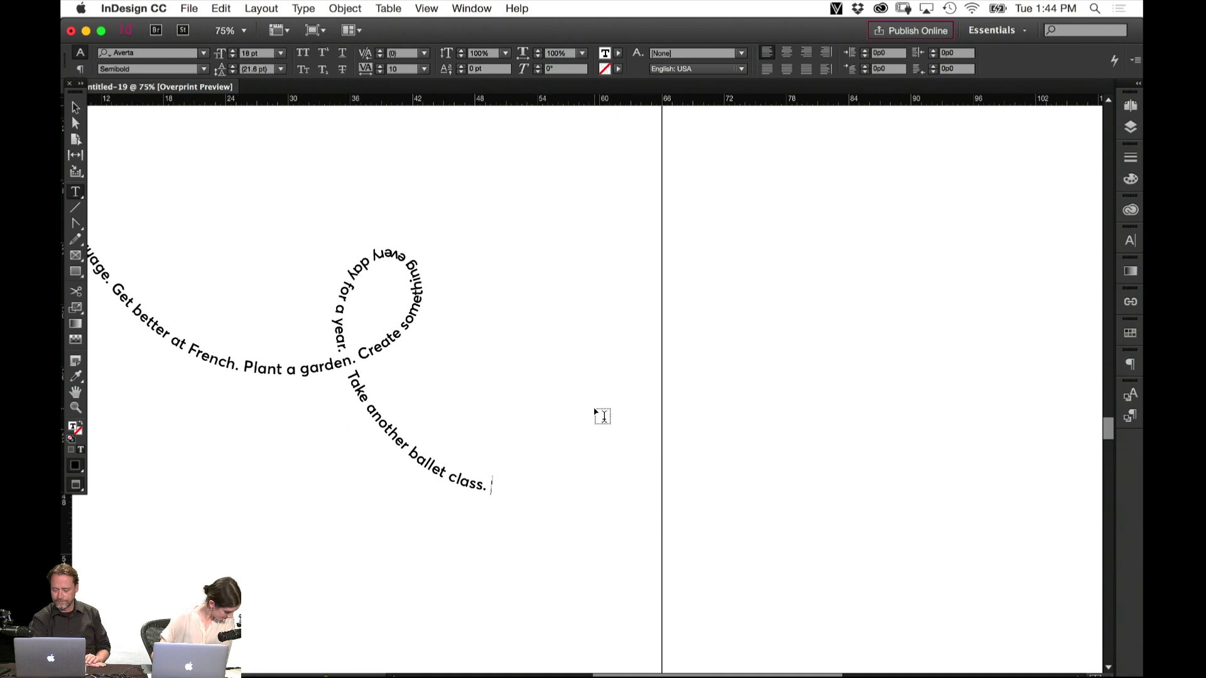
type("B")
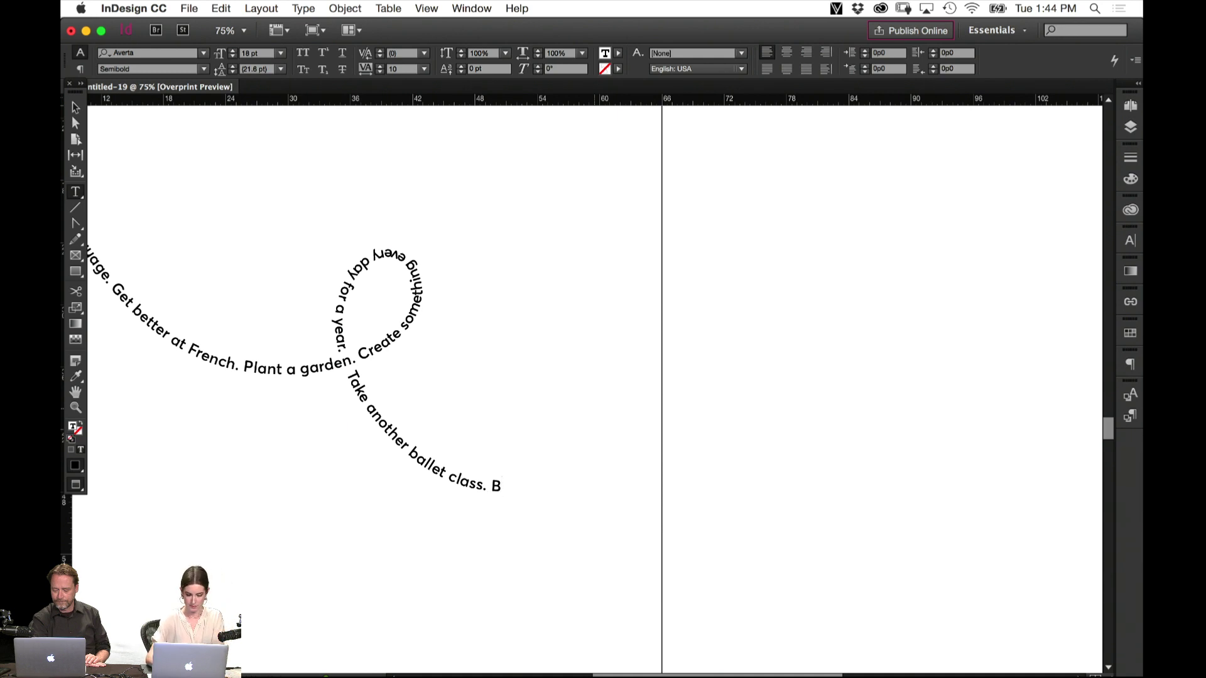
type("e a mentor.")
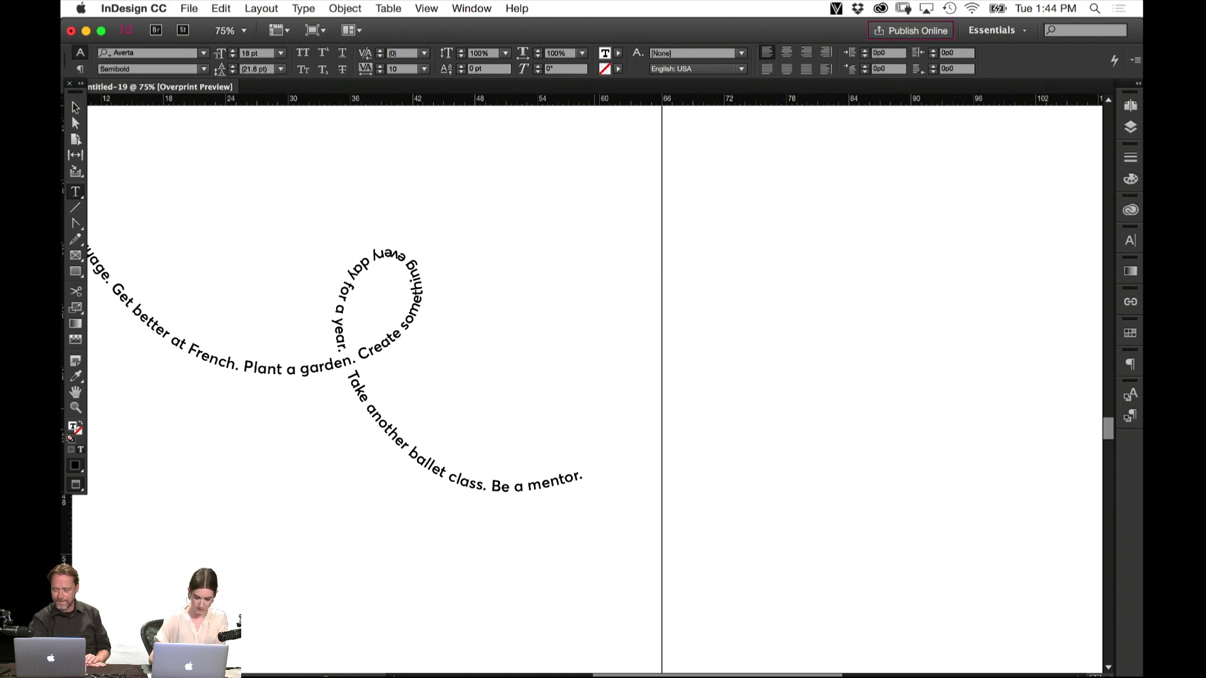
Continue the path text across the fold onto page 11 with "Register people to vote in swing states."
type(" Register")
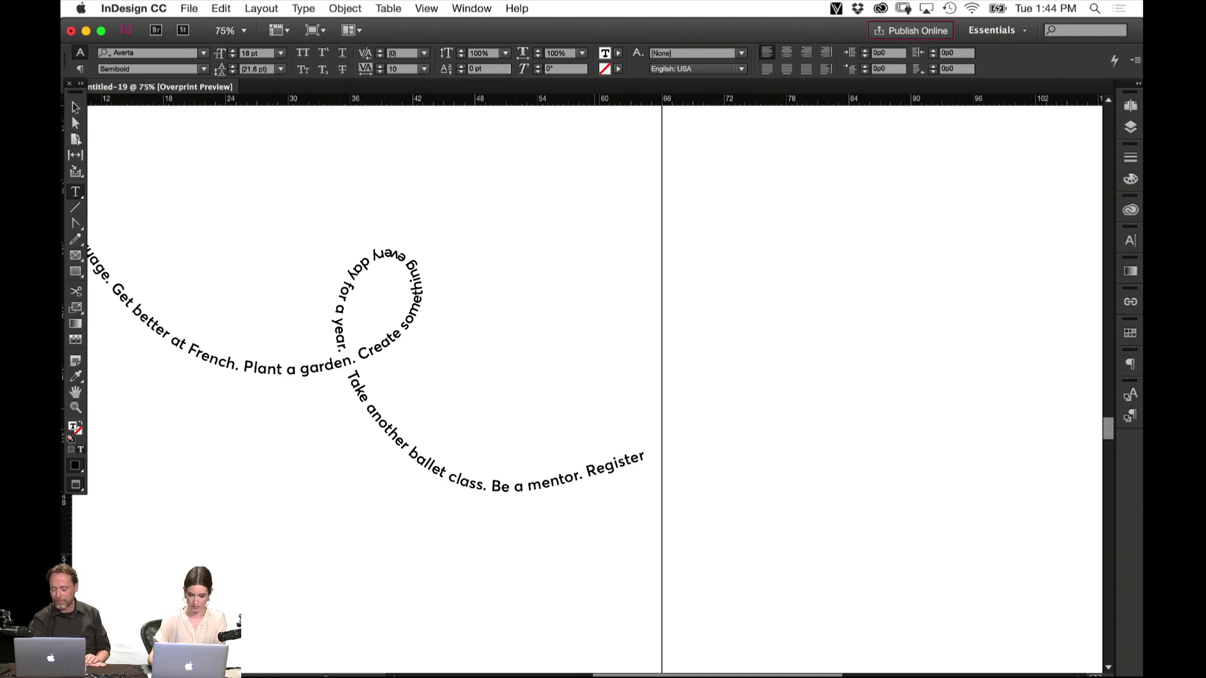
type(" people t")
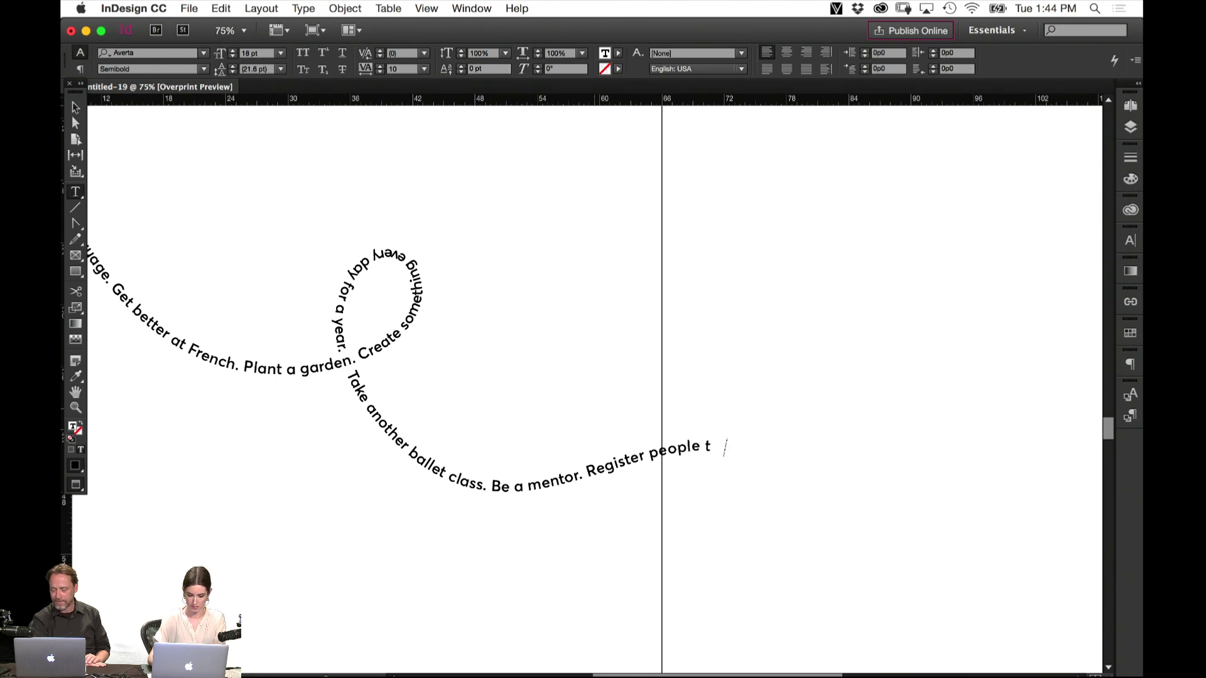
type("o vote")
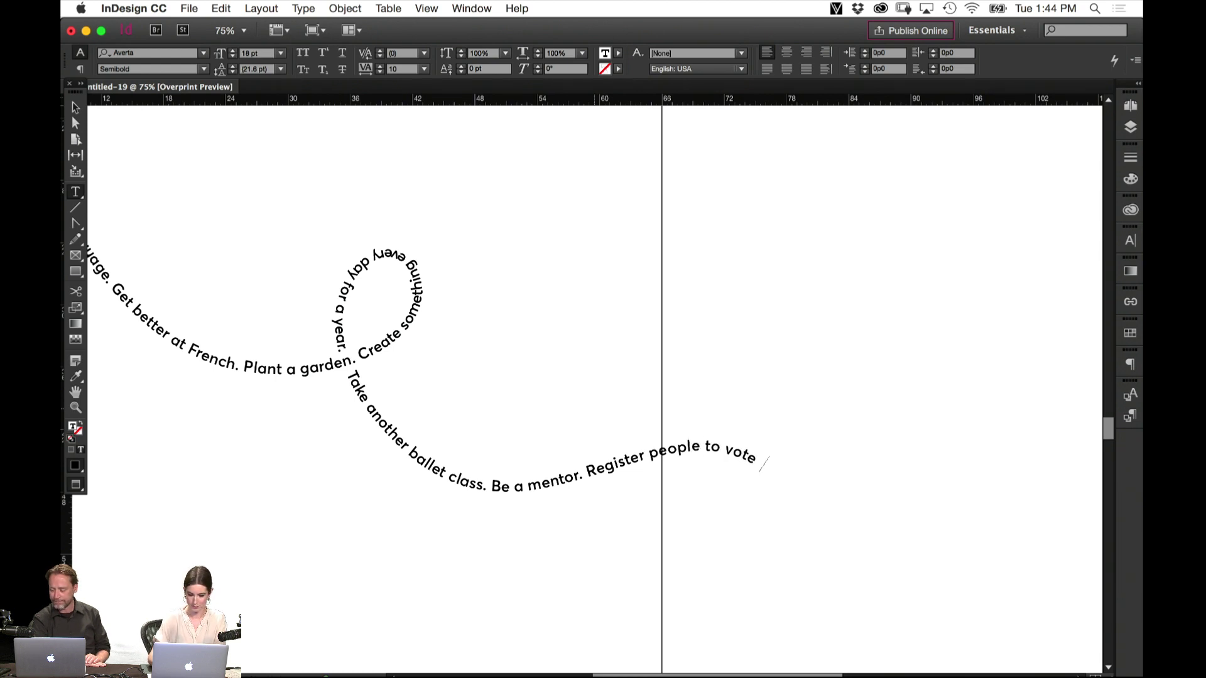
type(" in swing states")
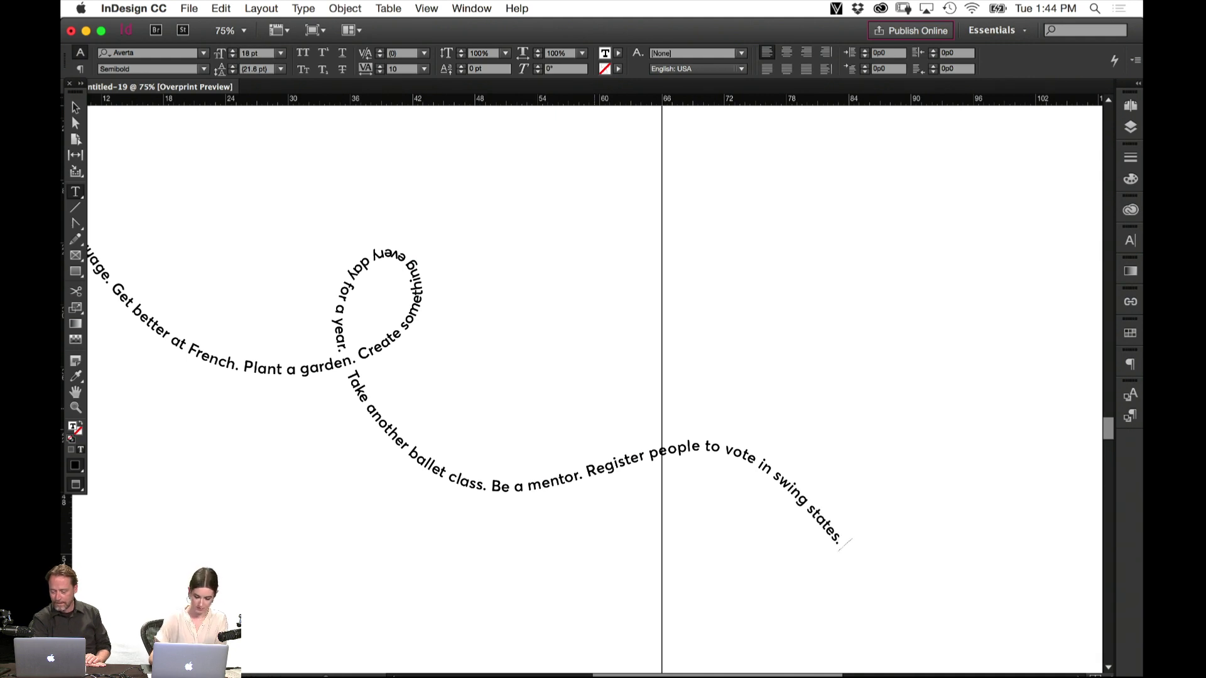
type(".")
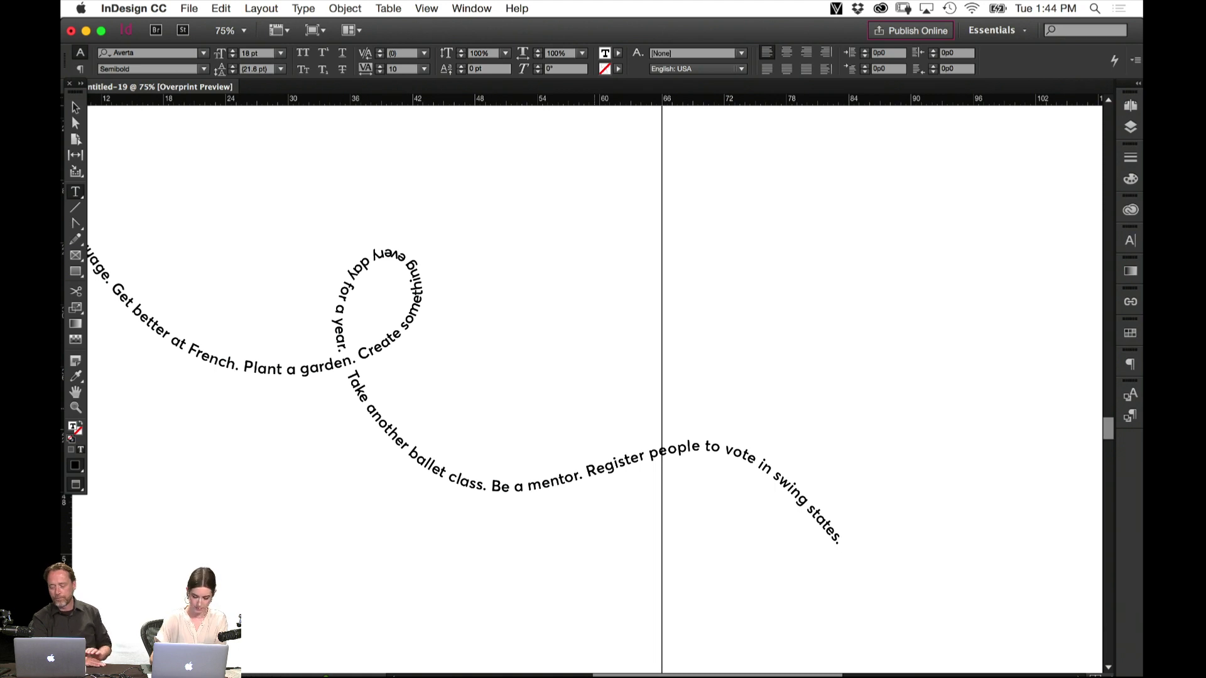
Continue the path text on page 11 with "Lead by example. Grow my own fruits and vegetables."
type(" Lead")
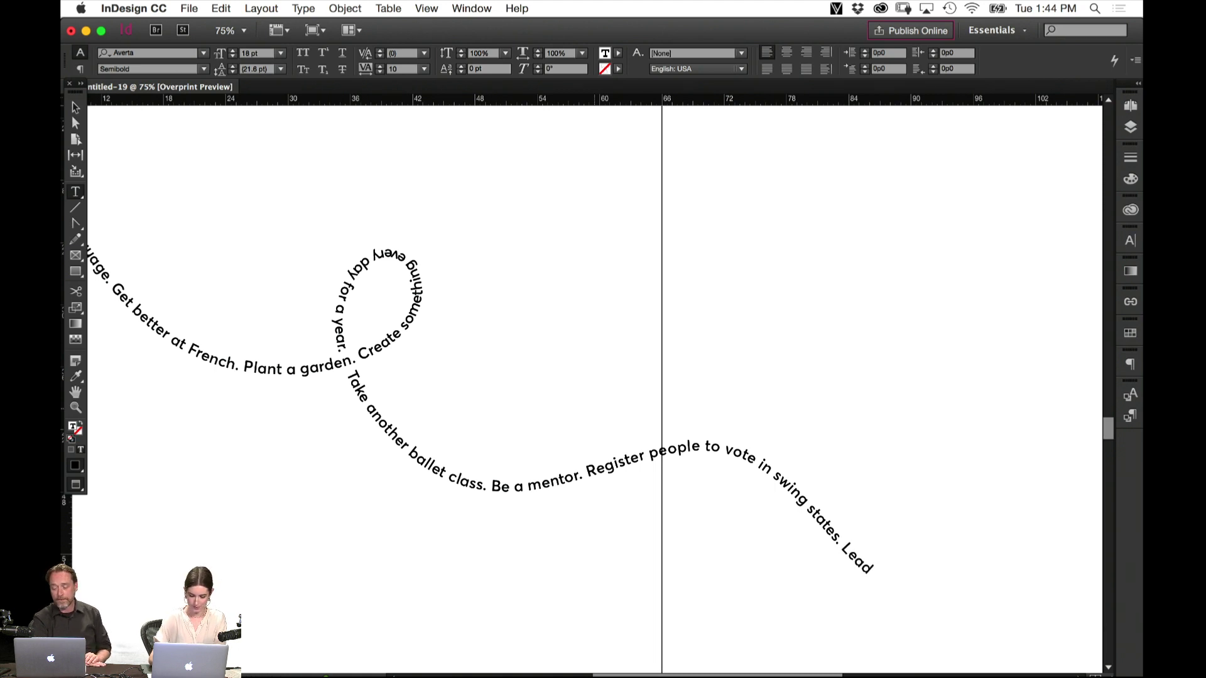
type(" by example")
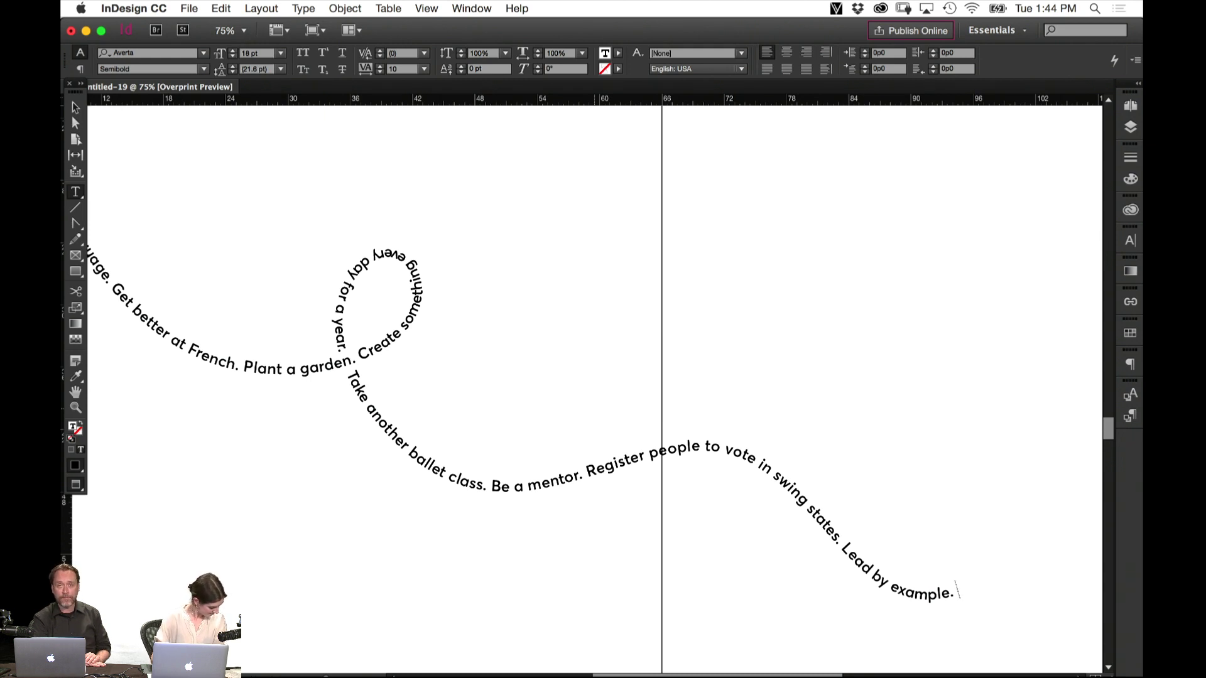
type(". Grow")
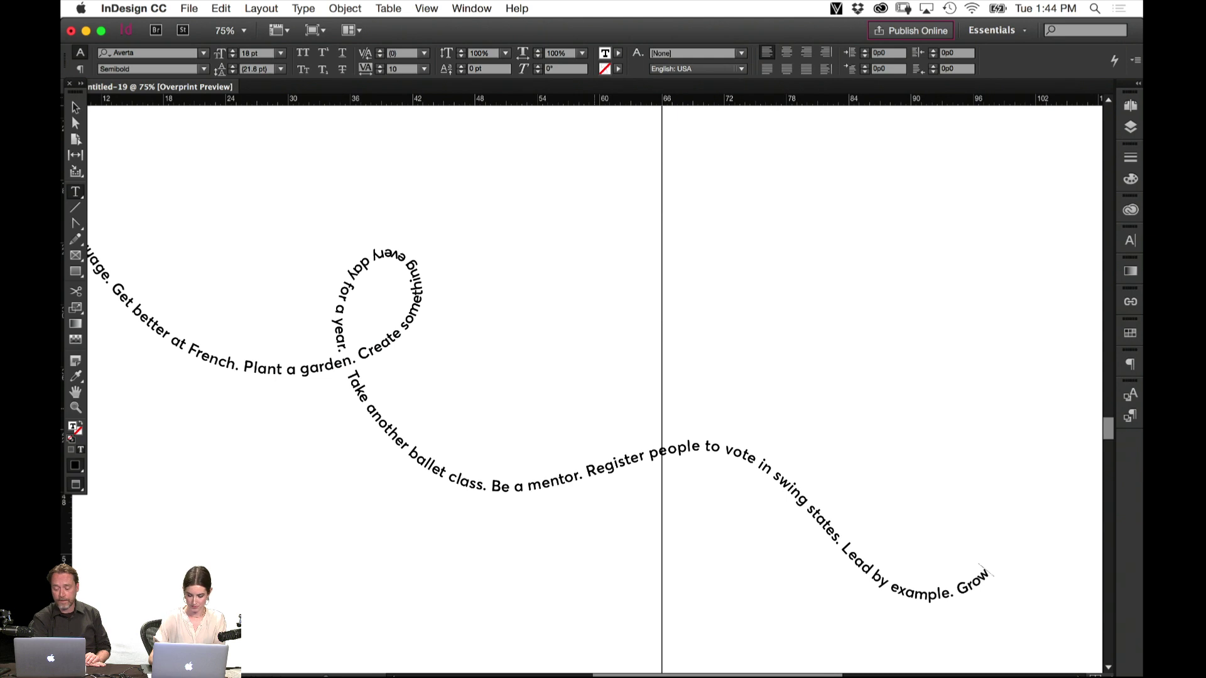
type(" my own frui")
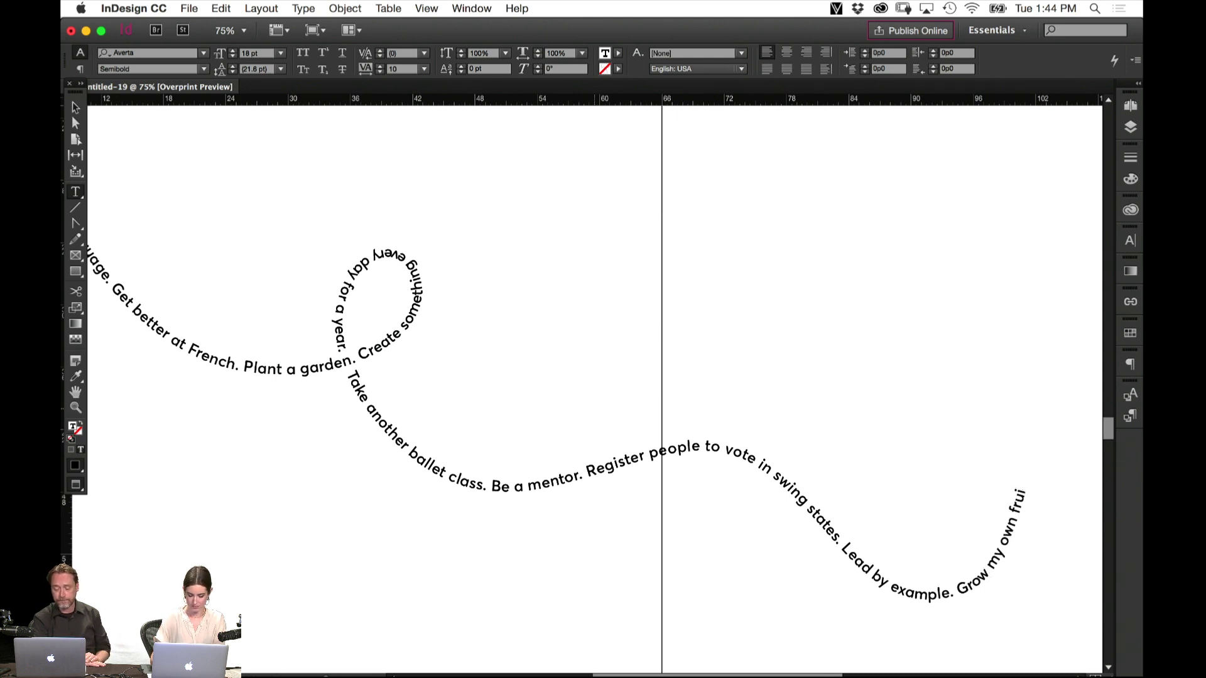
type("ts and v")
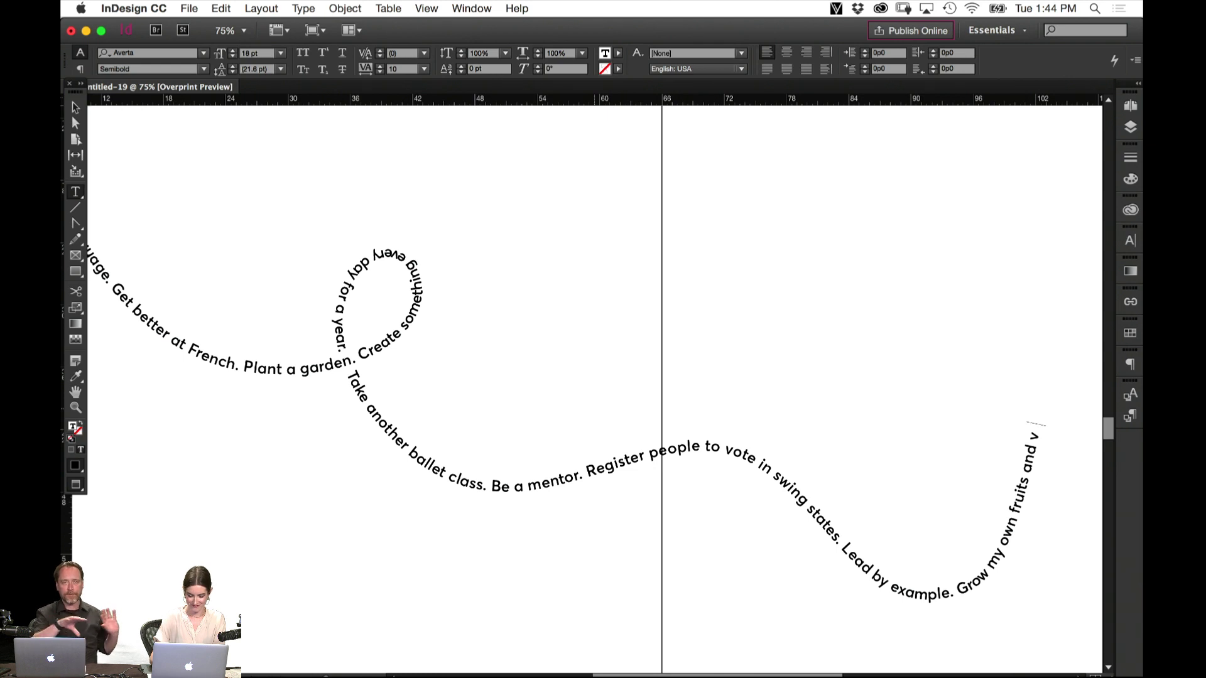
type("egetable")
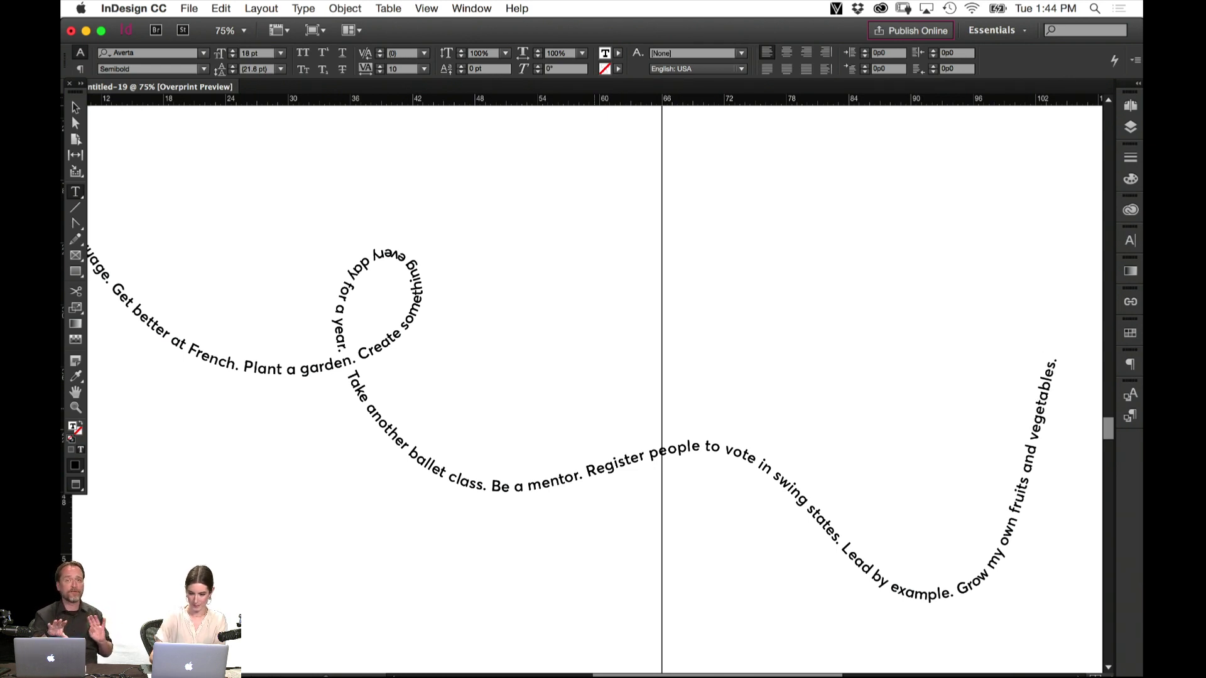
type("s.")
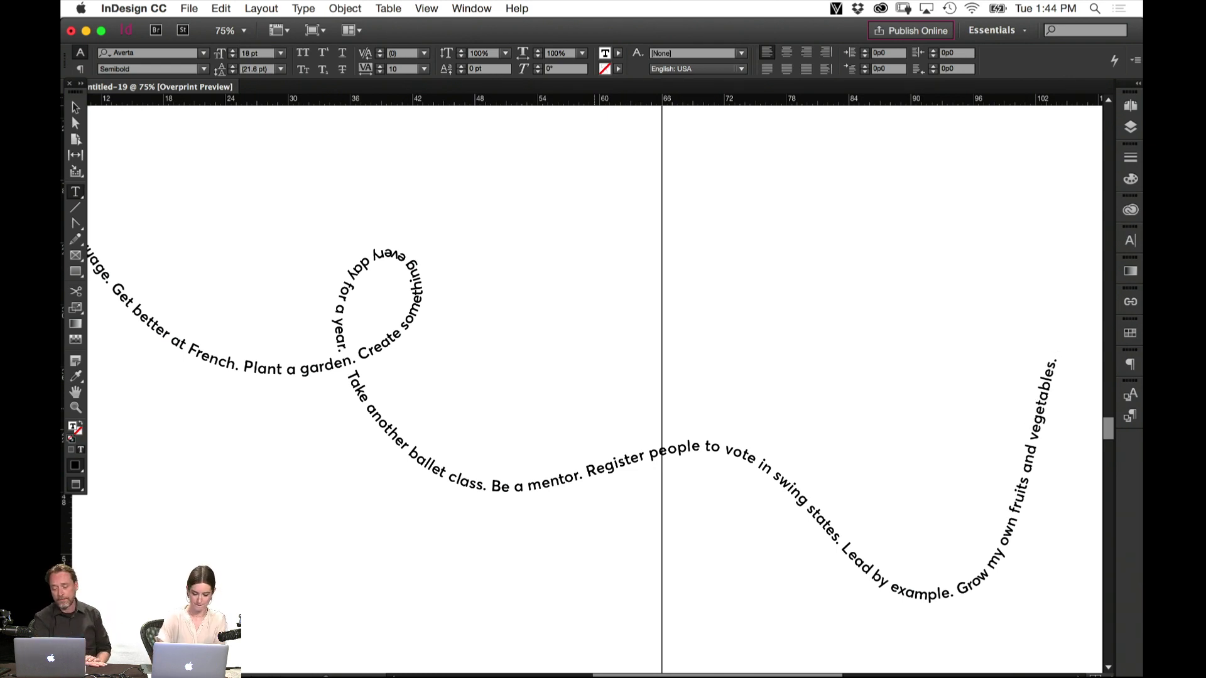
Add "Read more books." to the end of the path text and finish text editing
type(" Read more b")
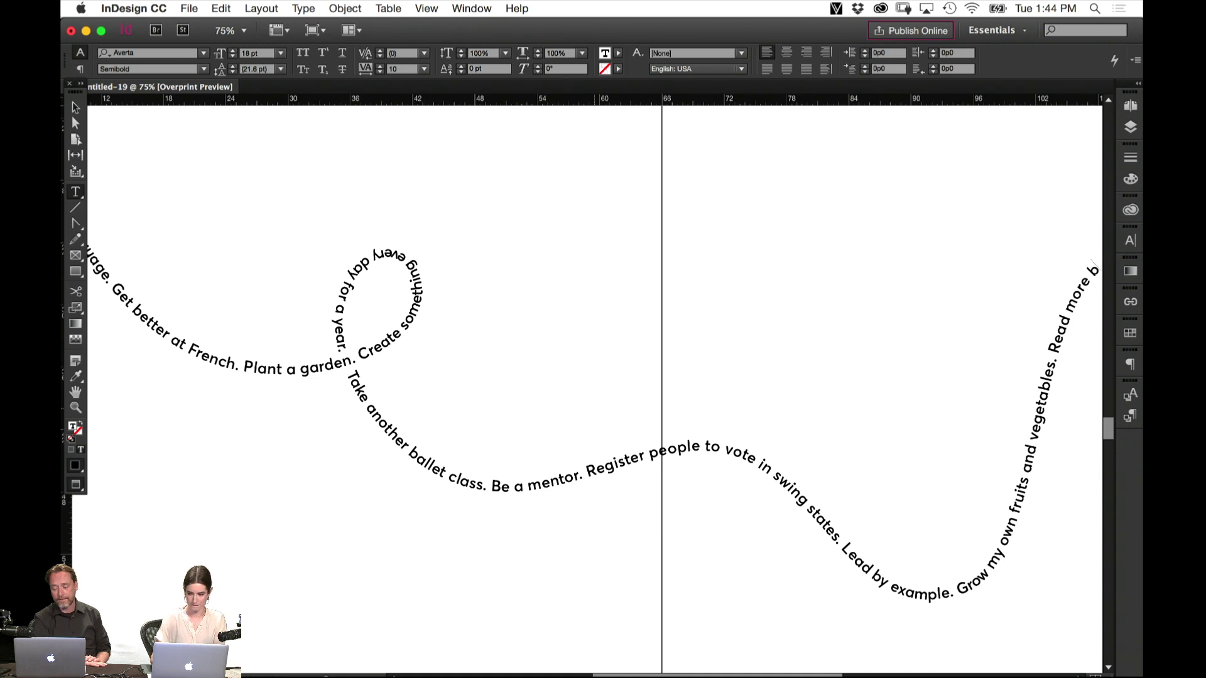
type("ooks.")
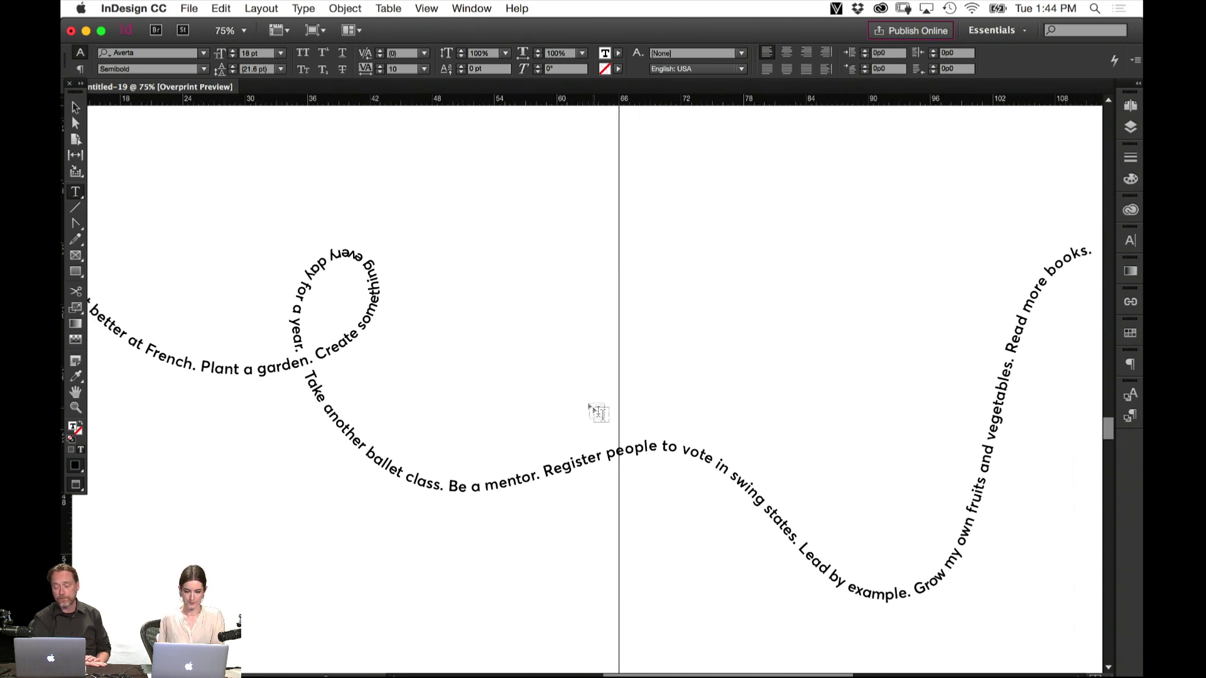
left_click(76, 108)
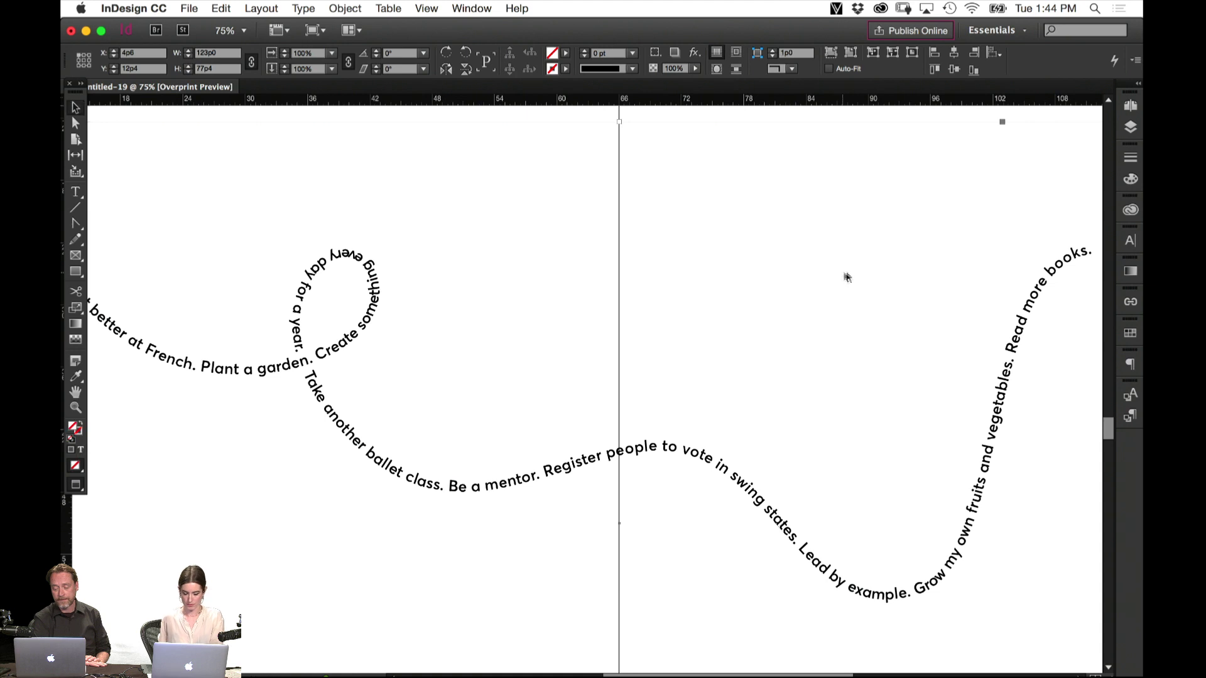
Resume editing after "Read more books.", add "Travel more. No rambling." over the last bend, and finish text editing
left_click_drag(877, 220, 496, 225)
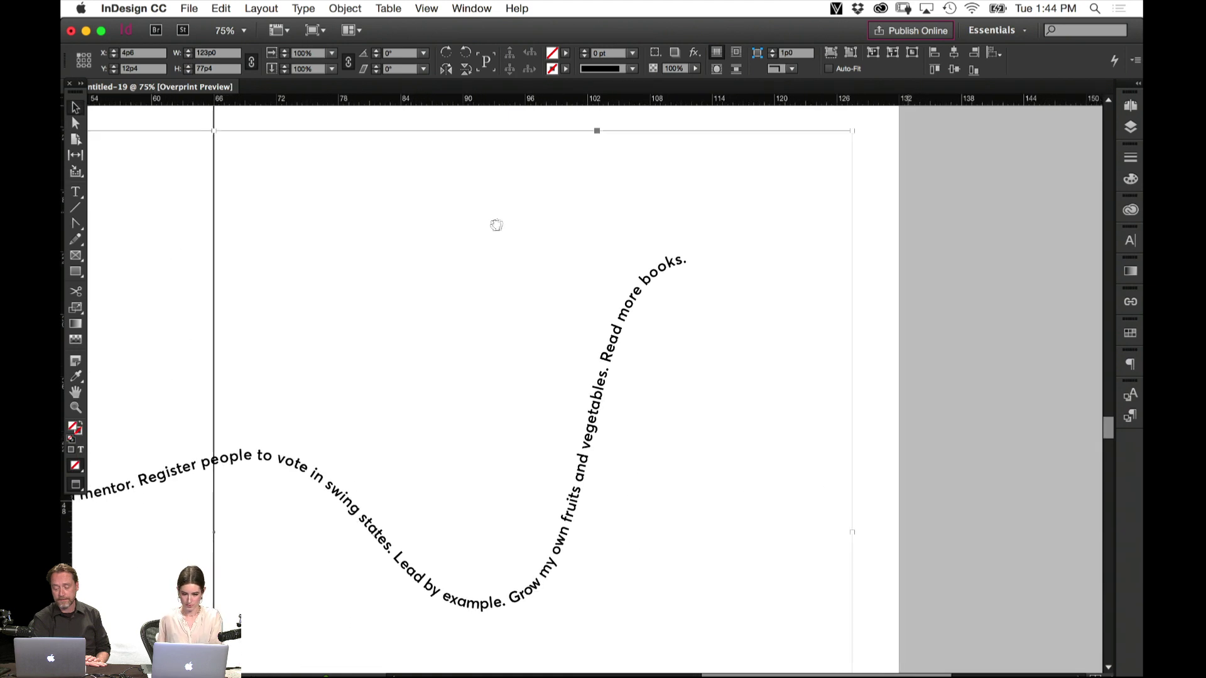
double_click(678, 259)
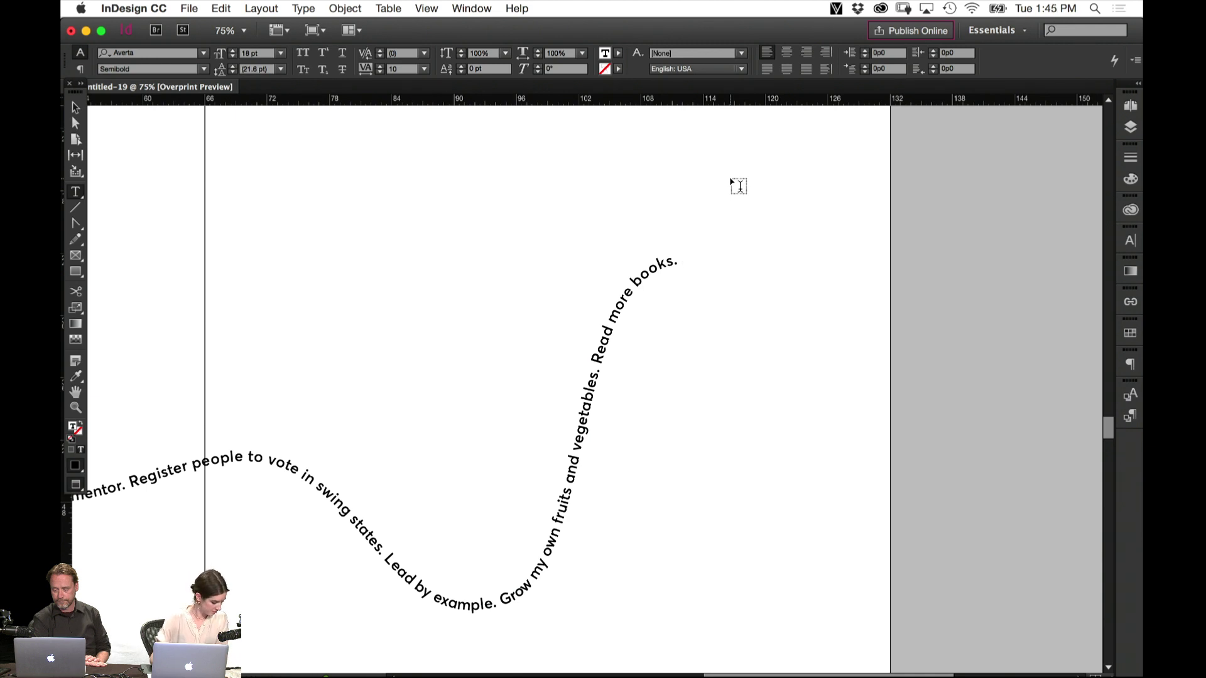
type("T")
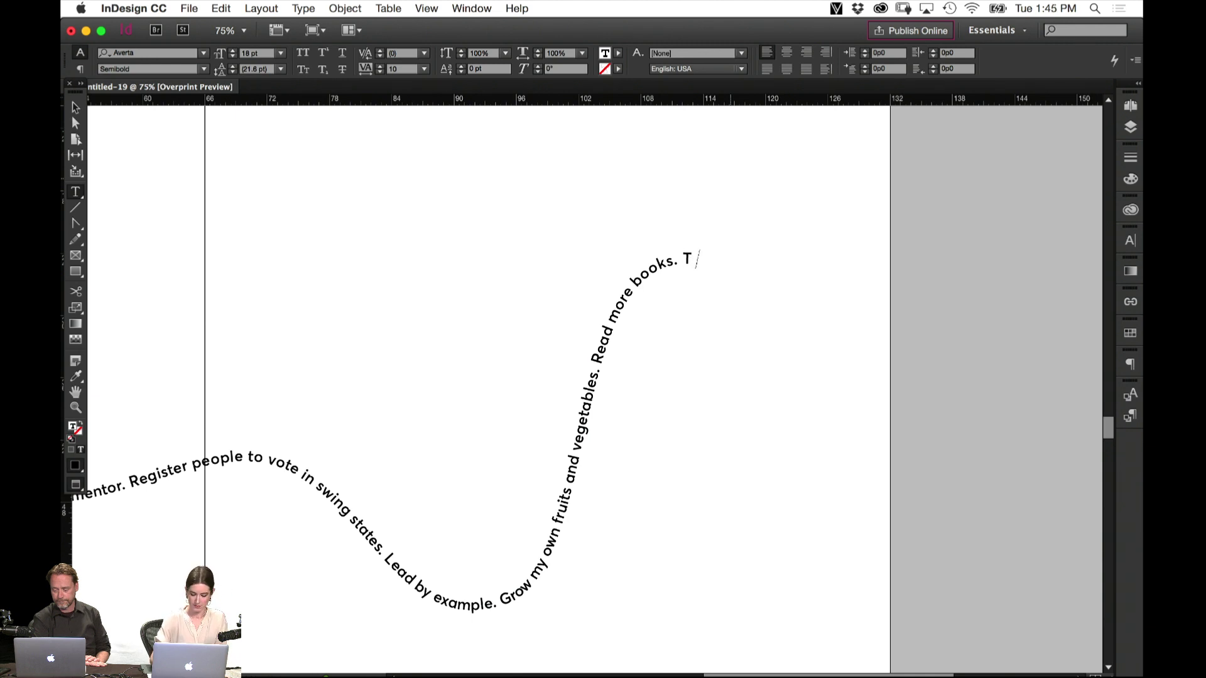
type("ravel more")
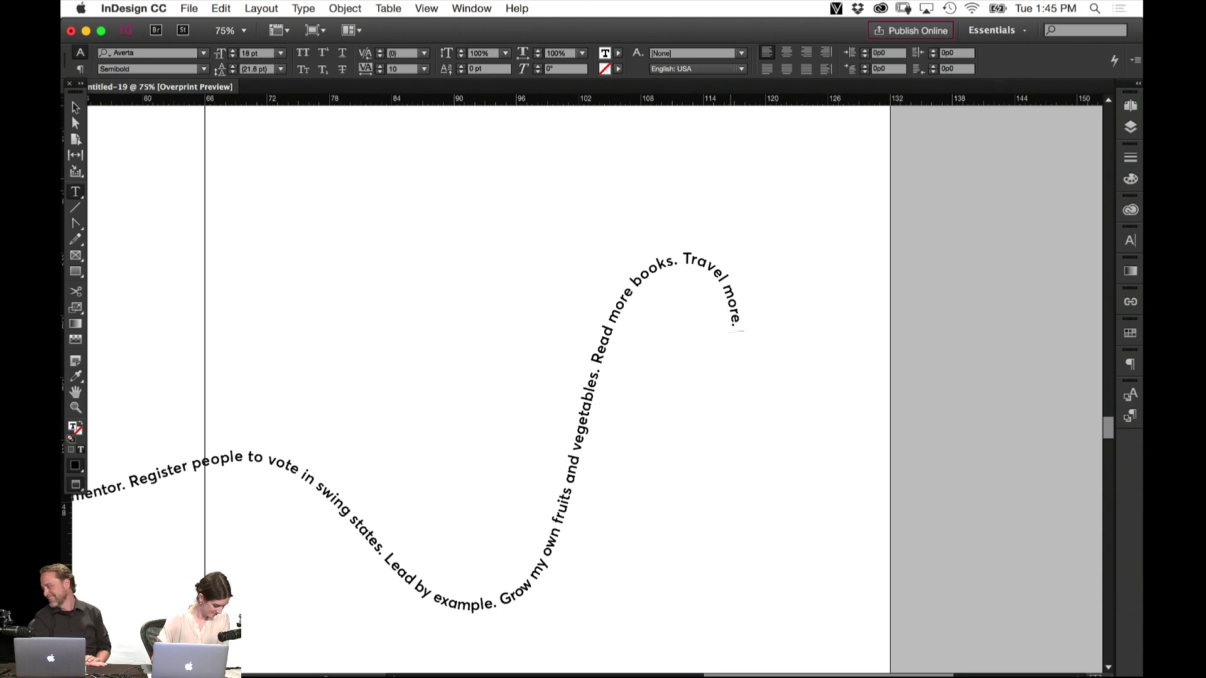
type(". No")
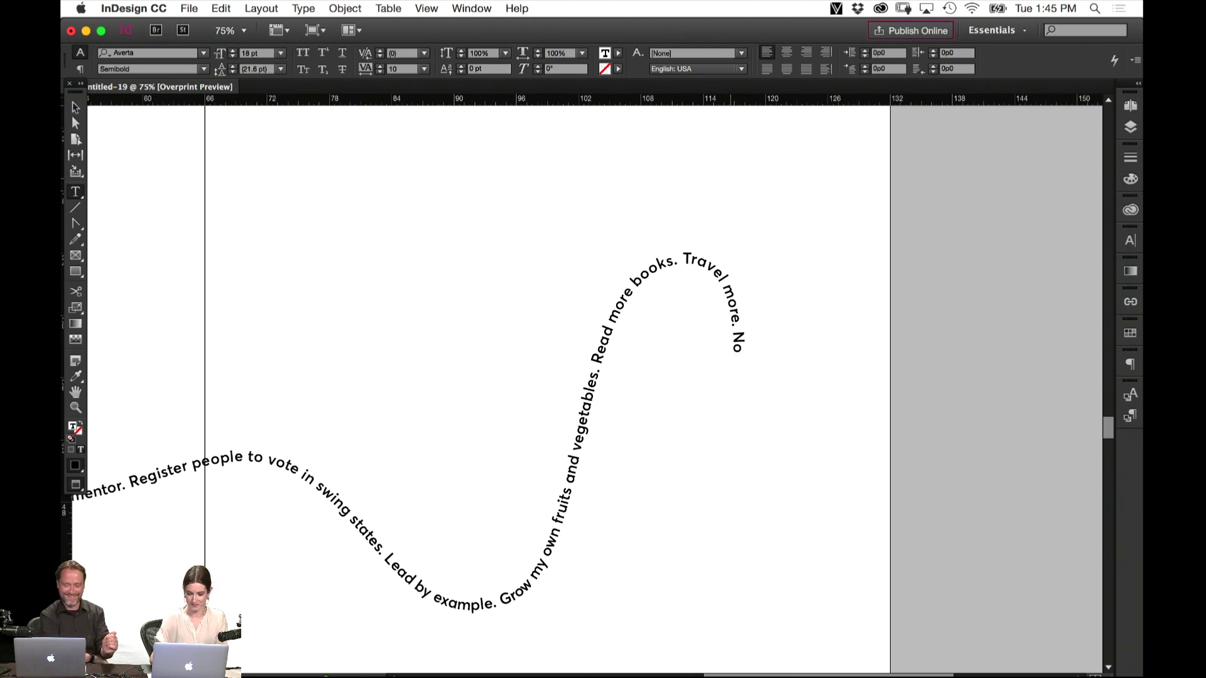
type(" rambling.")
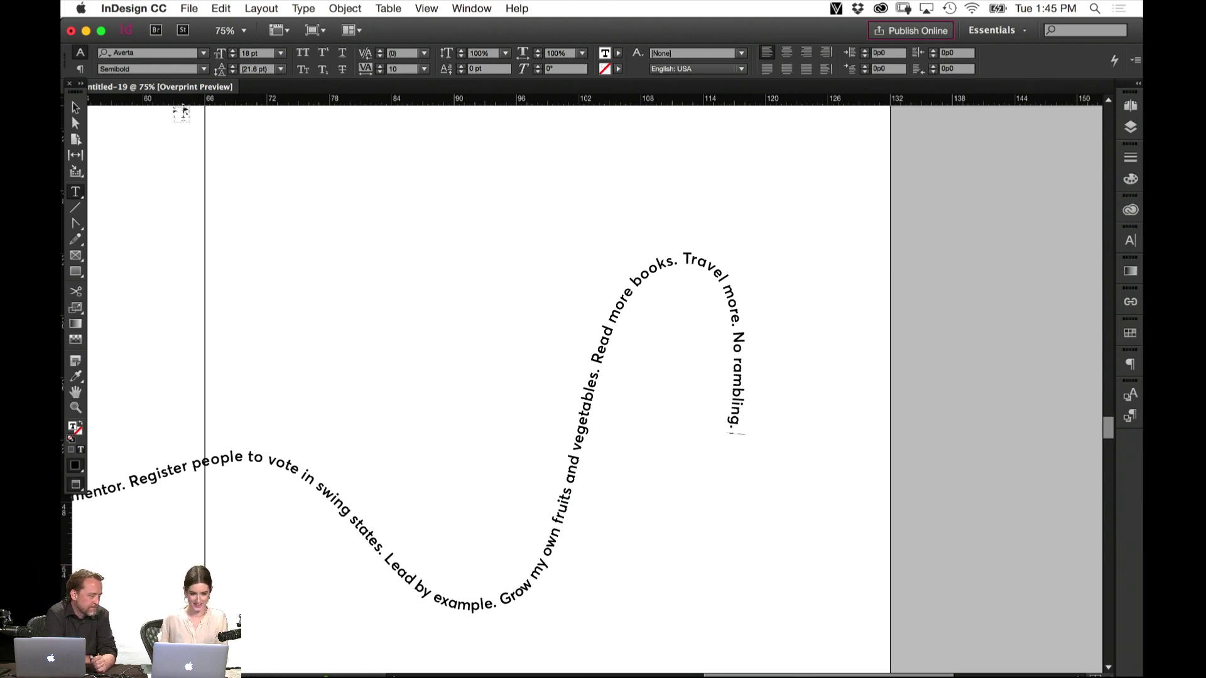
left_click(75, 108)
Append "Always look up words that I don't know and write them down." to the path text and finish text editing
key("super+minus")
key("super+minus")
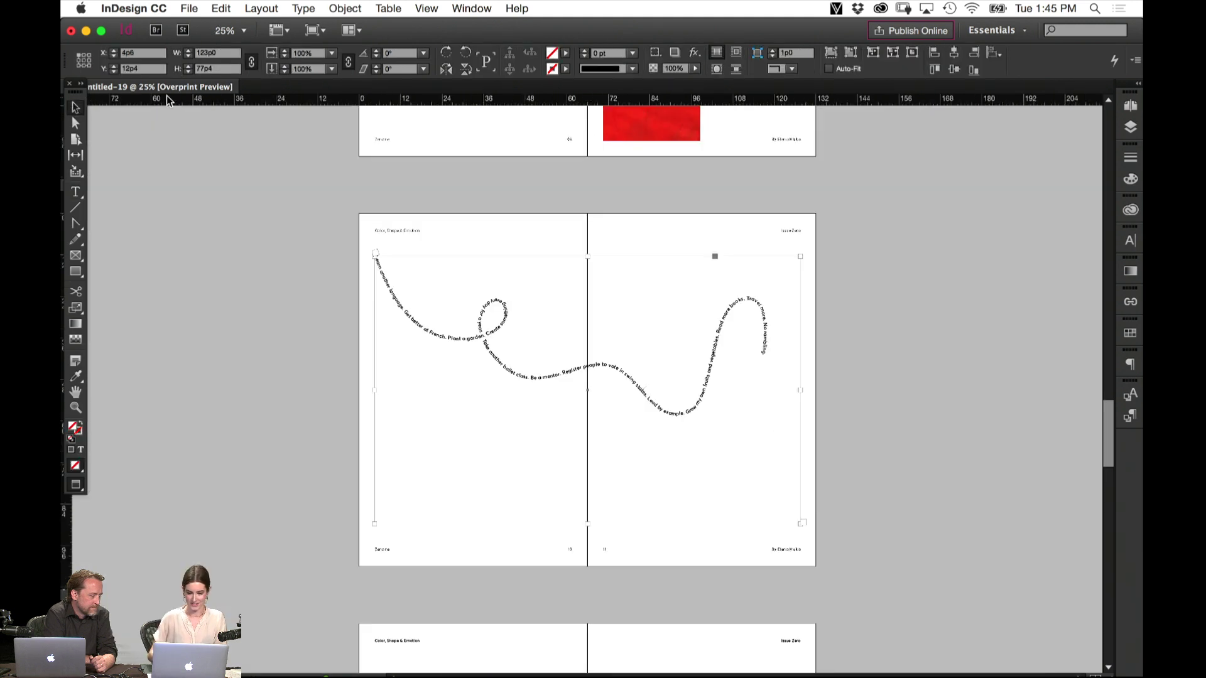
left_click_drag(875, 281, 836, 358)
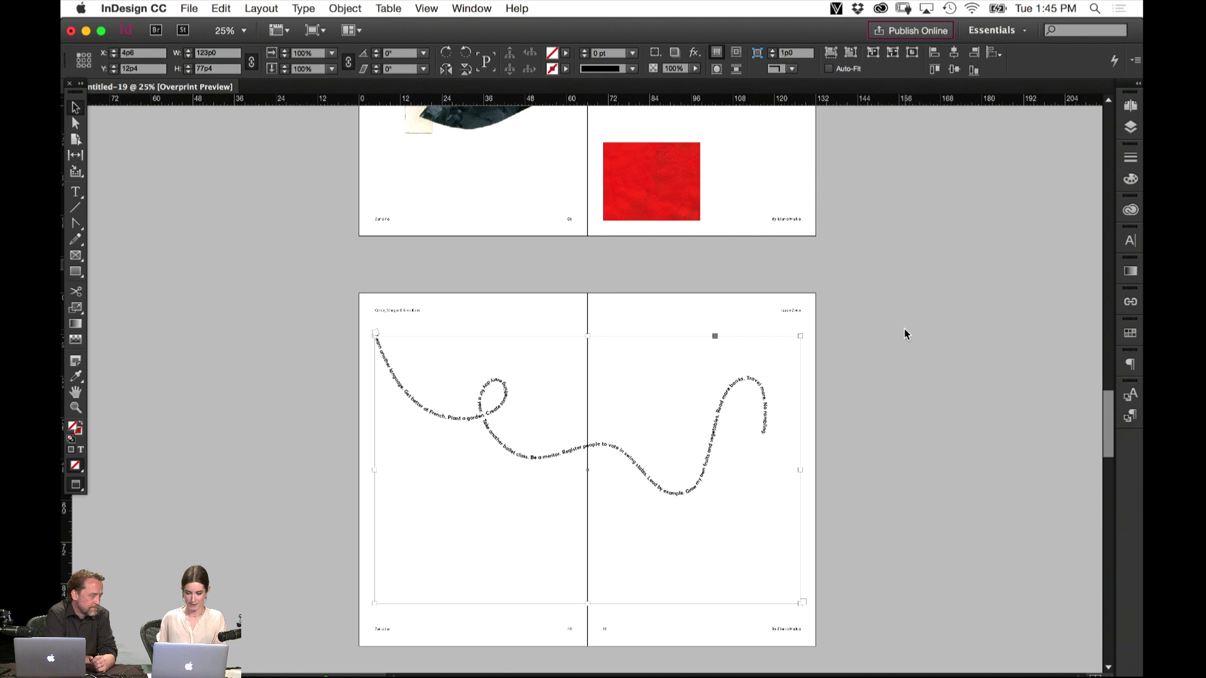
key("super+equal")
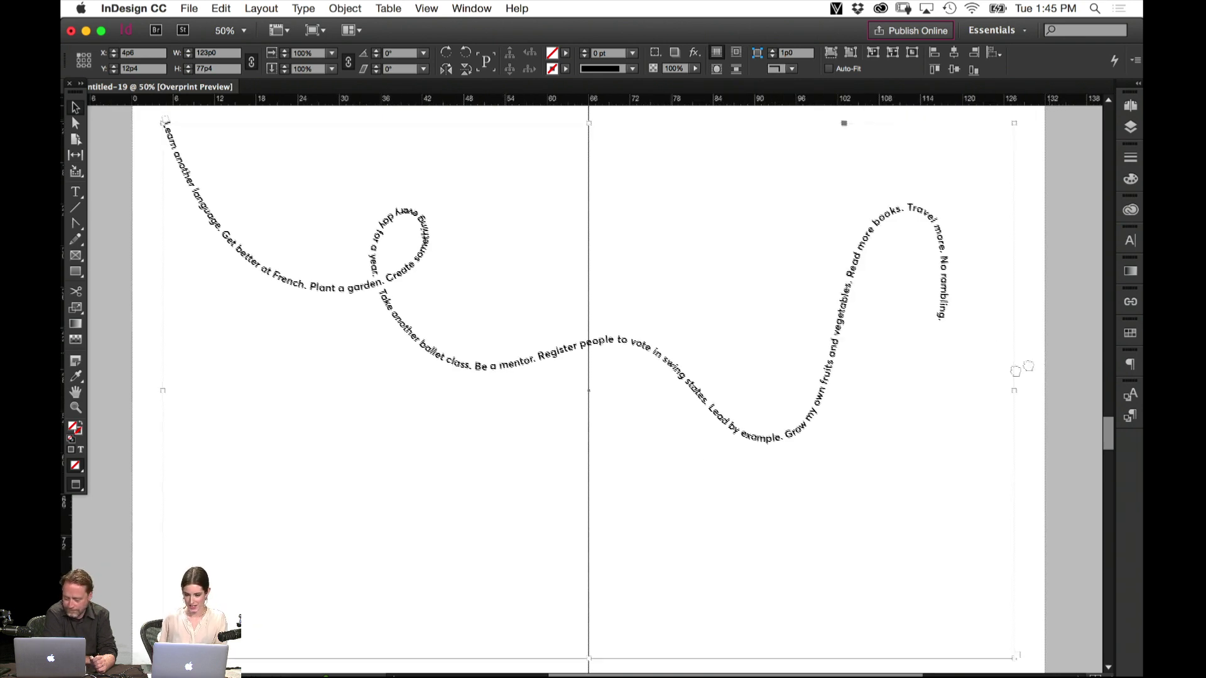
left_click_drag(1017, 369, 1004, 359)
key("t")
left_click(861, 351)
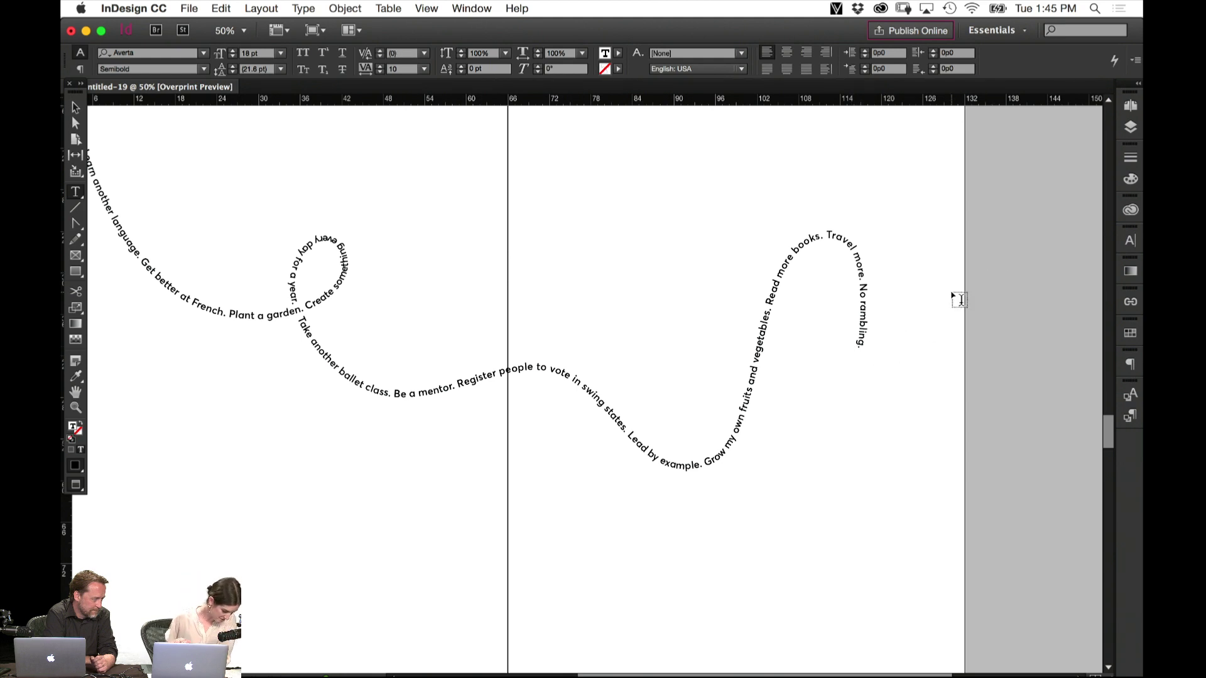
type("G")
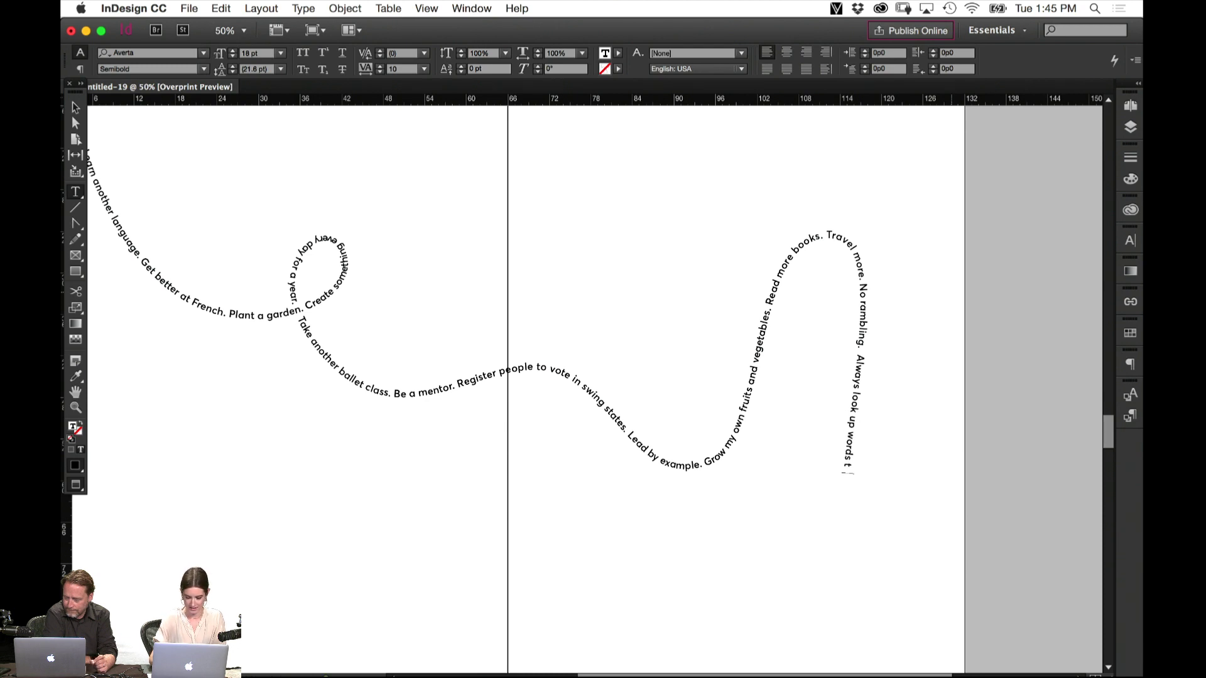
type("I don't know and write them down.")
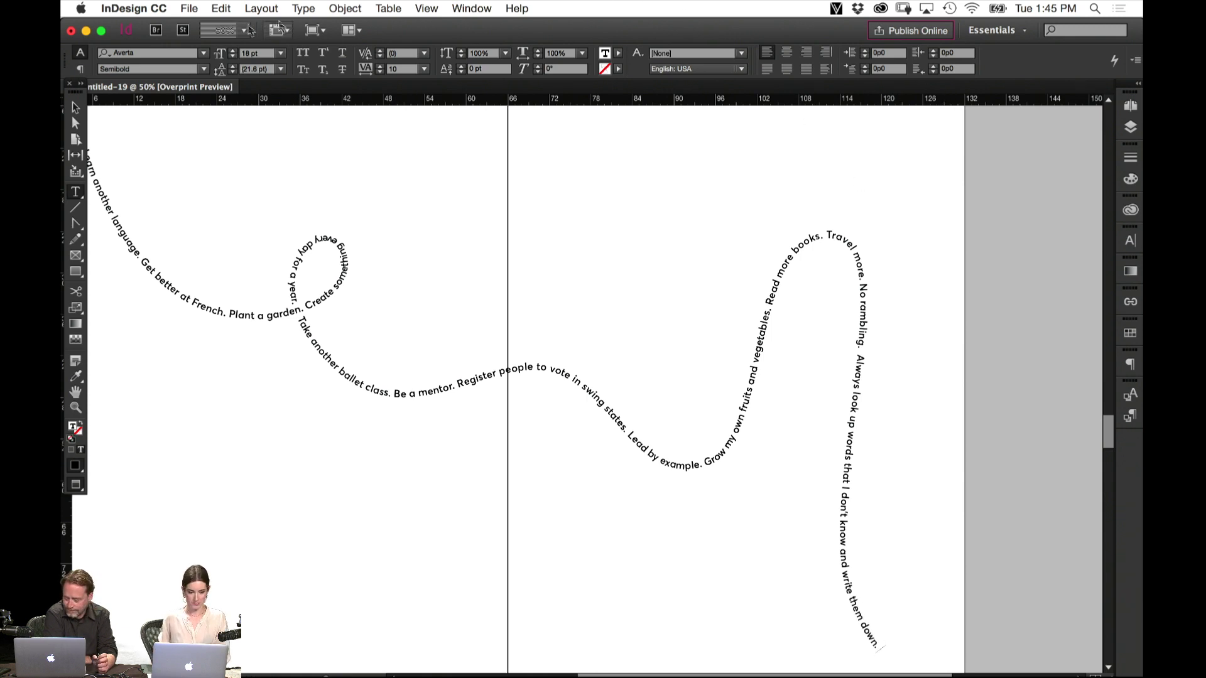
left_click(75, 125)
Review the curved text across spread 10-11, from its end on page 11 back to its start, with nothing selected
left_click_drag(926, 409, 732, 242)
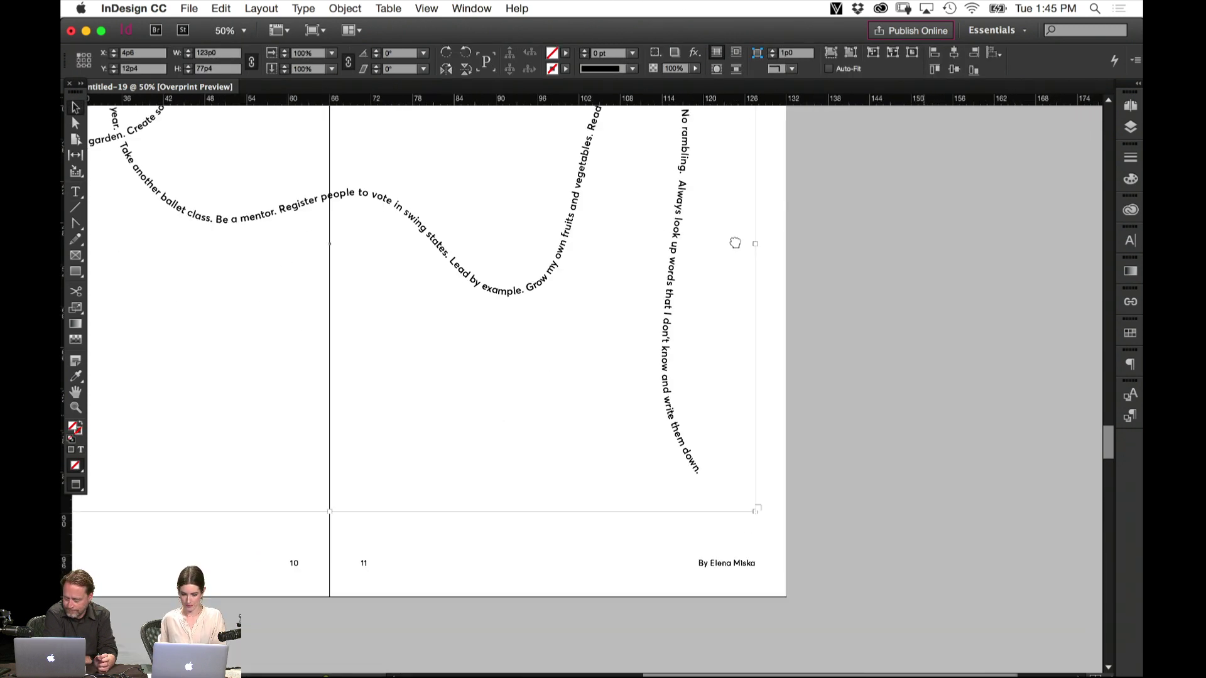
left_click_drag(333, 282, 535, 470)
mouse_move(821, 574)
left_mouse_down()
mouse_move(716, 412)
mouse_move(835, 556)
left_mouse_up()
scroll(835, 556, "up", 4)
scroll(835, 556, "left", 3)
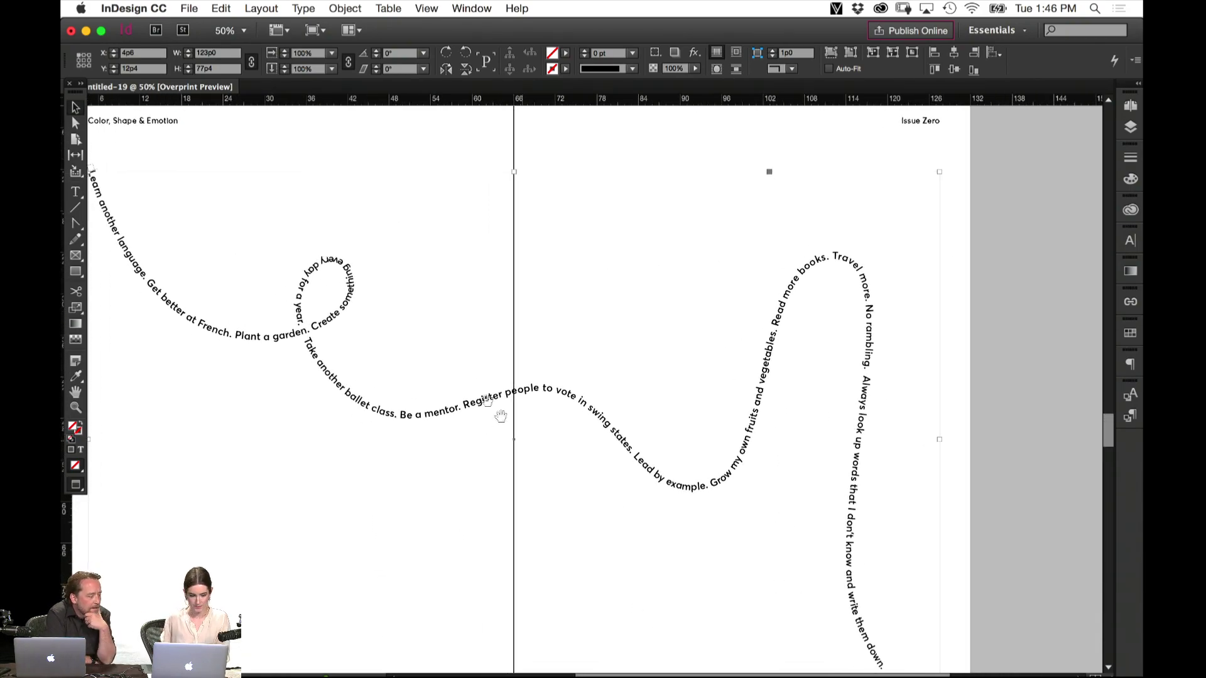
left_click(406, 162)
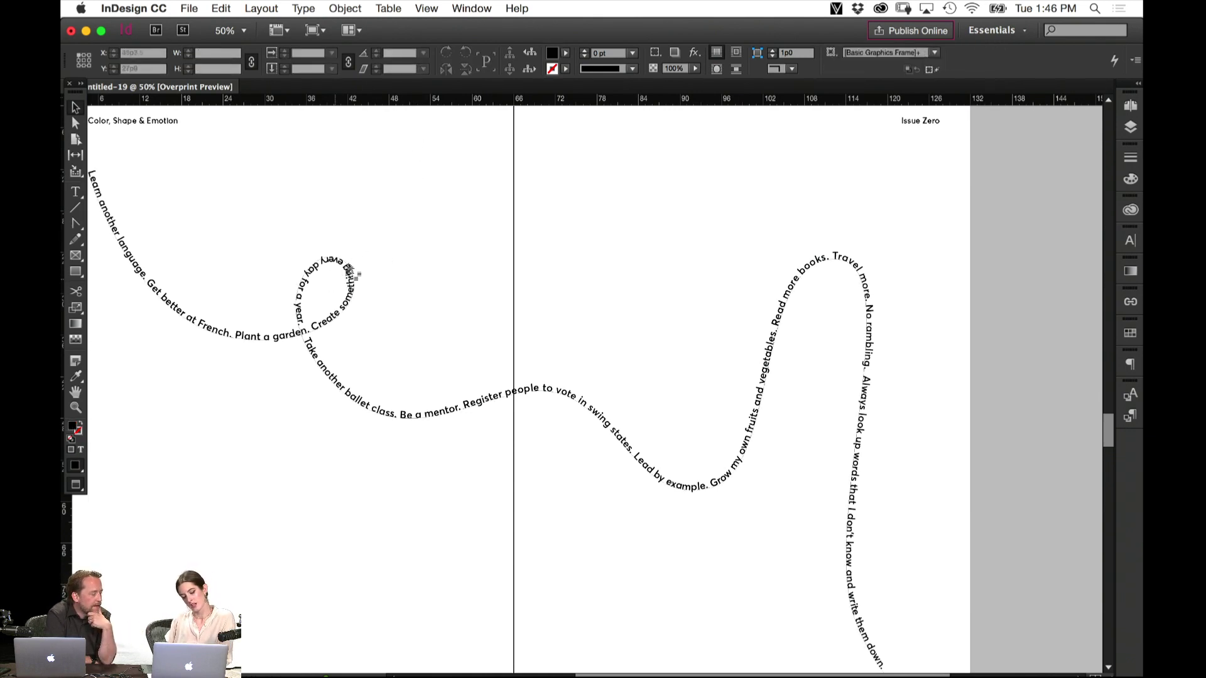
scroll(385, 275, "left", 3)
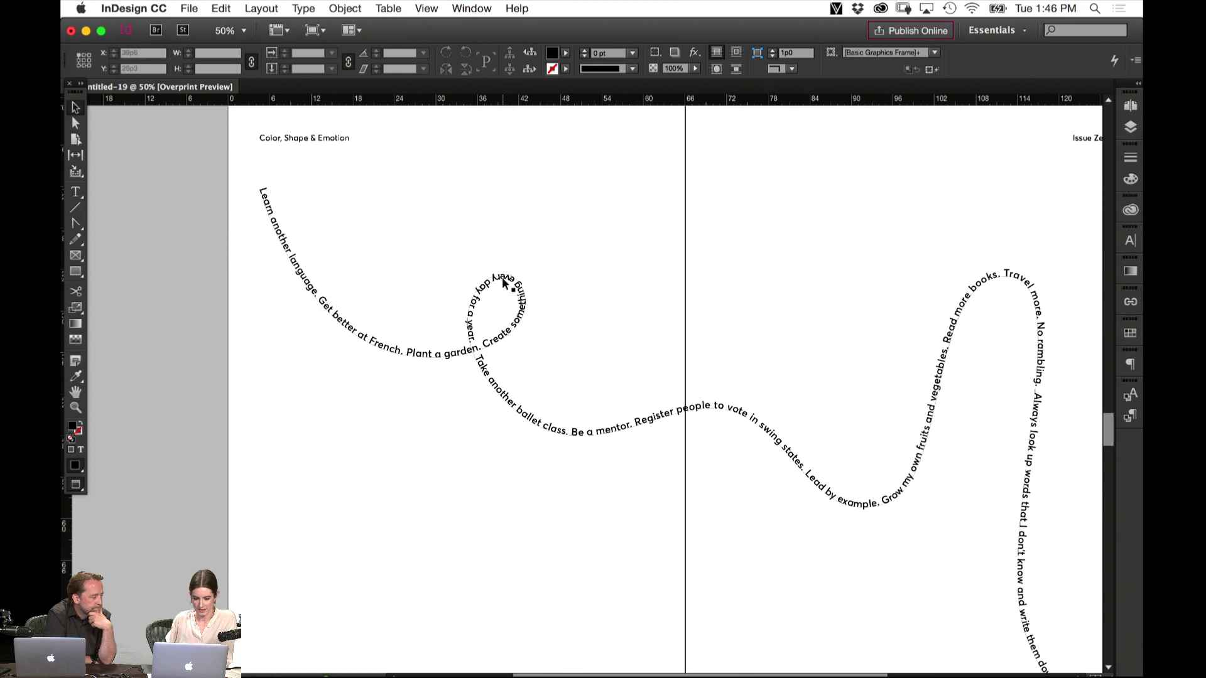
left_click(538, 275)
key("super+equal")
key("super+equal")
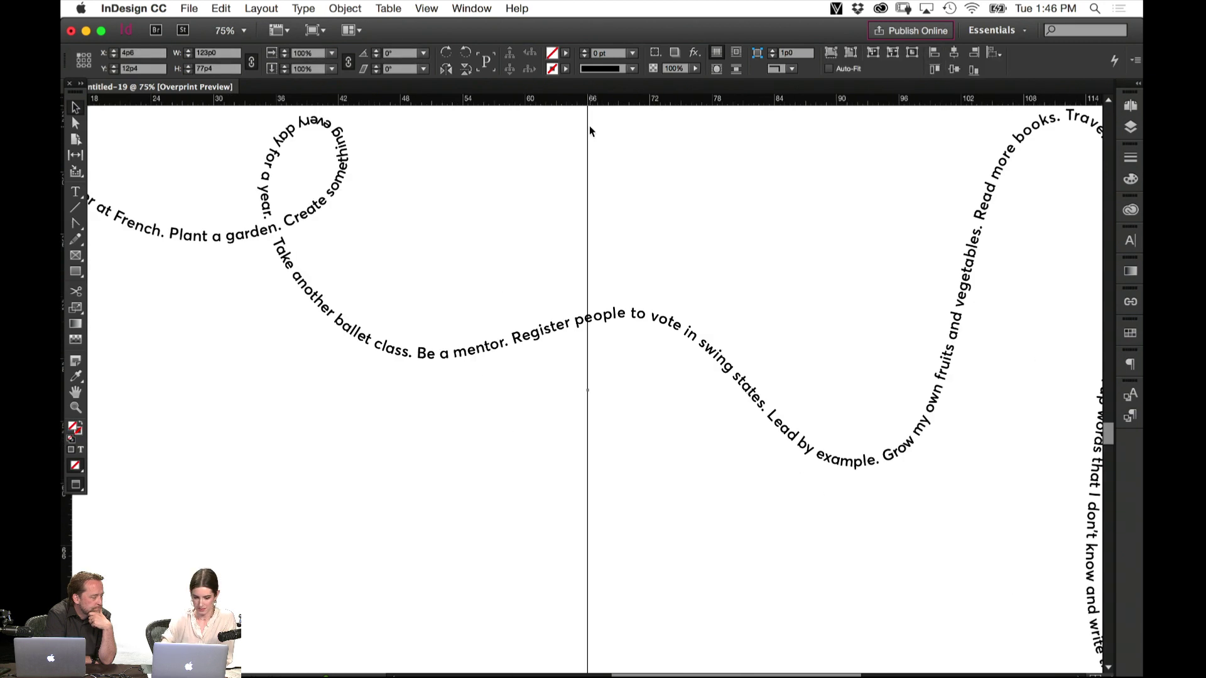
left_click_drag(525, 396, 581, 407)
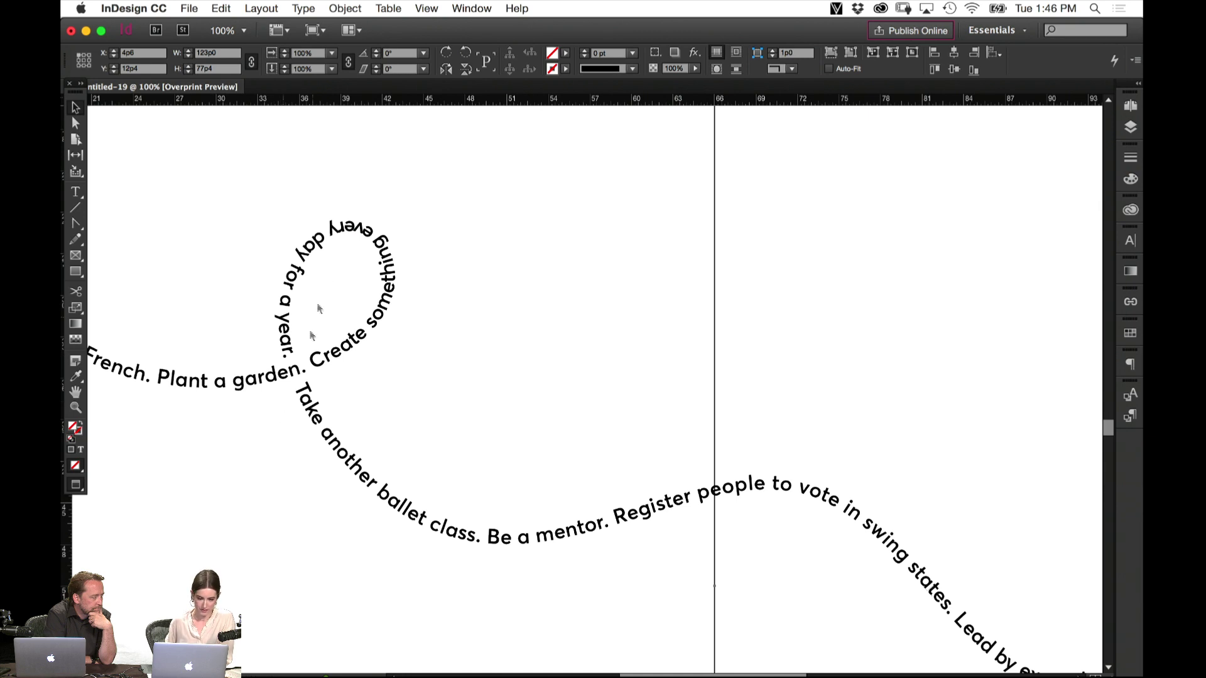
key("t")
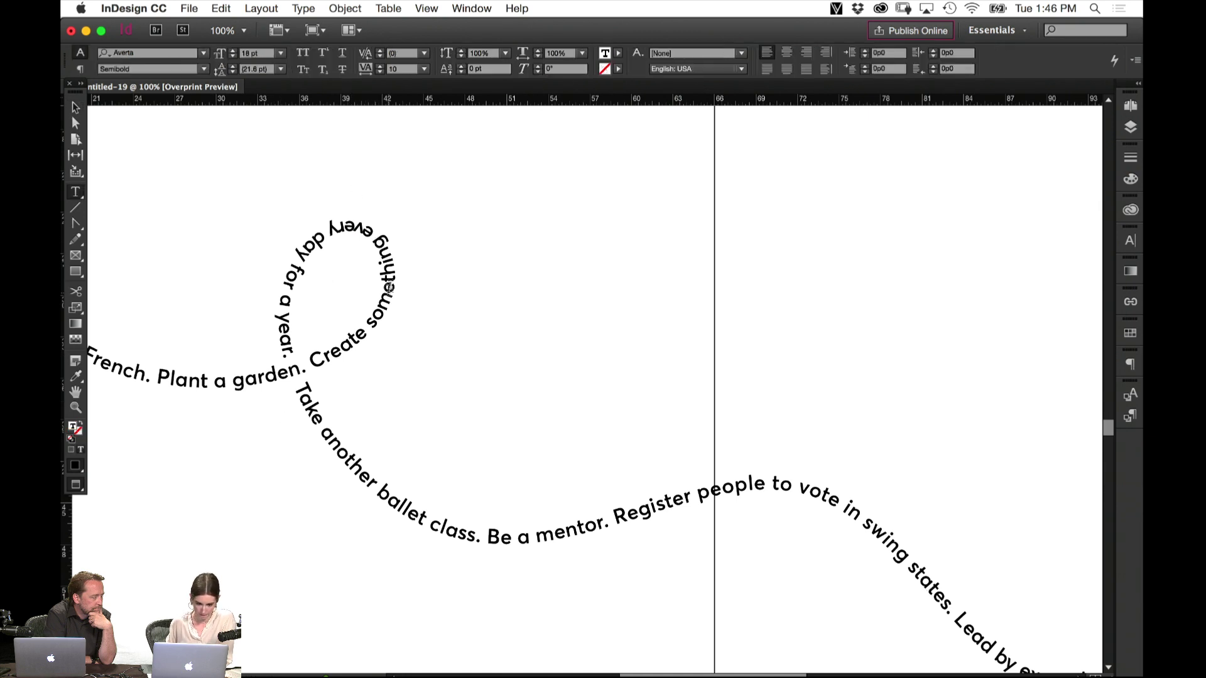
left_click_drag(327, 227, 368, 329)
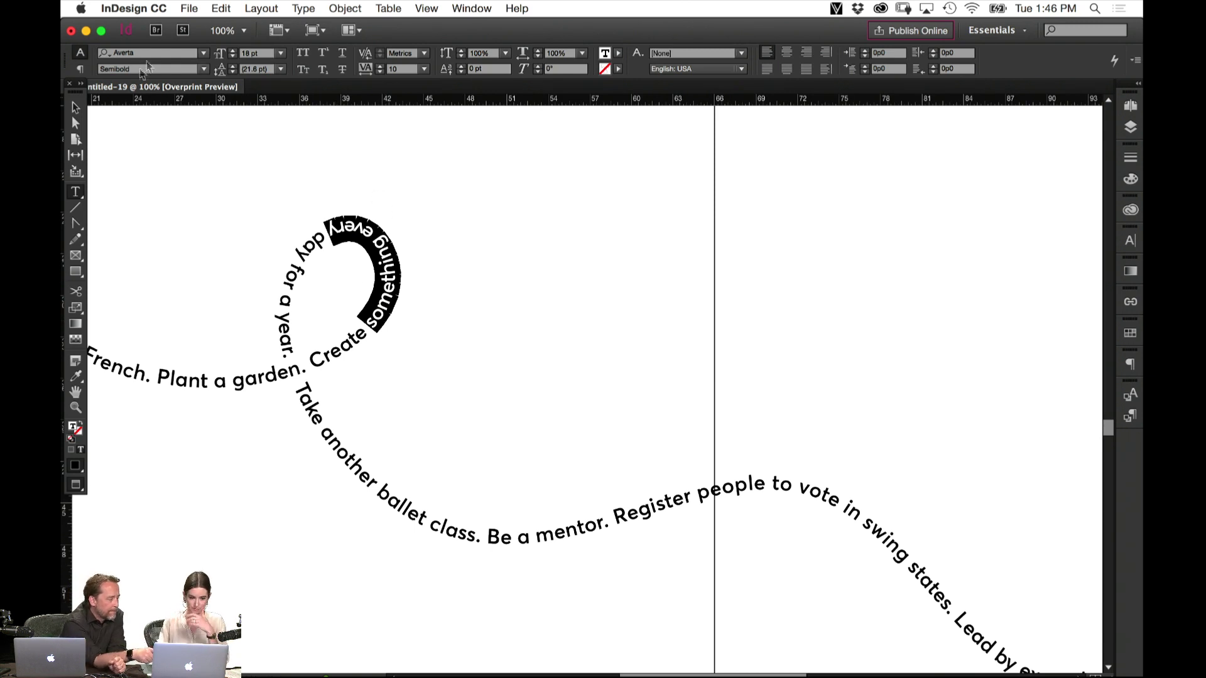
key("Escape")
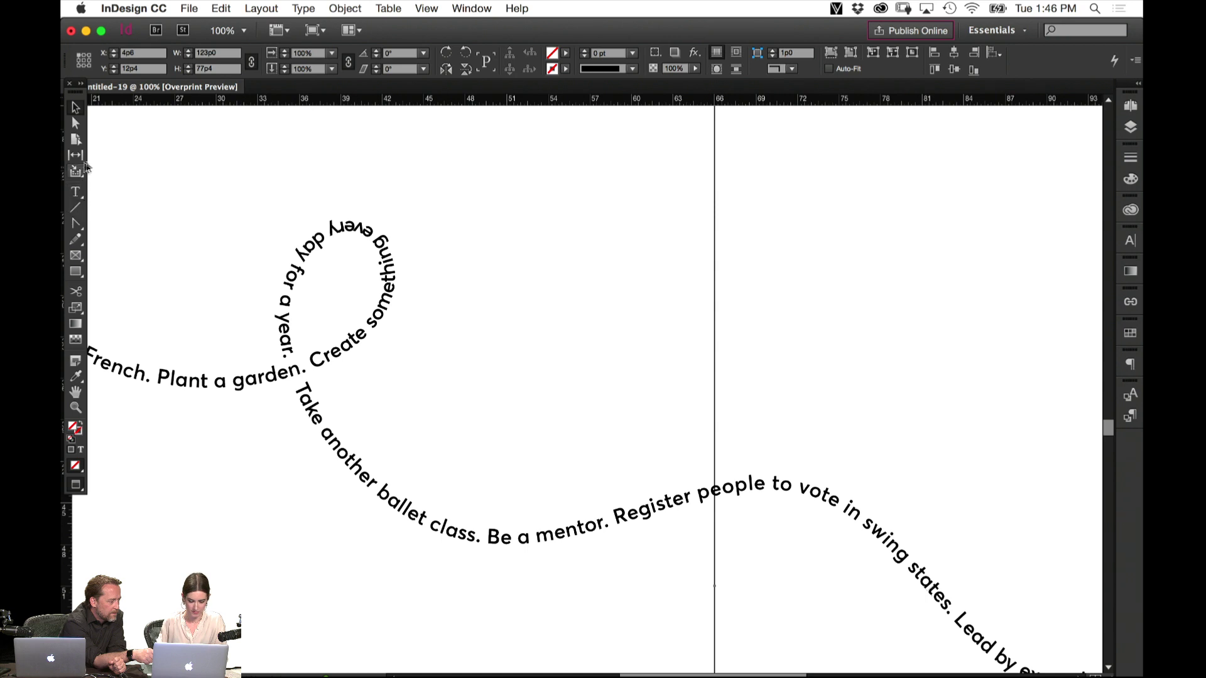
key("a")
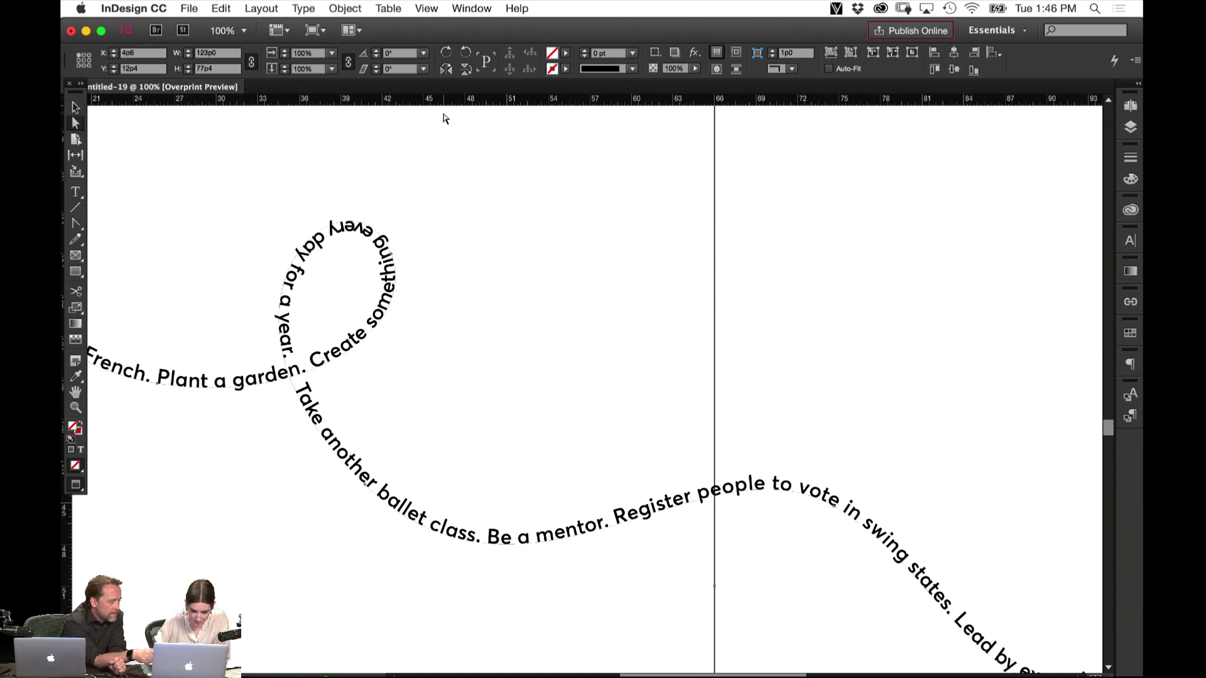
key("super+minus")
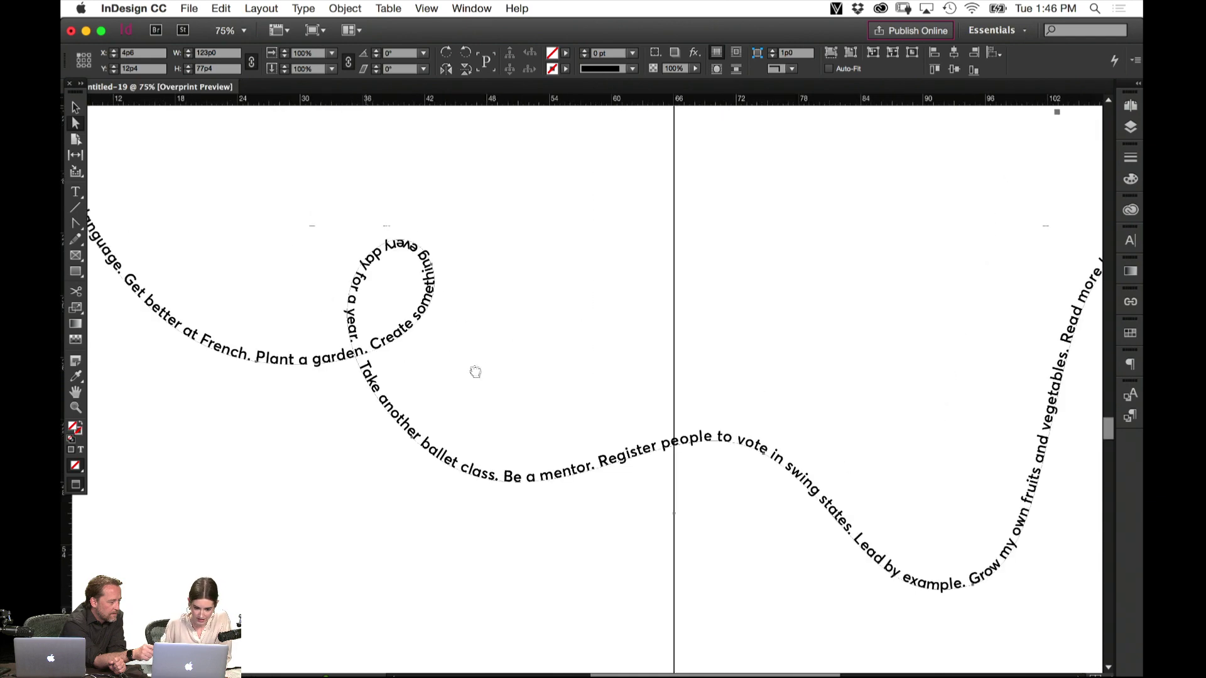
key("v")
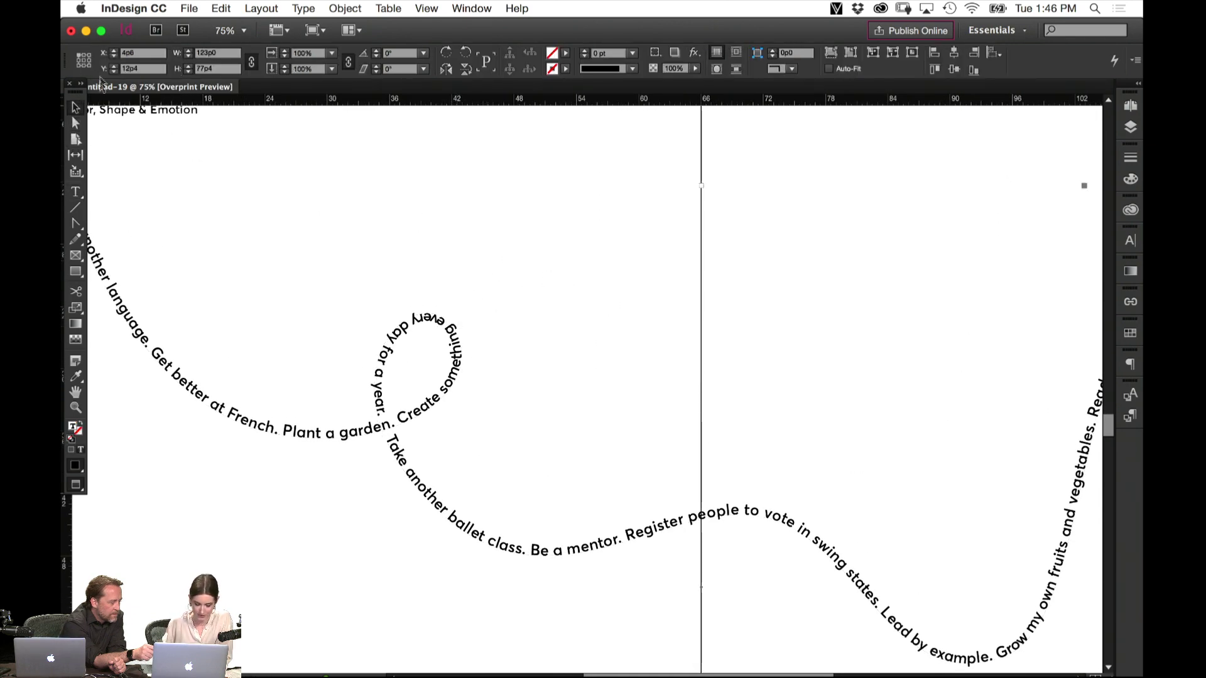
key("a")
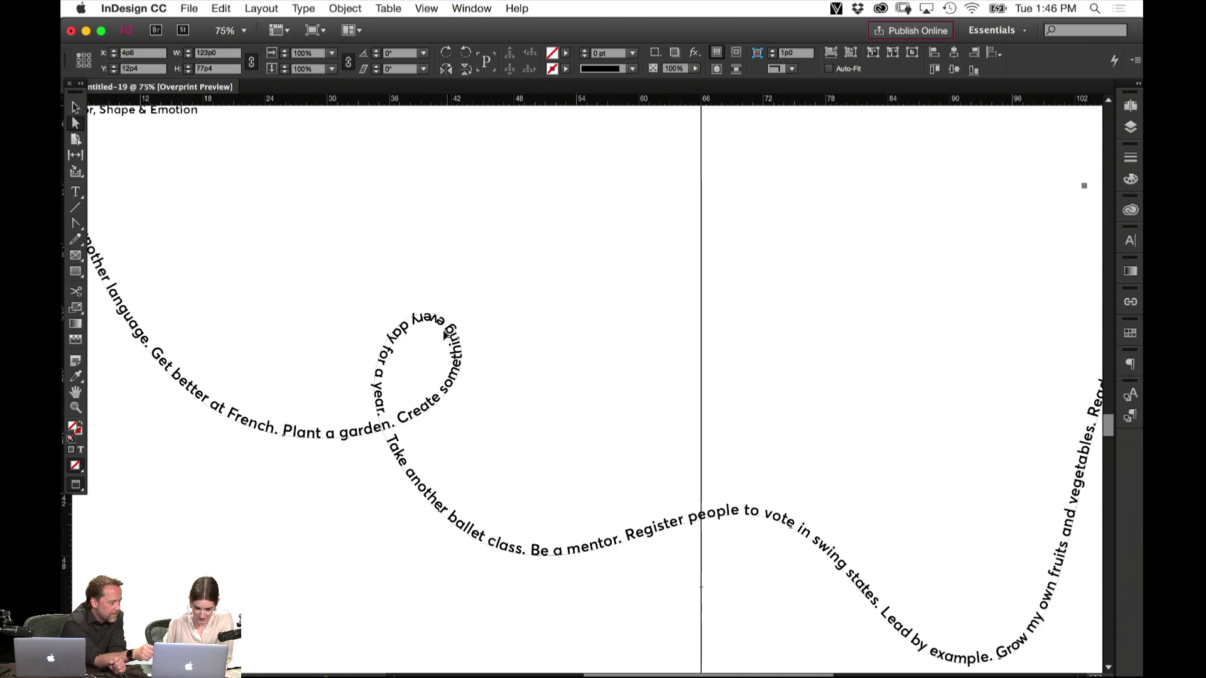
left_click_drag(342, 460, 520, 473)
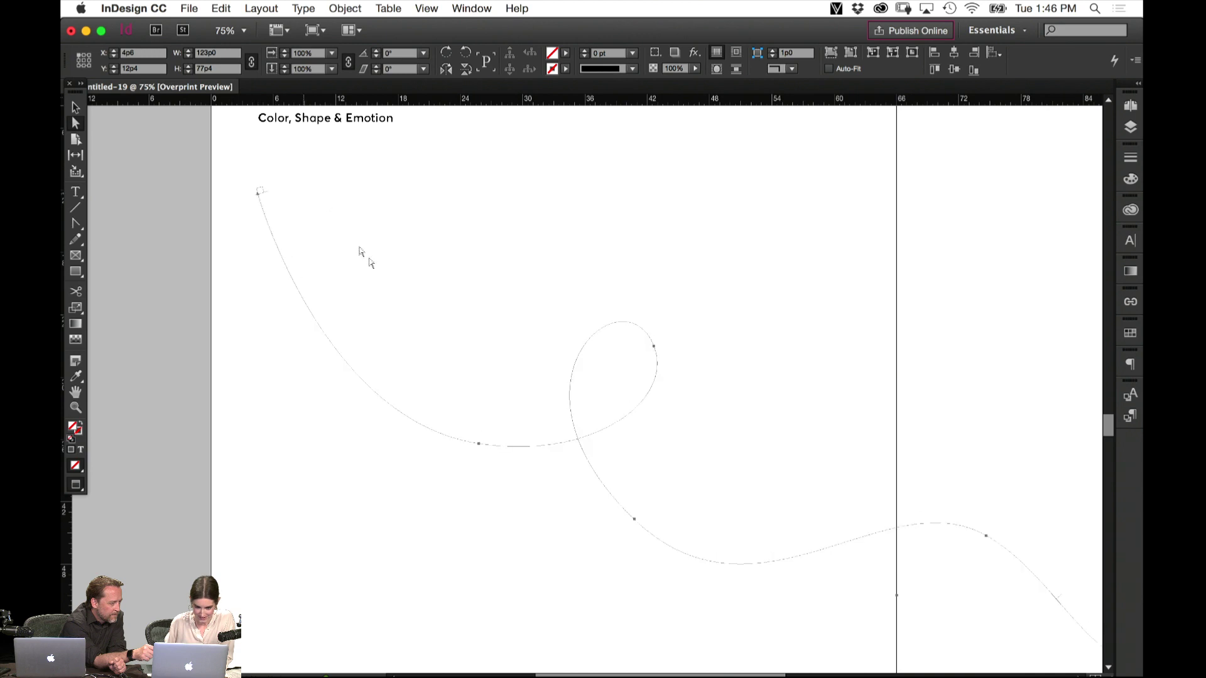
left_click(75, 109)
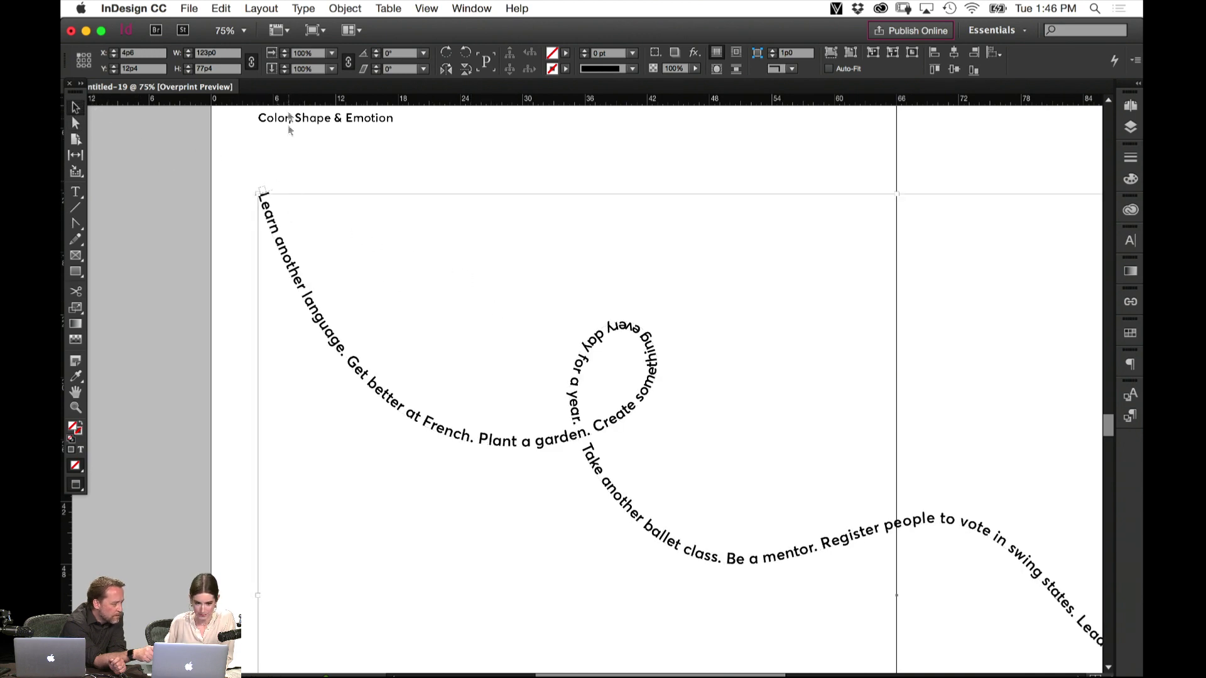
left_click(306, 8)
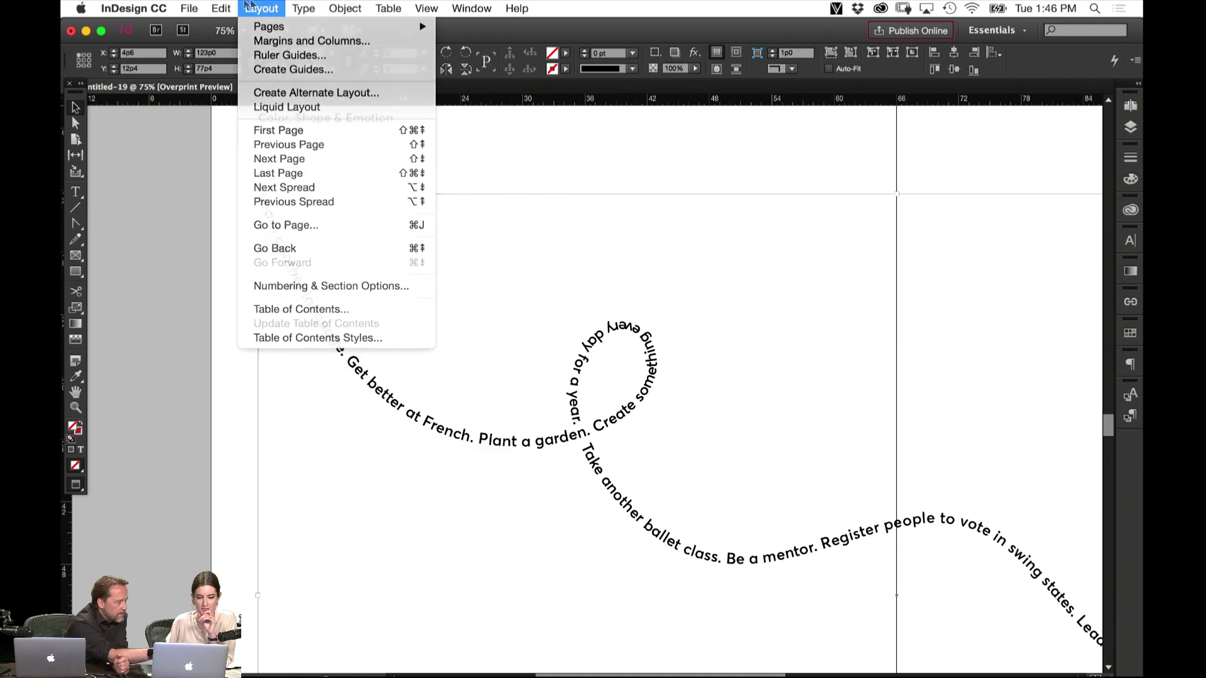
key("Escape")
Open the Type on a Path options for the curved text, try a spacing of 3, and reset the spacing to 0
left_click(76, 192)
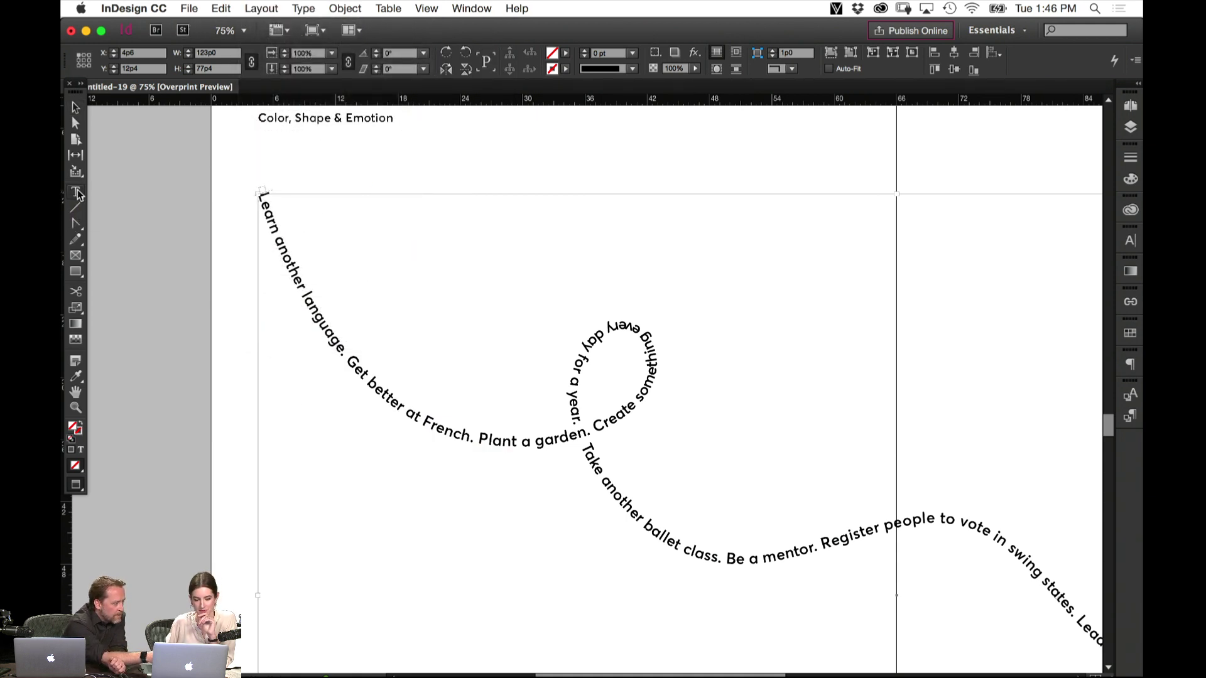
left_click_drag(76, 193, 115, 210)
double_click(76, 192)
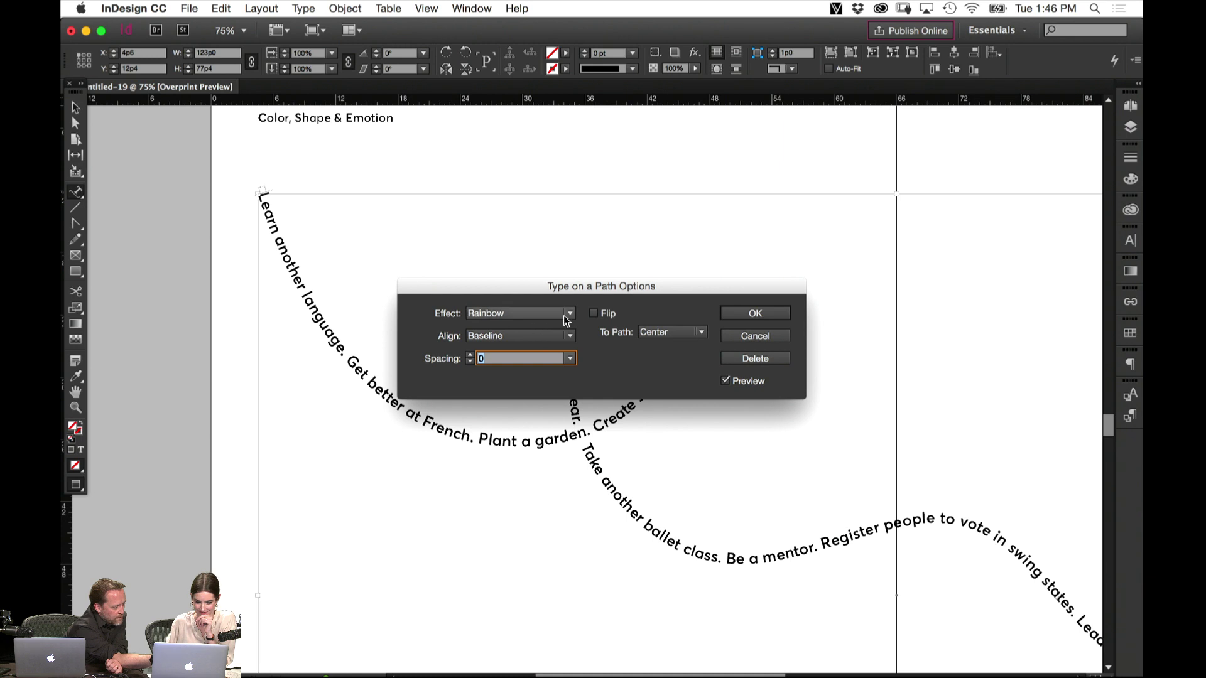
left_click(469, 355)
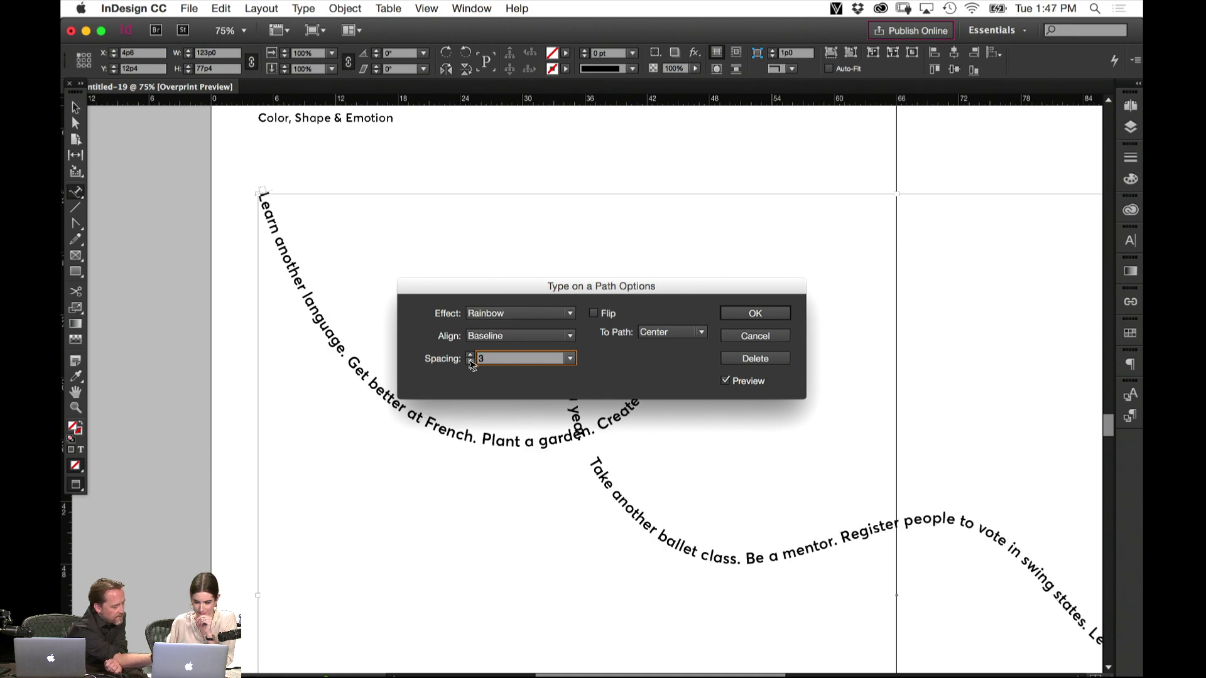
left_click(470, 363)
left_click(470, 363)
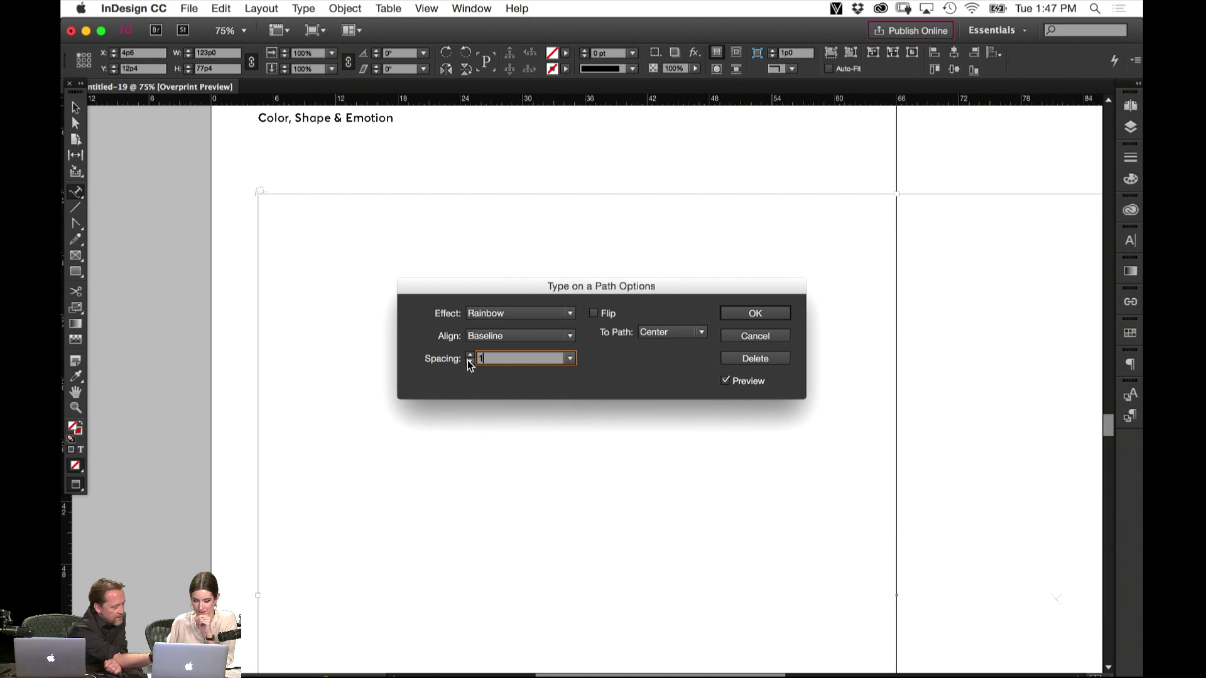
left_click(470, 362)
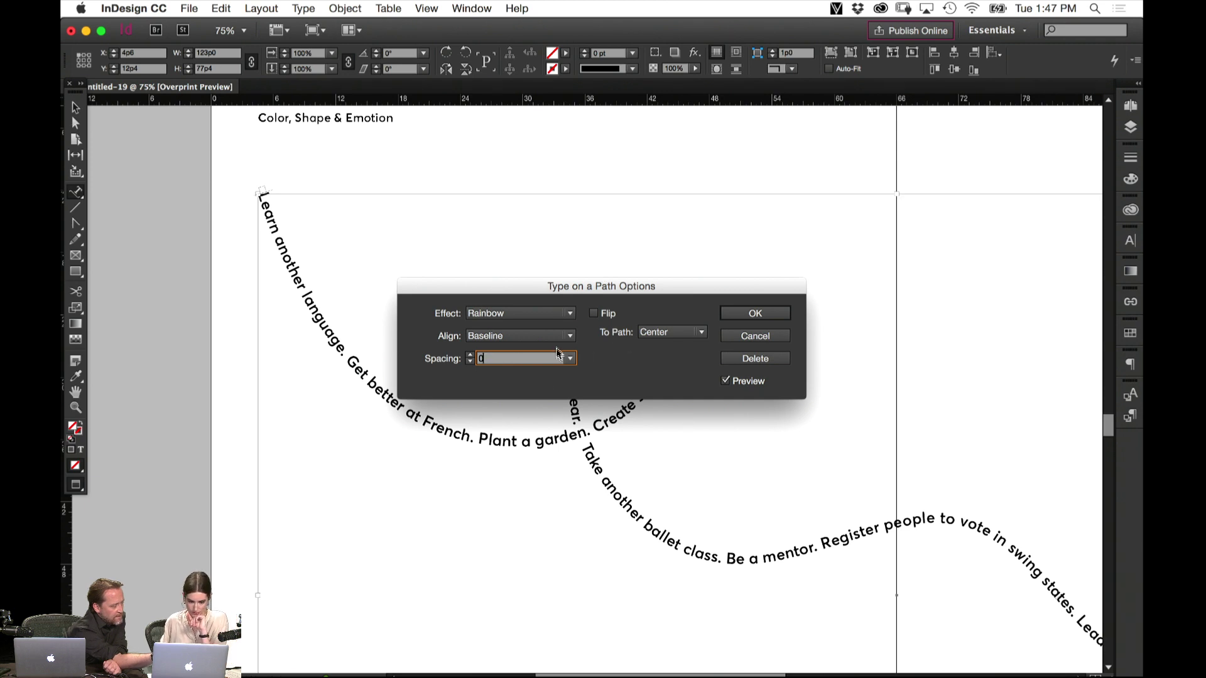
Try the Skew, 3D Ribbon and Stair Step effects on the curved text, apply Gravity, and check the spread in presentation mode
left_click(566, 314)
left_click(538, 344)
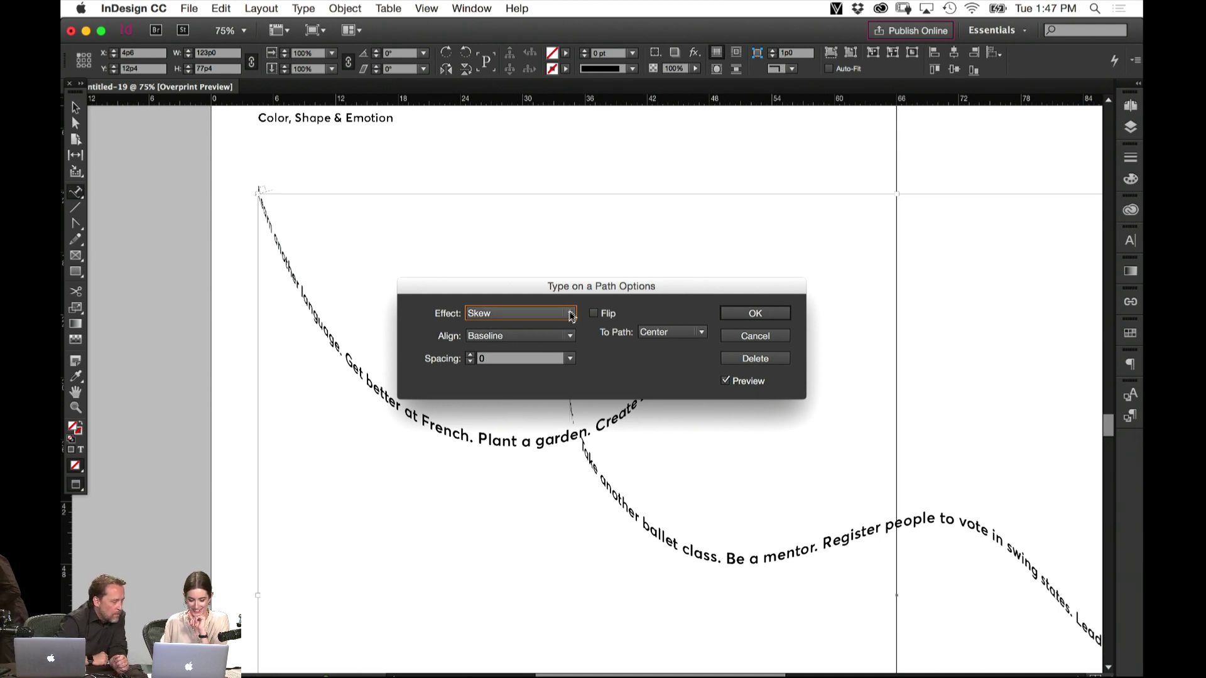
left_click(572, 317)
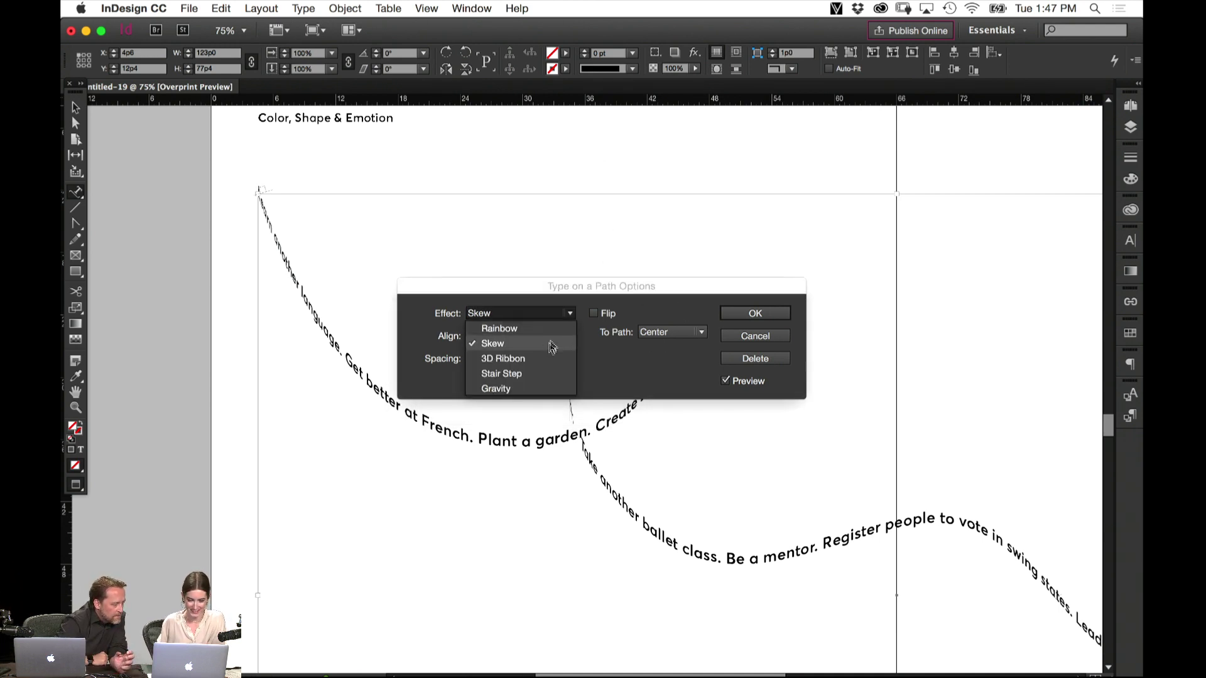
left_click(542, 360)
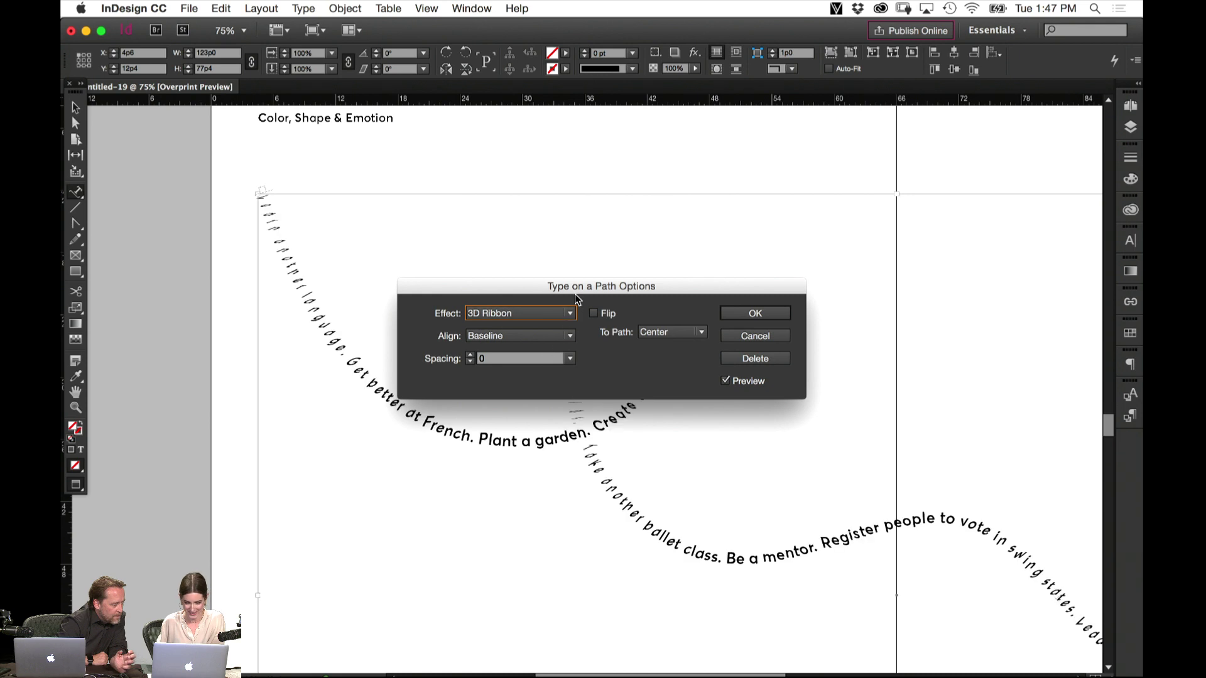
left_click(570, 317)
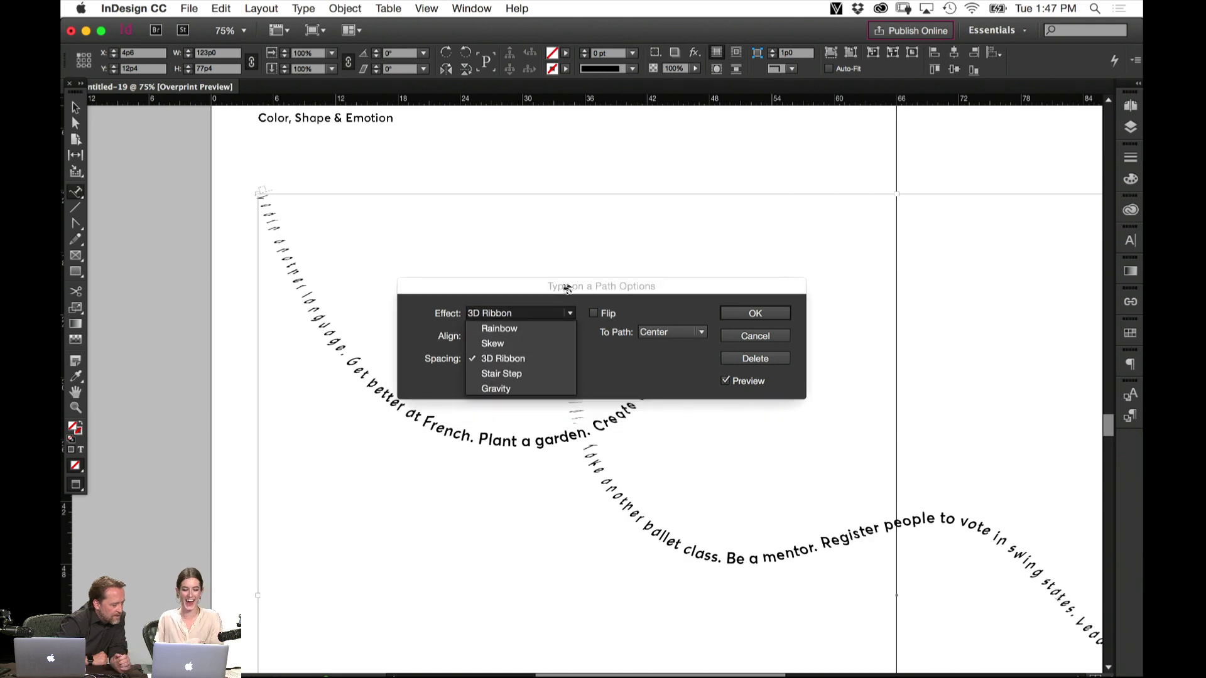
left_click(528, 376)
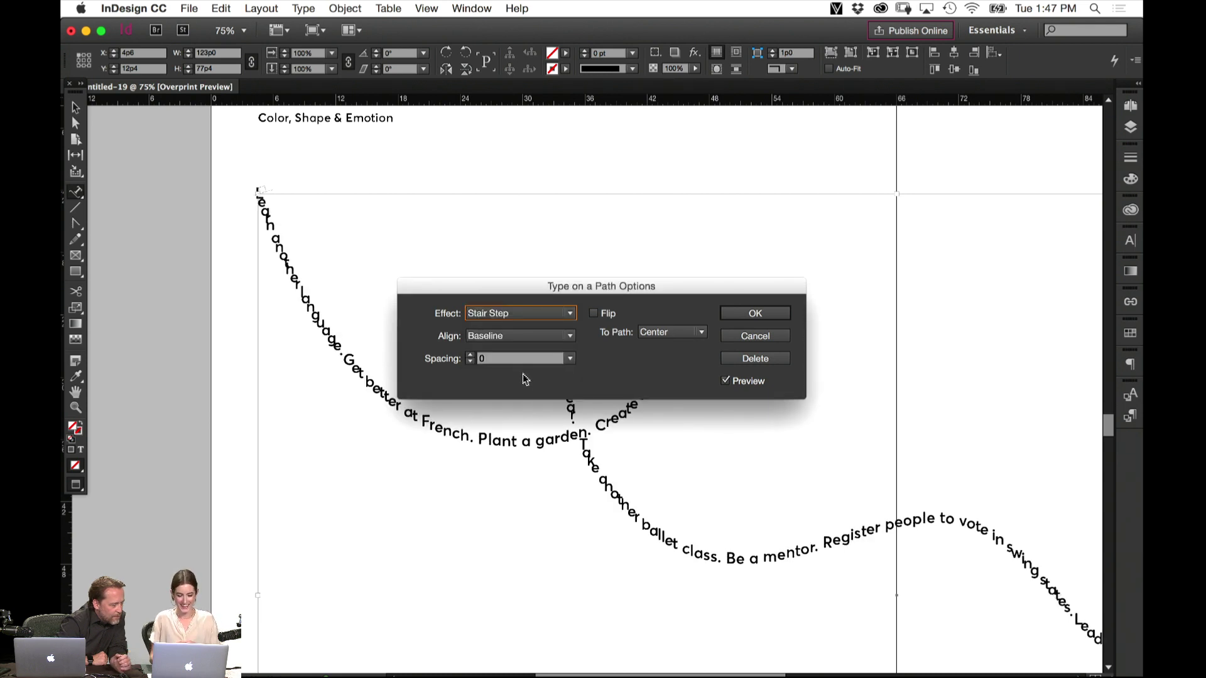
left_click(573, 312)
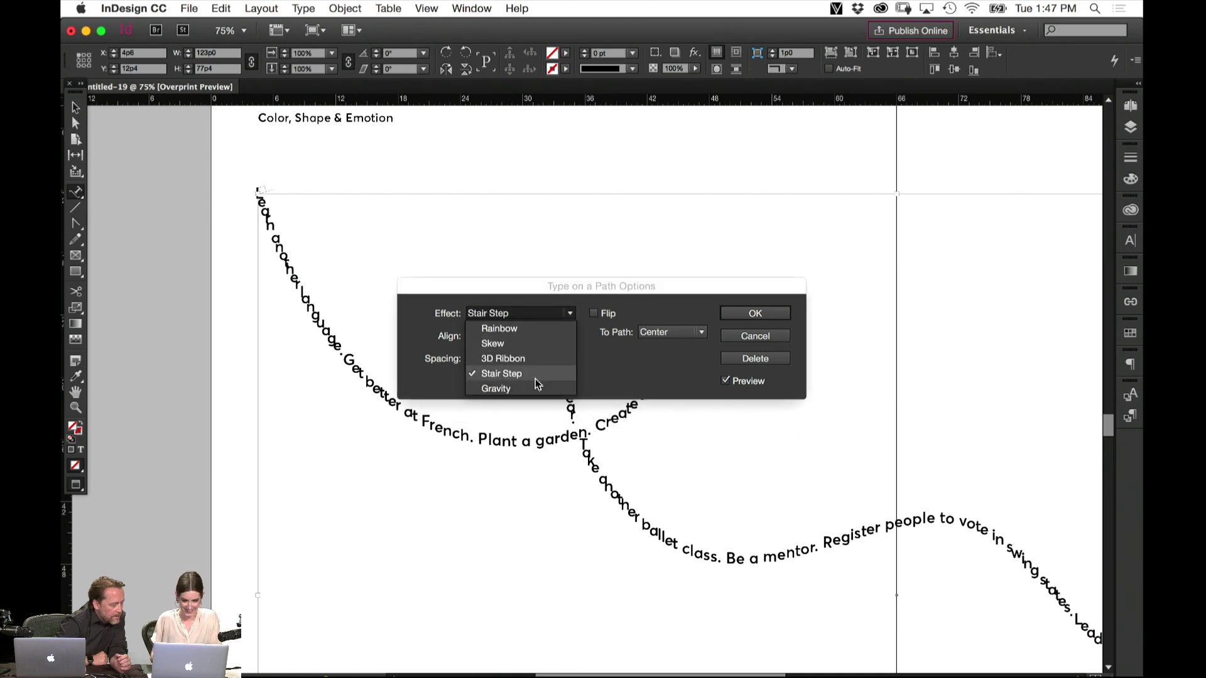
left_click(537, 388)
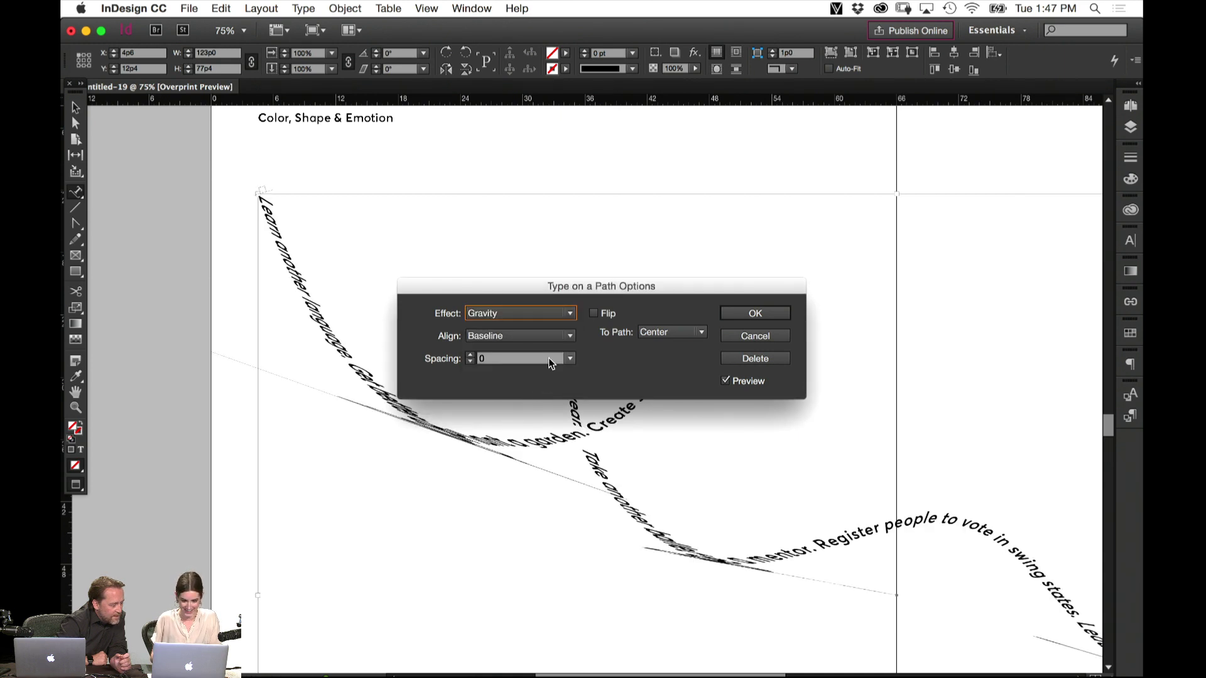
left_click(755, 313)
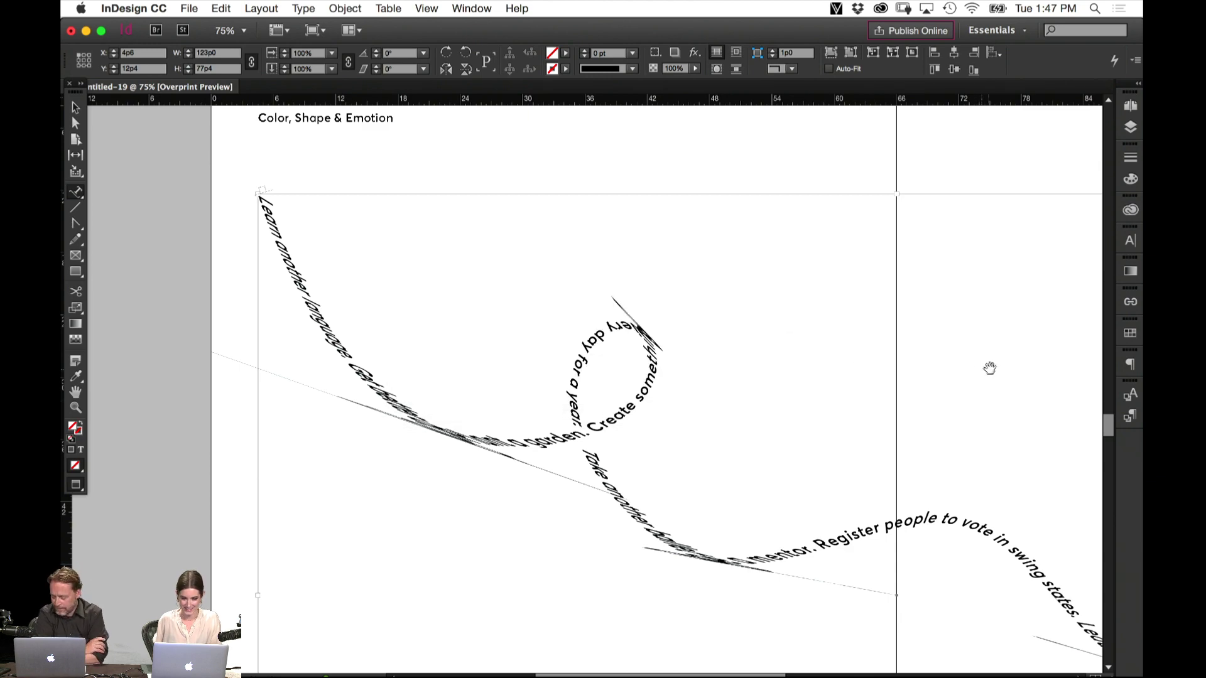
left_click_drag(988, 369, 649, 272)
key("shift+w")
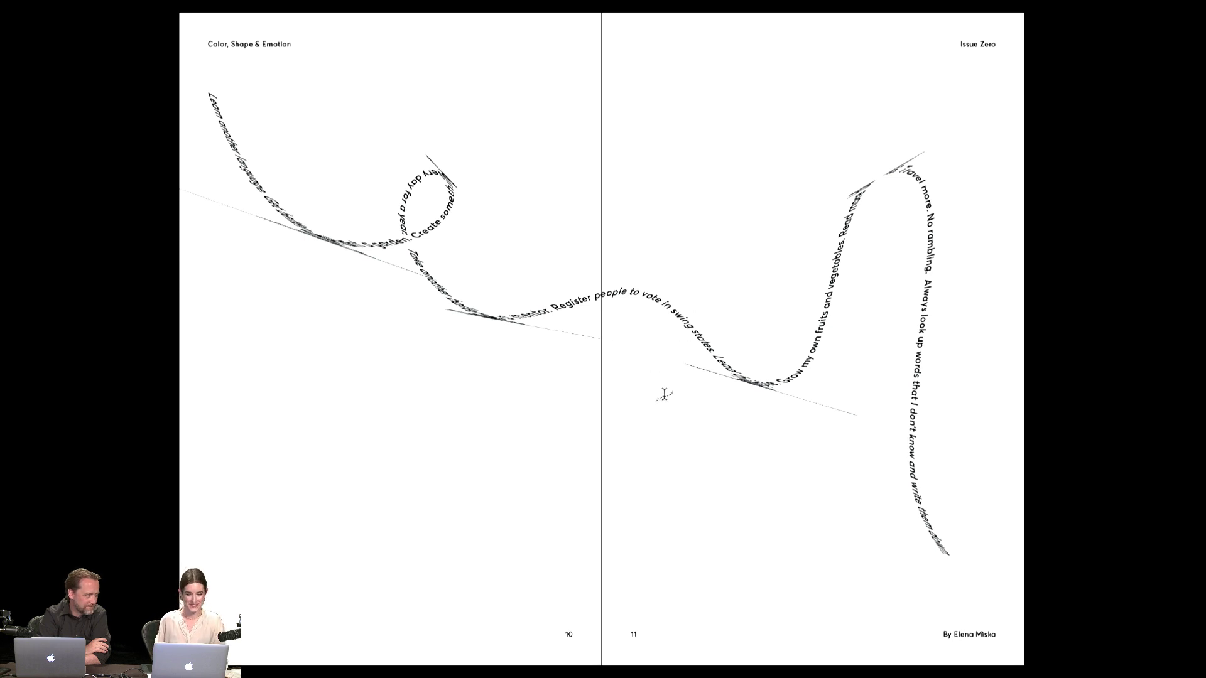
key("Escape")
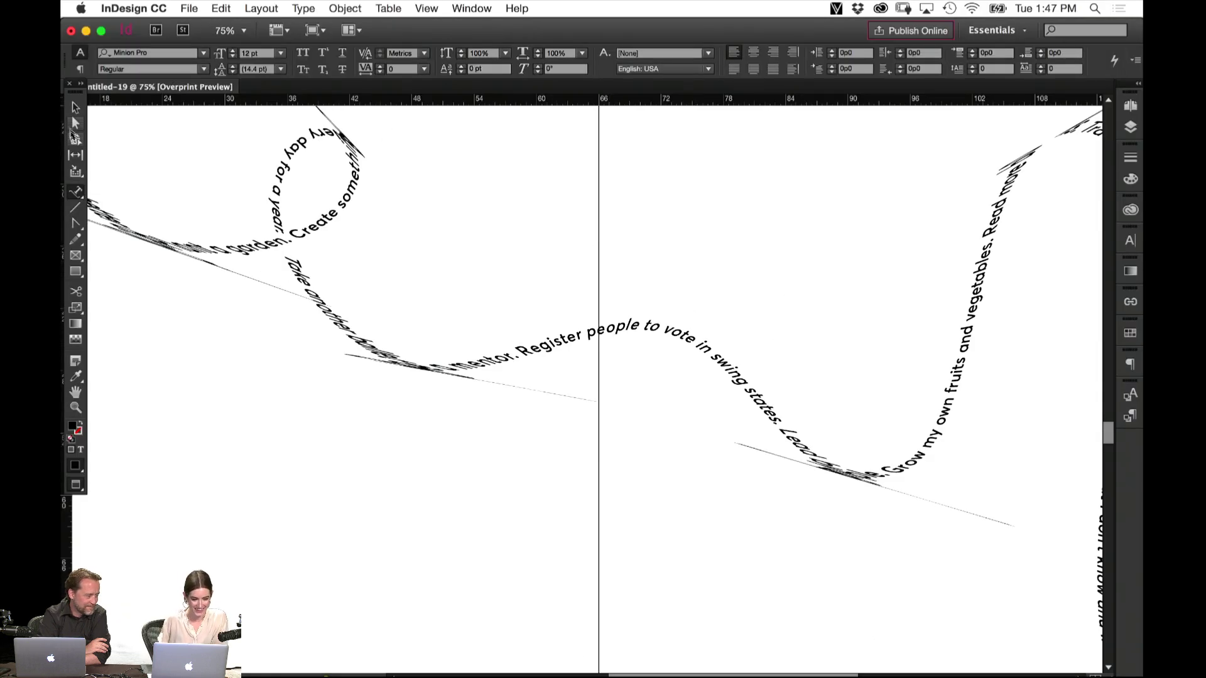
Change the curved path text's effect to Skew, apply it, and view the layout in presentation mode
key("v")
left_click(277, 223)
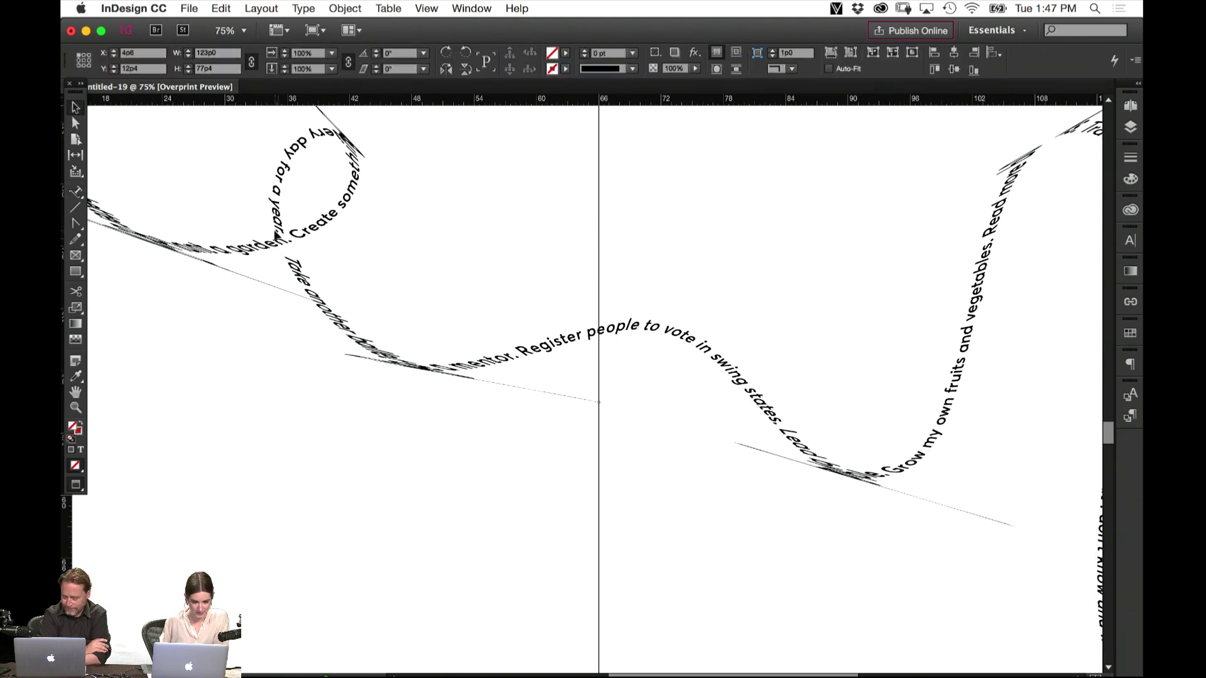
scroll(277, 237, "up", 10)
scroll(276, 237, "left", 8)
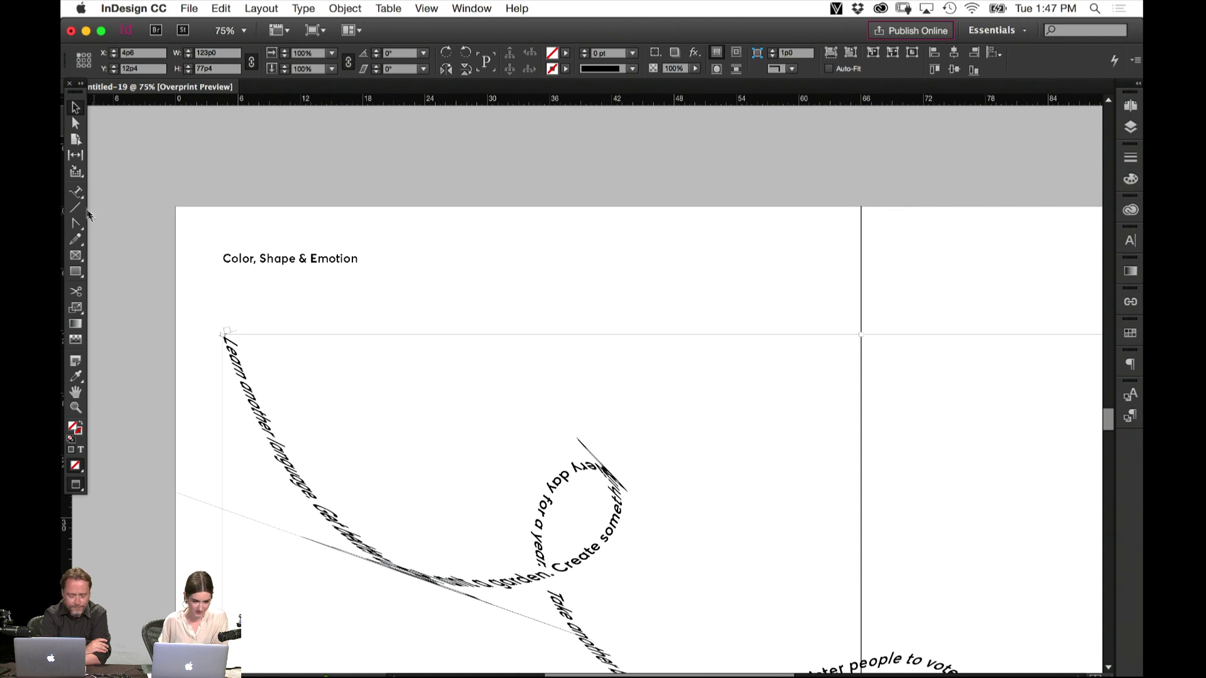
double_click(75, 191)
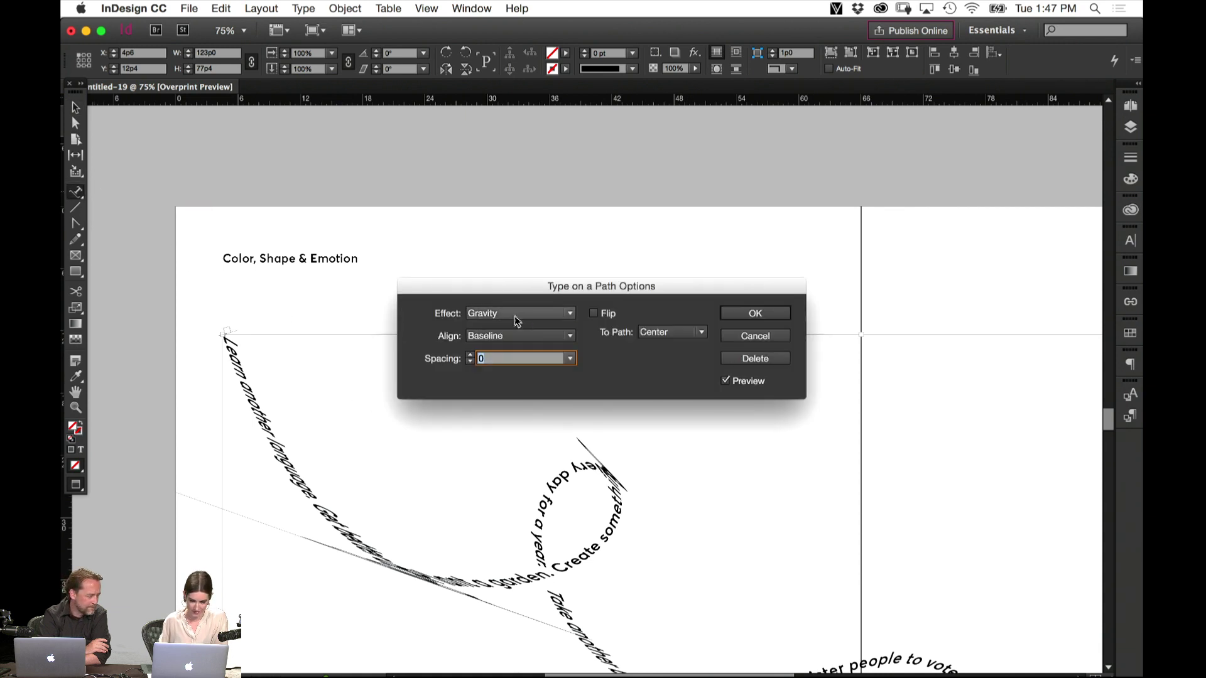
left_click(544, 316)
left_click(542, 343)
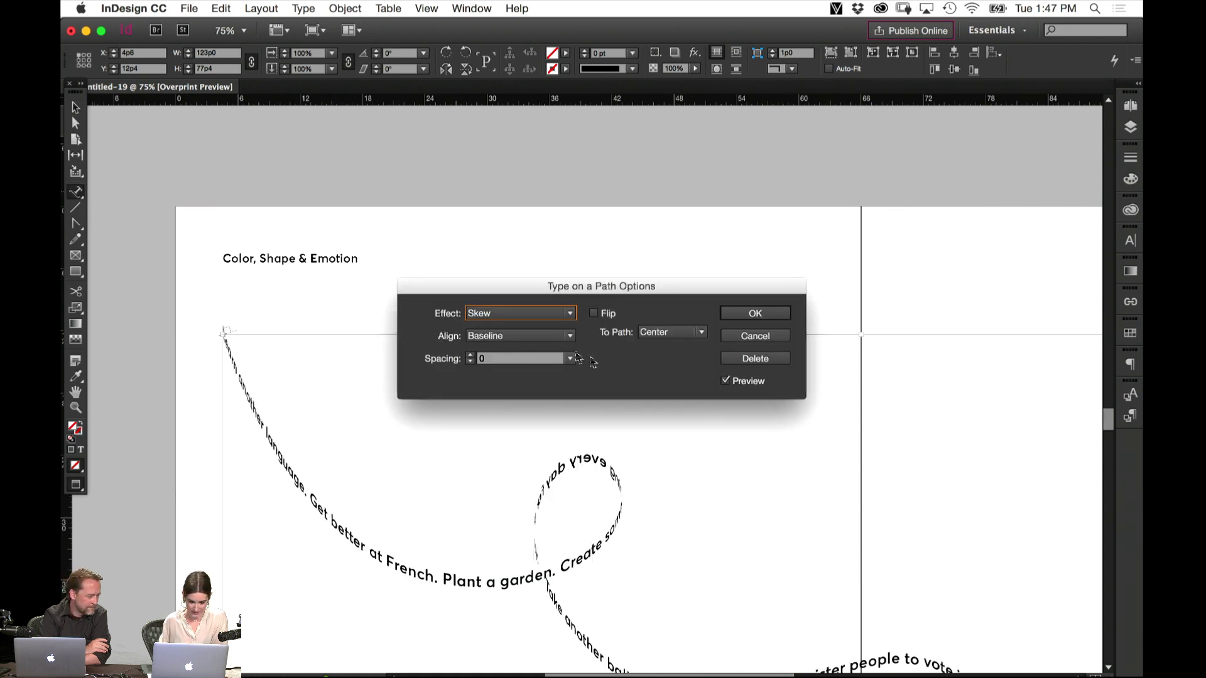
left_click(763, 313)
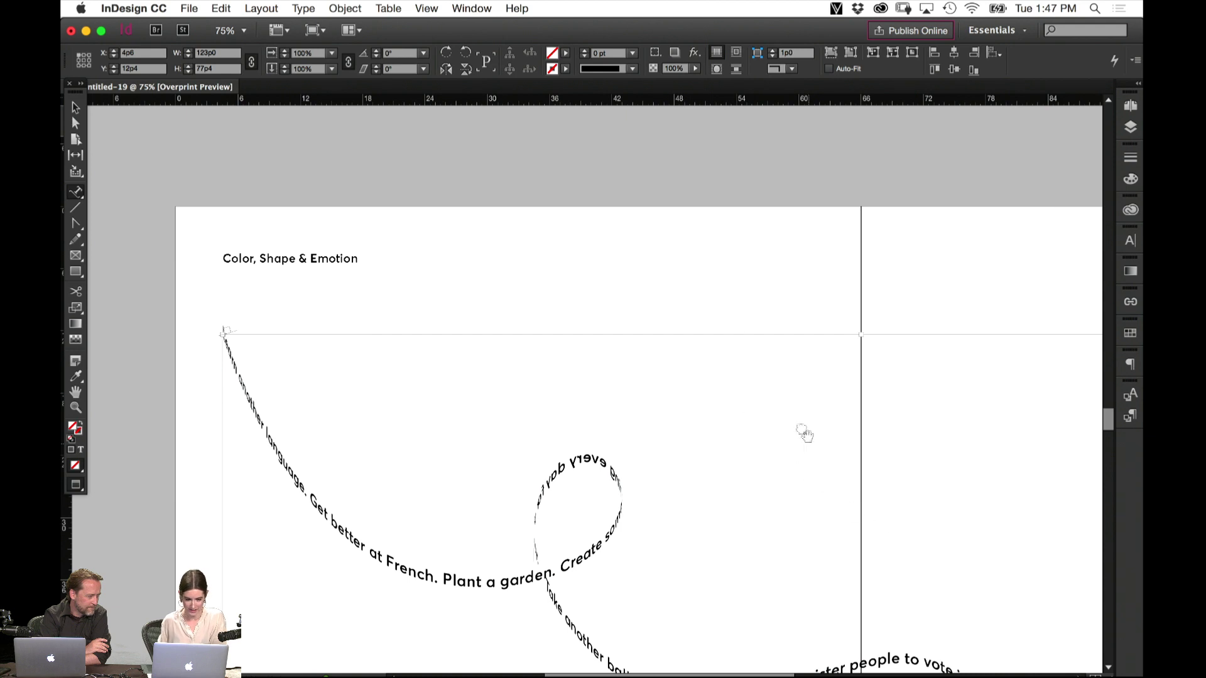
left_click_drag(802, 431, 609, 280)
key("shift+w")
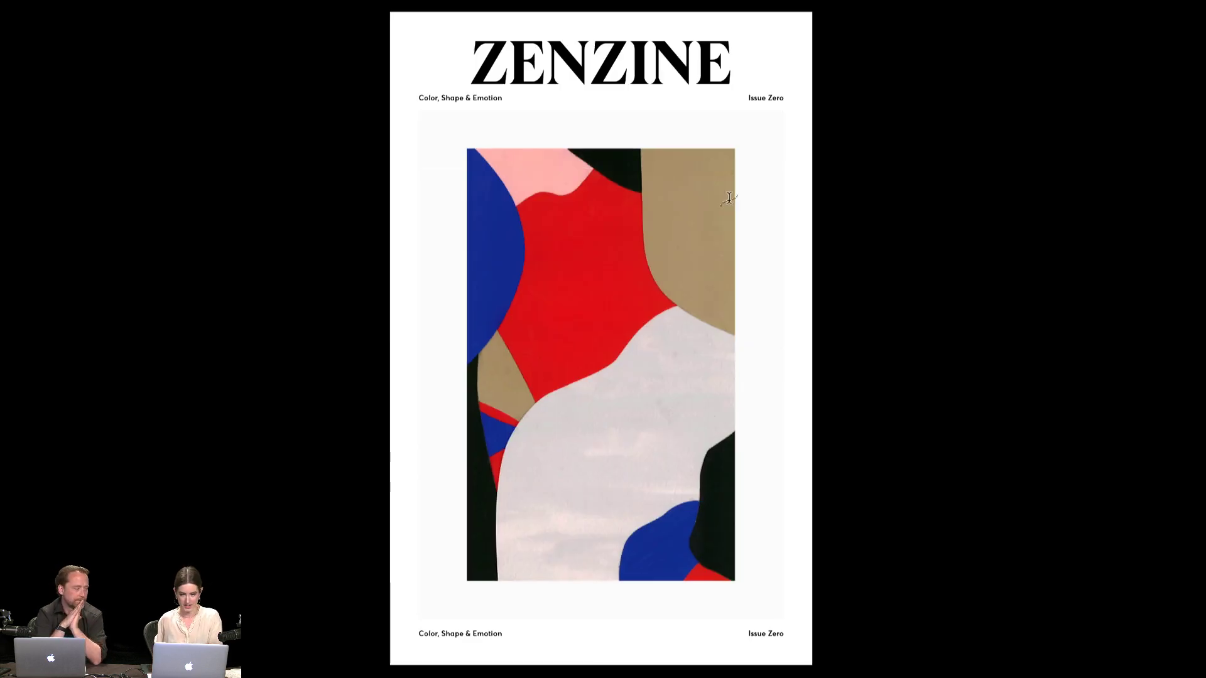
Review the magazine layout at 25% zoom, from the ZENZINE cover down to the "Visual Musings on Color, Shape and Emotion" spread
key("Escape")
key("super+equal")
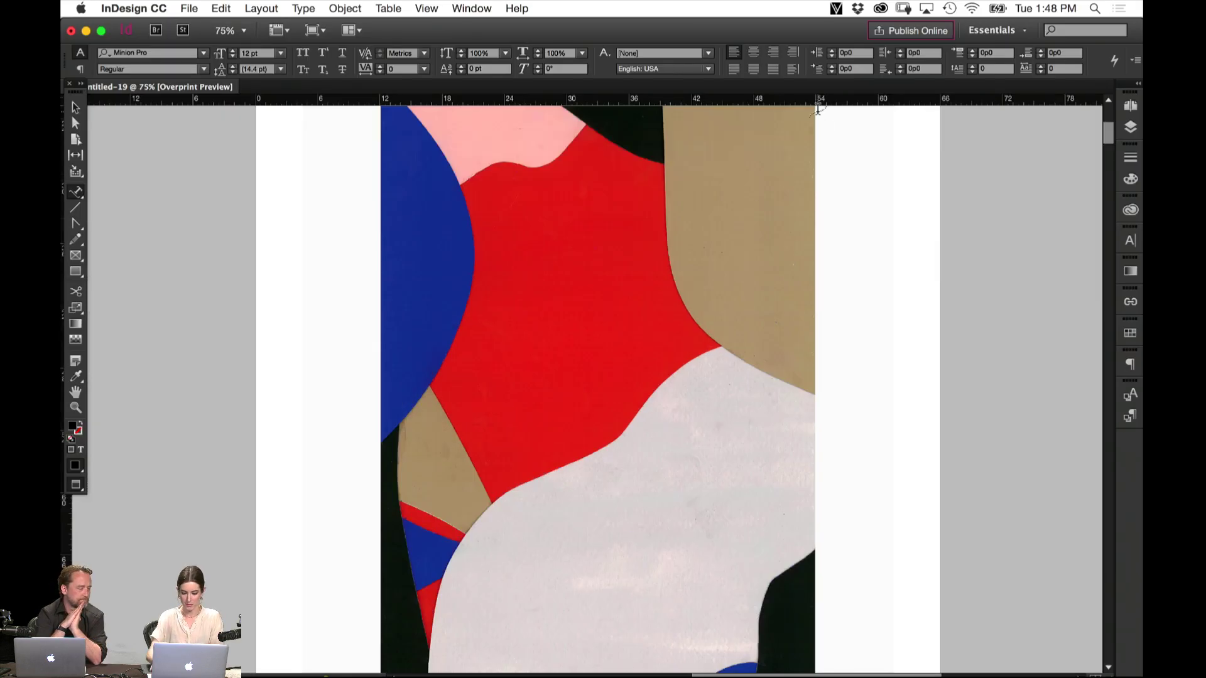
key("super+minus")
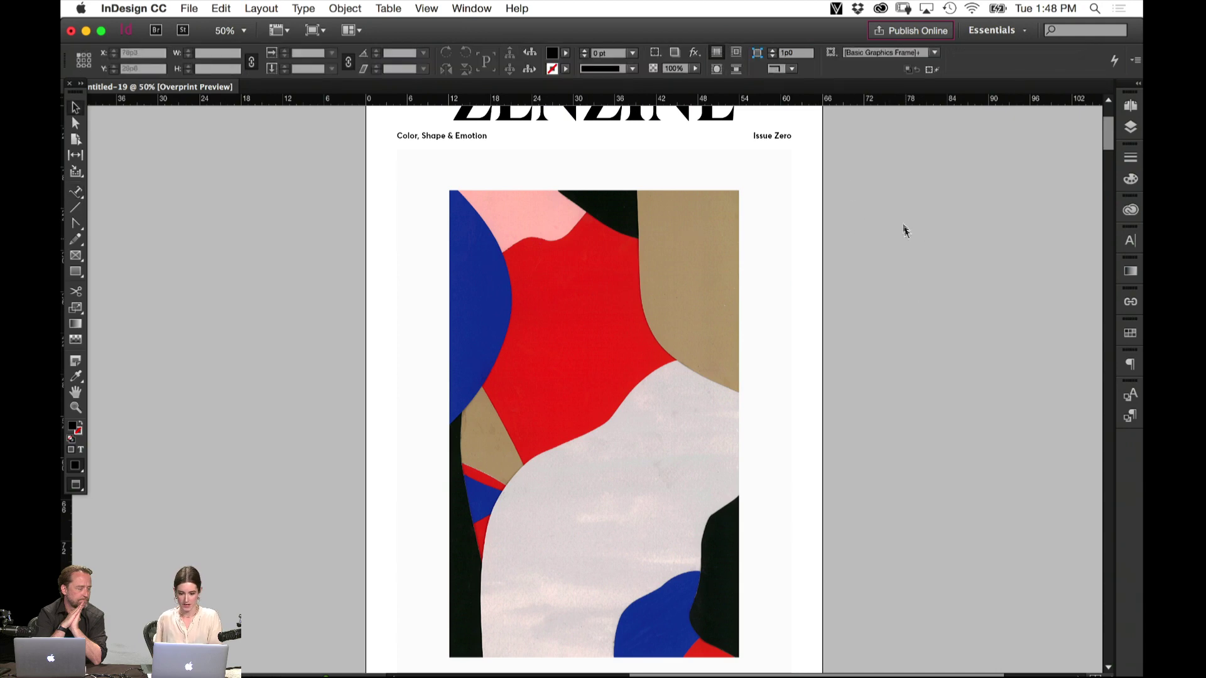
scroll(879, 190, "up", 4)
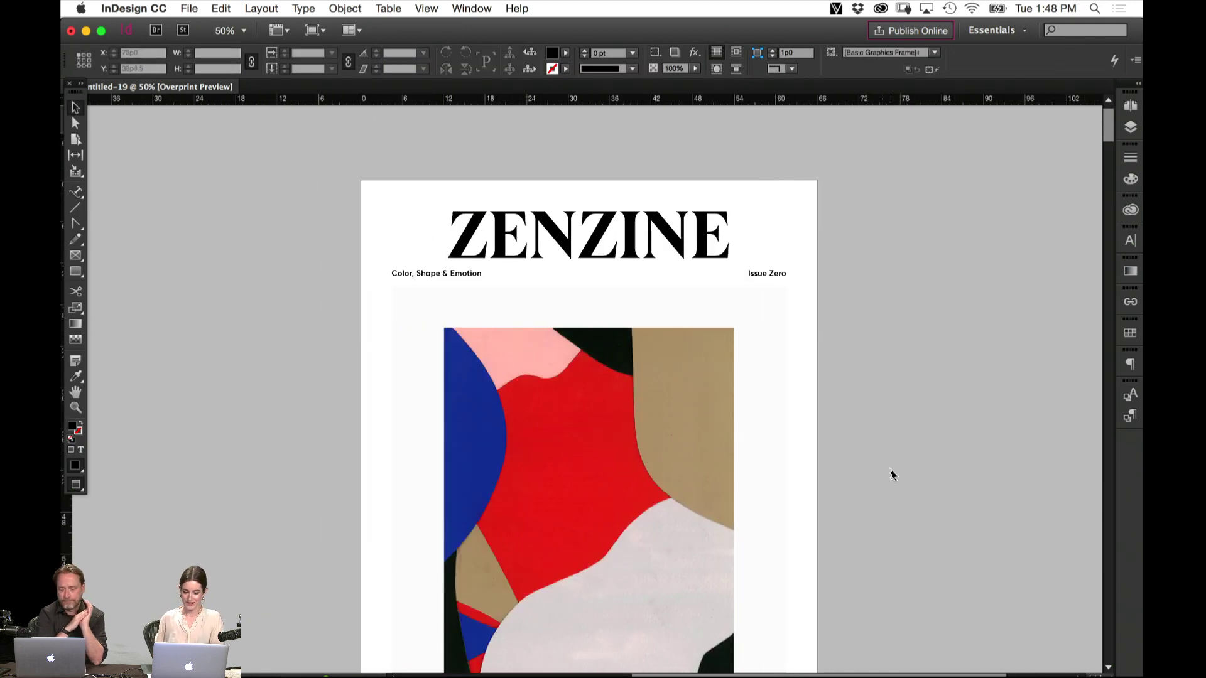
key("super+minus")
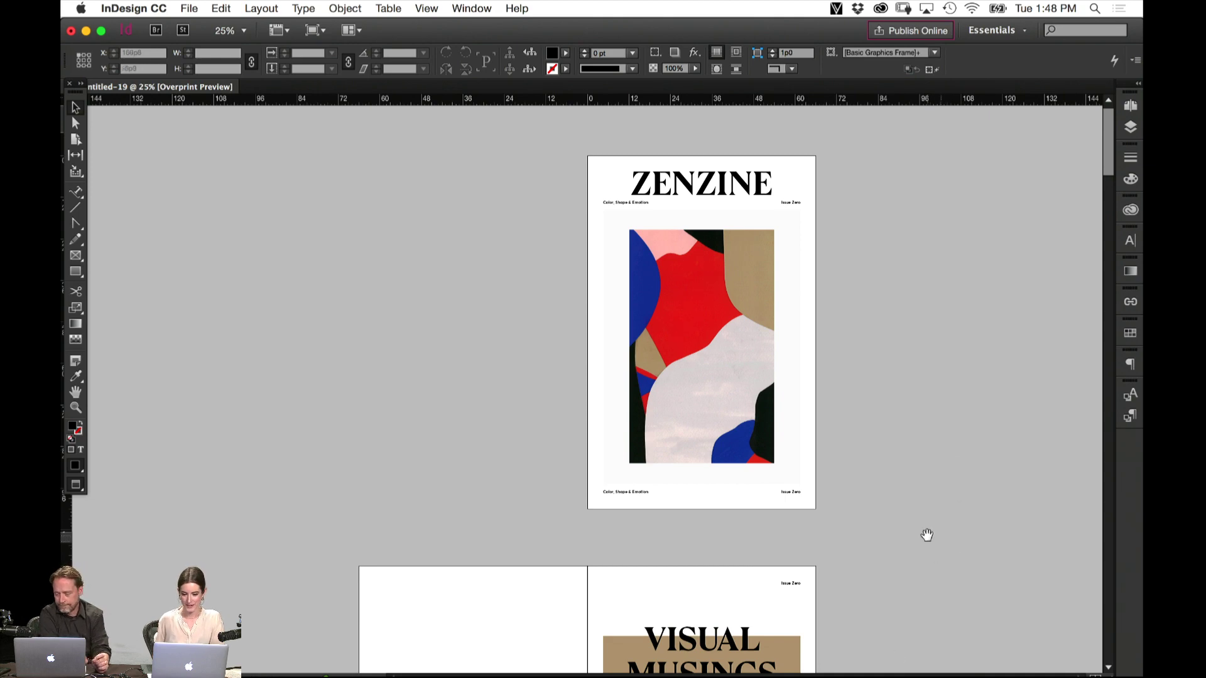
left_click_drag(926, 534, 898, 289)
scroll(889, 573, "up", 6)
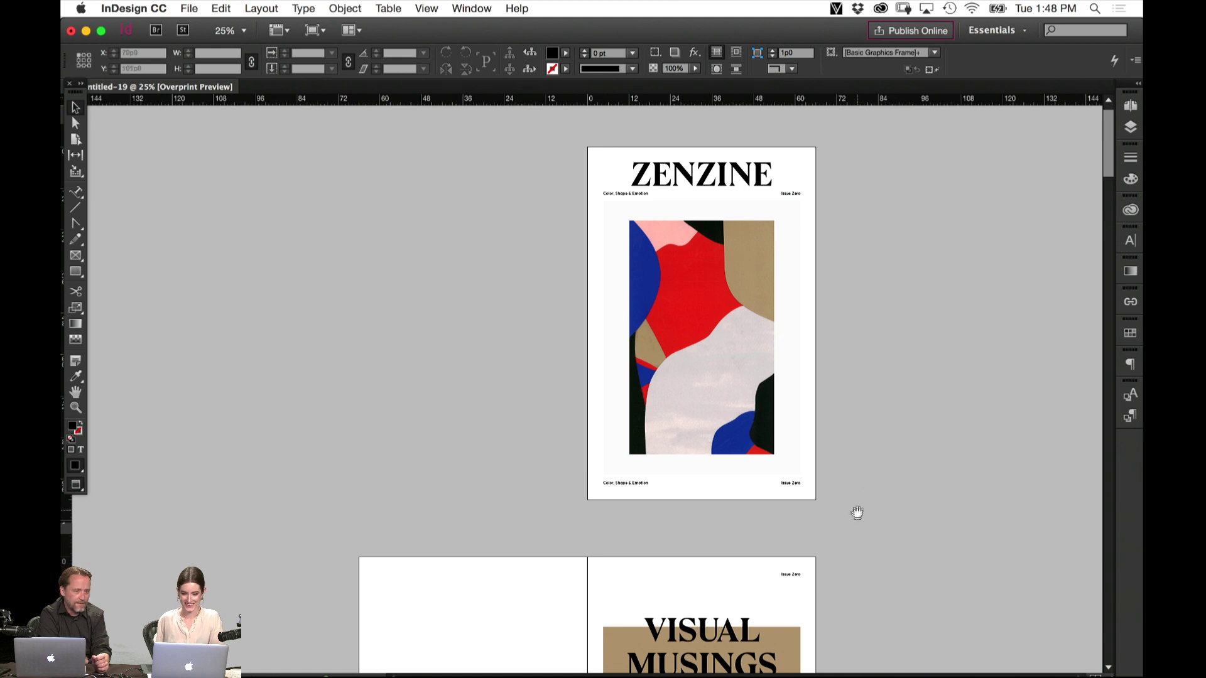
left_click_drag(856, 511, 824, 299)
left_click_drag(867, 571, 909, 493)
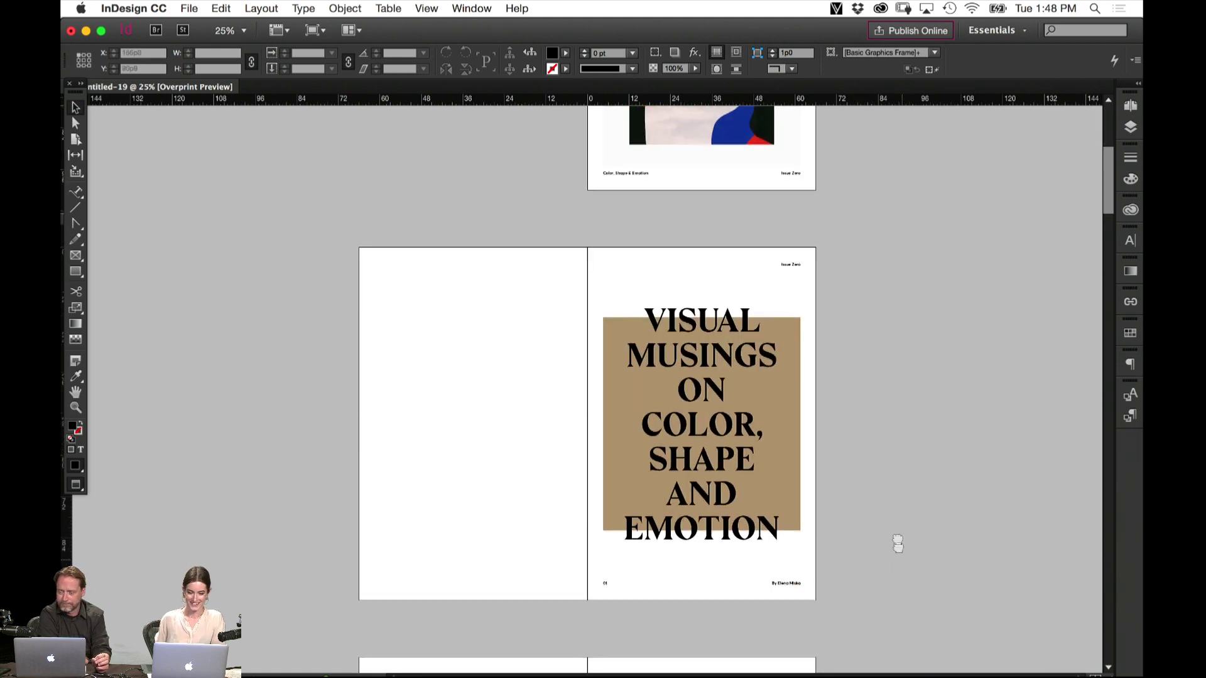
left_click_drag(896, 541, 904, 475)
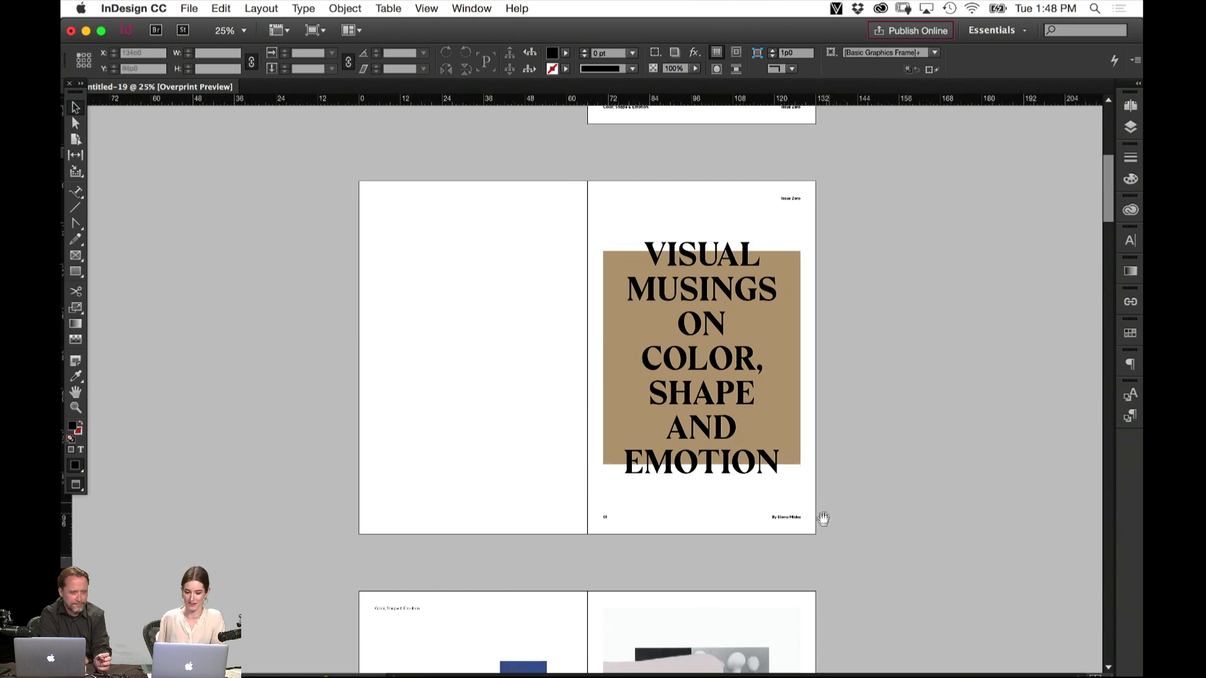
Review the collage spread on pages 02-03 in the layout and check it in presentation mode
scroll(819, 519, "down", 5)
scroll(776, 546, "down", 3)
scroll(770, 525, "down", 3)
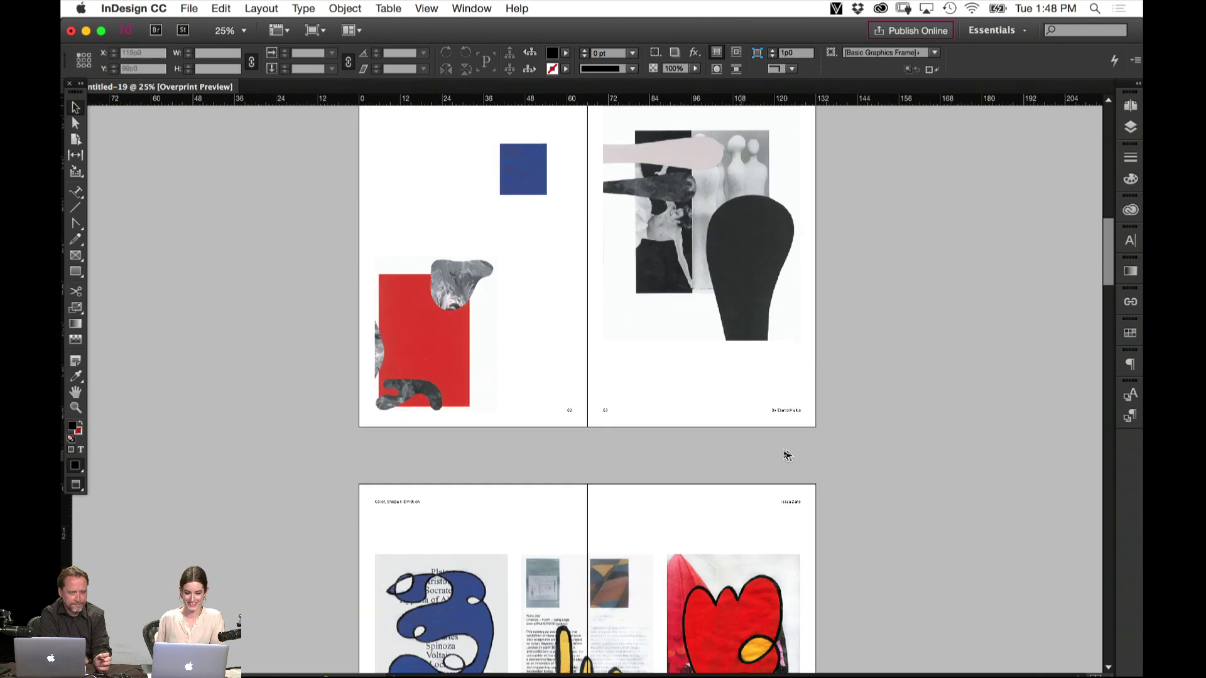
key("shift+w")
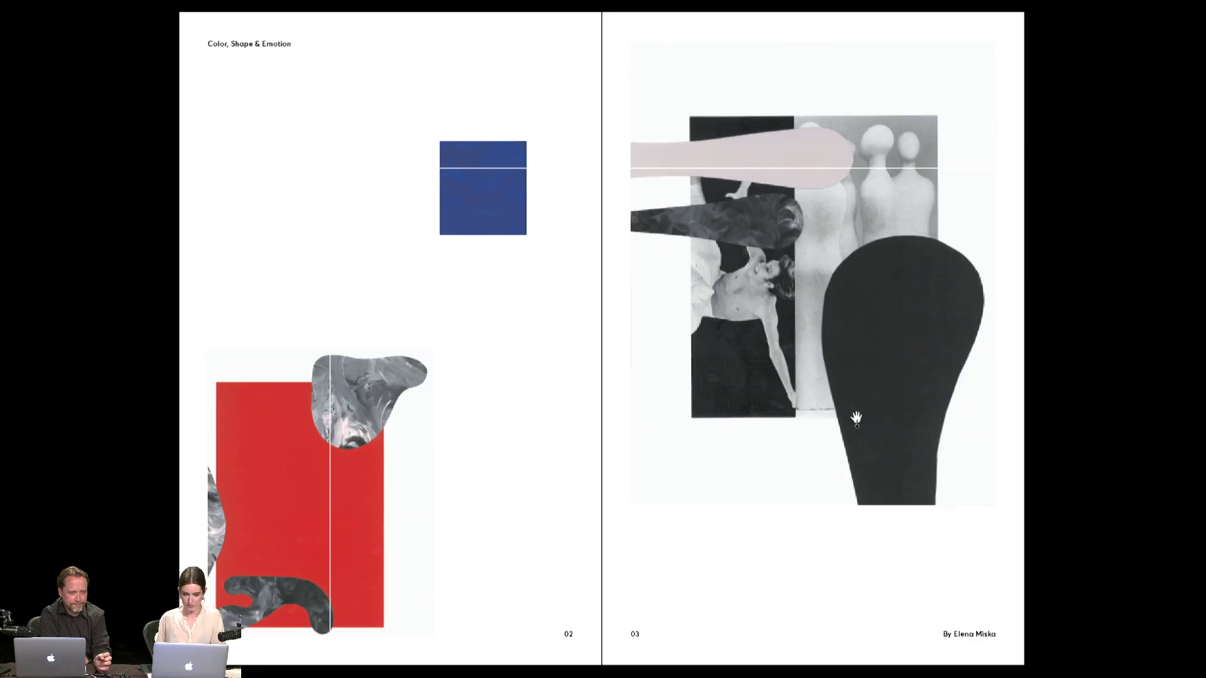
key("Escape")
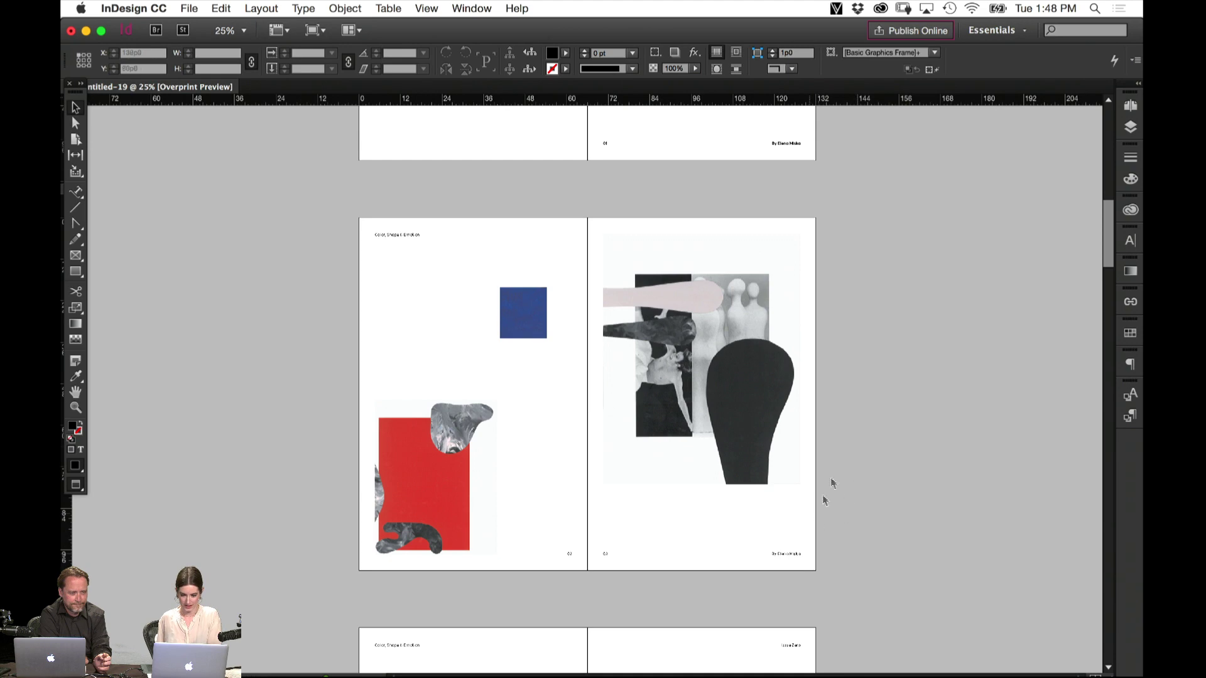
Review the spreads from pages 04-05 down to the curved path text on pages 10-11, and check that spread in presentation mode
scroll(830, 464, "down", 5)
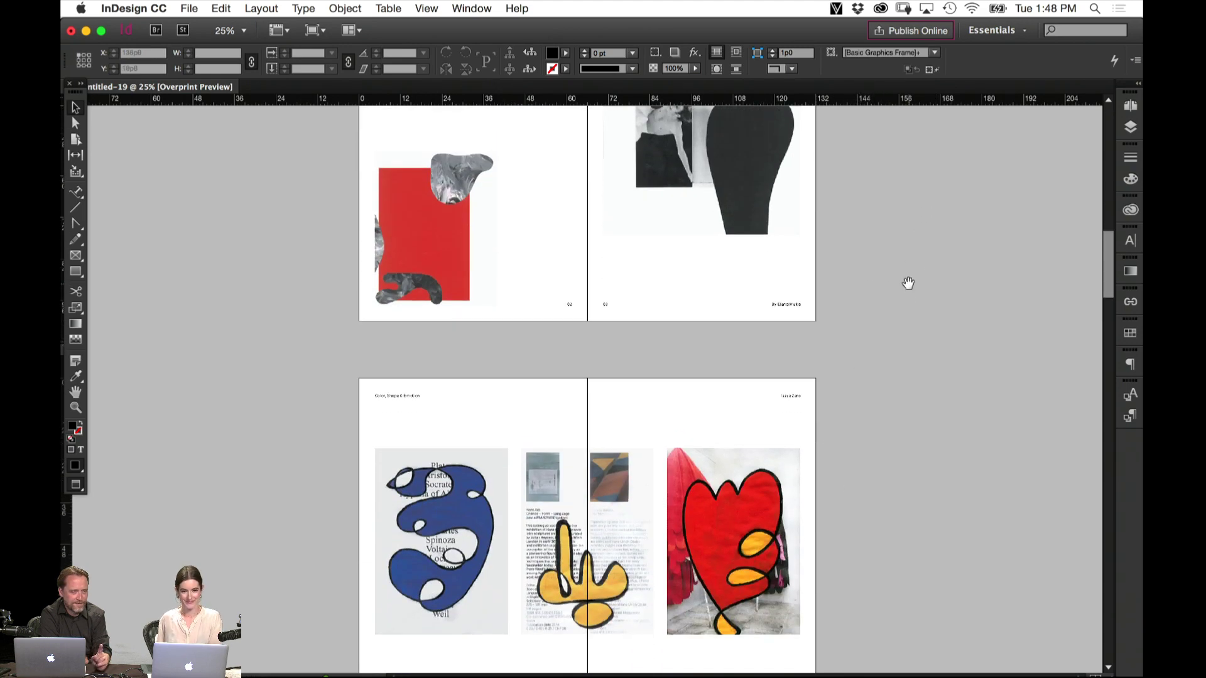
scroll(838, 471, "down", 4)
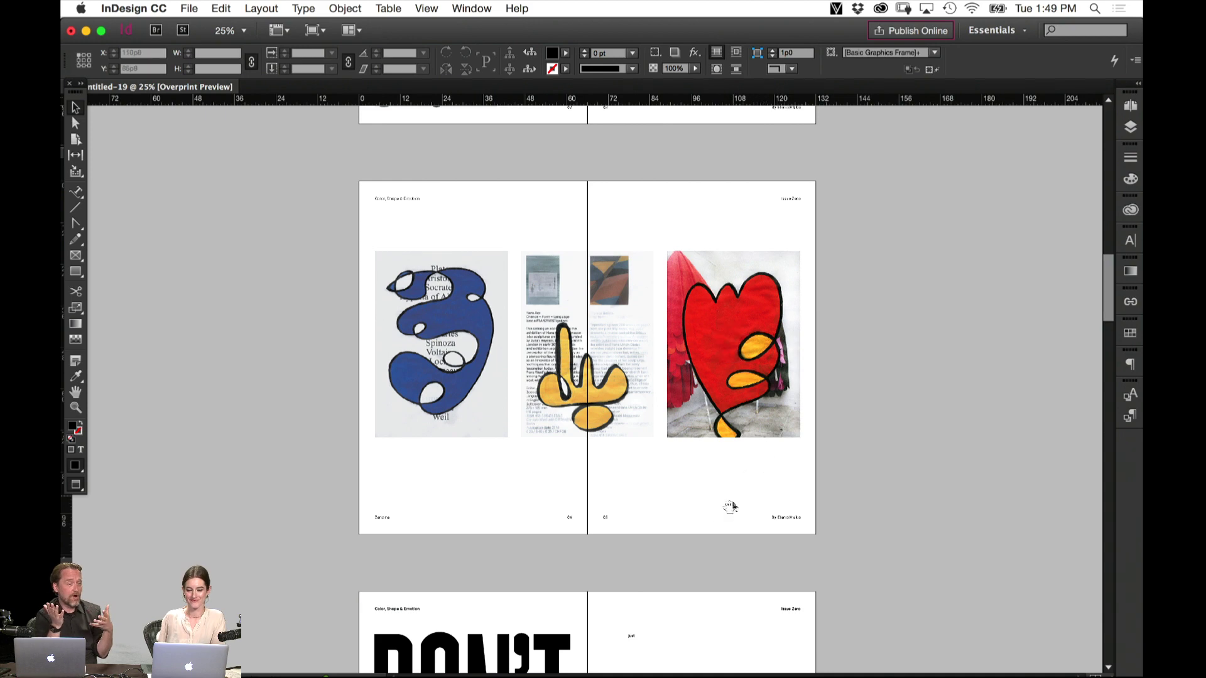
scroll(730, 506, "down", 15)
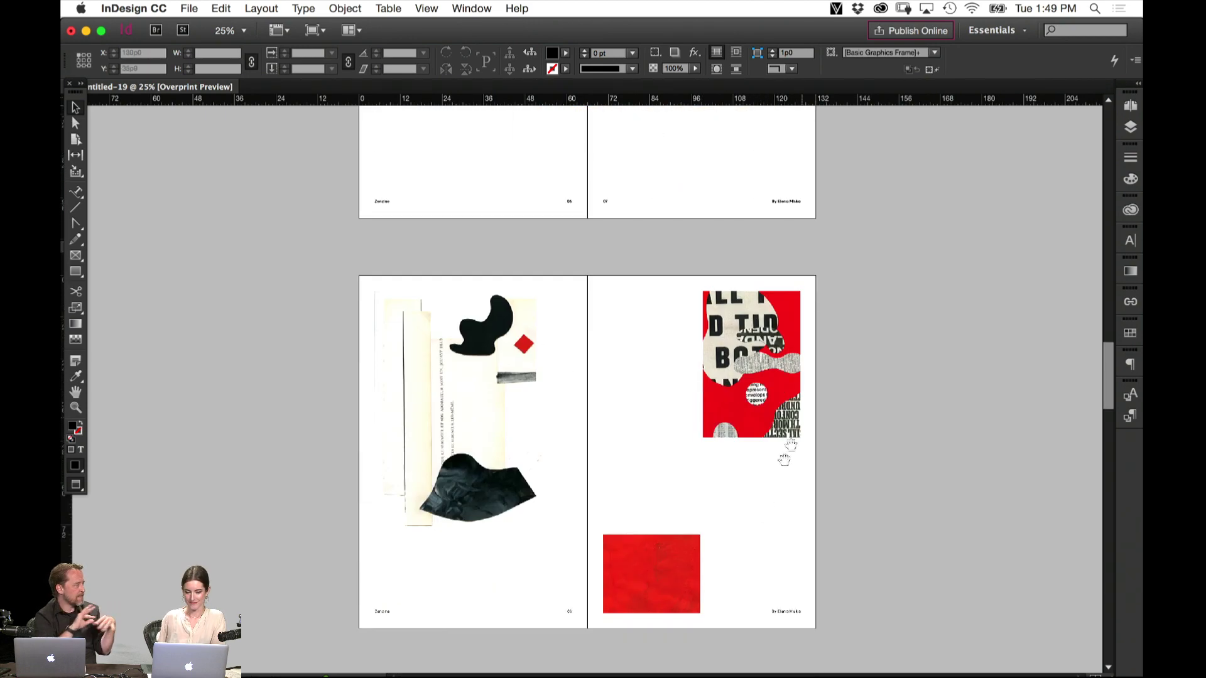
scroll(785, 454, "down", 10)
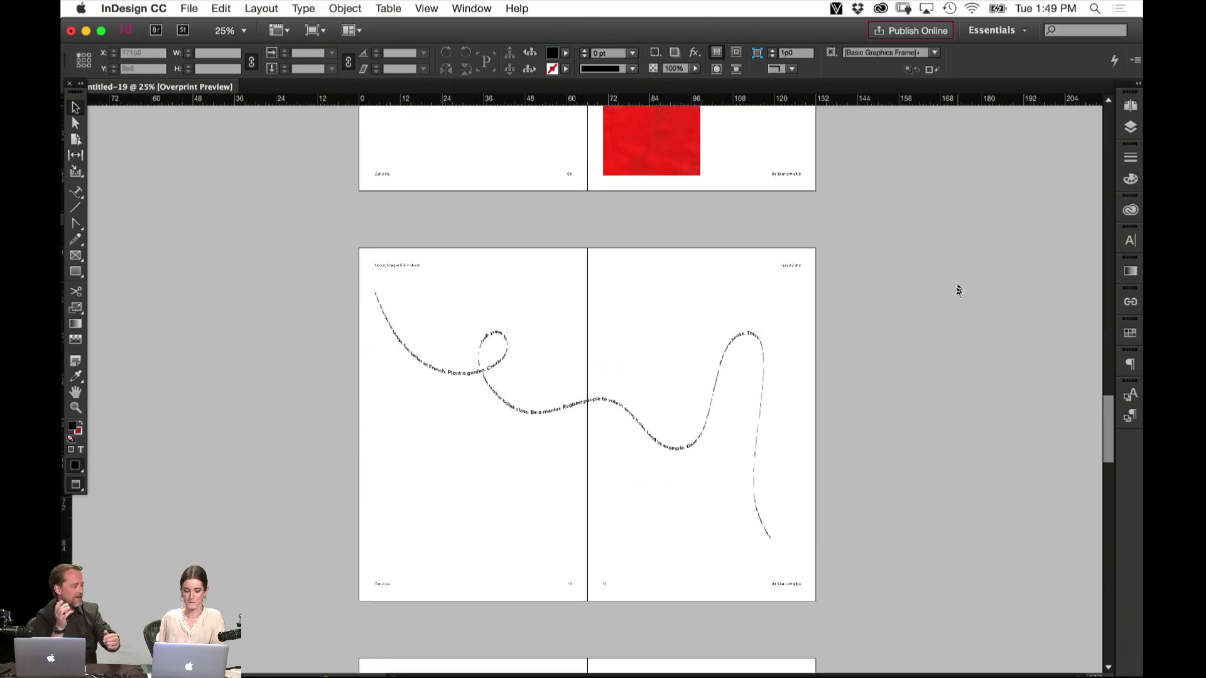
key("shift+w")
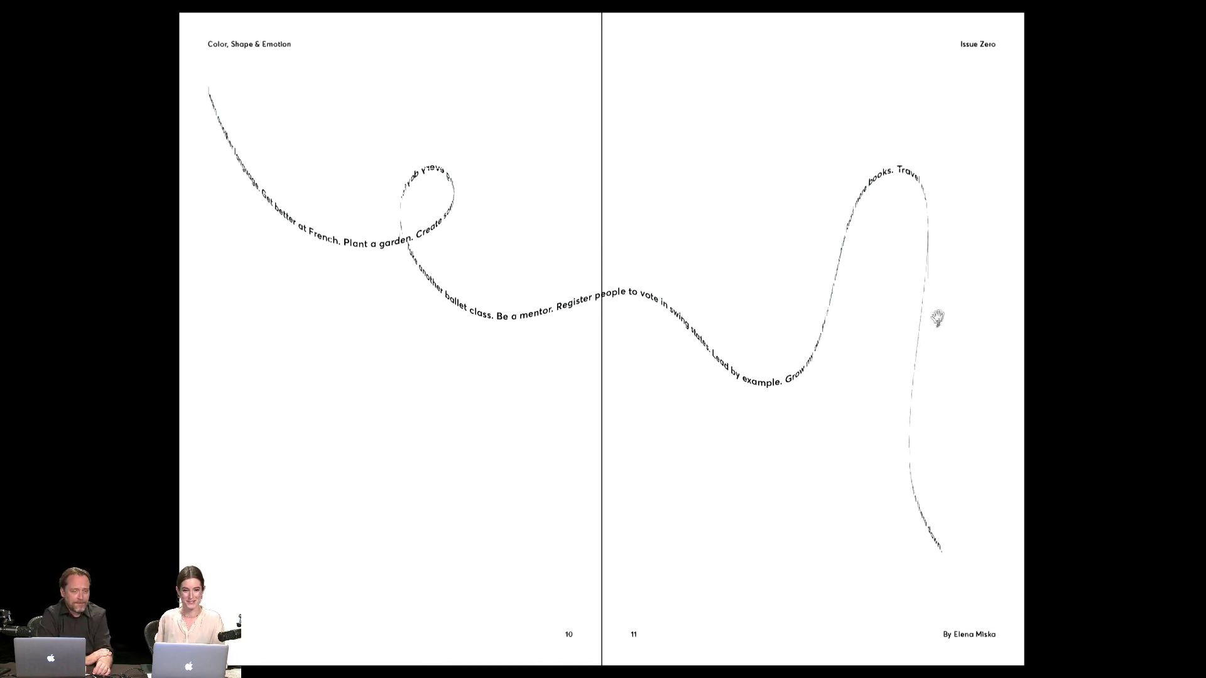
key("Escape")
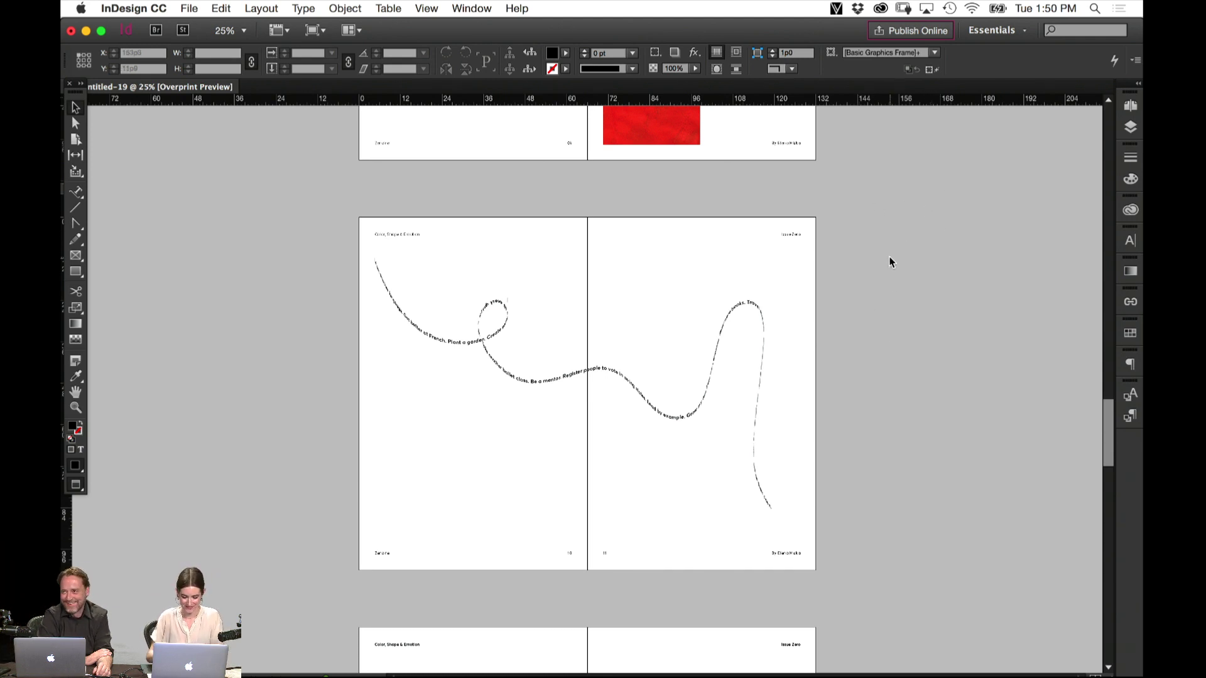
Select the curved path text on spread 10-11 and inspect it at 50% zoom
key("super+equal")
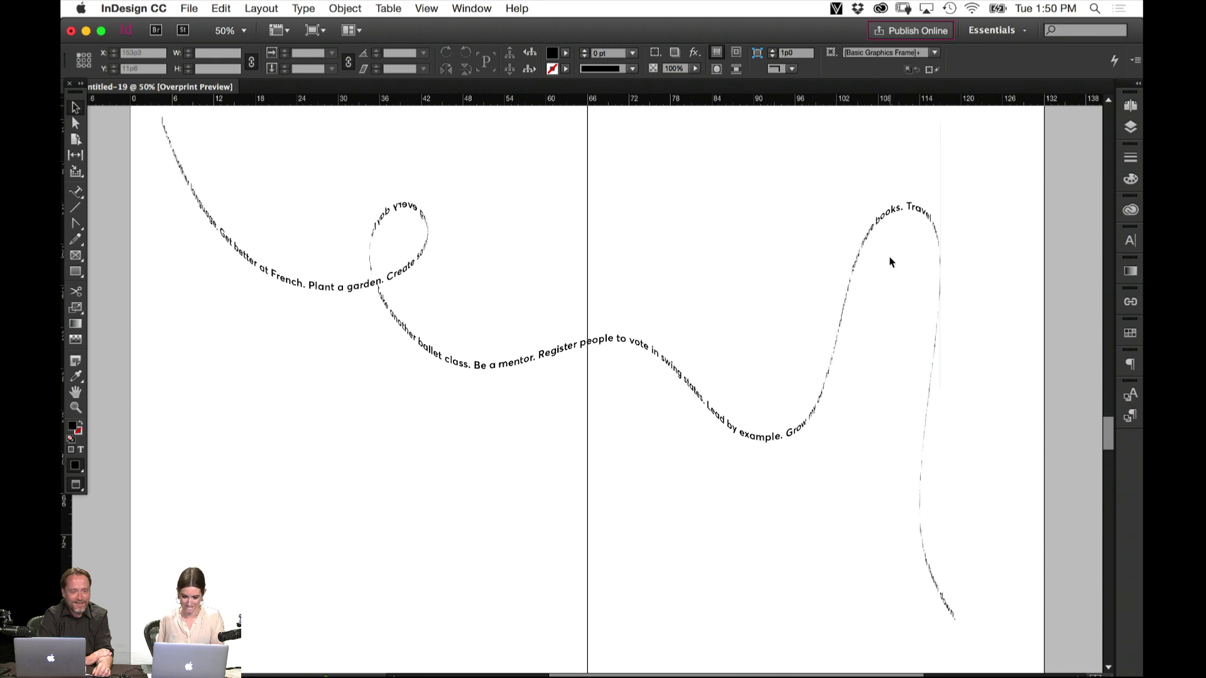
left_click(613, 349)
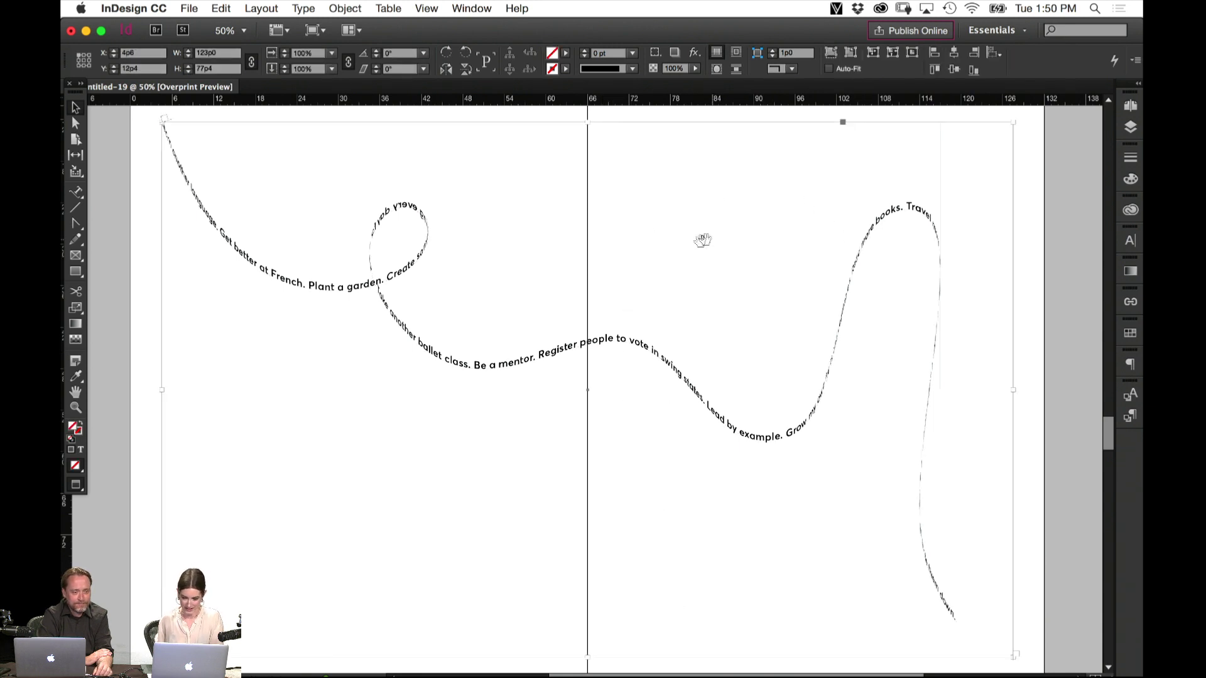
left_click_drag(612, 362, 549, 214)
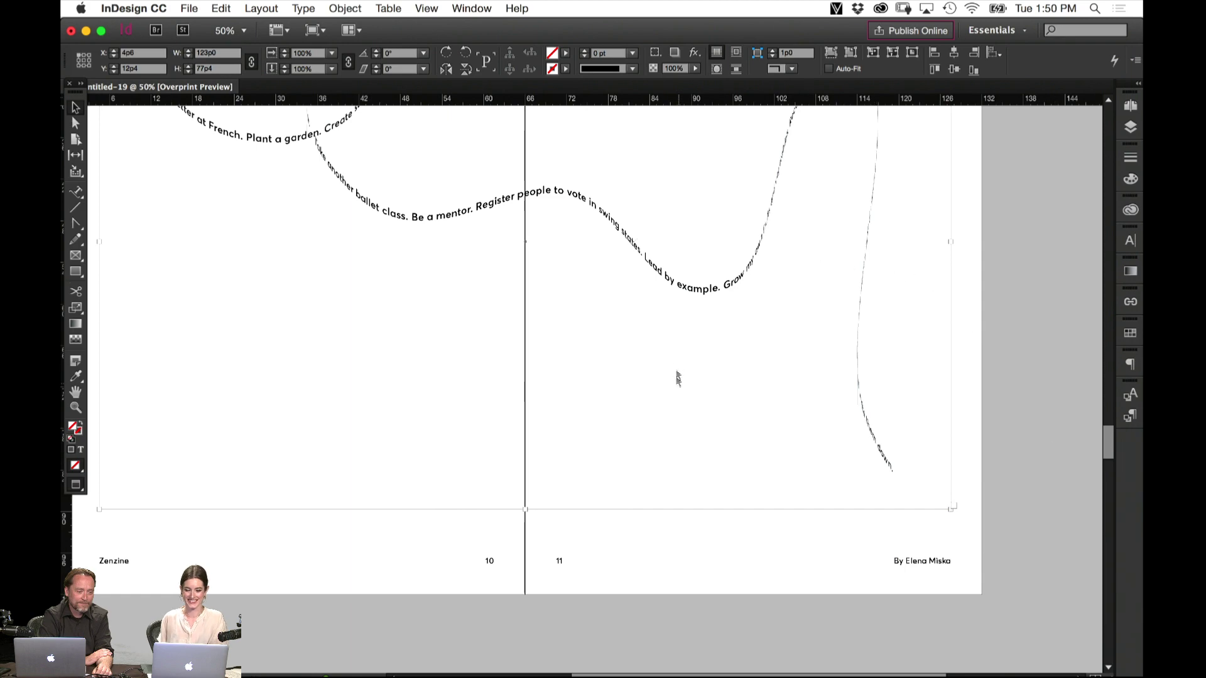
Review the layout at 50% zoom from spread 10-11 back up past the "DON'T" spread to the cover
scroll(620, 481, "up", 8)
scroll(621, 480, "up", 15)
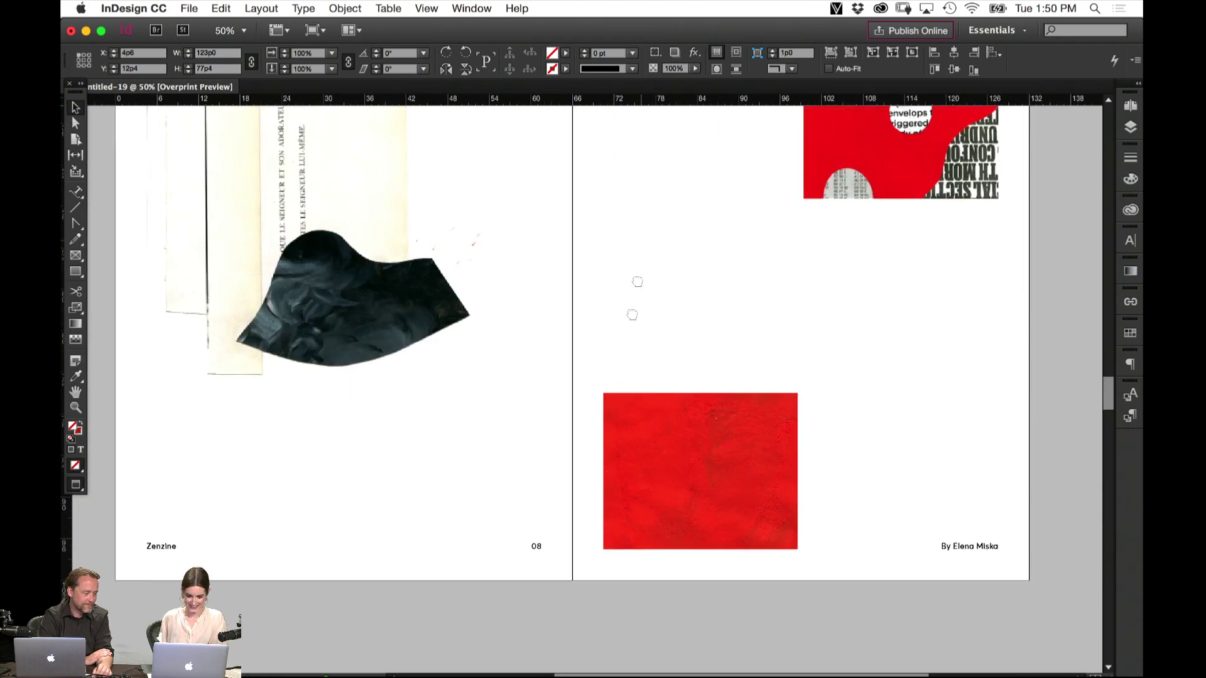
scroll(561, 600, "up", 7)
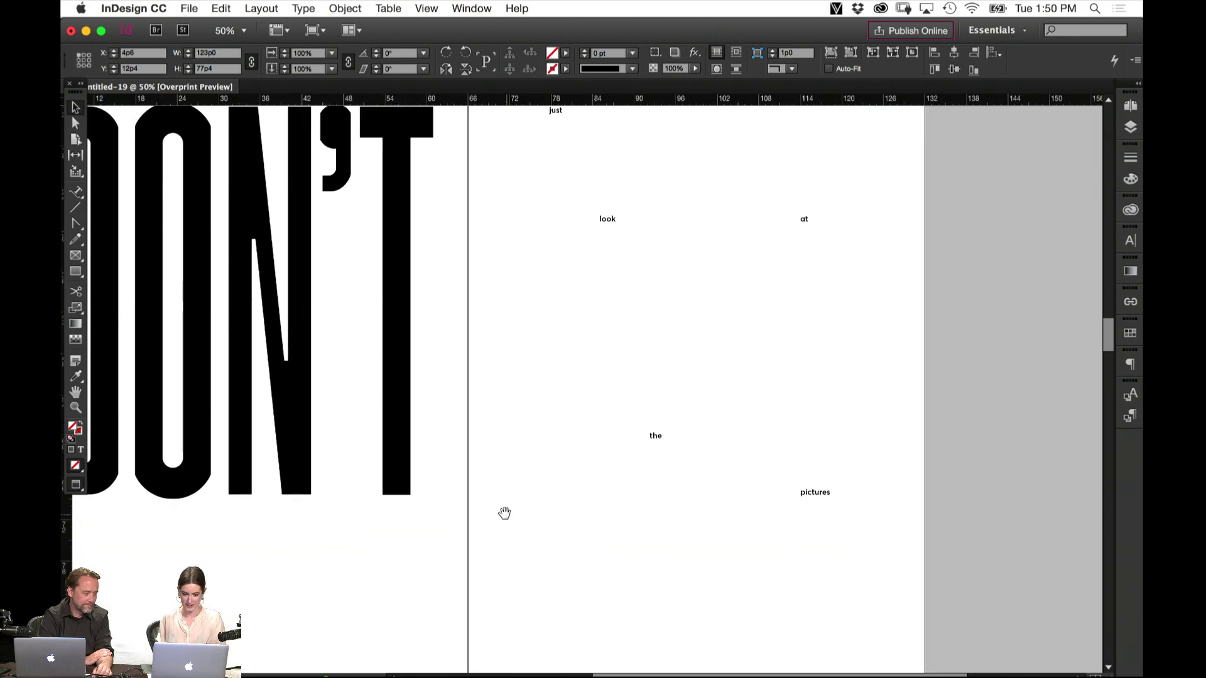
scroll(580, 545, "left", 1)
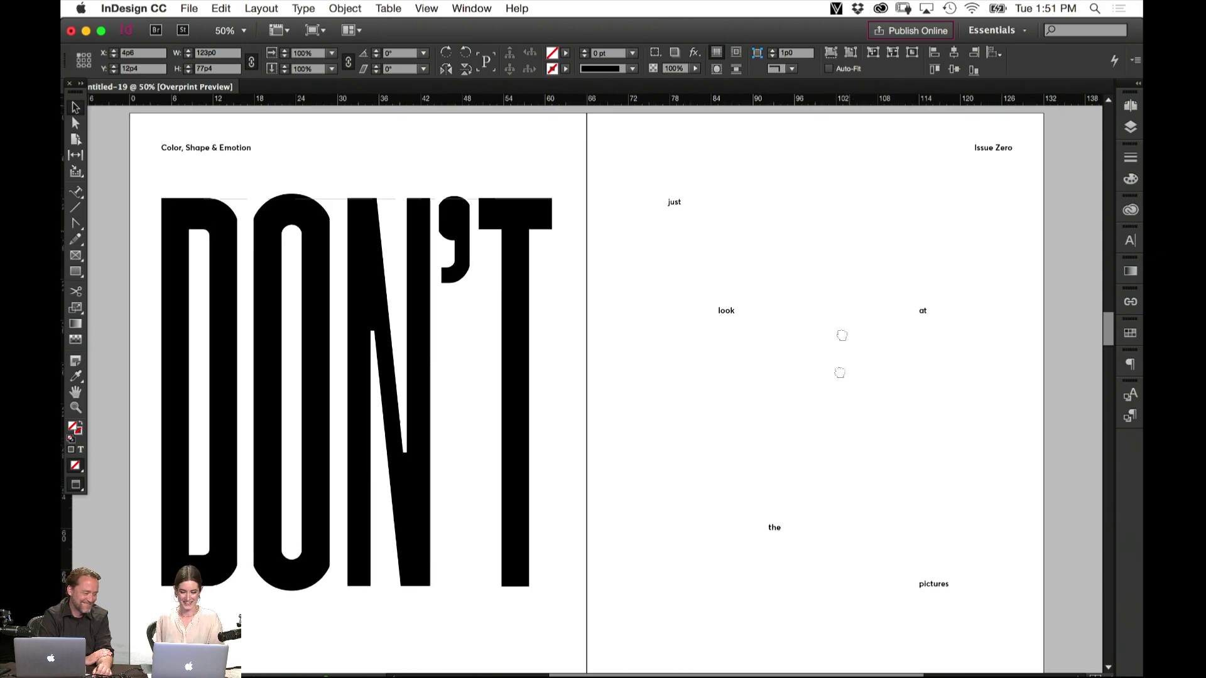
scroll(842, 334, "up", 15)
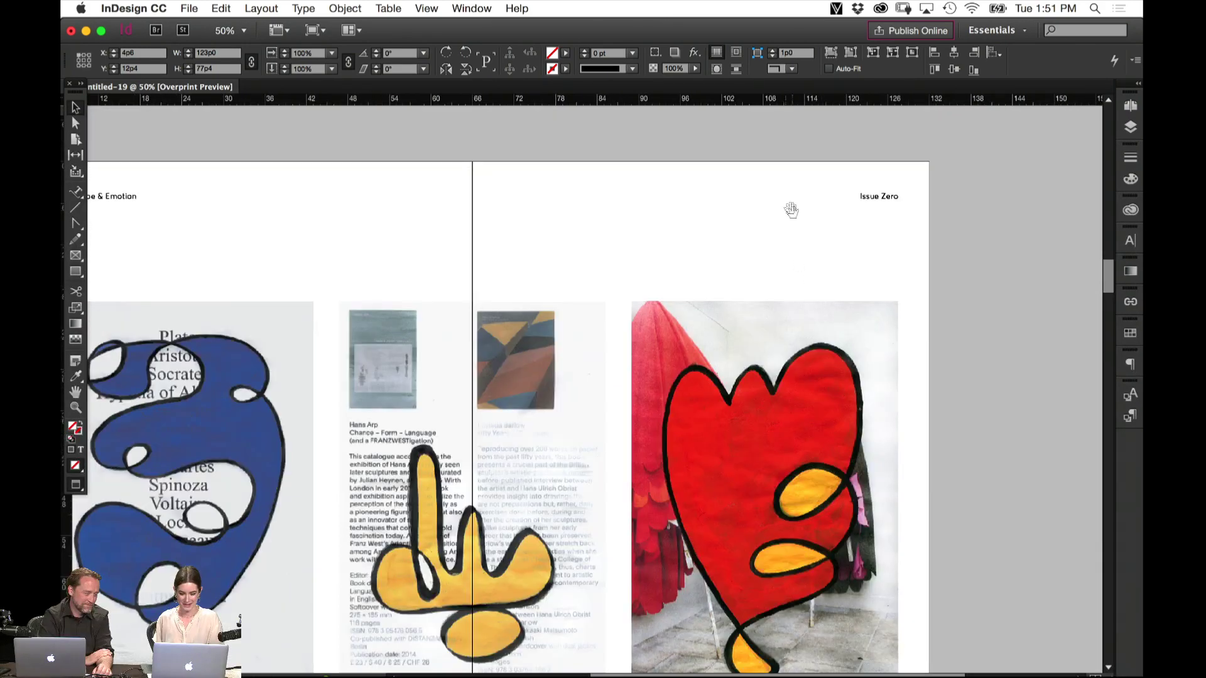
scroll(789, 209, "up", 15)
scroll(825, 308, "up", 15)
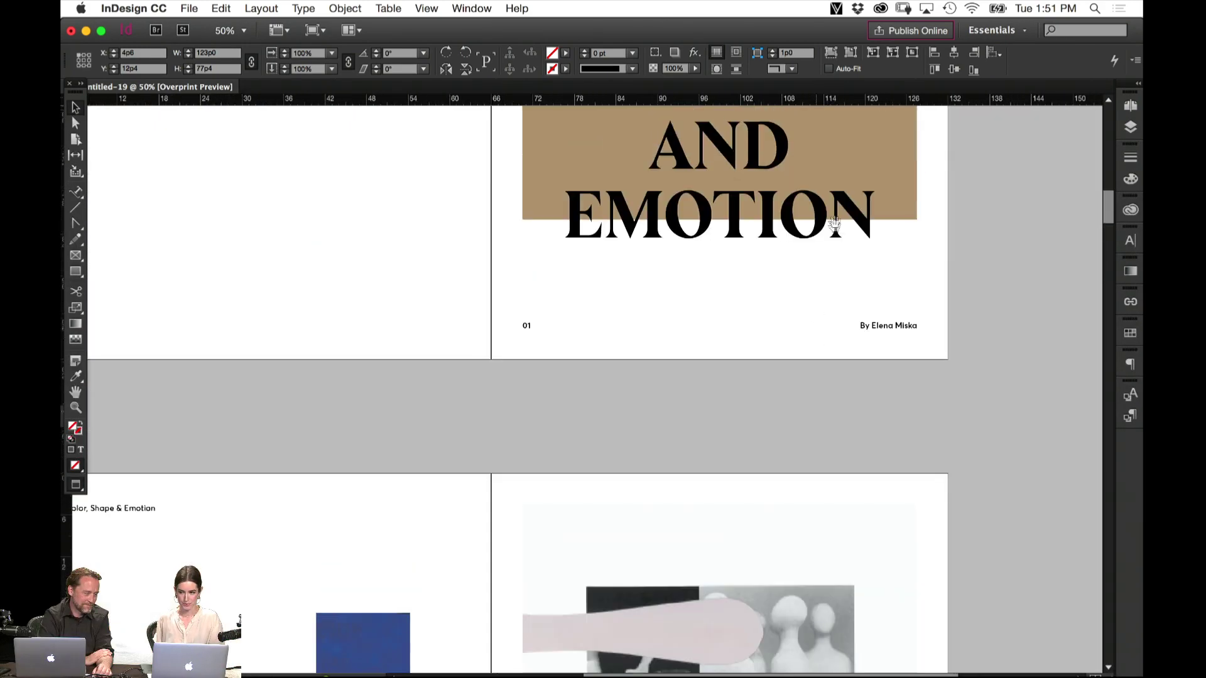
scroll(776, 312, "up", 15)
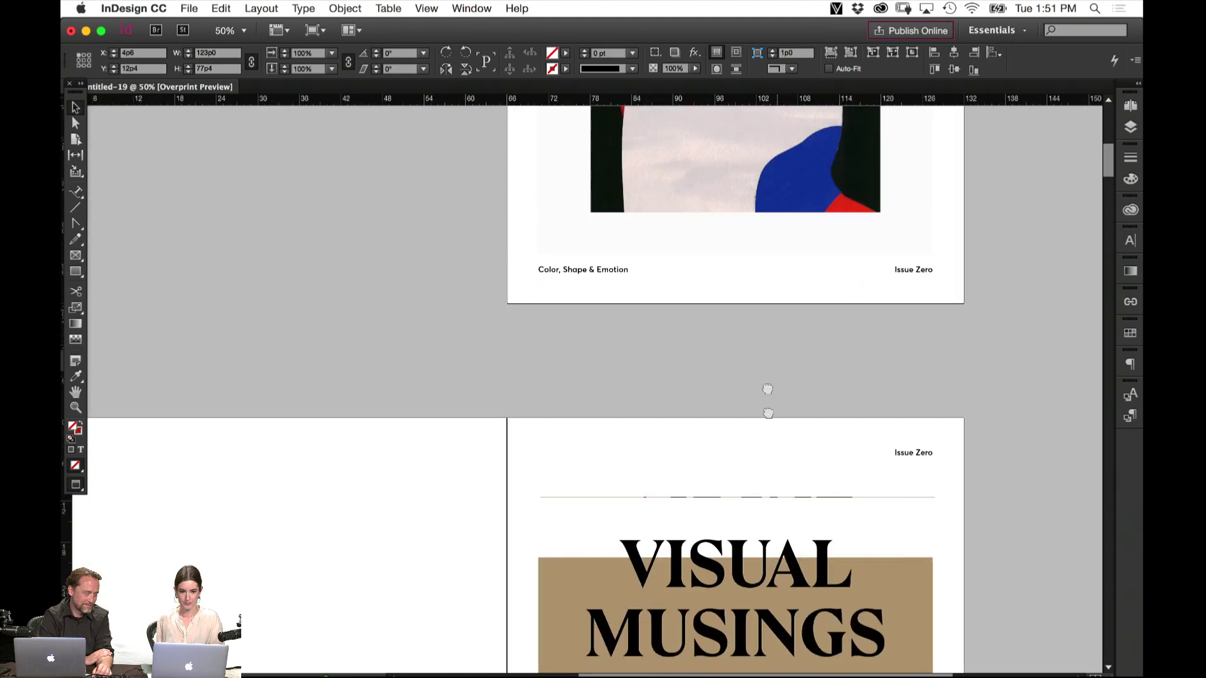
Deselect the path text and examine the ZENZINE cover at 75% zoom, including the "Issue Zero" text frame, artwork and footer
left_click(962, 398)
key("super+minus")
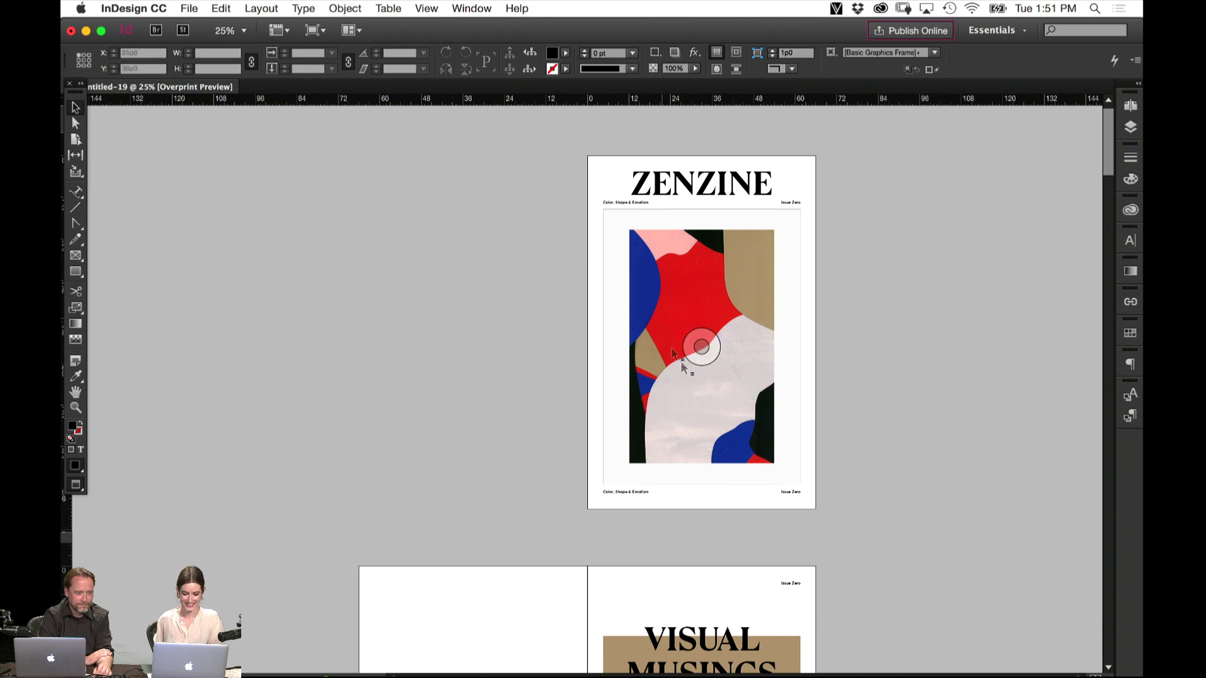
key("super+equal")
key("super+equal")
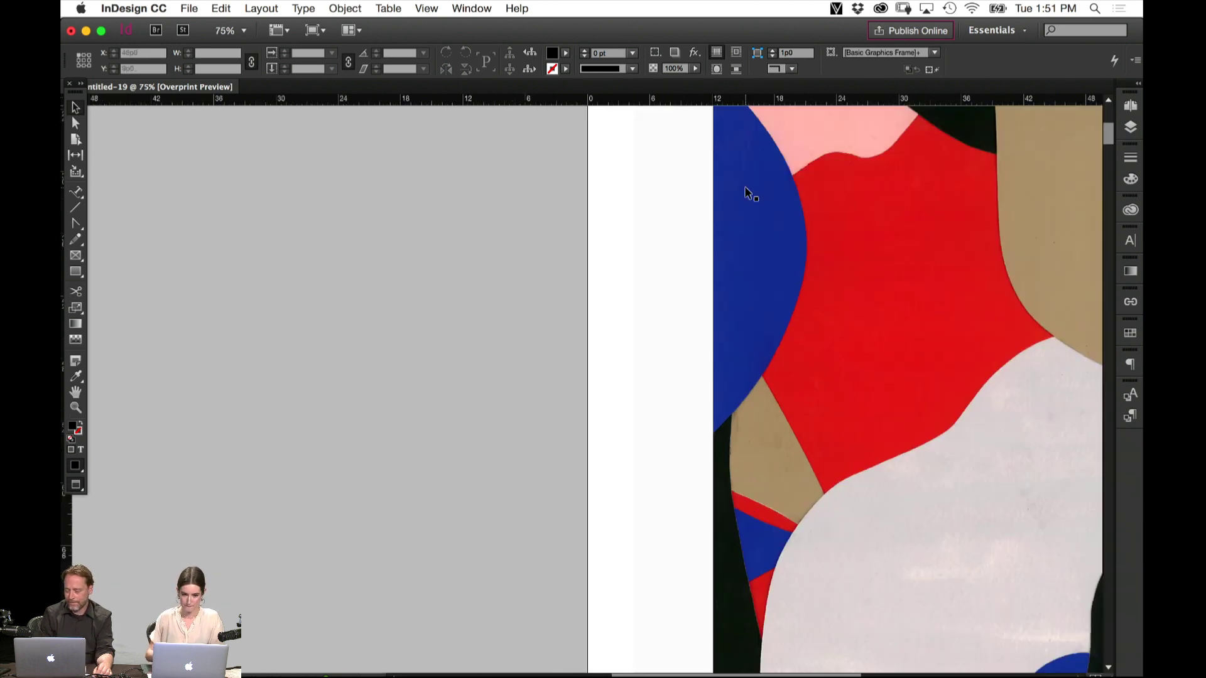
scroll(471, 369, "right", 10)
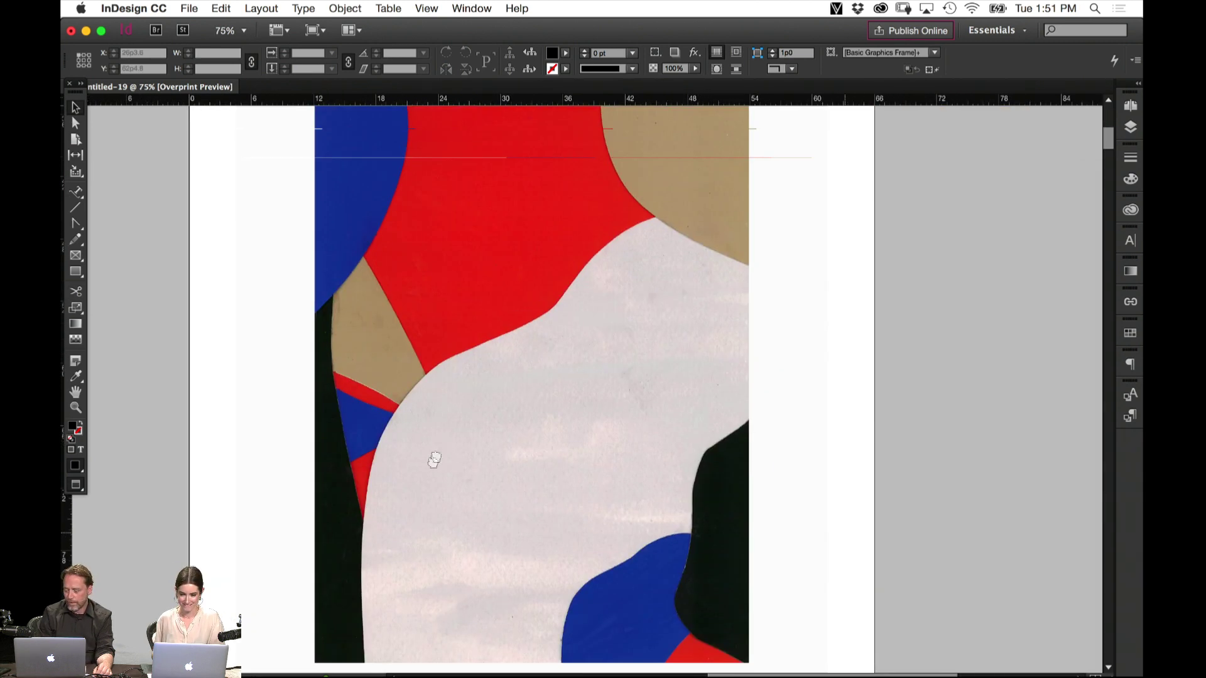
left_click_drag(509, 269, 503, 431)
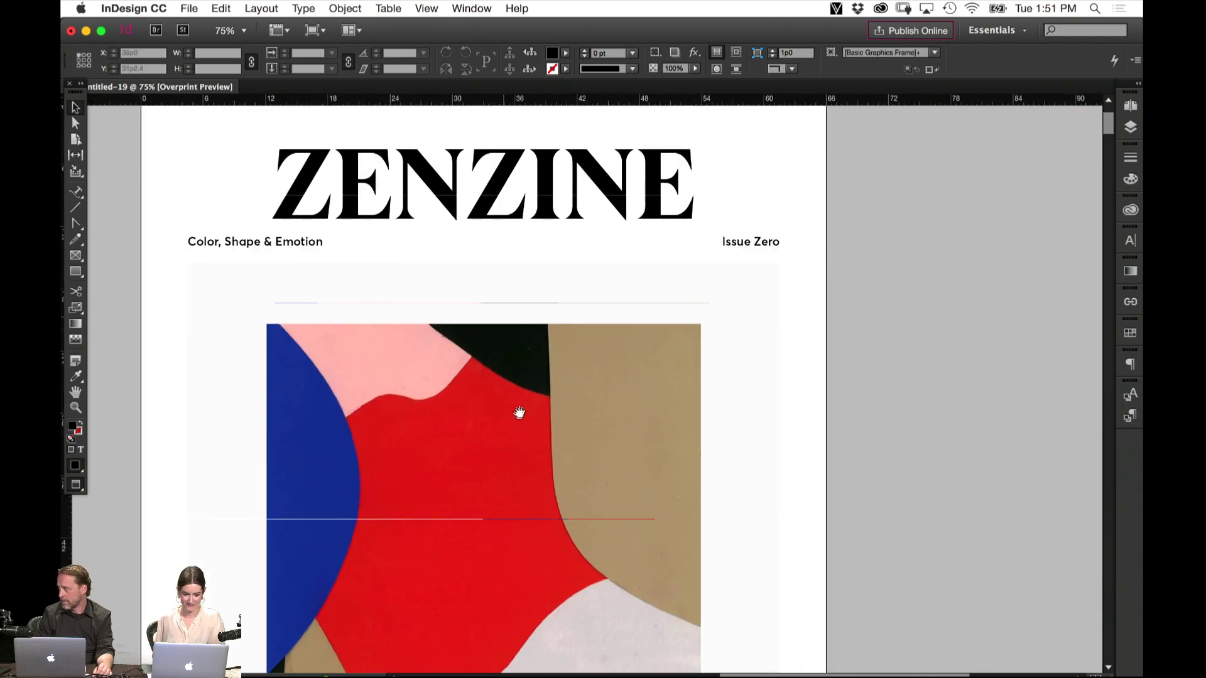
left_click(774, 242)
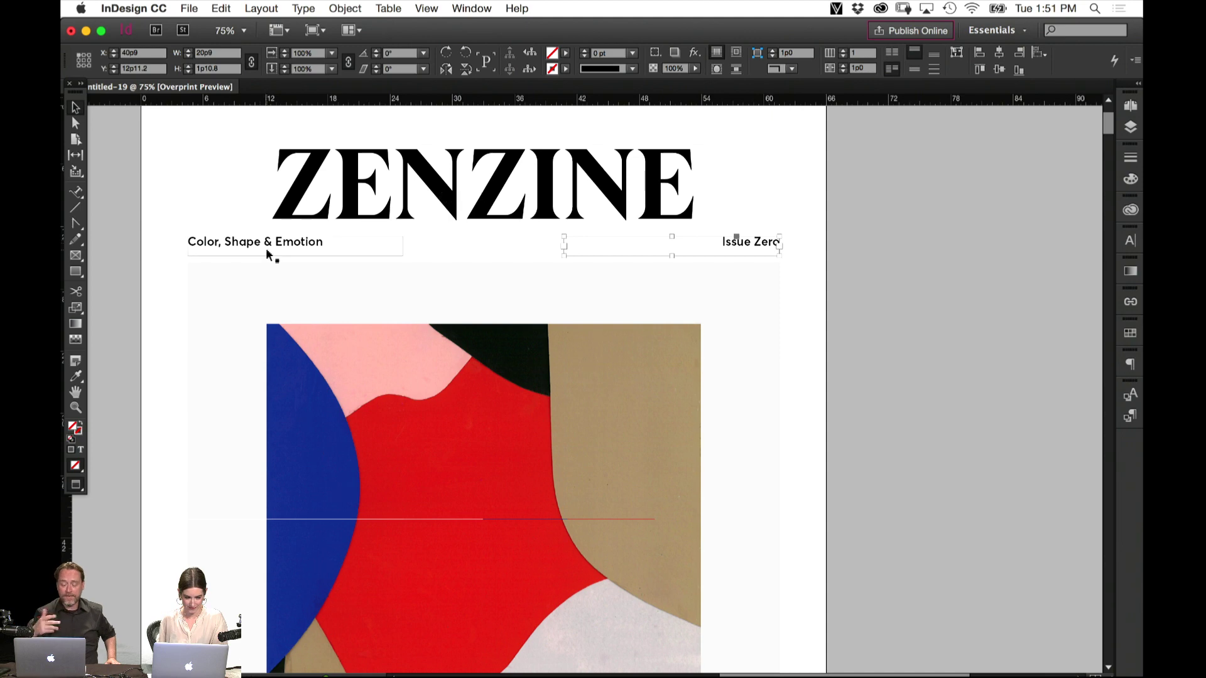
left_click(237, 194)
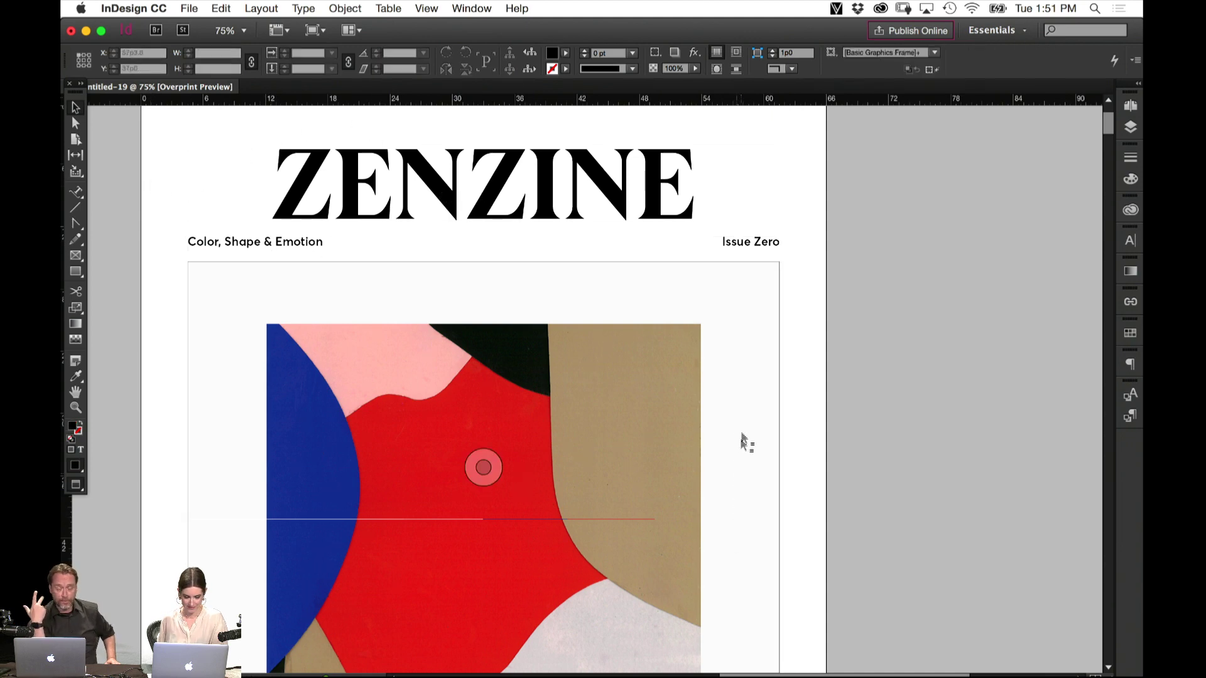
scroll(702, 532, "down", 15)
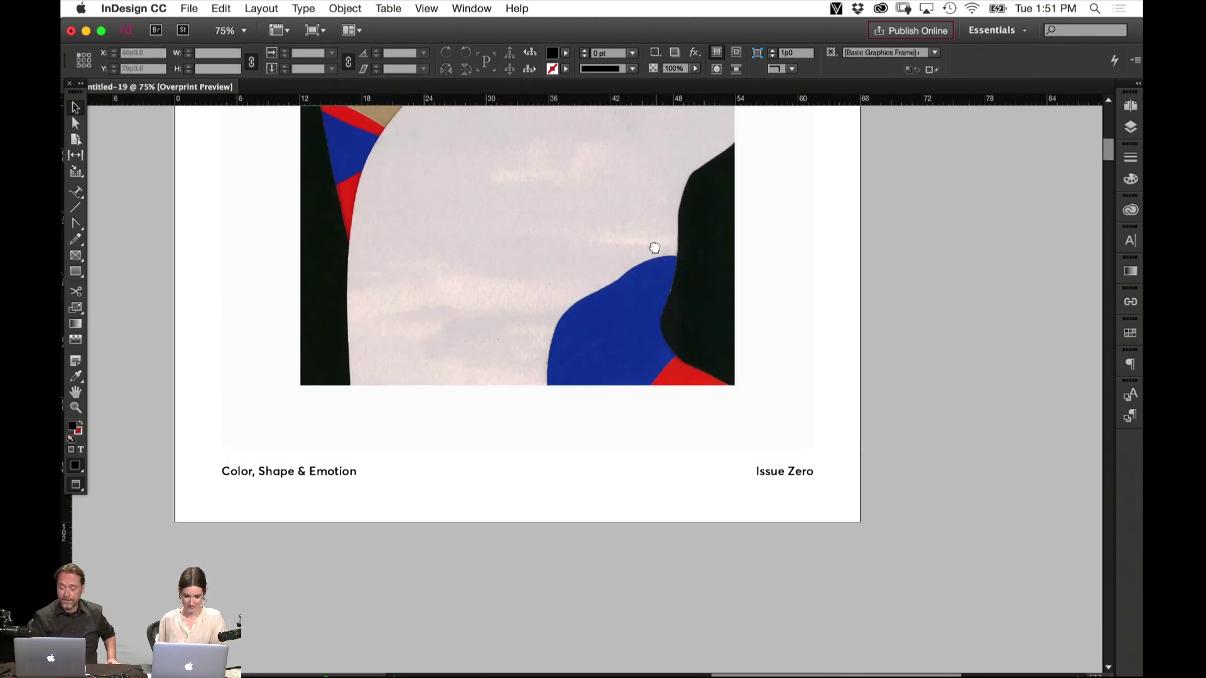